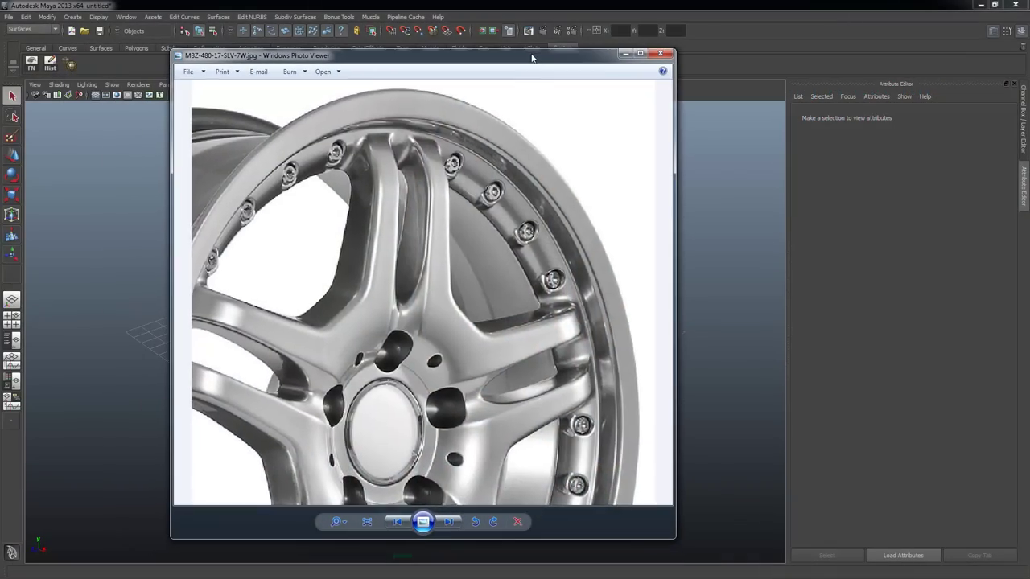
- Browse the wheel reference photos from several angles up to the three-quarter view MBZ-480-17-SLV-5W.jpg
scroll(482, 229, down, 3)
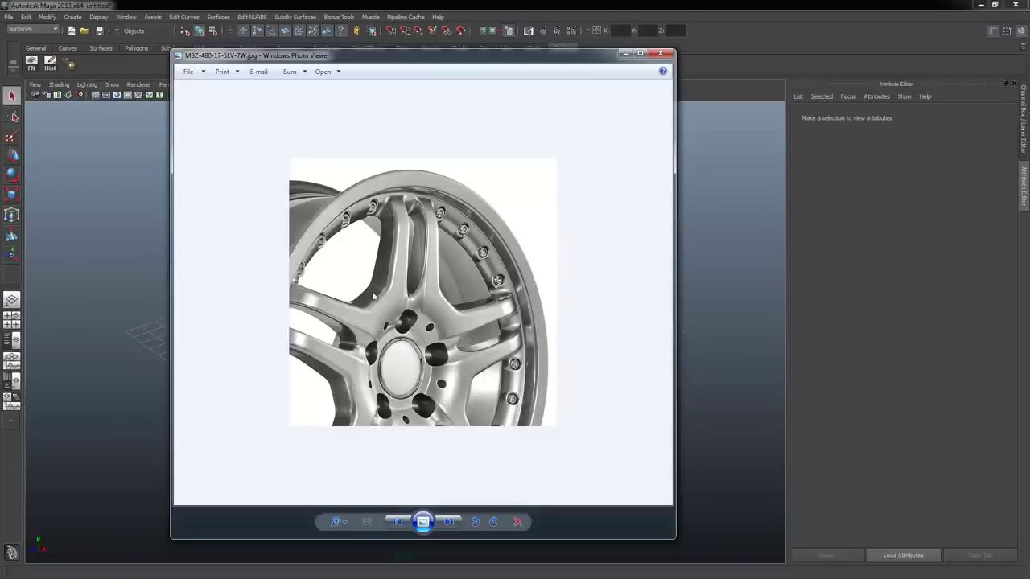
click(448, 521)
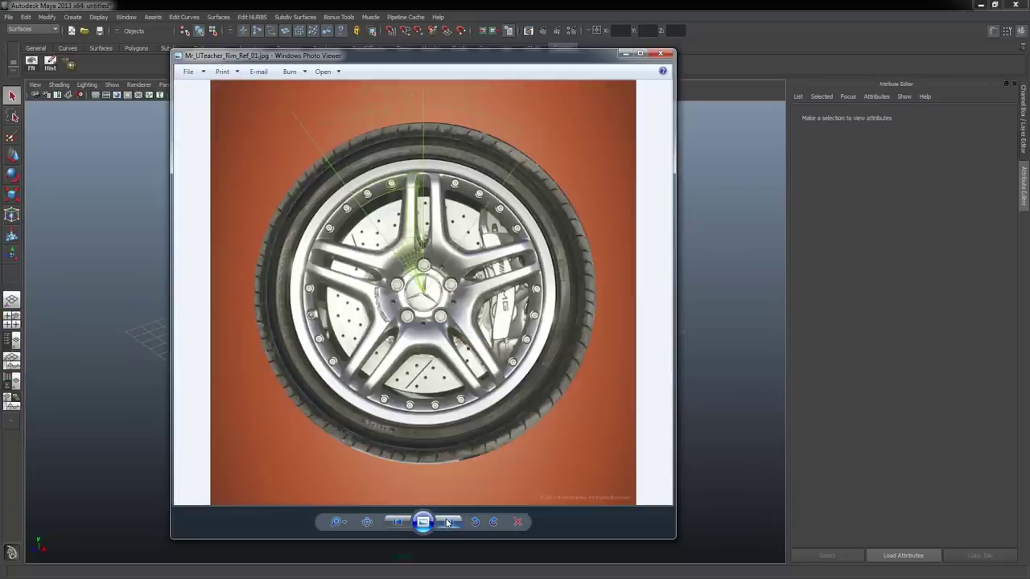
click(452, 523)
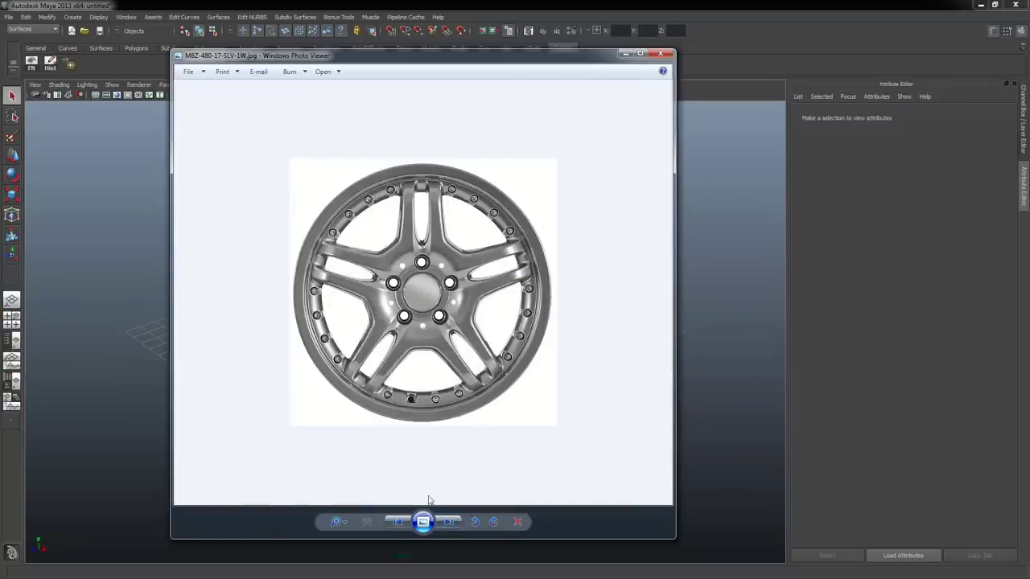
click(449, 521)
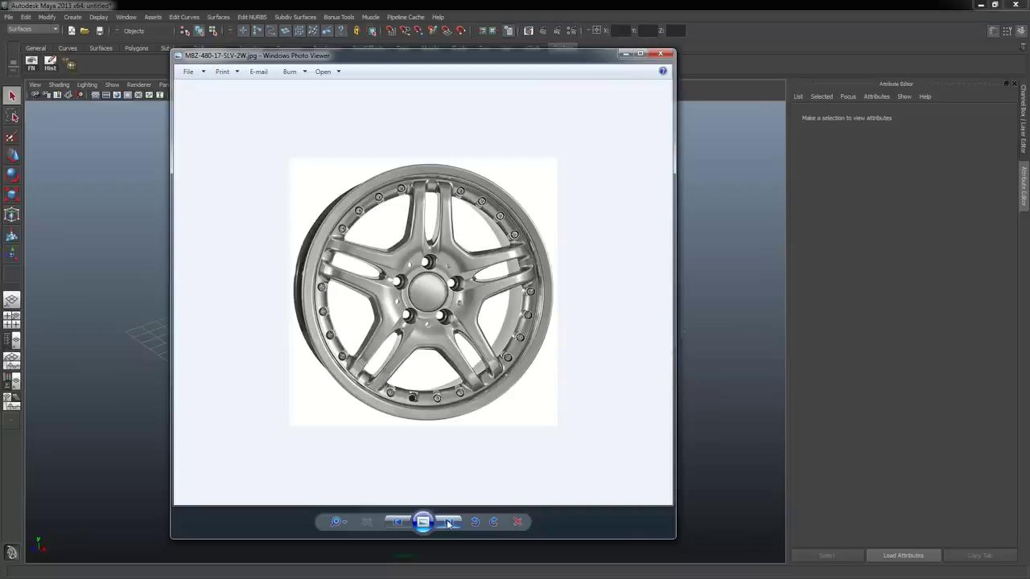
click(448, 522)
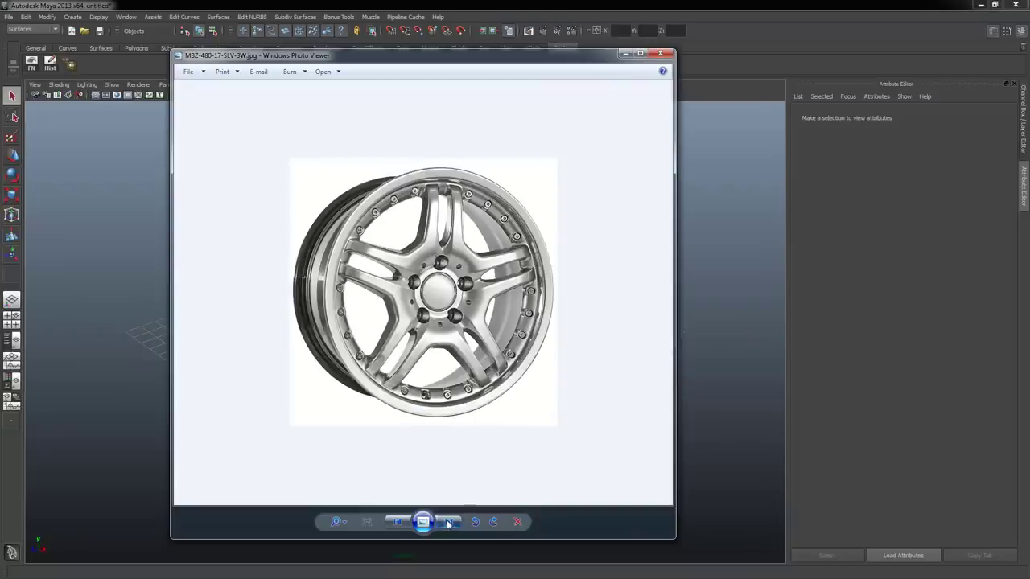
click(449, 521)
click(448, 521)
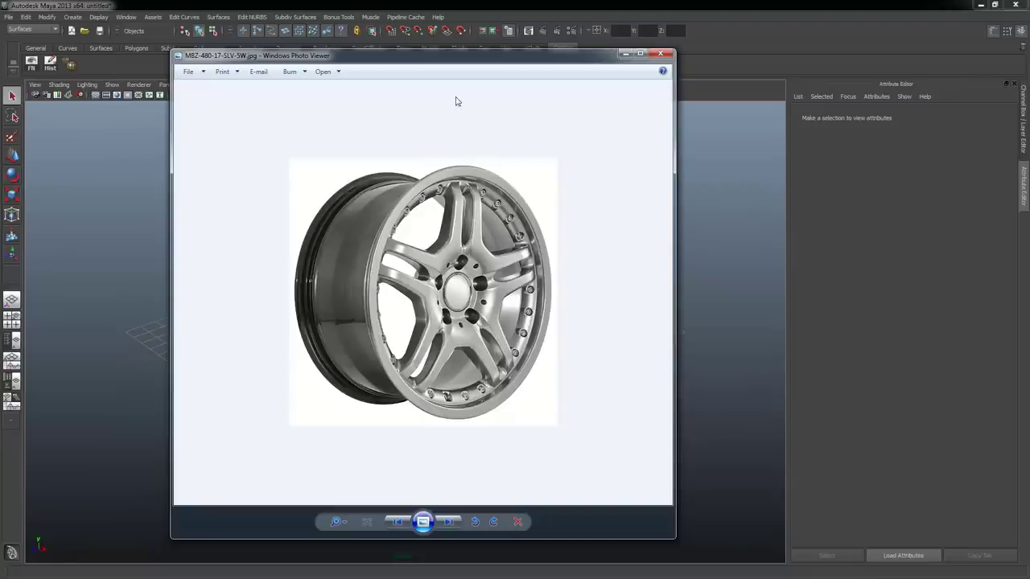
- Arrange the three-quarter rim photo and the annotated Mr_UTeacher_Rim_Ref_01.jpg in separate windows for comparison
drag(476, 60, 777, 66)
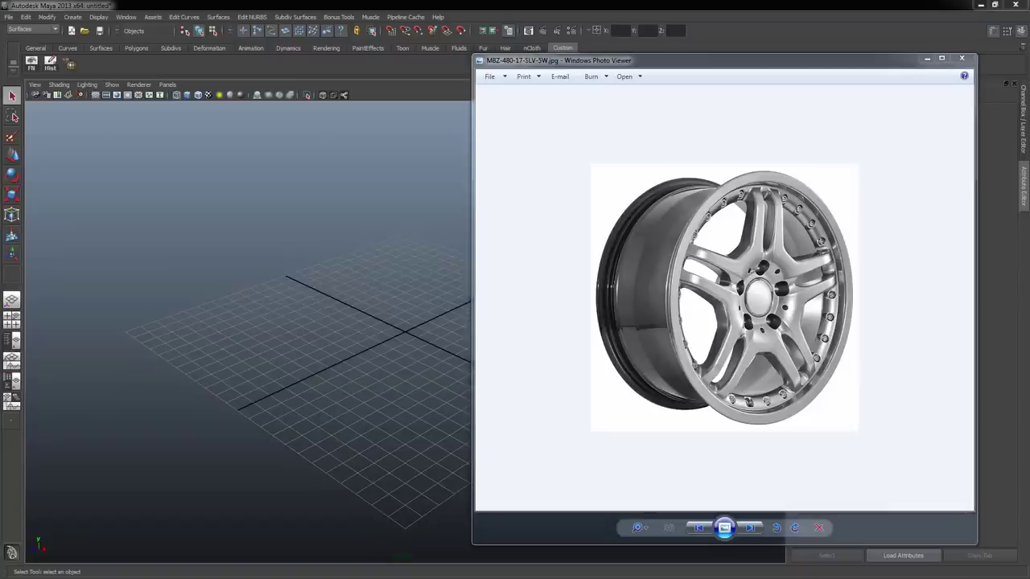
drag(686, 68, 722, 82)
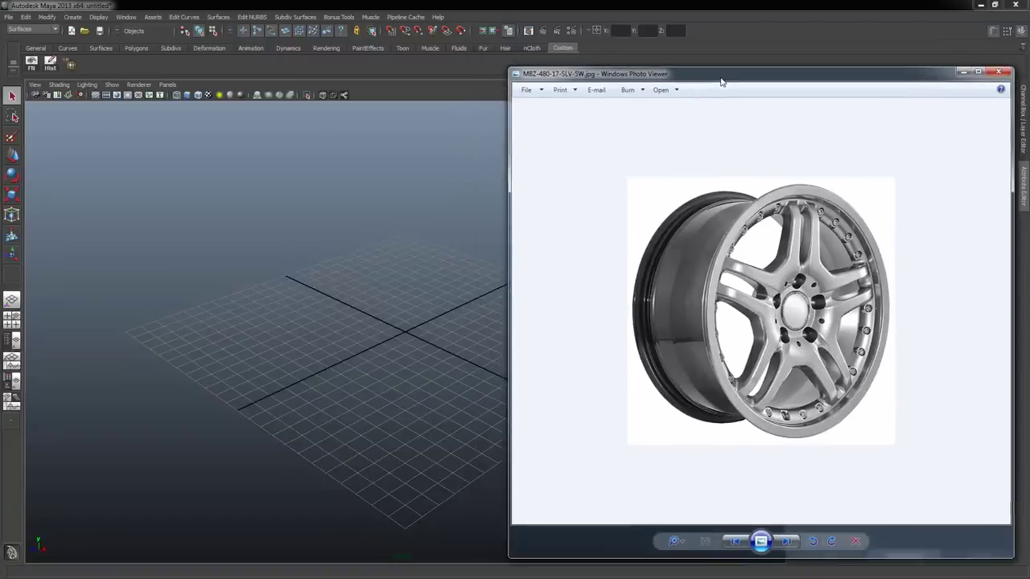
drag(0, 41, 454, 29)
- Examine the wireframe drawn over the upper spoke and hub in the annotated rim reference
scroll(346, 293, down, 5)
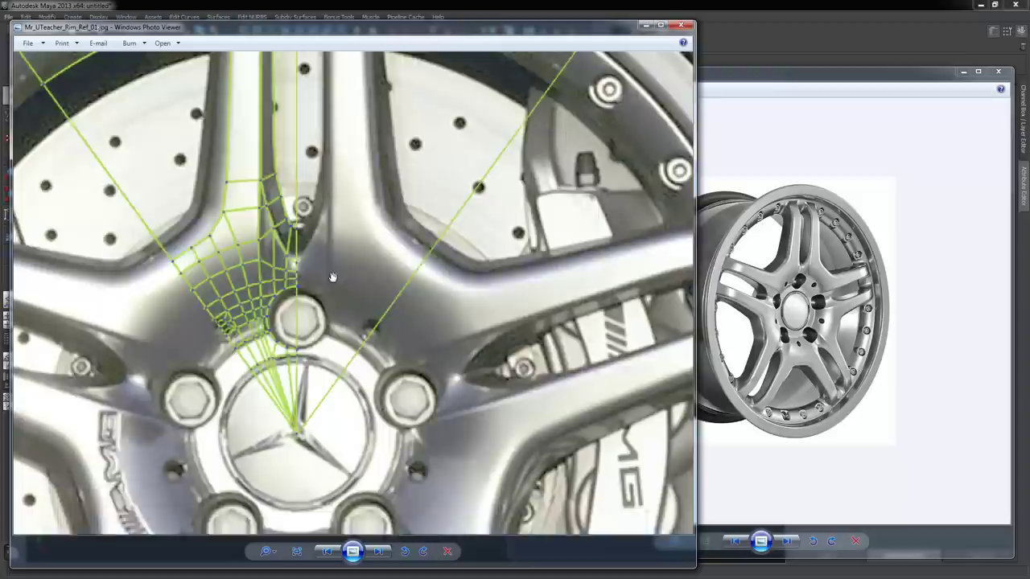
scroll(346, 293, down, 4)
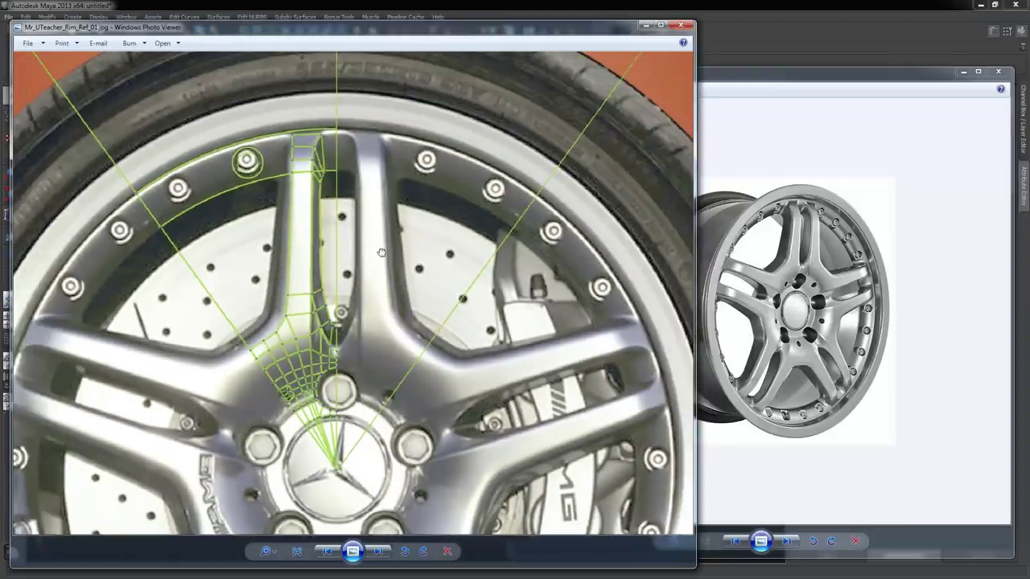
drag(382, 253, 404, 257)
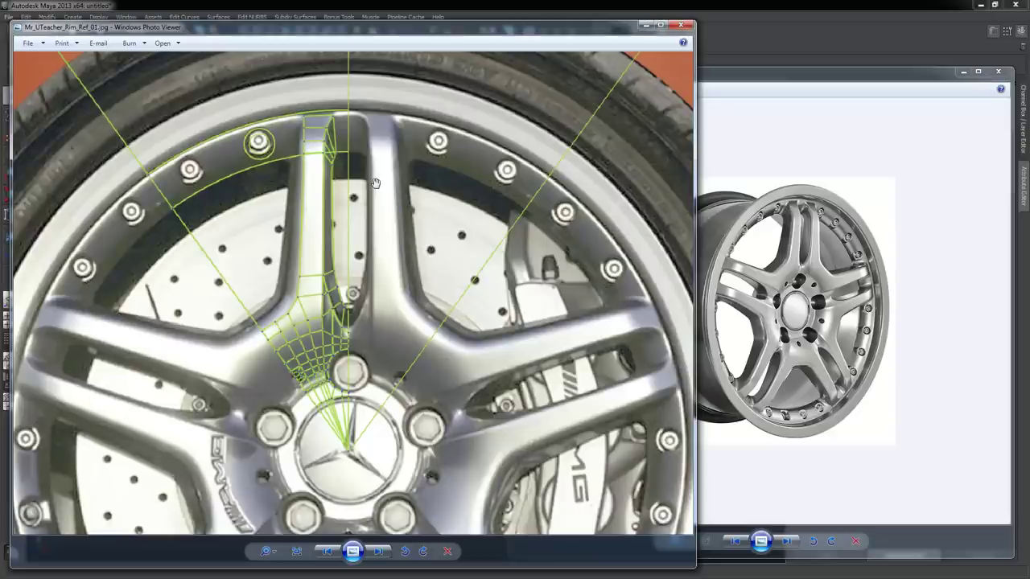
drag(375, 184, 374, 208)
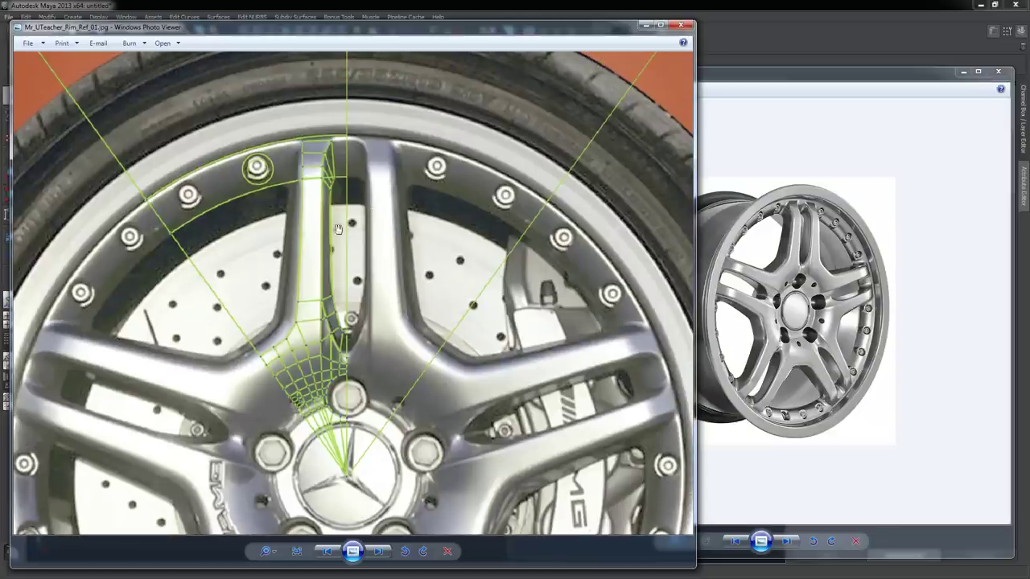
drag(403, 272, 403, 250)
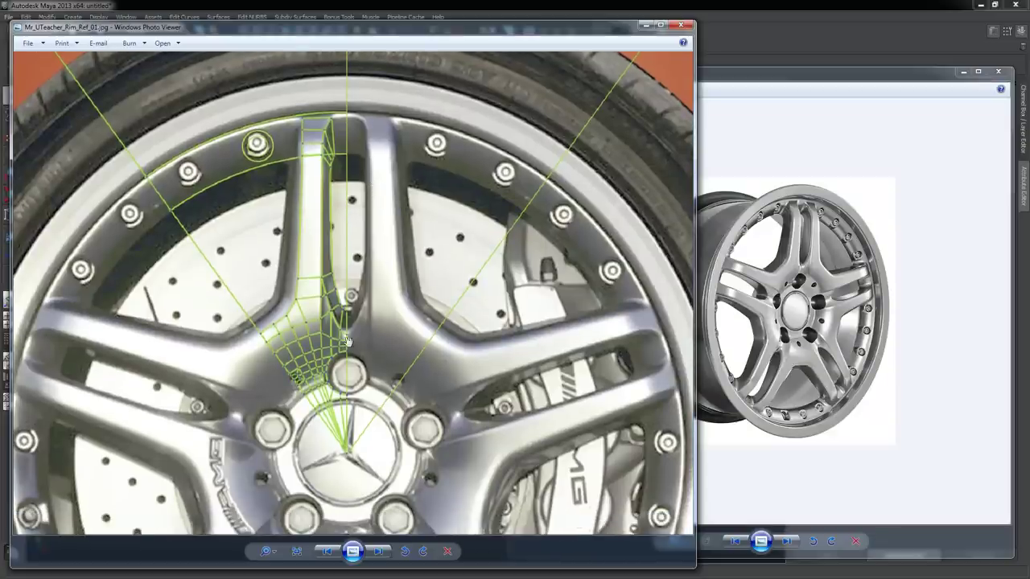
drag(373, 196, 348, 336)
- Study the guide lines and notes that divide the annotated wheel into one-fifth segments and their halves
scroll(383, 359, down, 2)
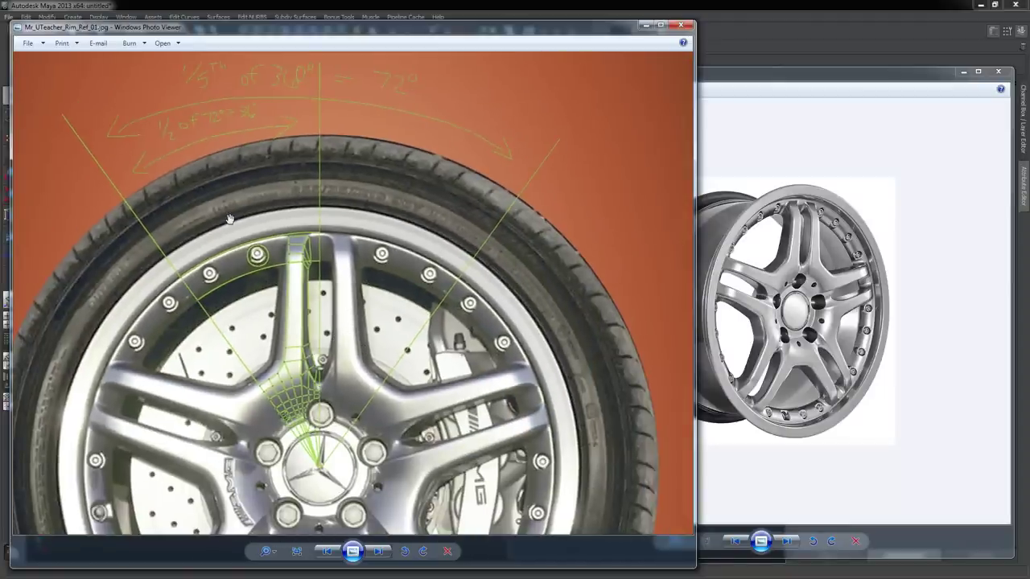
scroll(324, 393, down, 3)
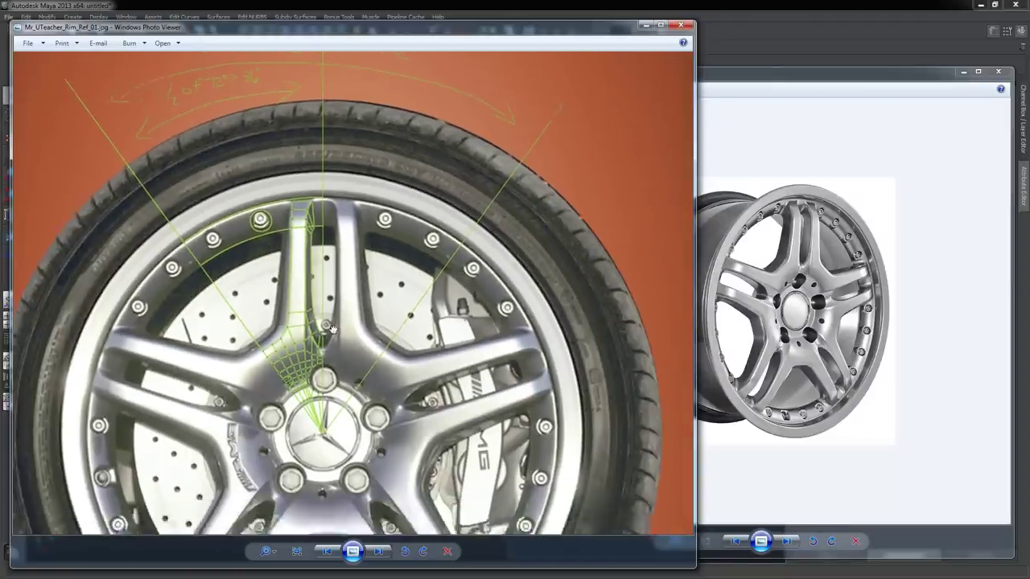
scroll(341, 304, down, 1)
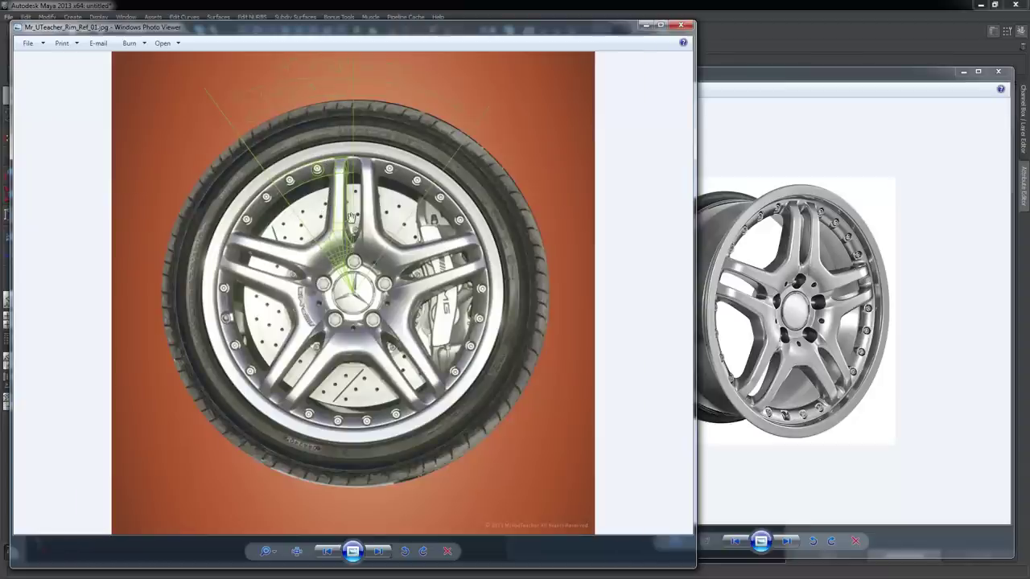
scroll(351, 217, up, 2)
drag(351, 218, 363, 325)
drag(382, 254, 398, 277)
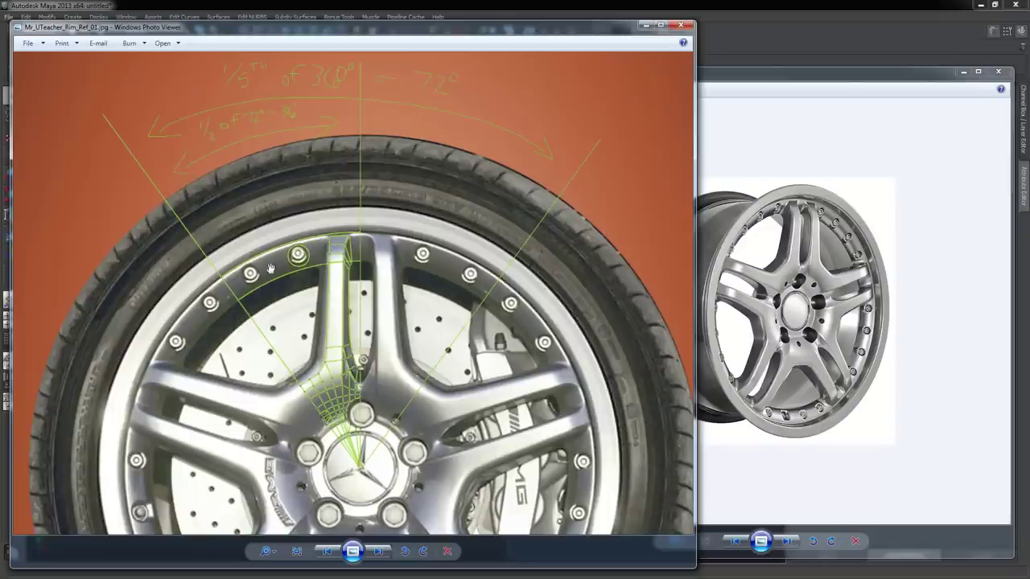
drag(271, 268, 250, 236)
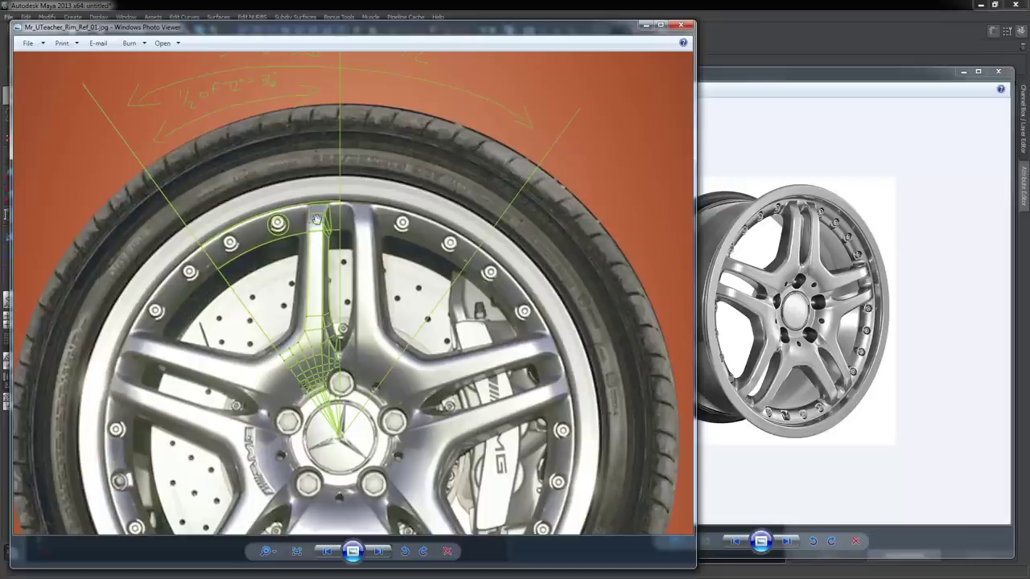
drag(207, 134, 165, 145)
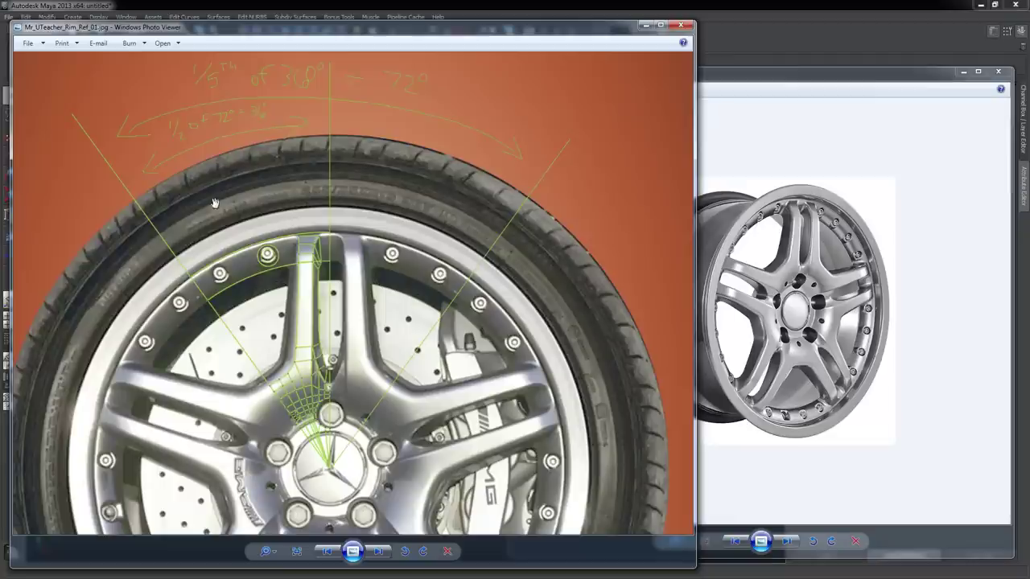
drag(311, 326, 308, 265)
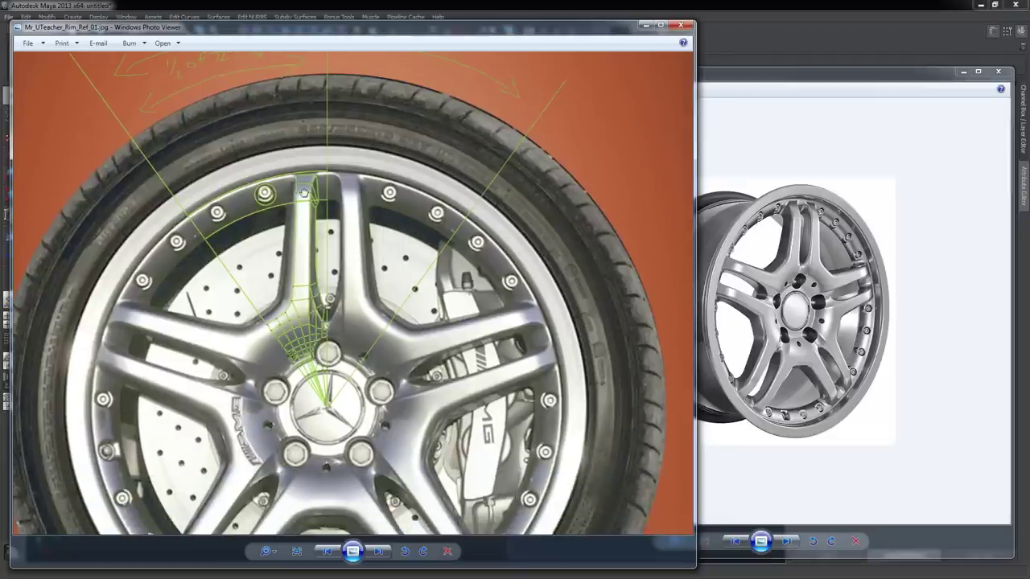
drag(304, 194, 302, 243)
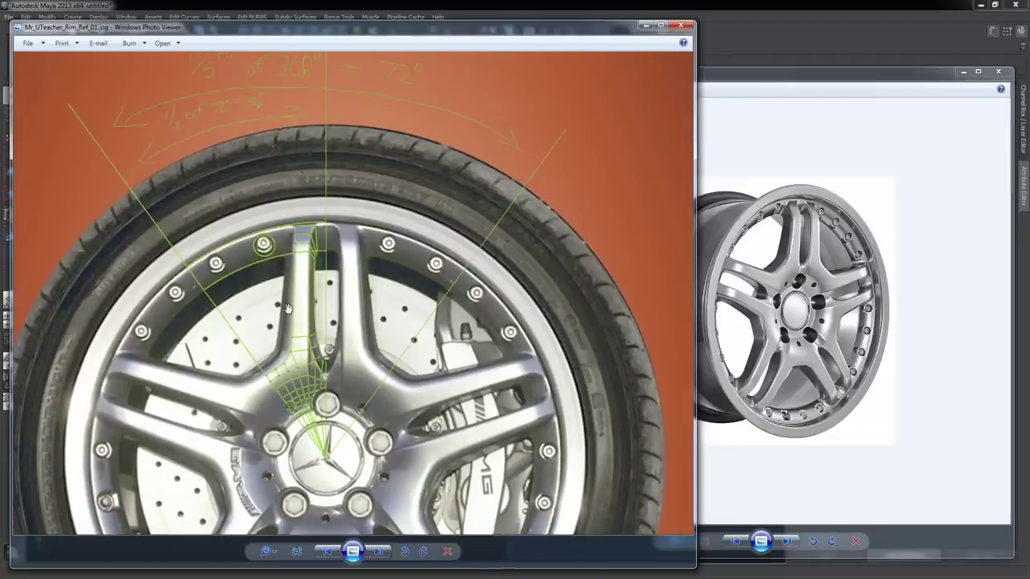
- Compare the drawn wireframe around the hub and upper bolt hole with the same area in the three-quarter rim photo
scroll(289, 308, up, 4)
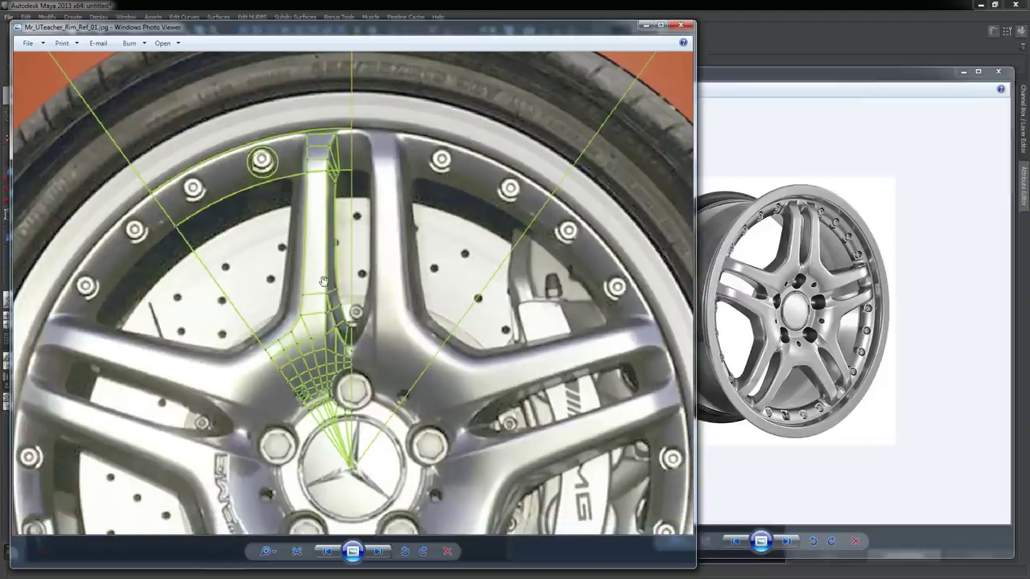
drag(323, 281, 314, 253)
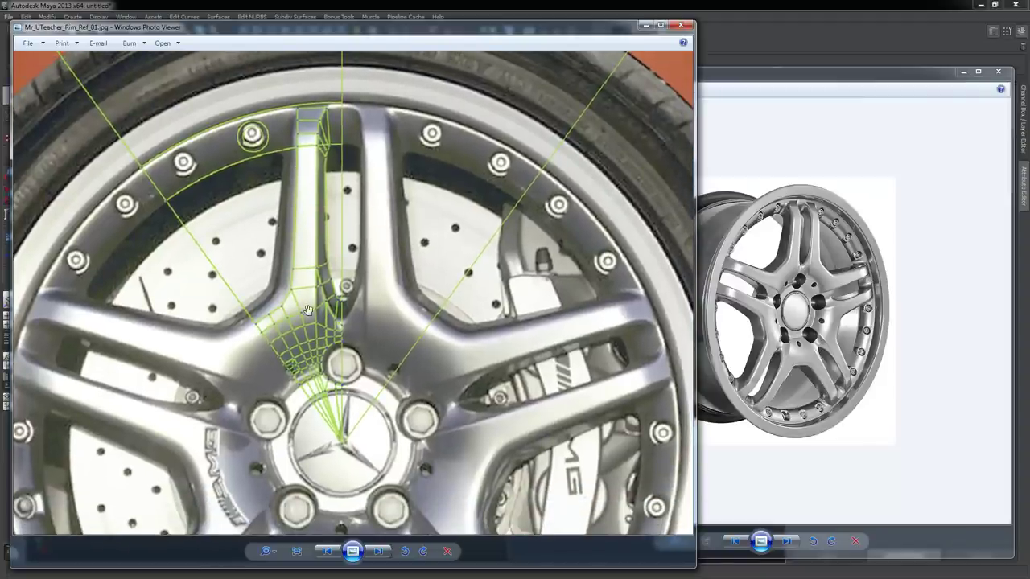
scroll(308, 310, up, 4)
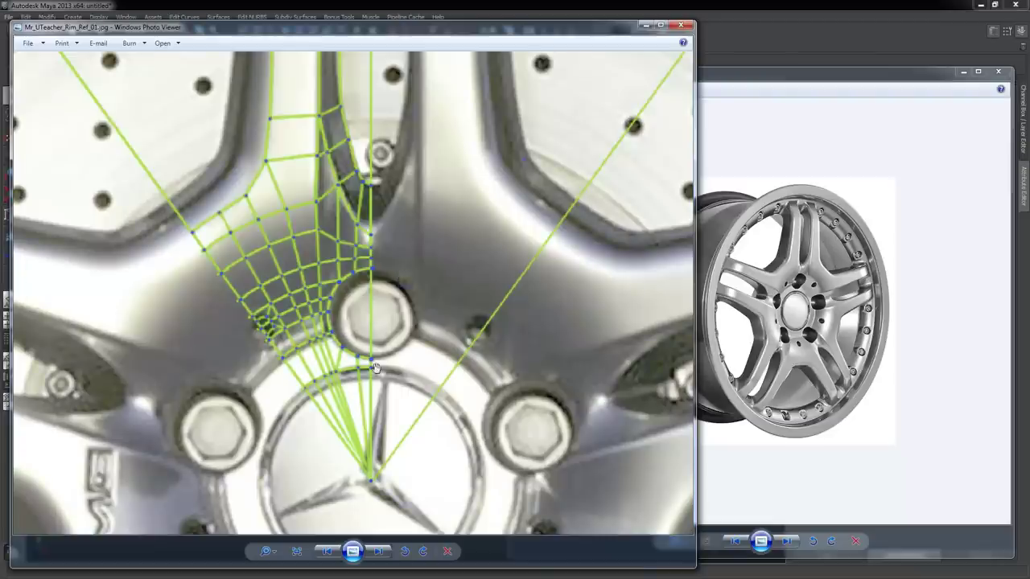
click(792, 315)
scroll(772, 322, up, 4)
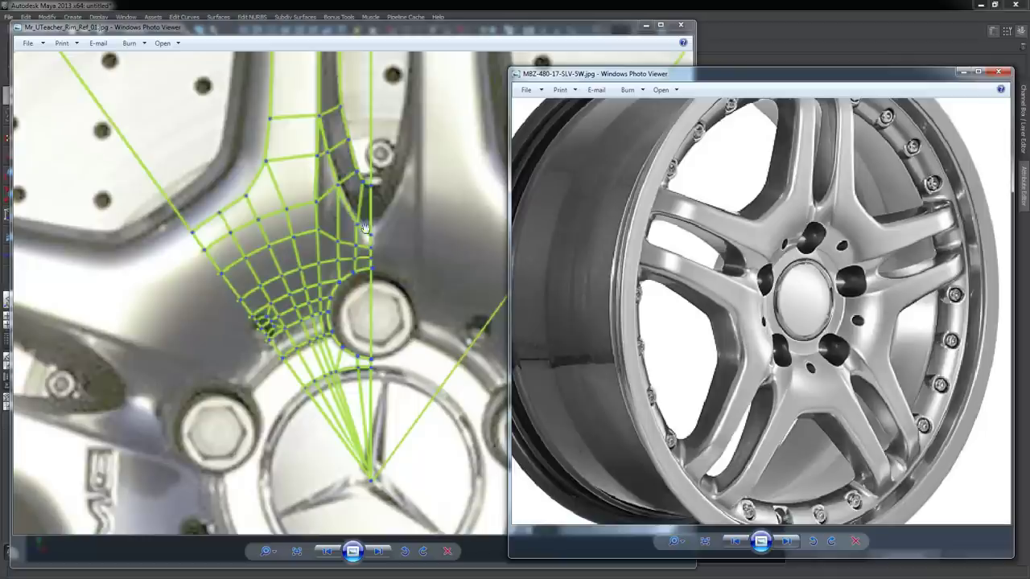
click(342, 207)
scroll(342, 207, down, 5)
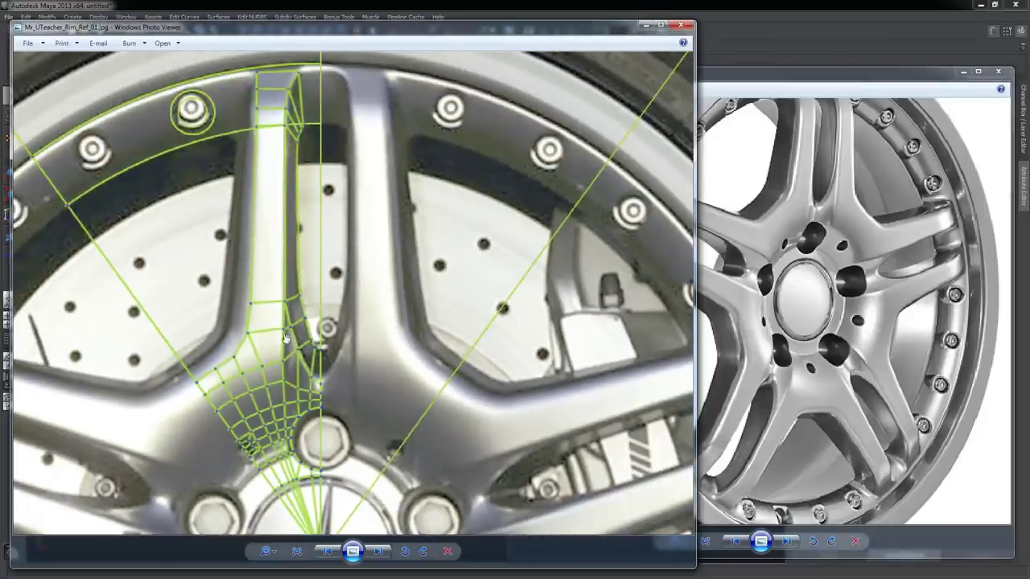
- Compare the upper double spoke in the three-quarter photo with the wireframe layout along the spoke in the annotated reference
click(753, 190)
scroll(820, 161, up, 3)
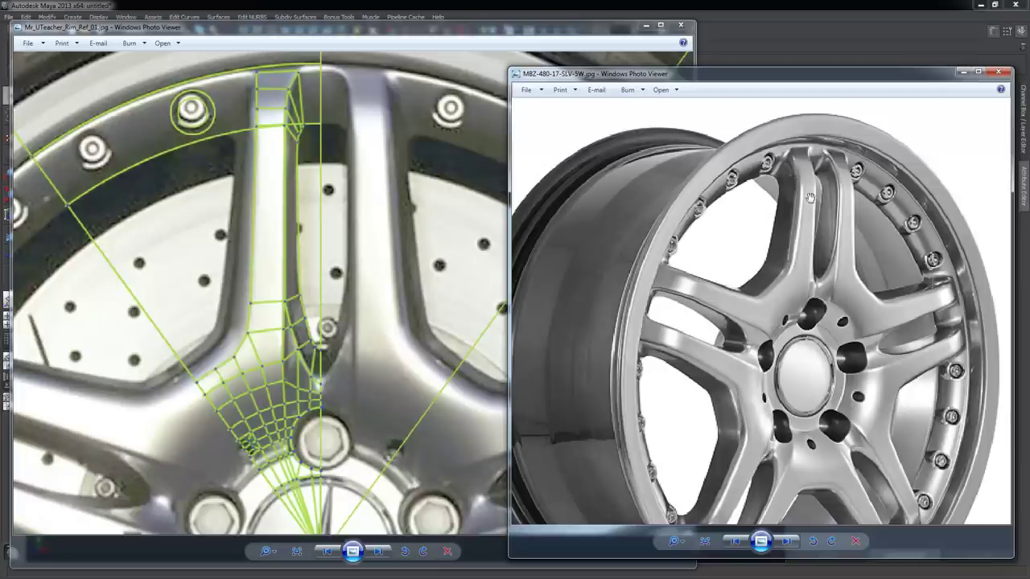
drag(807, 201, 806, 182)
drag(316, 212, 326, 274)
drag(250, 247, 247, 235)
scroll(239, 274, down, 2)
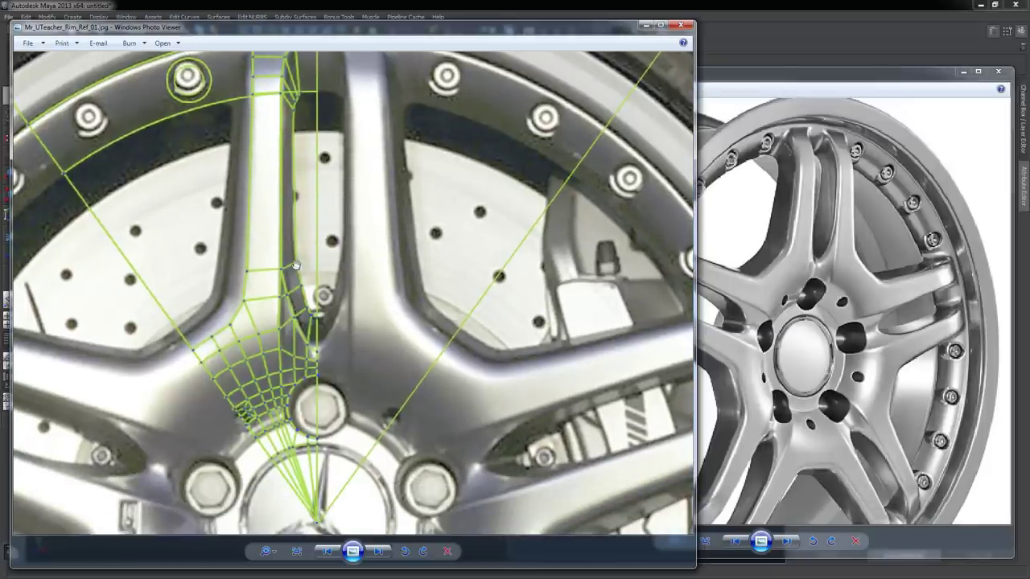
drag(269, 219, 262, 251)
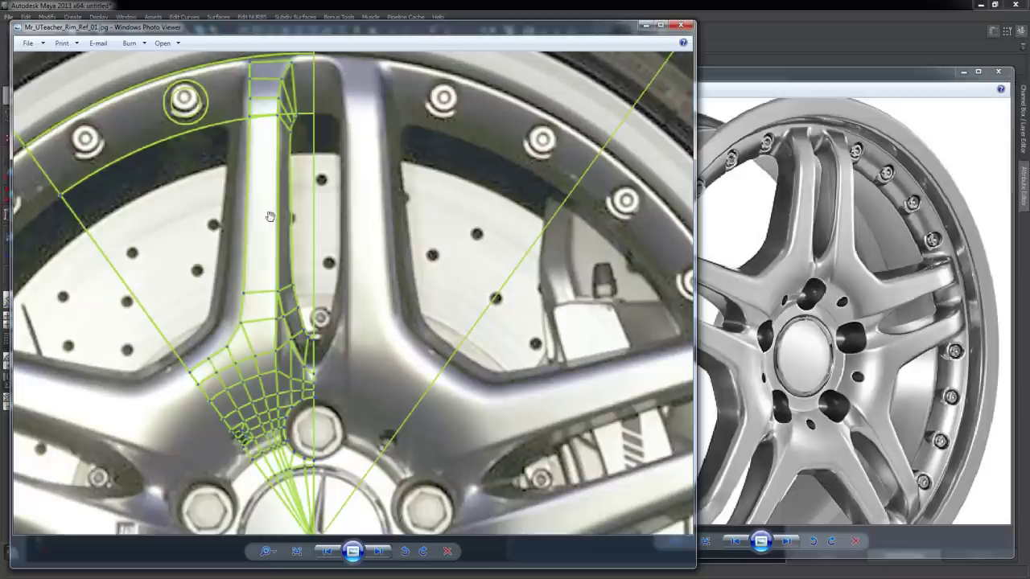
drag(264, 416, 264, 406)
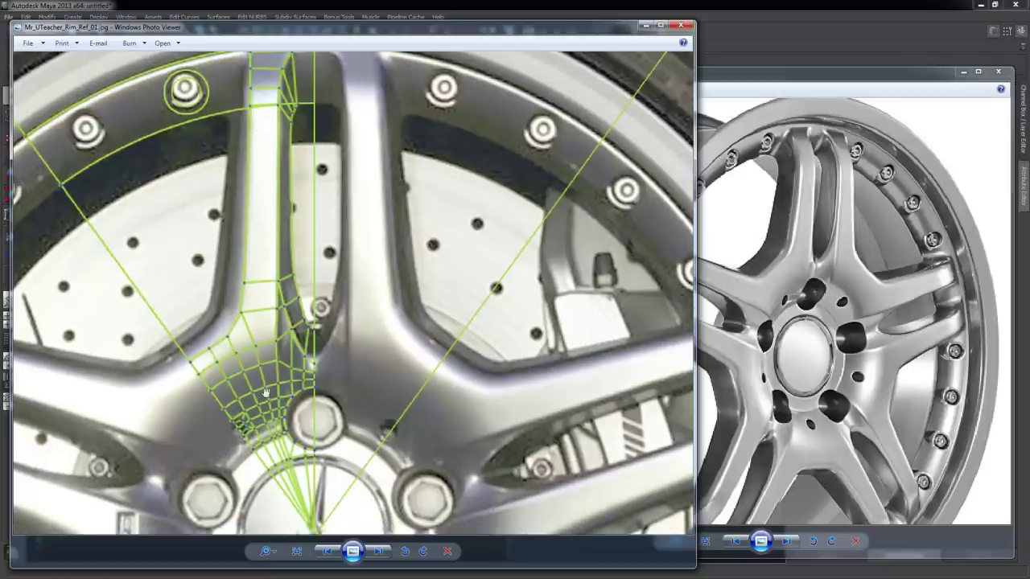
drag(305, 261, 317, 284)
scroll(328, 287, down, 1)
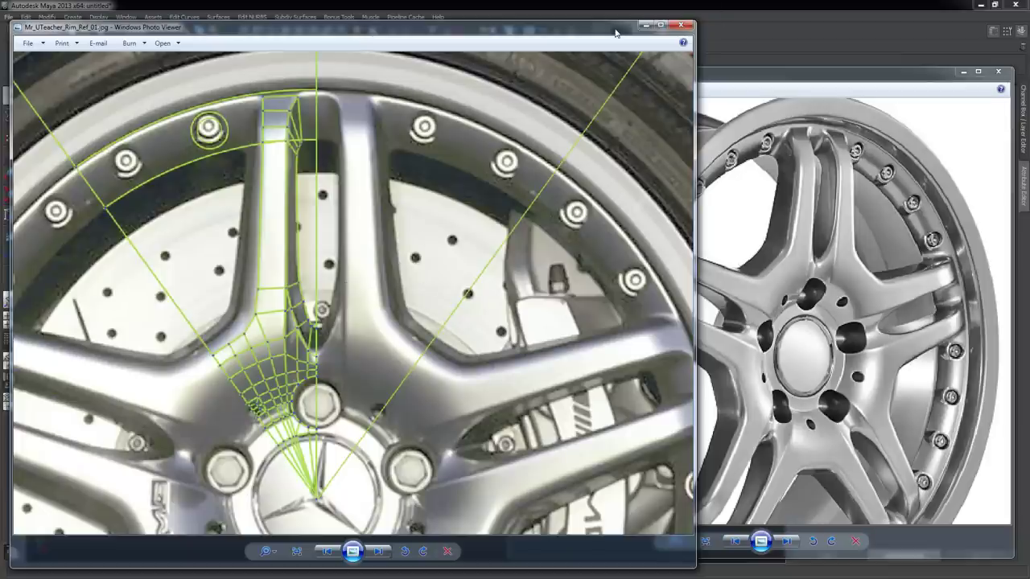
- Put the rim reference windows away, return to Maya, and start a new scene without saving the untitled one
click(645, 25)
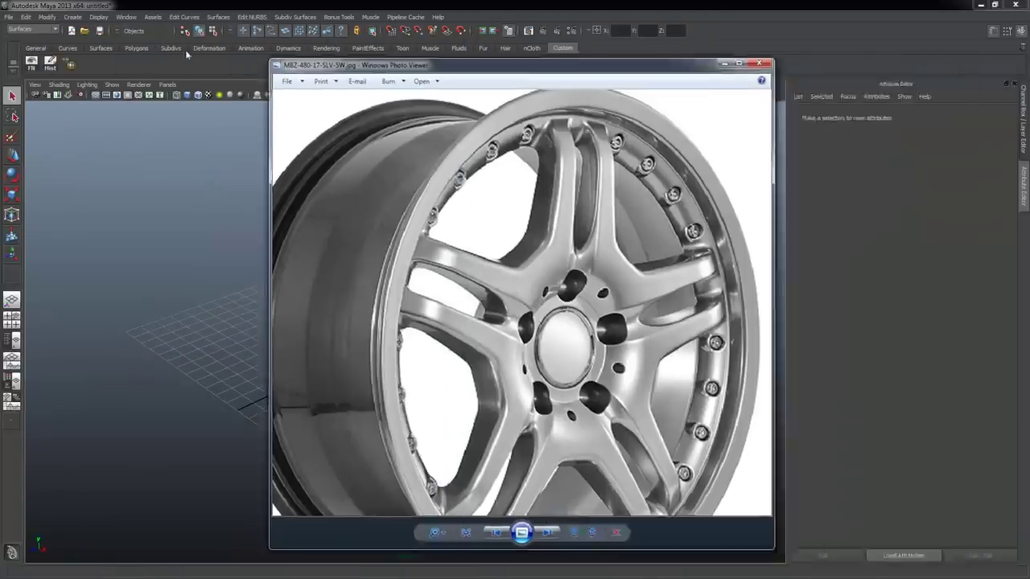
click(186, 50)
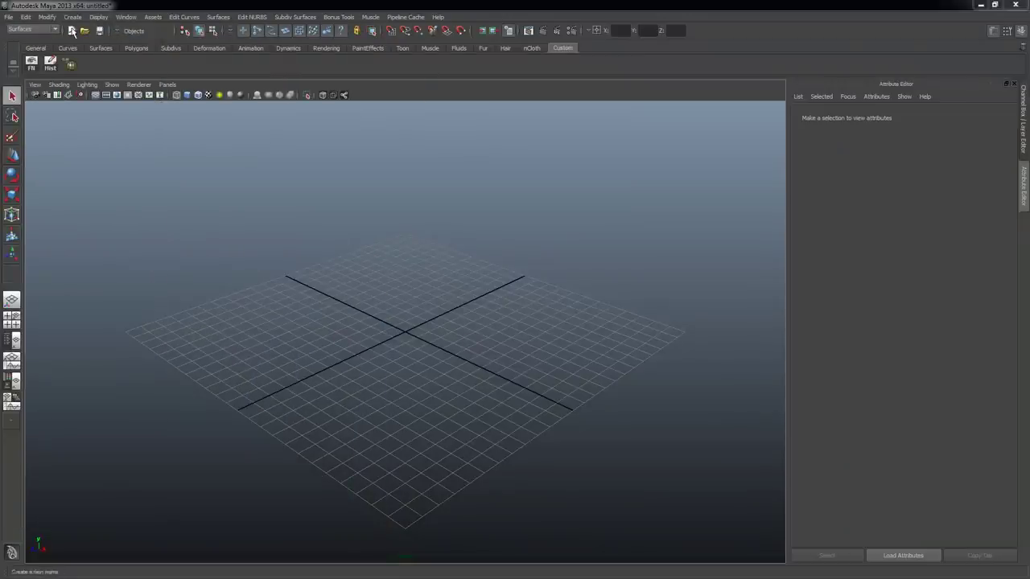
click(213, 6)
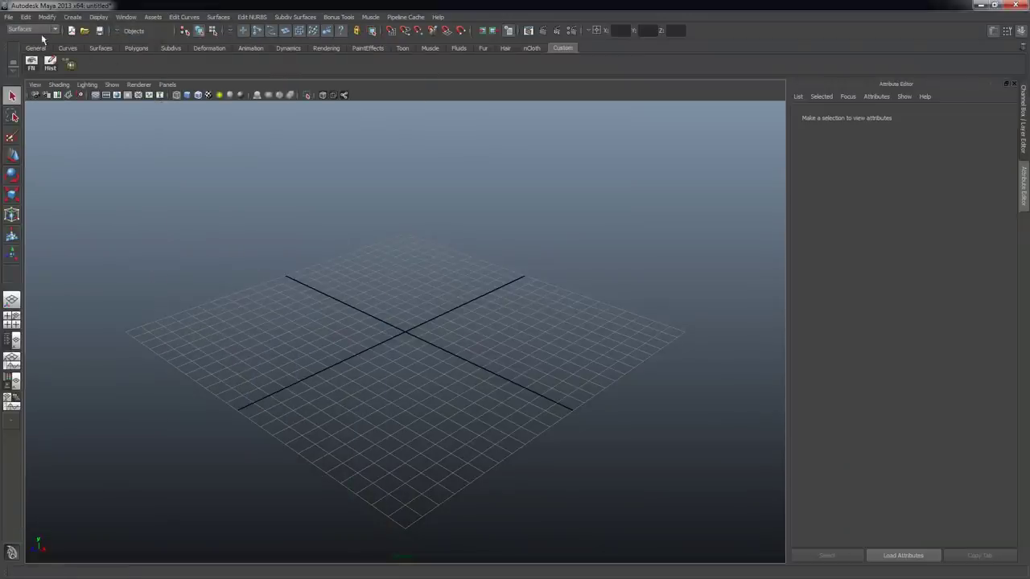
click(8, 17)
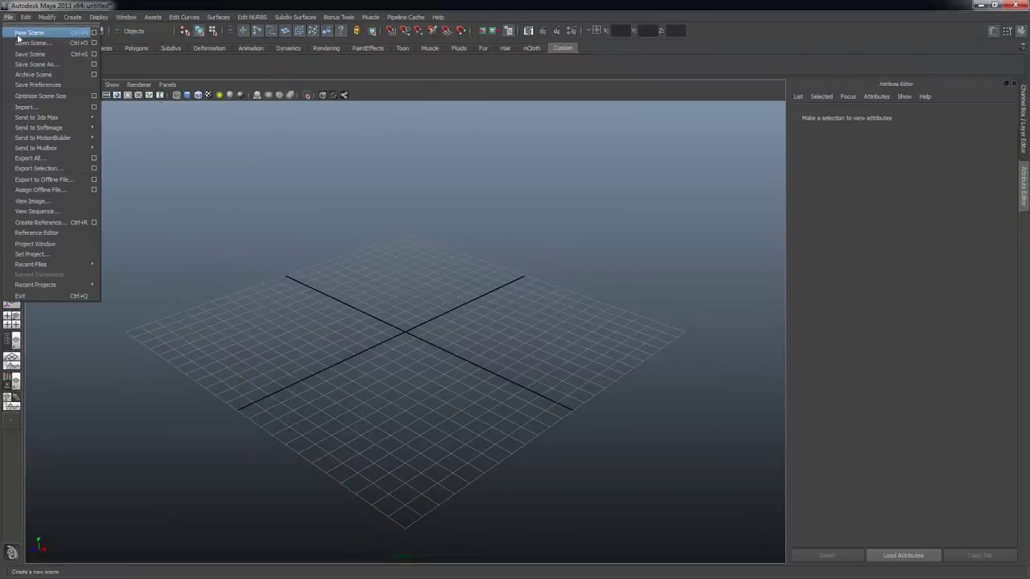
click(17, 33)
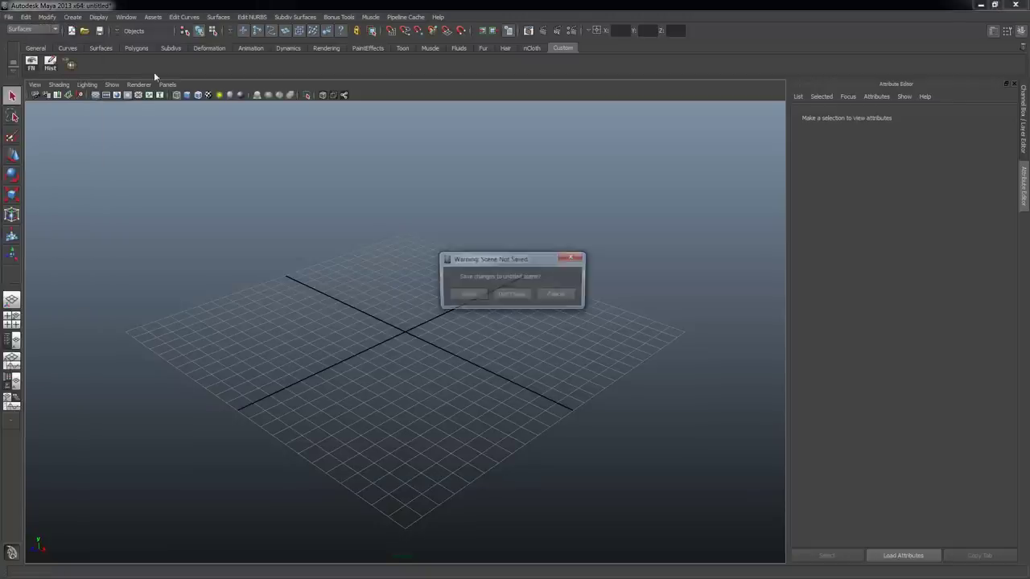
click(517, 294)
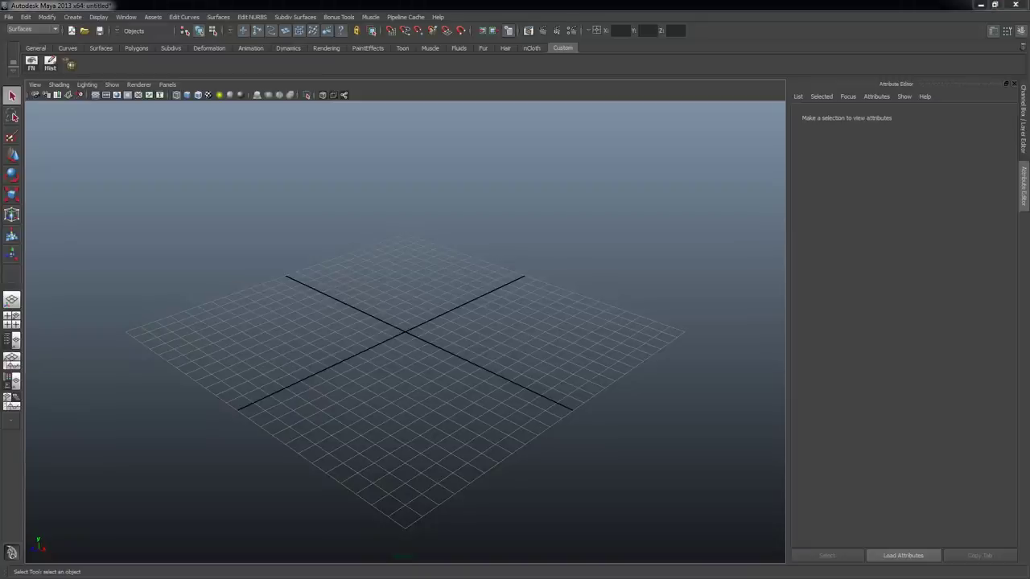
- Create a large square polygon plane centred on the origin in the front view
click(466, 333)
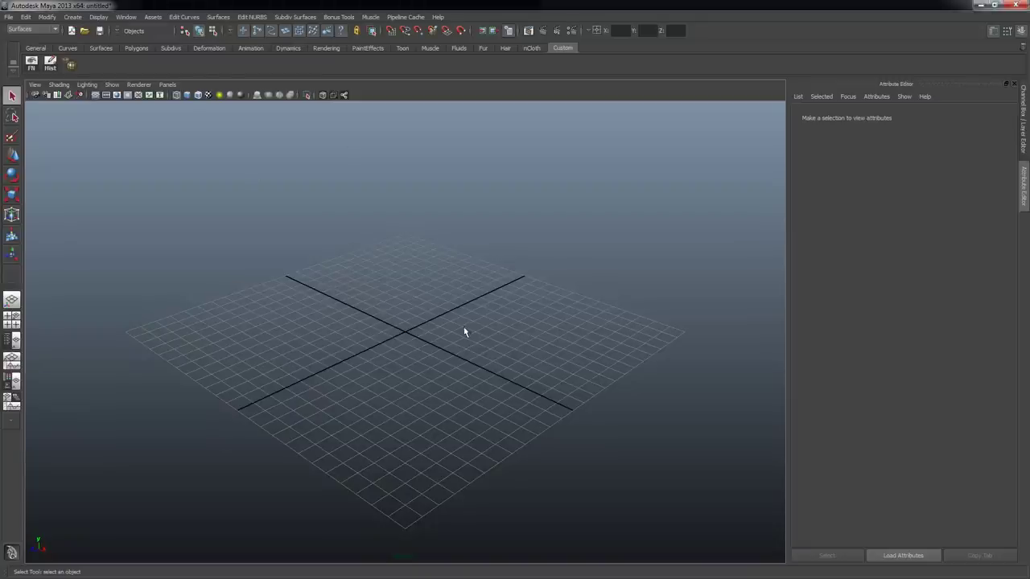
key(space)
alt+right_drag(247, 213, 226, 213)
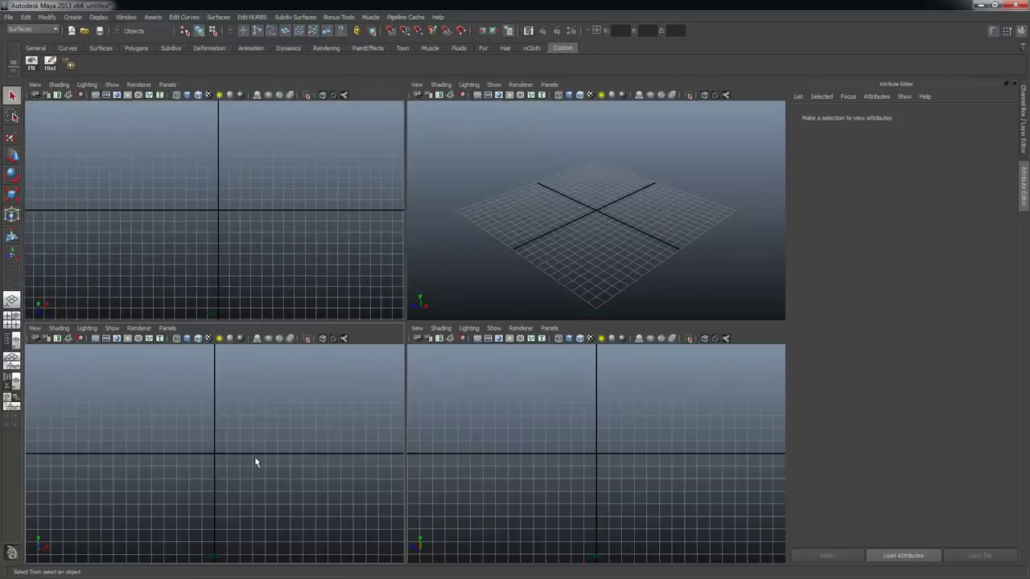
key(space)
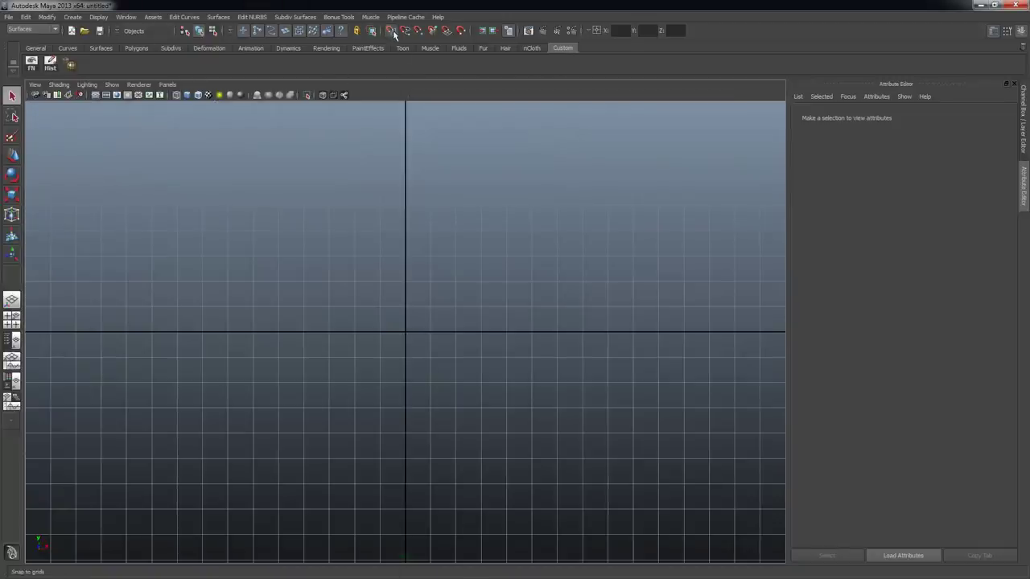
click(72, 17)
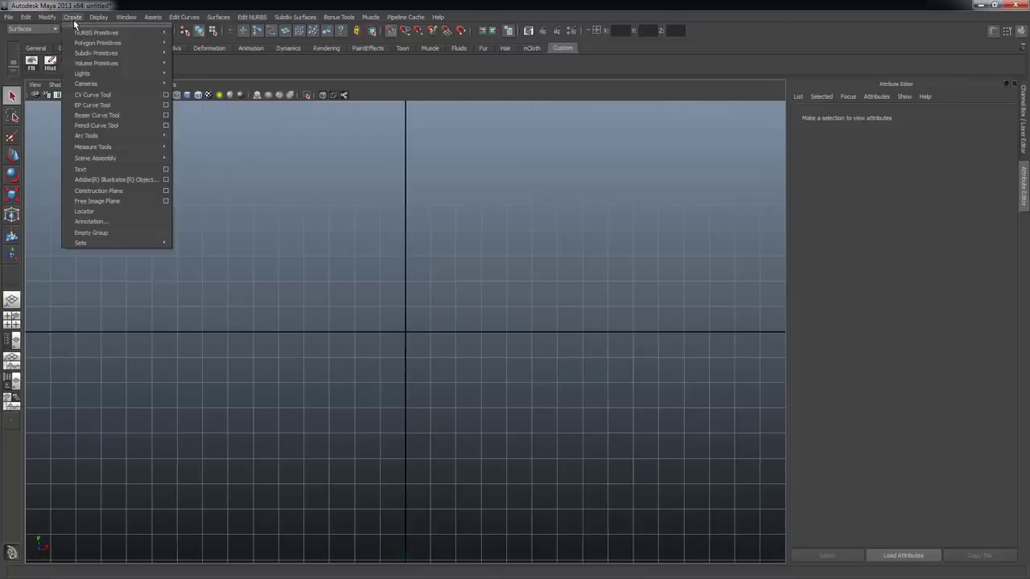
mouse_move(113, 43)
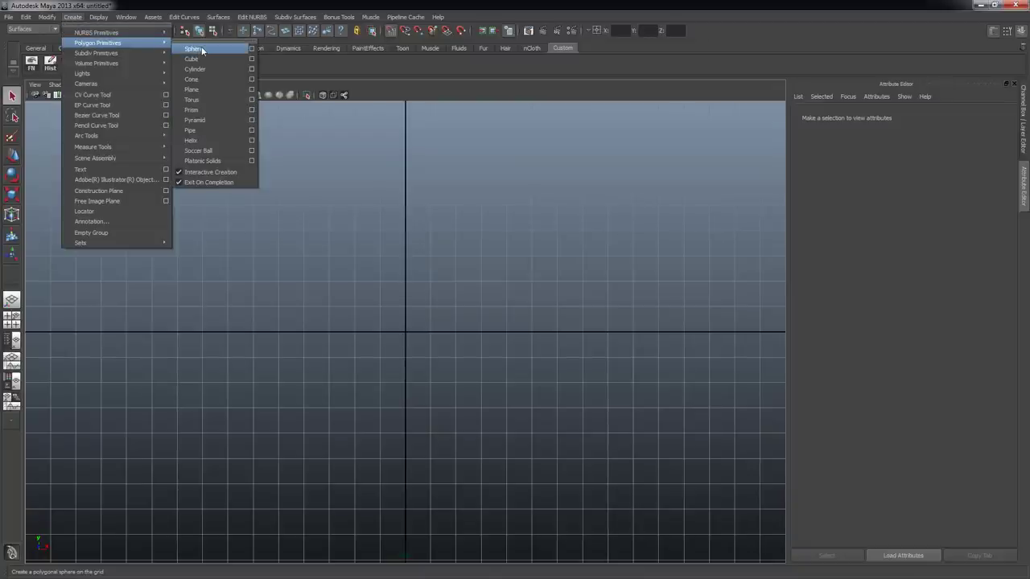
click(198, 89)
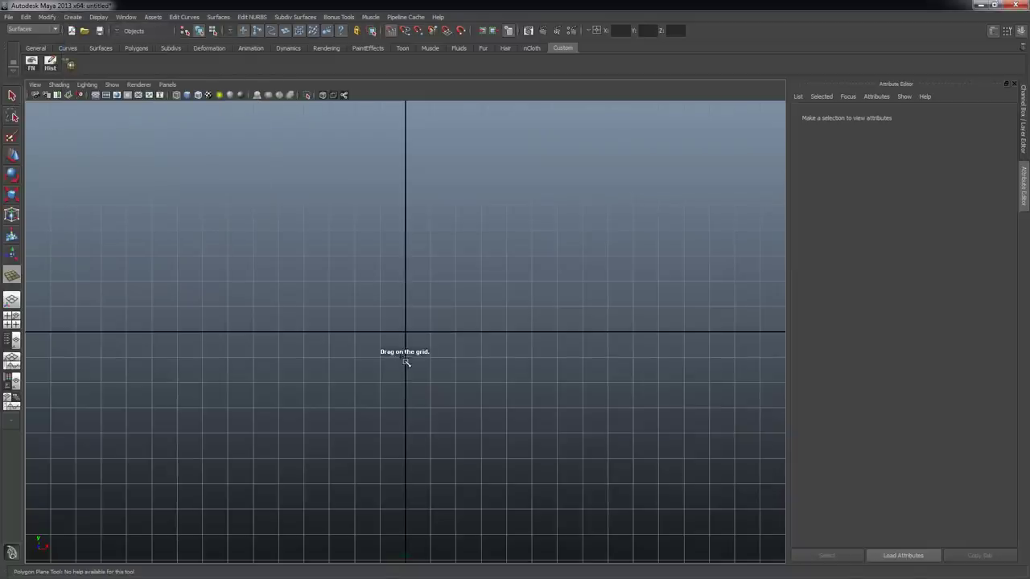
drag(418, 346, 785, 539)
scroll(427, 298, down, 10)
scroll(419, 306, down, 2)
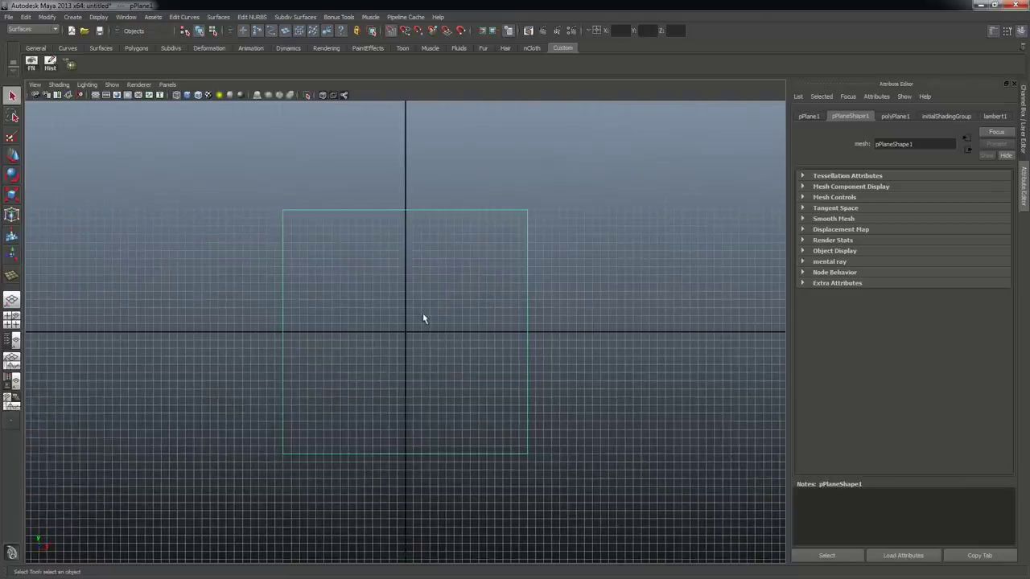
- Scale the plane uniformly to about 1.536, keeping it square
key(r)
drag(406, 239, 411, 311)
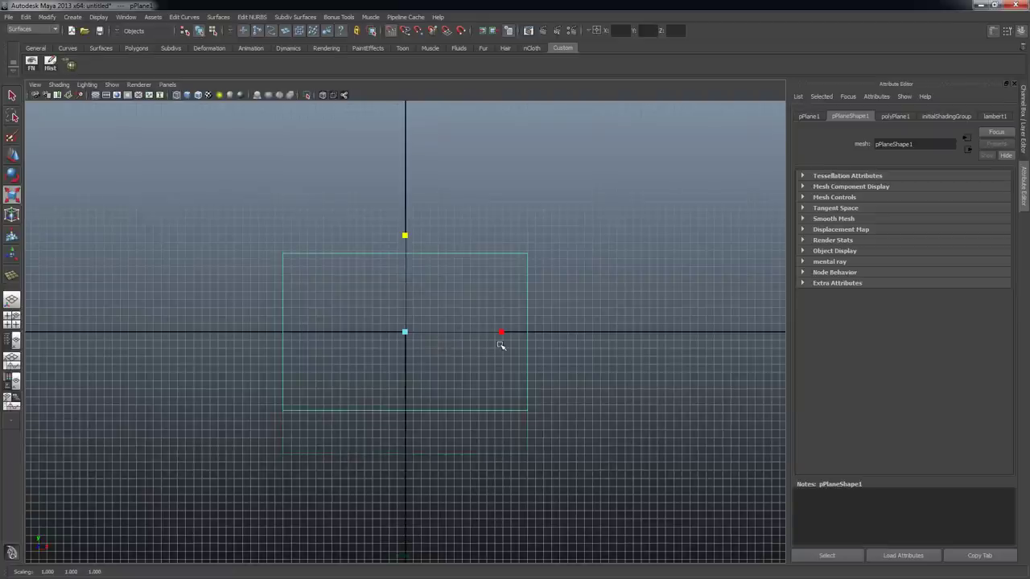
key(ctrl+z)
alt+right_drag(580, 329, 439, 329)
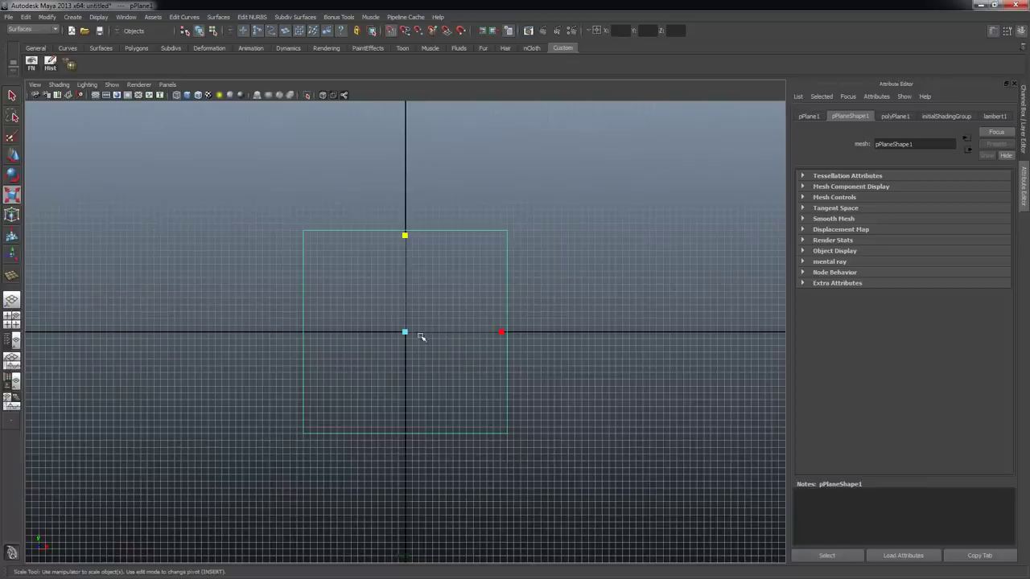
drag(405, 333, 486, 336)
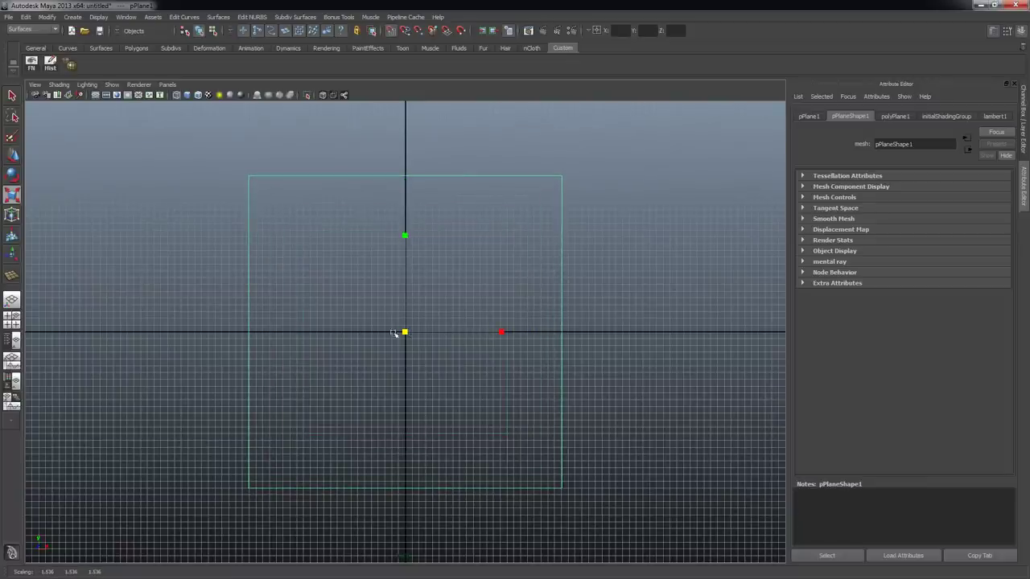
- Assign a new Lambert material to the plane in the perspective view and connect a File texture to its color
key(space)
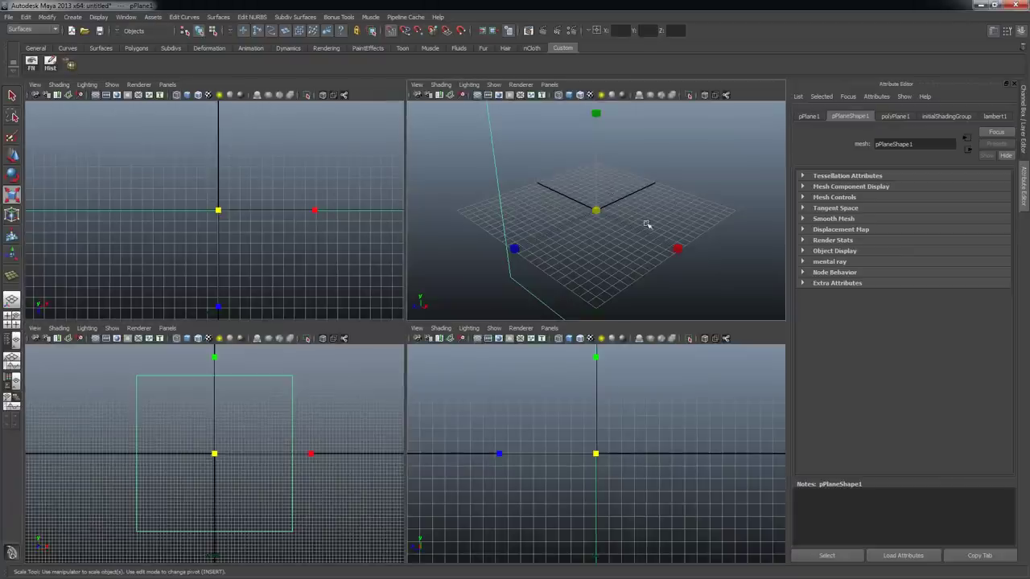
alt+drag(453, 215, 528, 203)
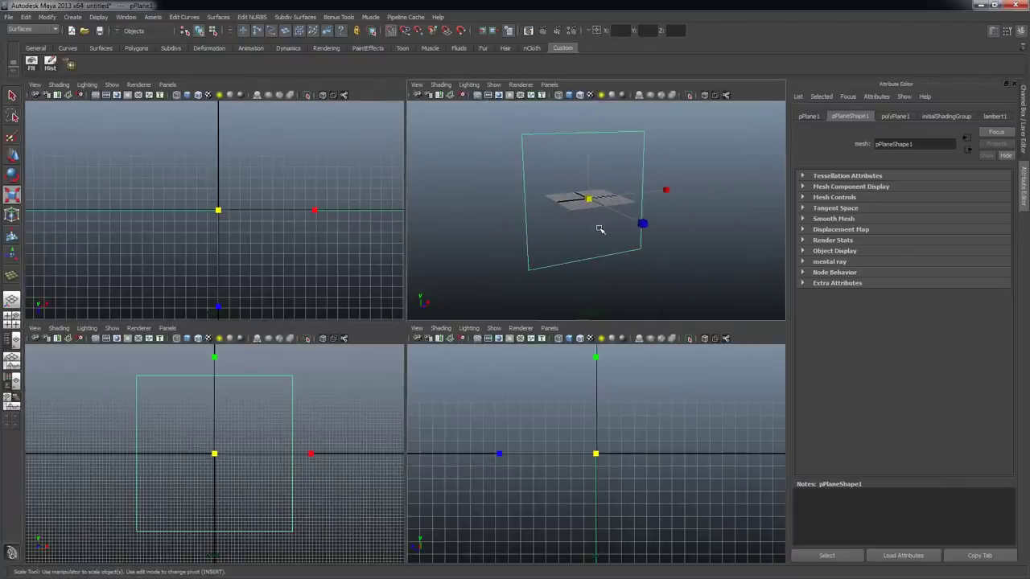
key(space)
right_drag(493, 196, 483, 353)
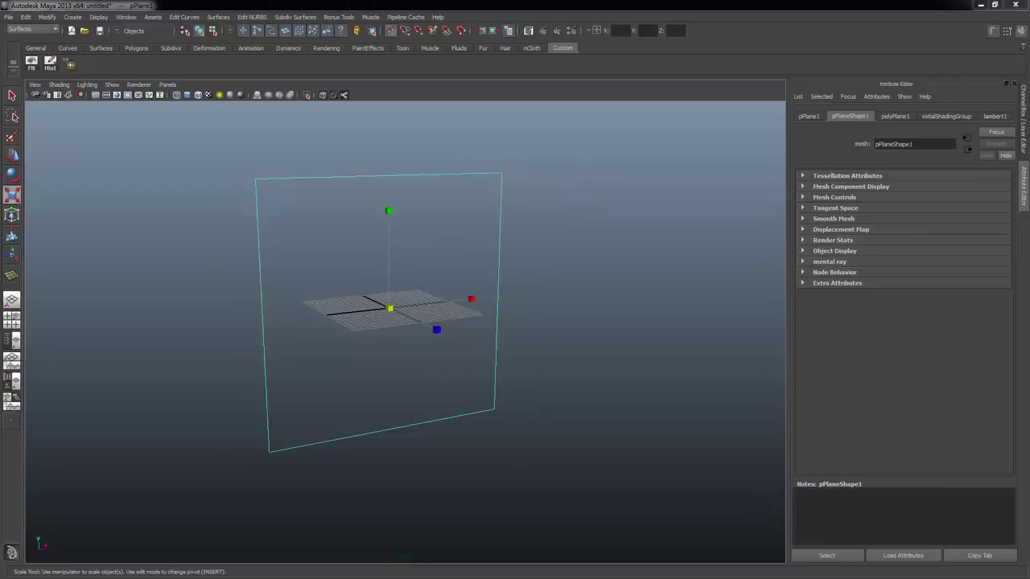
click(185, 201)
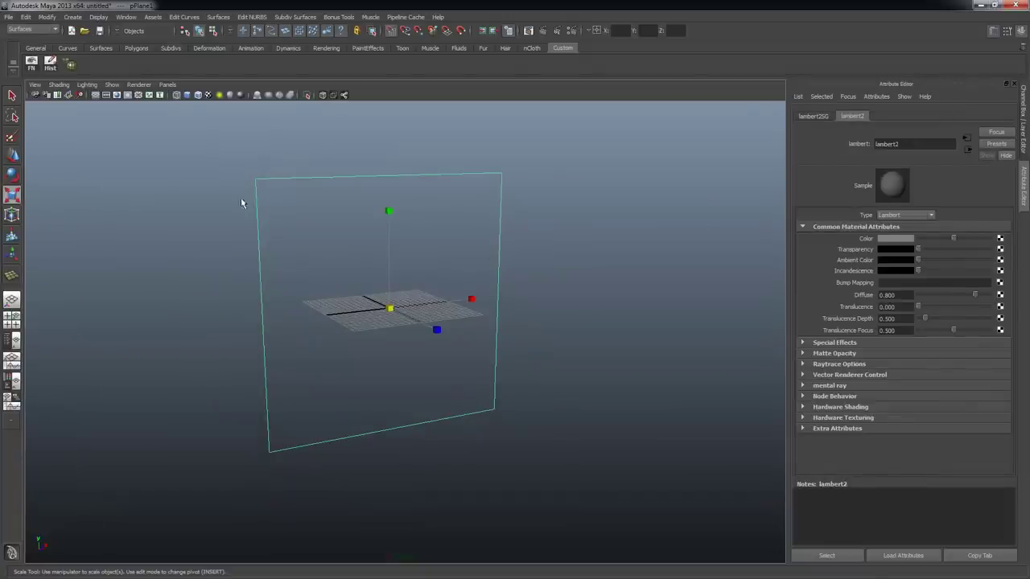
drag(131, 122, 186, 129)
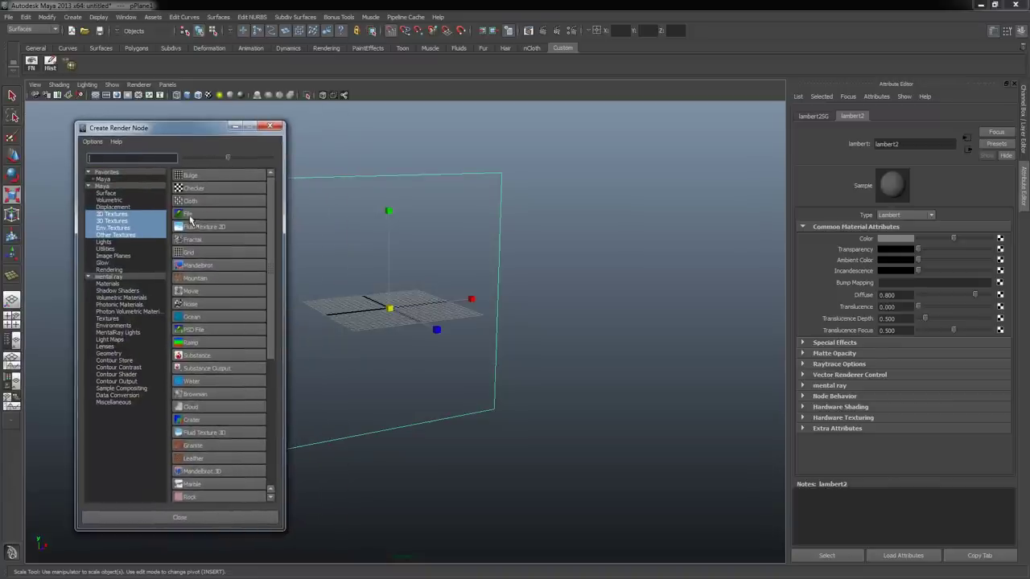
click(190, 215)
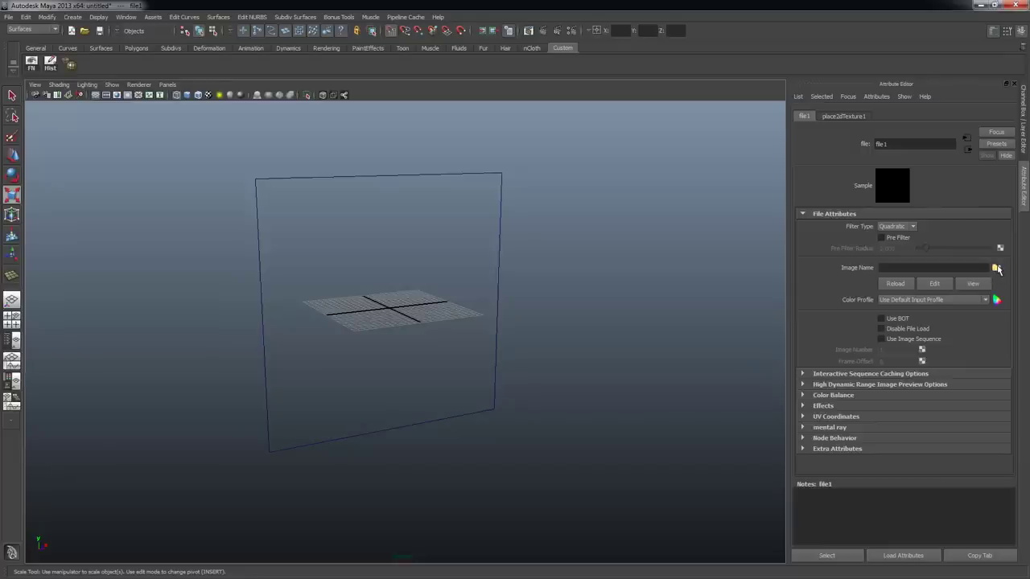
- Load Mr_UTeacher_Rim_Ref_01.jpg from the Rim_Tutorial folder as the texture image and refresh its sample swatch
click(996, 268)
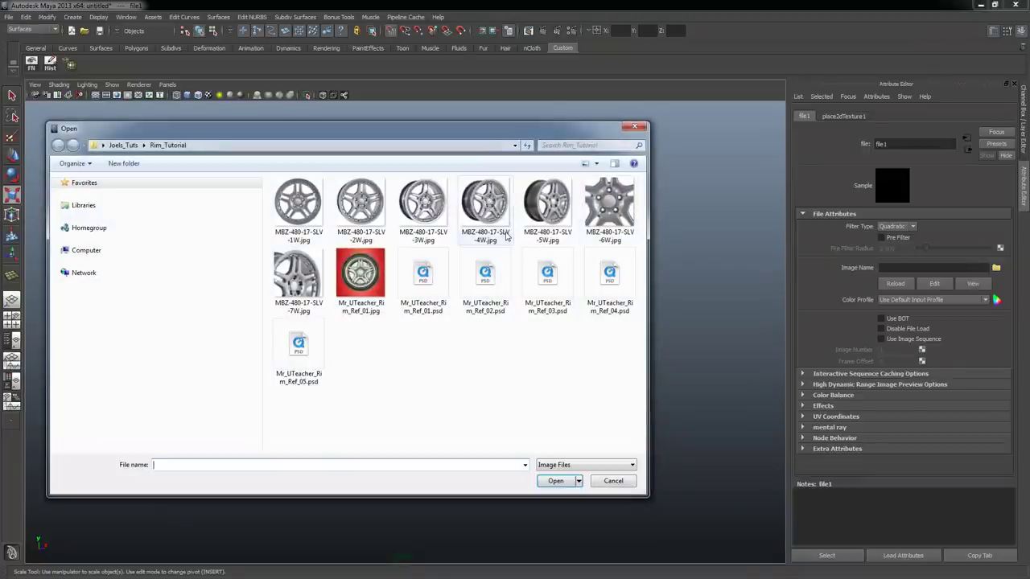
click(360, 273)
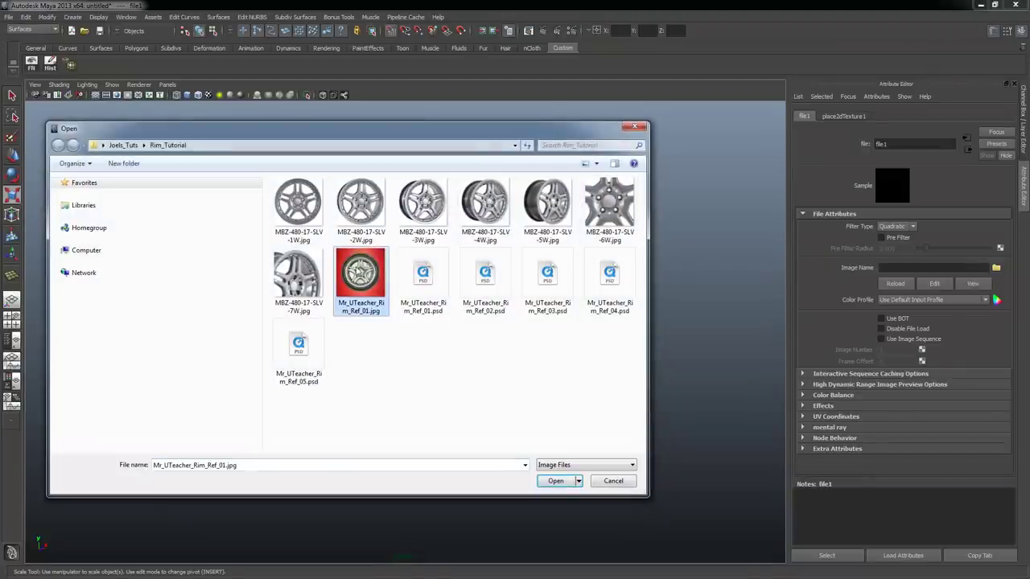
double_click(359, 272)
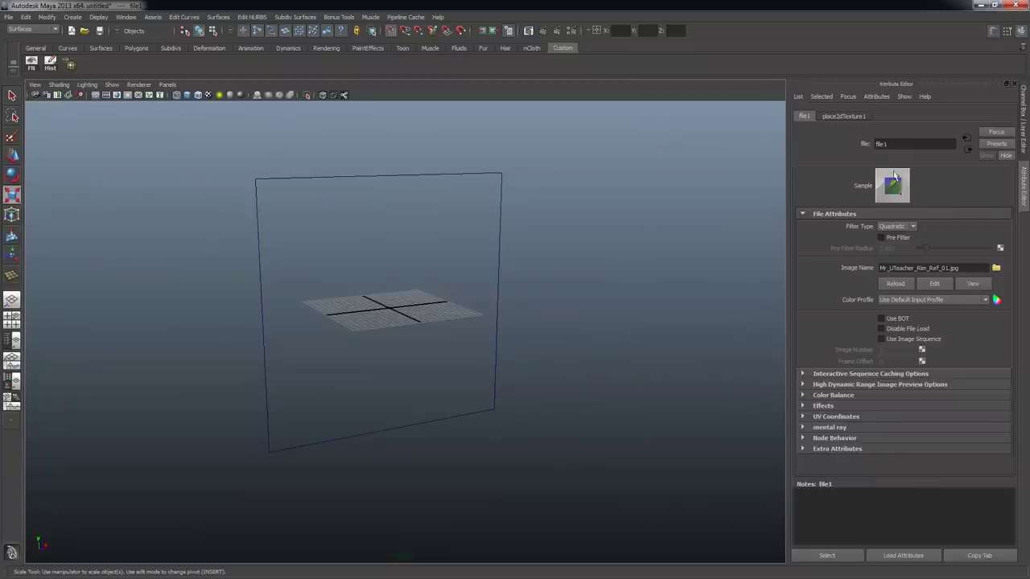
click(899, 185)
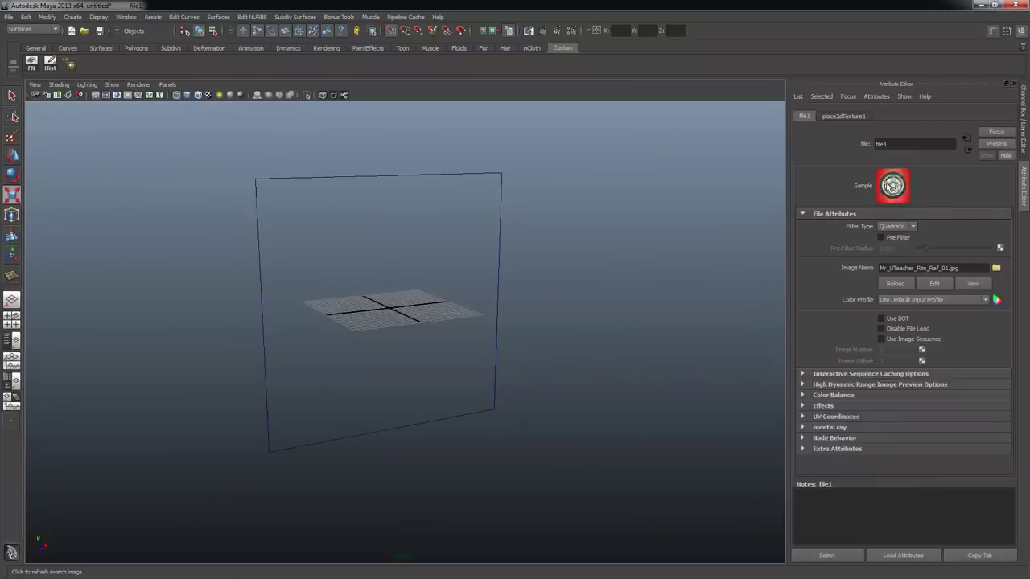
- Turn on textured display in the perspective view and inspect the rim reference on the plane
click(474, 224)
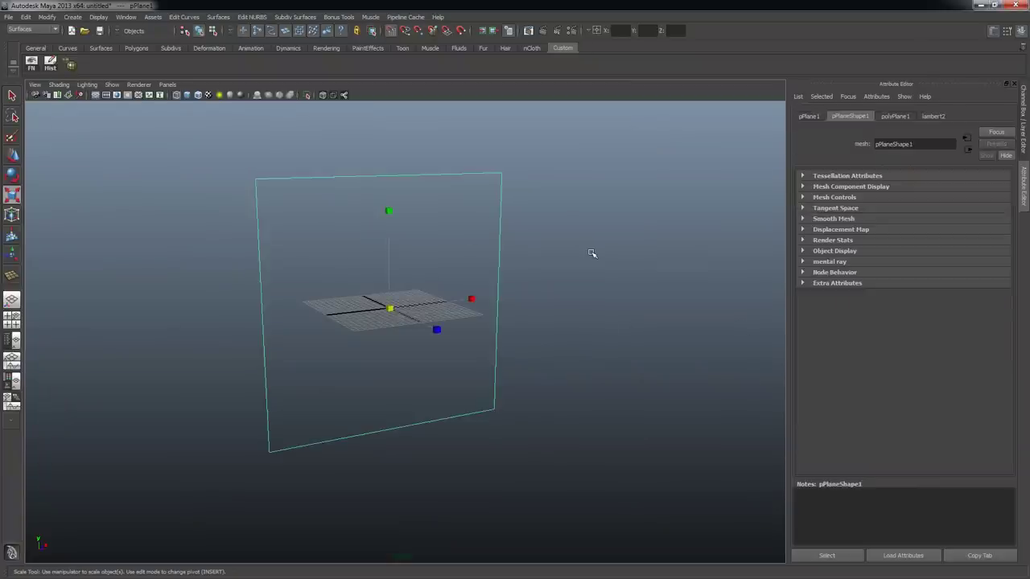
key(6)
alt+drag(528, 275, 520, 267)
alt+right_drag(483, 261, 509, 256)
alt+middle_drag(509, 256, 519, 382)
alt+right_drag(519, 383, 537, 351)
alt+drag(537, 352, 526, 342)
alt+right_drag(526, 342, 482, 345)
alt+drag(482, 344, 524, 332)
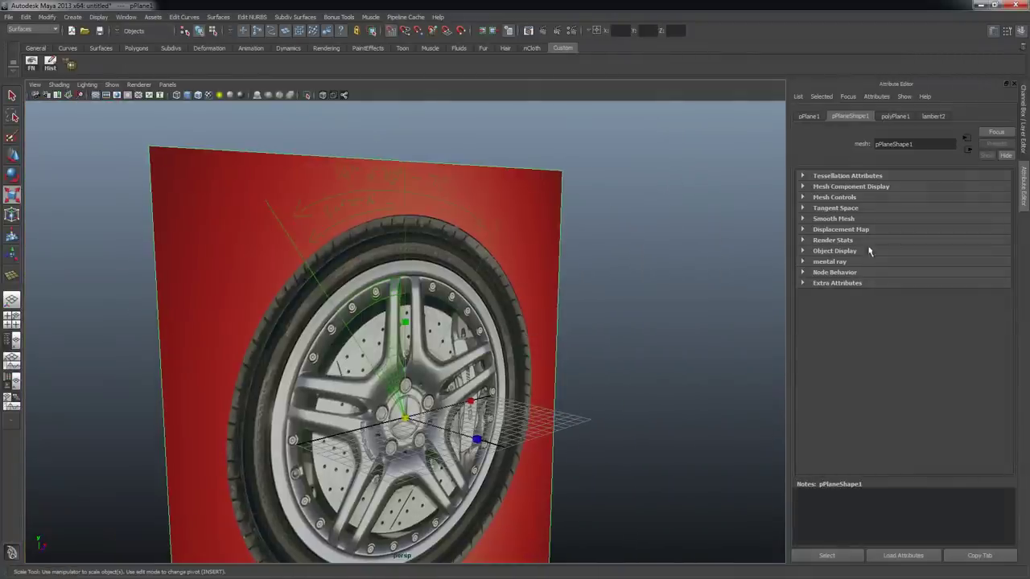
- Select the reference plane with the Move tool in the four-view layout, framing it in the side and top views
click(635, 289)
key(space)
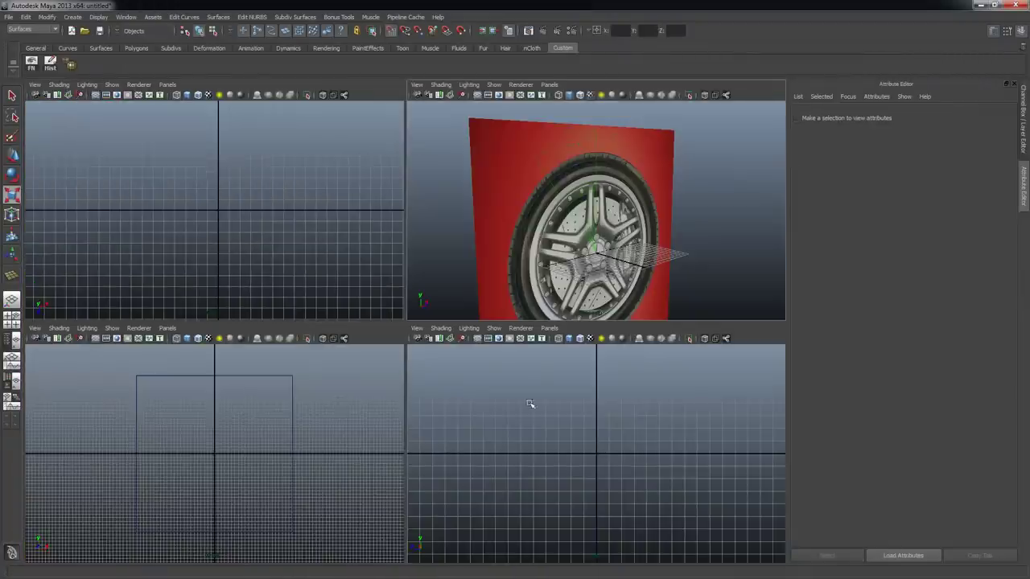
click(294, 405)
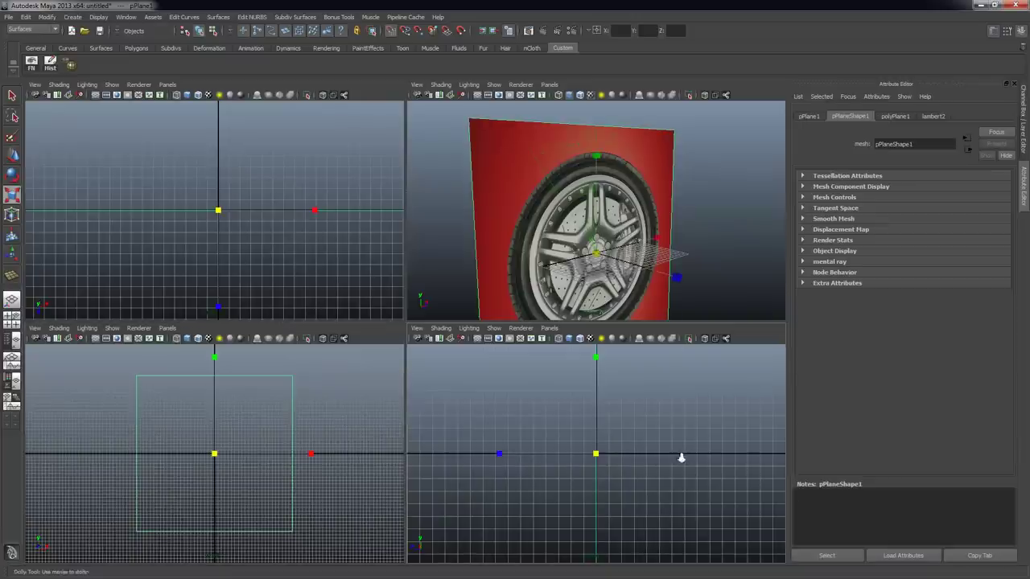
key(r)
key(w)
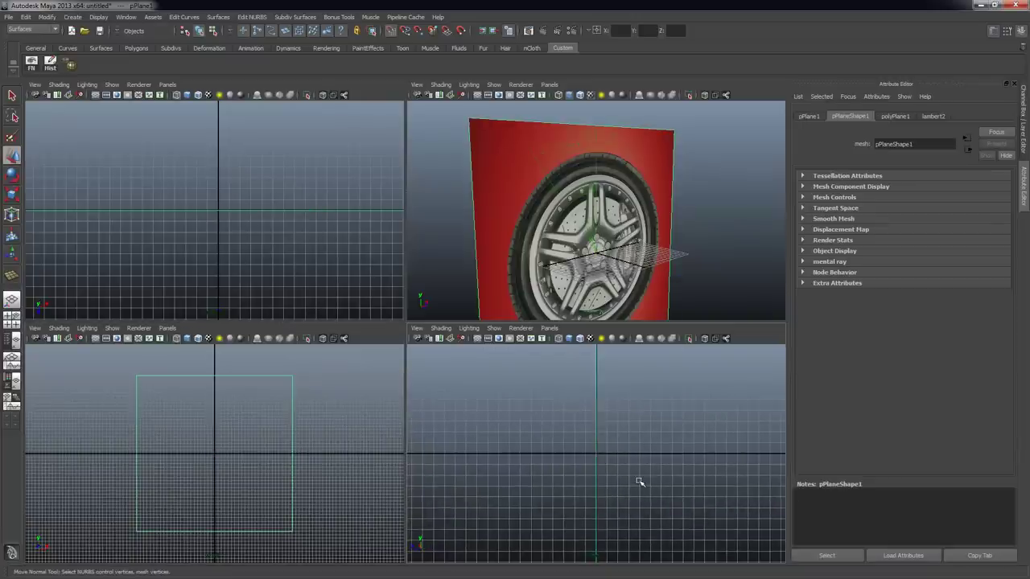
alt+right_drag(675, 452, 555, 444)
alt+right_drag(308, 243, 105, 231)
middle_drag(106, 233, 200, 238)
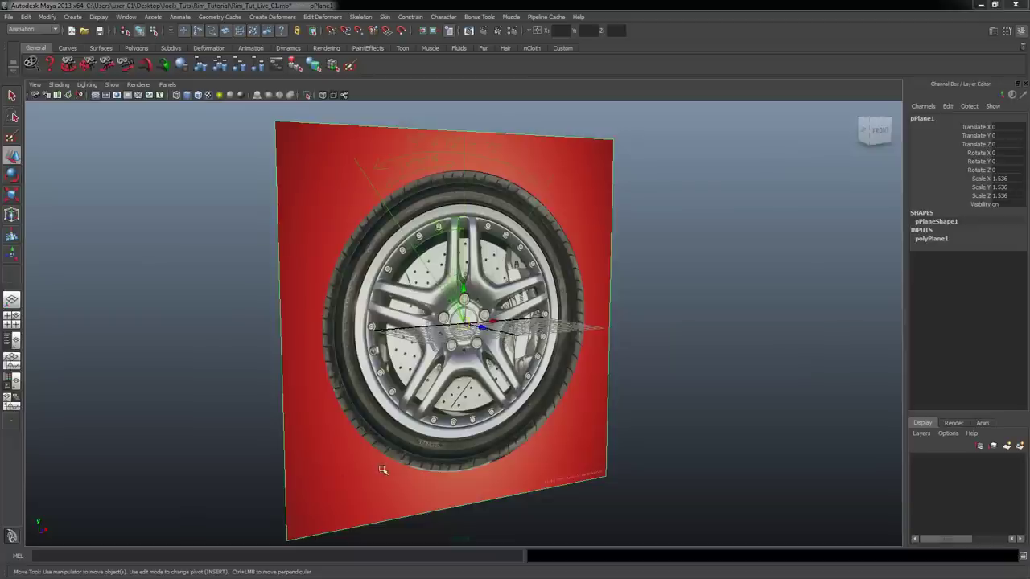
- Try moving the reference plane back along Z to about -1.584 in the perspective view, and undo the move
alt+drag(576, 344, 541, 270)
alt+middle_drag(540, 270, 534, 315)
alt+right_drag(534, 315, 584, 321)
alt+drag(584, 320, 547, 344)
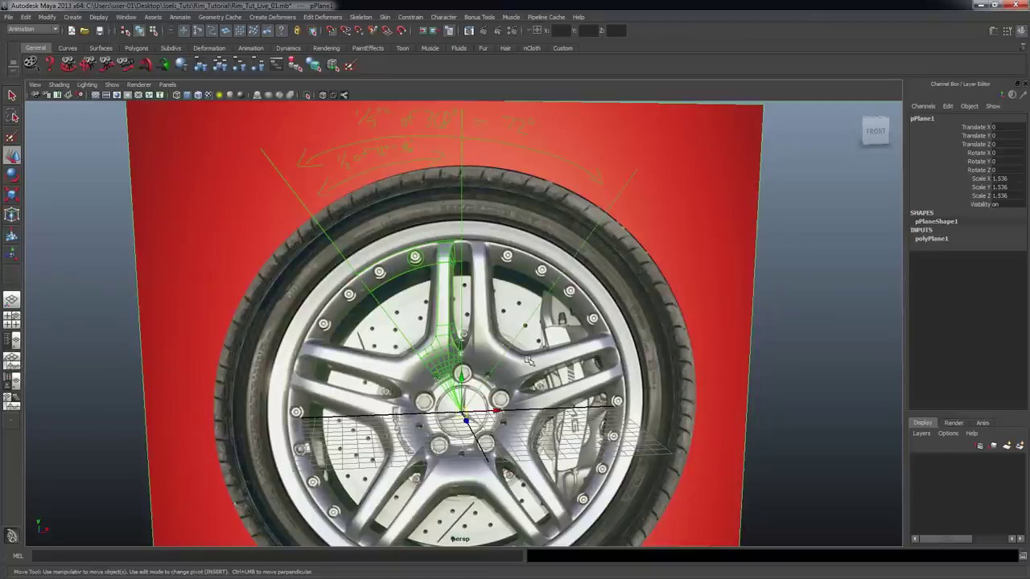
mouse_move(567, 323)
alt+mouse_down()
mouse_move(550, 327)
mouse_move(566, 322)
alt+mouse_up()
alt+drag(412, 144, 572, 444)
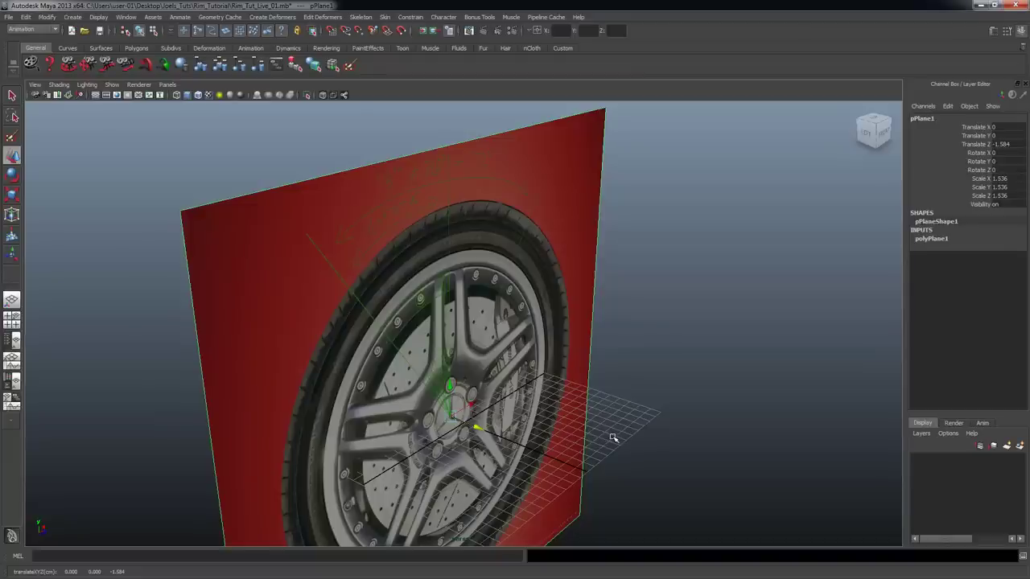
key(ctrl+z)
key(ctrl+z)
- Move the reference plane back along Z to about -5.976 in the side view of the four-view layout
key(space)
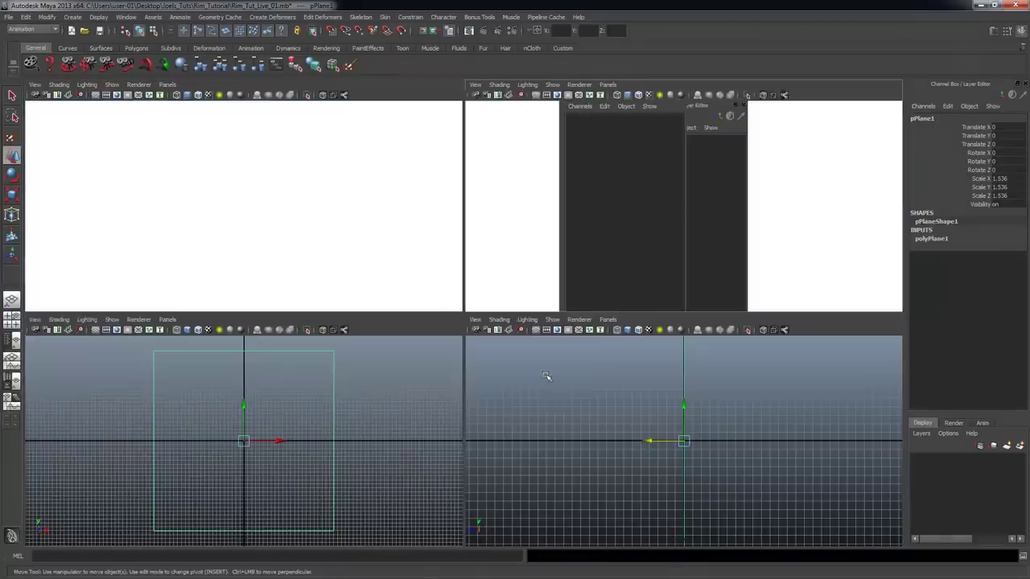
alt+middle_drag(633, 446, 610, 442)
drag(605, 441, 669, 439)
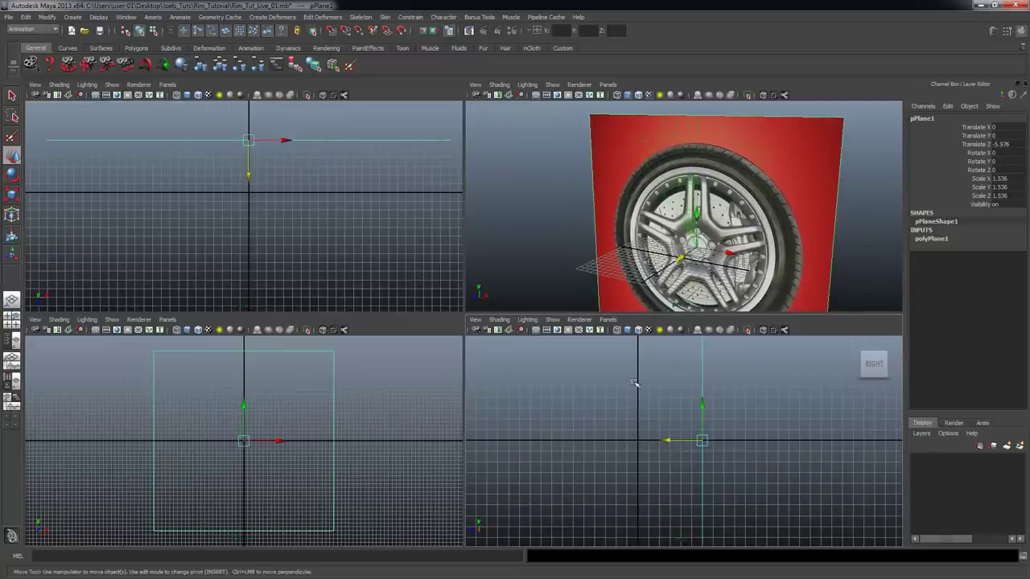
- Create a display layer from the selected reference plane and name it Ref_Plane_L
click(1019, 447)
click(920, 462)
click(921, 461)
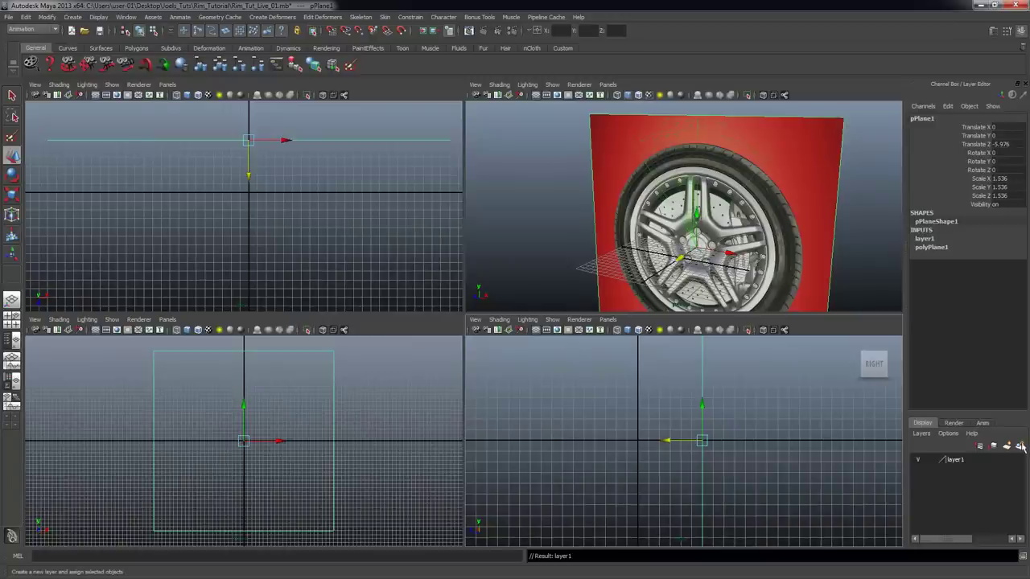
click(965, 460)
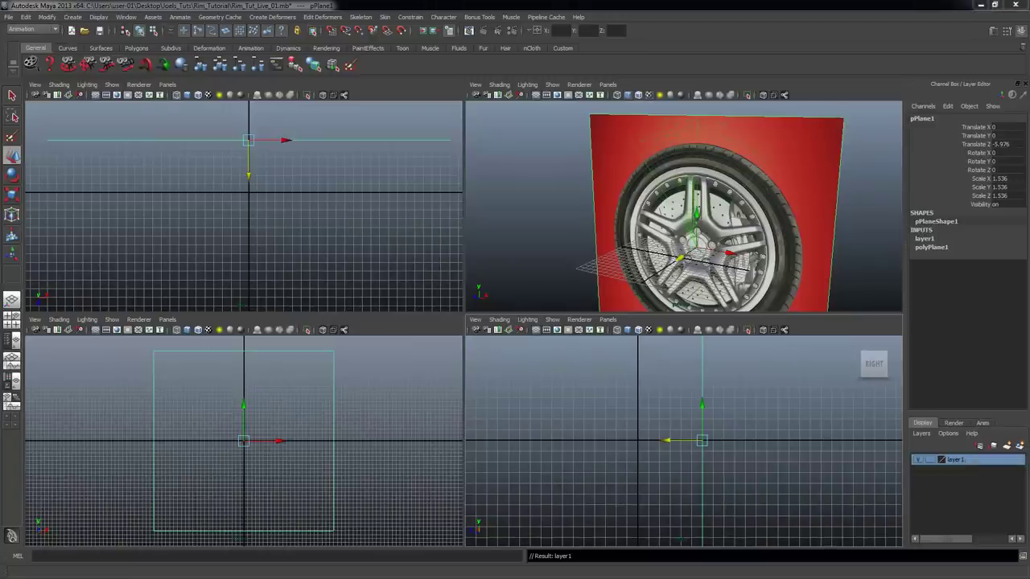
drag(156, 195, 103, 206)
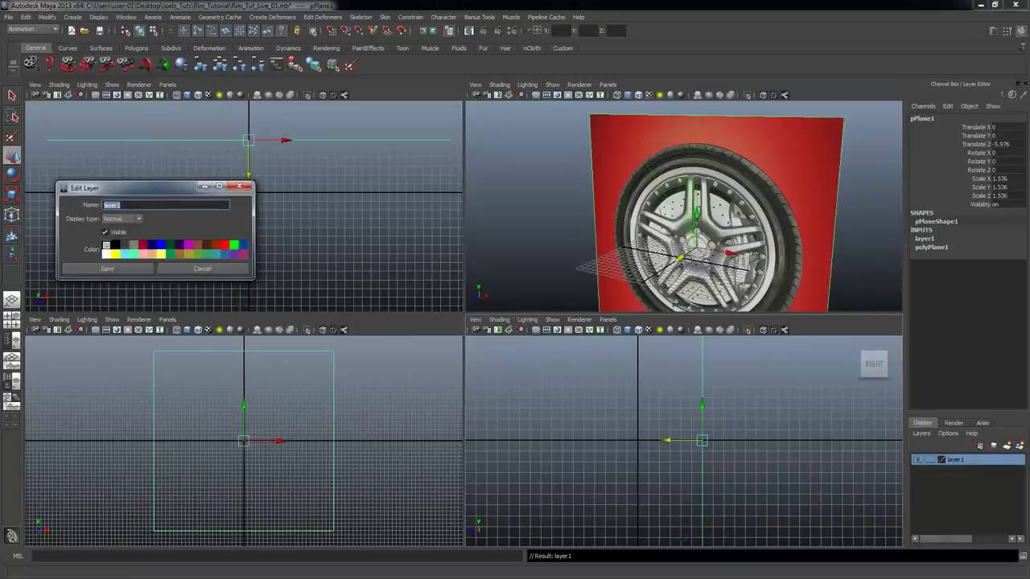
text(Ref_Plane_L)
click(136, 268)
- Set the Ref_Plane_L layer's display type to Reference and check in the perspective view that the plane cannot be selected
click(920, 460)
click(919, 460)
click(931, 460)
click(931, 460)
click(804, 217)
alt+drag(826, 212, 799, 169)
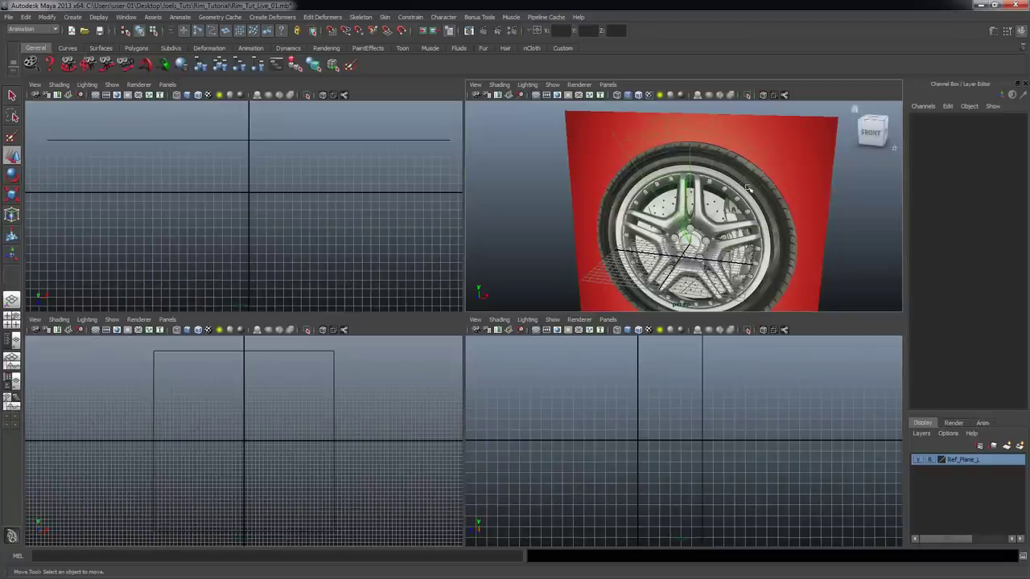
alt+drag(835, 266, 742, 248)
- Turn on textured display in the front view and fit the rim reference within it
scroll(352, 425, down, 1)
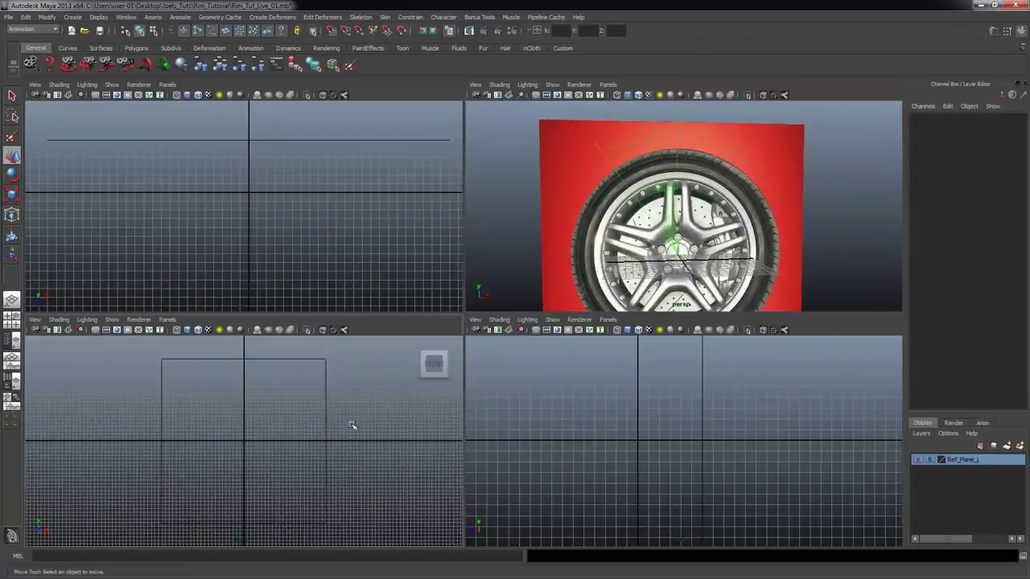
key(6)
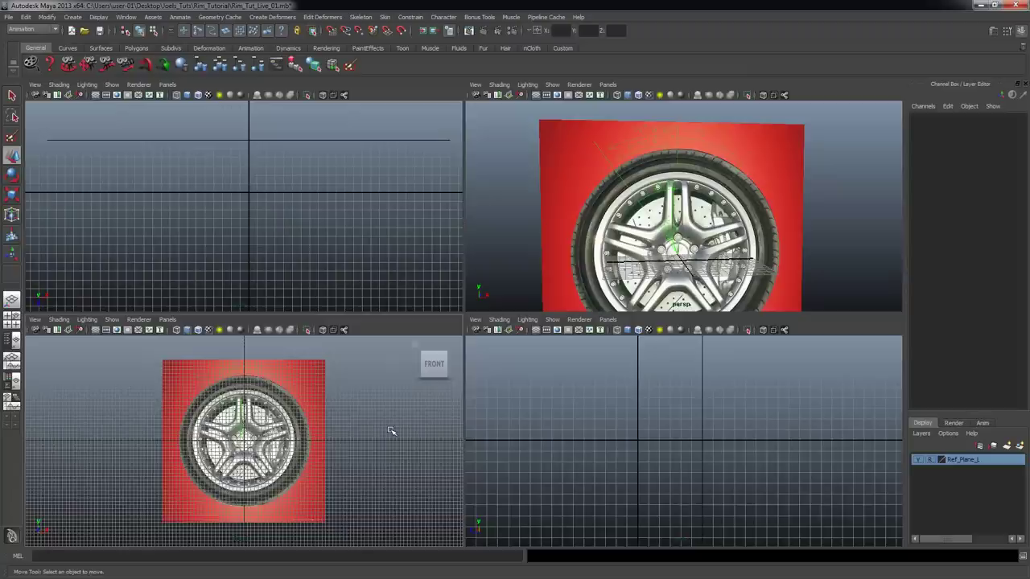
scroll(329, 425, up, 2)
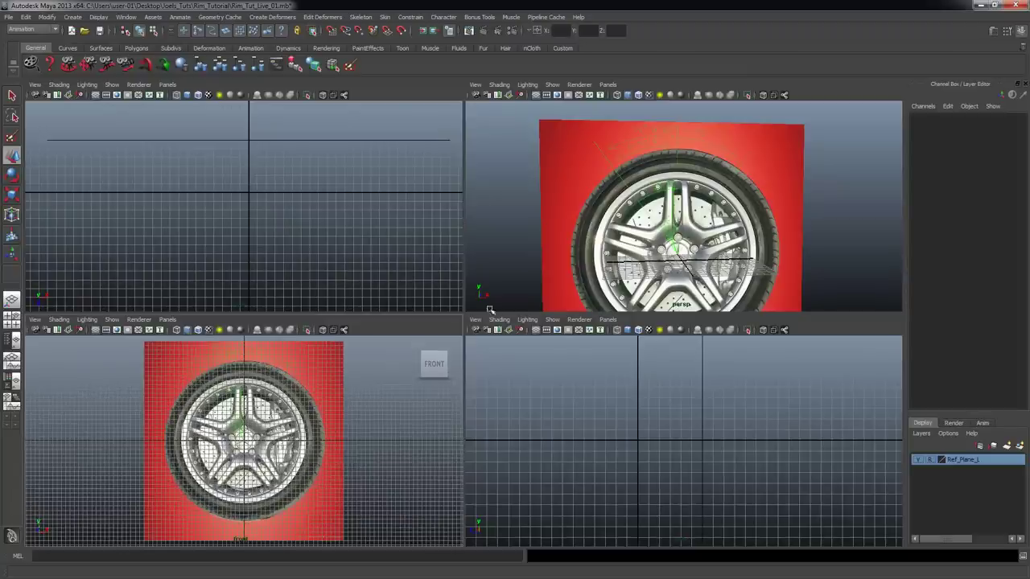
click(666, 413)
scroll(346, 461, down, 1)
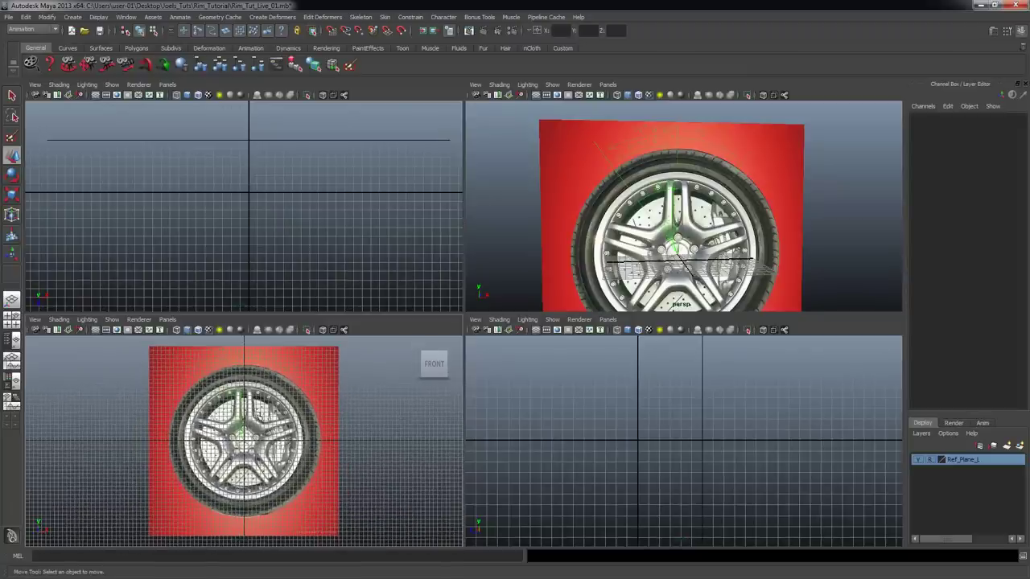
scroll(748, 259, down, 3)
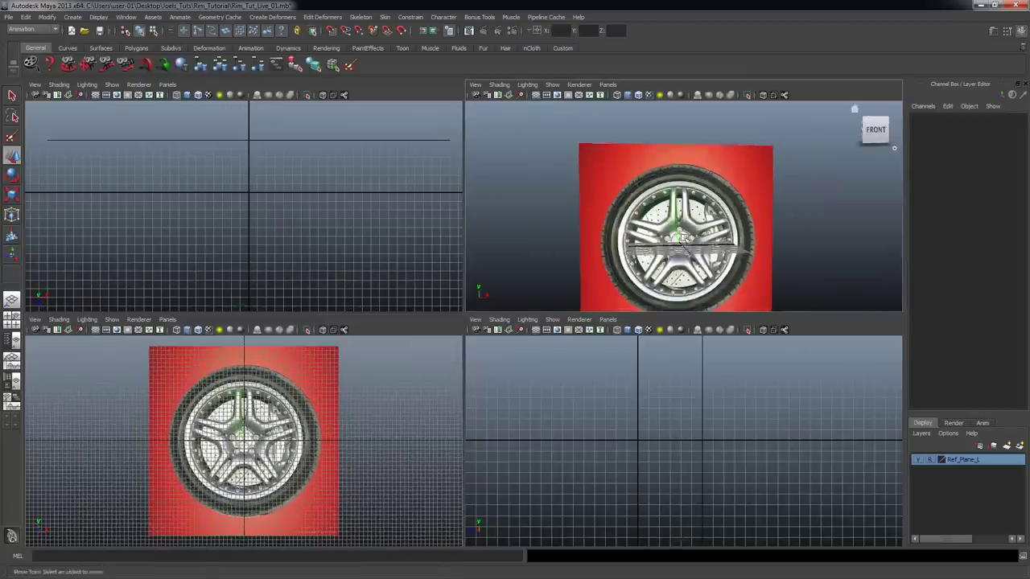
- Examine the rim reference in perspective and in the maximized front view, focusing on the green wireframe guide around the hub
alt+middle_drag(700, 249, 692, 216)
alt+drag(692, 216, 692, 241)
key(space)
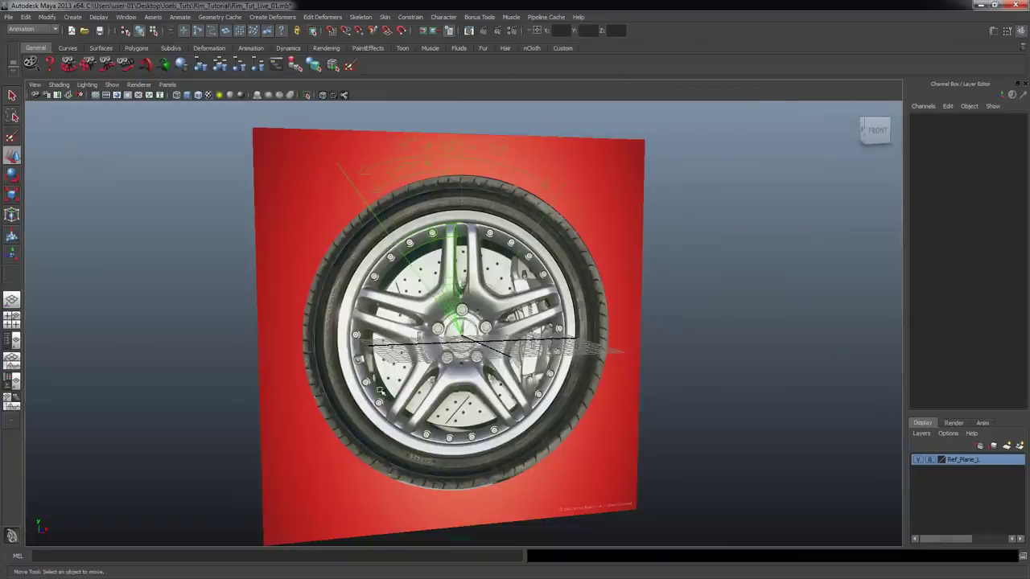
key(space)
key(space)
alt+right_drag(354, 293, 450, 298)
alt+middle_drag(451, 298, 451, 388)
alt+right_drag(515, 388, 578, 396)
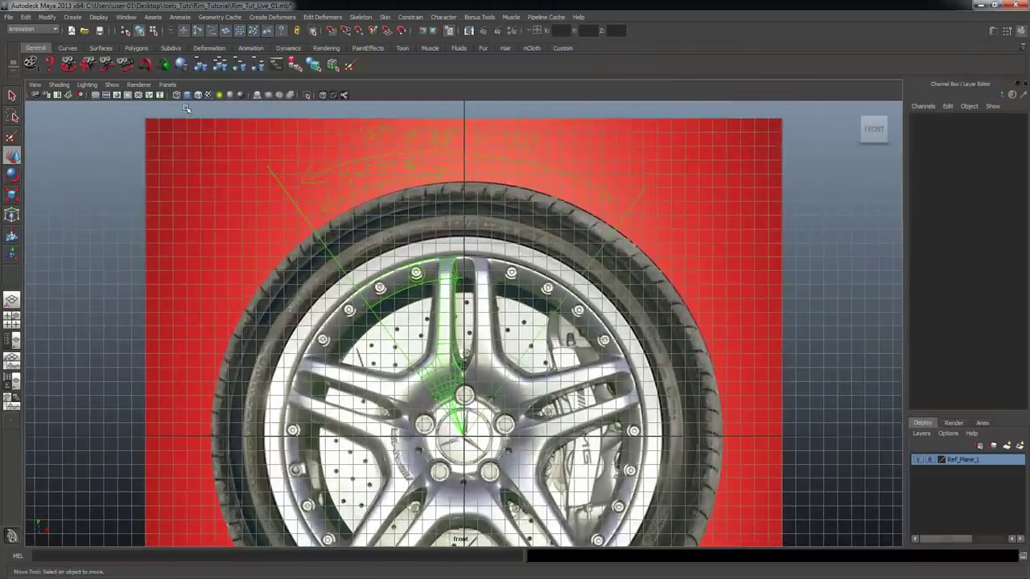
scroll(483, 370, up, 3)
scroll(589, 404, up, 5)
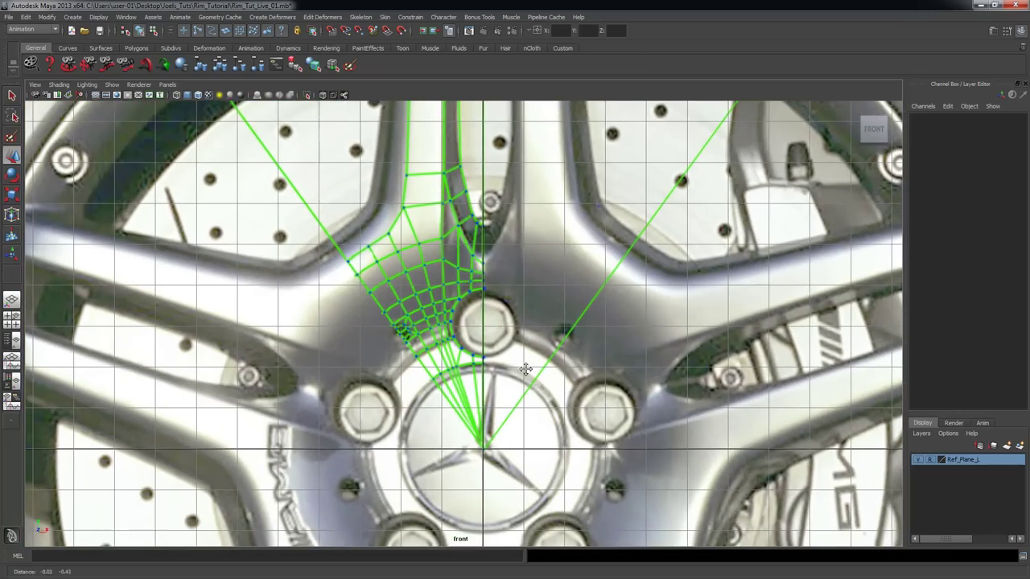
alt+middle_drag(526, 370, 523, 355)
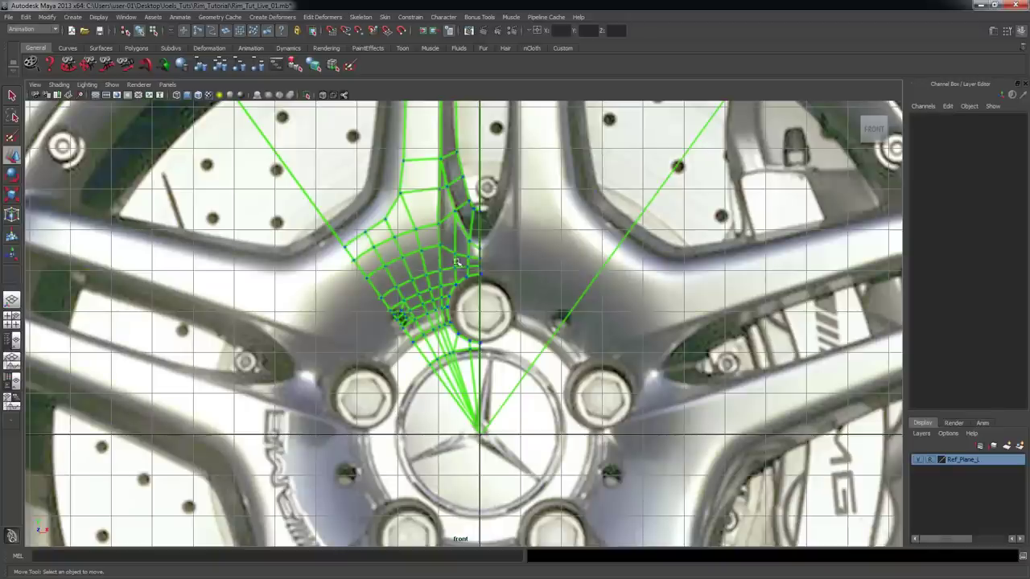
alt+right_drag(363, 294, 467, 348)
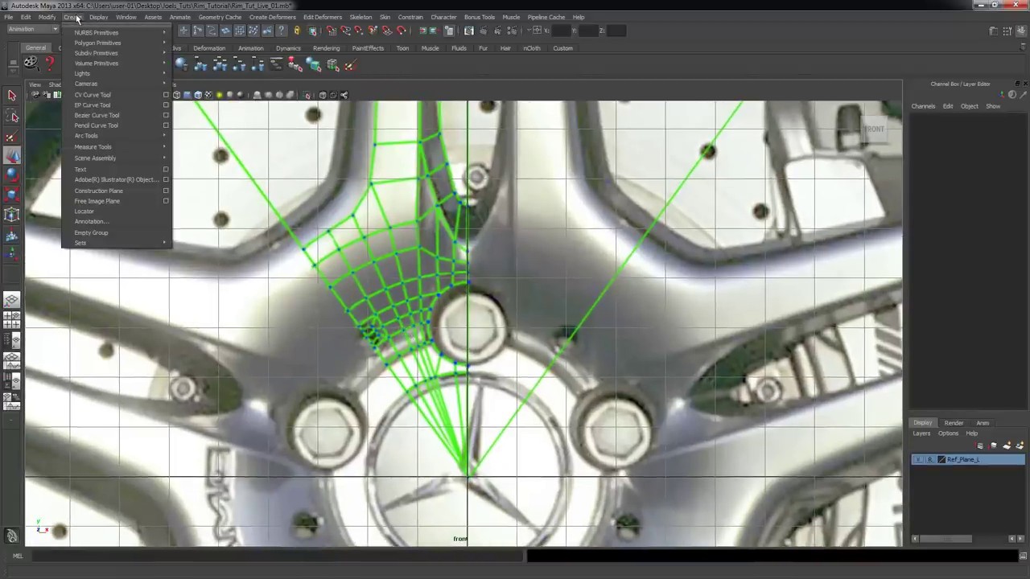
- Start a CV curve with linear degree and place its first point at the origin using grid snapping, then turn snapping off
click(165, 94)
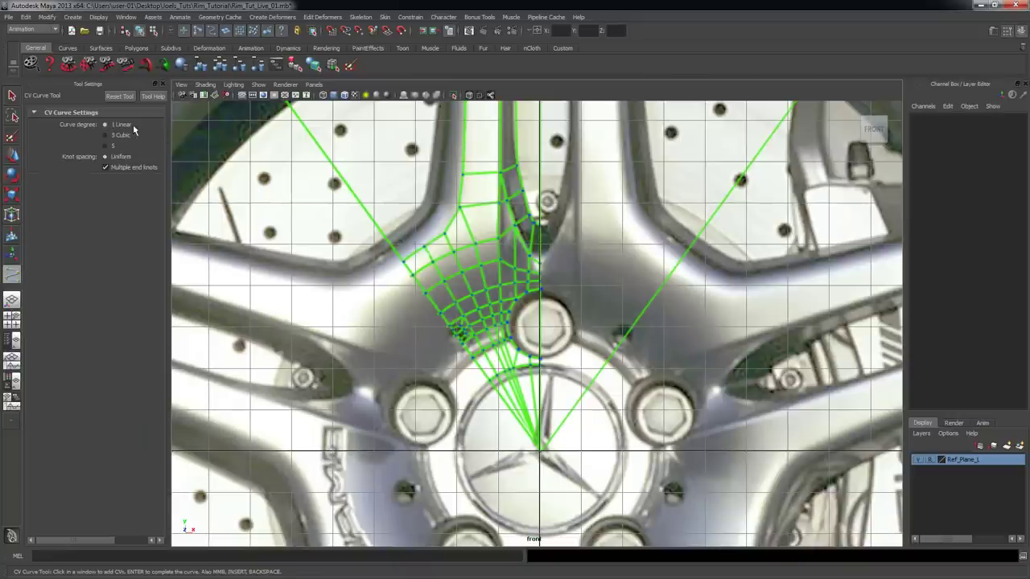
click(163, 83)
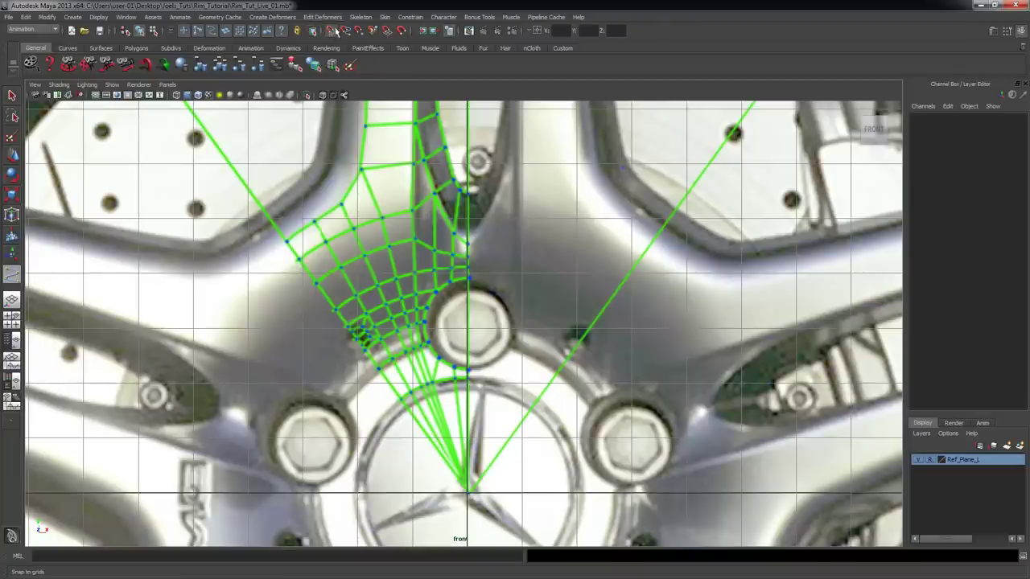
click(466, 489)
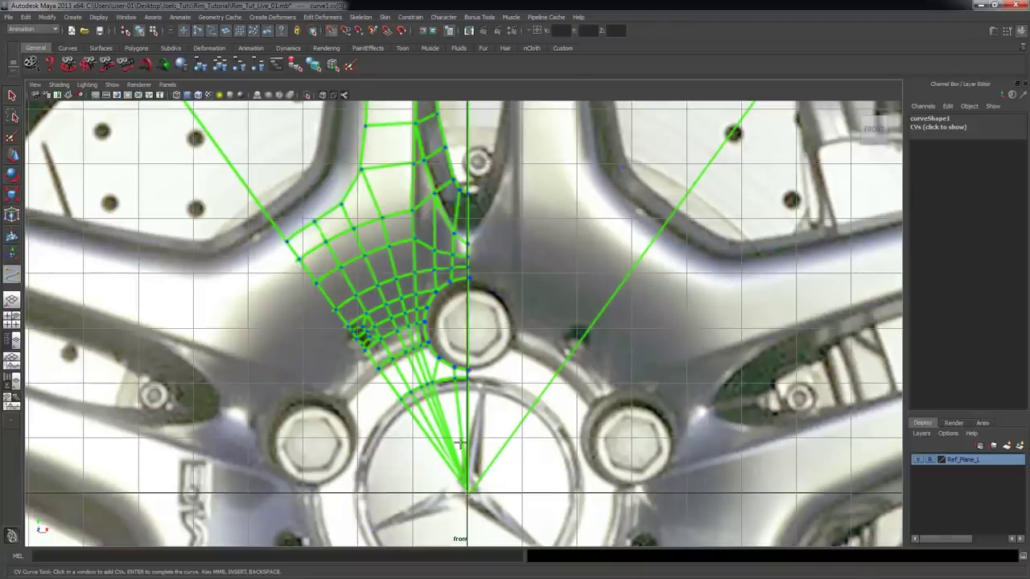
click(332, 32)
- Add curve points outward from the hub centre along a radial line of the green guide, placing one at each grid intersection
alt+right_drag(407, 317, 509, 338)
alt+middle_drag(509, 337, 422, 246)
alt+right_drag(497, 320, 566, 333)
alt+middle_drag(441, 362, 483, 490)
alt+right_drag(388, 313, 342, 316)
scroll(341, 314, down, 2)
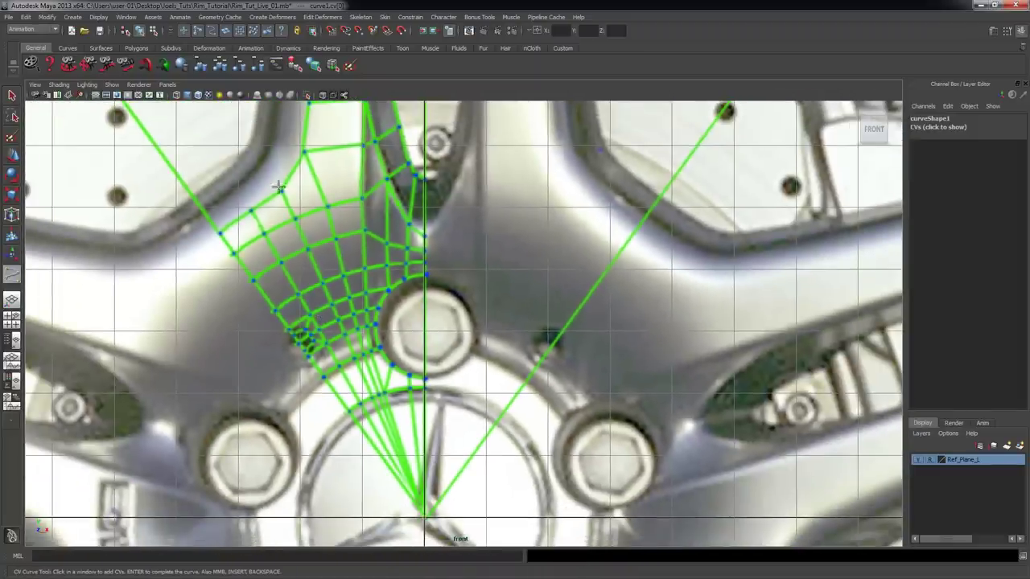
scroll(375, 408, up, 2)
scroll(362, 397, up, 1)
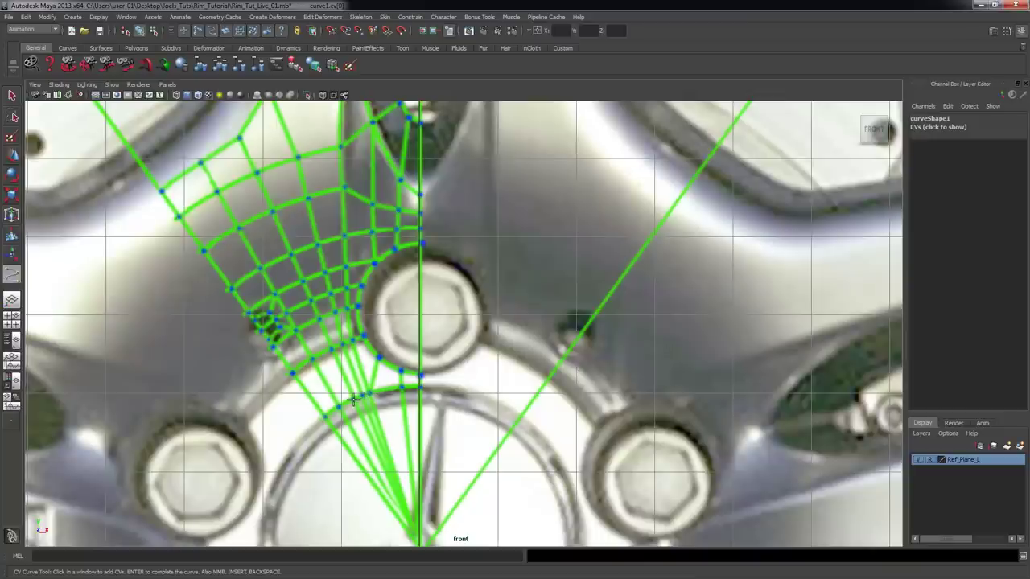
click(332, 348)
click(321, 319)
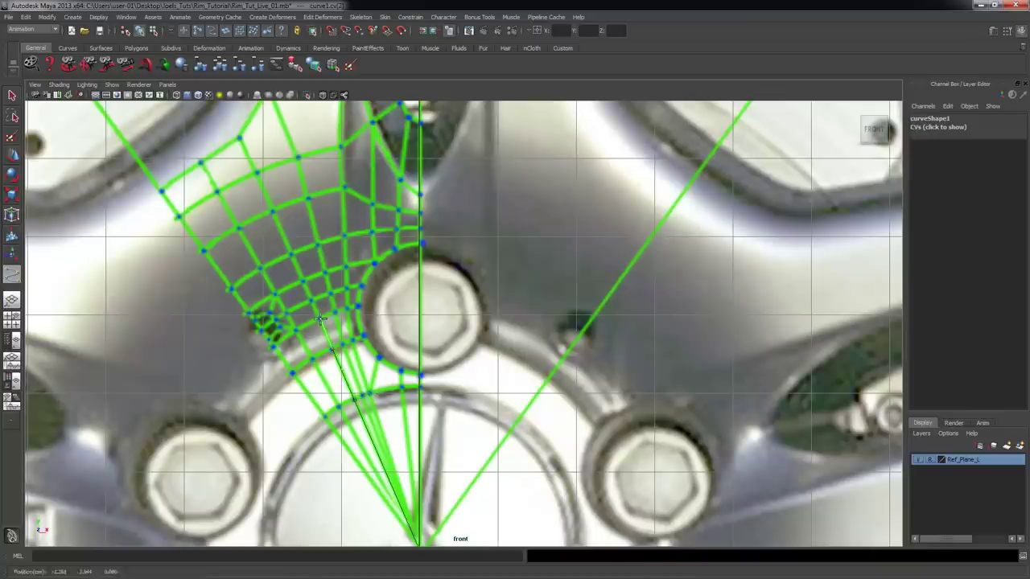
click(312, 301)
click(298, 263)
click(292, 255)
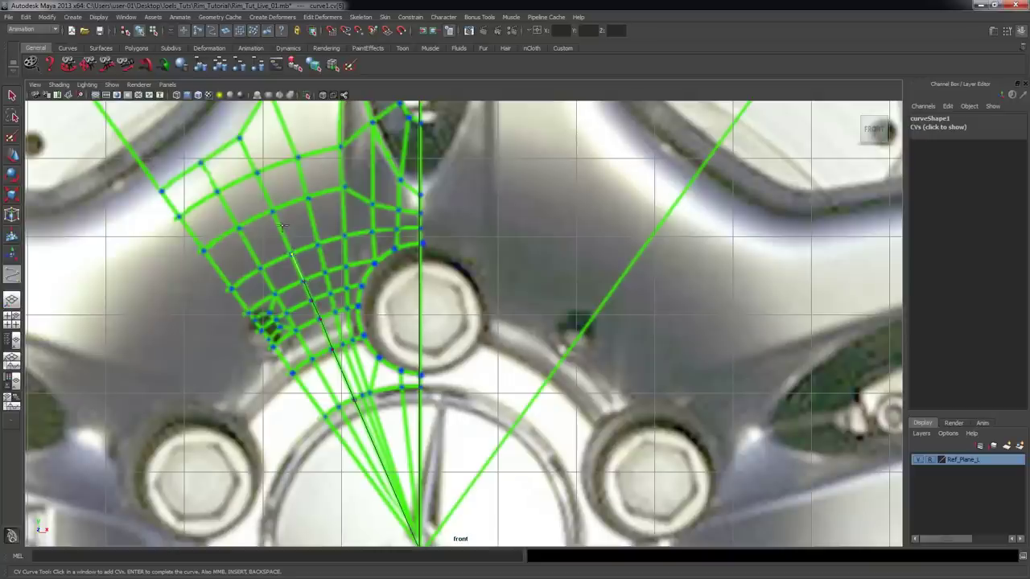
- Continue the curve along the same radial guide line to its outermost corner point and finish the curve
click(273, 211)
key(BackSpace)
click(273, 211)
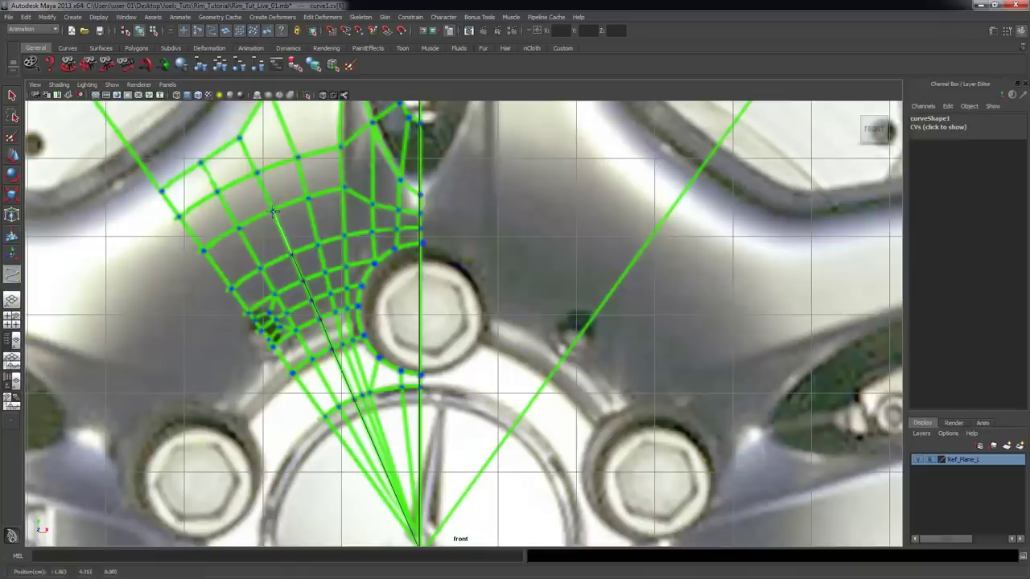
click(259, 173)
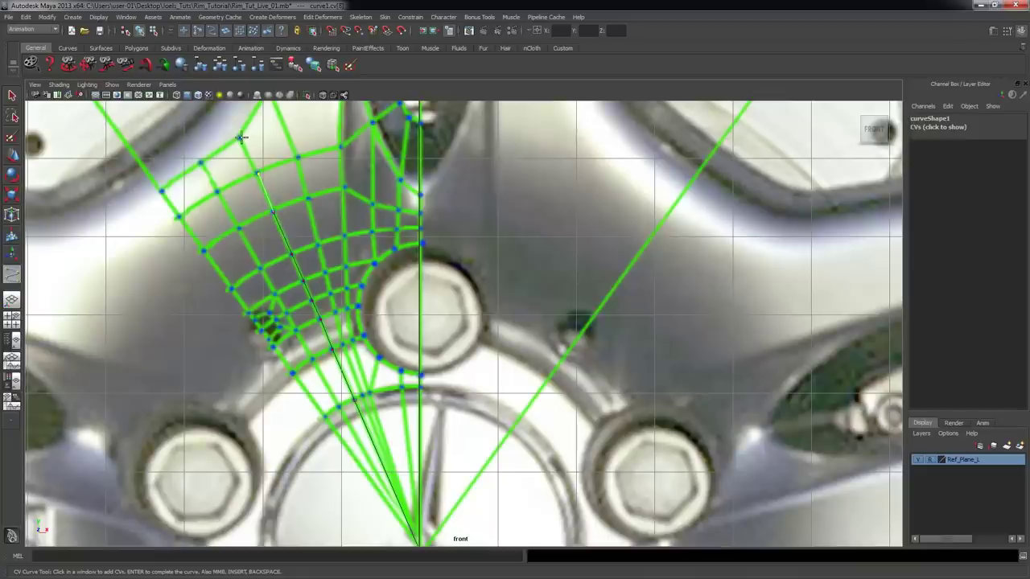
click(240, 137)
key(Return)
- Try rotating the curve about -21.929 degrees around Z towards the vertical axis and compare it with the rim reference
key(w)
scroll(455, 286, down, 3)
scroll(453, 275, up, 1)
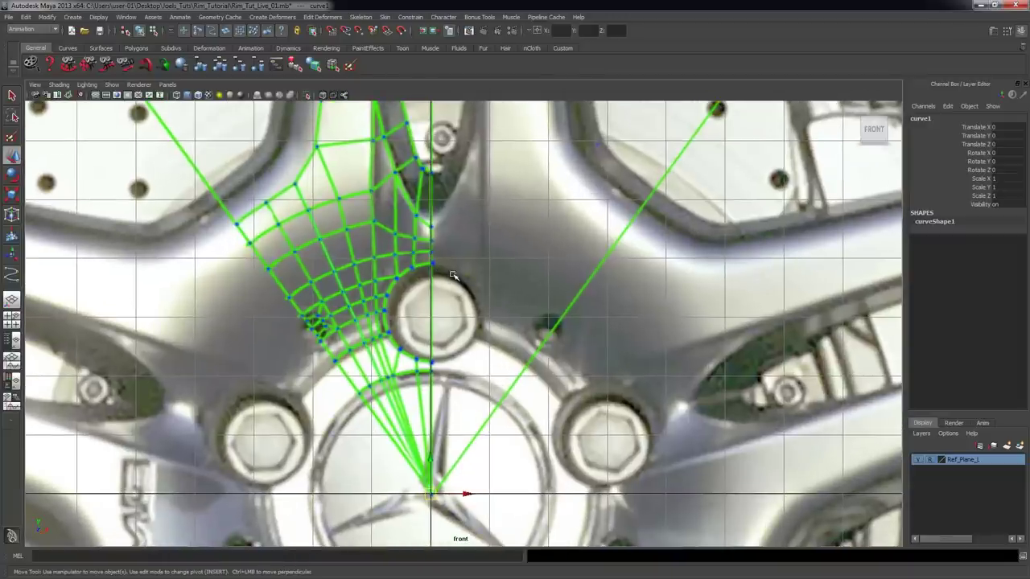
key(e)
drag(439, 445, 459, 449)
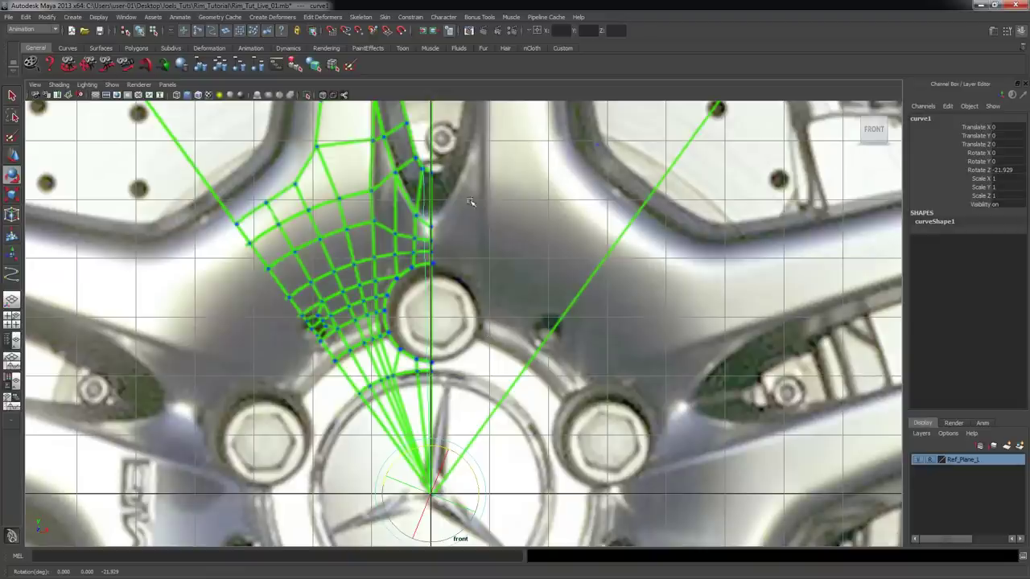
alt+right_drag(457, 348, 568, 337)
alt+middle_drag(568, 337, 558, 348)
alt+middle_drag(457, 435, 452, 446)
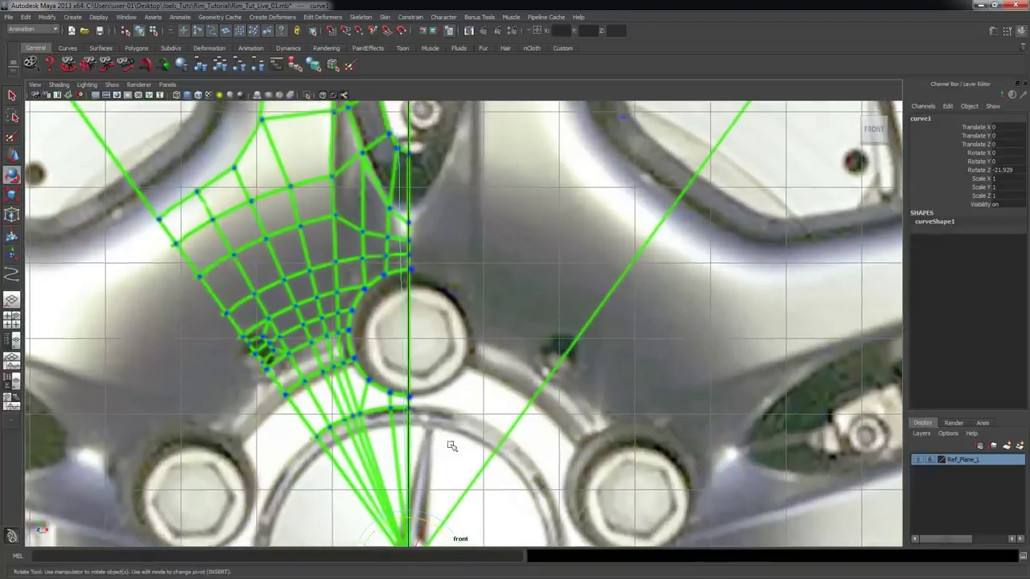
scroll(419, 511, down, 8)
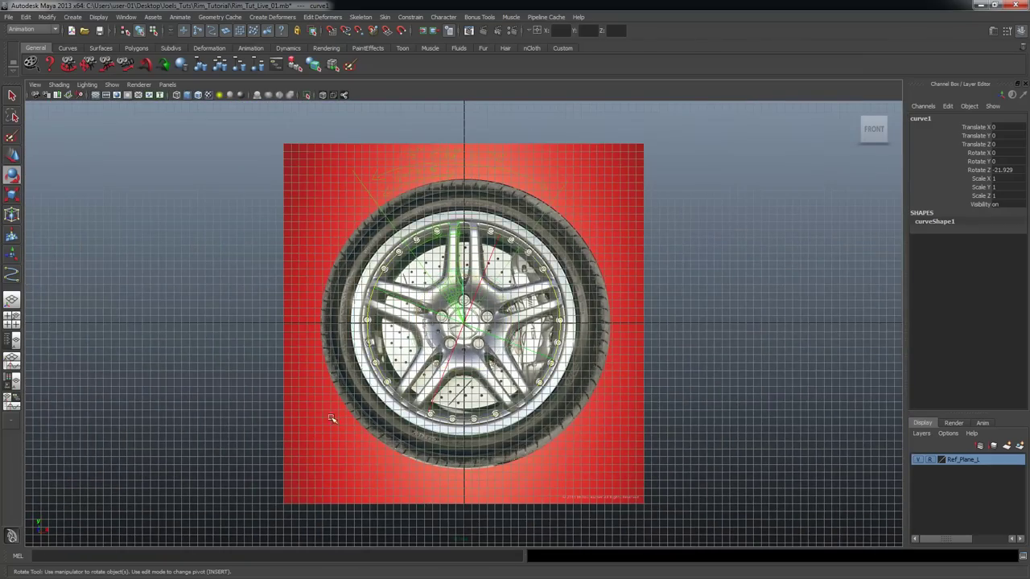
scroll(759, 373, up, 8)
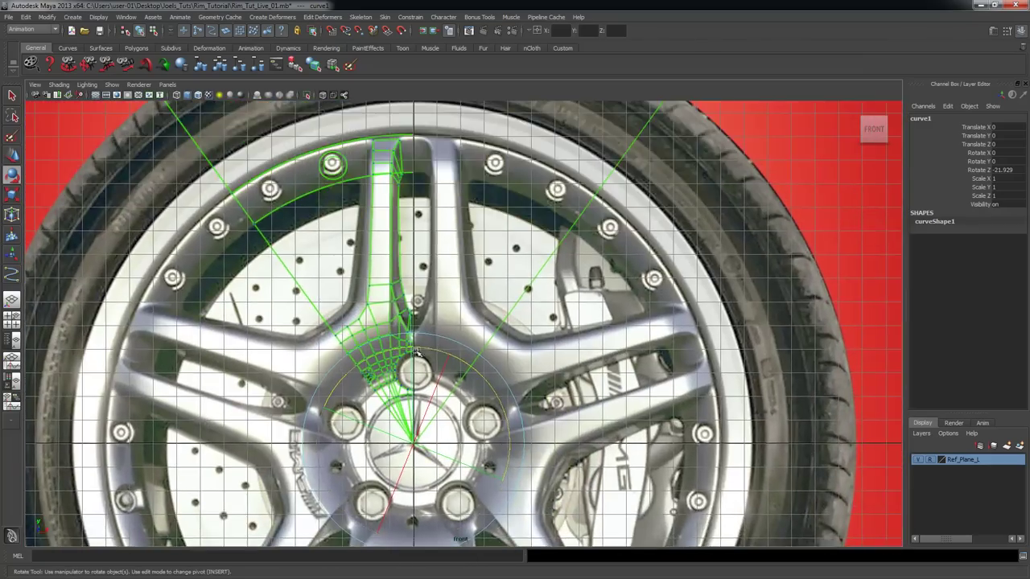
scroll(417, 352, up, 4)
scroll(429, 409, up, 2)
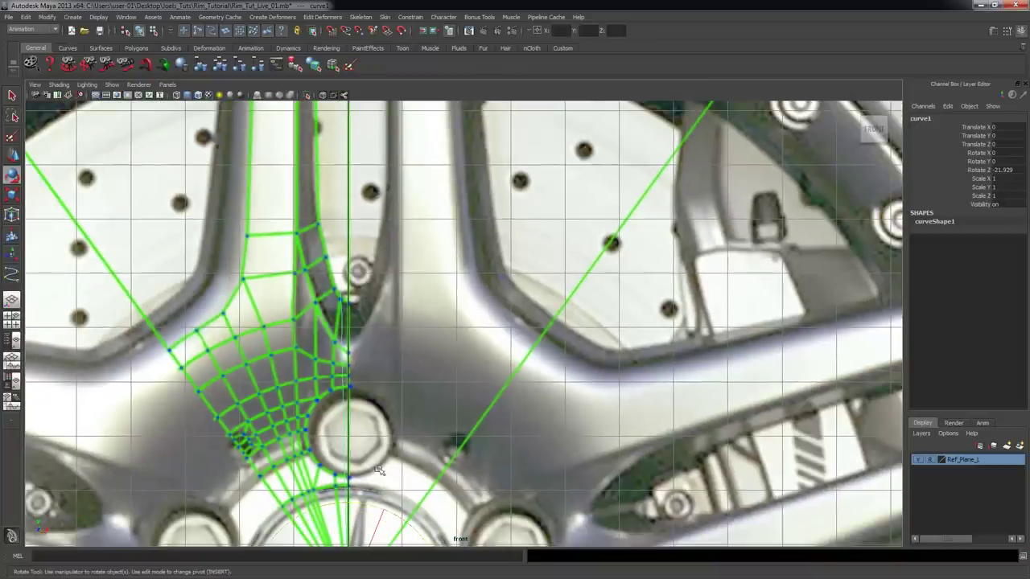
- Try rotating the curve slightly further around Z with the Ref_Plane_L layer hidden, and undo both rotations and the layer hiding
click(917, 460)
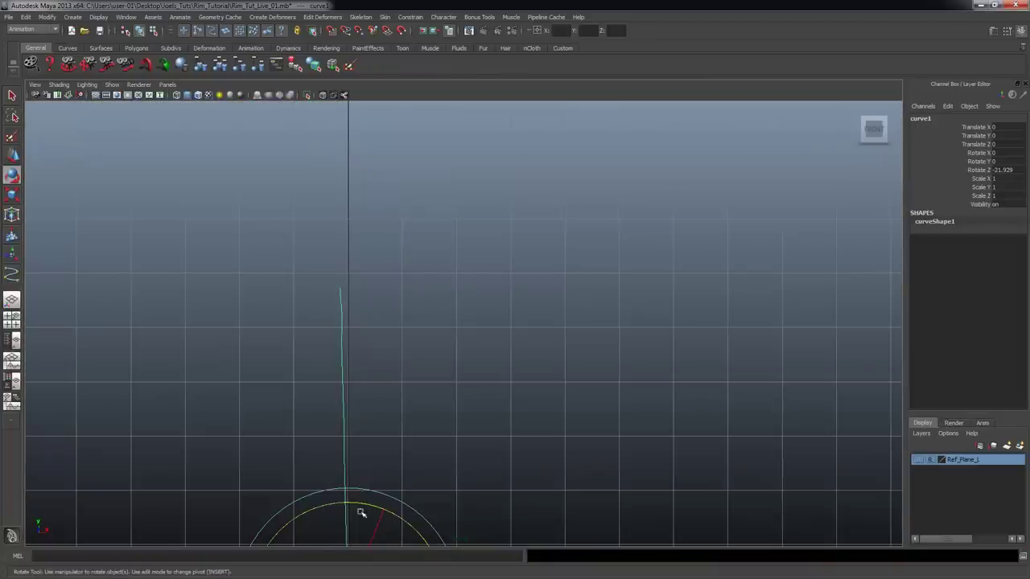
scroll(578, 420, down, 1)
alt+middle_drag(566, 410, 577, 378)
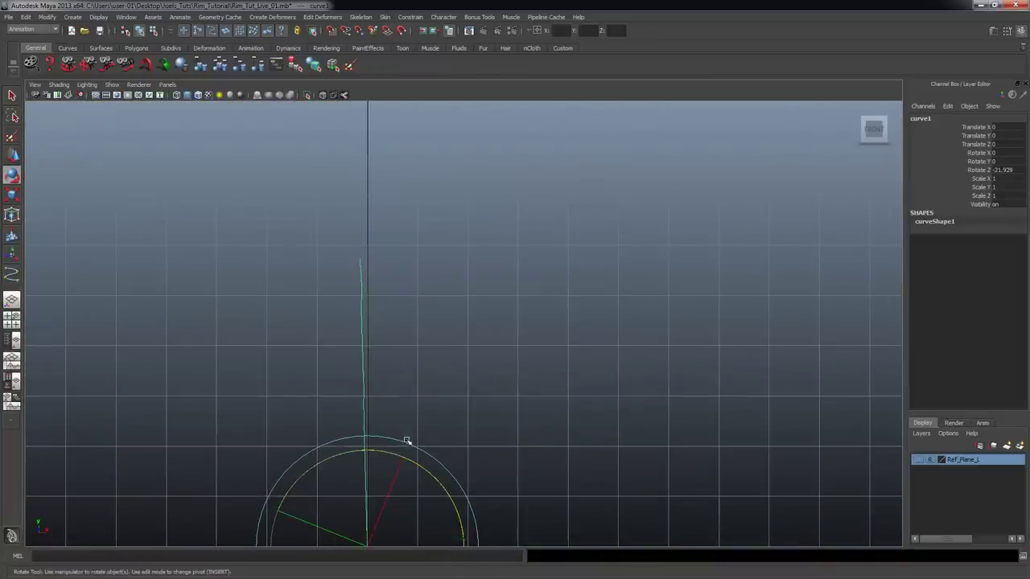
drag(379, 452, 347, 457)
key(ctrl+z)
key(ctrl+z)
key(ctrl+z)
key(ctrl+z)
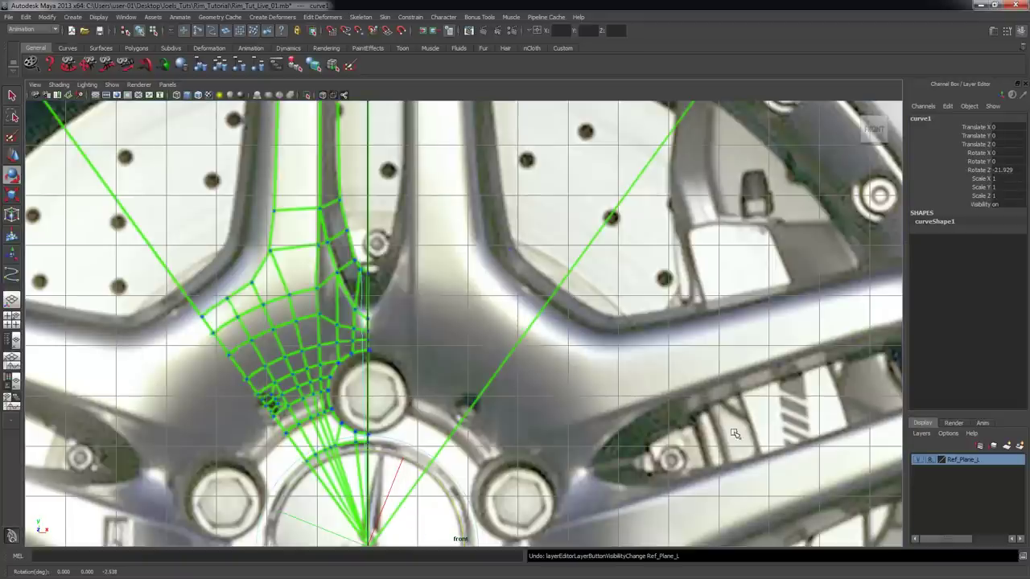
- Hide the Ref_Plane_L layer so only the traced curve shows in the front view
click(919, 460)
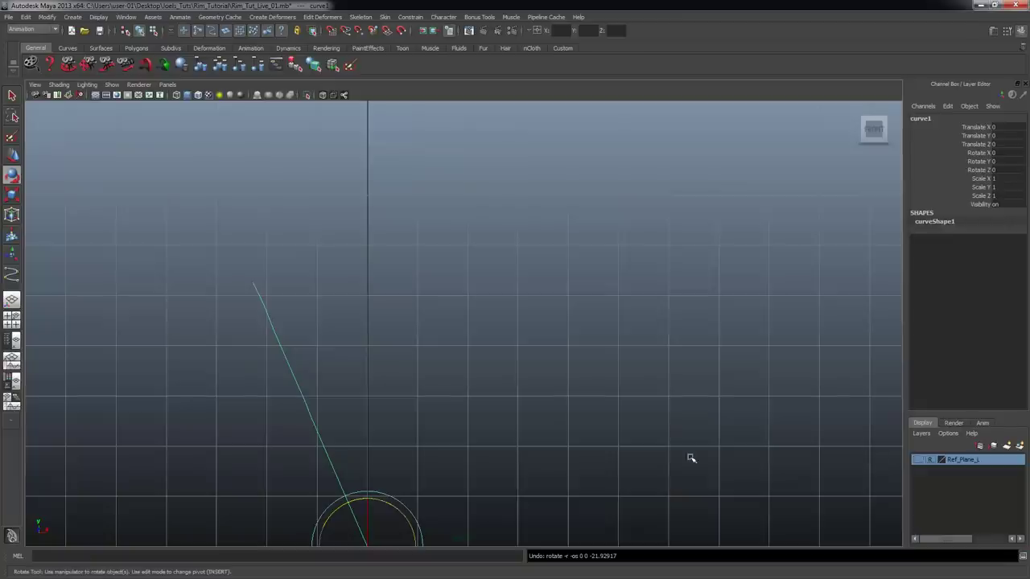
- Rotate the traced curve about -23.53 degrees around Z so it lines up with the vertical axis
alt+middle_drag(463, 448, 474, 395)
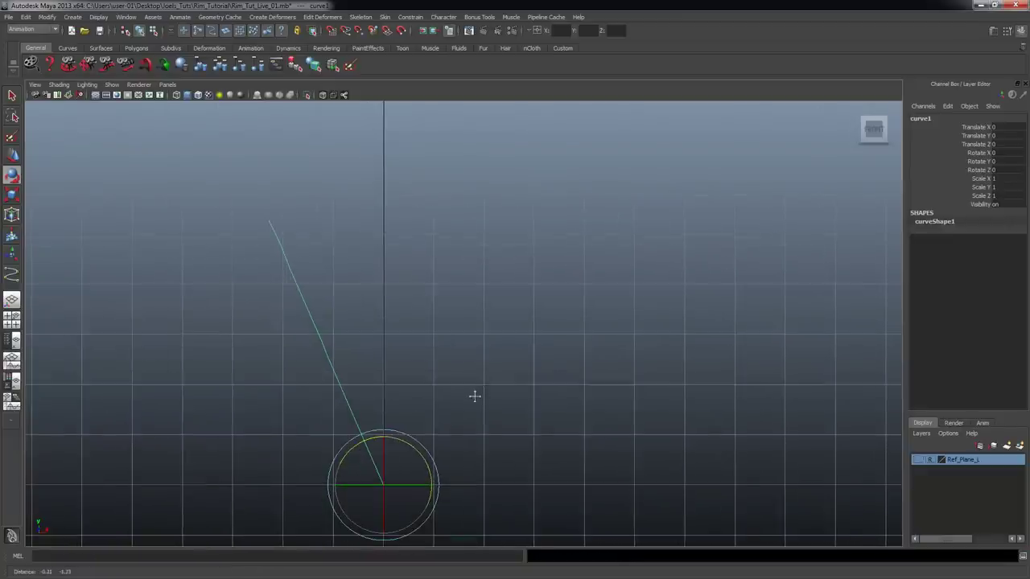
drag(397, 442, 412, 453)
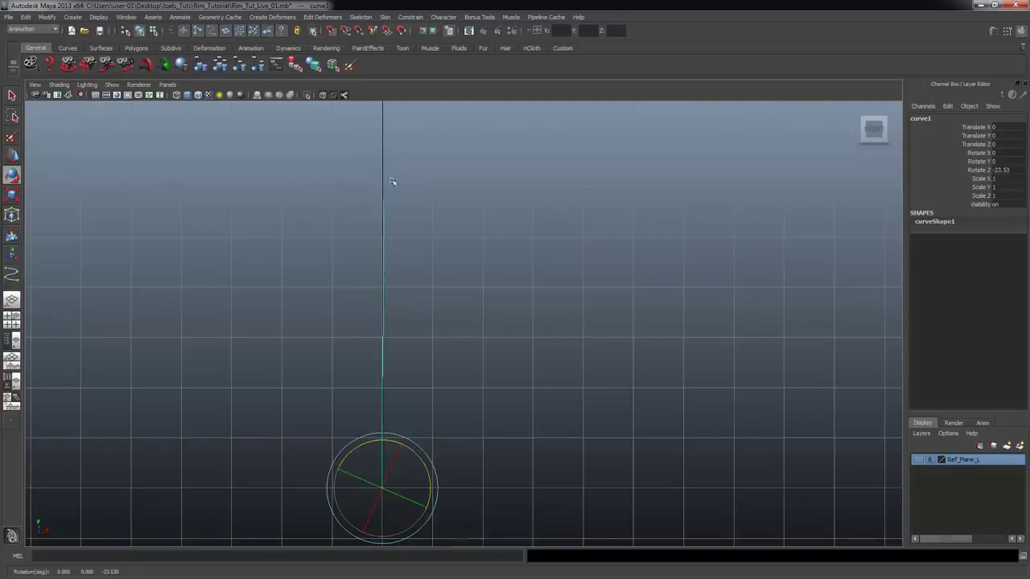
alt+right_drag(338, 267, 345, 267)
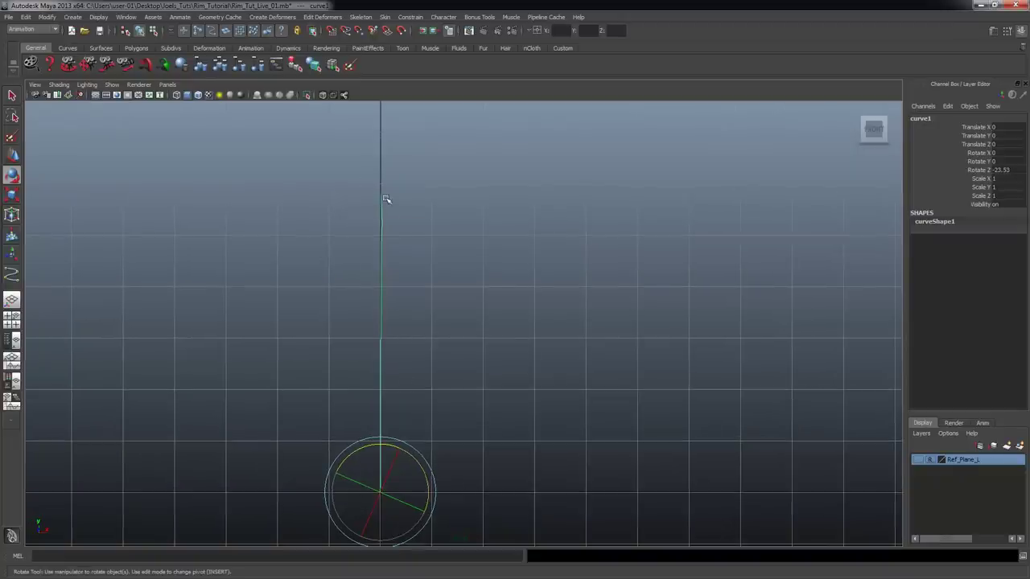
scroll(448, 275, up, 2)
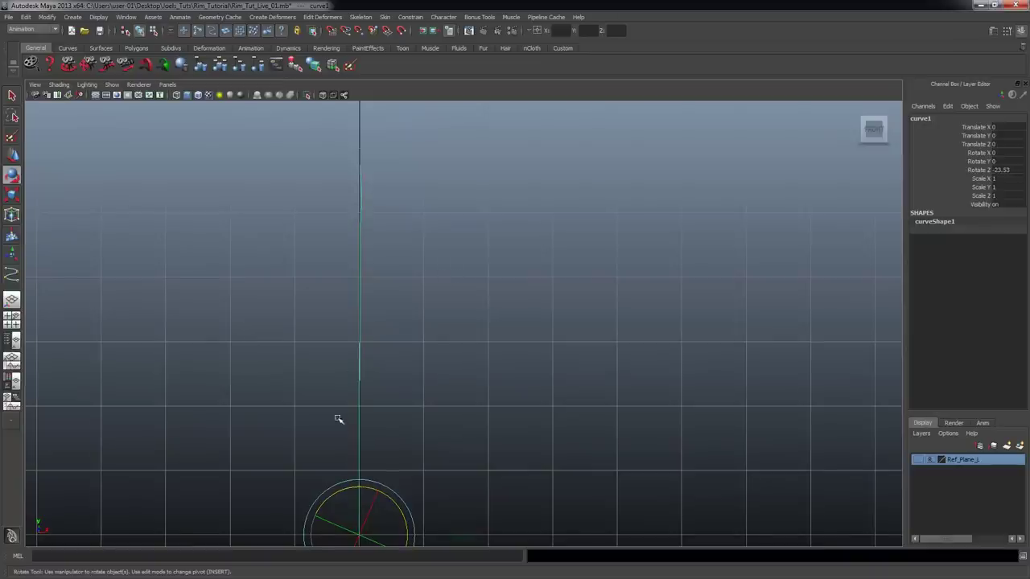
scroll(346, 340, down, 3)
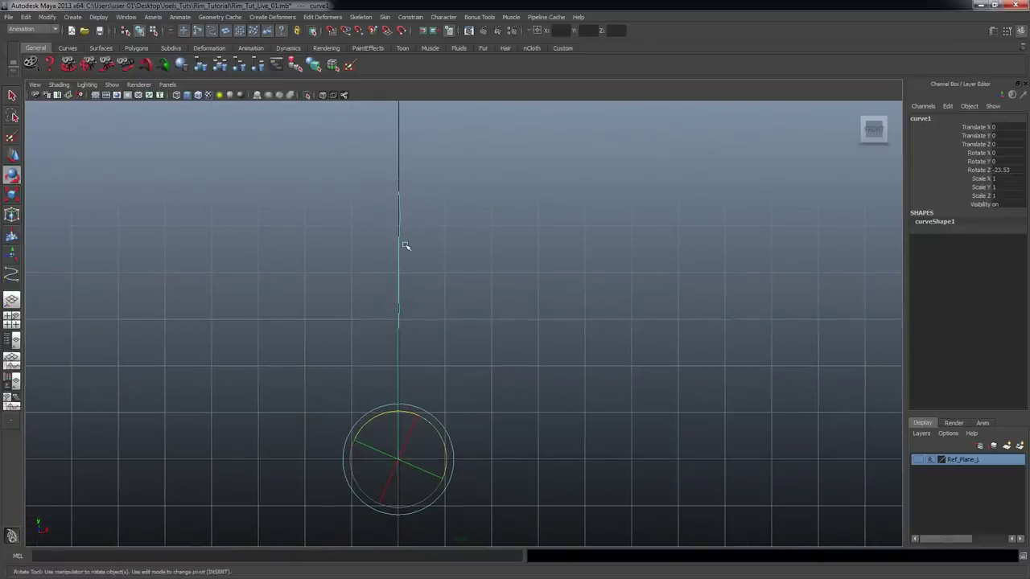
right_drag(404, 246, 363, 245)
drag(337, 156, 482, 540)
key(r)
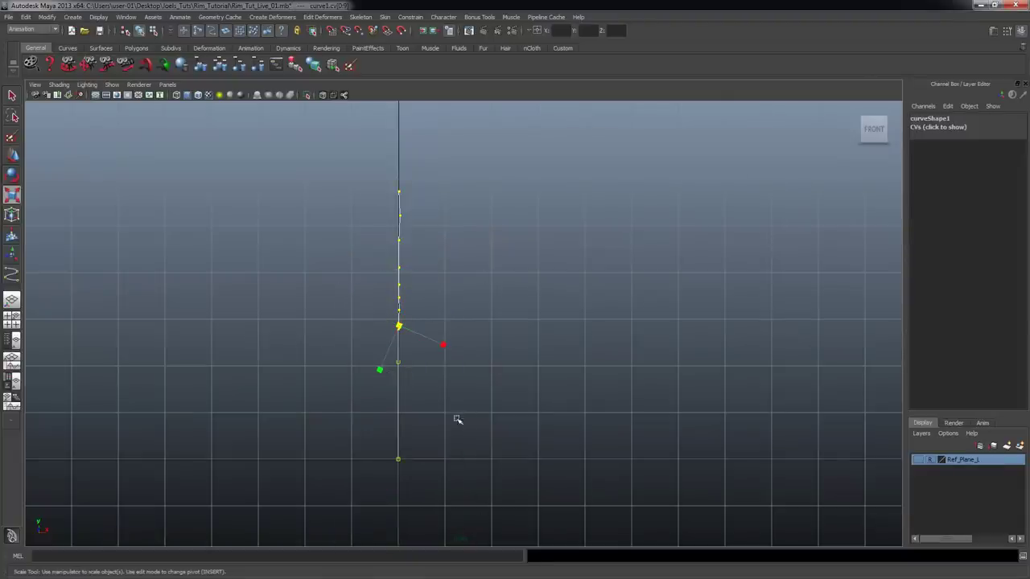
scroll(437, 331, up, 2)
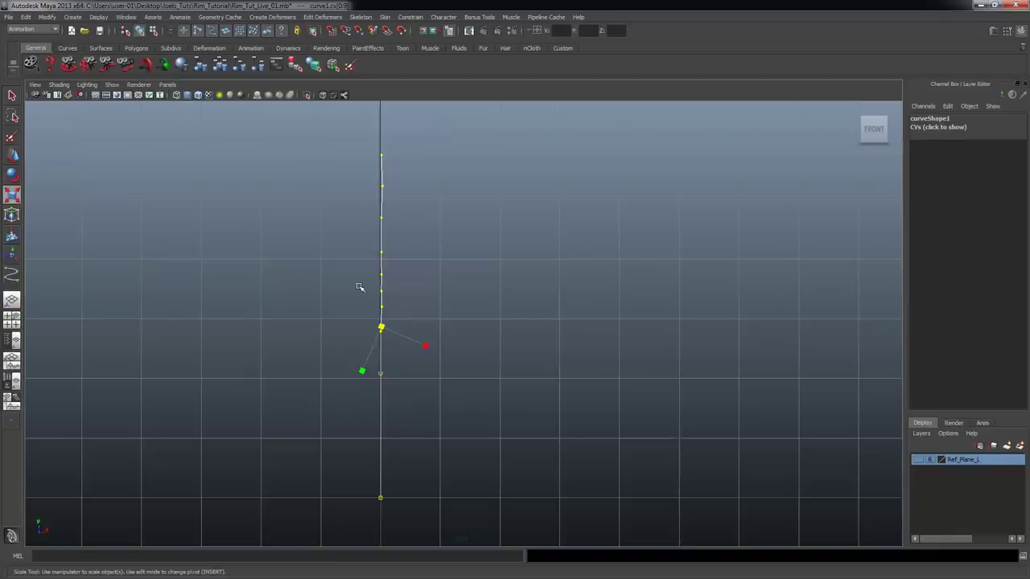
key(F8)
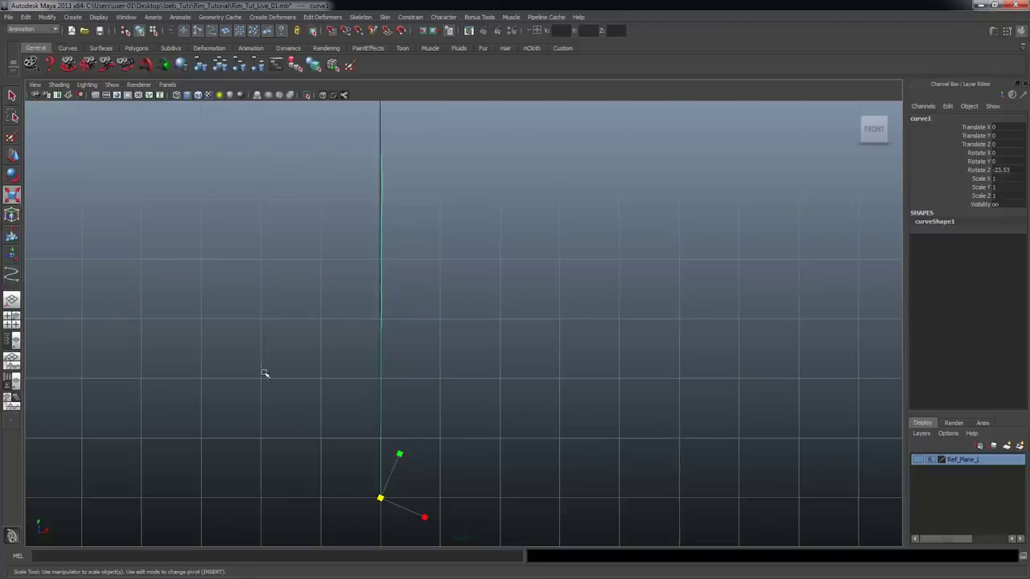
- Set the Scale tool's axis to World and scale the curve along X until it is flat on the vertical axis
double_click(12, 195)
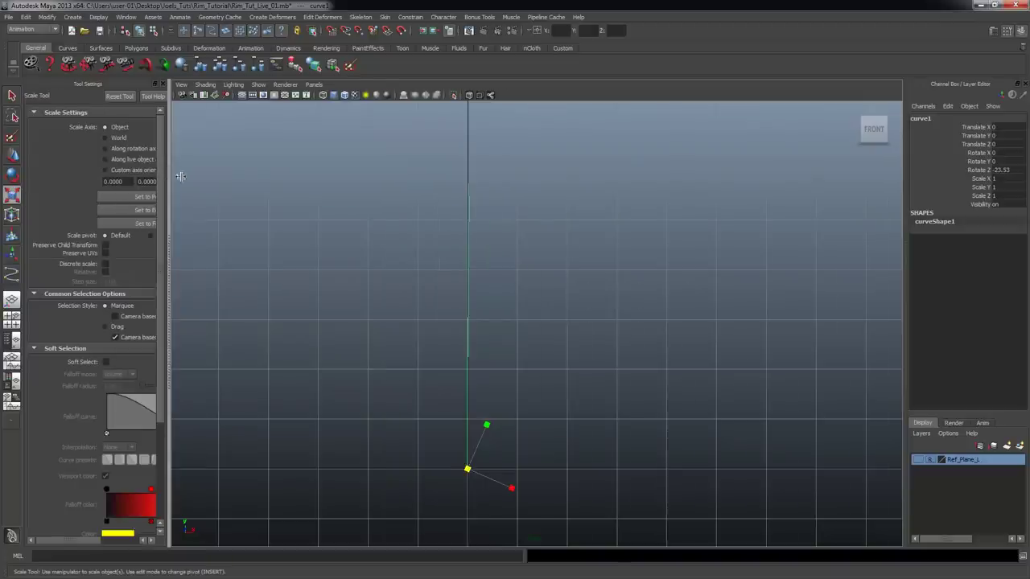
drag(181, 177, 271, 176)
click(110, 138)
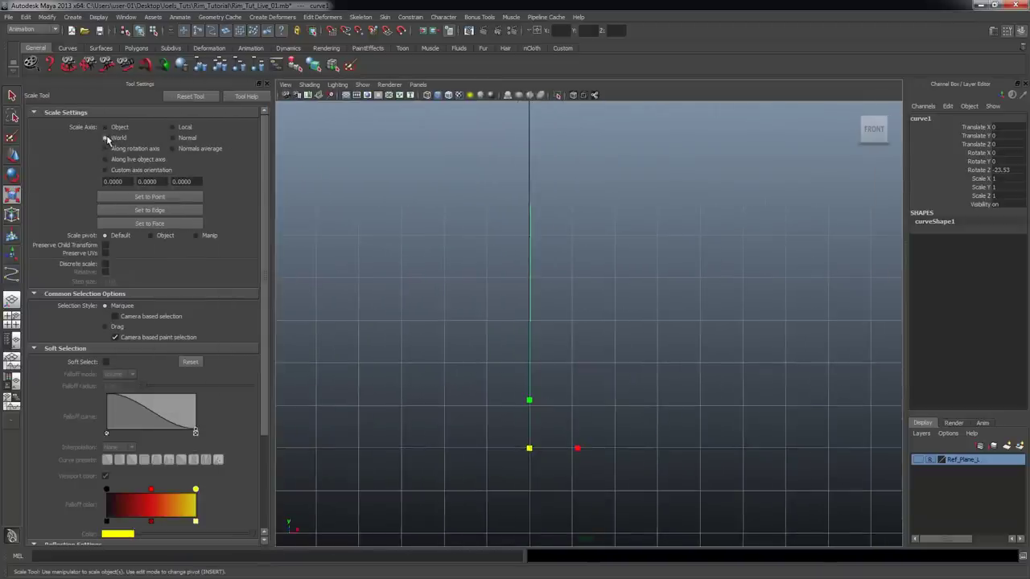
click(266, 83)
scroll(432, 356, up, 1)
drag(421, 514, 370, 511)
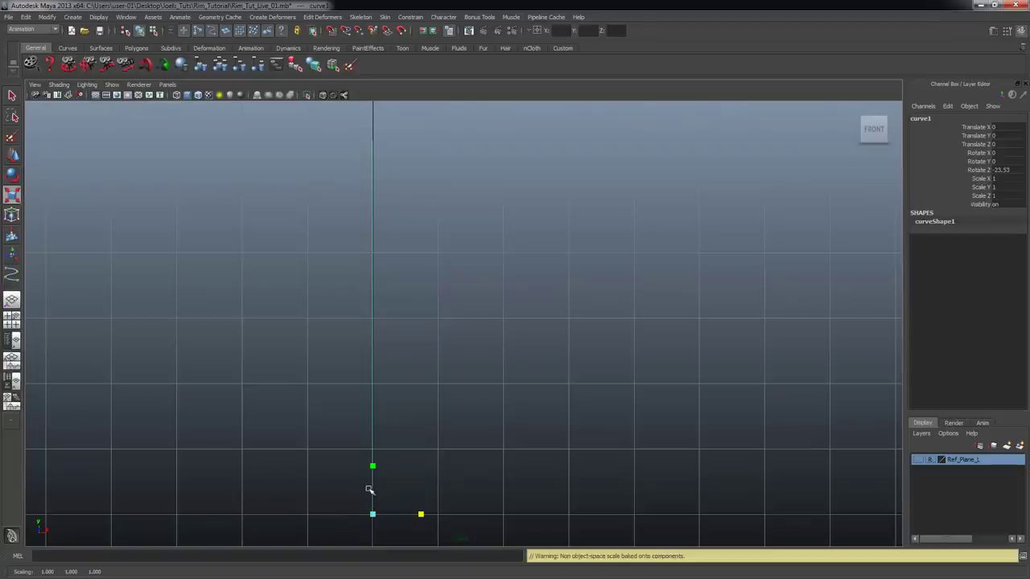
mouse_move(380, 201)
alt+right_down()
mouse_move(416, 217)
mouse_move(392, 217)
mouse_move(405, 193)
mouse_move(379, 217)
alt+right_up()
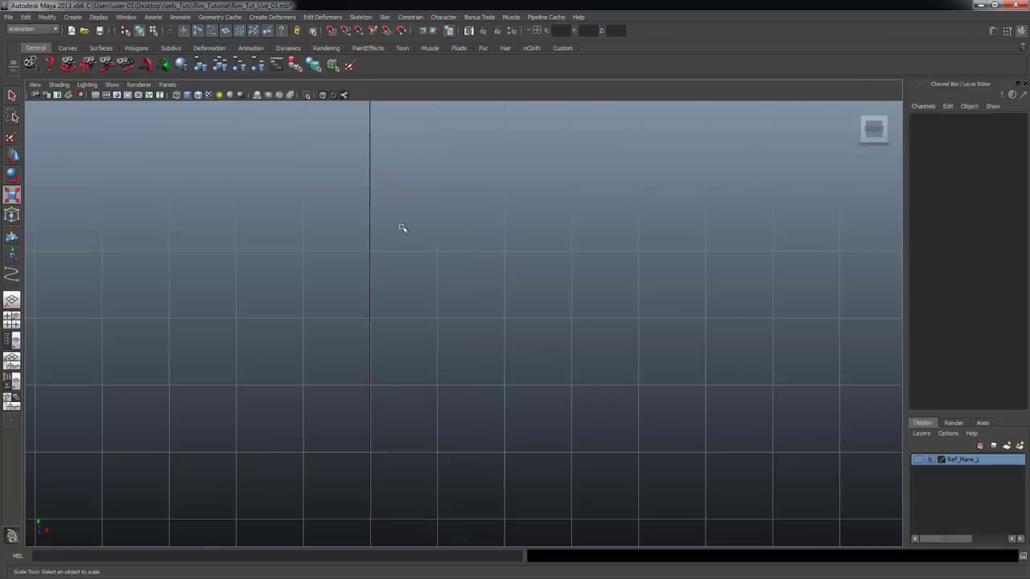
- Frame the curve full size in the right side view and make the Ref_Plane_L layer visible again
key(space)
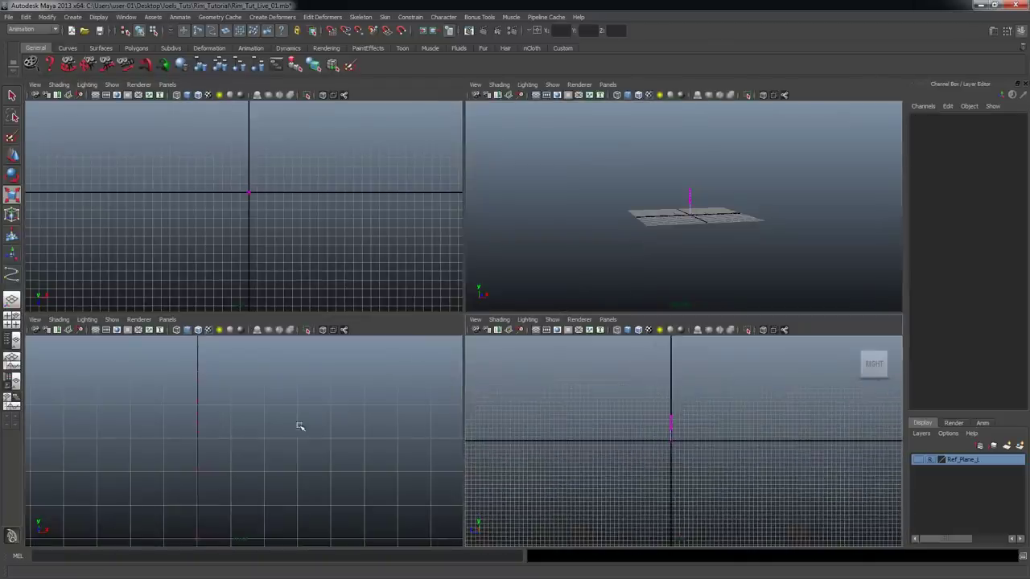
key(space)
alt+right_drag(393, 309, 716, 354)
alt+middle_drag(375, 290, 424, 324)
scroll(450, 340, up, 7)
alt+middle_drag(507, 366, 430, 374)
alt+right_drag(430, 374, 454, 378)
alt+middle_drag(456, 379, 468, 379)
click(918, 461)
scroll(547, 276, down, 2)
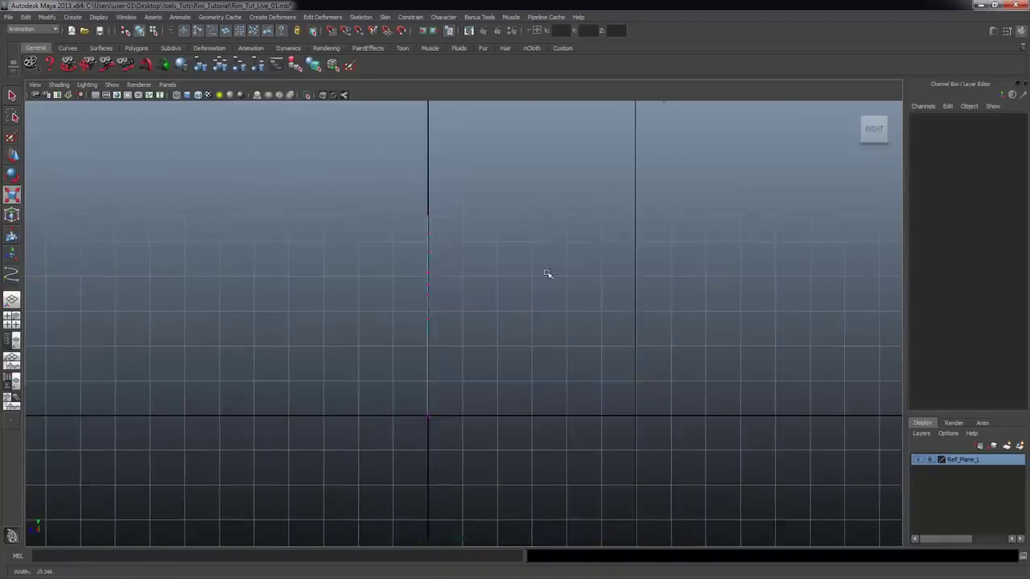
- Return to the four-view layout and frame the rim's hub centre closely in the front view
key(space)
scroll(255, 451, up, 8)
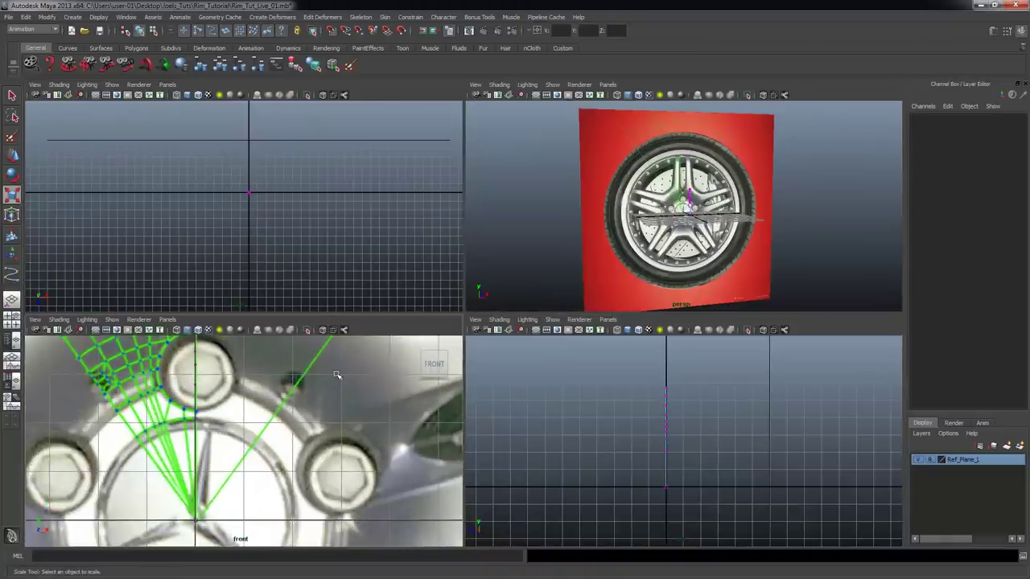
alt+middle_drag(231, 402, 240, 370)
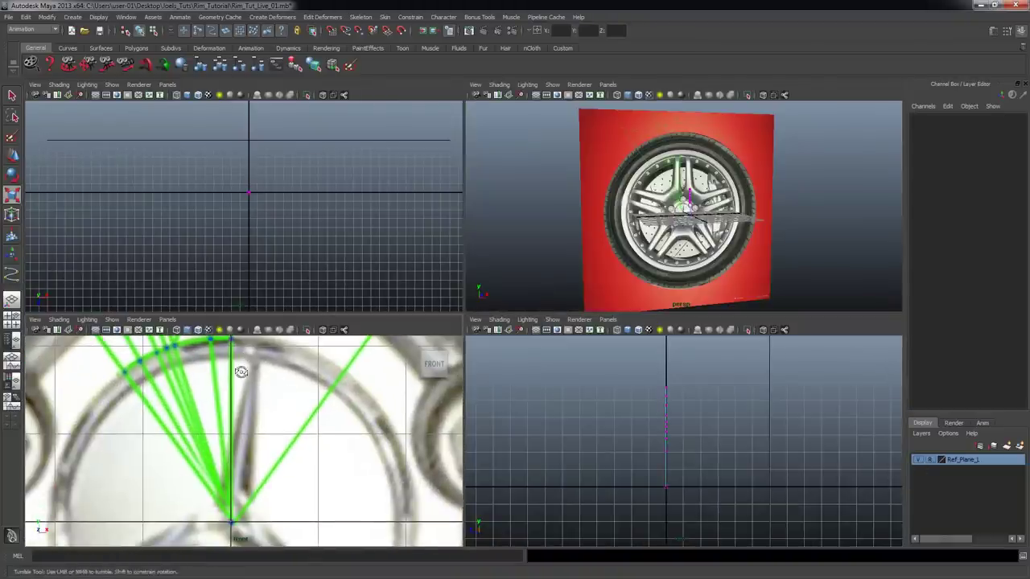
alt+right_drag(240, 371, 250, 378)
alt+middle_drag(251, 378, 254, 402)
scroll(633, 478, up, 1)
alt+middle_drag(349, 478, 347, 452)
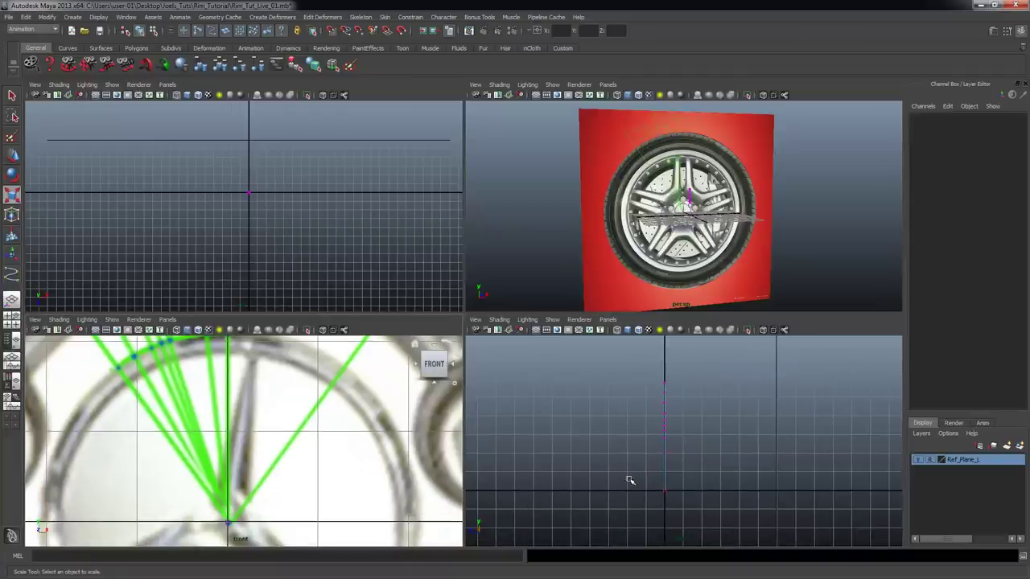
- Select the curve's innermost CV with the Move tool active and examine its position at the hub centre in the front view
drag(631, 481, 684, 507)
alt+middle_drag(244, 512, 254, 505)
key(w)
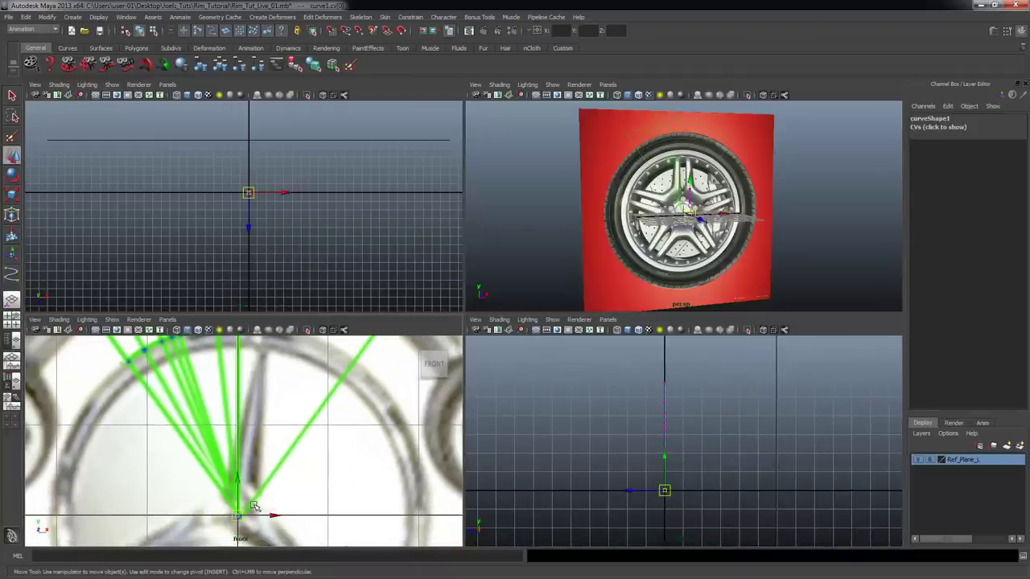
alt+right_drag(260, 510, 354, 491)
alt+middle_drag(361, 482, 361, 384)
alt+right_drag(362, 384, 447, 490)
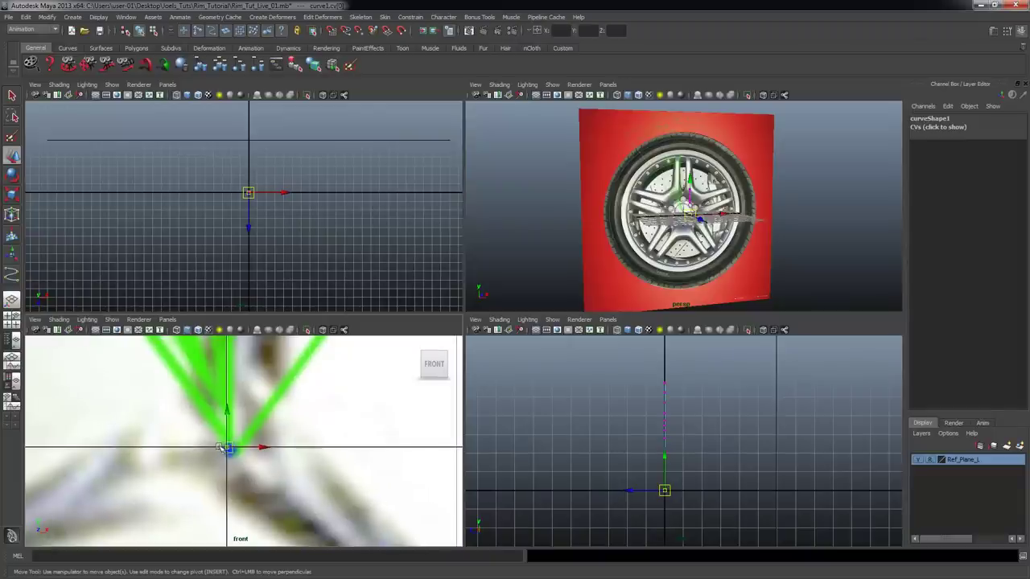
scroll(356, 443, down, 5)
scroll(221, 426, up, 3)
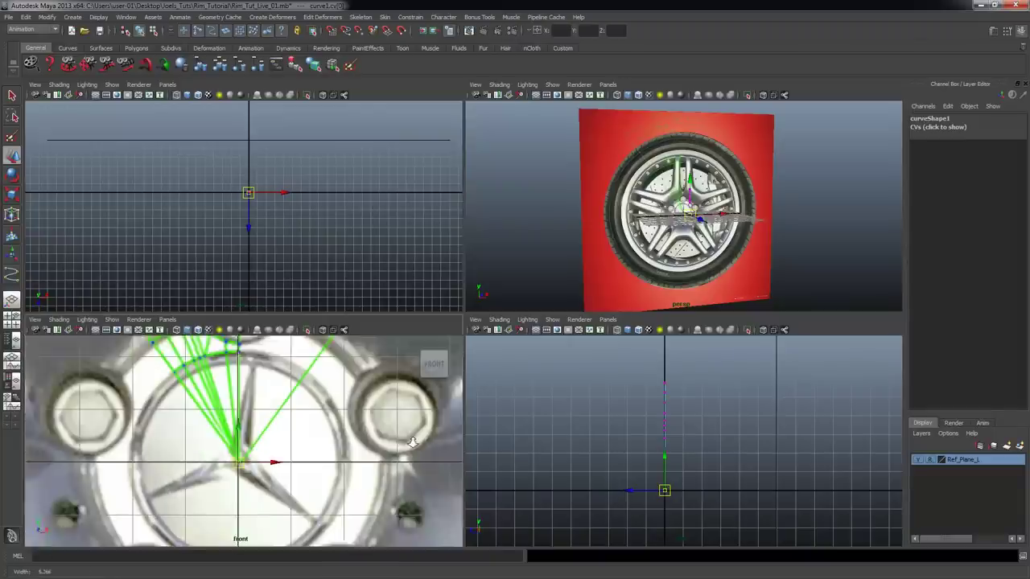
- Select the curve's second CV from the centre and compare it with the hub cap's edge in the front view
drag(680, 459, 682, 460)
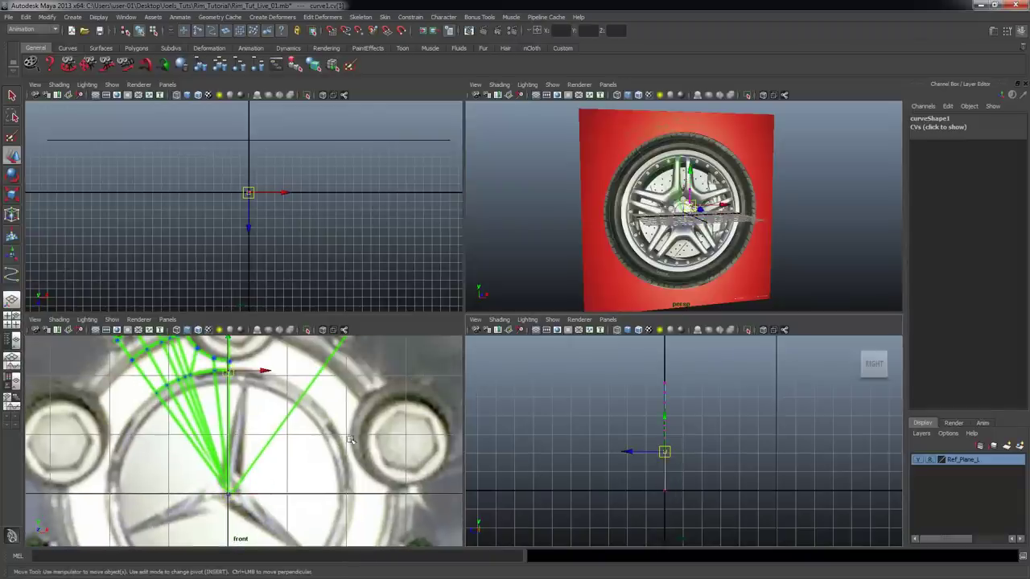
alt+right_drag(231, 394, 291, 400)
alt+middle_drag(291, 403, 295, 428)
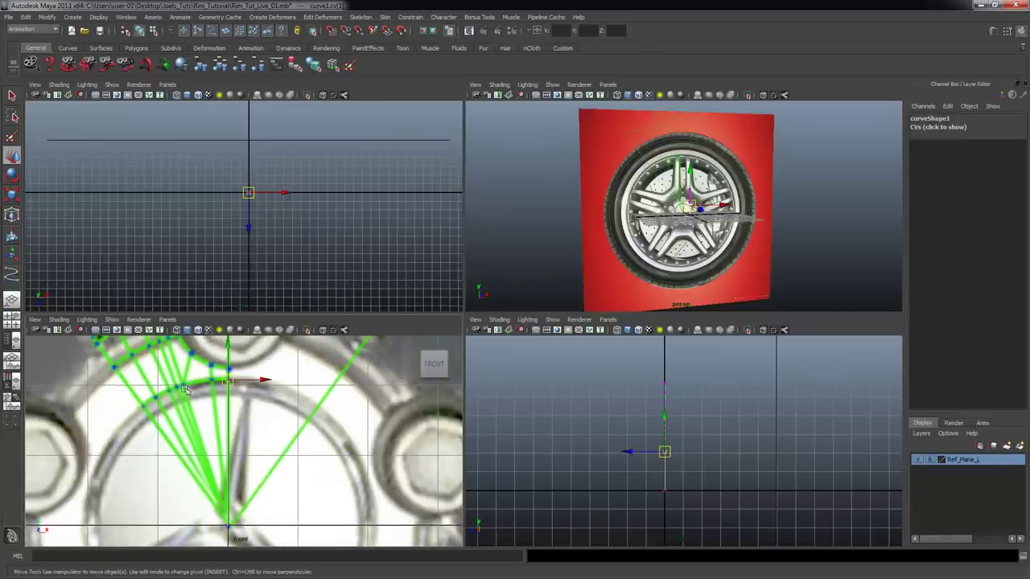
scroll(302, 375, up, 1)
alt+middle_drag(304, 376, 309, 406)
- Select the curve's third CV and compare its position with the upper wheel bolt in the front view
alt+right_drag(559, 432, 725, 453)
alt+right_drag(581, 457, 645, 460)
drag(621, 429, 676, 440)
alt+middle_drag(263, 384, 274, 415)
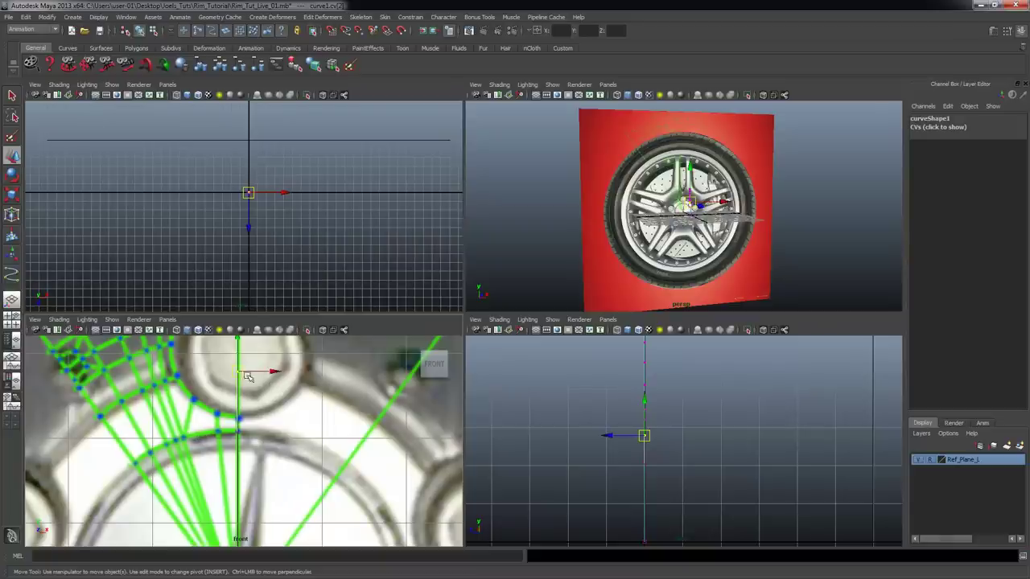
alt+right_drag(719, 474, 682, 470)
alt+middle_drag(682, 448, 665, 476)
- Select the CVs above the third one in the side view and move them forward along Z to about 0.62 cm
drag(586, 362, 672, 442)
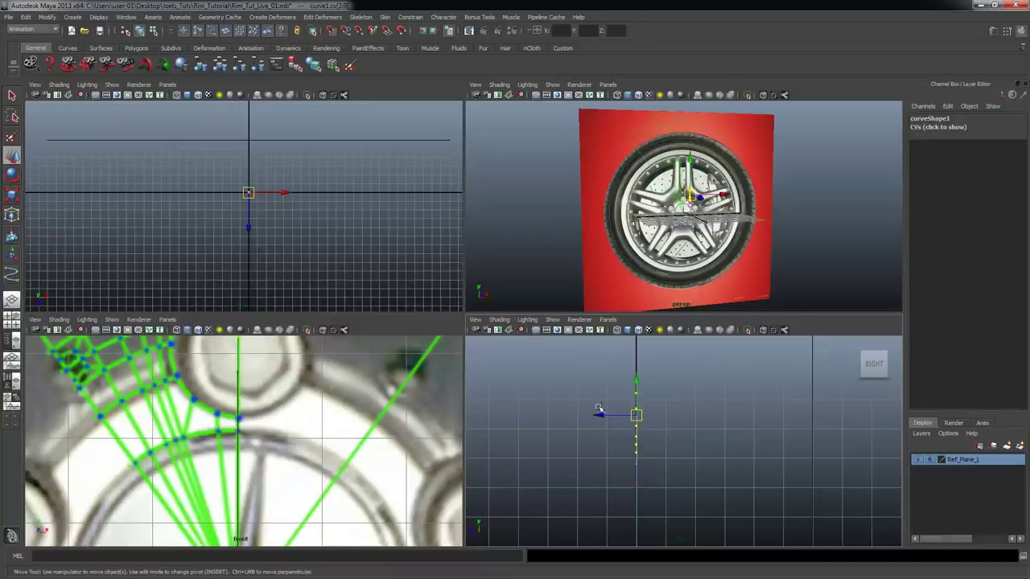
click(608, 458)
drag(607, 458, 667, 472)
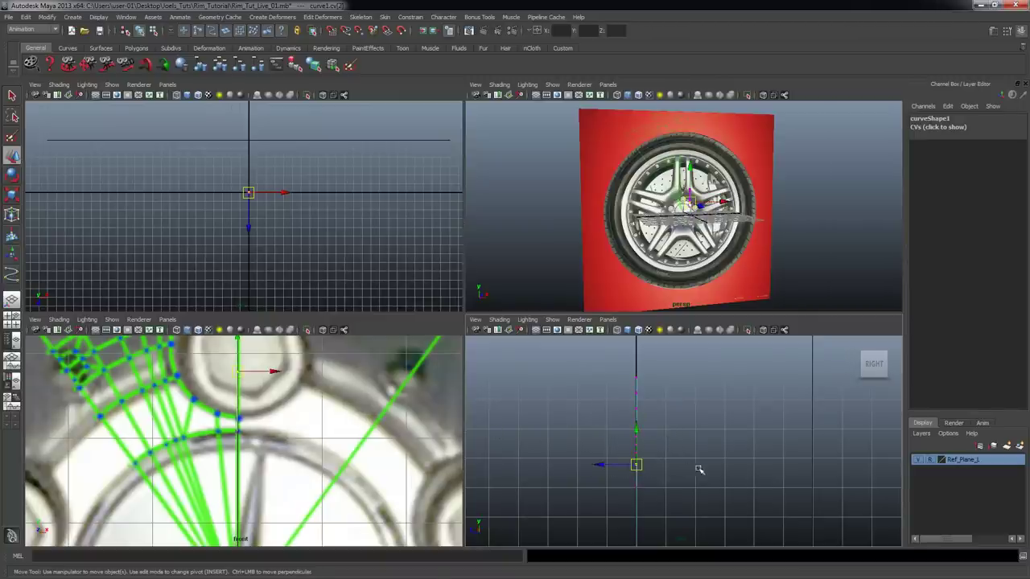
drag(593, 363, 690, 456)
drag(616, 416, 598, 416)
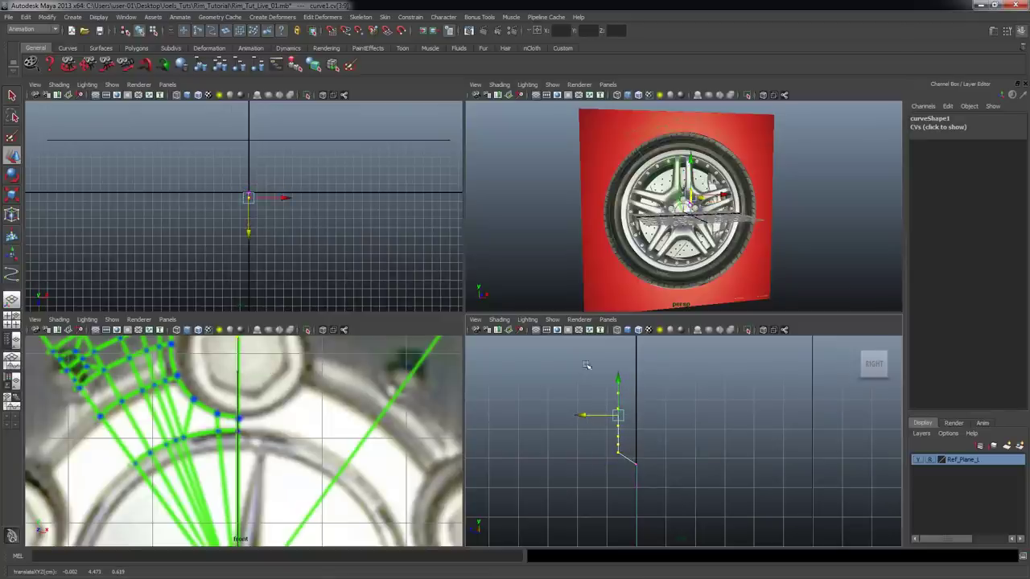
- Move the remaining outer CVs progressively farther forward along Z, dropping the lowest CV each time, to shape a smooth arc to the curve's end
shift+drag(632, 447, 610, 460)
drag(598, 412, 591, 413)
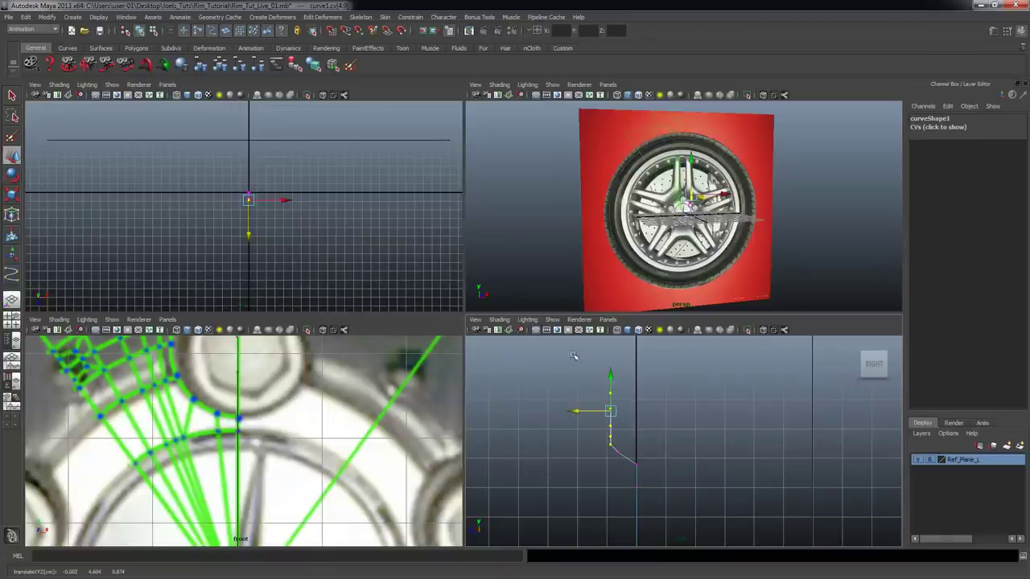
shift+drag(632, 440, 607, 450)
drag(598, 410, 588, 408)
drag(534, 367, 648, 424)
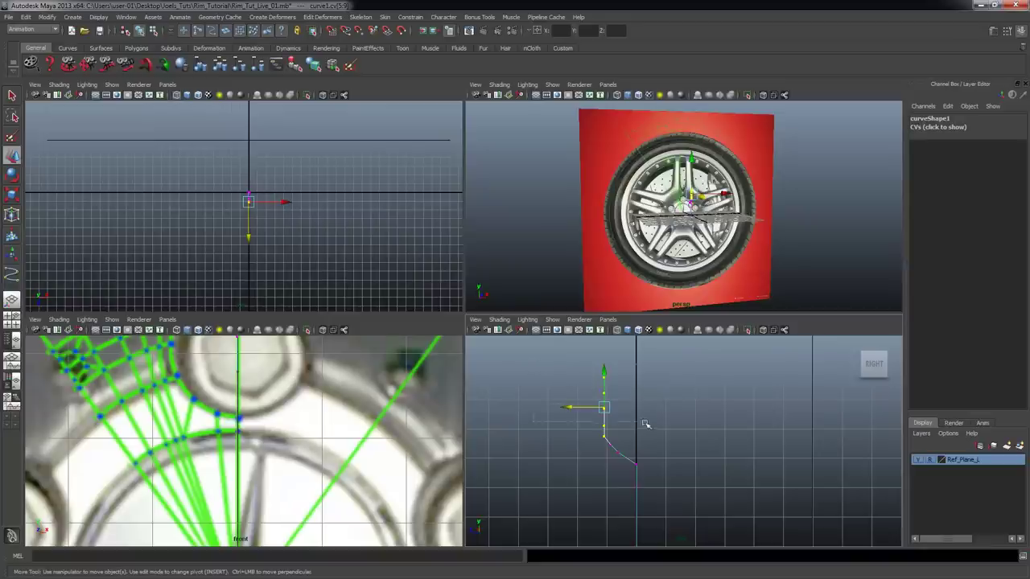
drag(588, 403, 580, 401)
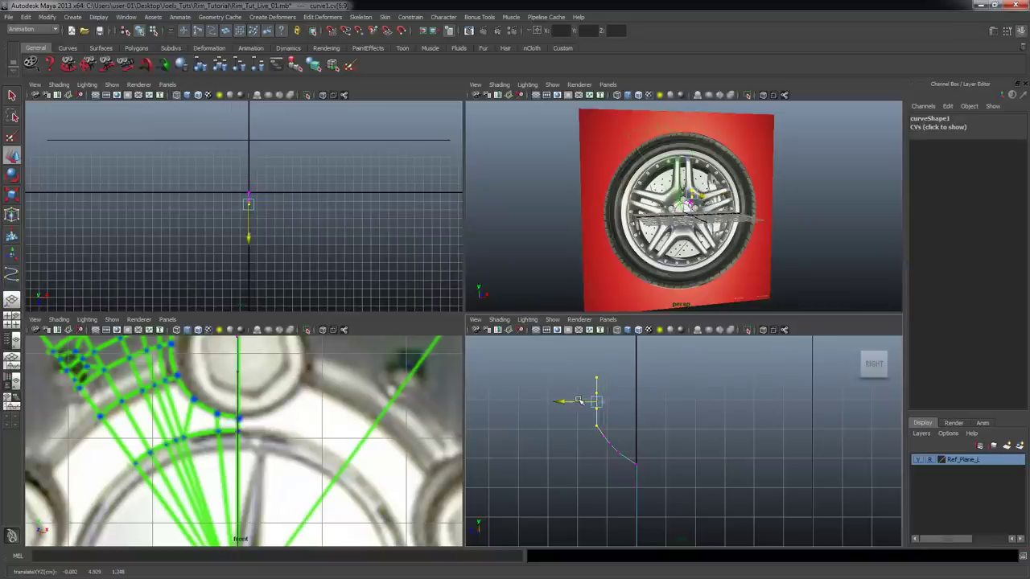
drag(579, 396, 613, 387)
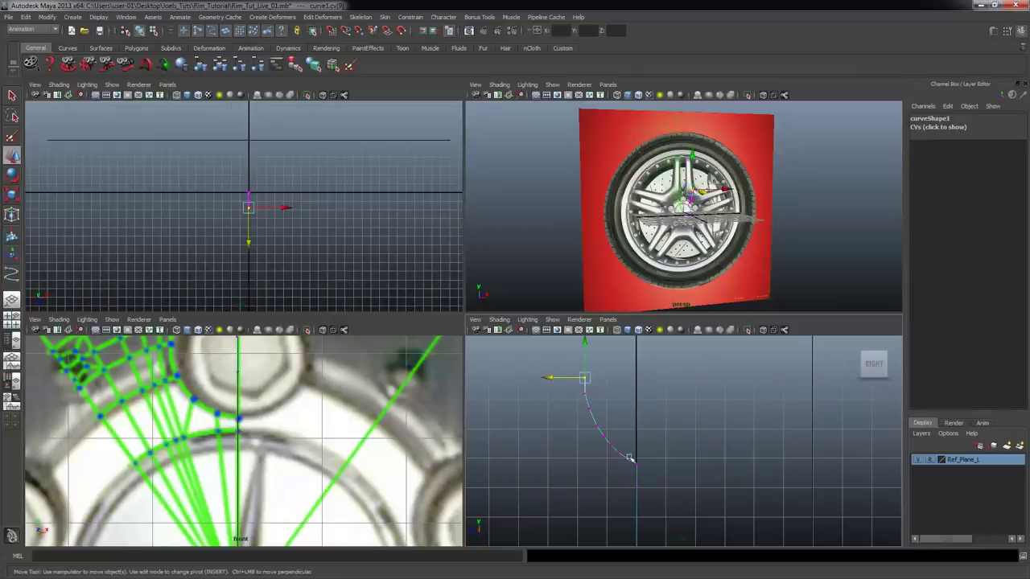
- Examine the MBZ-480-17-SLV-5W.jpg rim photo in Windows Photo Viewer against the side-view profile at the curve's third CV
drag(0, 70, 318, 42)
drag(393, 50, 356, 34)
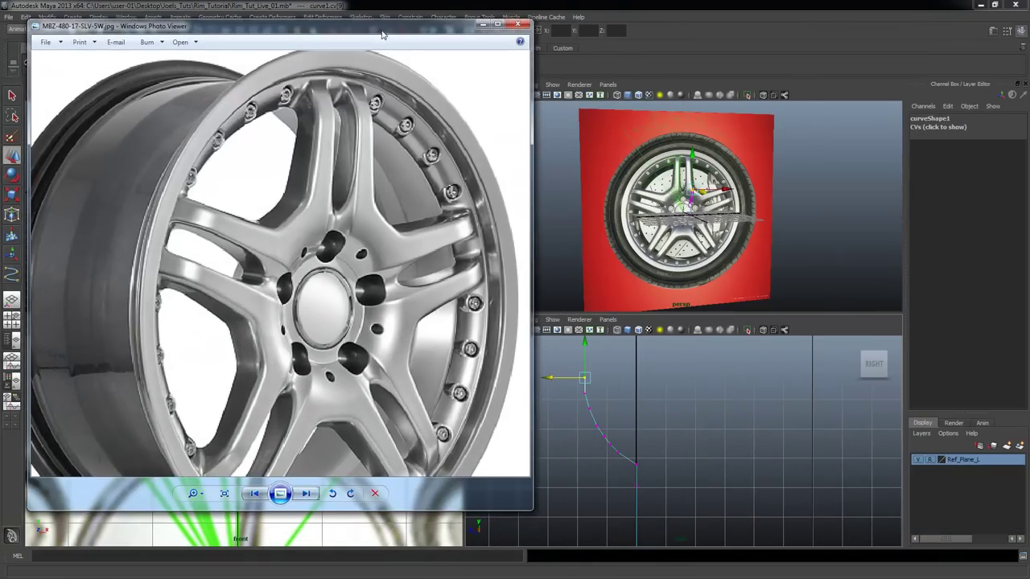
click(636, 463)
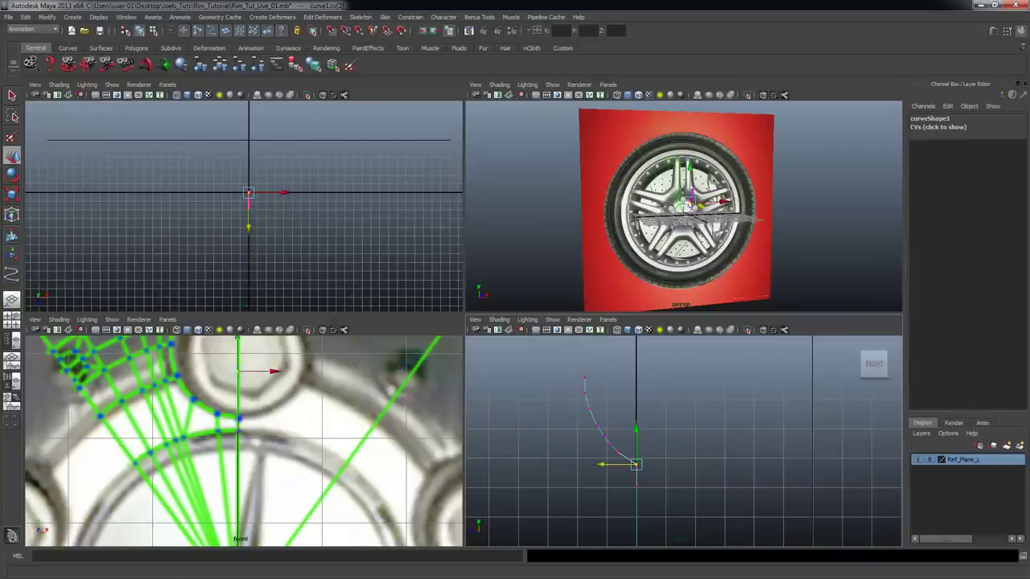
key(alt+Tab)
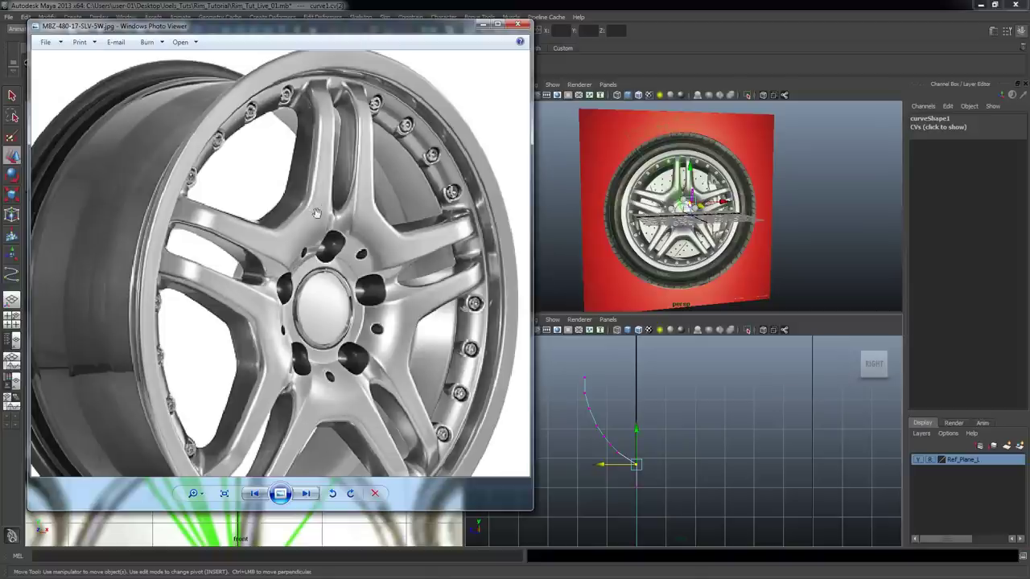
- Shift the CVs at the profile's bend forward along Z in the side view, narrowing to the sixth CV at about 1.38 cm
alt+right_drag(638, 466, 728, 468)
alt+middle_drag(633, 469, 680, 444)
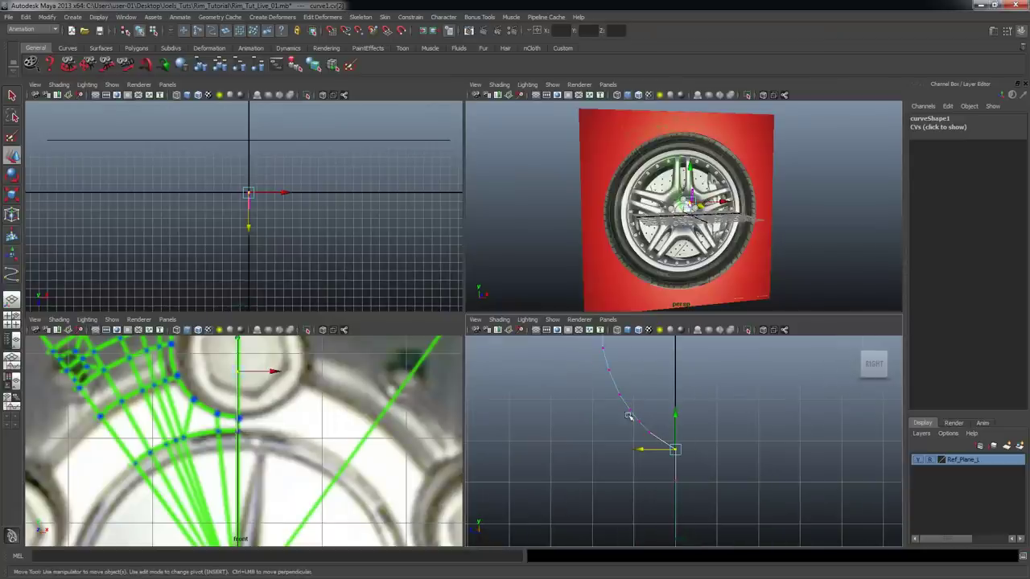
drag(656, 434, 656, 435)
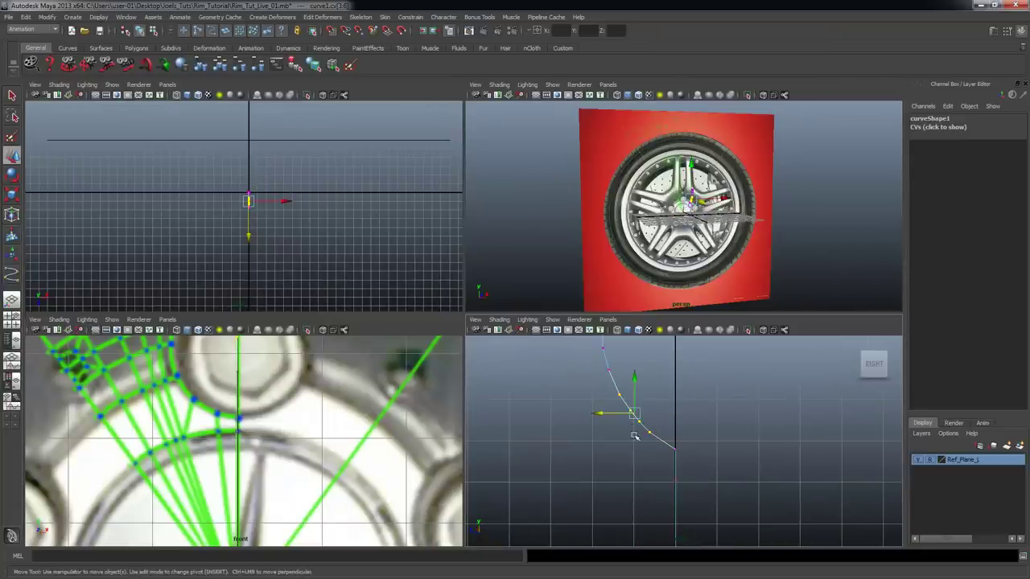
drag(611, 384, 612, 408)
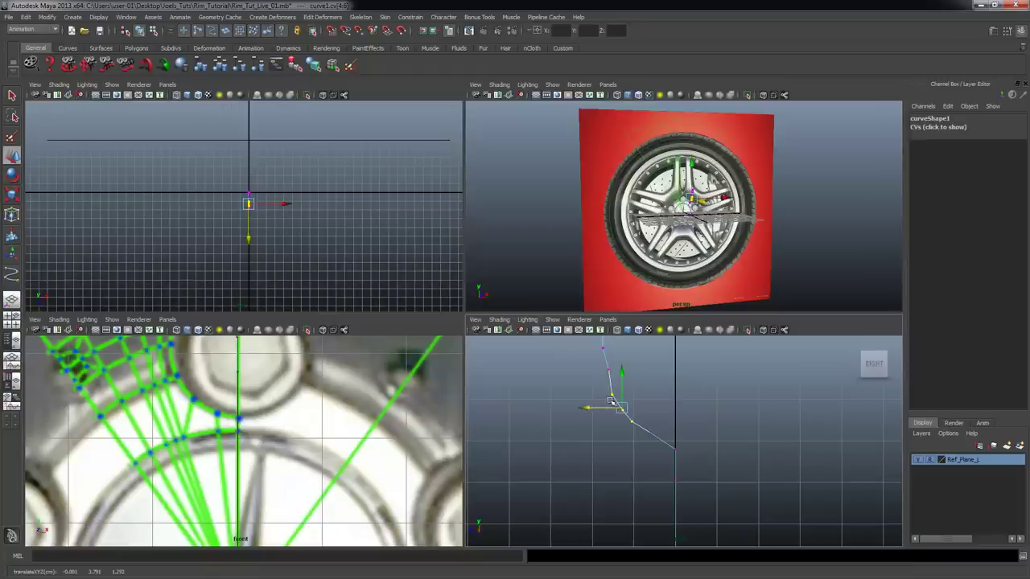
mouse_move(596, 361)
mouse_down()
mouse_move(617, 399)
mouse_move(594, 381)
mouse_up()
mouse_move(628, 413)
mouse_down()
mouse_move(613, 402)
mouse_move(615, 411)
mouse_up()
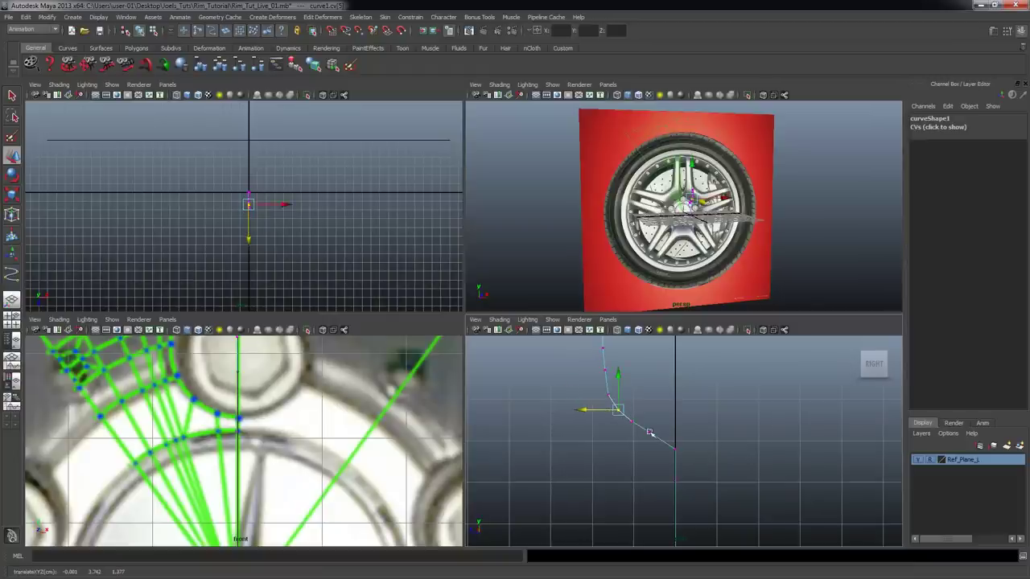
scroll(711, 439, up, 1)
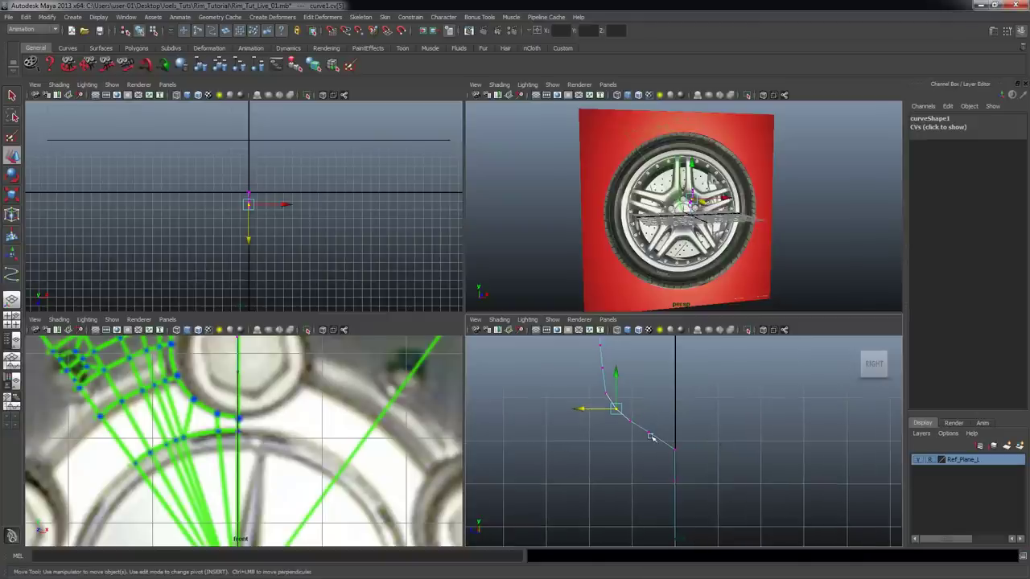
click(649, 433)
click(775, 461)
- Select the three uppermost CVs in the side view and move them forward along Z to about 1.80 cm
alt+right_drag(775, 460, 710, 423)
alt+middle_drag(702, 423, 702, 434)
alt+right_drag(616, 389, 681, 425)
alt+middle_drag(681, 426, 681, 450)
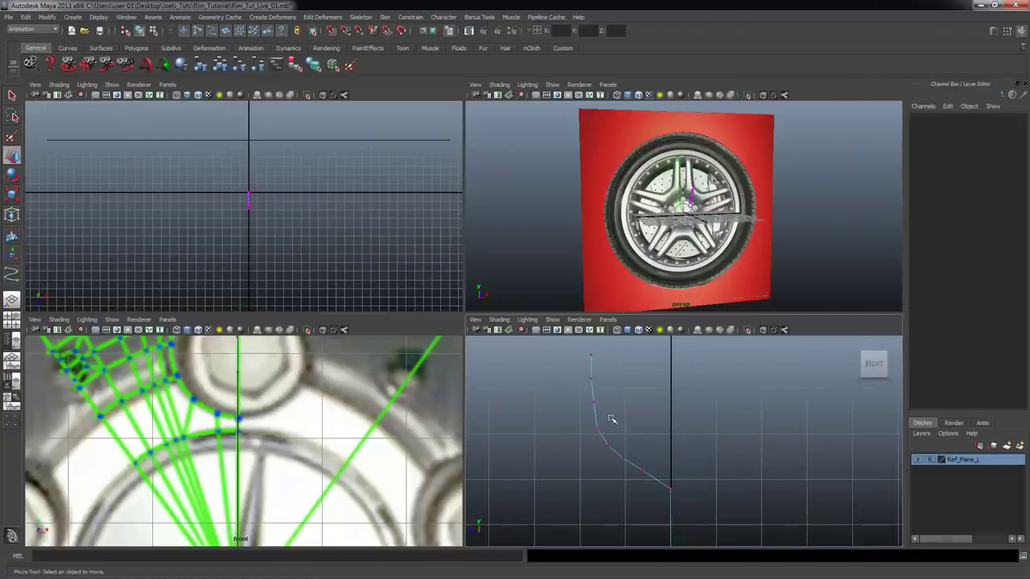
click(591, 378)
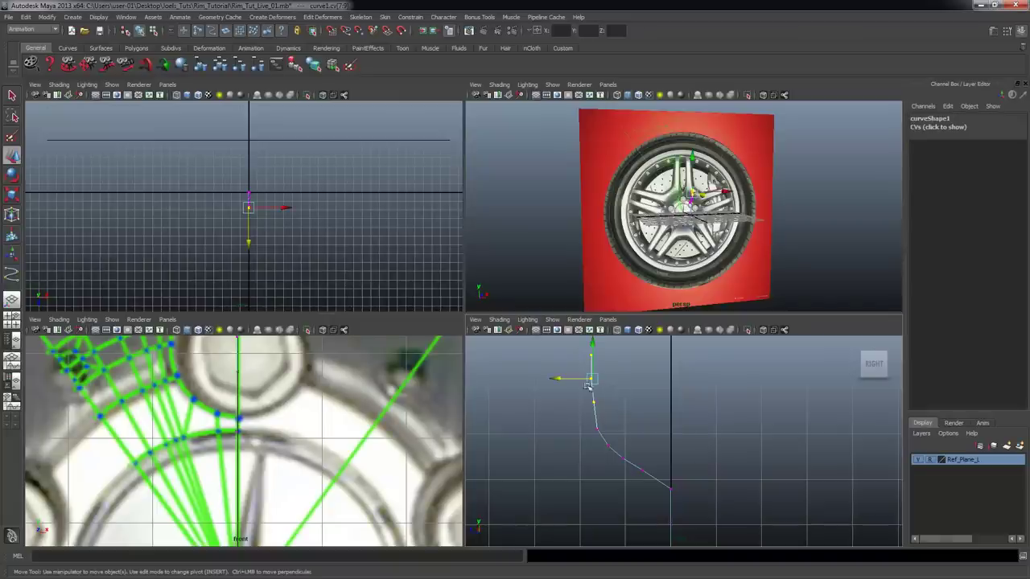
click(583, 406)
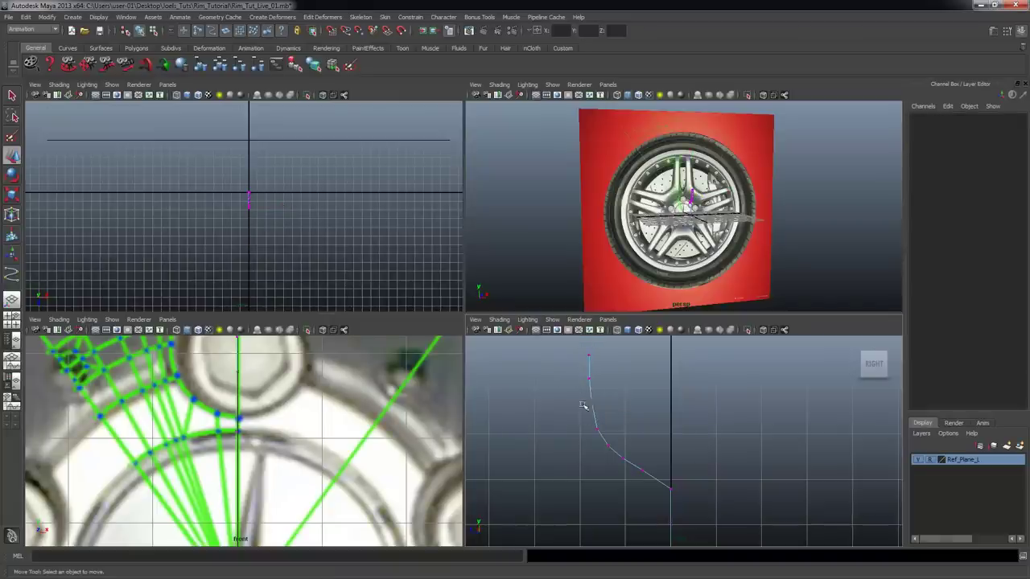
key(z)
key(z)
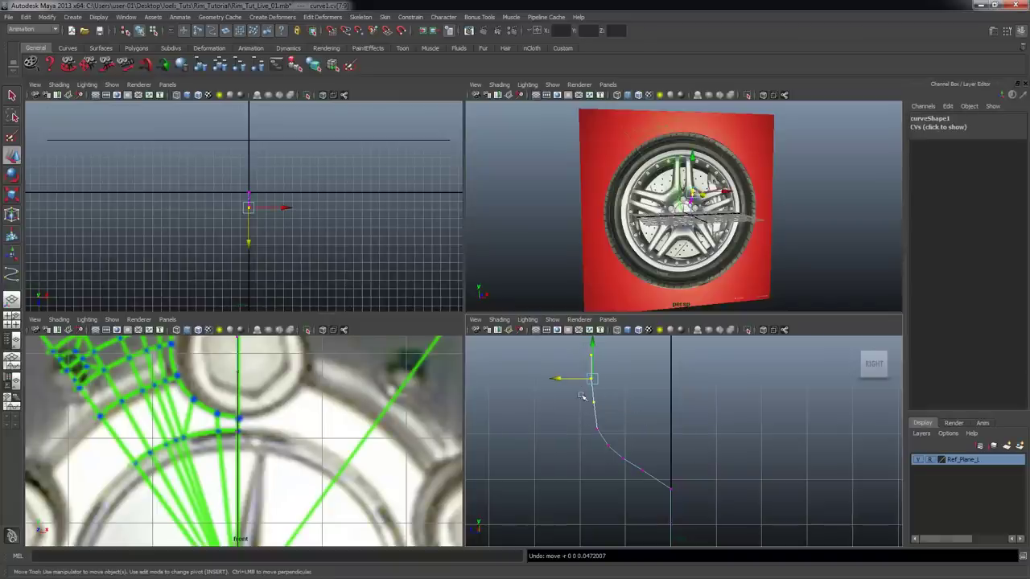
drag(575, 379, 571, 379)
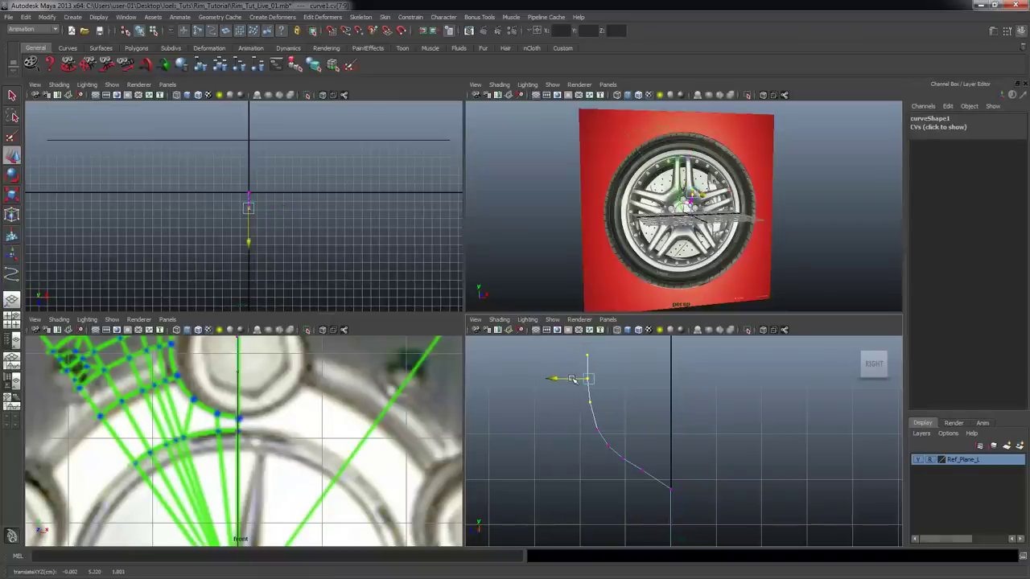
click(767, 467)
- Select the curve's fourth CV and compare its position with the upper wheel bolt and spoke mesh in the front view
drag(636, 459, 652, 475)
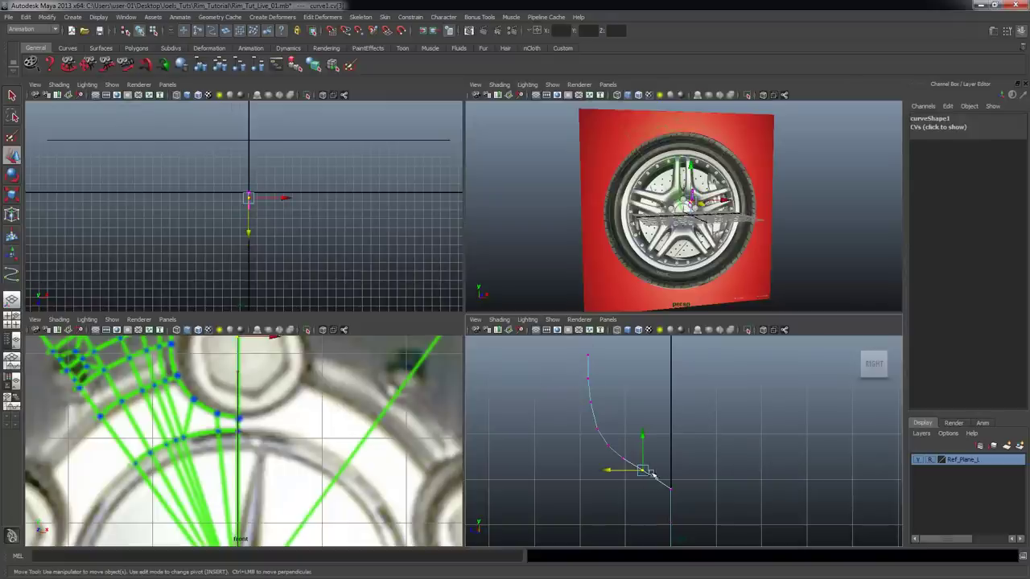
scroll(714, 472, down, 1)
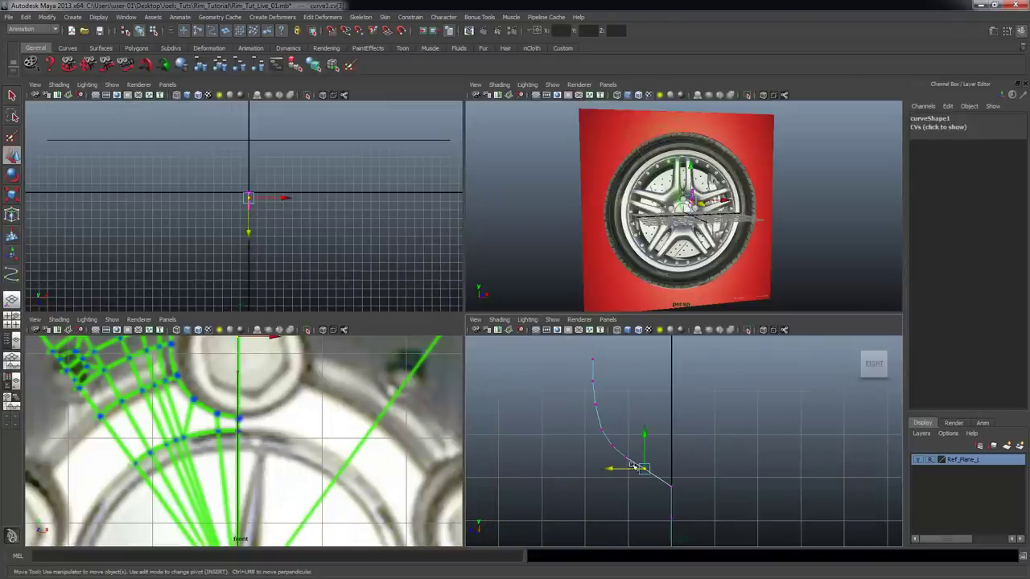
alt+right_drag(313, 404, 238, 408)
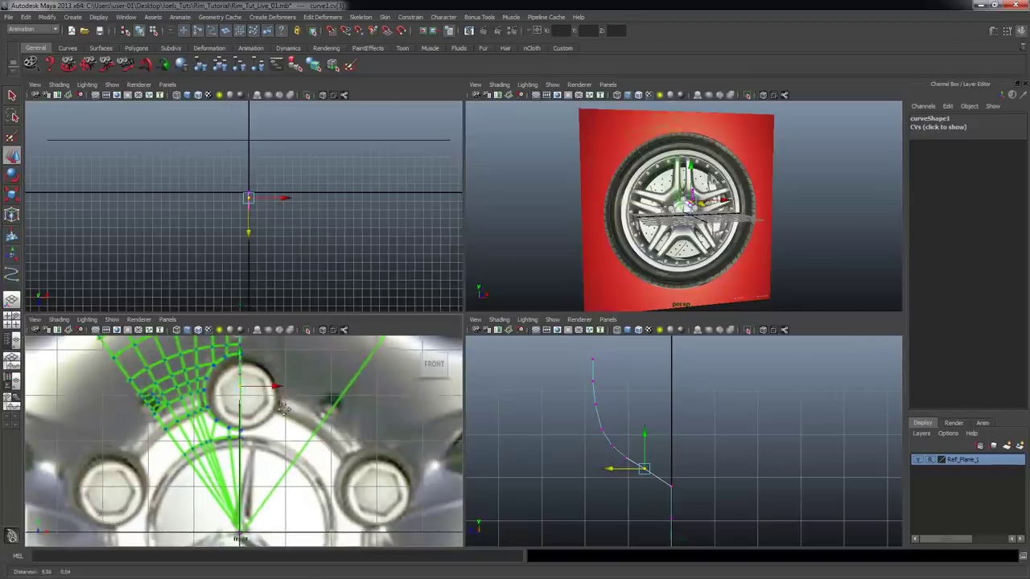
alt+middle_drag(383, 437, 382, 442)
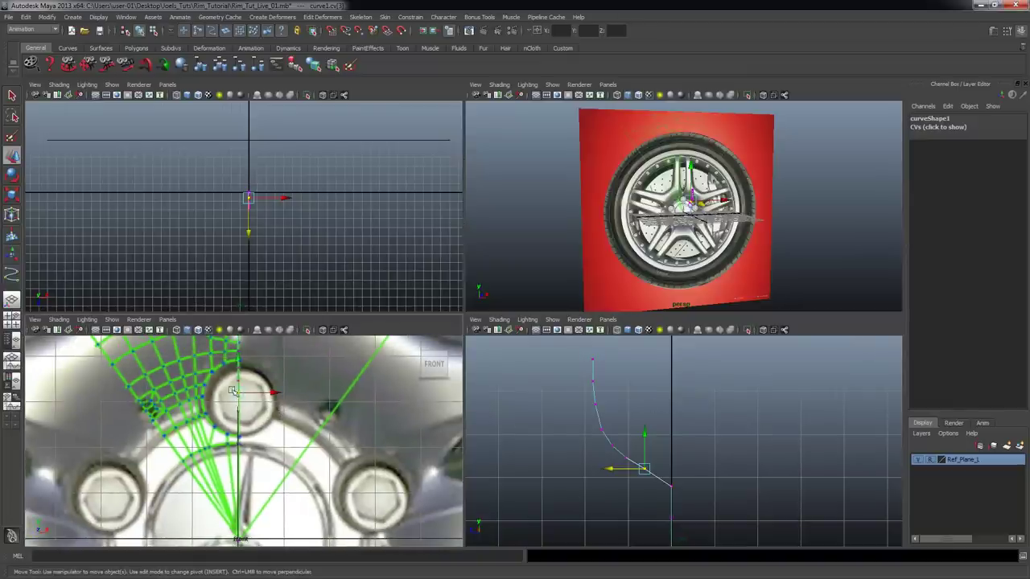
alt+middle_drag(232, 389, 231, 415)
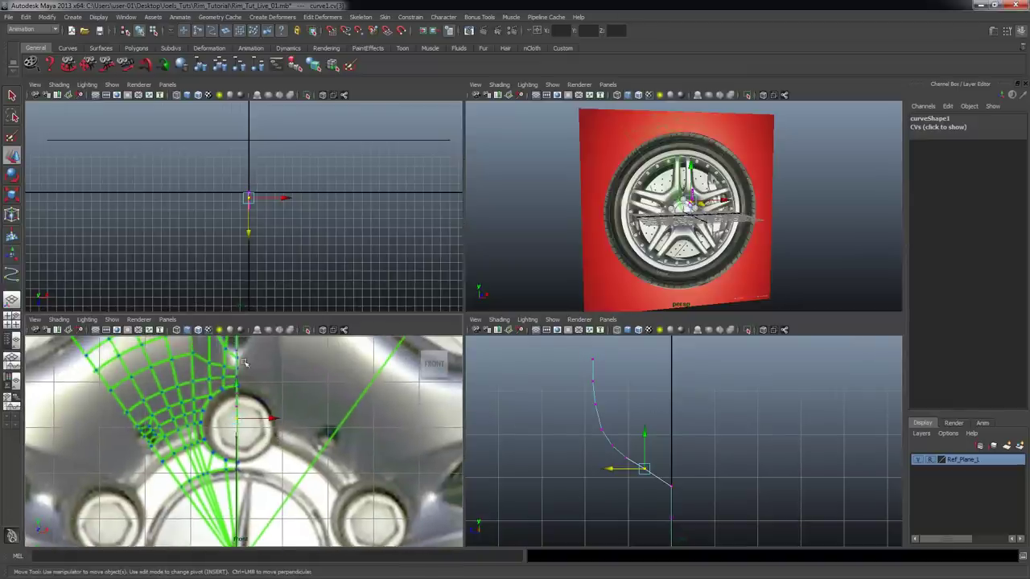
alt+middle_drag(155, 401, 161, 436)
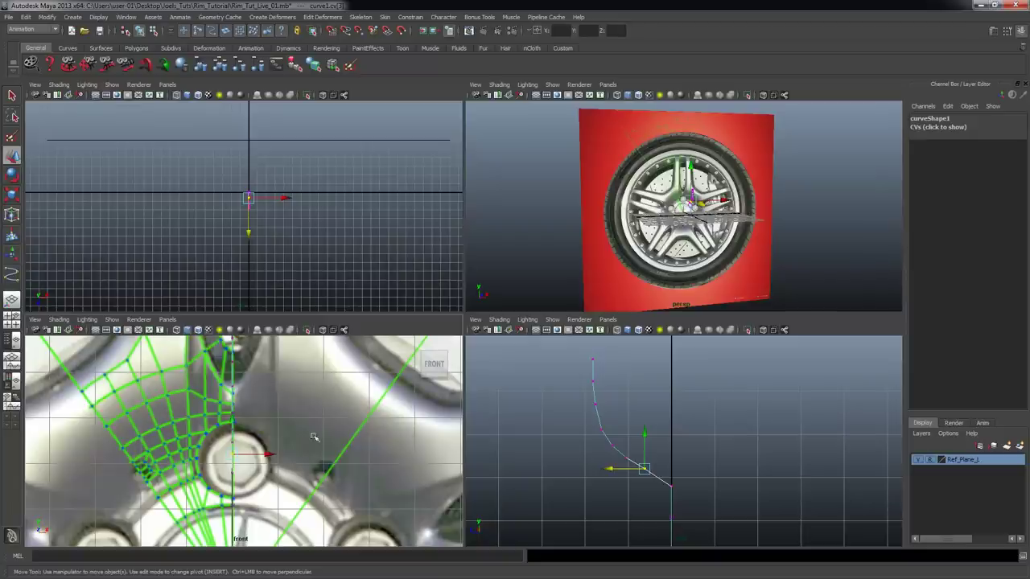
scroll(723, 467, down, 2)
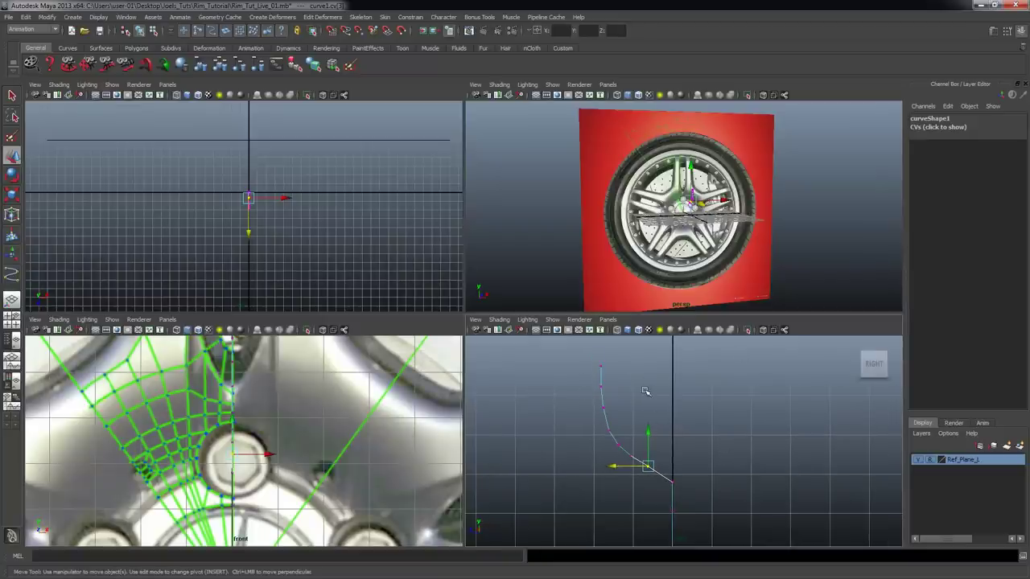
- Return the profile curve to object mode, switch to the Surfaces menu set and open the Revolve options
key(F8)
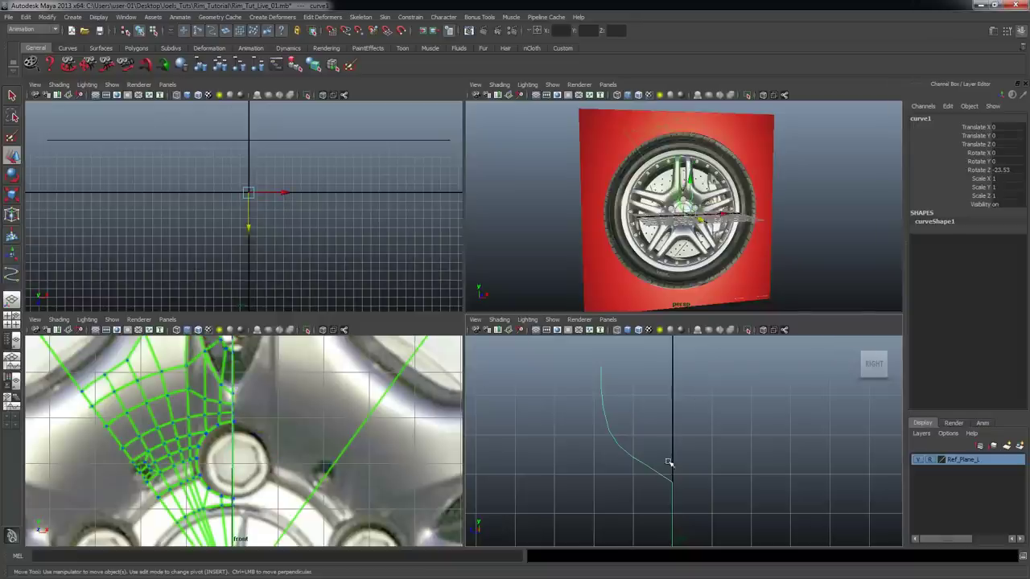
alt+right_drag(695, 468, 650, 458)
alt+middle_drag(651, 458, 647, 418)
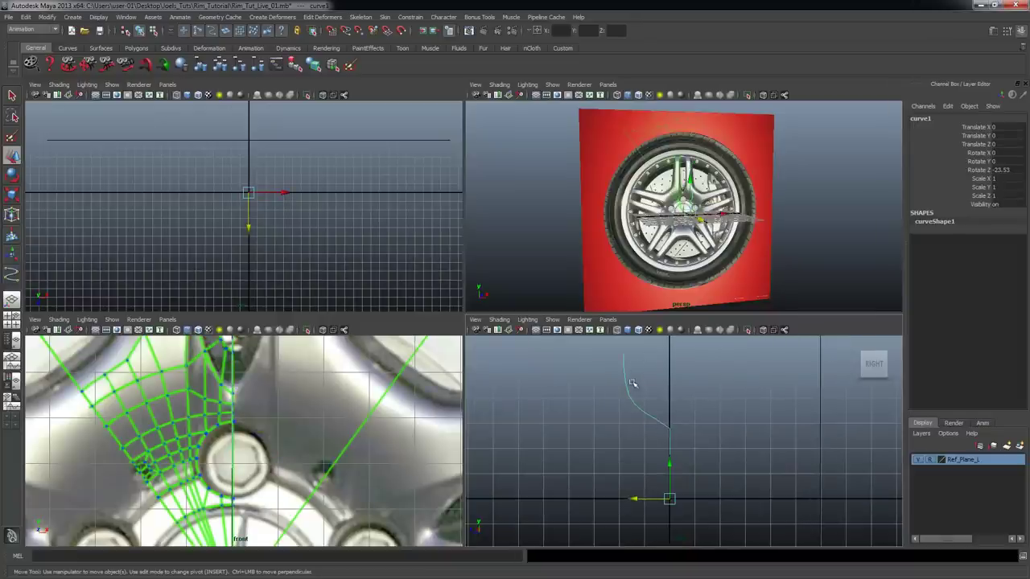
alt+drag(729, 214, 745, 219)
alt+right_drag(745, 219, 787, 221)
alt+drag(787, 221, 741, 239)
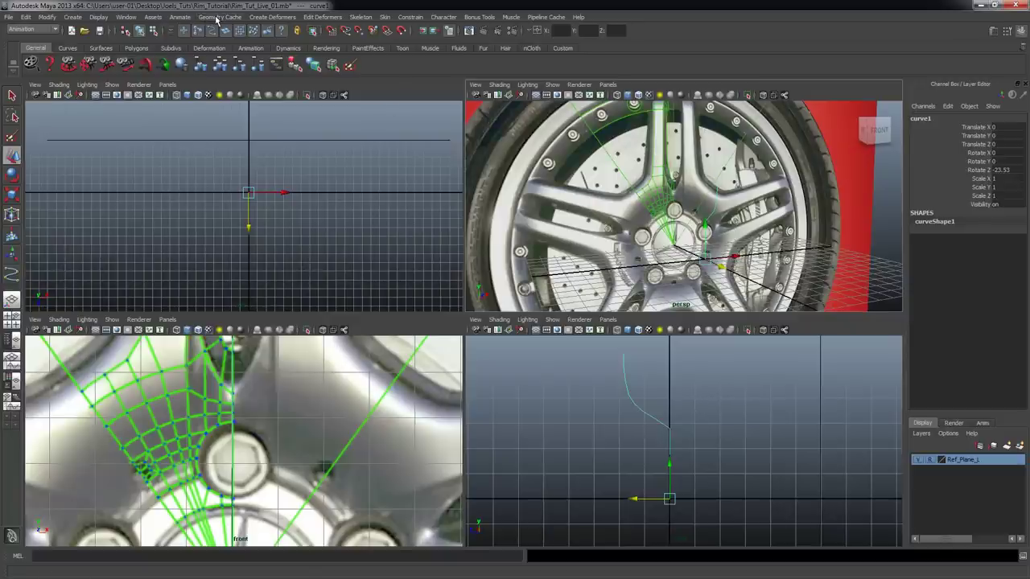
click(44, 29)
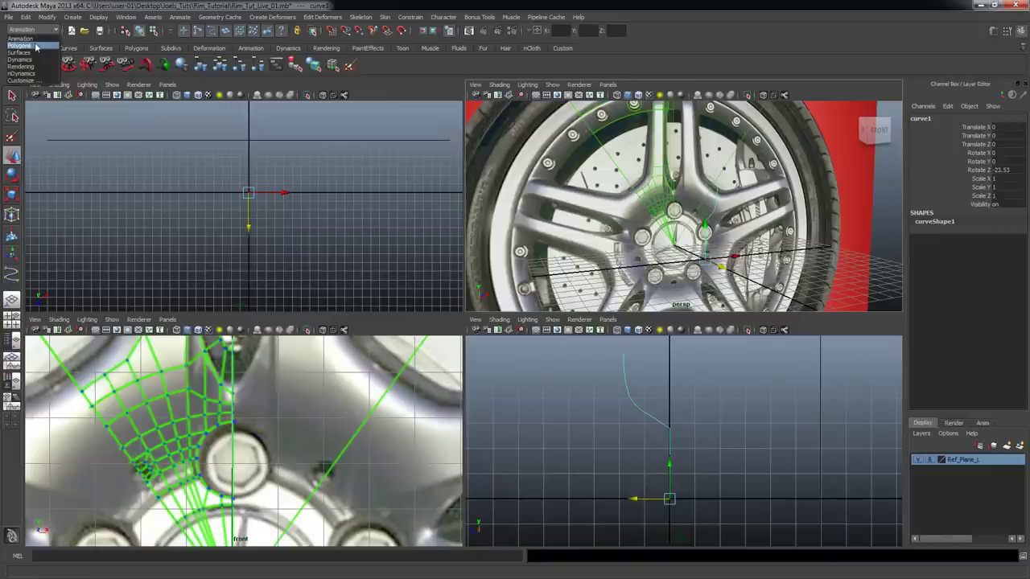
click(19, 53)
click(223, 17)
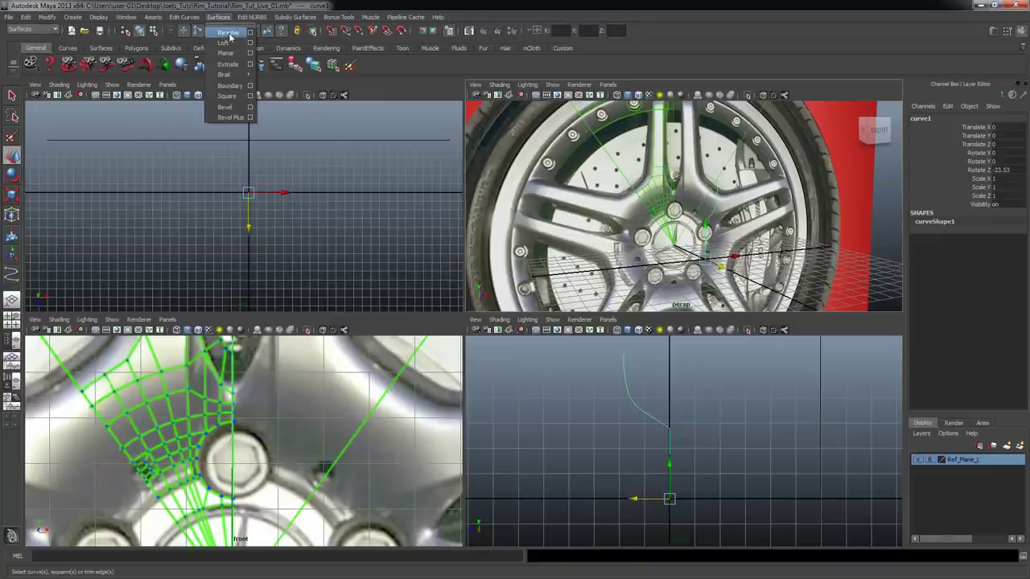
click(250, 33)
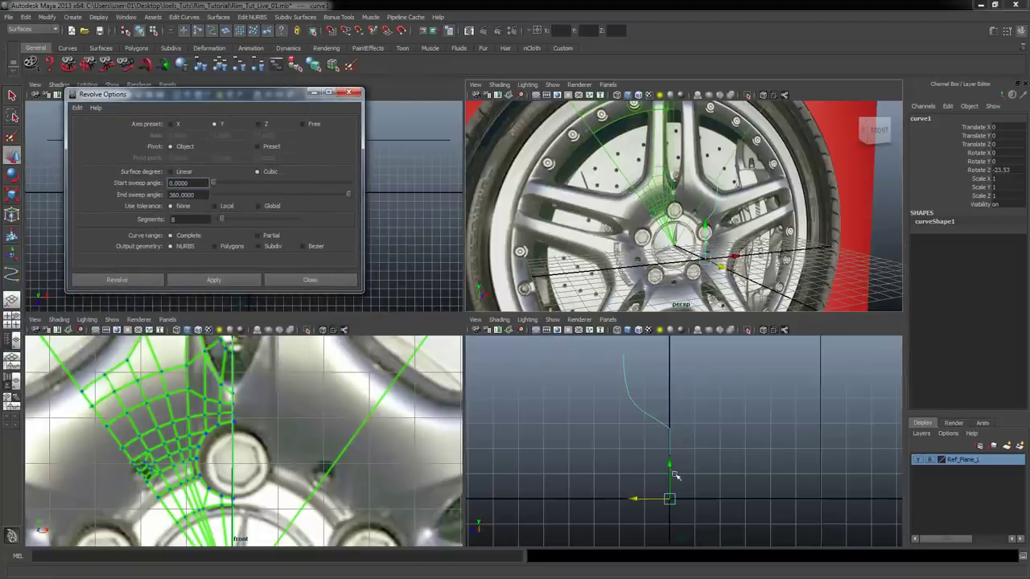
- Revolve the curve around the Z axis as a linear NURBS surface with 8 segments and a 360-degree end sweep
alt+right_drag(221, 492, 218, 521)
alt+middle_drag(218, 522, 214, 465)
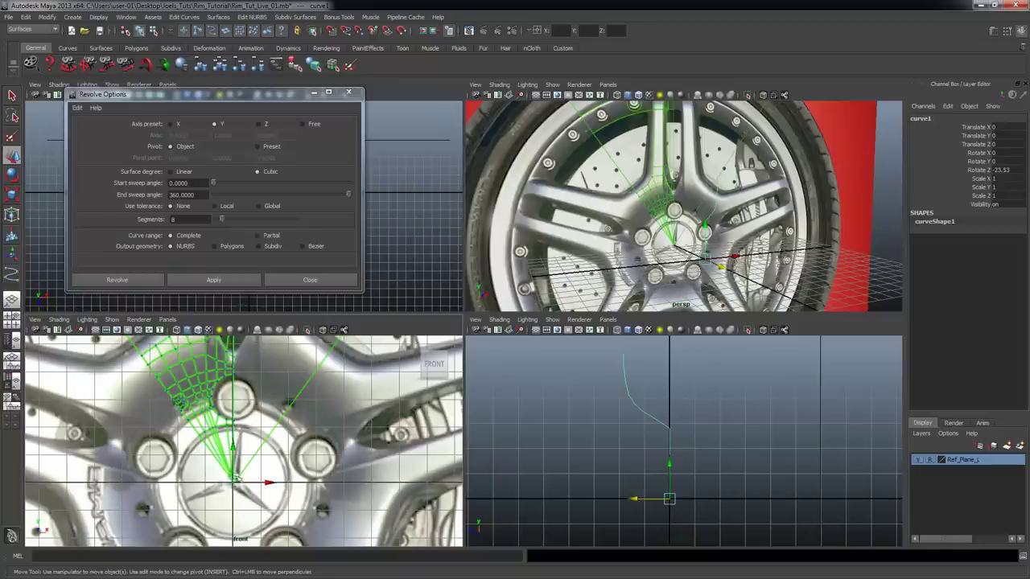
click(261, 125)
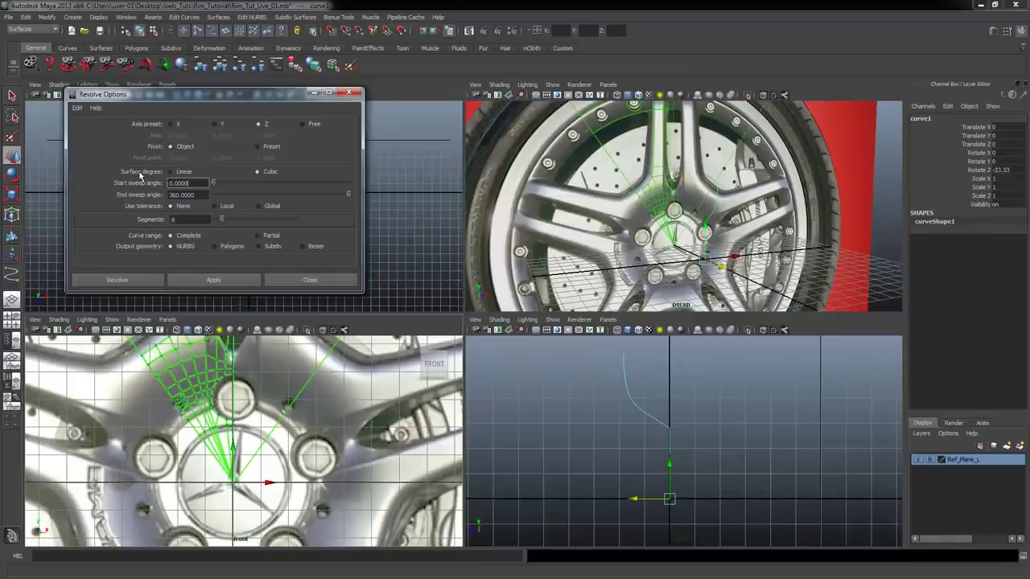
click(214, 280)
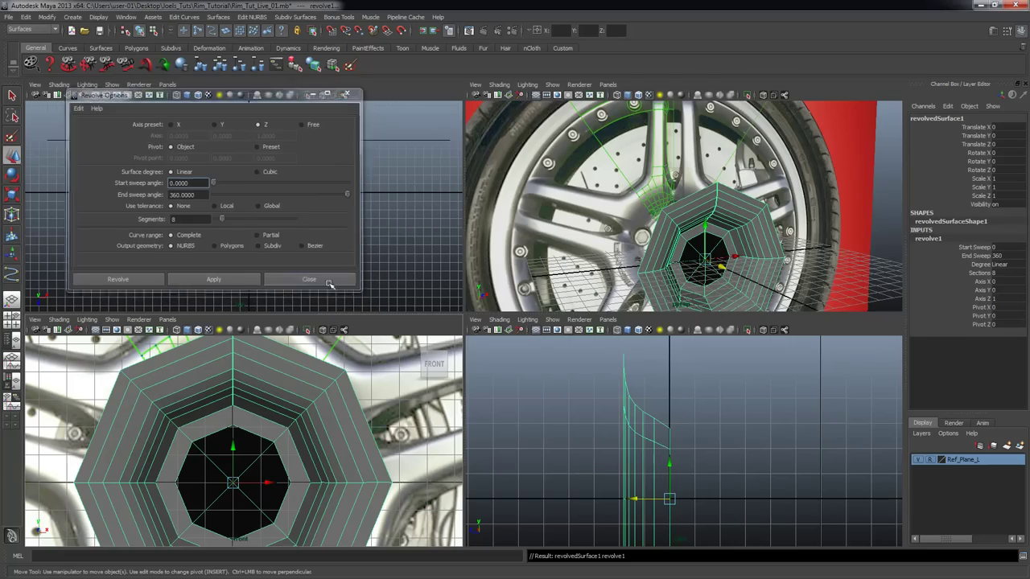
click(310, 279)
- Enable X-Ray shading in the front view and maximize that view on the revolved surface over the hub
mouse_move(693, 241)
alt+mouse_down()
mouse_move(724, 222)
mouse_move(835, 281)
mouse_move(841, 269)
mouse_move(765, 268)
mouse_move(568, 223)
mouse_move(697, 229)
alt+mouse_up()
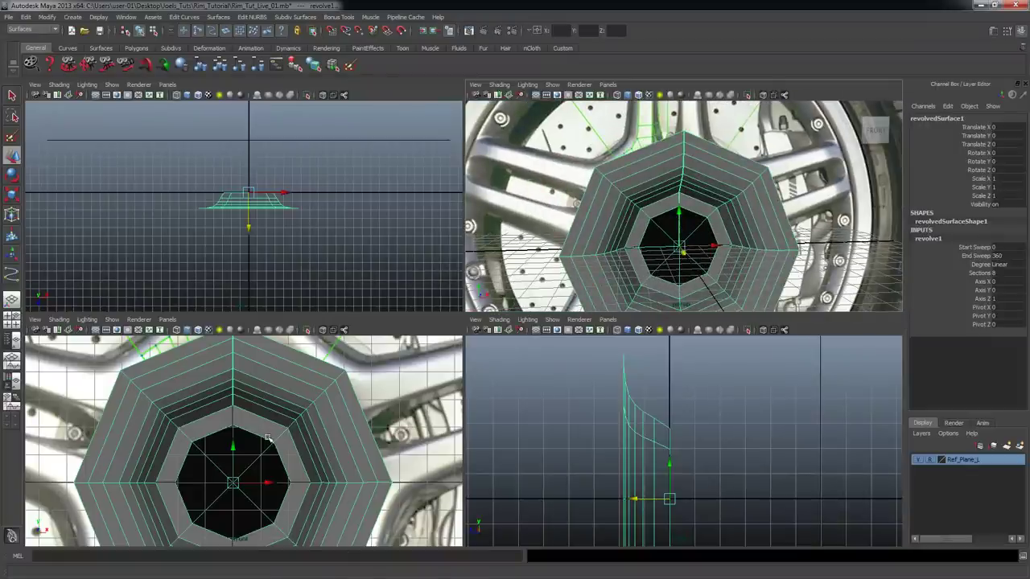
alt+right_drag(352, 429, 266, 438)
alt+right_drag(303, 481, 276, 392)
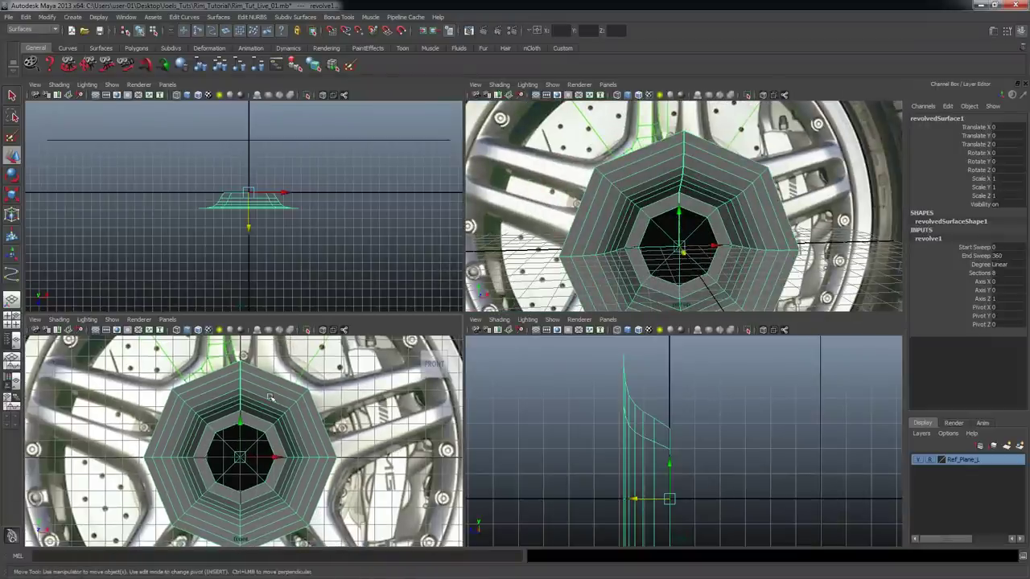
click(58, 321)
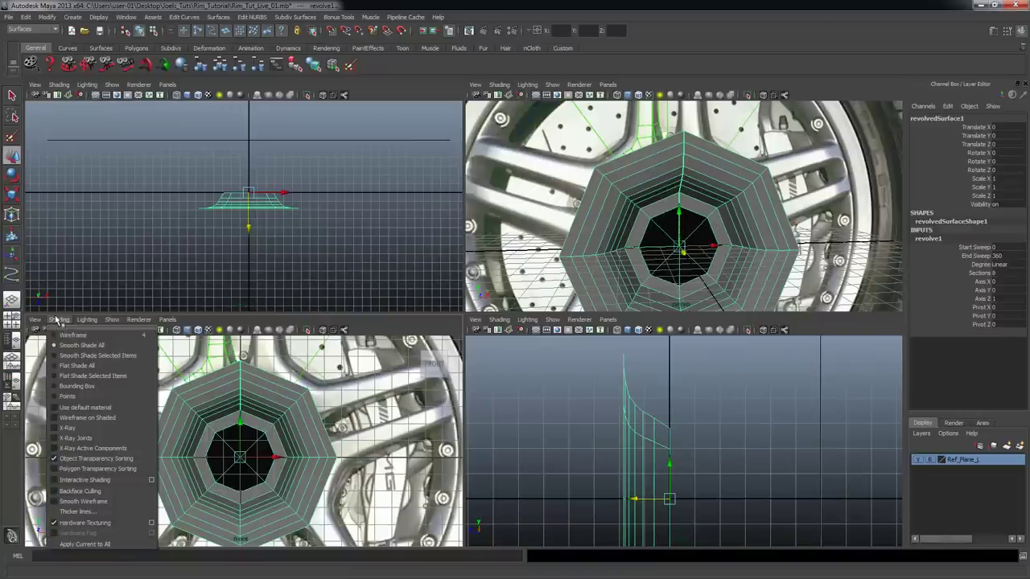
click(68, 428)
alt+right_drag(298, 484, 329, 490)
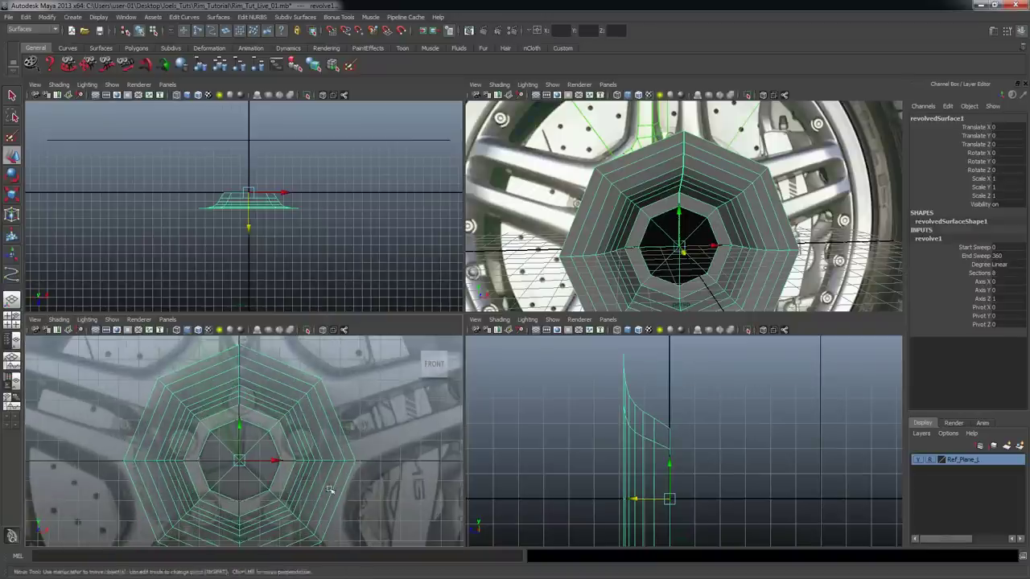
key(space)
alt+right_drag(367, 338, 437, 340)
alt+middle_drag(437, 340, 407, 403)
alt+middle_drag(553, 254, 538, 314)
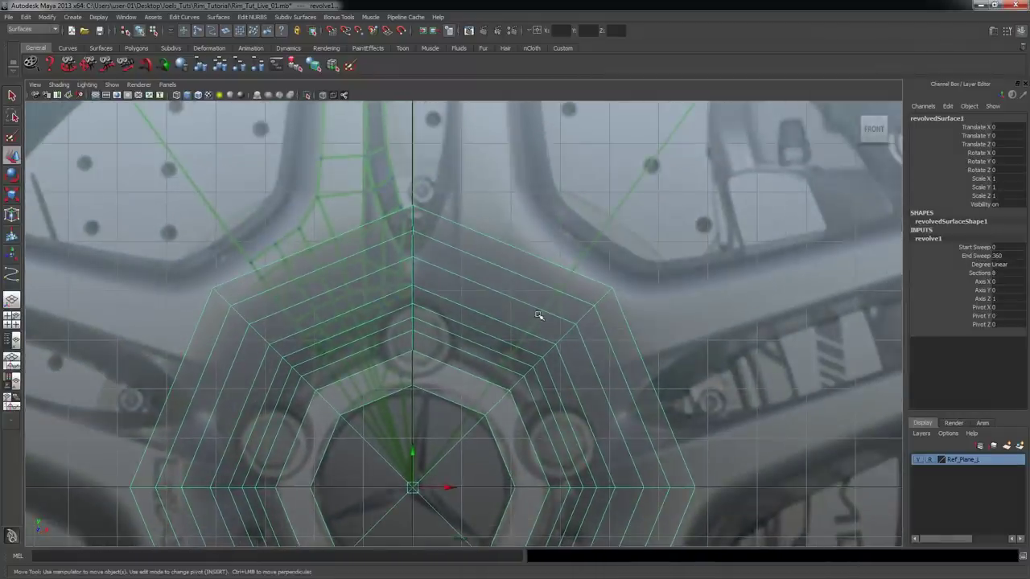
- Set the Sections of the surface's revolve1 input to 100
click(497, 267)
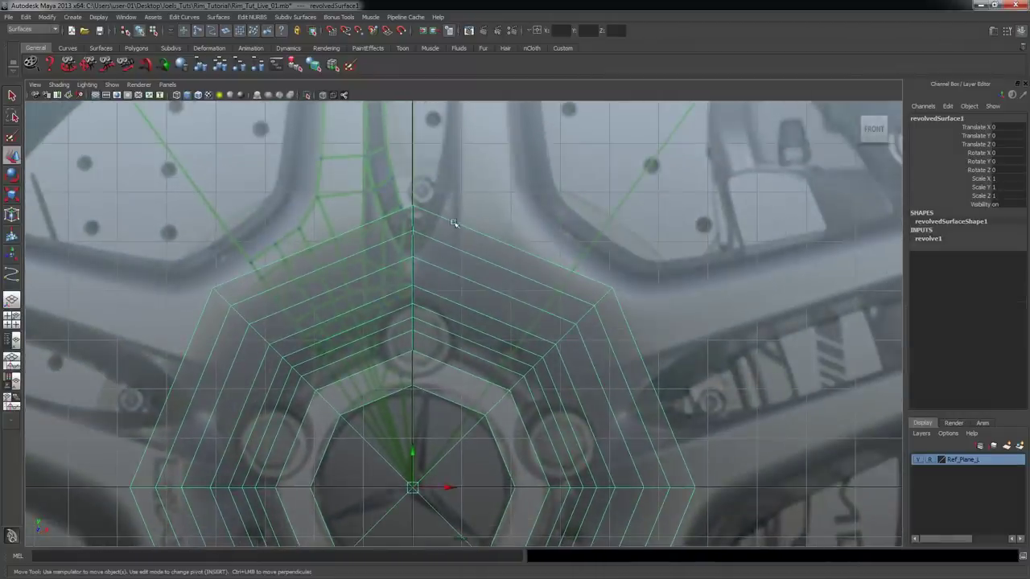
click(929, 239)
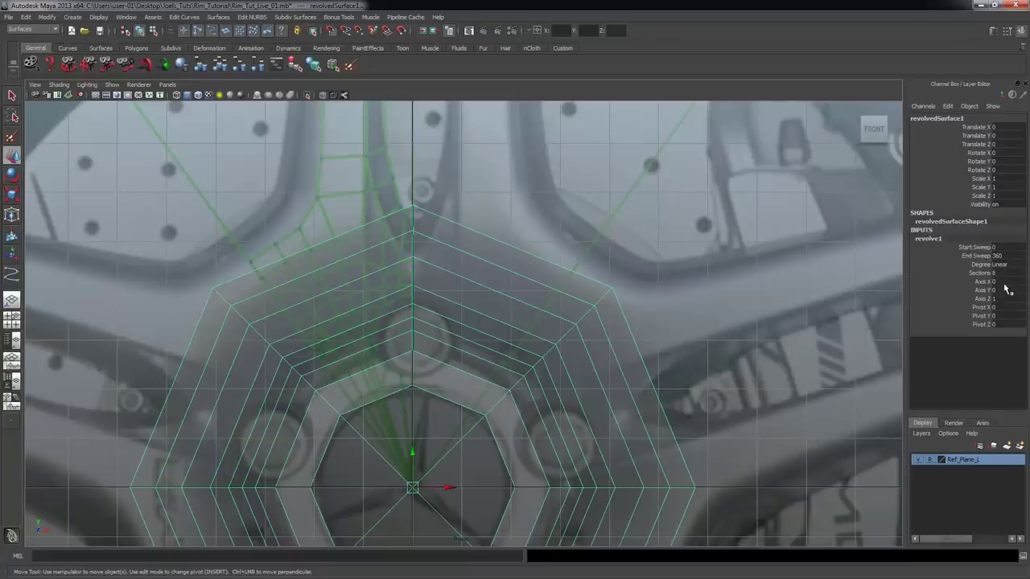
click(981, 273)
middle_drag(682, 288, 1029, 334)
alt+right_drag(354, 315, 538, 324)
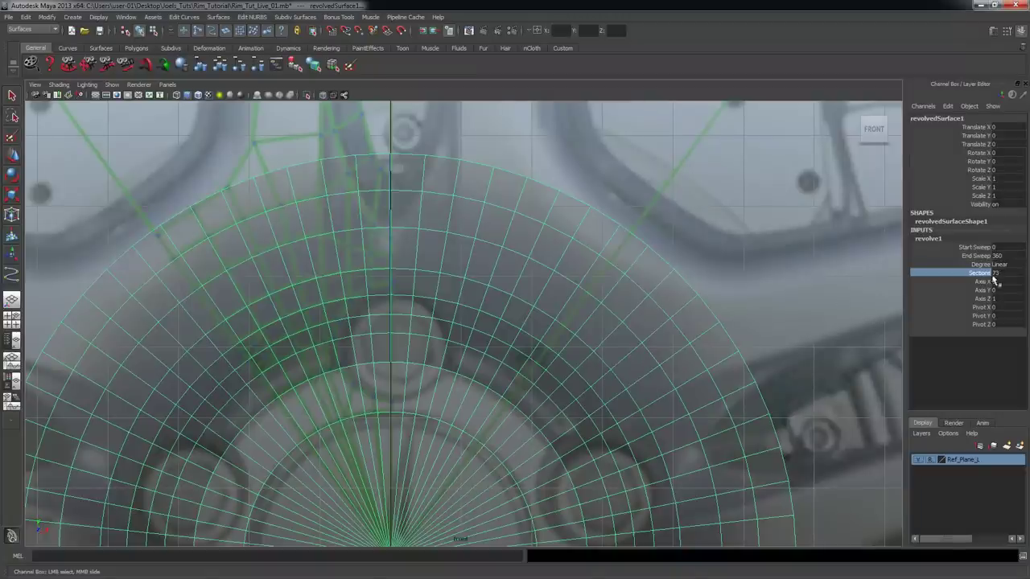
alt+middle_drag(426, 300, 462, 298)
middle_drag(462, 298, 600, 305)
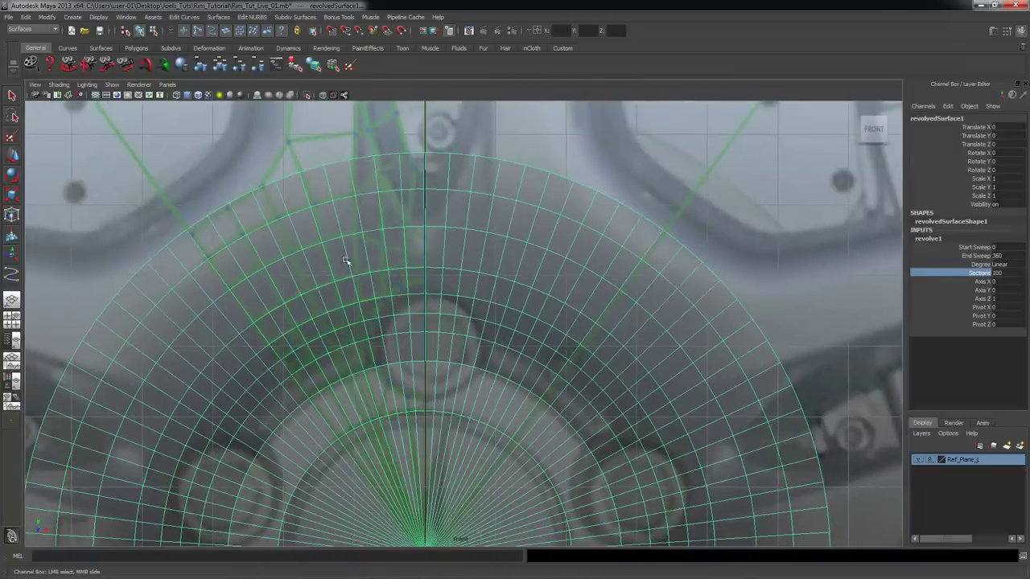
- Set the Sections of the NURBS surface's revolve1 input to 72 and compare its divisions with the spoke mesh in the front view
alt+middle_drag(389, 294, 379, 312)
alt+right_drag(374, 312, 433, 315)
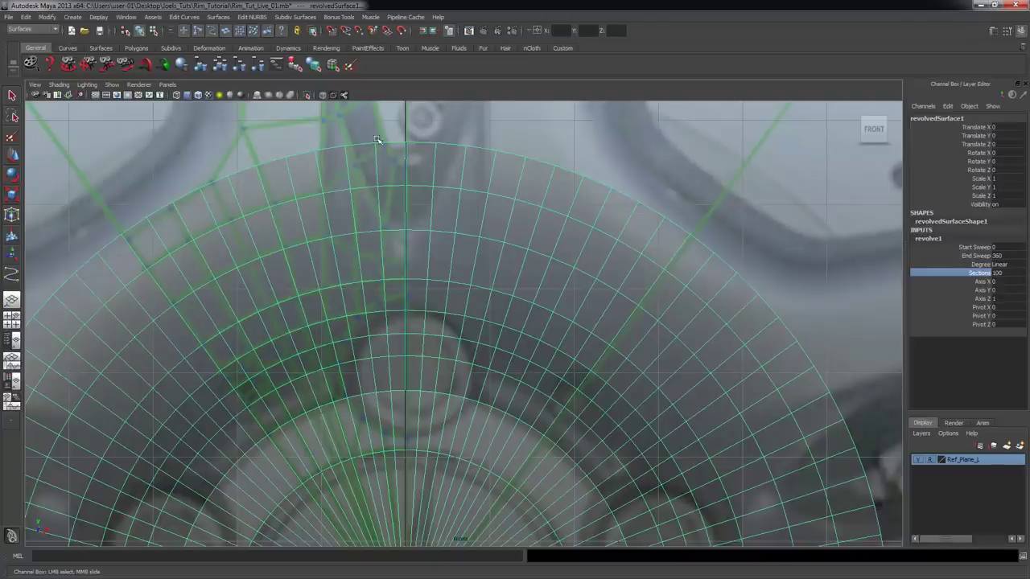
middle_drag(476, 291, 332, 342)
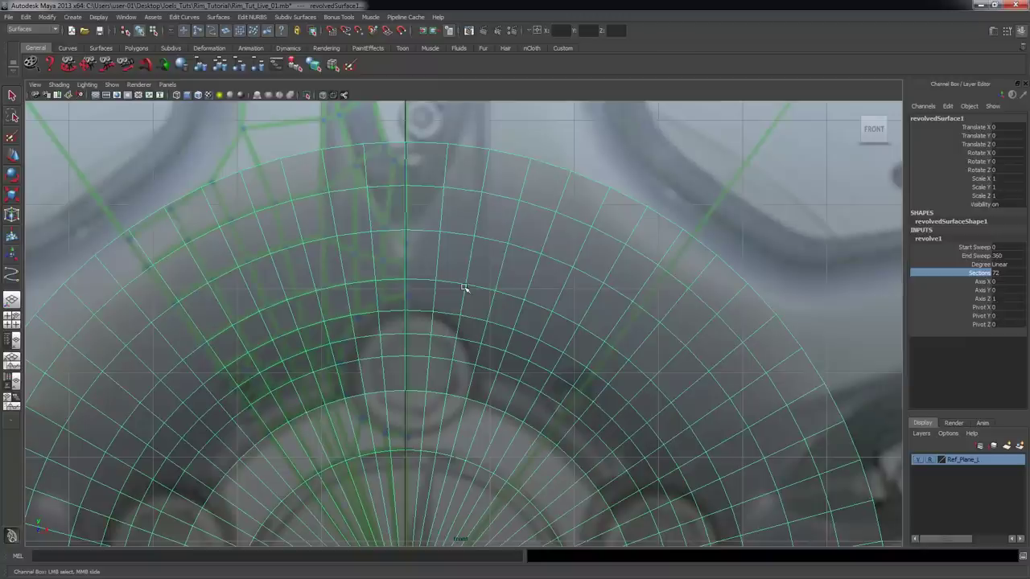
scroll(498, 299, down, 6)
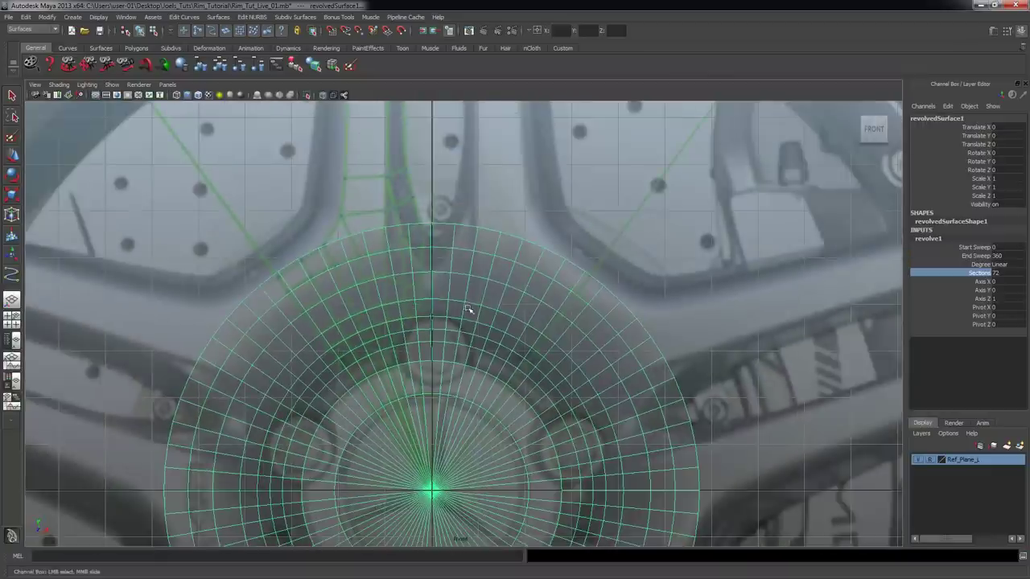
scroll(506, 249, down, 4)
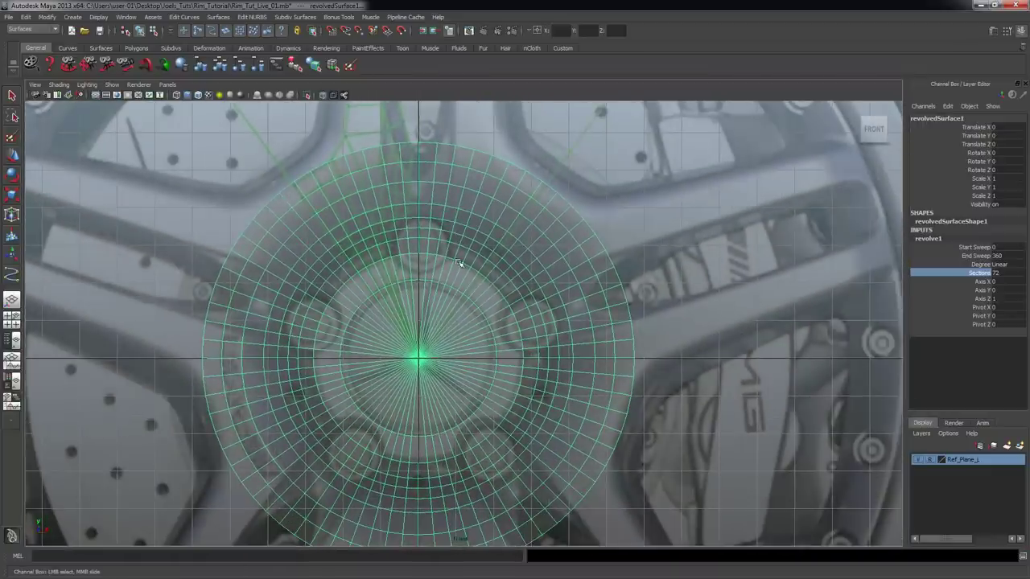
right_drag(467, 171, 470, 177)
scroll(408, 229, up, 6)
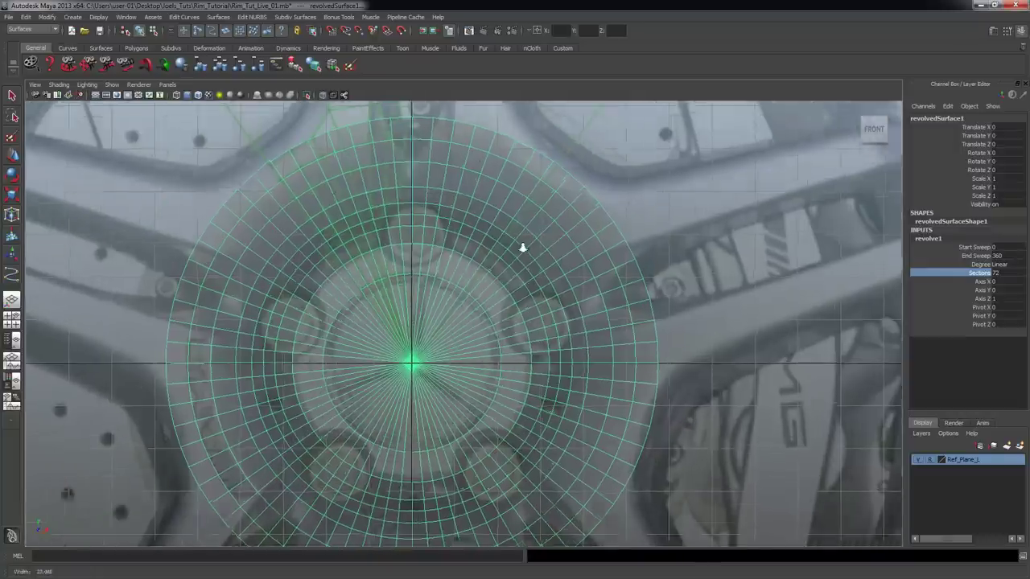
scroll(376, 331, up, 2)
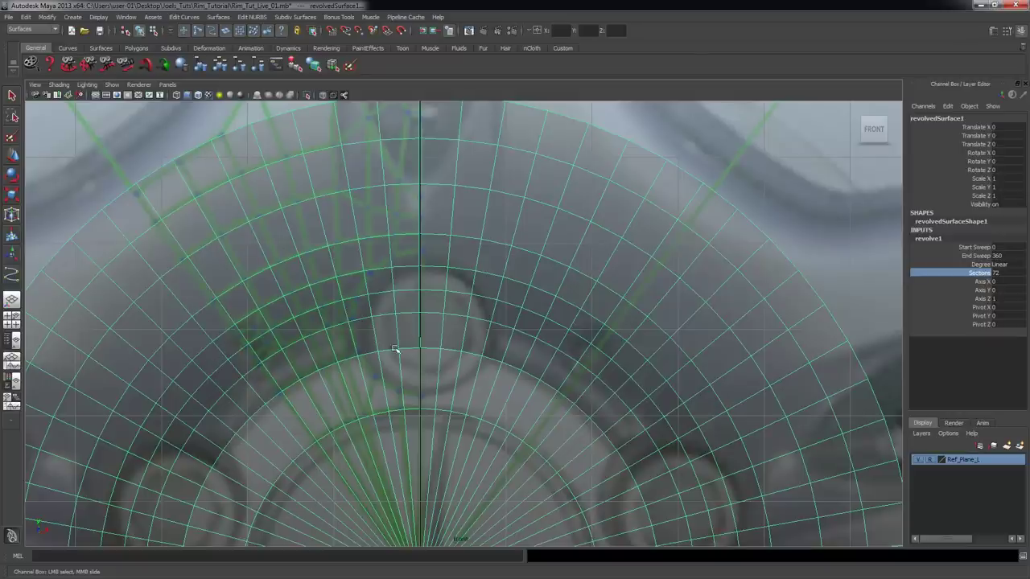
alt+right_drag(332, 400, 326, 299)
alt+middle_drag(326, 299, 342, 272)
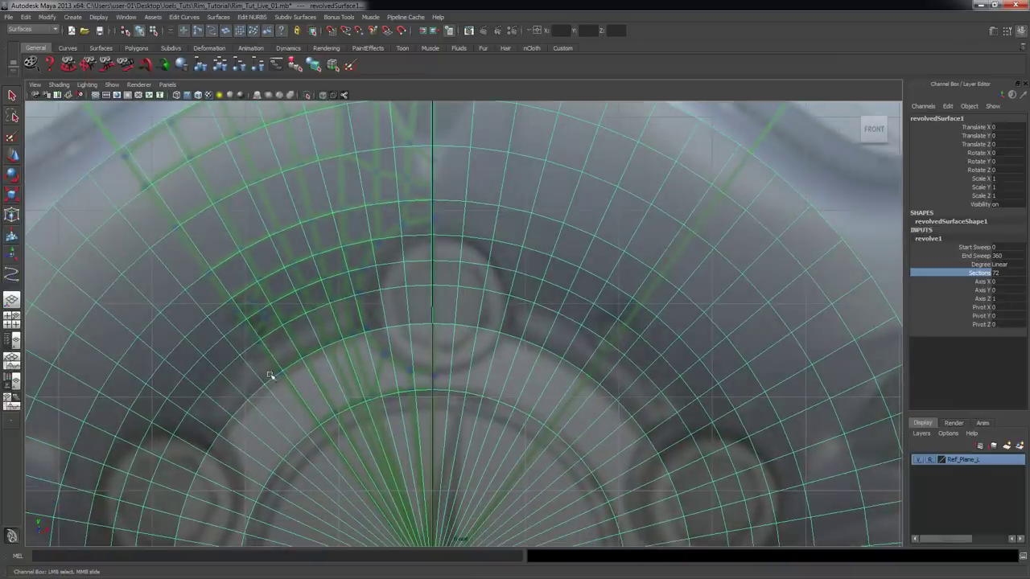
scroll(451, 319, down, 3)
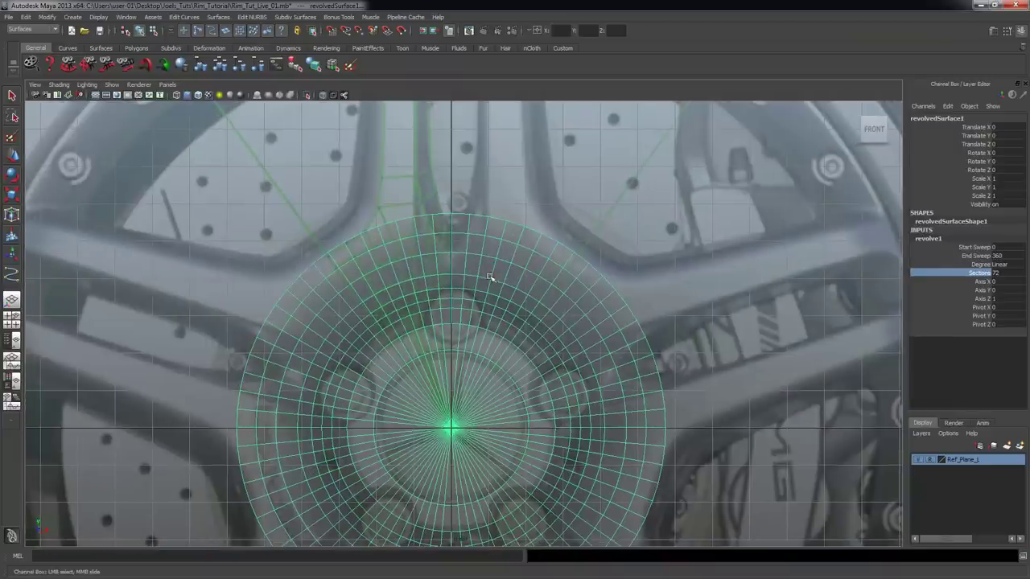
- Delete the revolved NURBS surface, keeping the profile curve
scroll(490, 277, up, 1)
mouse_move(494, 225)
right_down()
mouse_move(493, 243)
mouse_move(475, 232)
mouse_move(485, 234)
right_up()
key(w)
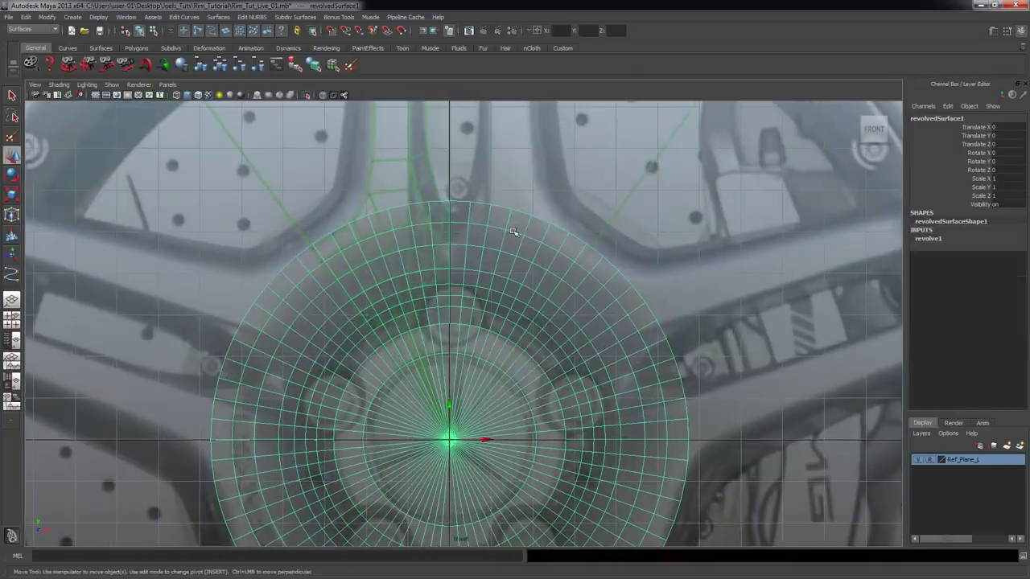
right_click(523, 232)
click(524, 233)
scroll(593, 276, up, 2)
key(Delete)
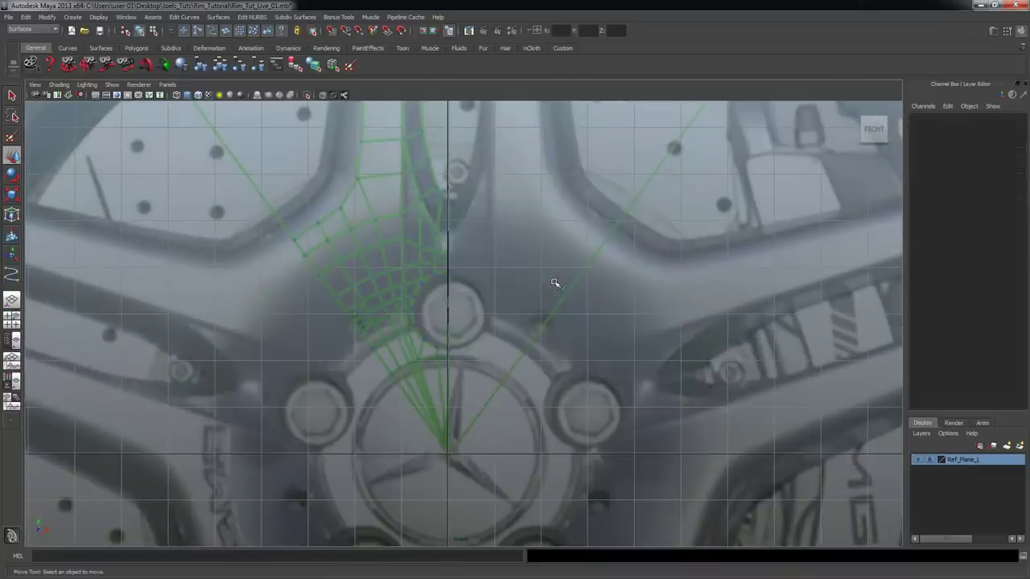
- Revolve the profile curve around the Z axis again with Polygons as output geometry and the Control points tessellation method
click(448, 331)
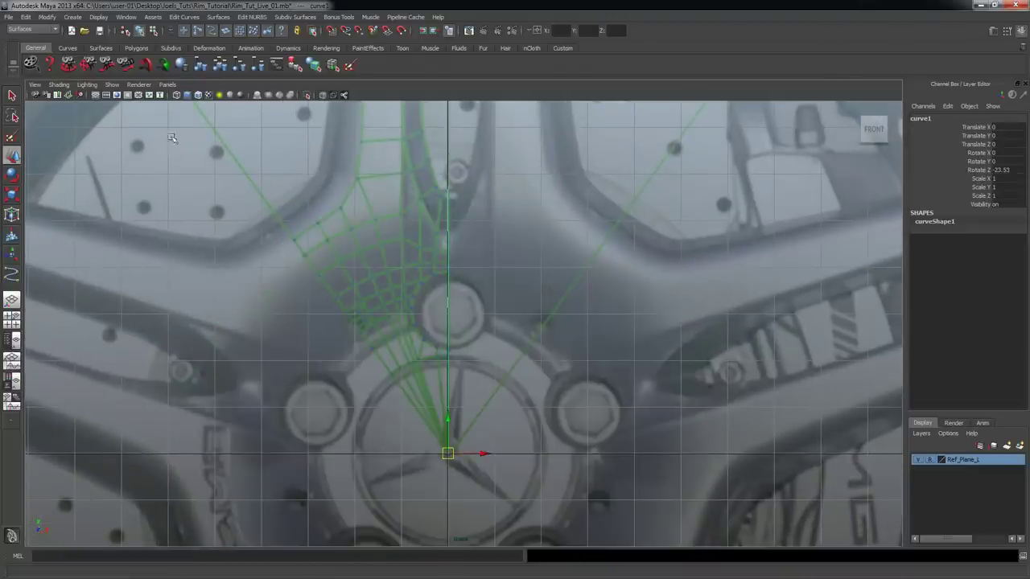
click(219, 17)
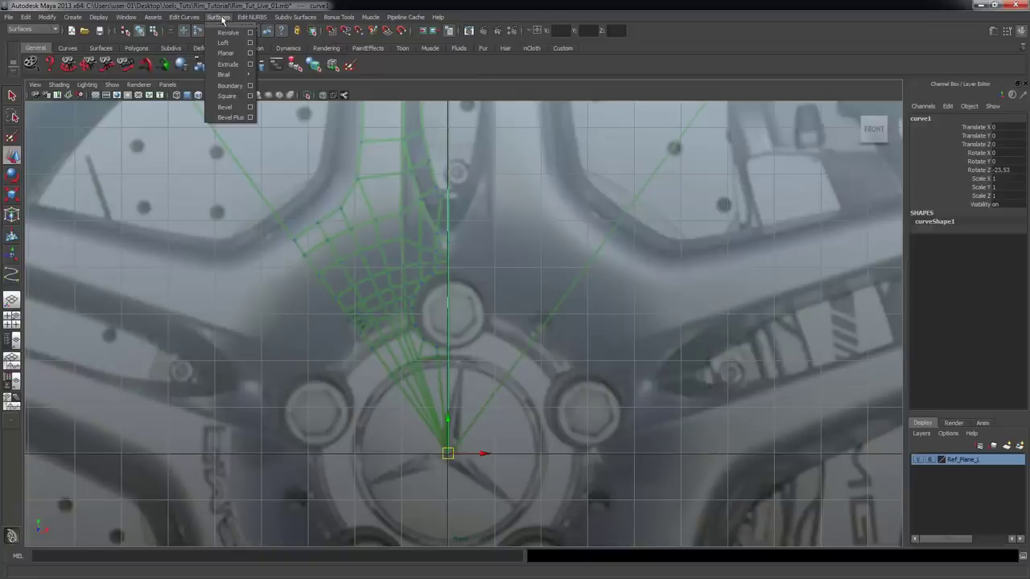
click(249, 32)
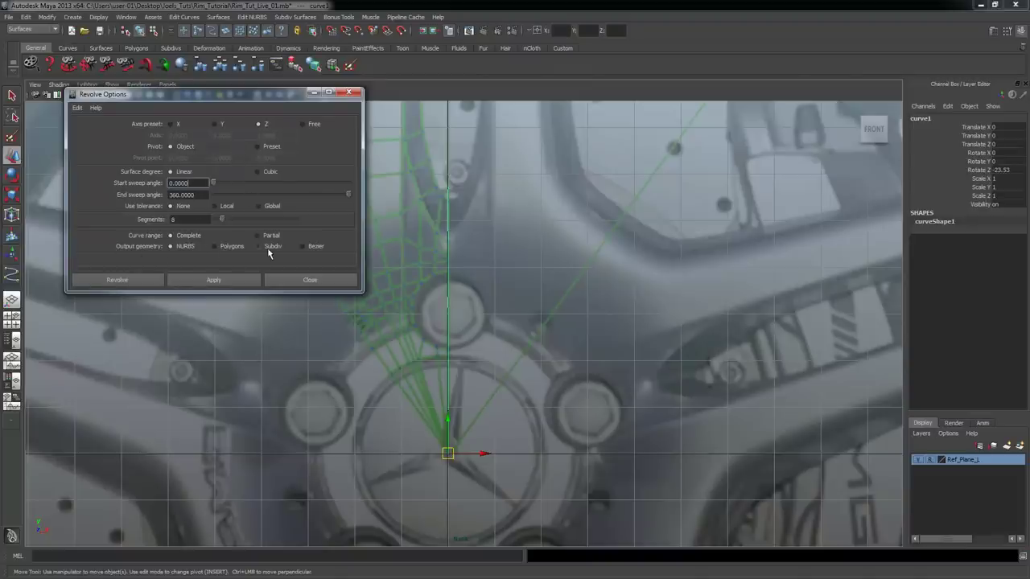
click(215, 246)
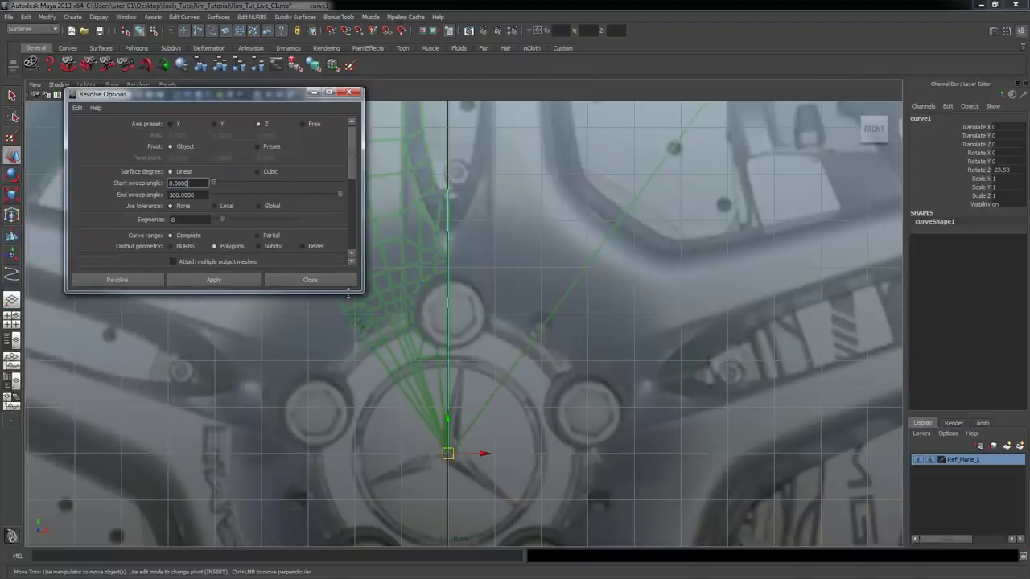
drag(362, 296, 394, 419)
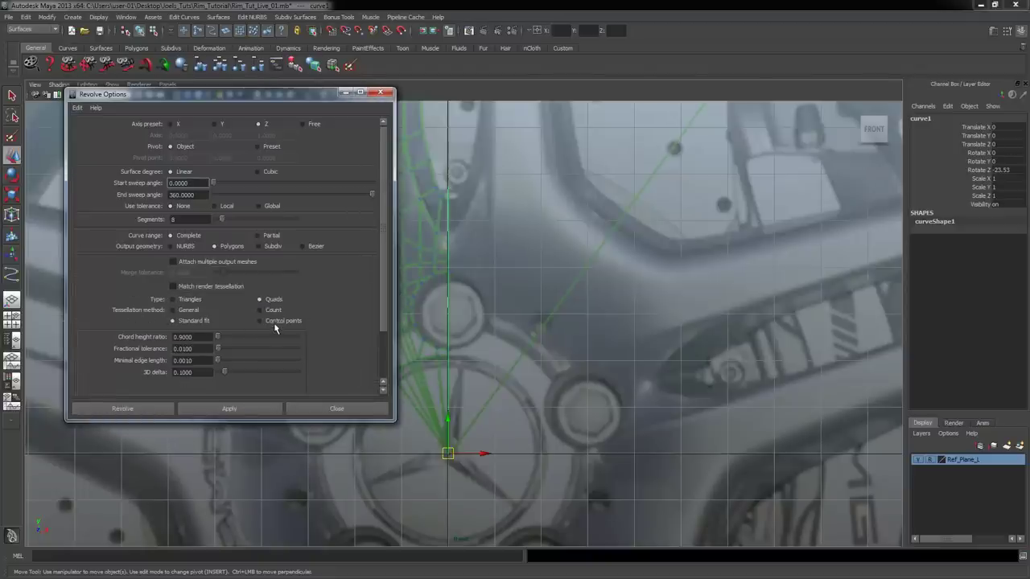
click(274, 322)
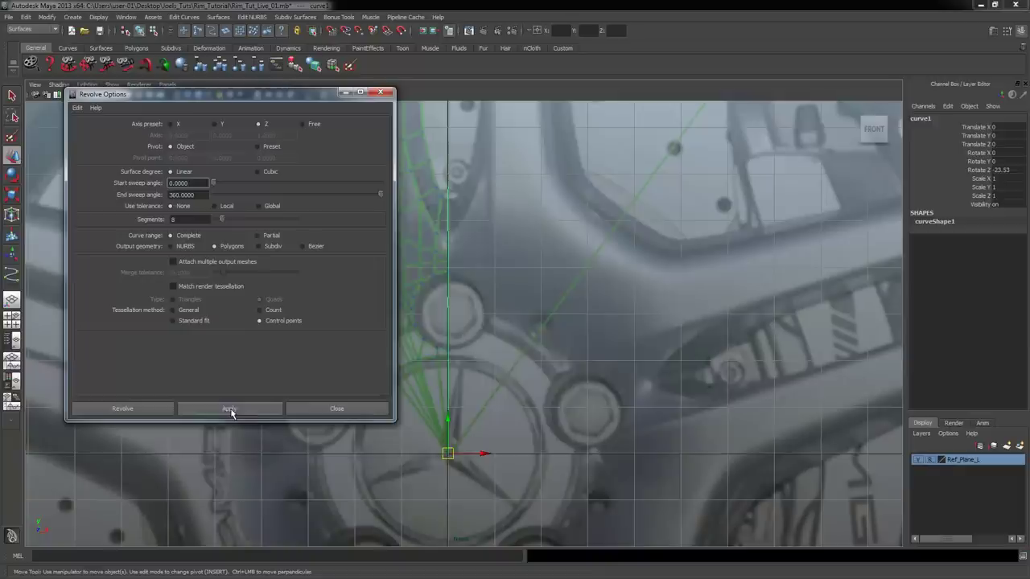
click(230, 410)
click(303, 410)
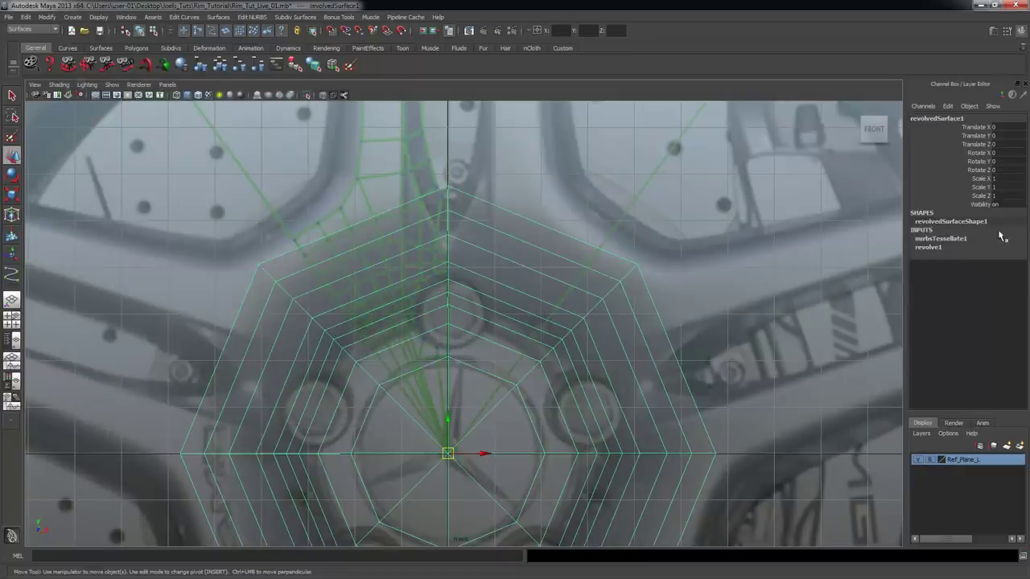
- Set the Sections of the polygon surface's revolve1 input to 72 so its divisions line up with the spoke mesh
click(931, 247)
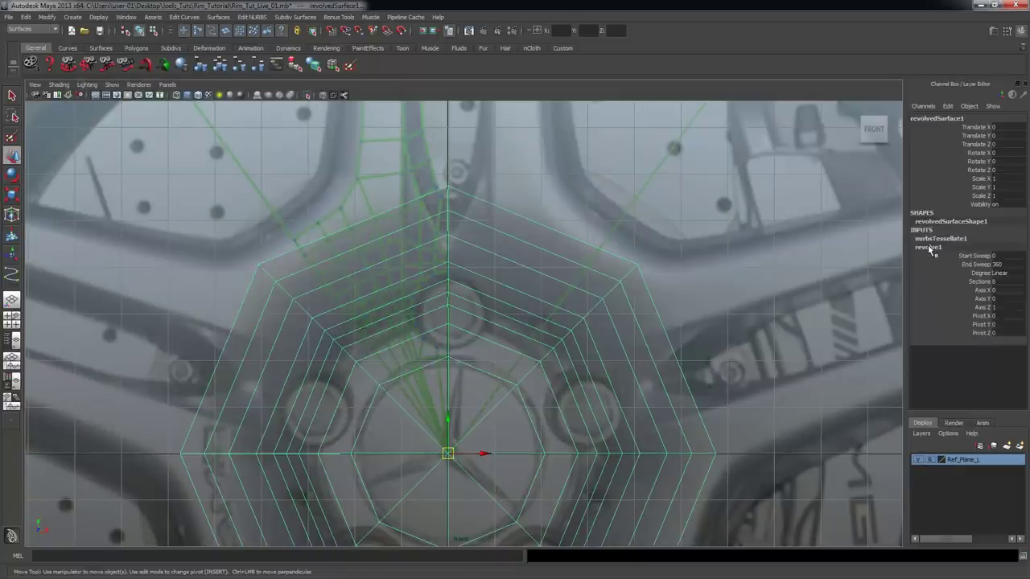
click(980, 281)
middle_drag(400, 311, 680, 316)
alt+right_drag(309, 265, 426, 284)
alt+middle_drag(426, 285, 419, 301)
alt+right_drag(446, 299, 531, 308)
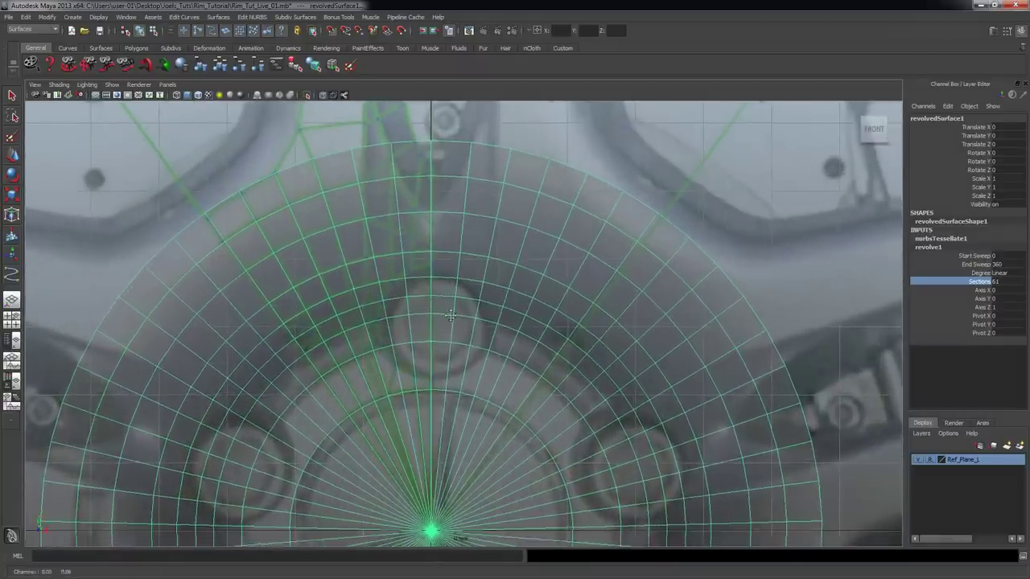
alt+middle_drag(451, 316, 446, 275)
alt+middle_drag(434, 192, 422, 241)
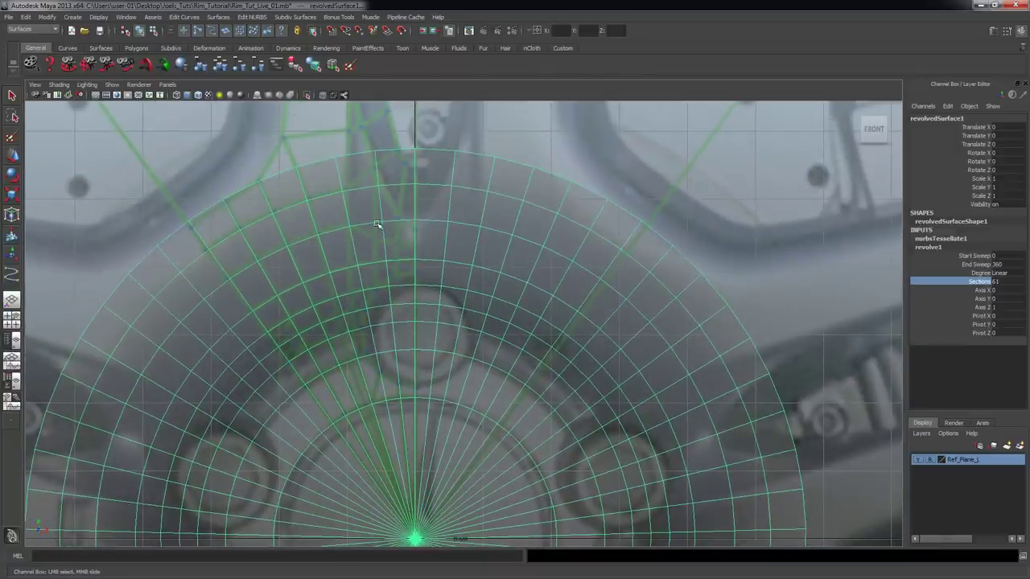
middle_drag(365, 223, 439, 250)
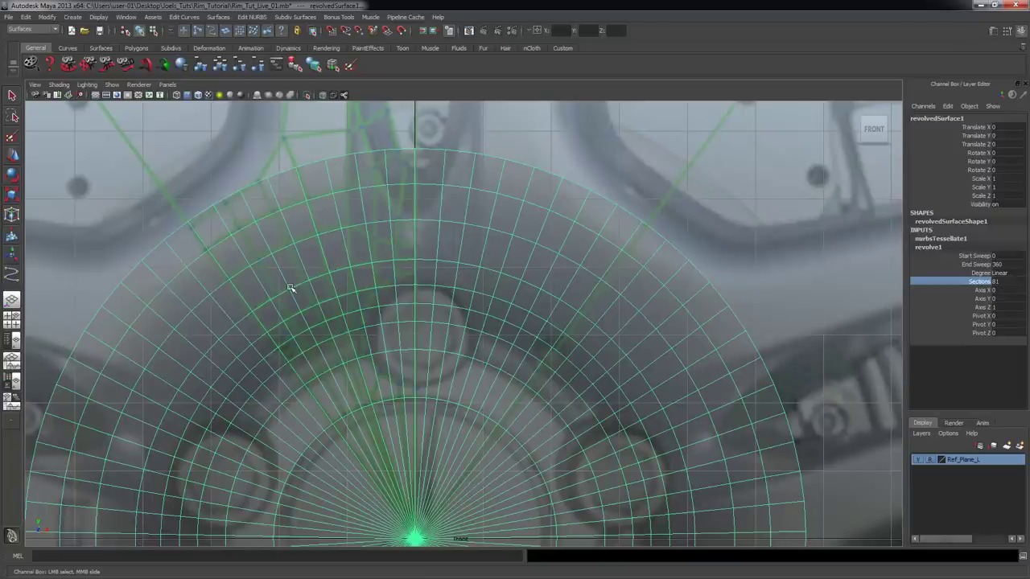
middle_drag(378, 300, 329, 313)
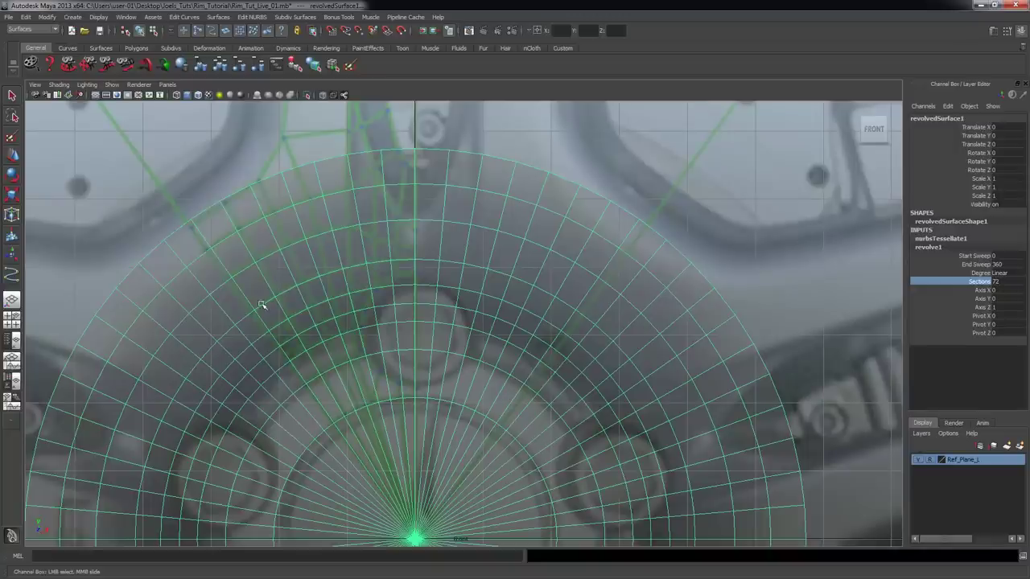
- Switch to the maximized perspective view, hide the grid and inspect the revolved dish shape in front of the wheel
alt+right_drag(452, 285, 348, 277)
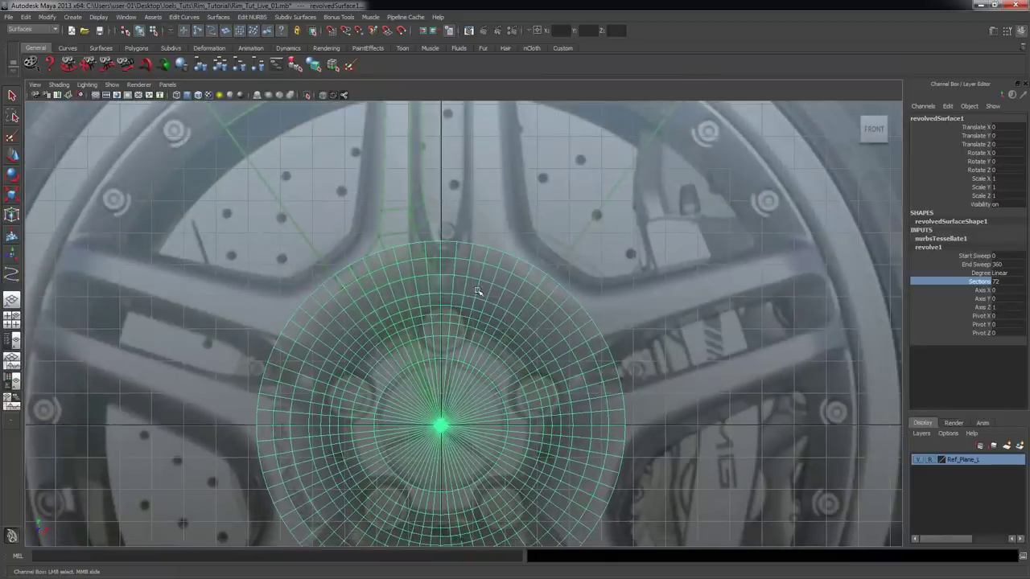
alt+middle_drag(494, 291, 481, 243)
right_drag(486, 222, 489, 245)
key(space)
key(space)
alt+drag(713, 302, 692, 248)
alt+right_drag(693, 250, 570, 226)
alt+drag(570, 225, 567, 248)
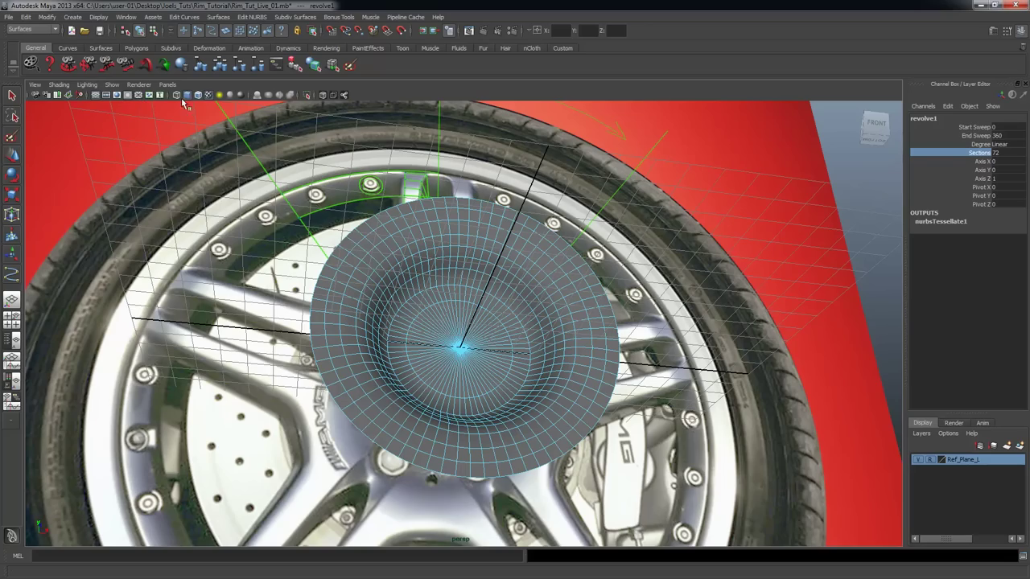
click(96, 95)
alt+drag(611, 242, 586, 273)
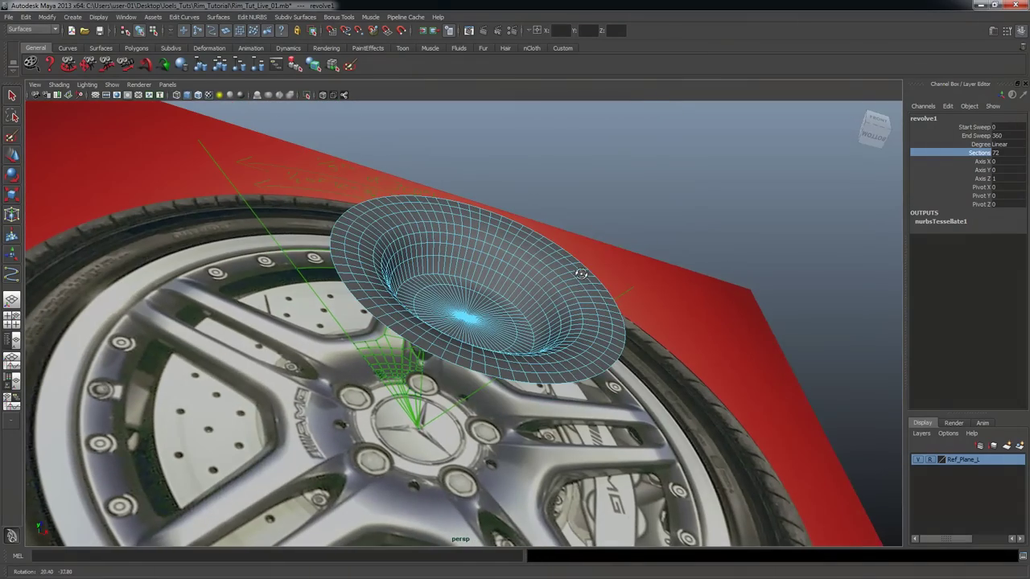
- Deselect the revolved surface, render the perspective view to check its shading, and close the render window
click(664, 223)
mouse_move(628, 292)
alt+mouse_down()
mouse_move(616, 332)
mouse_move(626, 305)
alt+mouse_up()
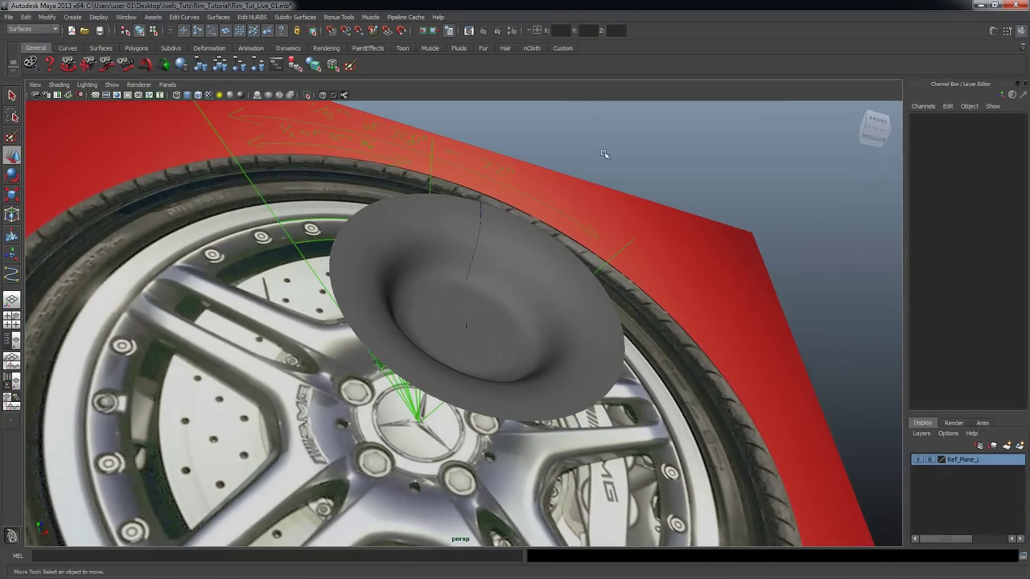
click(483, 30)
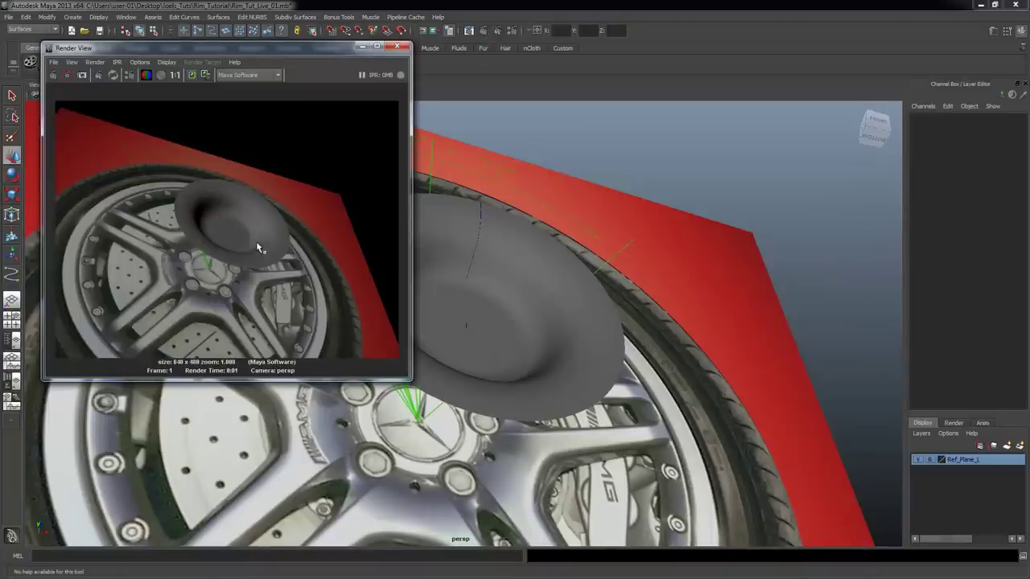
click(400, 48)
- Put the revolved surface into face mode in the front view and delete all faces on the right half of the hub
alt+drag(542, 207, 533, 327)
click(539, 283)
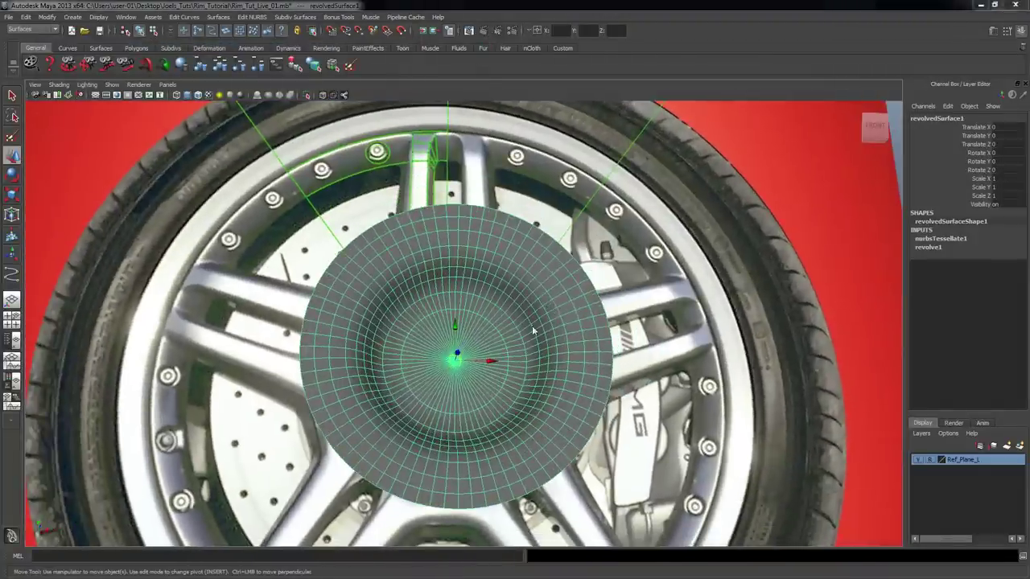
key(space)
key(space)
alt+middle_drag(458, 258, 433, 235)
right_drag(449, 197, 451, 221)
scroll(449, 229, down, 2)
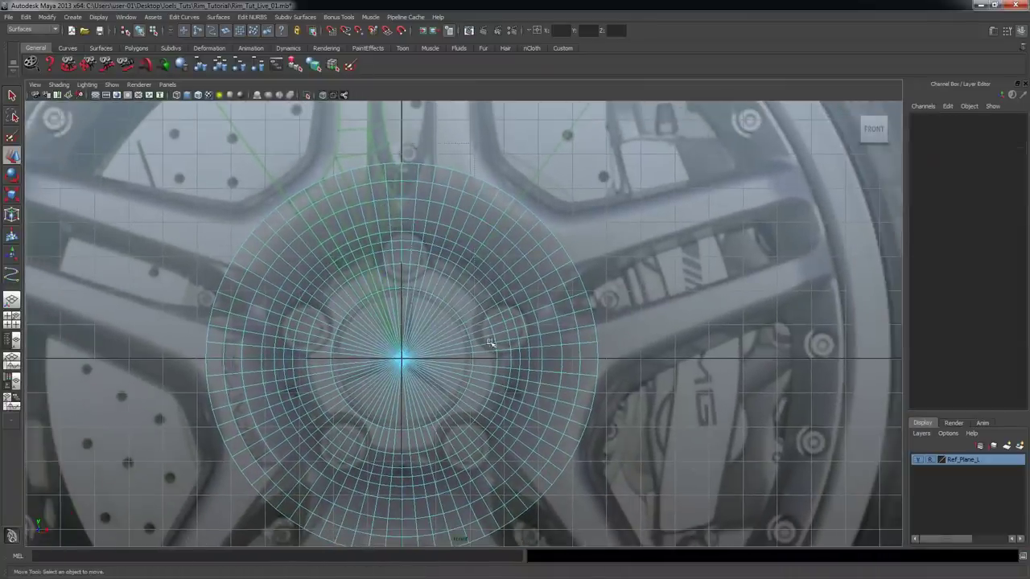
click(491, 344)
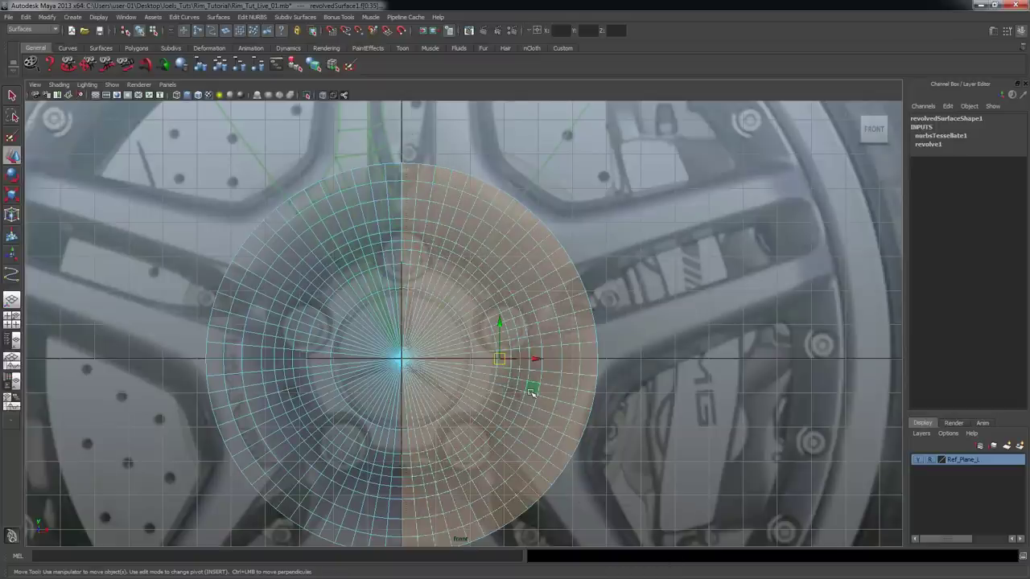
key(Delete)
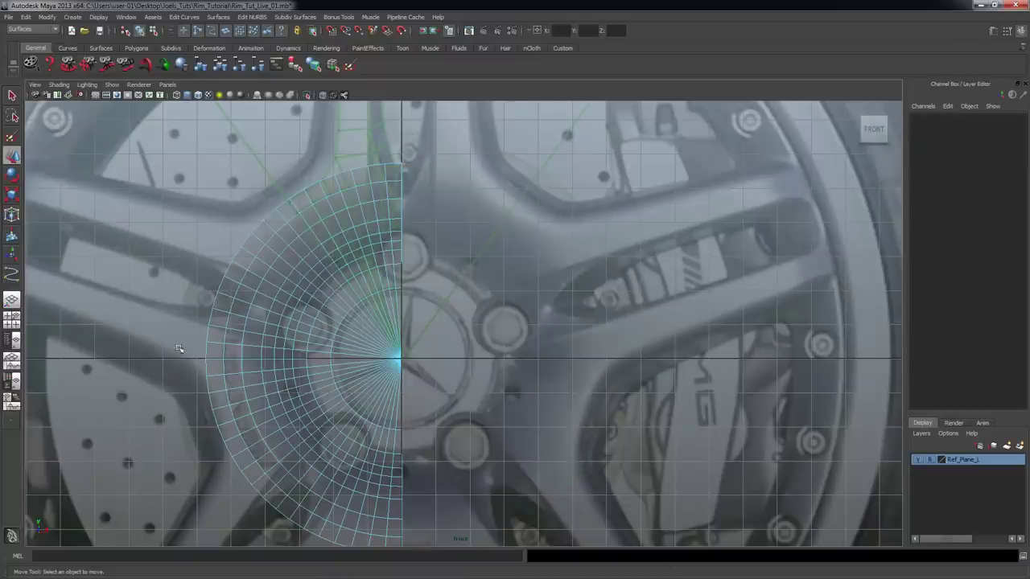
- Delete the faces in the lower half of the surface, excluding the upper faces around the centre from the selection
drag(179, 355, 734, 528)
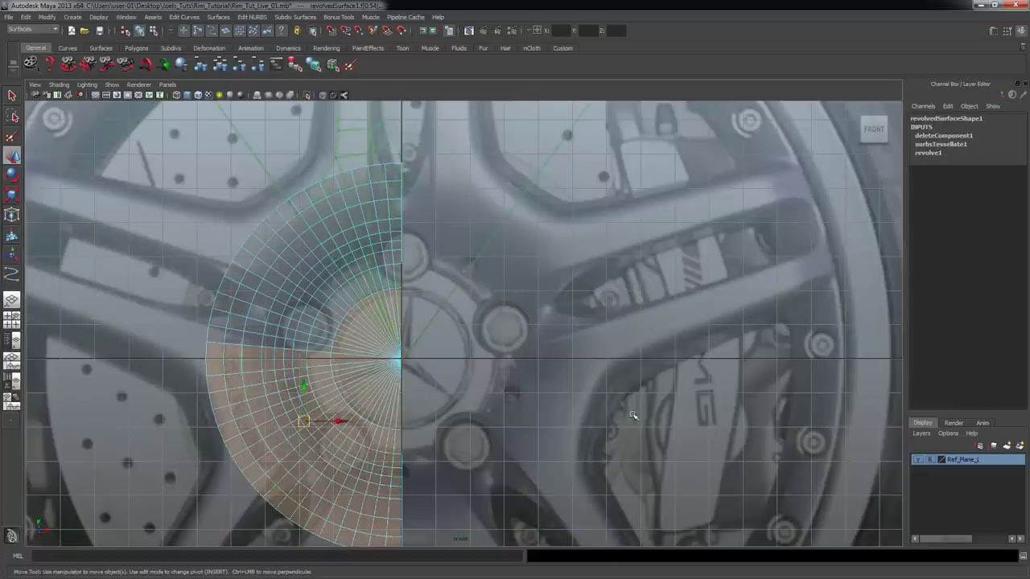
ctrl+drag(358, 265, 411, 325)
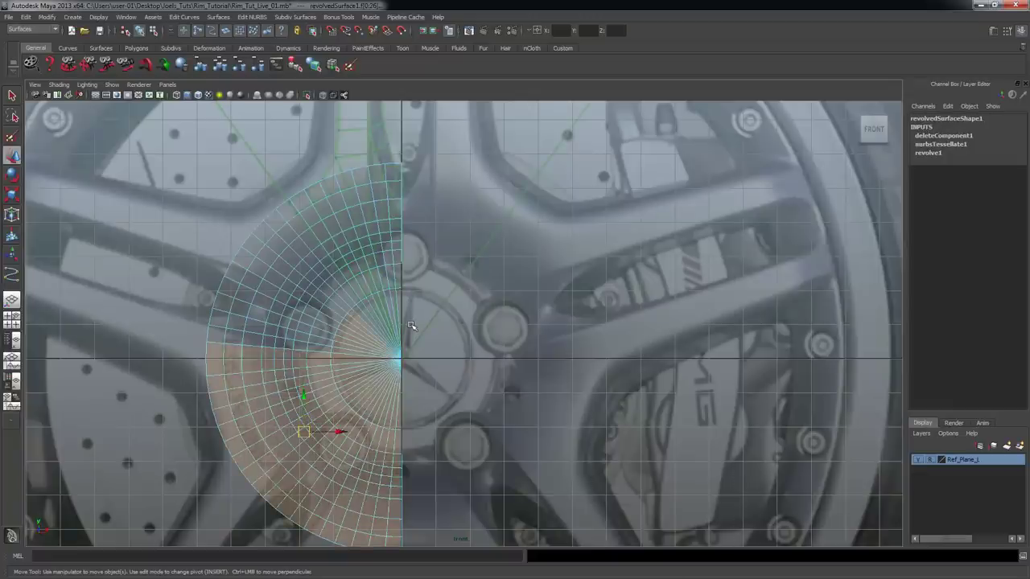
key(Delete)
- Delete the excess faces around the hub's left bolt, outside the wedge covered by the spoke mesh
scroll(246, 286, up, 3)
alt+middle_drag(248, 288, 272, 306)
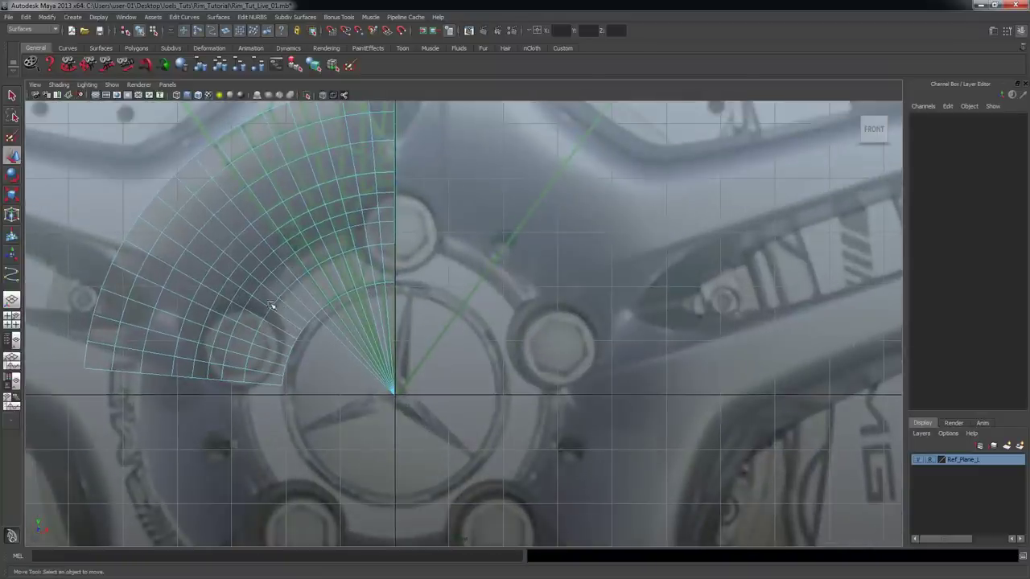
drag(91, 238, 271, 432)
key(Delete)
drag(271, 258, 290, 314)
key(Delete)
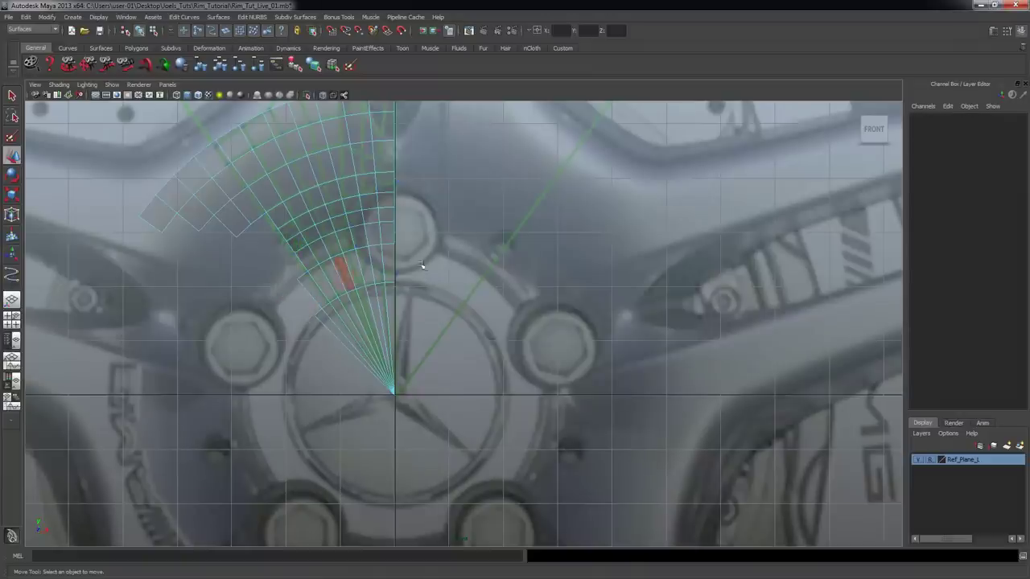
- Delete the remaining faces of the revolved surface that lie outside the spoke wedge, beside the hub and at the outer ring
click(326, 327)
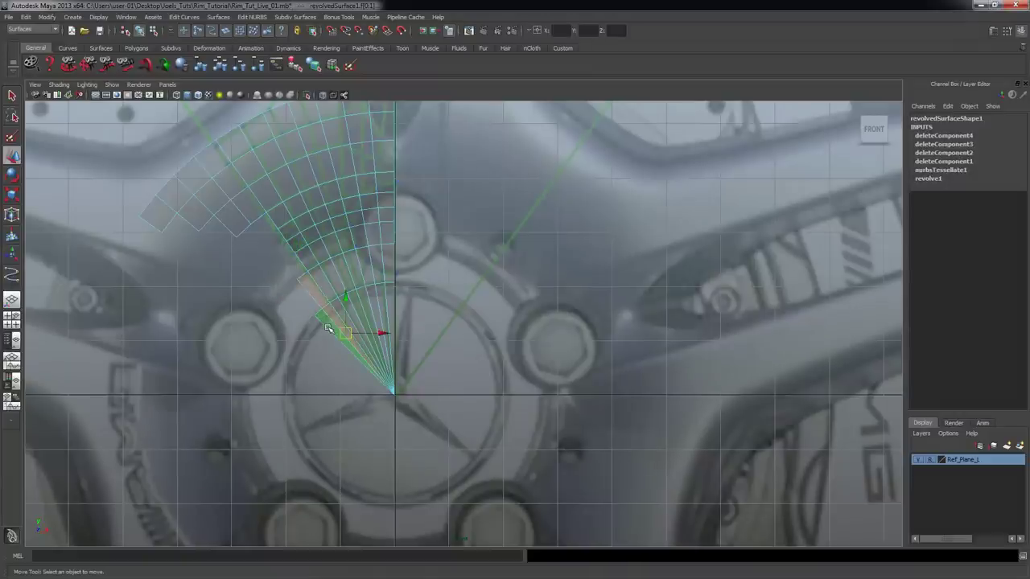
key(Delete)
alt+middle_drag(326, 227, 361, 322)
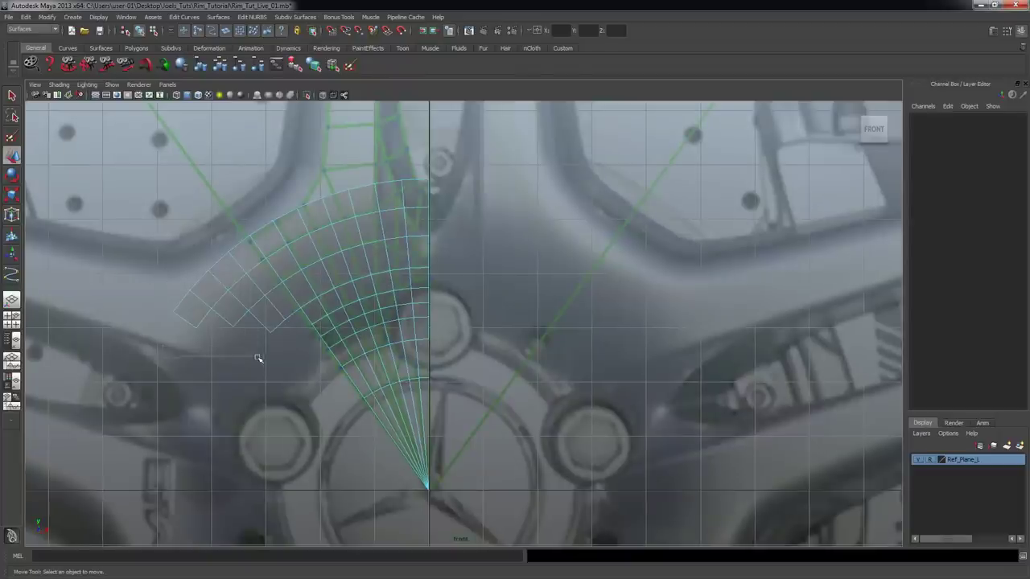
drag(258, 358, 268, 377)
key(Delete)
- Compare the trimmed wedge with the spokes and hub in the wheel photo in the front view
key(space)
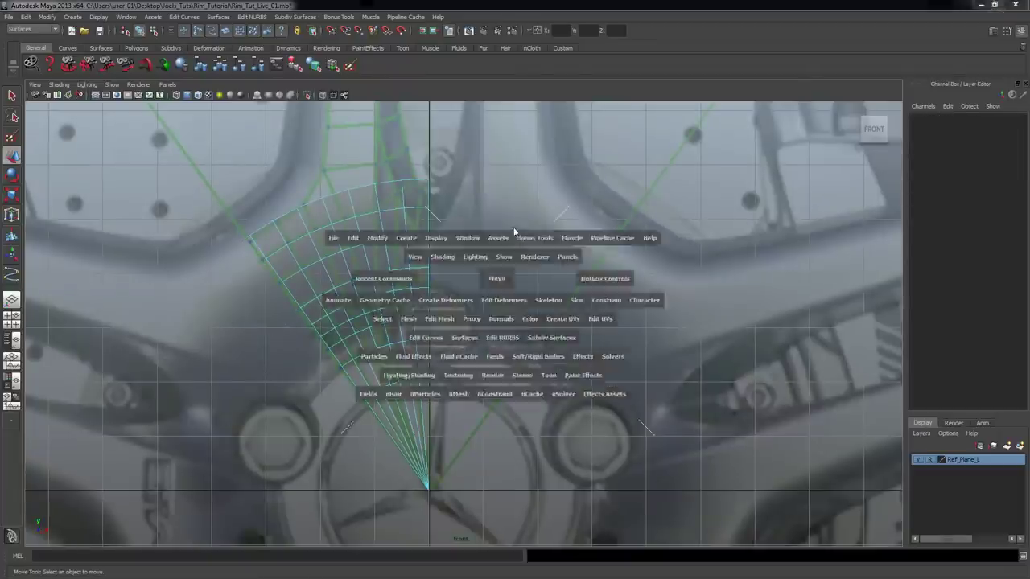
key(space)
scroll(491, 184, down, 8)
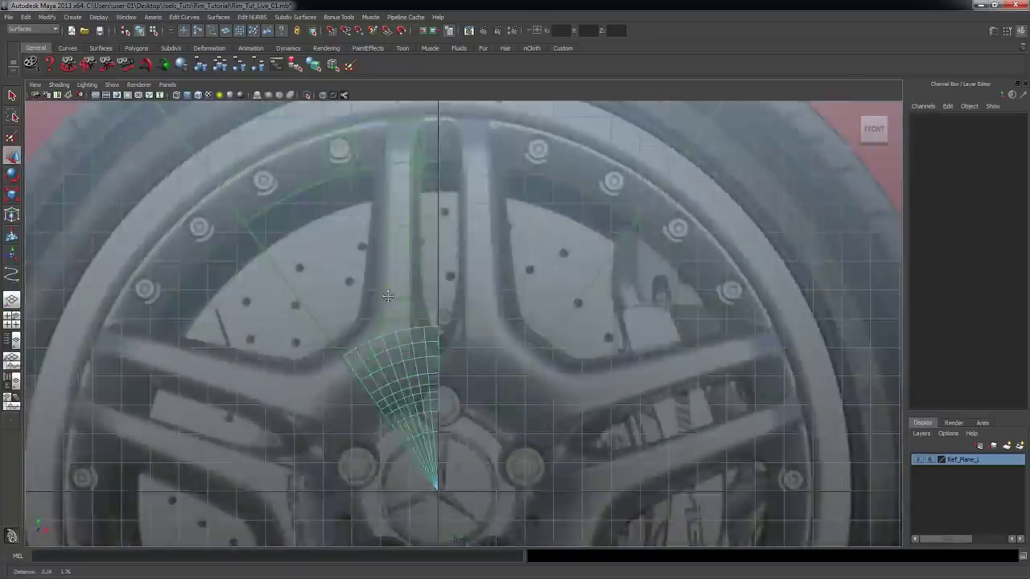
scroll(519, 353, down, 3)
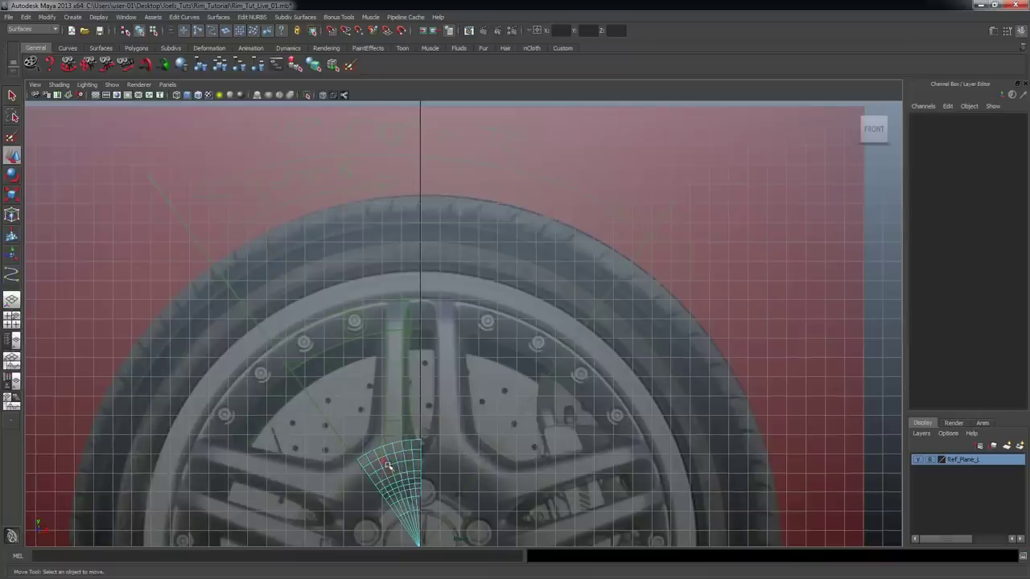
alt+middle_drag(381, 465, 367, 370)
alt+right_drag(361, 382, 414, 383)
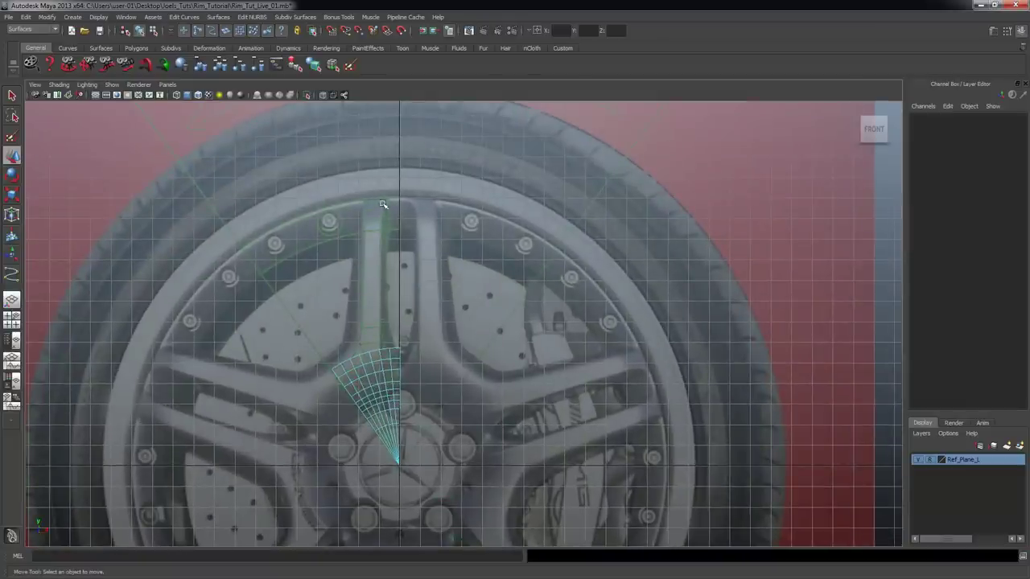
alt+right_drag(406, 336, 483, 347)
alt+middle_drag(482, 347, 502, 288)
alt+middle_drag(347, 297, 354, 326)
alt+right_drag(415, 301, 304, 296)
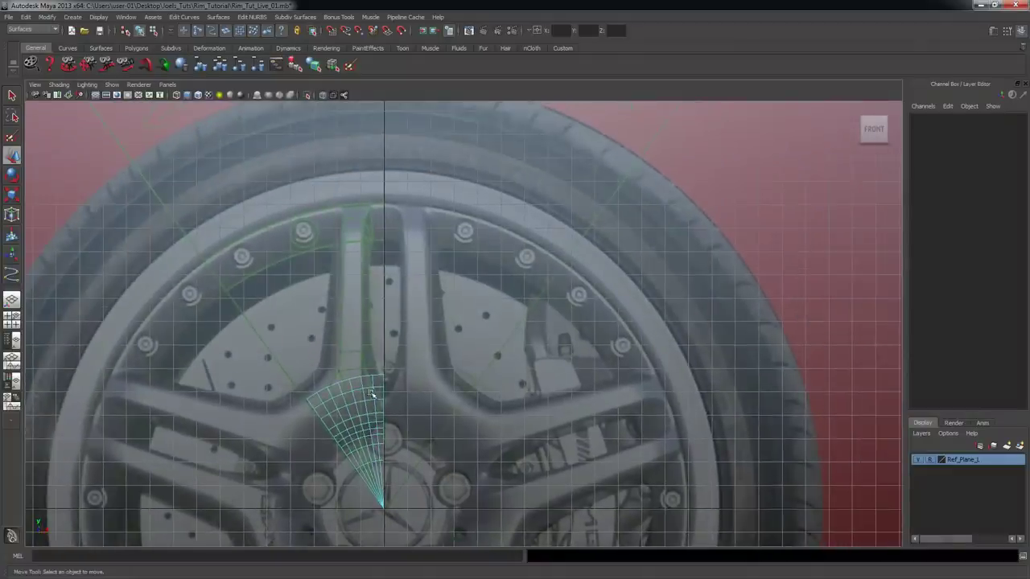
alt+middle_drag(494, 341, 542, 329)
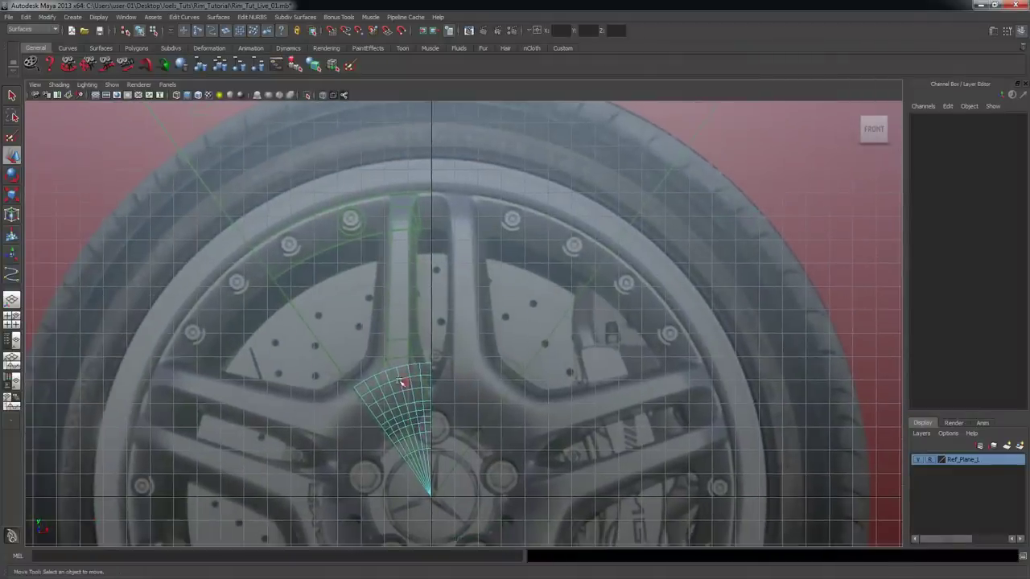
scroll(358, 390, up, 4)
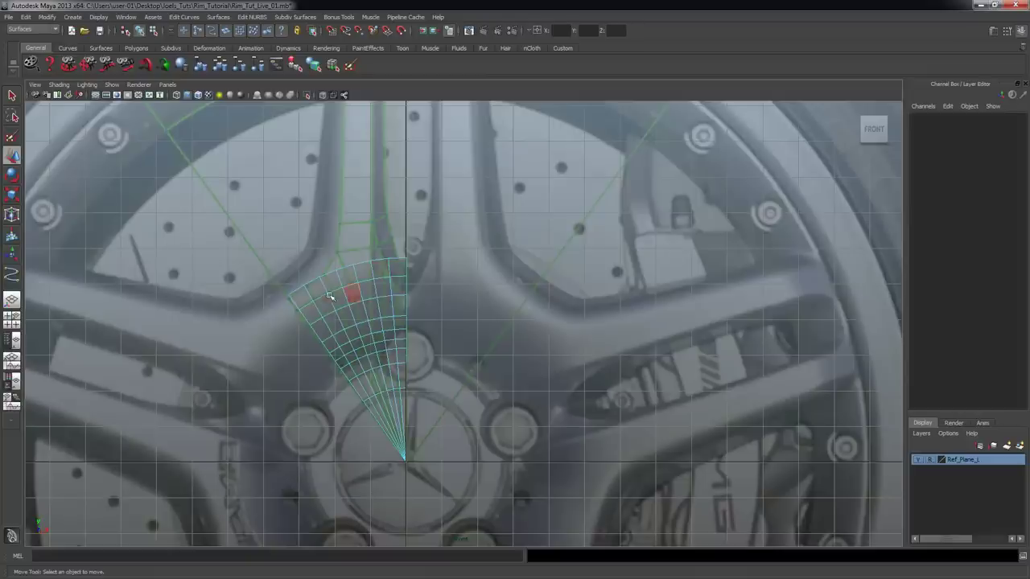
alt+middle_drag(341, 272, 350, 330)
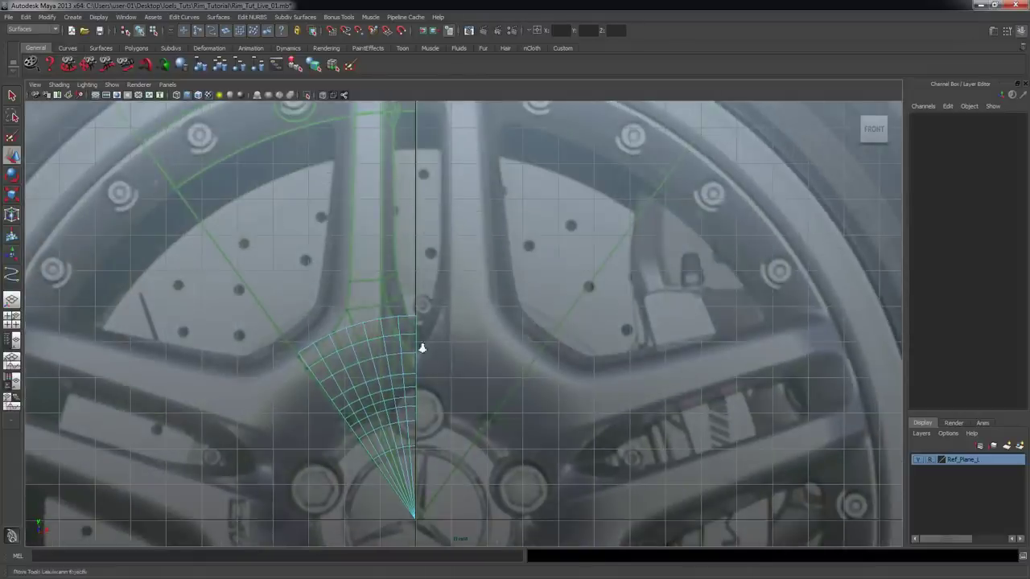
scroll(421, 348, down, 3)
- Return the revolved surface to object mode in the perspective view and check its shape against the wheel photo
key(space)
key(space)
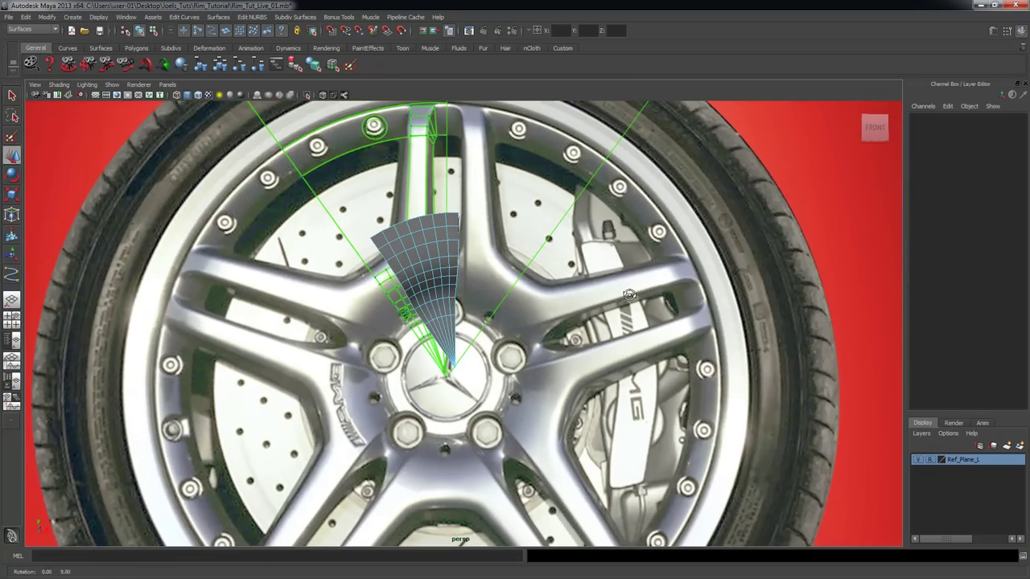
key(F8)
key(F8)
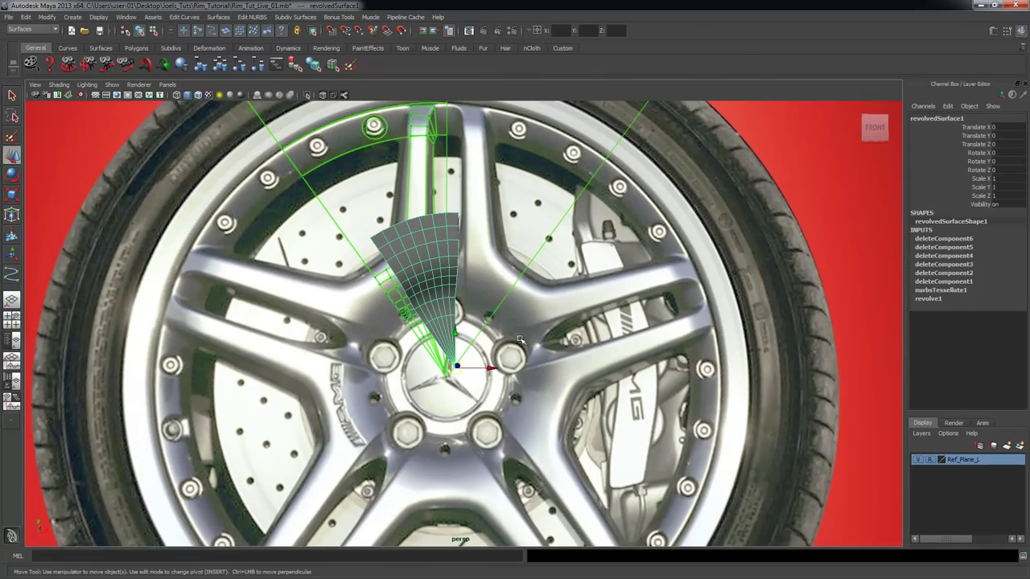
scroll(486, 347, up, 2)
alt+drag(486, 346, 516, 444)
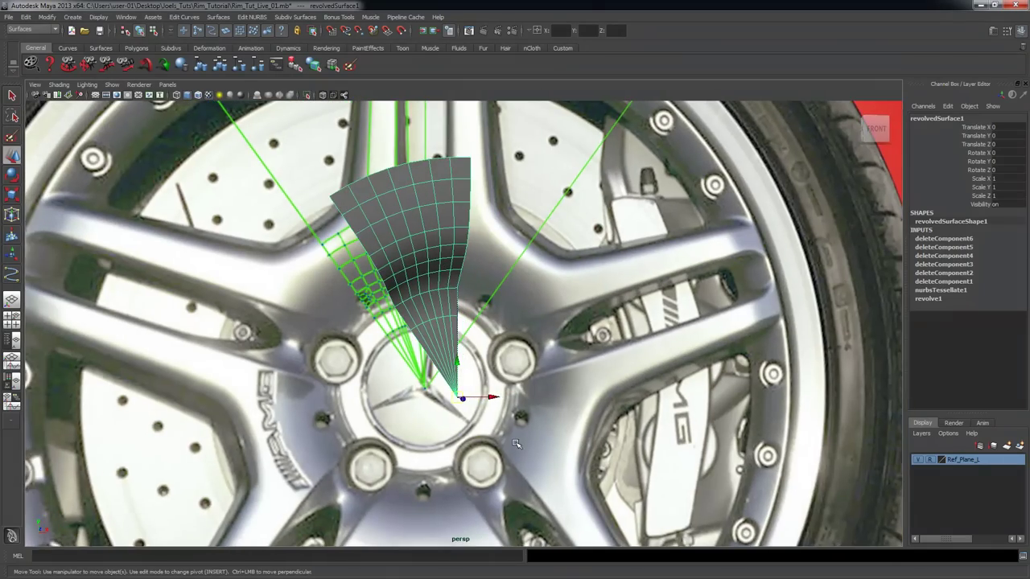
alt+drag(482, 410, 467, 397)
scroll(435, 346, down, 2)
alt+drag(427, 336, 400, 300)
alt+drag(496, 335, 464, 325)
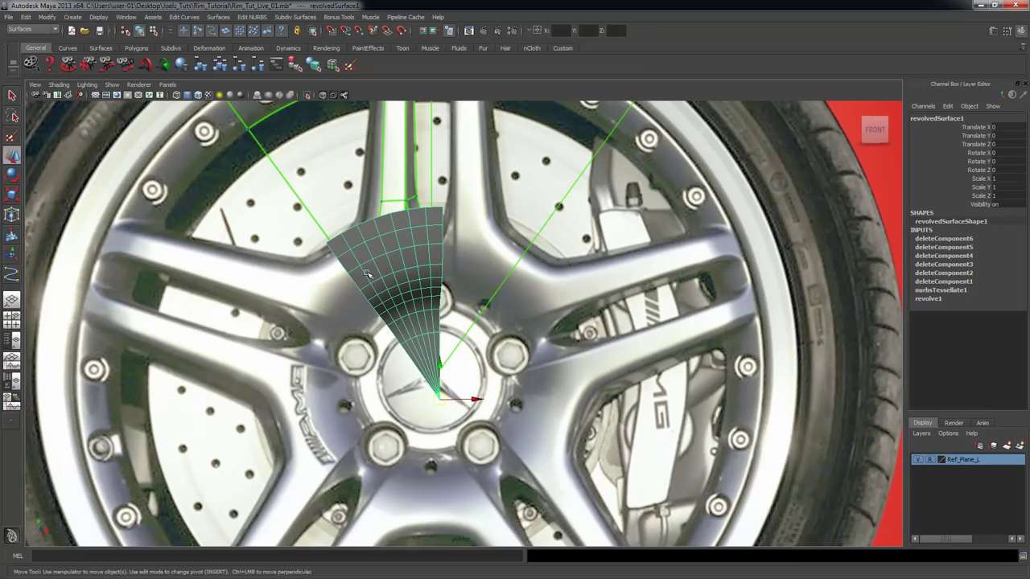
alt+drag(367, 274, 399, 241)
alt+drag(424, 205, 385, 241)
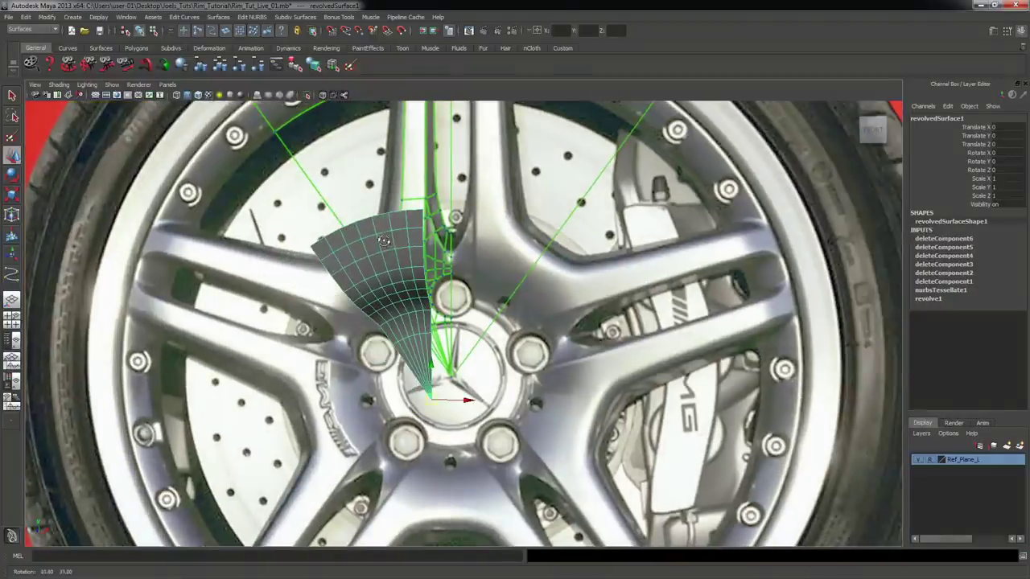
- Mirror the wedge with Duplicate Special, using reset options and a scale X of -1
click(27, 17)
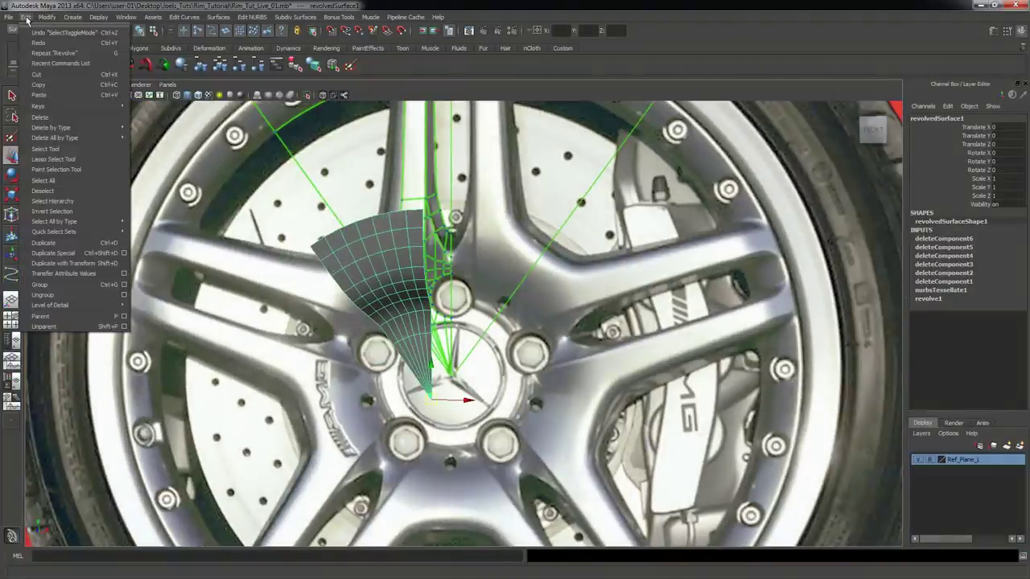
click(124, 254)
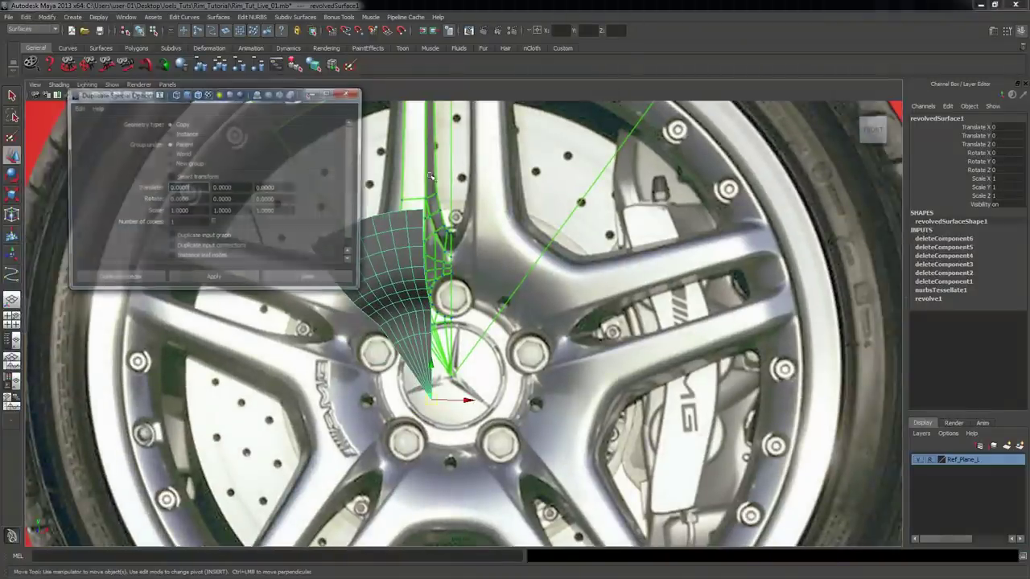
click(76, 108)
click(91, 132)
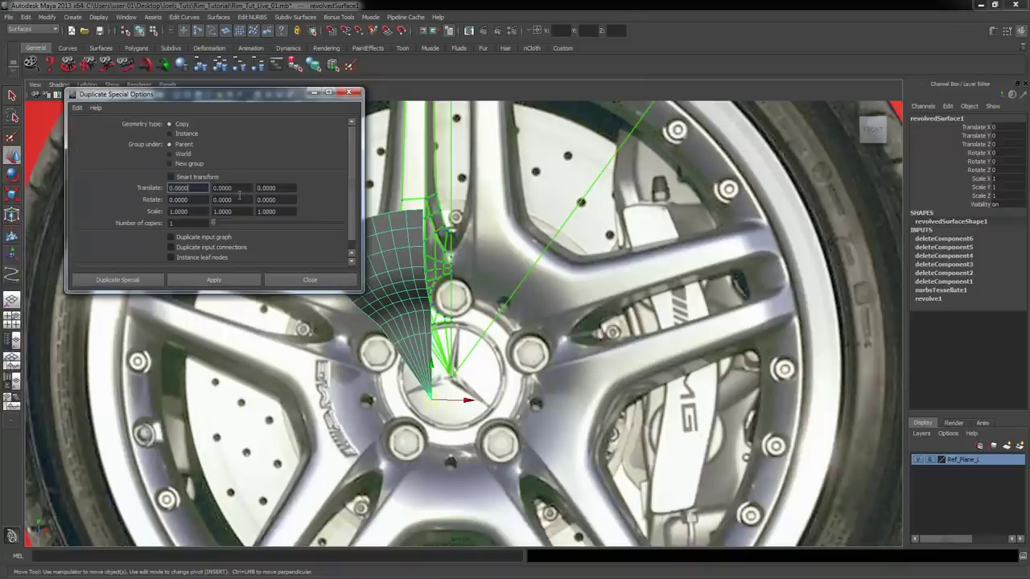
click(200, 212)
double_click(190, 211)
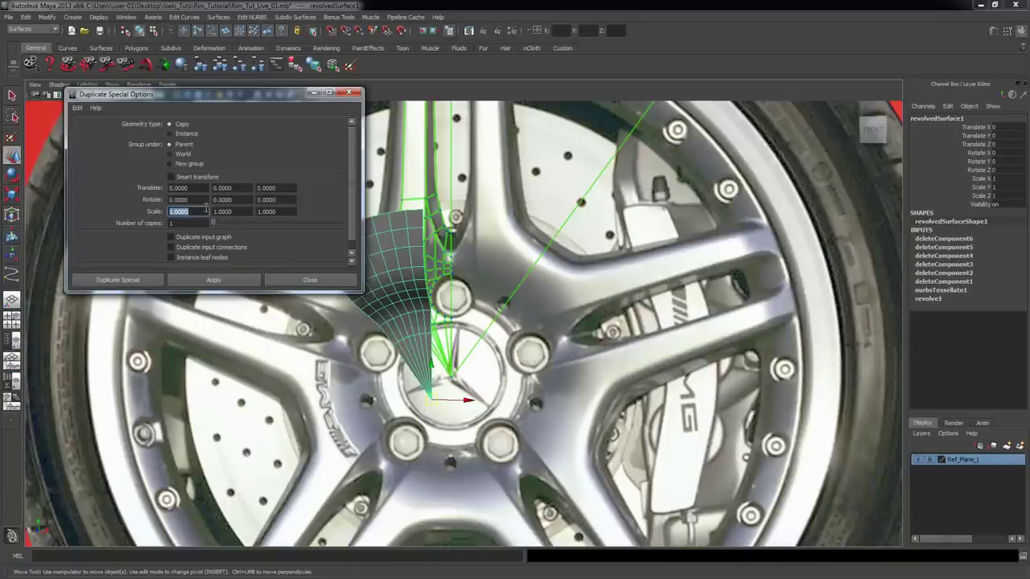
text(-1)
click(224, 278)
click(296, 278)
- Select both the original and the mirrored half wedge and combine them into a single polygon mesh
alt+drag(406, 286, 485, 305)
key(q)
click(447, 259)
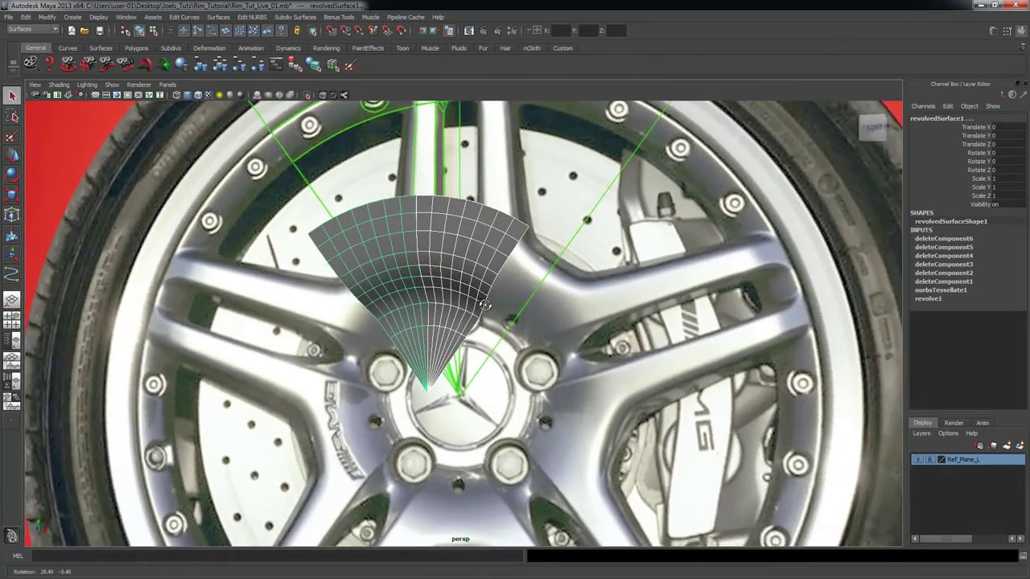
scroll(486, 305, up, 5)
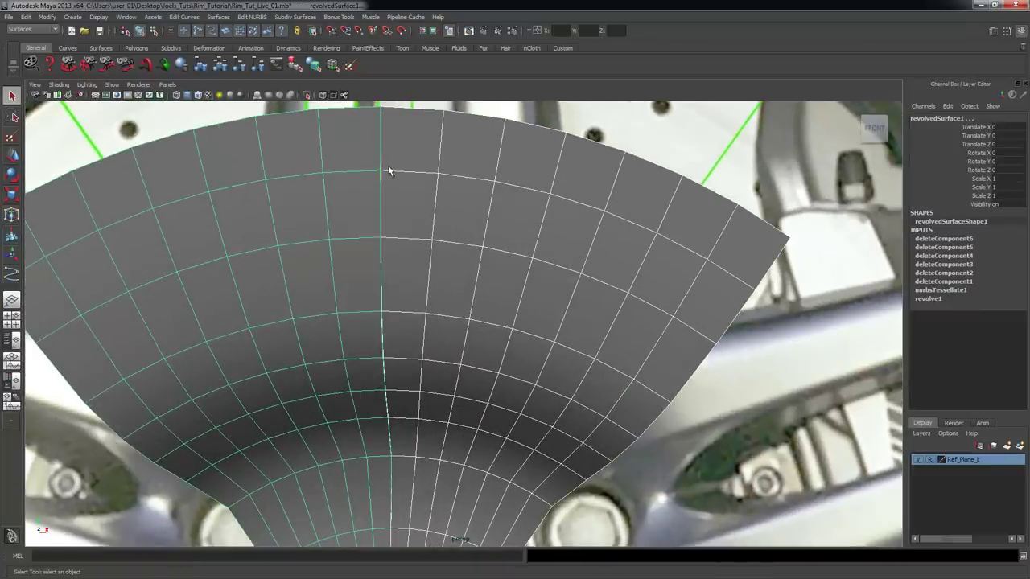
alt+right_drag(578, 346, 375, 333)
mouse_move(441, 293)
alt+mouse_down()
mouse_move(444, 278)
mouse_move(437, 285)
alt+mouse_up()
key(ctrl+shift+d)
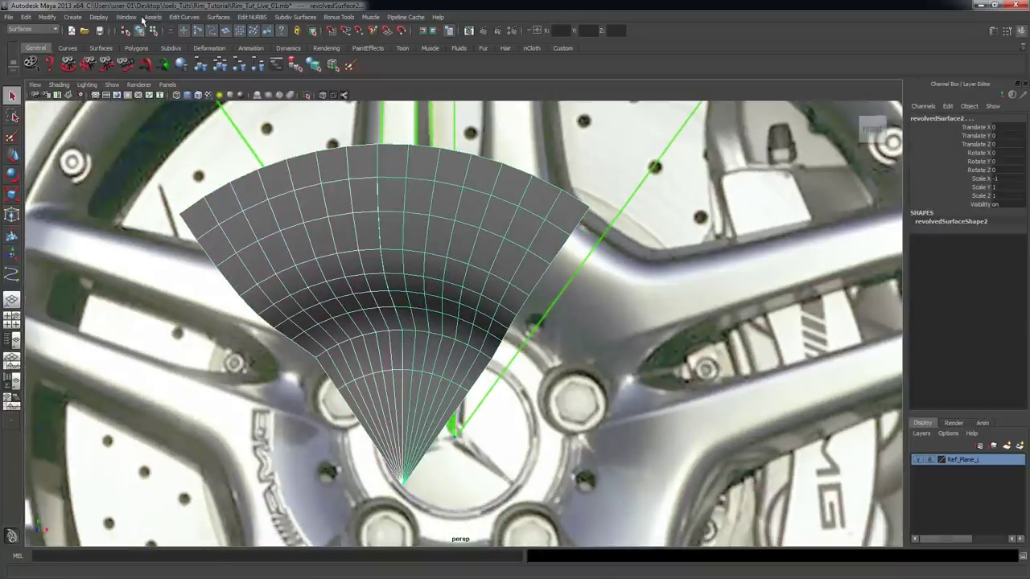
scroll(395, 202, down, 3)
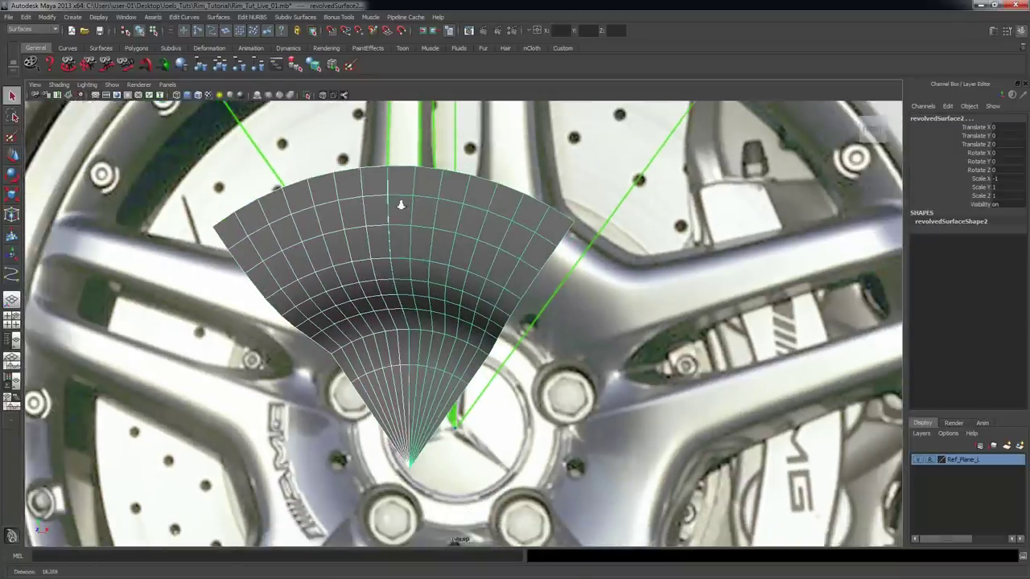
scroll(396, 202, up, 2)
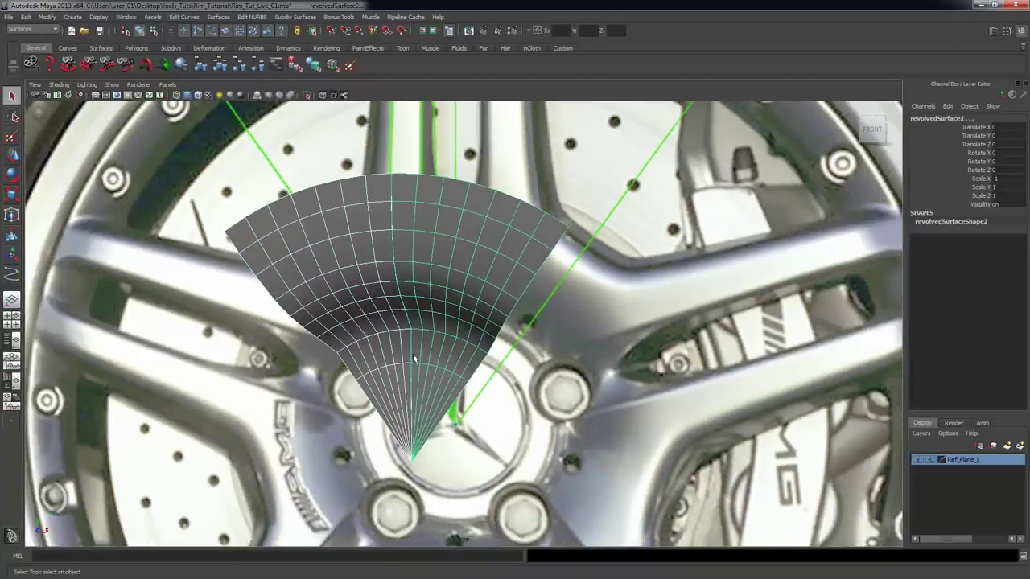
click(32, 29)
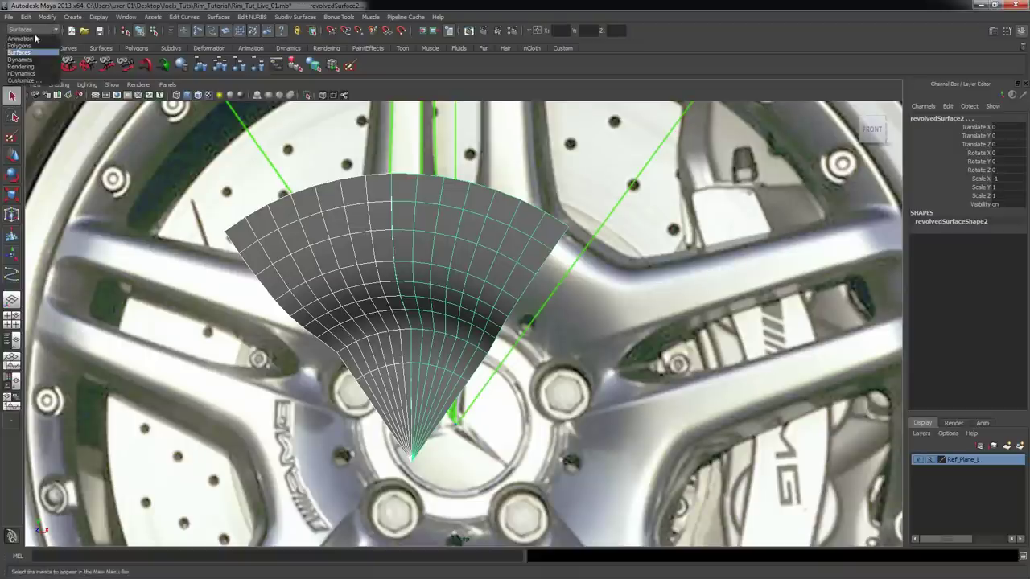
click(20, 45)
click(198, 18)
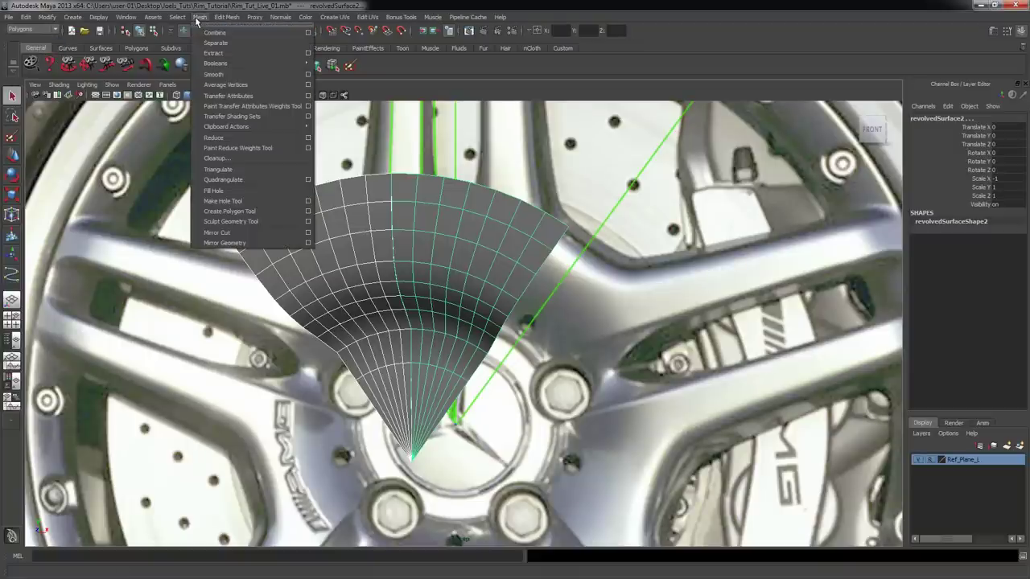
click(215, 32)
alt+drag(404, 292, 408, 252)
- Duplicate the combined wedge and set the copy's Rotate Z to -72
key(w)
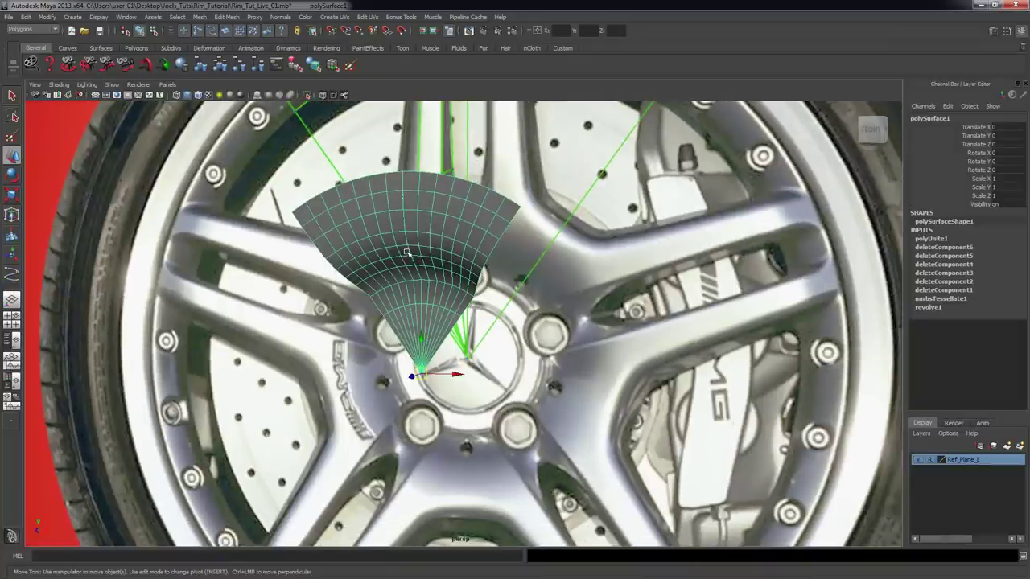
key(ctrl+d)
key(e)
alt+drag(491, 340, 478, 389)
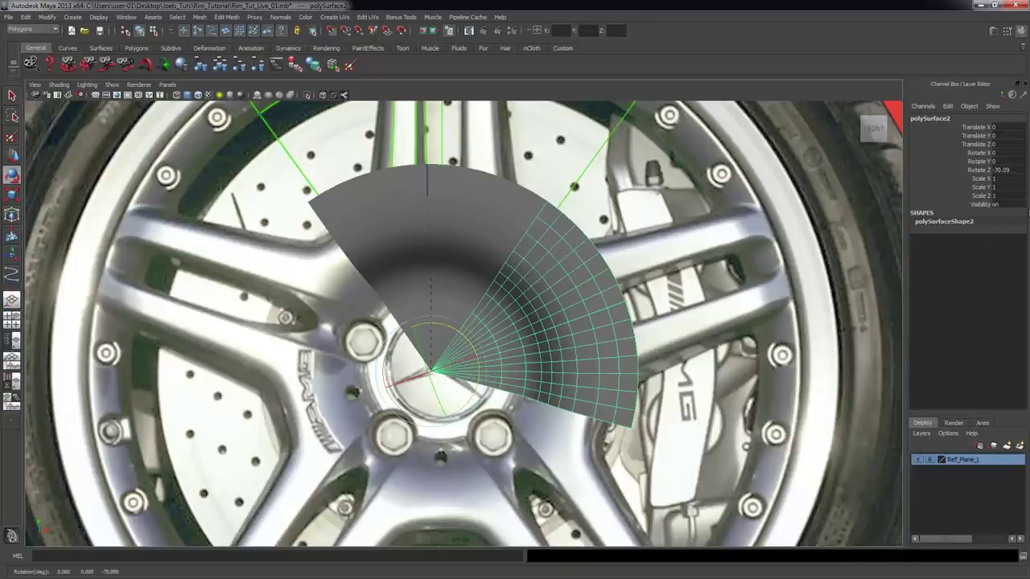
double_click(1017, 170)
key(BackSpace)
text(-72)
key(Return)
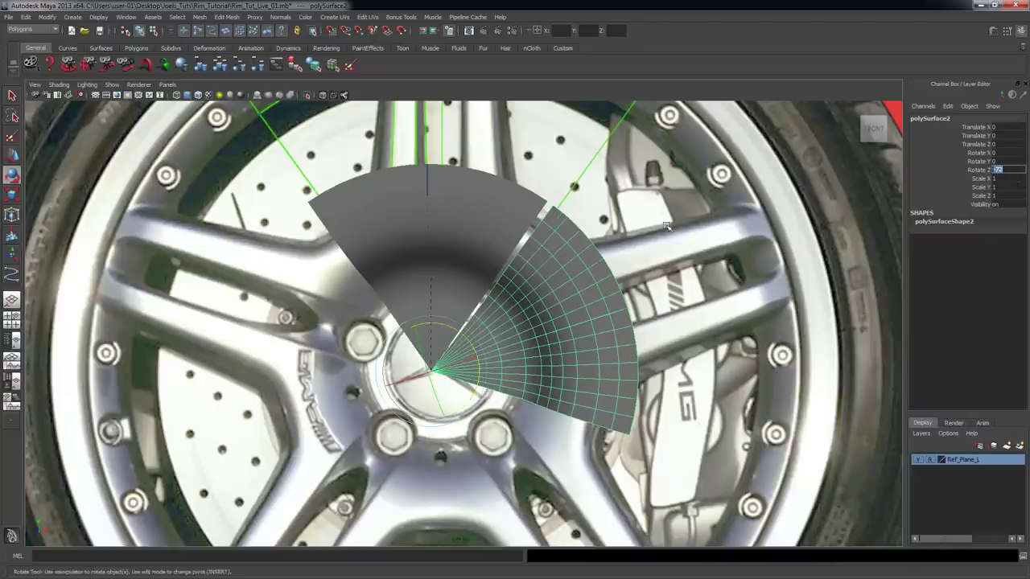
- Repeat the duplicate with the same rotation three more times to complete the ring of five wedges
scroll(613, 213, down, 2)
key(shift+d)
key(shift+d)
key(shift+d)
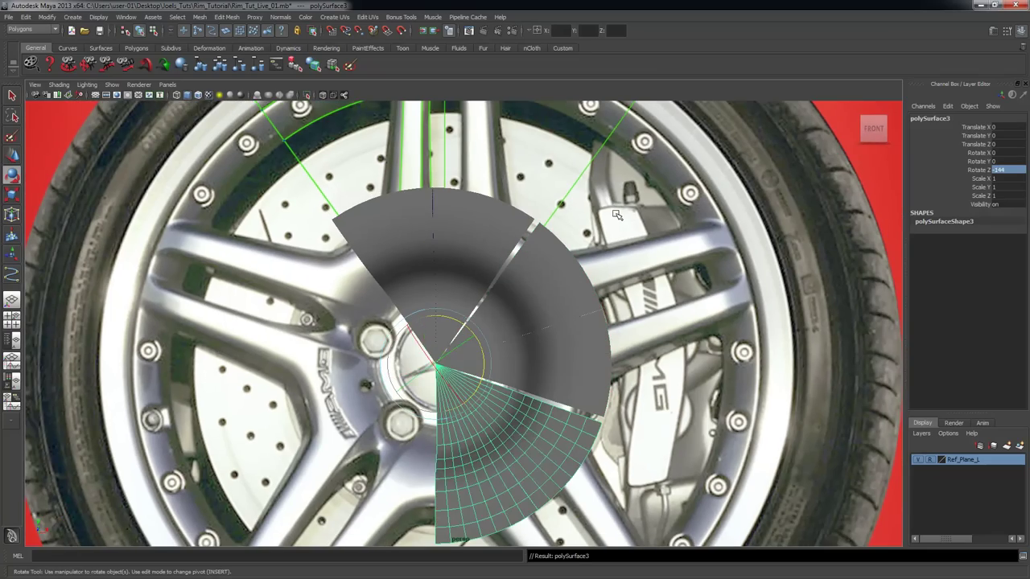
- Select all five wedges around the hub, starting with the original wedge
mouse_move(567, 246)
alt+mouse_down()
mouse_move(584, 252)
mouse_move(552, 247)
alt+mouse_up()
alt+right_drag(515, 241, 602, 259)
mouse_move(386, 249)
alt+mouse_down()
mouse_move(400, 253)
mouse_move(391, 247)
alt+mouse_up()
alt+drag(502, 223, 495, 225)
click(361, 234)
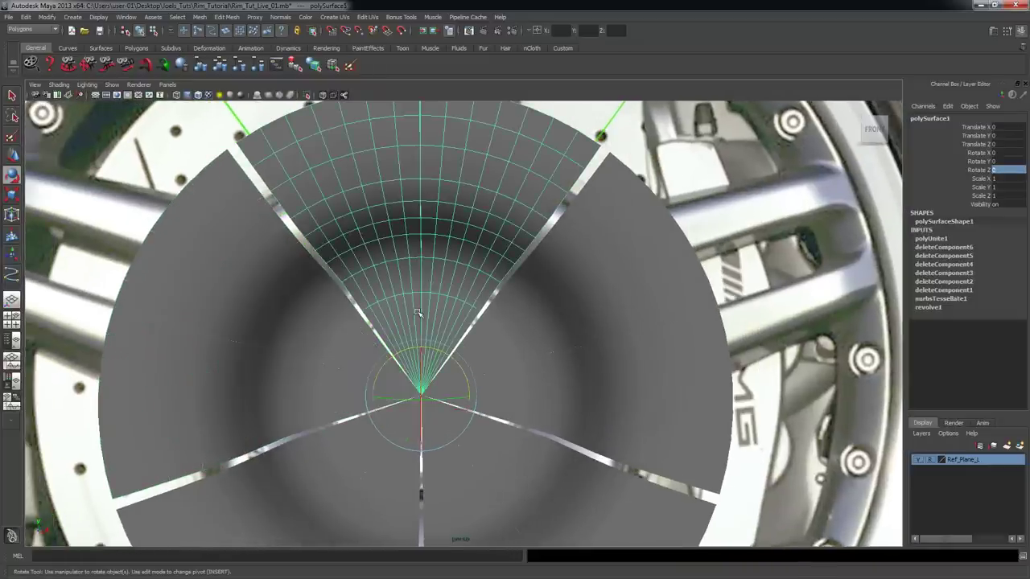
key(q)
shift+click(325, 278)
shift+click(537, 274)
shift+click(335, 466)
shift+click(506, 448)
- Examine the joints between the neighbouring wedges around the hub from several angles
alt+middle_drag(437, 266, 443, 300)
alt+right_drag(436, 400, 353, 385)
alt+middle_drag(354, 386, 359, 322)
alt+drag(400, 349, 389, 343)
alt+drag(363, 241, 374, 245)
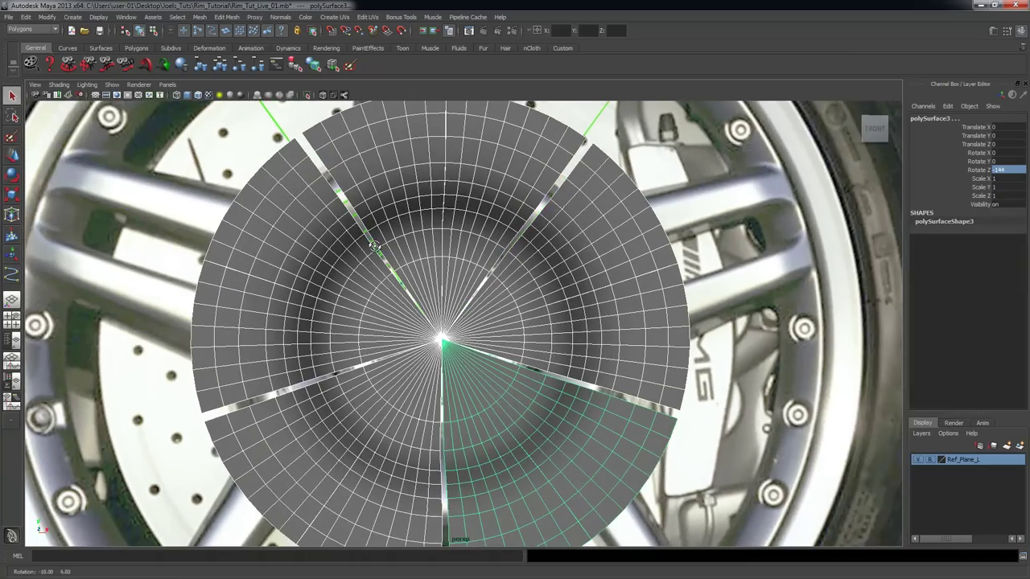
alt+drag(305, 189, 301, 209)
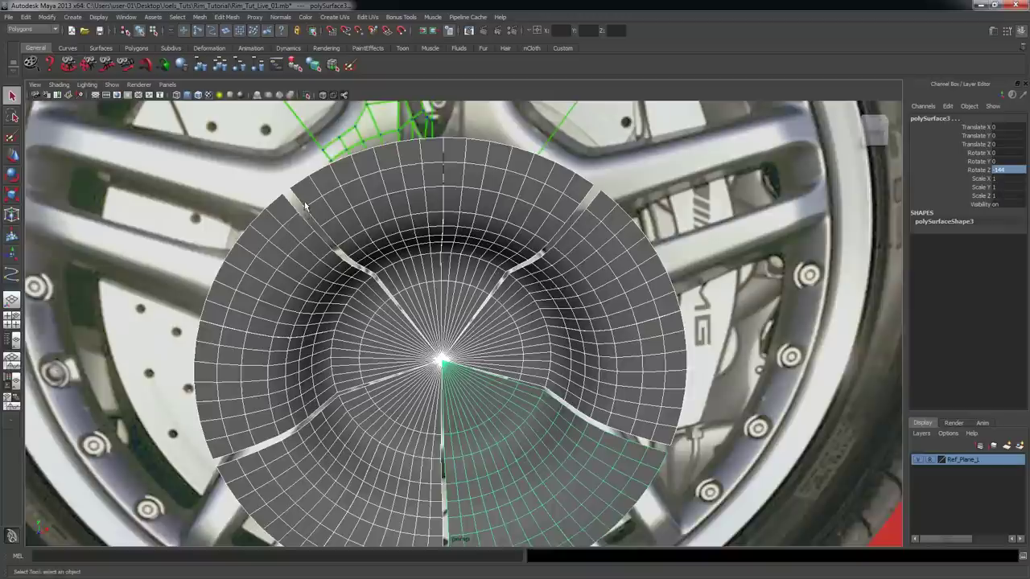
alt+right_drag(301, 209, 391, 207)
alt+middle_drag(391, 206, 392, 197)
alt+drag(393, 196, 391, 220)
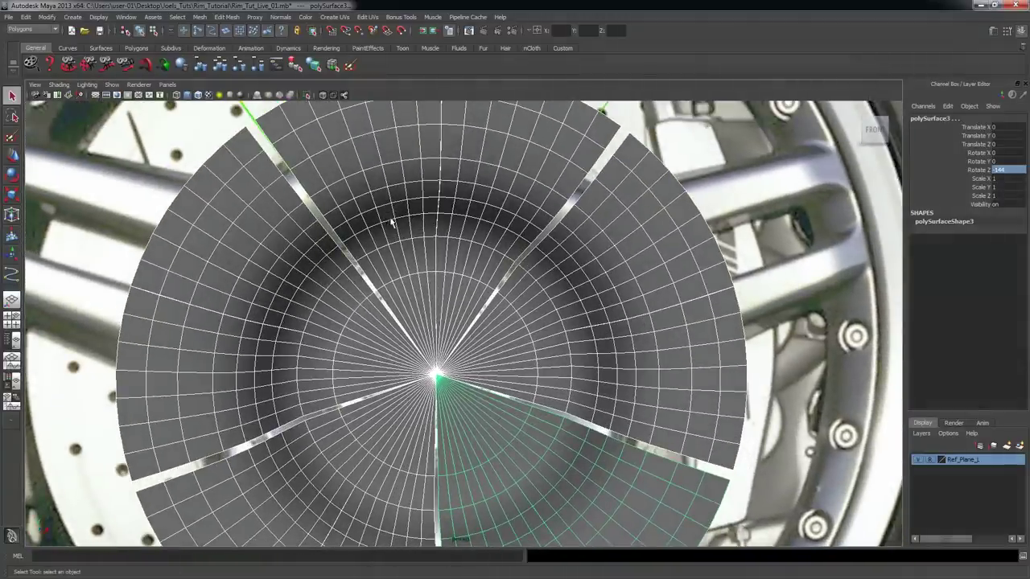
alt+right_drag(436, 338, 414, 333)
alt+drag(413, 333, 340, 285)
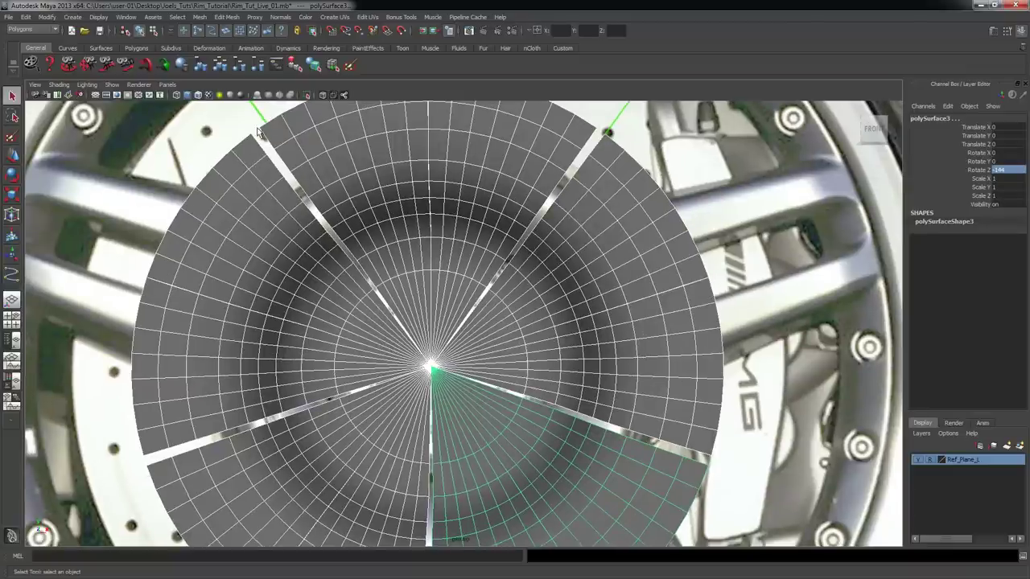
- Delete the two lower wedges of the ring, keeping the upper wedge and its two side neighbours
alt+drag(337, 200, 335, 203)
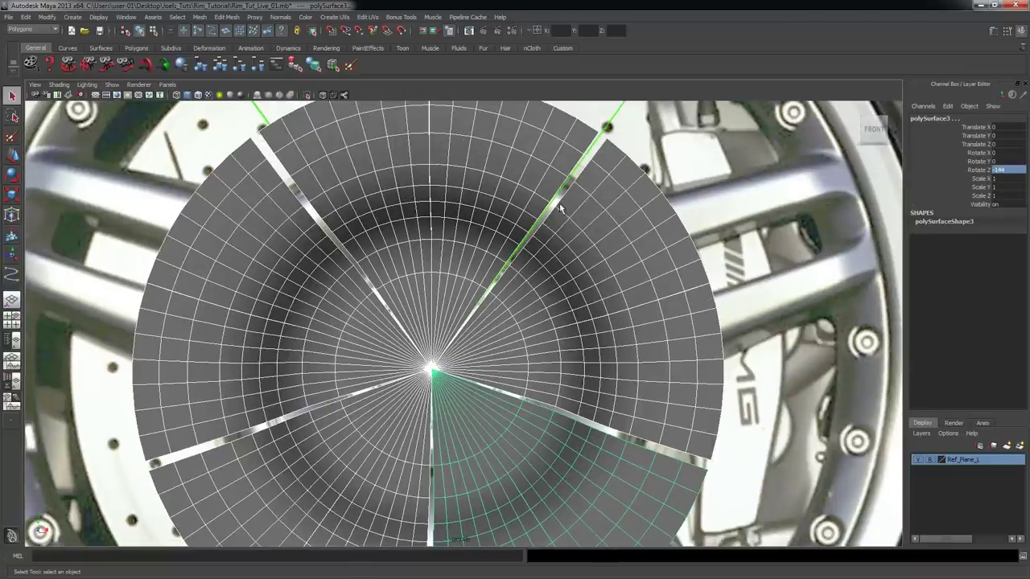
click(348, 345)
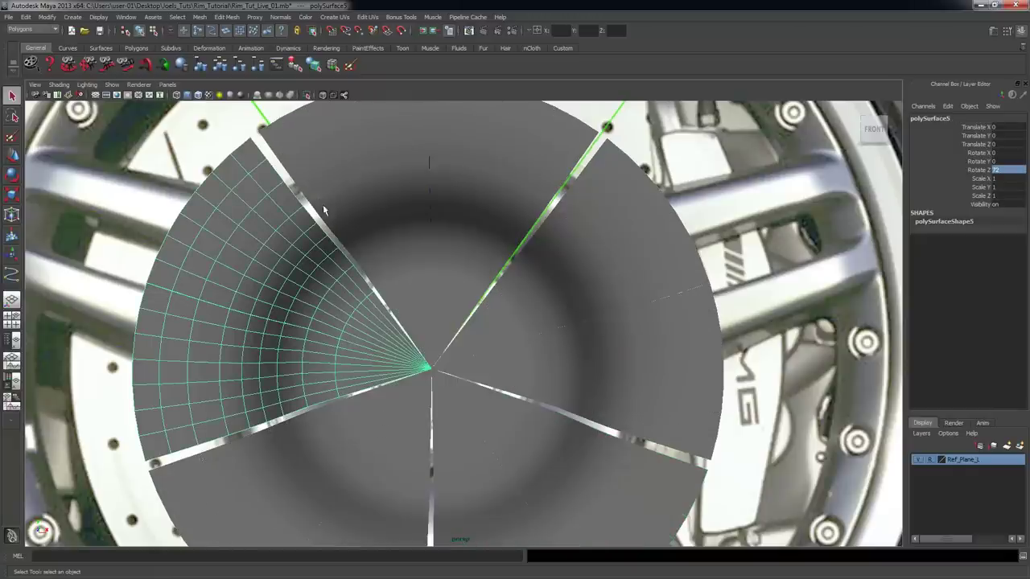
shift+click(416, 431)
shift+click(471, 421)
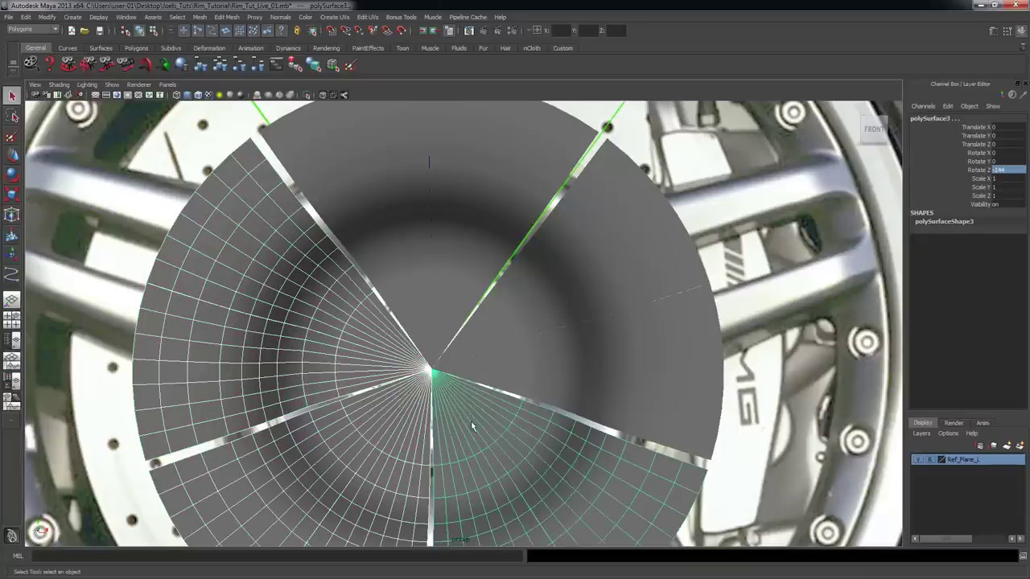
shift+click(513, 388)
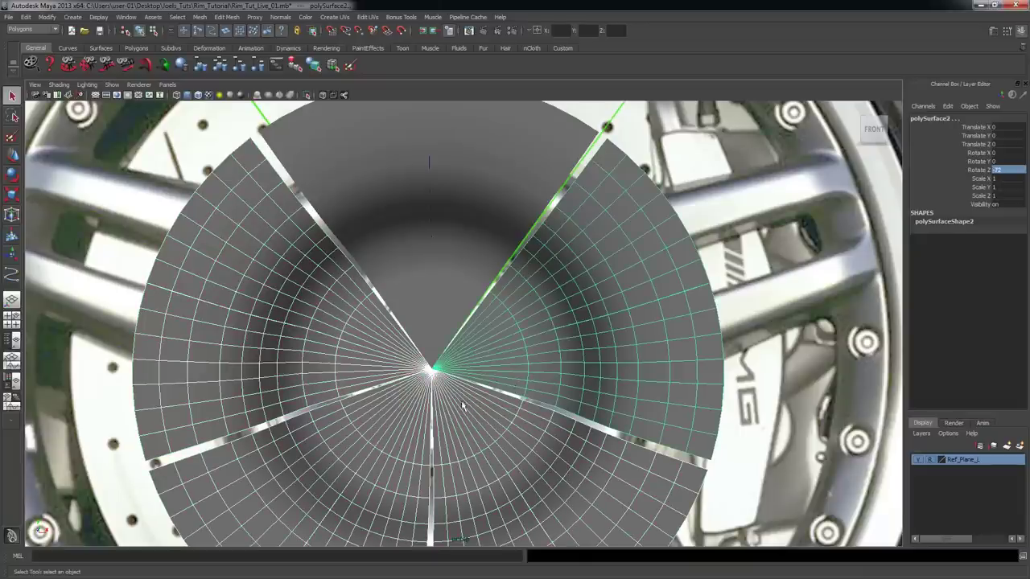
click(449, 433)
shift+click(505, 426)
key(Delete)
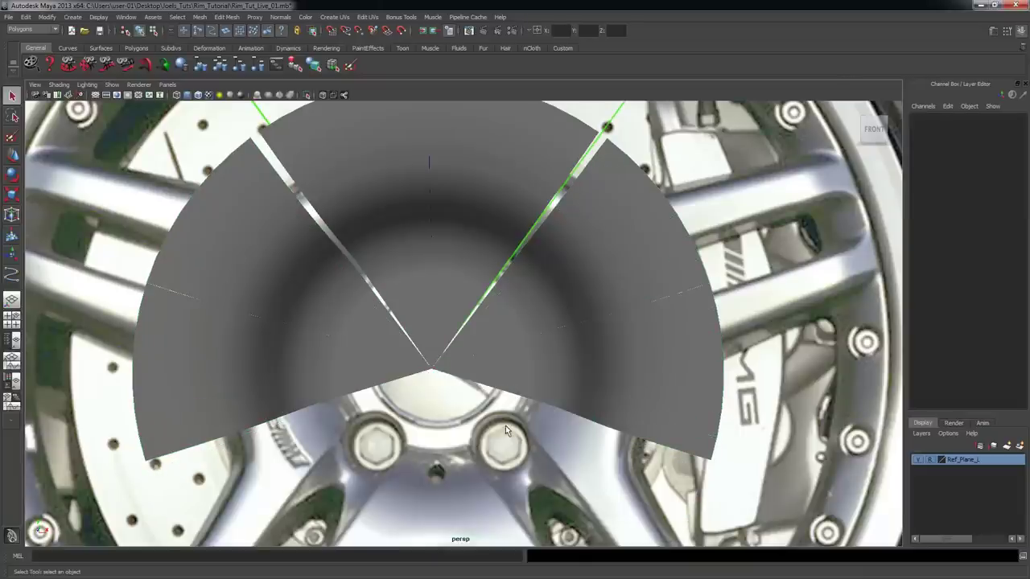
- Combine the three remaining wedges around the hub into one polygon mesh
alt+middle_drag(506, 425, 496, 460)
click(333, 335)
shift+click(388, 276)
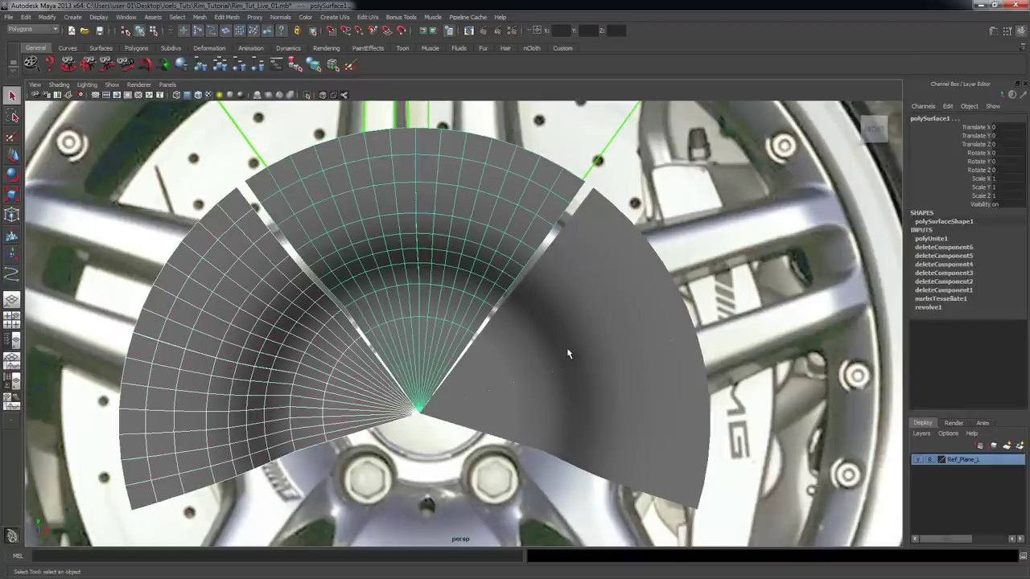
shift+click(567, 355)
click(199, 17)
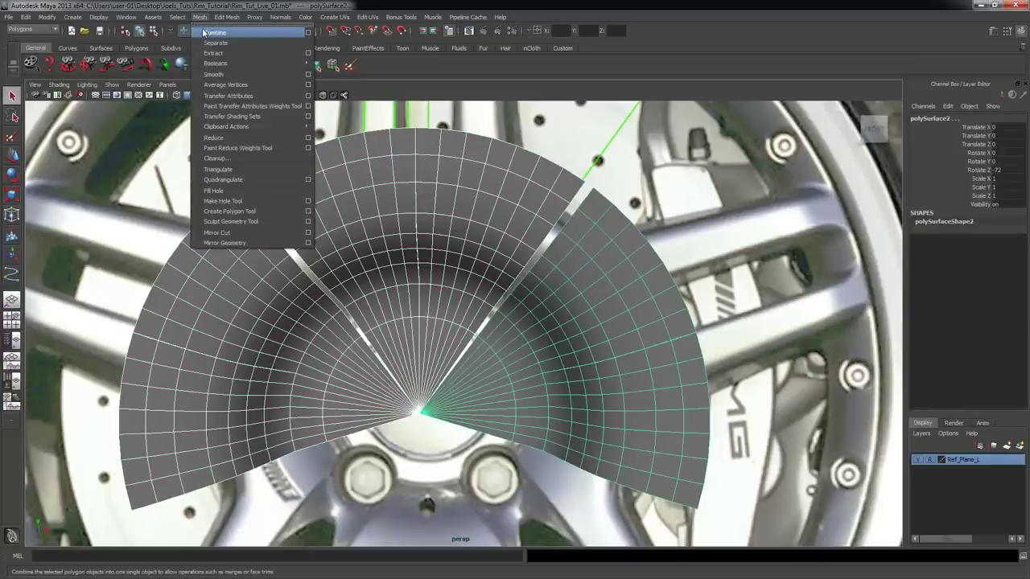
click(207, 33)
- Merge to center the facing vertex pairs in the outer part of the gap between the left and upper wedges
scroll(421, 274, up, 4)
right_drag(290, 189, 266, 190)
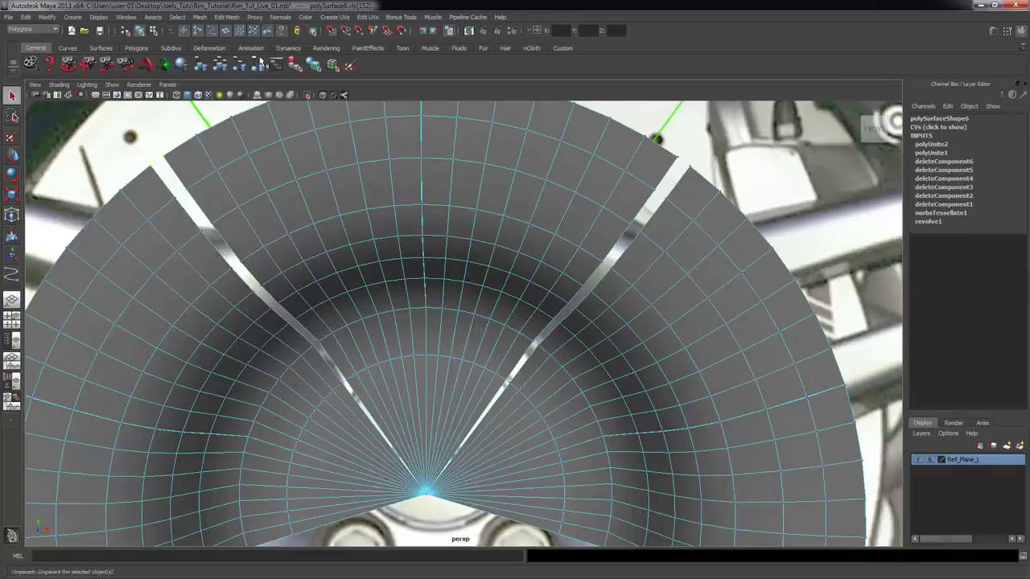
click(225, 17)
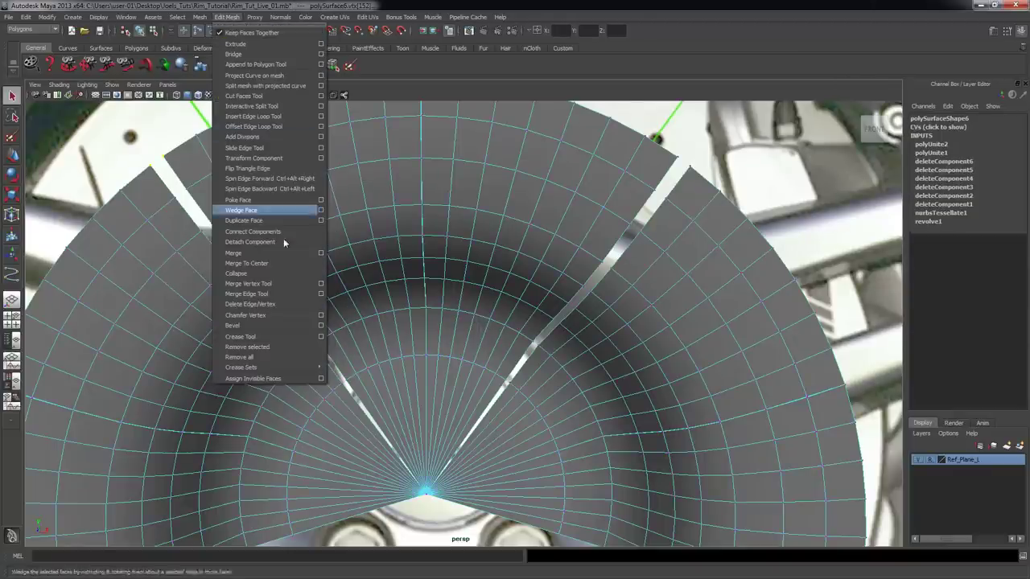
click(247, 263)
drag(168, 184, 190, 202)
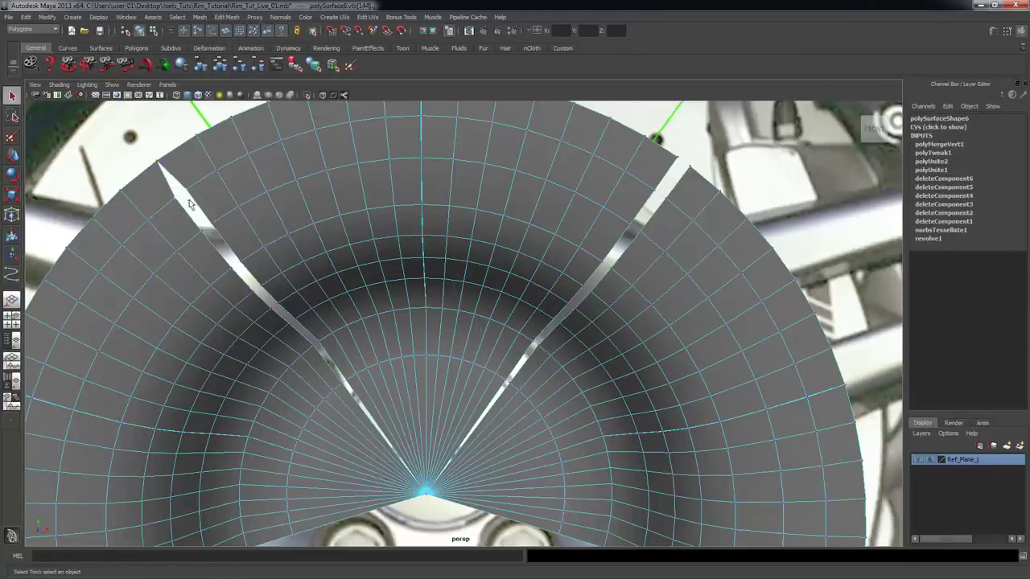
key(g)
drag(210, 235, 256, 291)
key(g)
key(g)
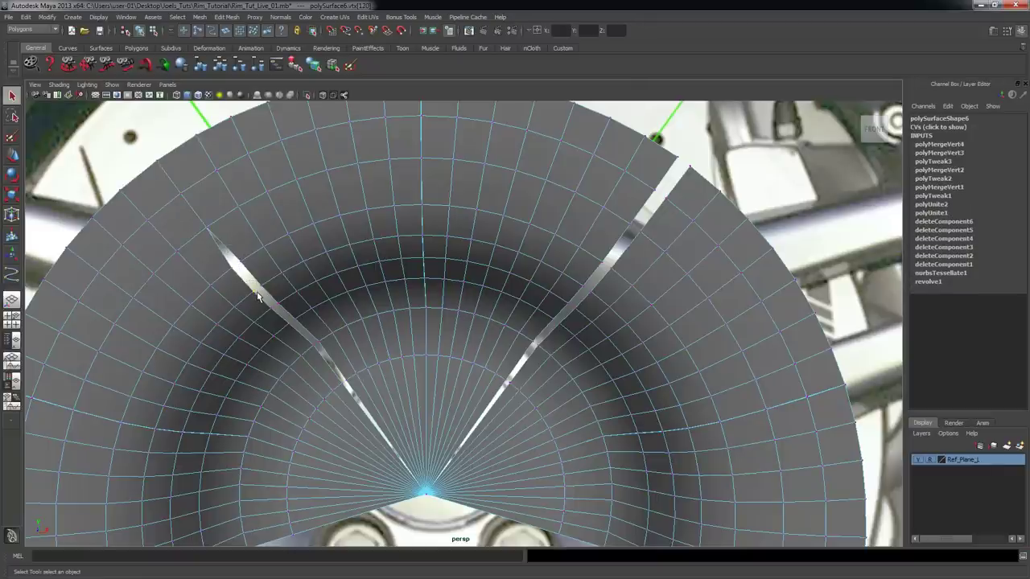
- Merge the remaining vertex pairs inward along the left gap until the seam closes near the hub
key(g)
drag(242, 273, 351, 391)
key(g)
key(g)
key(g)
key(g)
key(g)
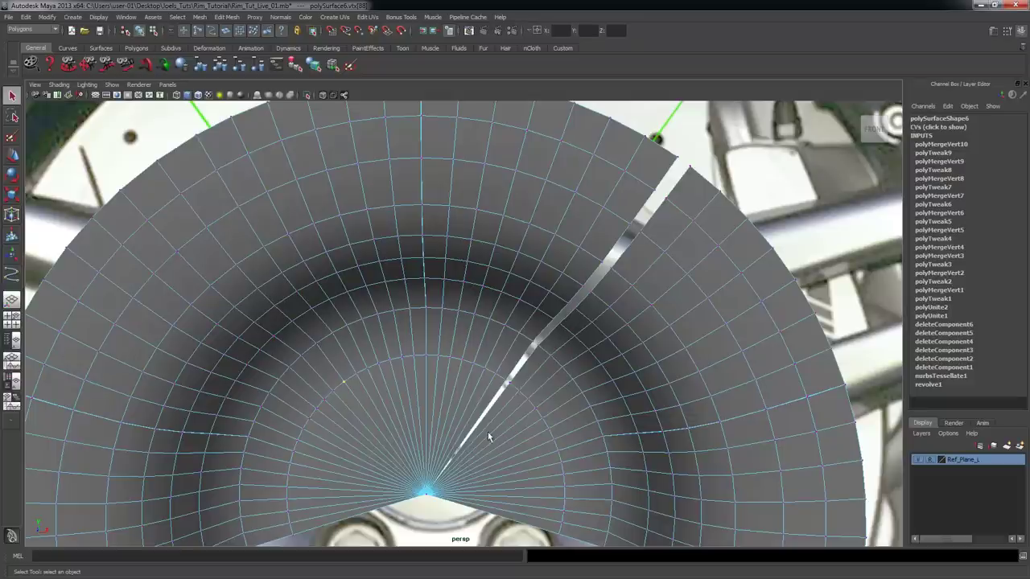
- Merge the vertices at the hub center and the inner vertex pairs of the gap beside the right wedge
key(g)
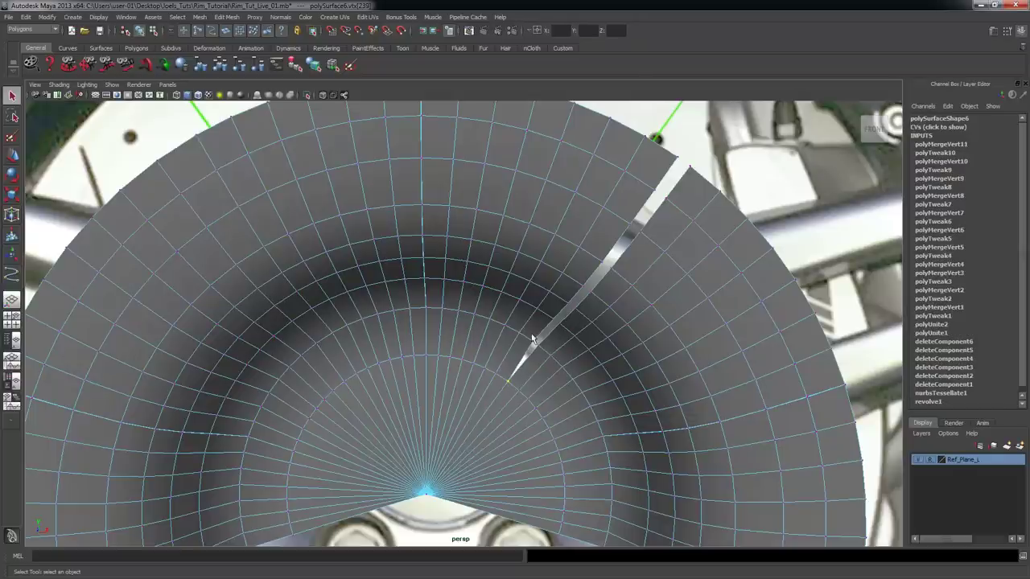
key(g)
drag(542, 347, 619, 274)
key(g)
key(g)
key(g)
key(g)
- Merge the last three outer vertex pairs to close the right gap up to the outer edge
drag(624, 216, 647, 232)
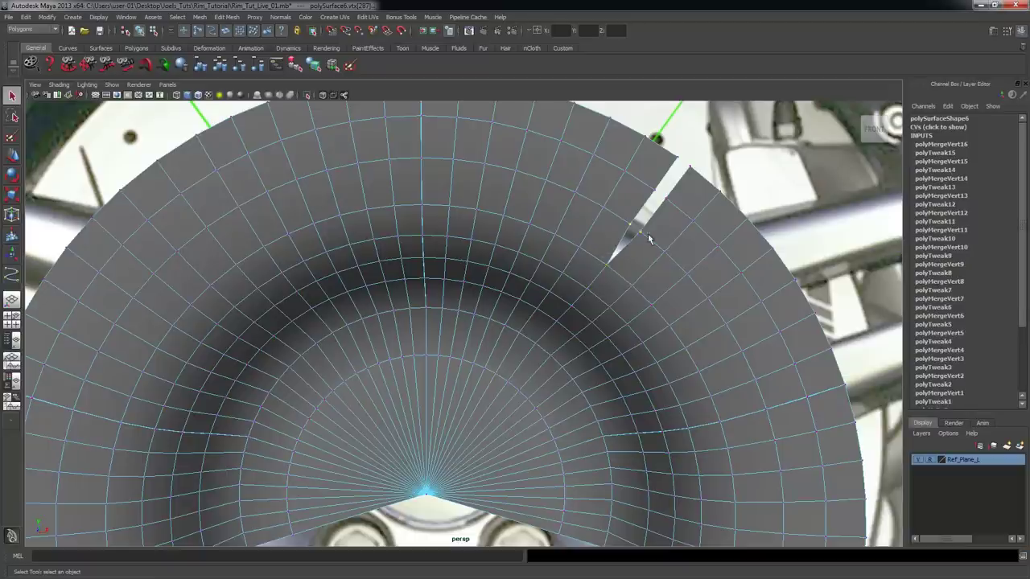
key(g)
drag(645, 181, 669, 202)
key(g)
drag(678, 146, 697, 174)
key(g)
- Delete the outer faces of the right wedge, including the leftover patch at its lower outer corner
alt+right_drag(717, 293, 611, 273)
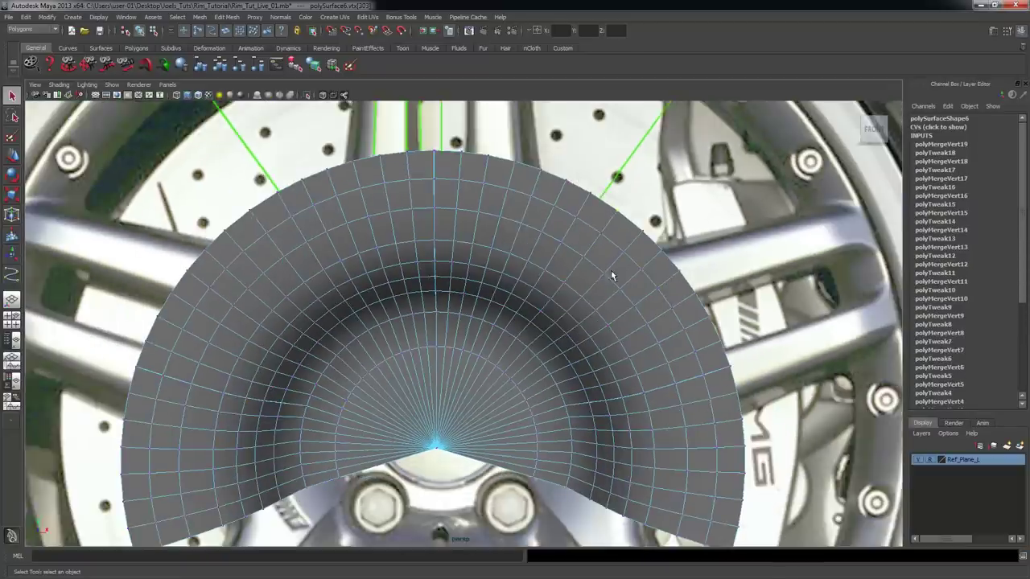
alt+middle_drag(611, 273, 600, 247)
alt+drag(601, 247, 615, 232)
right_click(615, 231)
click(616, 256)
scroll(646, 231, down, 1)
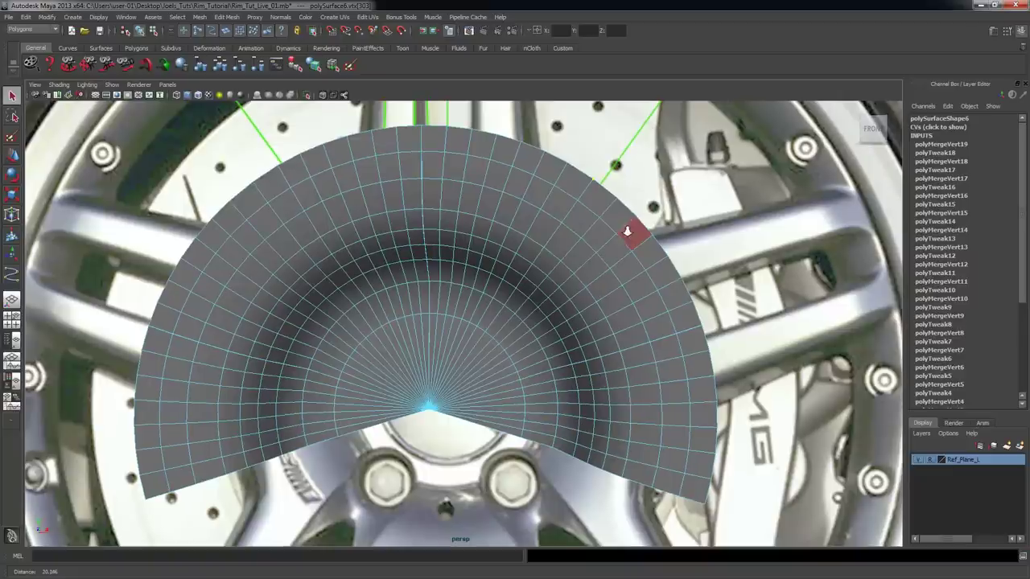
mouse_move(730, 394)
mouse_down()
mouse_move(598, 207)
mouse_move(568, 184)
mouse_up()
key(Delete)
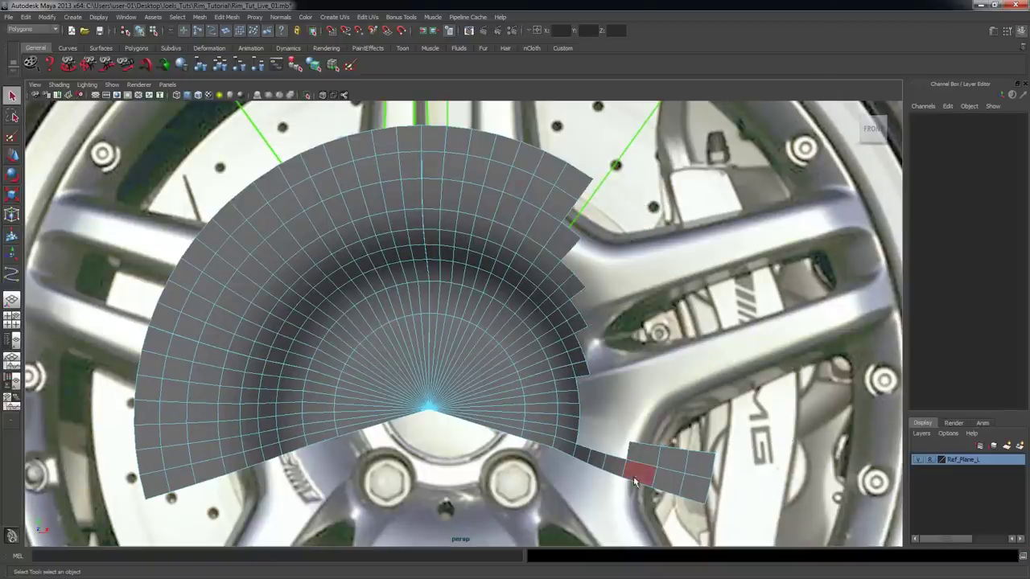
key(ctrl+z)
key(Delete)
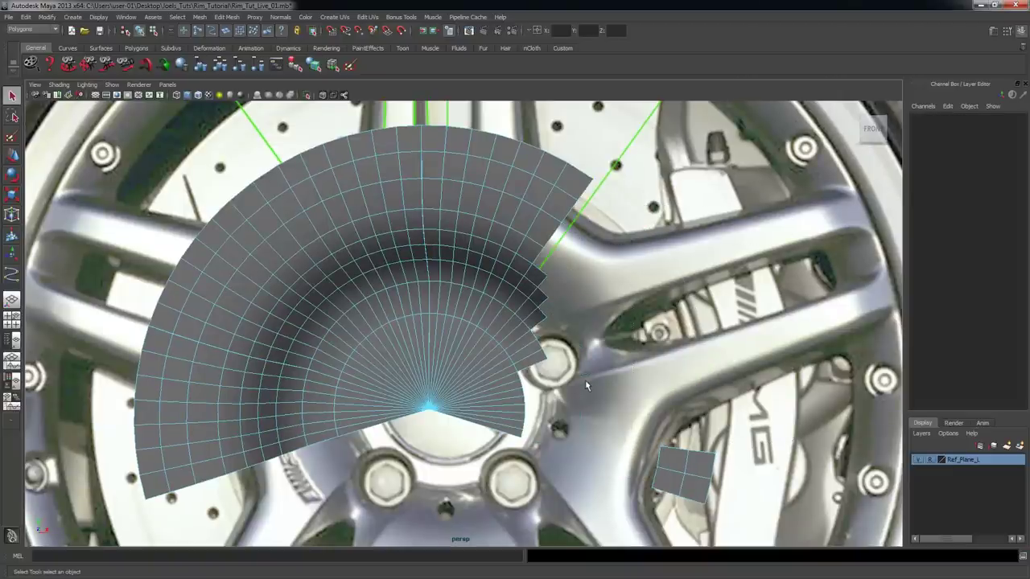
click(684, 463)
key(Delete)
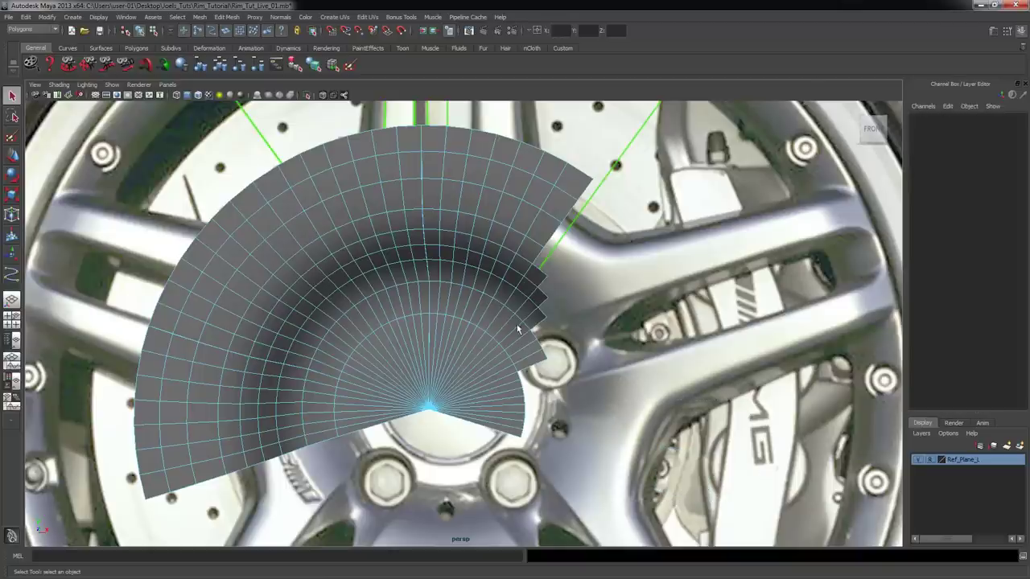
- Delete the right wedge's remaining inner faces up to the merged seam of the upper wedge
drag(557, 454, 472, 356)
key(Delete)
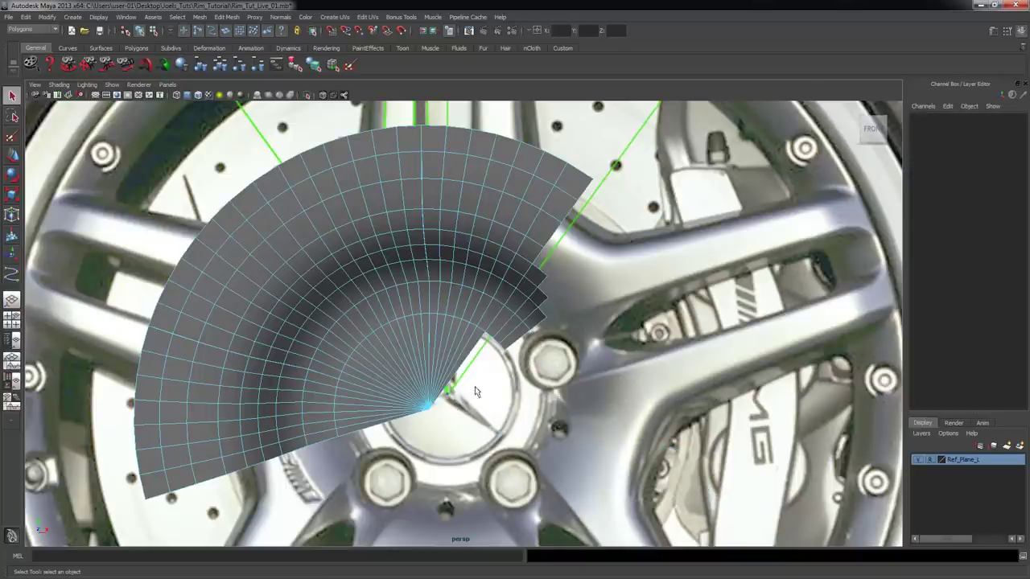
click(541, 294)
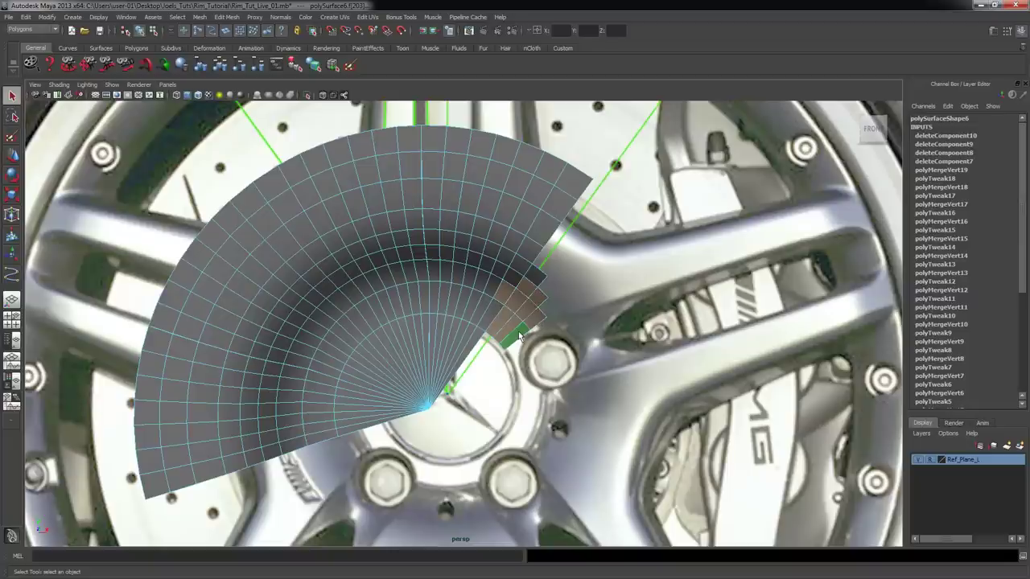
shift+click(515, 302)
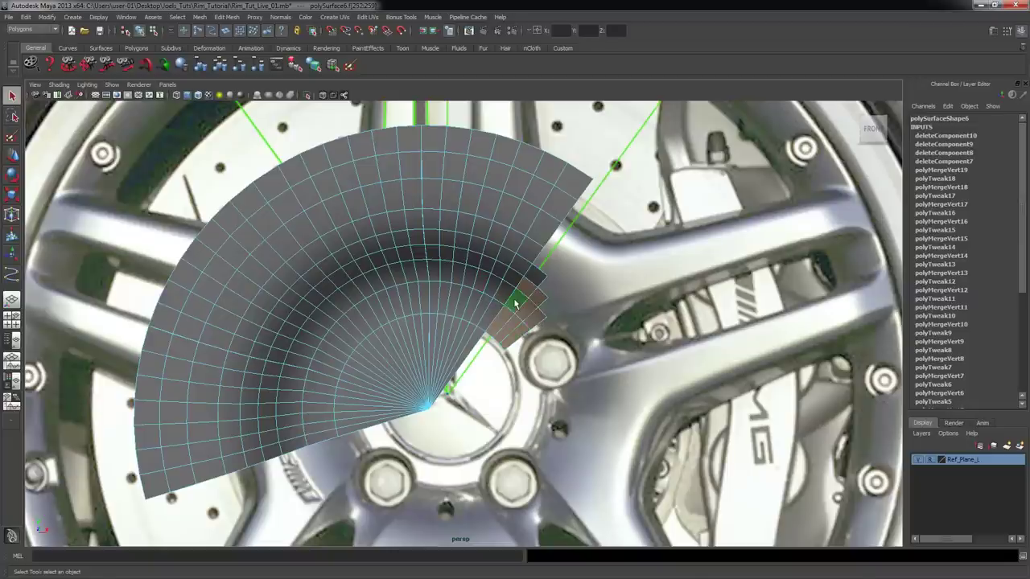
key(Delete)
click(545, 288)
key(Delete)
- Delete the outer and middle faces of the left wedge beyond the merged seam
alt+drag(549, 297, 518, 307)
drag(243, 203, 267, 233)
drag(125, 235, 300, 505)
key(Delete)
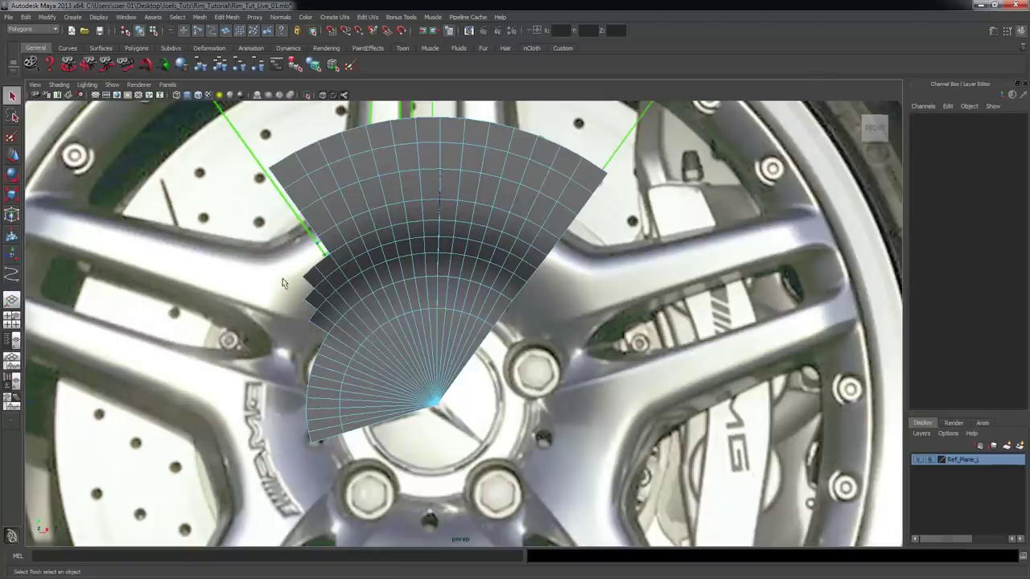
drag(329, 306, 330, 352)
key(Delete)
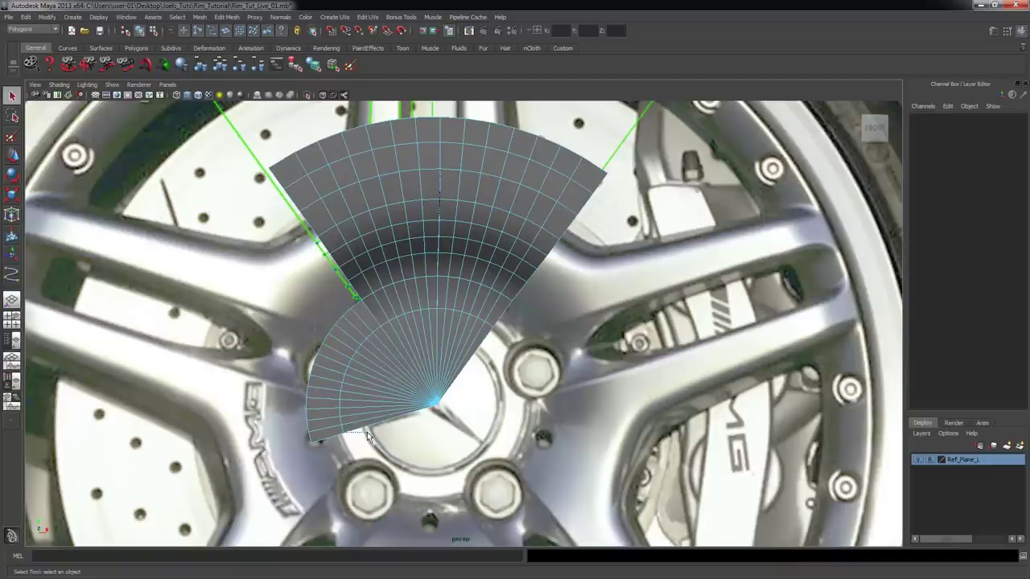
- Delete the left wedge's remaining faces around the hub so only the upper wedge is kept
drag(367, 435, 369, 448)
key(Delete)
click(387, 350)
key(Delete)
- Examine how the remaining wedge lines up with the guide lines and spokes on the wheel reference image
alt+right_drag(544, 248, 471, 223)
alt+drag(472, 223, 563, 264)
alt+drag(408, 288, 416, 274)
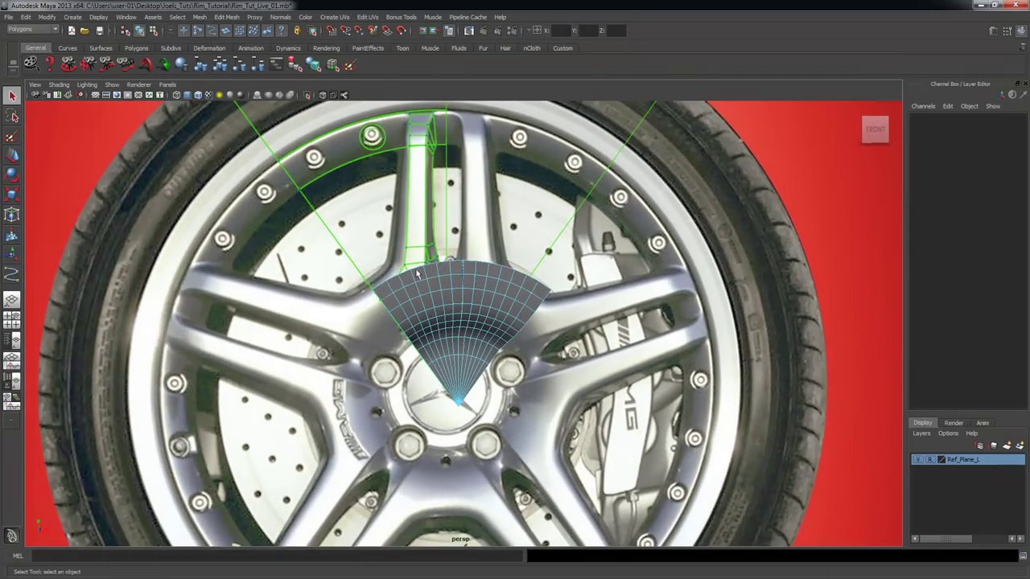
alt+drag(543, 339, 523, 338)
alt+right_drag(538, 354, 491, 354)
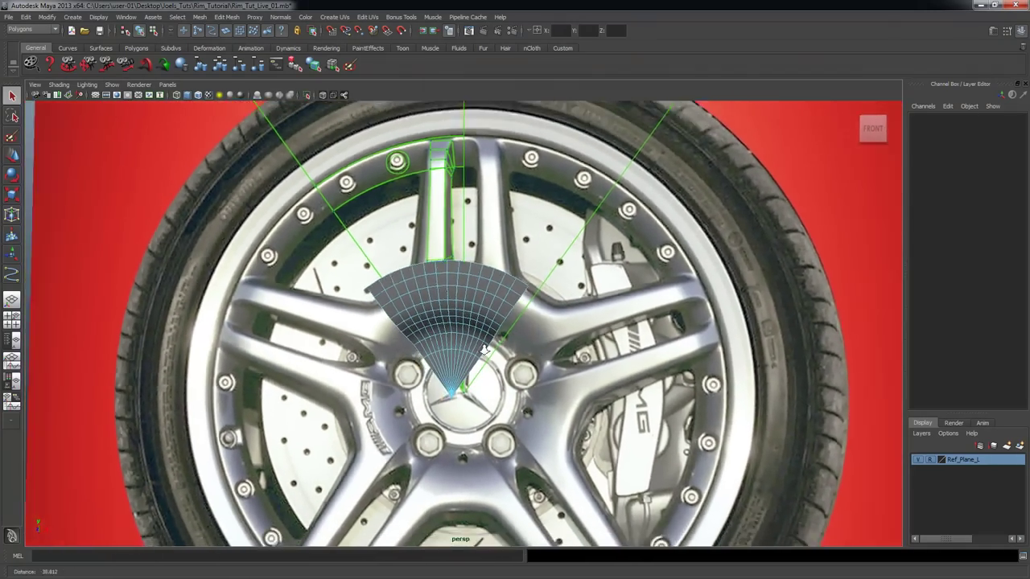
alt+drag(491, 354, 507, 353)
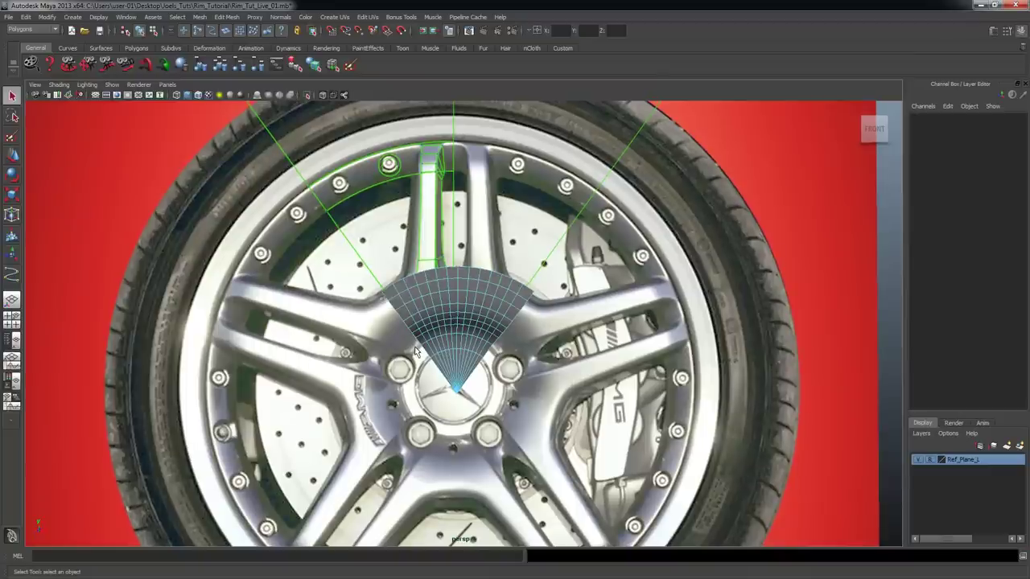
alt+drag(464, 261, 377, 283)
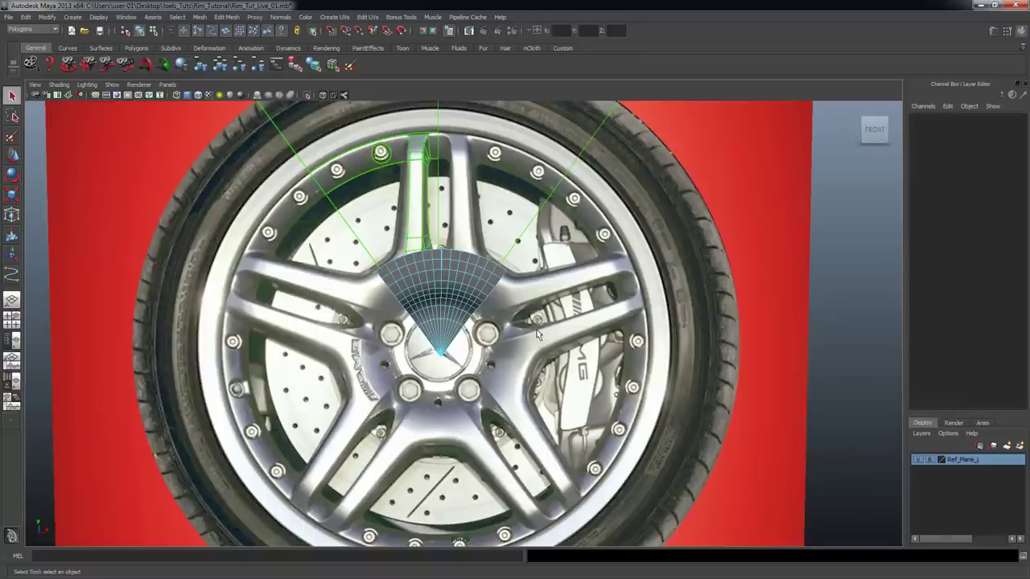
scroll(439, 293, up, 5)
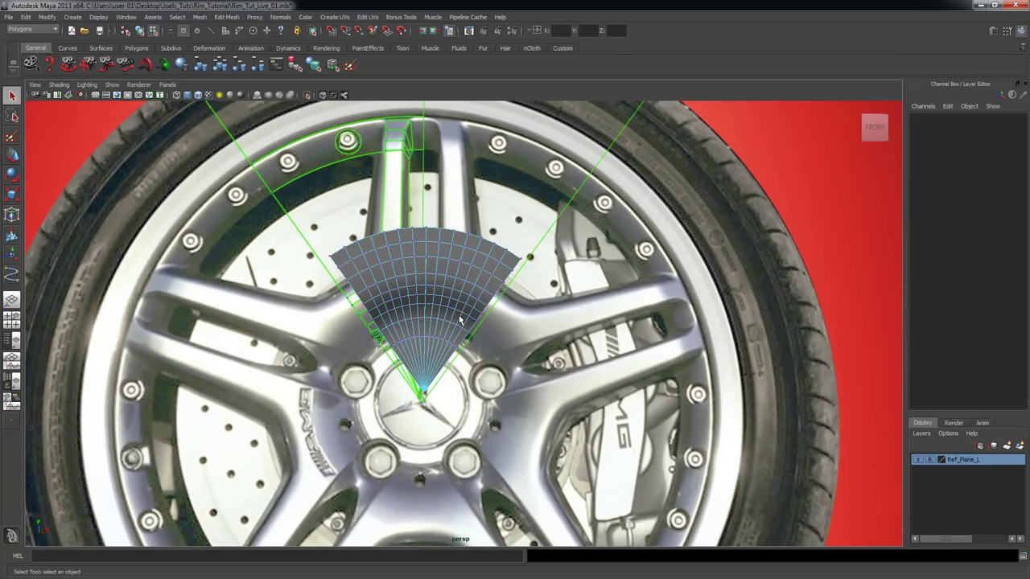
- Select the remaining wedge as a whole object and duplicate it in place
click(455, 297)
mouse_move(462, 298)
alt+mouse_down()
mouse_move(495, 310)
mouse_move(422, 308)
mouse_move(412, 295)
mouse_move(455, 291)
alt+mouse_up()
scroll(429, 308, down, 1)
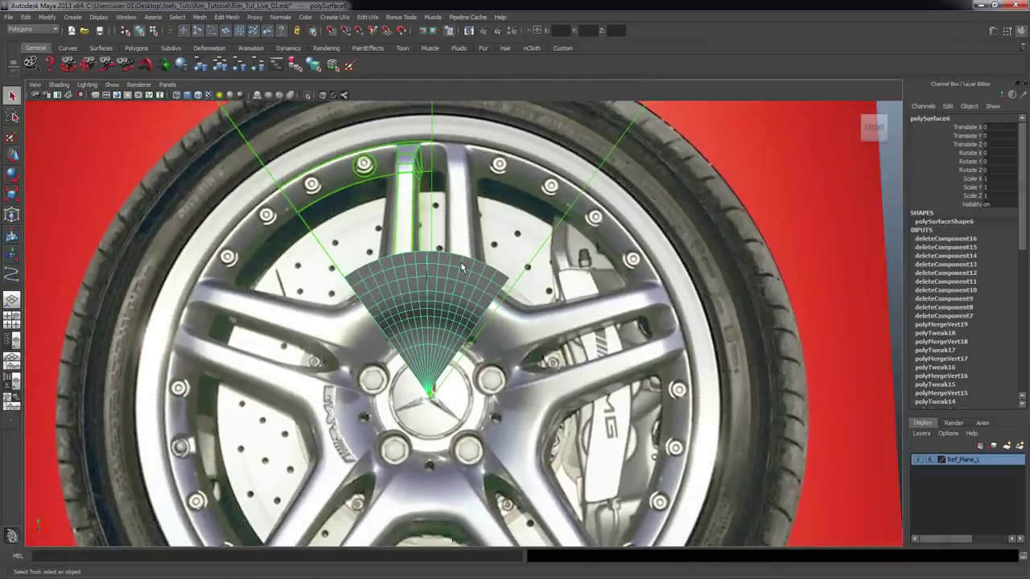
key(ctrl+d)
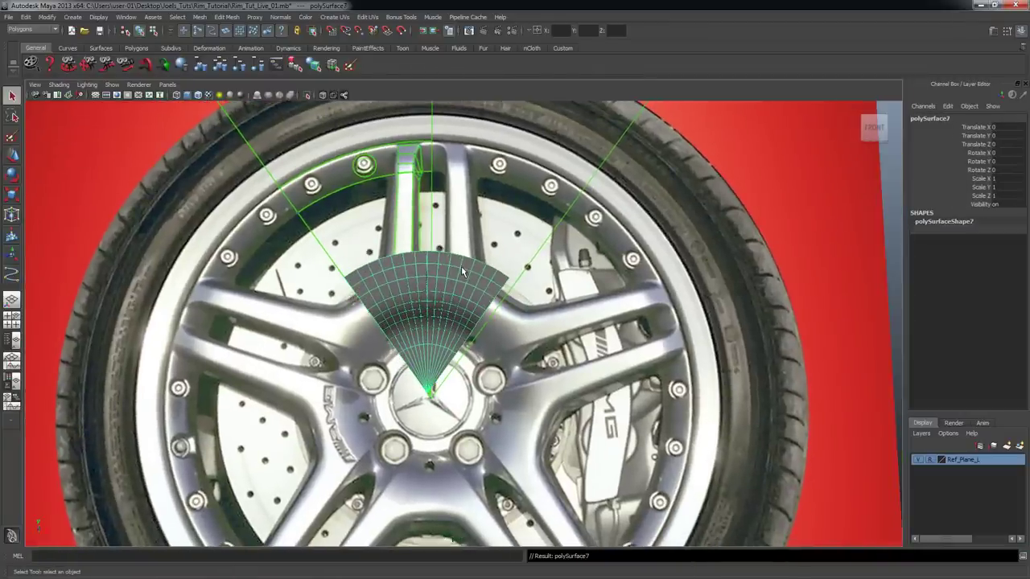
key(ctrl+z)
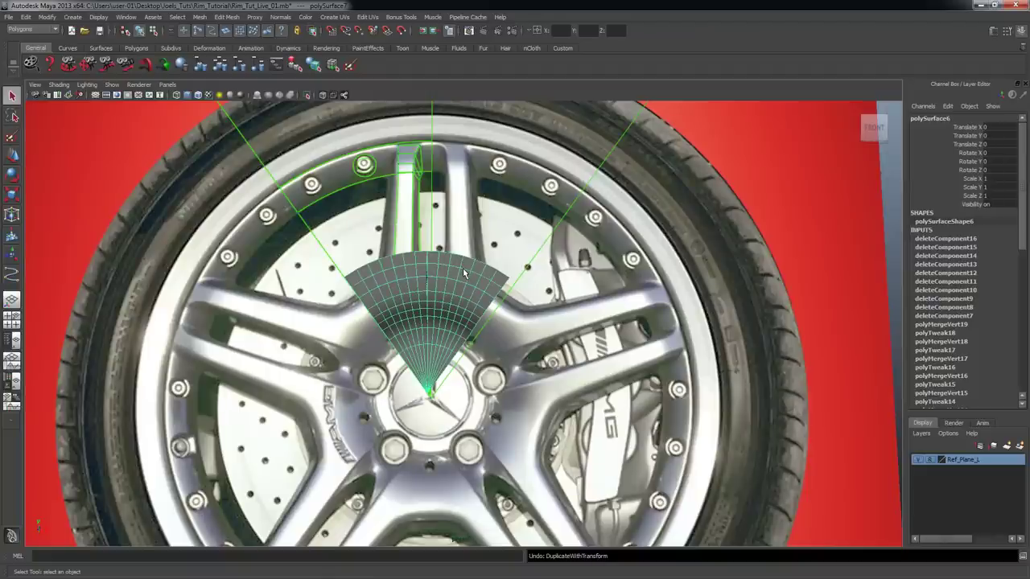
key(ctrl+d)
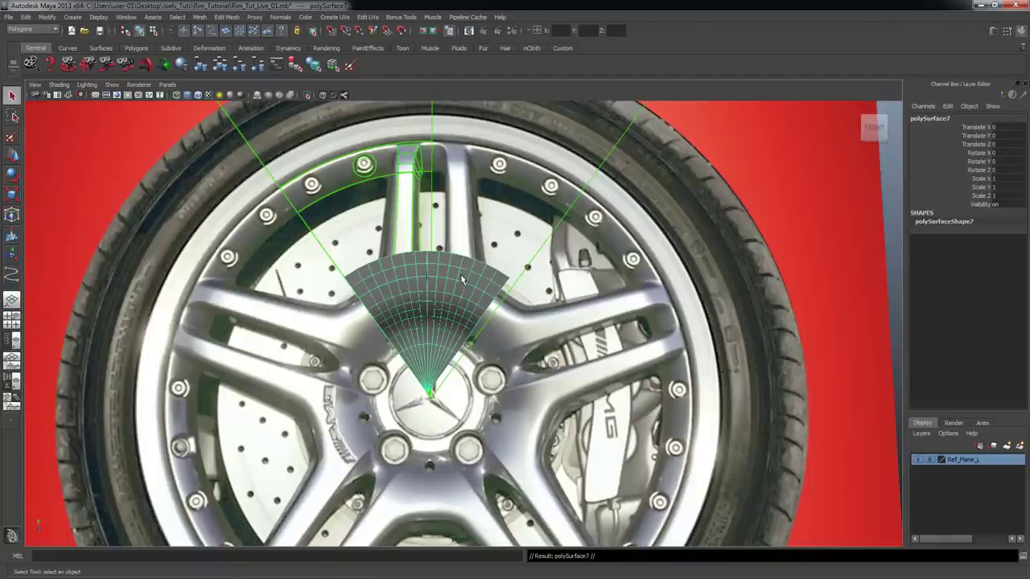
- Rotate the duplicated wedge clockwise around the hub and set its Rotate Z to -72
key(e)
alt+drag(470, 372, 482, 390)
drag(443, 360, 521, 375)
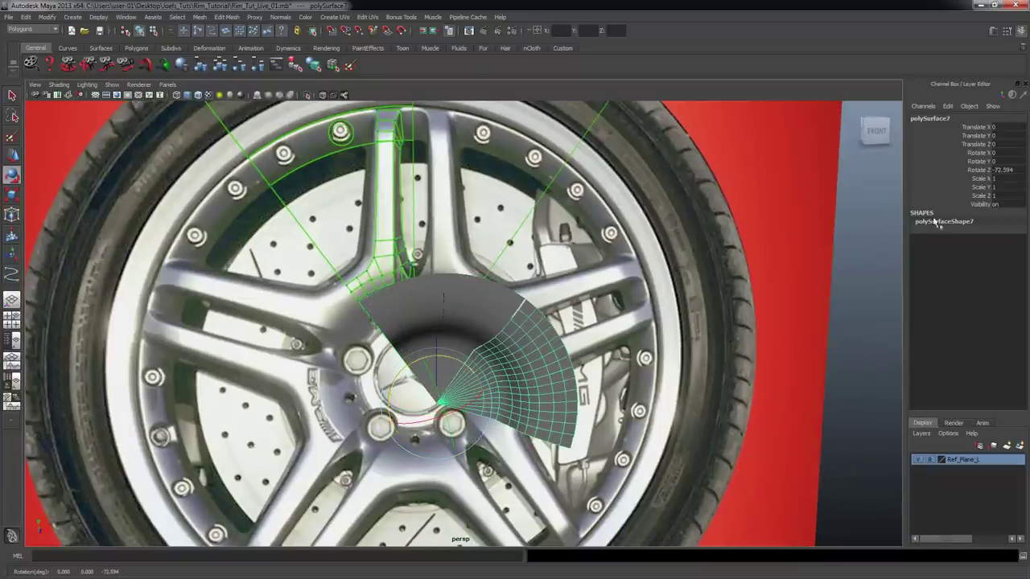
click(1011, 171)
text(-72)
key(Return)
alt+drag(670, 248, 462, 255)
alt+right_drag(462, 255, 460, 287)
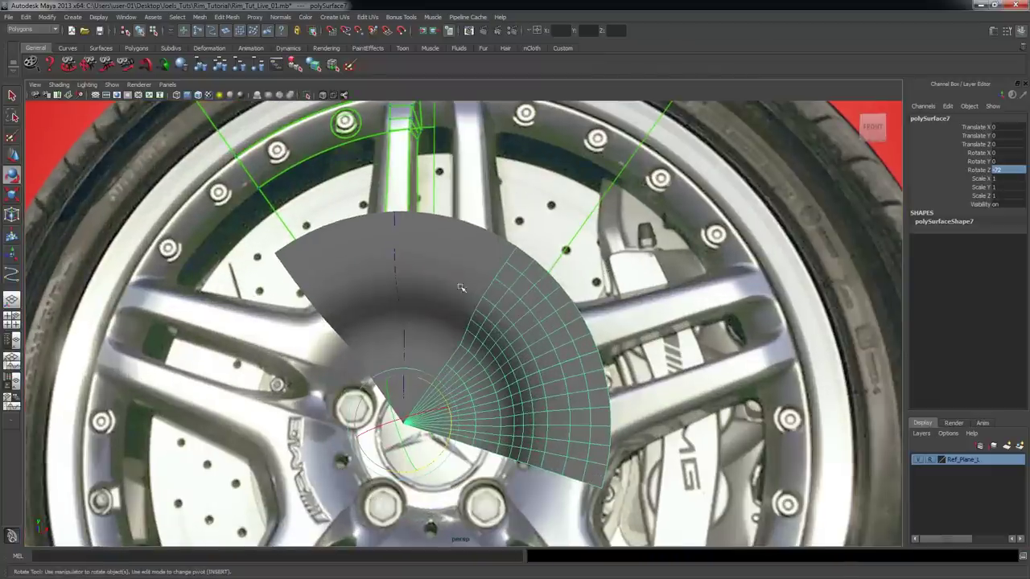
- Repeat the rotated wedge duplication three more times at 72-degree steps to complete the circle around the hub
key(shift+d)
key(shift+d)
key(shift+d)
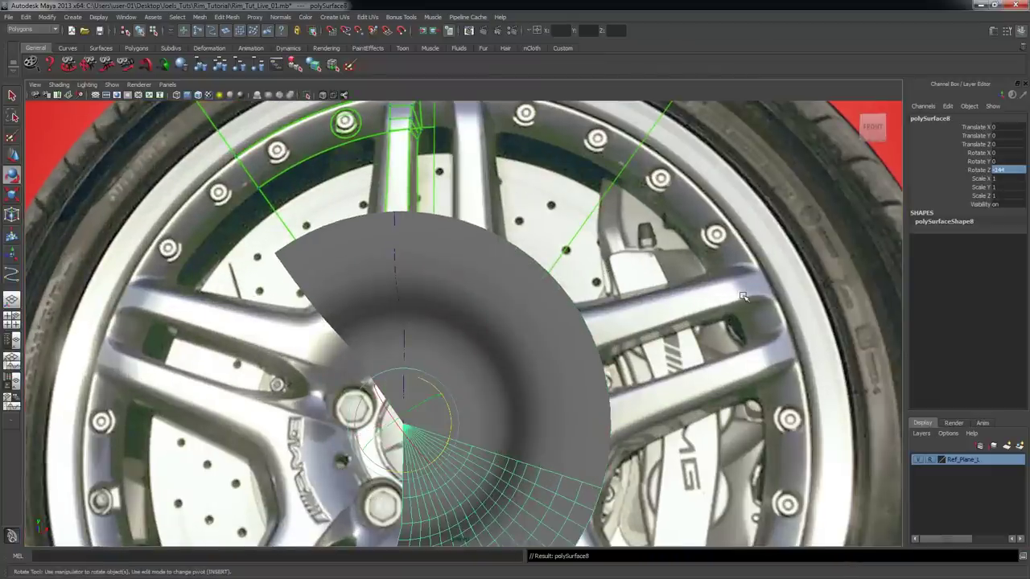
scroll(628, 317, down, 1)
alt+right_drag(628, 317, 581, 318)
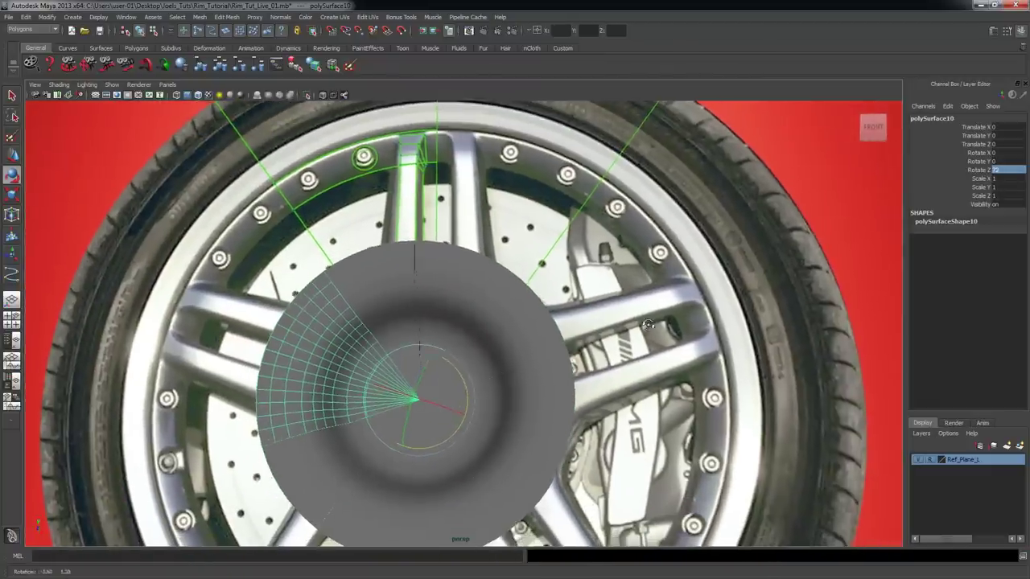
- Examine the seams between the five wedges of the hub disc from several angles, picking individual wedges to compare them
click(694, 291)
alt+drag(693, 291, 726, 294)
alt+right_drag(727, 295, 675, 280)
alt+middle_drag(675, 281, 665, 224)
alt+drag(665, 223, 342, 287)
click(330, 301)
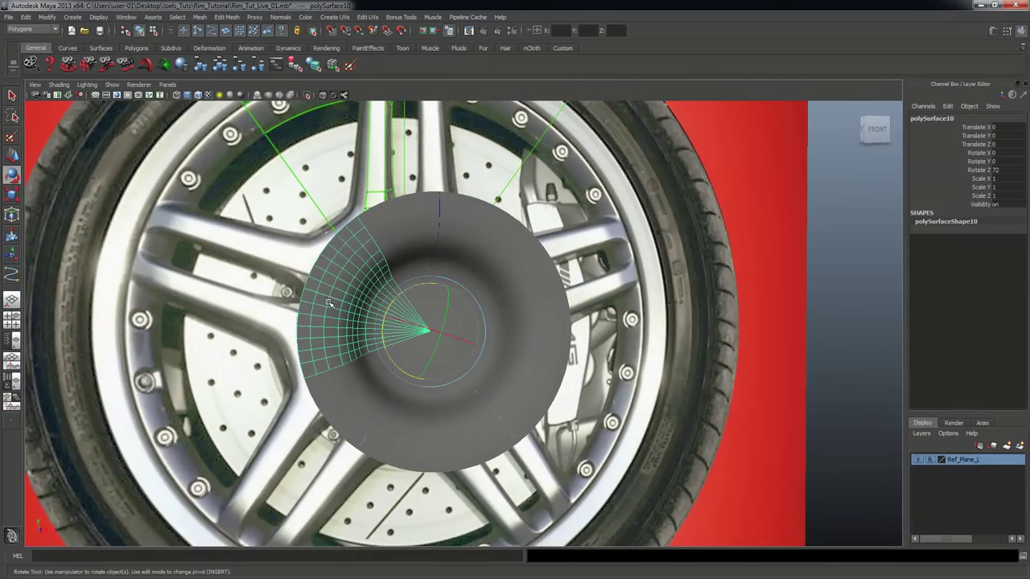
alt+right_drag(359, 307, 566, 326)
click(620, 266)
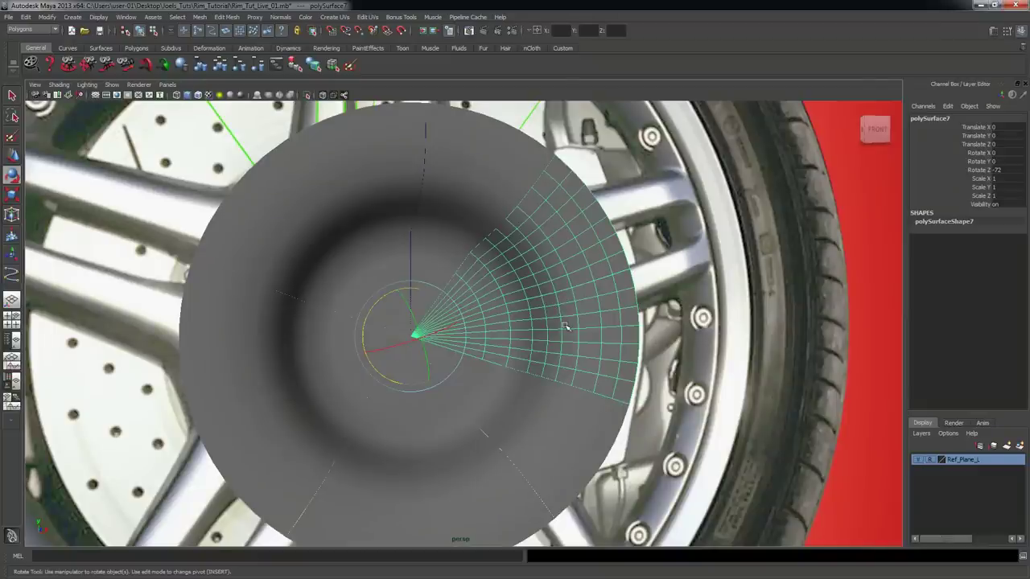
- Select the four duplicated wedges around the hub and delete them, keeping only the original upper wedge
key(q)
click(288, 318)
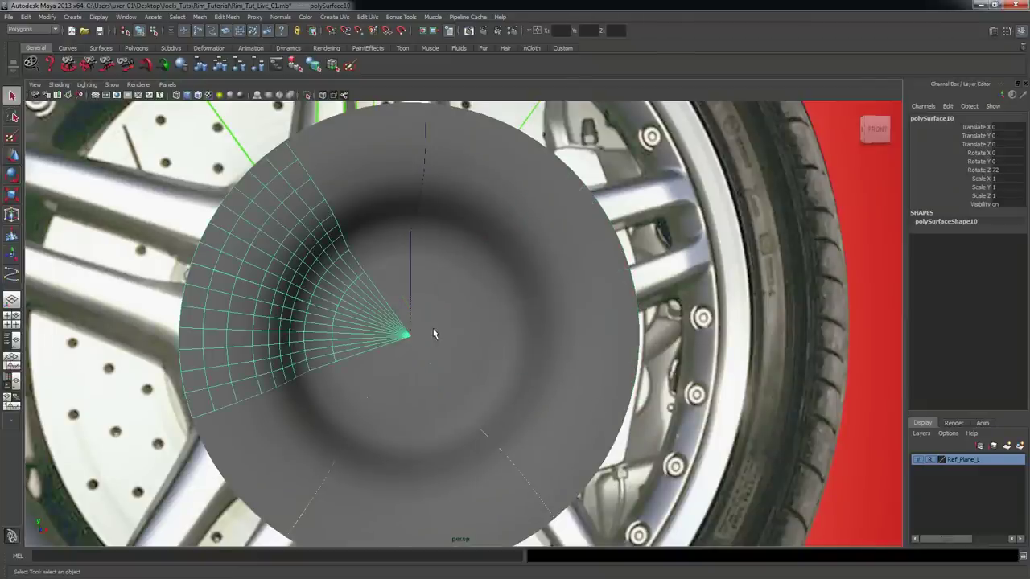
shift+click(555, 325)
shift+click(561, 337)
shift+click(558, 355)
shift+click(457, 453)
shift+click(437, 455)
shift+click(366, 463)
shift+click(447, 461)
key(Delete)
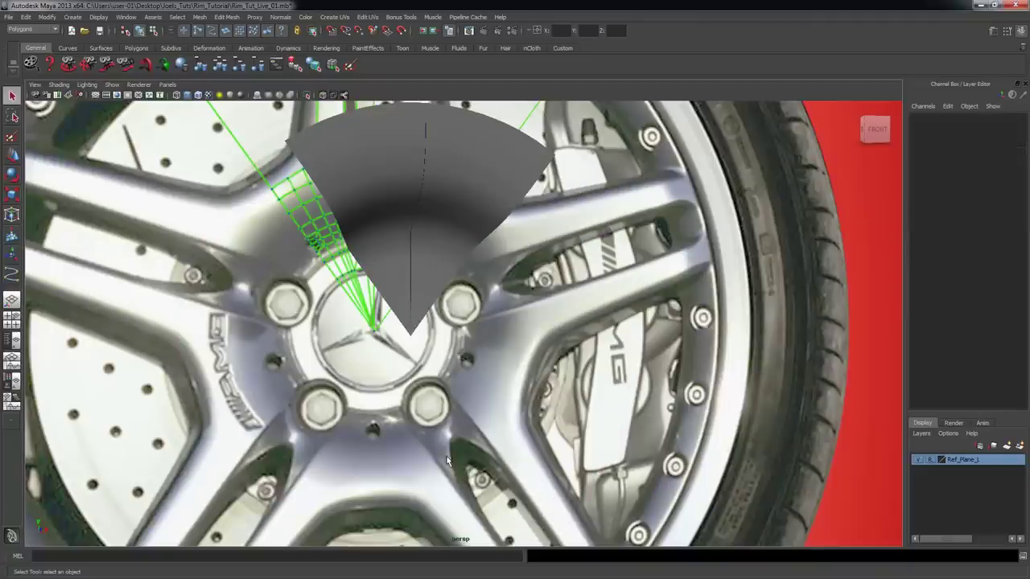
- Delete the faces of the wedge's right half up to the vertical centre line, including the leftovers near the hub centre
click(510, 215)
alt+drag(508, 265, 483, 322)
right_drag(450, 263, 448, 287)
alt+drag(443, 236, 425, 207)
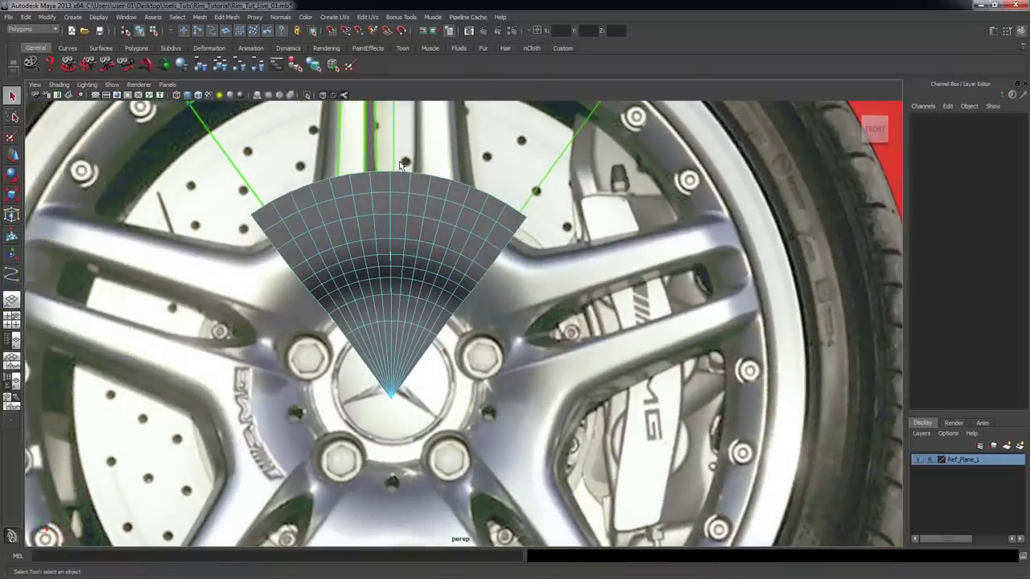
drag(399, 161, 533, 440)
key(Delete)
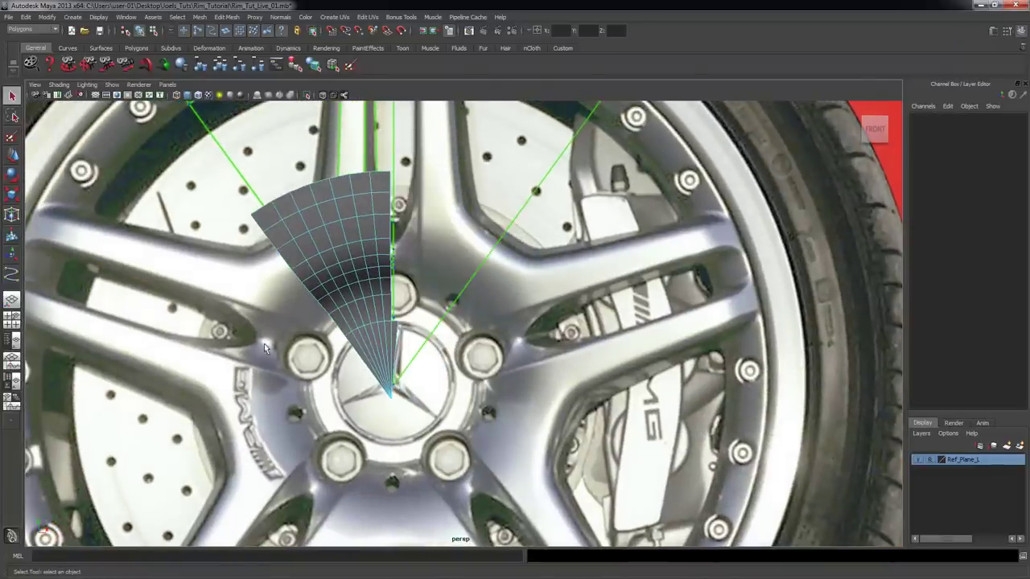
alt+right_drag(264, 344, 425, 358)
drag(347, 319, 366, 348)
key(Delete)
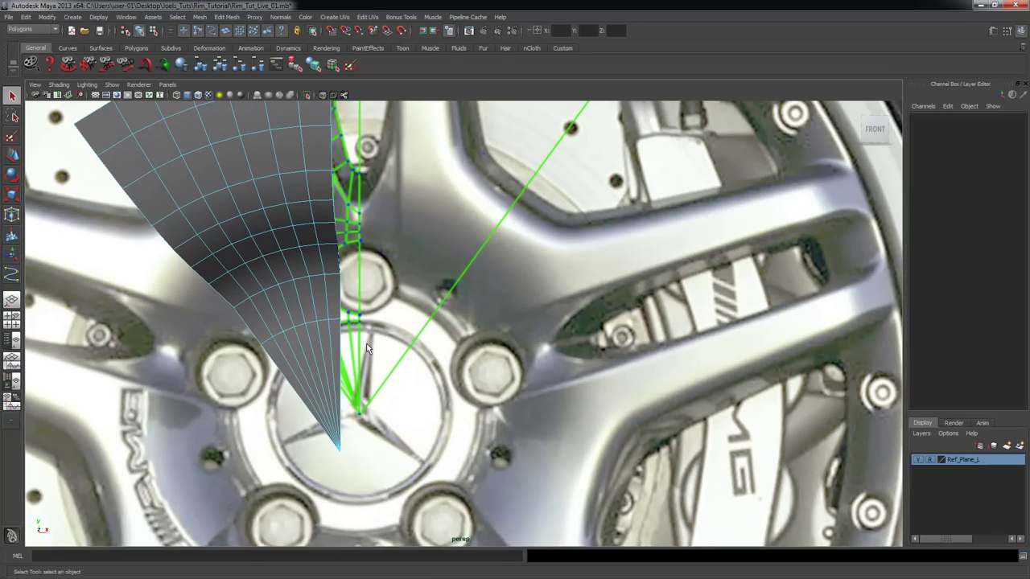
- Examine in the front view how the half wedge's edge grid lines up with the green guide mesh and reference image
alt+right_drag(461, 197, 340, 156)
mouse_move(426, 262)
alt+mouse_down()
mouse_move(453, 250)
mouse_move(414, 179)
mouse_move(329, 282)
mouse_move(362, 172)
mouse_move(436, 249)
alt+mouse_up()
key(space)
key(space)
alt+right_drag(338, 414, 643, 431)
alt+middle_drag(254, 419, 324, 288)
alt+right_drag(324, 287, 586, 294)
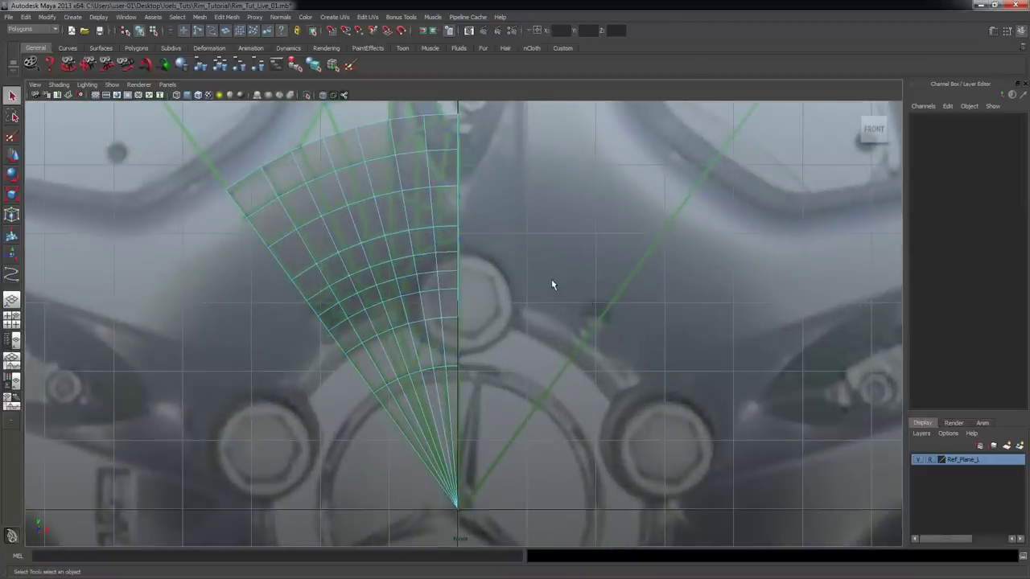
alt+middle_drag(552, 284, 537, 301)
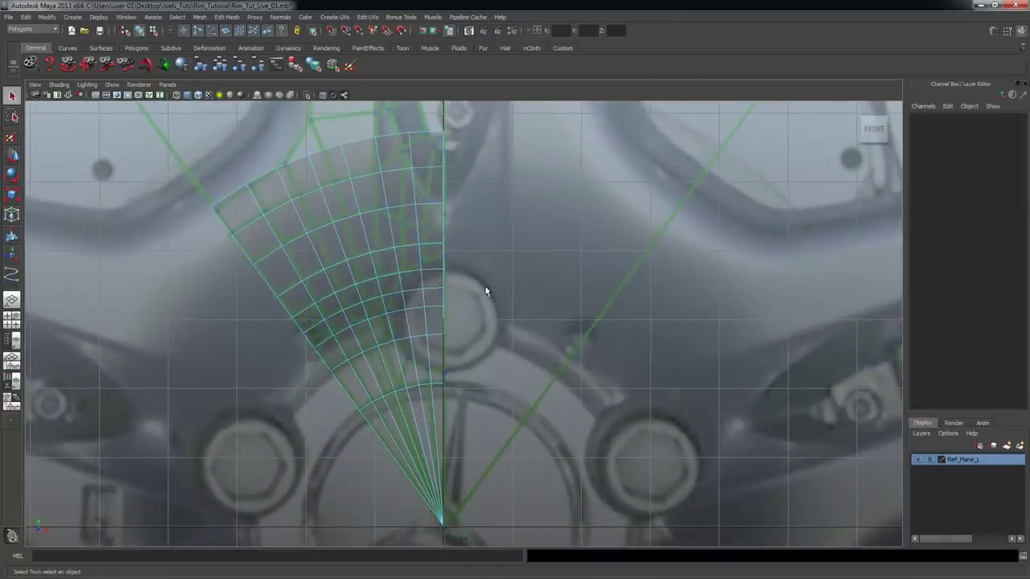
alt+right_drag(375, 232, 467, 235)
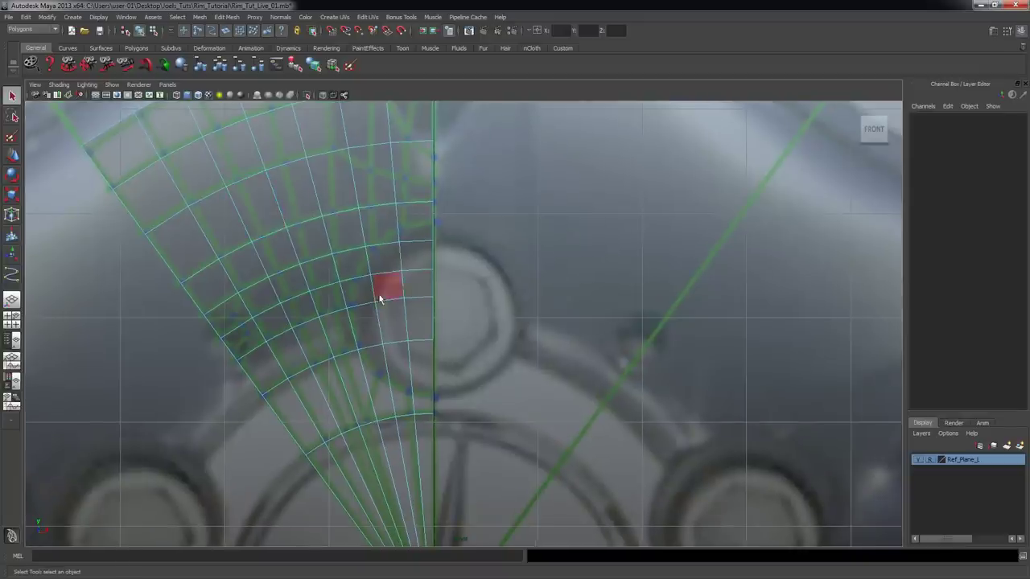
alt+middle_drag(442, 223, 467, 338)
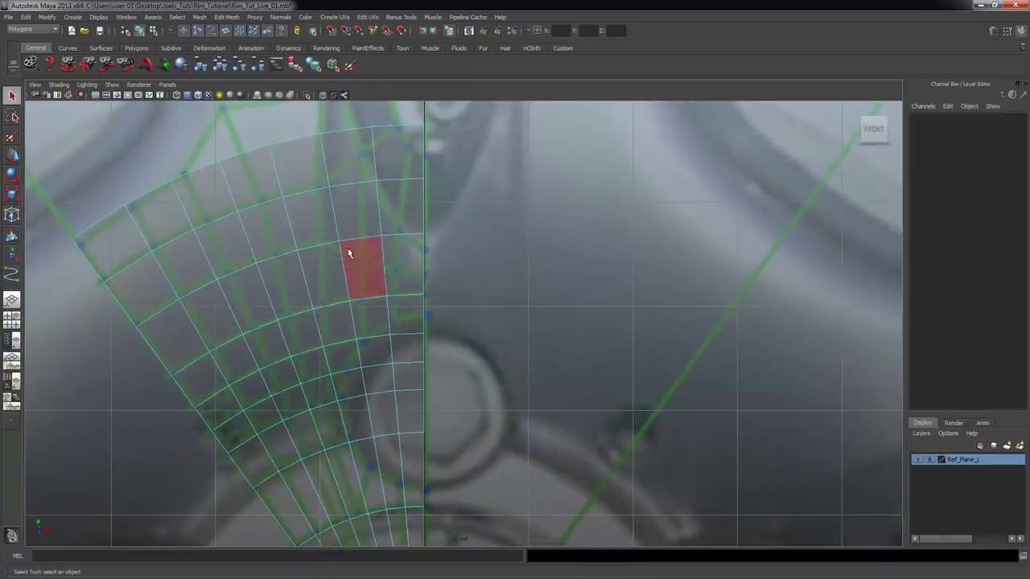
mouse_move(369, 255)
alt+middle_down()
mouse_move(352, 233)
mouse_move(369, 250)
alt+middle_up()
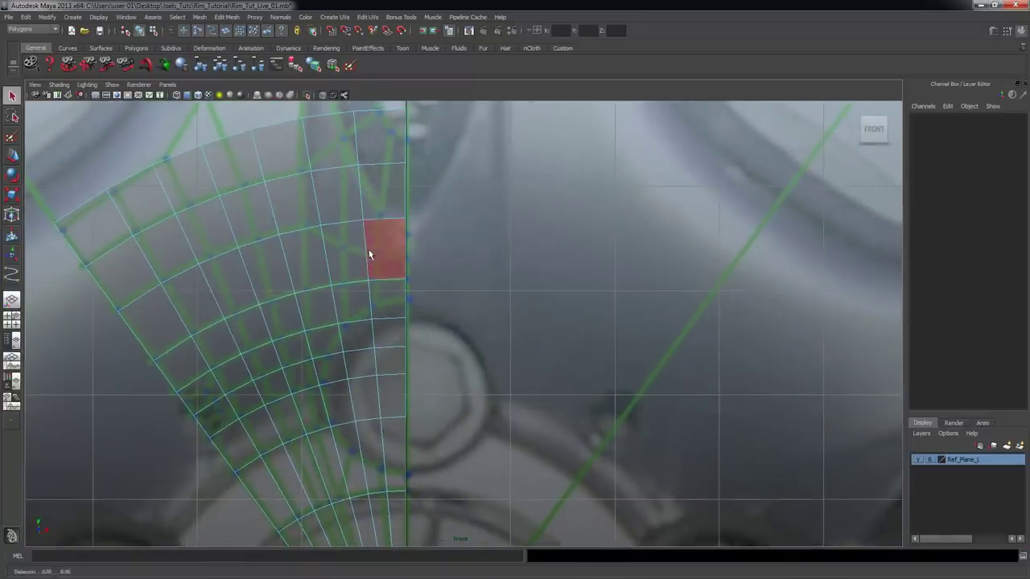
alt+middle_drag(315, 214, 340, 276)
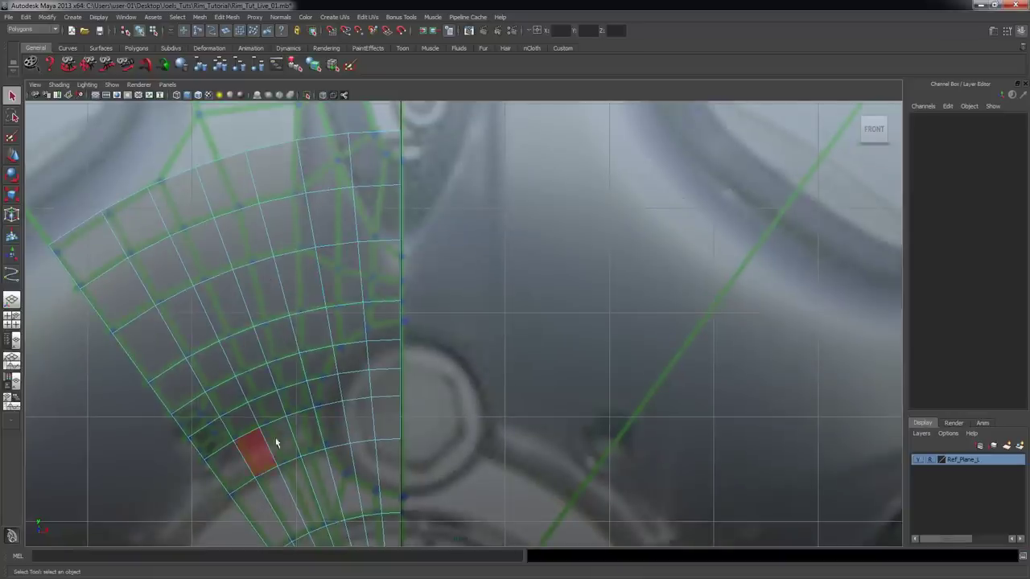
scroll(381, 414, down, 1)
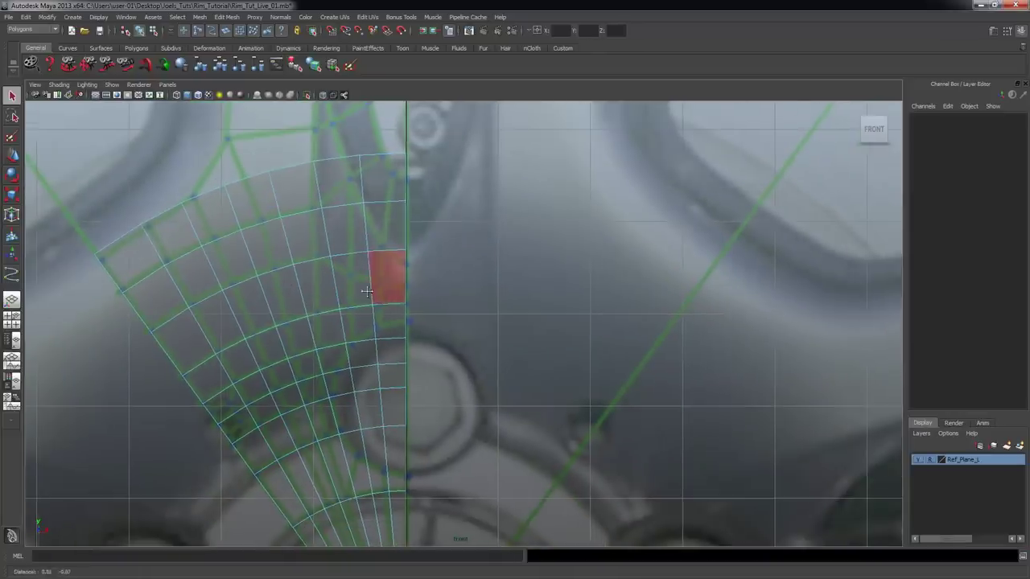
alt+middle_drag(367, 292, 347, 278)
alt+right_drag(348, 292, 356, 292)
alt+middle_drag(301, 316, 317, 307)
alt+right_drag(317, 308, 259, 281)
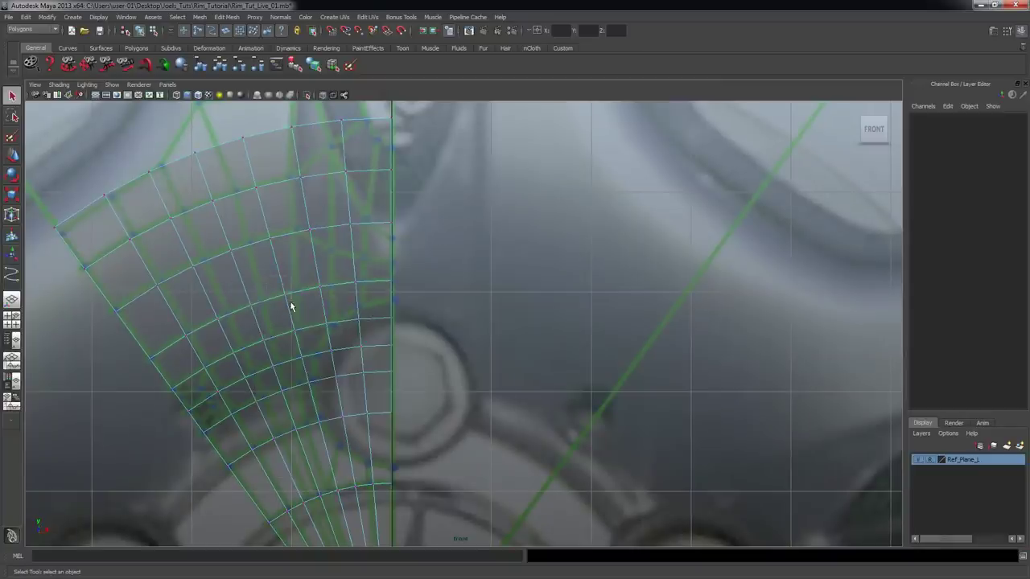
- Nudge one inner vertex toward the spoke's guide line and shift the four right-end vertices of the row above right and slightly up
click(290, 301)
key(w)
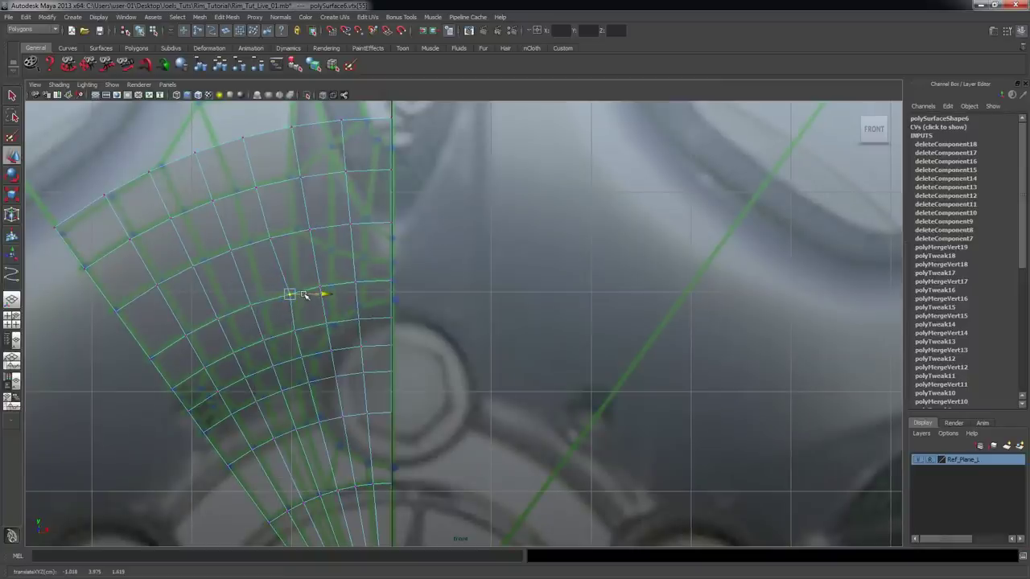
click(270, 235)
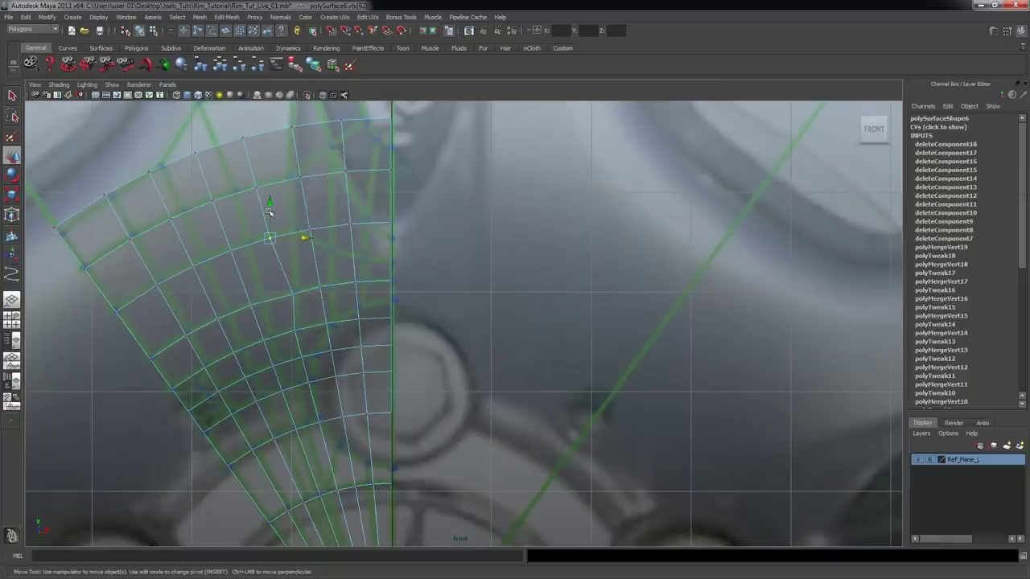
shift+drag(437, 253, 437, 253)
mouse_move(355, 231)
mouse_down()
mouse_move(371, 231)
mouse_move(353, 221)
mouse_up()
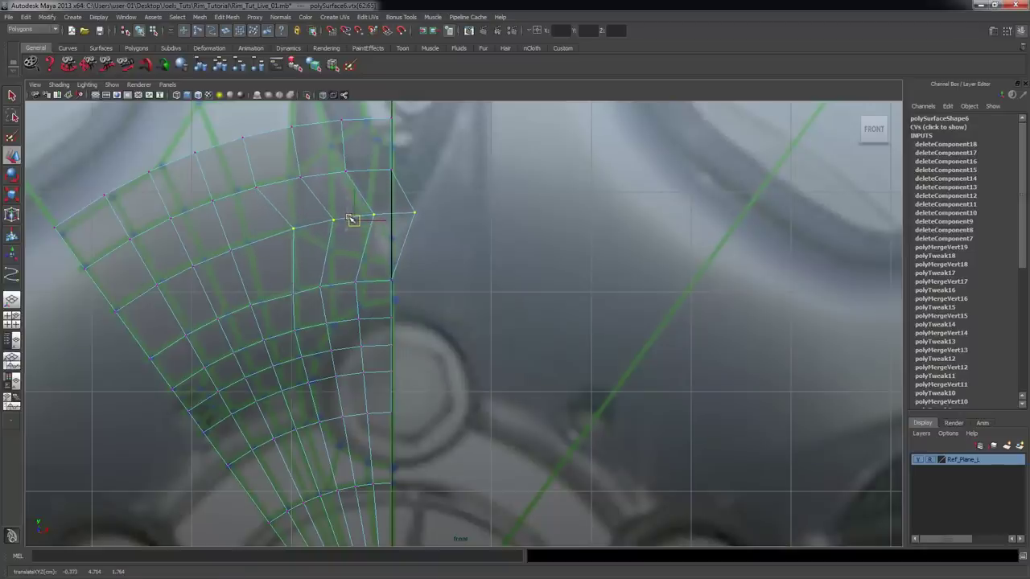
- Shift the right-end vertices of the wedge's two outermost rows right and up, in line with the shifted row below
alt+middle_drag(278, 170, 272, 211)
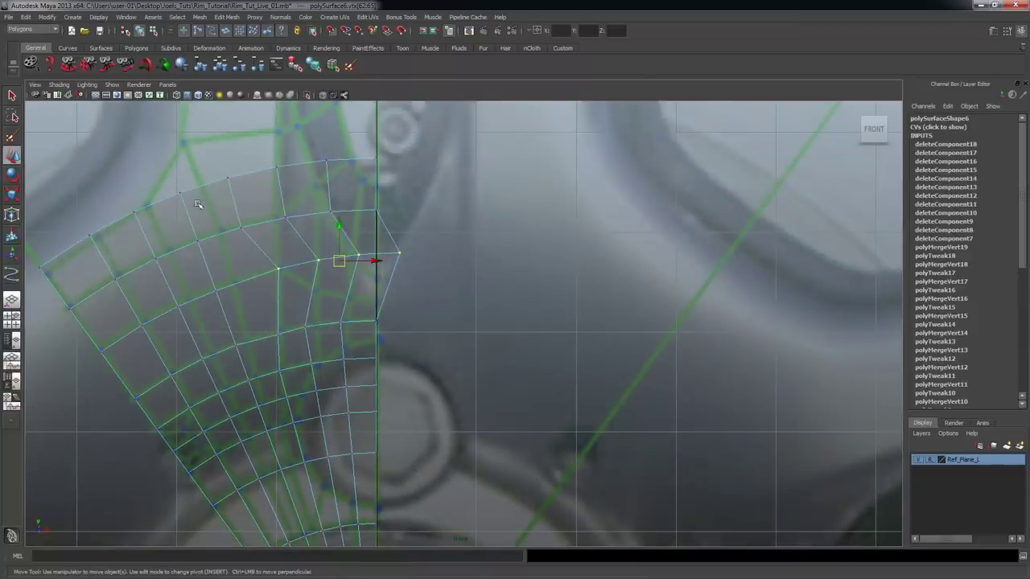
drag(409, 232, 409, 232)
drag(322, 199, 285, 181)
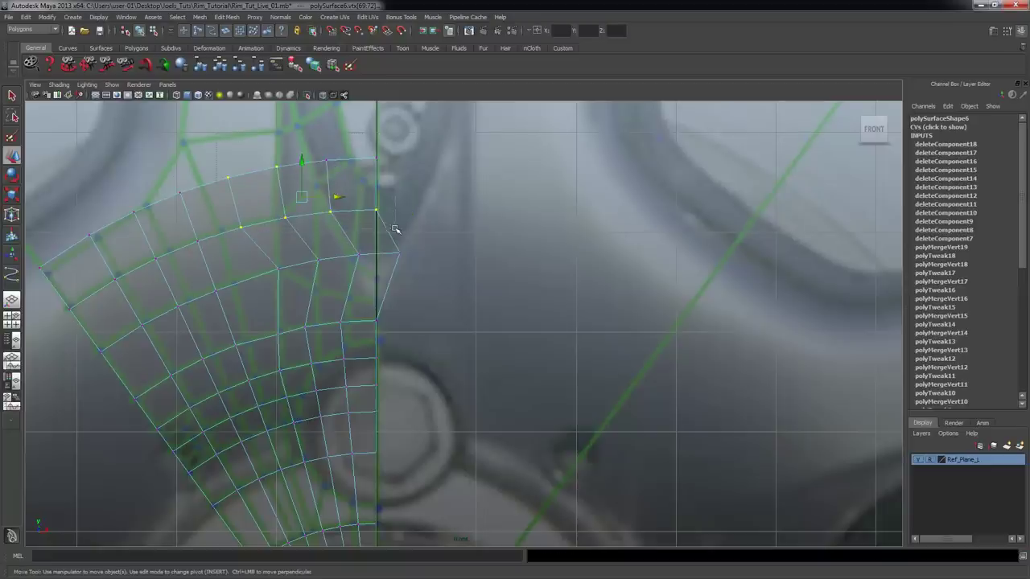
scroll(341, 211, up, 1)
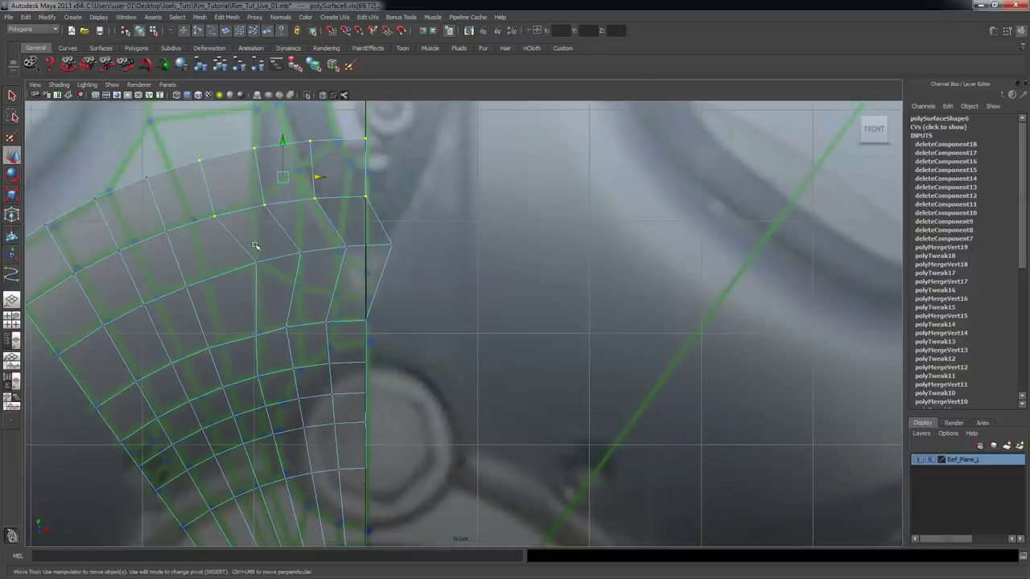
mouse_move(310, 177)
mouse_down()
mouse_move(343, 160)
mouse_move(325, 163)
mouse_up()
drag(219, 138, 256, 159)
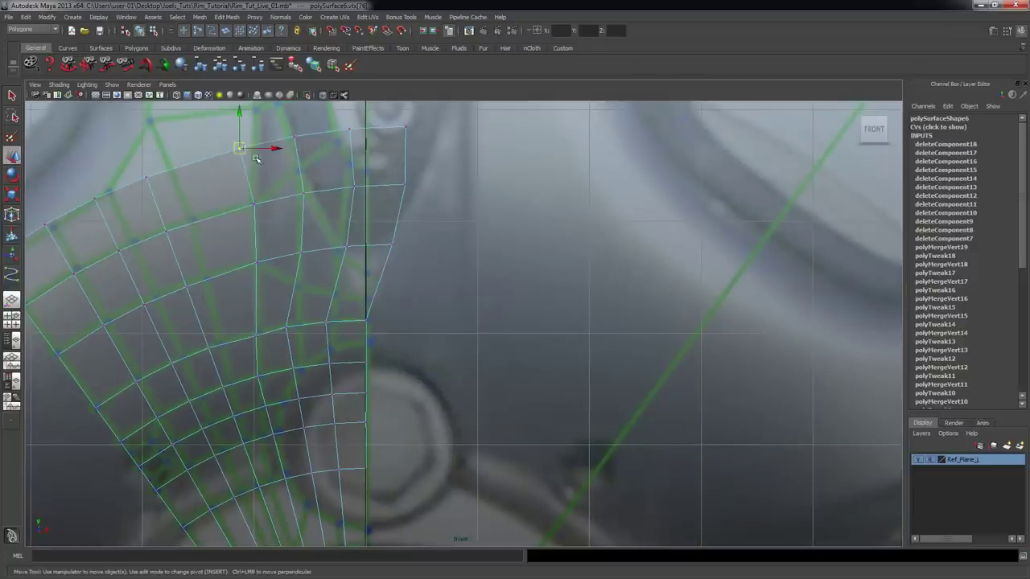
- Move two outer-edge vertices and one vertex in the row below onto the spoke guide's corners
alt+middle_drag(289, 174, 281, 238)
drag(233, 212, 247, 170)
click(278, 192)
drag(283, 199, 271, 164)
click(295, 254)
drag(295, 254, 293, 231)
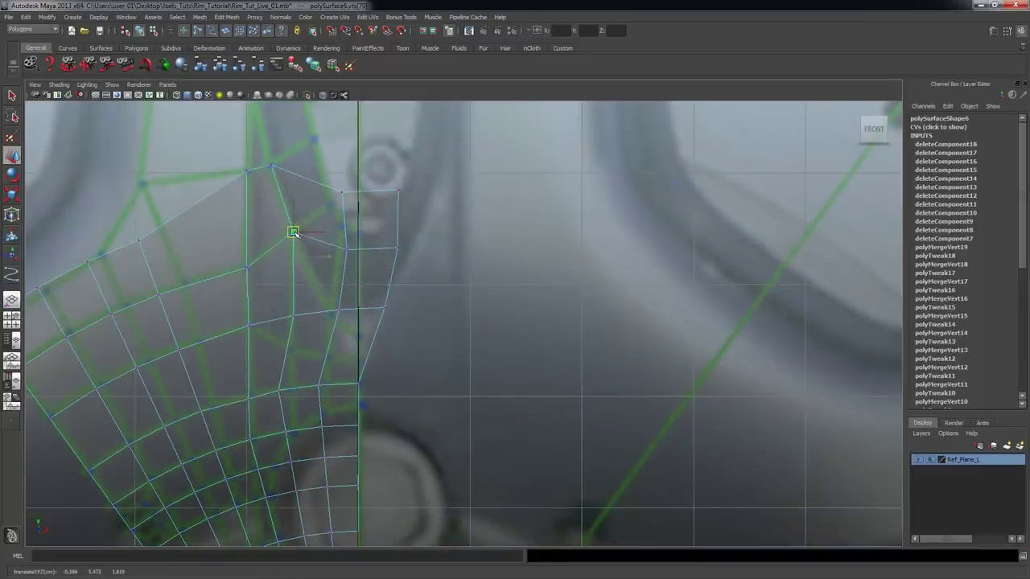
- Move the third row's three right-end vertices down around the lower end of the spoke opening, with the last on the centre line
alt+middle_drag(310, 334, 302, 268)
click(286, 249)
drag(286, 251, 286, 284)
click(333, 246)
drag(333, 245, 320, 294)
click(375, 245)
drag(375, 245, 353, 301)
- Move the second row's last two vertices down to the spoke opening's lower edge and the centre line
click(390, 185)
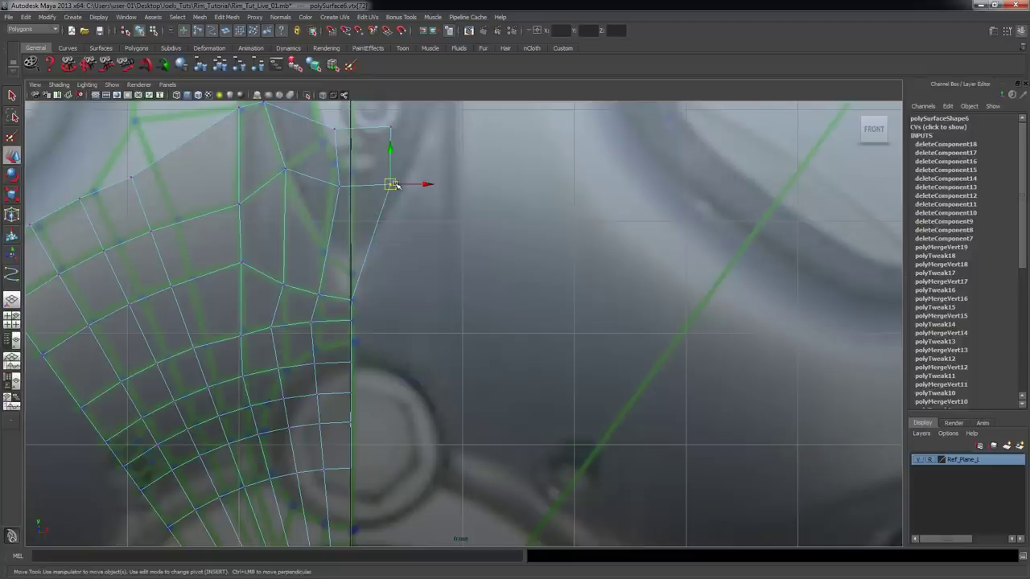
click(340, 187)
drag(339, 186, 324, 252)
drag(368, 164, 352, 269)
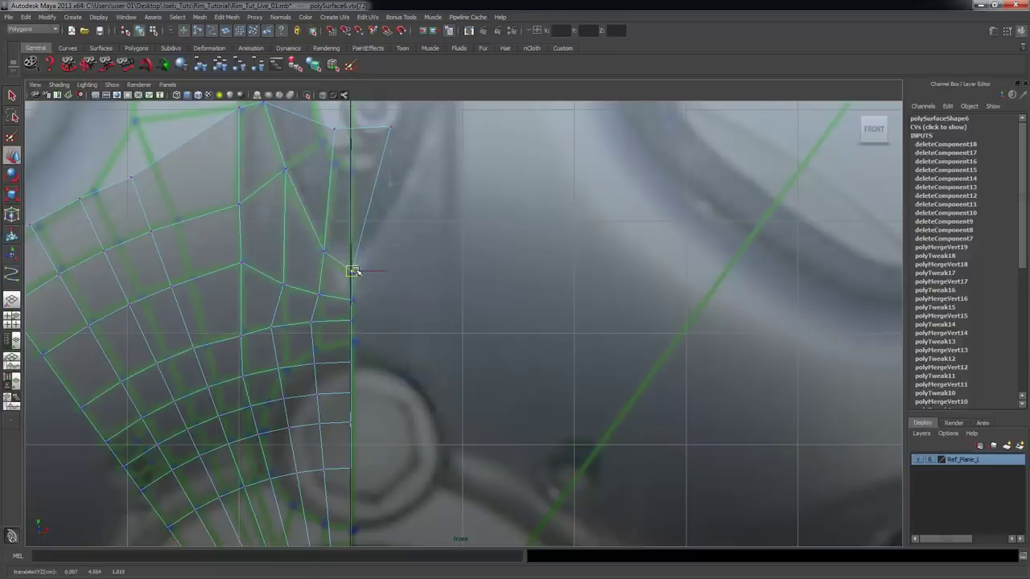
- Move the outer edge's last two vertices onto the spoke opening's guide edge and the centre line
alt+middle_drag(416, 139, 402, 222)
click(377, 206)
drag(375, 207, 323, 240)
alt+right_drag(329, 256, 370, 247)
alt+middle_drag(368, 216, 387, 230)
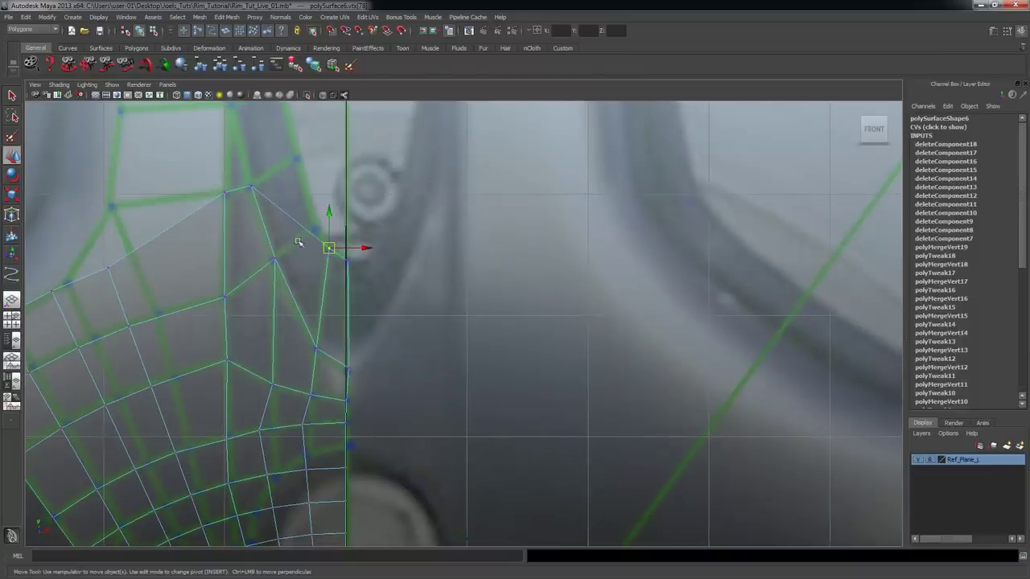
- Examine the reshaped half wedge against the guide mesh in the front view and its curved profile in the perspective view
alt+right_drag(295, 265, 209, 303)
alt+middle_drag(209, 303, 234, 271)
alt+right_drag(235, 271, 308, 272)
alt+middle_drag(308, 273, 316, 216)
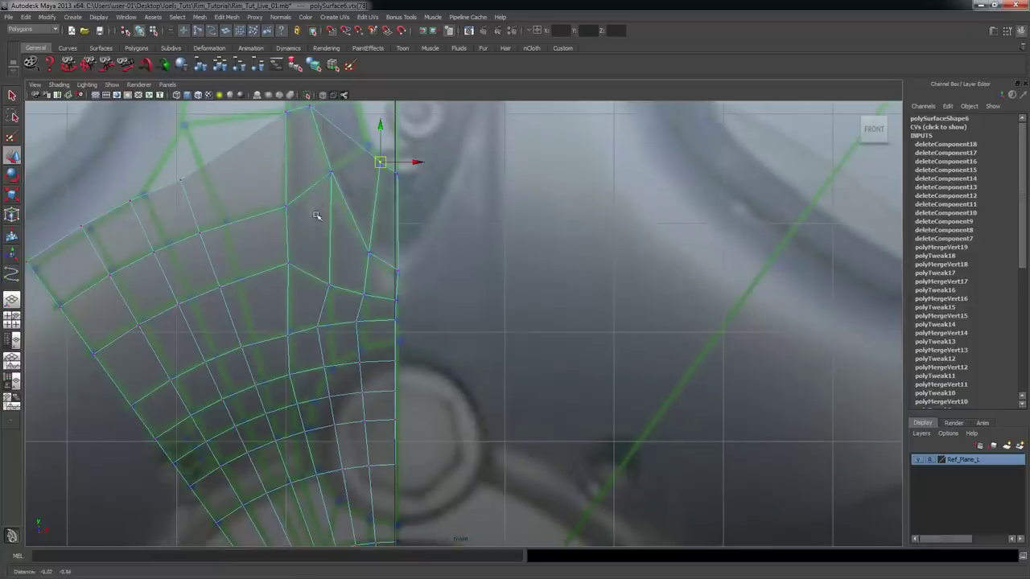
alt+middle_drag(298, 285, 288, 220)
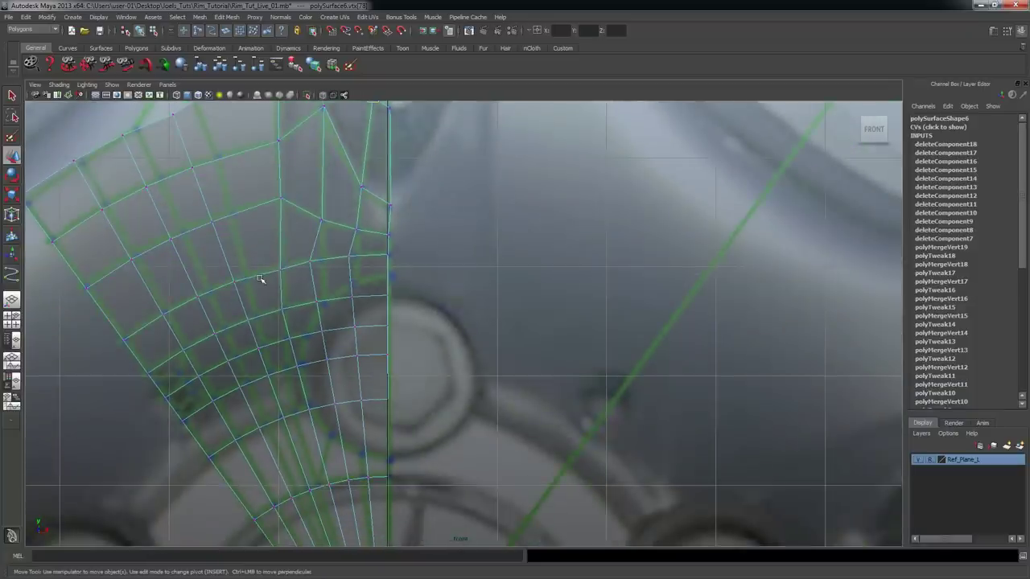
alt+middle_drag(274, 301, 268, 337)
alt+middle_drag(281, 278, 280, 297)
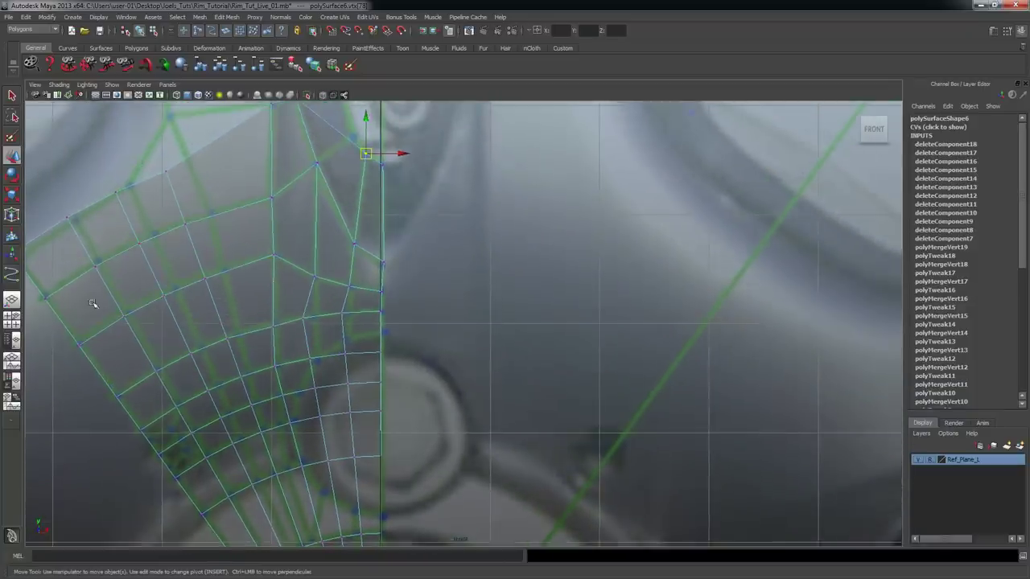
alt+middle_drag(184, 295, 178, 327)
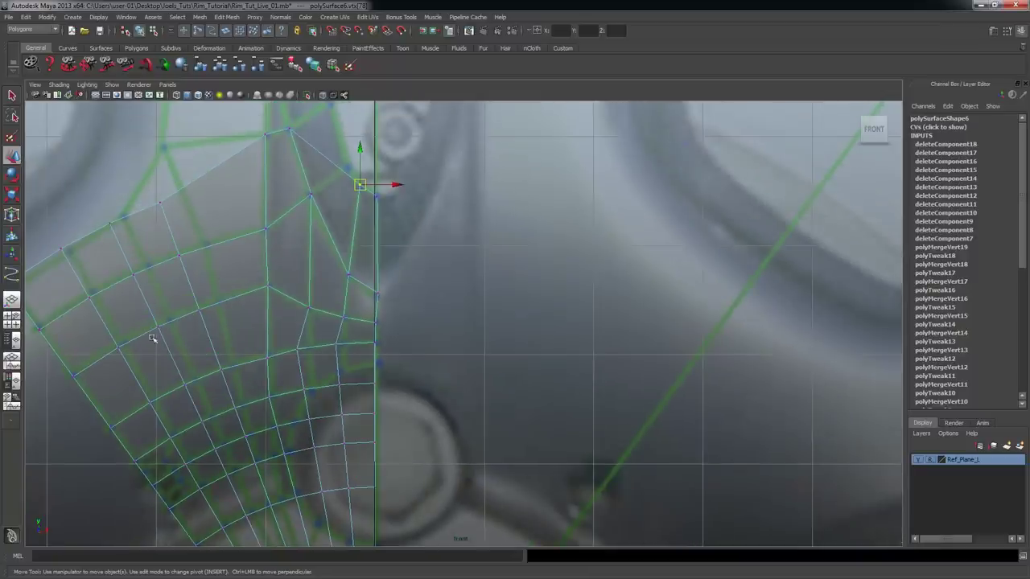
alt+middle_drag(306, 344, 260, 284)
click(266, 294)
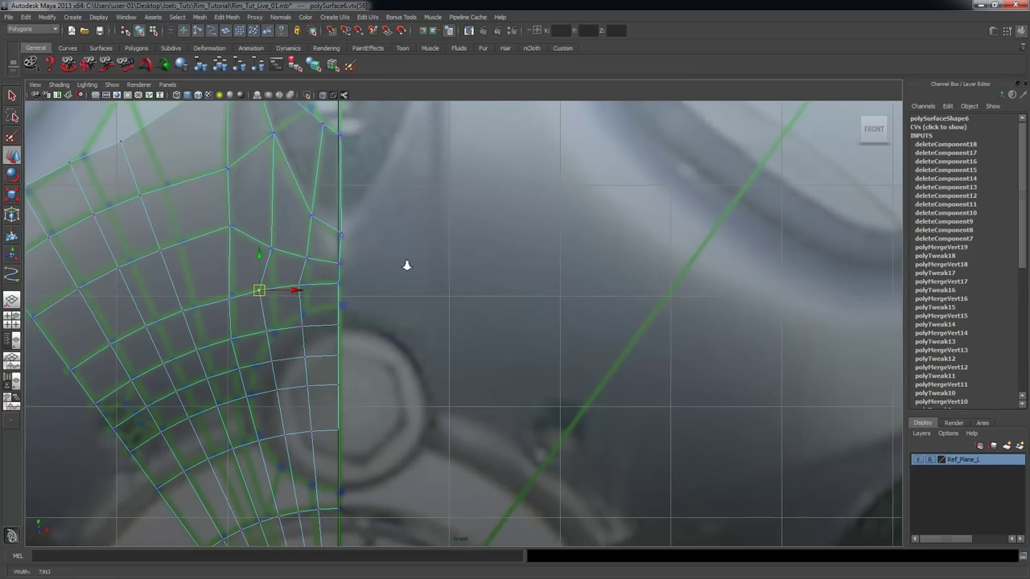
key(space)
key(space)
alt+drag(727, 202, 392, 248)
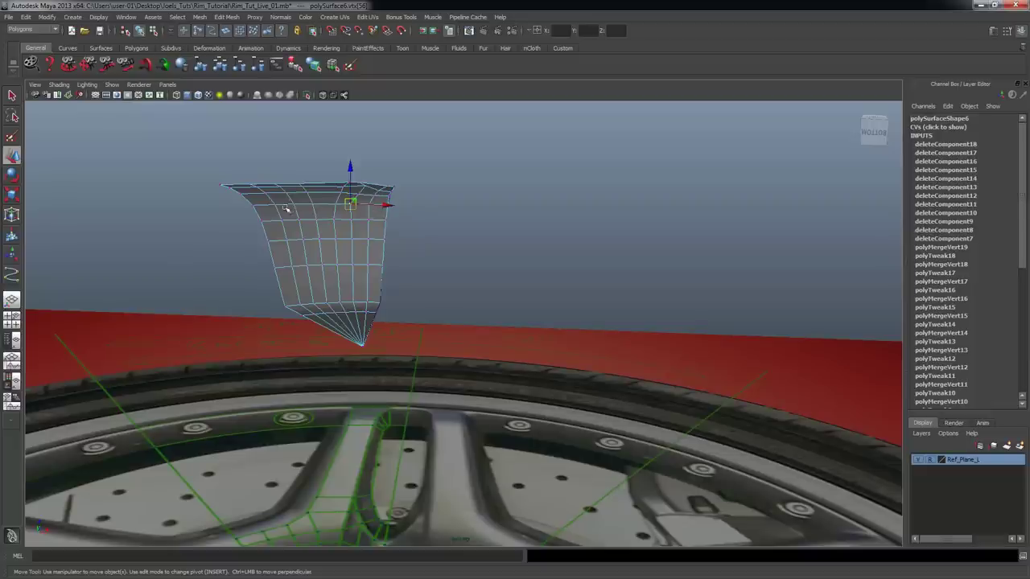
alt+drag(400, 228, 295, 206)
alt+drag(375, 199, 270, 163)
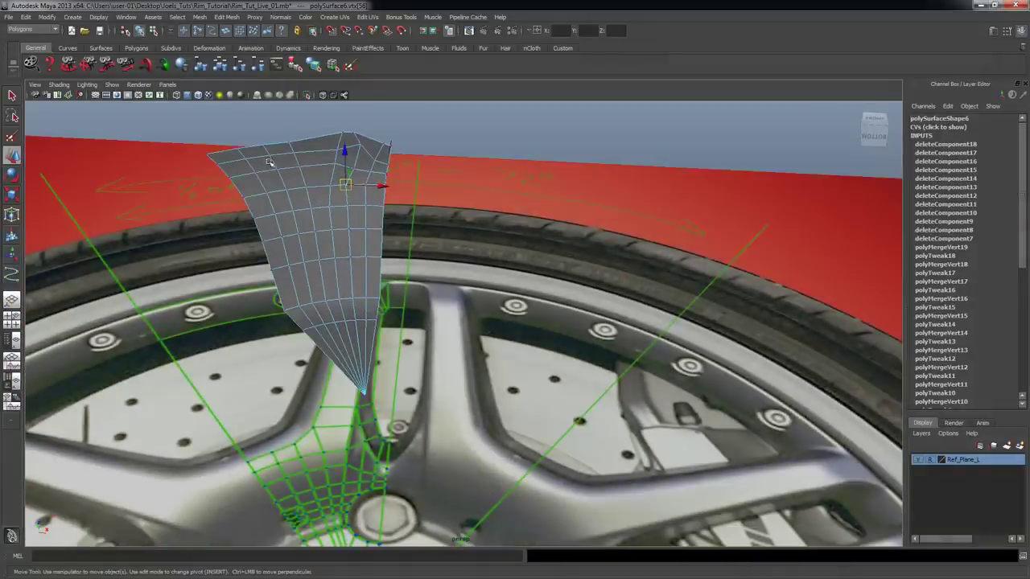
- In the front view, shift four vertices of the edge column beside the spoke's vertical guide line toward that line, working inward
click(298, 166)
key(space)
key(space)
alt+right_drag(317, 338, 459, 319)
alt+middle_drag(459, 319, 586, 302)
drag(190, 208, 218, 194)
drag(214, 288, 235, 279)
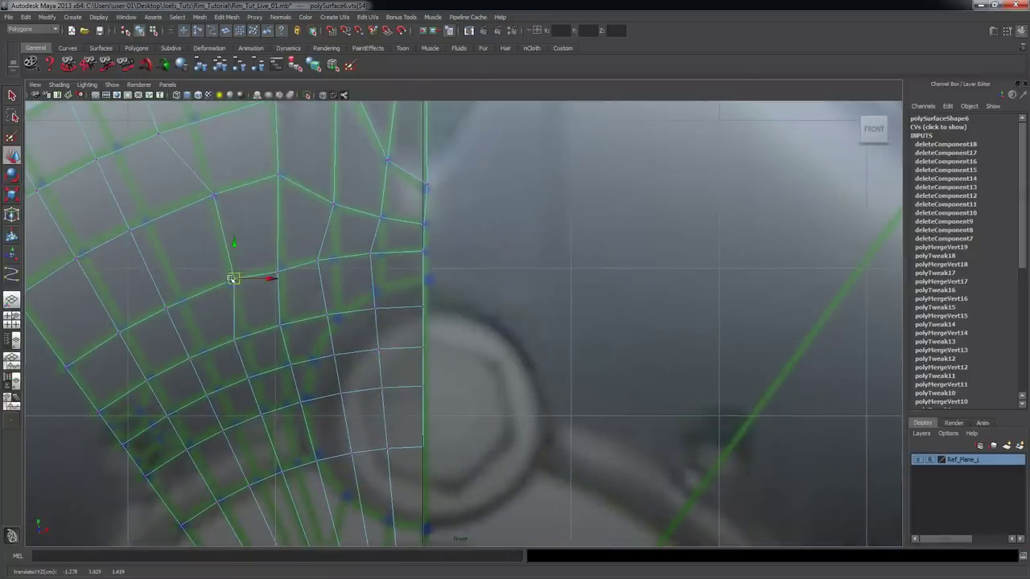
click(234, 340)
drag(234, 341, 249, 337)
click(248, 378)
drag(249, 378, 260, 377)
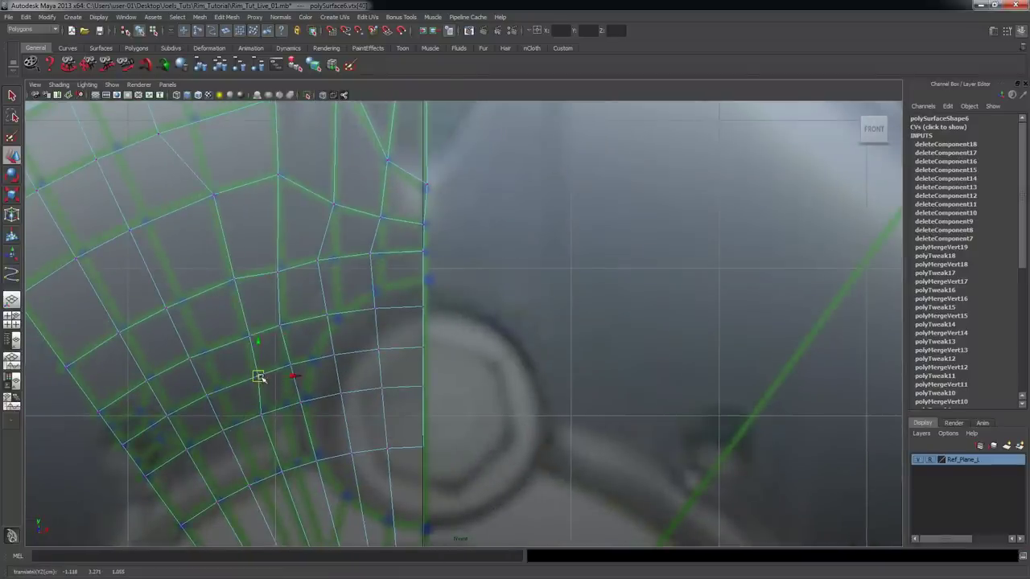
- Examine the curvature of the spoke surface from several angles in the perspective view
key(space)
key(space)
alt+drag(547, 252, 466, 274)
alt+middle_drag(466, 274, 504, 344)
alt+right_drag(504, 344, 513, 269)
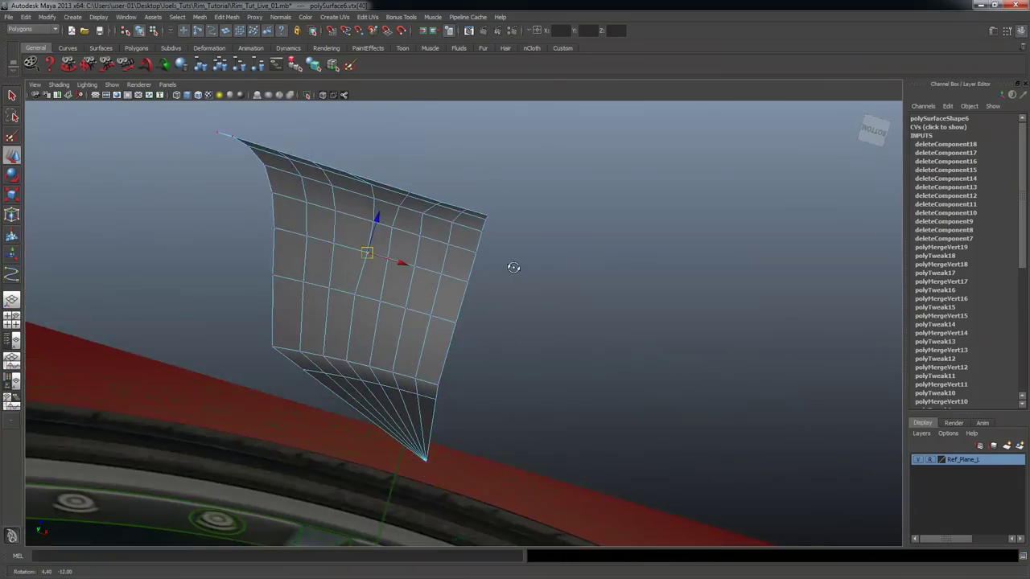
alt+drag(375, 191, 388, 201)
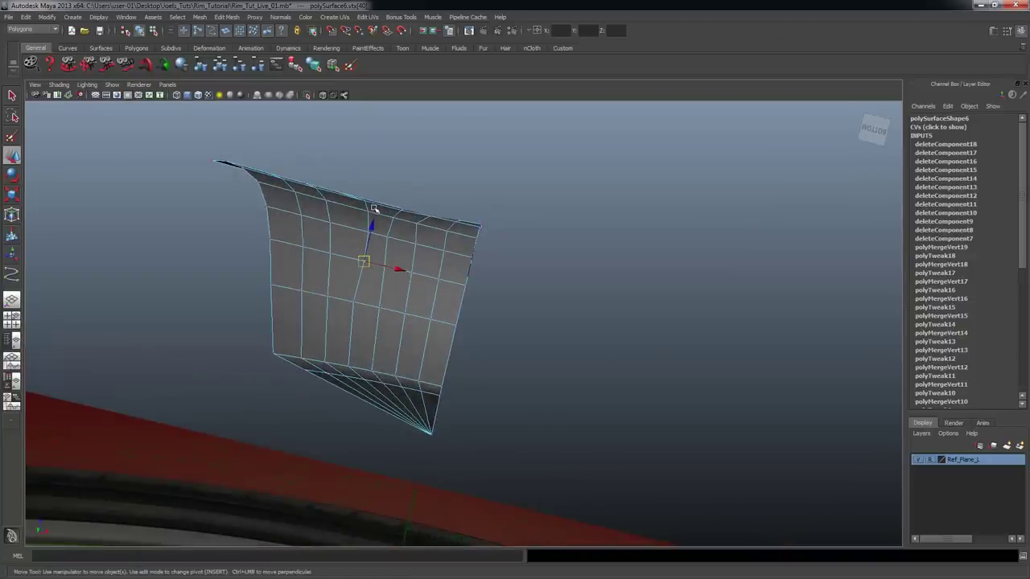
alt+drag(369, 237, 352, 166)
alt+drag(360, 256, 347, 207)
- Undo the latest vertex moves on the spoke mesh and check the restored surface from below
key(ctrl+z)
key(ctrl+z)
key(ctrl+z)
key(ctrl+z)
key(ctrl+z)
key(ctrl+z)
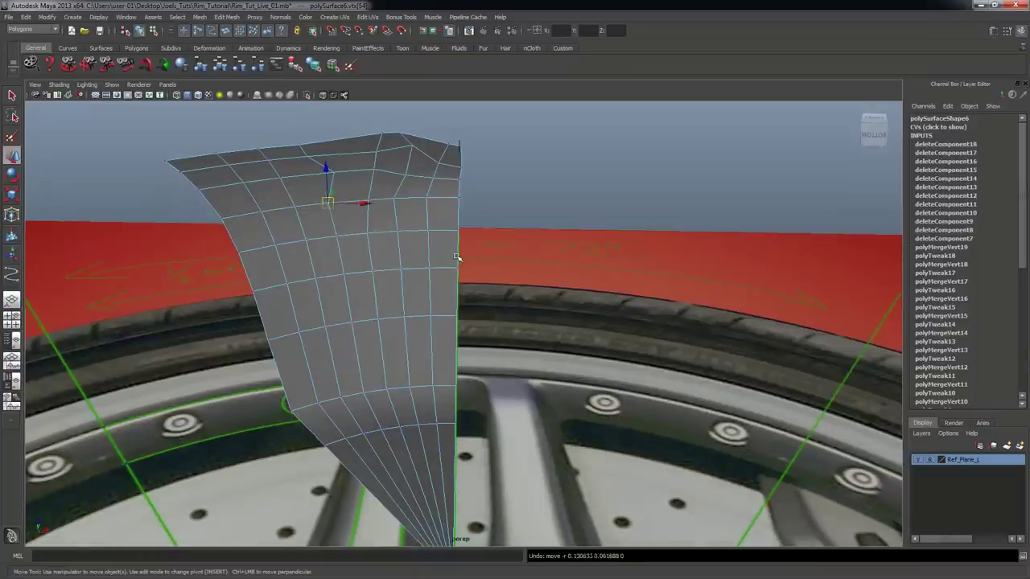
alt+drag(502, 206, 428, 181)
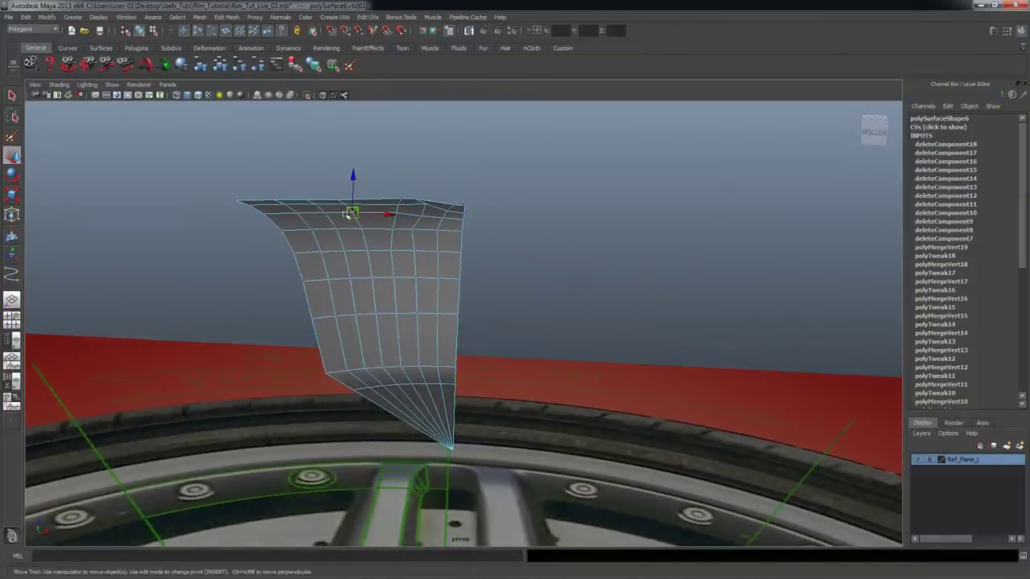
alt+drag(383, 220, 394, 237)
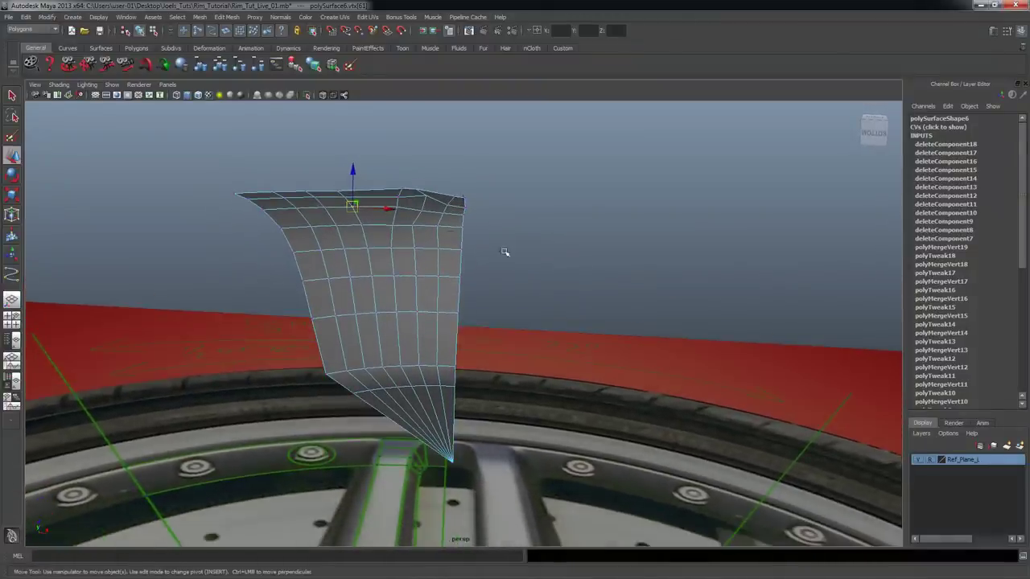
- Move the vertex at the corner of the mesh's upper edge upward in the front view
key(space)
key(space)
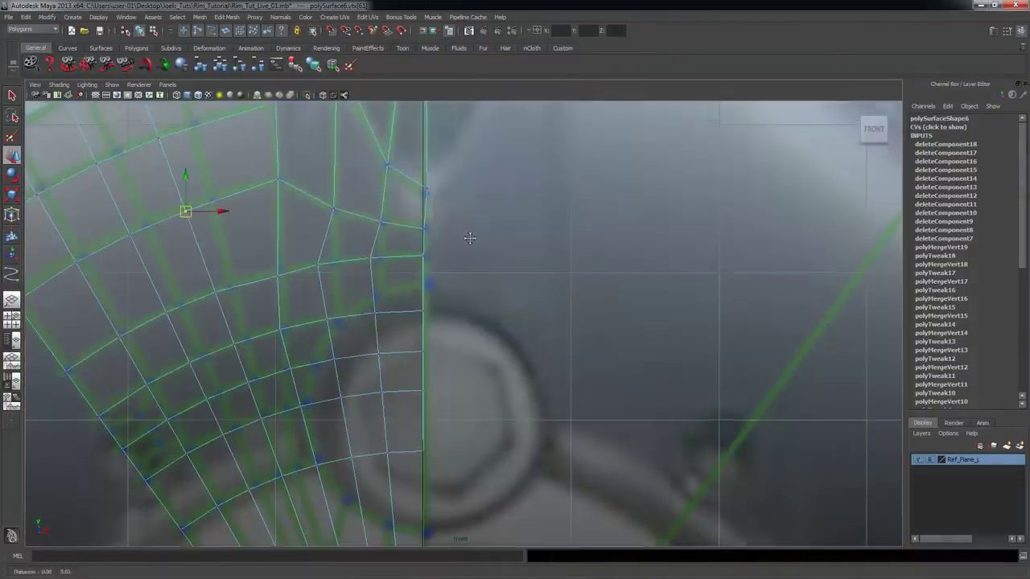
scroll(470, 238, down, 5)
click(318, 253)
drag(320, 257, 322, 218)
scroll(409, 317, up, 1)
alt+right_drag(409, 317, 414, 317)
alt+middle_drag(409, 317, 393, 306)
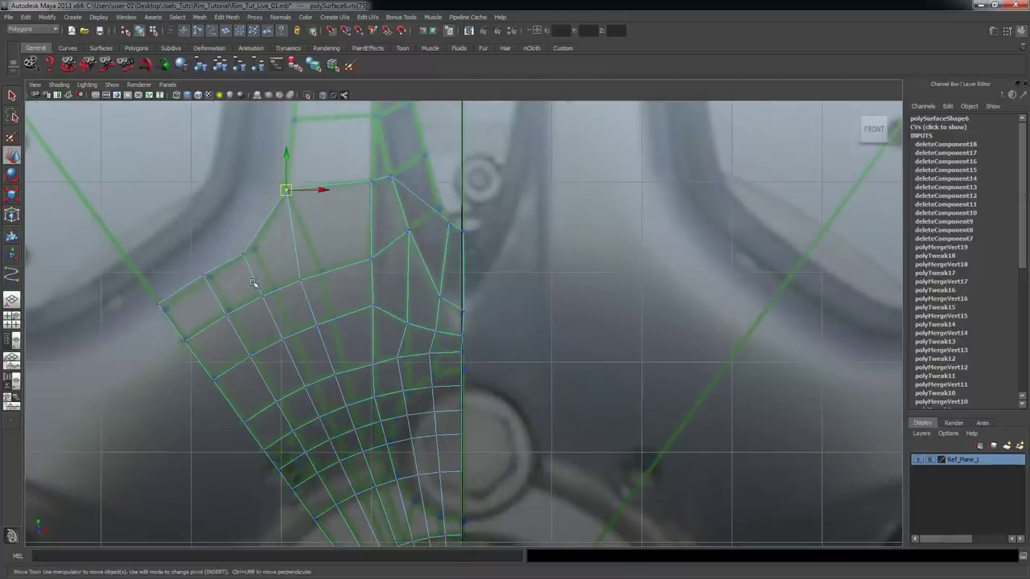
- Examine how the mesh rows line up with the green reference topology around the upper bolt hole in the front view
alt+middle_drag(240, 374, 227, 285)
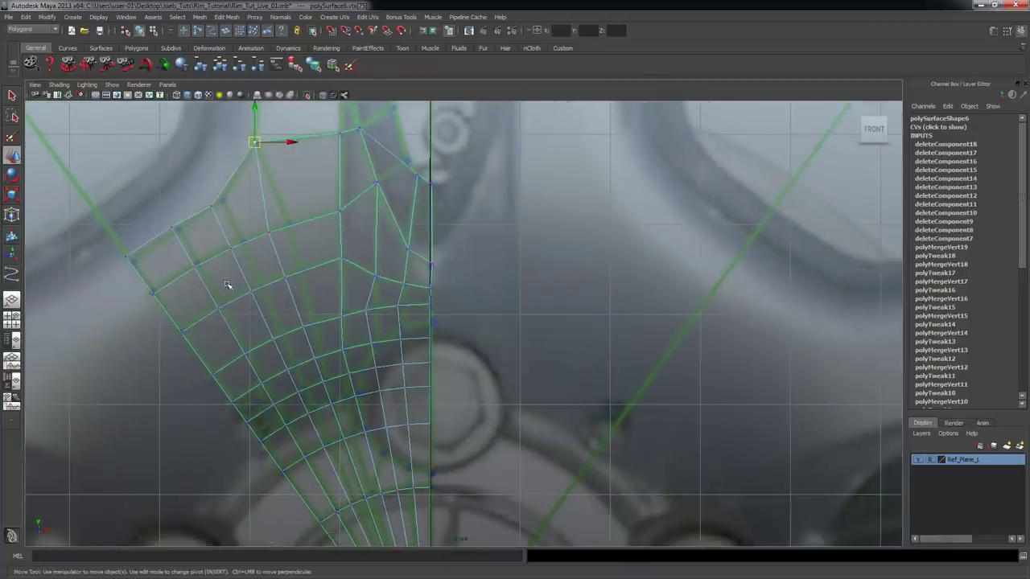
alt+middle_drag(320, 377, 184, 262)
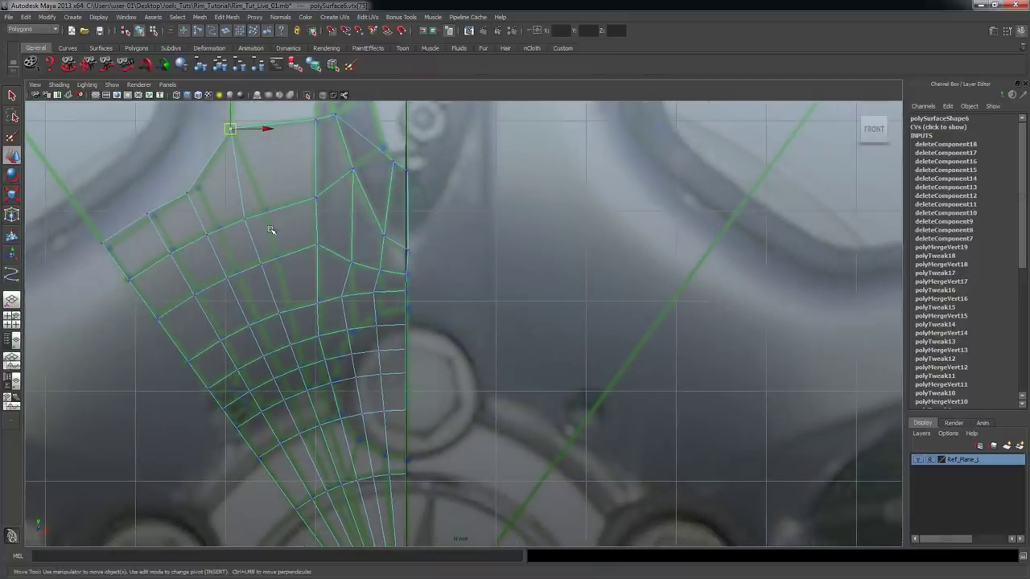
alt+middle_drag(343, 396, 305, 327)
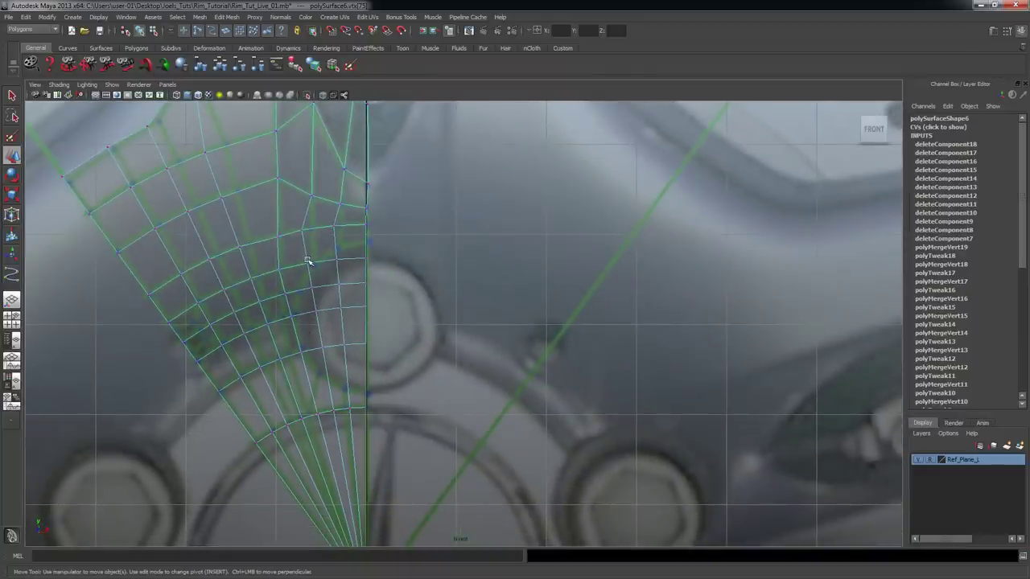
alt+right_drag(174, 385, 218, 363)
alt+middle_drag(233, 342, 246, 333)
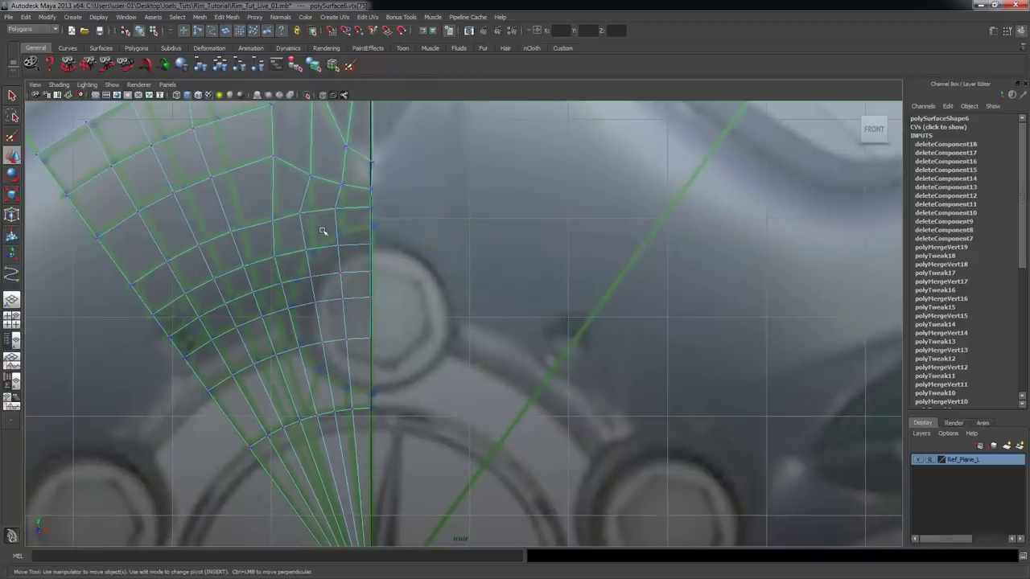
alt+middle_drag(224, 258, 278, 264)
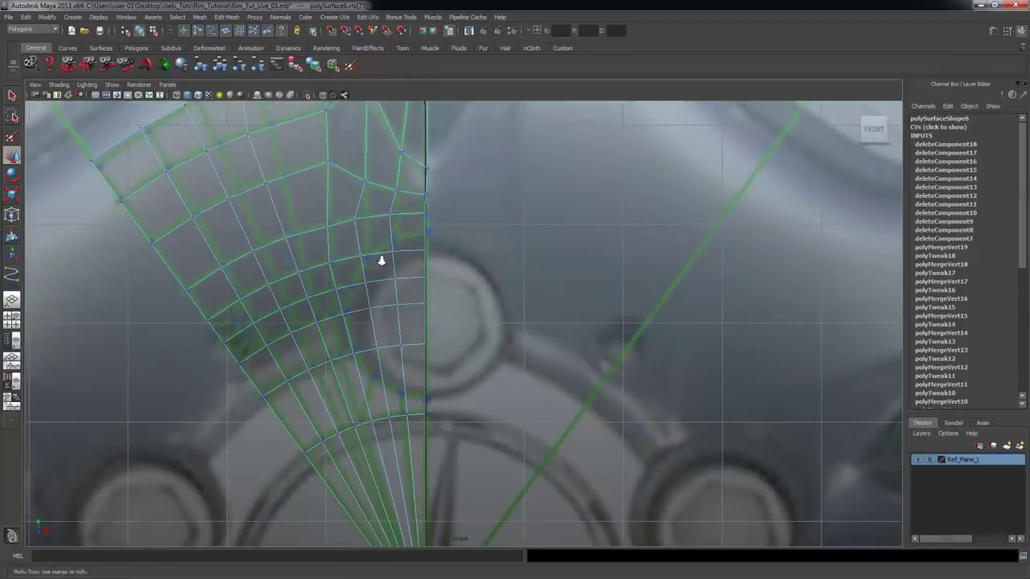
alt+right_drag(381, 259, 201, 270)
alt+middle_drag(348, 276, 325, 295)
alt+right_drag(325, 294, 538, 328)
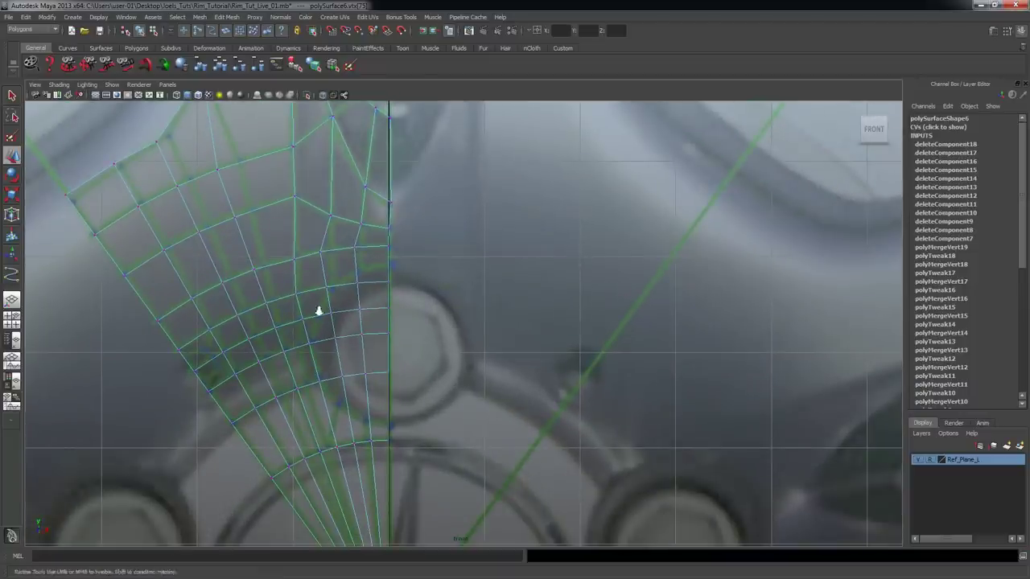
alt+right_drag(324, 306, 400, 313)
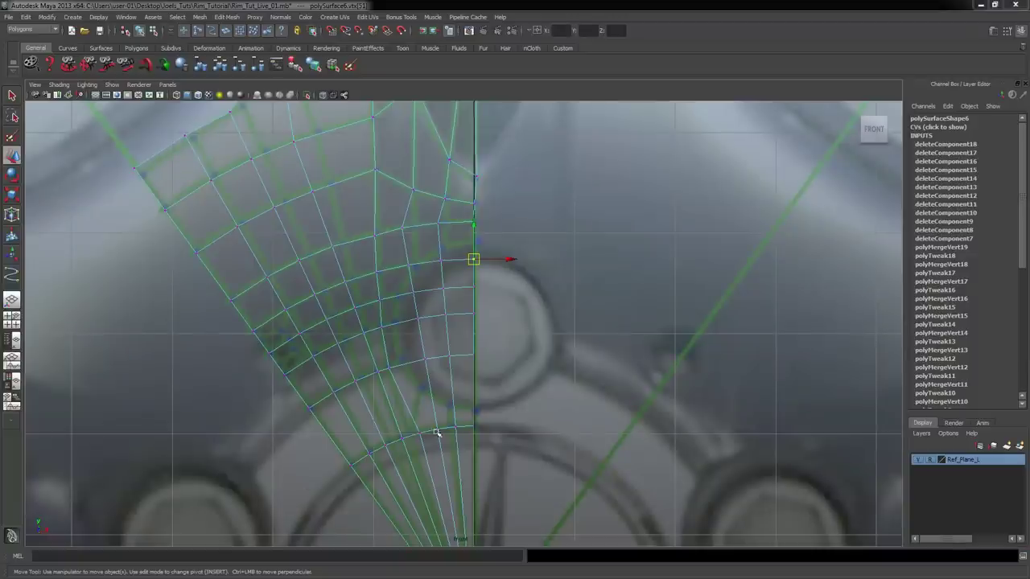
alt+right_drag(386, 221, 554, 226)
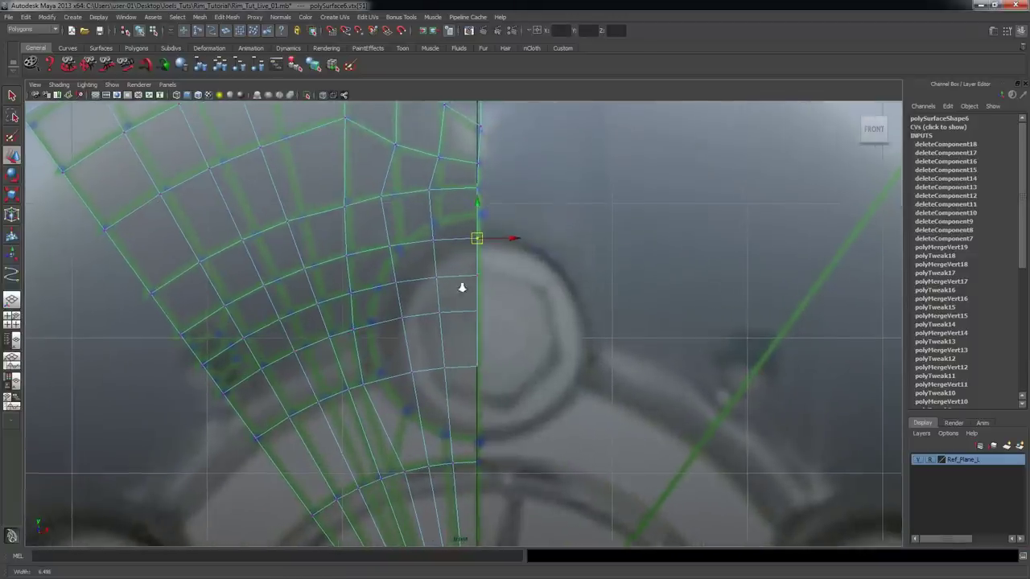
scroll(462, 285, up, 1)
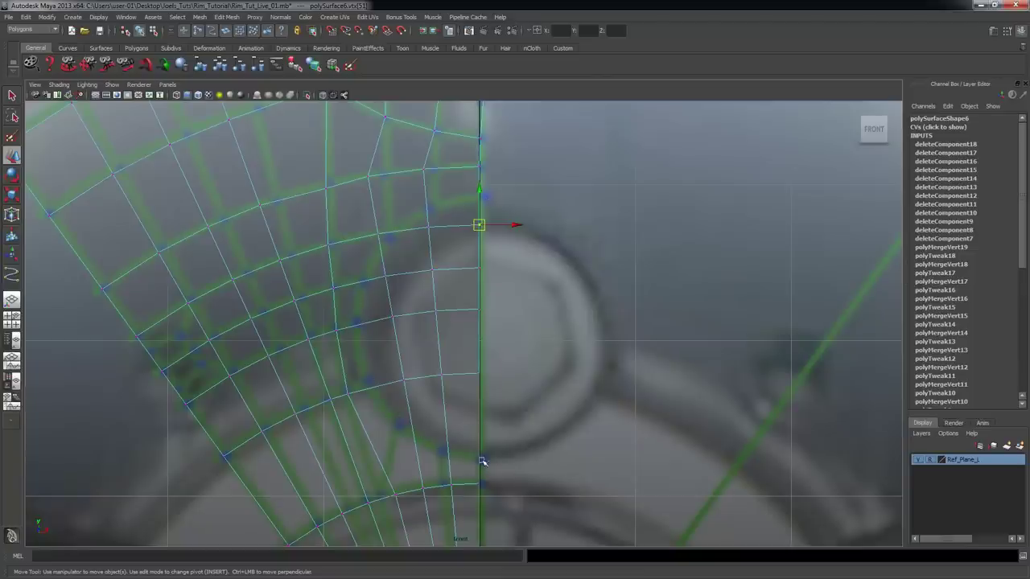
scroll(360, 239, up, 1)
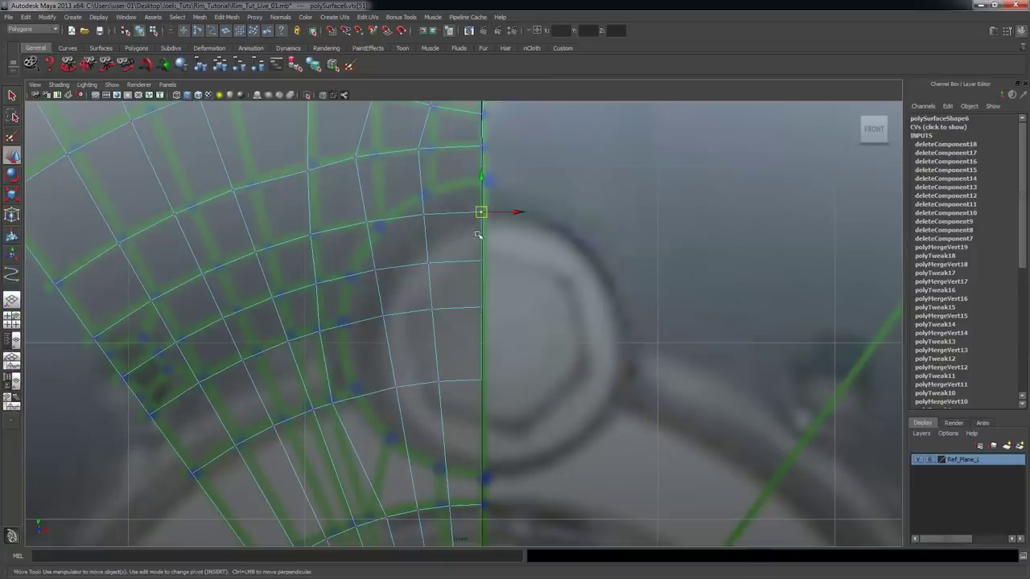
scroll(430, 211, up, 1)
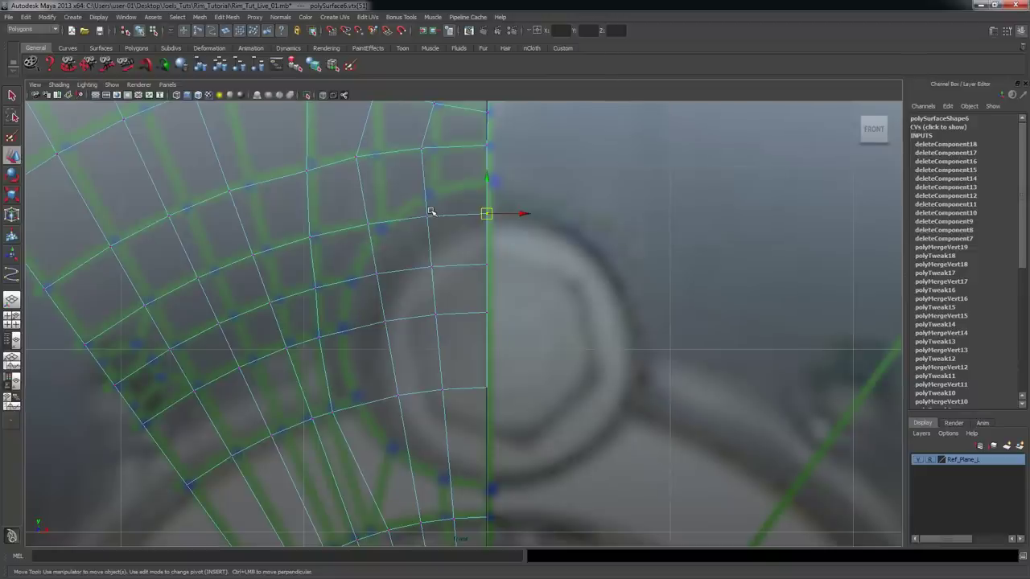
scroll(415, 228, up, 1)
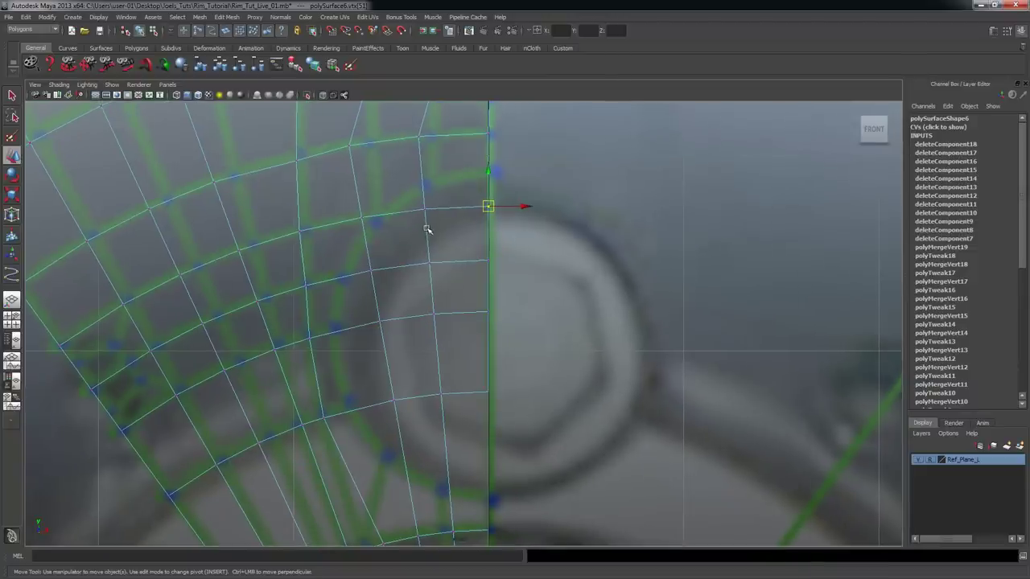
alt+right_drag(364, 226, 398, 219)
alt+middle_drag(381, 214, 431, 219)
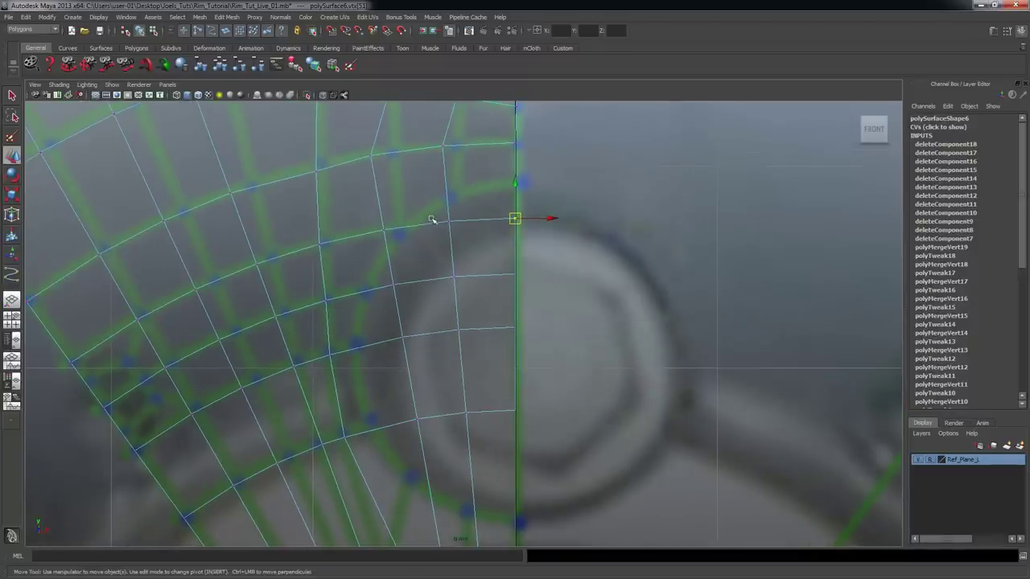
- Try to move the vertex two columns from the centre line, just above the bolt hole, onto the reference outline
click(382, 231)
key(space)
scroll(648, 228, up, 3)
key(space)
alt+drag(729, 244, 424, 297)
alt+drag(410, 331, 518, 335)
key(space)
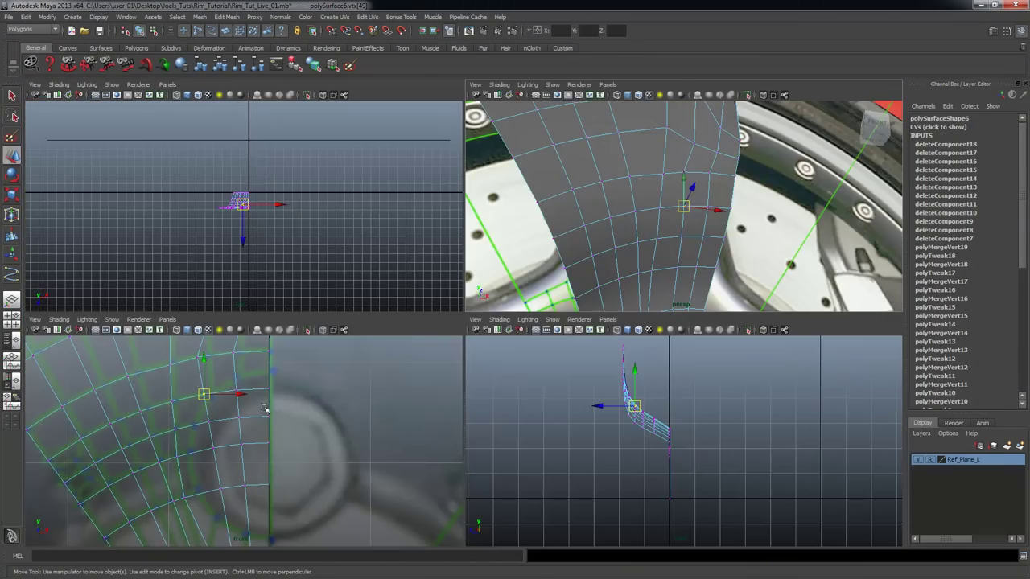
key(space)
scroll(471, 336, down, 2)
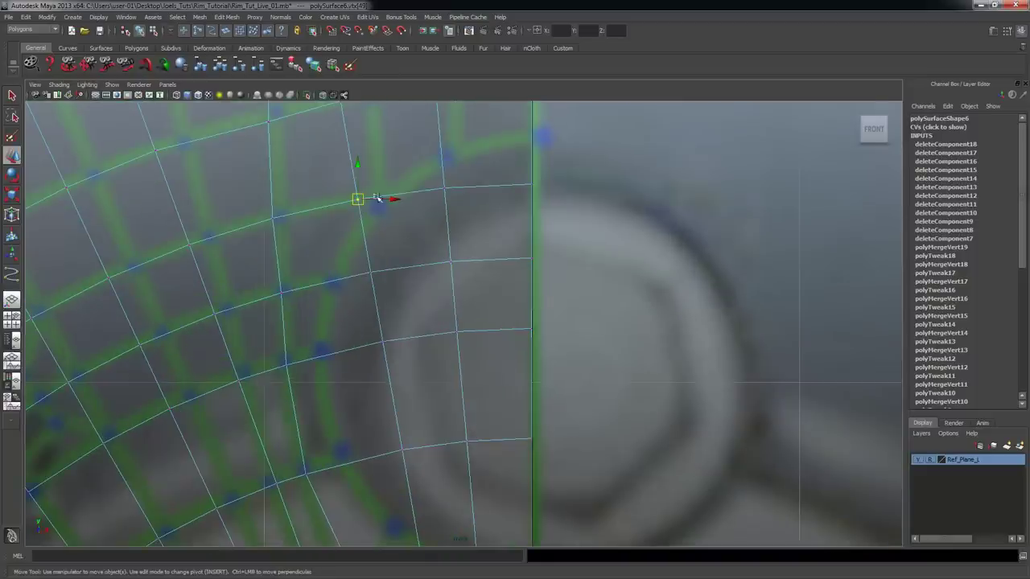
drag(358, 199, 379, 209)
- Try to move the row's remaining two vertices up to the centre line onto the bolt-hole outline and inspect the surface
click(443, 187)
drag(444, 187, 451, 154)
click(527, 182)
drag(531, 183, 552, 135)
key(space)
key(space)
alt+drag(655, 201, 448, 317)
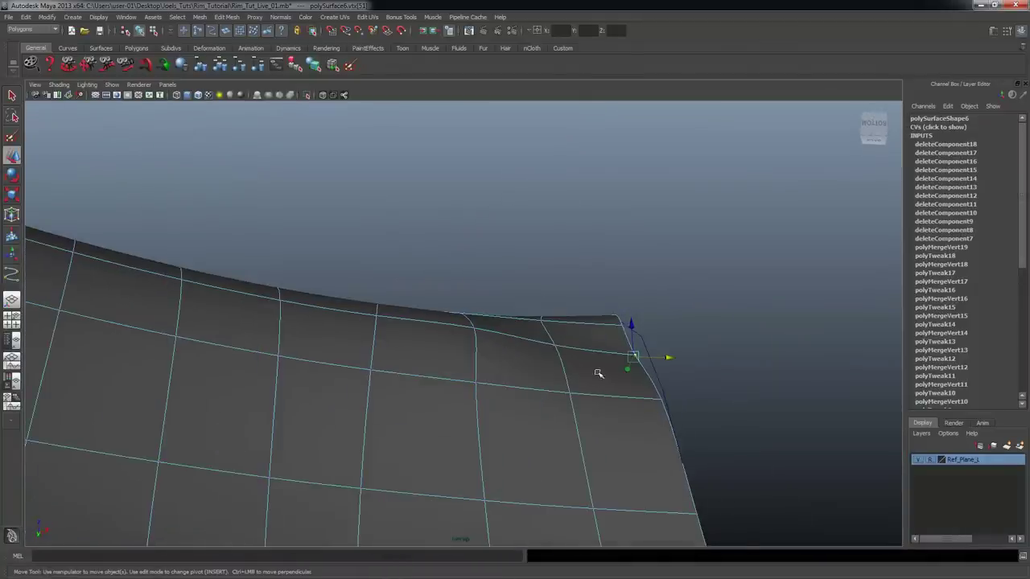
alt+drag(598, 374, 610, 379)
- Undo the moves of the three vertices above the bolt hole
key(ctrl+z)
key(ctrl+z)
key(ctrl+z)
key(ctrl+z)
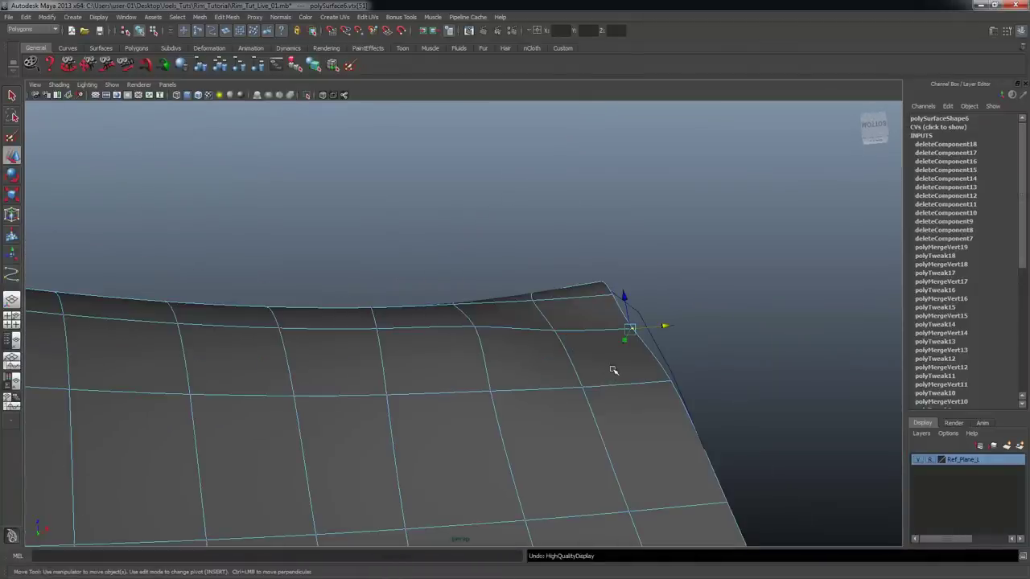
key(ctrl+z)
key(ctrl+z)
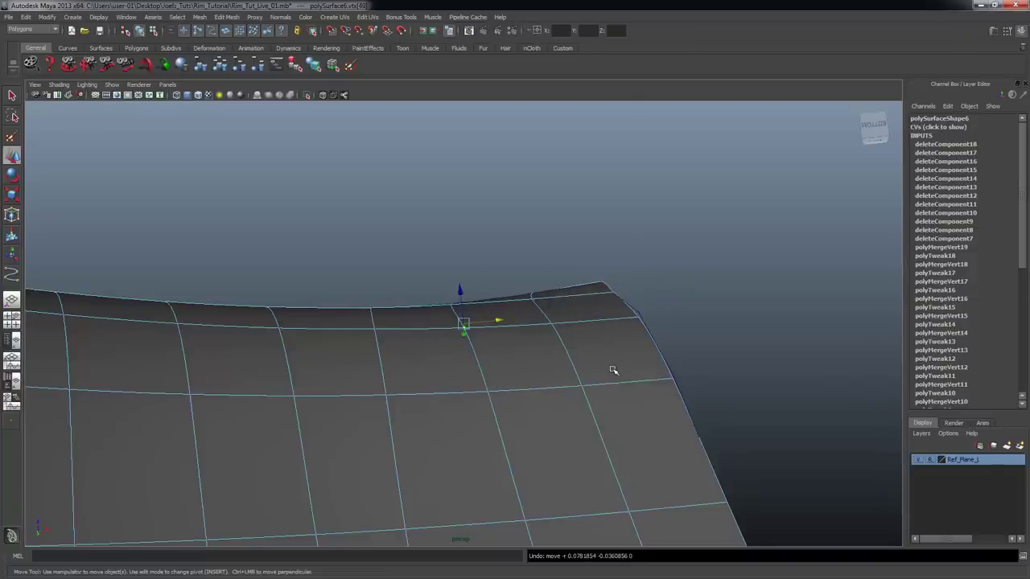
- Snap the vertex two columns from the centre line onto the reference vertex at the bolt hole's upper outline
key(space)
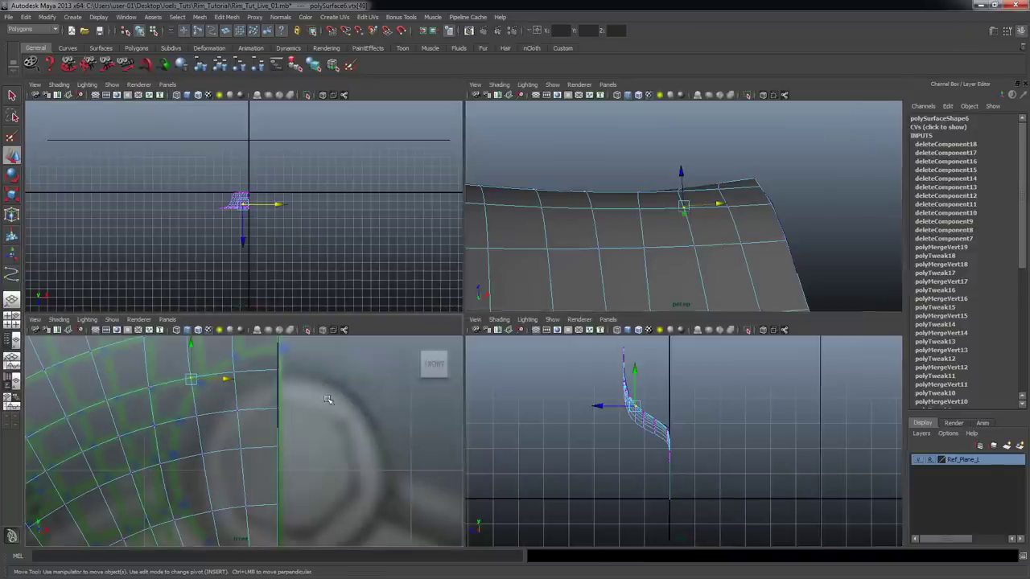
key(space)
key(1)
alt+right_drag(459, 306, 571, 257)
alt+middle_drag(570, 257, 588, 331)
alt+right_drag(354, 317, 395, 322)
scroll(395, 321, up, 2)
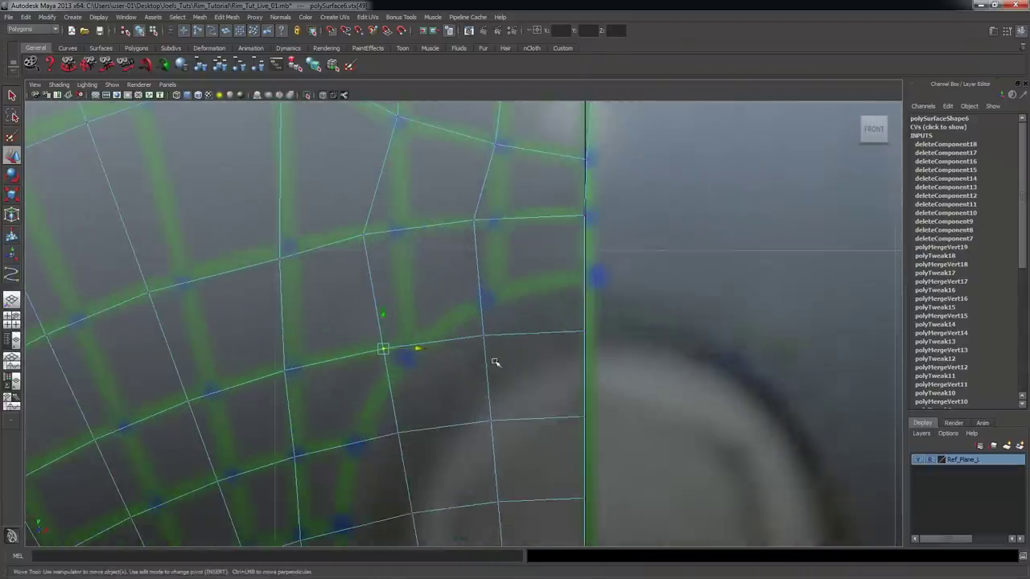
key(v)
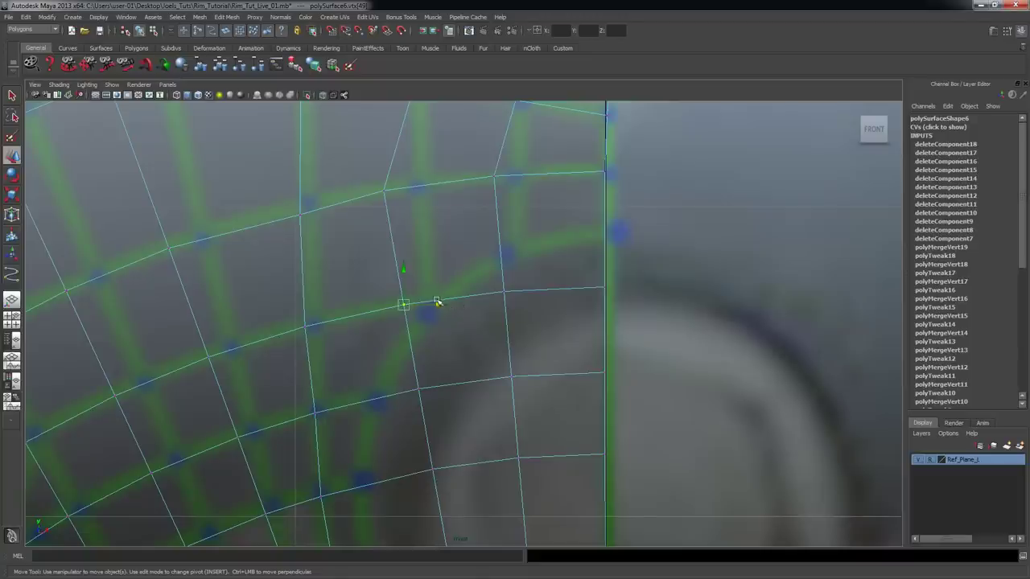
scroll(430, 319, up, 2)
drag(405, 300, 439, 313)
- Snap the vertex next to the centre line, one row above the bolt-hole outline, onto its matching reference vertex
alt+right_drag(632, 250, 594, 276)
alt+middle_drag(594, 275, 579, 331)
alt+right_drag(596, 298, 627, 294)
drag(477, 256, 509, 296)
key(v)
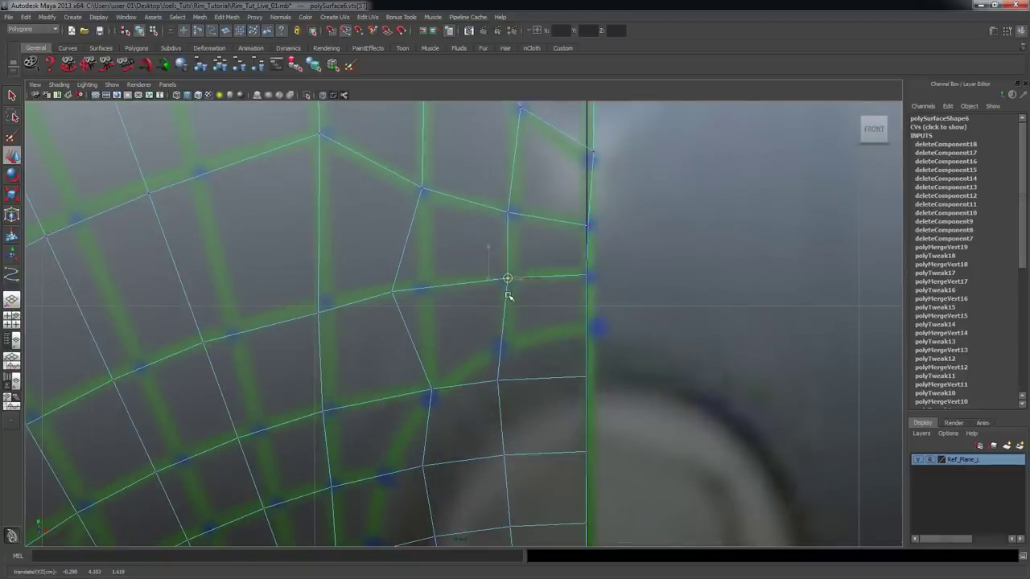
- Examine the surface around the snapped vertices from below in the perspective view
key(space)
key(space)
alt+drag(705, 278, 566, 303)
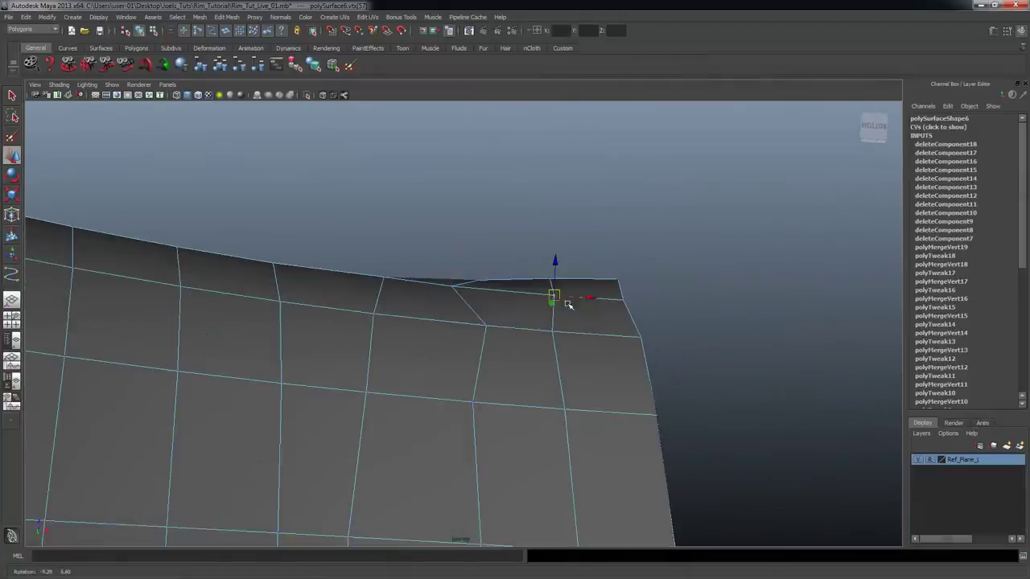
alt+drag(458, 333, 416, 315)
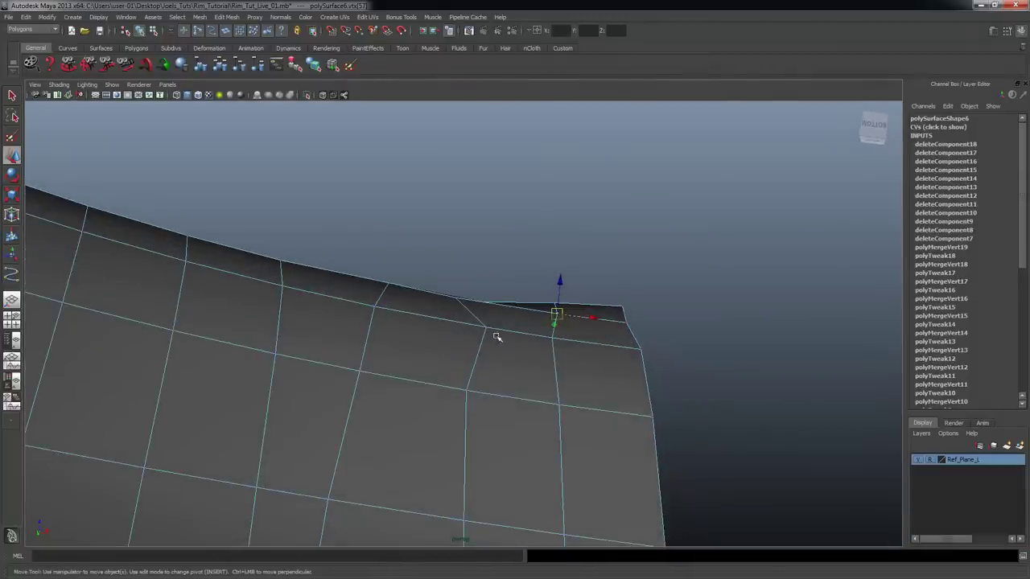
alt+drag(488, 342, 487, 356)
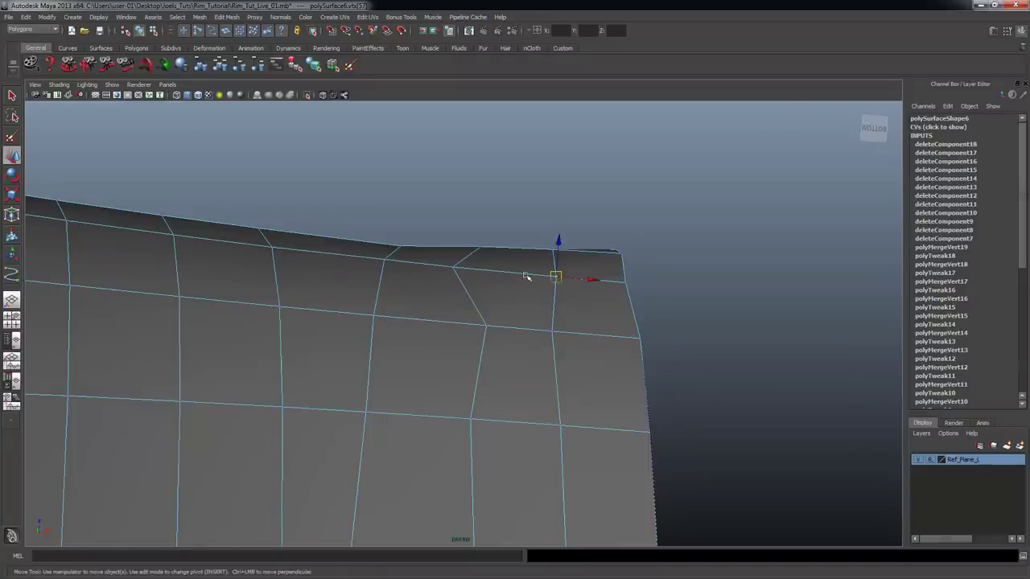
alt+drag(511, 279, 512, 282)
key(space)
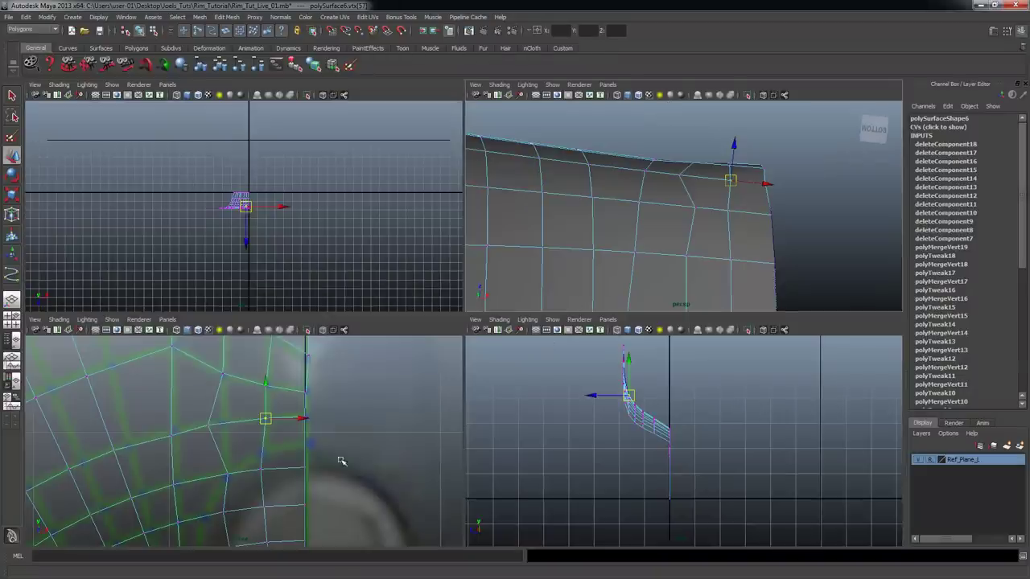
- Snap the vertex one row below the first snapped one onto the bolt hole's curved reference outline and check its depth
key(space)
alt+middle_drag(426, 396, 435, 314)
alt+right_drag(434, 315, 480, 327)
alt+middle_drag(480, 327, 479, 258)
click(428, 324)
key(v)
drag(424, 324, 389, 332)
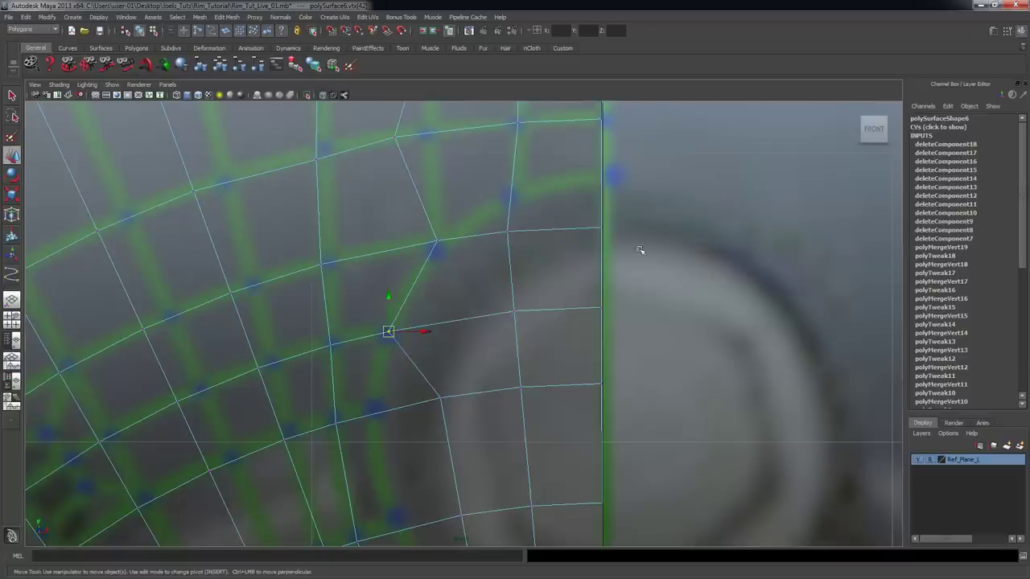
key(space)
alt+drag(683, 250, 709, 262)
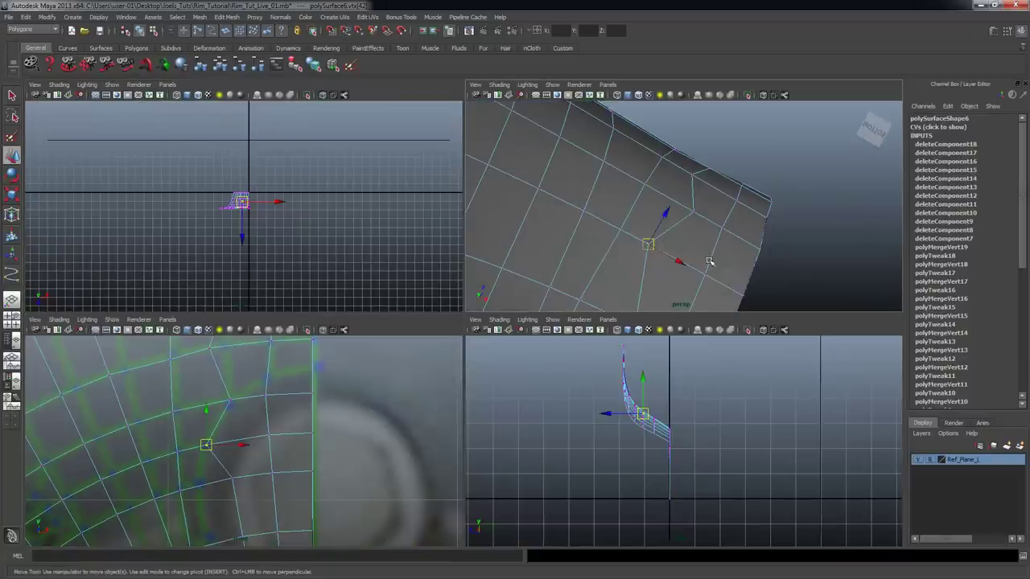
key(space)
alt+drag(633, 362, 631, 296)
drag(553, 292, 515, 287)
key(ctrl+z)
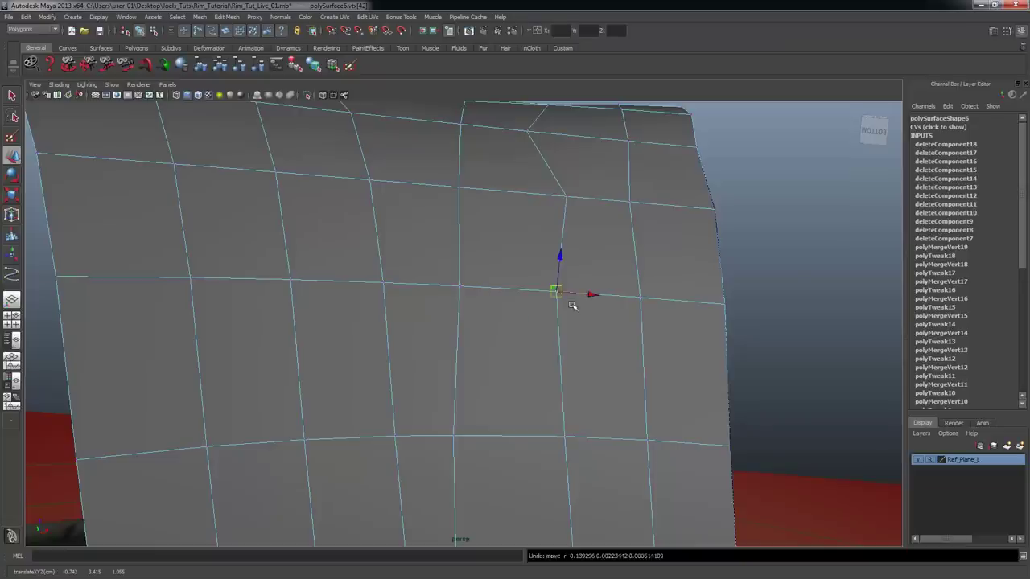
alt+right_drag(572, 306, 641, 348)
key(c)
drag(589, 281, 543, 299)
middle_drag(560, 304, 500, 304)
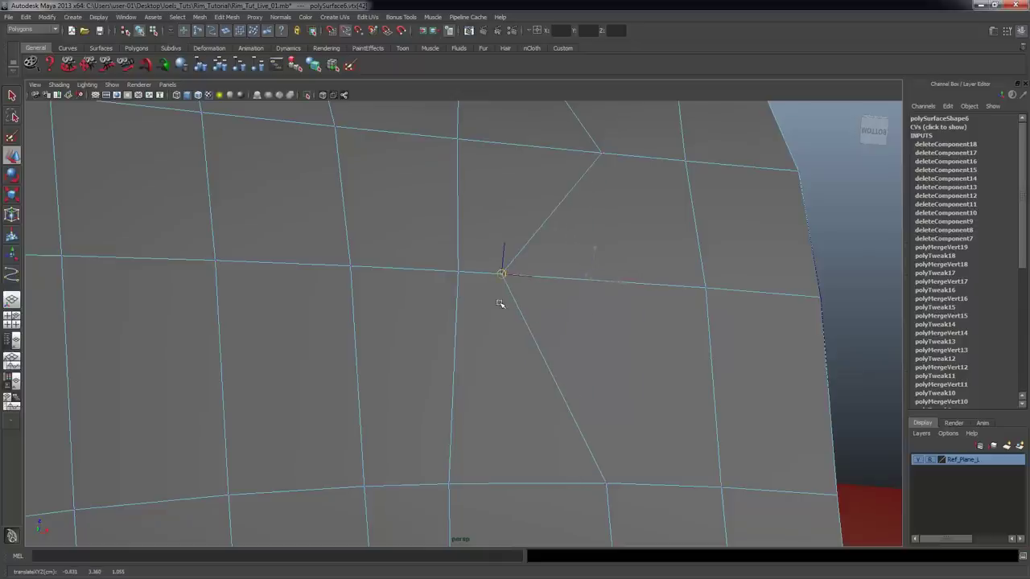
key(space)
key(ctrl+z)
- In the front view, slide the vertex one row below the snapped outline corner along its edge onto the bolt hole's reference vertex
key(space)
scroll(553, 358, up, 2)
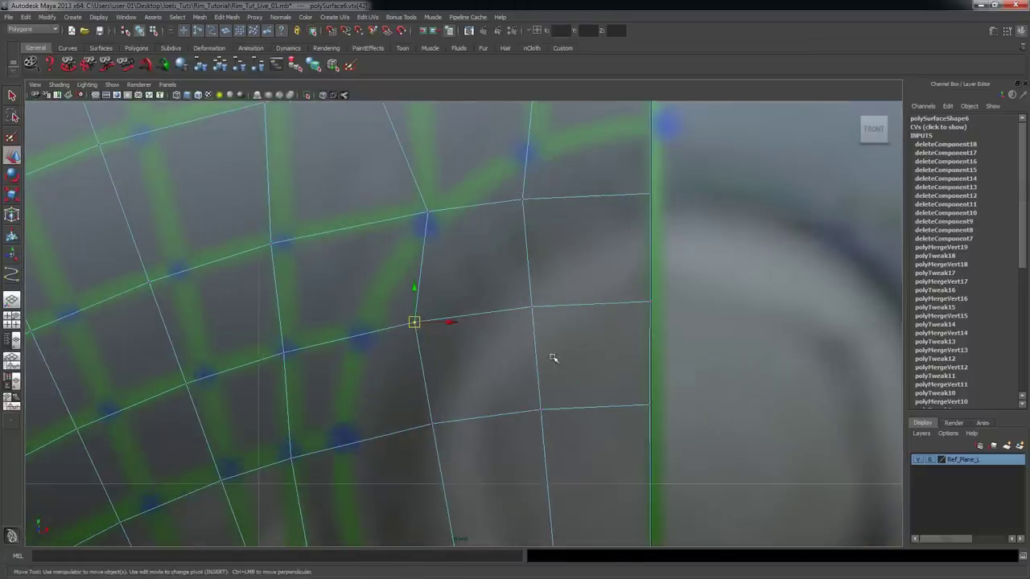
key(c)
drag(412, 324, 359, 335)
- Slide the vertex in the next row down along its edge onto the reference point at the bolt hole's widest part
alt+middle_drag(460, 434, 465, 350)
drag(419, 307, 356, 380)
key(c)
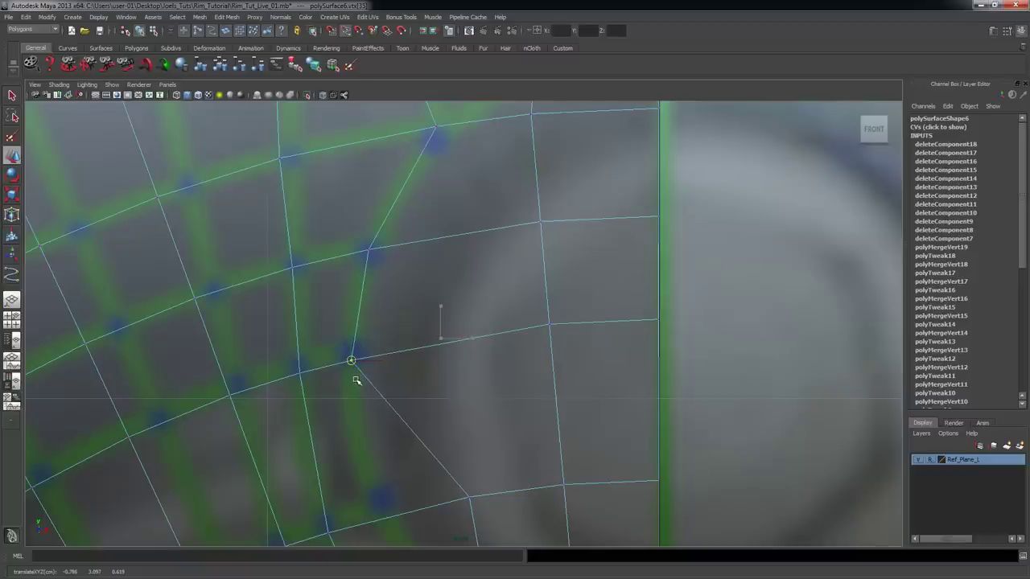
- Slide the vertex three rows below the outline corner along its edge onto the lower side of the bolt-hole outline
alt+middle_drag(504, 497, 488, 386)
click(488, 388)
key(c)
drag(457, 366, 373, 396)
- Move the vertex two columns from the centre line, one row above the bolt-hole outline, onto its reference vertex
scroll(531, 405, down, 5)
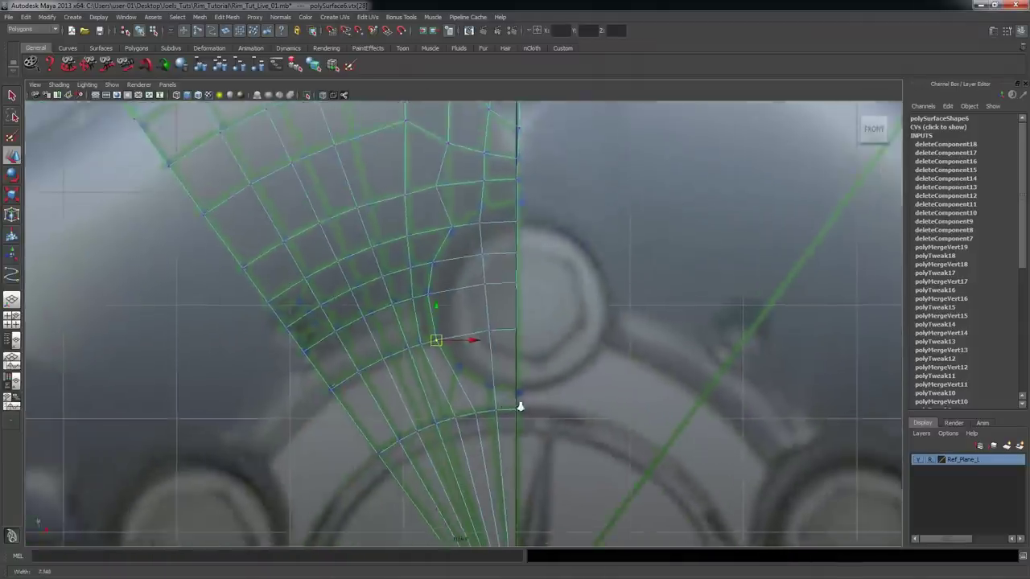
scroll(522, 404, up, 2)
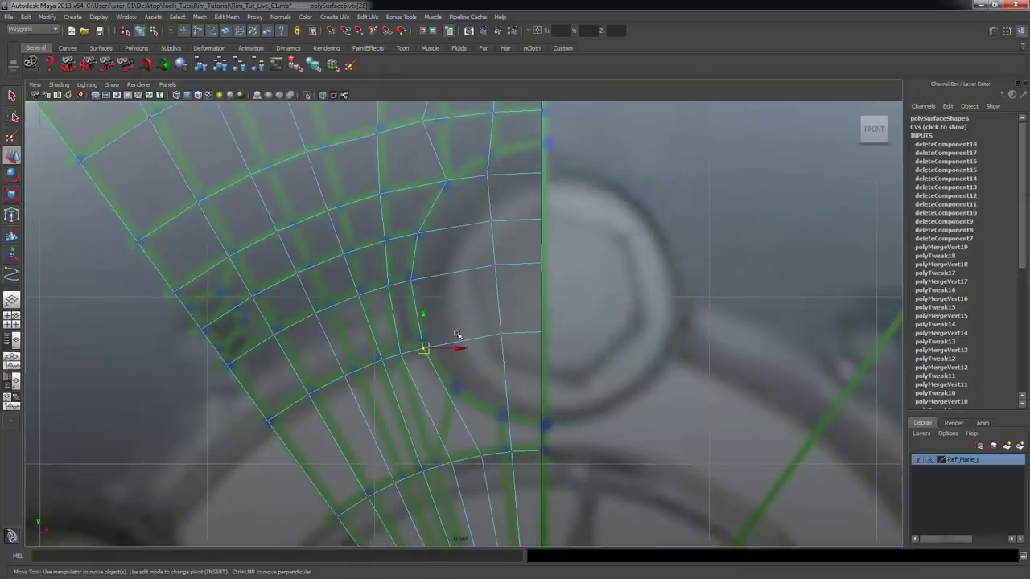
alt+middle_drag(523, 241, 490, 341)
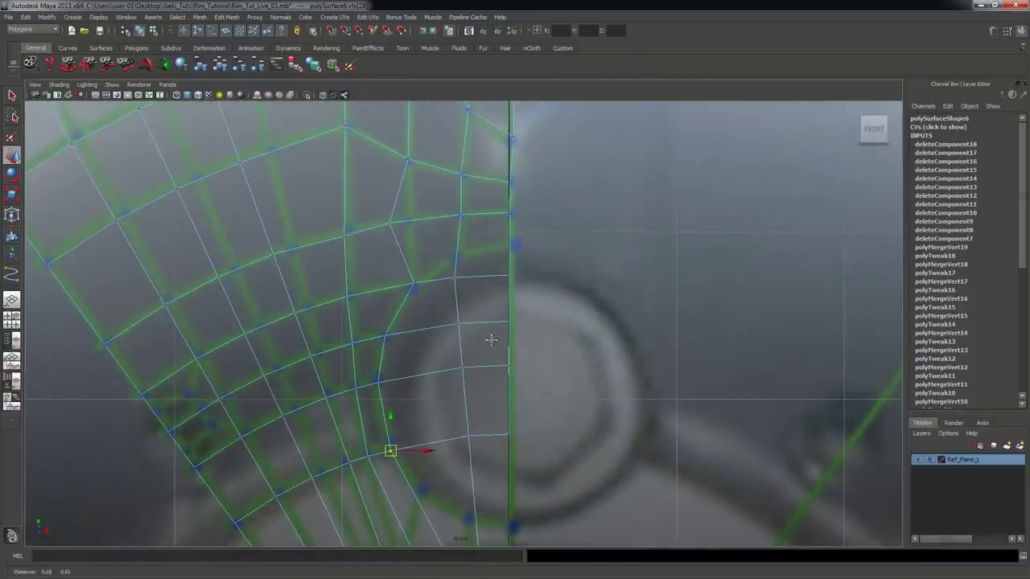
alt+middle_drag(470, 260, 443, 346)
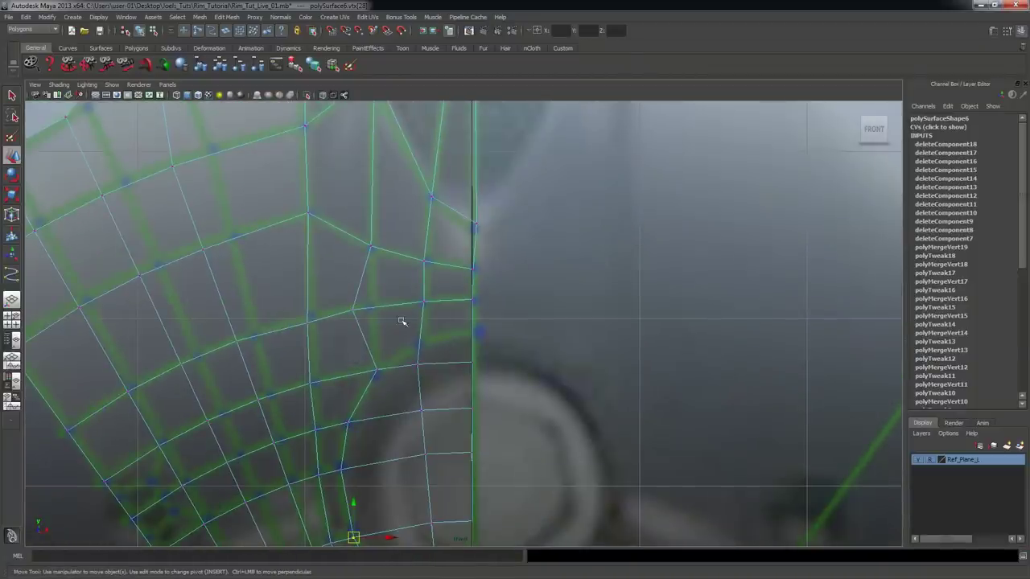
drag(341, 297, 374, 321)
key(v)
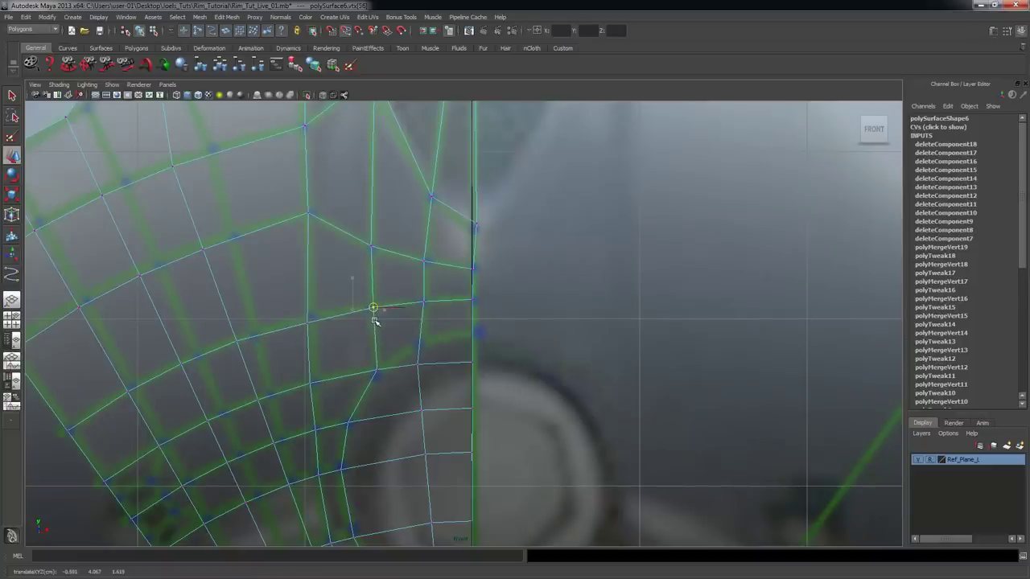
drag(406, 354, 435, 378)
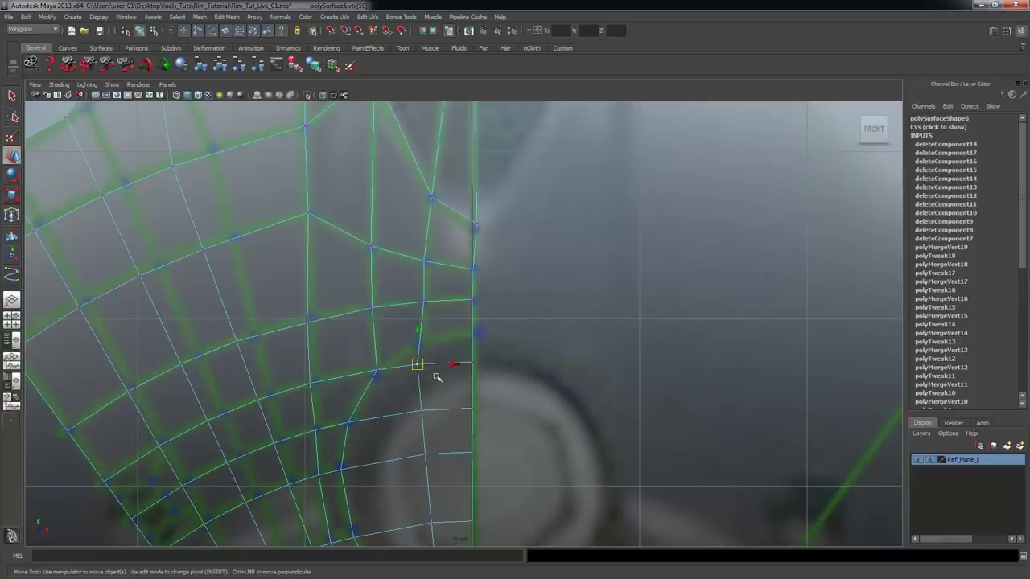
alt+right_drag(416, 382, 625, 414)
alt+middle_drag(625, 414, 656, 388)
key(c)
drag(431, 352, 442, 322)
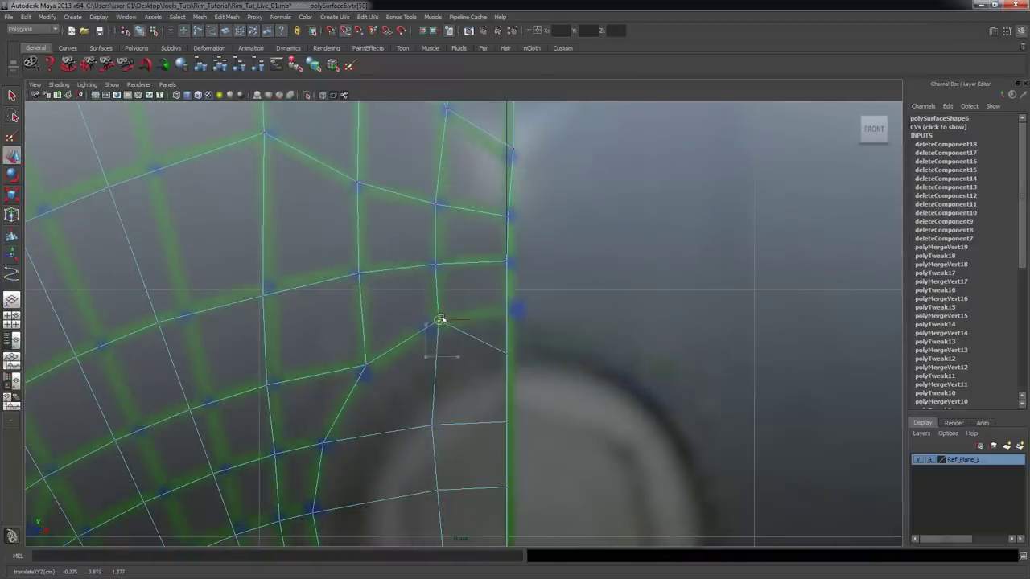
key(ctrl+z)
alt+right_drag(445, 336, 576, 378)
key(v)
drag(411, 372, 395, 320)
key(ctrl+z)
- Move the vertex next to the centre line up onto the reference vertex on the bolt hole's upper outline
alt+right_drag(417, 331, 561, 384)
key(v)
drag(385, 389, 213, 335)
middle_drag(213, 335, 336, 322)
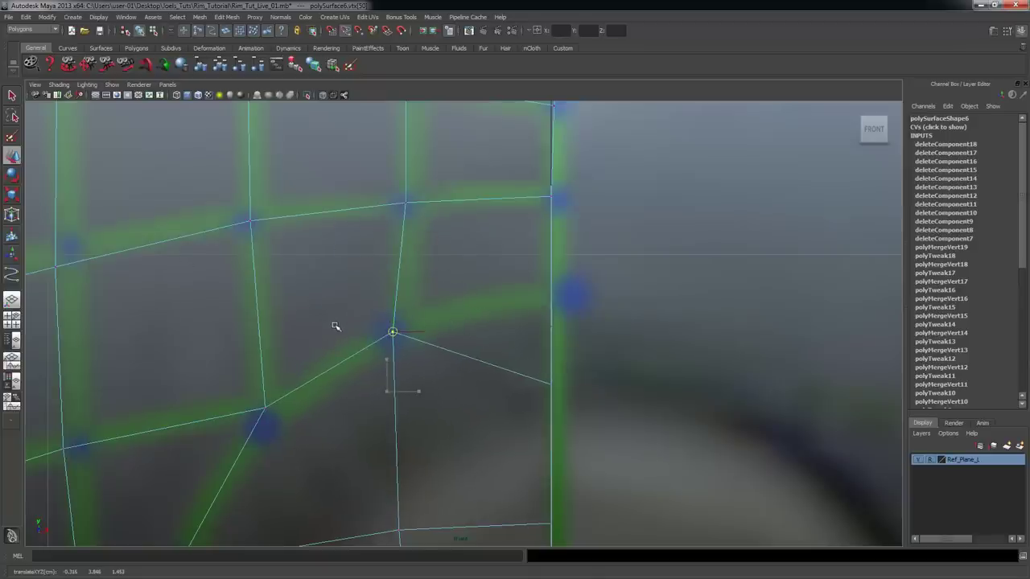
- Slide the centre-line vertex straight up along its edge to the height of the reference vertex at the bolt hole's top
click(551, 384)
middle_drag(549, 383, 579, 319)
key(ctrl+z)
key(c)
middle_drag(550, 383, 400, 294)
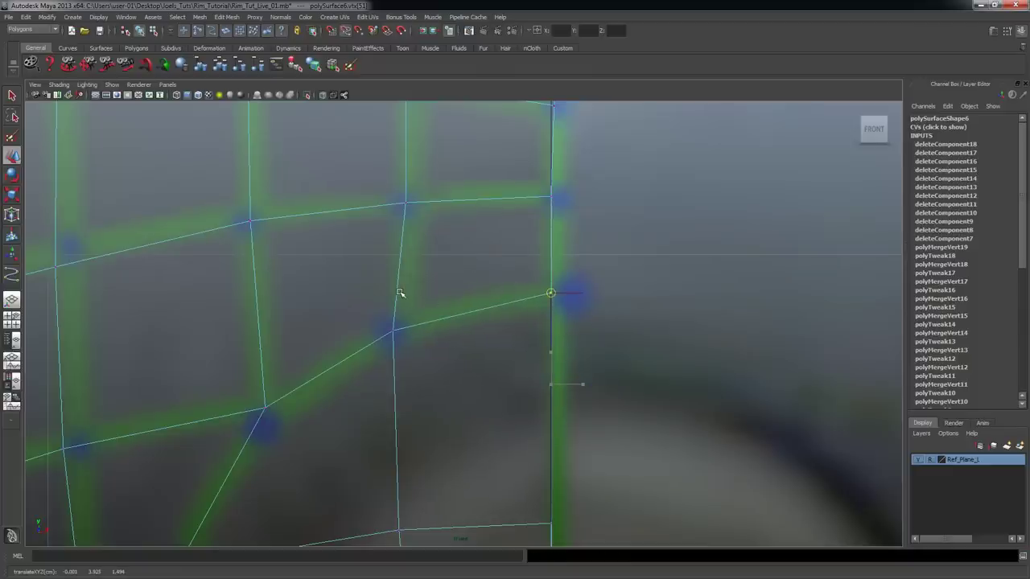
- Insert an edge loop between the two mesh rows below the bolt, level with the reference vertex on the hole's lower curve
alt+right_drag(749, 375, 559, 347)
alt+middle_drag(392, 330, 395, 297)
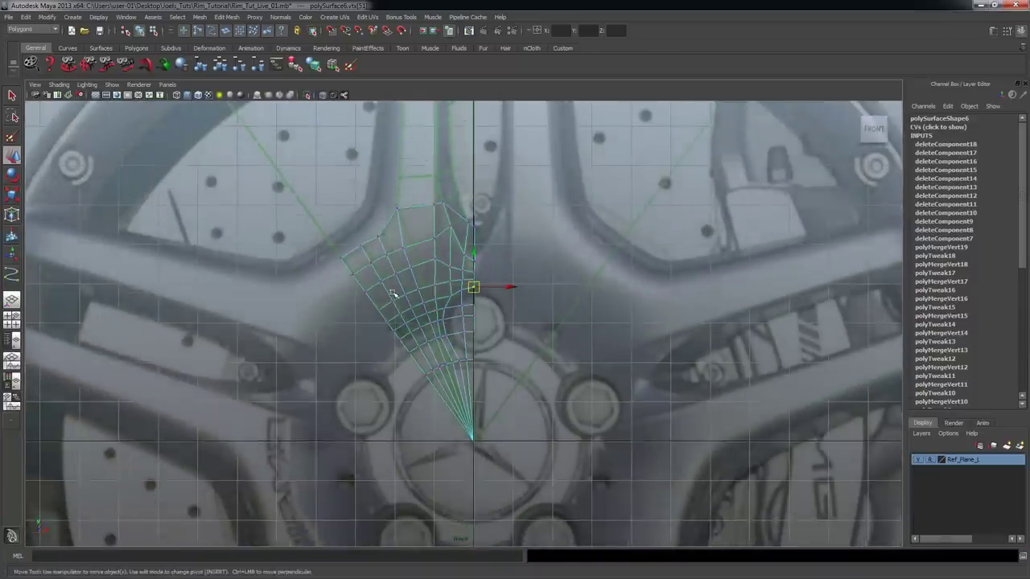
alt+right_drag(395, 297, 466, 268)
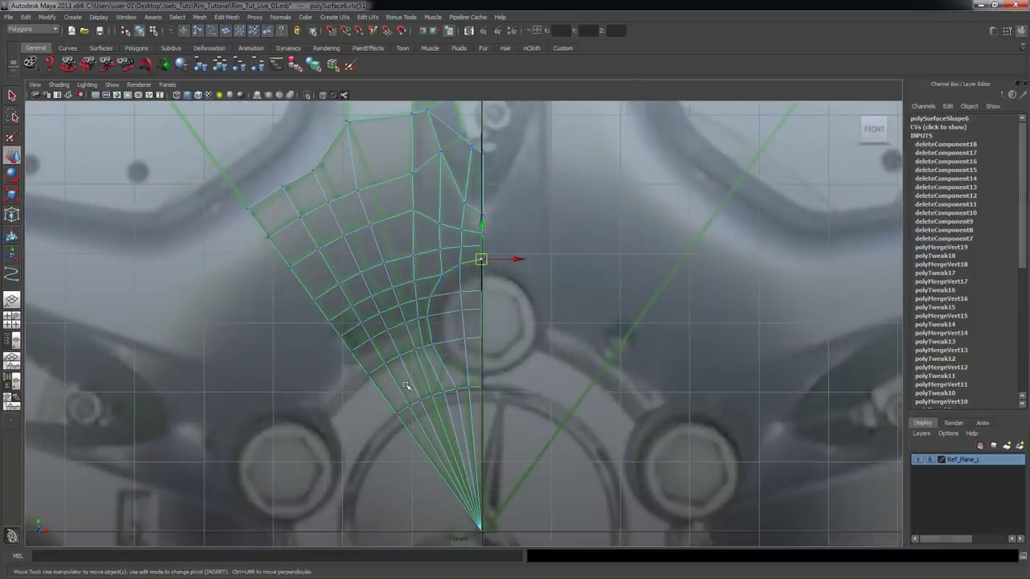
scroll(464, 388, up, 4)
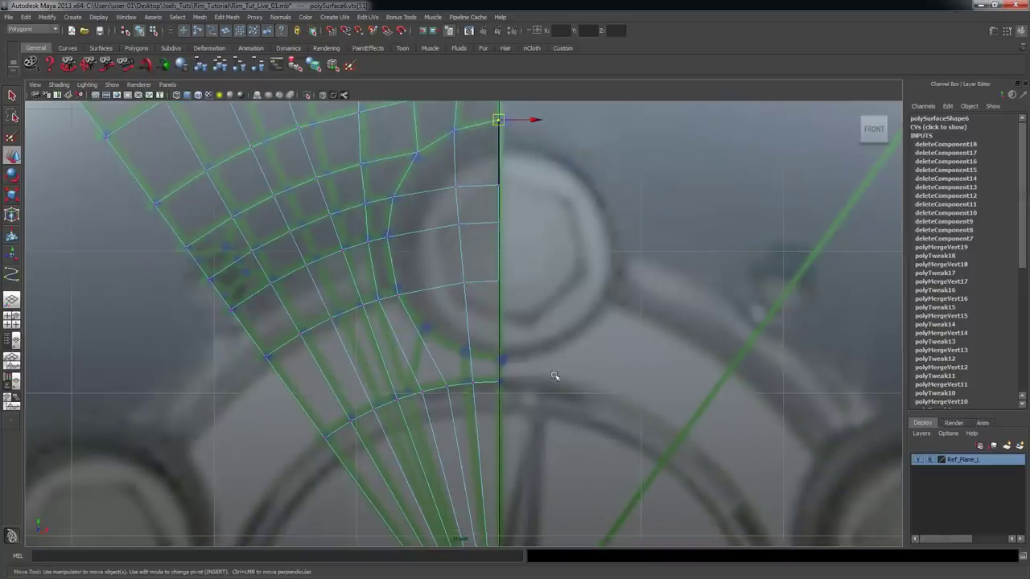
scroll(449, 342, up, 3)
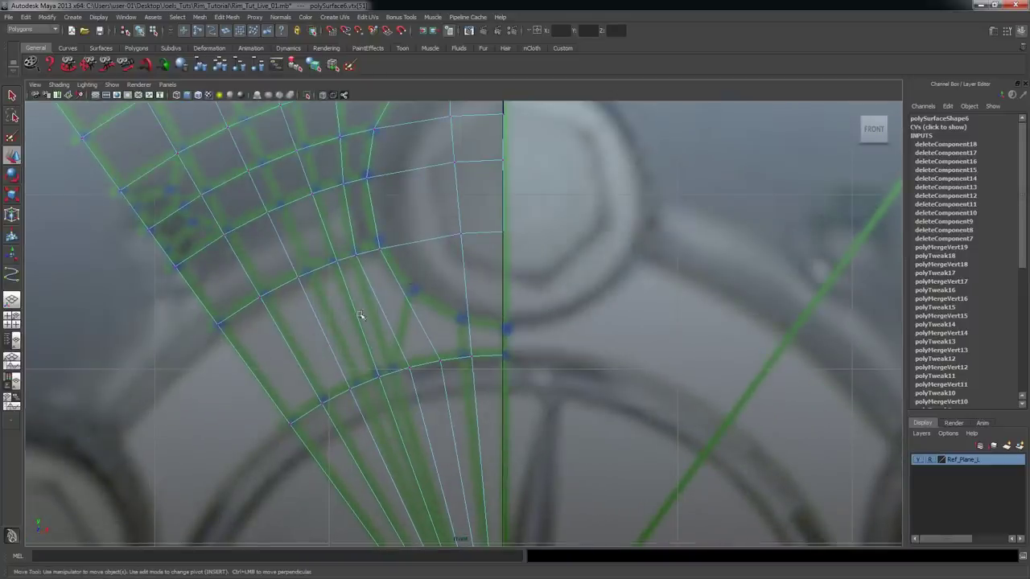
scroll(437, 310, down, 2)
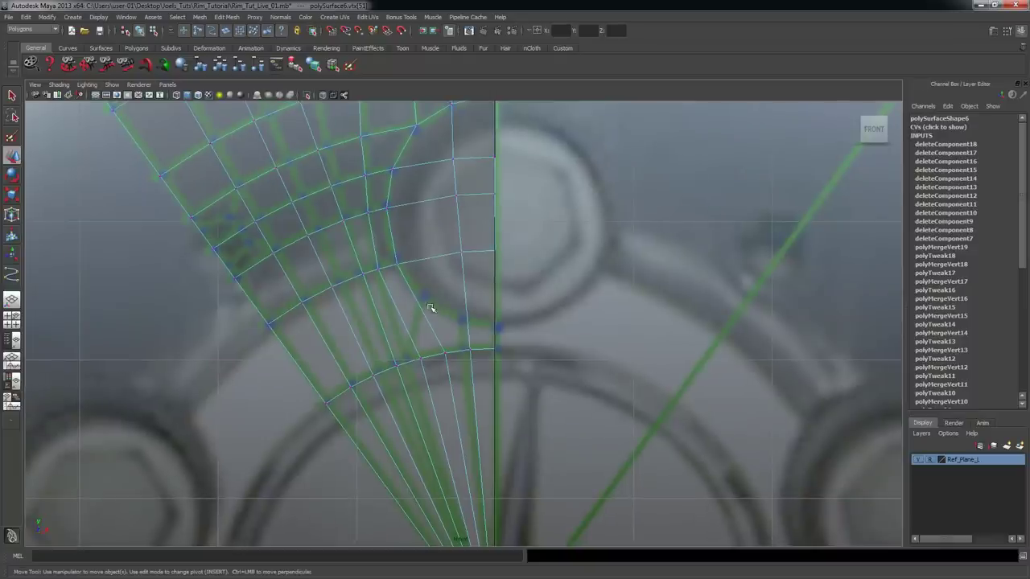
scroll(459, 315, up, 3)
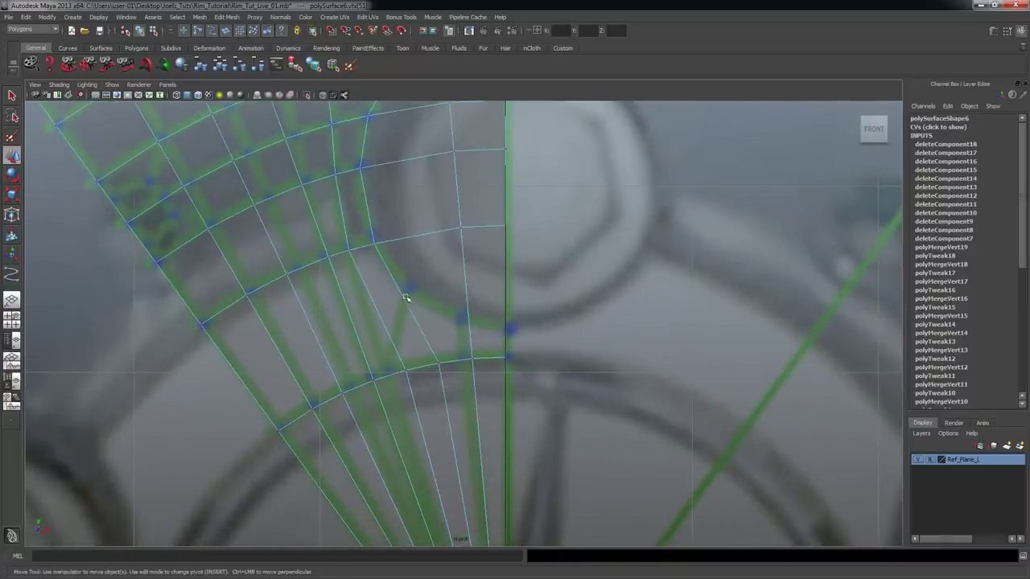
right_click(439, 289)
scroll(499, 329, up, 2)
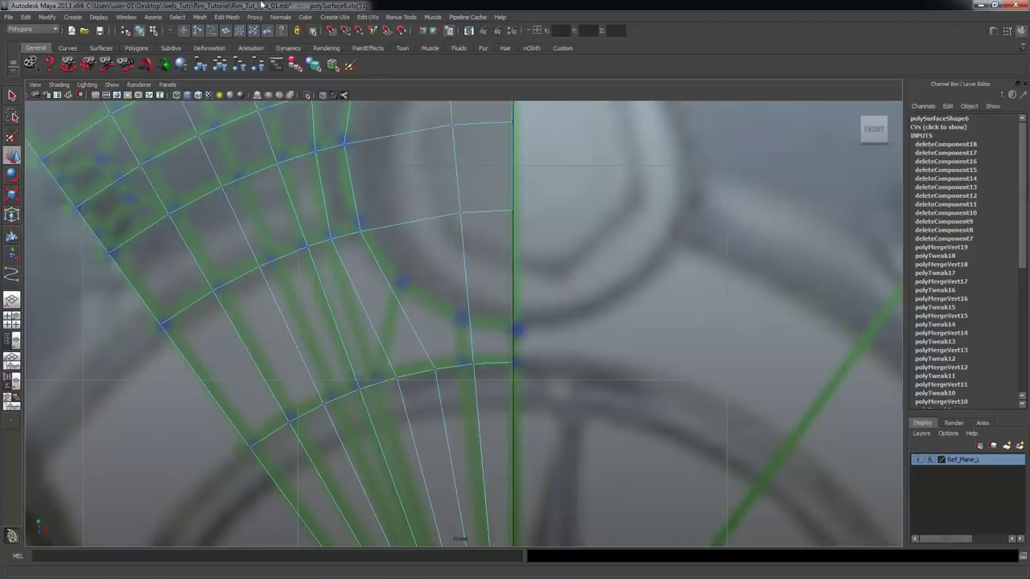
click(229, 17)
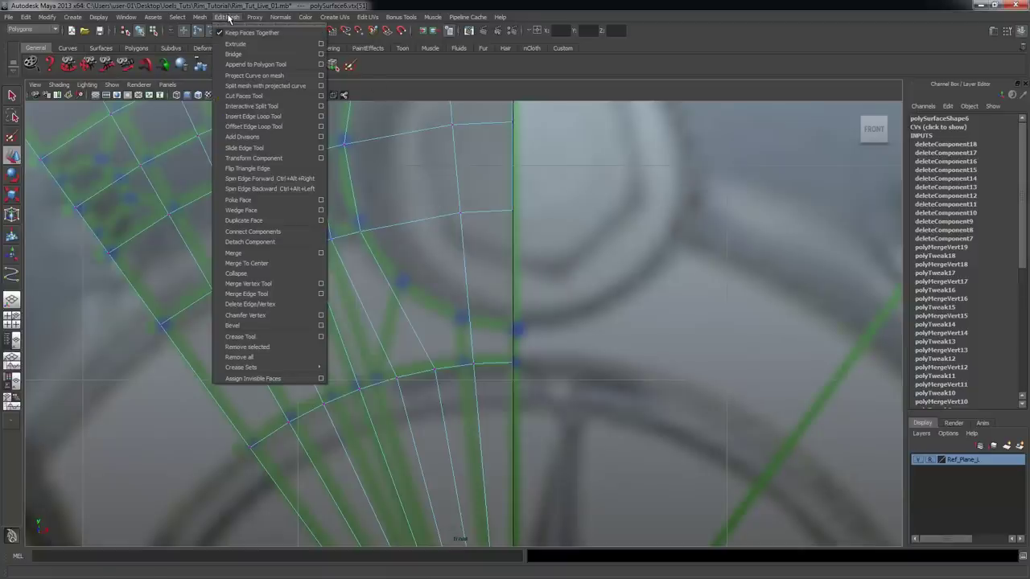
click(268, 117)
mouse_move(398, 297)
mouse_down()
mouse_move(385, 287)
mouse_move(398, 292)
mouse_up()
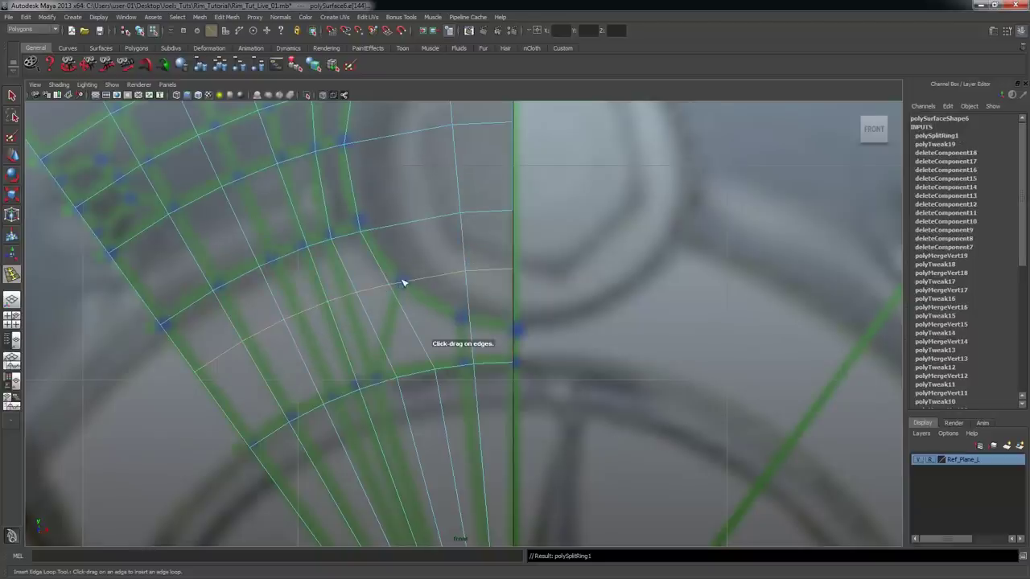
- Slide the new loop's vertex two columns from the centre line along its edge onto the reference vertex on the bolt hole's lower curve
right_drag(363, 254, 322, 249)
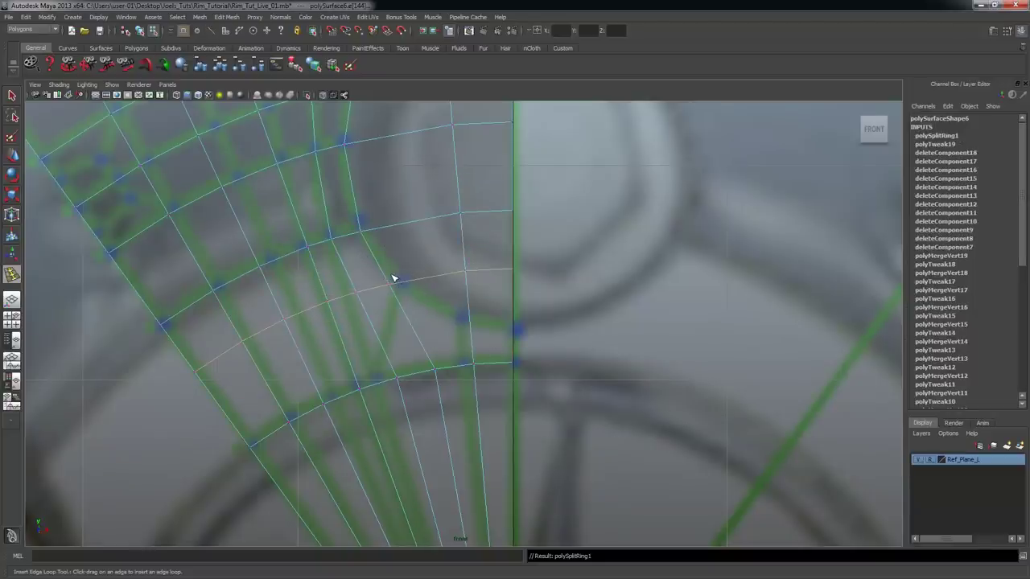
key(q)
click(395, 290)
scroll(432, 293, up, 2)
key(c)
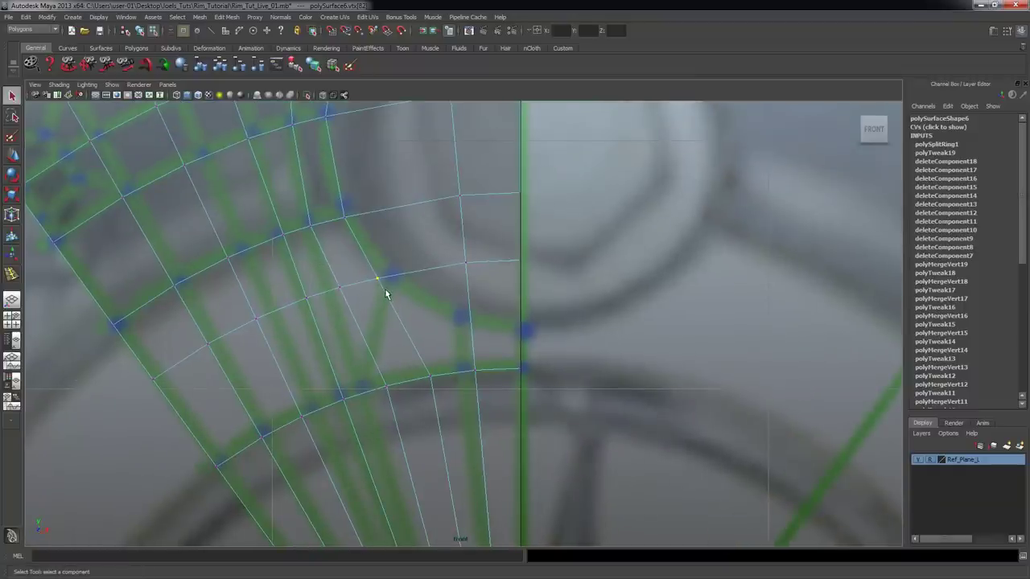
key(w)
middle_drag(434, 303, 407, 282)
key(ctrl+z)
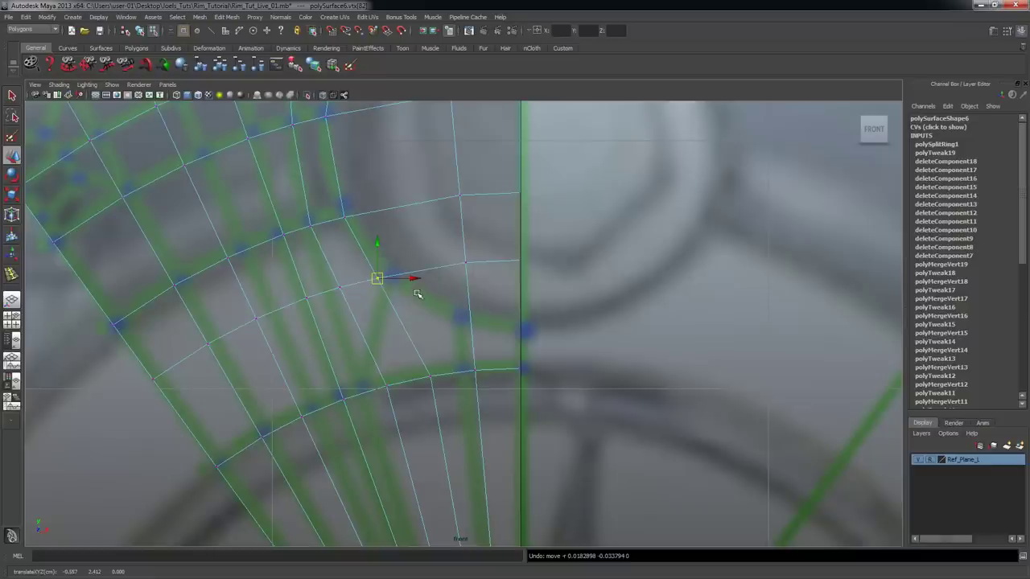
key(c)
middle_drag(383, 281, 395, 282)
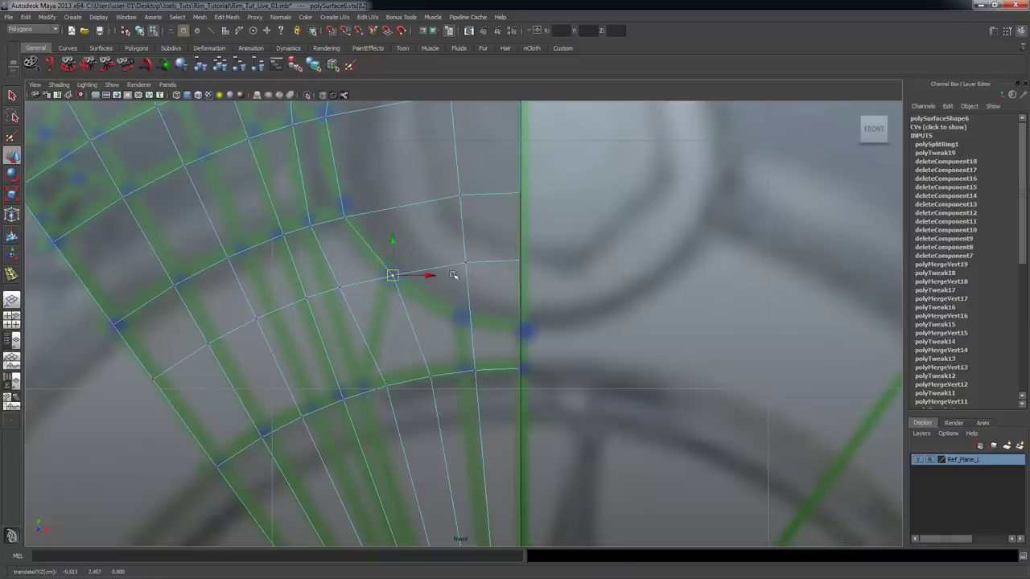
- Slide the new loop's vertex next to the centre line down its edge onto the bolt hole's lower reference outline
drag(450, 238, 491, 298)
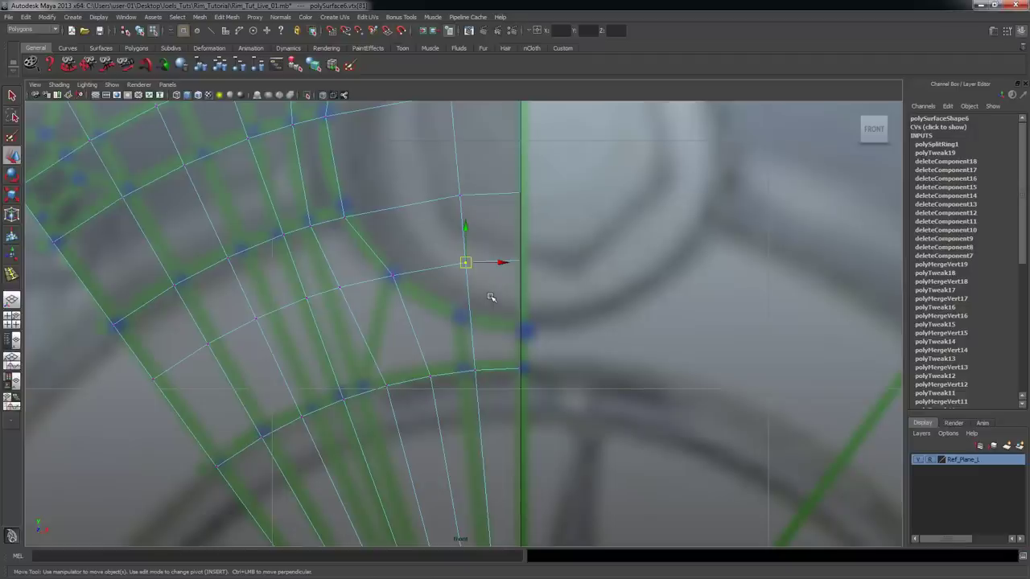
key(c)
drag(465, 266, 395, 322)
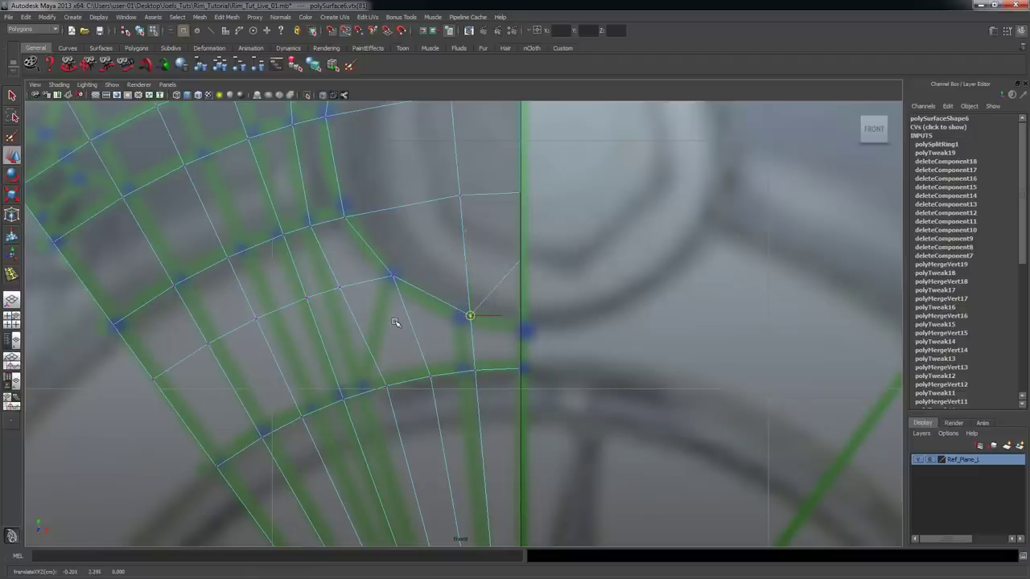
key(c)
drag(507, 229, 470, 322)
key(c)
middle_drag(470, 322, 470, 318)
- Slide the new loop's centre-line vertex down to the bottom of the bolt hole's reference outline
drag(501, 299, 544, 354)
key(c)
middle_drag(522, 326, 519, 327)
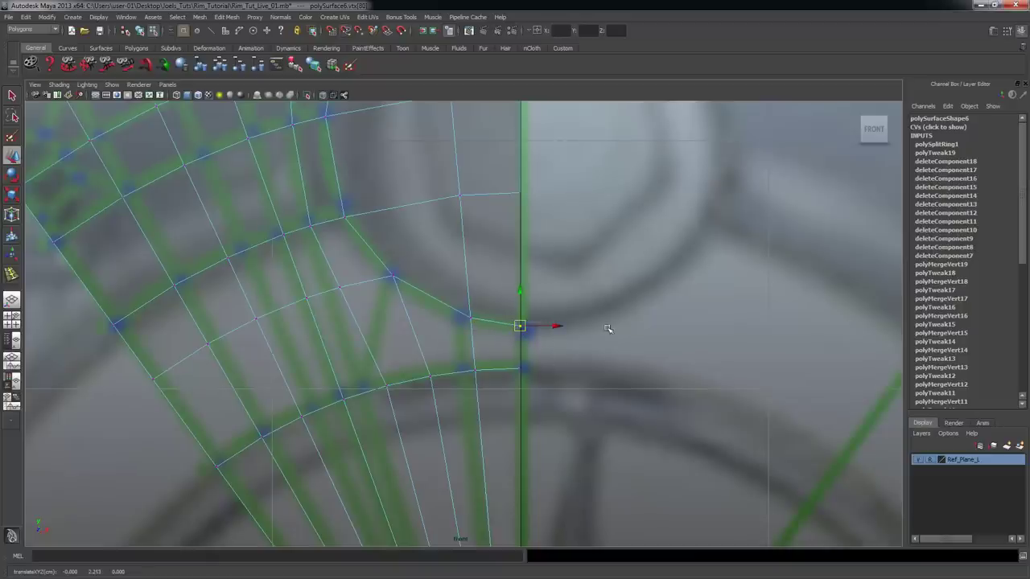
- In the perspective view, delete the mesh faces enclosed by the bolt-hole outline next to the centre line
scroll(614, 301, down, 5)
key(space)
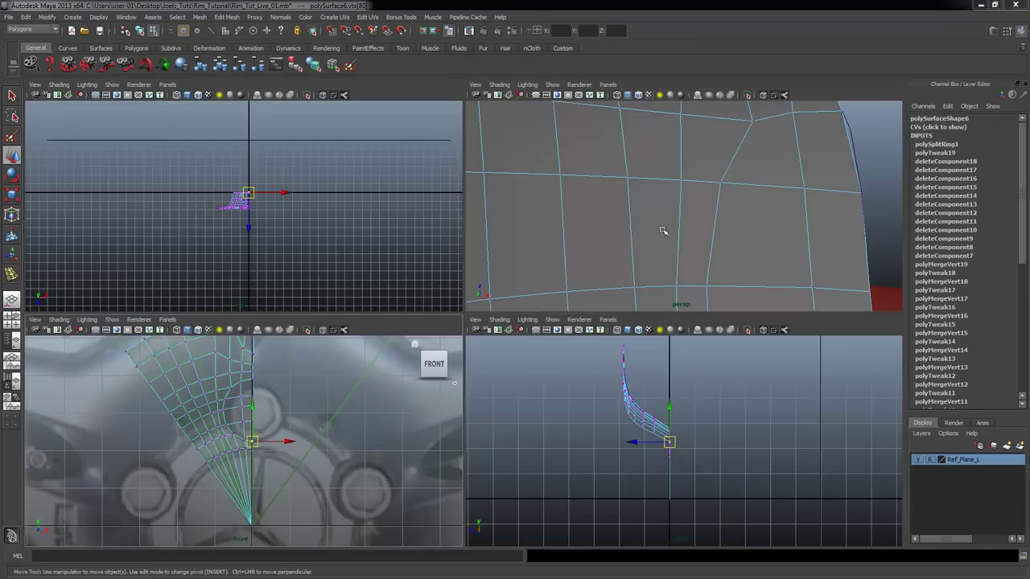
key(space)
alt+drag(671, 265, 444, 233)
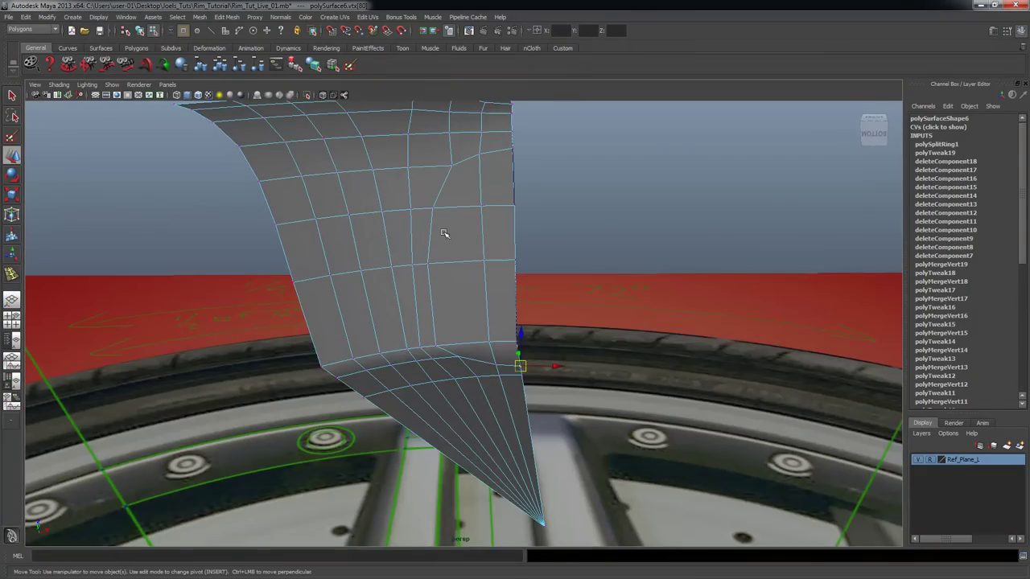
alt+drag(481, 159, 472, 243)
right_click(475, 243)
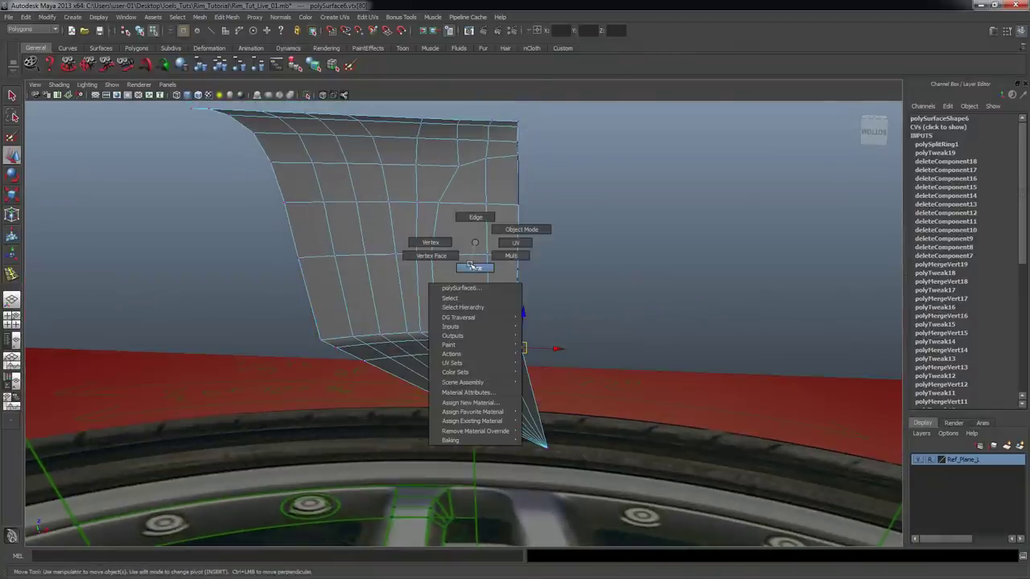
click(471, 267)
drag(530, 330, 584, 341)
alt+middle_drag(584, 340, 553, 319)
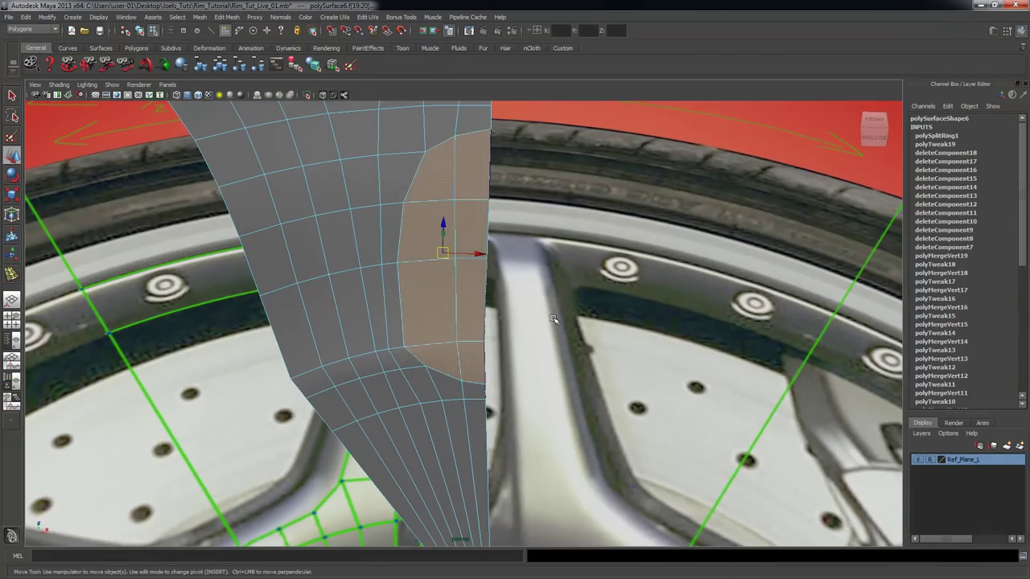
key(Delete)
- Compare the opened bolt-hole edge with the reference outline in the front view
alt+drag(553, 319, 463, 330)
key(space)
key(space)
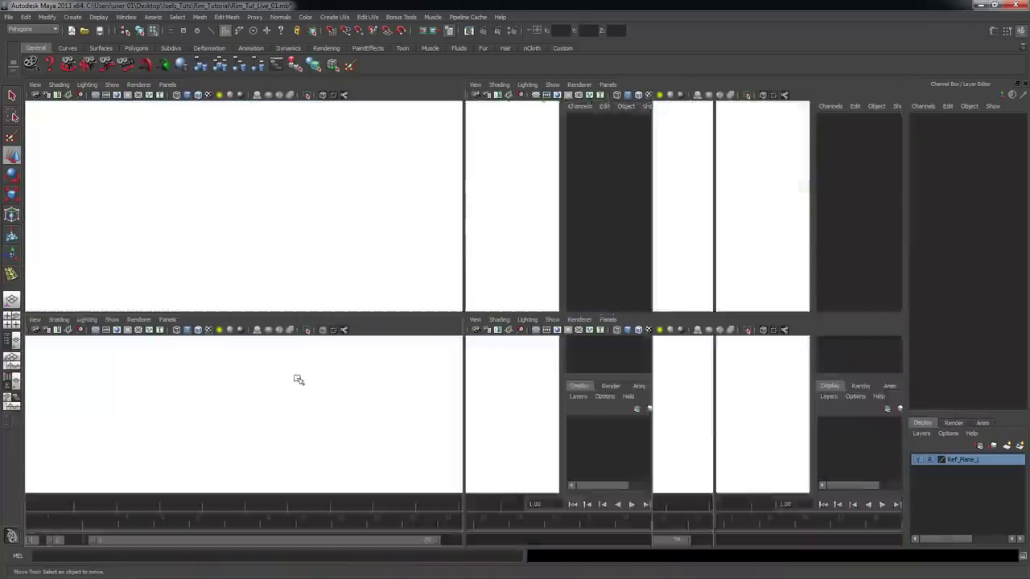
alt+middle_drag(548, 338, 485, 402)
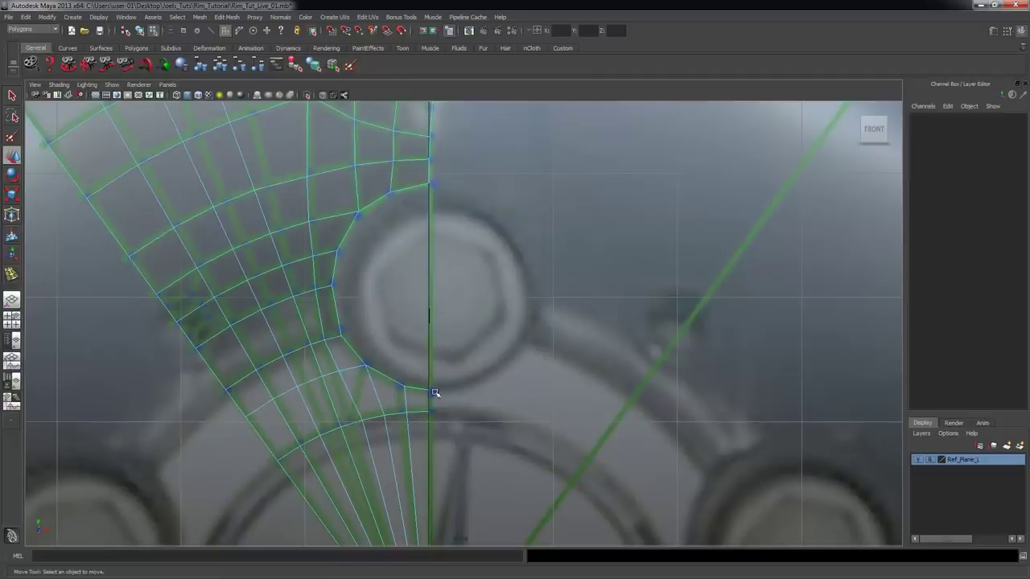
- In the perspective view, select the open border edges around the bolt-hole cutout
key(space)
key(space)
alt+drag(649, 245, 427, 341)
alt+drag(544, 243, 515, 245)
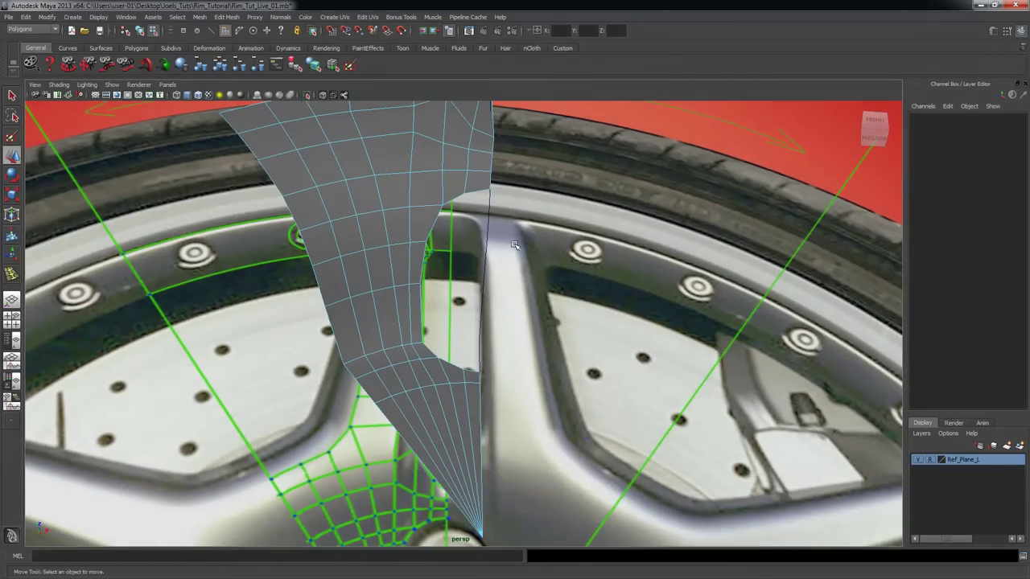
alt+drag(453, 235, 362, 231)
right_drag(363, 229, 373, 208)
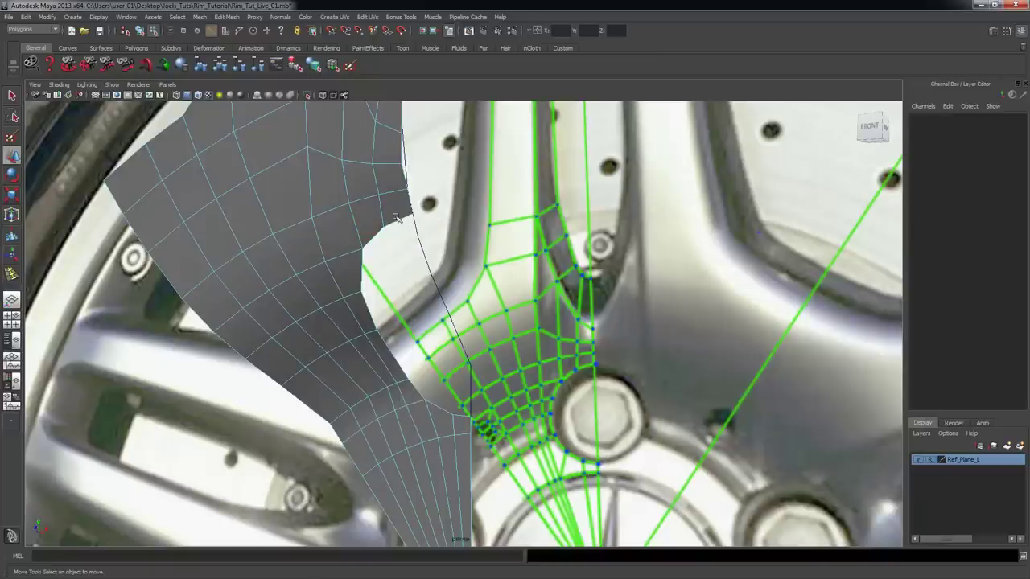
click(396, 217)
key(q)
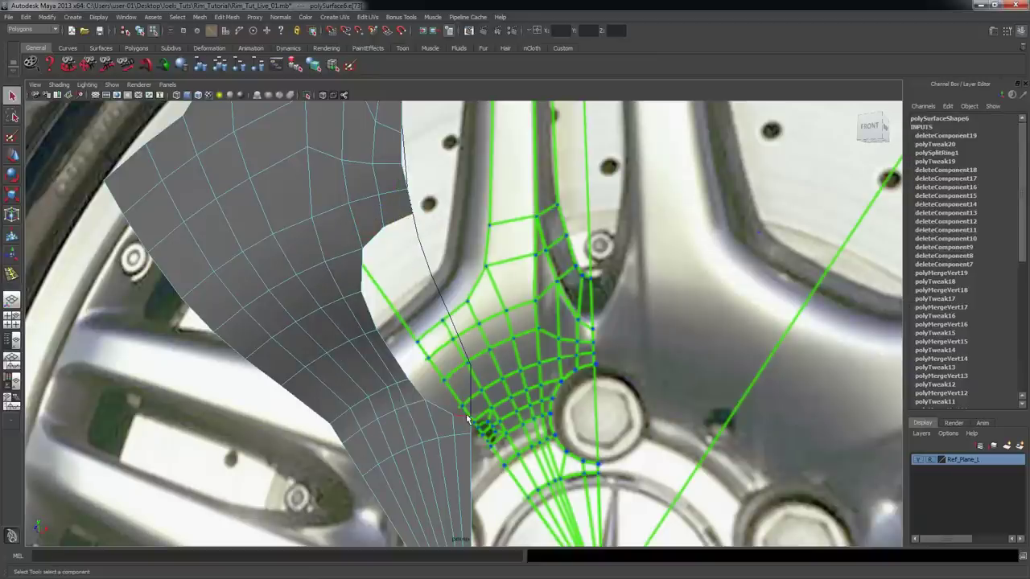
alt+drag(523, 339, 540, 317)
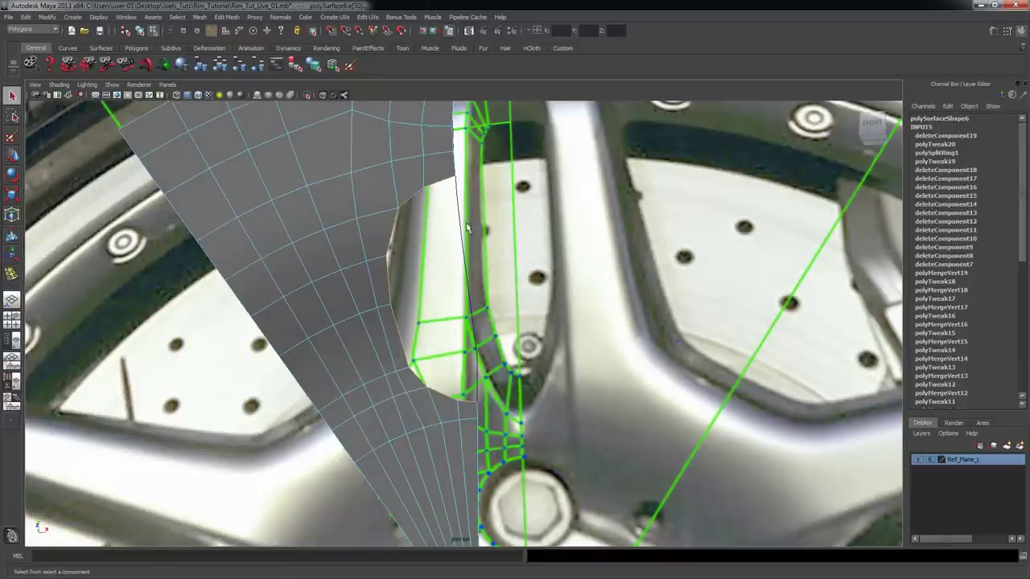
alt+drag(468, 214, 471, 222)
alt+drag(495, 258, 436, 336)
- Extrude the bolt-hole border edges about 2.08 units backward in depth to form the hole's inner wall
click(226, 16)
click(235, 43)
drag(342, 345, 531, 336)
right_drag(488, 315, 439, 315)
drag(483, 232, 526, 246)
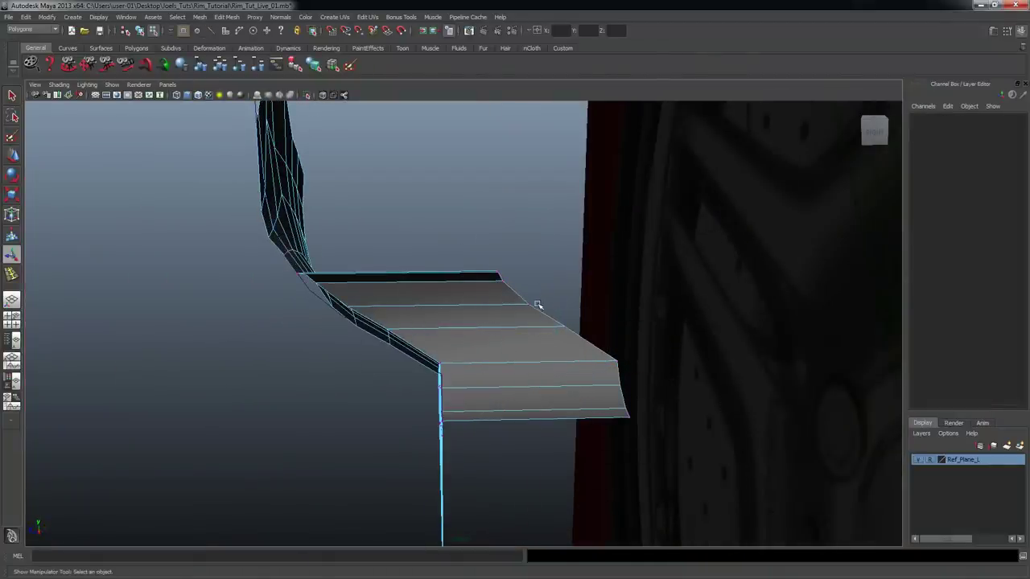
- Flatten the back edge of the extruded bolt-hole wall in depth by scaling its Z to nearly 0
key(ctrl+z)
alt+right_drag(540, 328, 617, 331)
alt+drag(617, 330, 598, 253)
drag(489, 318, 532, 317)
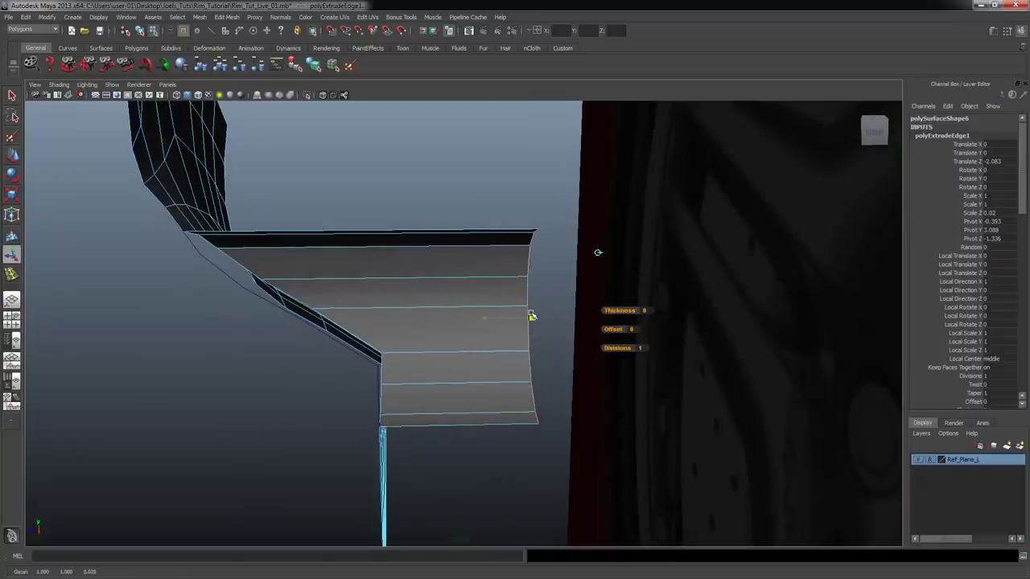
key(space)
key(space)
alt+right_drag(441, 288, 625, 325)
alt+middle_drag(625, 325, 574, 378)
alt+right_drag(574, 378, 765, 366)
drag(423, 313, 430, 313)
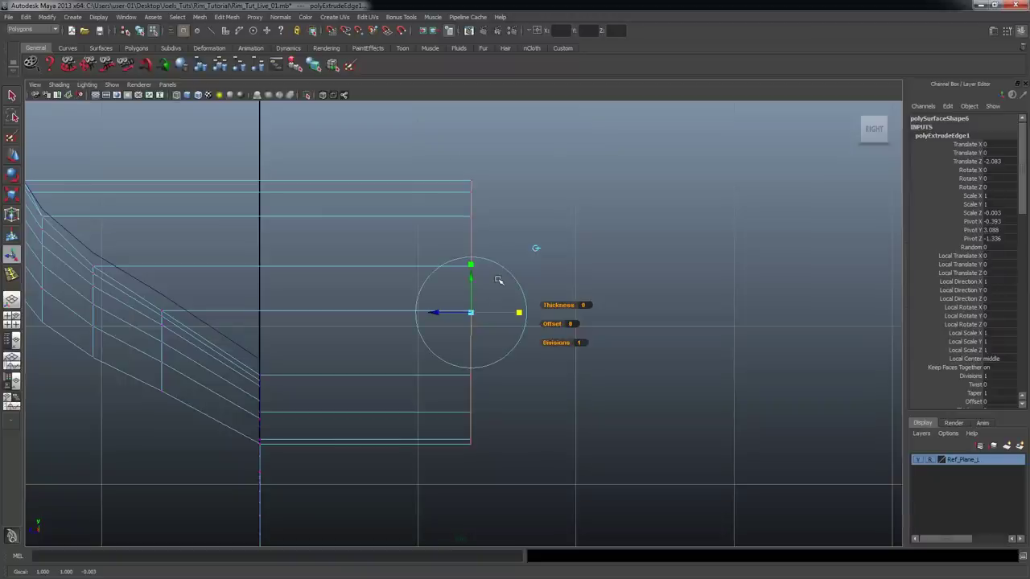
- Move the flattened back edge of the bolt-hole wall forward in the side view to make the wall shallower
key(w)
mouse_move(437, 312)
mouse_down()
mouse_move(324, 312)
mouse_move(386, 313)
mouse_up()
key(space)
key(space)
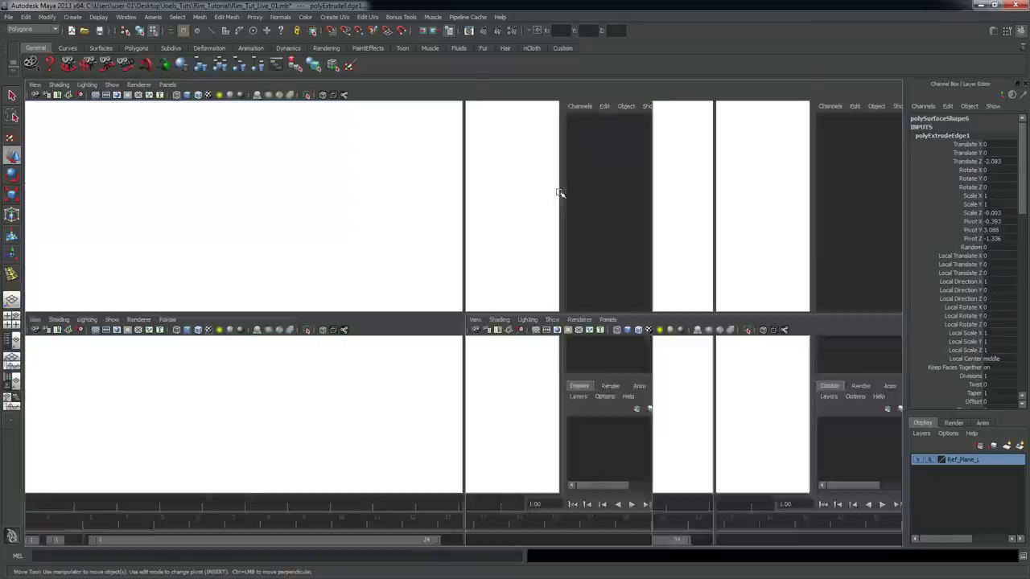
- Examine the smoothed spoke mesh and bolt-hole wall from several angles with the wireframe overlay turned off
mouse_move(623, 241)
alt+mouse_down()
mouse_move(565, 246)
mouse_move(674, 206)
mouse_move(437, 218)
mouse_move(450, 234)
mouse_move(510, 228)
mouse_move(513, 253)
mouse_move(476, 255)
alt+mouse_up()
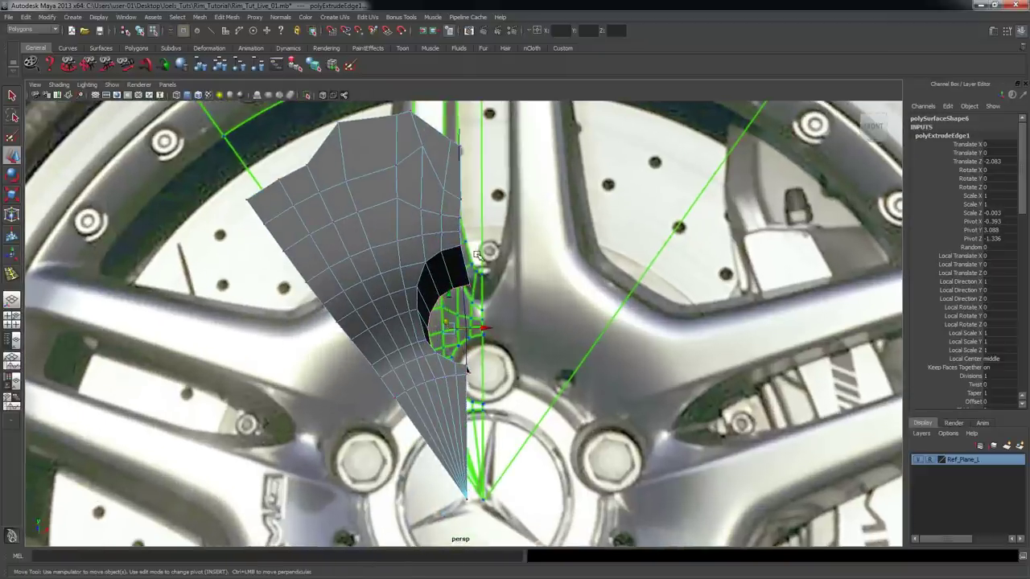
key(F8)
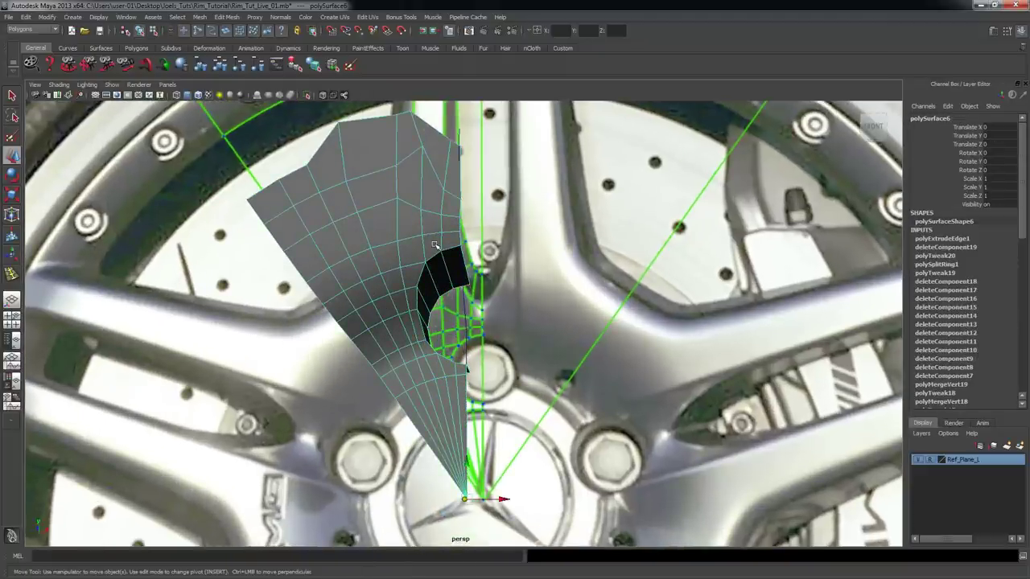
key(3)
alt+drag(452, 277, 481, 251)
alt+middle_drag(482, 251, 471, 295)
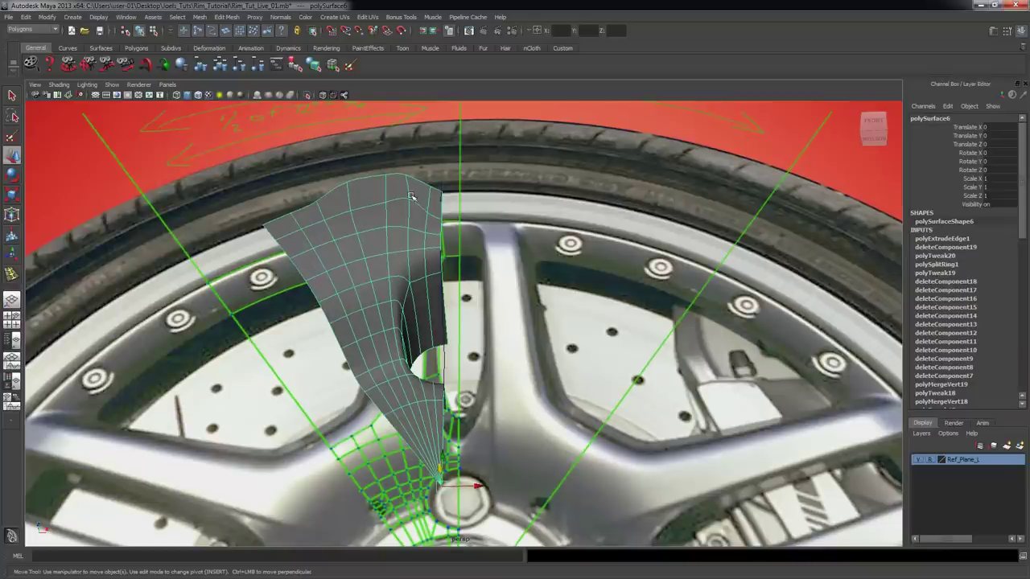
alt+right_drag(581, 272, 489, 269)
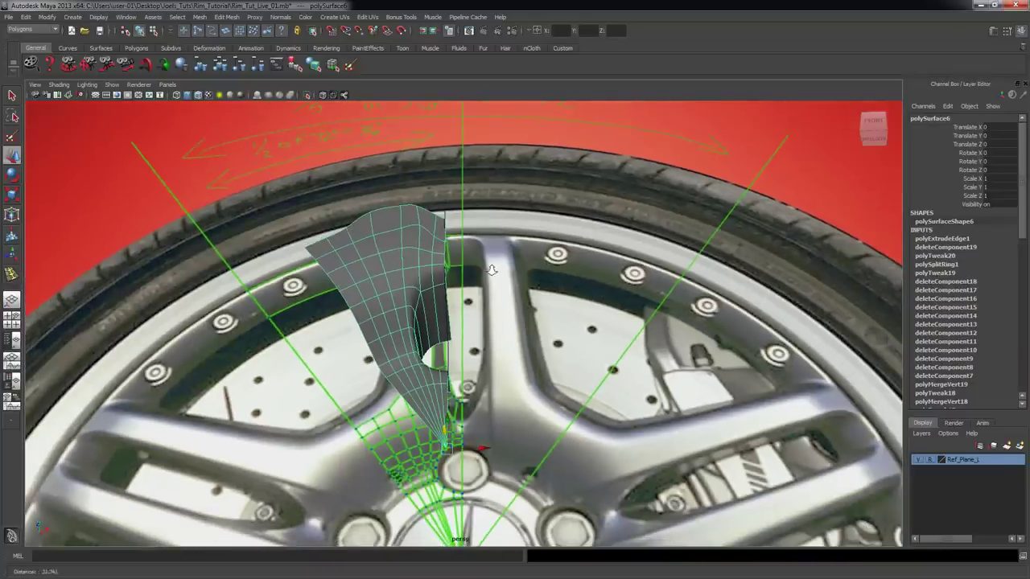
click(630, 267)
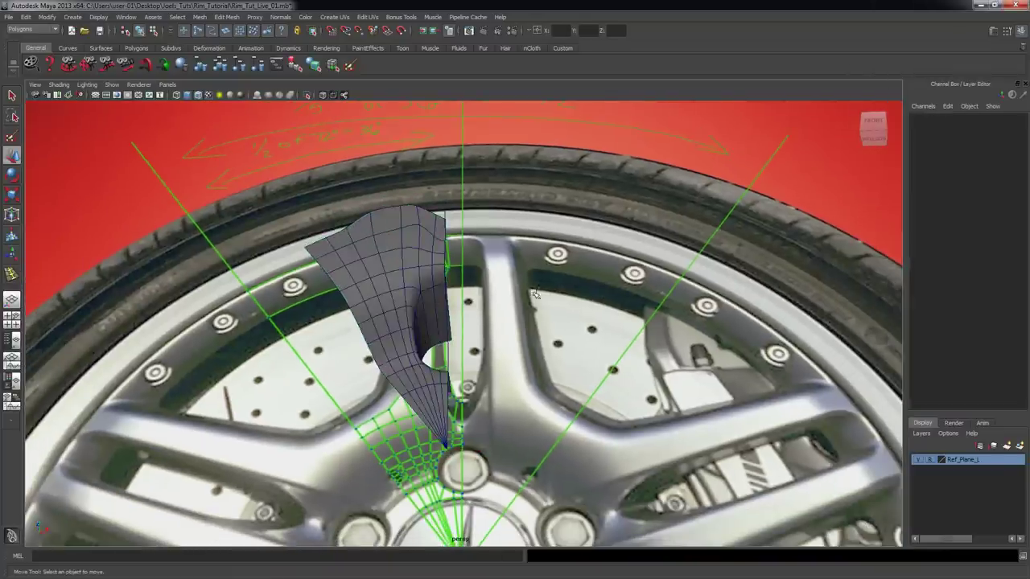
alt+drag(476, 300, 471, 260)
click(198, 95)
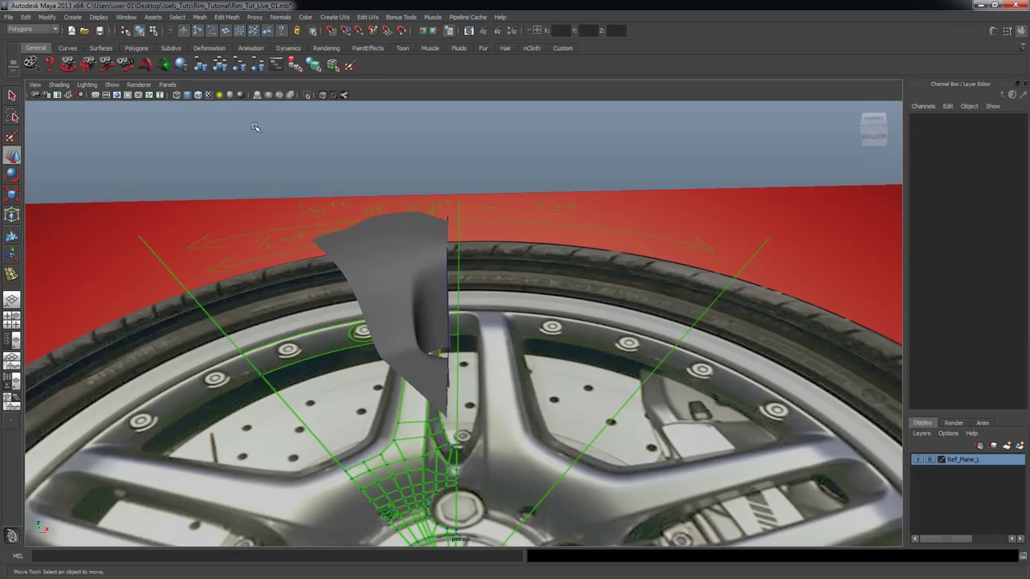
click(423, 257)
mouse_move(567, 279)
alt+mouse_down()
mouse_move(582, 328)
mouse_move(585, 262)
mouse_move(567, 294)
mouse_move(587, 318)
mouse_move(558, 308)
mouse_move(508, 347)
mouse_move(357, 298)
alt+mouse_up()
click(607, 237)
alt+drag(486, 224, 439, 270)
- Return the spoke mesh to its unsmoothed display and select the vertices at its upper corner beside the centre line
click(437, 271)
alt+middle_drag(483, 265, 485, 284)
alt+drag(487, 284, 406, 241)
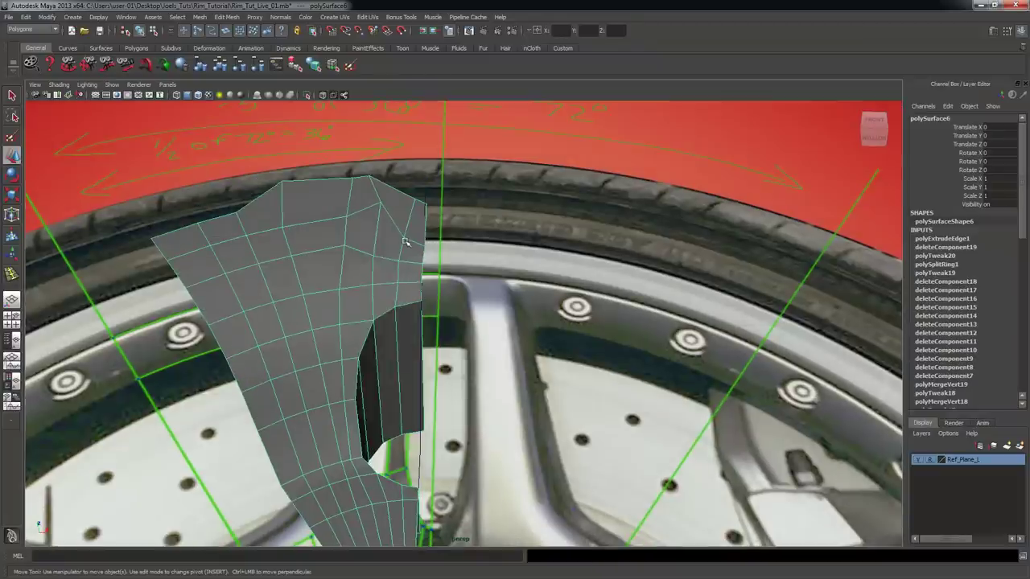
right_drag(400, 241, 378, 232)
drag(398, 218, 444, 193)
key(space)
key(space)
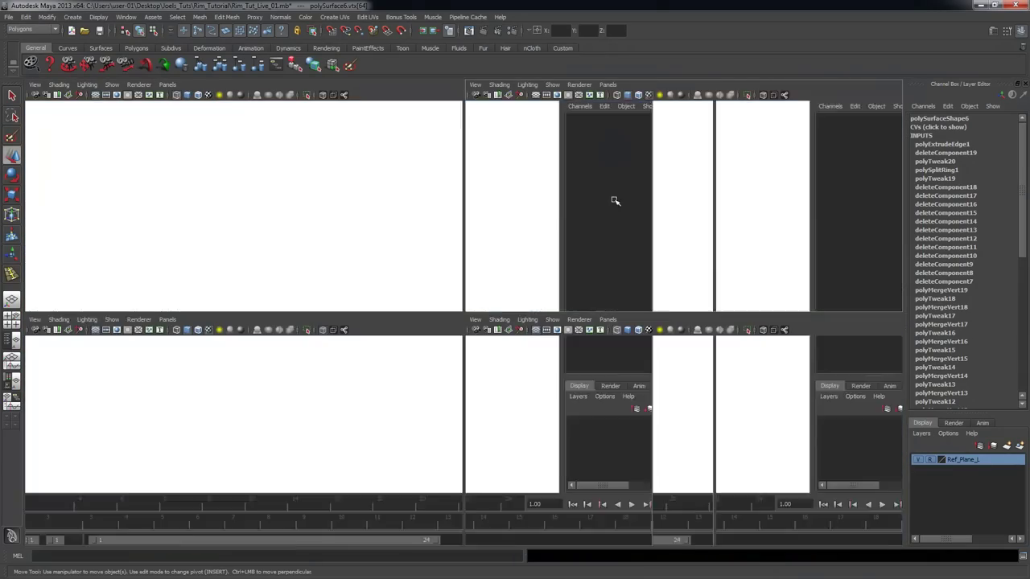
alt+drag(524, 316, 450, 338)
drag(377, 211, 416, 239)
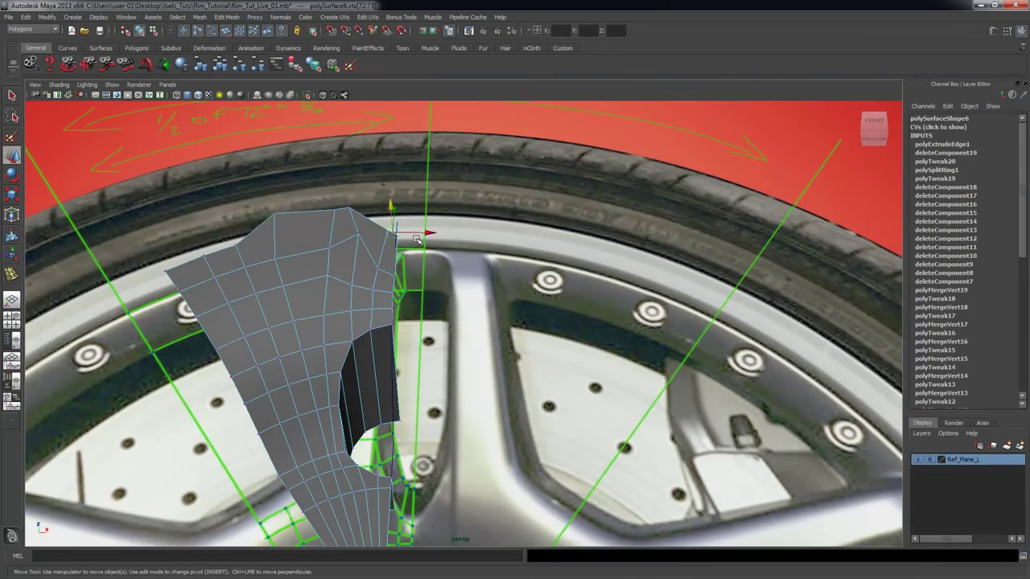
- Select the group of corner vertices above the bolt hole and scale them flat in depth in the side view
alt+drag(491, 267, 472, 295)
alt+middle_drag(492, 402, 406, 320)
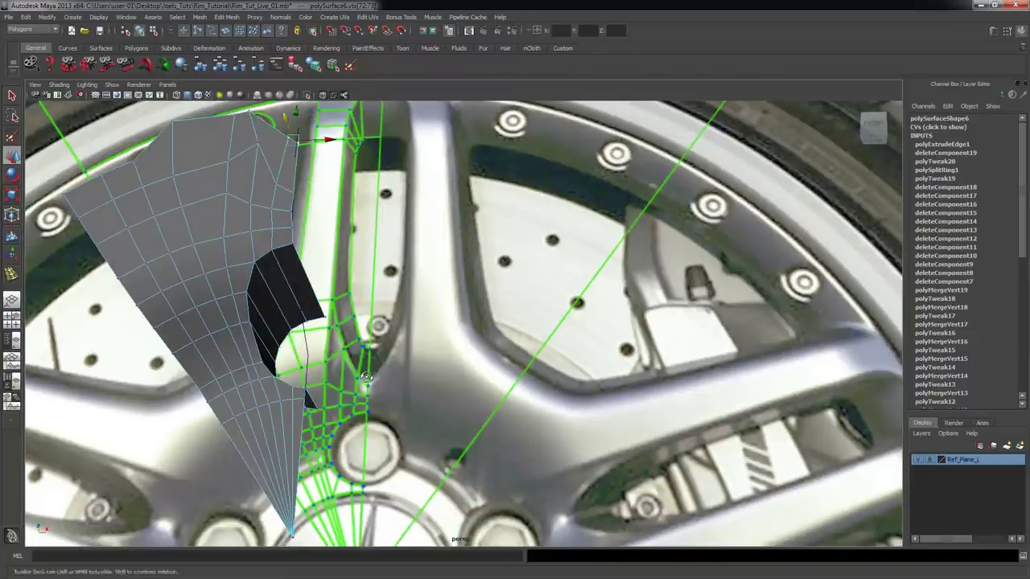
alt+drag(366, 380, 369, 396)
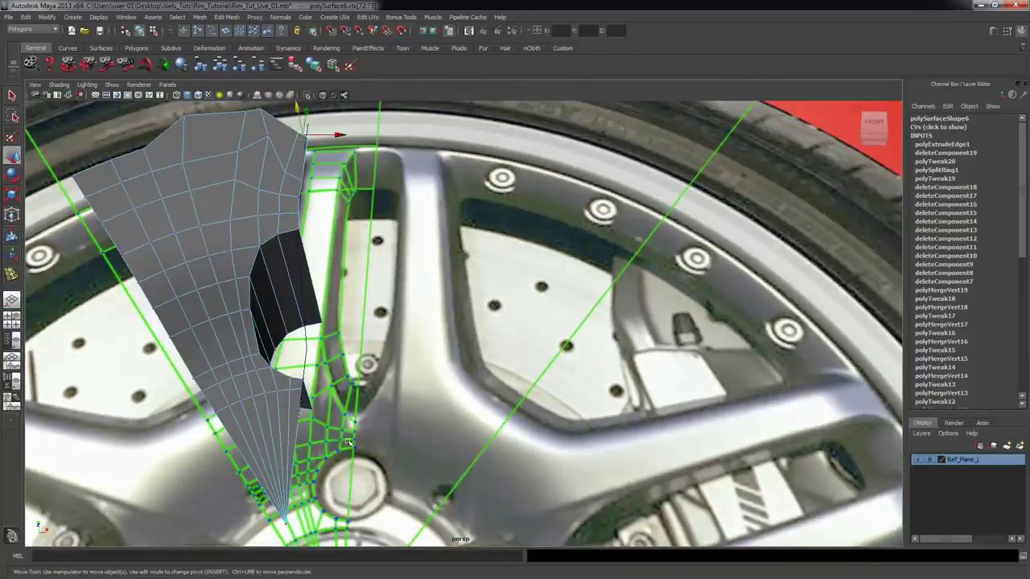
alt+drag(349, 278, 305, 157)
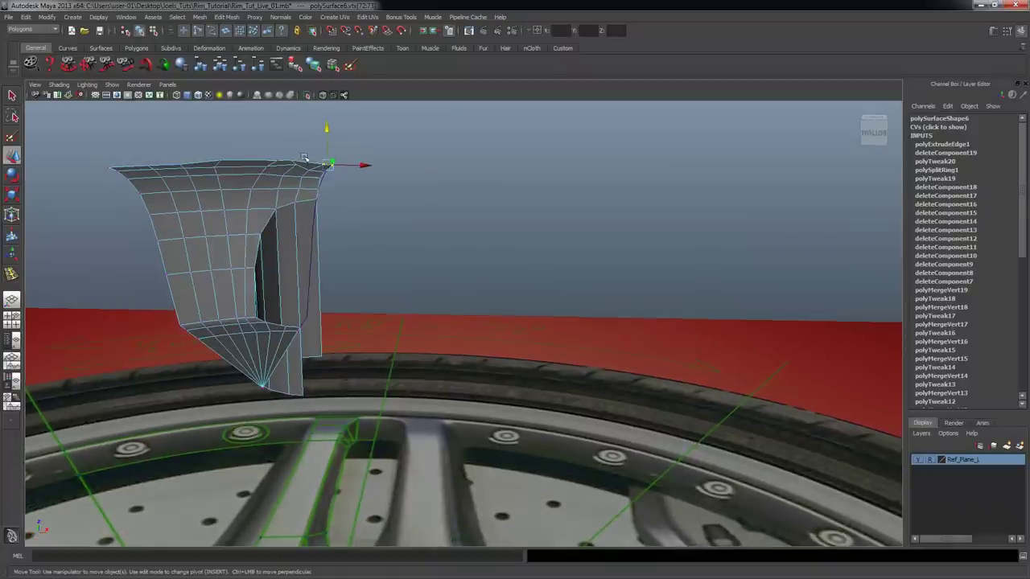
click(321, 175)
alt+drag(375, 211, 440, 255)
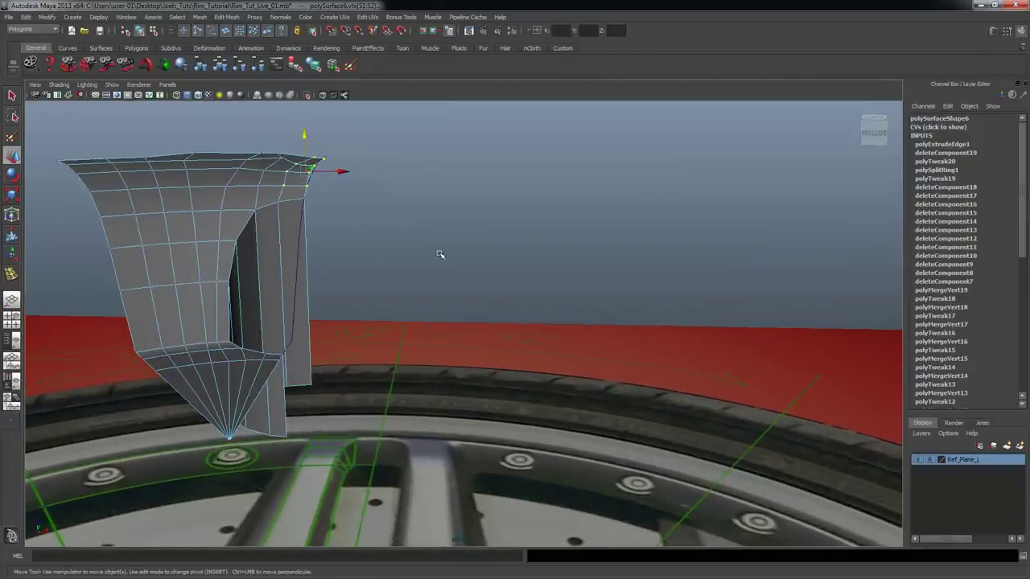
key(r)
key(space)
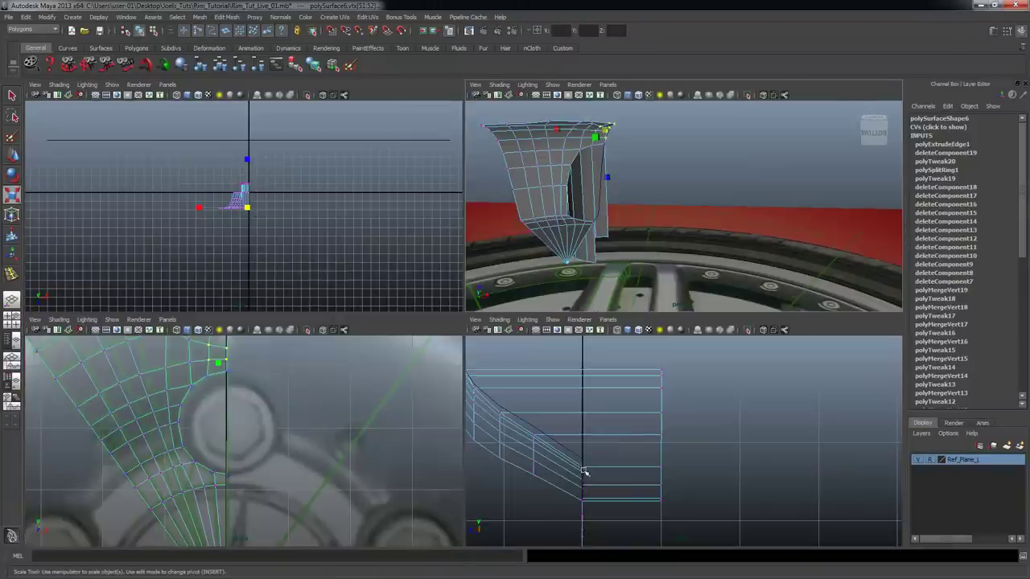
key(space)
alt+middle_drag(115, 111, 495, 340)
scroll(495, 340, up, 6)
scroll(495, 340, down, 1)
alt+middle_drag(420, 256, 459, 237)
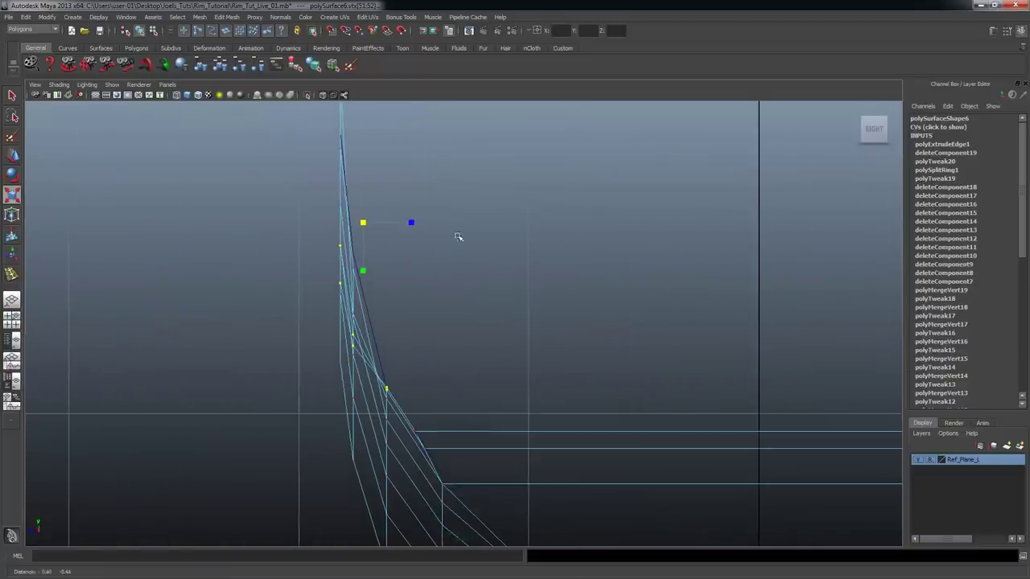
mouse_move(413, 223)
mouse_down()
mouse_move(354, 222)
mouse_move(400, 224)
mouse_up()
- Move the flattened corner vertices in depth to about Z 1.63, level with the adjoining row of the spoke mesh
key(w)
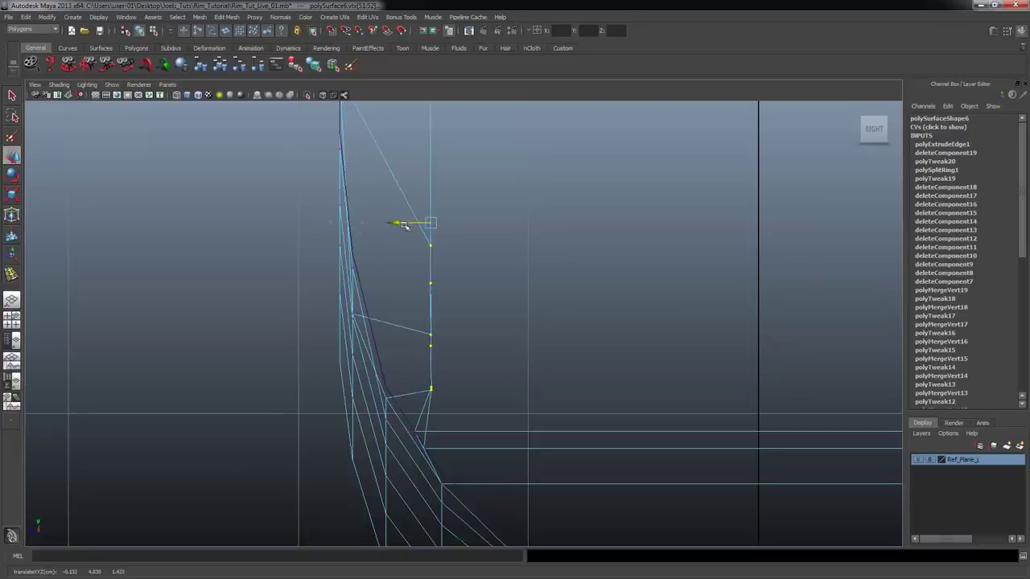
alt+right_drag(573, 269, 522, 267)
alt+middle_drag(505, 265, 459, 221)
alt+right_drag(379, 242, 413, 242)
drag(372, 223, 348, 222)
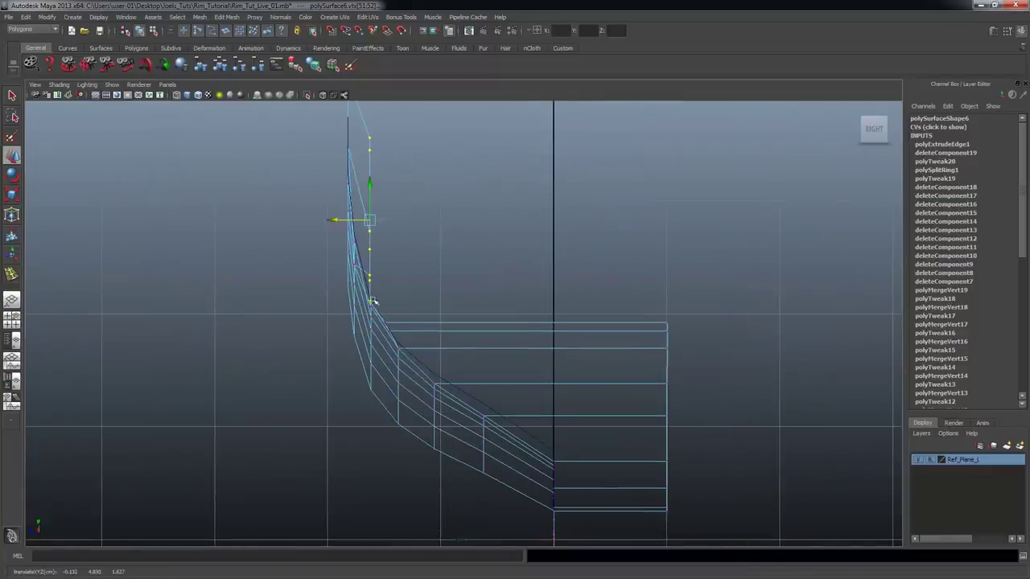
- Select the outer corner vertices along the centre line and push them further back from the spoke's face
key(space)
key(space)
alt+drag(587, 269, 570, 299)
alt+right_drag(419, 218, 443, 219)
alt+drag(443, 219, 614, 373)
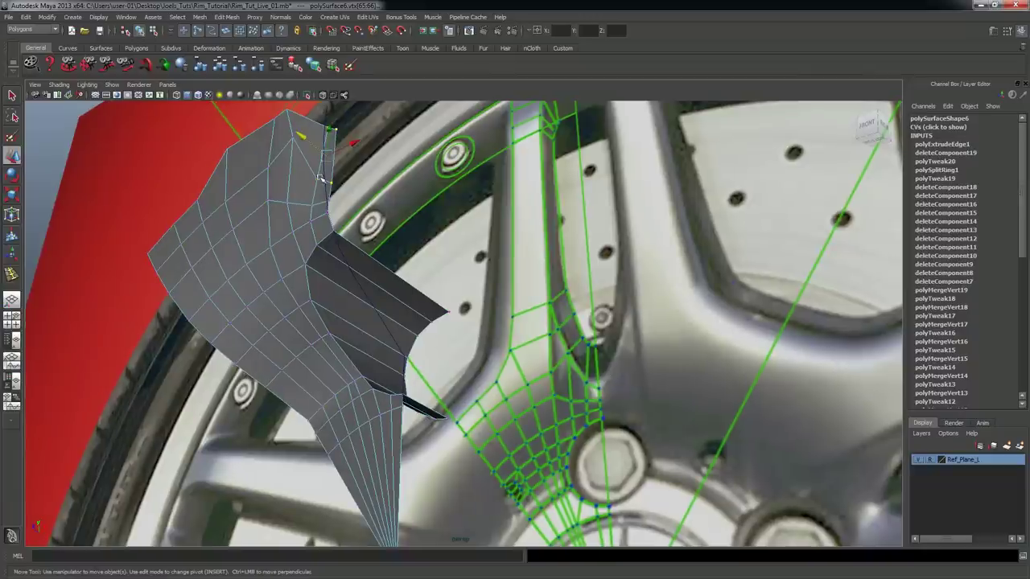
drag(306, 138, 312, 141)
- Select the single vertex just inside the upper corner and push it slightly back in depth
drag(387, 153, 317, 131)
alt+drag(378, 141, 450, 426)
key(space)
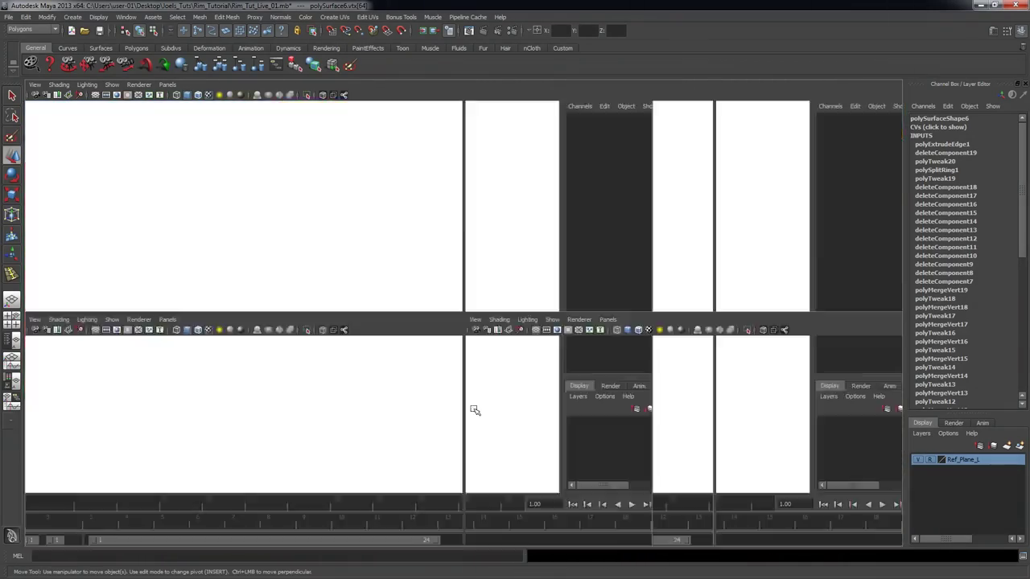
alt+middle_drag(242, 402, 256, 534)
alt+middle_drag(279, 409, 278, 443)
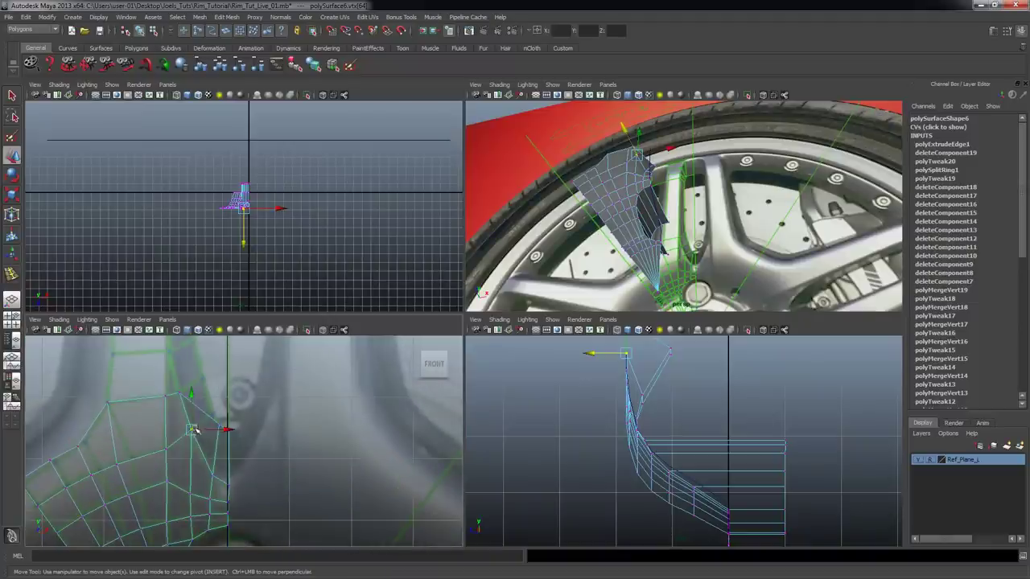
mouse_move(668, 234)
alt+mouse_down()
mouse_move(643, 245)
mouse_move(692, 249)
mouse_move(674, 248)
alt+mouse_up()
alt+right_drag(675, 247, 709, 212)
alt+middle_drag(708, 212, 702, 226)
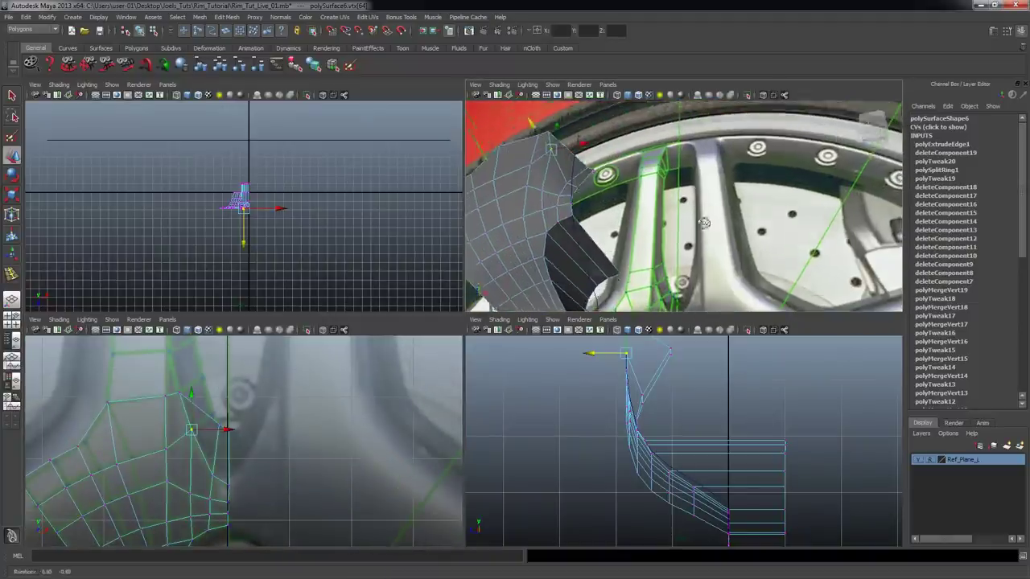
middle_drag(537, 122, 541, 132)
alt+drag(541, 131, 561, 187)
alt+drag(642, 200, 711, 160)
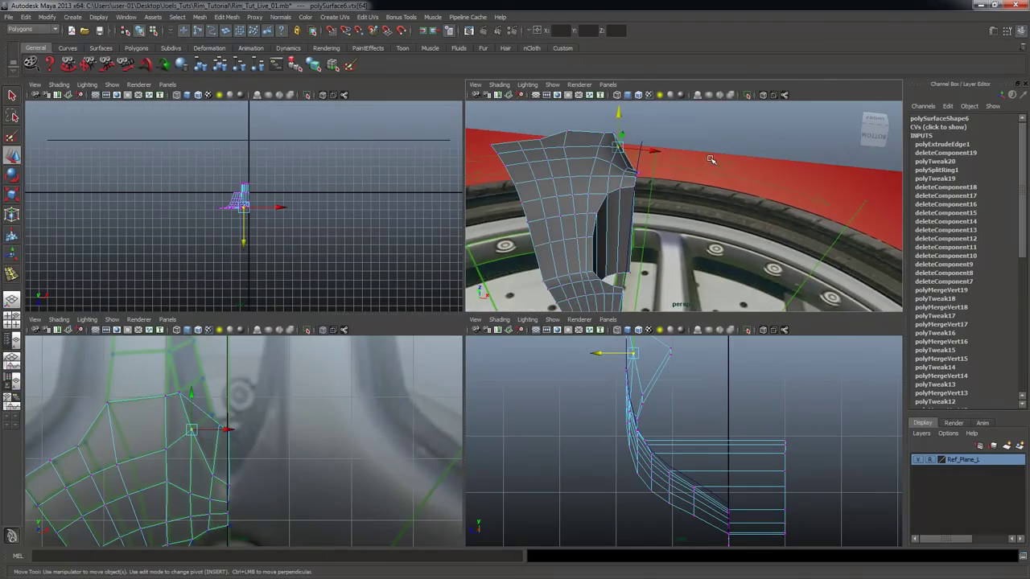
- Examine the adjusted upper corner, bolt-hole wall and hub end of the spoke mesh against the reference image
key(space)
alt+drag(721, 197, 361, 203)
alt+drag(397, 242, 469, 330)
alt+drag(419, 303, 567, 322)
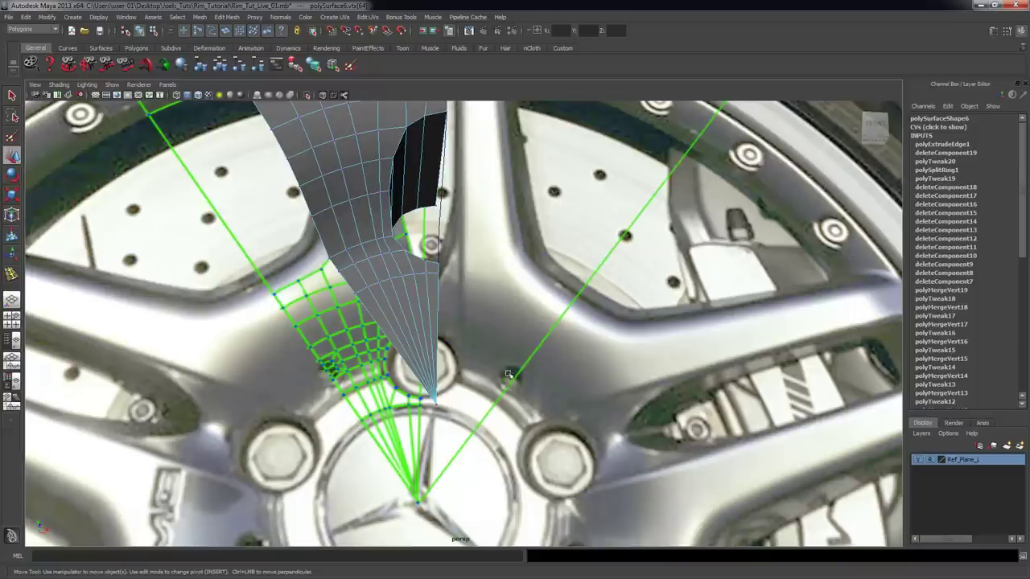
alt+drag(381, 246, 404, 259)
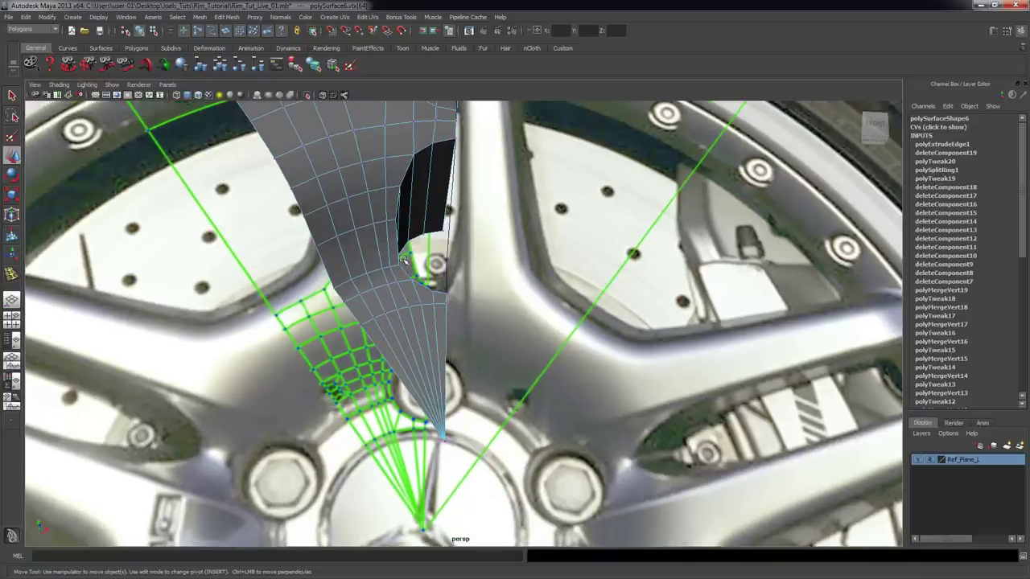
alt+drag(418, 232, 366, 225)
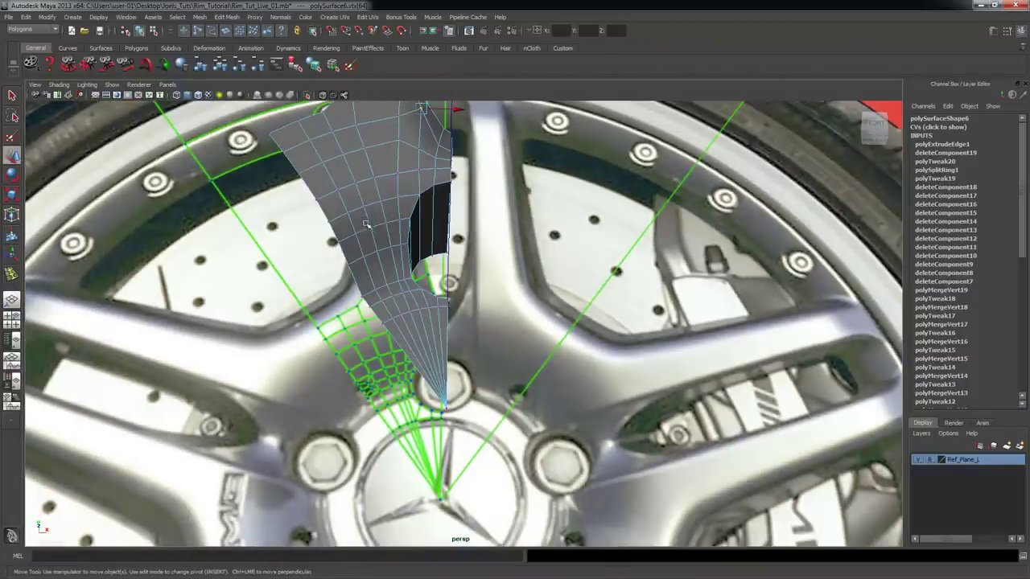
key(q)
scroll(349, 233, up, 3)
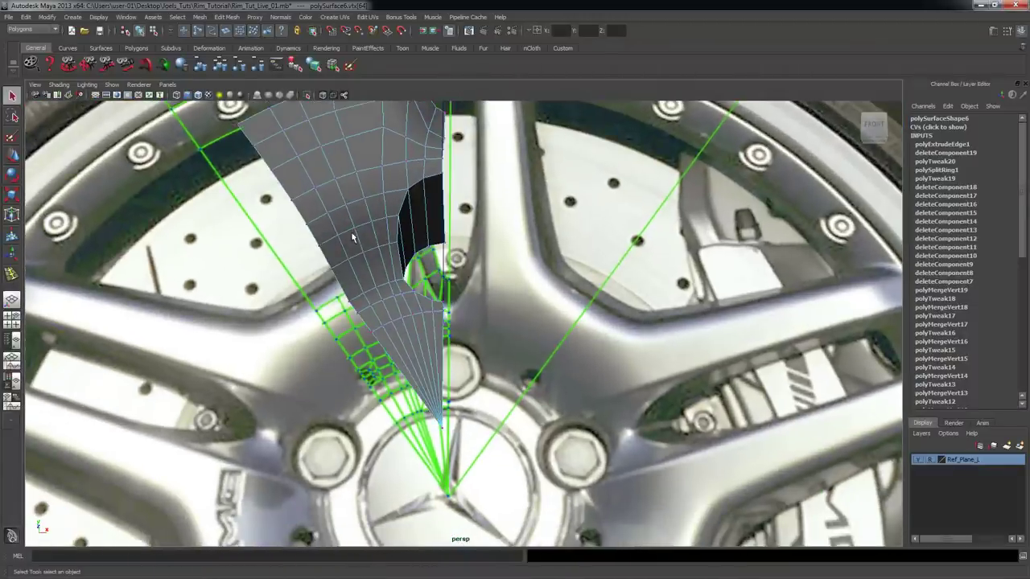
scroll(354, 249, up, 1)
alt+drag(372, 353, 344, 372)
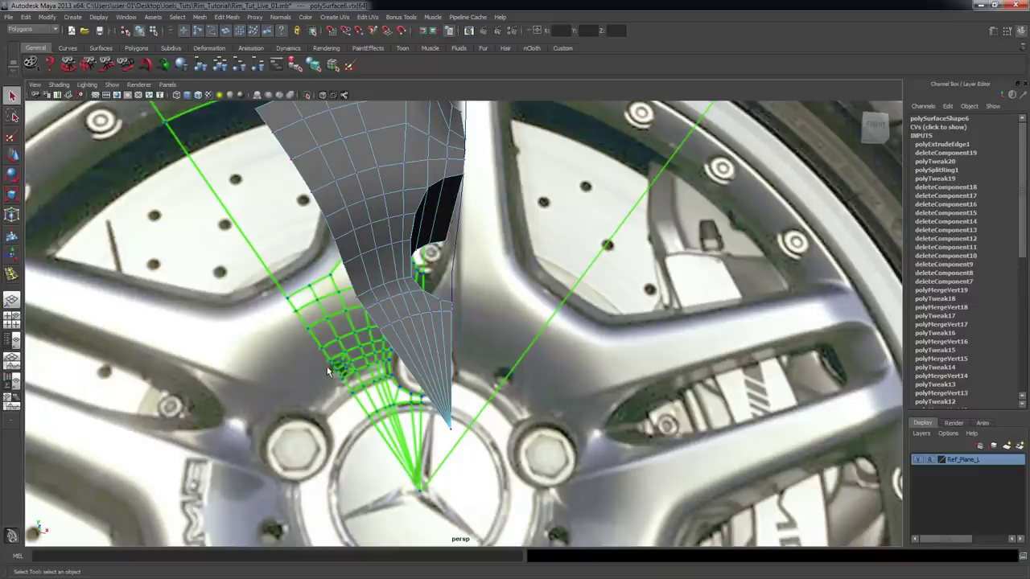
- Return the spoke mesh to object mode and examine its edge beside the bolt hole against the reference from several angles
alt+drag(420, 297, 376, 252)
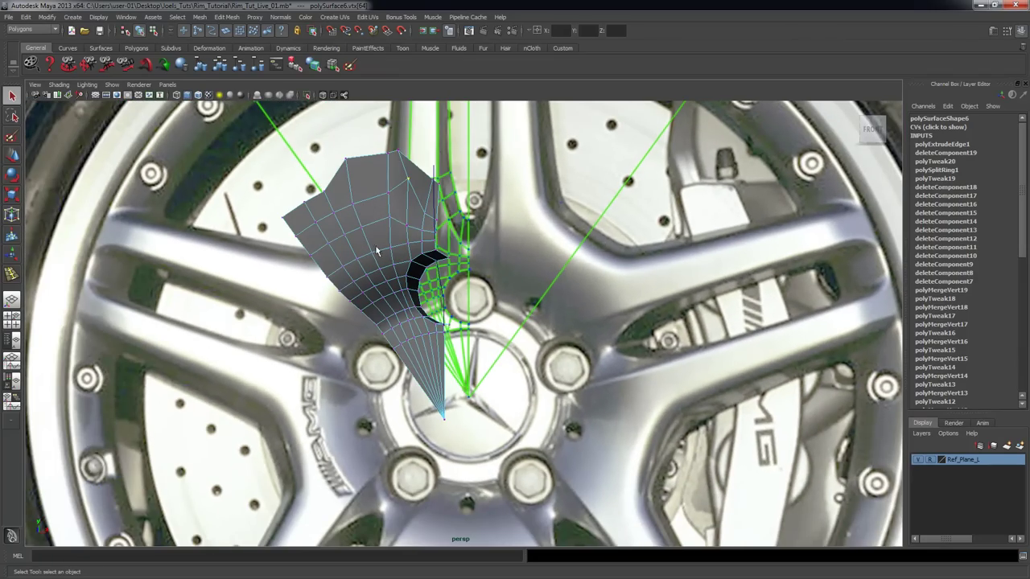
key(F8)
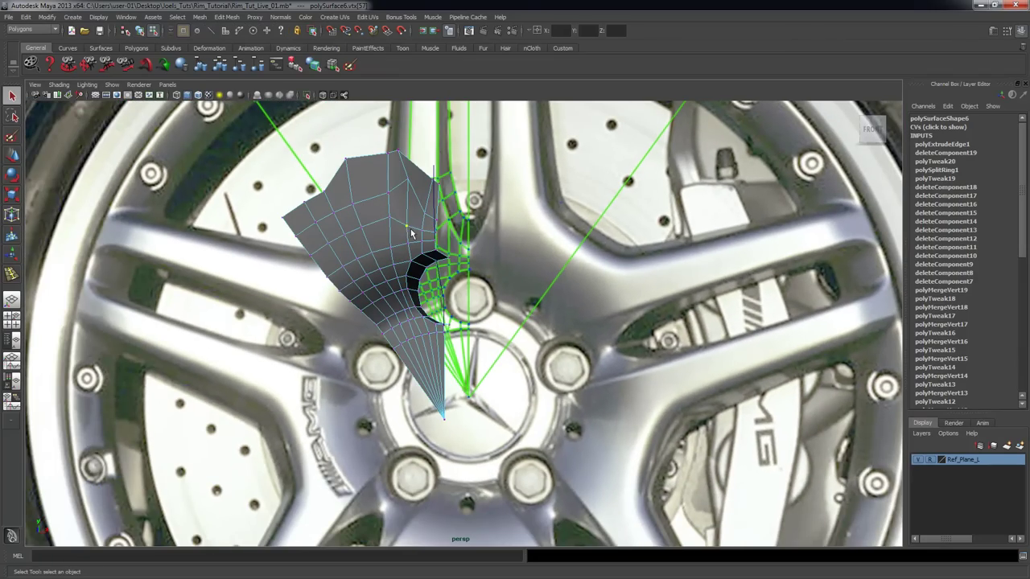
key(F8)
alt+drag(421, 244, 367, 266)
alt+drag(323, 212, 350, 197)
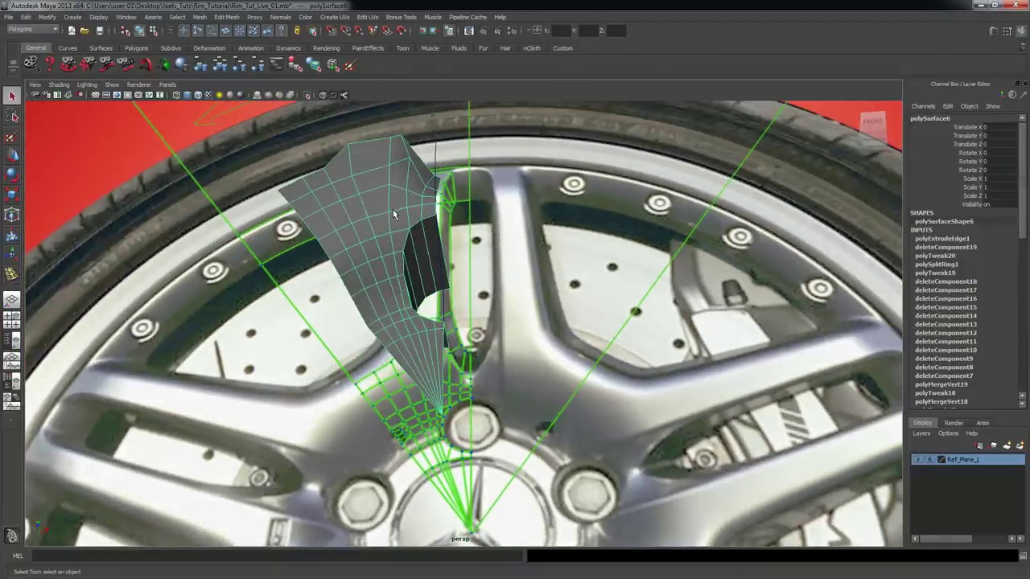
alt+drag(395, 214, 404, 290)
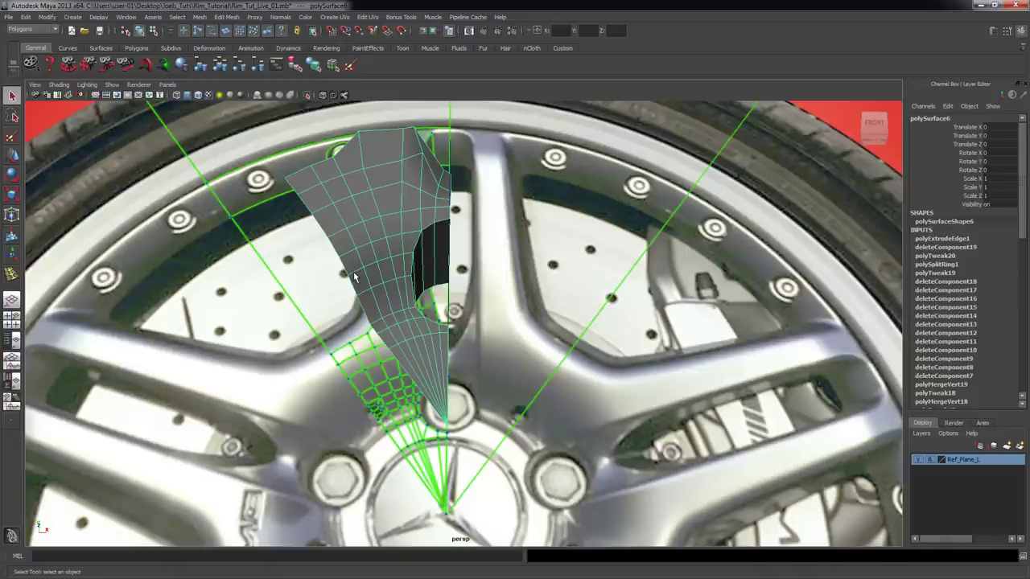
alt+drag(374, 240, 422, 211)
alt+right_drag(422, 212, 432, 254)
alt+drag(360, 254, 370, 259)
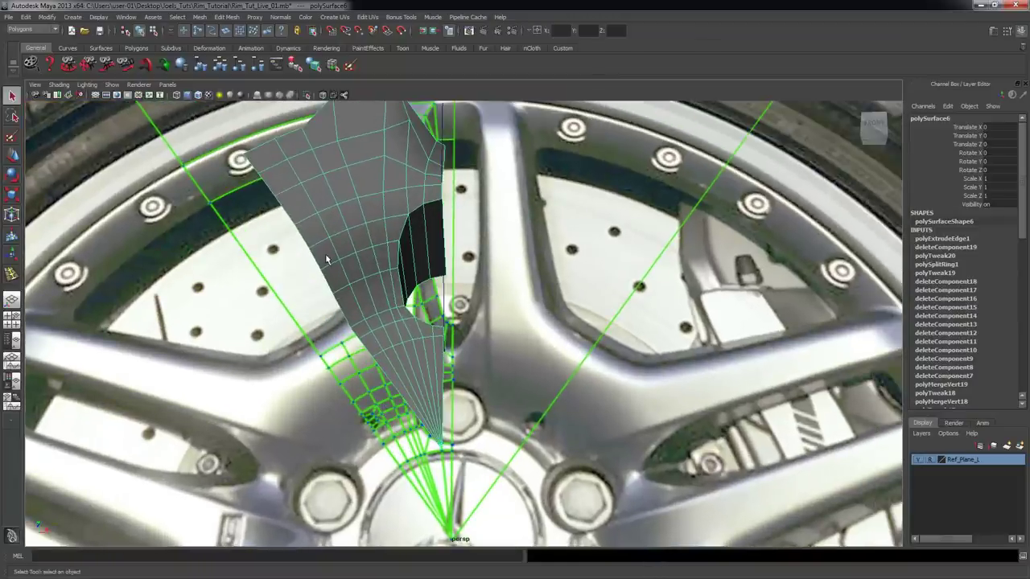
scroll(326, 260, up, 2)
scroll(330, 259, up, 1)
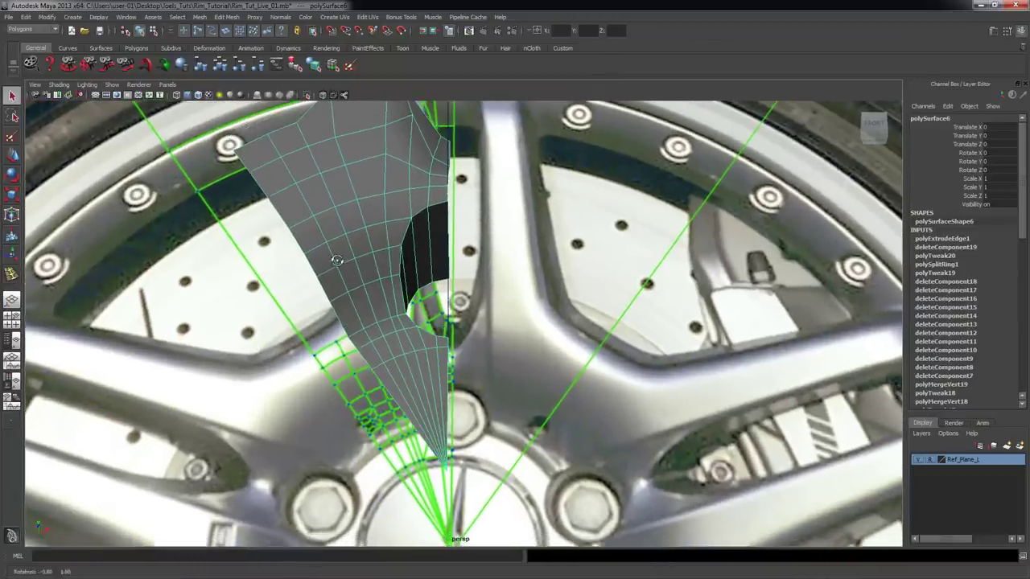
- In the front view, connect two outer-edge vertices beside the small reference hole to the same inner vertex, outlining a triangular notch
key(space)
key(space)
alt+middle_drag(328, 302, 389, 220)
alt+middle_drag(274, 351, 336, 190)
alt+middle_drag(356, 375, 357, 298)
alt+right_drag(371, 330, 401, 329)
scroll(401, 329, up, 1)
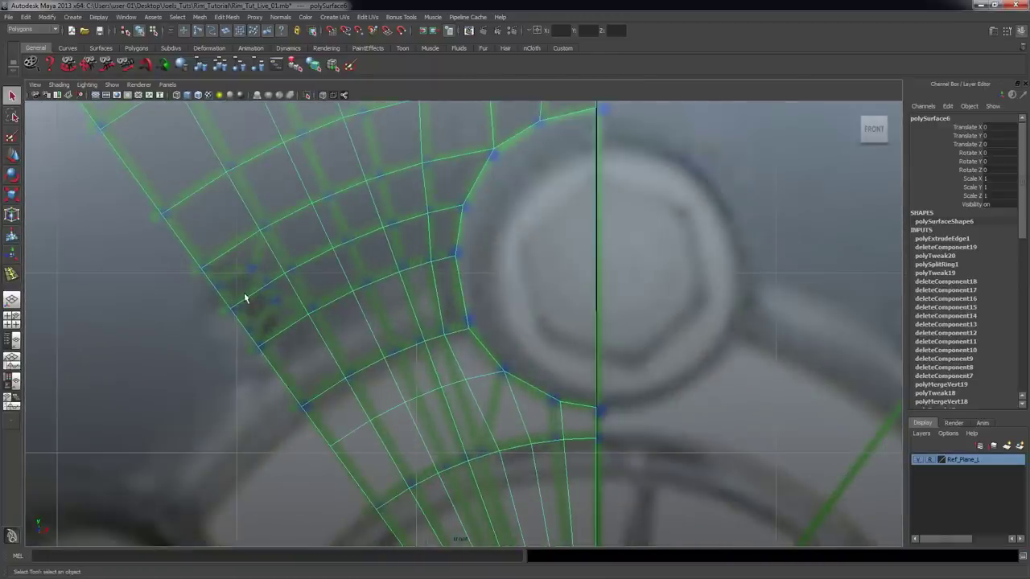
scroll(299, 282, up, 1)
scroll(322, 278, up, 1)
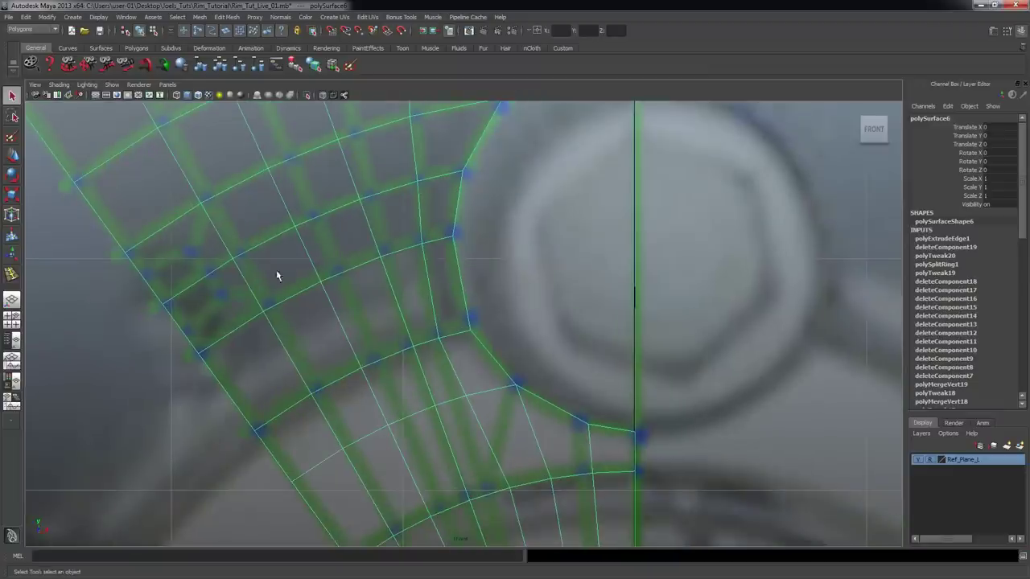
alt+middle_drag(276, 275, 321, 280)
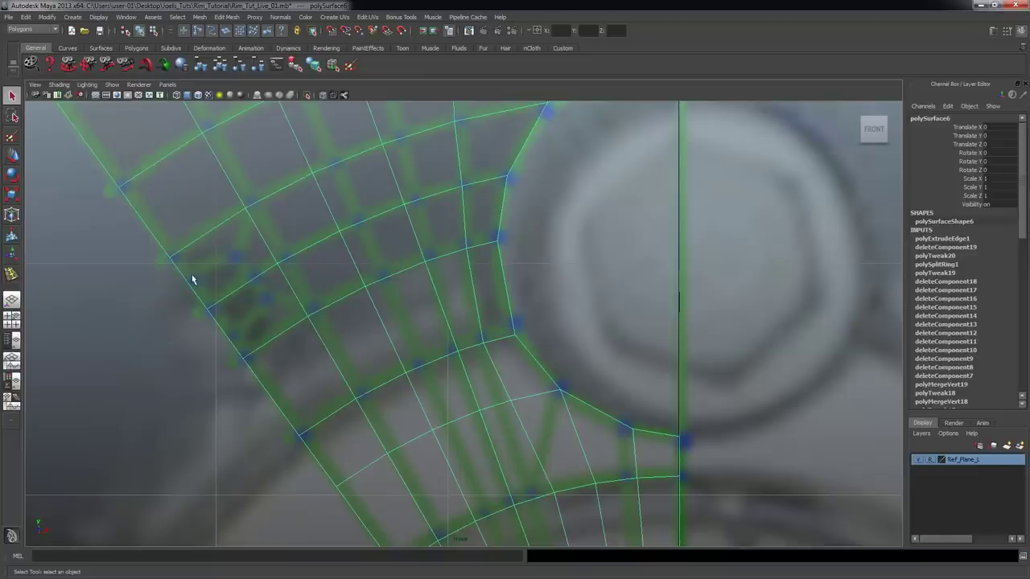
right_drag(211, 265, 172, 262)
click(170, 258)
shift+click(278, 265)
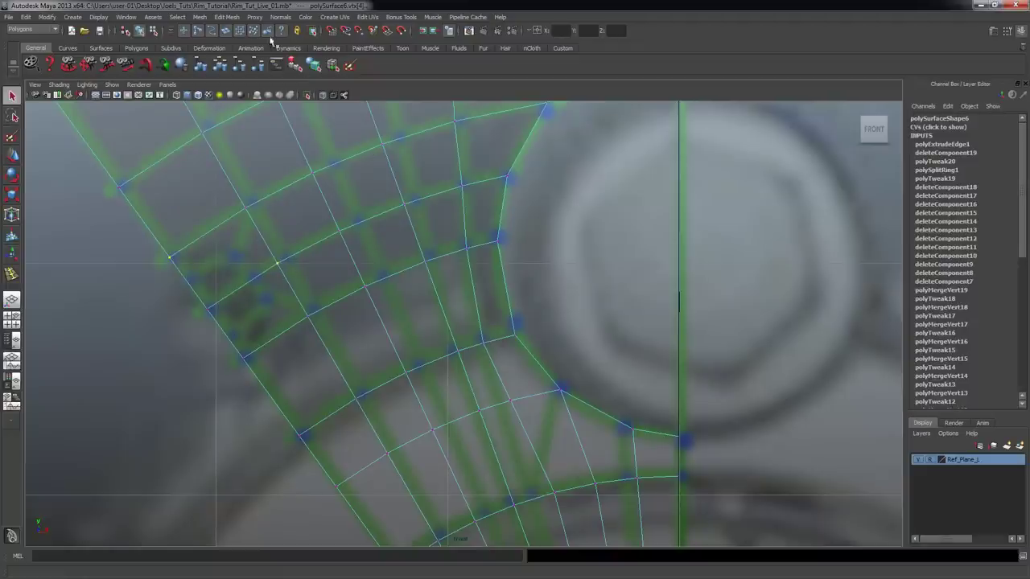
click(234, 17)
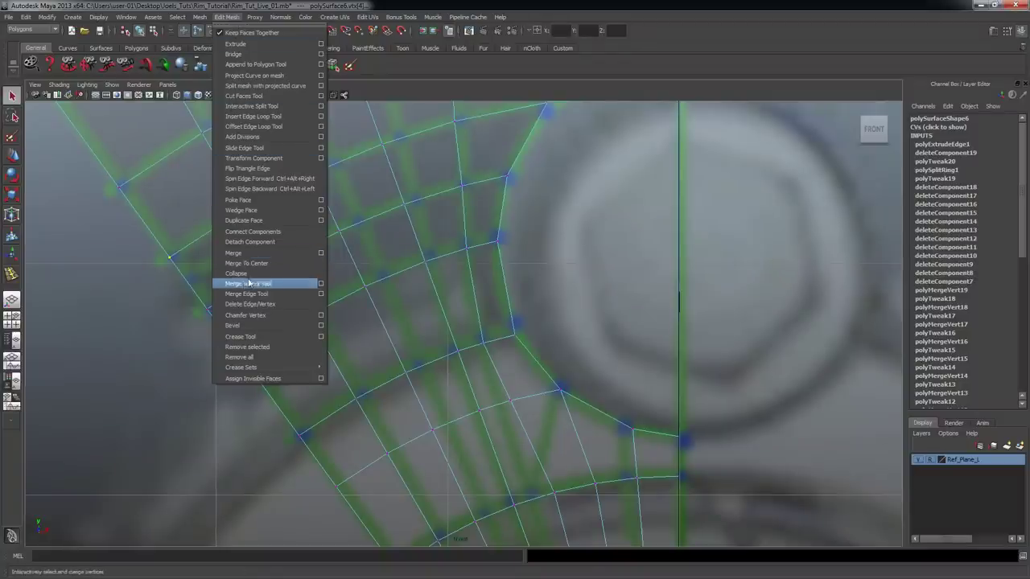
click(251, 232)
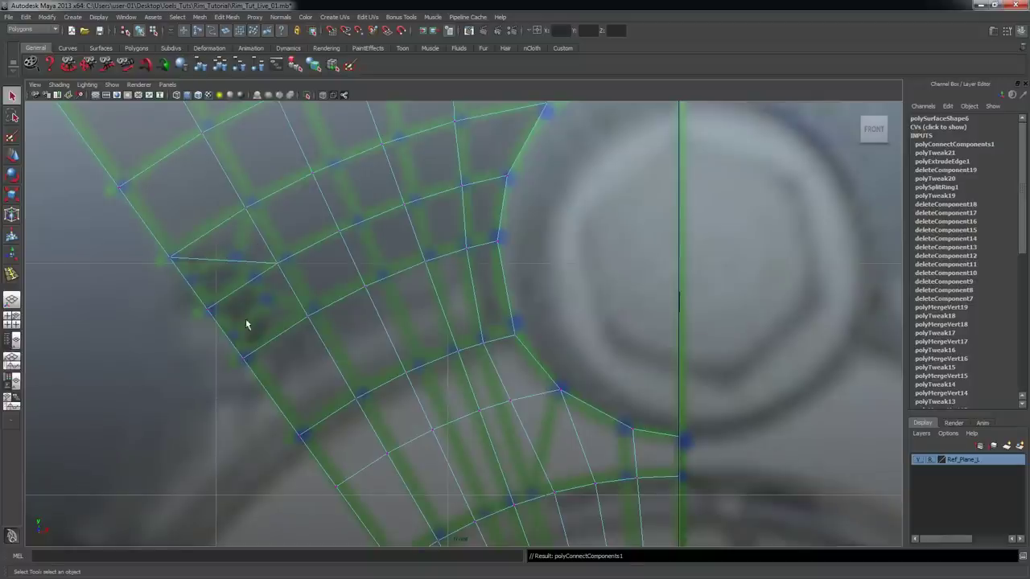
click(244, 364)
shift+click(276, 265)
key(g)
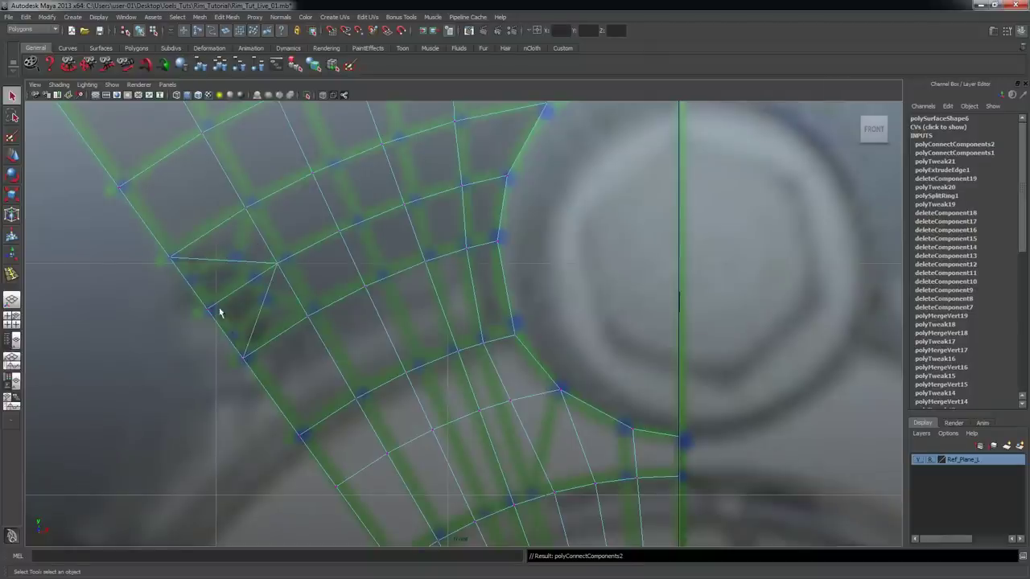
- Delete the two triangular faces inside the notch on the spoke's outer edge
right_drag(223, 296, 223, 319)
drag(198, 289, 238, 347)
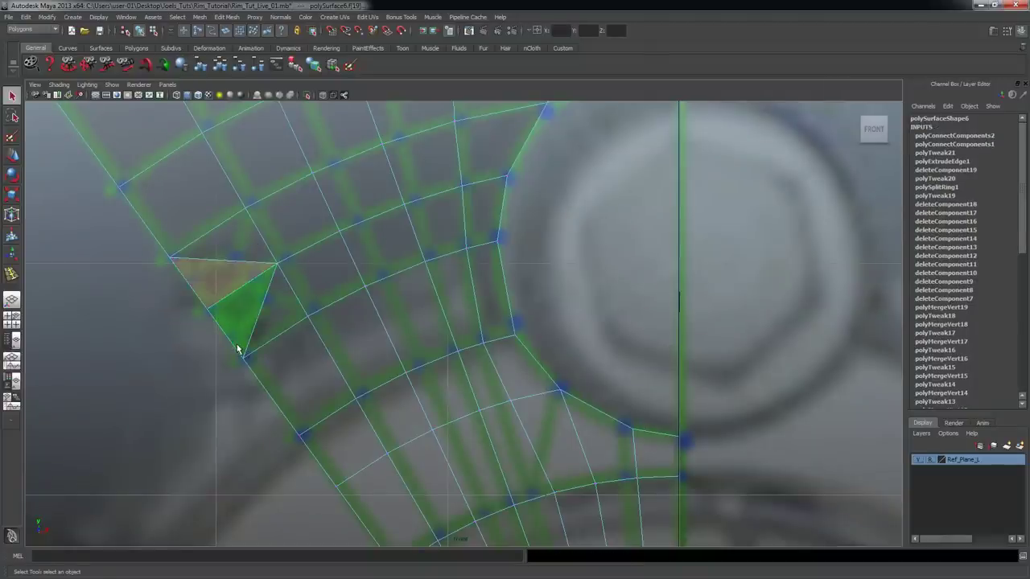
key(Delete)
- Examine the notched spoke mesh in perspective, including its smoothed preview, then return to the unsmoothed display
key(space)
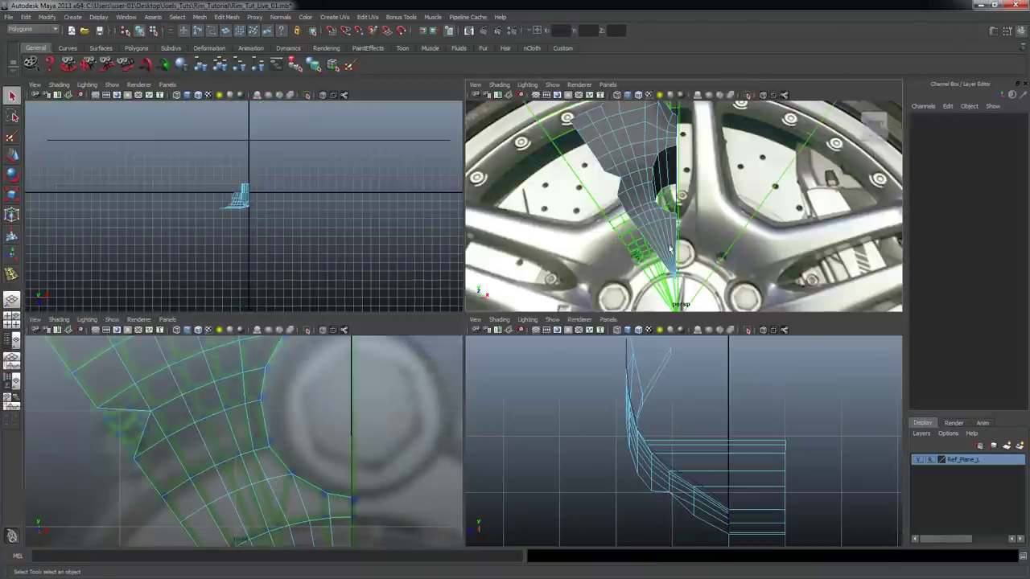
key(space)
scroll(523, 238, up, 3)
alt+middle_drag(524, 238, 556, 285)
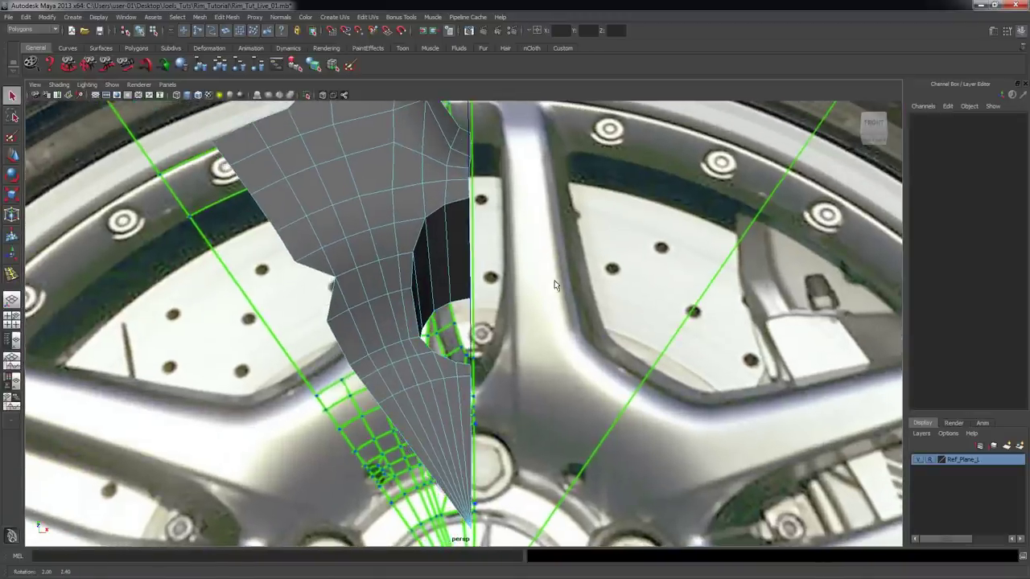
scroll(504, 269, down, 3)
alt+drag(370, 233, 370, 243)
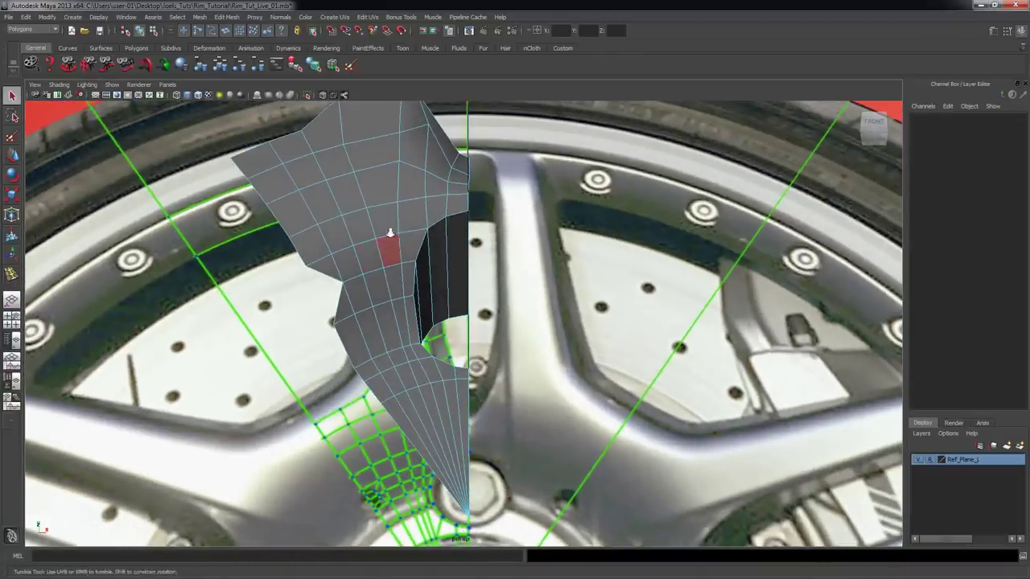
alt+drag(390, 235, 380, 239)
key(3)
mouse_move(380, 277)
alt+mouse_down()
mouse_move(368, 295)
mouse_move(391, 311)
mouse_move(356, 295)
mouse_move(391, 292)
mouse_move(378, 291)
alt+mouse_up()
key(ctrl+z)
key(ctrl+z)
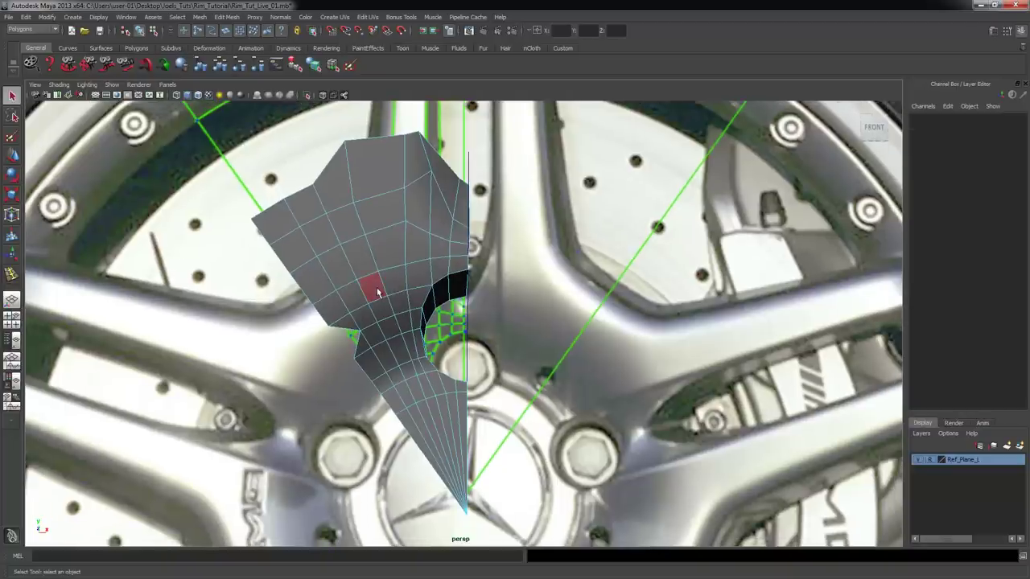
- Make a mirrored copy of the spoke half across its centre line using Duplicate Special with Scale X -1
click(377, 293)
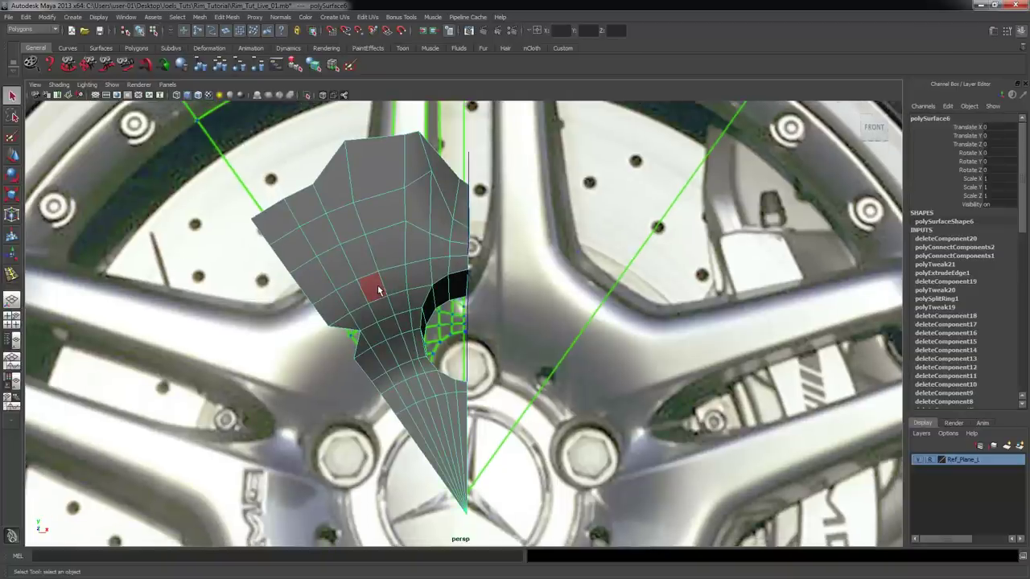
click(26, 17)
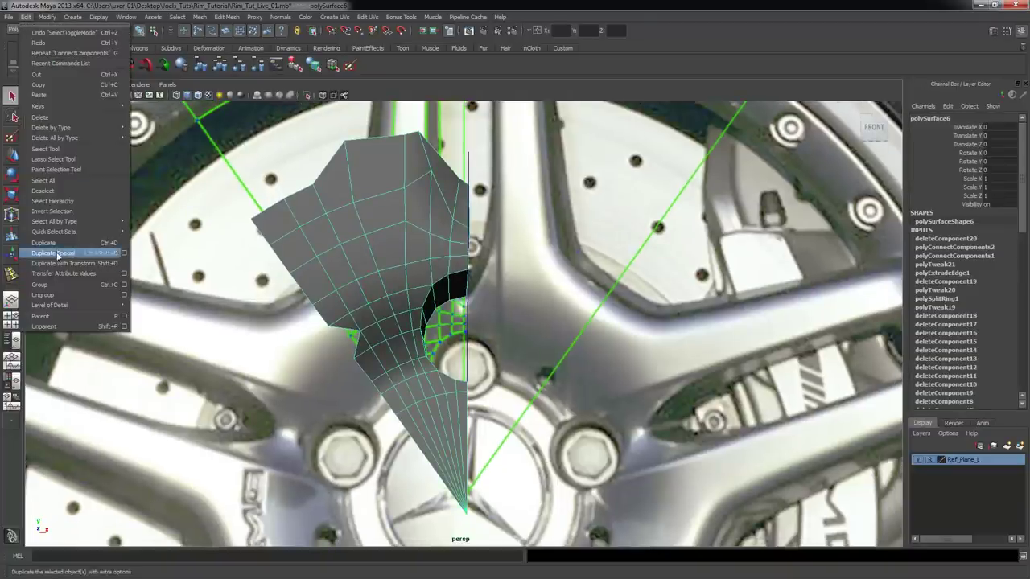
click(58, 254)
scroll(515, 319, up, 2)
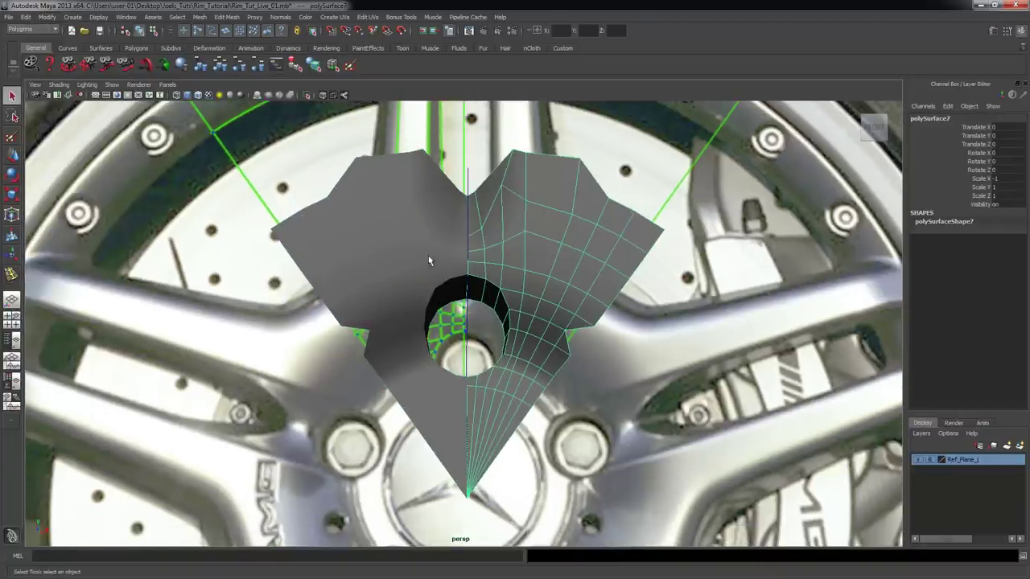
- Combine the original spoke half and its mirrored copy into one mesh
shift+click(429, 260)
scroll(535, 302, down, 1)
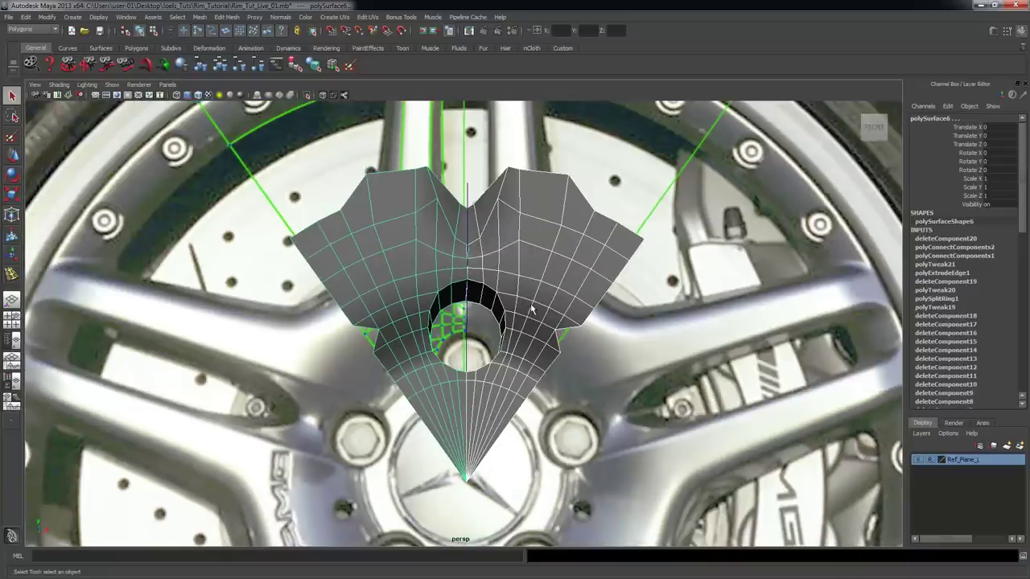
click(133, 18)
click(213, 34)
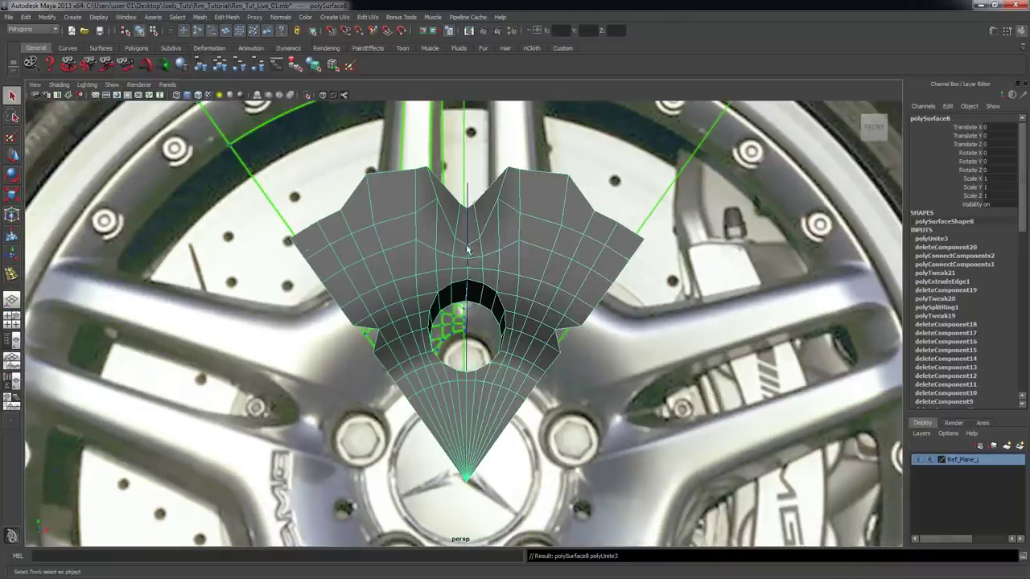
- Duplicate the combined spoke section and rotate the copy clockwise about Z around the hub centre until it adjoins the original
alt+drag(467, 248, 485, 269)
alt+right_drag(486, 269, 467, 268)
alt+middle_drag(467, 269, 434, 239)
alt+drag(435, 239, 457, 272)
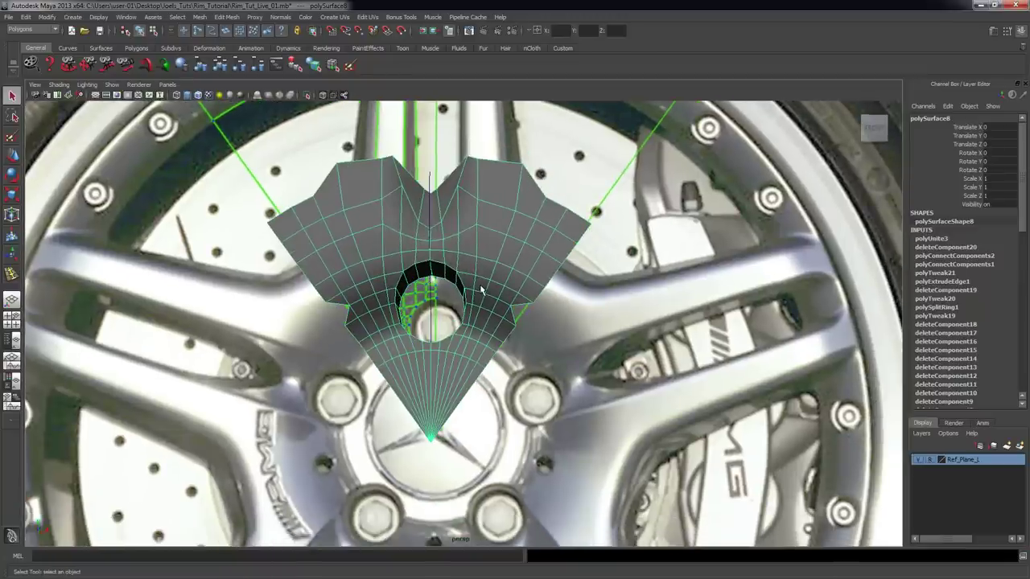
key(ctrl+d)
key(e)
drag(458, 399, 517, 464)
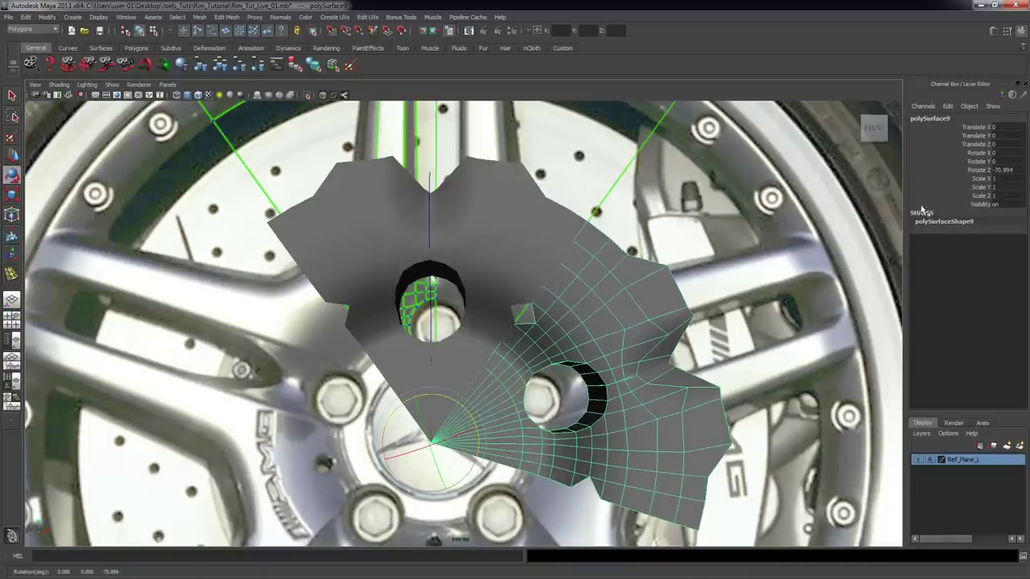
double_click(1012, 170)
key(BackSpace)
key(Return)
- Select both adjoining spoke sections and combine them into a single mesh
alt+right_drag(660, 225, 761, 207)
alt+middle_drag(597, 255, 579, 246)
shift+click(576, 243)
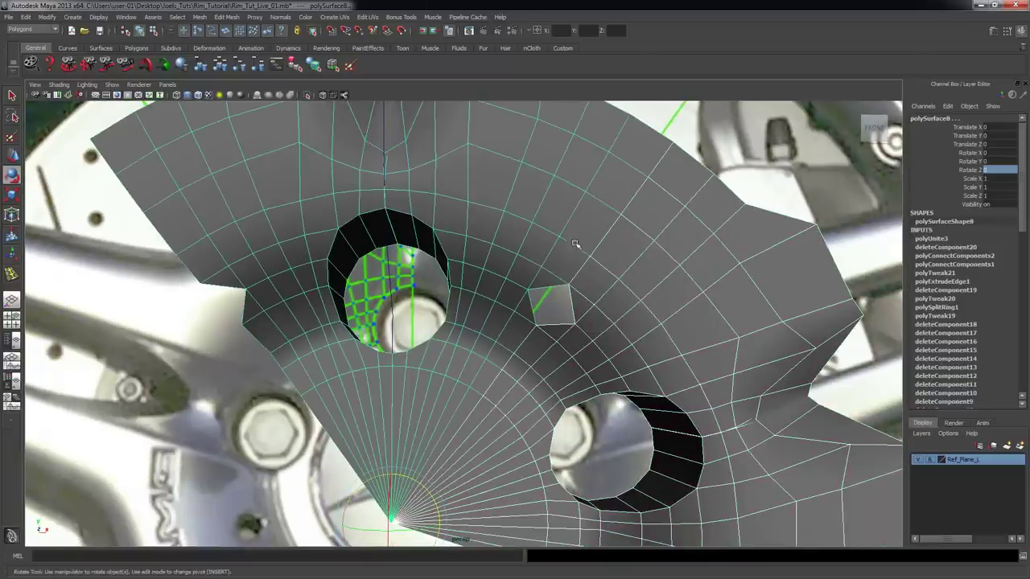
click(201, 17)
click(215, 32)
scroll(644, 298, up, 4)
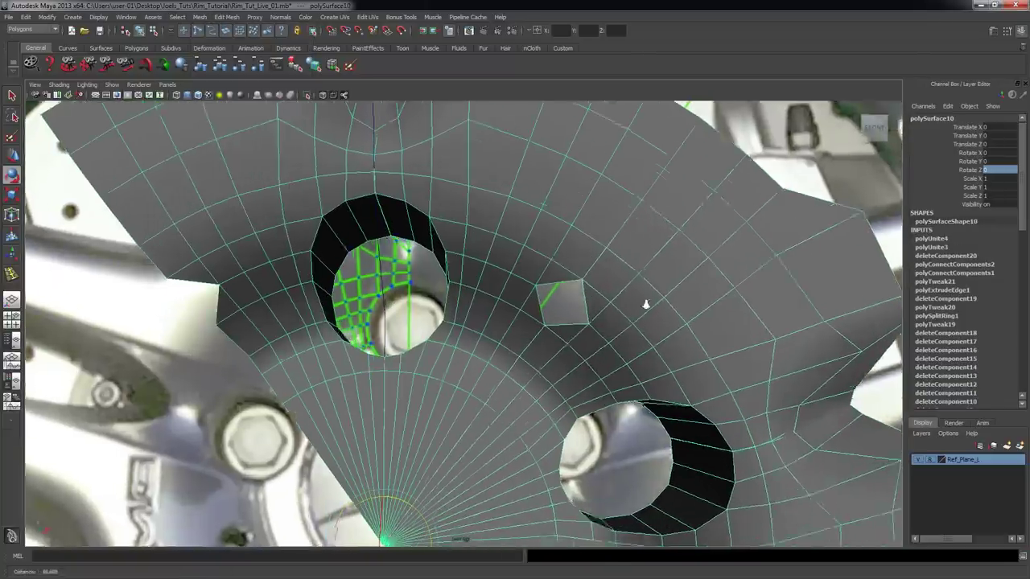
- Merge to center the overlapping seam vertices at the small square hole's corners and at the adjacent points beyond it
right_click(599, 248)
click(560, 251)
drag(559, 234, 588, 264)
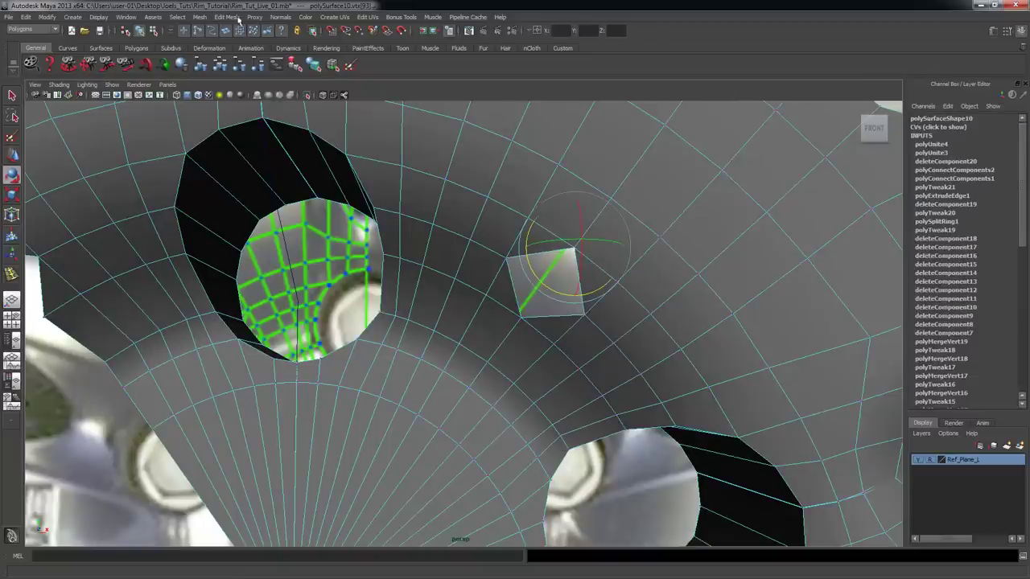
click(232, 18)
click(248, 263)
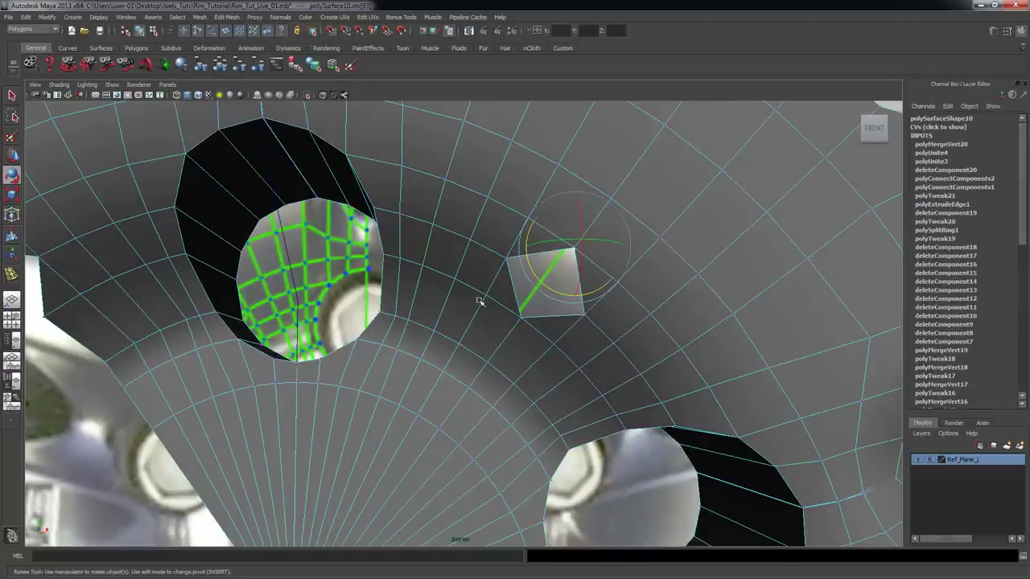
key(g)
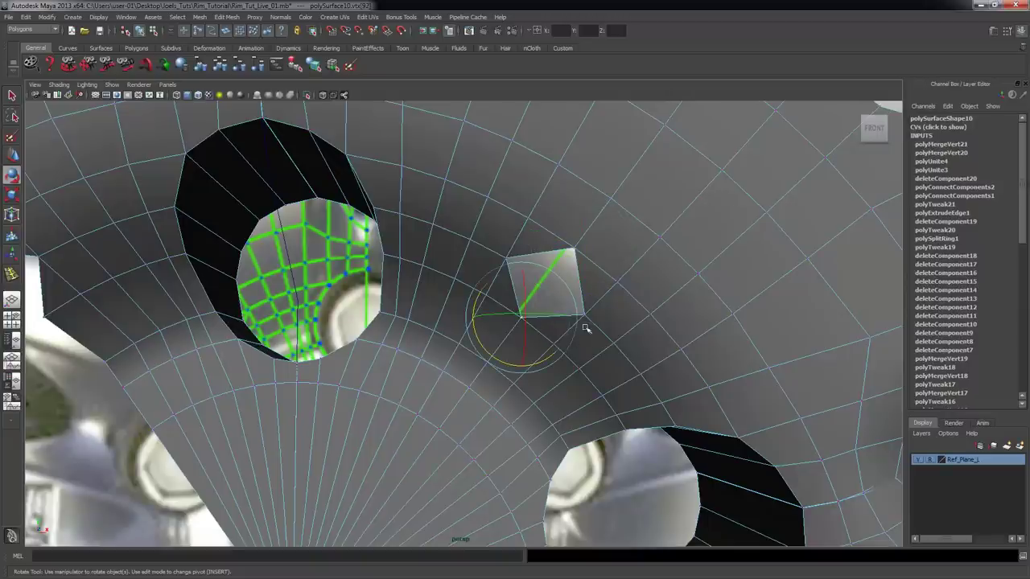
click(487, 363)
key(g)
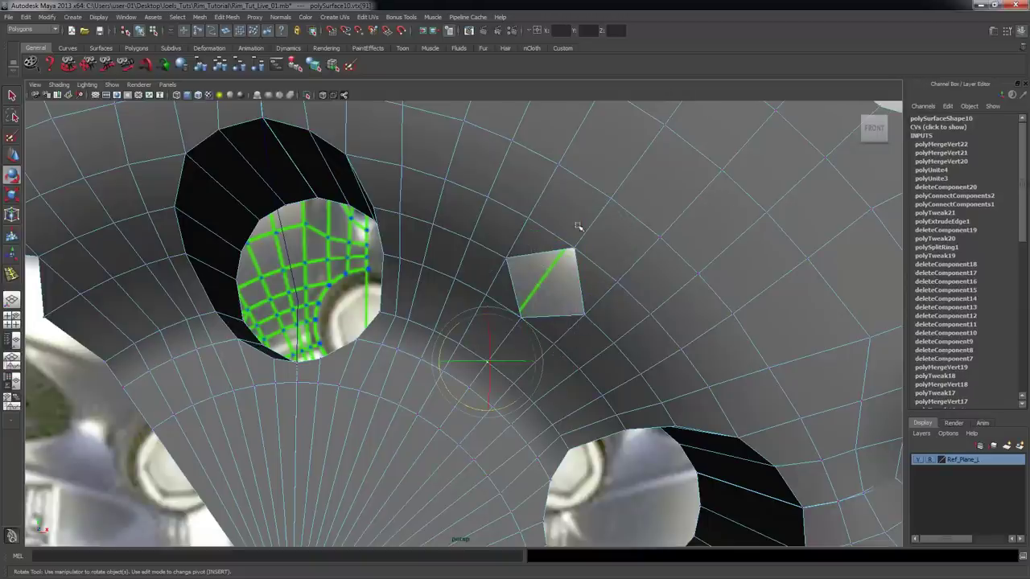
click(618, 209)
key(g)
- Inspect the small hole and merged seam in smoothed and unsmoothed display, with the whole mesh selected in object mode
alt+drag(640, 274, 509, 306)
alt+right_drag(510, 305, 569, 293)
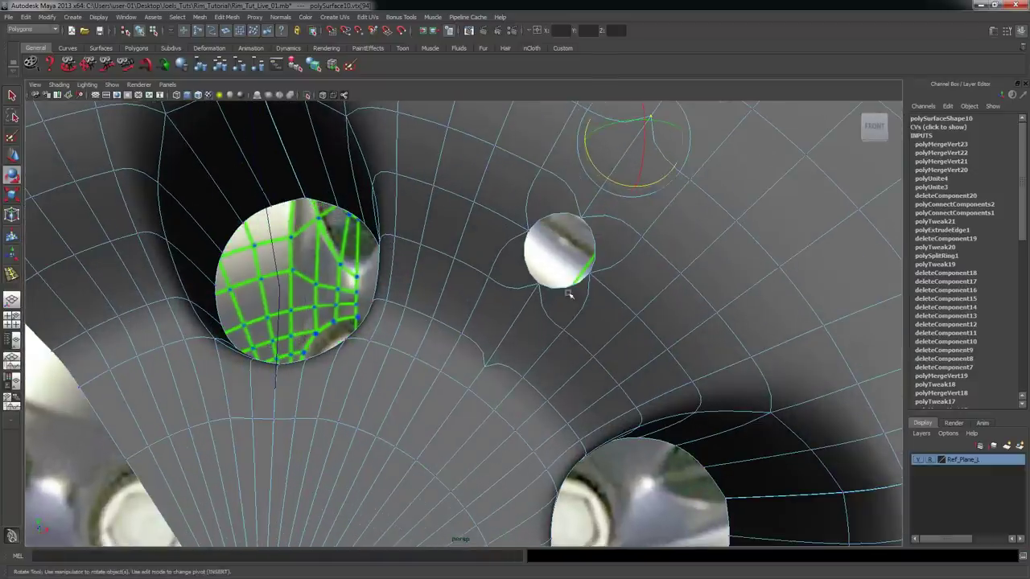
click(566, 264)
alt+drag(607, 239, 533, 288)
alt+drag(521, 247, 483, 306)
key(1)
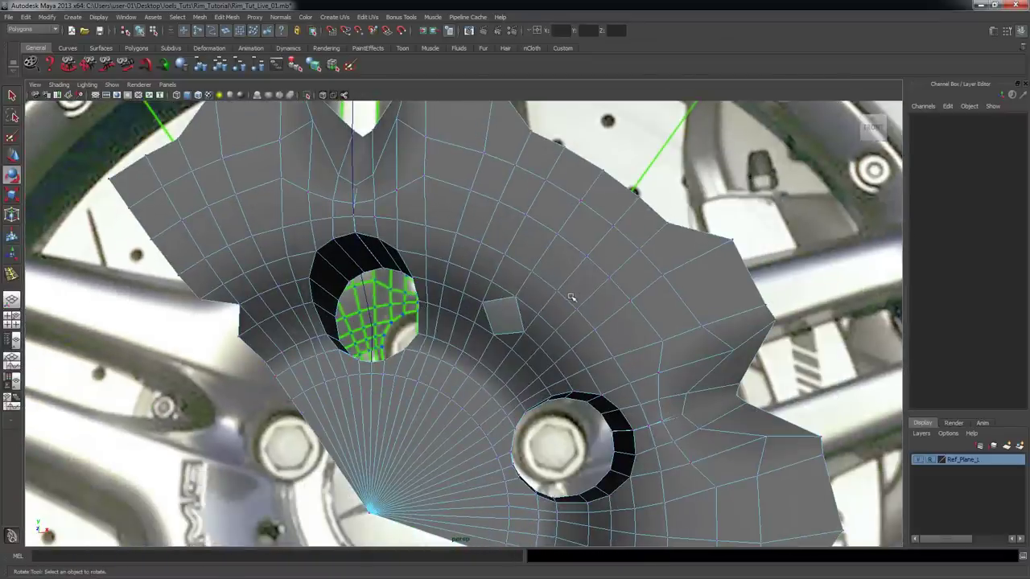
click(582, 307)
alt+drag(529, 315, 532, 258)
scroll(608, 292, up, 3)
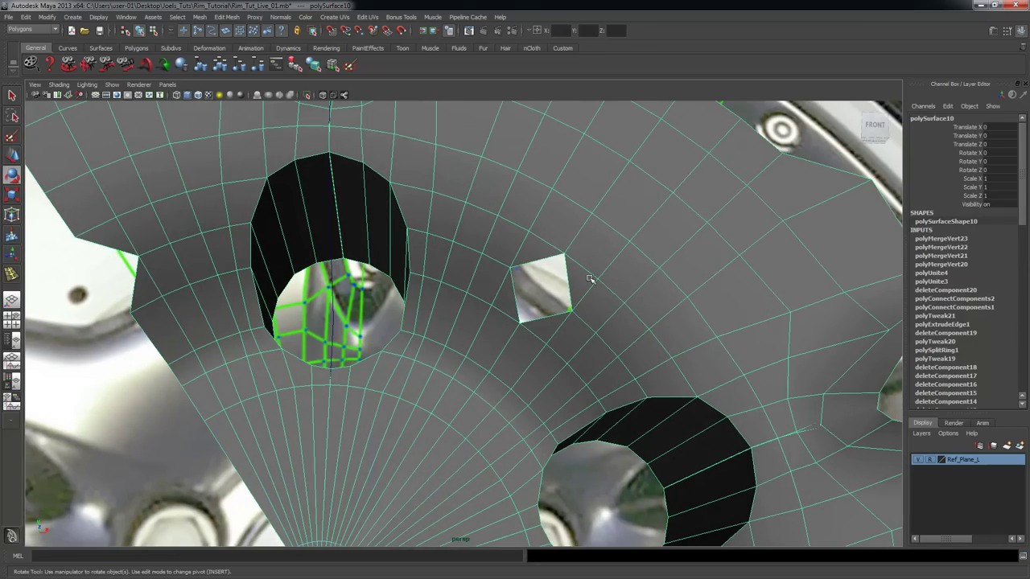
alt+drag(552, 302, 556, 324)
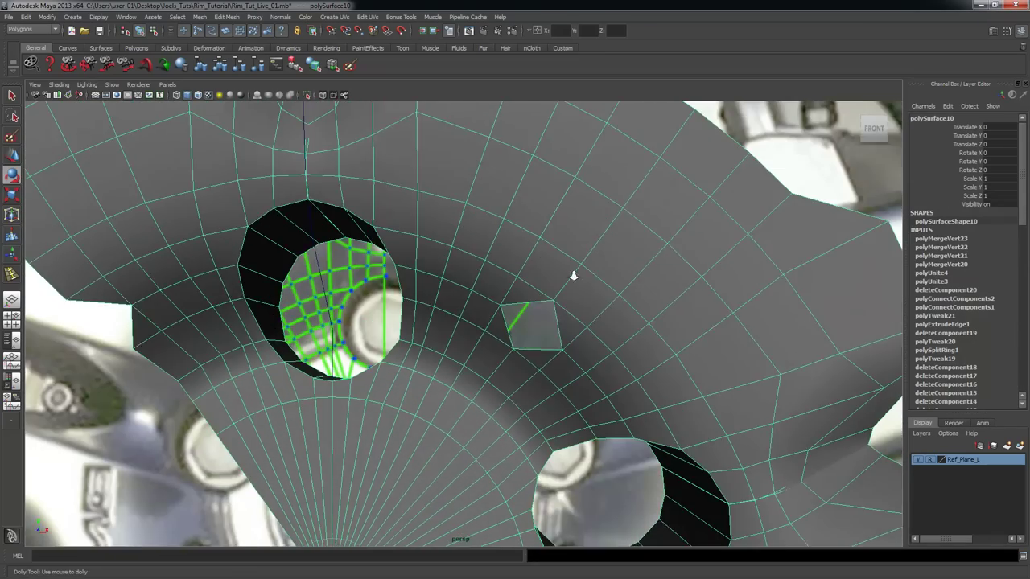
- Undo the seam merges, combines, rotated and mirrored copies, and the small-hole edits, back to the single half spoke section
alt+right_drag(572, 274, 514, 271)
alt+drag(515, 272, 606, 243)
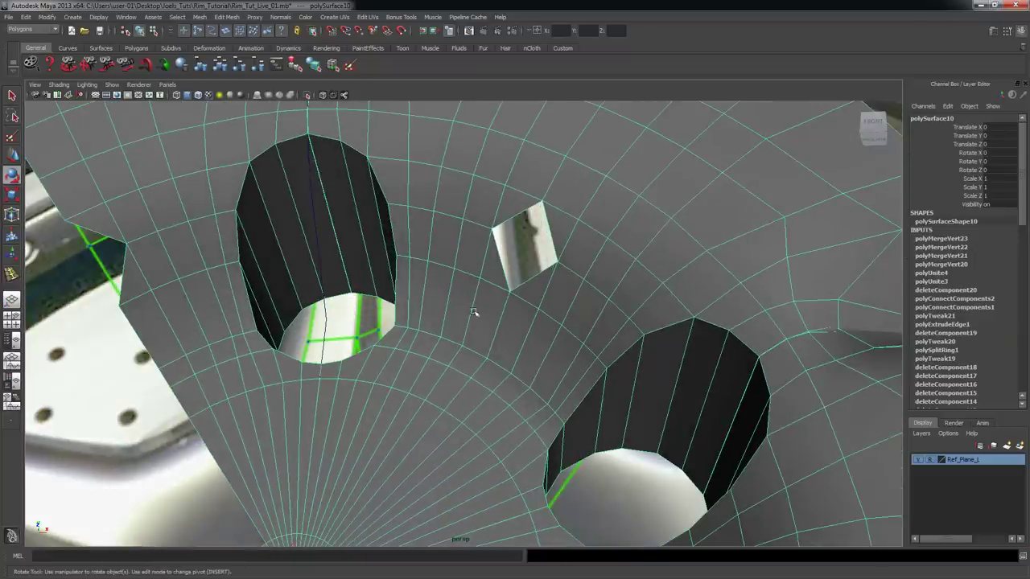
alt+drag(474, 312, 490, 231)
alt+drag(544, 287, 487, 305)
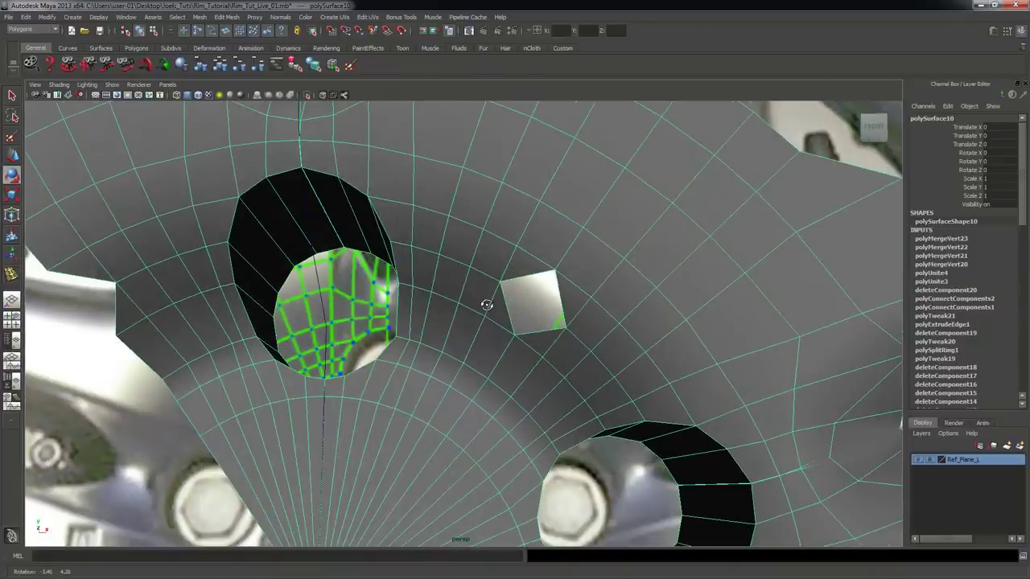
alt+drag(562, 276, 556, 288)
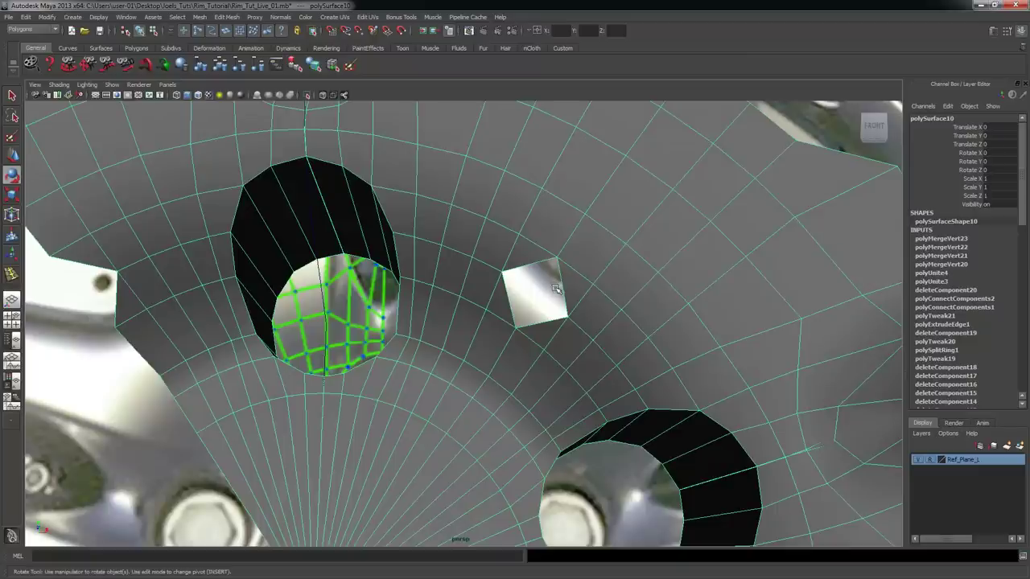
key(z)
key(z)
key(z)
key(z)
key(z)
key(z)
key(z)
key(z)
key(z)
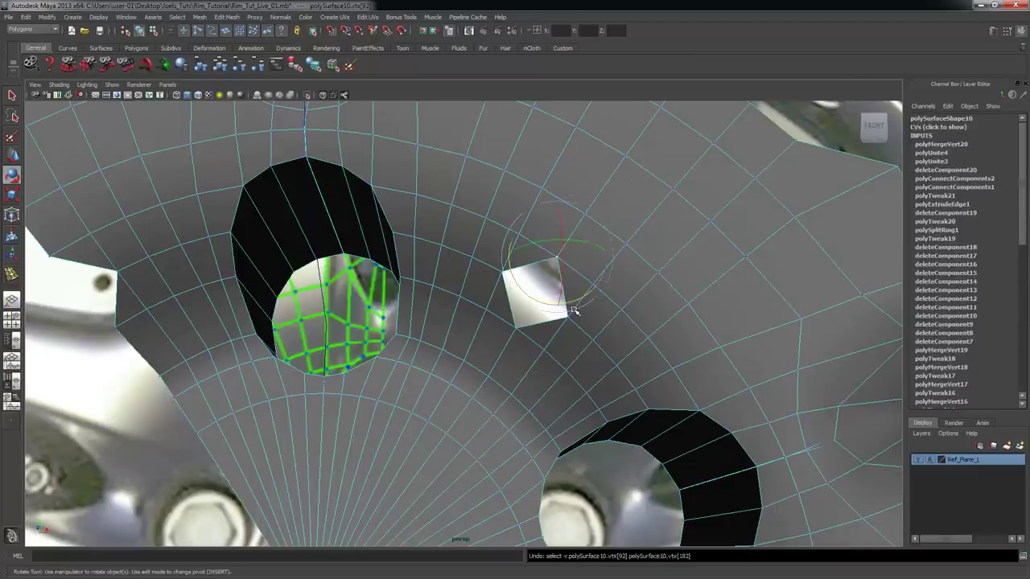
key(z)
key(z)
key(z)
key(z)
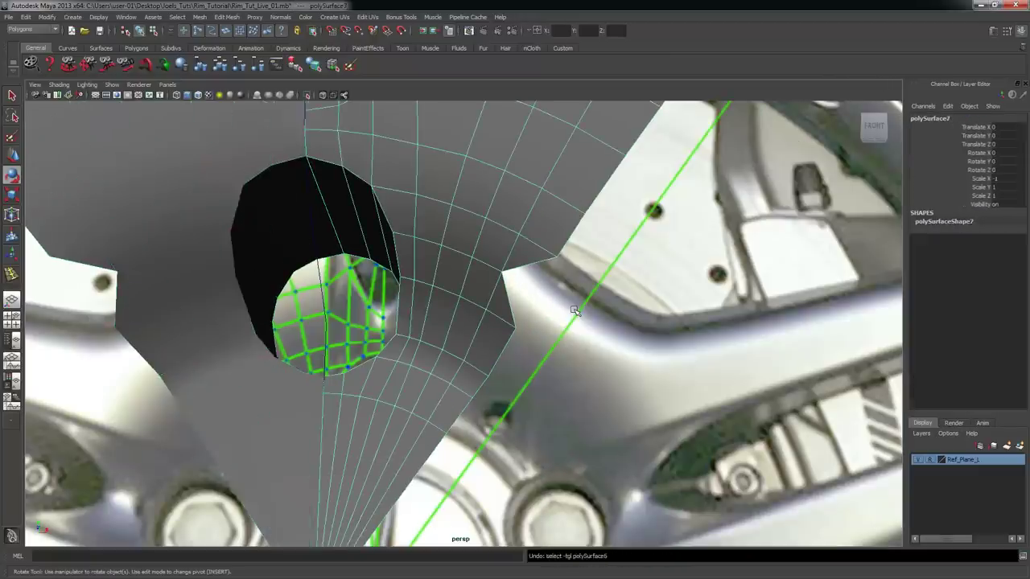
key(z)
key(z)
key(z)
key(z)
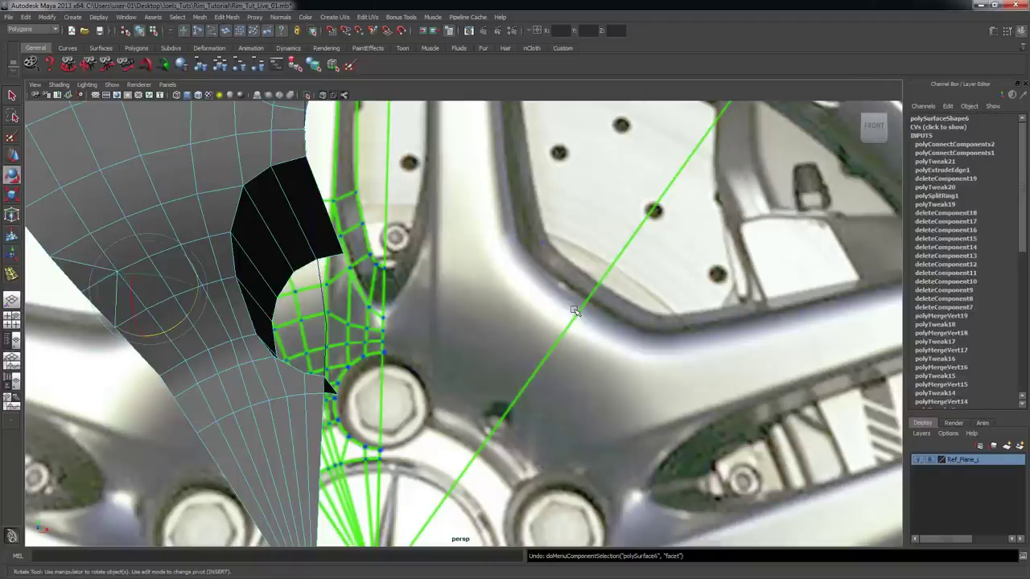
alt+right_drag(585, 242, 510, 236)
alt+drag(510, 236, 552, 246)
alt+drag(345, 246, 347, 251)
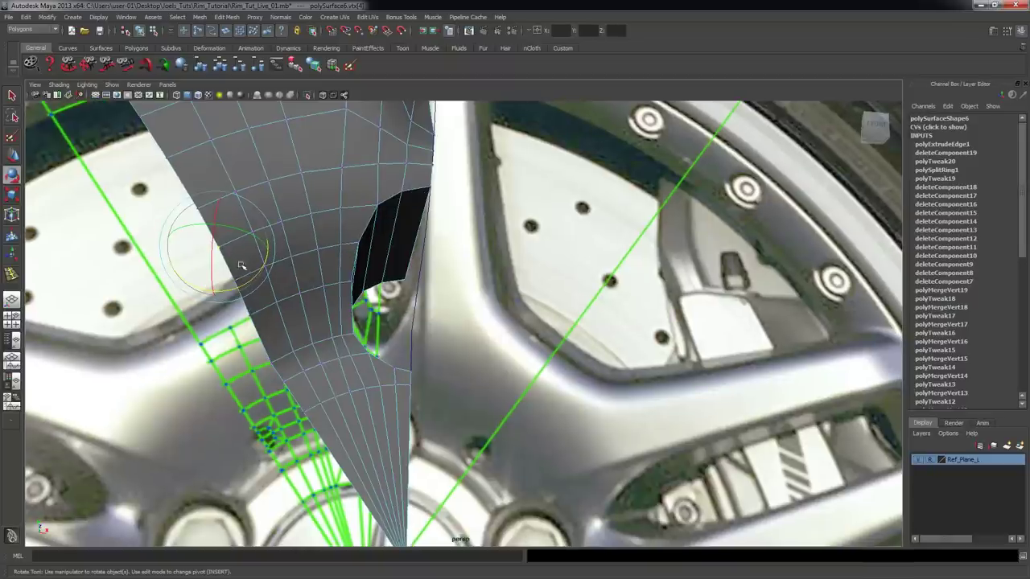
alt+drag(304, 316, 313, 308)
alt+right_drag(313, 308, 403, 320)
alt+middle_drag(402, 321, 486, 351)
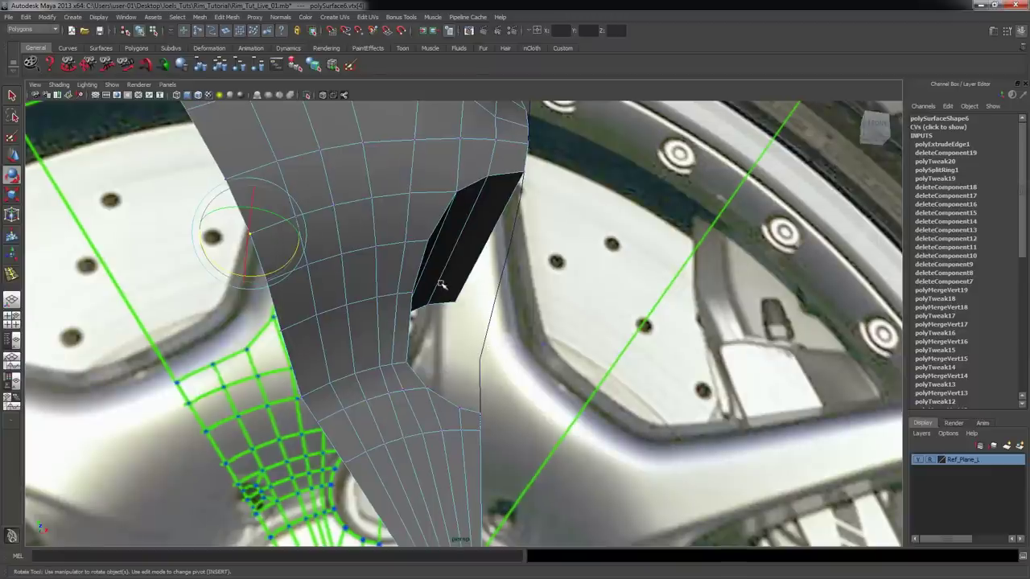
- Return to object mode and create a mirrored copy of the half spoke section with Duplicate Special
key(F8)
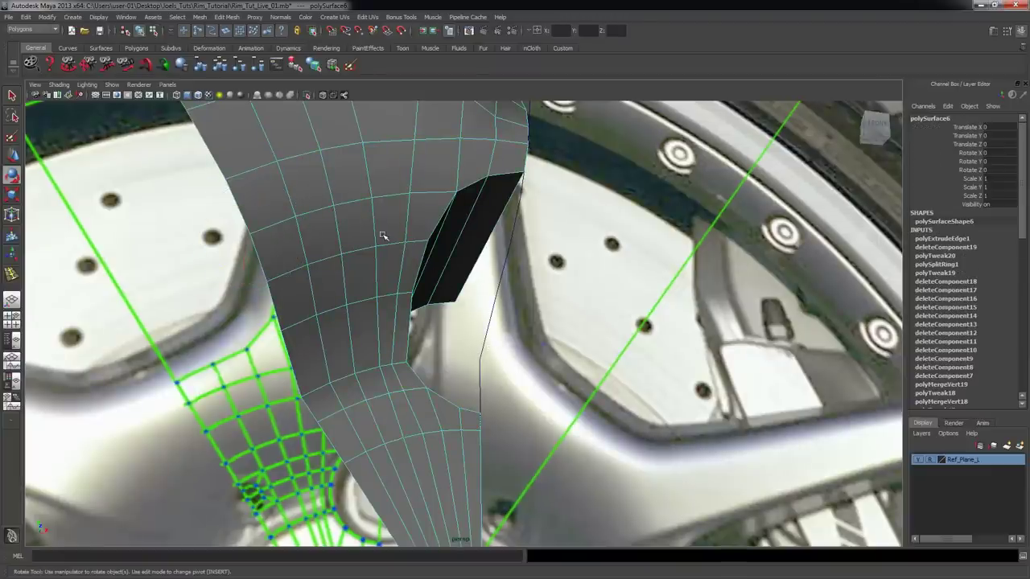
alt+right_drag(395, 176, 379, 174)
alt+drag(379, 174, 376, 222)
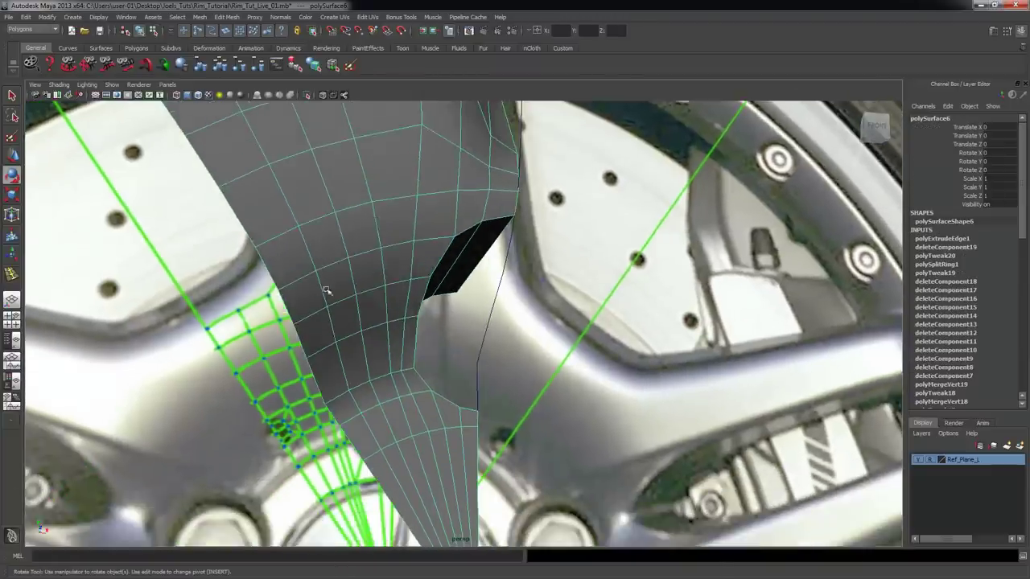
key(space)
key(space)
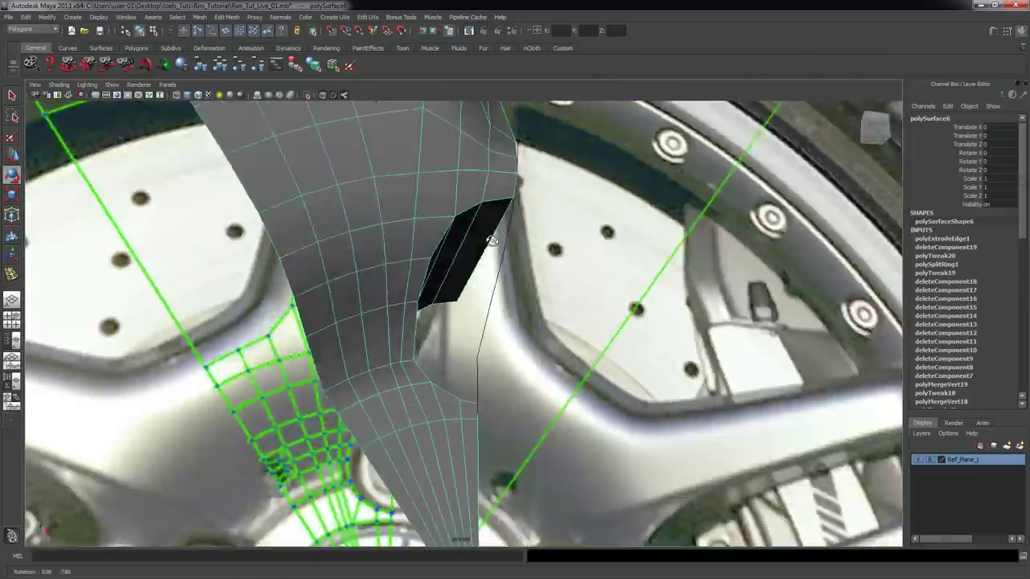
scroll(445, 249, up, 5)
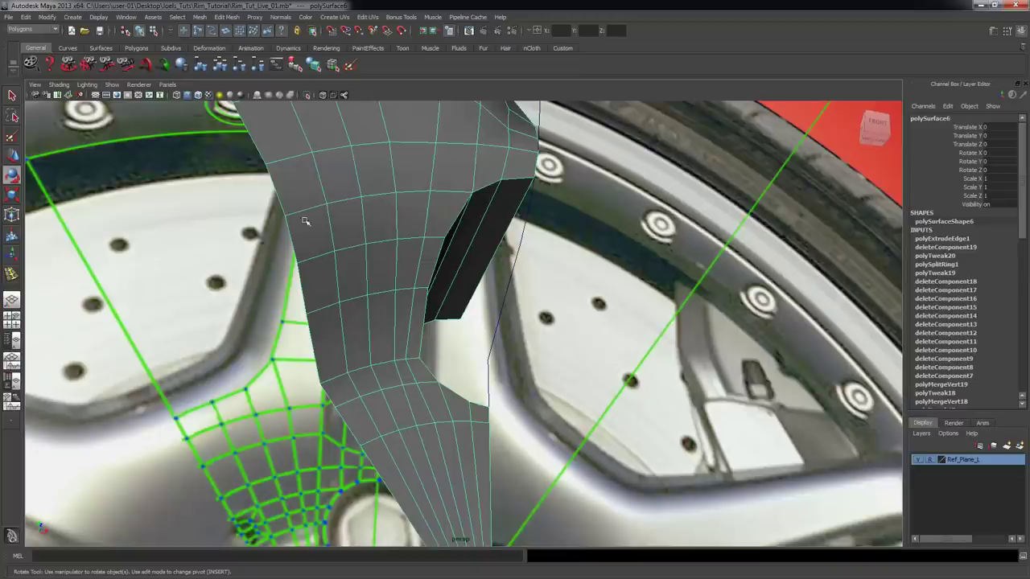
alt+drag(405, 274, 346, 283)
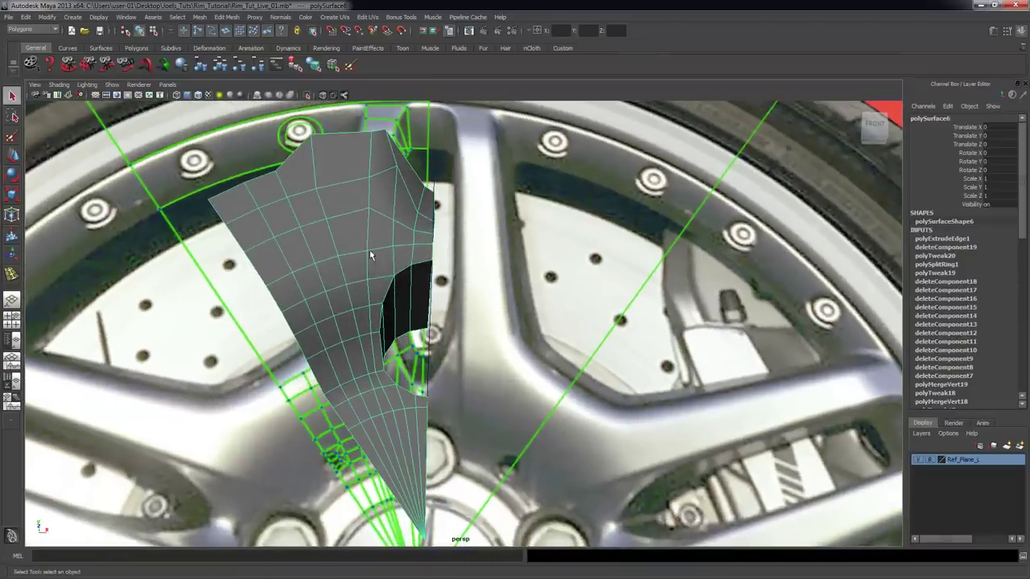
click(129, 17)
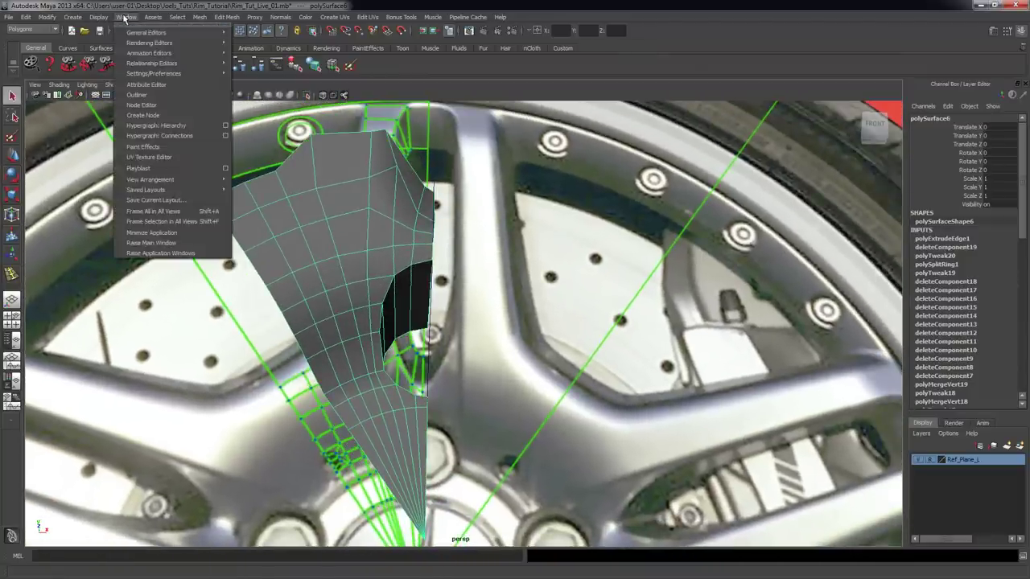
click(216, 13)
click(26, 17)
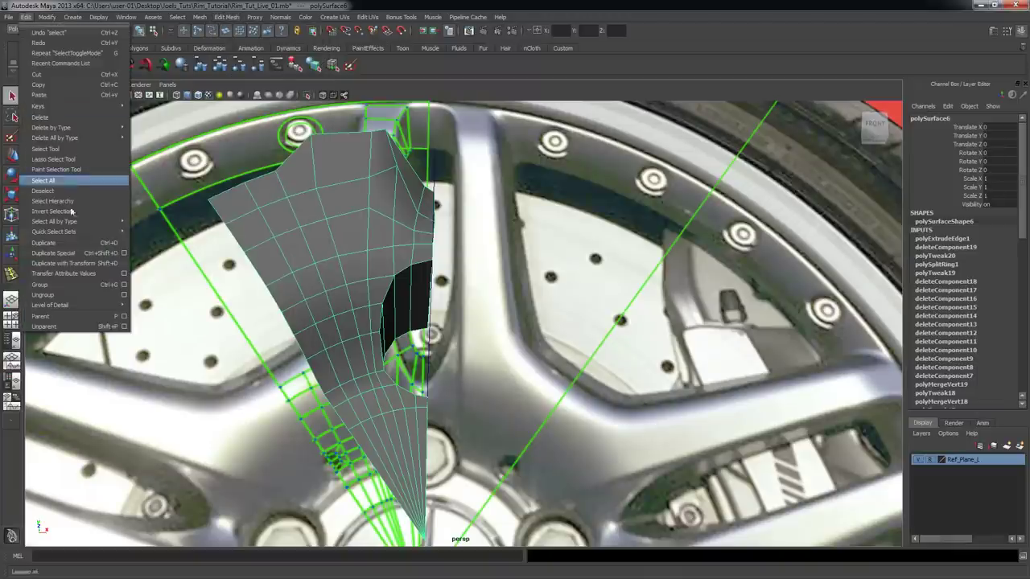
click(68, 254)
alt+drag(525, 295, 517, 306)
- Select both mirrored halves of the spoke section and combine them into a single mesh
shift+click(370, 239)
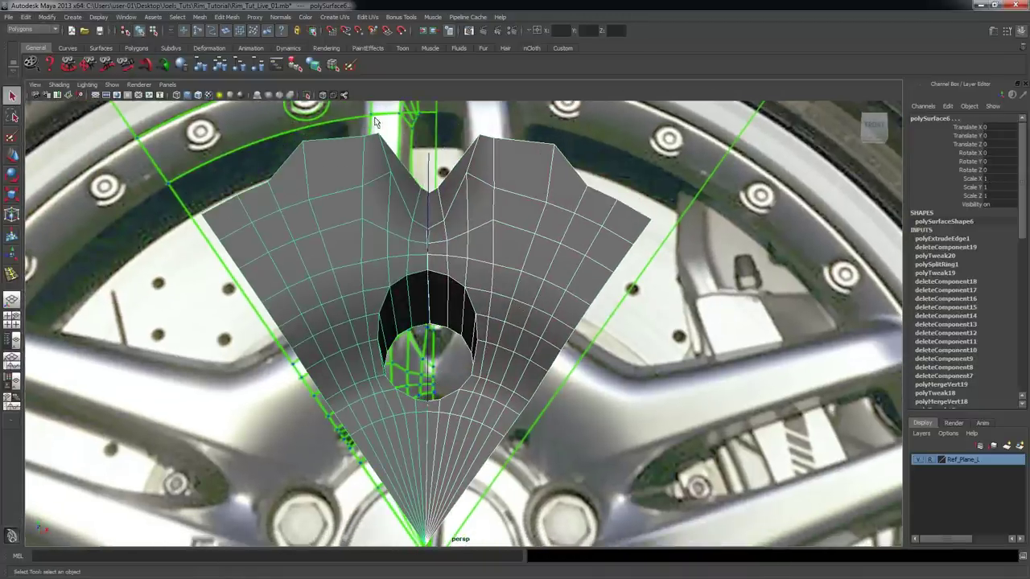
click(199, 17)
click(217, 31)
alt+drag(459, 266, 473, 282)
- Duplicate the combined spoke section and rotate the copy -72 degrees about Z around the hub centre
key(ctrl+d)
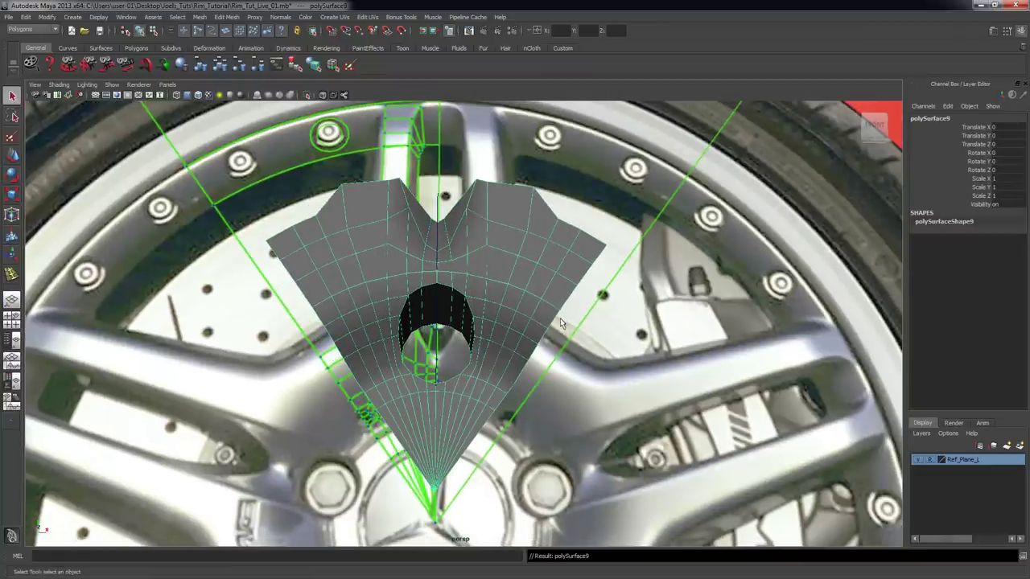
key(e)
alt+drag(563, 331, 475, 315)
drag(447, 376, 449, 433)
click(1018, 170)
text(-7)
key(Return)
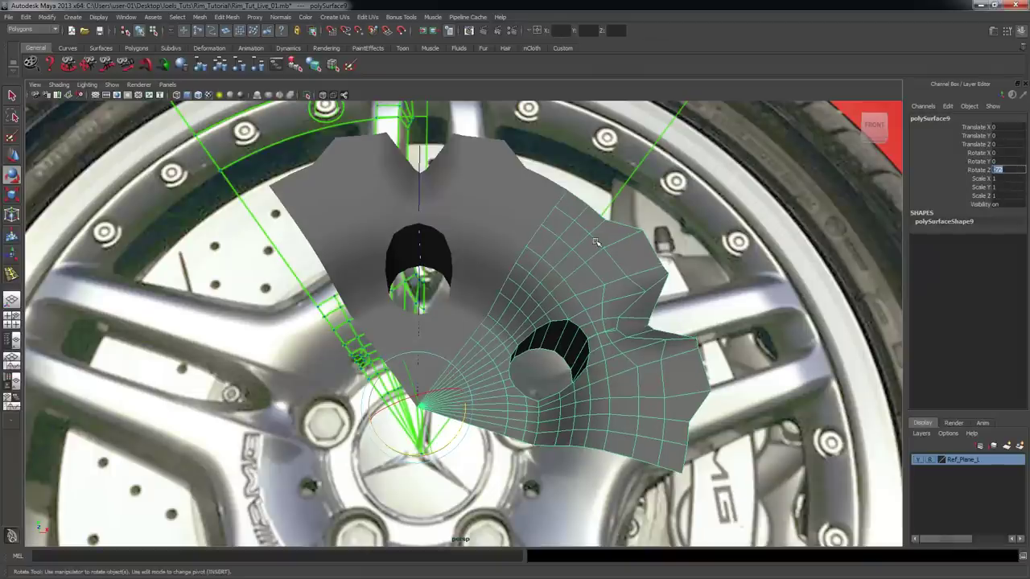
- Repeat the duplication with the same transform three times to complete the ring of five spoke sections
alt+right_drag(598, 239, 556, 264)
key(shift+d)
key(shift+d)
key(shift+d)
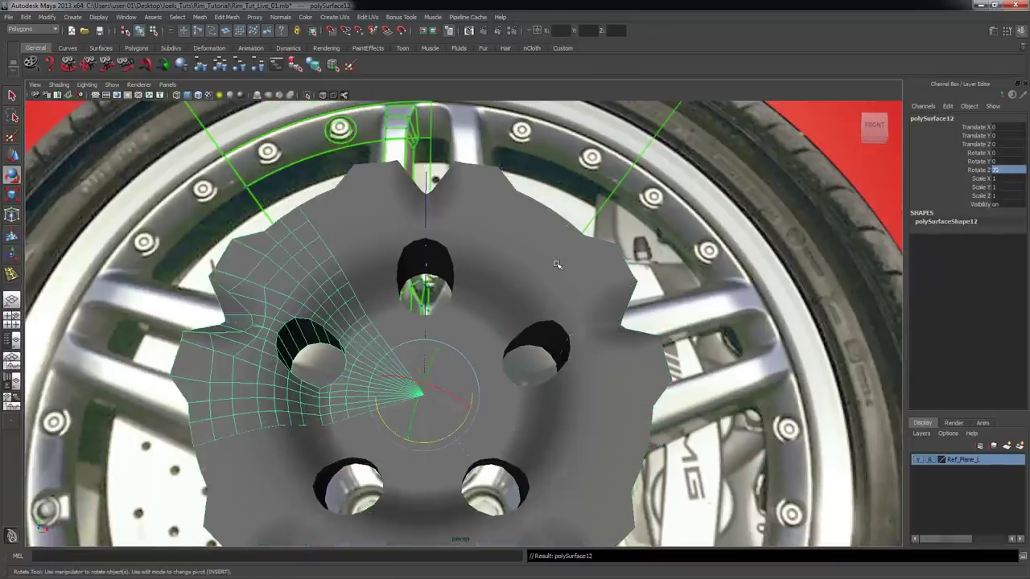
- Select the original spoke section and the adjoining copy on its counterclockwise side, and combine them into one mesh
scroll(556, 264, up, 5)
alt+middle_drag(423, 301, 499, 277)
alt+drag(436, 284, 446, 289)
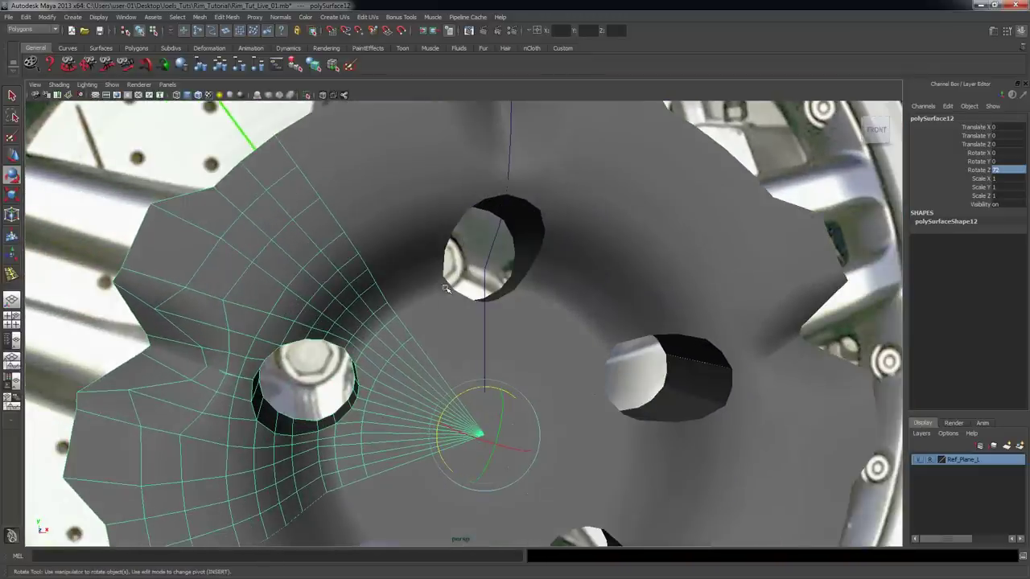
shift+click(399, 233)
alt+right_drag(372, 268, 413, 276)
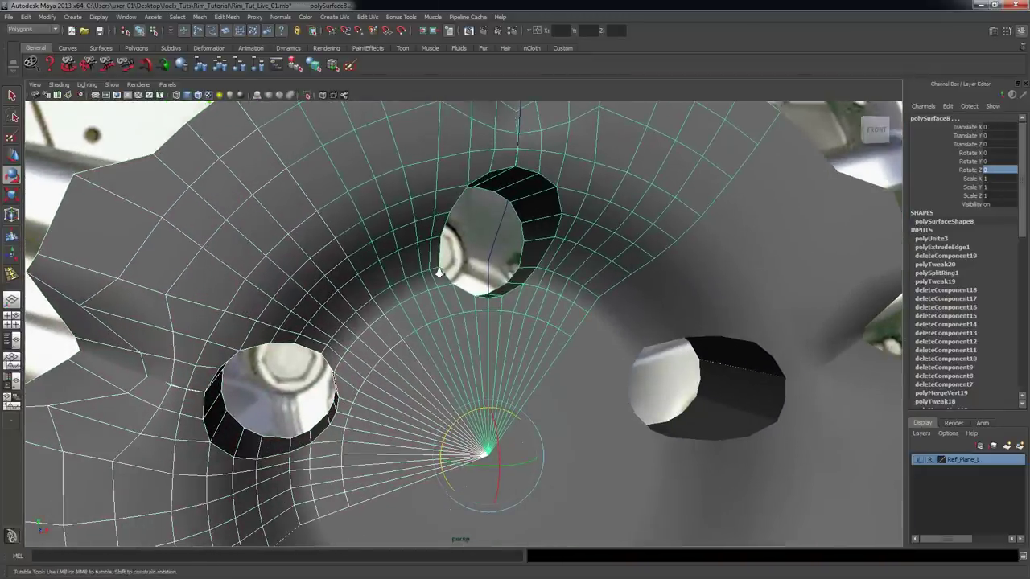
alt+drag(387, 213, 366, 222)
click(199, 17)
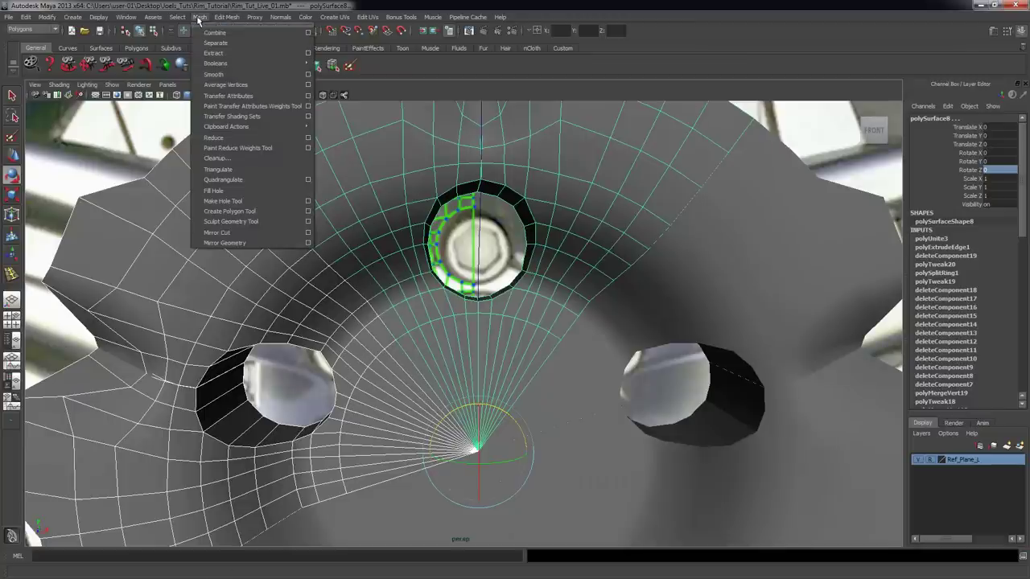
click(214, 34)
- Select the vertices around the seam between the two combined sections and merge them with a threshold of .05
alt+drag(358, 290, 375, 232)
right_drag(375, 233, 338, 232)
alt+right_drag(412, 249, 313, 250)
drag(287, 127, 619, 503)
alt+right_drag(431, 388, 494, 388)
alt+middle_drag(494, 388, 523, 478)
click(227, 18)
click(223, 17)
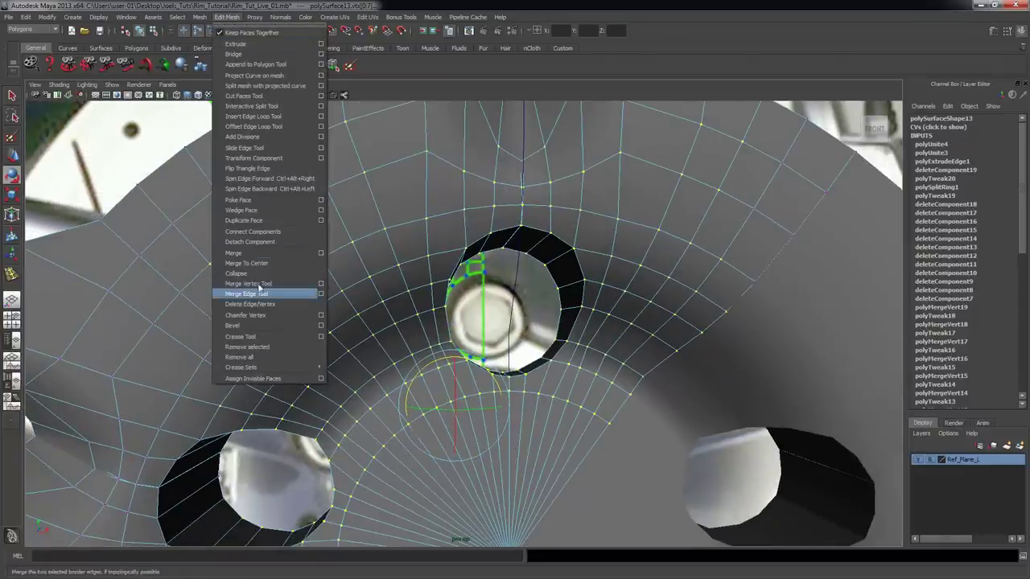
click(322, 253)
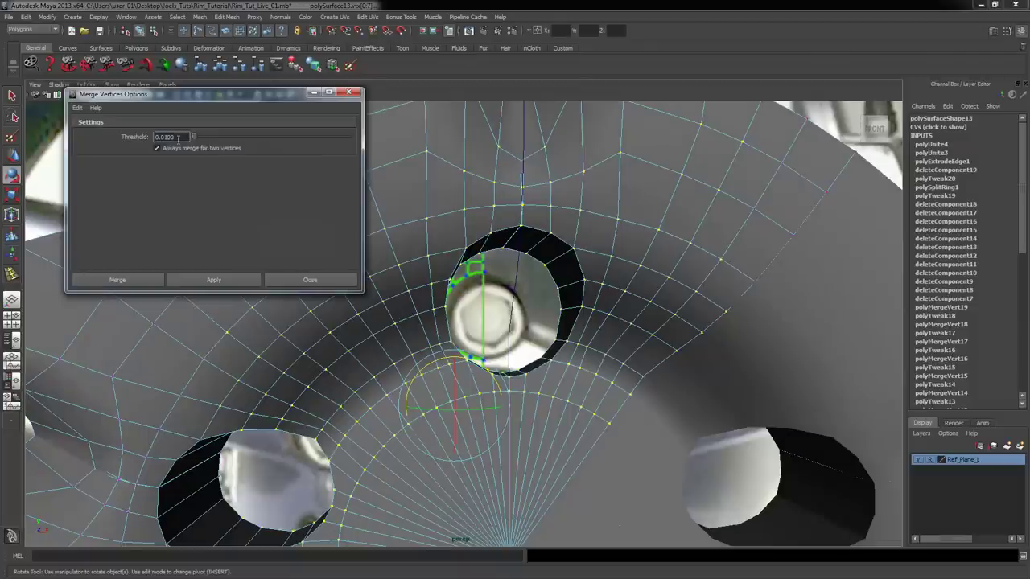
click(213, 280)
text(.0)
click(218, 282)
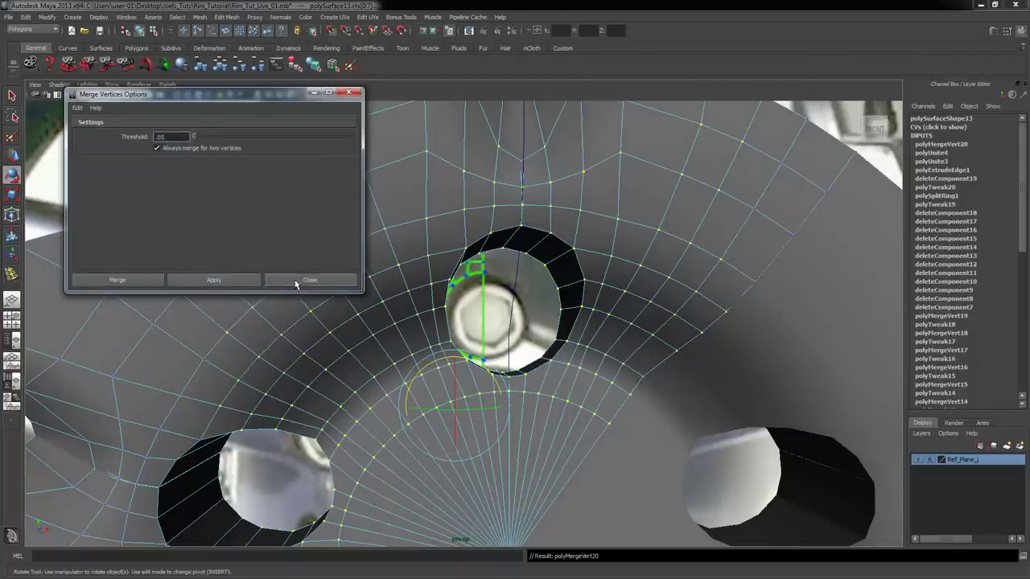
click(306, 280)
- In the front view, select the merged seam vertex at the centre of the small reference hole between the bolt holes
alt+drag(426, 322, 348, 254)
click(347, 256)
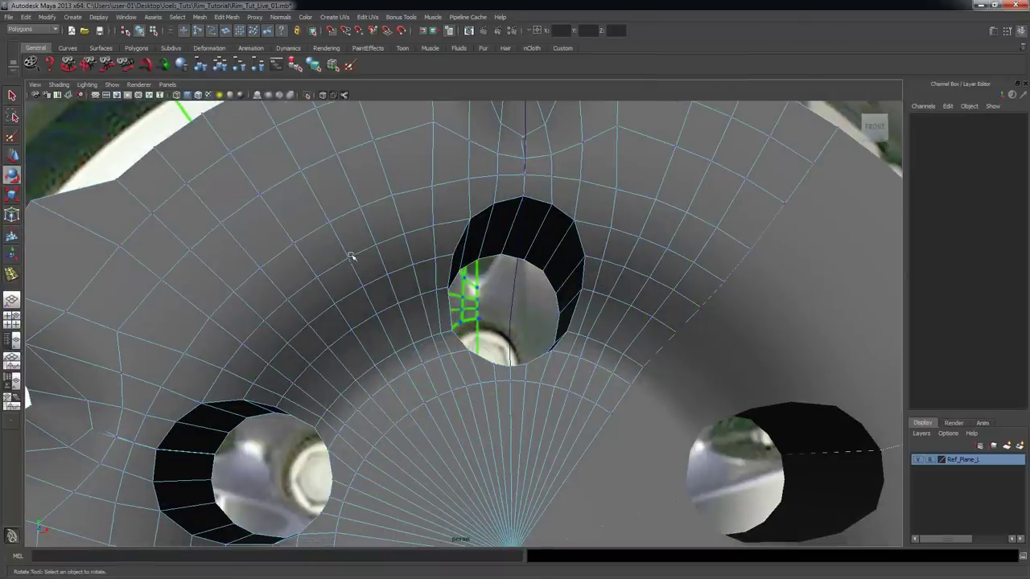
scroll(401, 292, up, 2)
alt+middle_drag(401, 292, 412, 310)
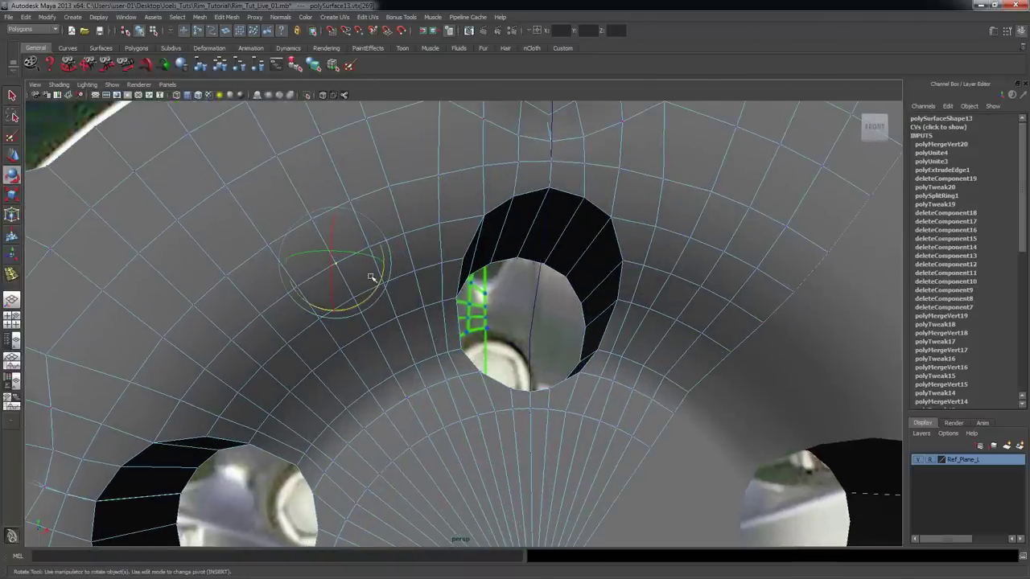
key(space)
key(space)
alt+middle_drag(264, 313, 278, 336)
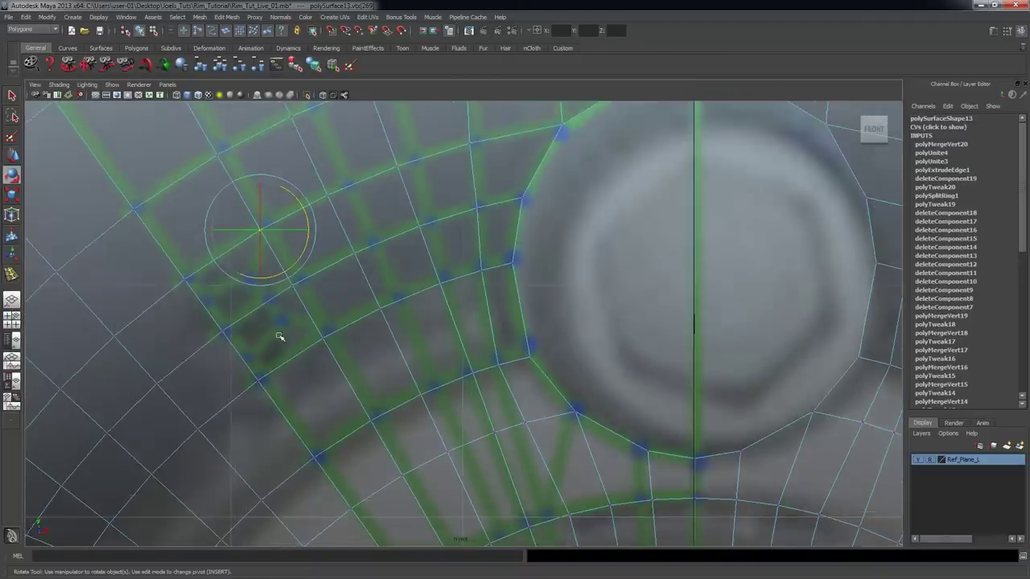
alt+right_drag(279, 335, 372, 347)
alt+middle_drag(373, 347, 401, 348)
alt+right_drag(286, 325, 556, 359)
click(298, 344)
alt+middle_drag(556, 359, 631, 359)
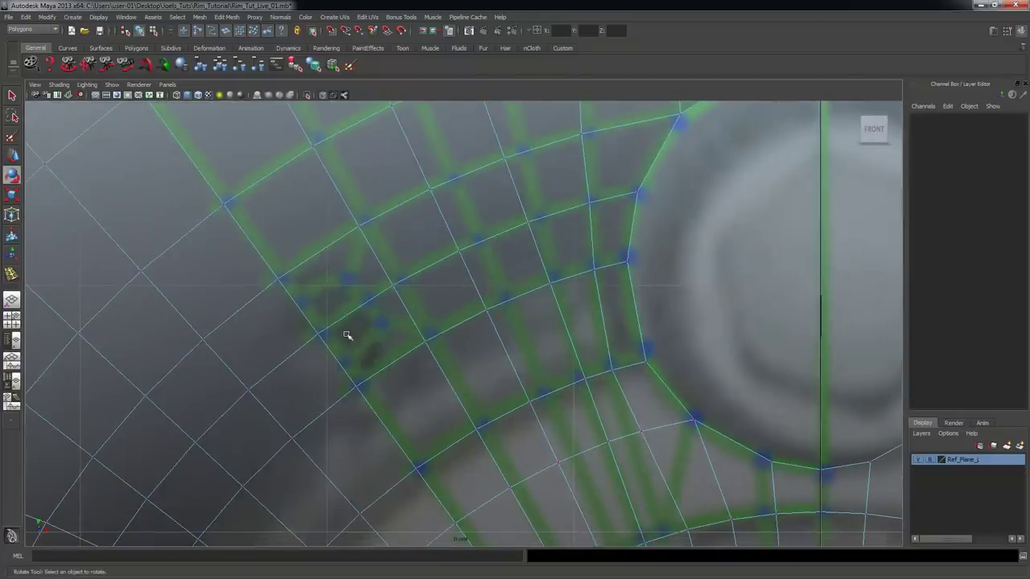
click(318, 334)
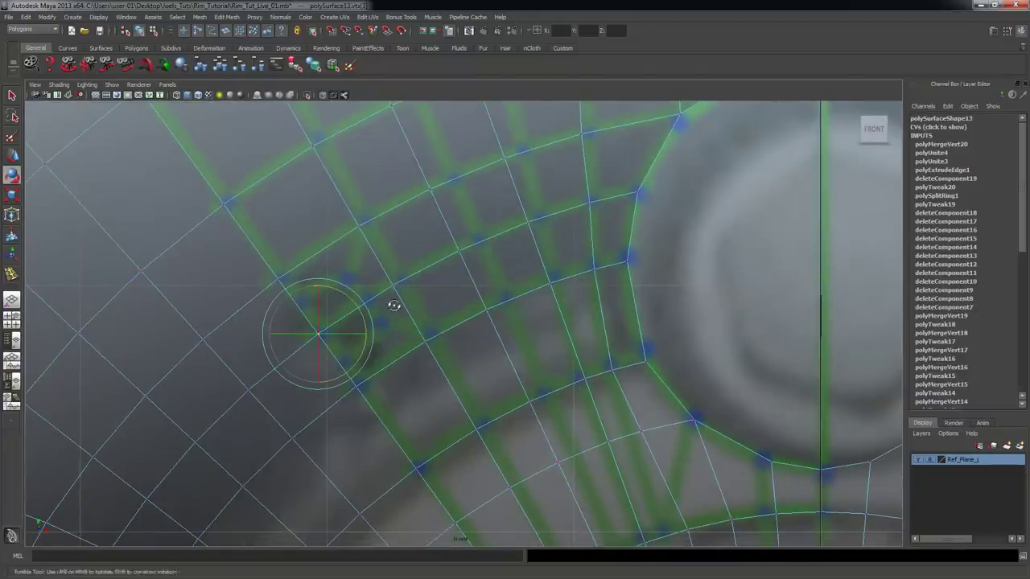
click(319, 337)
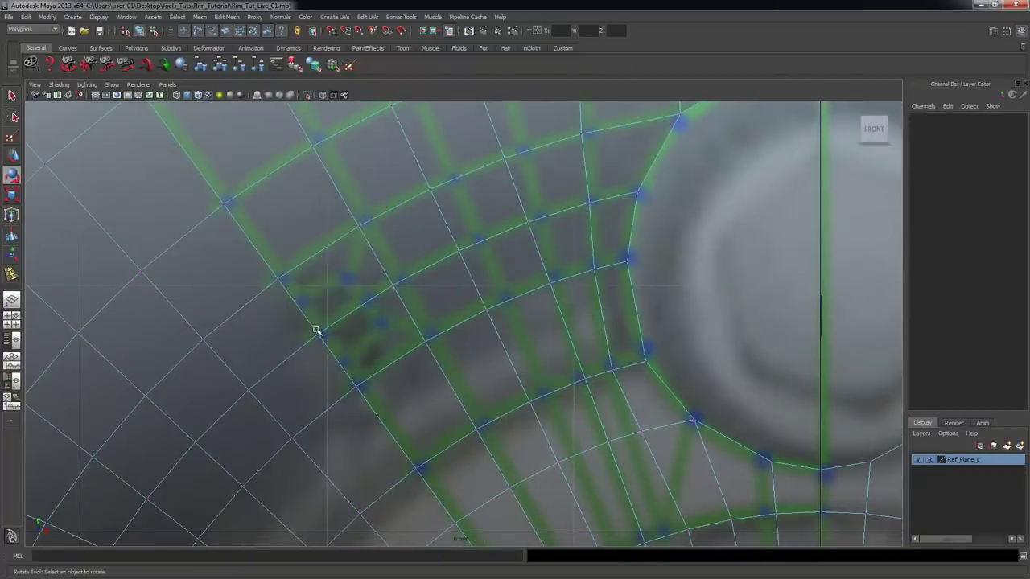
click(320, 333)
key(q)
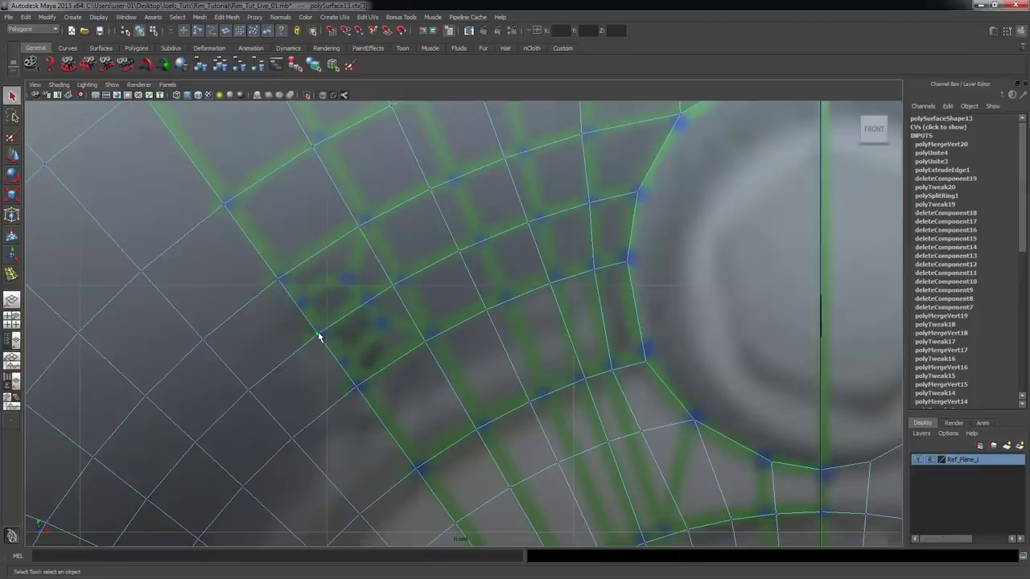
- Create a polygon cylinder centred on the selected seam vertex in the front view, with radius about 0.228 and height about 0.322
click(75, 18)
mouse_move(97, 43)
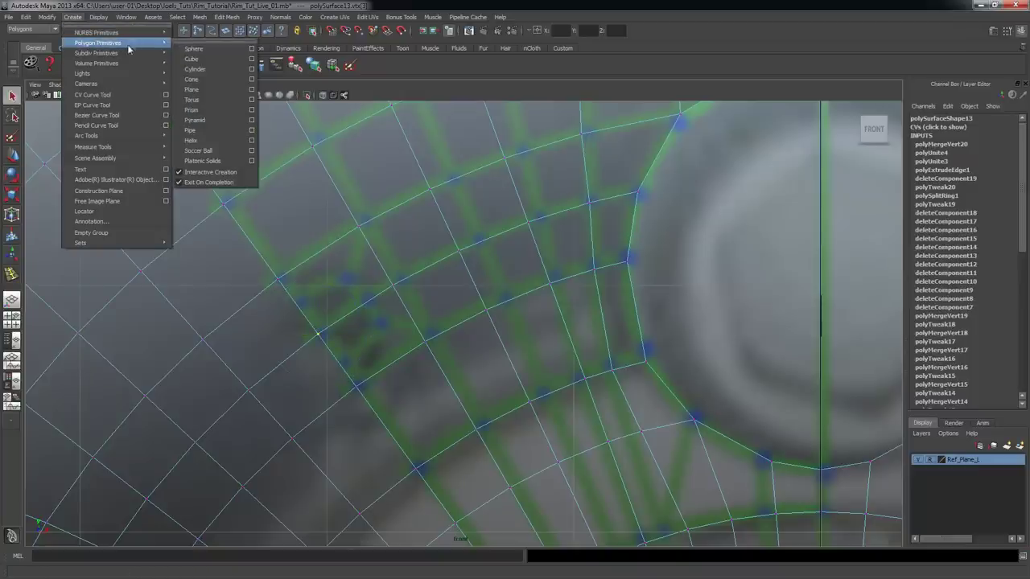
click(211, 71)
scroll(367, 329, up, 2)
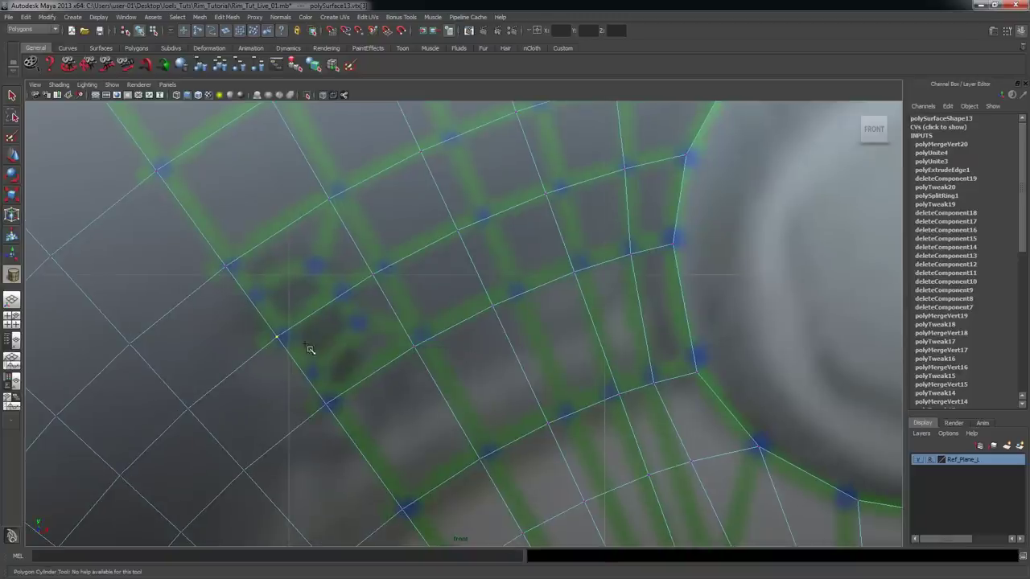
drag(276, 338, 331, 378)
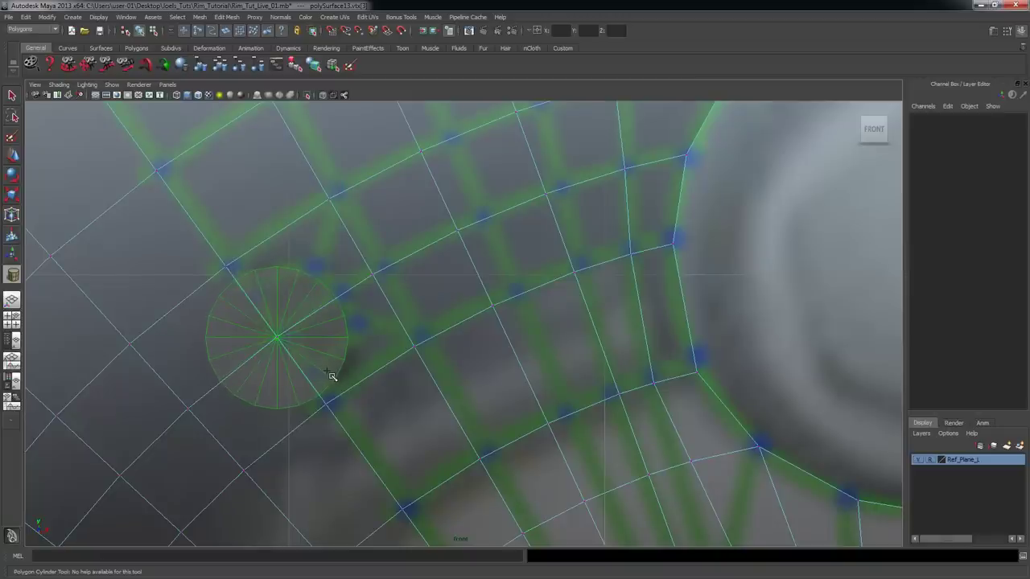
drag(330, 377, 344, 381)
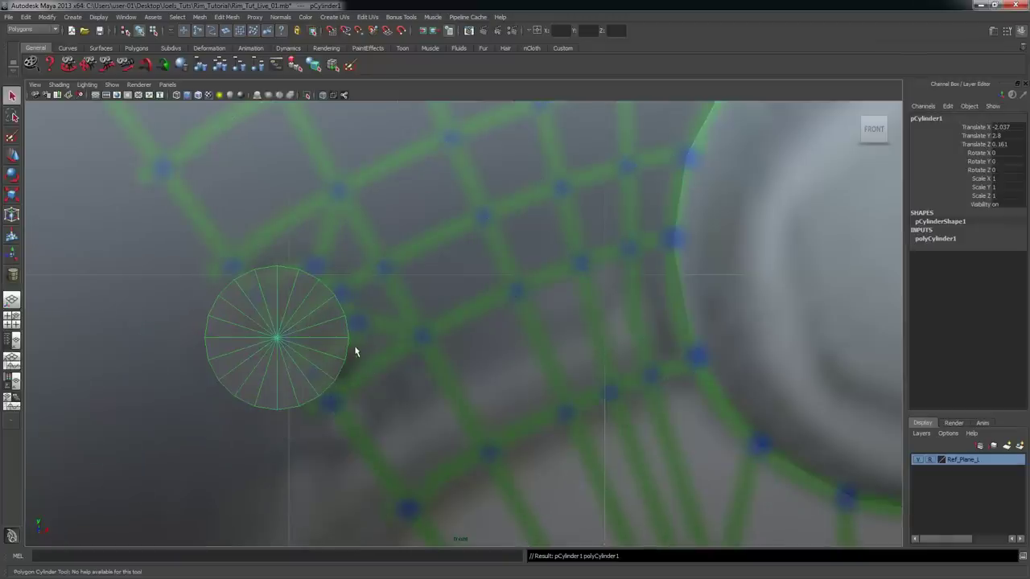
key(ctrl+z)
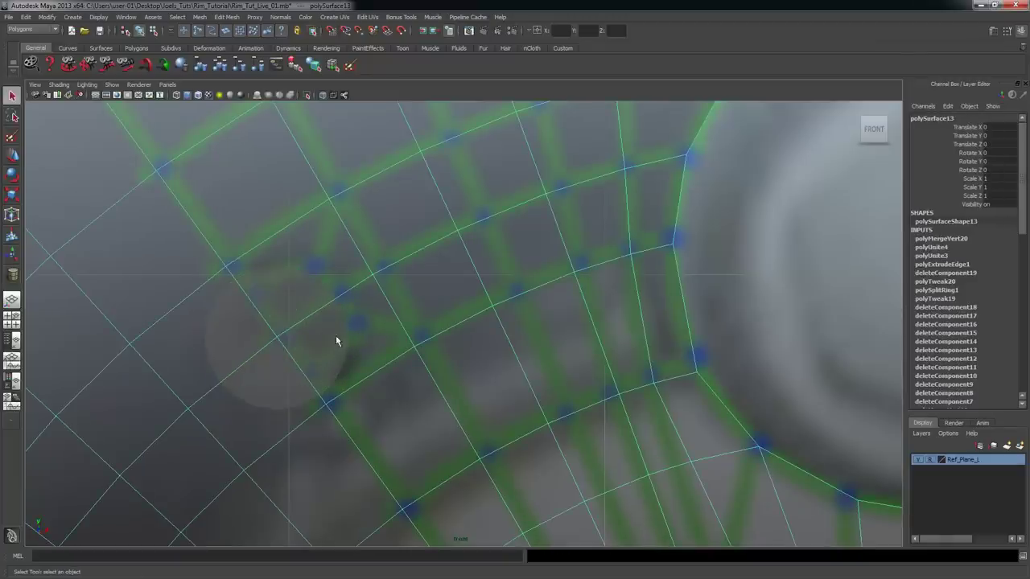
- Select only the new cylinder and display wireframe over the shaded surfaces in the front view
click(347, 349)
shift+click(392, 331)
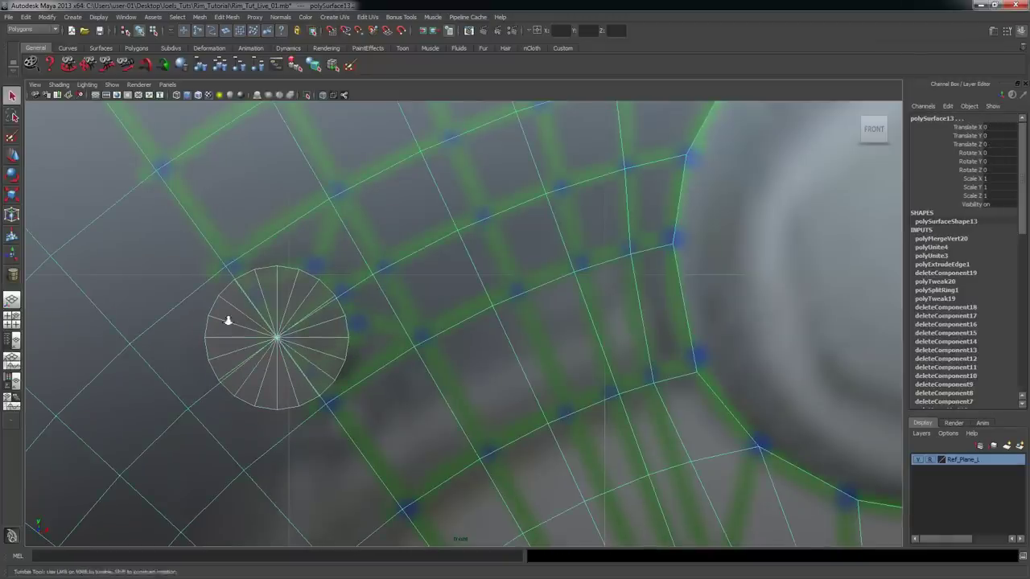
alt+right_drag(228, 320, 679, 222)
key(space)
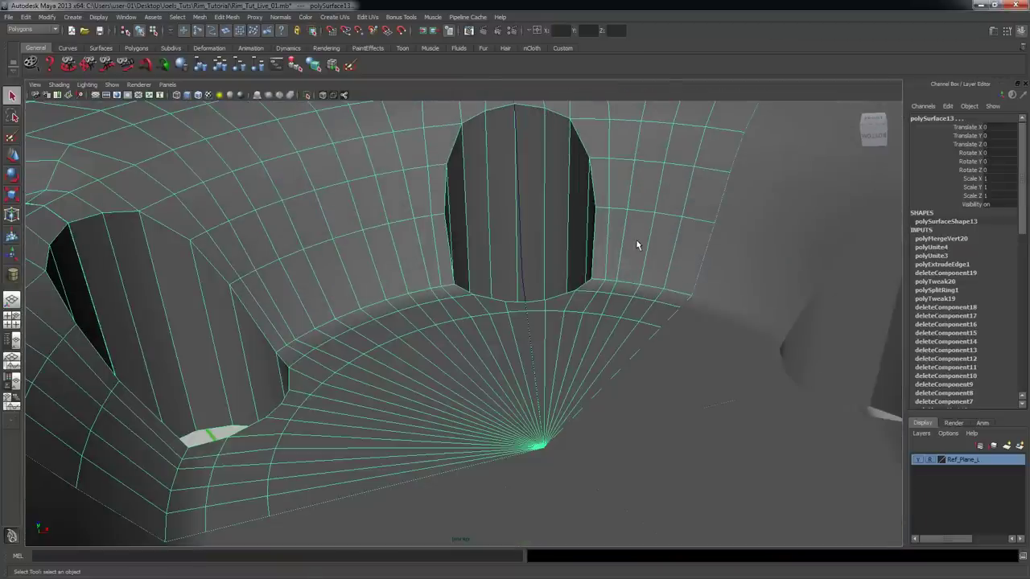
key(w)
alt+drag(553, 259, 532, 311)
alt+drag(538, 382, 552, 387)
key(space)
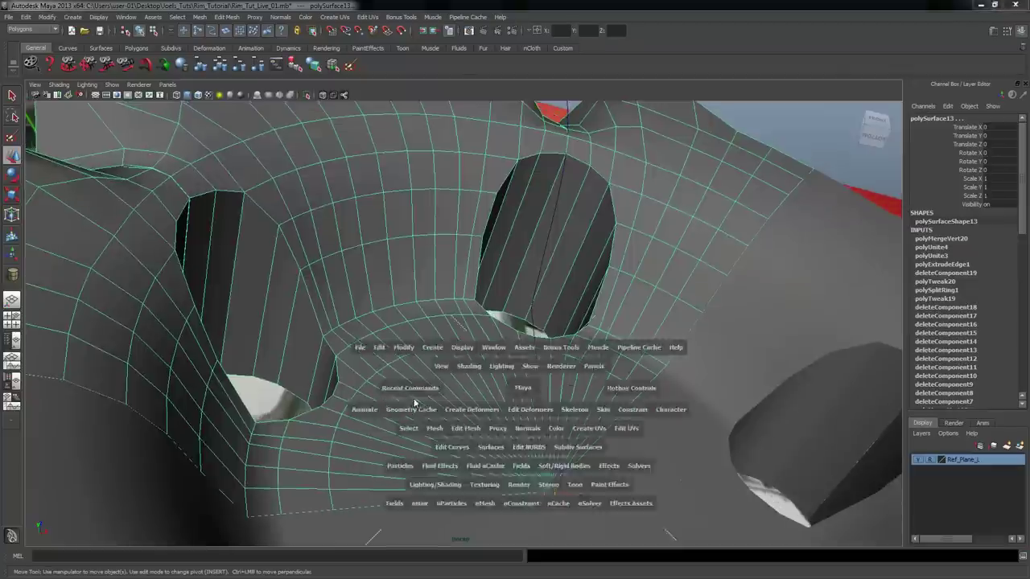
shift+click(171, 440)
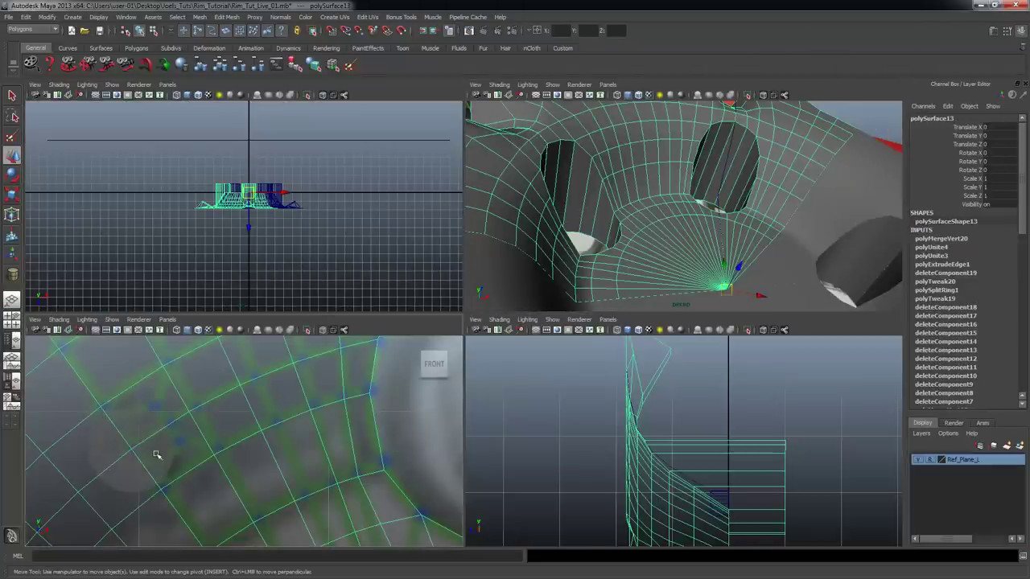
shift+click(156, 454)
click(164, 443)
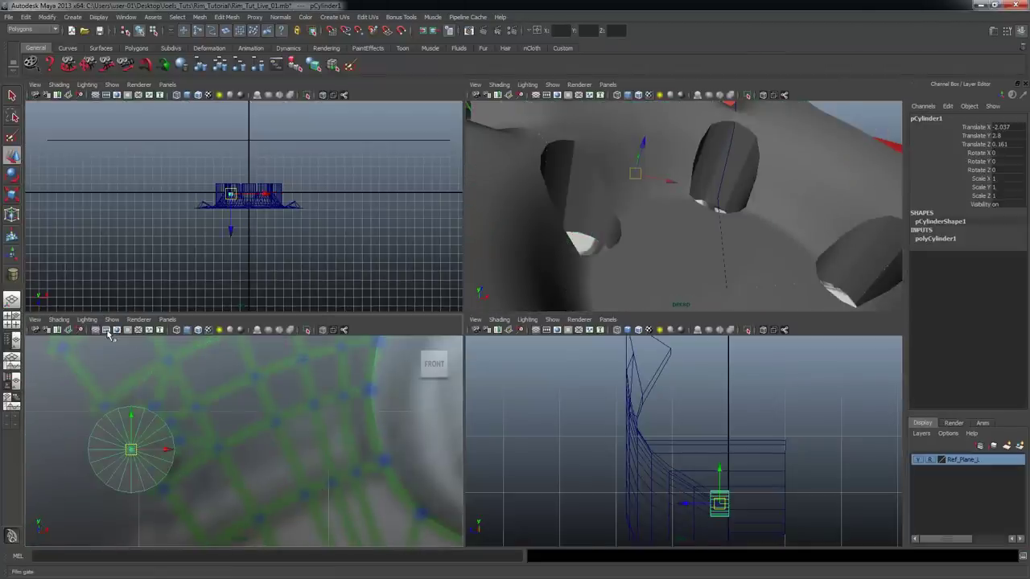
alt+right_drag(269, 422, 228, 406)
click(199, 331)
alt+right_drag(224, 447, 303, 448)
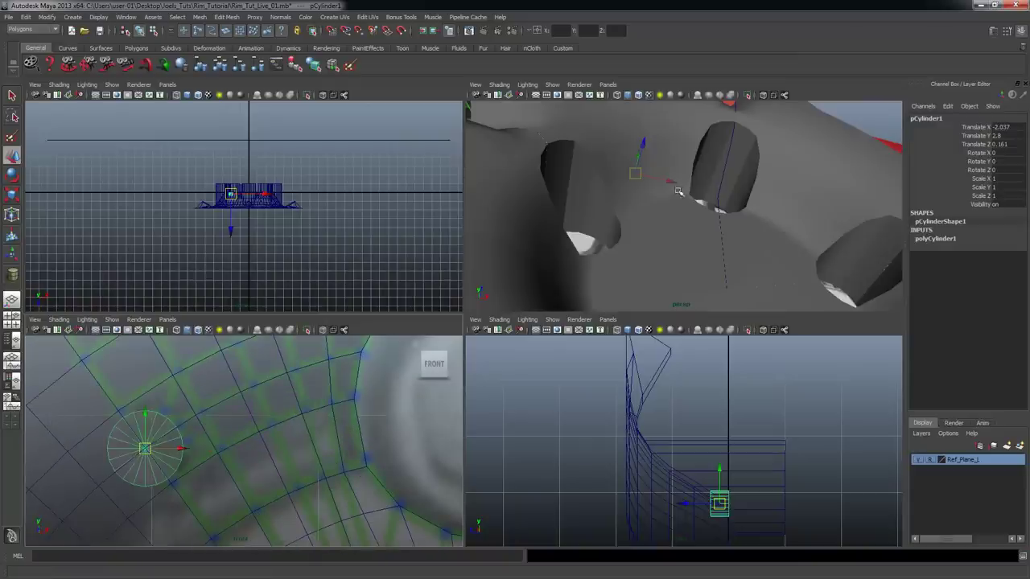
- Move the cylinder forward along Z to about 1.148, in front of the spoke surface between the bolt holes
mouse_move(646, 144)
mouse_down()
mouse_move(650, 113)
mouse_move(646, 129)
mouse_up()
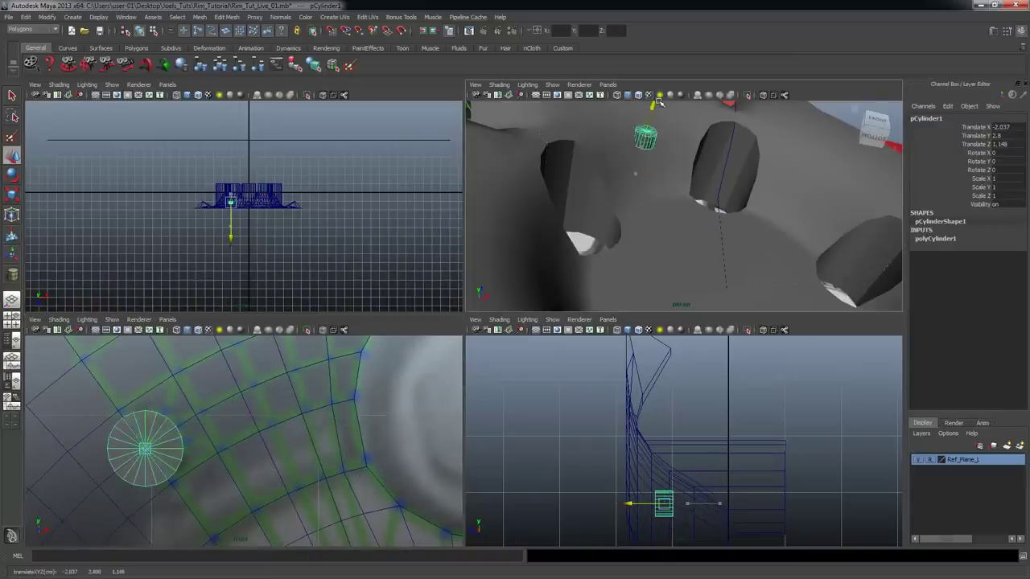
key(f)
alt+right_drag(700, 296, 704, 304)
alt+right_drag(781, 215, 673, 241)
key(space)
alt+drag(715, 319, 644, 301)
alt+right_drag(644, 300, 587, 314)
alt+drag(571, 343, 547, 342)
click(554, 339)
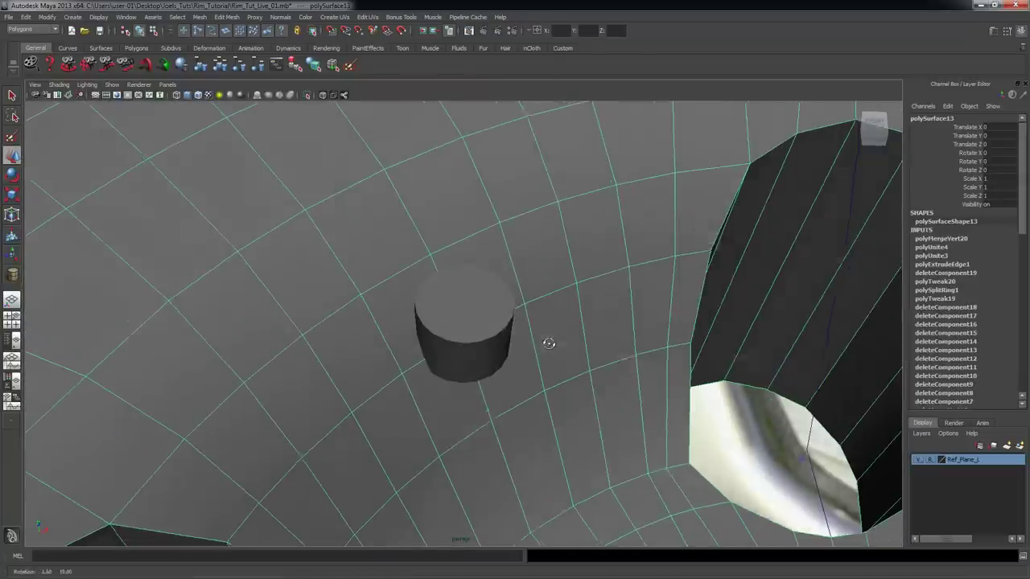
- Select the cylinder and set its Subdivisions Axis to 8
click(483, 315)
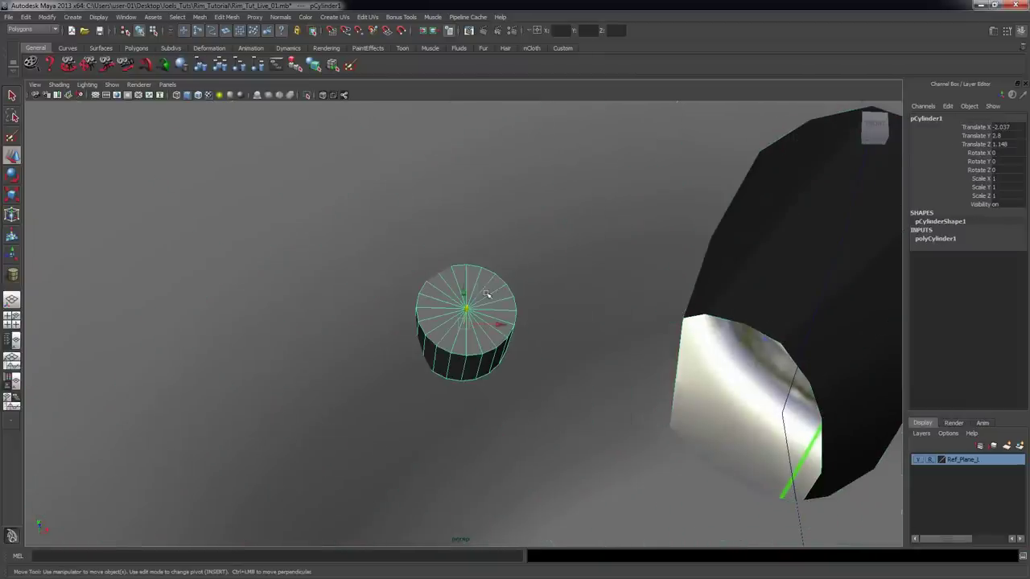
click(953, 239)
click(1004, 265)
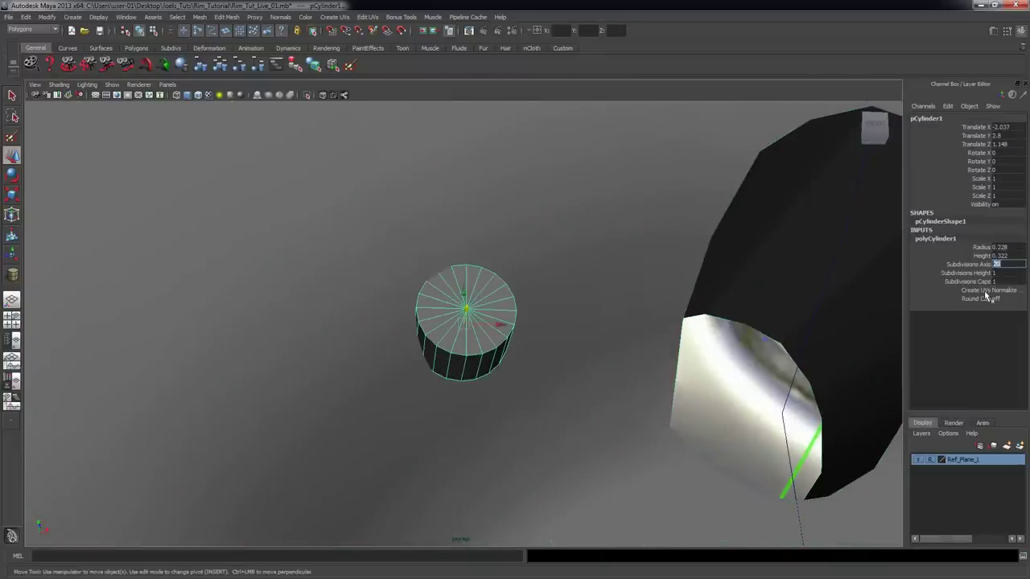
text(8)
key(Return)
scroll(538, 350, down, 3)
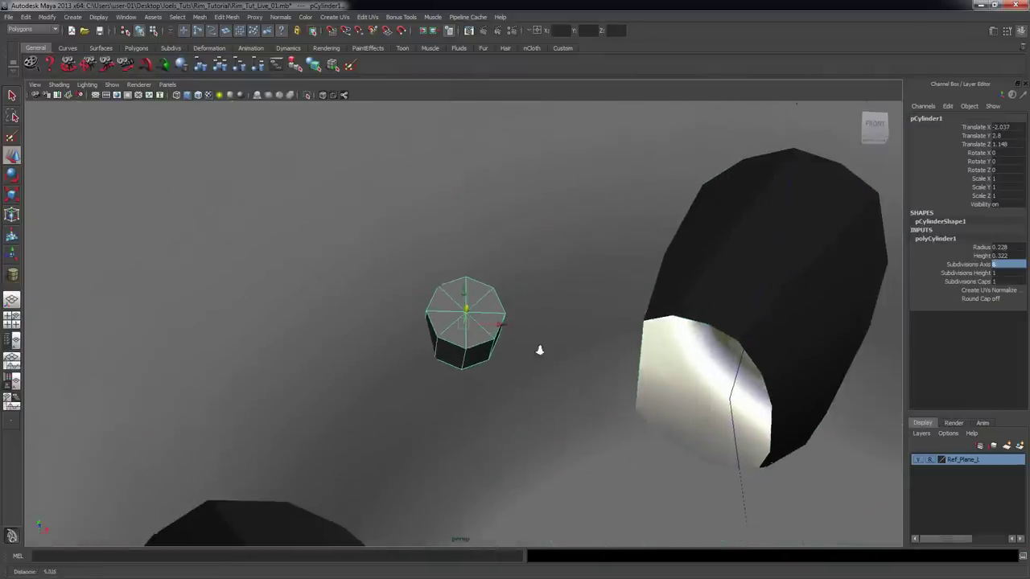
- Rotate the cylinder in the front view to about -9.638 degrees around Z to match the surrounding mesh edges
key(space)
key(space)
alt+right_drag(252, 404, 296, 382)
alt+middle_drag(296, 382, 326, 366)
key(e)
drag(270, 278, 278, 281)
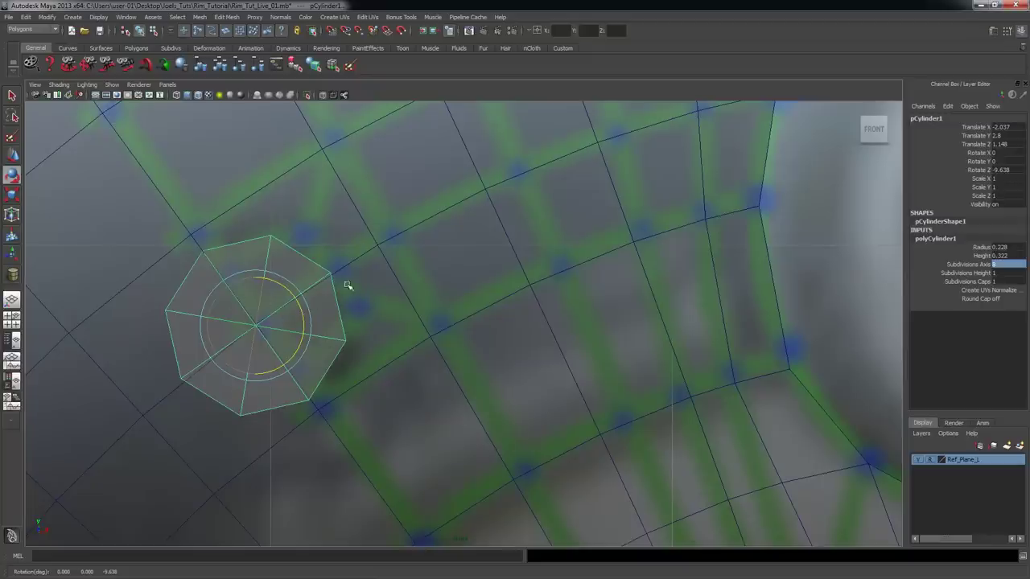
scroll(373, 288, down, 5)
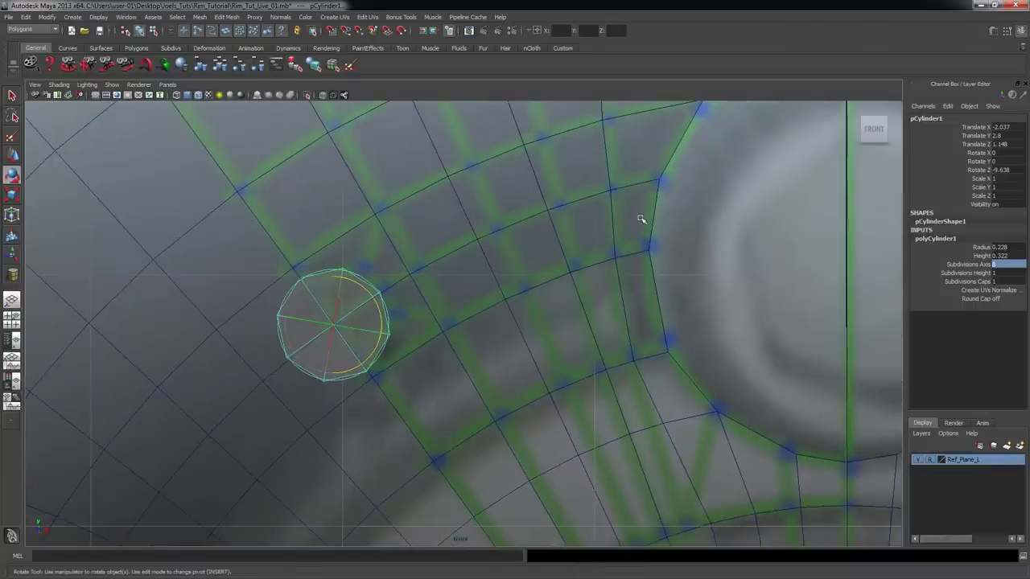
- Scale the cylinder along its length so it passes through the spoke surface
key(space)
key(f)
alt+right_drag(720, 260, 612, 207)
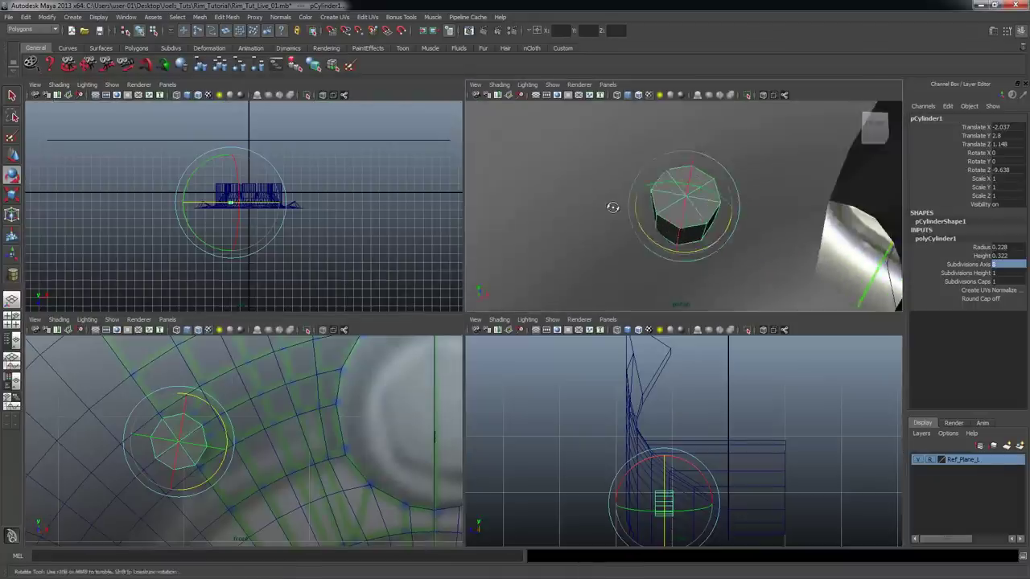
alt+drag(612, 206, 621, 228)
key(space)
key(r)
alt+drag(593, 324, 489, 439)
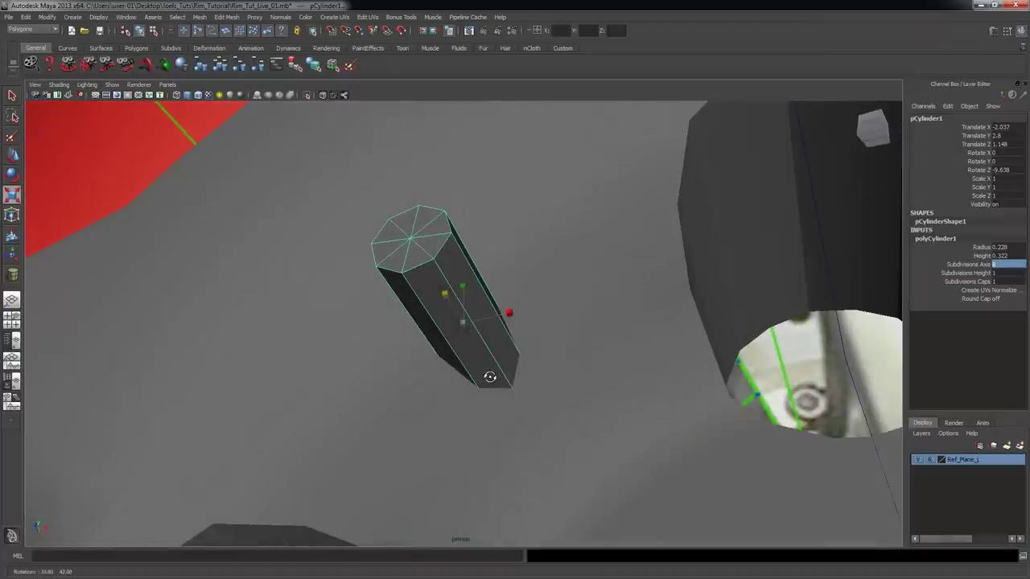
- Select the spoke mesh together with the cylinder and join them with a Boolean Union
key(q)
click(653, 290)
alt+drag(657, 292, 531, 301)
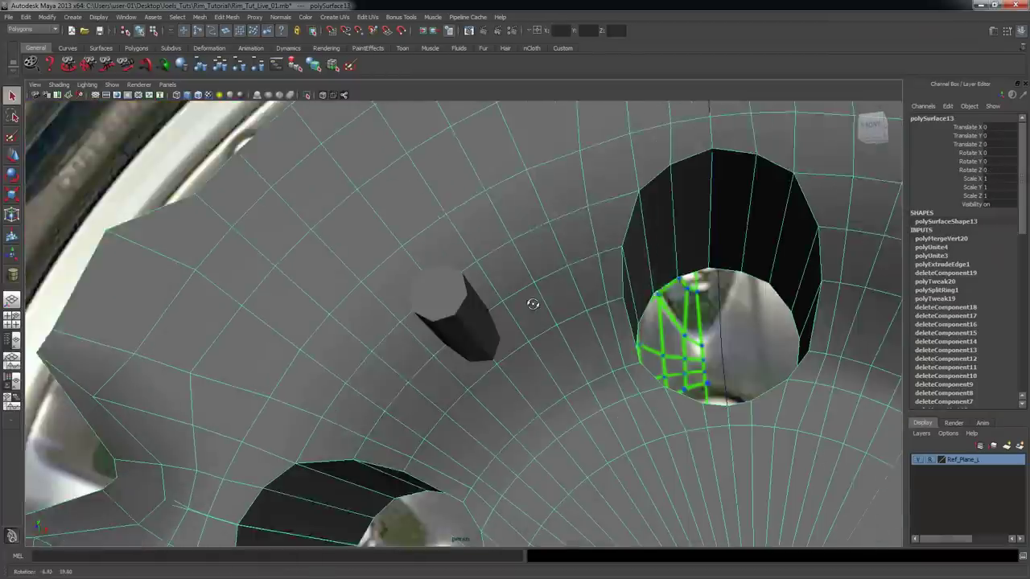
alt+right_drag(531, 301, 507, 309)
shift+click(451, 316)
alt+drag(480, 334, 489, 308)
click(223, 18)
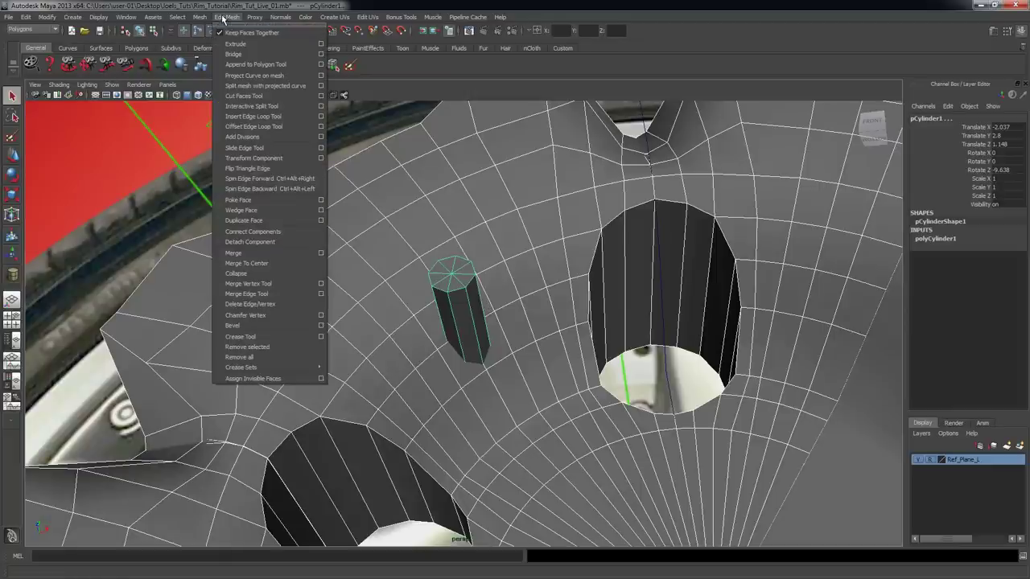
mouse_move(199, 16)
mouse_move(218, 64)
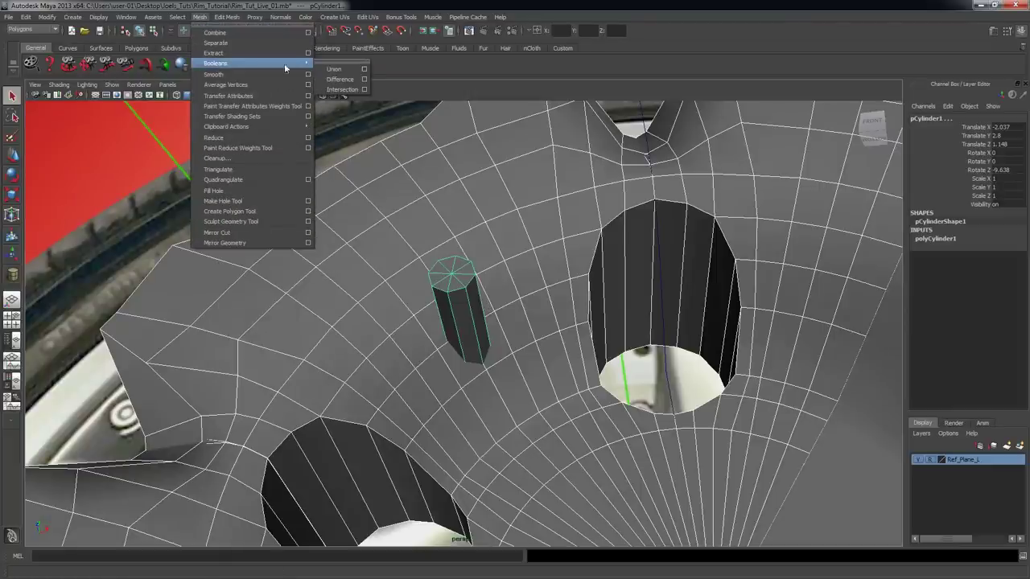
click(344, 71)
mouse_move(567, 368)
alt+mouse_down()
mouse_move(591, 329)
mouse_move(571, 311)
mouse_move(607, 387)
mouse_move(575, 381)
alt+mouse_up()
alt+drag(481, 355, 572, 343)
- Select only the cap faces at the cylinder's protruding front end and delete them
right_click(488, 241)
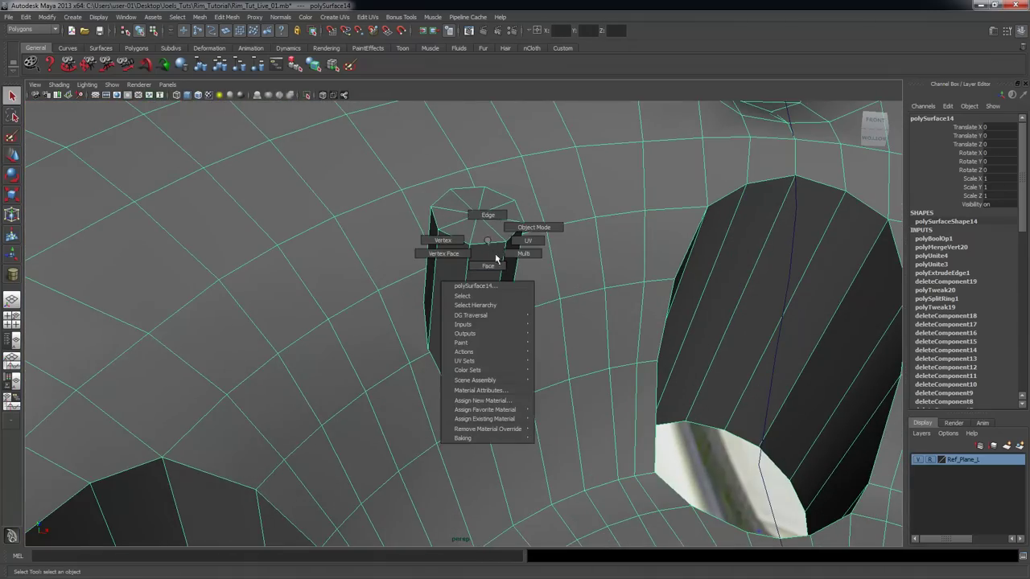
right_drag(498, 266, 498, 268)
alt+drag(502, 263, 500, 294)
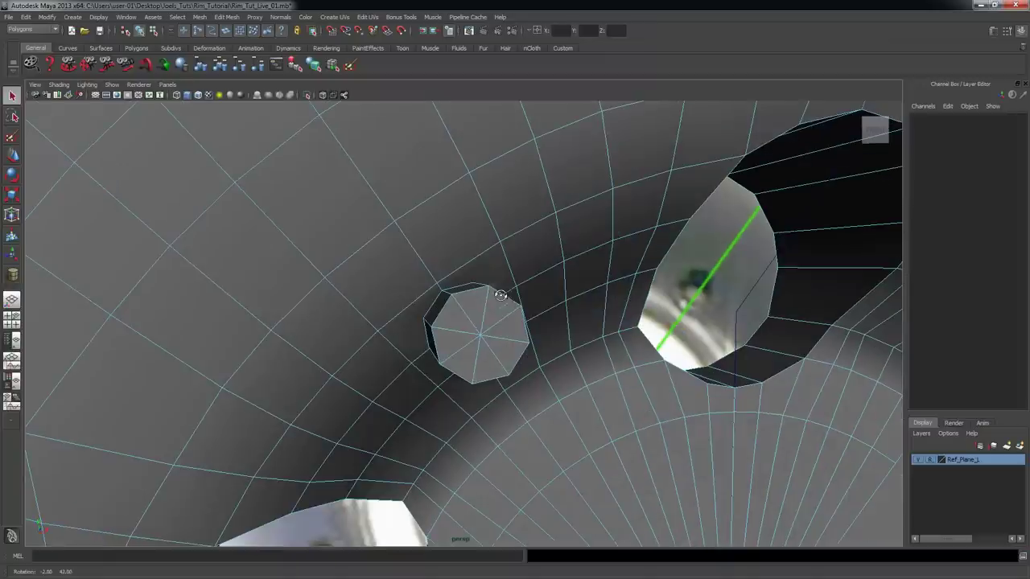
drag(473, 330, 430, 312)
ctrl+click(552, 308)
alt+drag(503, 302, 516, 297)
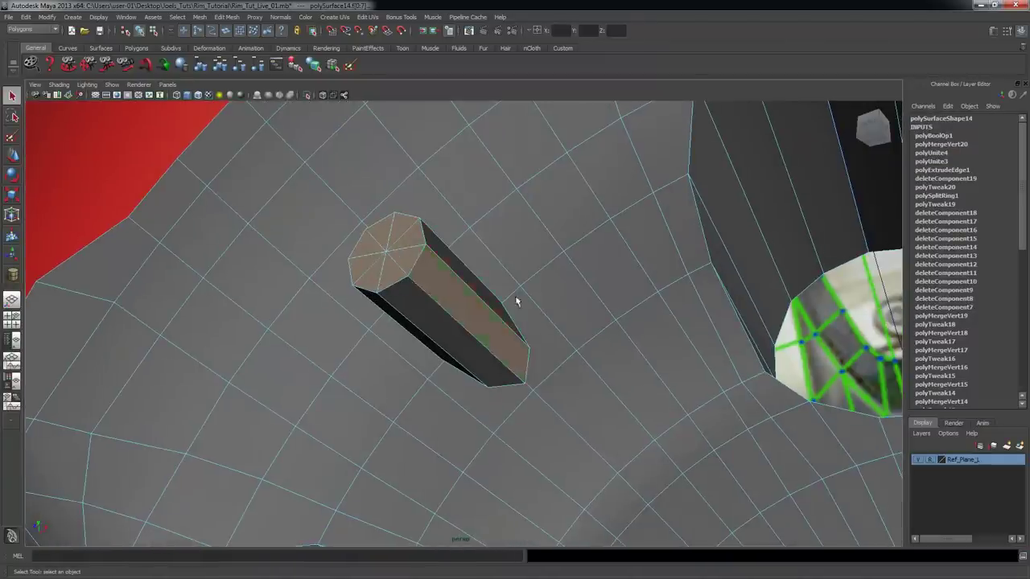
alt+drag(499, 364, 435, 209)
- Select the vertices around the cylinder's open front end and push them back through the spoke surface to form a recessed hole
right_drag(436, 208, 403, 207)
drag(547, 198, 400, 164)
alt+drag(516, 173, 548, 216)
key(w)
drag(465, 157, 515, 439)
mouse_move(570, 420)
alt+mouse_down()
mouse_move(588, 474)
mouse_move(584, 424)
alt+mouse_up()
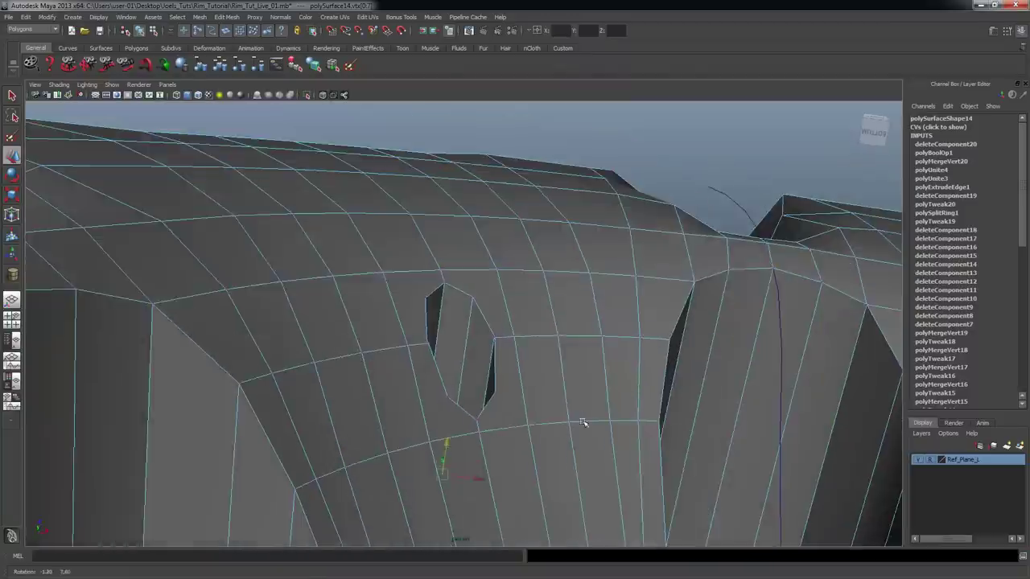
alt+right_drag(584, 423, 543, 407)
- In the side view, move the hole's inner vertices along Z to about -0.997, level with the bolt holes' rear edges
key(space)
key(space)
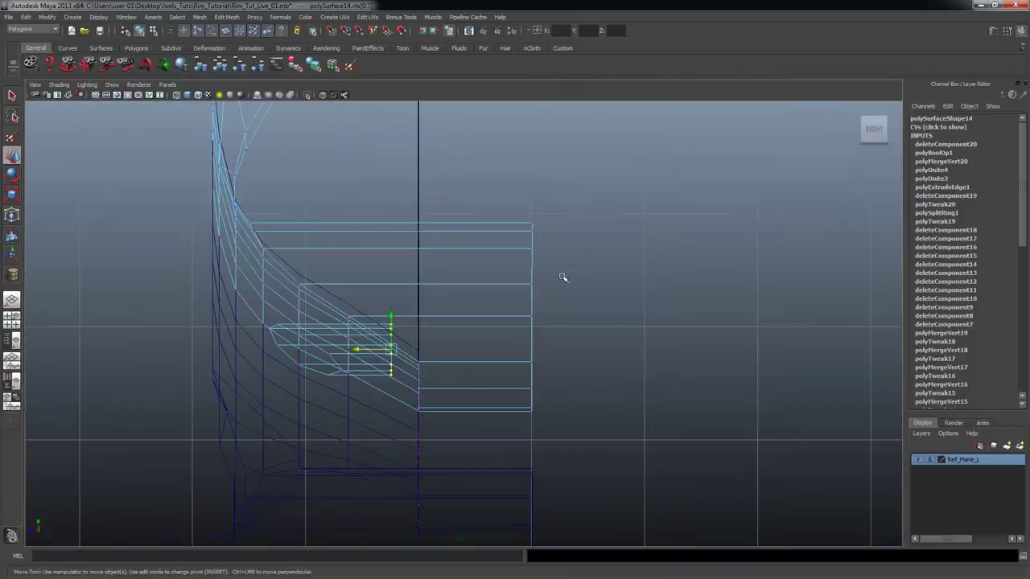
drag(357, 347, 494, 349)
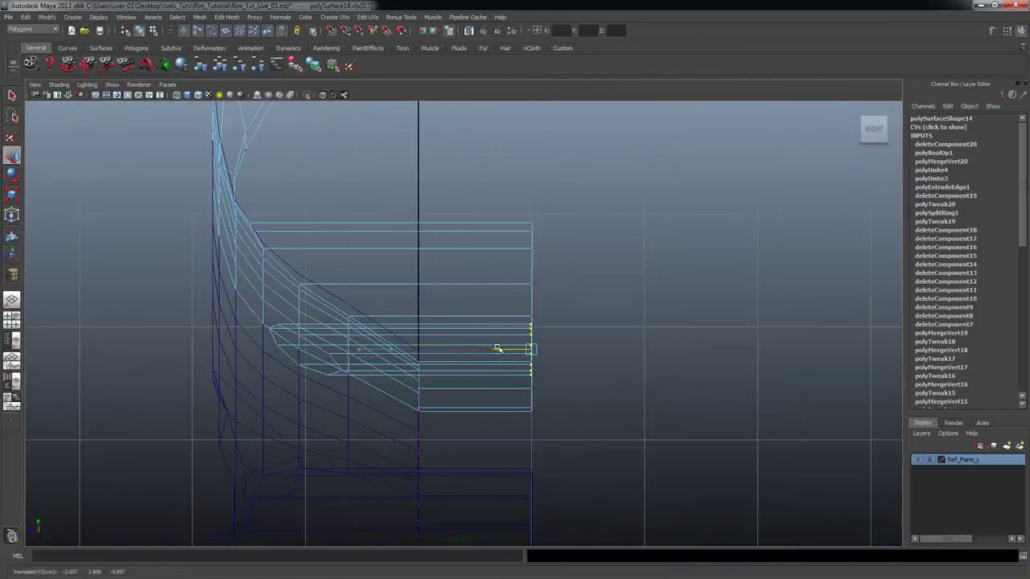
key(space)
key(space)
- Examine the small hole's edge and the surrounding mesh flow between it and the neighbouring bolt hole
alt+drag(547, 295, 454, 359)
alt+right_drag(454, 359, 582, 319)
alt+drag(582, 319, 583, 309)
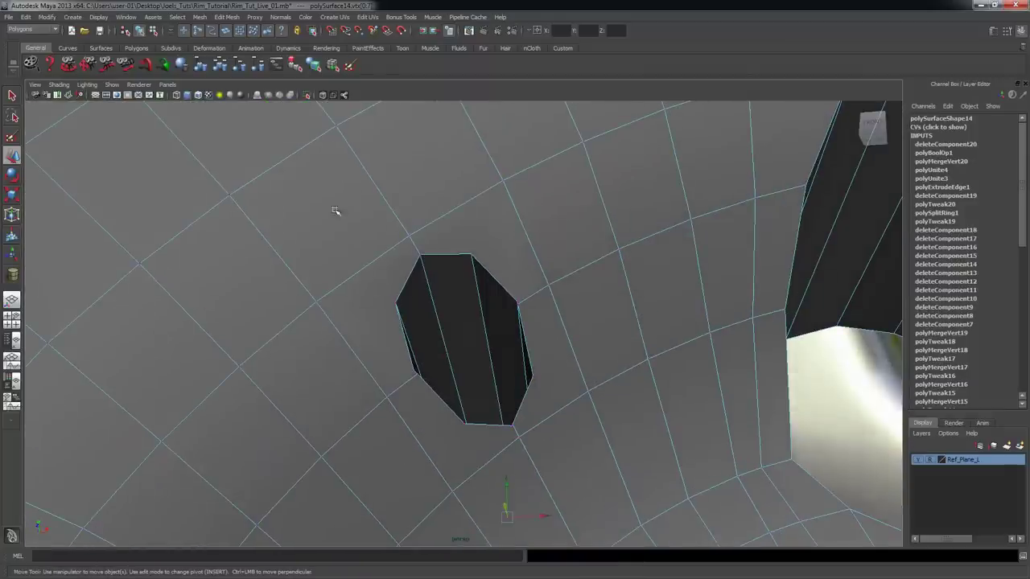
key(q)
alt+drag(345, 314, 569, 161)
alt+drag(544, 521, 352, 294)
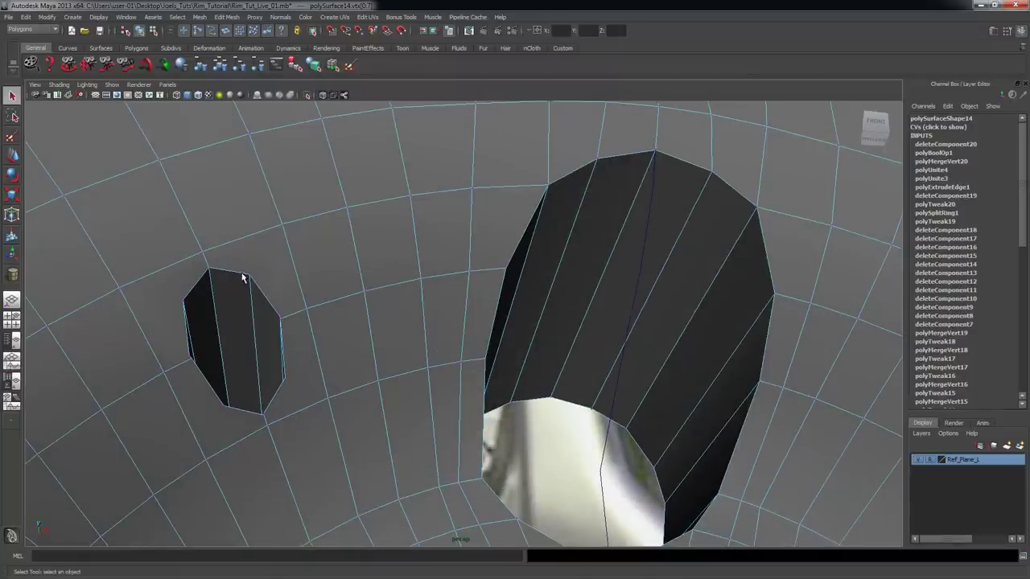
mouse_move(622, 187)
alt+mouse_down()
mouse_move(593, 183)
mouse_move(621, 174)
alt+mouse_up()
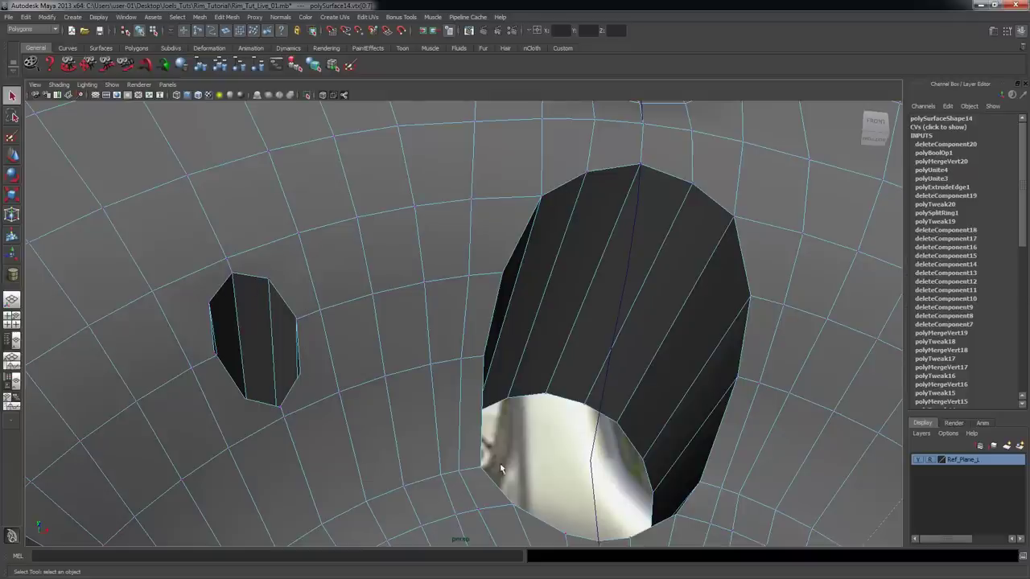
alt+drag(499, 468, 497, 314)
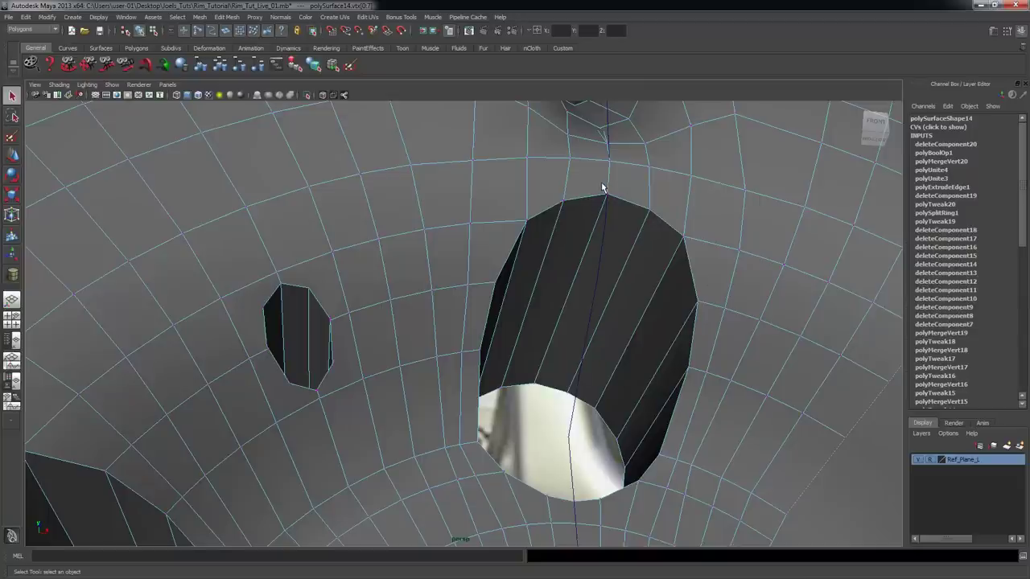
alt+right_drag(275, 317, 328, 326)
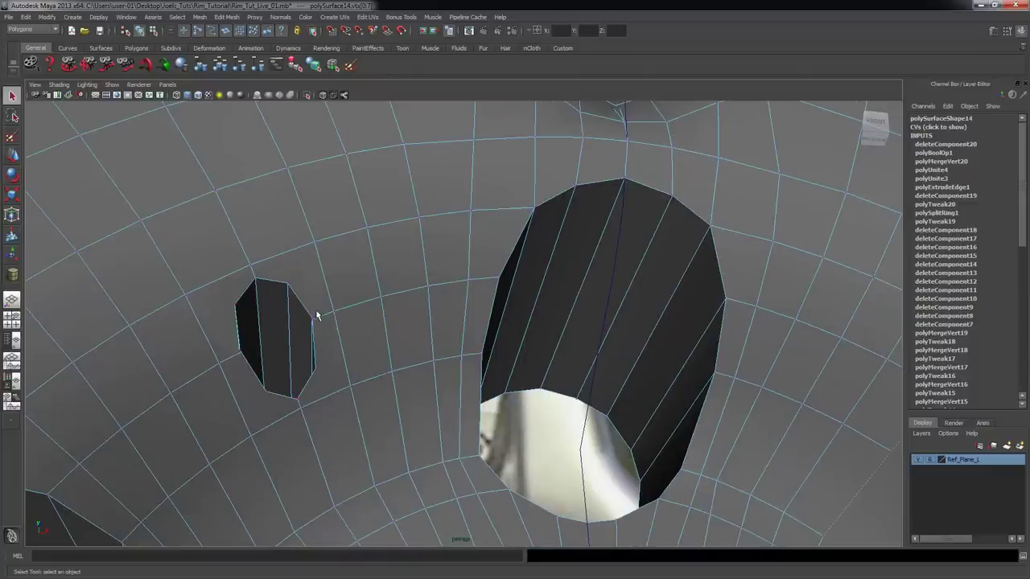
alt+drag(317, 311, 375, 304)
alt+drag(473, 363, 434, 374)
scroll(289, 347, up, 9)
alt+middle_drag(254, 263, 465, 331)
scroll(451, 329, up, 1)
alt+drag(404, 320, 250, 256)
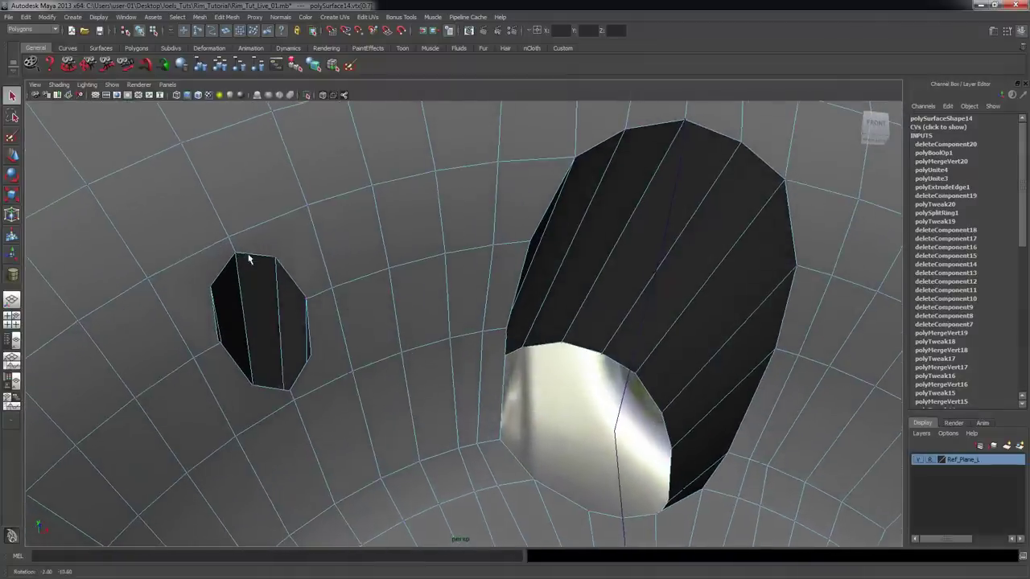
- Examine how the surrounding mesh edges meet the corners of the small hole's rim
alt+right_drag(345, 324, 458, 328)
alt+drag(457, 327, 472, 298)
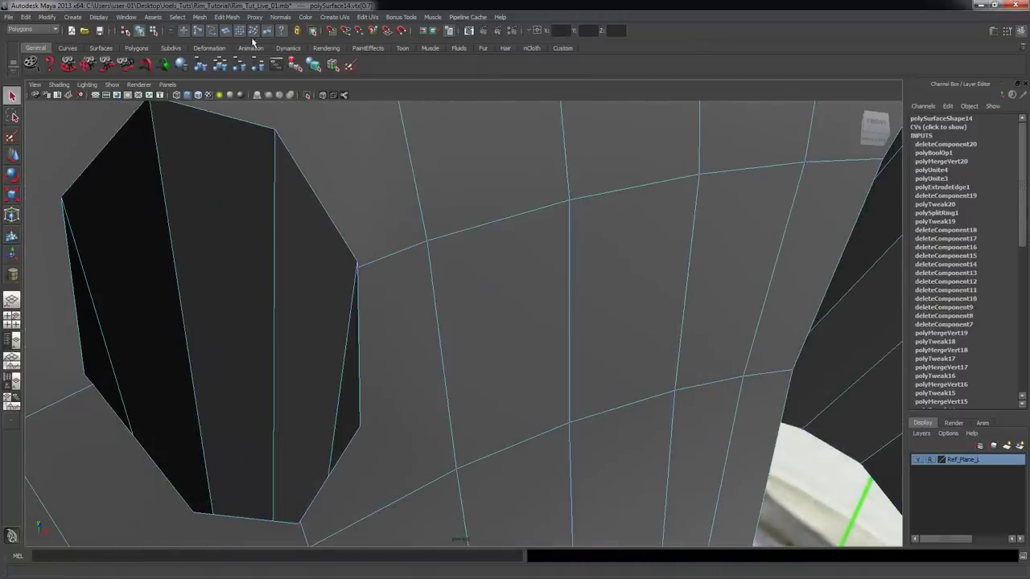
click(226, 17)
click(515, 213)
alt+drag(515, 212, 471, 292)
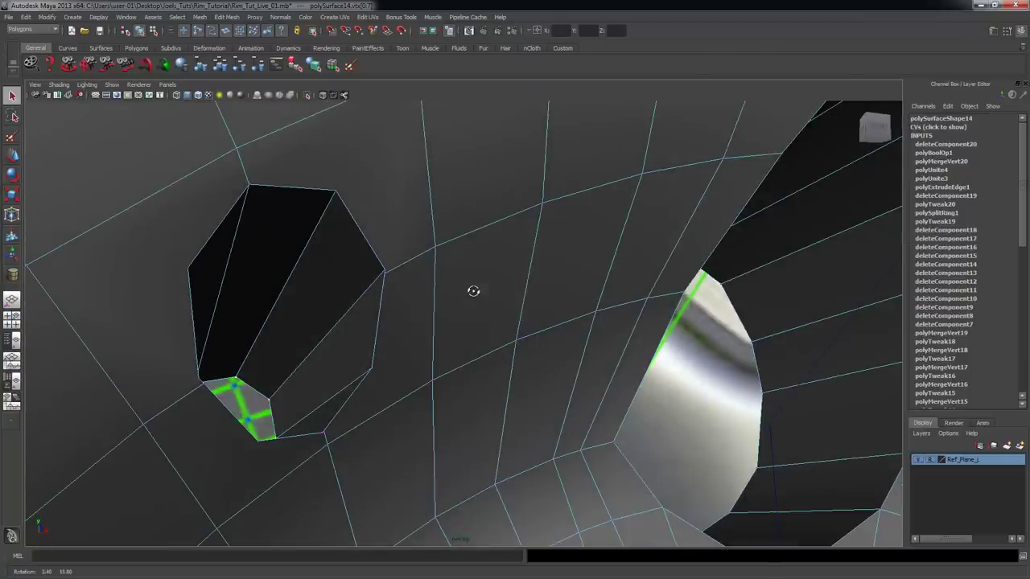
scroll(364, 271, up, 2)
alt+middle_drag(382, 286, 408, 288)
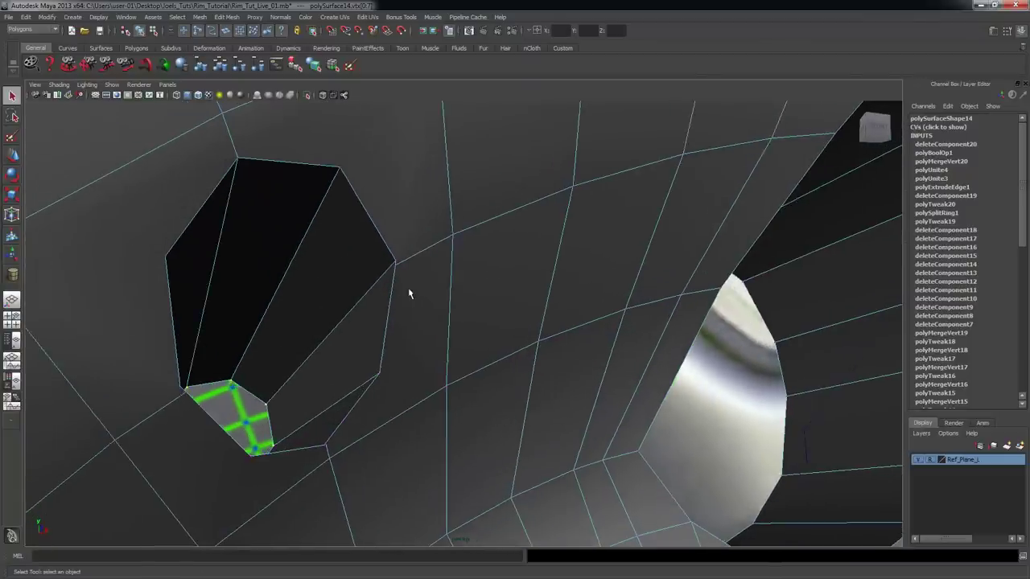
alt+drag(408, 288, 409, 293)
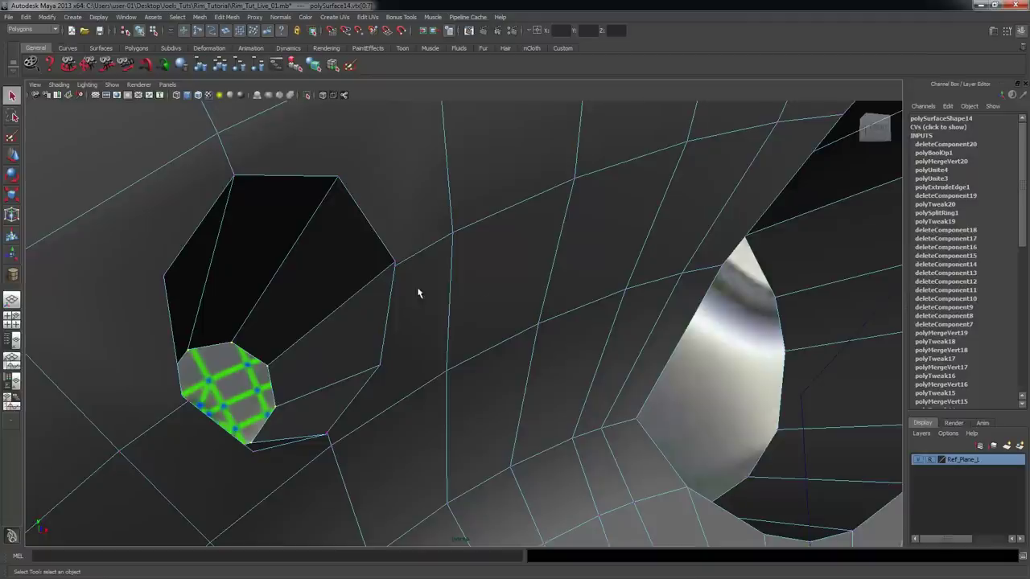
alt+drag(388, 237, 424, 251)
mouse_move(422, 245)
alt+mouse_down()
mouse_move(410, 246)
mouse_move(423, 249)
mouse_move(417, 259)
alt+mouse_up()
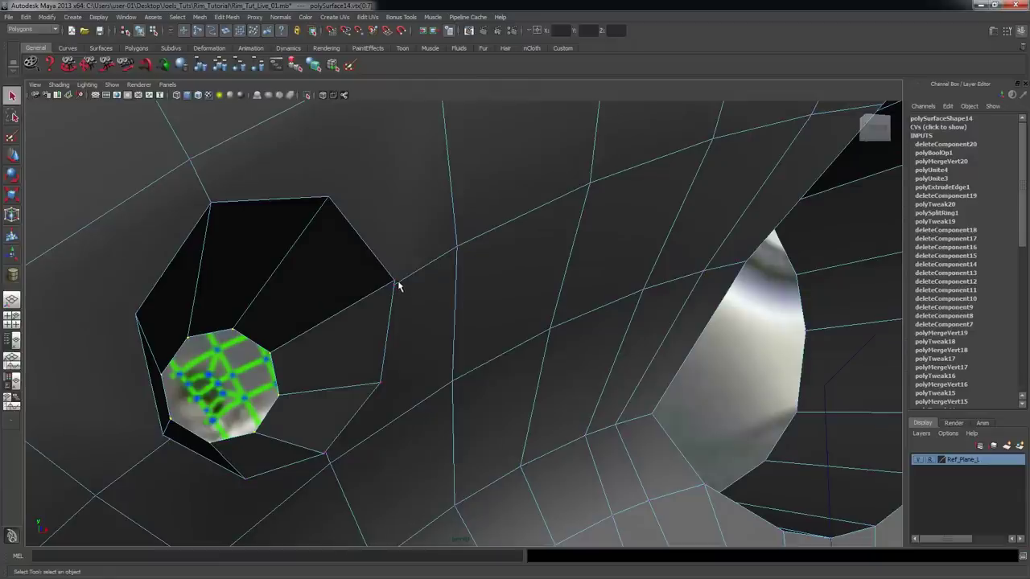
alt+drag(185, 441, 441, 350)
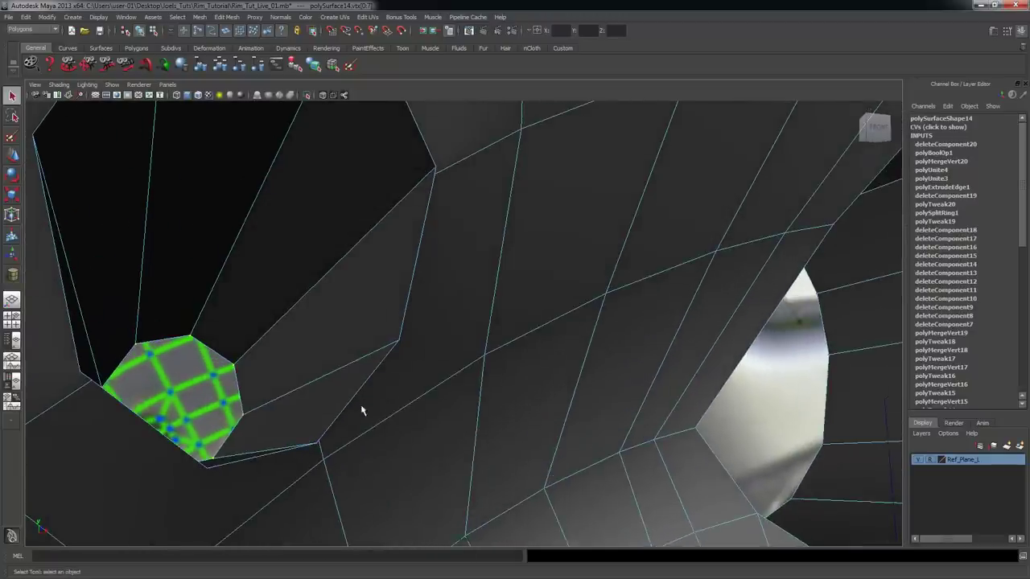
alt+drag(361, 410, 293, 419)
alt+middle_drag(390, 313, 370, 375)
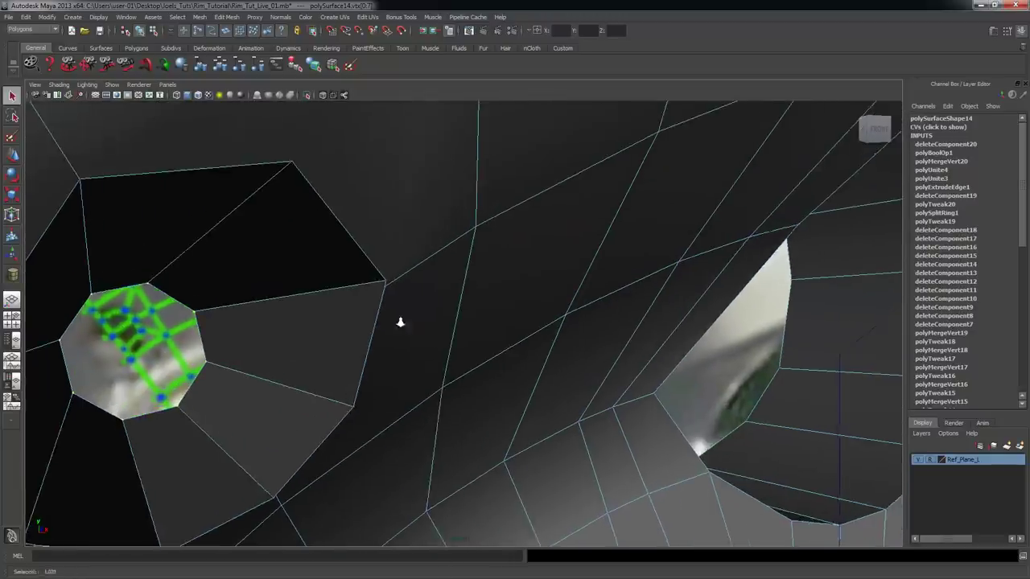
- Inspect close up the nearly coincident vertices at the small hole's corners, especially on the side facing the bolt hole
alt+right_drag(400, 322, 426, 321)
alt+right_drag(333, 271, 451, 281)
alt+middle_drag(451, 282, 496, 298)
alt+right_drag(496, 299, 368, 280)
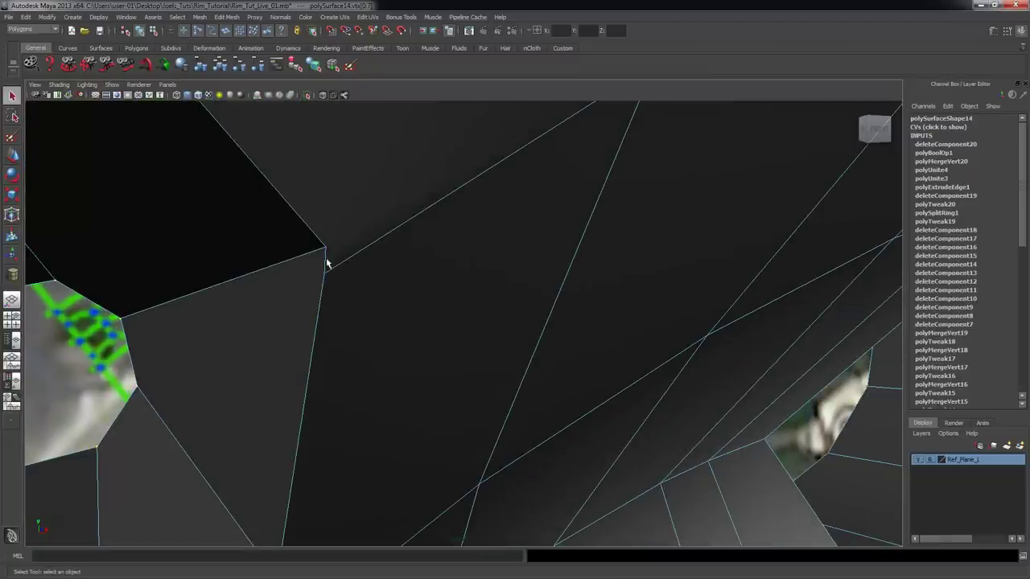
alt+drag(388, 294, 499, 283)
alt+right_drag(499, 282, 558, 285)
alt+drag(506, 290, 567, 321)
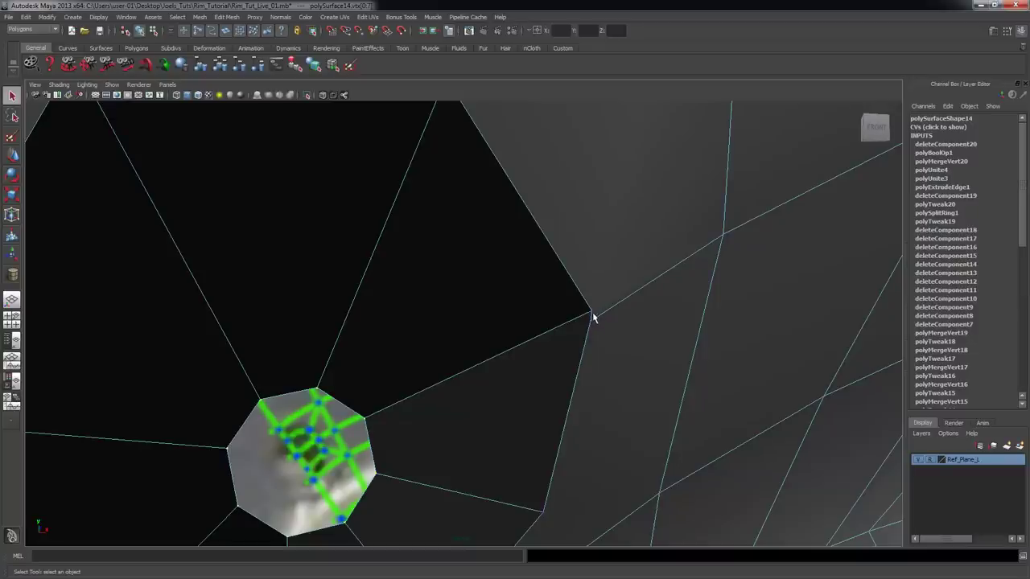
alt+drag(587, 325, 602, 320)
alt+right_drag(602, 319, 490, 317)
alt+drag(490, 317, 501, 299)
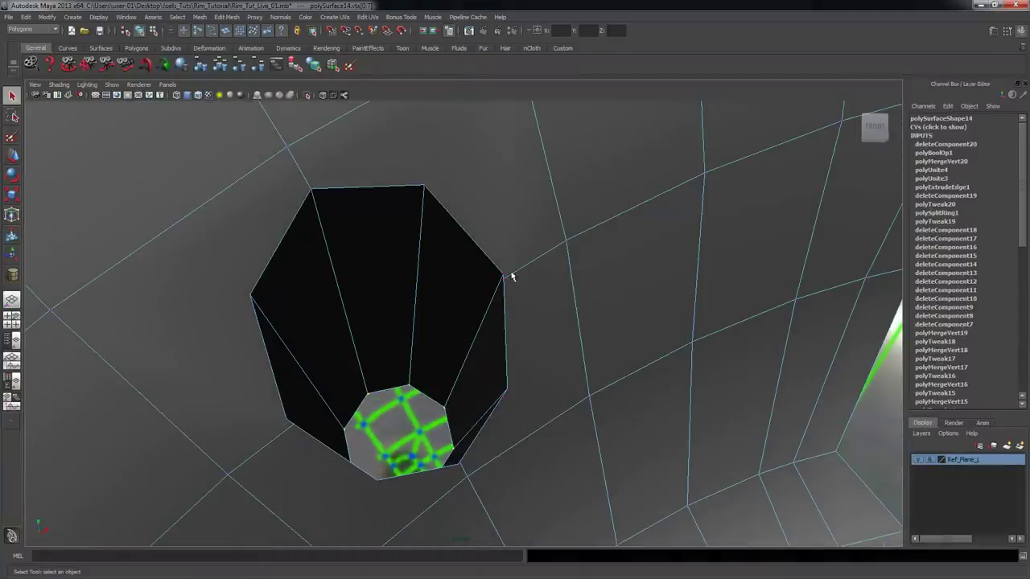
alt+right_drag(502, 277, 510, 294)
alt+drag(511, 293, 510, 287)
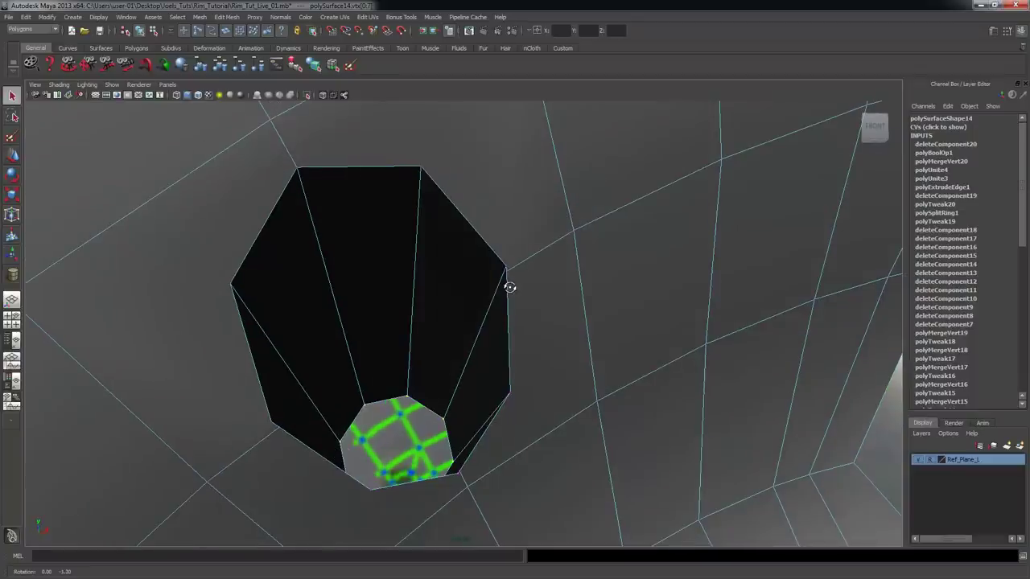
alt+drag(411, 483, 440, 469)
alt+drag(486, 493, 483, 471)
alt+right_drag(428, 329, 708, 398)
alt+drag(648, 384, 500, 321)
alt+right_drag(480, 312, 304, 331)
alt+drag(403, 322, 420, 287)
alt+middle_drag(513, 278, 512, 312)
alt+drag(513, 317, 507, 393)
alt+drag(573, 295, 547, 299)
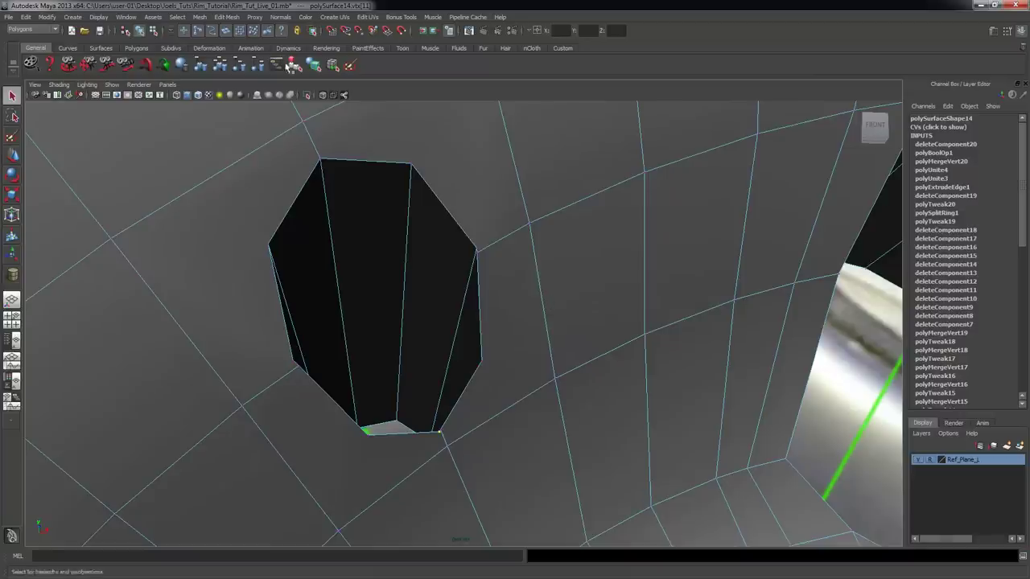
- Use the Merge Vertex tool to merge the doubled vertices at the small hole's right and lower-right corners
click(226, 17)
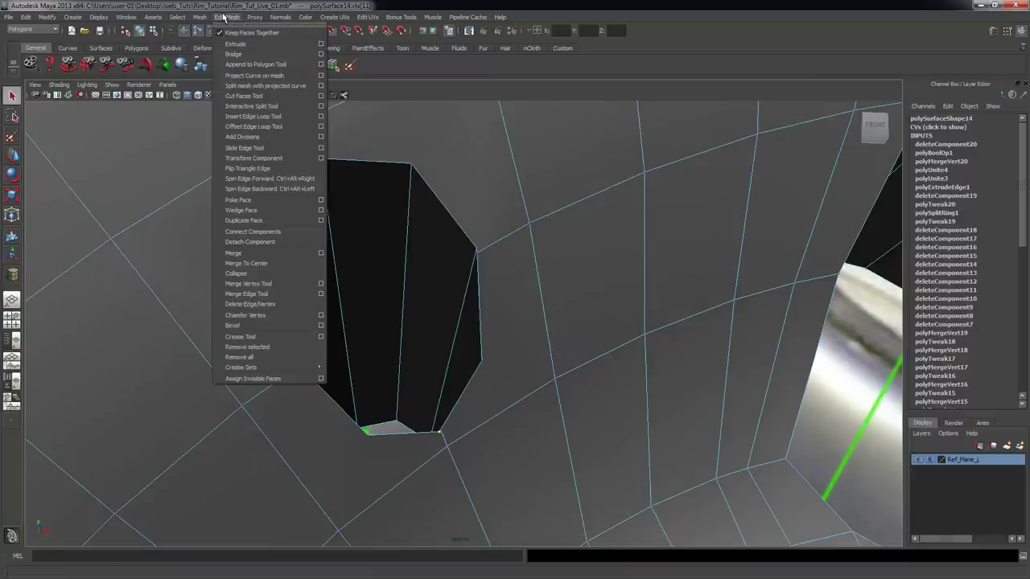
click(273, 284)
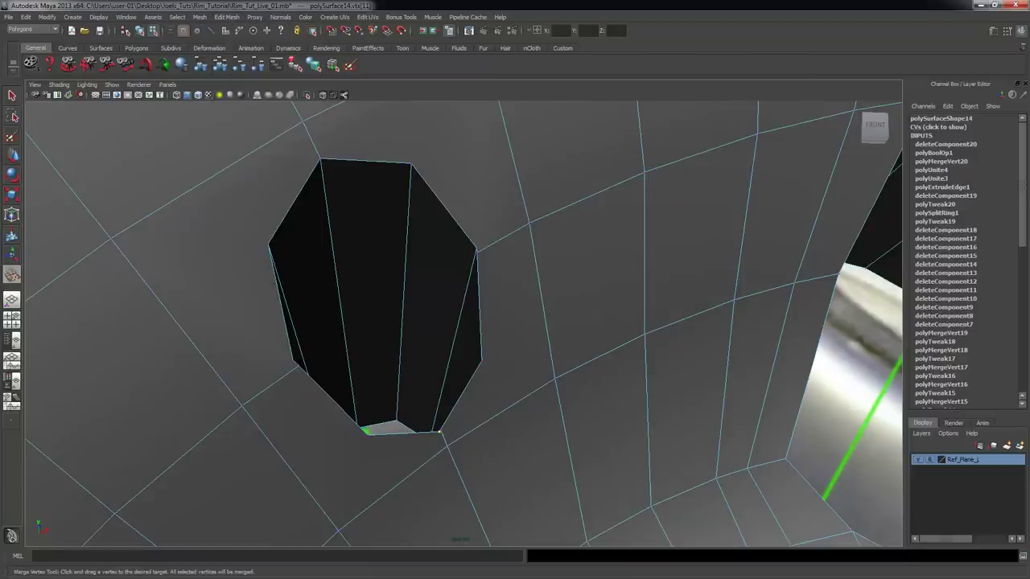
scroll(524, 265, up, 2)
drag(479, 227, 433, 460)
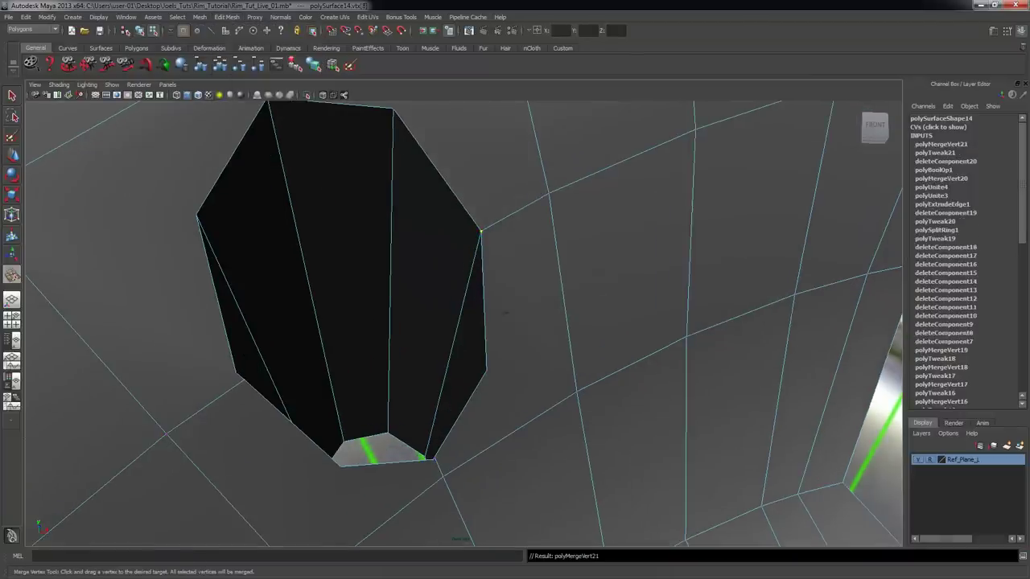
scroll(423, 378, up, 3)
alt+middle_drag(424, 399, 422, 388)
scroll(422, 388, up, 2)
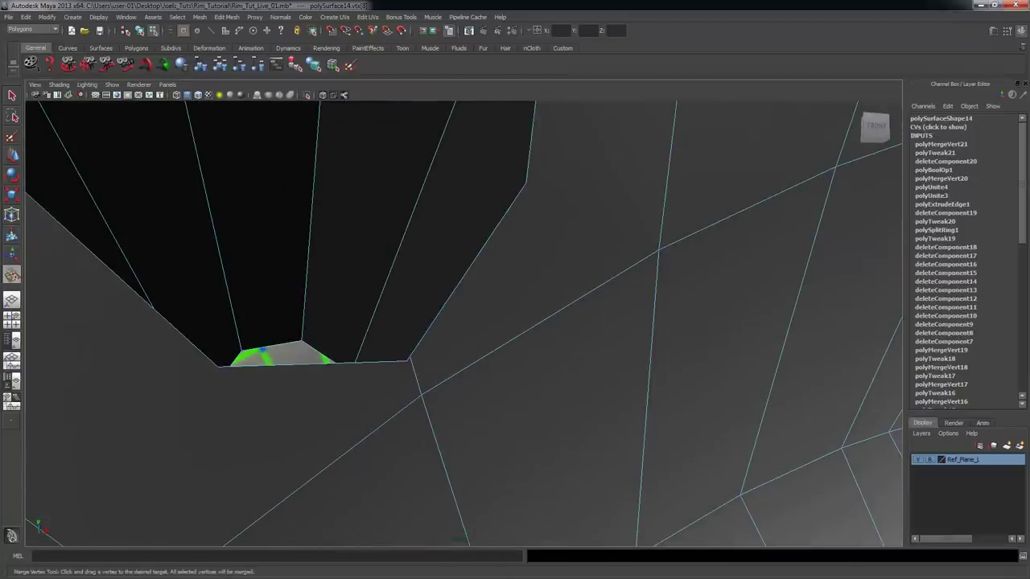
drag(406, 360, 483, 378)
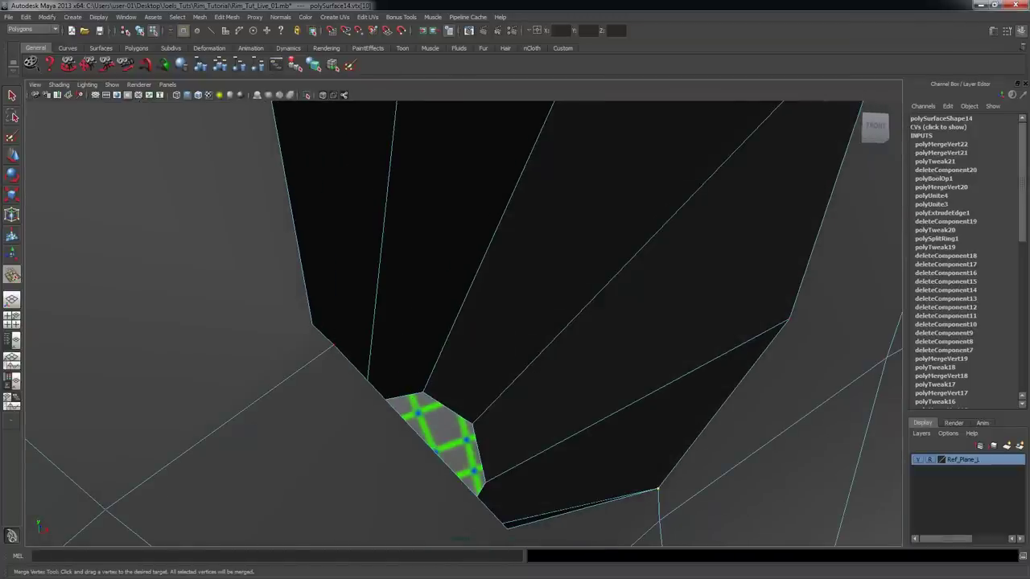
- Merge the doubled vertices at the small hole's lower-left corner
alt+drag(419, 367, 312, 362)
alt+right_drag(312, 362, 294, 353)
alt+drag(295, 354, 286, 378)
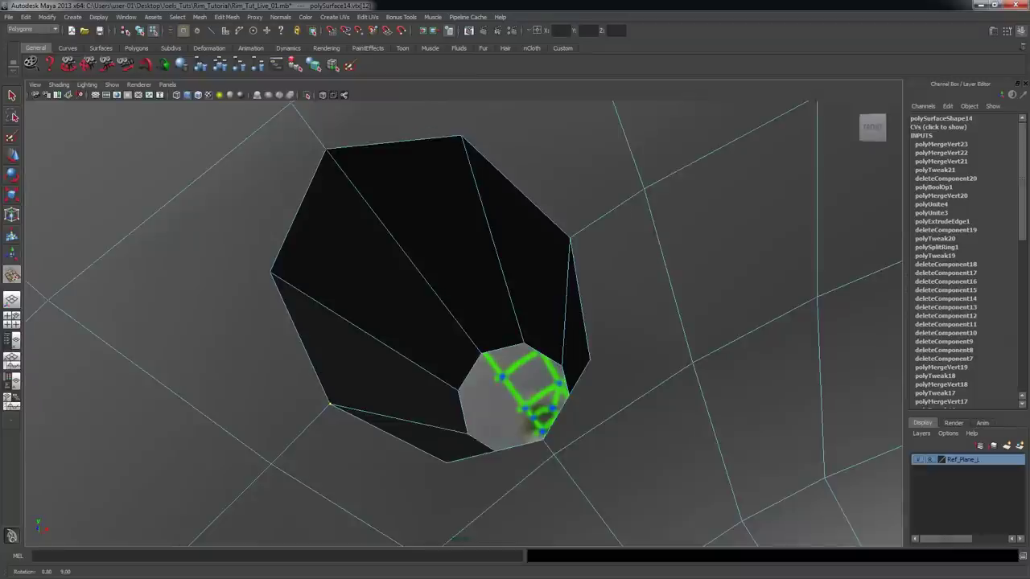
- Merge the doubled vertices at the small hole's upper-left corner and leave the Merge Vertex tool
alt+right_drag(366, 346, 347, 336)
alt+drag(347, 336, 322, 354)
alt+right_drag(322, 354, 354, 350)
alt+middle_drag(354, 350, 403, 458)
alt+right_drag(391, 371, 448, 369)
alt+drag(330, 351, 369, 355)
alt+right_drag(278, 319, 301, 319)
alt+middle_drag(301, 319, 331, 323)
alt+middle_drag(165, 332, 184, 333)
mouse_move(325, 329)
alt+right_down()
mouse_move(346, 330)
mouse_move(327, 346)
alt+right_up()
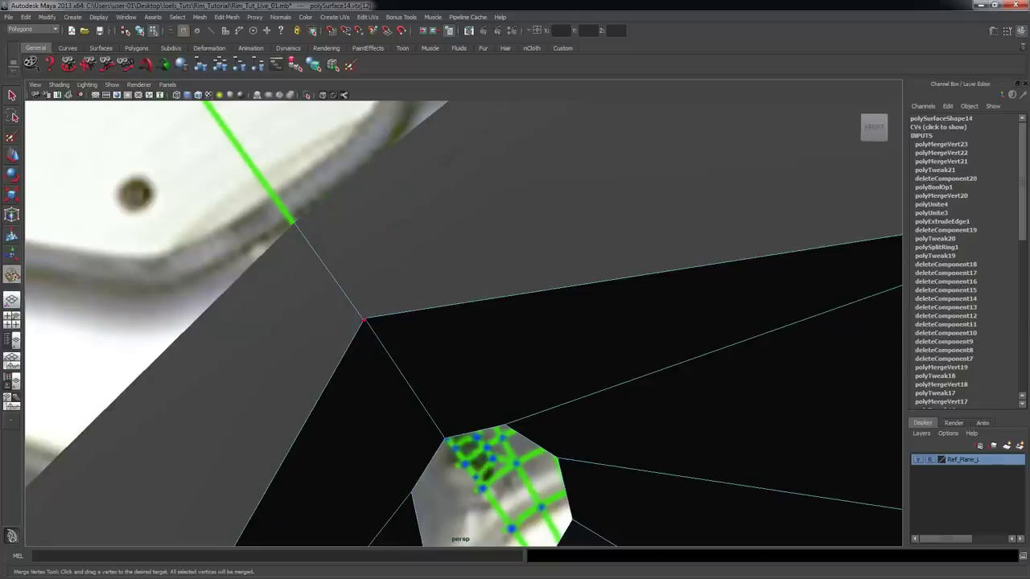
drag(362, 318, 365, 321)
alt+right_drag(588, 354, 491, 371)
alt+drag(491, 370, 451, 281)
alt+right_drag(612, 393, 542, 391)
alt+middle_drag(542, 391, 488, 322)
alt+drag(488, 322, 483, 299)
alt+right_drag(620, 362, 548, 366)
alt+drag(547, 366, 523, 378)
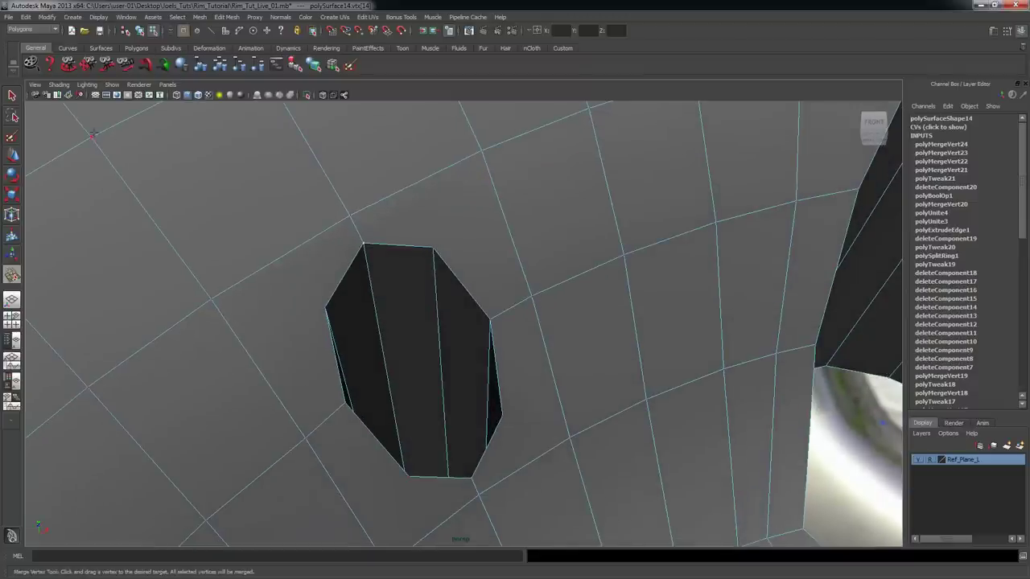
click(11, 96)
- Connect the hole's unattached upper-right vertex to the nearest surrounding grid vertex with Connect Components
alt+drag(457, 273, 458, 262)
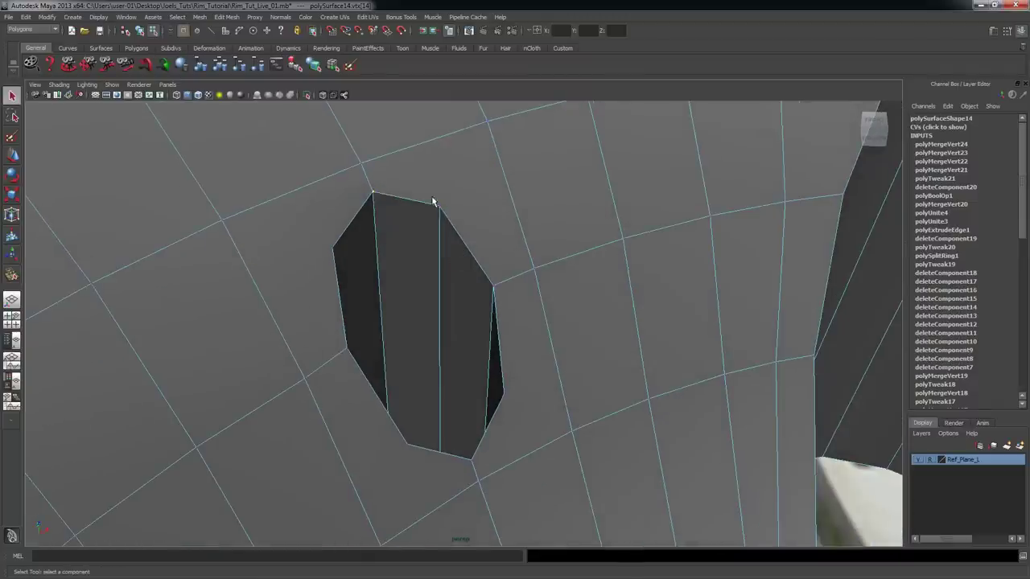
alt+drag(513, 221, 562, 256)
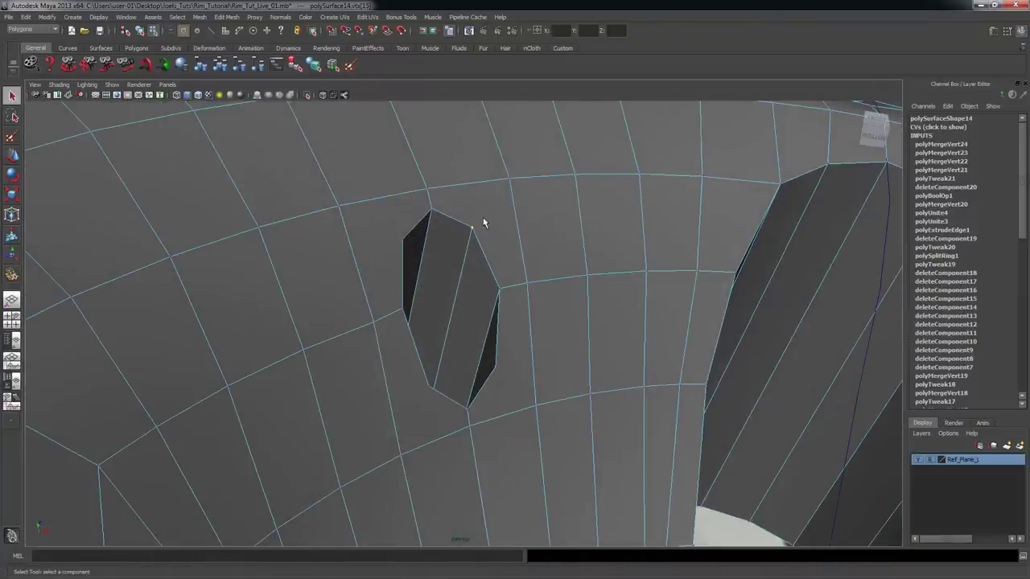
mouse_move(497, 214)
alt+mouse_down()
mouse_move(515, 202)
mouse_move(509, 215)
alt+mouse_up()
click(226, 17)
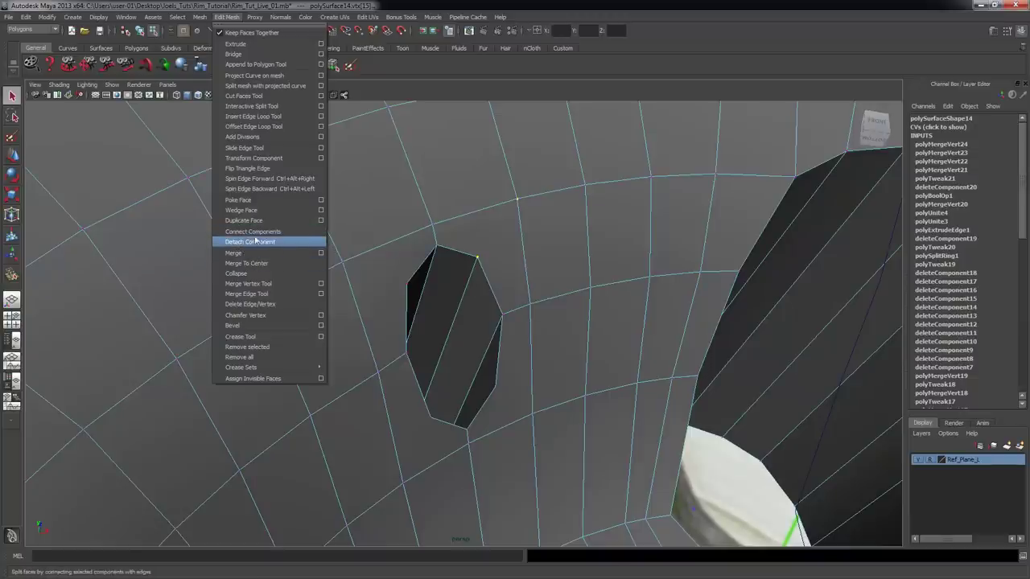
click(252, 232)
- Connect the hole's unattached upper-left and lower-right vertices to their nearest diagonal grid vertices
click(339, 261)
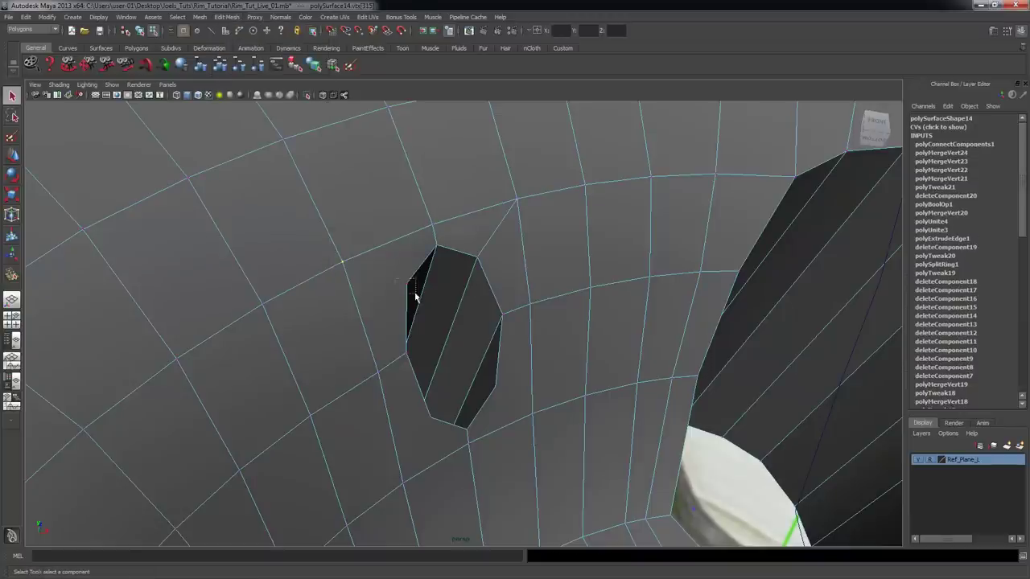
key(g)
click(495, 388)
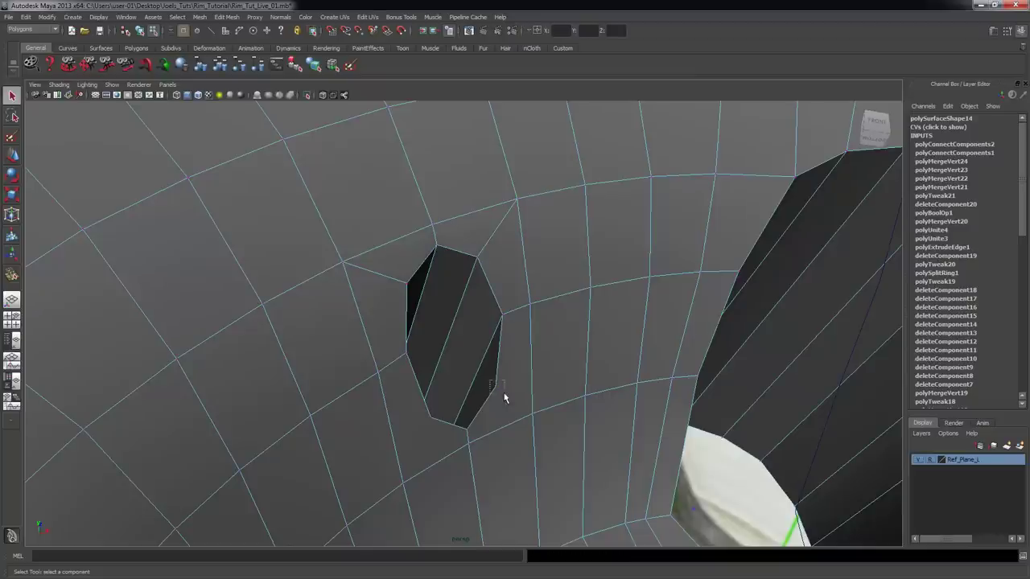
key(g)
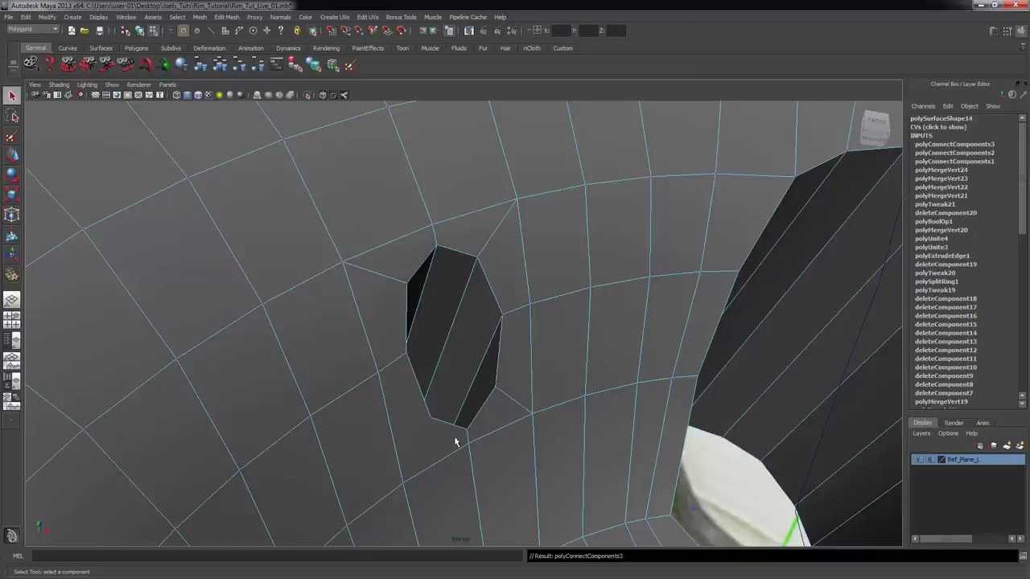
- Connect the hole's unattached lower-left vertex to the nearest grid vertex below it
click(420, 415)
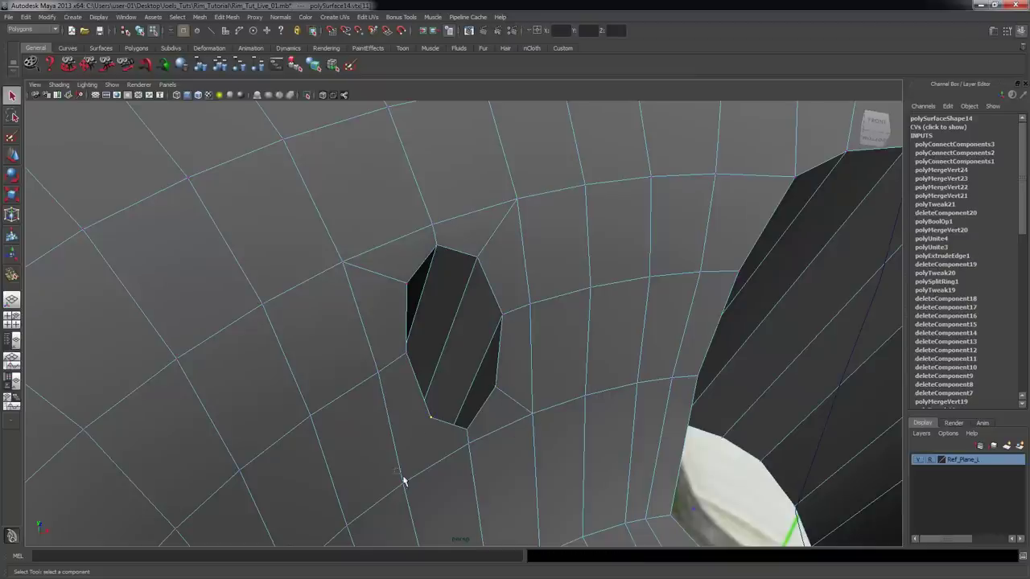
alt+drag(513, 441, 483, 424)
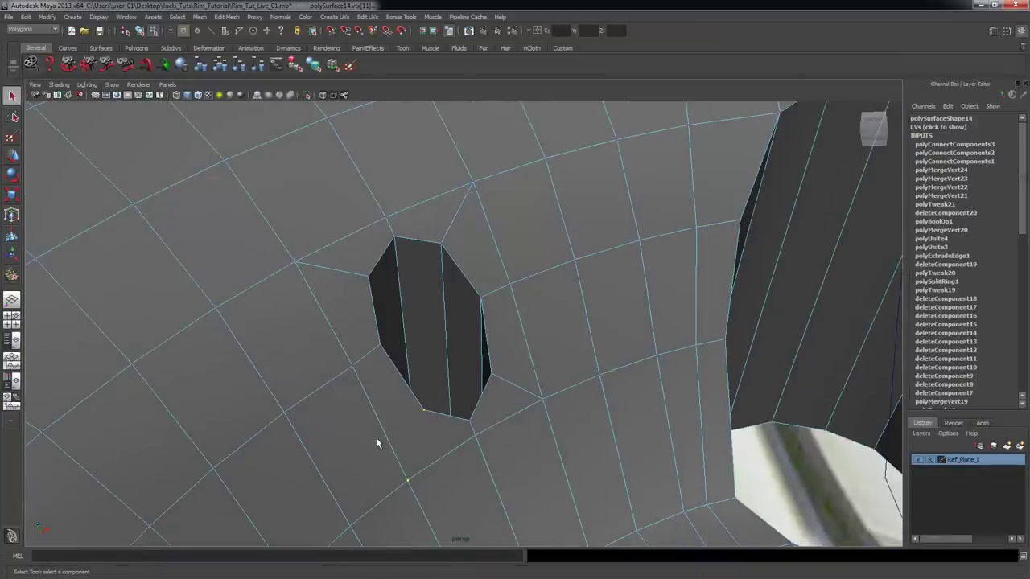
mouse_move(418, 416)
alt+mouse_down()
mouse_move(448, 409)
mouse_move(403, 426)
alt+mouse_up()
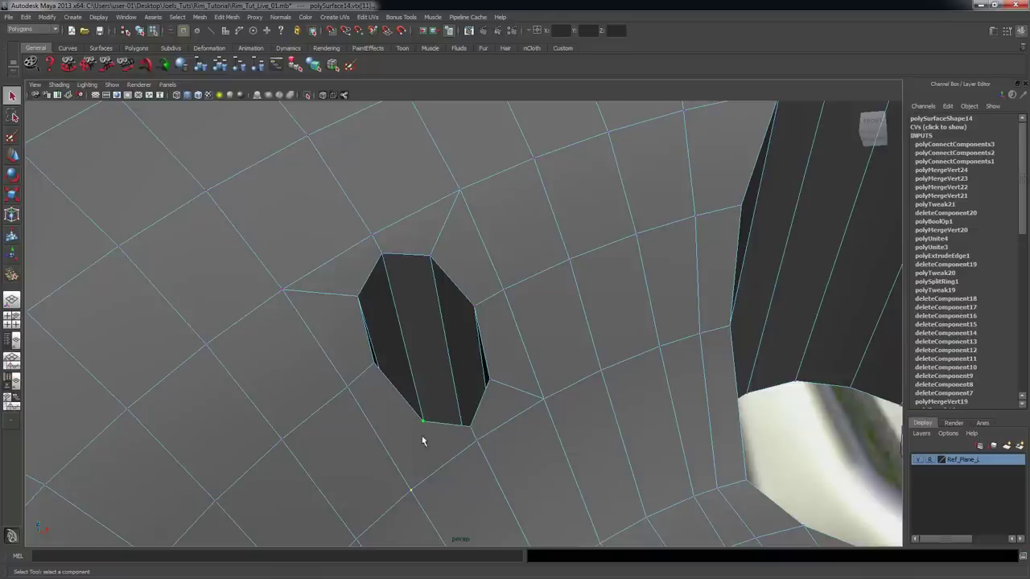
key(g)
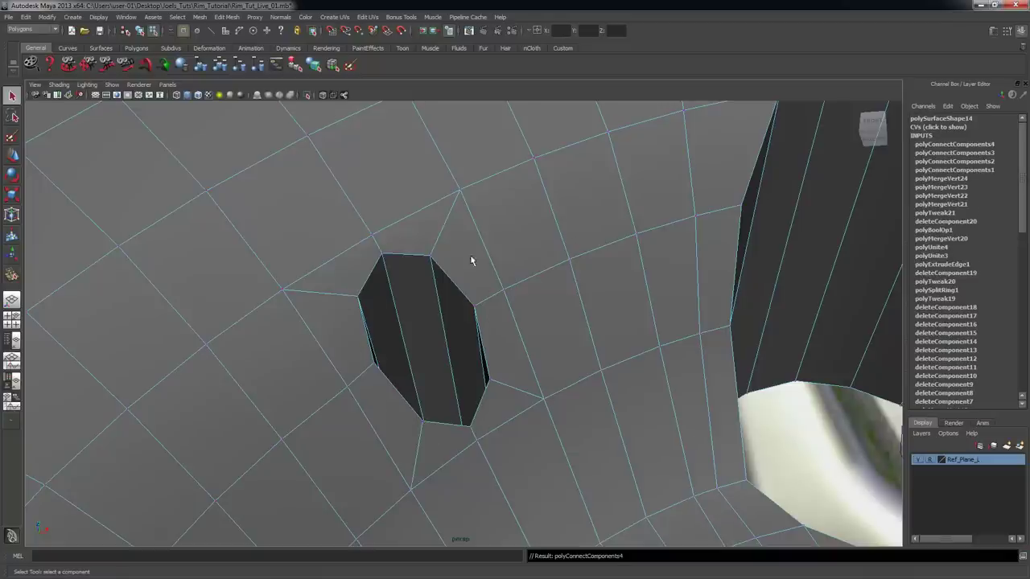
- Compare the spoke mesh in smoothed and unsmoothed display, and inspect the smoothed small hole with the object deselected
scroll(468, 319, down, 2)
alt+drag(469, 320, 667, 168)
key(3)
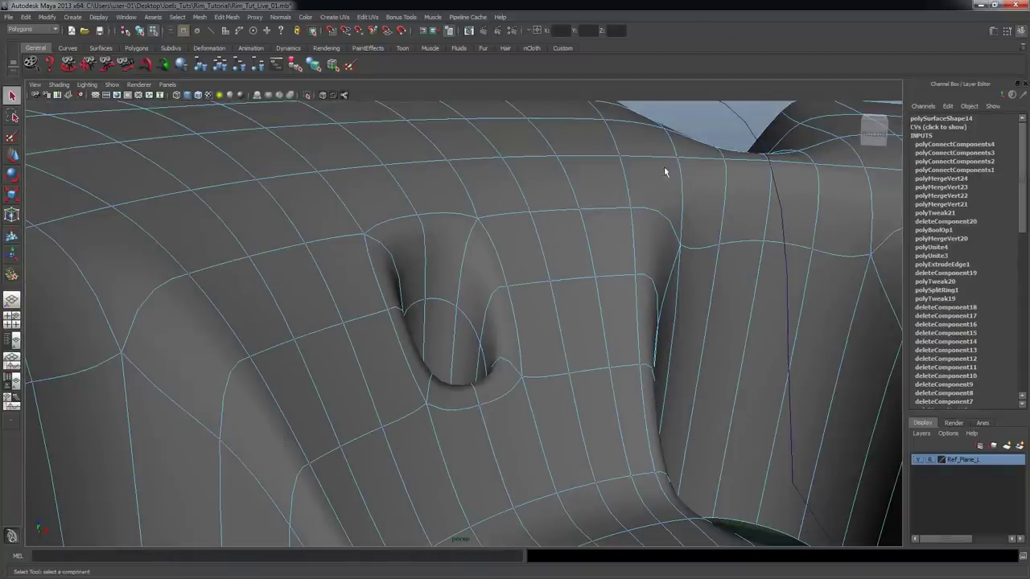
click(697, 129)
alt+drag(697, 128, 694, 153)
key(F8)
key(F8)
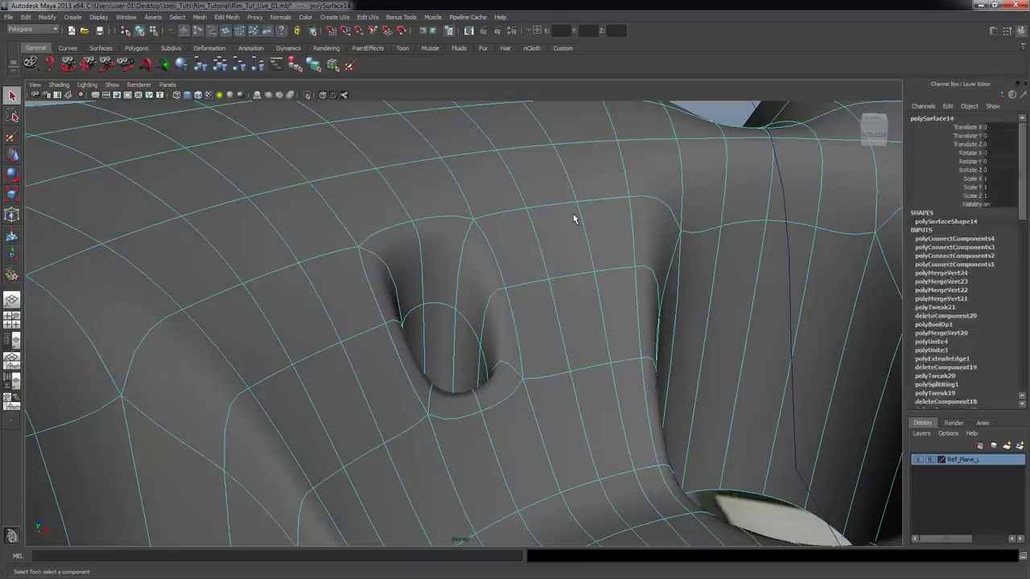
key(F8)
key(1)
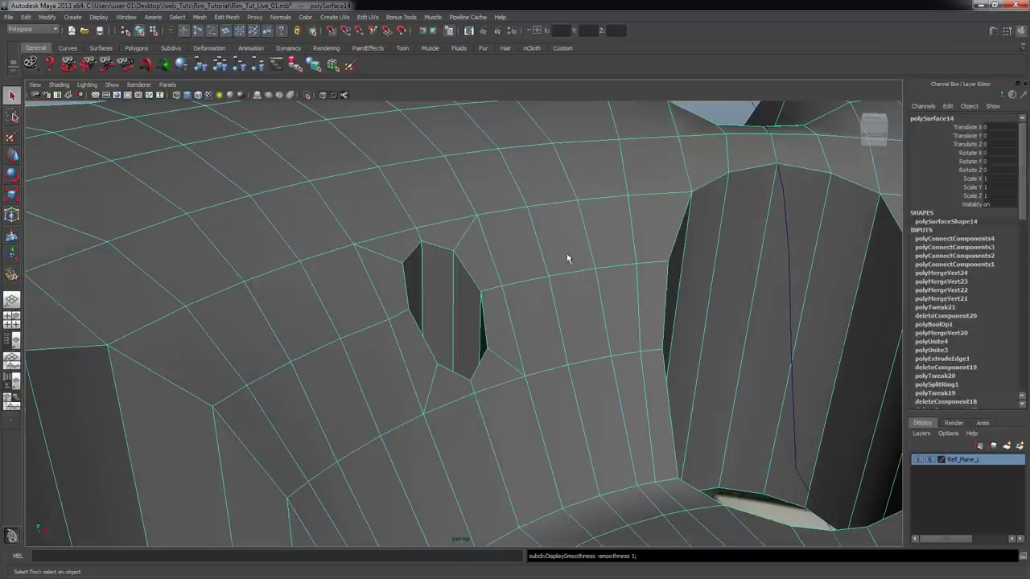
key(3)
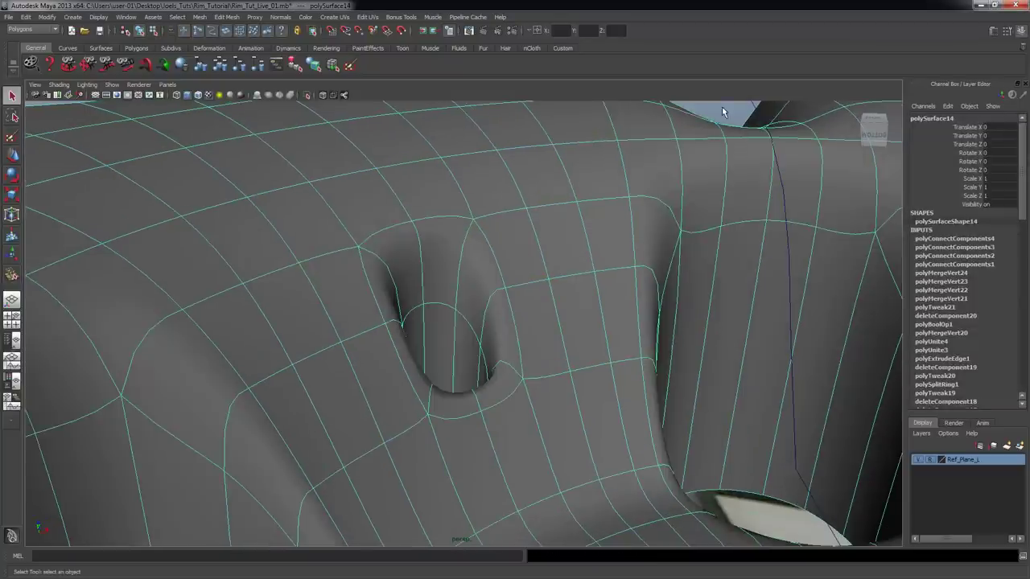
click(722, 108)
alt+right_drag(644, 217, 605, 231)
alt+drag(604, 227, 599, 288)
alt+right_drag(456, 317, 471, 243)
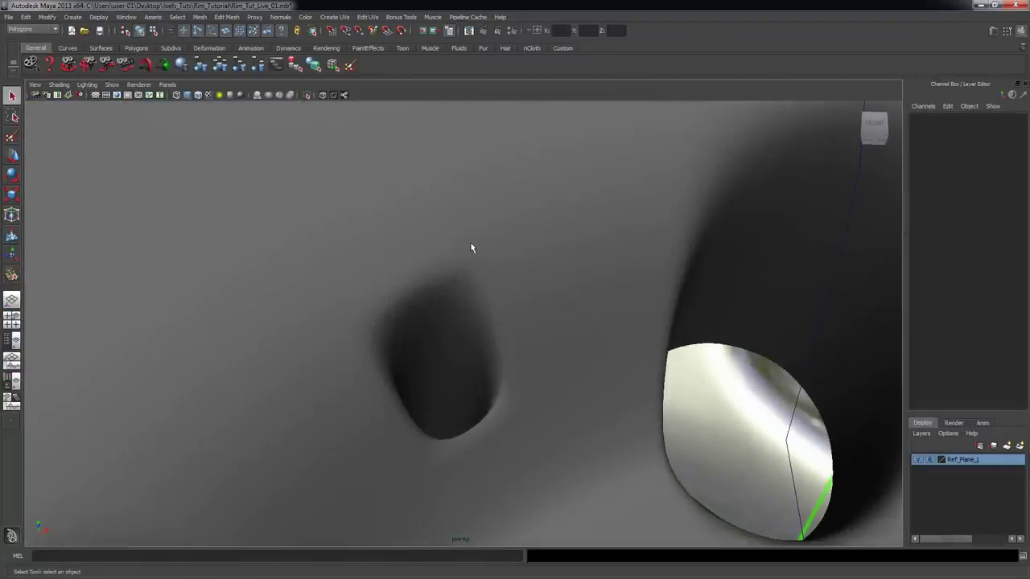
- Examine the smoothed small hole up close with its wireframe, and return the spoke mesh to unsmoothed display
alt+drag(483, 244, 521, 270)
alt+drag(517, 326, 515, 296)
click(501, 228)
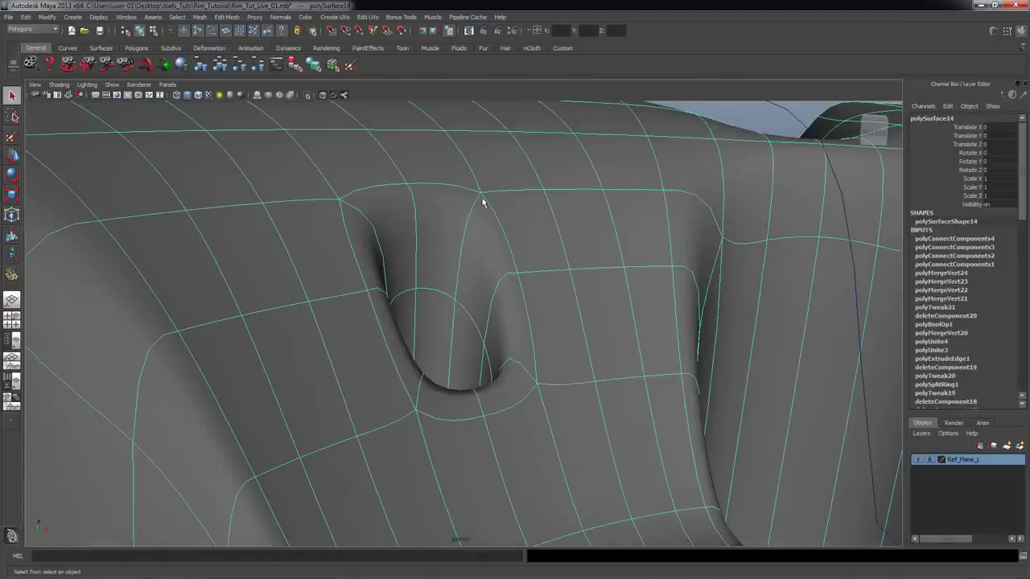
key(1)
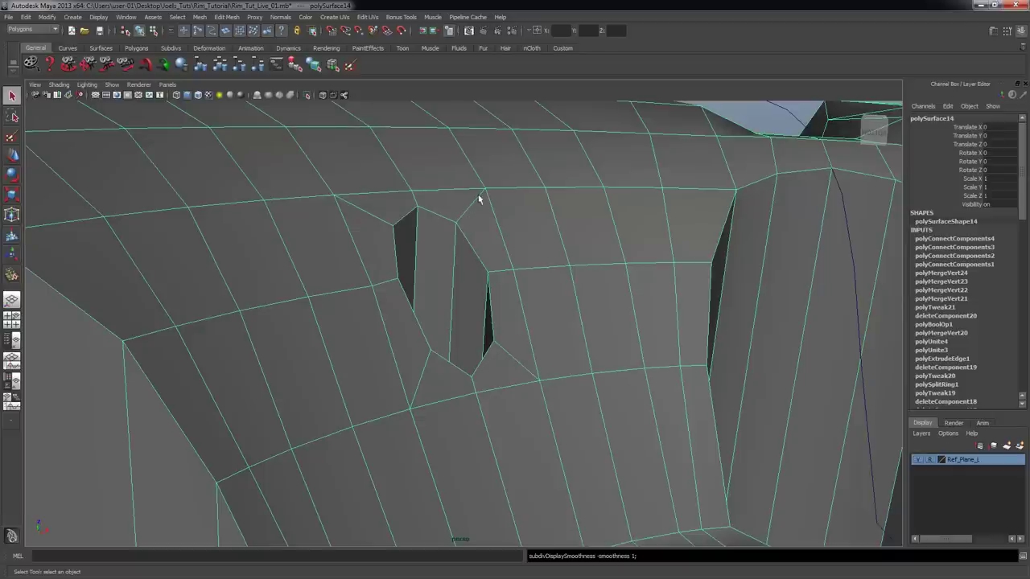
- Try moving the small hole's upper-left vertex slightly upward
alt+drag(446, 219, 526, 256)
alt+right_drag(414, 225, 483, 235)
alt+right_drag(362, 222, 434, 234)
right_drag(347, 198, 317, 201)
click(360, 207)
key(w)
drag(346, 164, 353, 145)
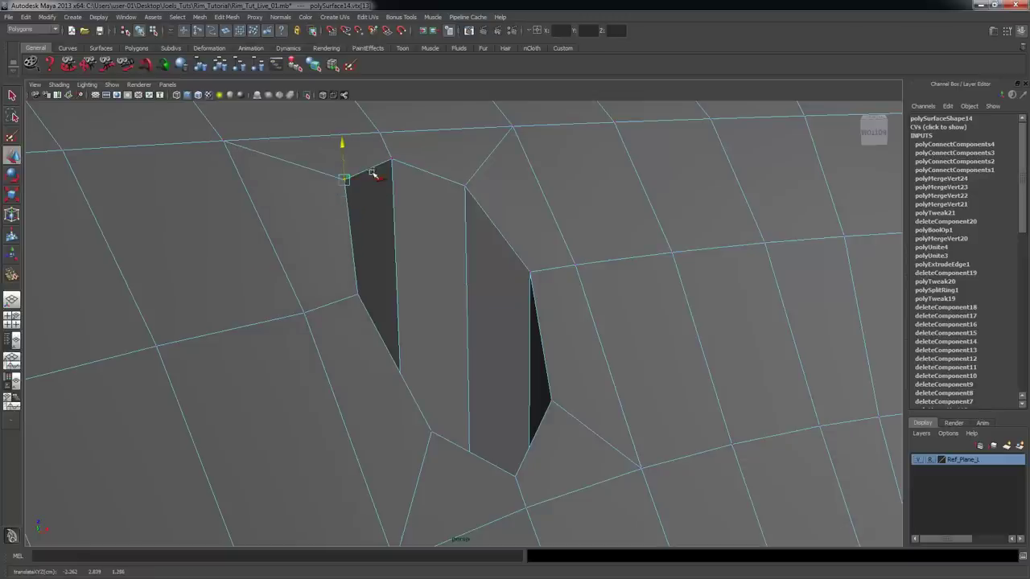
- Check the hole's moved vertex in smoothed display from several angles, and undo the vertex move
key(3)
alt+drag(586, 206, 527, 201)
alt+drag(428, 182, 390, 156)
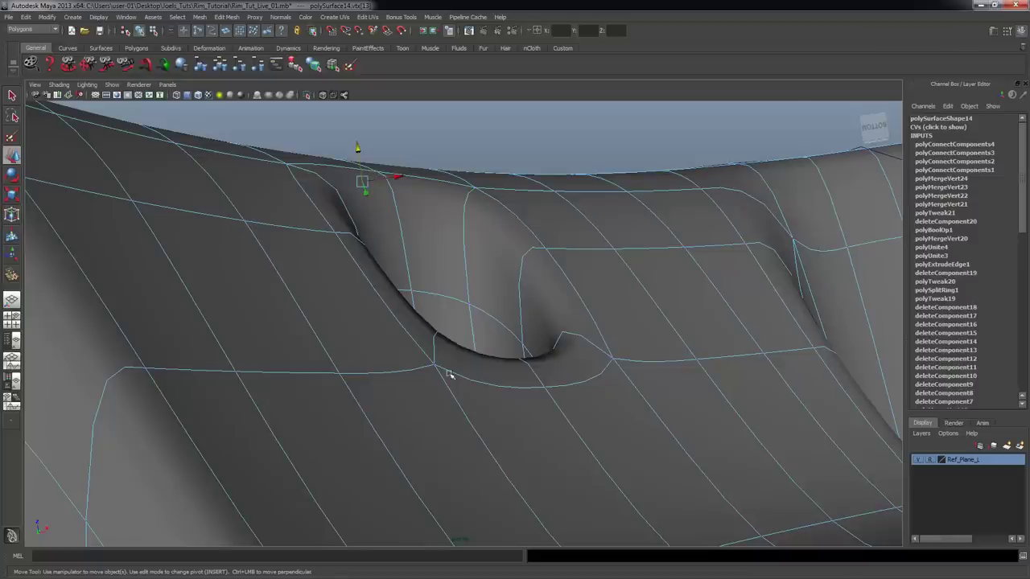
alt+drag(449, 375, 433, 313)
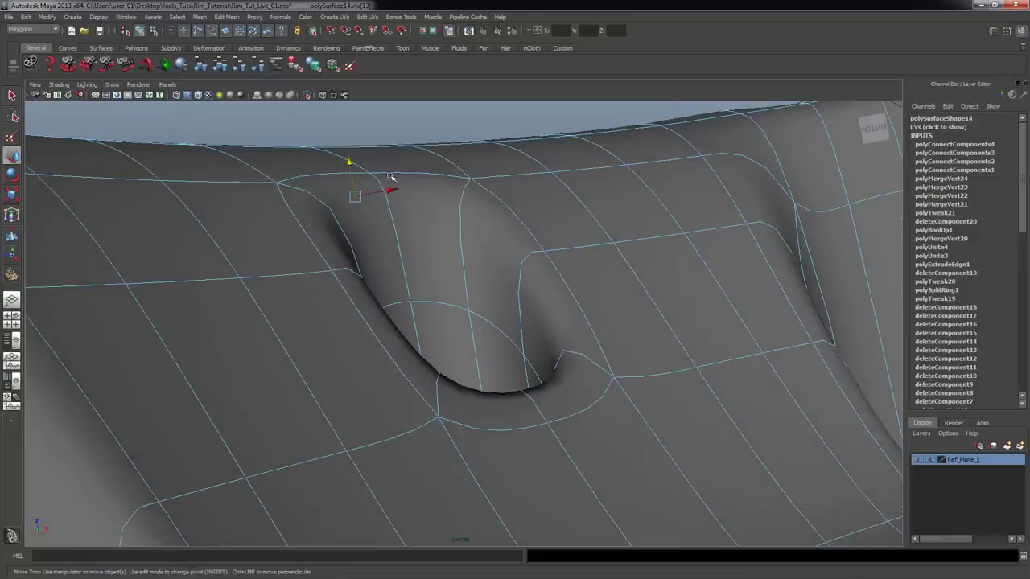
mouse_move(573, 327)
alt+mouse_down()
mouse_move(568, 320)
mouse_move(572, 327)
alt+mouse_up()
key(ctrl+z)
key(ctrl+z)
- Compare the small hole and neighbouring bolt holes in smoothed and unsmoothed display, ending unsmoothed with the mesh deselected
alt+drag(544, 283, 506, 263)
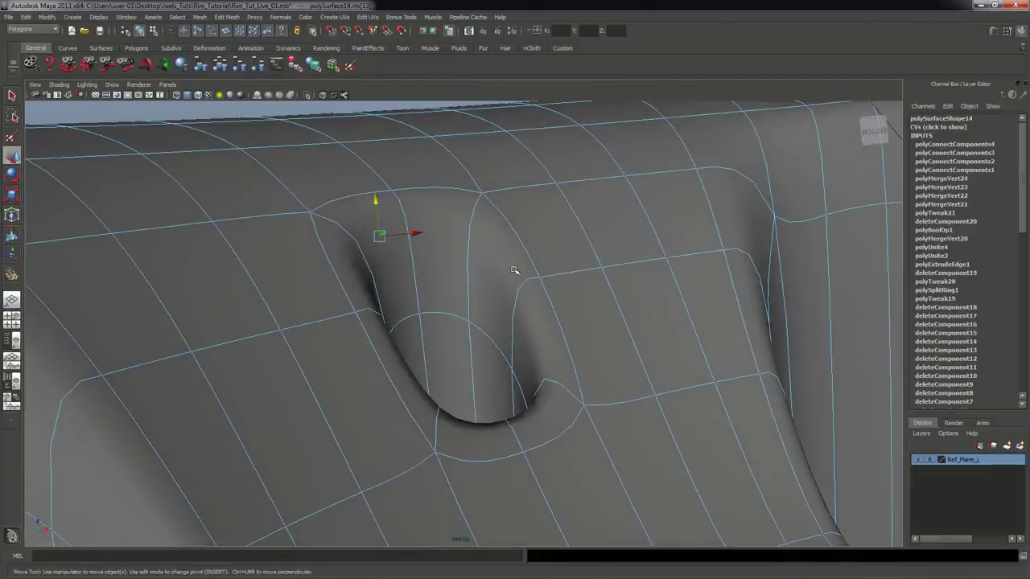
alt+drag(503, 277, 420, 252)
alt+drag(465, 287, 499, 284)
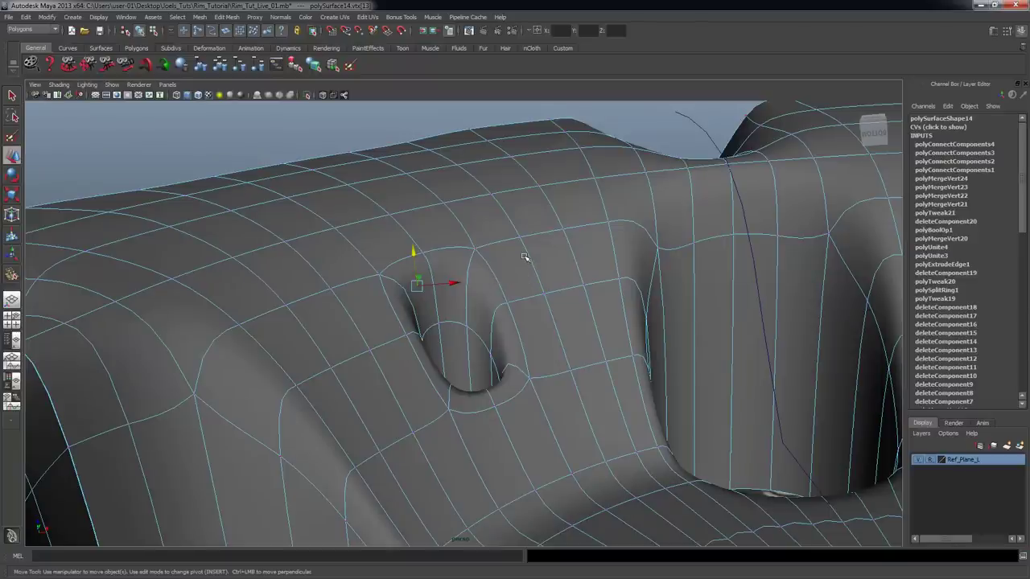
key(3)
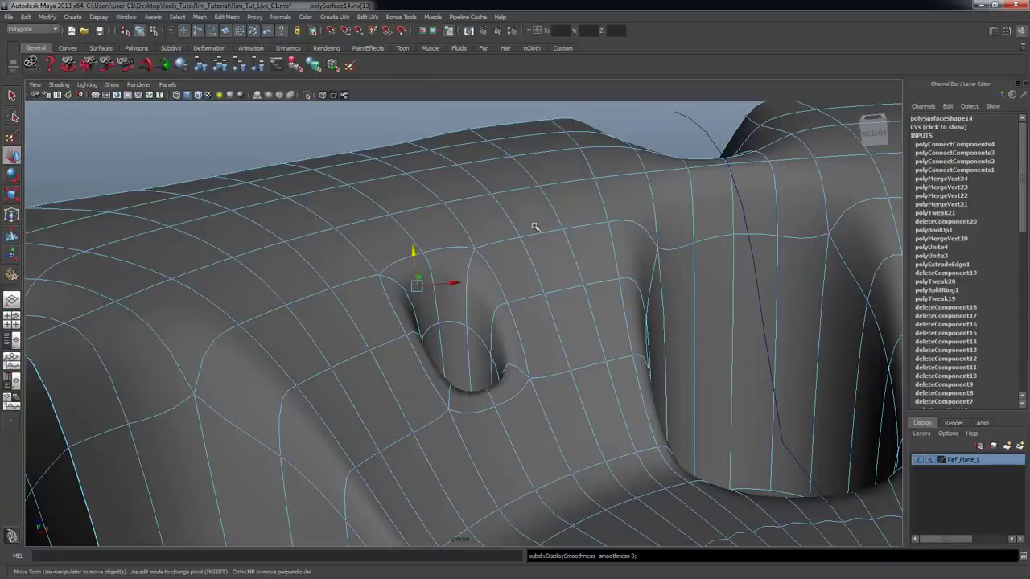
click(534, 225)
key(1)
alt+drag(539, 220, 524, 222)
click(528, 227)
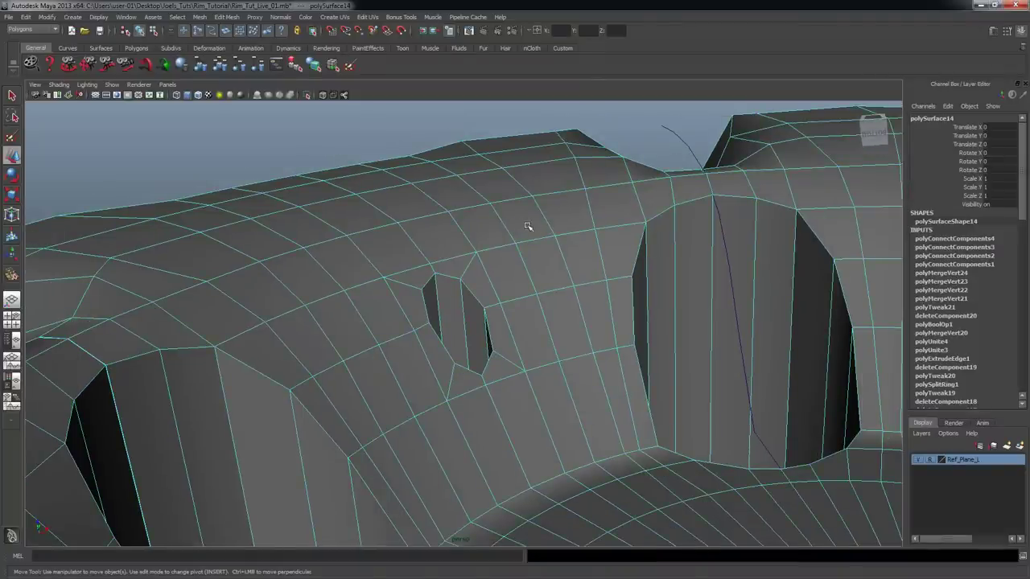
click(626, 134)
- Delete the rotated duplicate segments around the hub, keeping only the segment that contains the small hole
alt+drag(534, 307, 410, 310)
alt+right_drag(375, 310, 458, 319)
alt+middle_drag(458, 320, 450, 322)
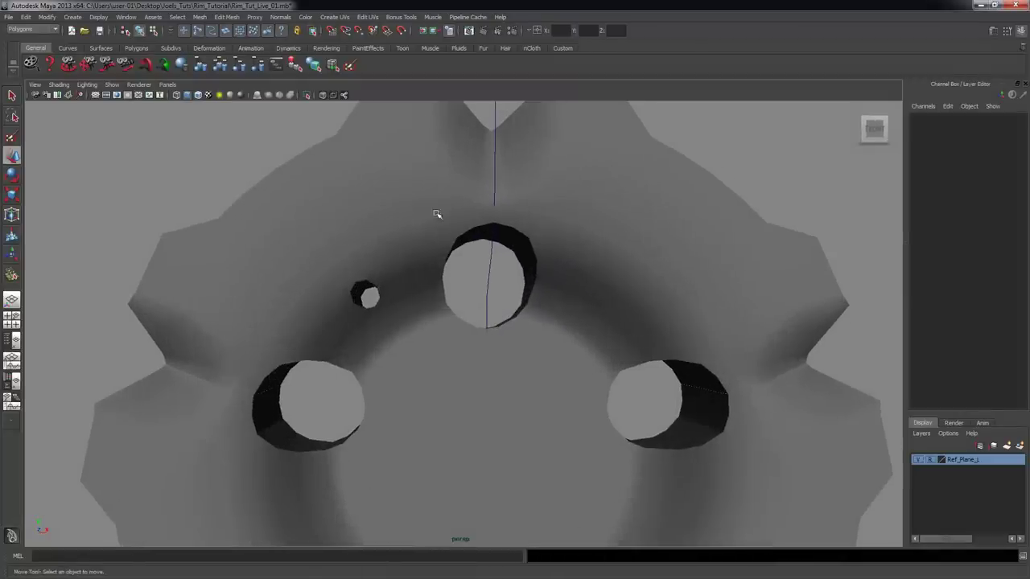
click(364, 289)
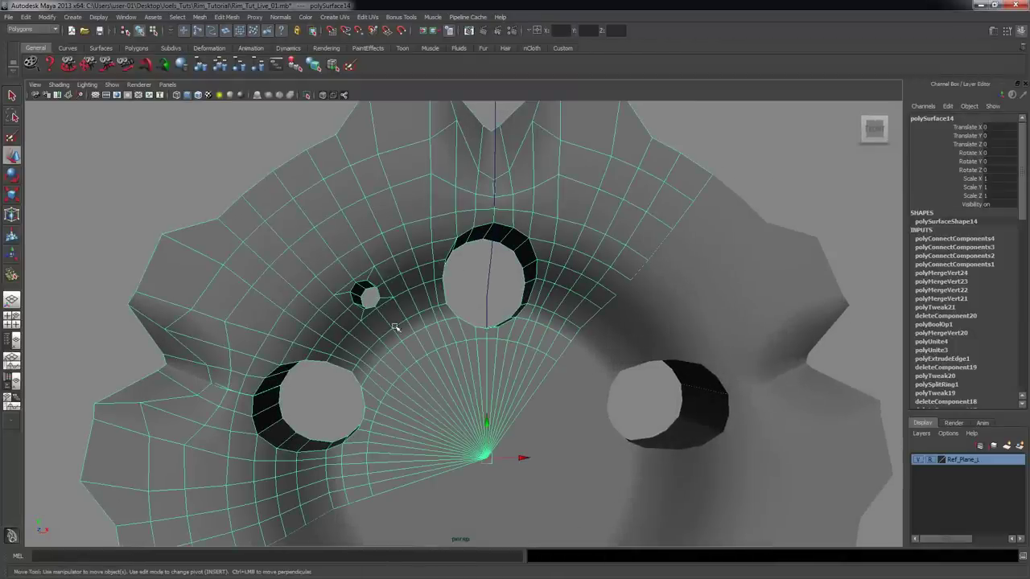
scroll(395, 327, down, 3)
click(654, 313)
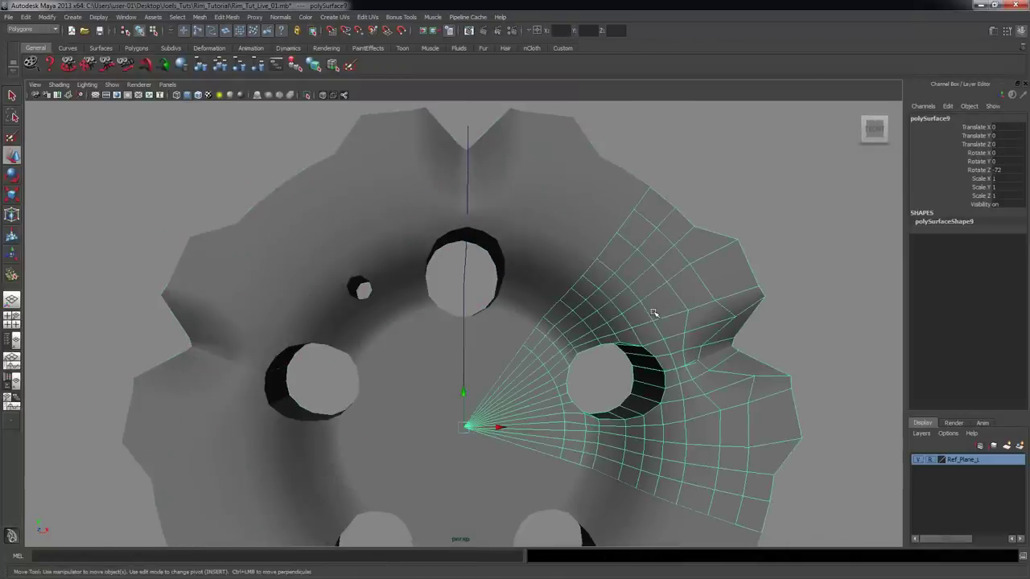
key(Delete)
scroll(625, 325, down, 3)
click(501, 481)
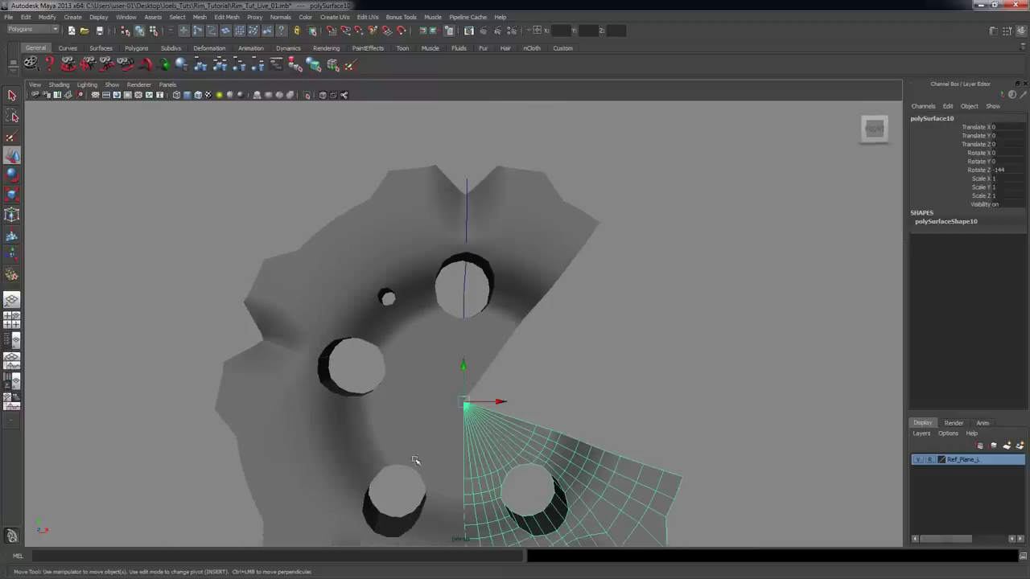
shift+click(356, 437)
click(596, 502)
shift+click(429, 452)
key(Delete)
- Delete the remaining segment's faces from the small hole's left side to the left bolt hole, including most inner faces toward the hub centre
alt+right_drag(278, 317, 564, 298)
click(347, 279)
alt+drag(347, 285, 356, 291)
alt+right_drag(356, 291, 368, 303)
alt+middle_drag(386, 306, 402, 296)
alt+drag(377, 304, 383, 304)
right_click(383, 304)
right_drag(383, 305, 384, 327)
drag(153, 180, 235, 249)
alt+right_drag(287, 299, 230, 251)
drag(220, 234, 298, 304)
shift+click(322, 291)
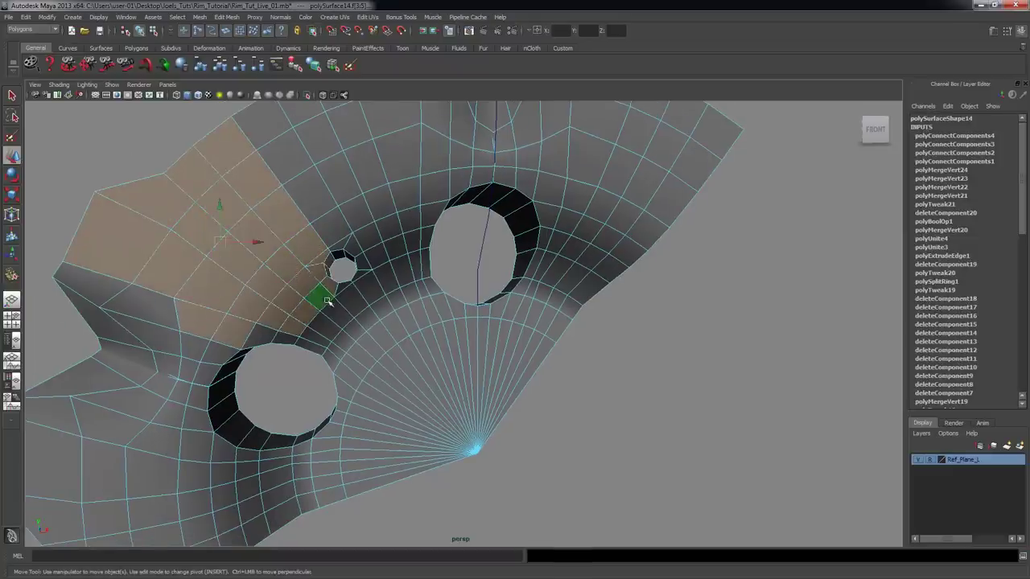
shift+click(345, 311)
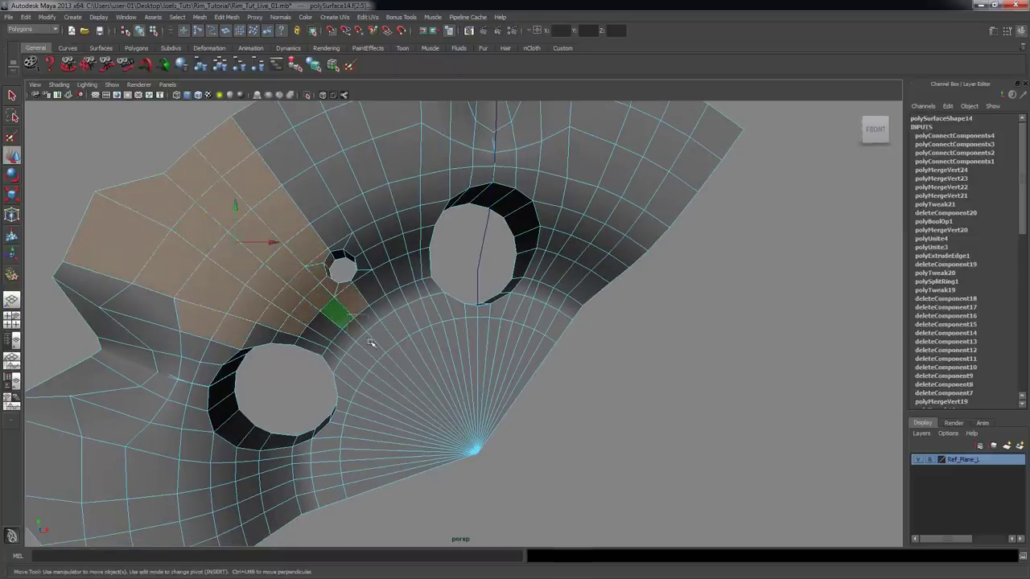
shift+click(371, 343)
shift+drag(397, 376, 407, 384)
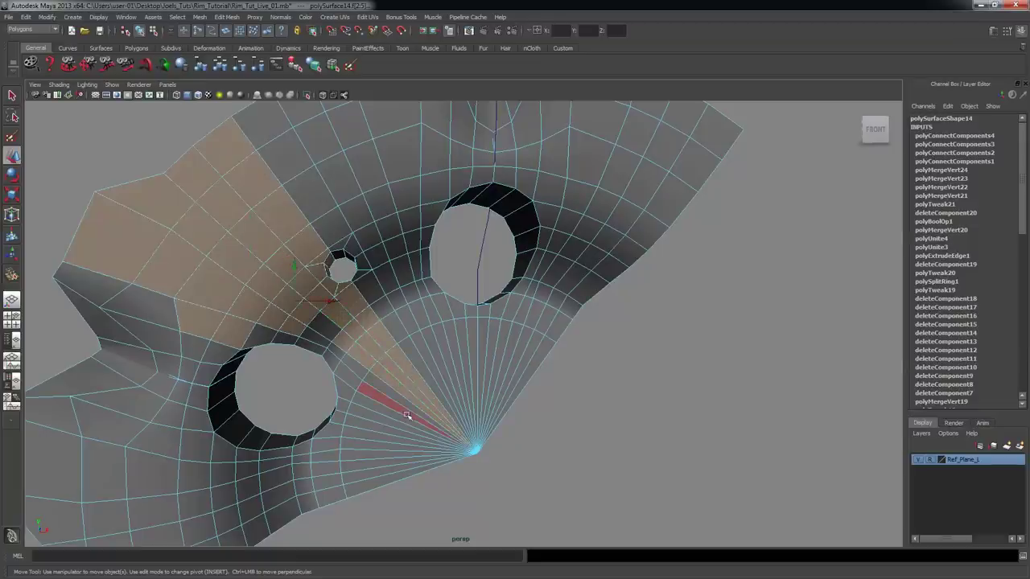
shift+click(354, 405)
key(Delete)
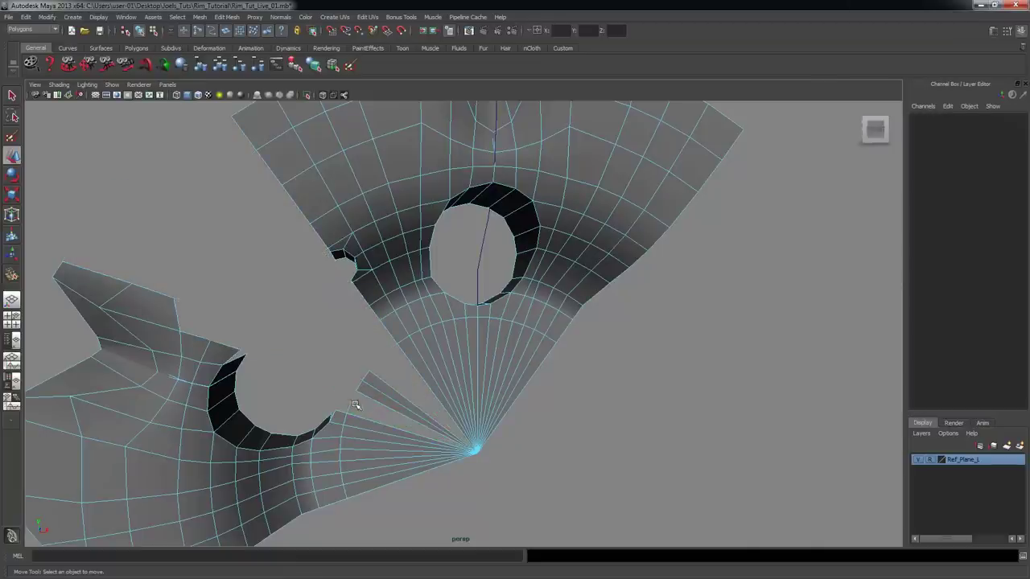
- Delete the leftover inner slivers and all remaining faces around the left bolt hole, keeping only the wedge around the upper bolt hole
click(395, 417)
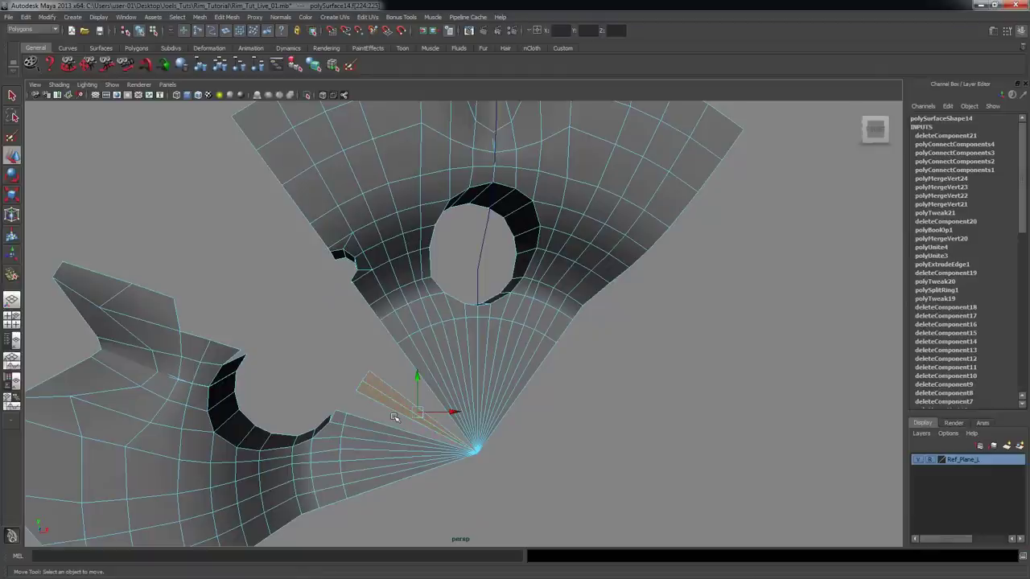
key(Delete)
alt+right_drag(364, 400, 146, 284)
drag(338, 517, 338, 518)
key(Delete)
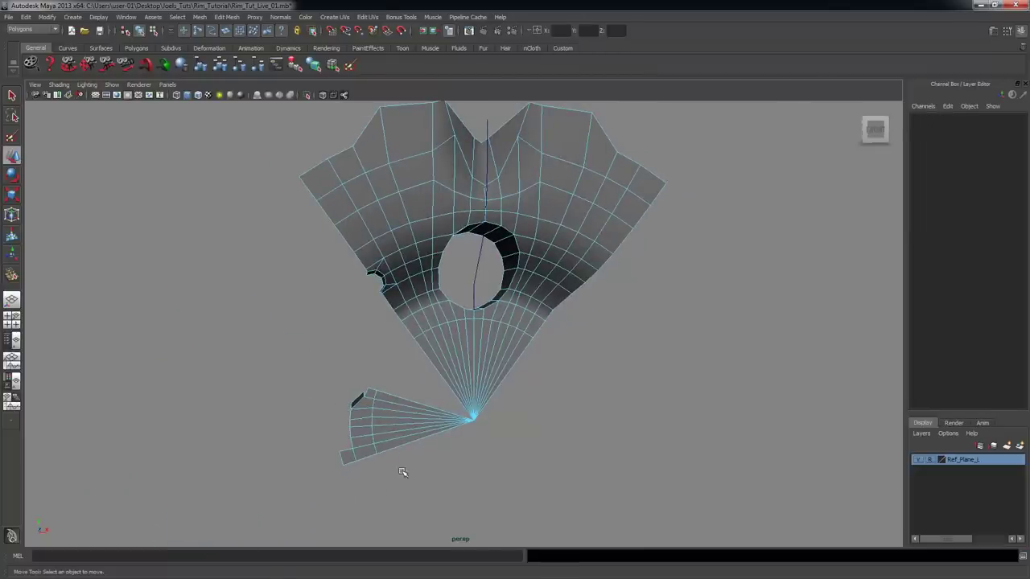
drag(402, 472, 338, 377)
key(Delete)
- Delete the right half of the wedge along the vertical centre line in the front view
mouse_move(419, 270)
alt+mouse_down()
mouse_move(385, 278)
mouse_move(398, 266)
alt+mouse_up()
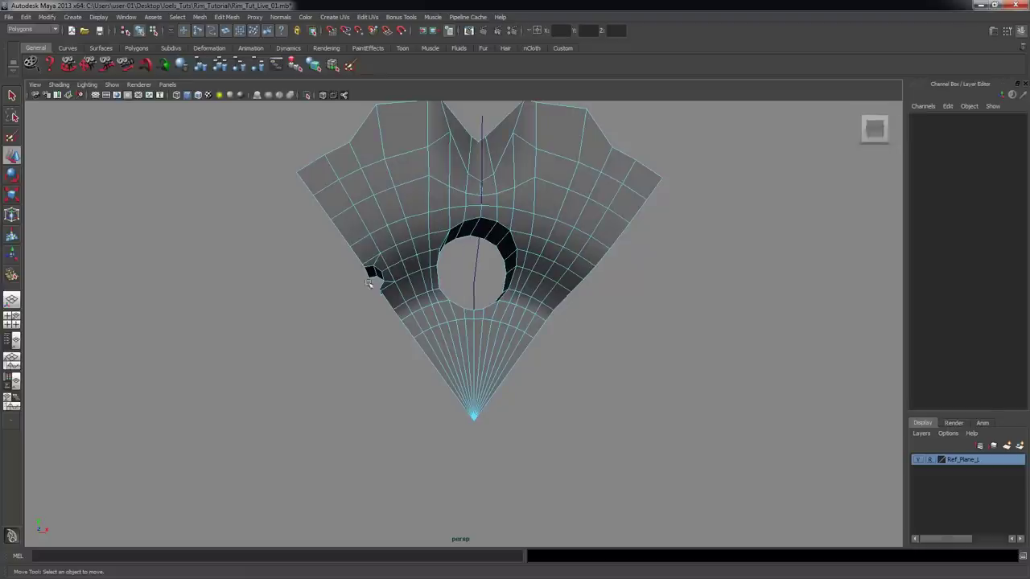
alt+right_drag(378, 277, 477, 305)
alt+drag(477, 305, 351, 259)
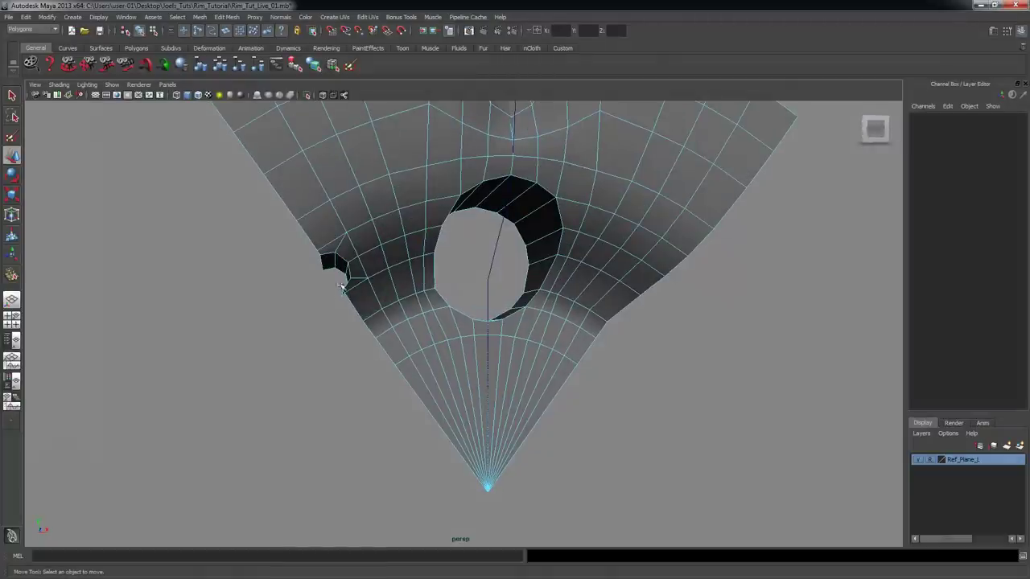
alt+right_drag(336, 273, 351, 288)
alt+drag(351, 288, 391, 348)
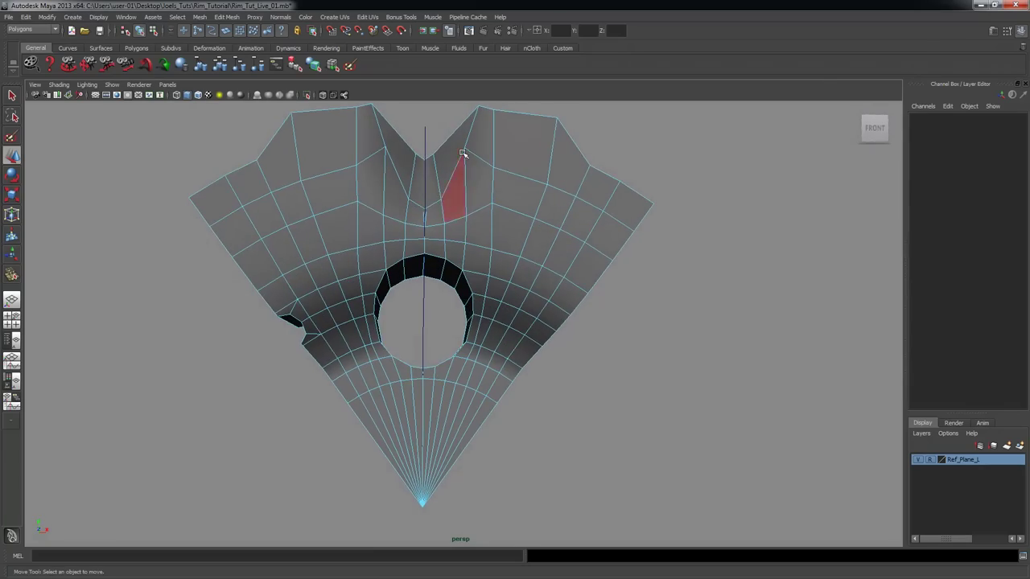
key(space)
key(space)
alt+right_drag(369, 383, 315, 340)
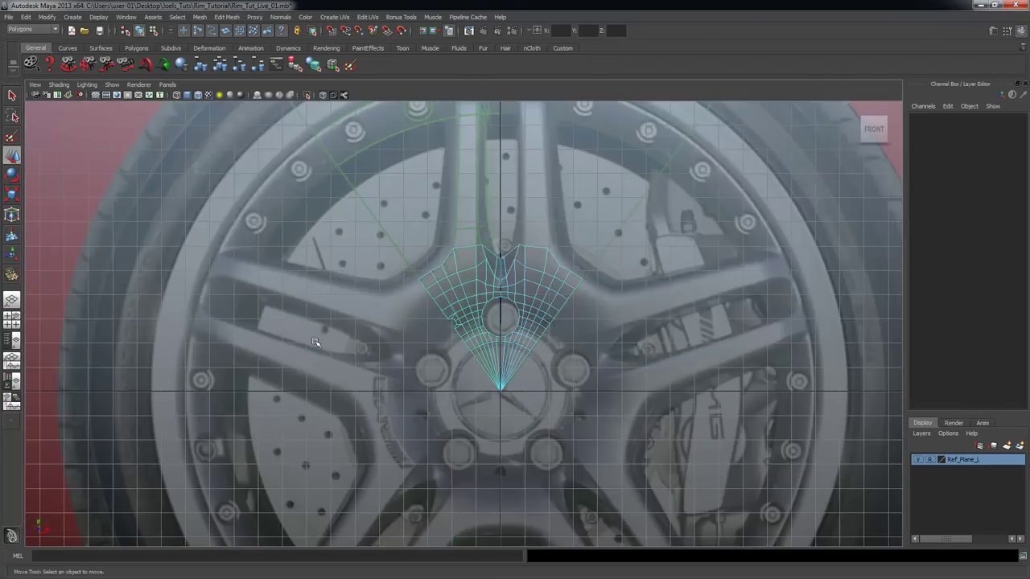
alt+middle_drag(395, 303, 282, 354)
alt+right_drag(282, 355, 349, 383)
alt+middle_drag(350, 384, 454, 231)
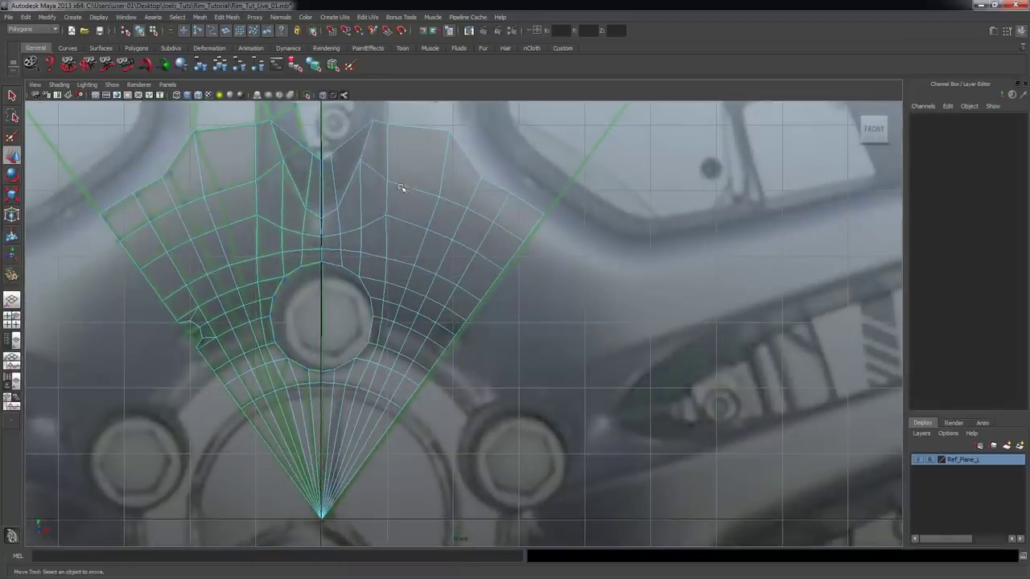
click(355, 163)
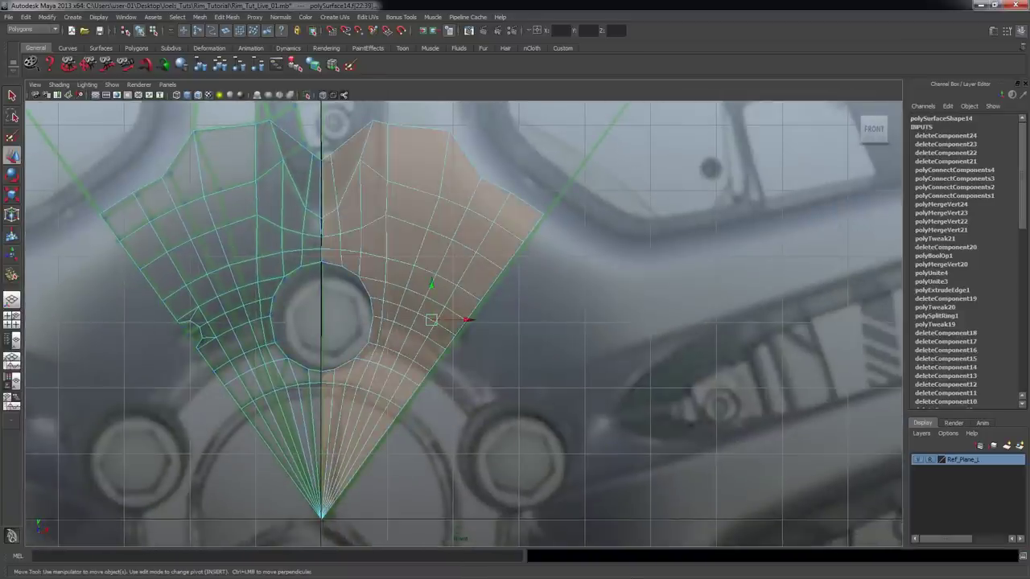
key(Delete)
- Inspect the half wedge in the perspective view, in object mode with smoothed display and the mesh deselected
key(space)
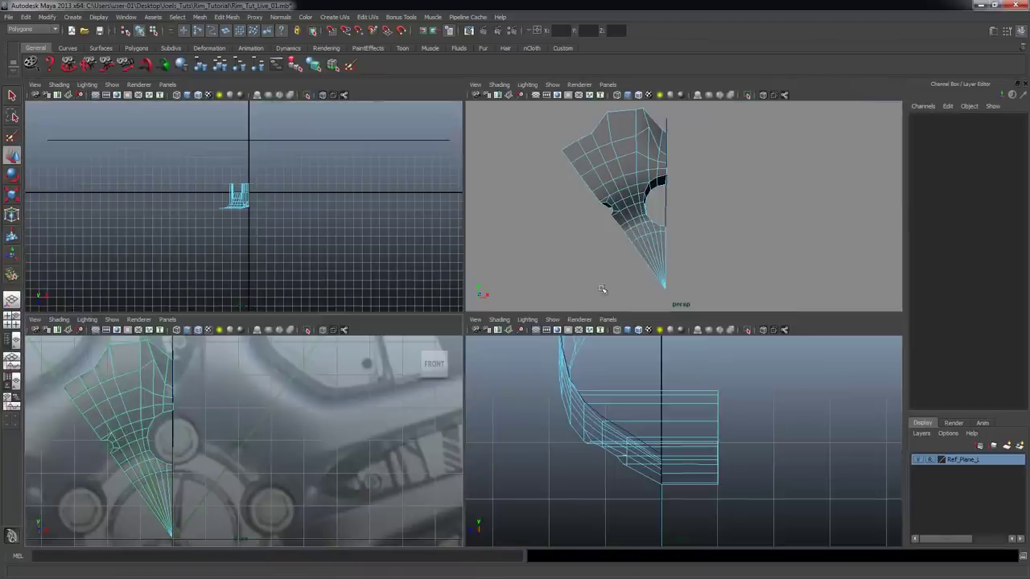
key(space)
mouse_move(665, 177)
alt+mouse_down()
mouse_move(636, 188)
mouse_move(672, 196)
mouse_move(586, 188)
mouse_move(677, 190)
alt+mouse_up()
alt+drag(345, 303, 297, 318)
alt+drag(466, 337, 445, 317)
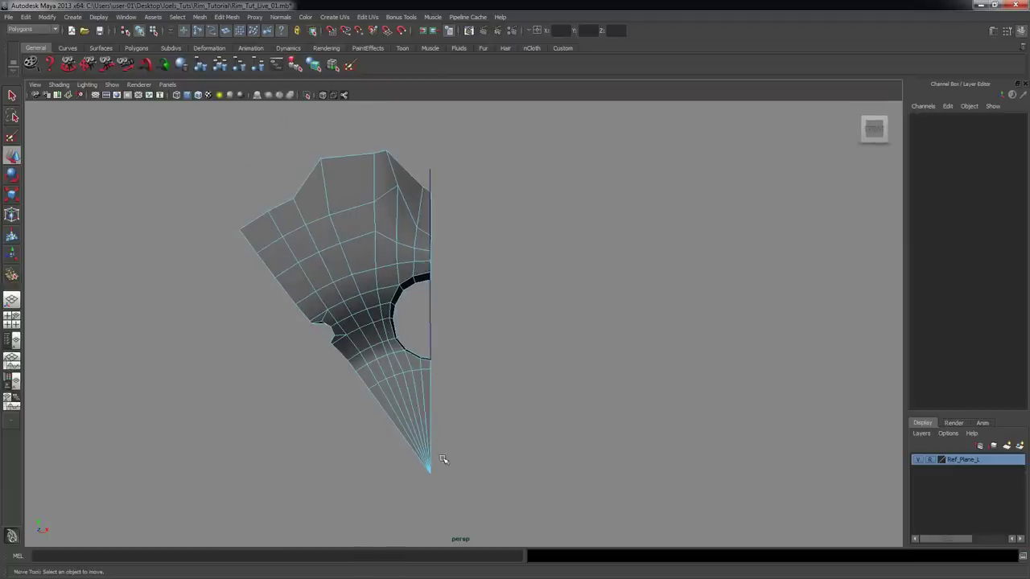
key(F8)
alt+drag(626, 308, 571, 250)
key(3)
alt+right_drag(571, 250, 524, 256)
alt+drag(524, 255, 531, 249)
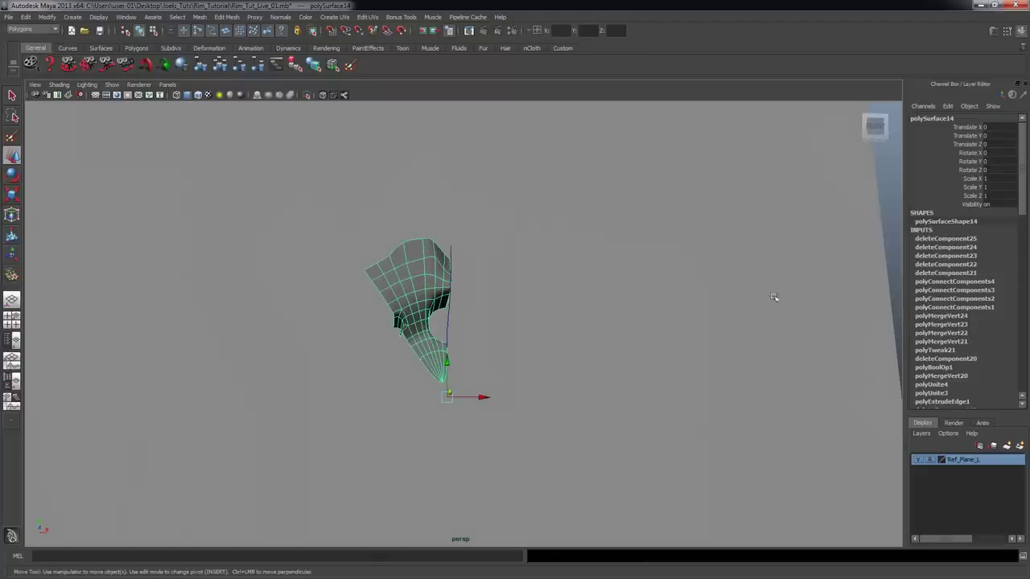
click(885, 213)
alt+drag(830, 288, 679, 351)
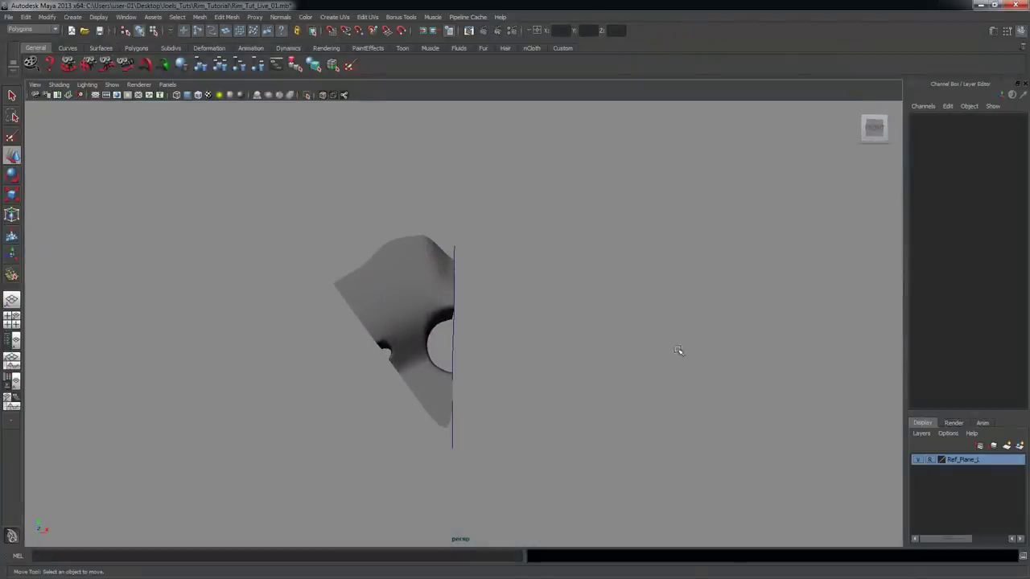
- Make the Ref_Plane_L layer visible and show the half wedge unsmoothed in the front view
click(920, 461)
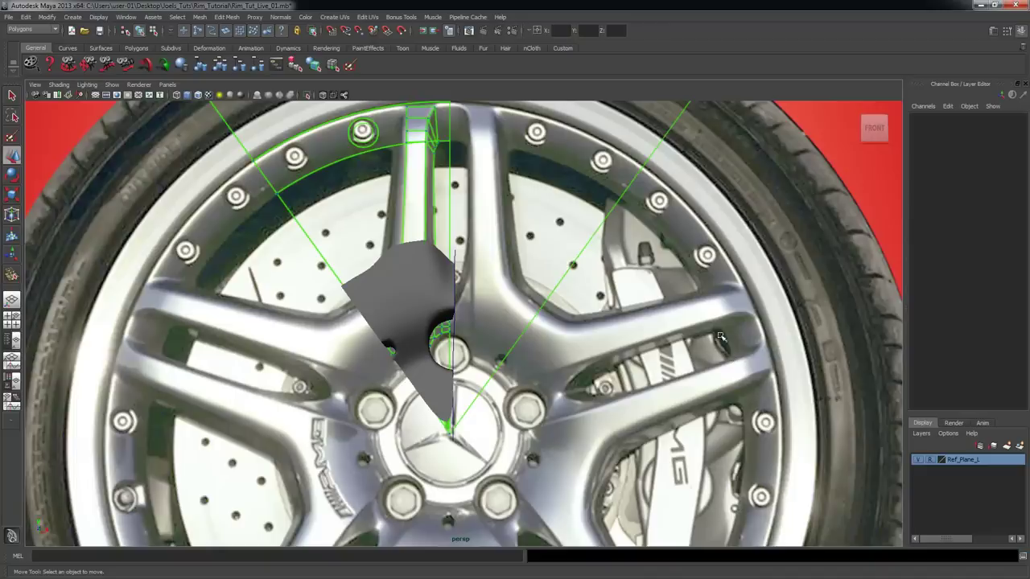
alt+drag(720, 325, 643, 329)
key(space)
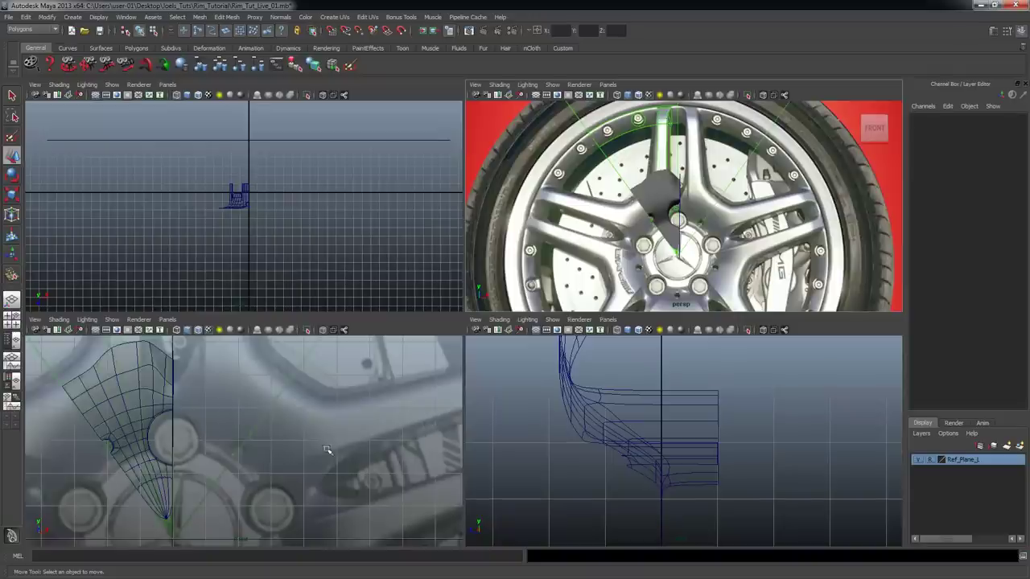
key(space)
alt+middle_drag(197, 219, 228, 338)
click(281, 305)
key(1)
- Examine the half wedge's upper edge and spoke area against the reference image in the front view
alt+middle_drag(280, 222, 354, 324)
alt+right_drag(353, 323, 478, 336)
alt+right_drag(372, 354, 487, 374)
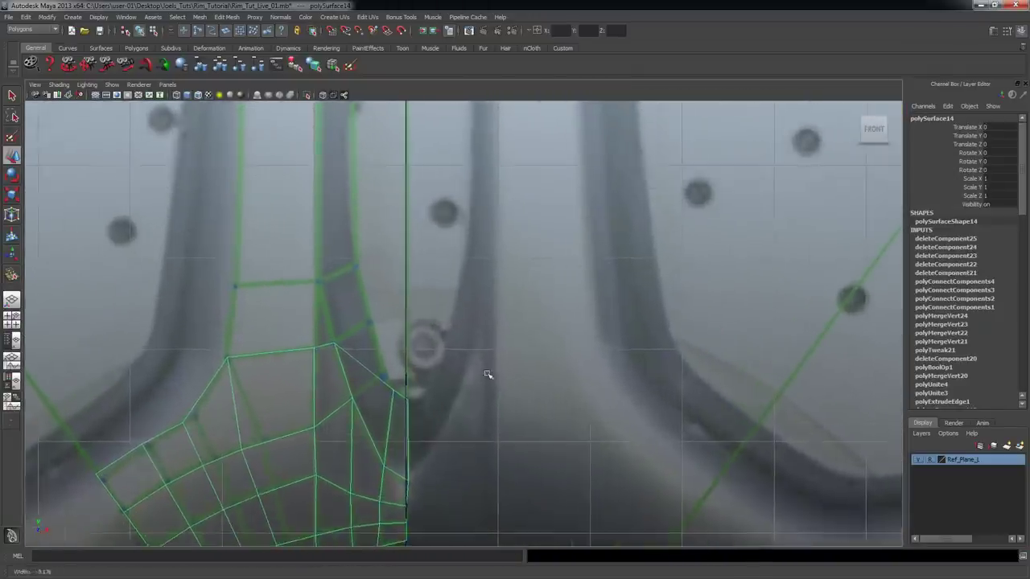
alt+middle_drag(487, 374, 519, 325)
alt+right_drag(357, 360, 482, 360)
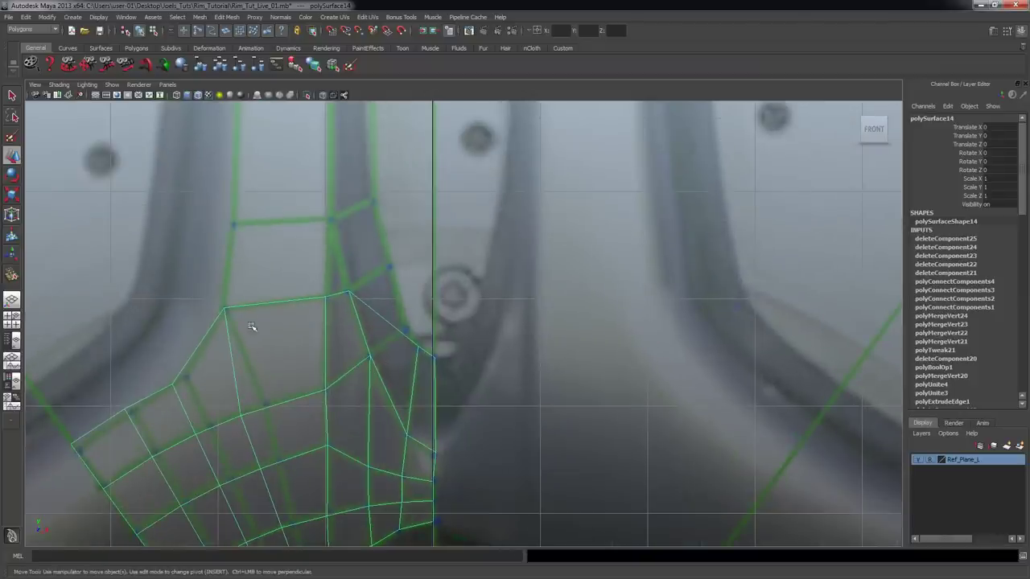
key(1)
alt+right_drag(401, 344, 306, 342)
alt+middle_drag(390, 342, 442, 336)
alt+right_drag(402, 336, 373, 338)
alt+middle_drag(418, 343, 420, 249)
scroll(466, 265, up, 2)
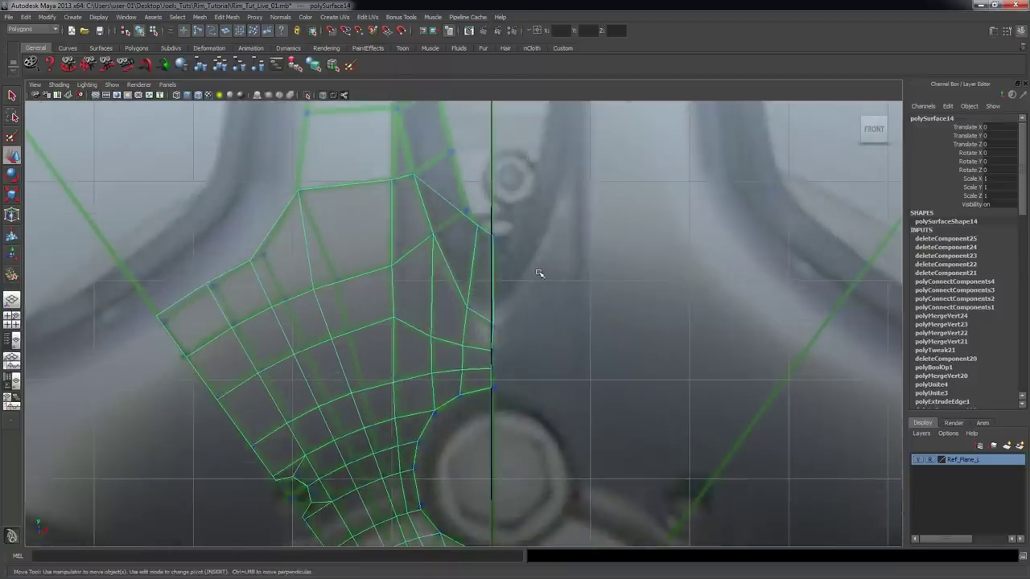
scroll(492, 300, up, 1)
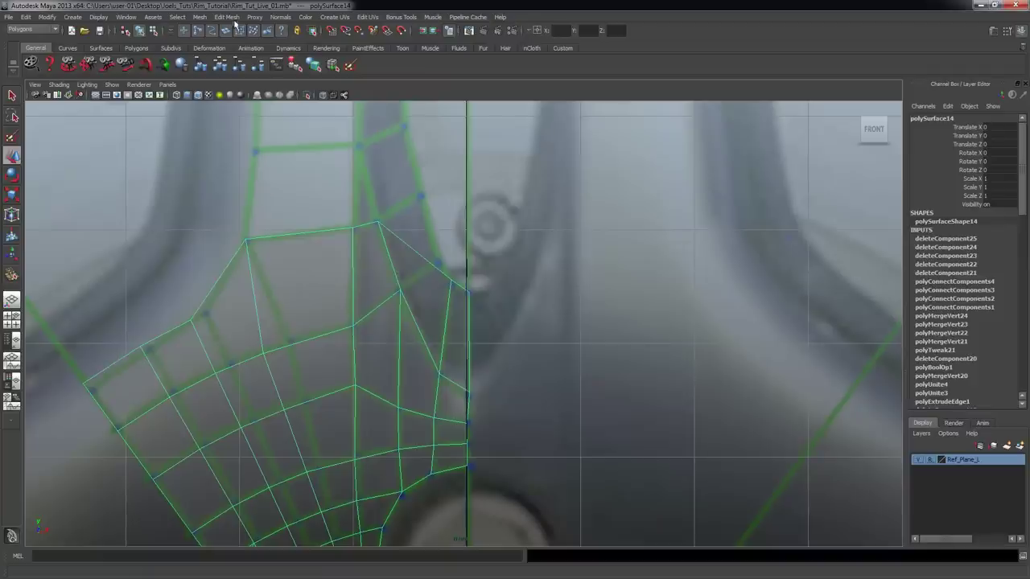
- Split the face beside the central spoke recess with the Interactive Split Tool and move the new border vertex onto the reference outline
click(227, 17)
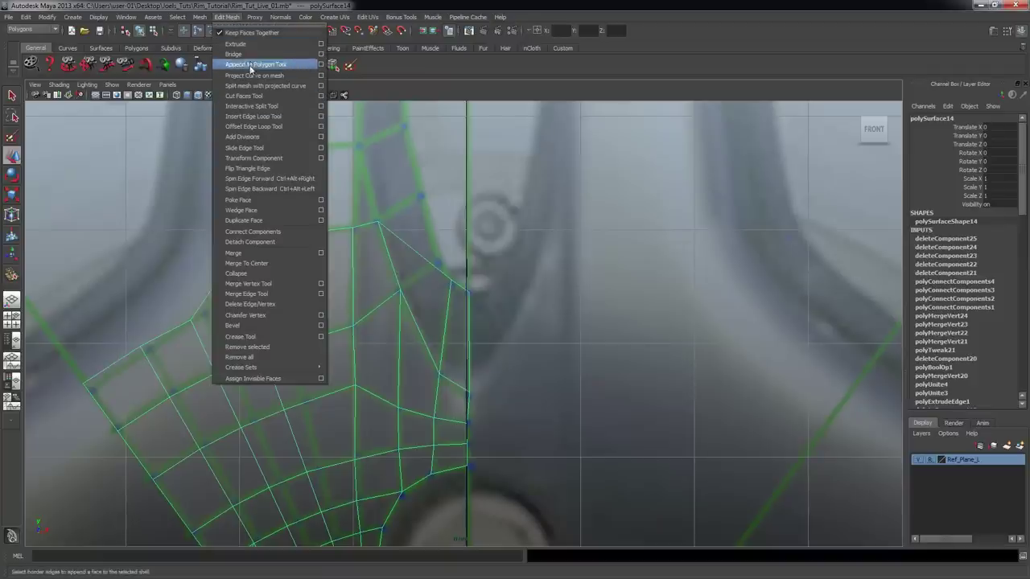
click(253, 106)
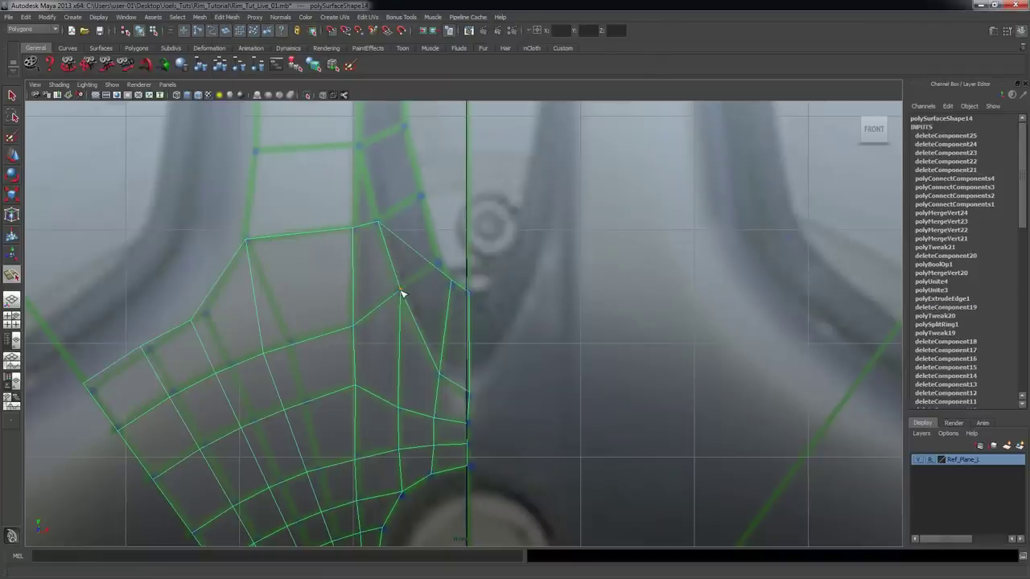
click(411, 252)
key(w)
right_drag(429, 267, 385, 266)
drag(400, 241, 435, 264)
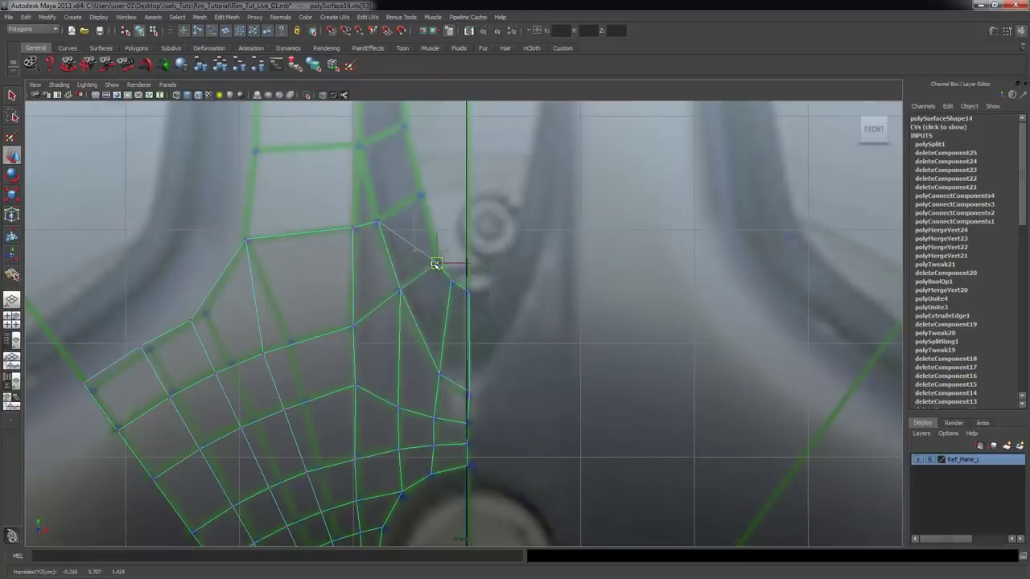
- Split another edge from the same inner vertex to the upper border and move its new vertex up to the next reference point
scroll(578, 277, up, 1)
alt+middle_drag(578, 277, 577, 301)
scroll(577, 301, up, 3)
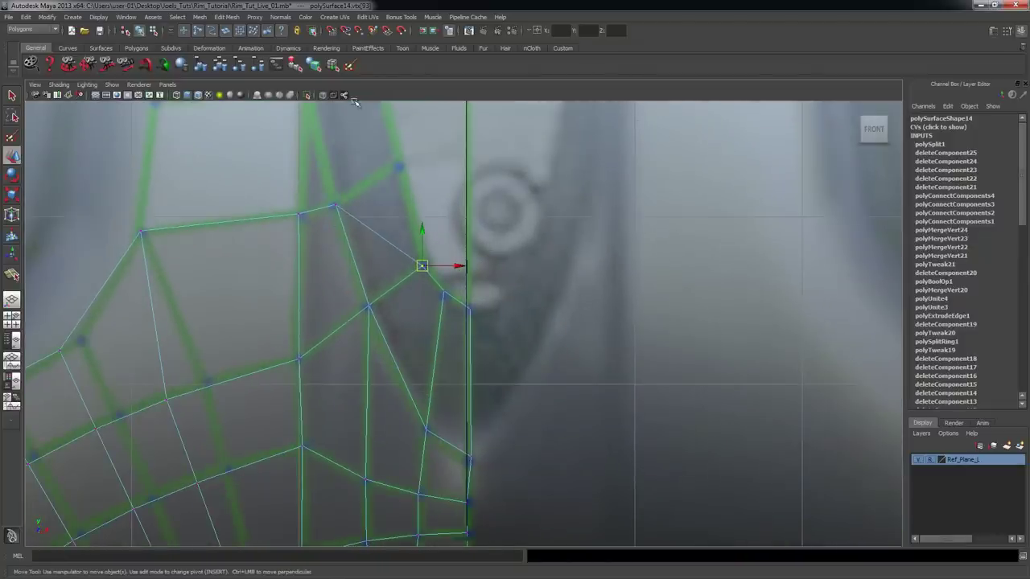
click(226, 17)
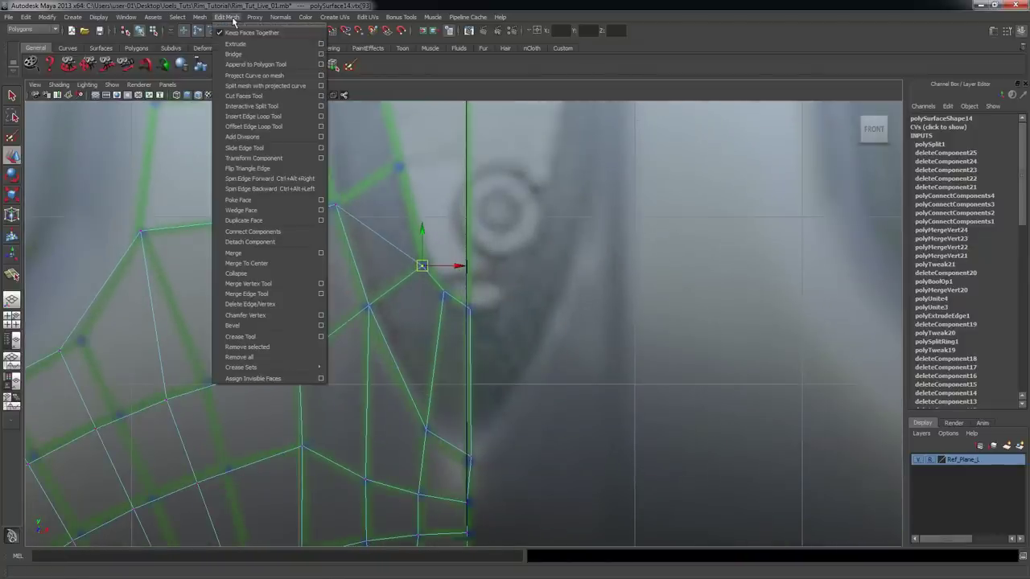
click(251, 96)
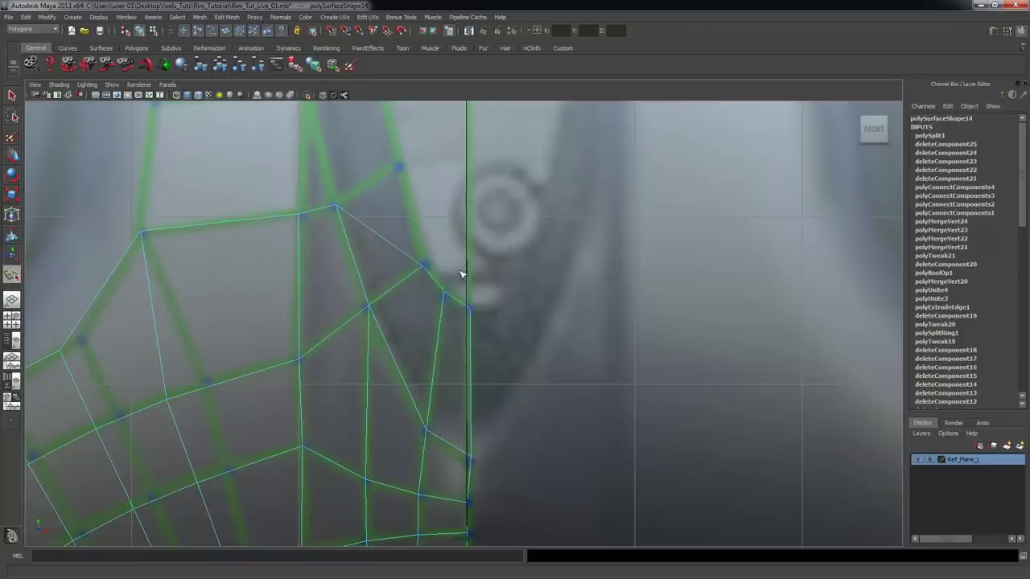
click(370, 307)
key(w)
right_drag(366, 239, 368, 213)
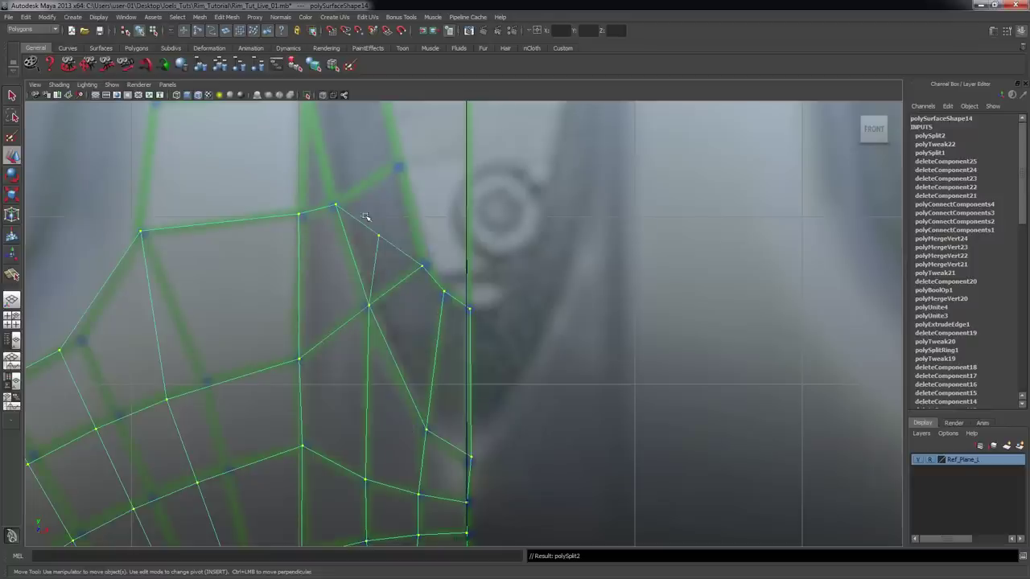
click(378, 236)
drag(385, 241, 396, 166)
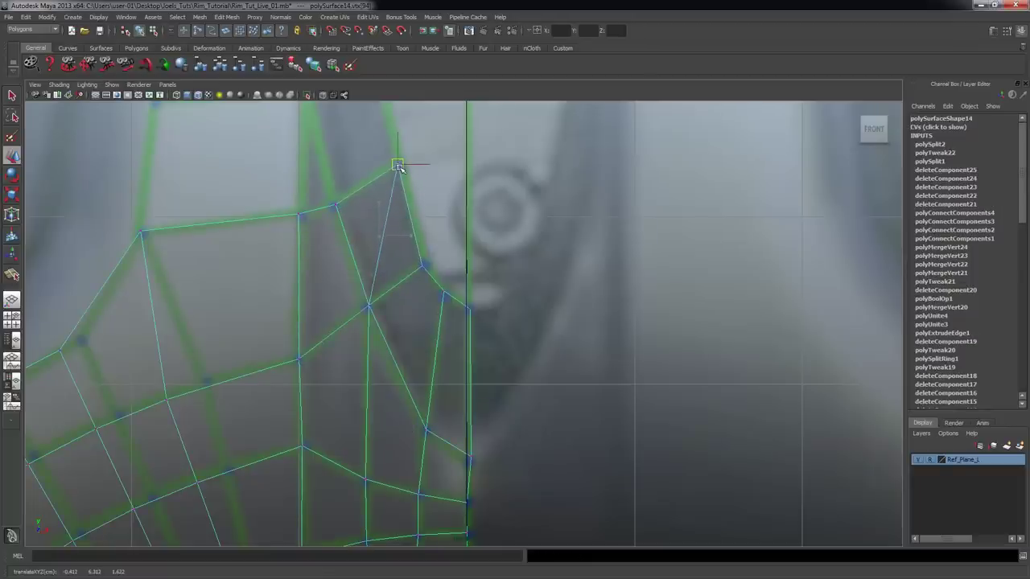
- Delete the extra diagonal edge between the raised border vertex and the inner vertex, leaving a single quad
right_click(385, 226)
right_drag(385, 226, 394, 202)
click(386, 219)
key(Delete)
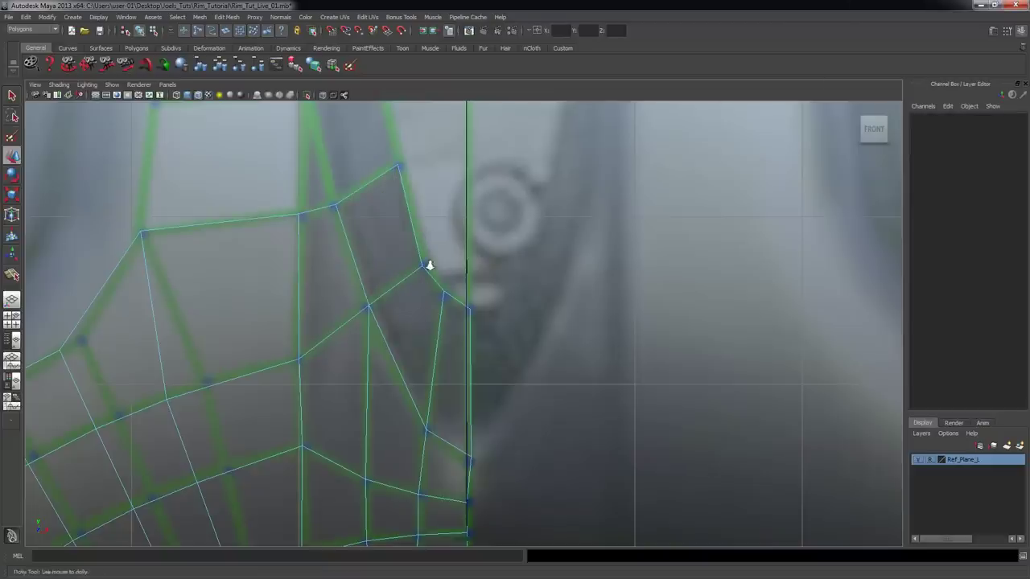
- Examine the half wedge's edge flow and spoke base against the reference image in the front view
alt+right_drag(427, 265, 405, 263)
alt+middle_drag(406, 263, 412, 281)
scroll(409, 279, down, 2)
alt+middle_drag(371, 361, 348, 289)
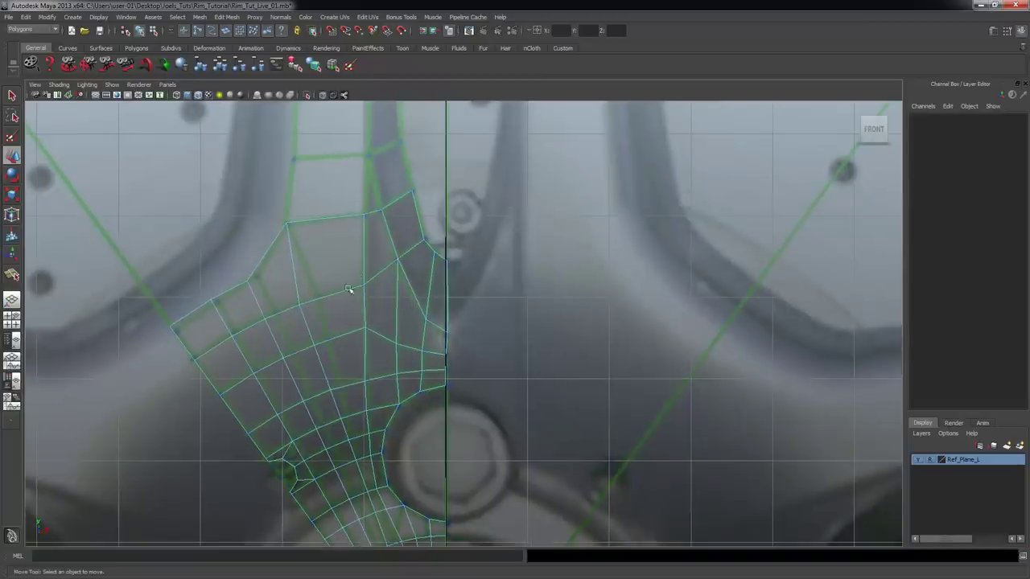
alt+middle_drag(412, 249, 394, 302)
alt+right_drag(393, 302, 570, 367)
alt+middle_drag(570, 367, 582, 166)
scroll(581, 166, down, 2)
scroll(290, 270, up, 3)
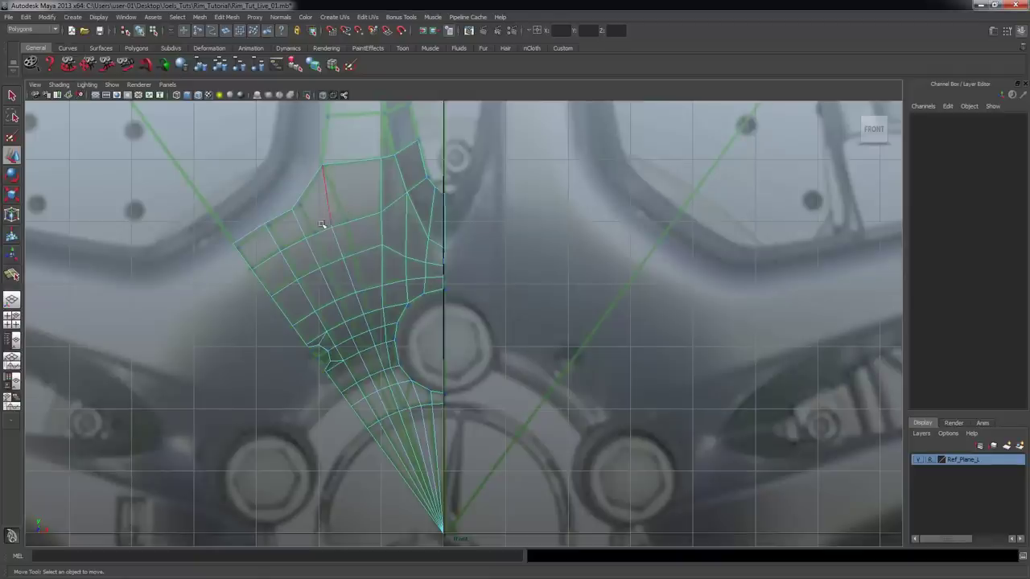
scroll(298, 286, up, 2)
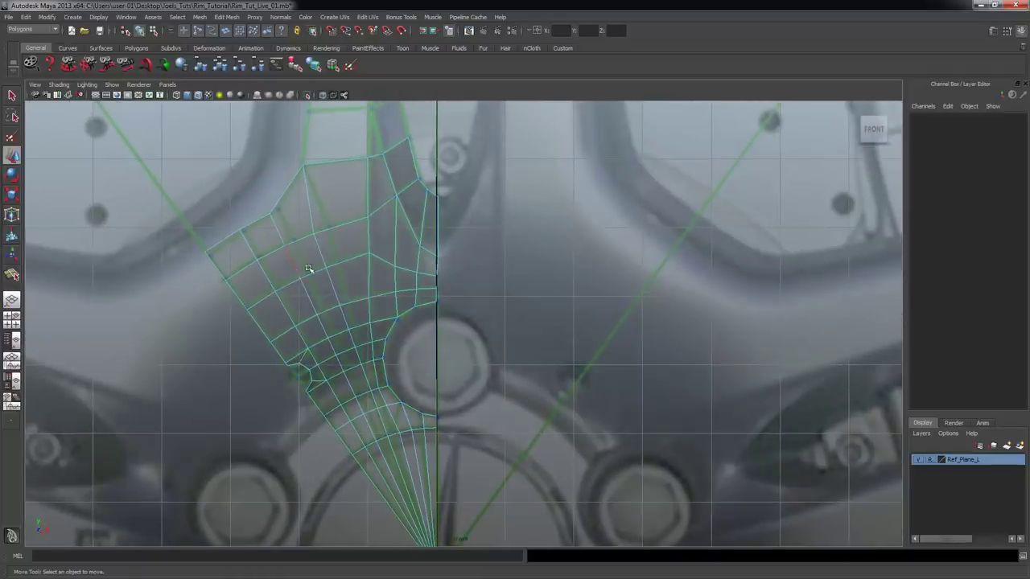
alt+right_drag(270, 251, 387, 241)
alt+middle_drag(387, 240, 400, 333)
- Extrude the open edges at the top of the spoke base upward to the next reference line
alt+right_drag(310, 241, 303, 211)
click(322, 224)
key(q)
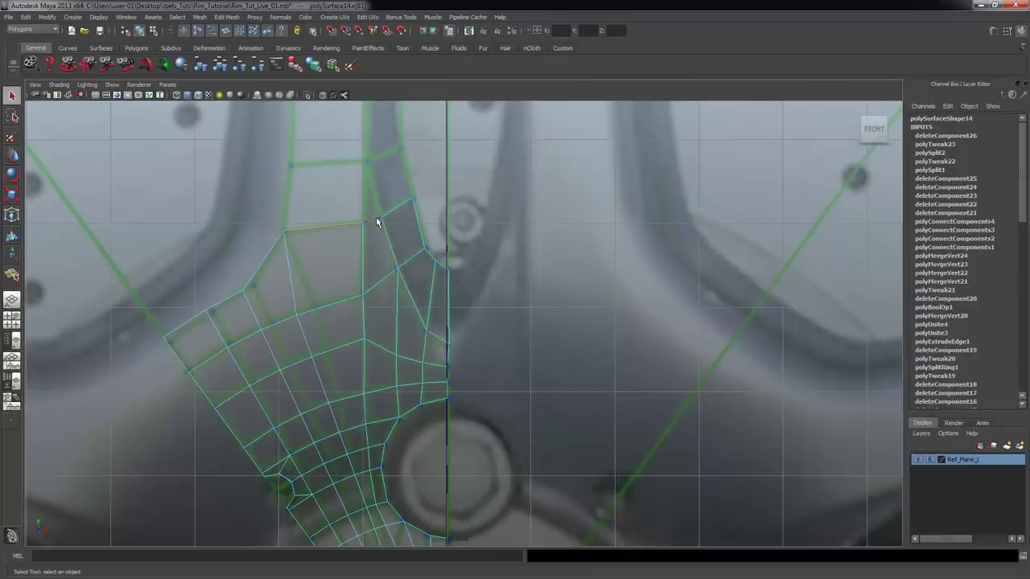
alt+right_drag(501, 230, 475, 241)
alt+middle_drag(476, 240, 441, 337)
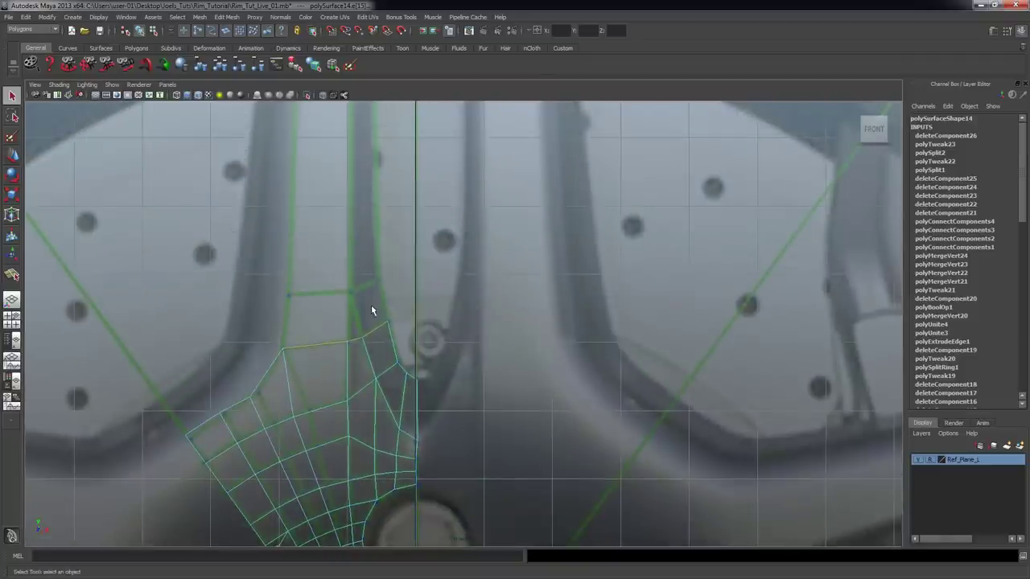
scroll(371, 308, up, 1)
click(226, 17)
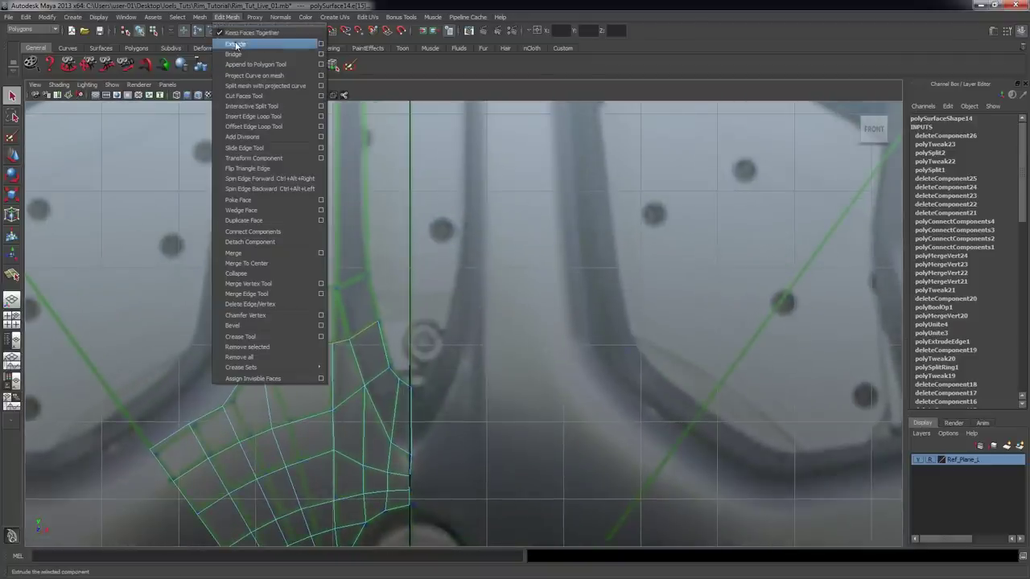
click(237, 43)
scroll(407, 285, up, 2)
scroll(432, 342, up, 2)
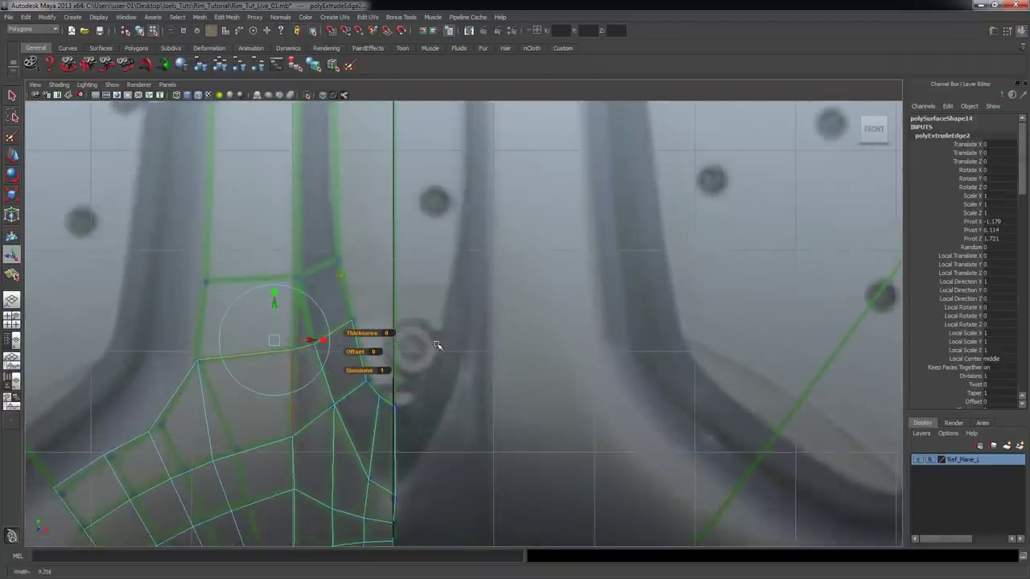
drag(275, 309, 276, 230)
- Move the outer left vertex of the extruded row onto the spoke's reference outline
right_drag(233, 331, 191, 325)
click(200, 289)
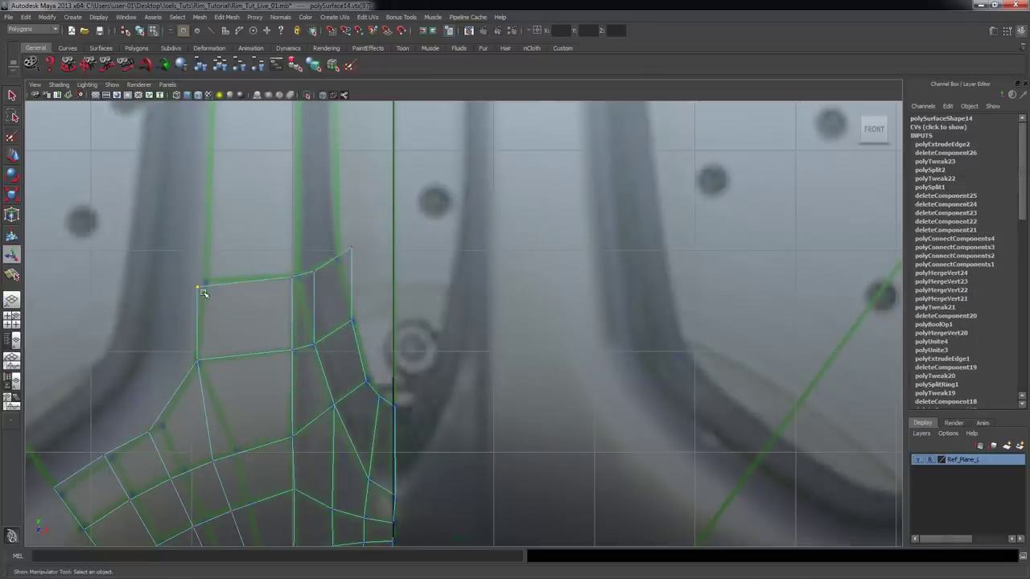
key(w)
drag(201, 287, 206, 282)
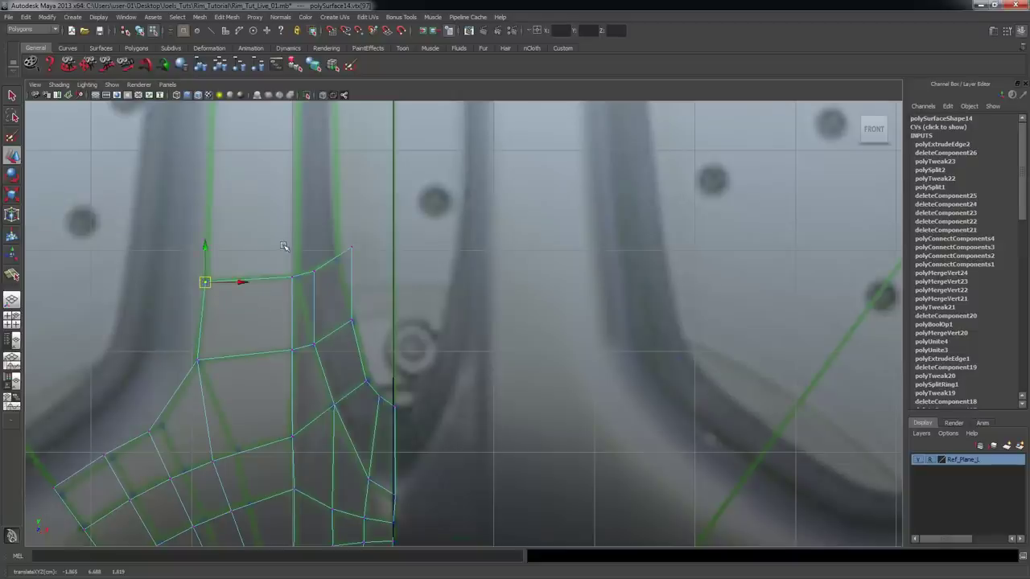
- Scale the extruded row's two middle vertices closer together horizontally and align them with the reference line
drag(326, 293, 285, 259)
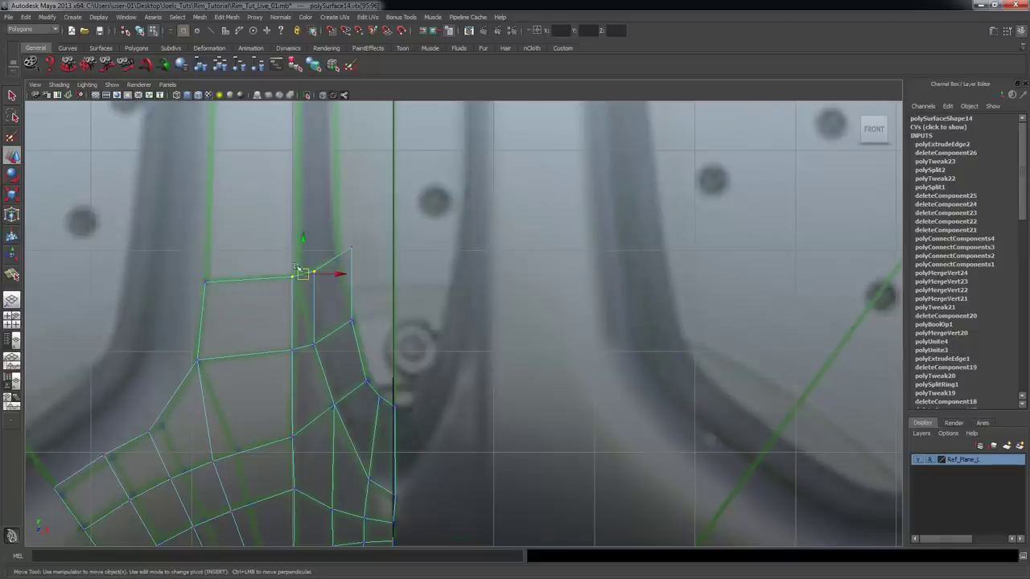
scroll(400, 245, up, 3)
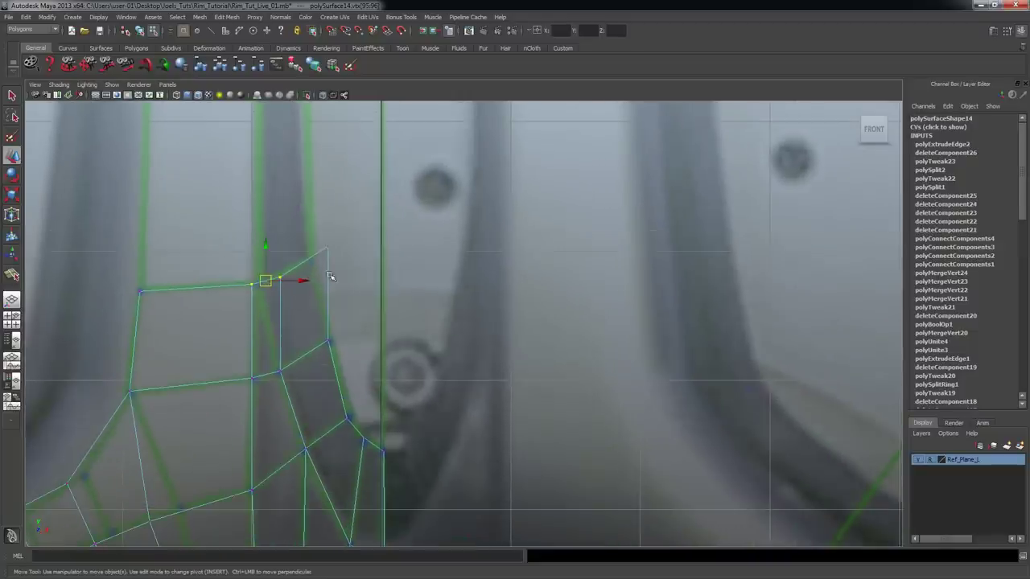
scroll(355, 287, up, 1)
scroll(306, 281, down, 2)
scroll(373, 281, up, 2)
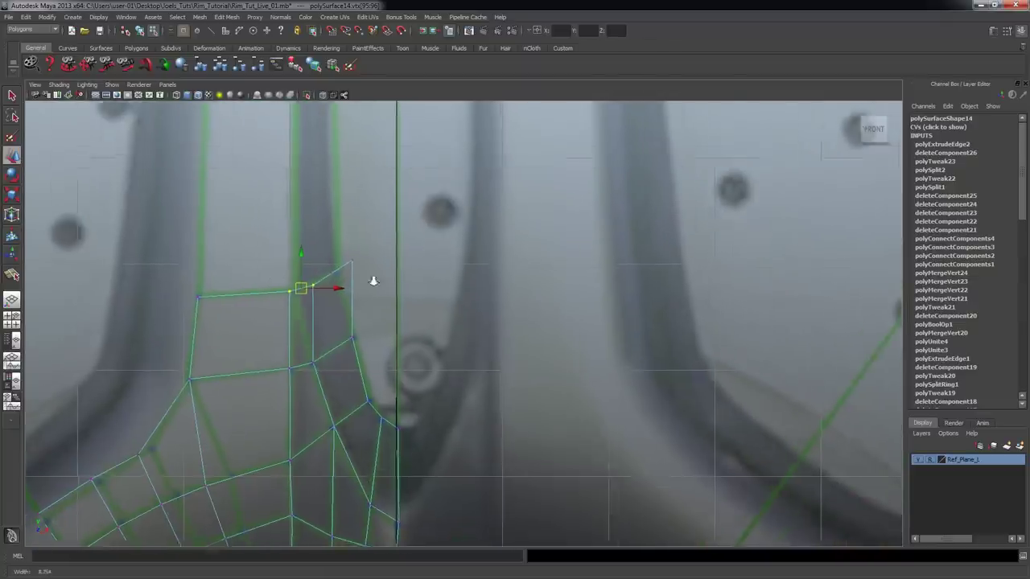
scroll(241, 271, up, 1)
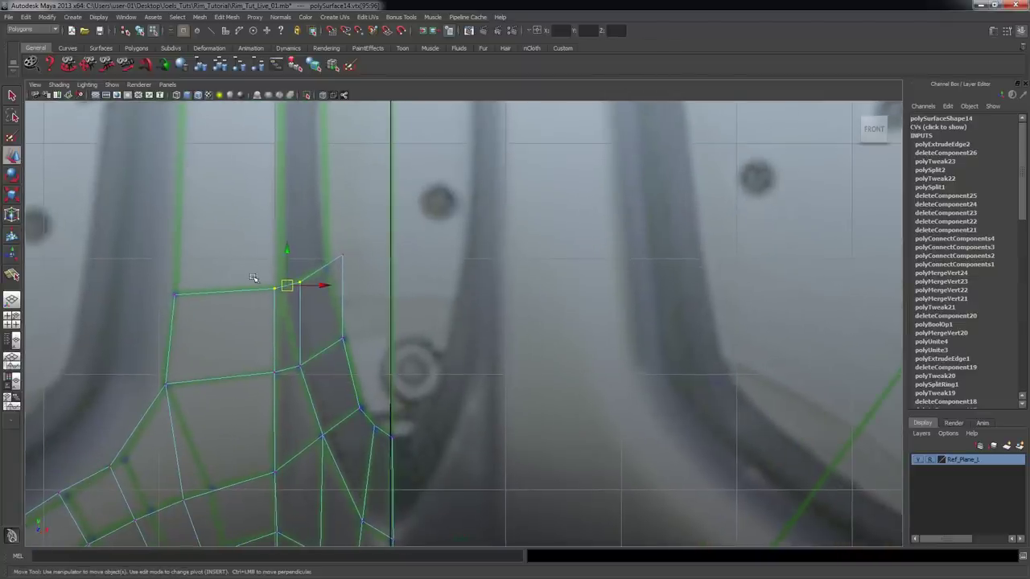
scroll(253, 278, up, 1)
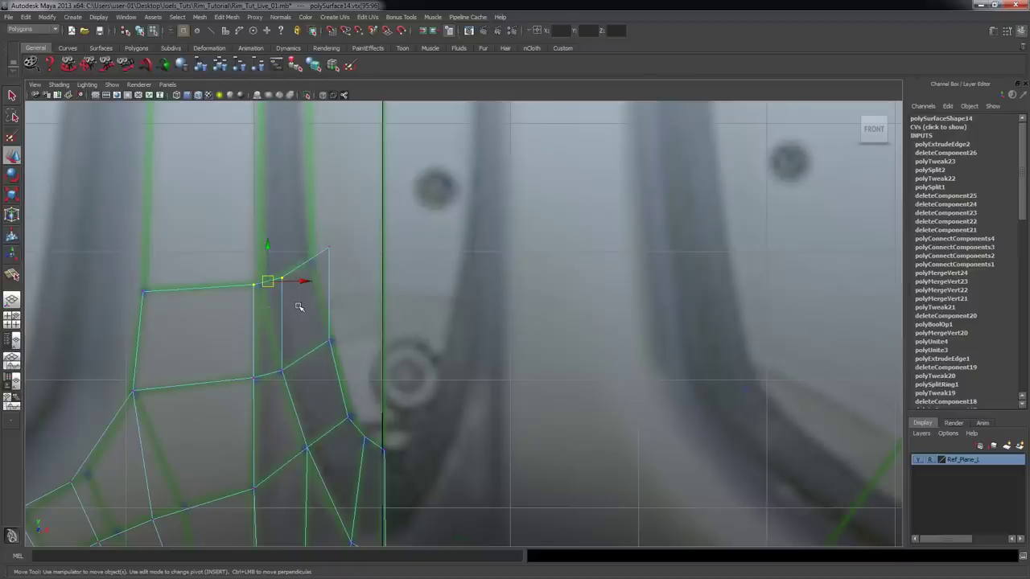
key(r)
drag(317, 281, 271, 285)
key(w)
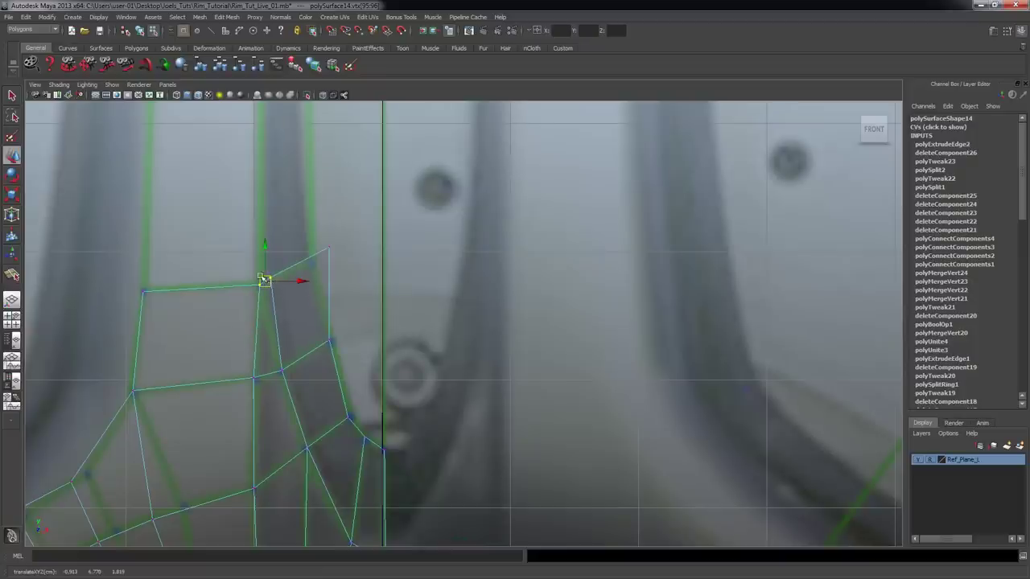
- Move the extruded row's right vertex onto the reference outline and fine-tune the left one of the two middle vertices
alt+right_drag(336, 258, 341, 261)
drag(317, 230, 305, 259)
scroll(338, 286, down, 3)
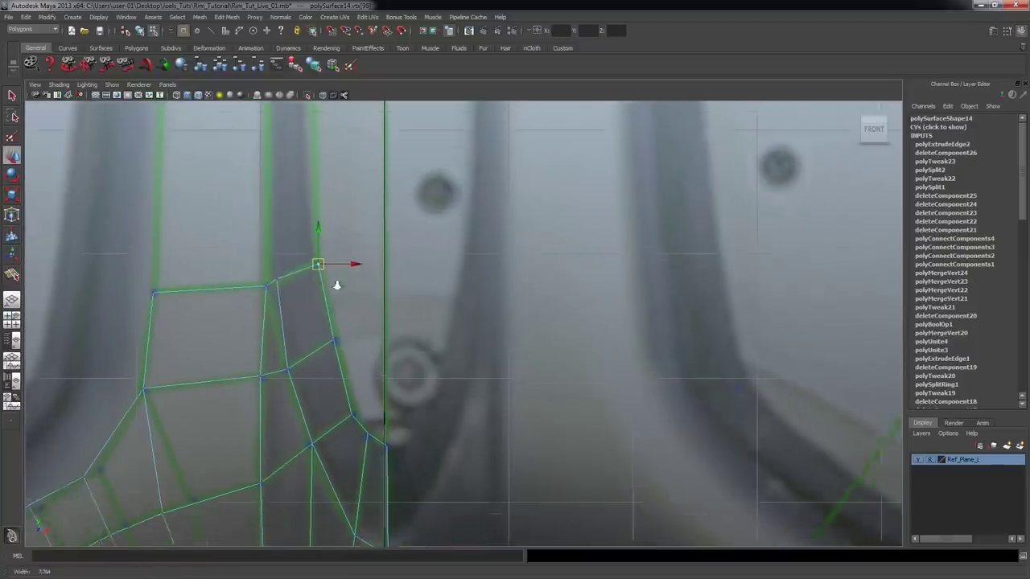
scroll(336, 285, up, 3)
alt+middle_drag(258, 285, 283, 373)
click(269, 372)
drag(269, 372, 272, 370)
scroll(320, 365, up, 1)
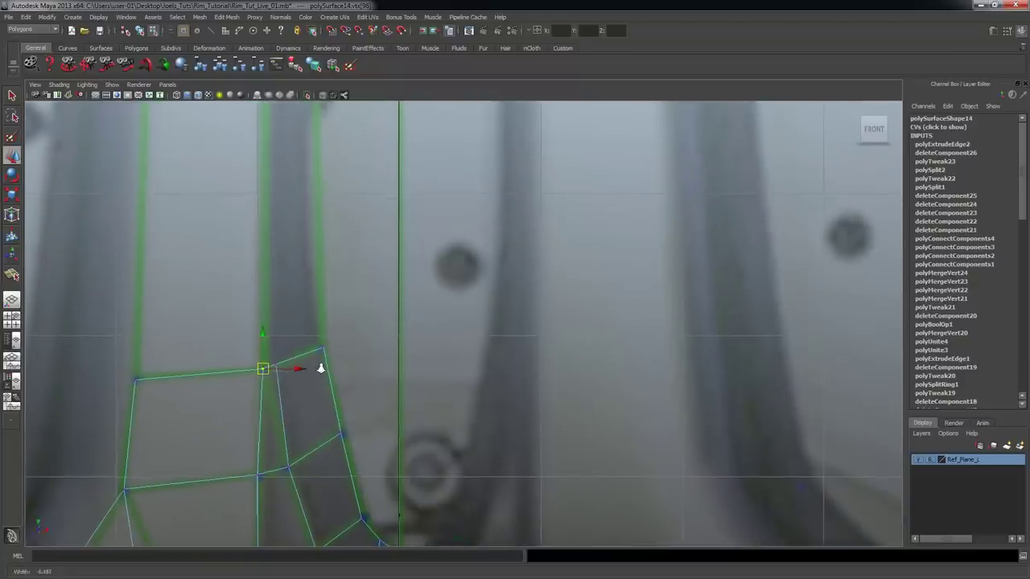
- Select the open top edges of the extruded spoke section in edge mode
scroll(319, 363, down, 3)
alt+middle_drag(321, 363, 327, 440)
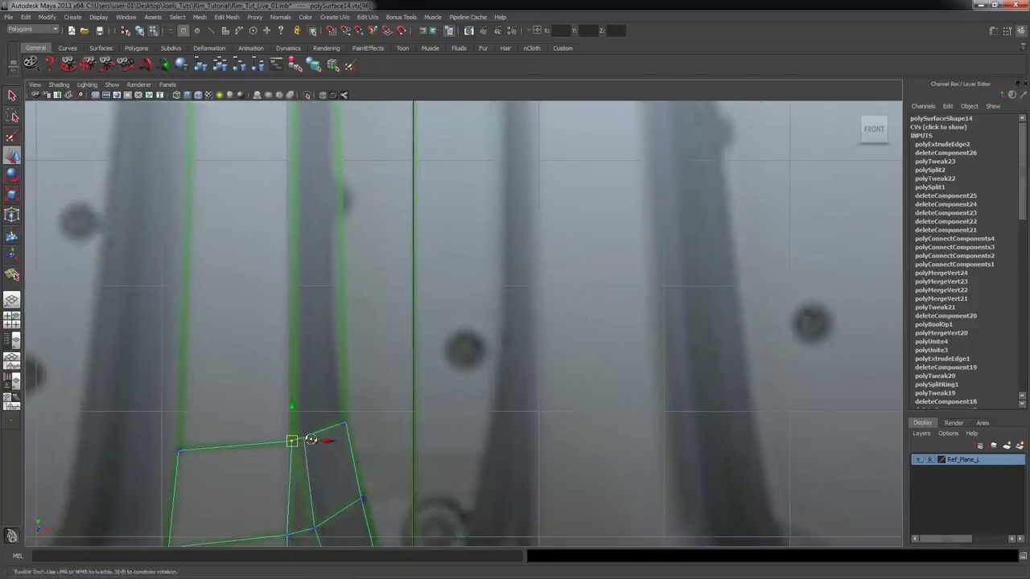
scroll(298, 437, down, 2)
right_click(286, 371)
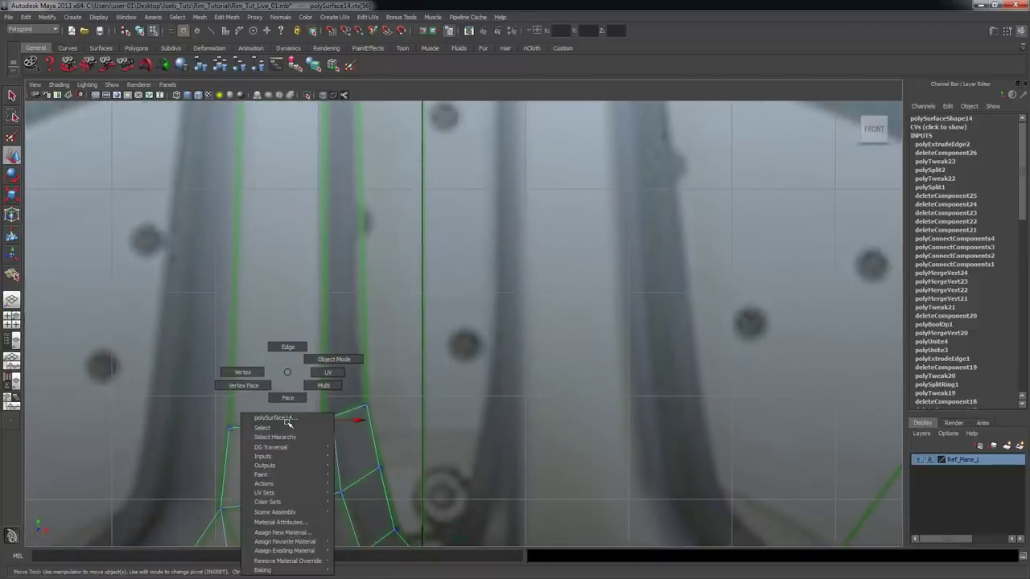
click(290, 348)
click(282, 425)
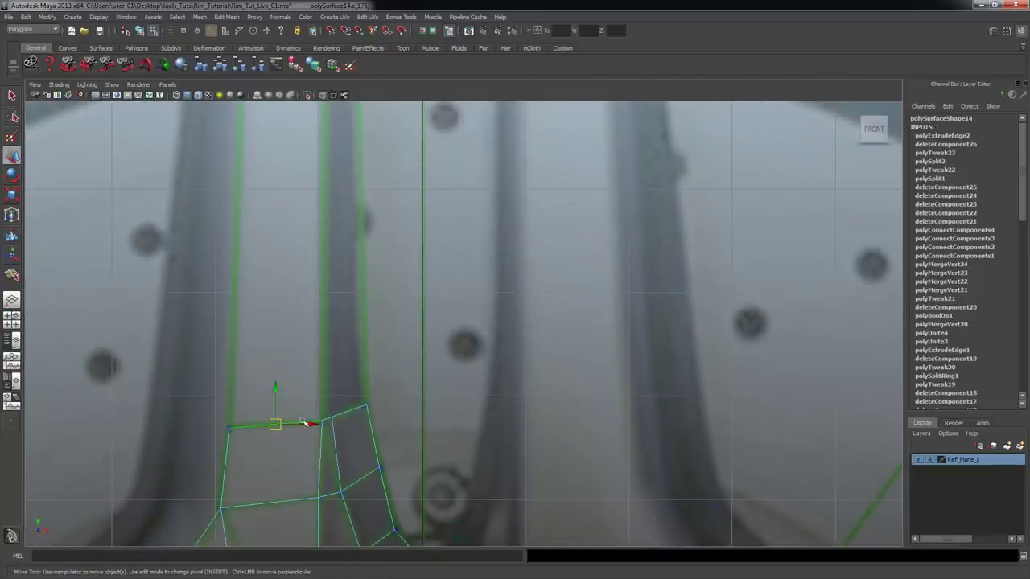
key(q)
scroll(510, 362, up, 3)
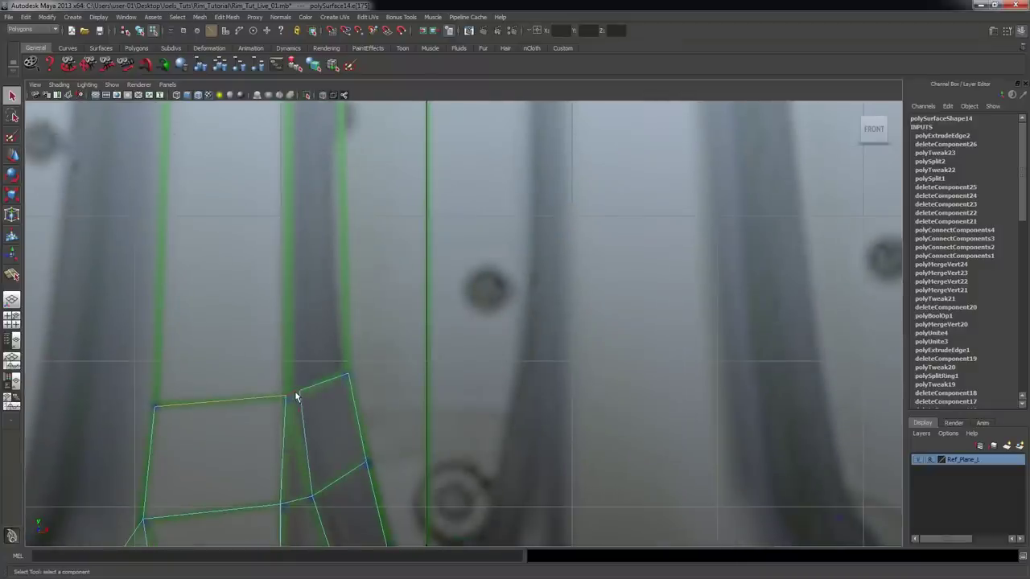
- Examine the spoke's full length up to the outer rim against the reference image in the front view
alt+right_drag(426, 375, 341, 368)
alt+middle_drag(341, 368, 331, 397)
alt+right_drag(319, 372, 338, 375)
alt+middle_drag(403, 391, 377, 465)
alt+right_drag(379, 301, 390, 303)
alt+middle_drag(373, 432, 327, 395)
alt+right_drag(364, 395, 310, 263)
alt+middle_drag(310, 263, 342, 305)
alt+middle_drag(369, 403, 346, 292)
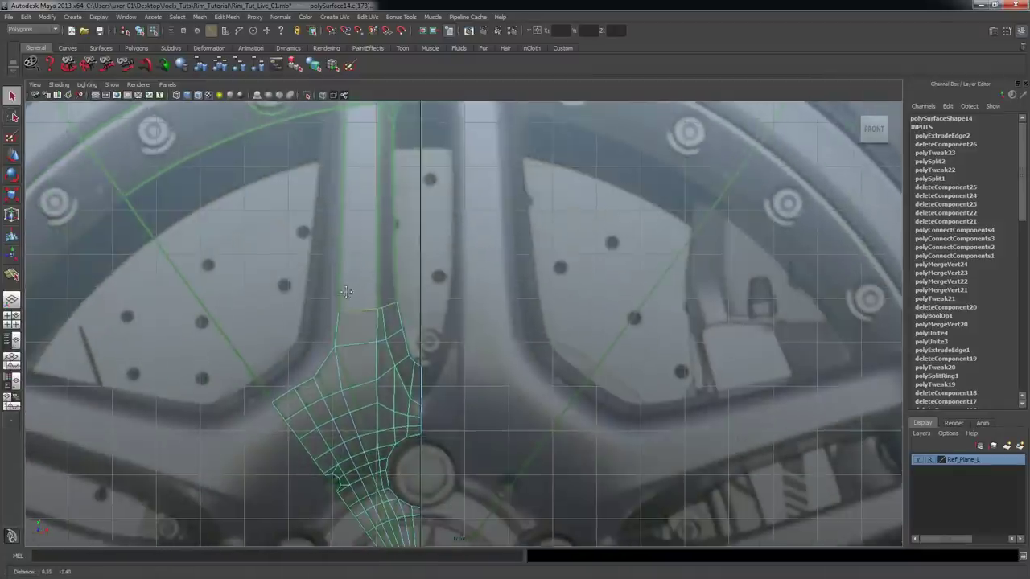
scroll(346, 292, down, 3)
scroll(367, 324, up, 3)
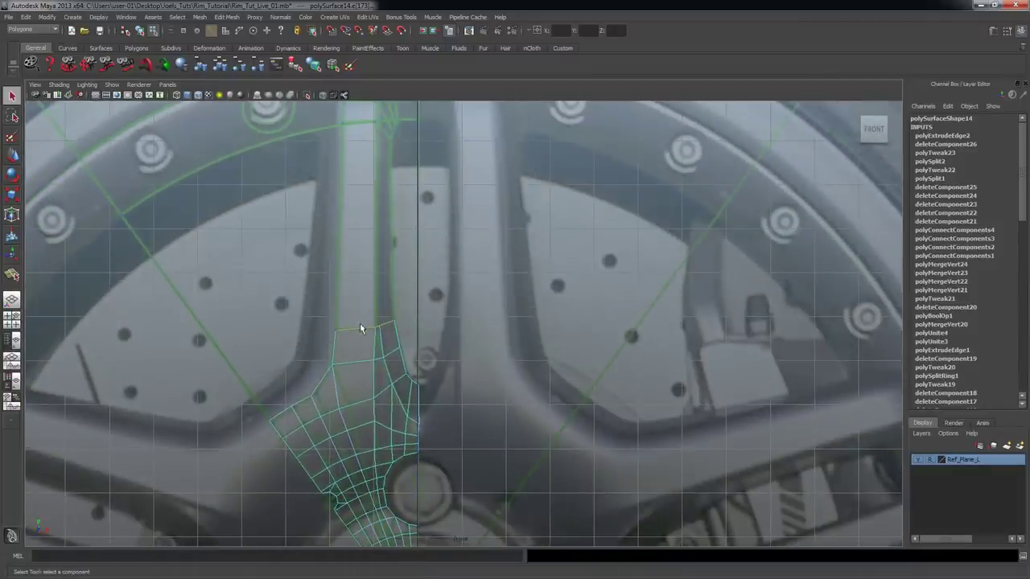
- Extrude the top border edges of the spoke upward by about 4.37 units, reaching the outer rim section on the reference image
scroll(387, 356, up, 1)
alt+right_drag(271, 294, 338, 295)
alt+middle_drag(400, 294, 401, 330)
alt+middle_drag(391, 240, 399, 306)
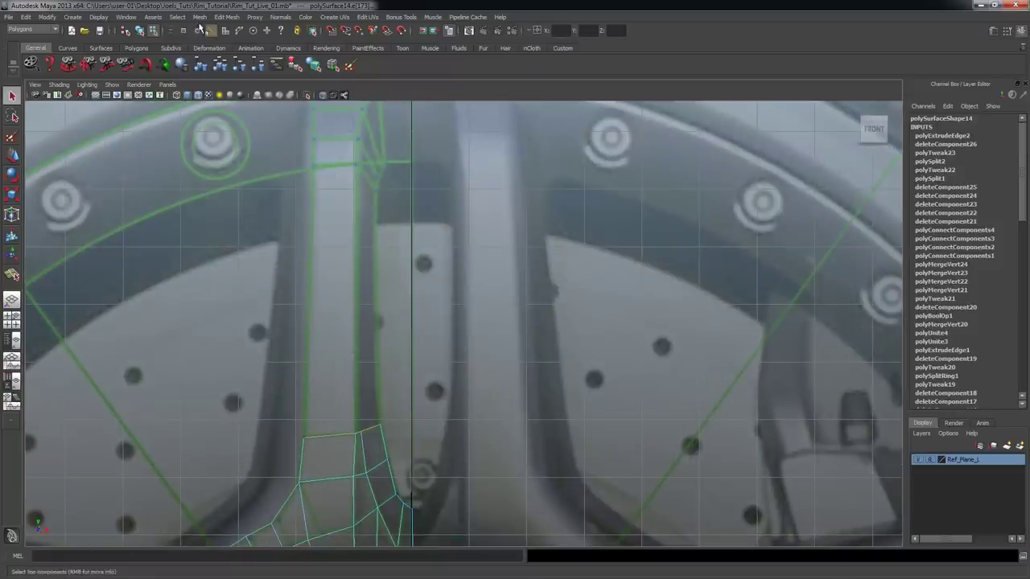
click(226, 17)
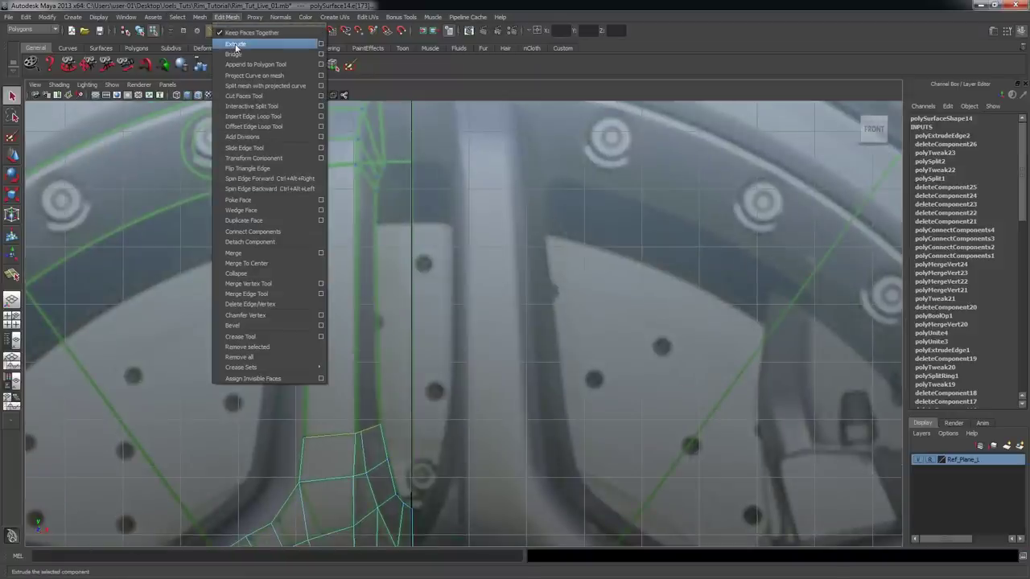
click(236, 46)
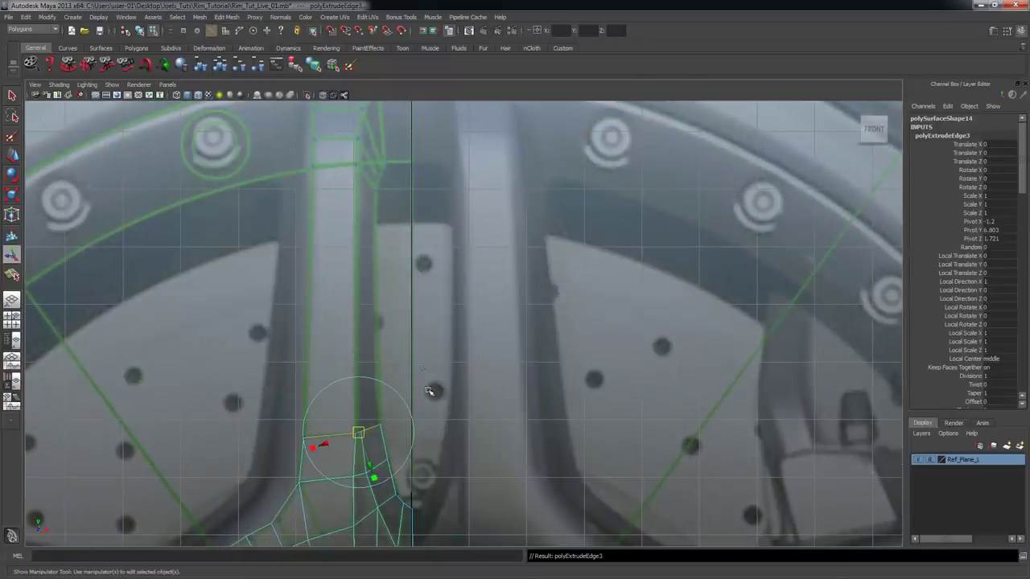
scroll(328, 408, up, 2)
drag(335, 397, 346, 128)
- Align the extruded spoke's end vertices with the green guide outline at the start of its subdivided upper section
scroll(489, 288, up, 2)
alt+middle_drag(488, 289, 536, 495)
scroll(506, 444, up, 2)
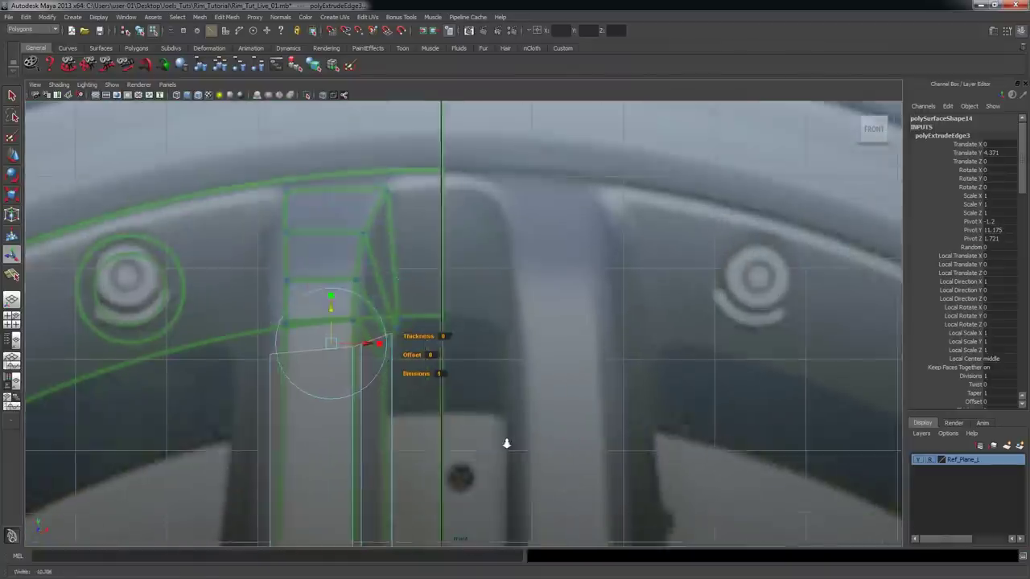
alt+right_drag(506, 444, 537, 443)
alt+middle_drag(537, 444, 562, 384)
alt+right_drag(301, 368, 343, 322)
drag(387, 248, 359, 258)
key(w)
click(354, 283)
click(390, 248)
click(360, 250)
click(236, 294)
drag(236, 293, 255, 255)
- Select the spoke's new top border edges and extrude them a short distance upward as a second segment
alt+middle_drag(406, 289, 377, 303)
alt+right_drag(377, 303, 372, 303)
right_drag(298, 315, 285, 289)
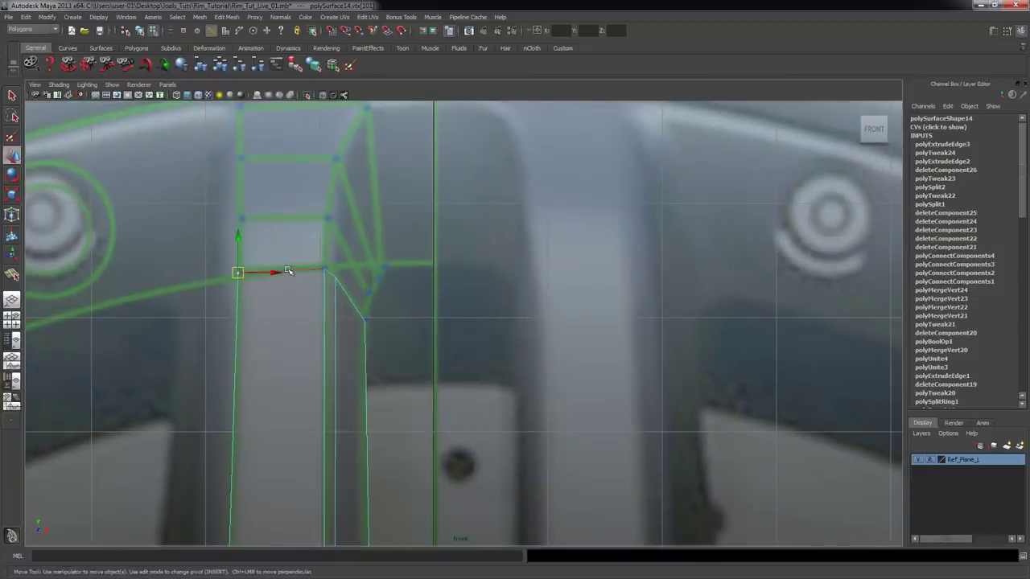
click(290, 271)
key(q)
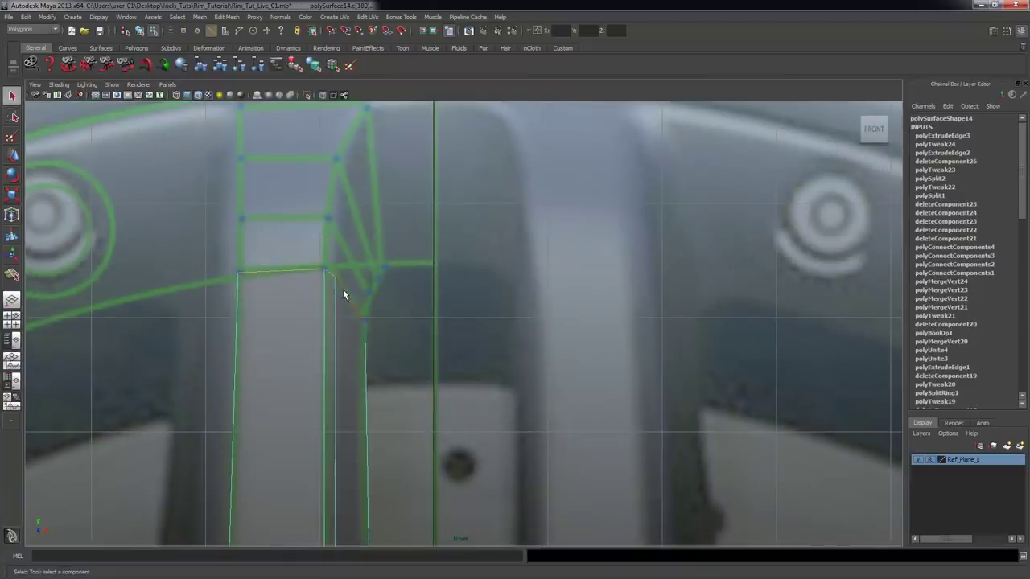
scroll(432, 242, down, 1)
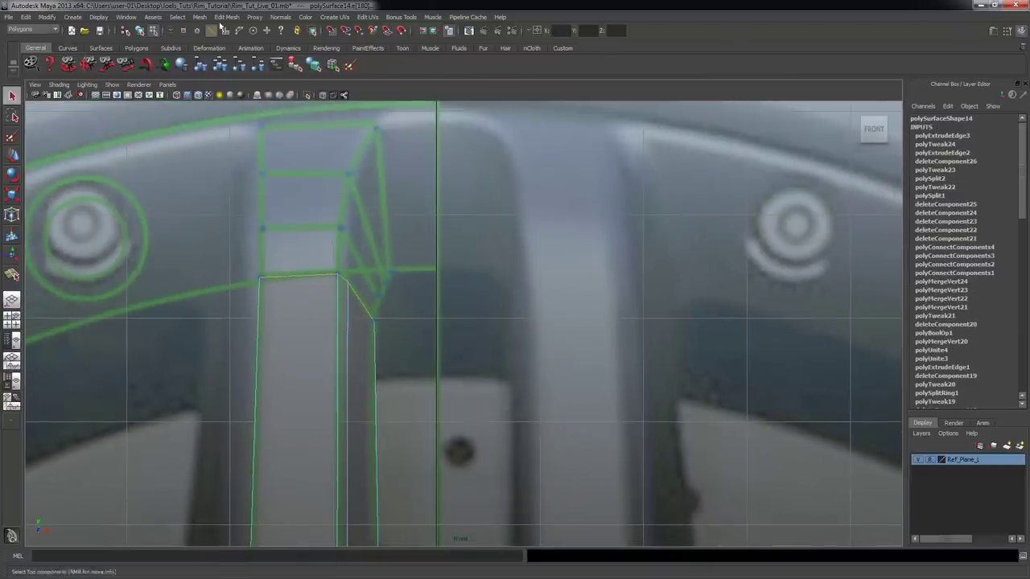
click(227, 17)
click(235, 43)
scroll(428, 262, up, 2)
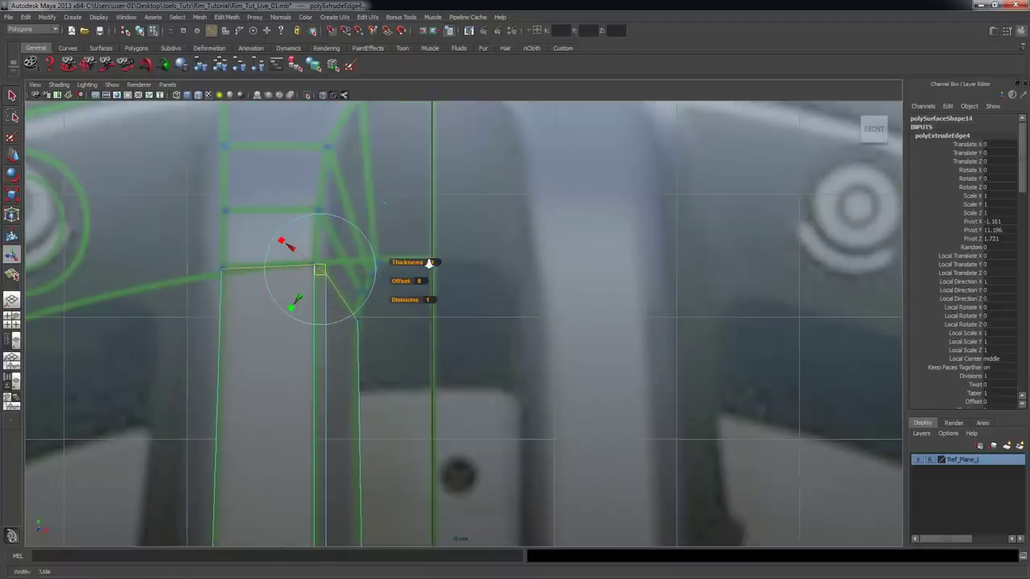
click(384, 203)
alt+middle_drag(390, 239, 390, 307)
drag(293, 333, 300, 277)
- Adjust the second segment's top vertices to the guide outline, lowering the inner corner vertex to form the slanted side
right_drag(256, 301, 209, 301)
drag(198, 257, 224, 280)
key(w)
key(w)
drag(313, 274, 326, 281)
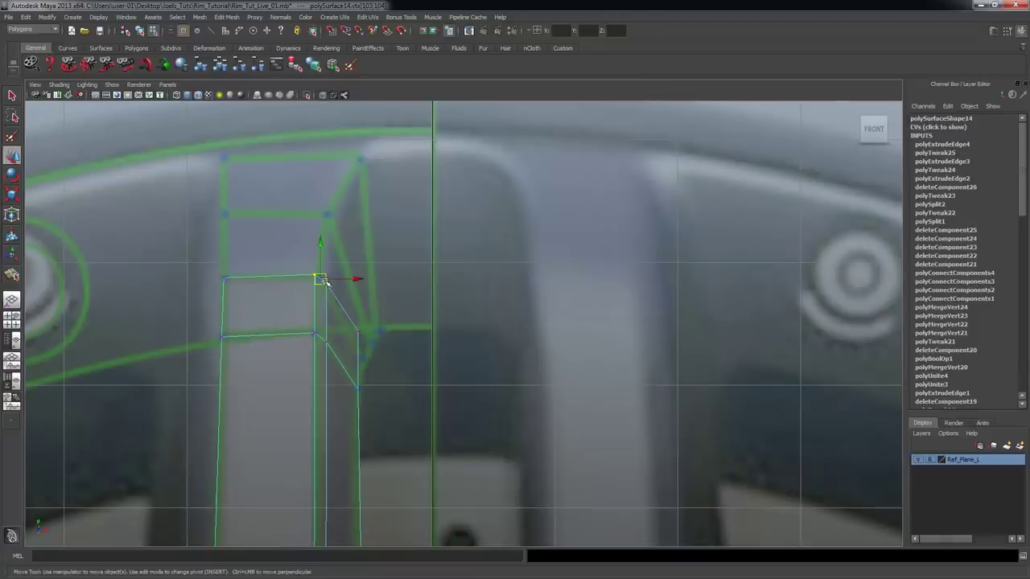
click(360, 336)
drag(359, 333, 363, 361)
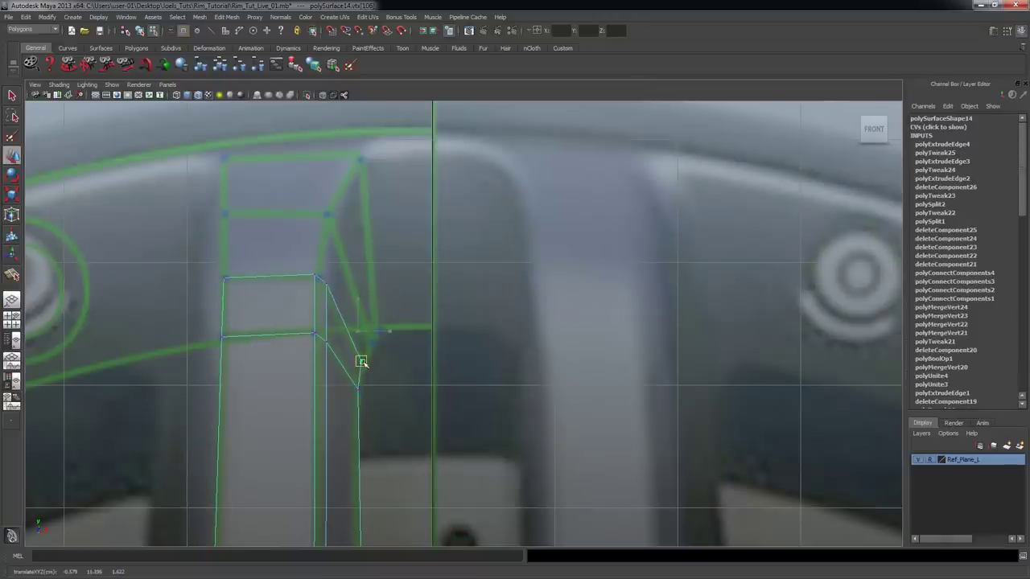
- Extrude the spoke's top border edges upward again by about 0.53 units to the guide's next cross line
alt+right_drag(343, 343, 373, 346)
right_drag(288, 306, 282, 282)
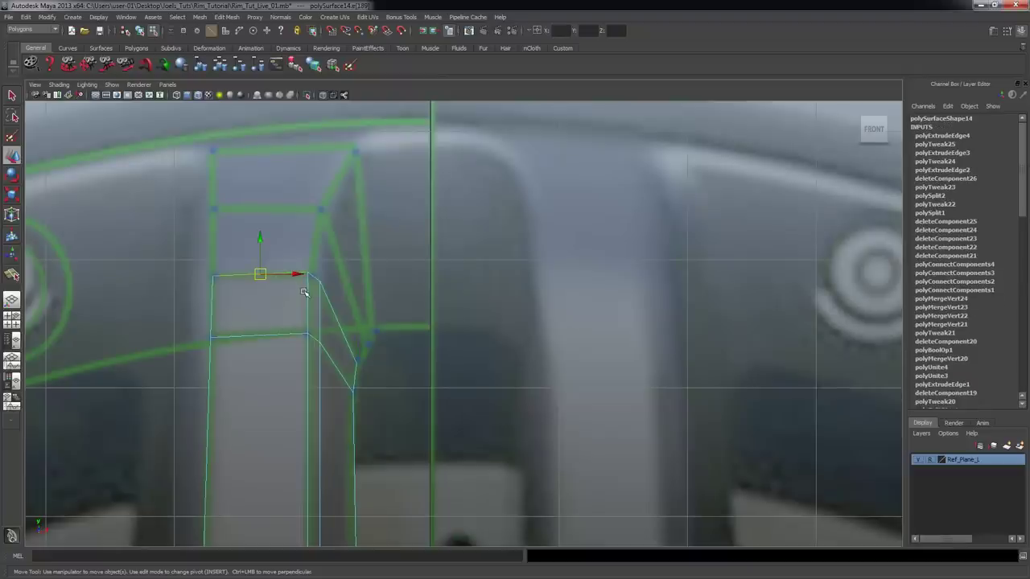
key(q)
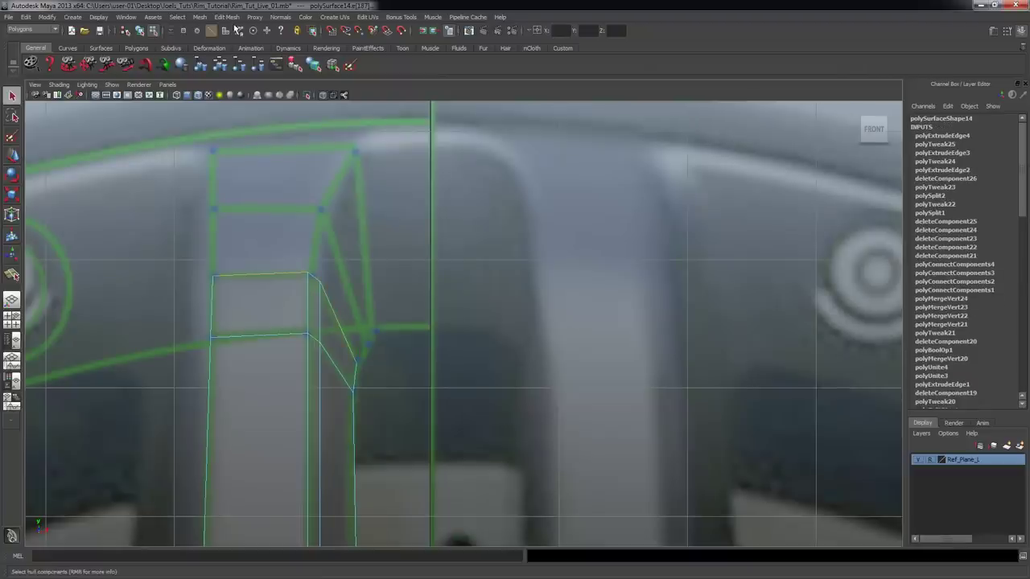
click(227, 17)
click(241, 40)
scroll(339, 316, up, 1)
alt+middle_drag(339, 316, 344, 307)
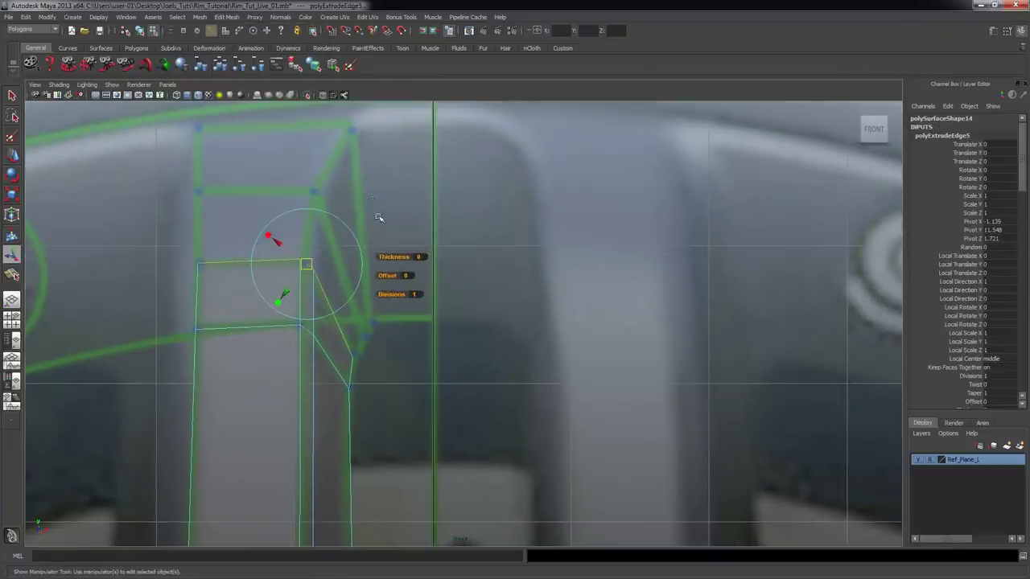
click(371, 199)
scroll(375, 299, up, 1)
drag(256, 307, 264, 229)
- Lower the inner corner vertex of the third segment onto the guide outline's slanted side
right_drag(269, 325, 226, 326)
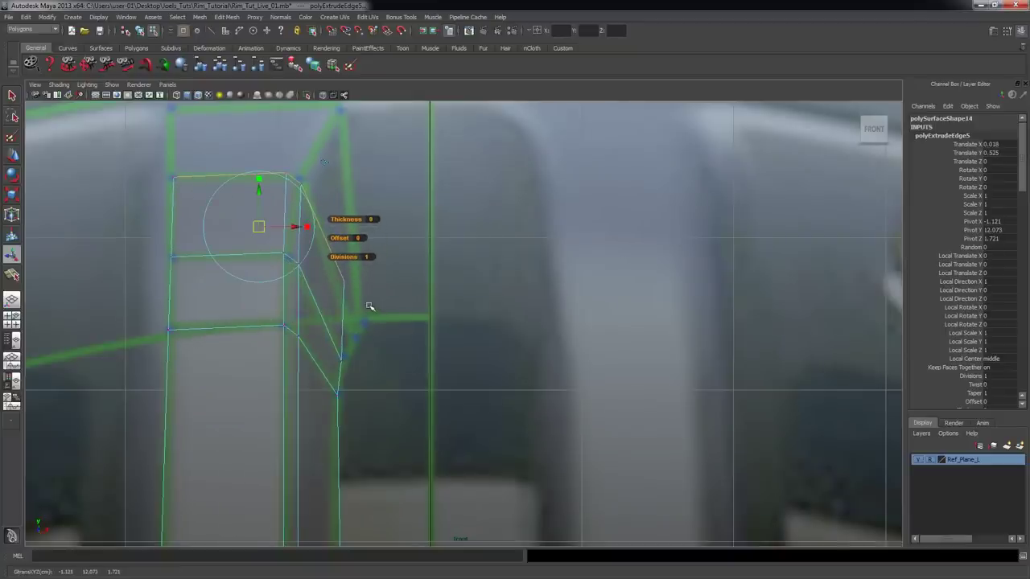
key(w)
click(345, 282)
drag(340, 281, 357, 338)
- Extrude the spoke's top border edges once more, up to the upper line of the green guide outline
alt+middle_drag(381, 288, 383, 359)
right_drag(317, 333, 316, 306)
click(280, 249)
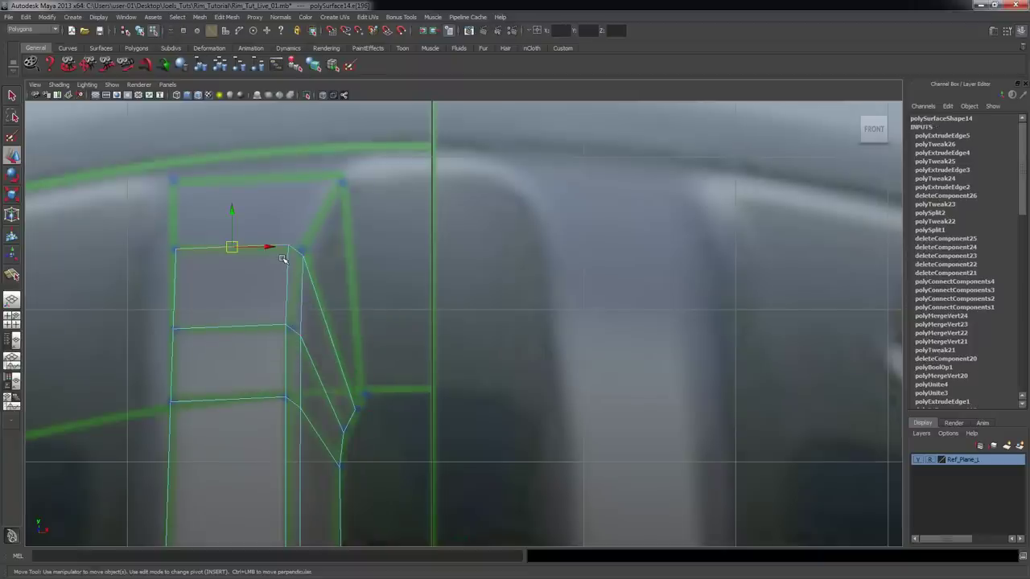
key(q)
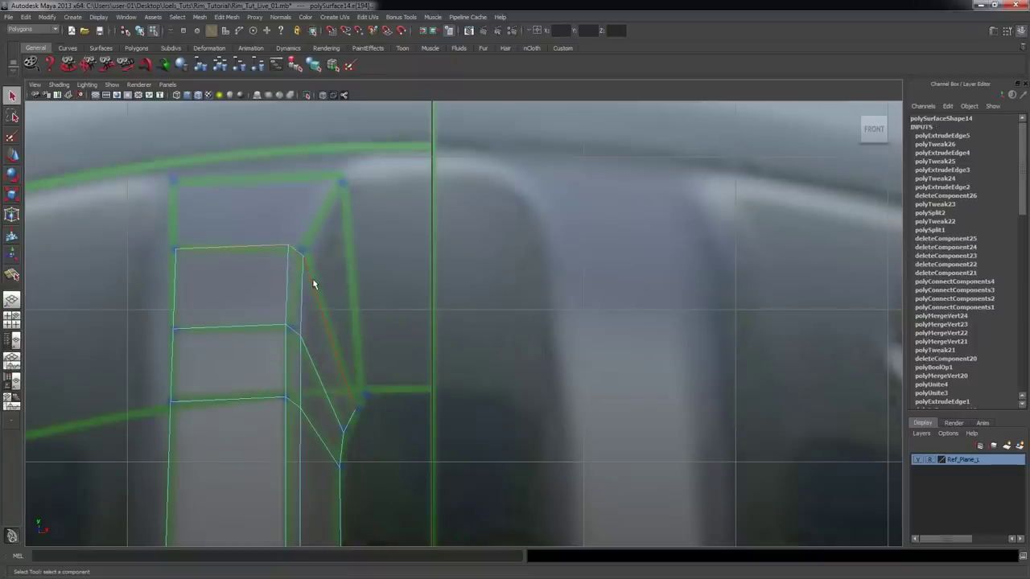
click(227, 17)
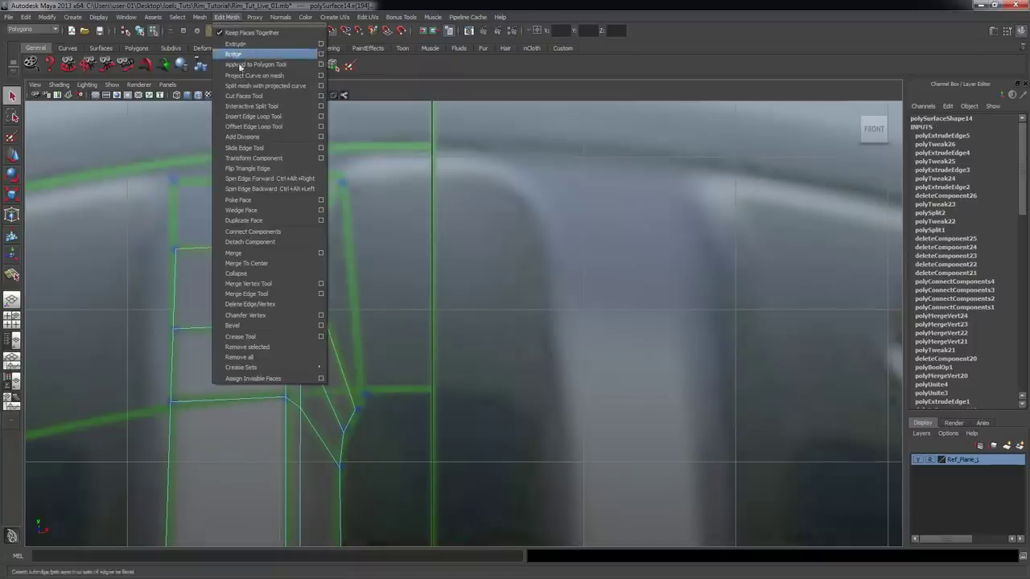
click(243, 41)
scroll(377, 287, up, 1)
click(350, 180)
alt+middle_drag(274, 299, 283, 335)
click(266, 293)
key(ctrl+z)
click(350, 214)
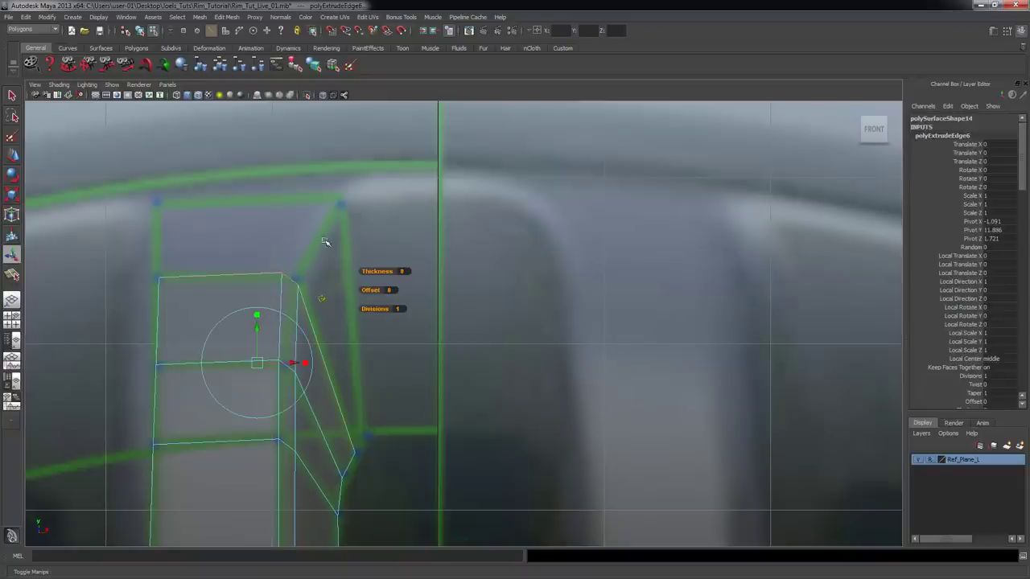
drag(256, 334, 277, 246)
- Fit the last segment's vertices to the guide, placing the upper corner and lowering the inner side vertex
right_drag(242, 213, 216, 205)
drag(270, 184, 340, 204)
key(w)
click(355, 378)
drag(357, 379, 367, 434)
- Examine the extruded spoke's shape and depth against the wheel reference in the perspective view
alt+right_drag(539, 411, 552, 336)
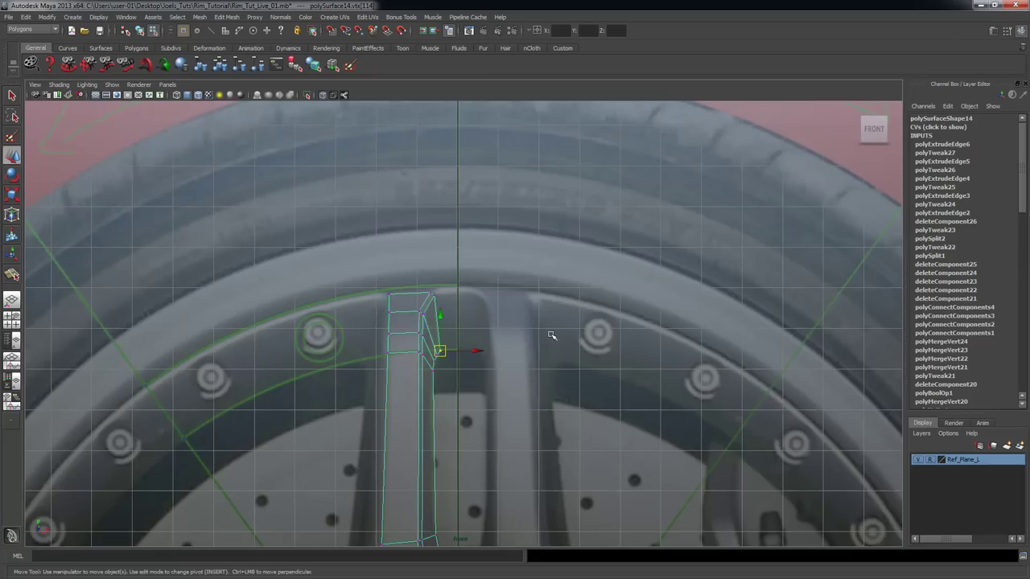
key(space)
key(space)
alt+drag(593, 275, 497, 239)
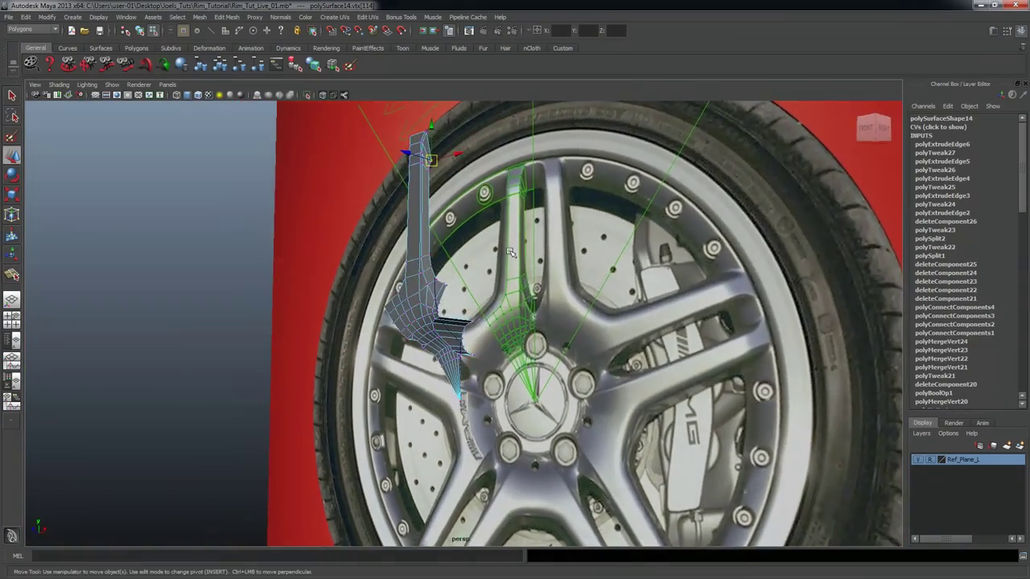
key(space)
key(space)
alt+drag(620, 282, 465, 221)
alt+drag(418, 162, 520, 337)
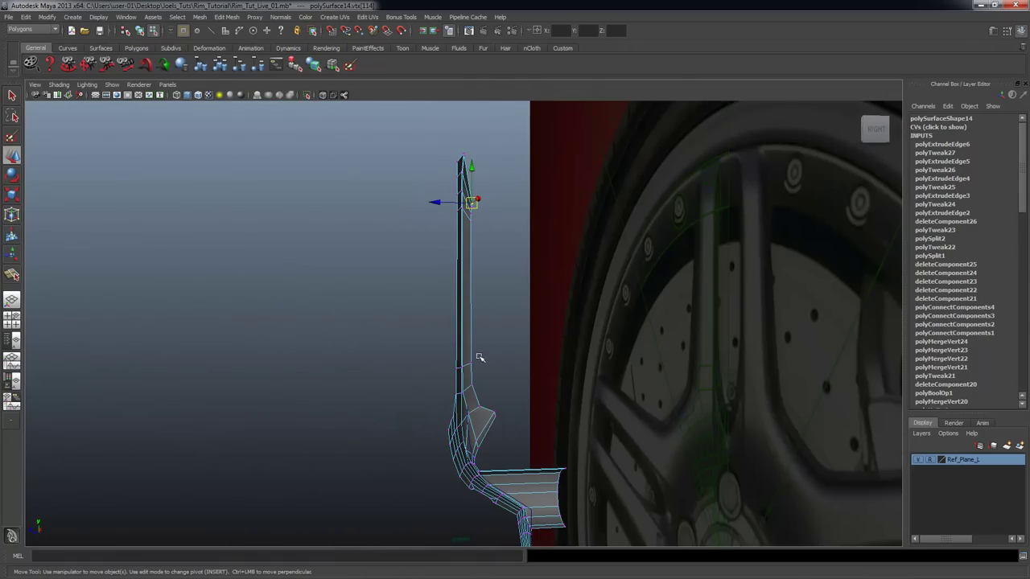
alt+drag(462, 354, 544, 373)
alt+right_drag(544, 374, 622, 244)
alt+middle_drag(622, 244, 625, 306)
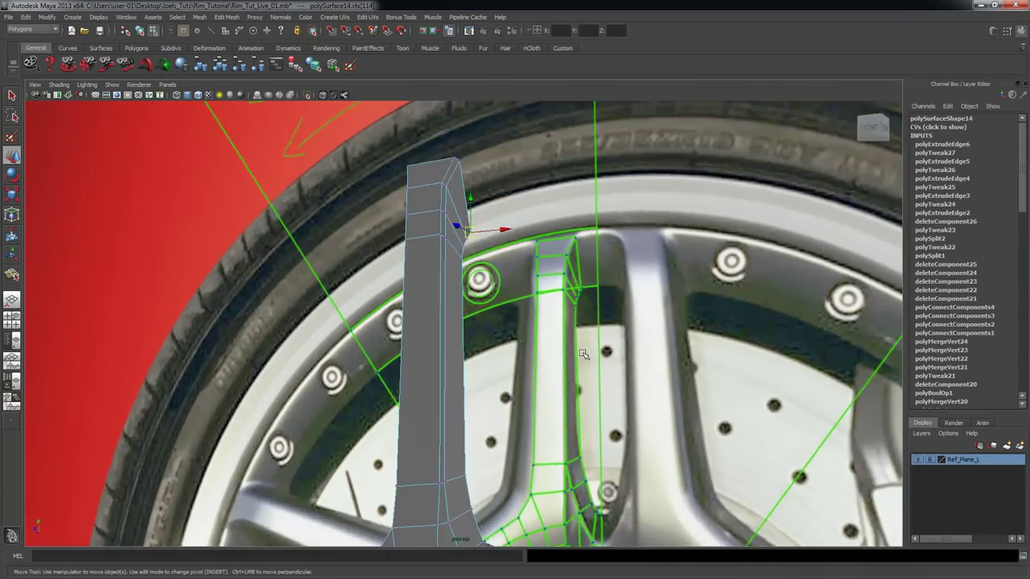
alt+right_drag(498, 302, 556, 301)
alt+drag(556, 301, 539, 298)
alt+middle_drag(557, 290, 553, 305)
alt+drag(552, 306, 508, 312)
alt+drag(552, 270, 618, 275)
alt+drag(512, 273, 535, 205)
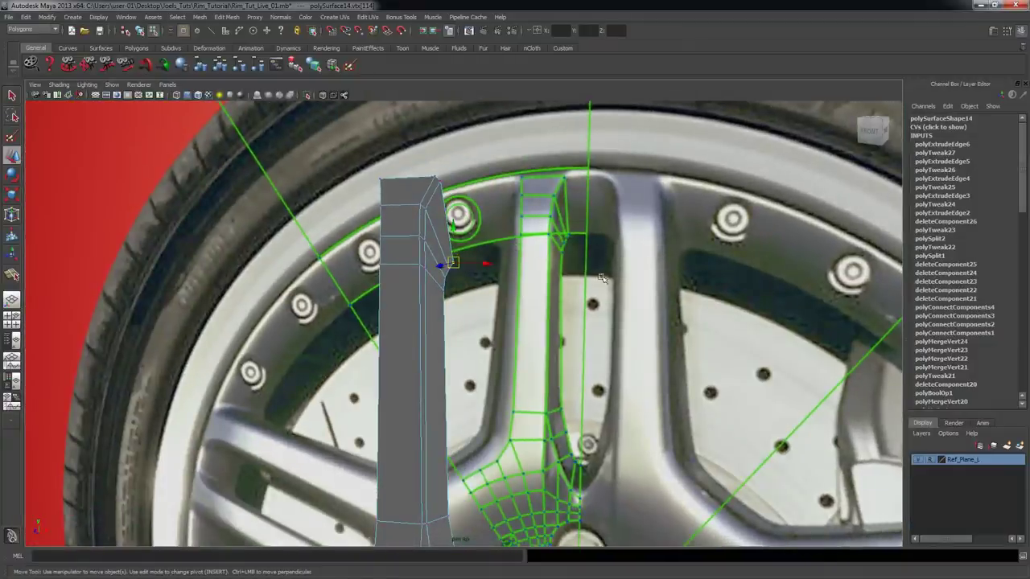
alt+drag(600, 277, 535, 288)
alt+drag(407, 251, 402, 269)
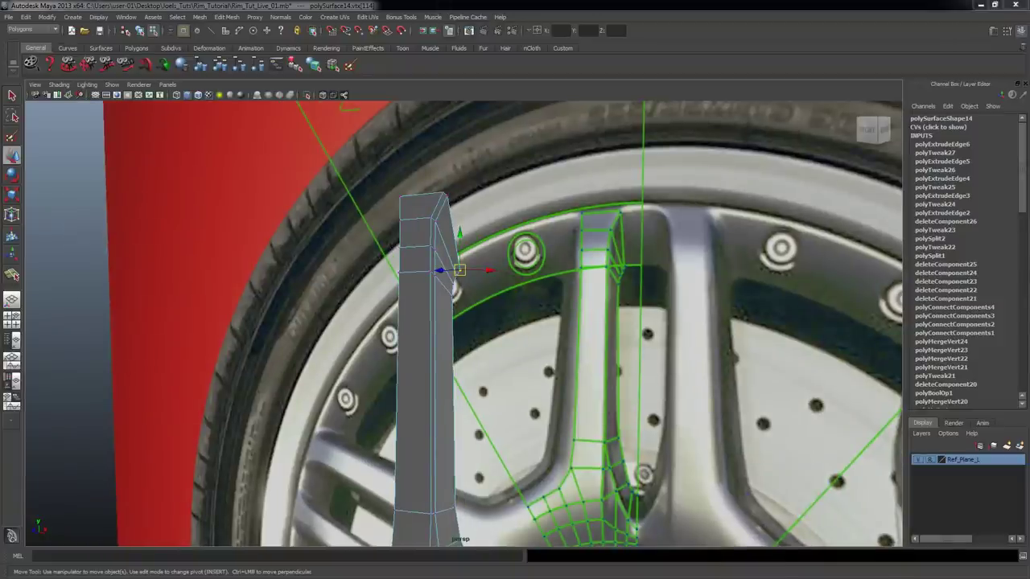
- Compare the spoke's upper end with the wheel photo MBZ-480-17-SLV-5W.jpg in Windows Photo Viewer
key(alt+Tab)
drag(286, 33, 295, 58)
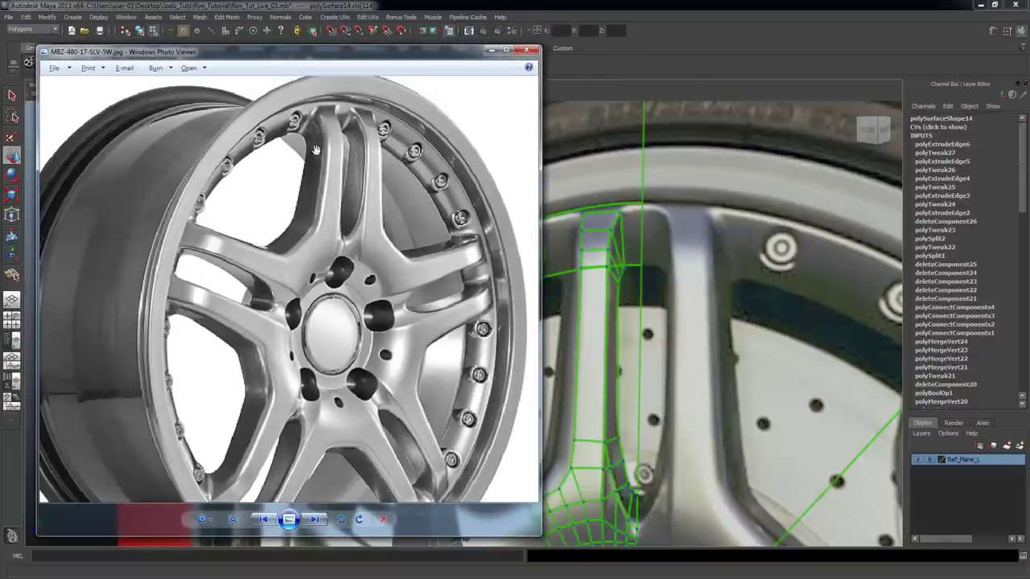
drag(360, 53, 847, 63)
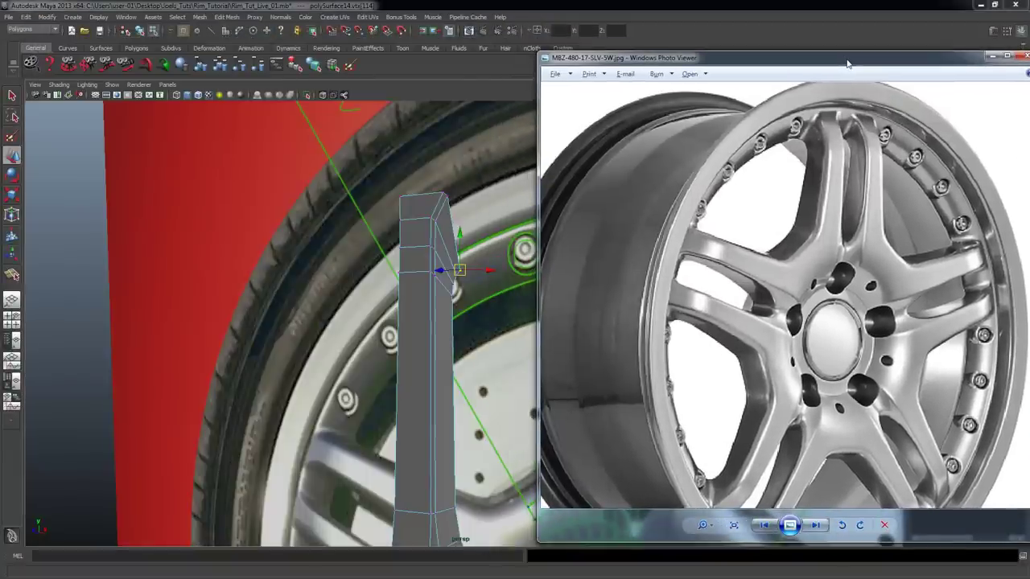
alt+middle_drag(451, 270, 391, 260)
alt+drag(391, 260, 336, 260)
alt+middle_drag(462, 275, 392, 268)
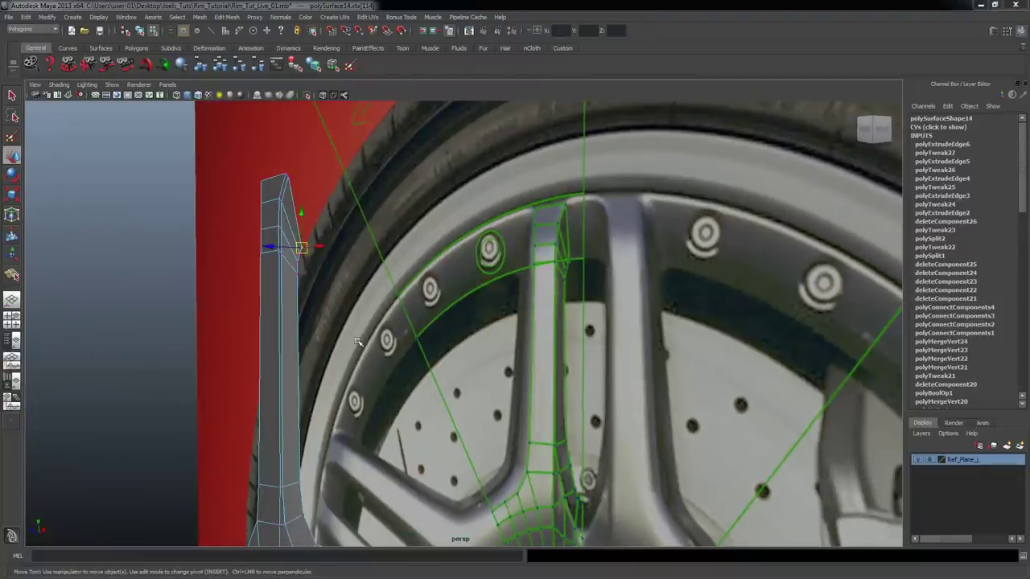
key(alt+Tab)
drag(856, 69, 817, 57)
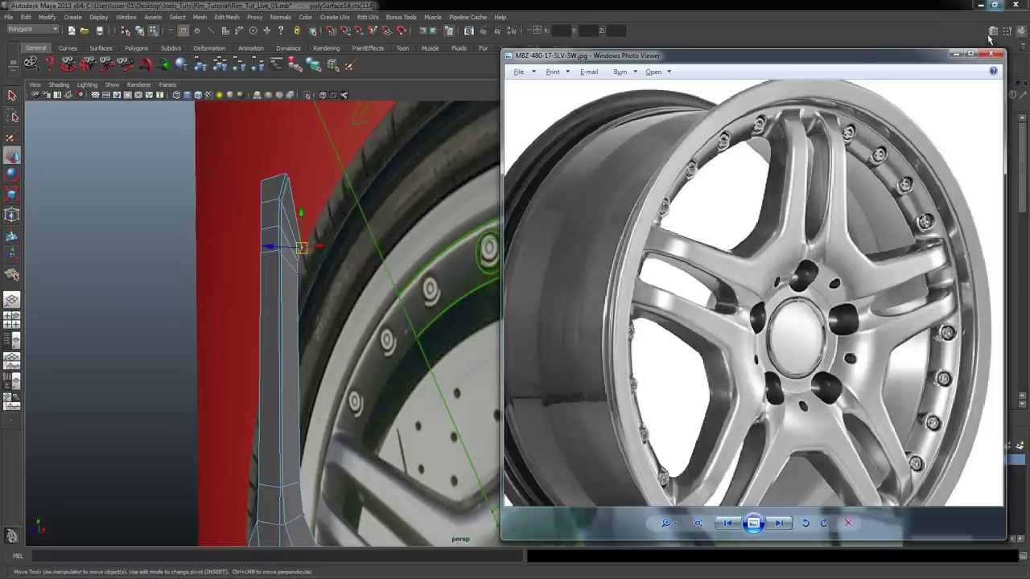
click(856, 8)
- Select the upper edge rows of the spoke and move them backward in depth to start the bend at its tip
alt+right_drag(244, 256, 289, 231)
right_drag(219, 177, 219, 152)
double_click(237, 161)
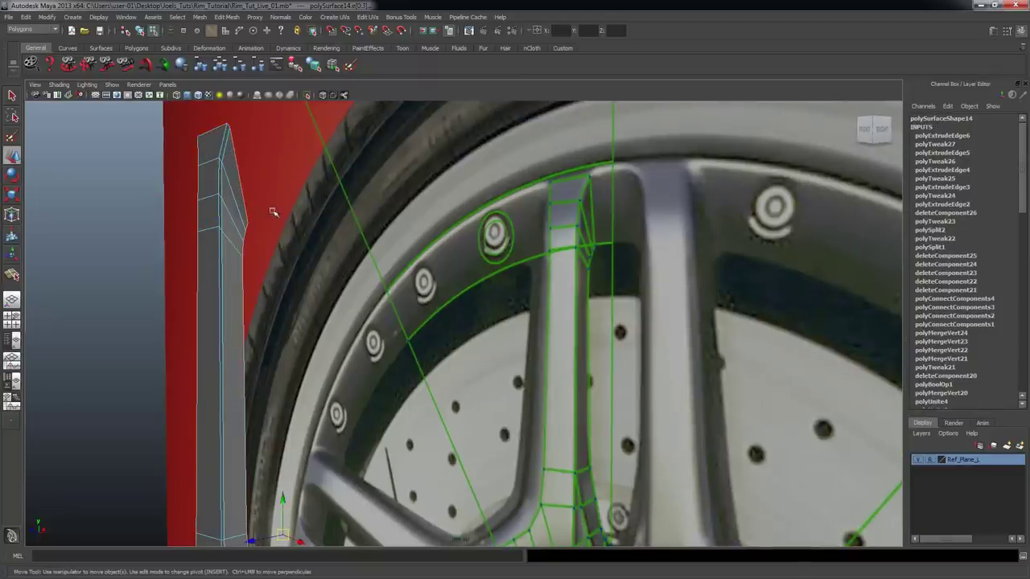
alt+drag(272, 210, 284, 226)
key(q)
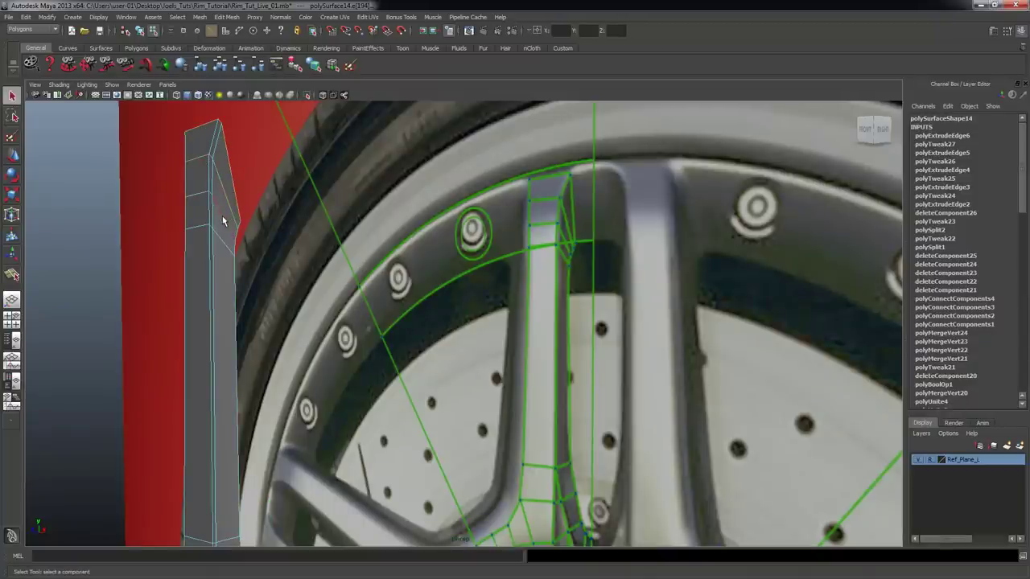
alt+drag(276, 268, 276, 269)
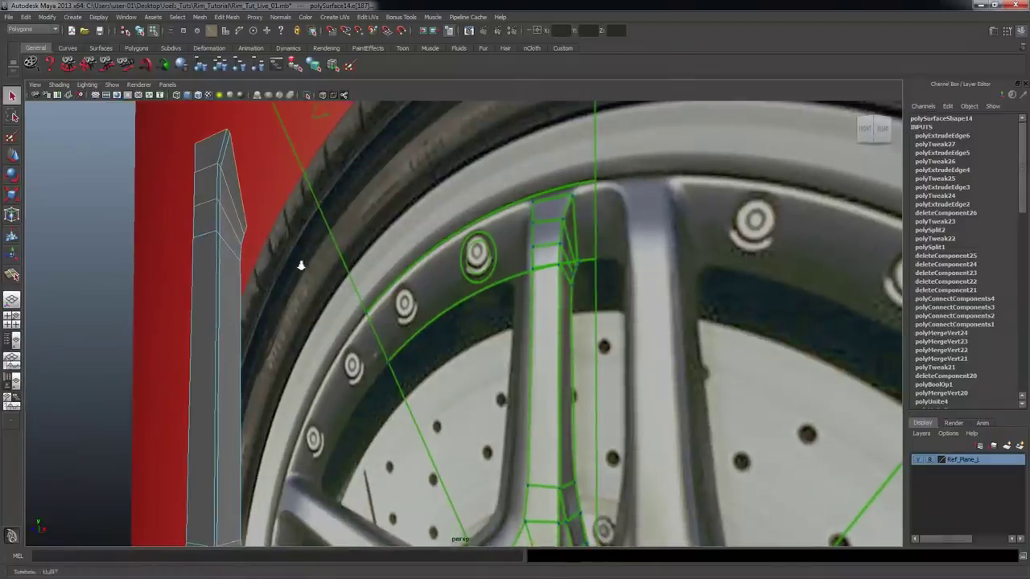
key(w)
alt+drag(391, 276, 384, 283)
drag(221, 191, 231, 198)
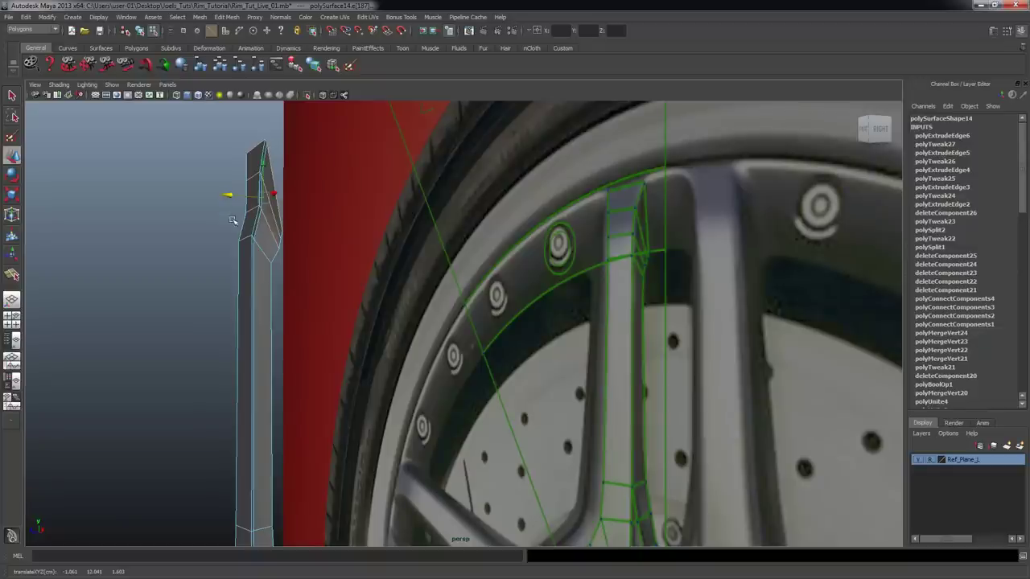
ctrl+drag(247, 206, 246, 204)
- Move the spoke's uppermost edge rows farther back toward the wheel plane so the tip curves progressively
alt+right_drag(256, 209, 285, 198)
drag(205, 169, 225, 173)
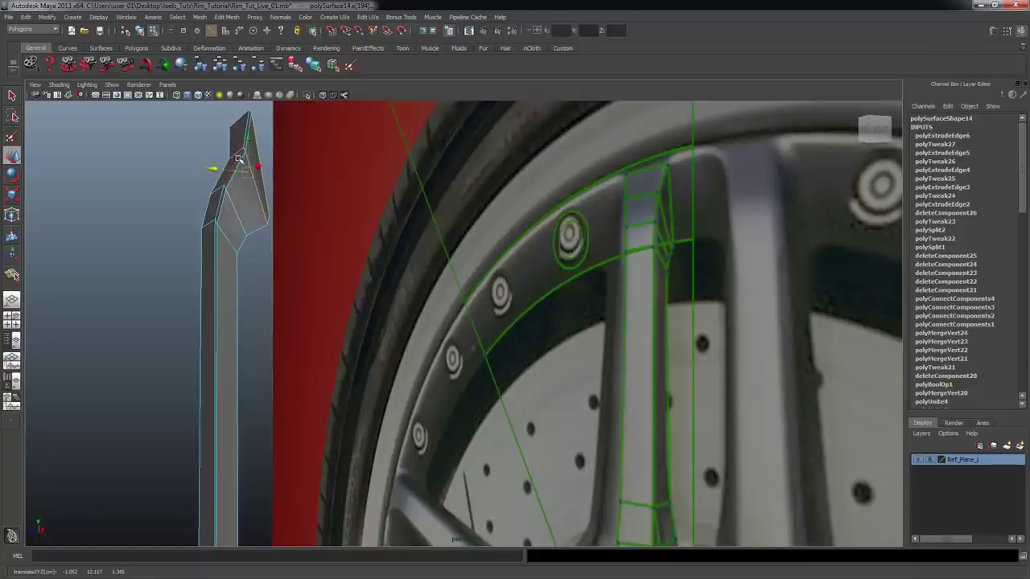
key(shift+f)
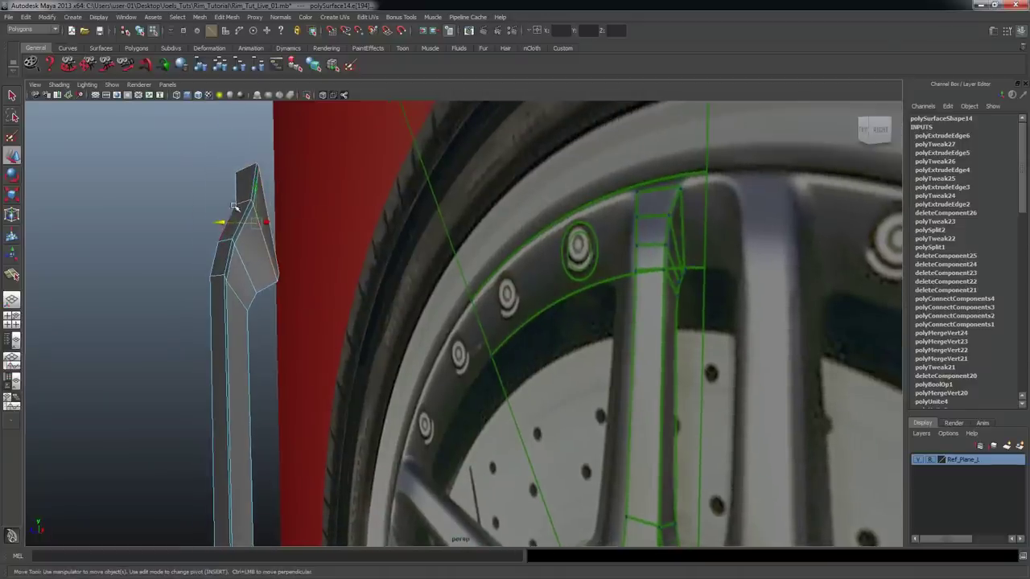
alt+drag(243, 198, 290, 207)
scroll(258, 225, down, 3)
key(space)
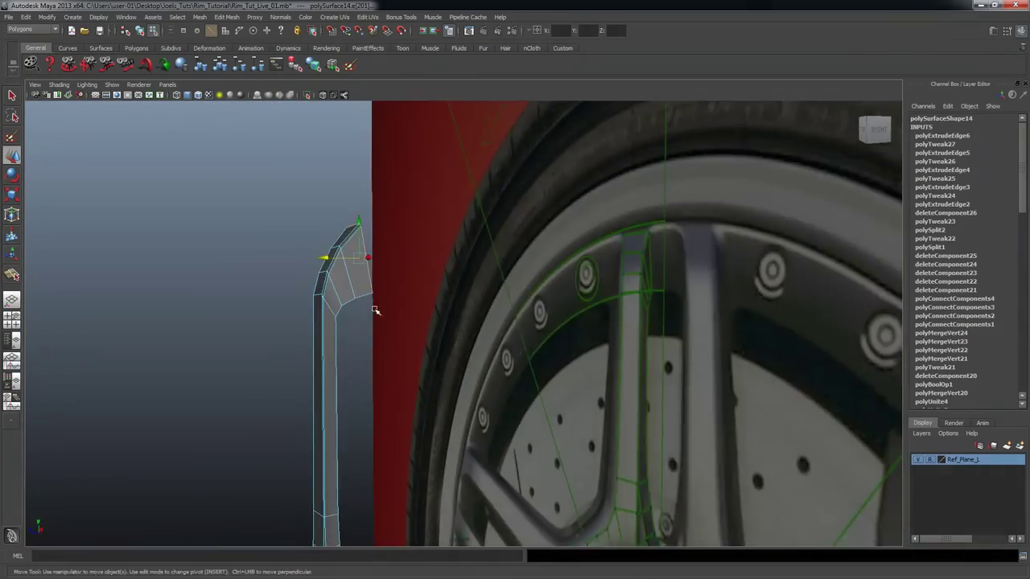
- Move the spoke tip's vertex rows progressively back toward the wheel plane to shape the bend like the wheel photo
alt+drag(374, 310, 501, 287)
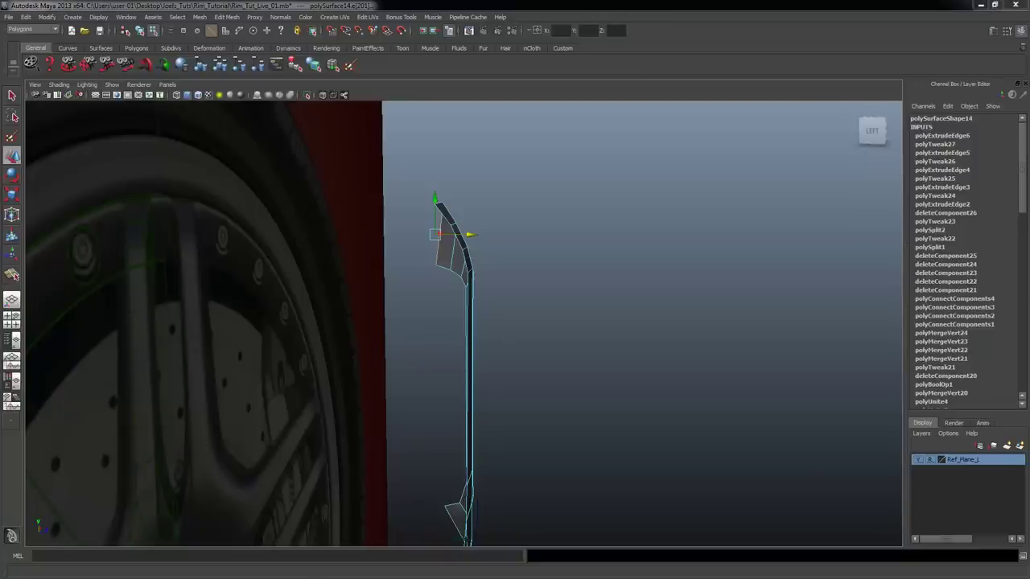
key(alt+Tab)
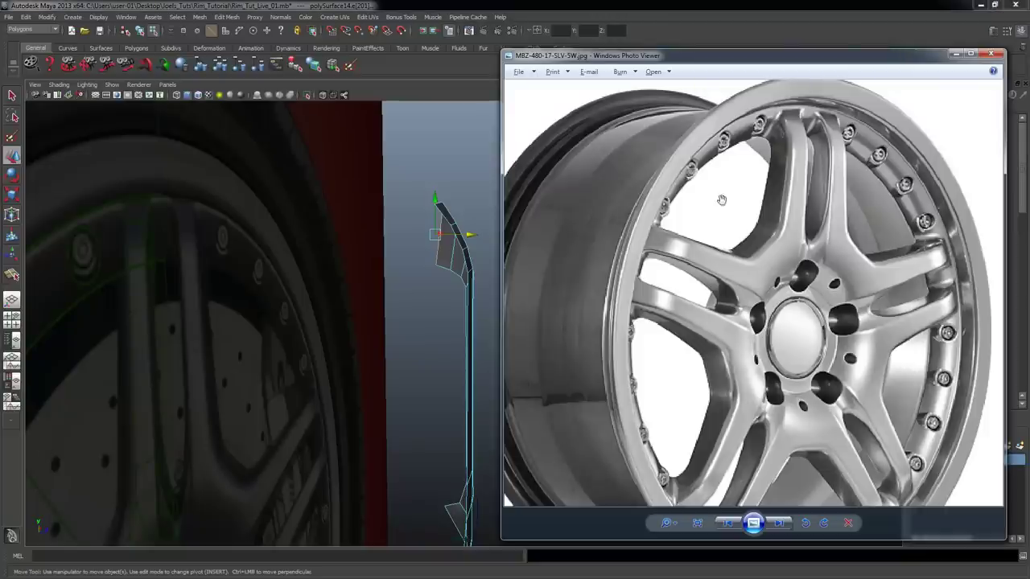
alt+drag(437, 233, 434, 230)
alt+middle_drag(435, 230, 409, 240)
alt+drag(410, 240, 450, 252)
right_drag(447, 257, 407, 256)
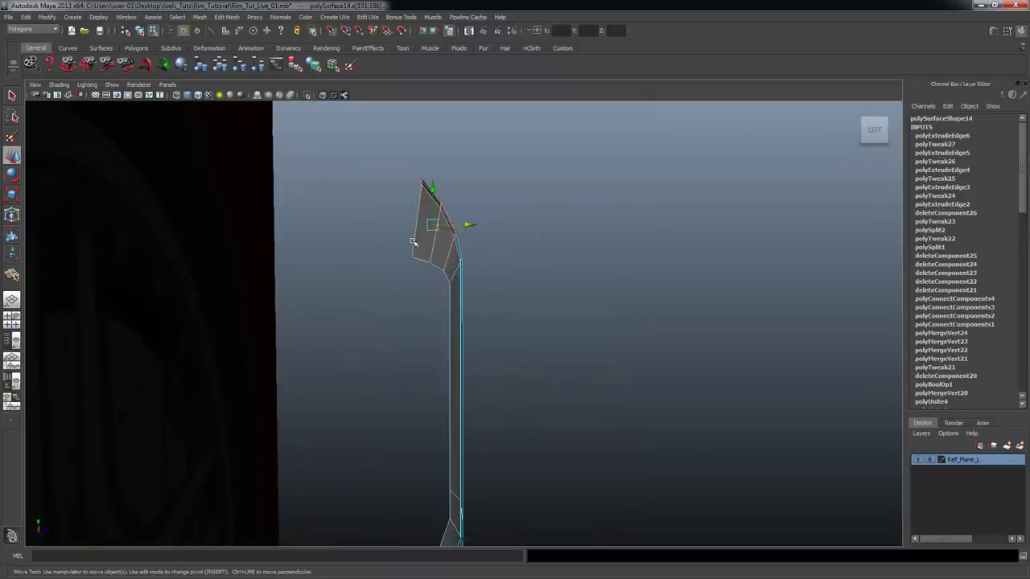
drag(456, 273, 480, 246)
drag(479, 209, 475, 208)
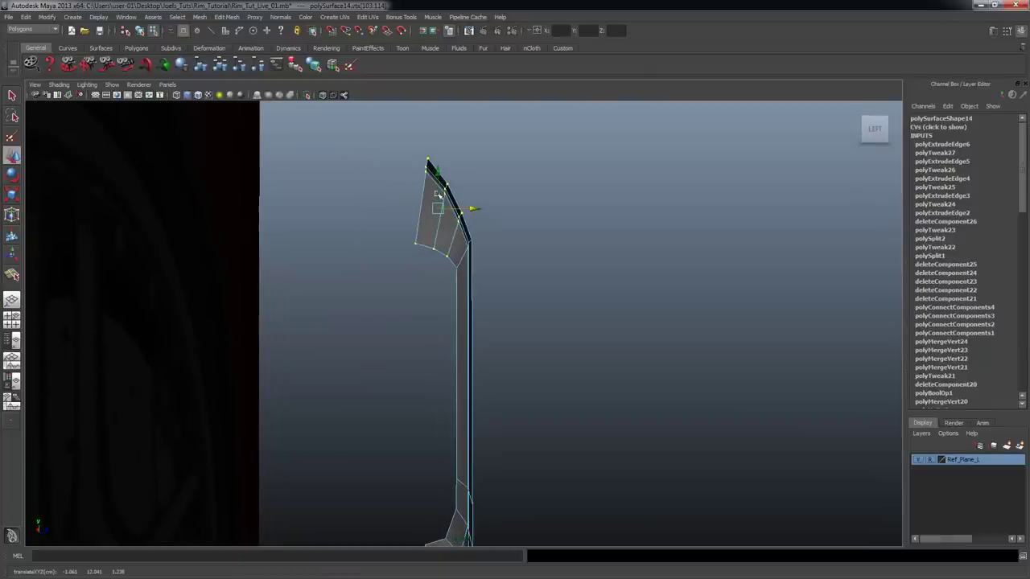
drag(464, 204, 456, 205)
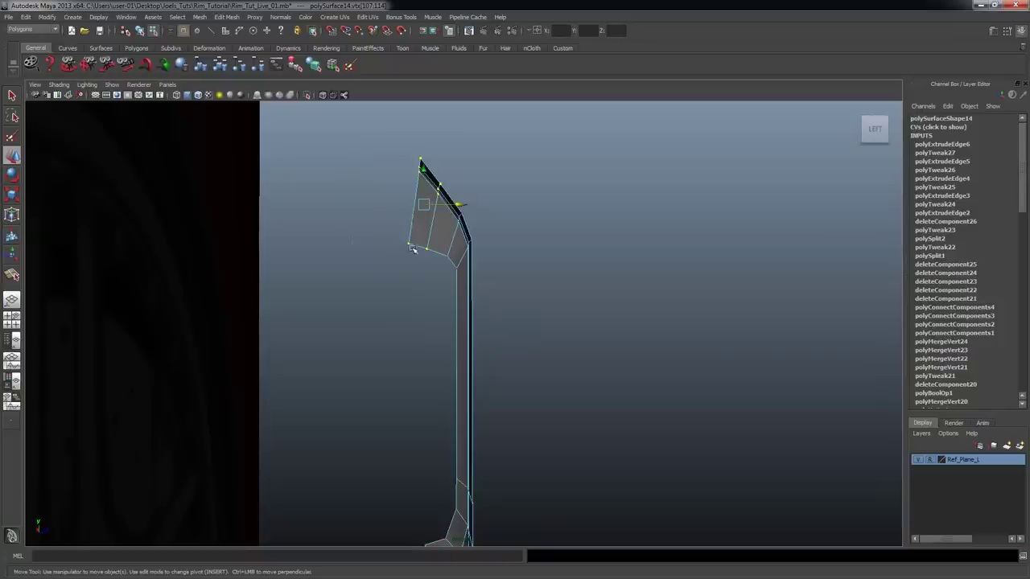
drag(451, 206, 391, 219)
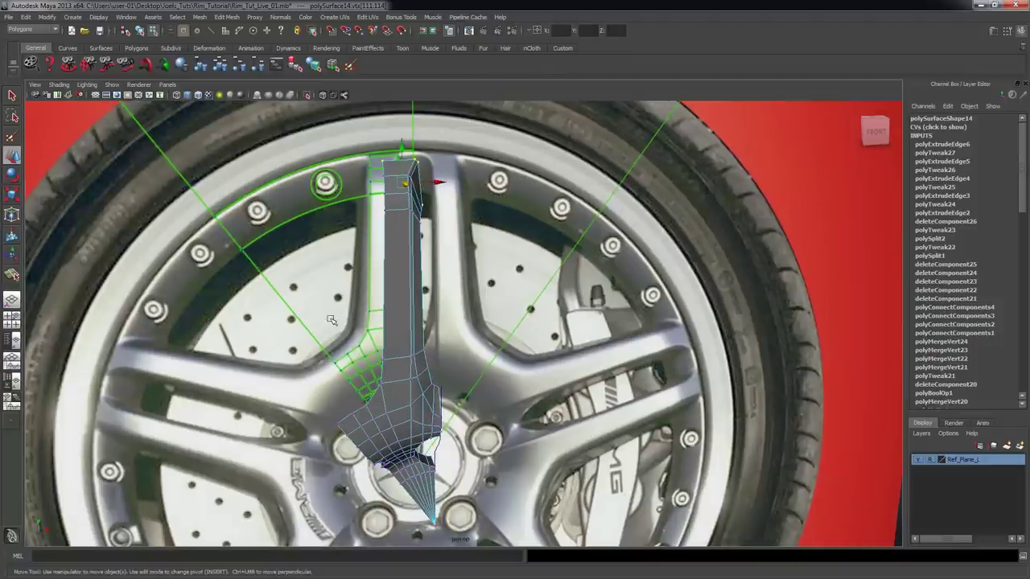
- Extrude the border edges along the spoke's outer side and push them 1.42 backward in depth to form a side wall
alt+drag(343, 288, 437, 220)
right_click(437, 220)
right_drag(409, 219, 436, 191)
click(409, 151)
alt+drag(408, 171, 445, 188)
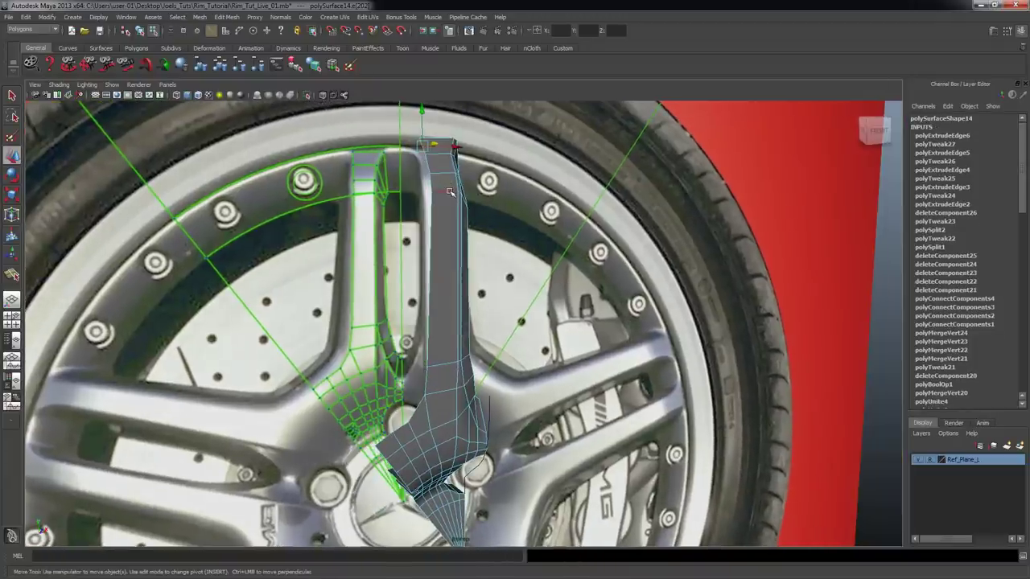
key(q)
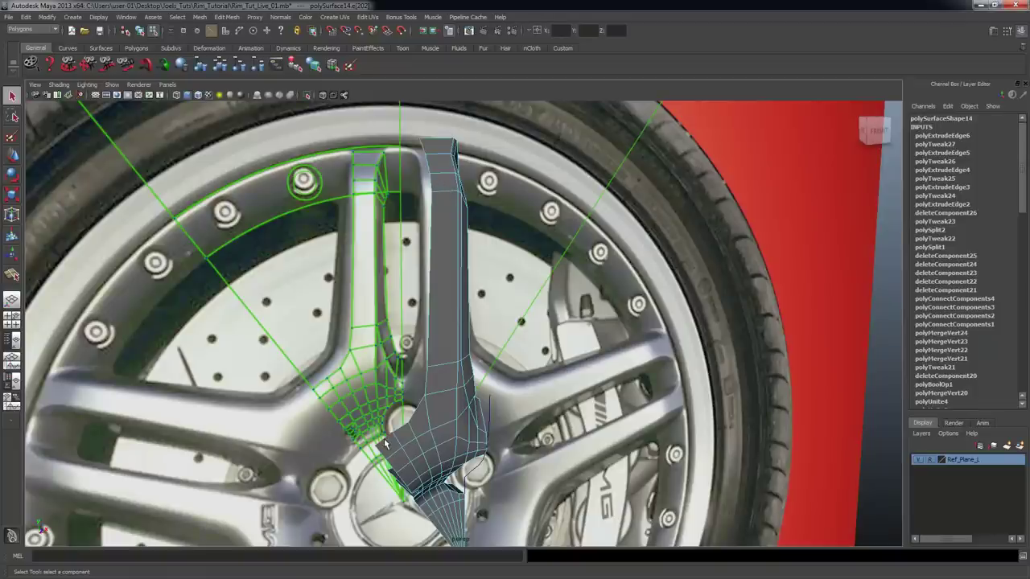
alt+drag(460, 408, 439, 402)
alt+right_drag(467, 376, 450, 375)
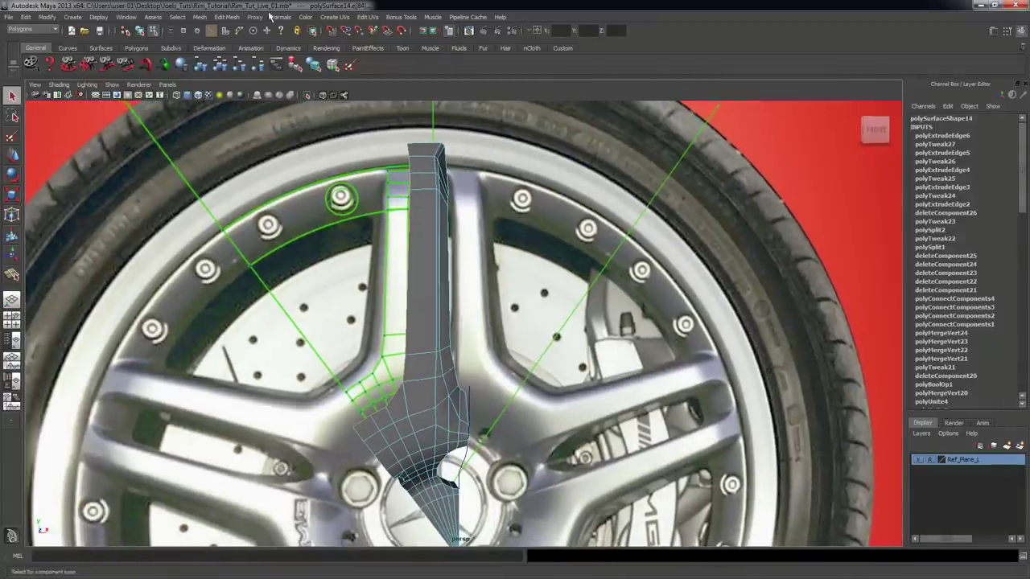
click(232, 17)
click(241, 44)
alt+drag(483, 338, 551, 388)
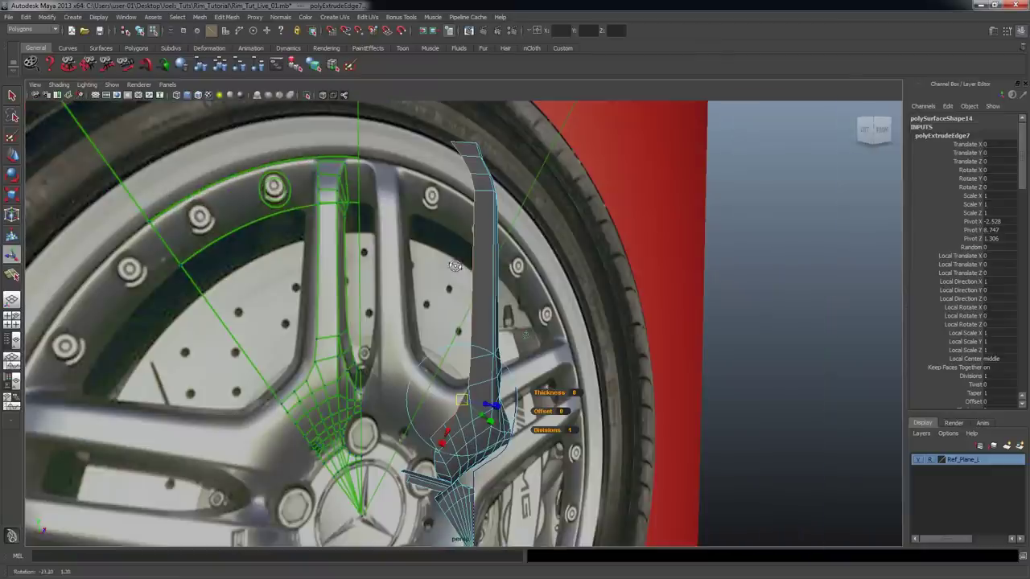
alt+drag(523, 333, 460, 282)
alt+drag(584, 333, 437, 322)
drag(408, 275, 419, 274)
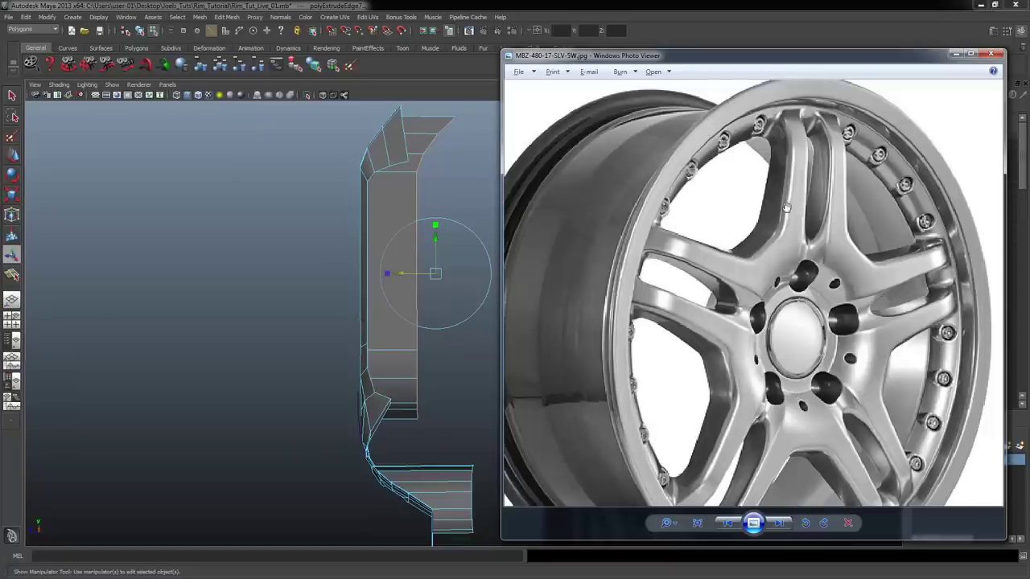
click(738, 5)
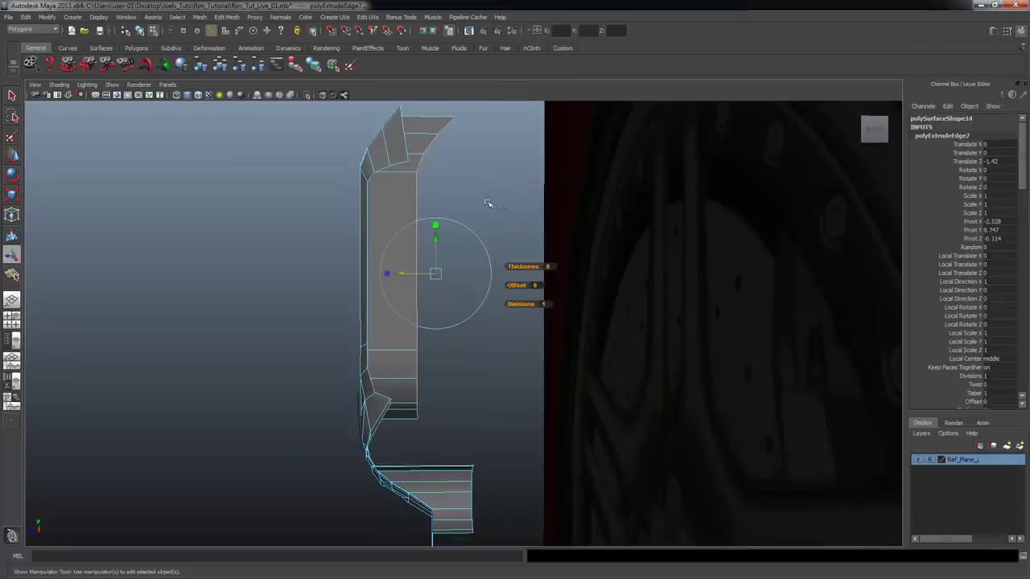
- Examine the depth and shape of the spoke's side walls against the wheel reference in the perspective and front views
alt+drag(409, 274, 386, 313)
click(415, 250)
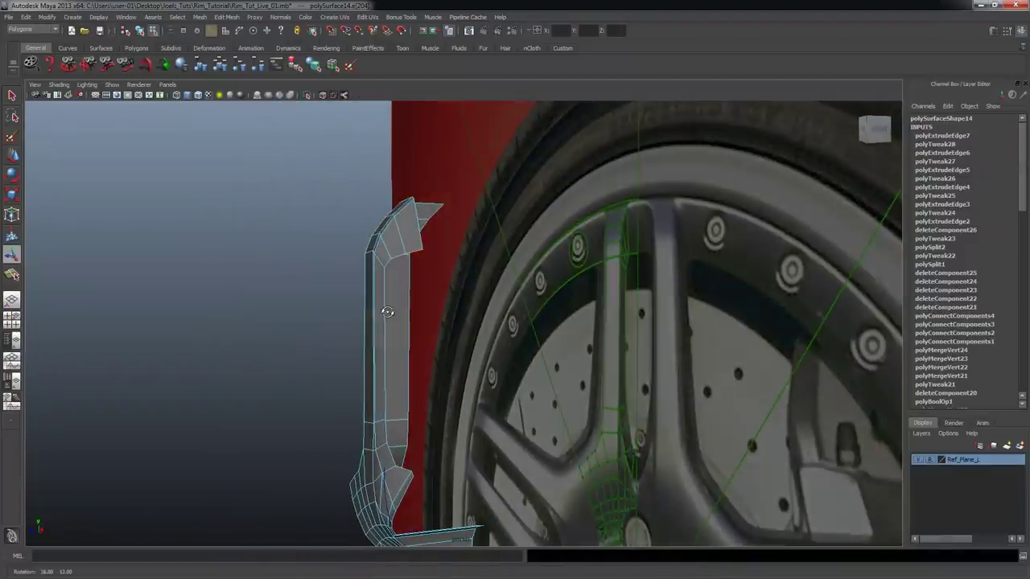
alt+drag(429, 444, 512, 388)
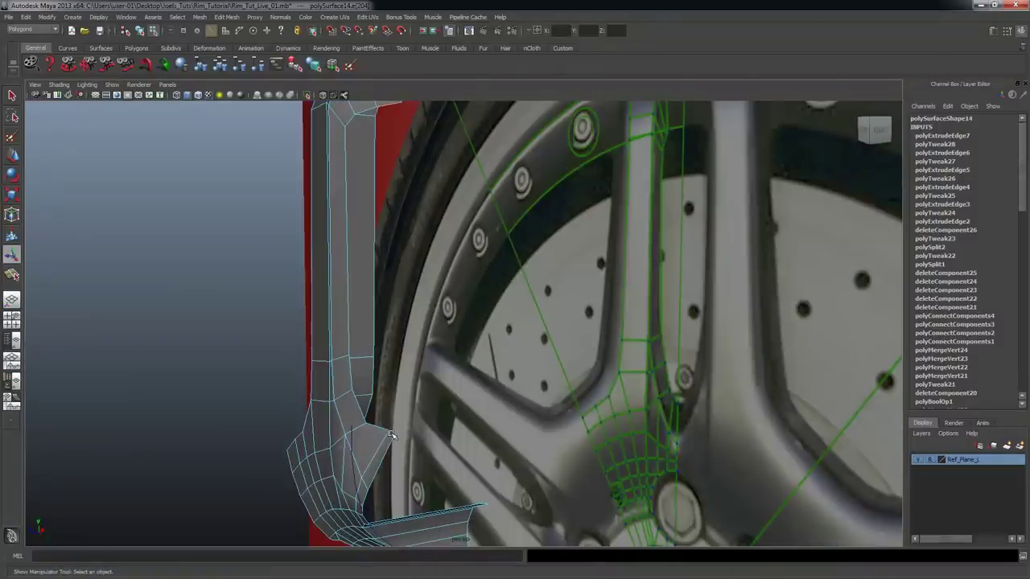
alt+drag(408, 436, 435, 366)
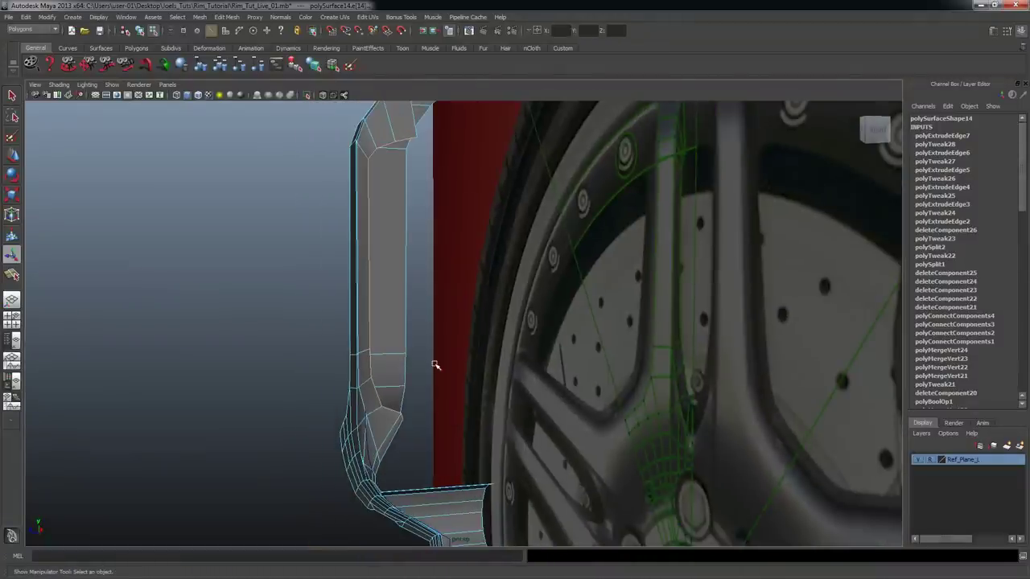
key(w)
alt+drag(472, 273, 433, 272)
drag(367, 278, 572, 233)
alt+right_drag(572, 233, 442, 236)
alt+drag(442, 235, 340, 234)
alt+drag(438, 154, 613, 160)
scroll(589, 214, up, 2)
key(space)
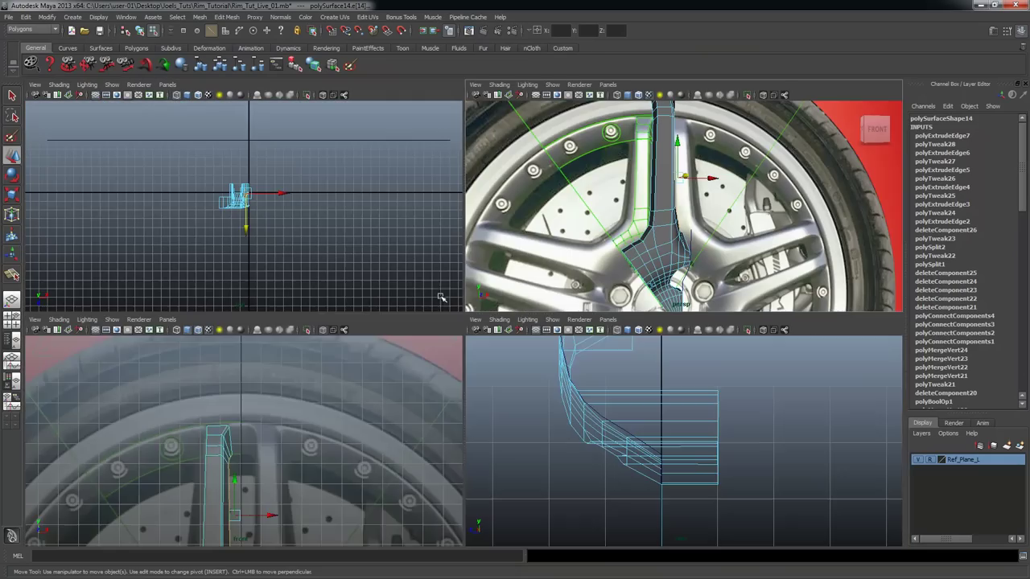
alt+middle_drag(328, 456, 375, 356)
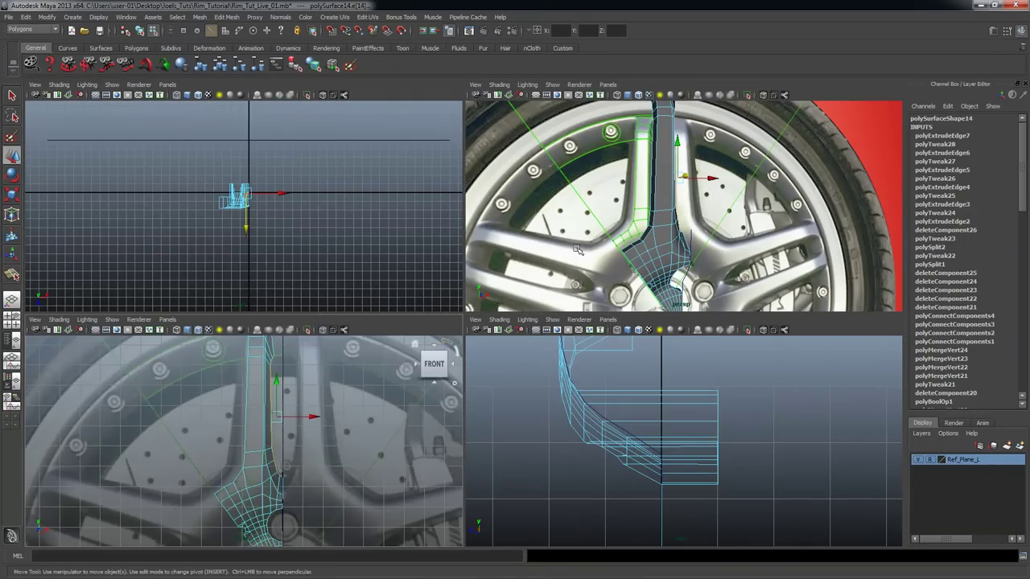
key(space)
- Select the five lower back vertices of the outer side wall and move them outward toward the reference spoke's edge in the front view
alt+drag(621, 252, 661, 268)
alt+middle_drag(469, 232, 478, 280)
right_drag(434, 349, 379, 368)
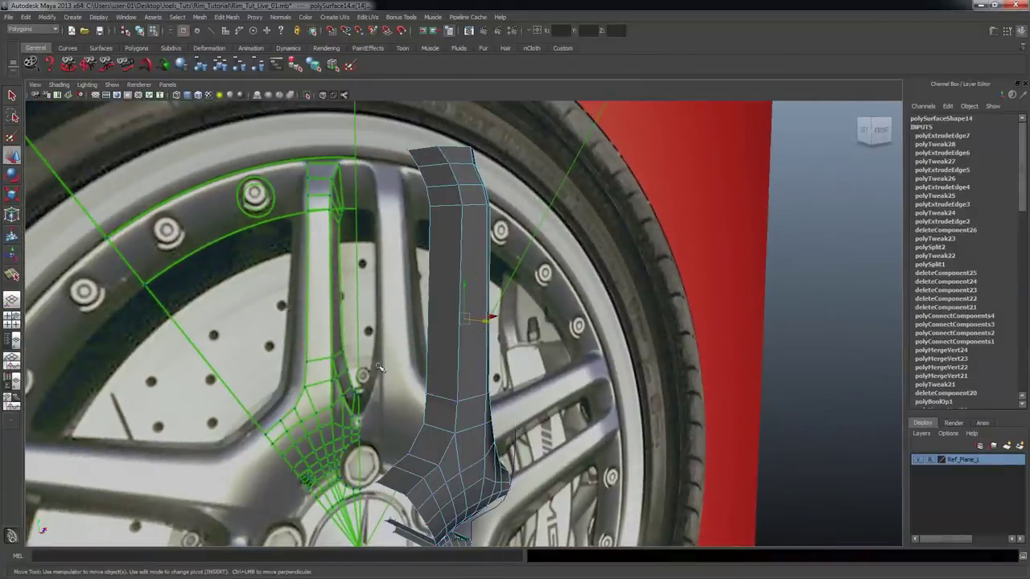
drag(434, 432, 435, 433)
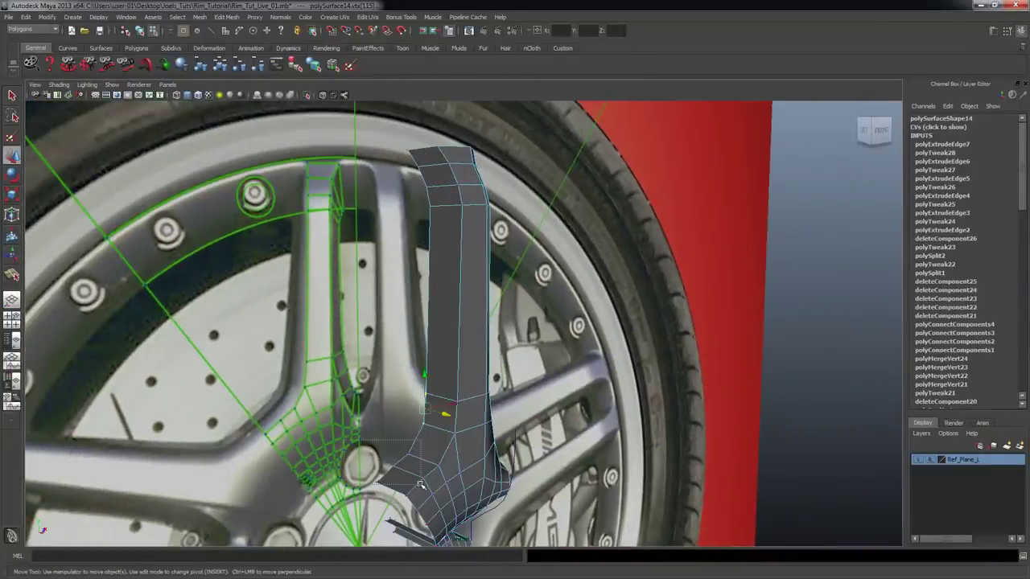
key(space)
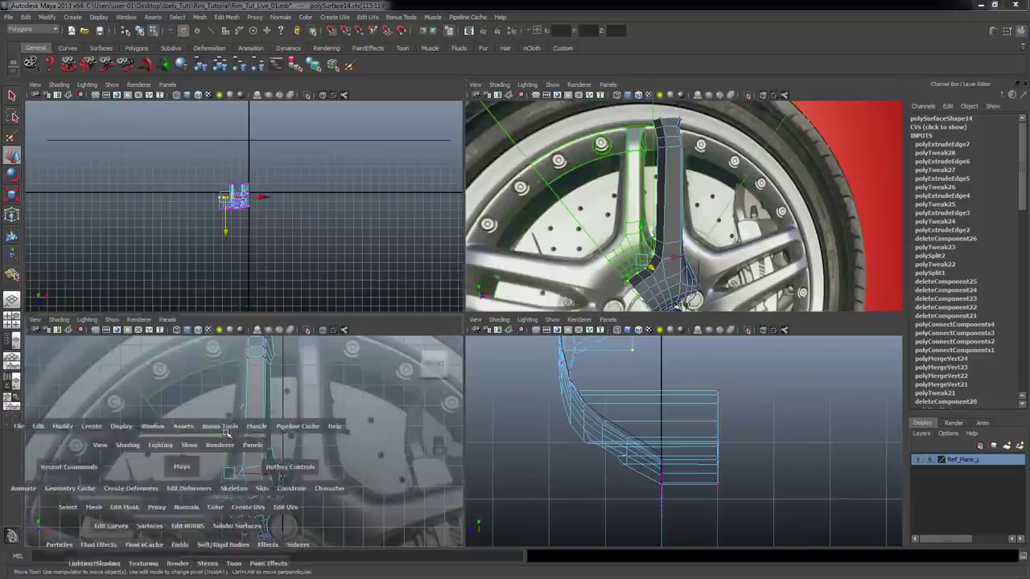
key(space)
alt+middle_drag(501, 428, 492, 289)
alt+right_drag(492, 289, 624, 306)
alt+middle_drag(493, 288, 493, 299)
drag(412, 277, 386, 258)
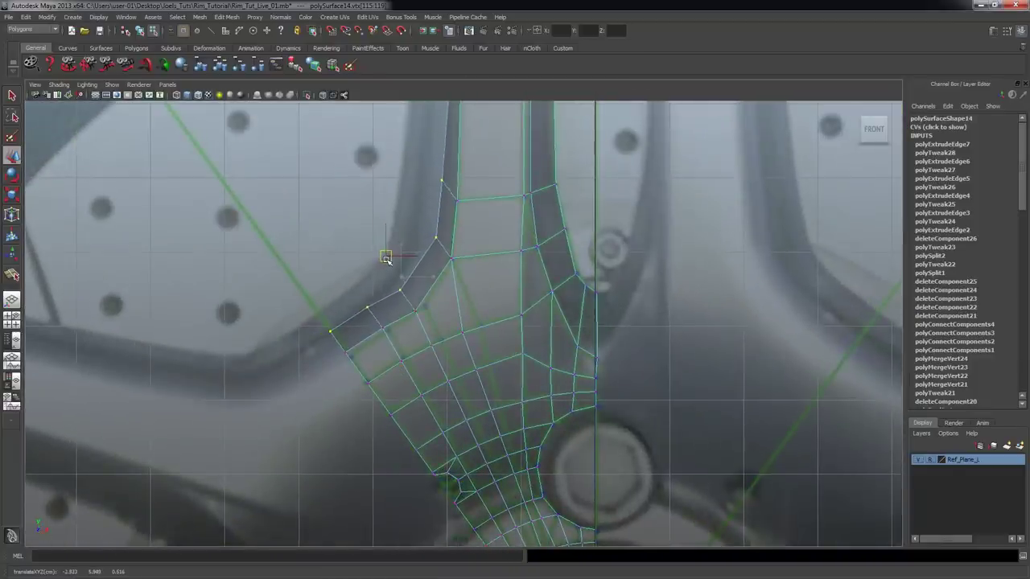
- Adjust individual back vertices around the wall's lower curve to follow the reference spoke's outline
alt+middle_drag(430, 301, 424, 350)
alt+right_drag(424, 350, 529, 363)
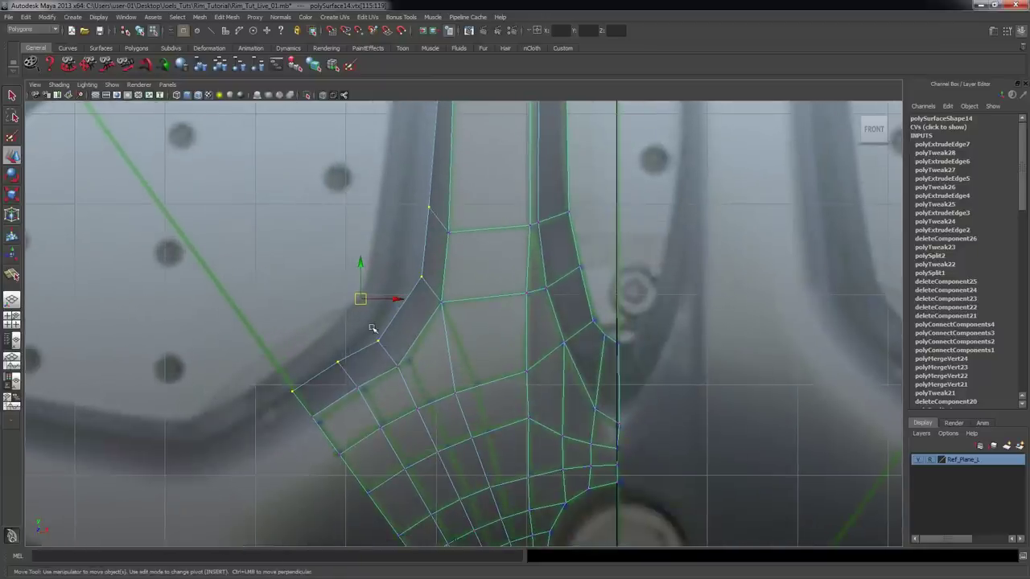
drag(380, 341, 374, 334)
alt+middle_drag(399, 312, 390, 292)
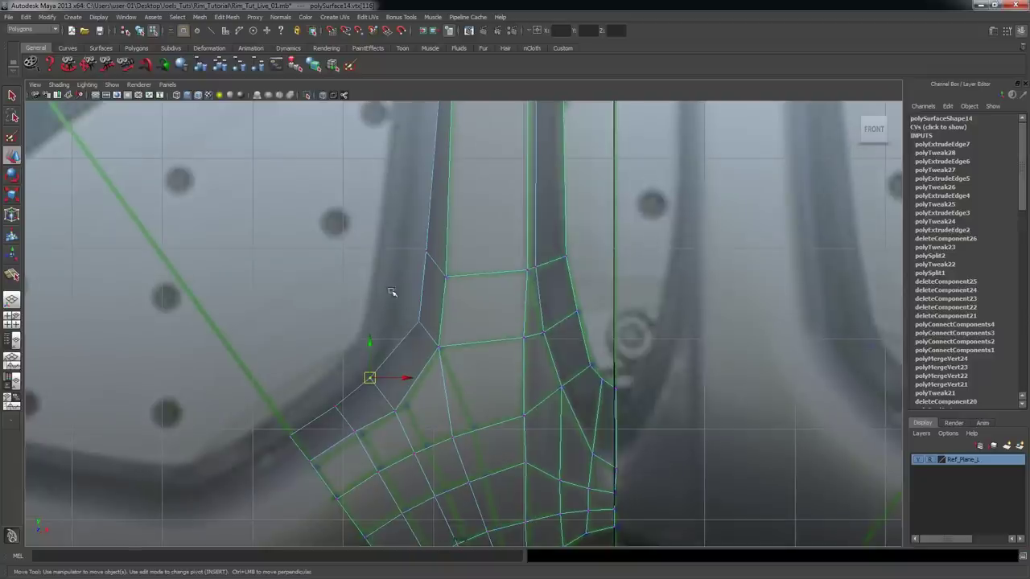
drag(418, 322, 403, 326)
click(426, 253)
drag(426, 252, 411, 266)
mouse_move(413, 270)
alt+middle_down()
mouse_move(437, 362)
mouse_move(467, 226)
mouse_move(396, 285)
mouse_move(419, 264)
alt+middle_up()
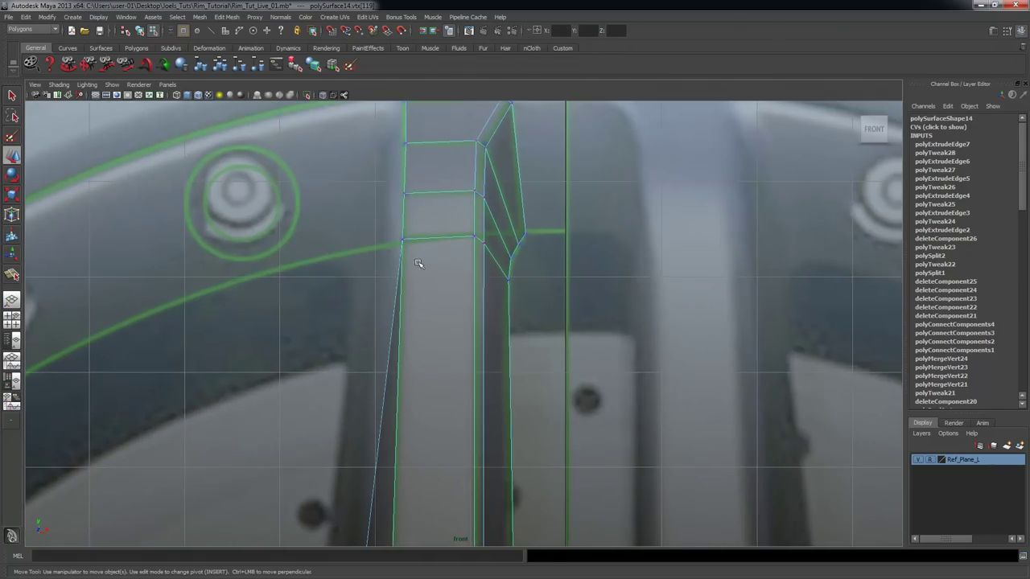
- Select the four back vertices of the outer wall at the spoke's tip and move them outward horizontally in the front view
key(space)
key(space)
alt+drag(684, 239, 708, 240)
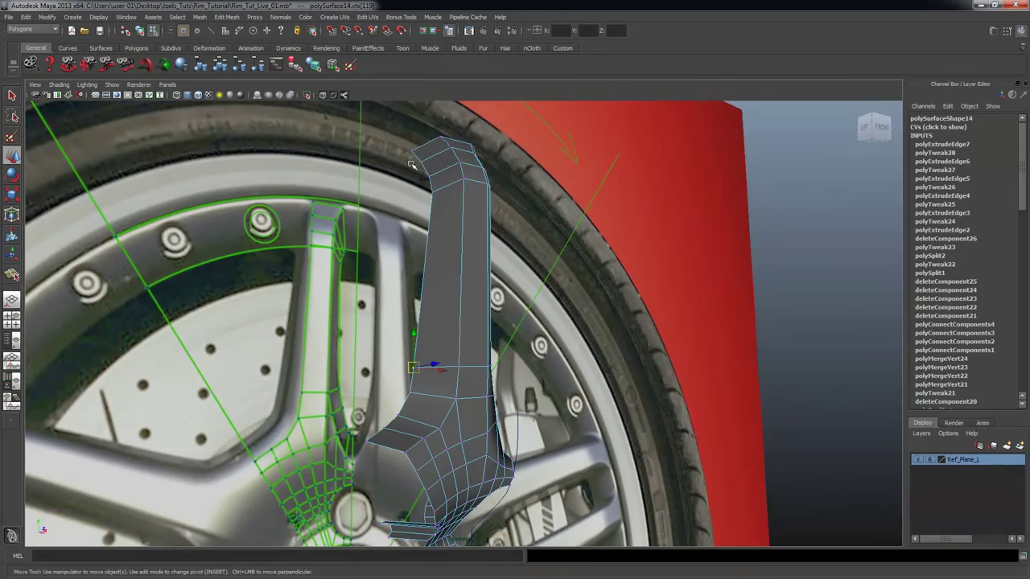
key(space)
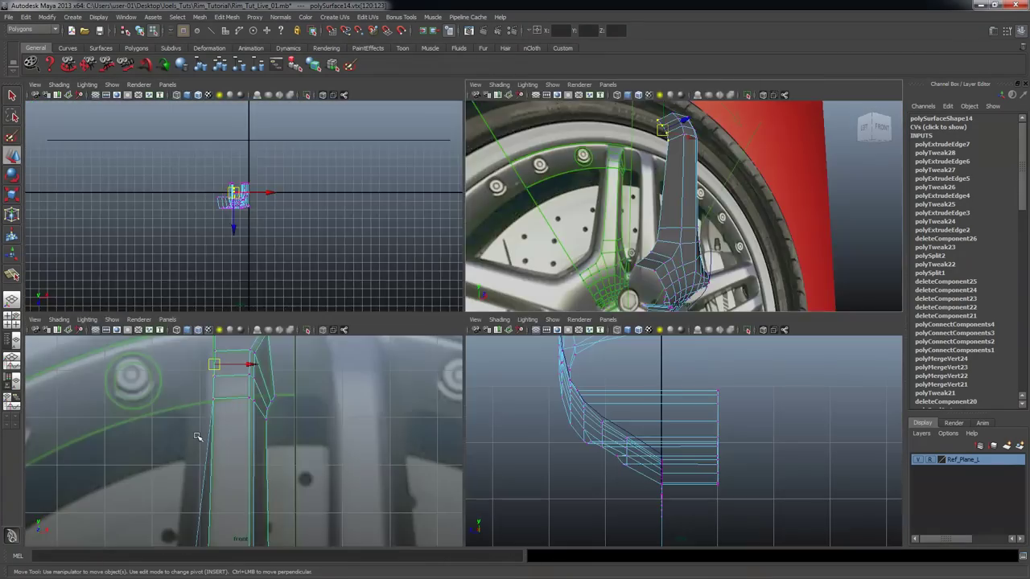
key(space)
drag(431, 274, 386, 268)
alt+right_drag(524, 322, 341, 324)
alt+middle_drag(466, 366, 440, 268)
alt+right_drag(440, 268, 479, 285)
drag(420, 193, 425, 192)
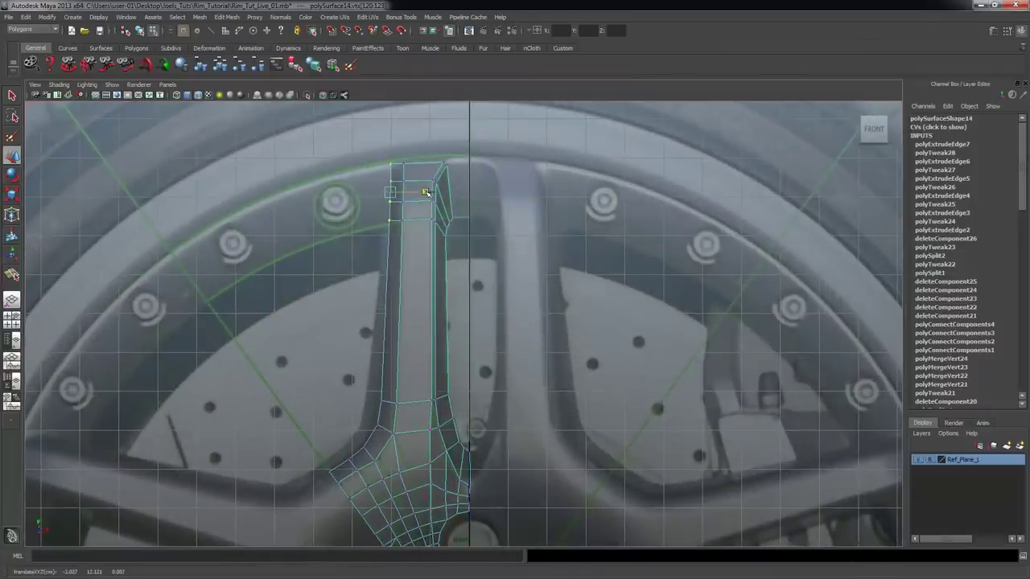
- Select the five back vertices along the wall's lower curve and shift them slightly farther outward to widen the wall's base
alt+right_drag(301, 330, 446, 373)
alt+middle_drag(446, 372, 494, 203)
alt+right_drag(494, 204, 605, 309)
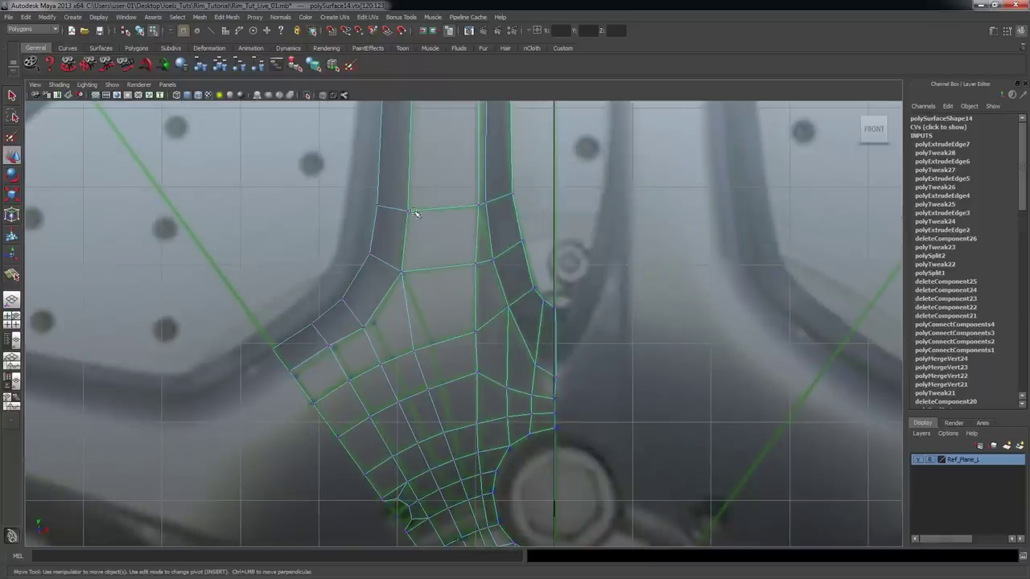
scroll(407, 211, down, 1)
alt+middle_drag(412, 223, 442, 337)
scroll(444, 278, down, 1)
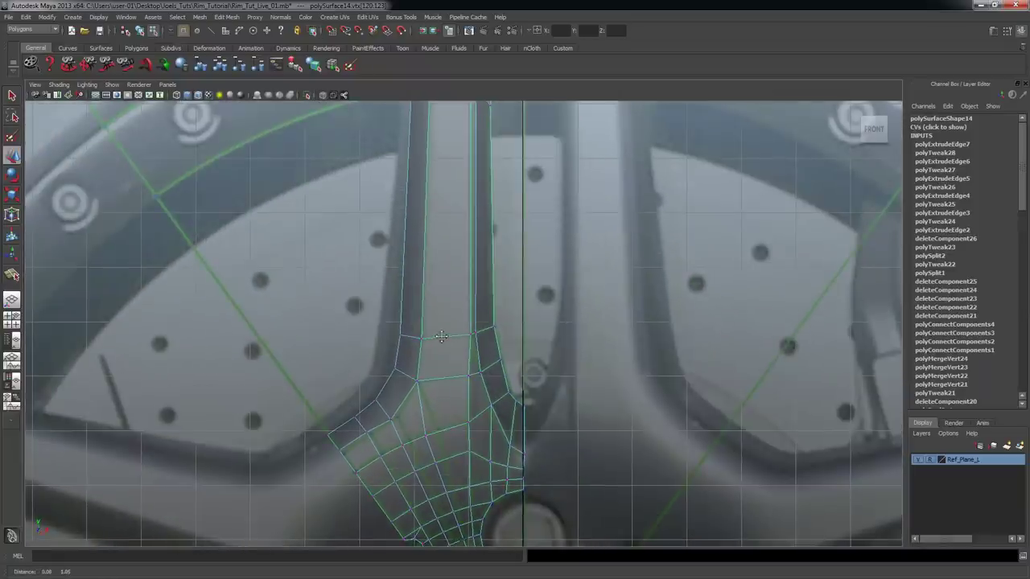
scroll(441, 337, up, 3)
click(377, 312)
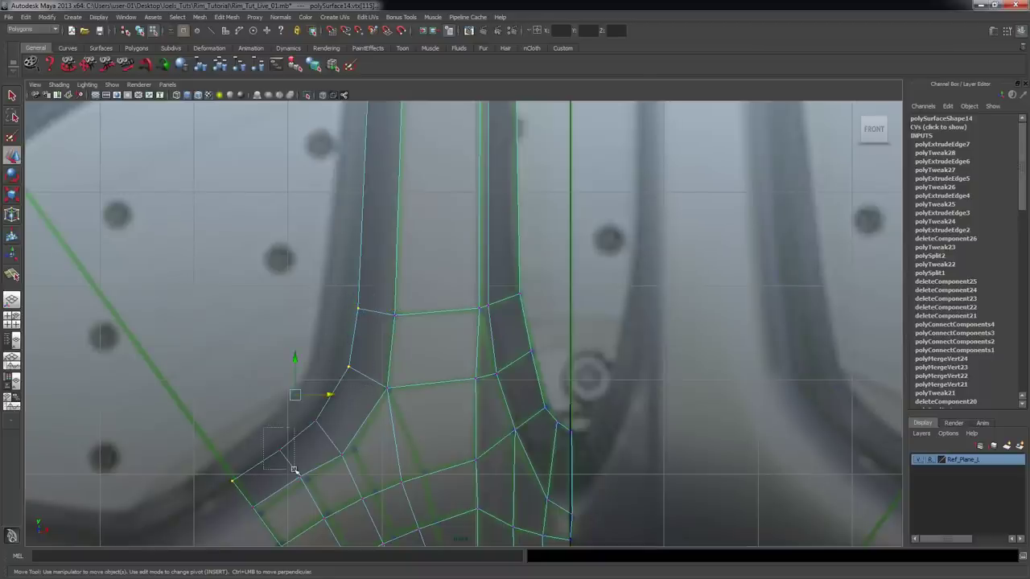
scroll(326, 394, down, 2)
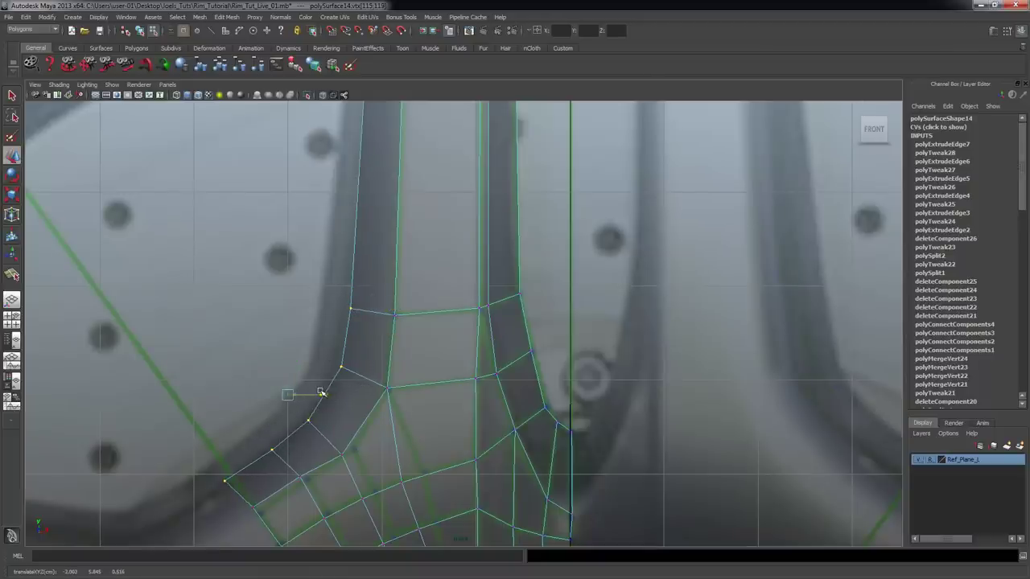
scroll(465, 414, down, 4)
alt+middle_drag(459, 391, 449, 414)
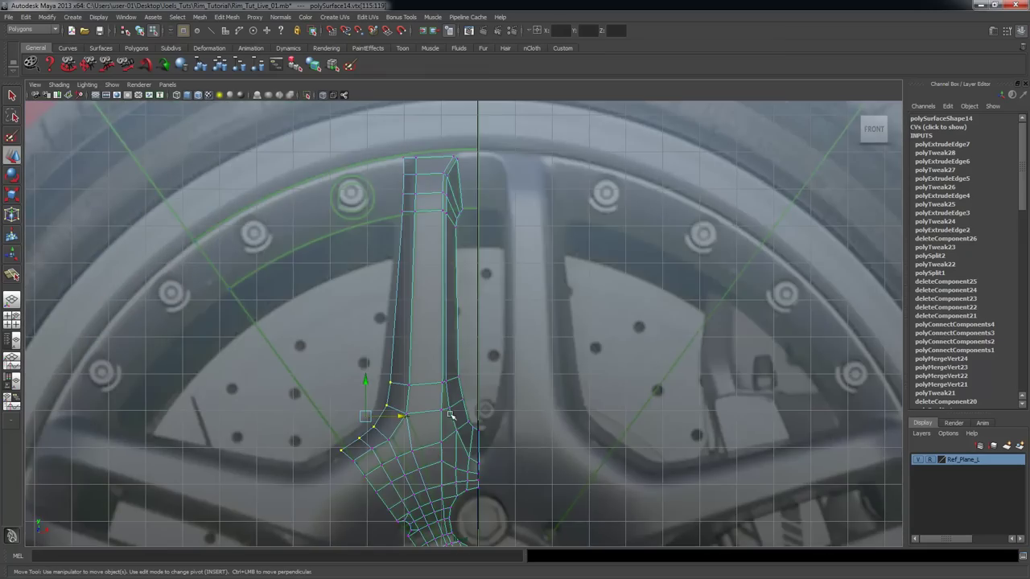
- Examine the reshaped outer side wall against the wheel reference from several angles in the perspective view
key(space)
key(space)
alt+drag(667, 243, 618, 244)
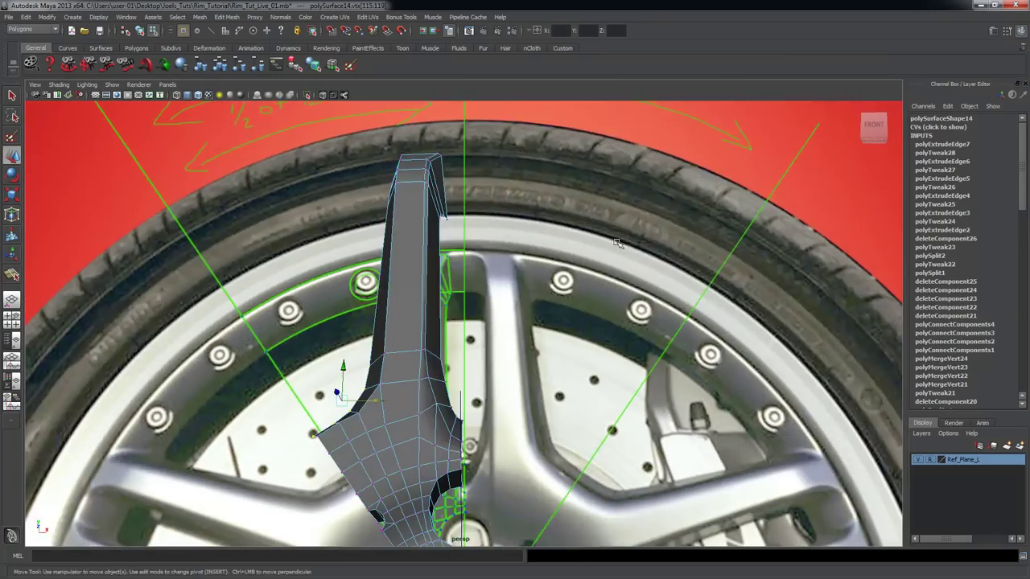
alt+right_drag(619, 243, 559, 250)
alt+middle_drag(559, 250, 568, 224)
alt+drag(569, 224, 573, 251)
alt+middle_drag(573, 251, 569, 206)
mouse_move(611, 255)
alt+mouse_down()
mouse_move(486, 255)
mouse_move(724, 256)
mouse_move(626, 263)
alt+mouse_up()
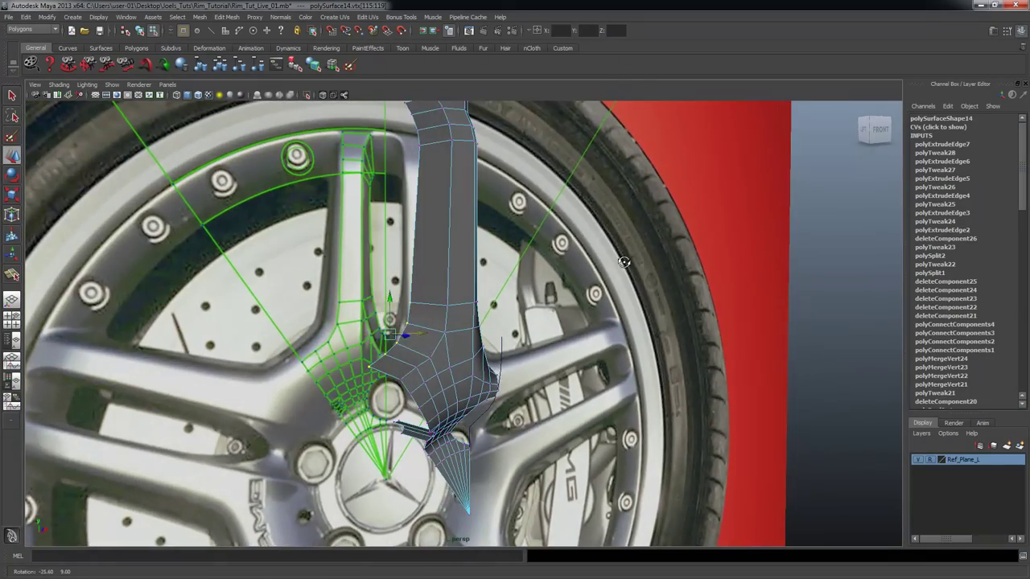
alt+right_drag(625, 263, 539, 255)
key(q)
alt+drag(539, 254, 577, 276)
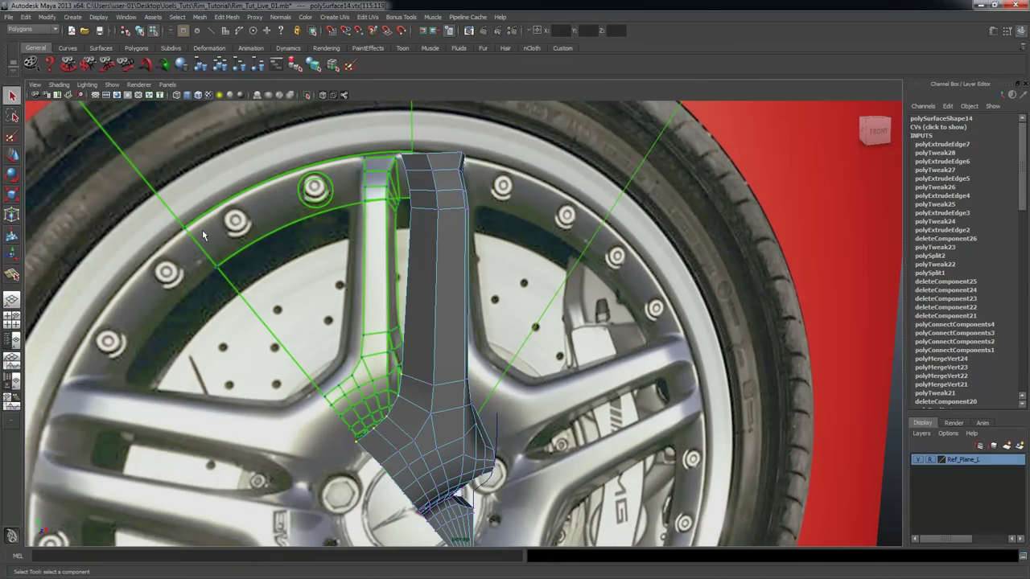
- Select the back border edges of the bolt hole near the hub in edge mode
alt+drag(420, 227, 400, 220)
alt+drag(444, 488, 402, 440)
alt+right_drag(402, 441, 475, 440)
alt+middle_drag(475, 440, 434, 265)
alt+drag(435, 266, 418, 294)
alt+right_drag(418, 295, 541, 311)
alt+drag(541, 310, 451, 294)
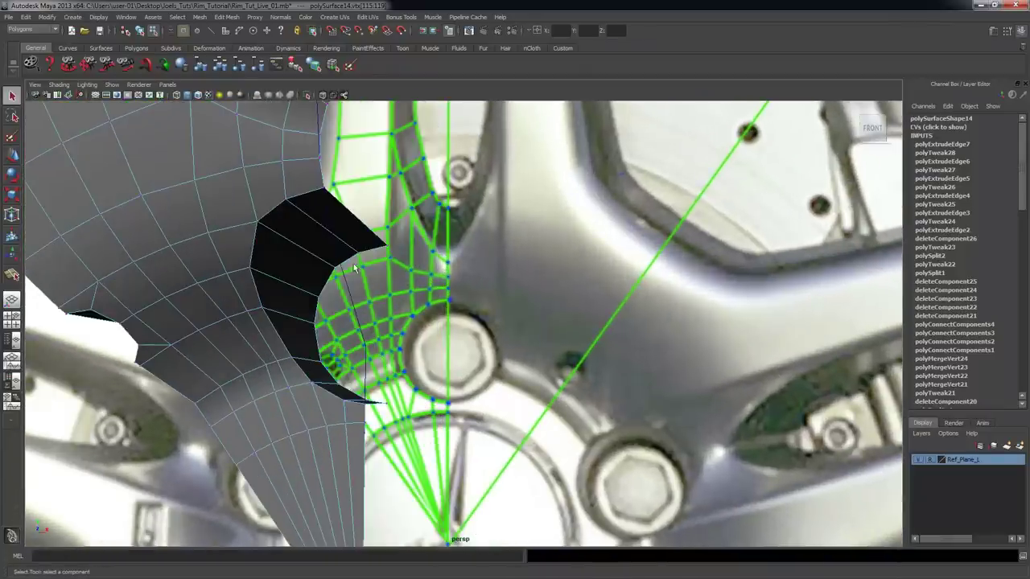
right_click(333, 245)
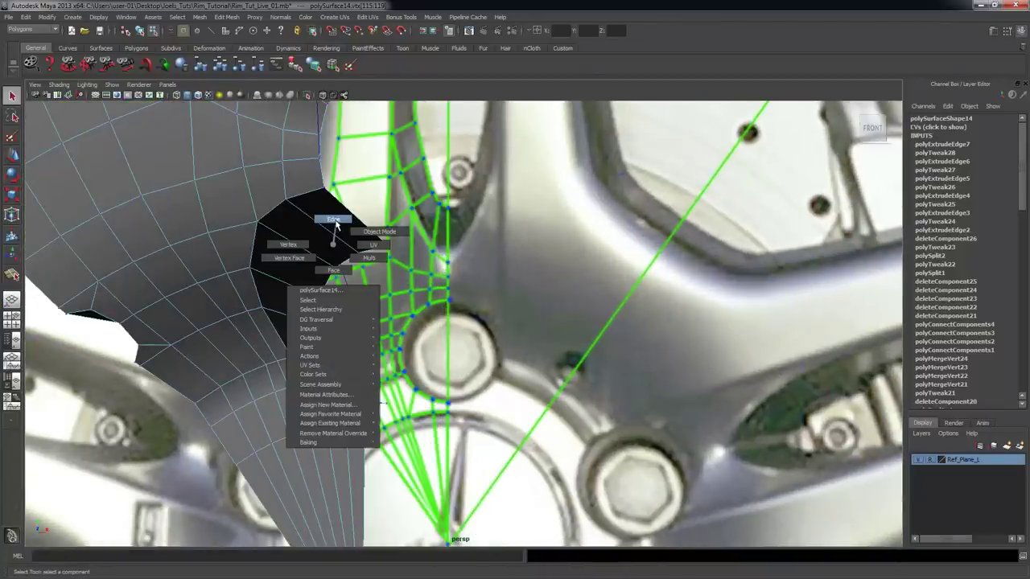
click(334, 221)
alt+drag(373, 255, 385, 413)
alt+drag(436, 392, 483, 314)
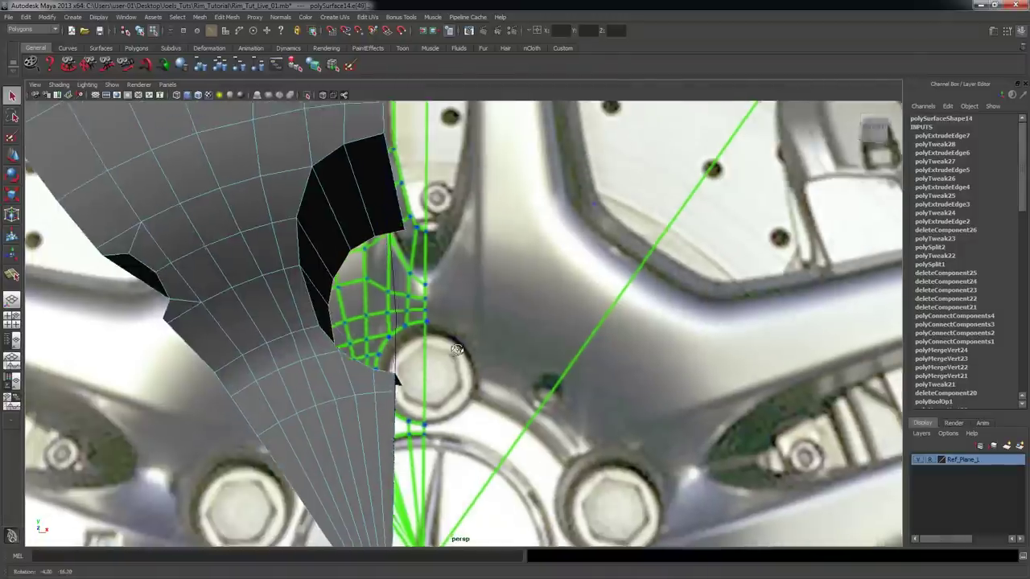
alt+right_drag(483, 313, 558, 295)
alt+drag(559, 294, 581, 277)
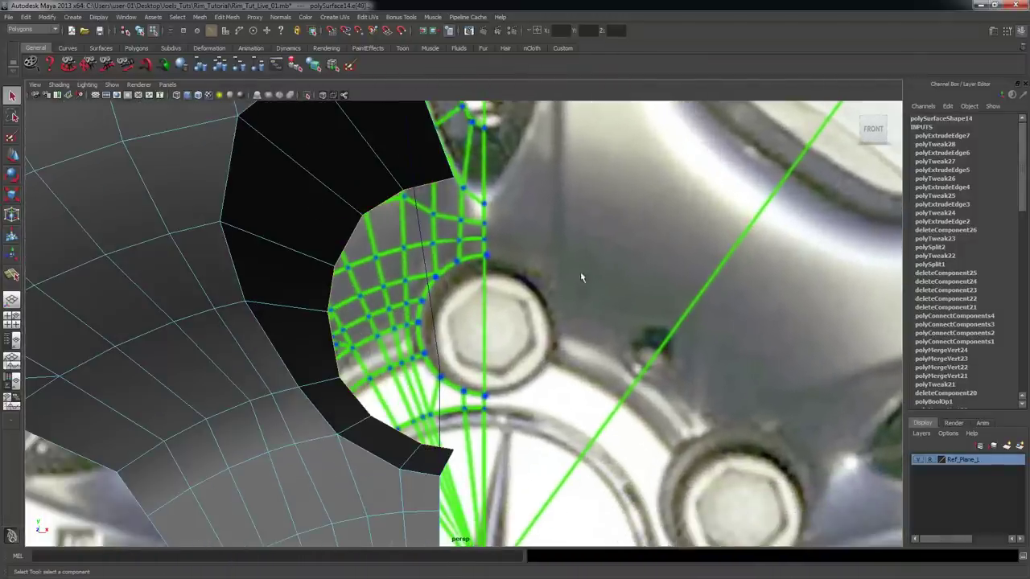
click(438, 183)
alt+drag(495, 228, 471, 223)
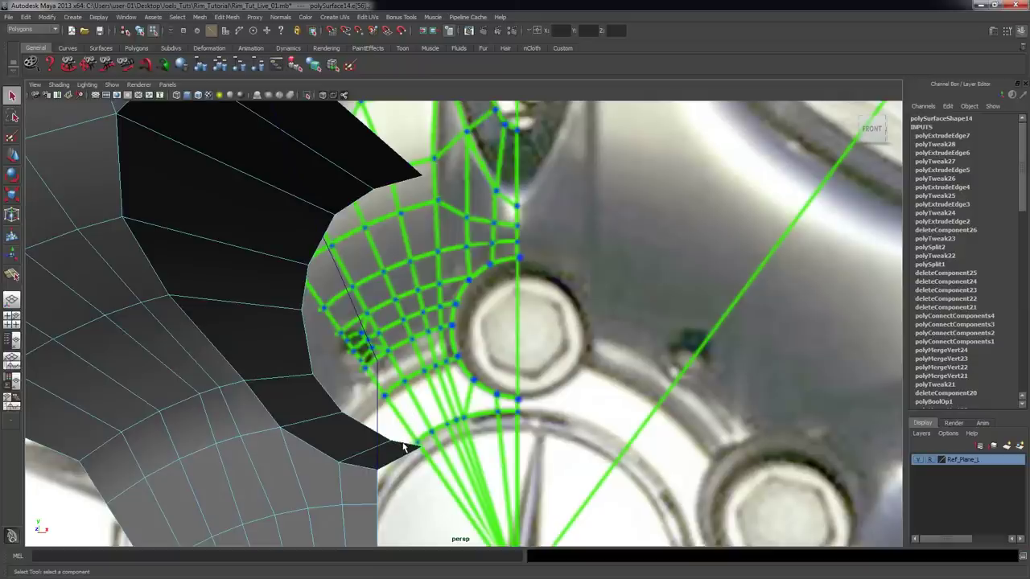
alt+drag(449, 334, 485, 198)
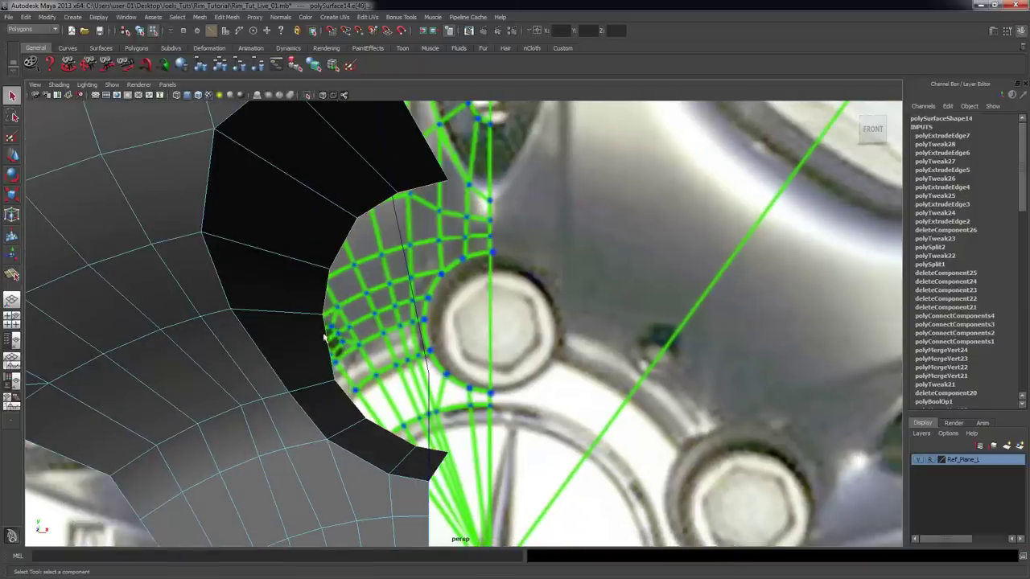
alt+right_drag(523, 448, 452, 416)
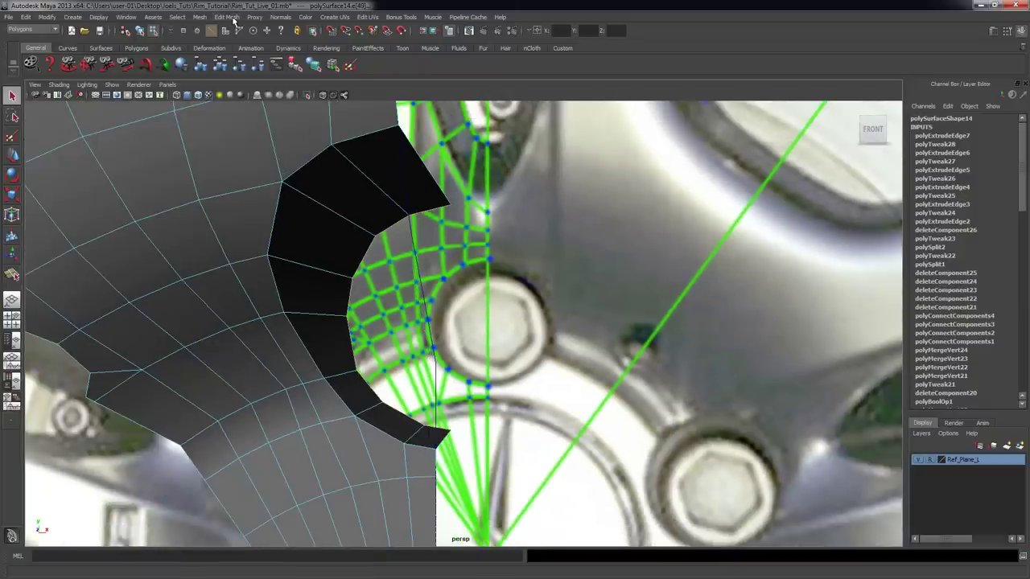
- Extrude the bolt hole's back border edges inward and merge the new vertices to their center to cap the hole
click(232, 18)
click(242, 35)
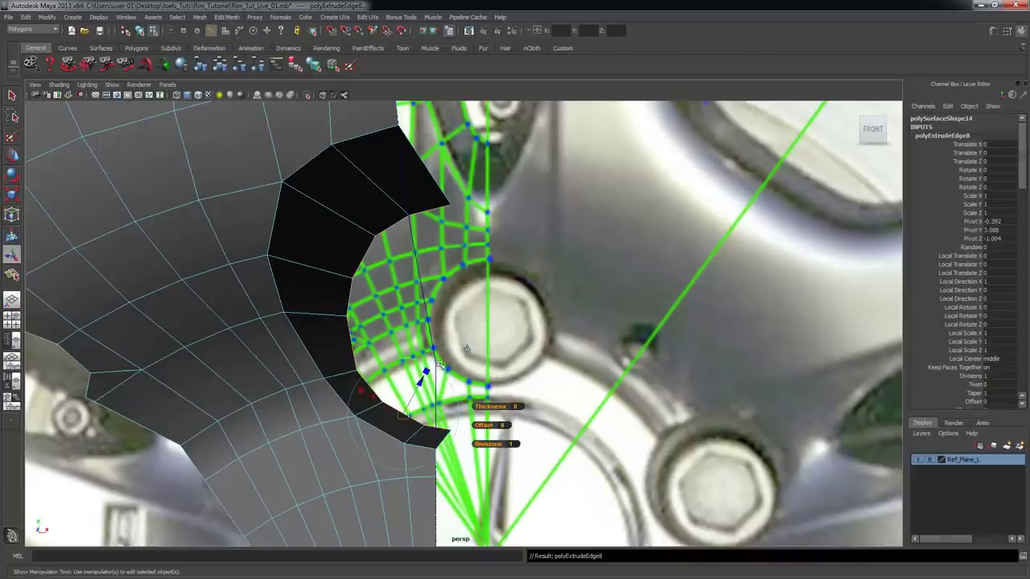
drag(419, 383, 455, 315)
right_click(381, 285)
click(336, 284)
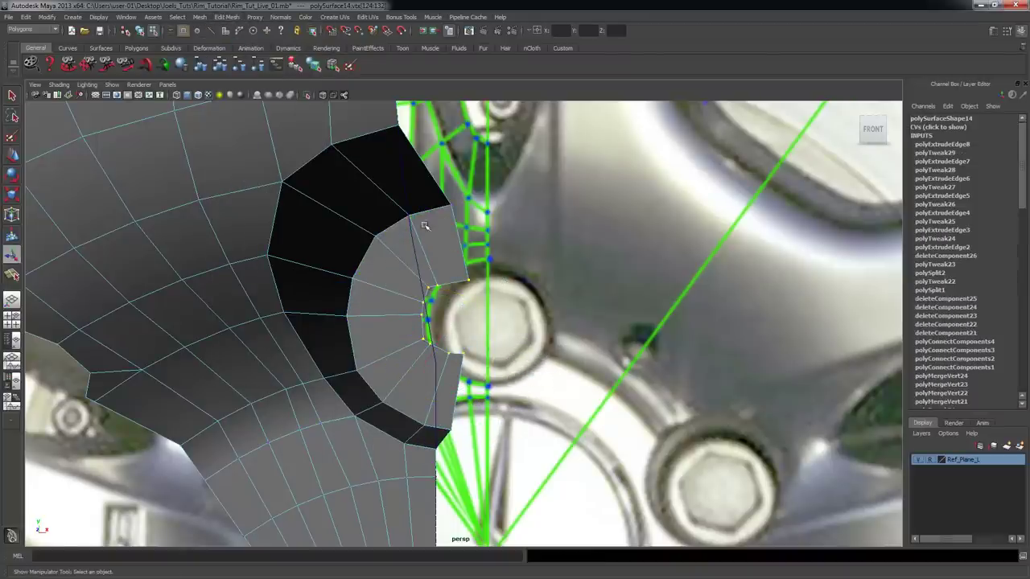
click(231, 18)
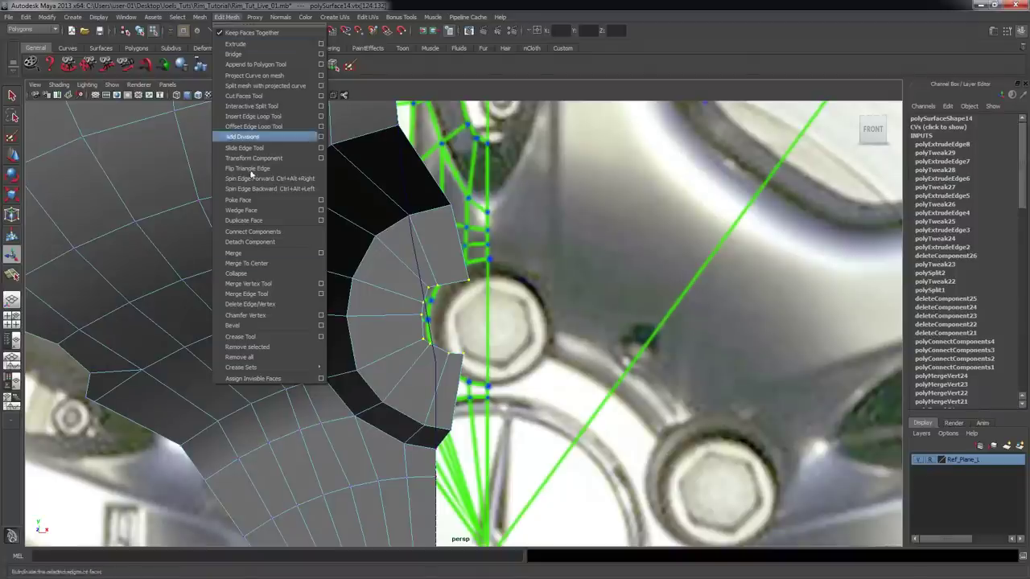
click(273, 265)
alt+drag(518, 314, 594, 352)
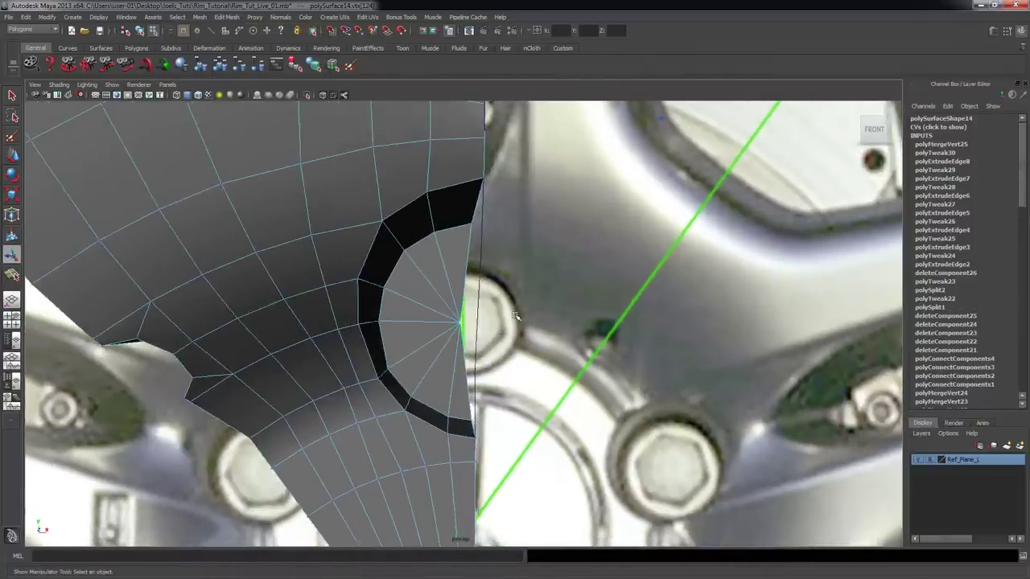
- Move the cap's center vertex horizontally by about 0.095 units onto the vertical center line in the front view
key(space)
key(space)
alt+middle_drag(483, 480, 416, 264)
alt+right_drag(129, 265, 346, 270)
alt+middle_drag(496, 273, 541, 310)
drag(335, 292, 341, 289)
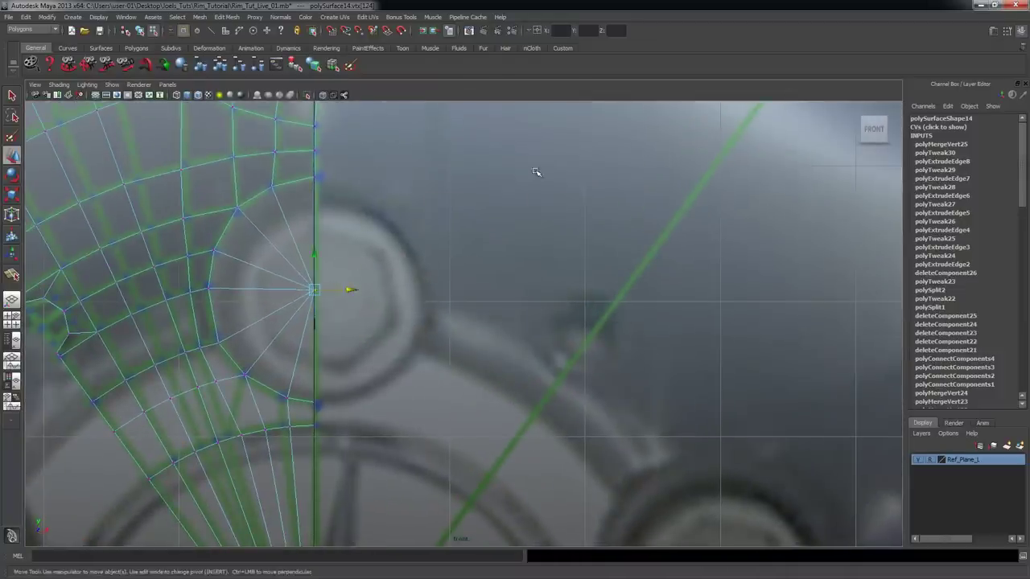
- Examine the spoke with its capped bolt hole in perspective and compare it with the reference photo MBZ-480-17-SLV-5W.jpg
key(space)
key(space)
alt+right_drag(636, 249, 526, 248)
alt+drag(542, 249, 522, 239)
alt+right_drag(522, 239, 391, 236)
alt+drag(442, 237, 414, 236)
alt+middle_drag(414, 236, 414, 333)
alt+drag(413, 333, 352, 255)
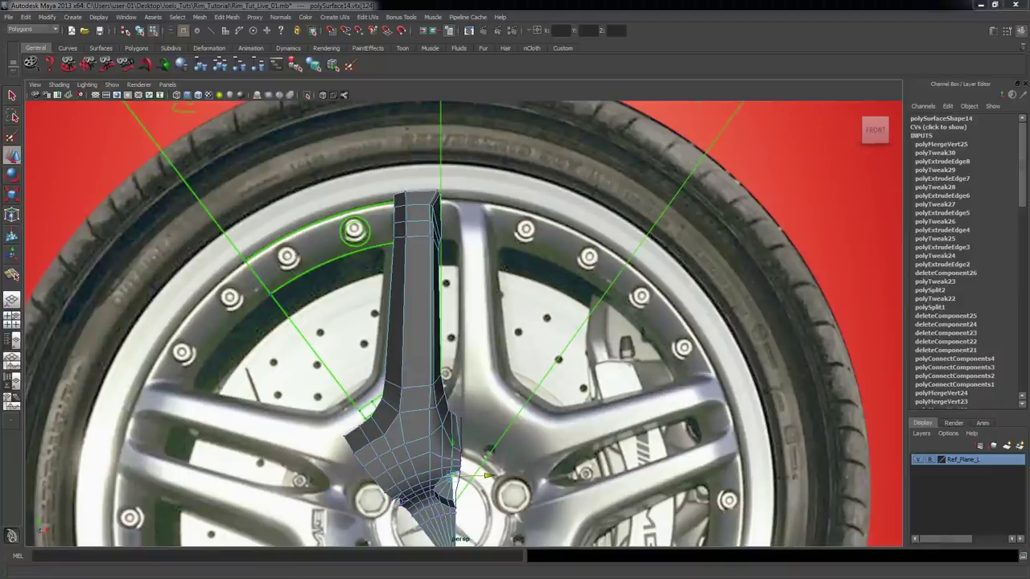
key(alt+Tab)
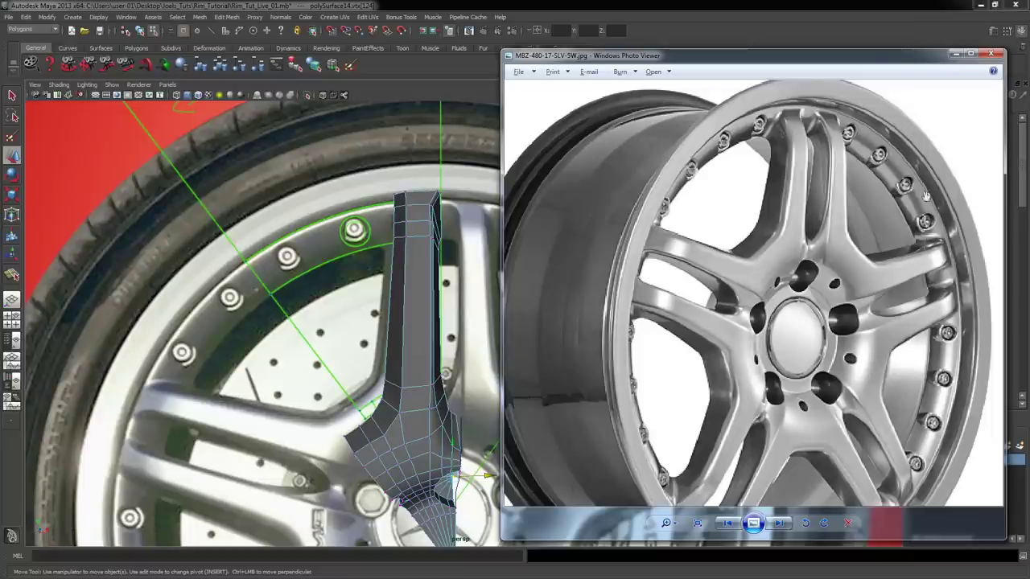
click(811, 4)
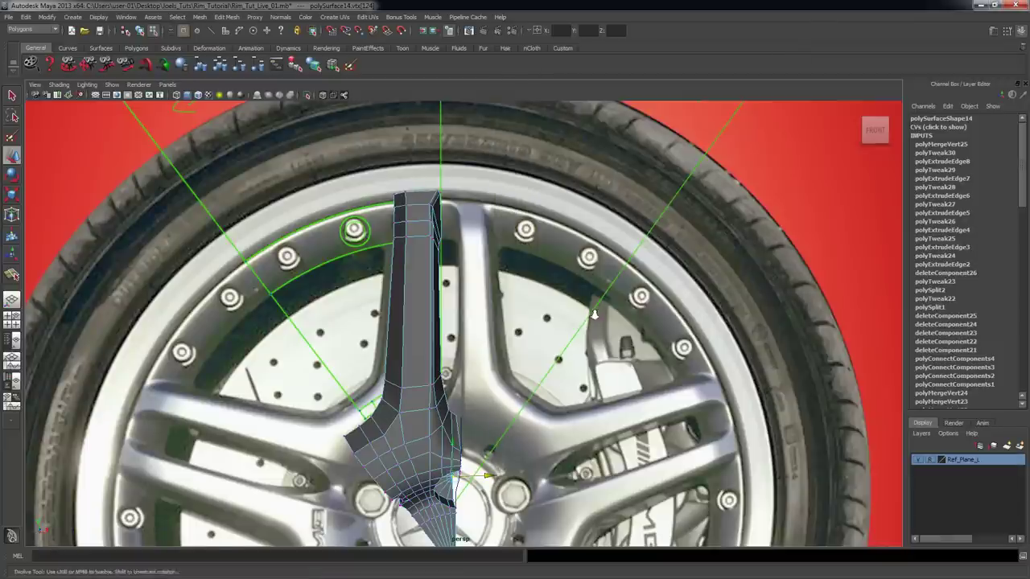
alt+right_drag(580, 308, 552, 308)
mouse_move(552, 308)
alt+mouse_down()
mouse_move(538, 307)
mouse_move(704, 381)
mouse_move(893, 346)
mouse_move(556, 303)
alt+mouse_up()
alt+right_drag(556, 303, 435, 306)
alt+middle_drag(394, 439, 422, 384)
- Inspect the spoke tip's profile in the side view and the whole spoke over the wheel reference in the front view
key(space)
key(space)
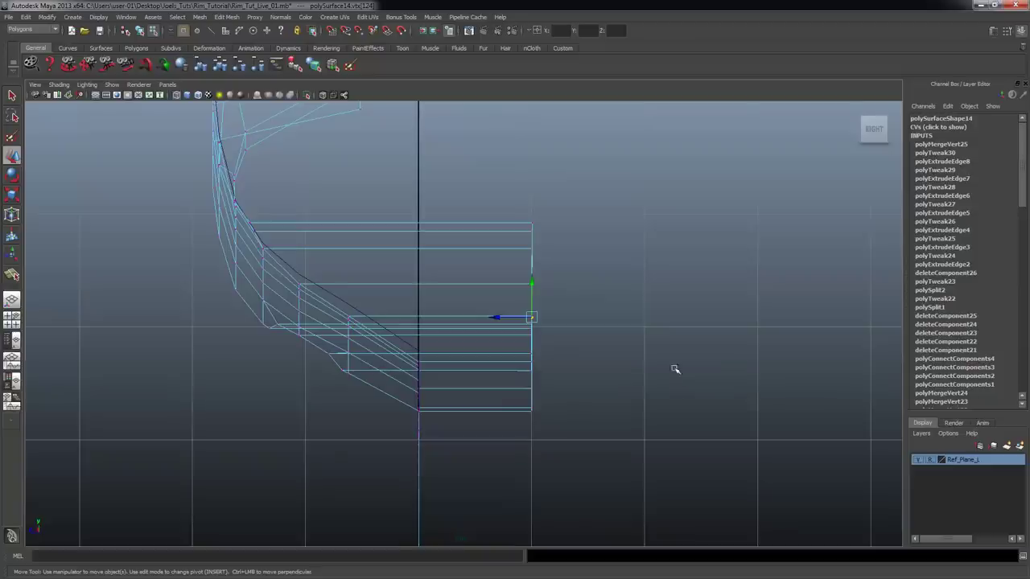
scroll(566, 308, up, 5)
scroll(565, 309, down, 10)
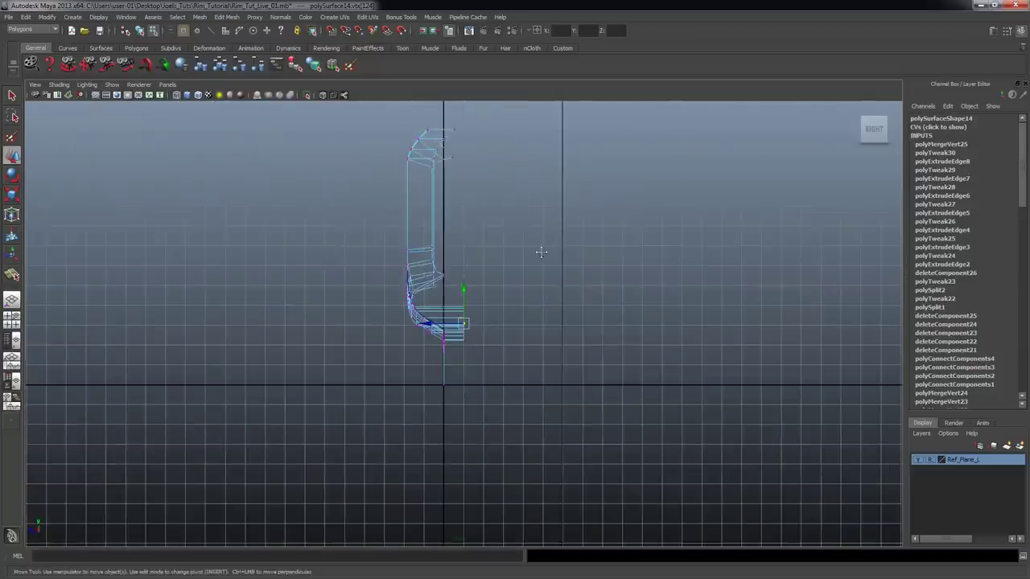
scroll(483, 304, up, 5)
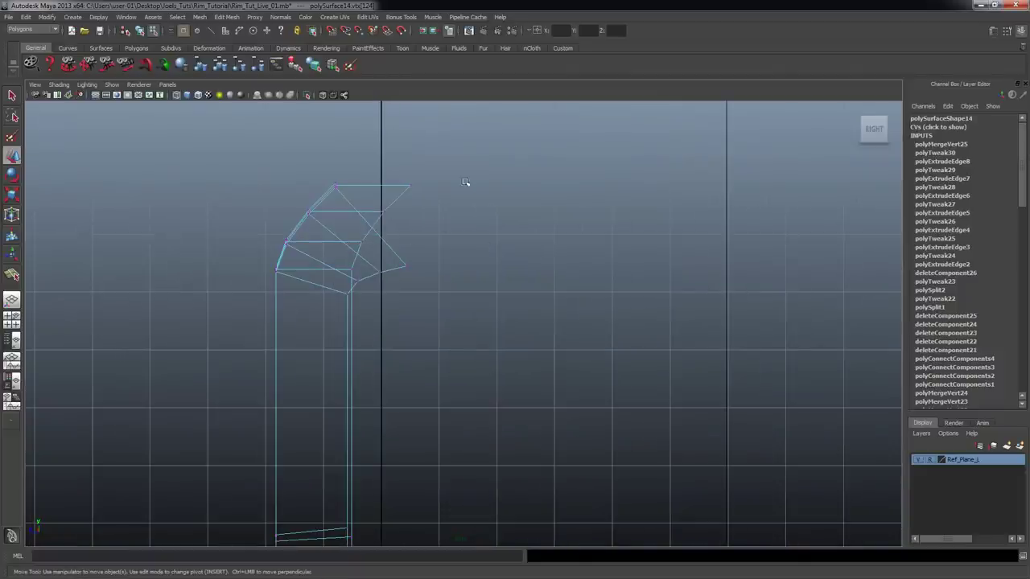
scroll(402, 229, up, 2)
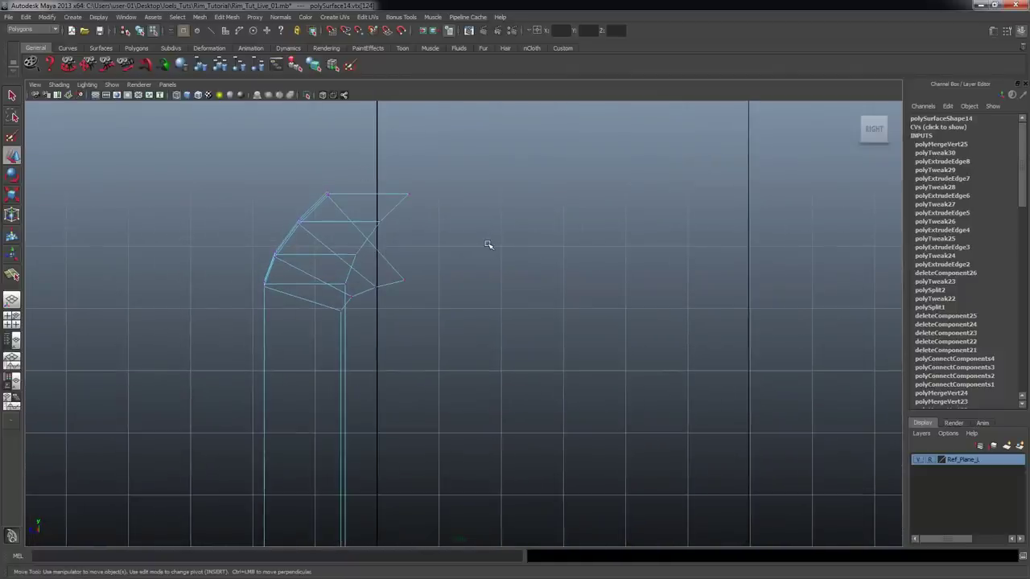
key(space)
key(space)
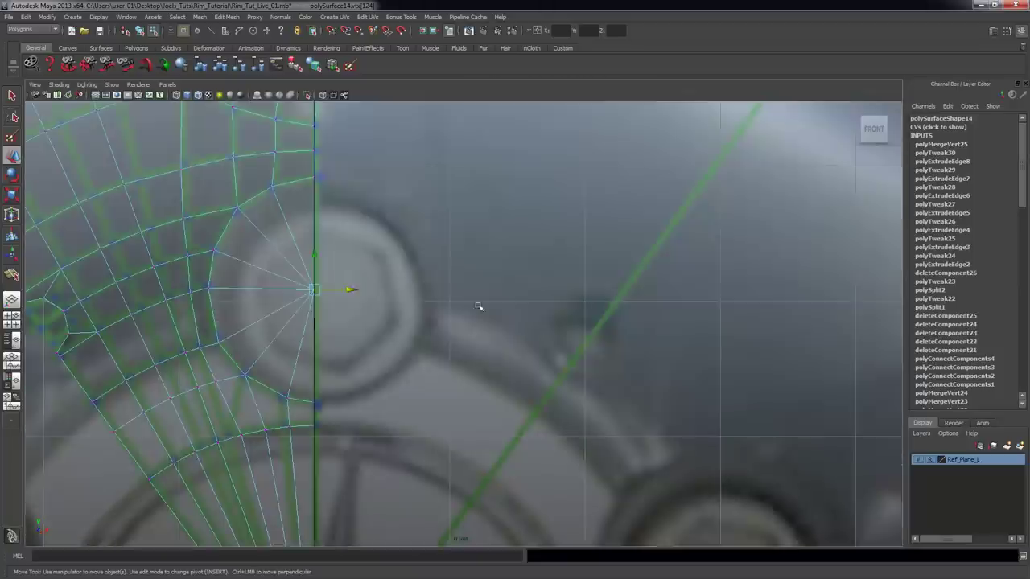
scroll(282, 306, down, 2)
scroll(341, 268, down, 2)
alt+middle_drag(446, 265, 411, 388)
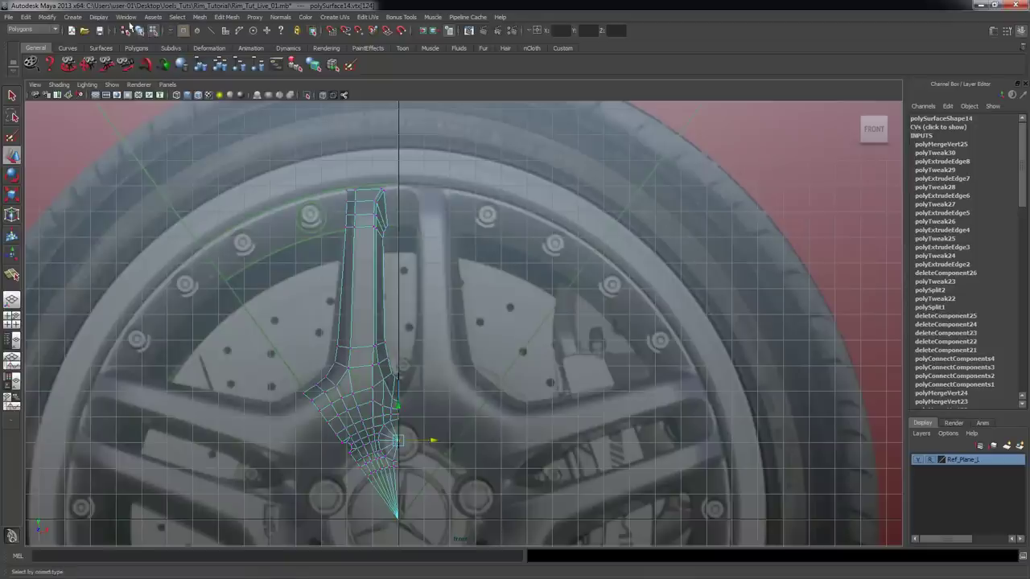
click(72, 17)
mouse_move(80, 44)
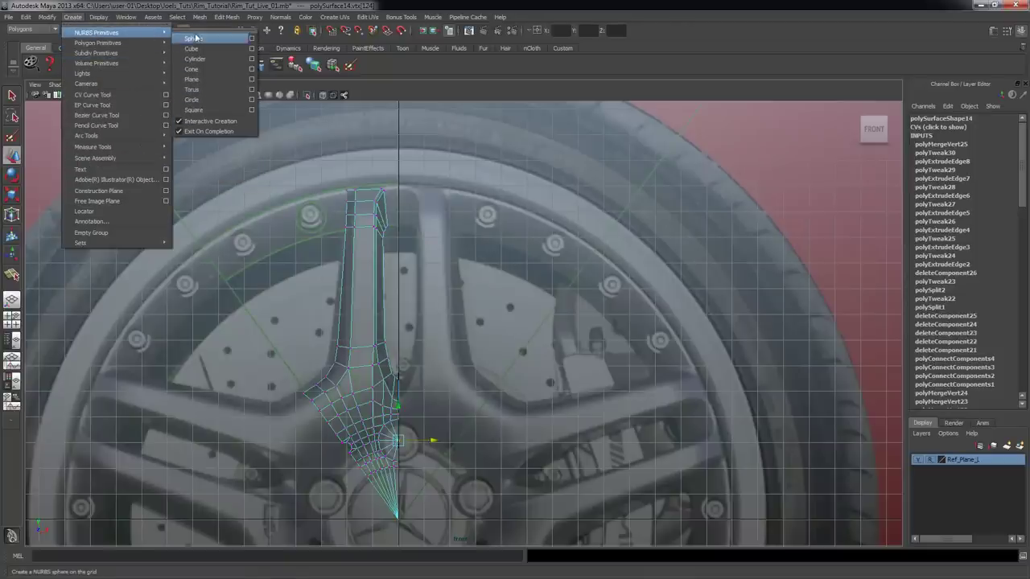
click(195, 100)
alt+right_drag(439, 389, 471, 392)
alt+middle_drag(458, 346, 458, 322)
click(330, 30)
scroll(416, 221, down, 3)
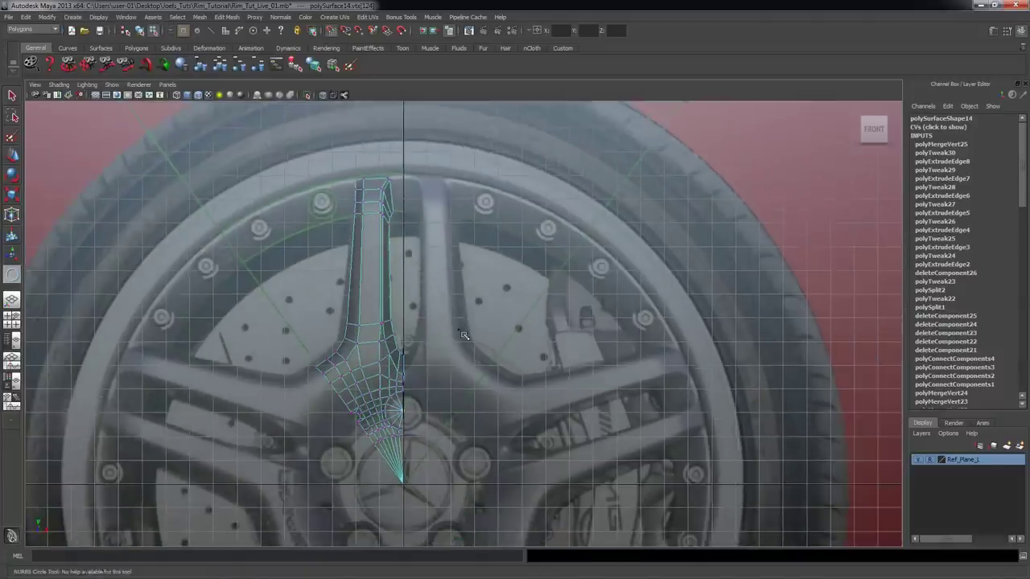
scroll(418, 427, up, 3)
drag(415, 435, 641, 528)
key(ctrl+z)
key(w)
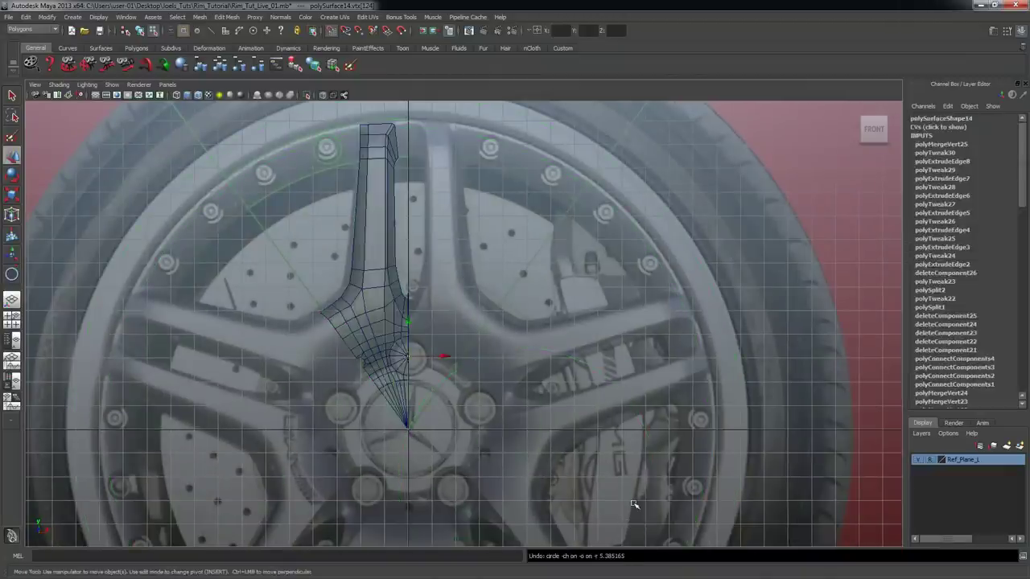
key(ctrl+z)
key(ctrl+z)
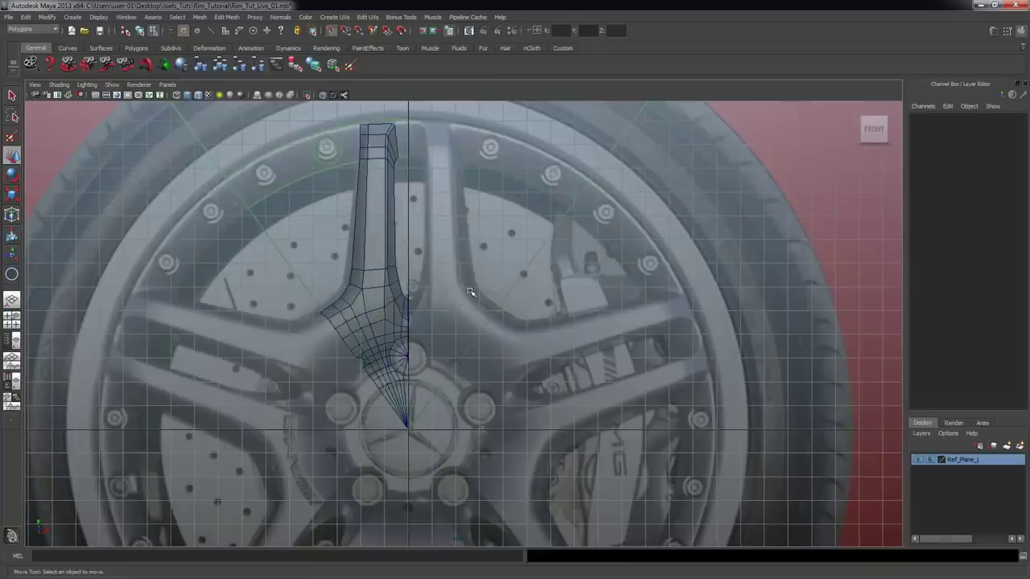
key(ctrl+z)
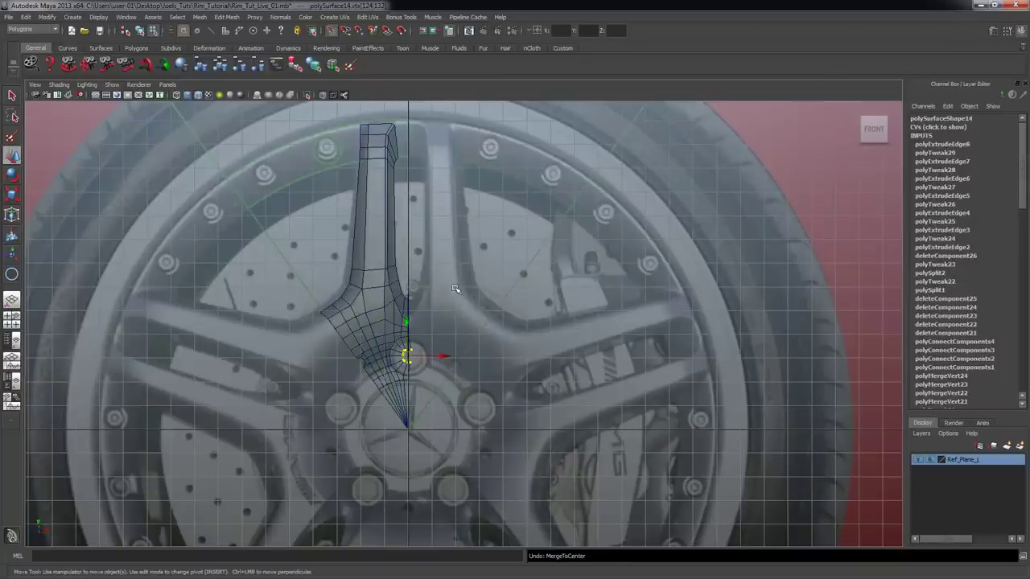
key(shift+z)
key(shift+z)
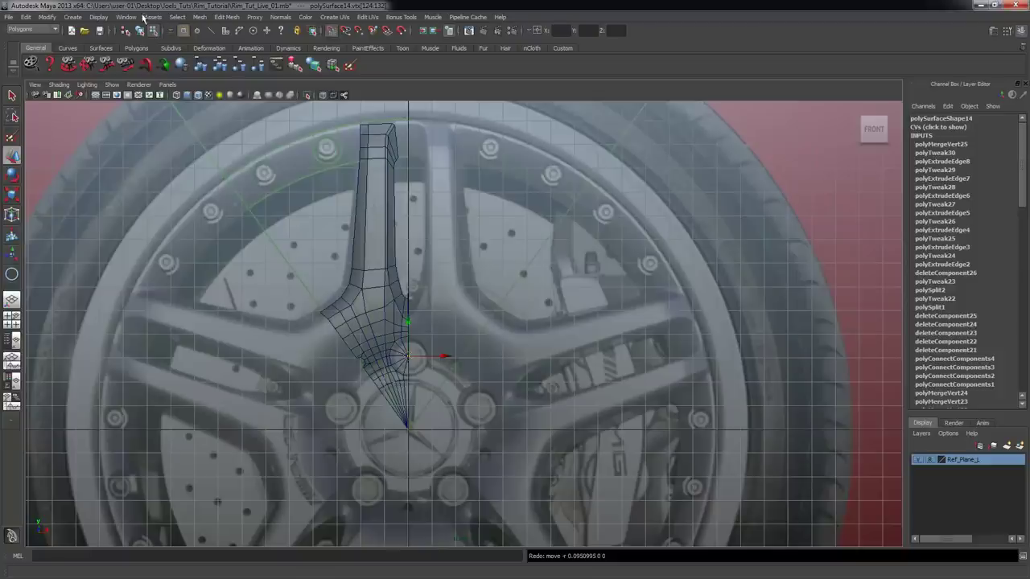
- Create a NURBS circle centered on the wheel hub and scale it uniformly to 1.023 to match the bolt ring's outer edge
click(141, 16)
mouse_move(85, 35)
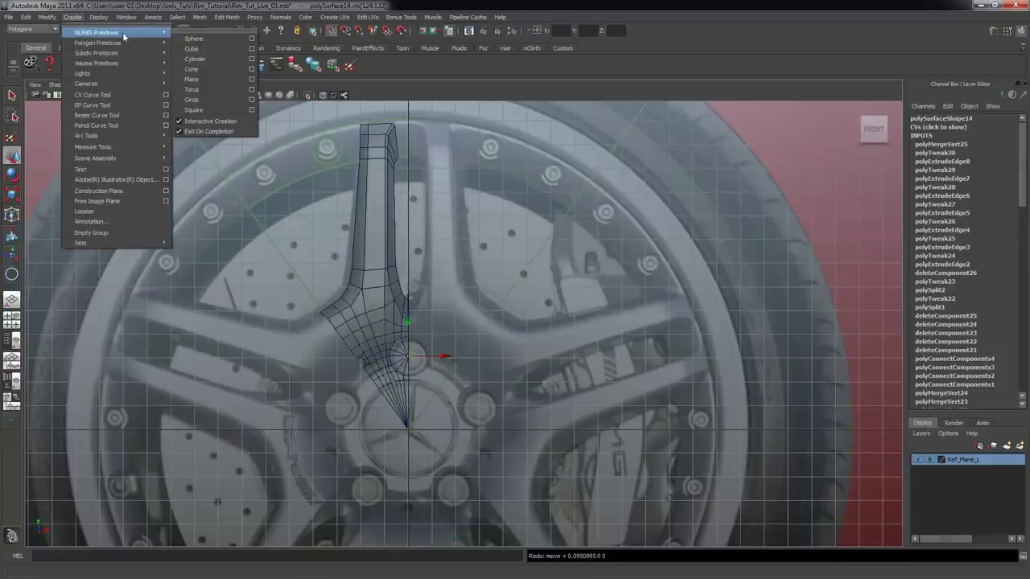
click(215, 99)
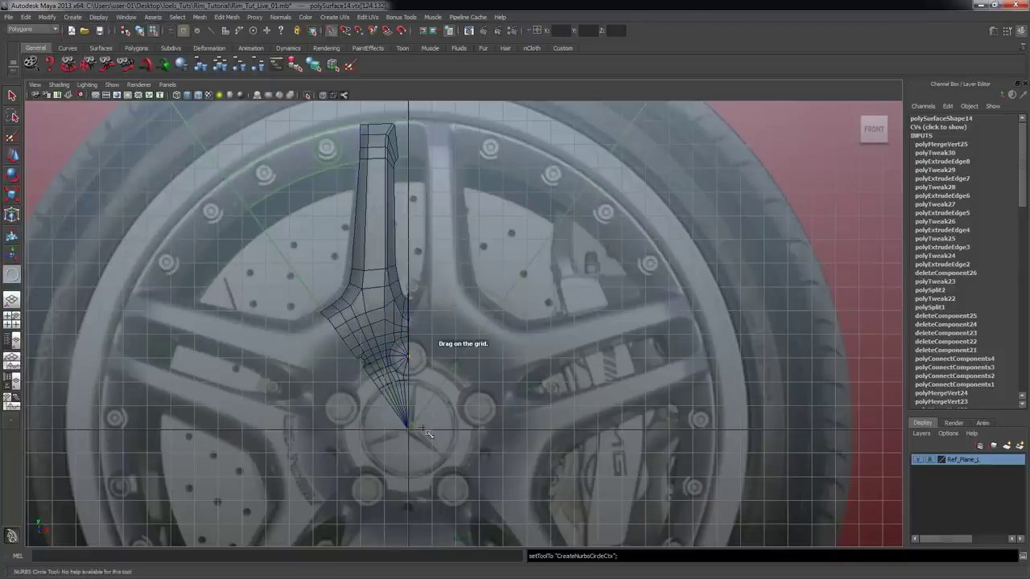
drag(414, 436, 627, 512)
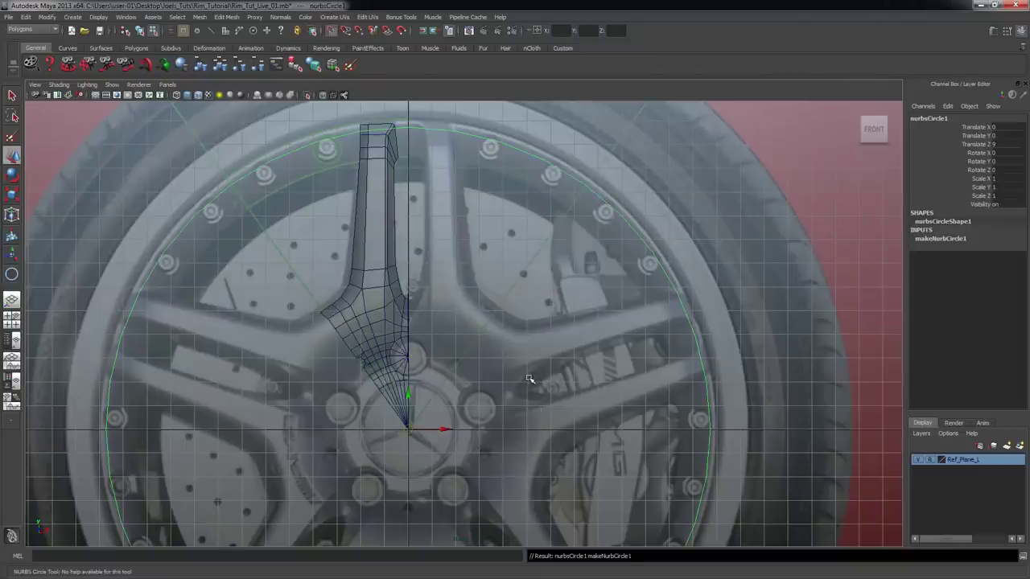
key(r)
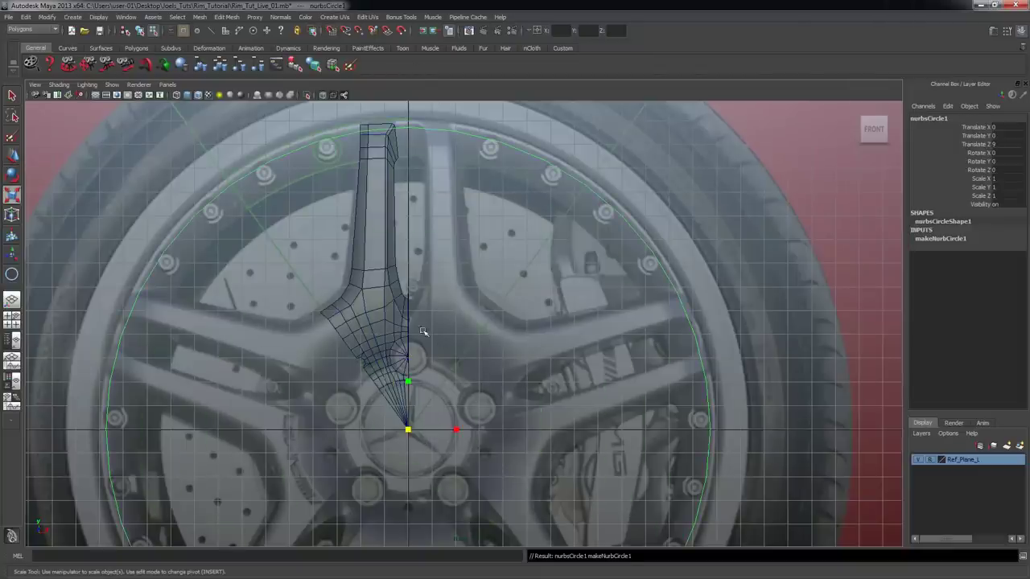
mouse_move(405, 427)
mouse_down()
mouse_move(430, 429)
mouse_move(418, 428)
mouse_up()
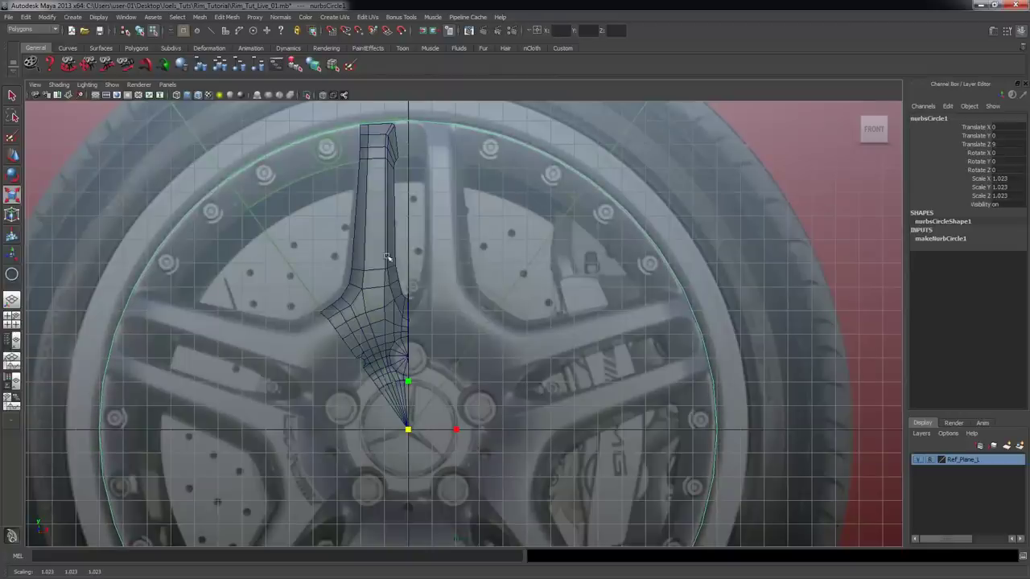
- Duplicate the circle and scale the copy uniformly to 0.906 to match the bolt ring's inner edge
key(ctrl+d)
drag(408, 429, 355, 431)
key(space)
key(space)
alt+drag(499, 242, 553, 245)
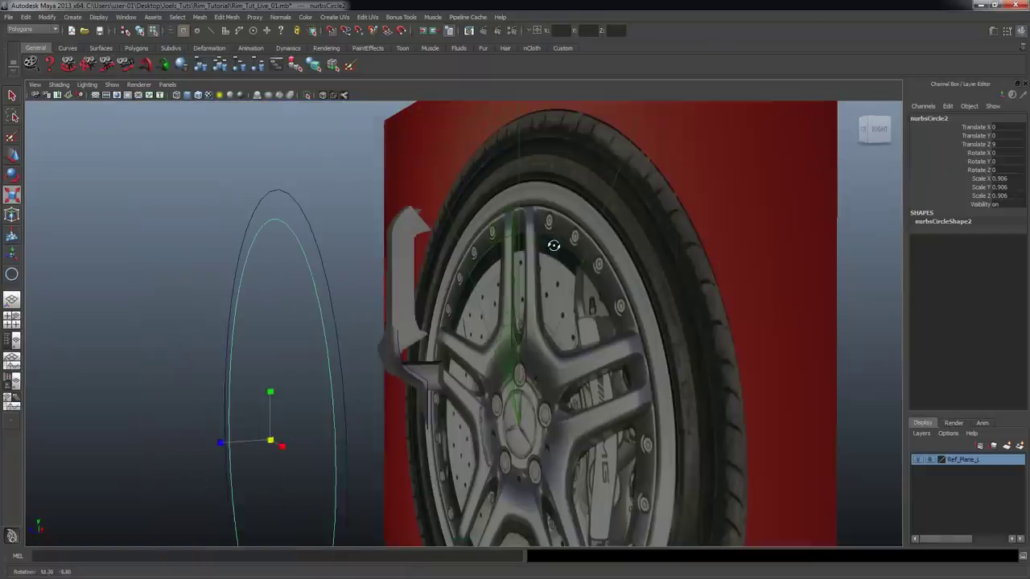
- Return the spoke mesh from component mode to object selection mode
click(320, 278)
mouse_move(320, 279)
alt+mouse_down()
mouse_move(333, 283)
mouse_move(311, 262)
mouse_move(315, 273)
alt+mouse_up()
key(w)
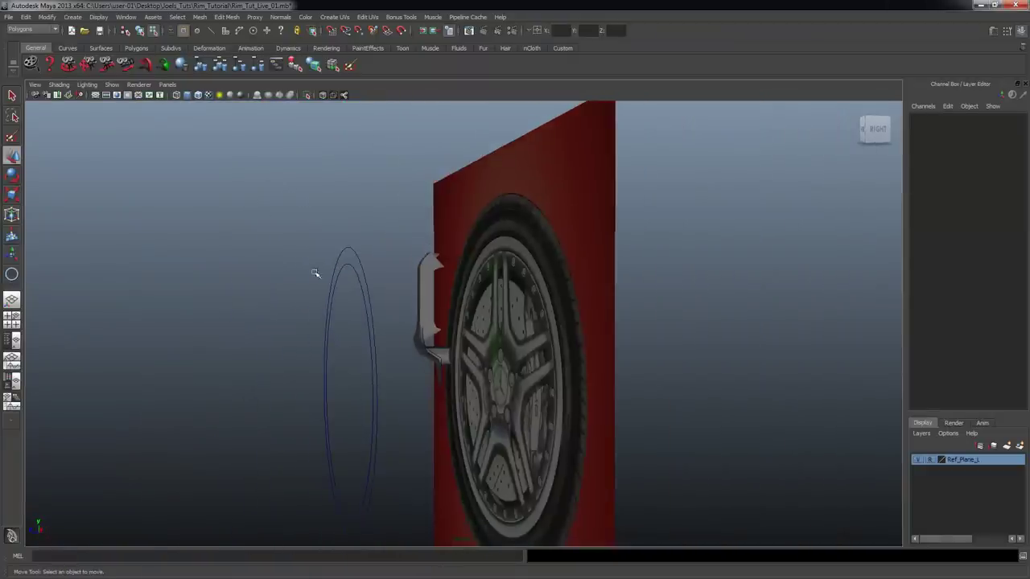
alt+drag(375, 345, 392, 275)
alt+drag(357, 243, 352, 323)
drag(404, 185, 442, 262)
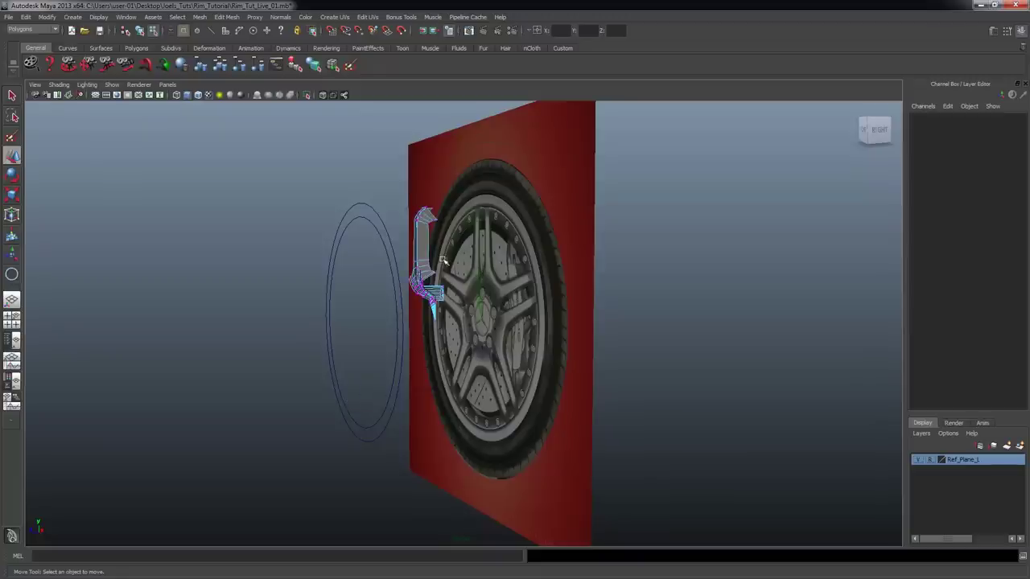
key(F8)
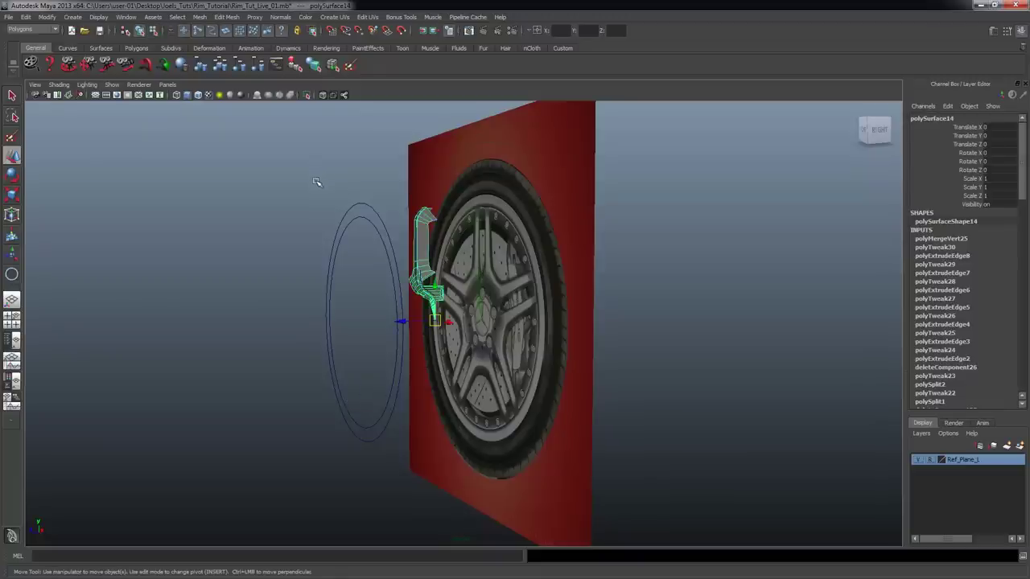
- Move both guide circles along Z to -0.508, flush with the rear edge of the spoke tip
click(364, 222)
key(space)
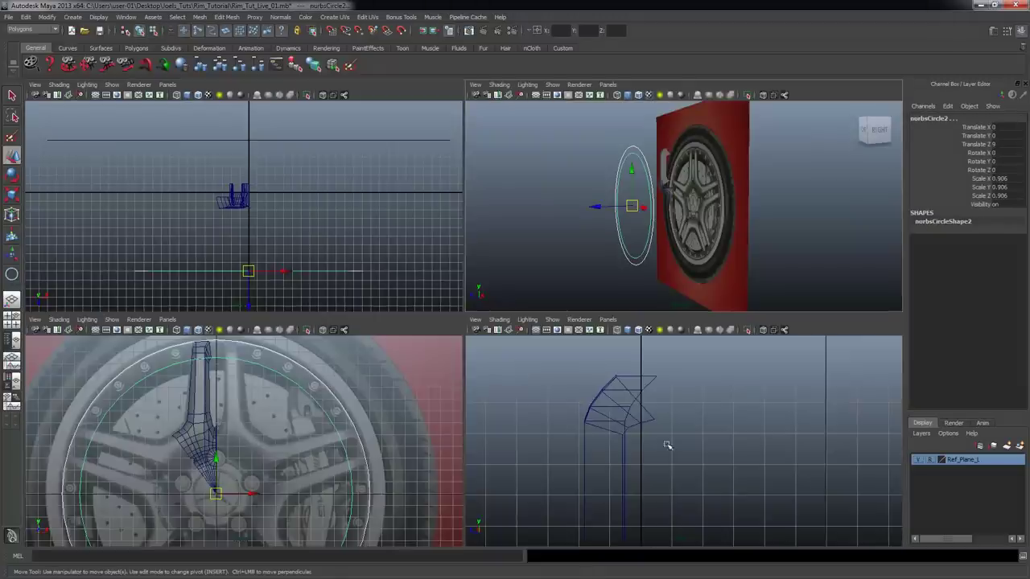
key(space)
key(f)
drag(429, 324, 567, 328)
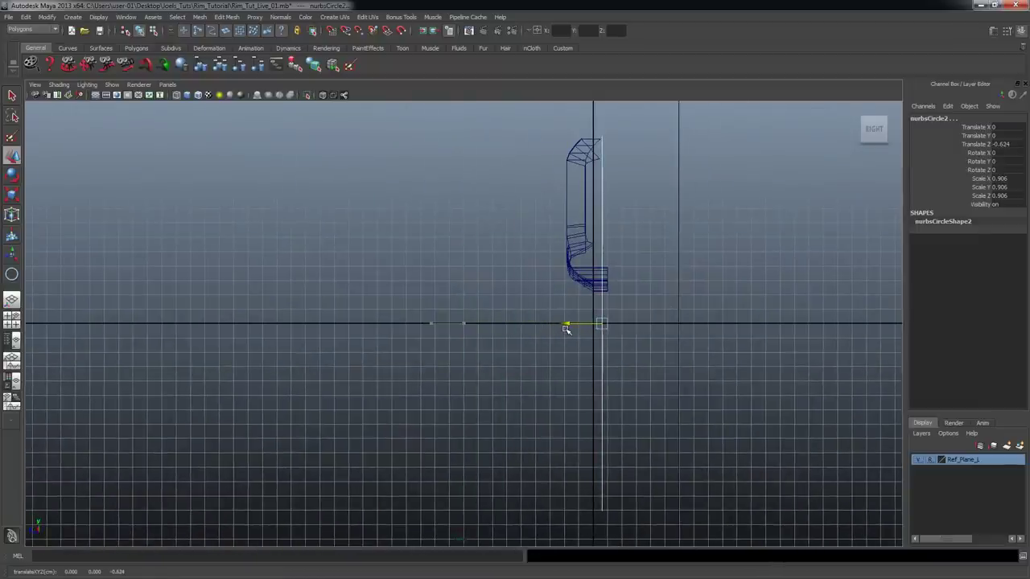
alt+right_drag(565, 329, 585, 242)
alt+middle_drag(545, 243, 418, 443)
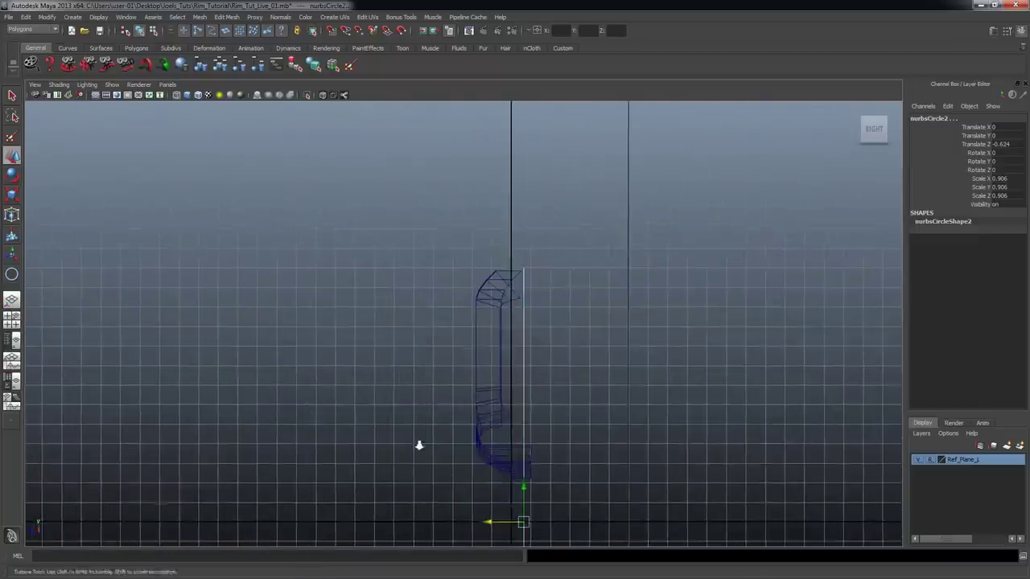
alt+right_drag(418, 444, 657, 444)
alt+middle_drag(657, 444, 577, 326)
drag(436, 486, 431, 486)
alt+middle_drag(387, 165, 386, 266)
alt+right_drag(386, 265, 556, 331)
alt+middle_drag(556, 331, 557, 356)
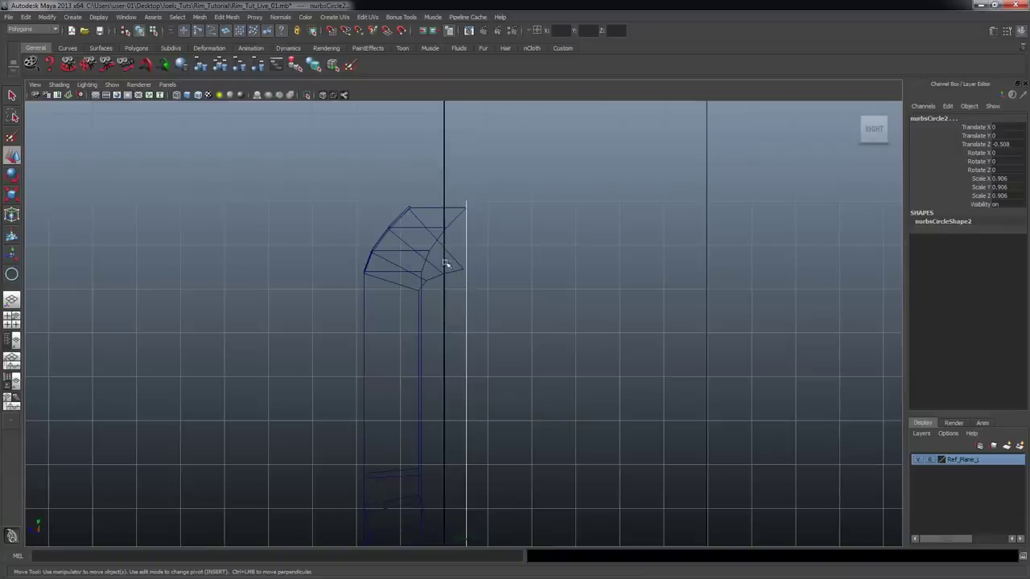
- Check how the outer and inner guide circles' top edges each line up with the spoke tip in the side view
alt+right_drag(464, 226, 595, 253)
alt+middle_drag(522, 255, 501, 303)
alt+right_drag(451, 284, 501, 285)
alt+middle_drag(502, 285, 499, 298)
click(443, 199)
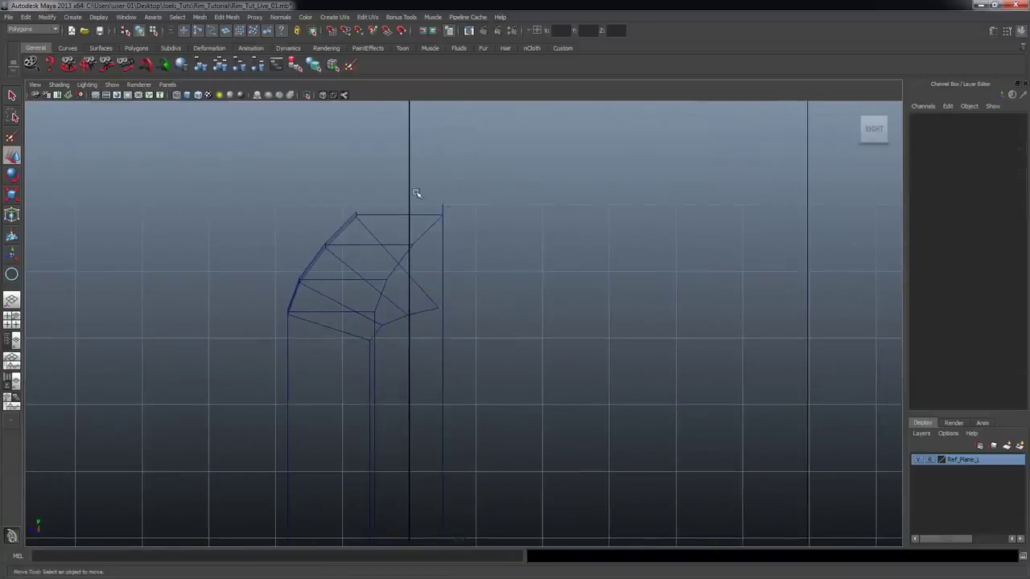
drag(418, 193, 458, 209)
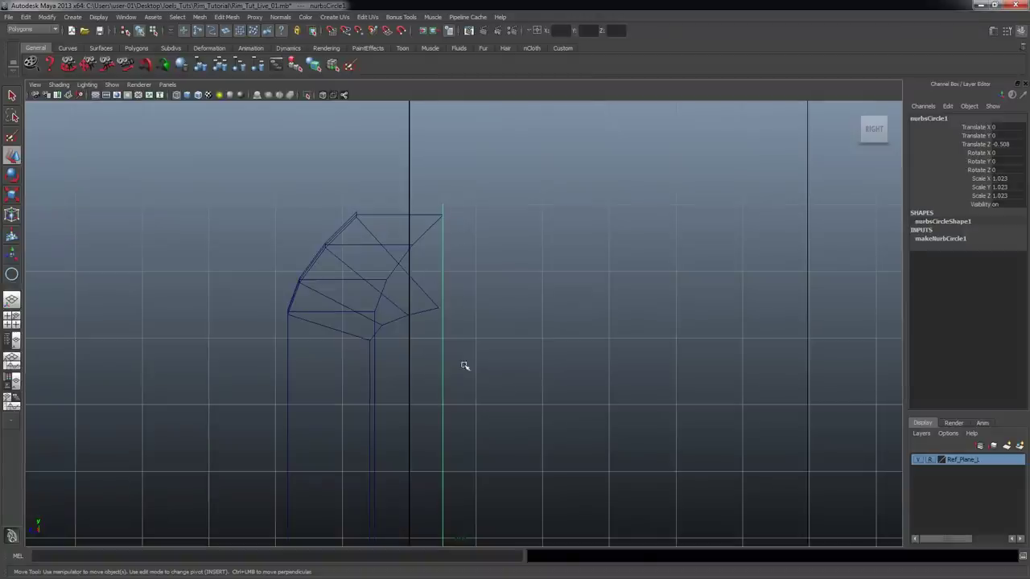
shift+drag(464, 365, 484, 382)
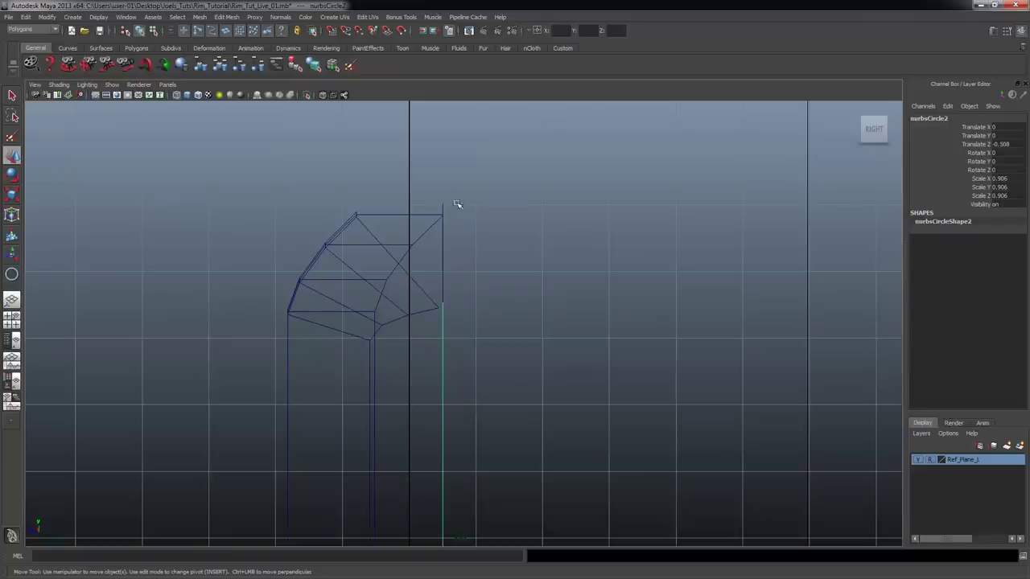
- Examine both guide circles around the spoke and the wheel reference in the perspective view
key(space)
key(space)
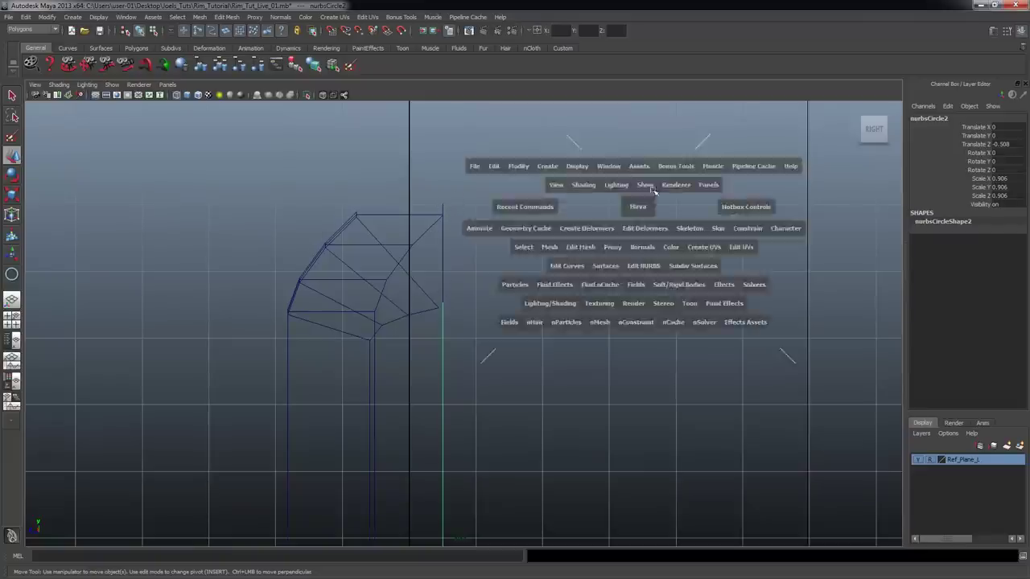
alt+drag(582, 222, 708, 225)
alt+right_drag(632, 234, 670, 234)
alt+drag(670, 235, 579, 288)
alt+right_drag(437, 156, 484, 170)
alt+middle_drag(484, 170, 476, 214)
alt+drag(476, 213, 462, 222)
key(space)
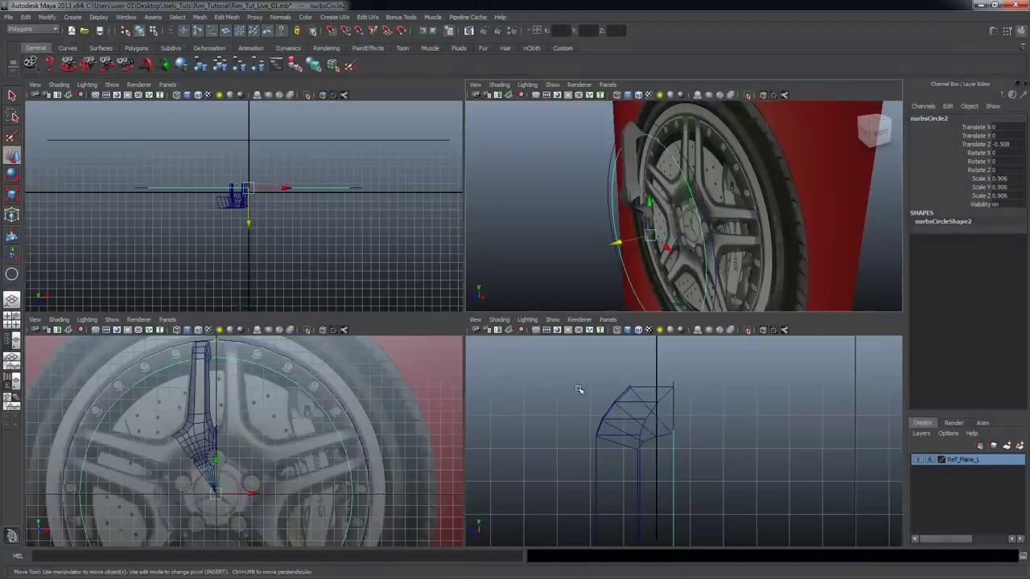
- Draw a two-point circular arc in the side view from the inner circle's top edge to the spoke tip's front corner, with a radius of about 1.351 cm
key(space)
scroll(494, 265, up, 6)
scroll(459, 323, up, 1)
click(72, 17)
mouse_move(100, 141)
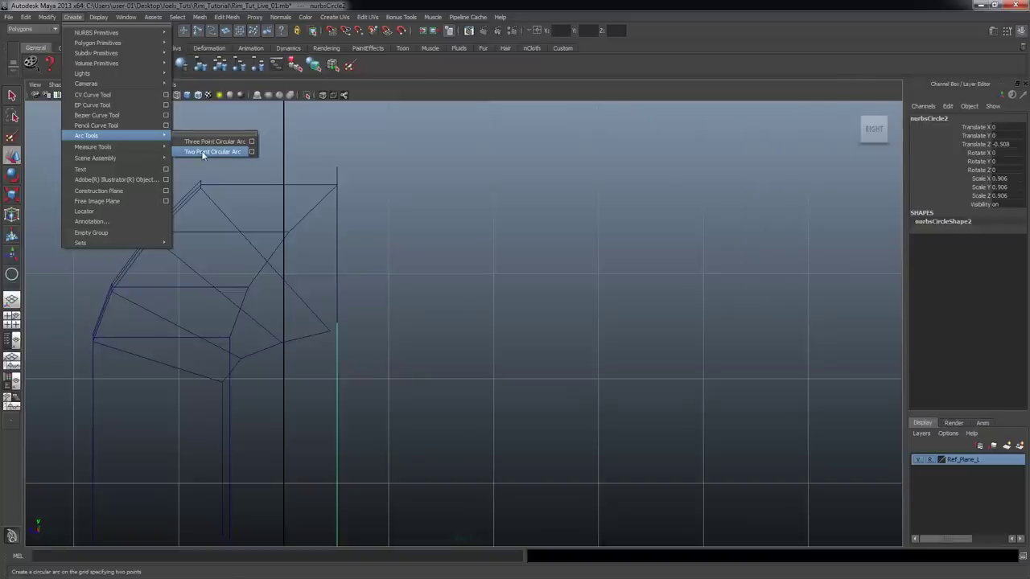
click(203, 152)
scroll(329, 322, up, 1)
click(313, 318)
click(146, 150)
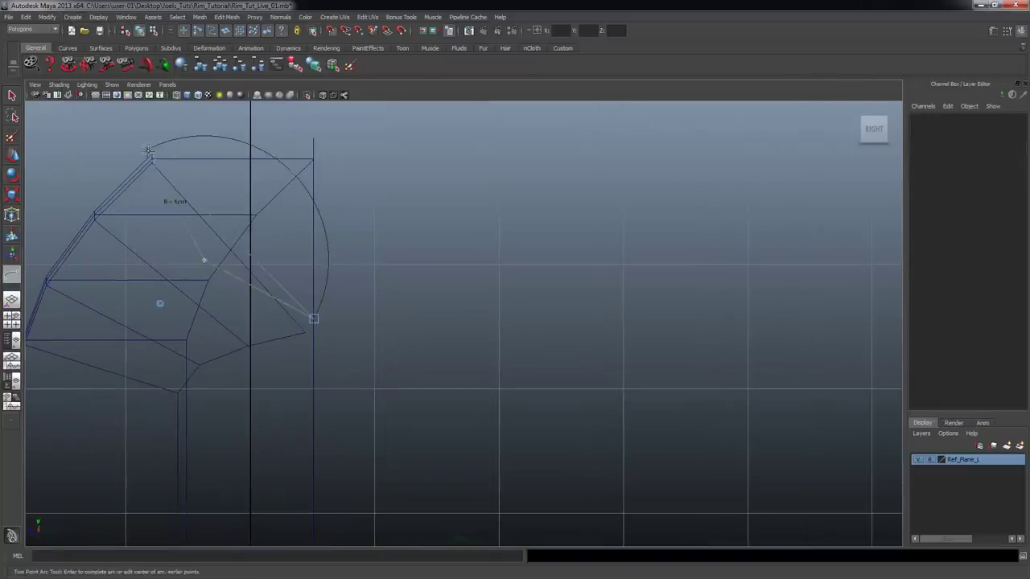
click(280, 184)
drag(282, 179, 316, 151)
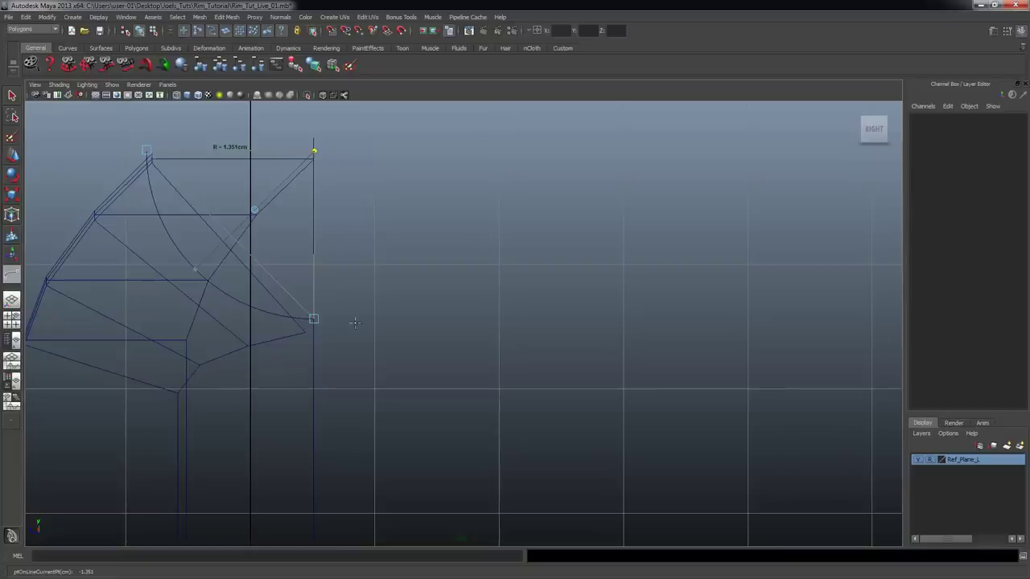
key(w)
- Raise the arc to Translate Y 0.086 in the front view, so that its center meets the outer guide circle's top edge
alt+middle_drag(308, 182, 361, 223)
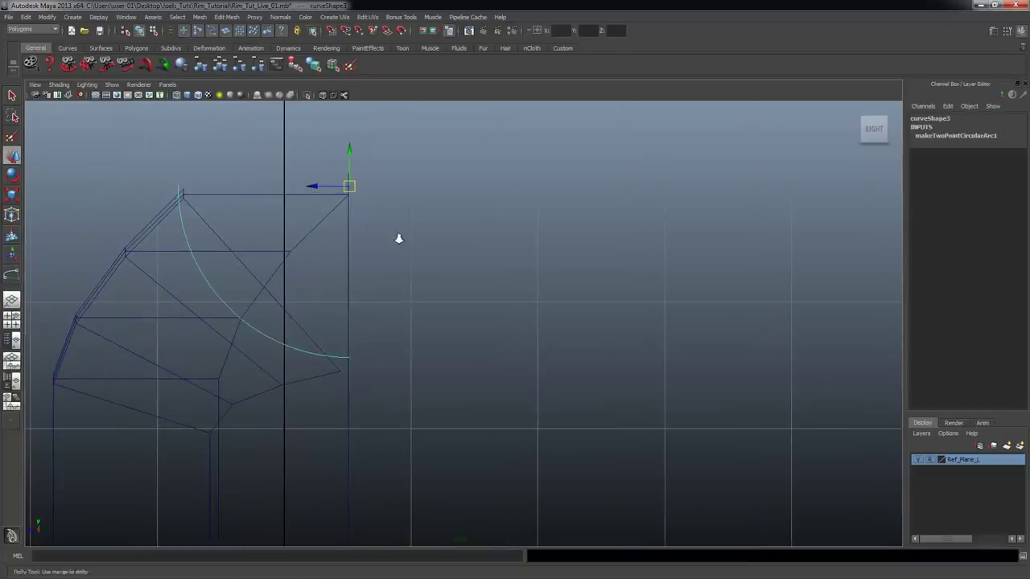
key(space)
key(space)
alt+drag(485, 279, 531, 331)
key(space)
key(space)
alt+middle_drag(479, 269, 400, 431)
alt+right_drag(552, 370, 635, 400)
alt+middle_drag(308, 367, 528, 375)
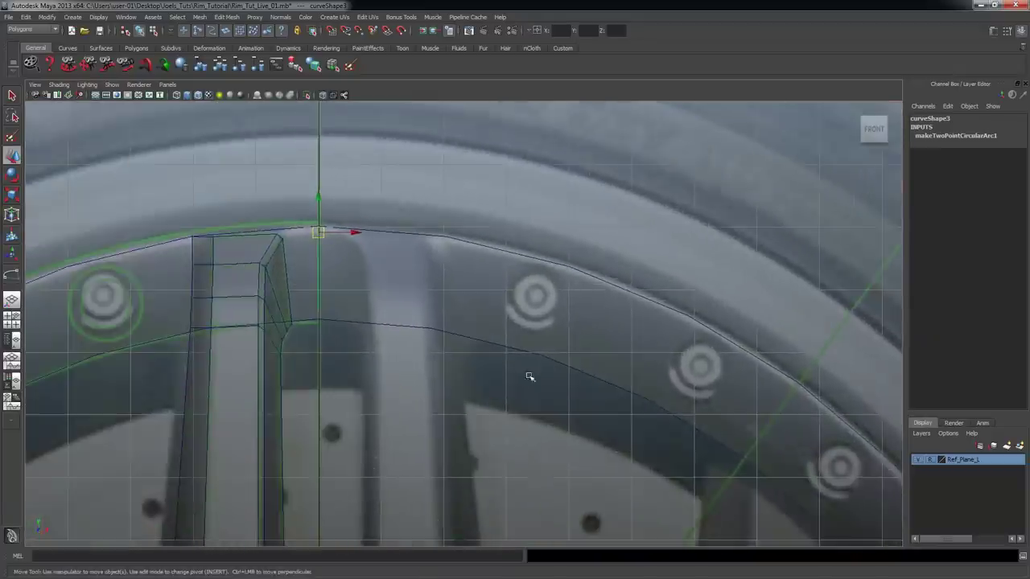
alt+right_drag(342, 318, 395, 336)
alt+middle_drag(281, 240, 371, 271)
drag(340, 184, 338, 210)
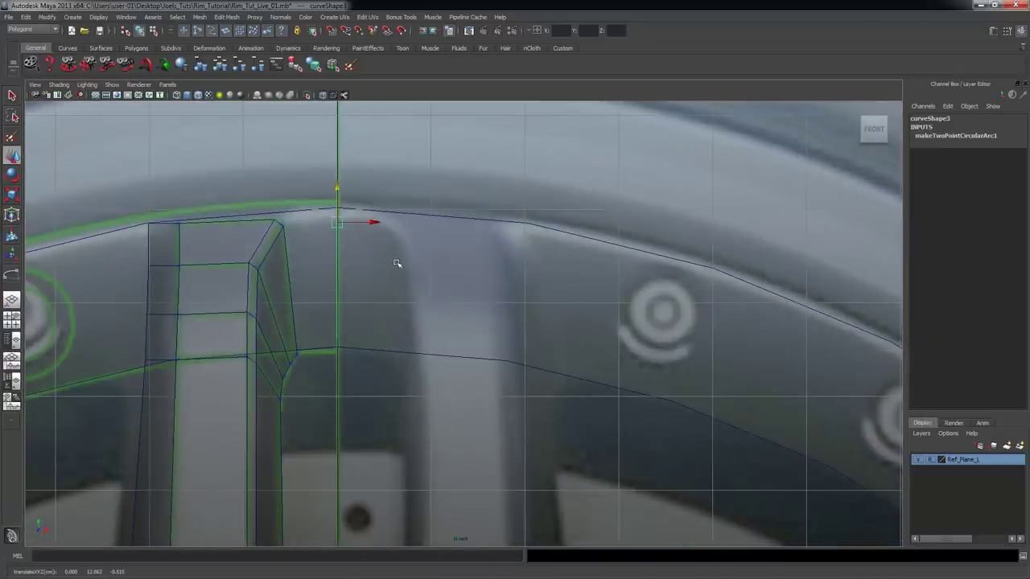
key(r)
key(w)
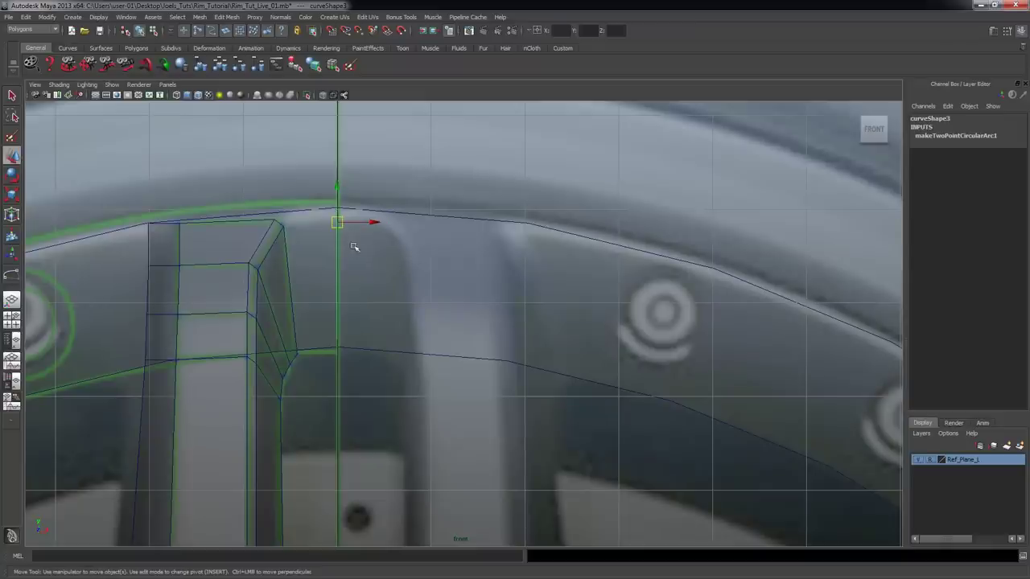
drag(339, 194, 339, 179)
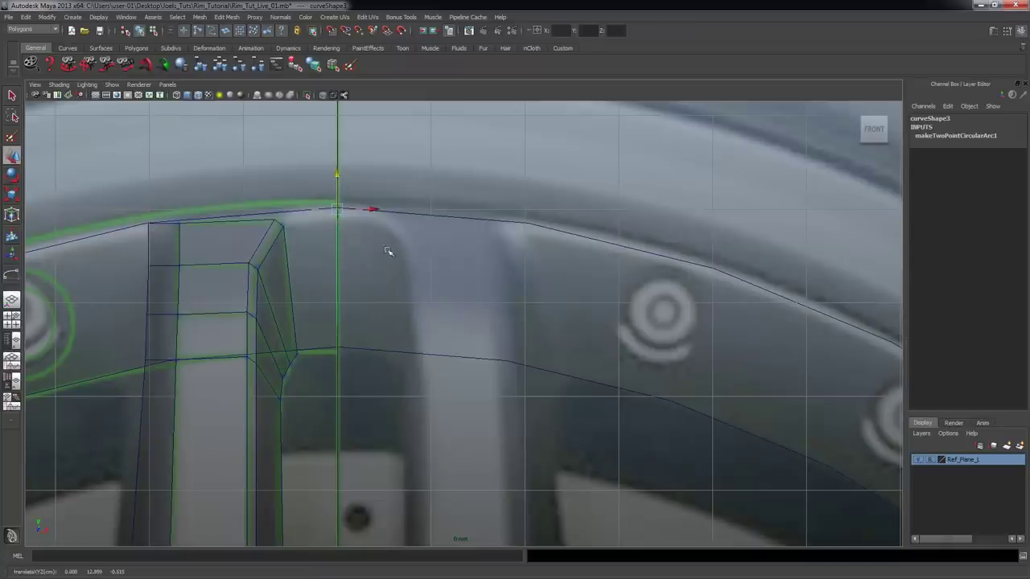
- Scale the arc uniformly to 1.178 and compare it with the spoke tip in perspective
key(r)
drag(337, 209, 351, 208)
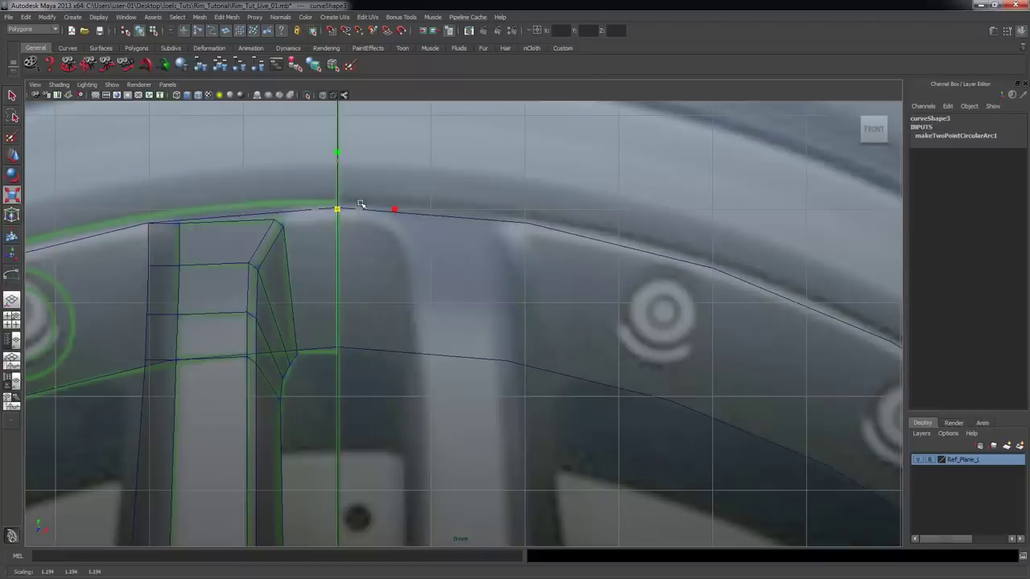
alt+right_drag(550, 300, 510, 308)
key(space)
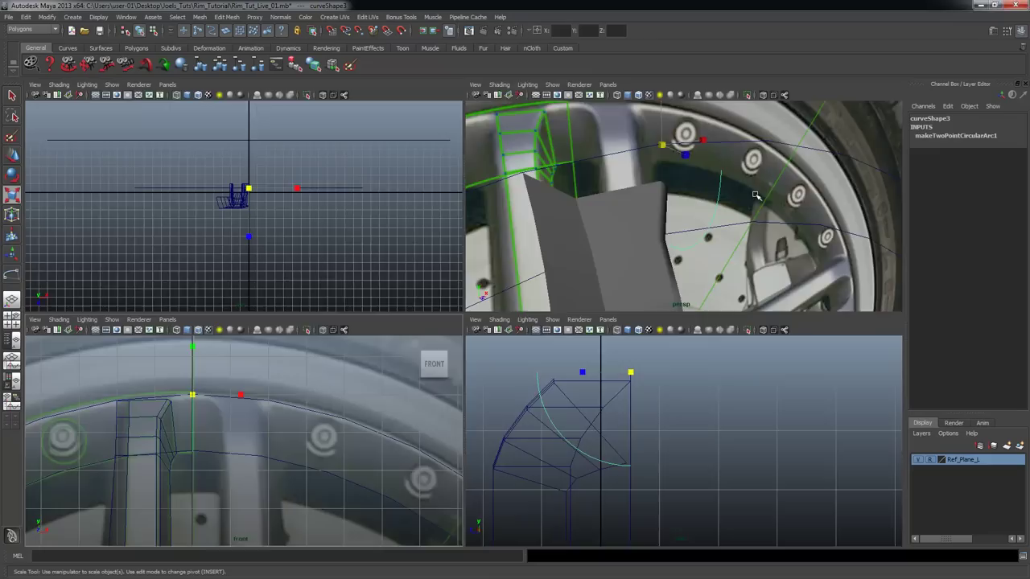
key(space)
alt+drag(663, 269, 537, 271)
alt+right_drag(562, 274, 540, 265)
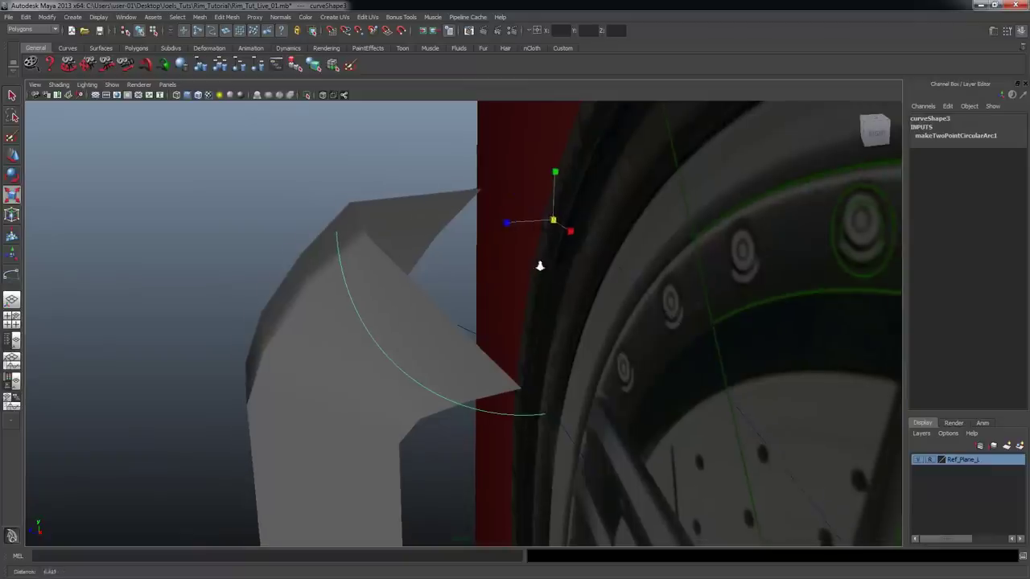
alt+drag(540, 265, 532, 263)
alt+right_drag(537, 265, 506, 263)
alt+drag(506, 263, 545, 273)
alt+drag(399, 262, 363, 233)
- Set the number of sections of the two-point circular arc to 4
click(363, 235)
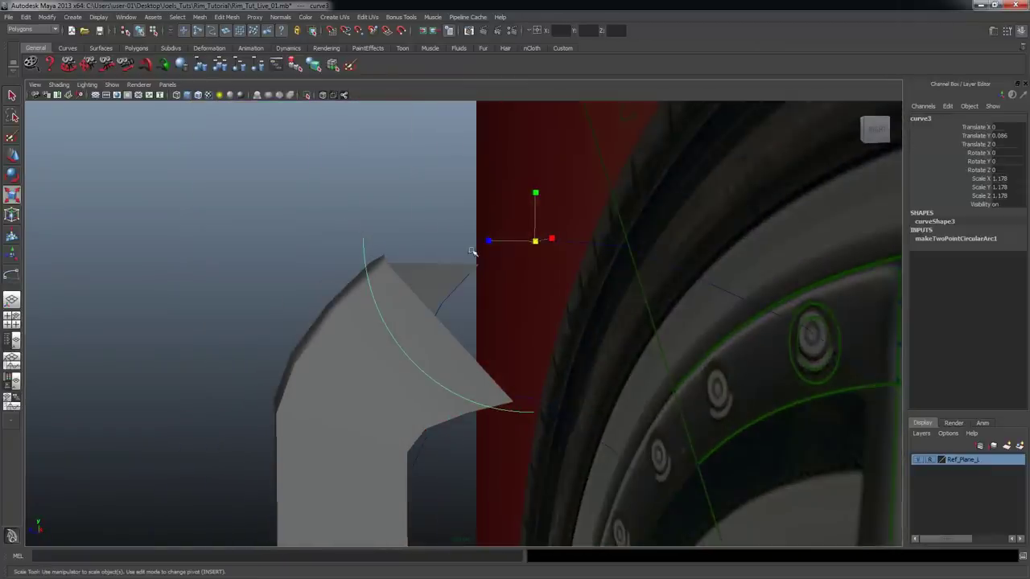
alt+drag(489, 276, 486, 265)
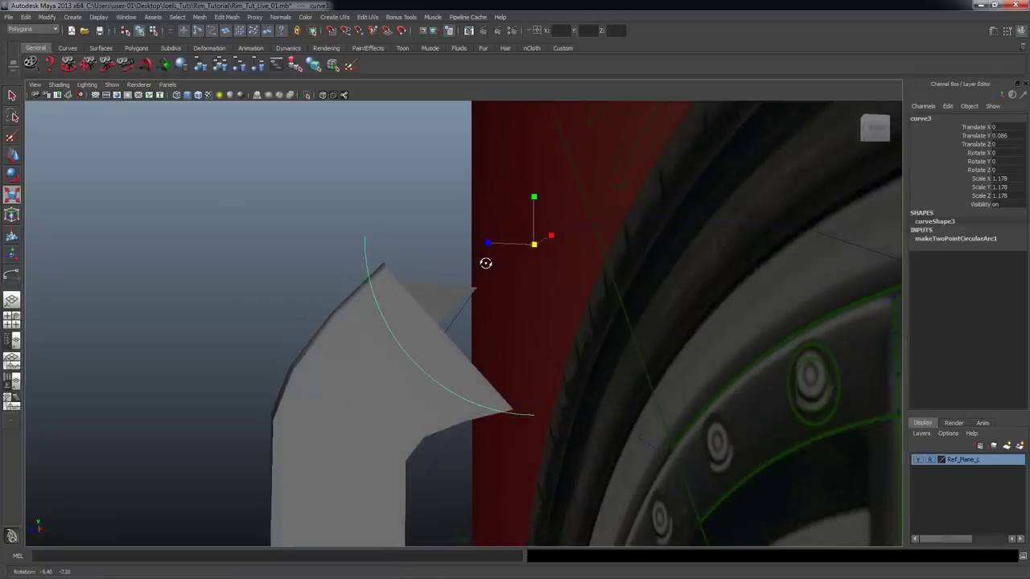
click(960, 239)
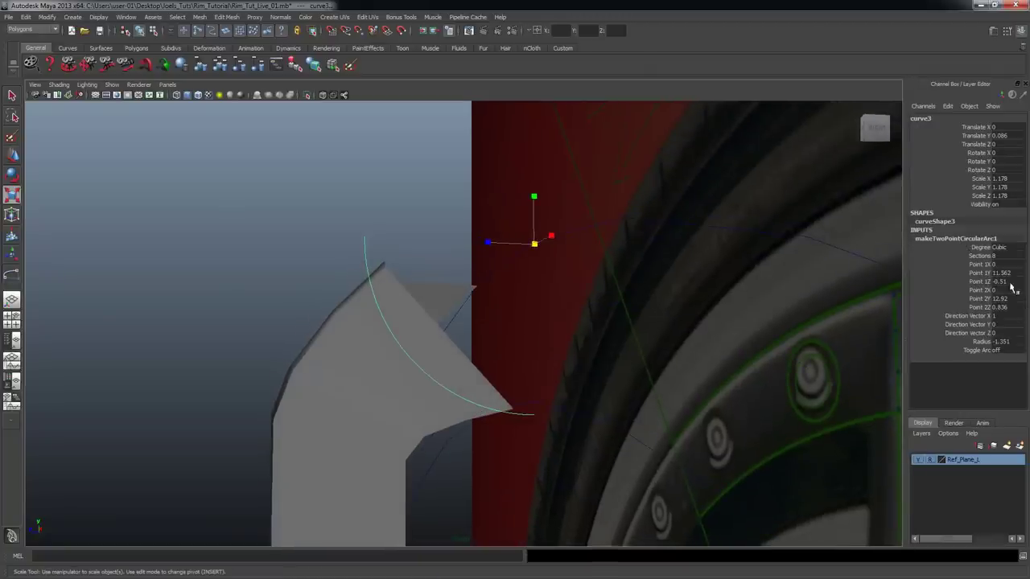
click(996, 256)
text(4)
key(Return)
- Inspect the arc's control vertices in front of the spoke tip, then return to object mode
right_drag(368, 248, 326, 250)
mouse_move(412, 283)
alt+mouse_down()
mouse_move(420, 280)
mouse_move(386, 287)
mouse_move(394, 293)
alt+mouse_up()
alt+drag(258, 243, 253, 251)
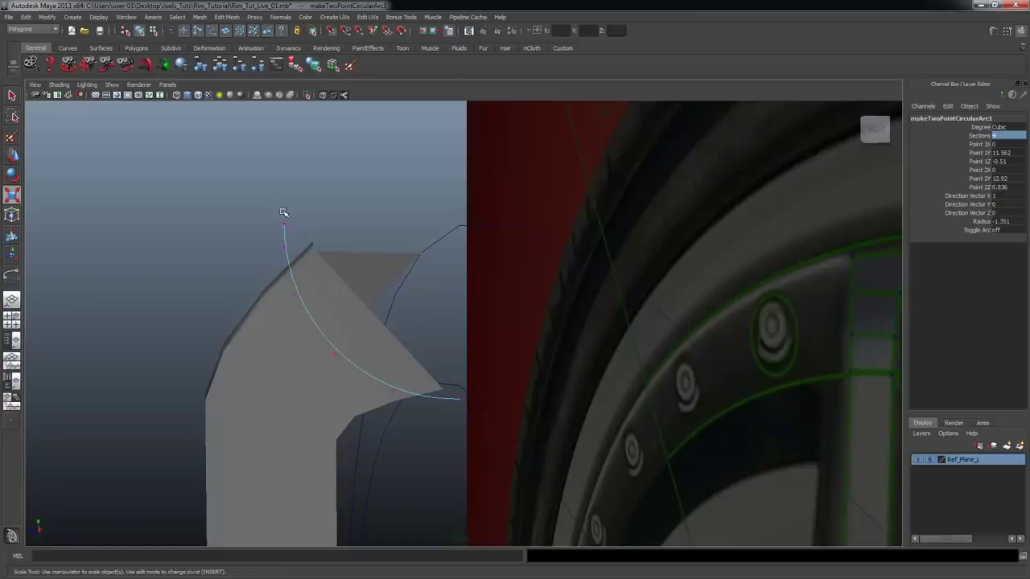
key(F8)
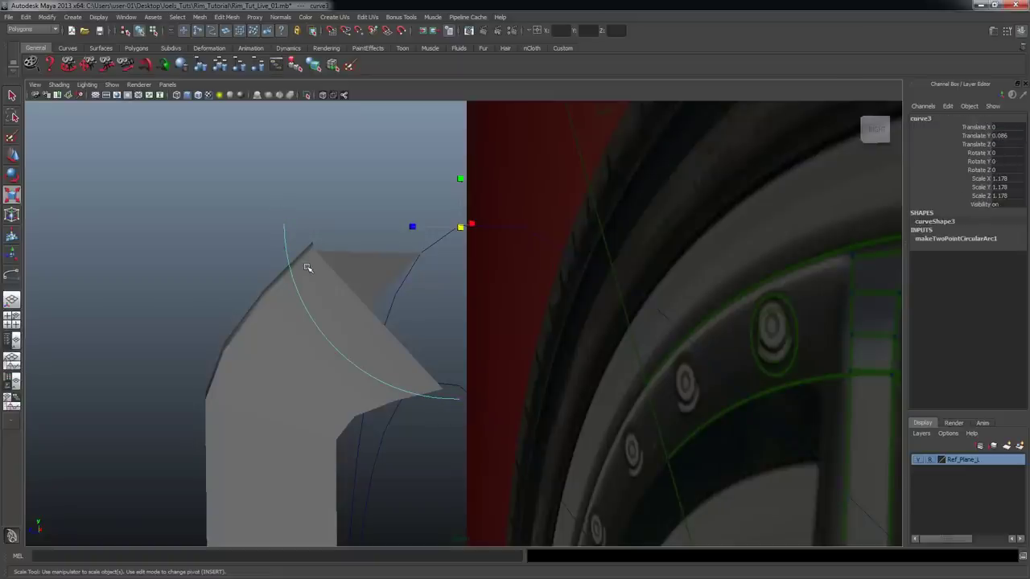
- Delete the arc and return to the side view of the spoke tip
key(space)
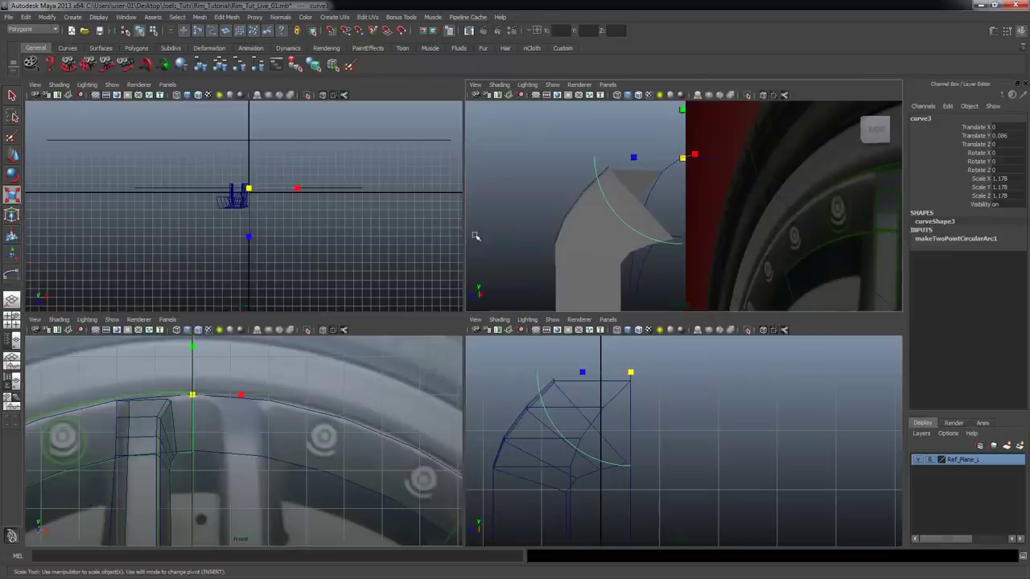
click(515, 433)
key(space)
alt+middle_drag(444, 239, 473, 246)
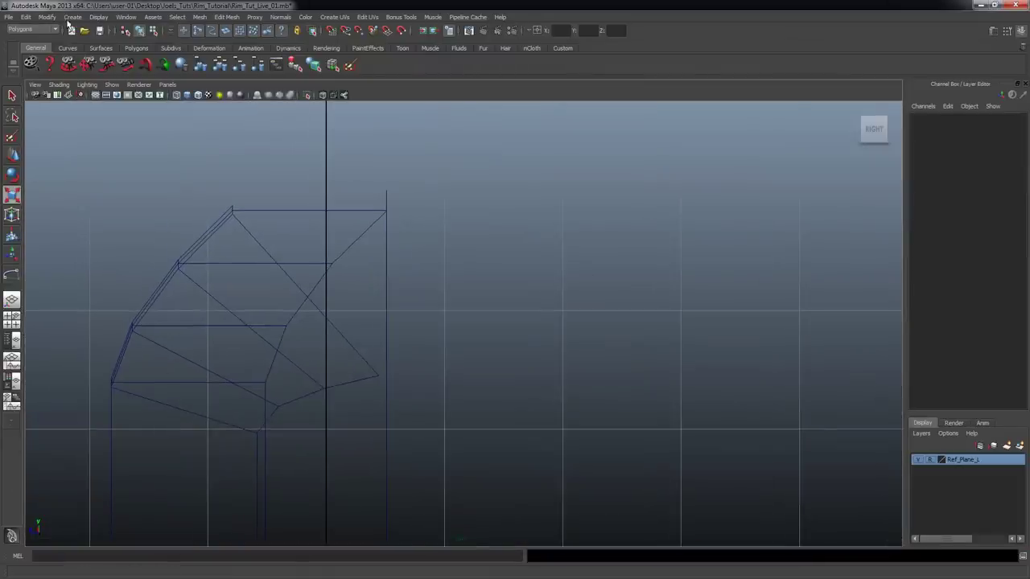
- Set the Two Point Circular Arc tool's arc degree to 1 Linear
click(73, 17)
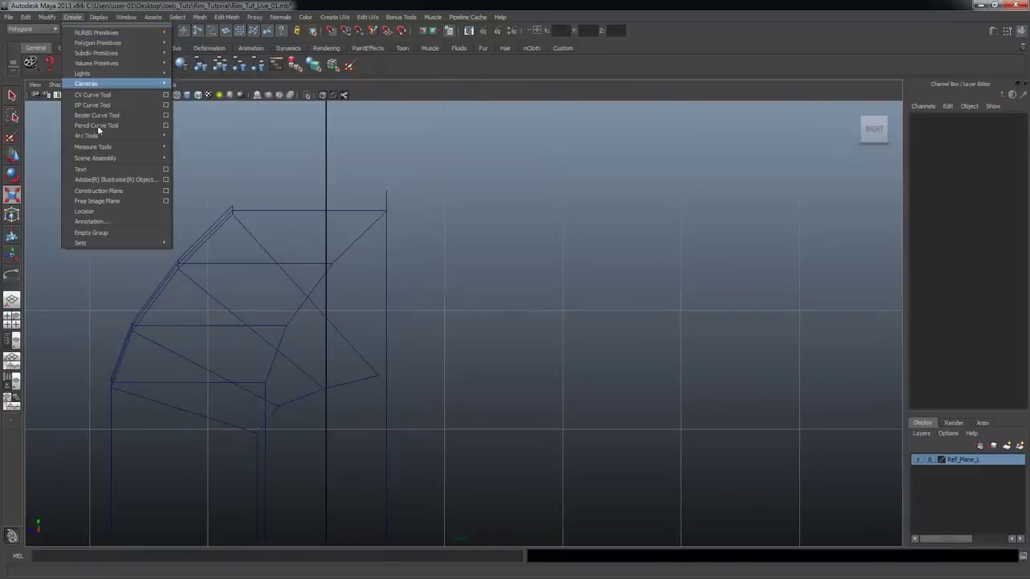
mouse_move(97, 134)
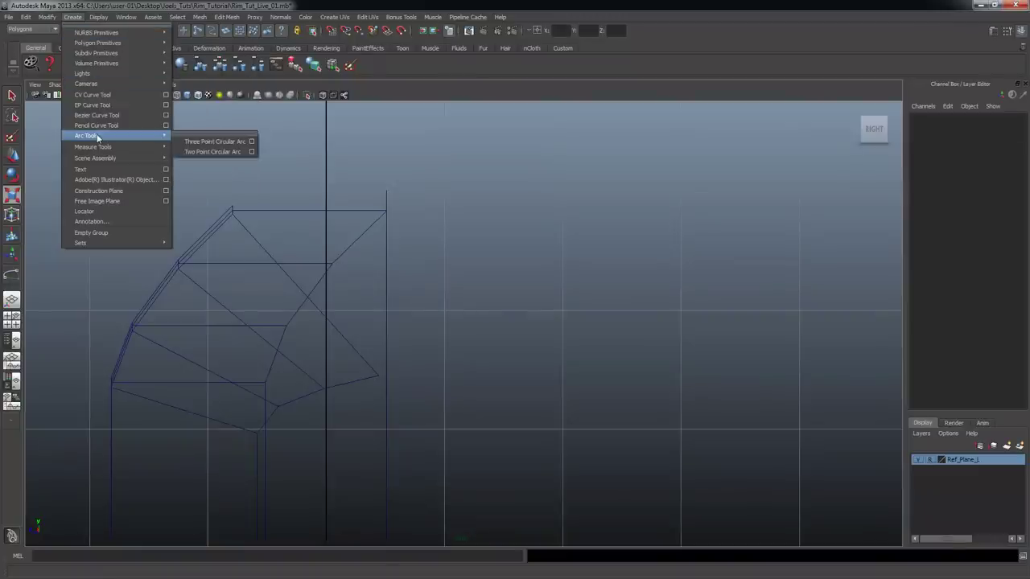
click(252, 152)
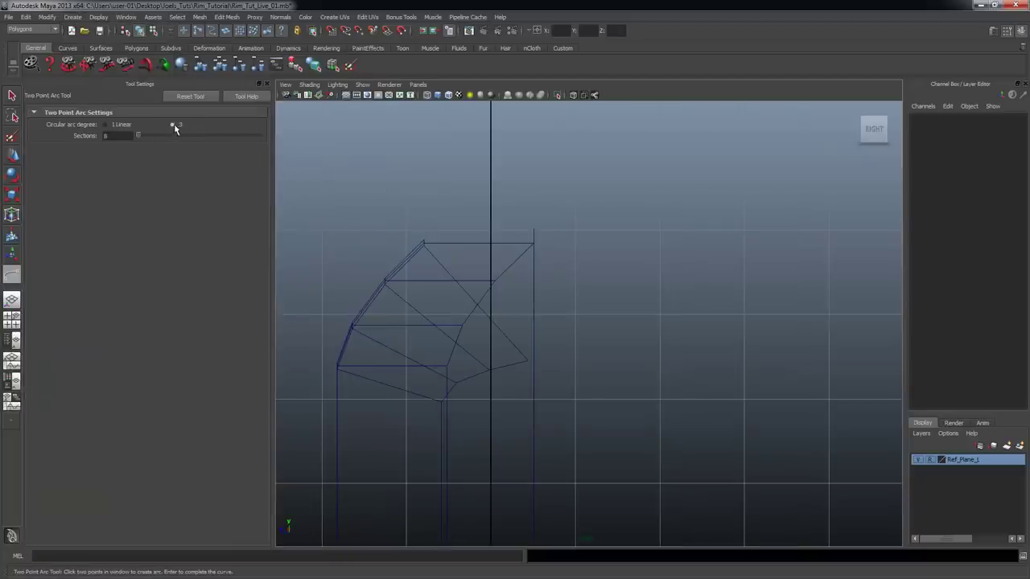
click(104, 125)
click(266, 84)
- Draw a linear two-point circular arc of about 1.6 cm radius across the spoke tip in side view and set its sections to 4
scroll(436, 276, up, 1)
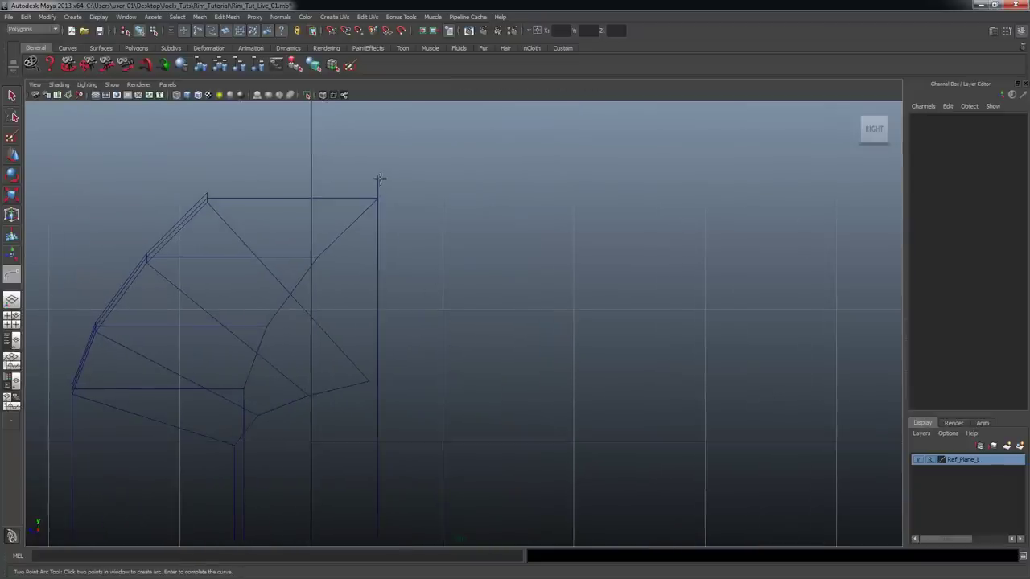
click(169, 177)
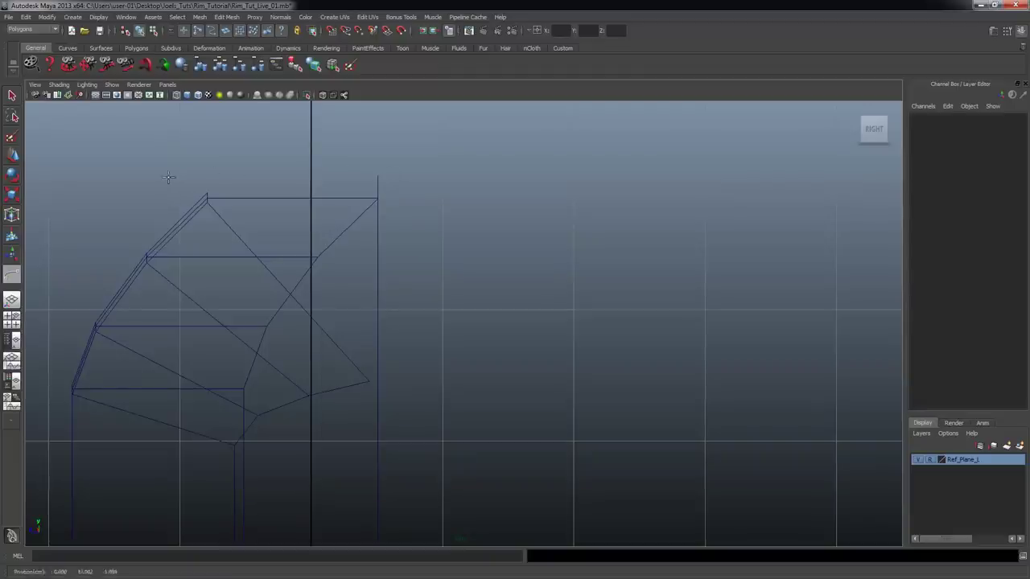
click(377, 391)
drag(274, 283, 370, 171)
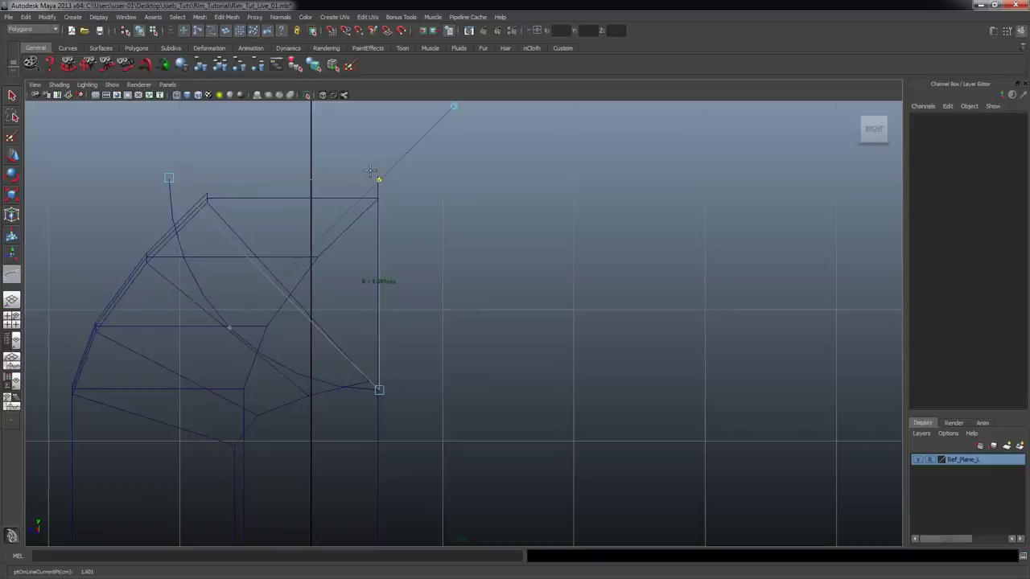
key(r)
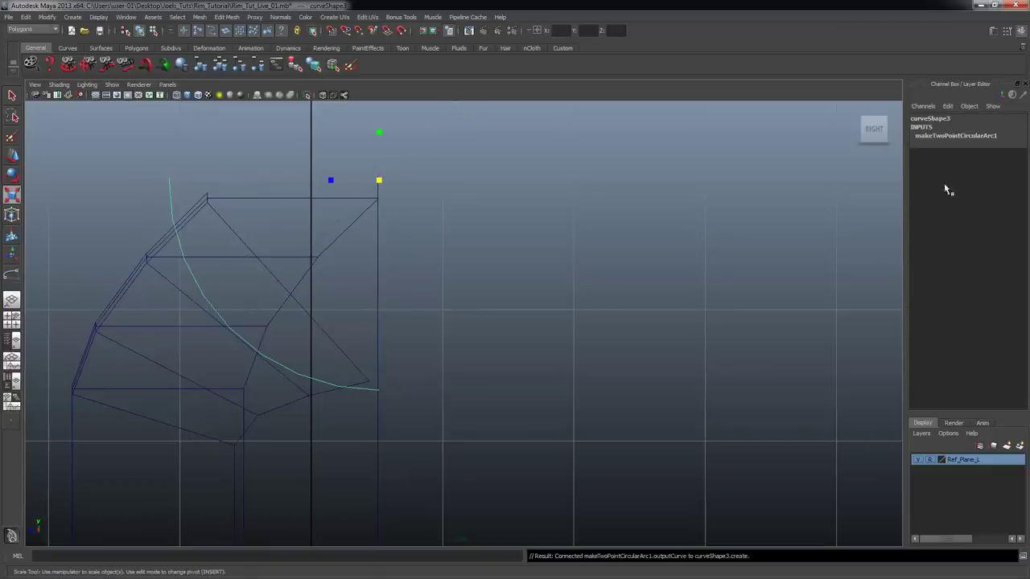
click(938, 139)
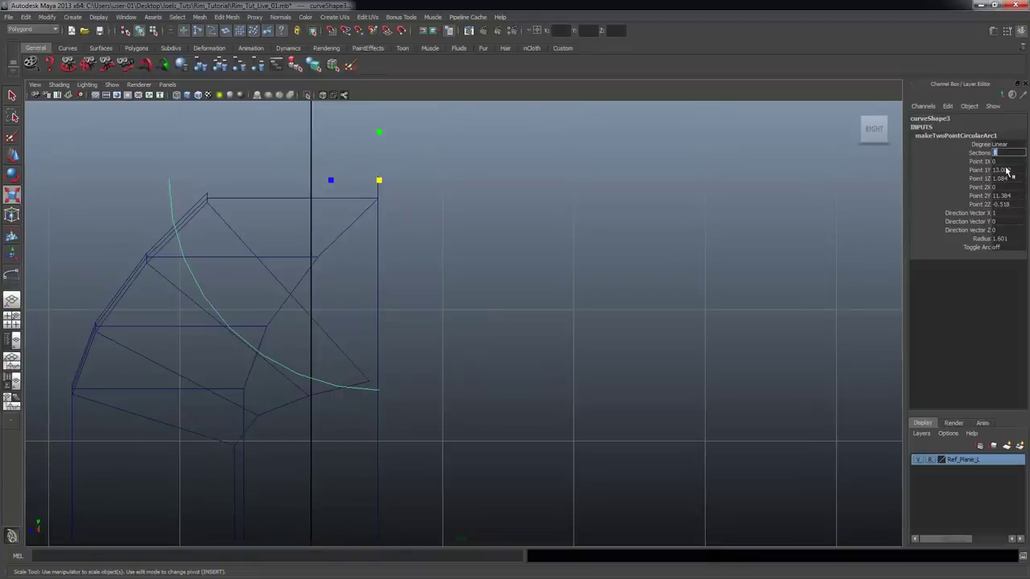
text(4)
key(Return)
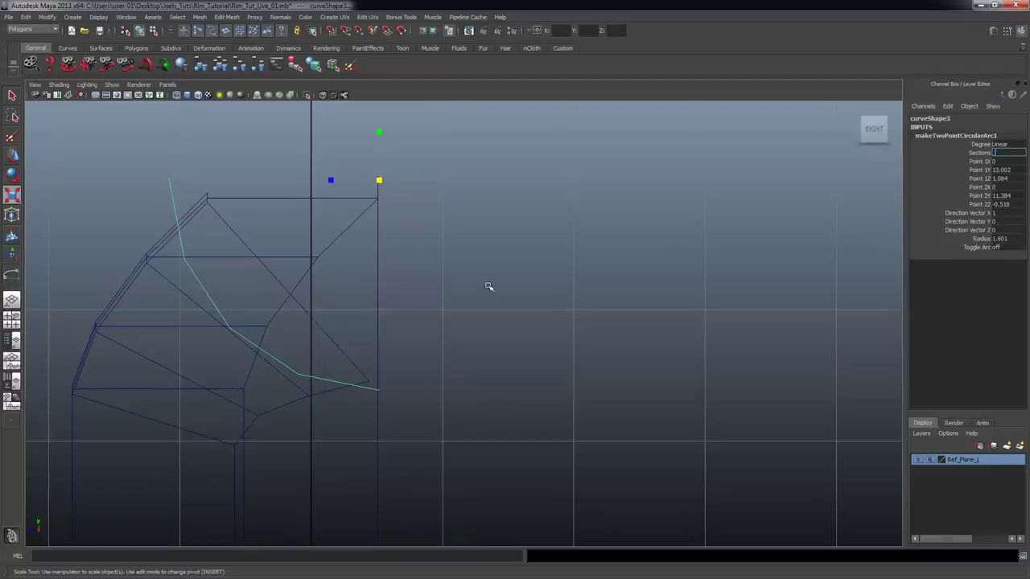
- Hide the reference plane layer in the front view and scale the arc uniformly to about 0.98
key(space)
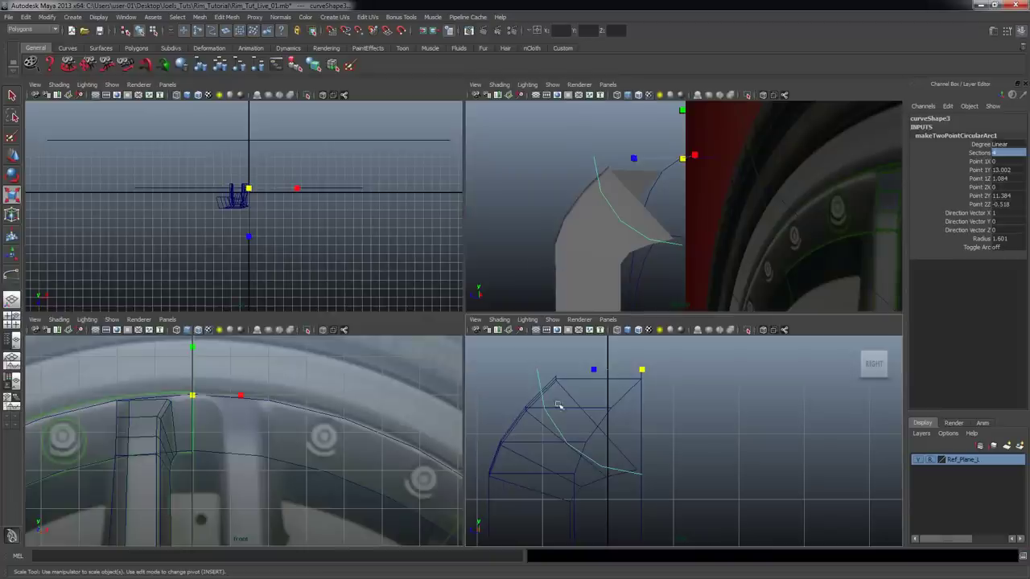
key(space)
key(space)
key(space)
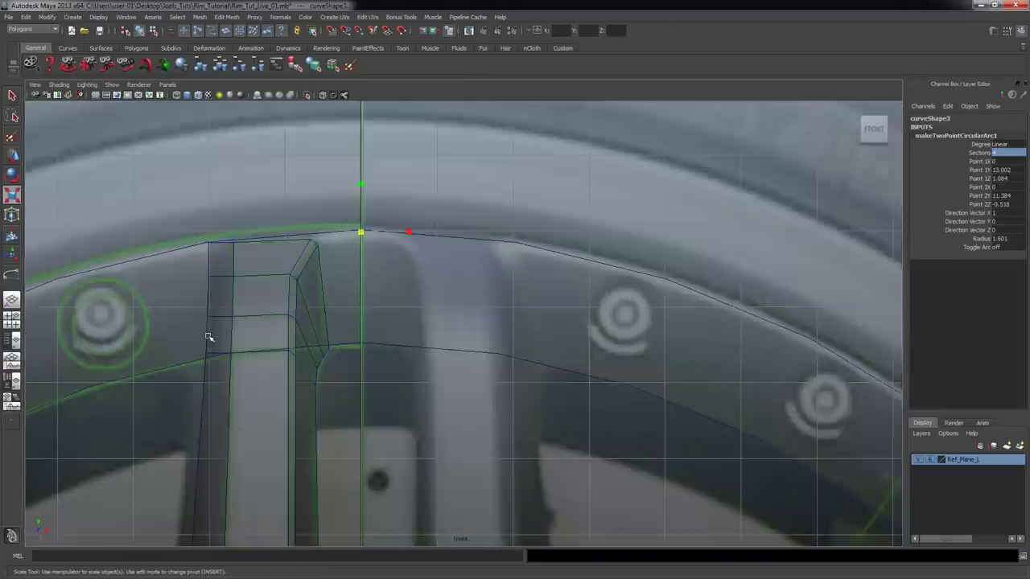
scroll(209, 340, up, 3)
key(w)
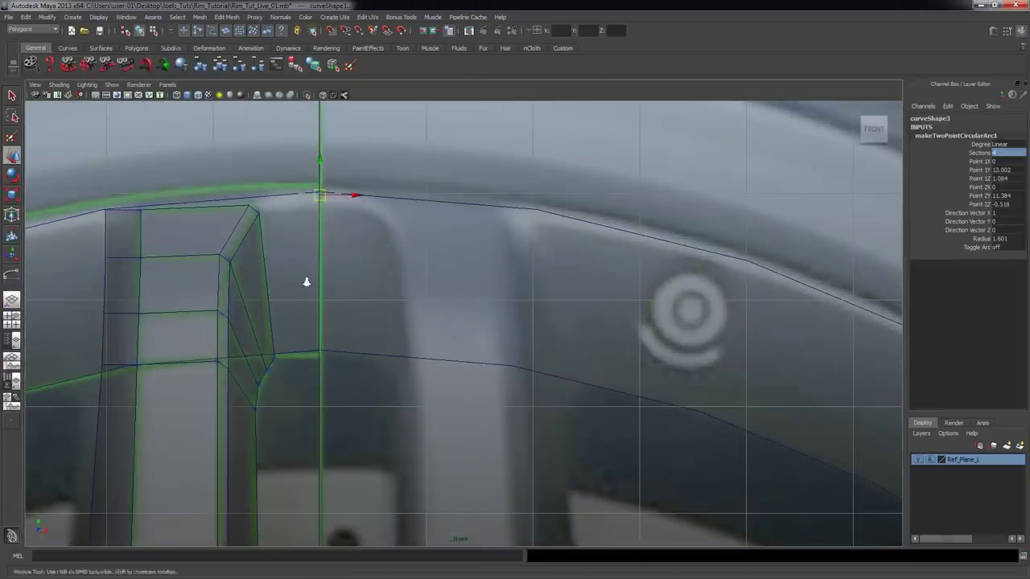
scroll(495, 300, up, 2)
click(918, 460)
alt+middle_drag(380, 255, 466, 269)
key(r)
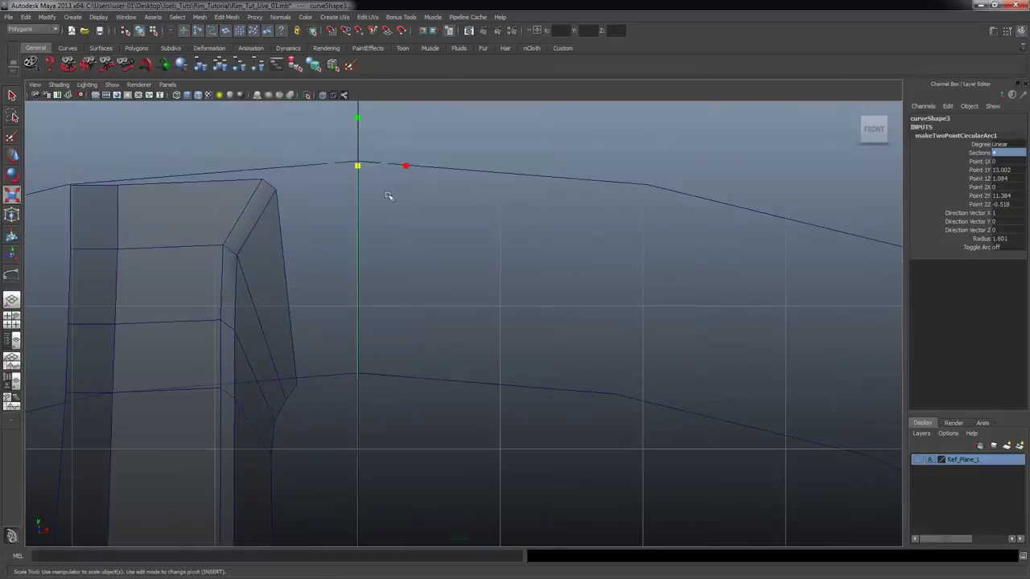
drag(360, 167, 359, 166)
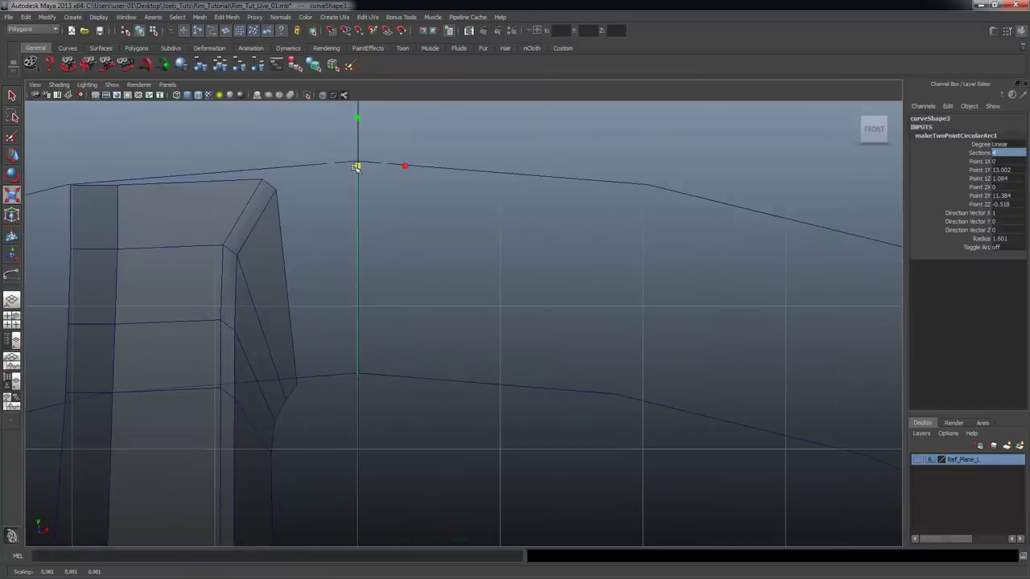
- Select the arc curve and move its pivot down to the wheel's centre, at the point of the spoke mesh
key(space)
key(space)
alt+right_drag(694, 239, 473, 242)
alt+drag(473, 242, 503, 229)
key(Insert)
alt+right_drag(547, 253, 409, 226)
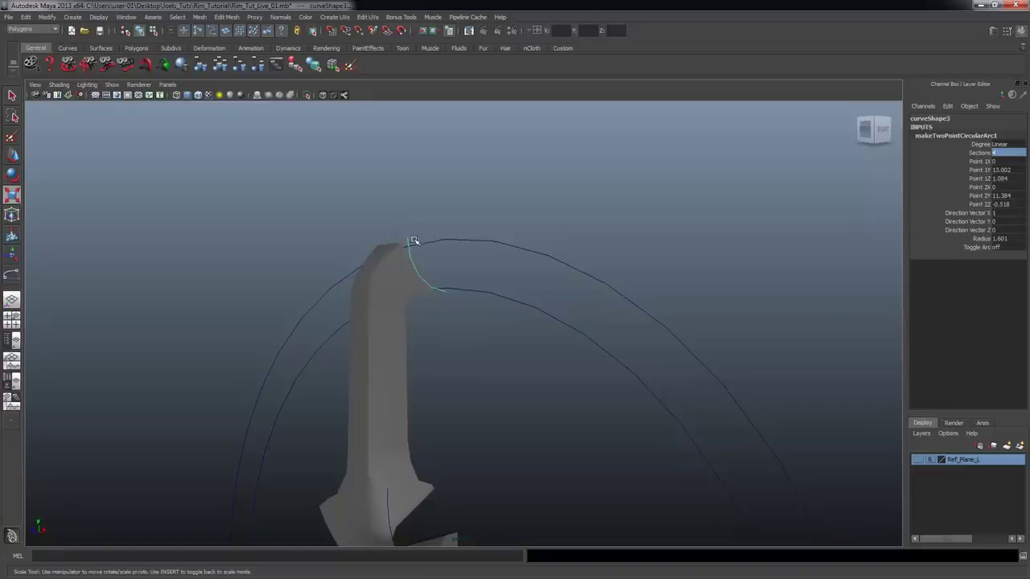
click(414, 240)
alt+right_drag(523, 277, 462, 285)
alt+middle_drag(462, 285, 459, 228)
alt+drag(604, 175, 648, 265)
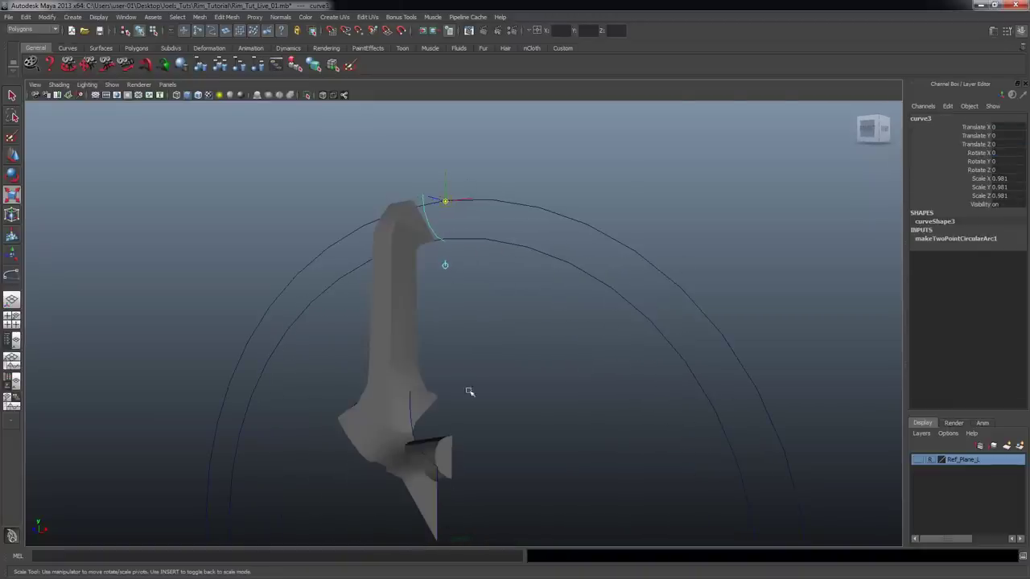
key(space)
key(space)
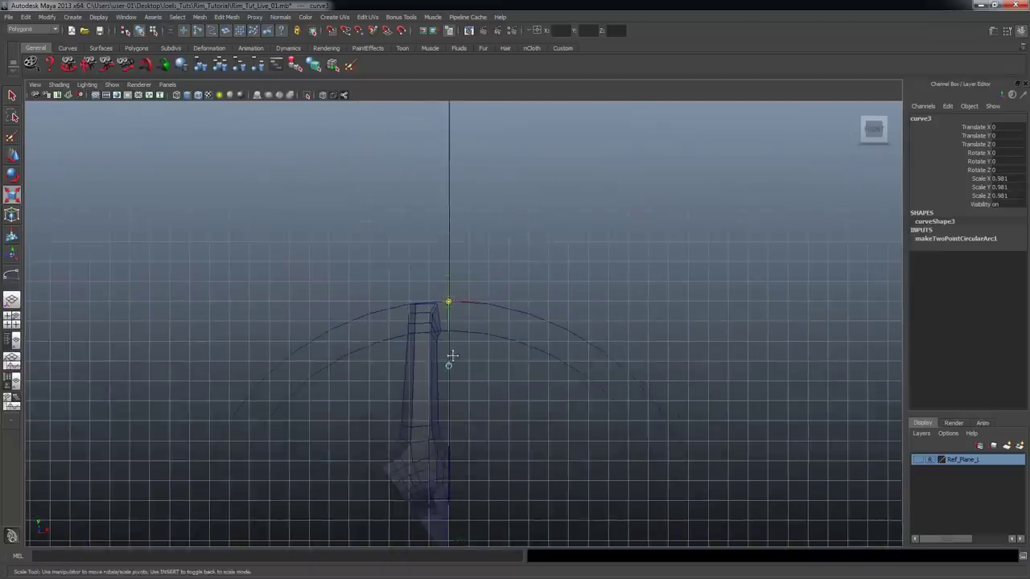
alt+middle_drag(452, 355, 433, 231)
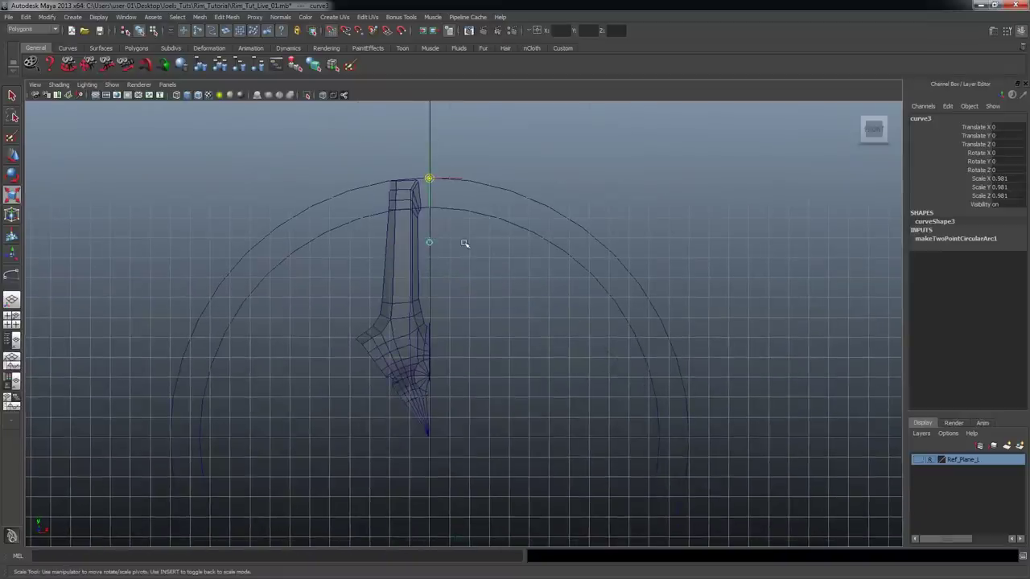
drag(428, 179, 427, 436)
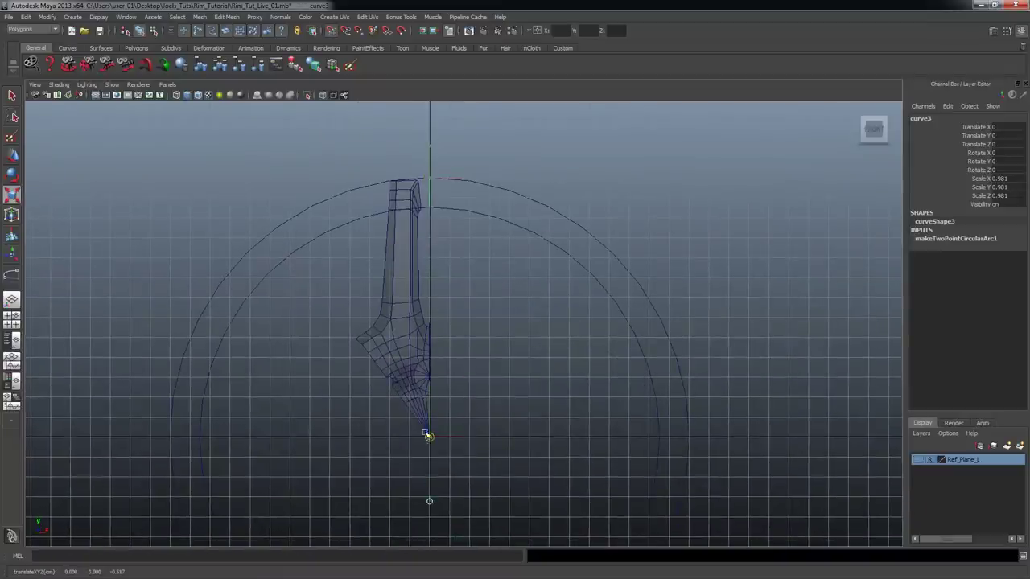
key(Insert)
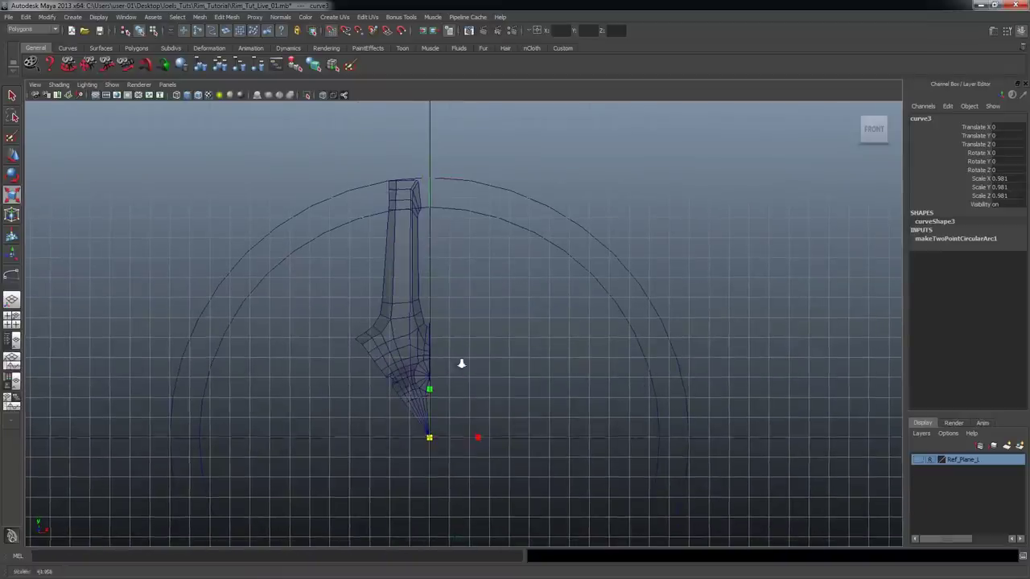
- Try rotating the arc about -31.5 degrees in Z around the wheel's centre, undo it, and leave the Rotate tool
scroll(455, 330, up, 2)
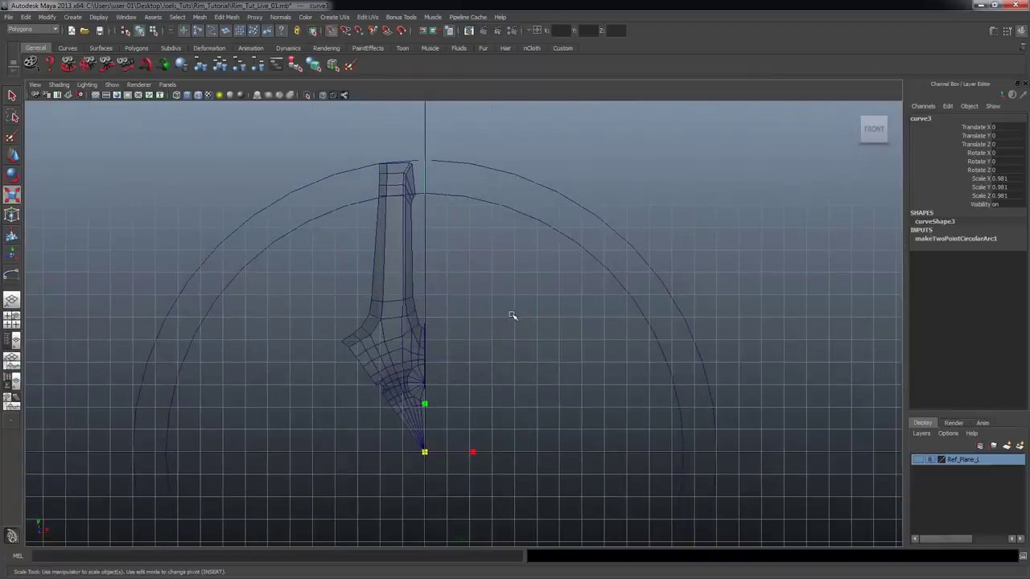
key(e)
alt+right_drag(483, 332, 540, 347)
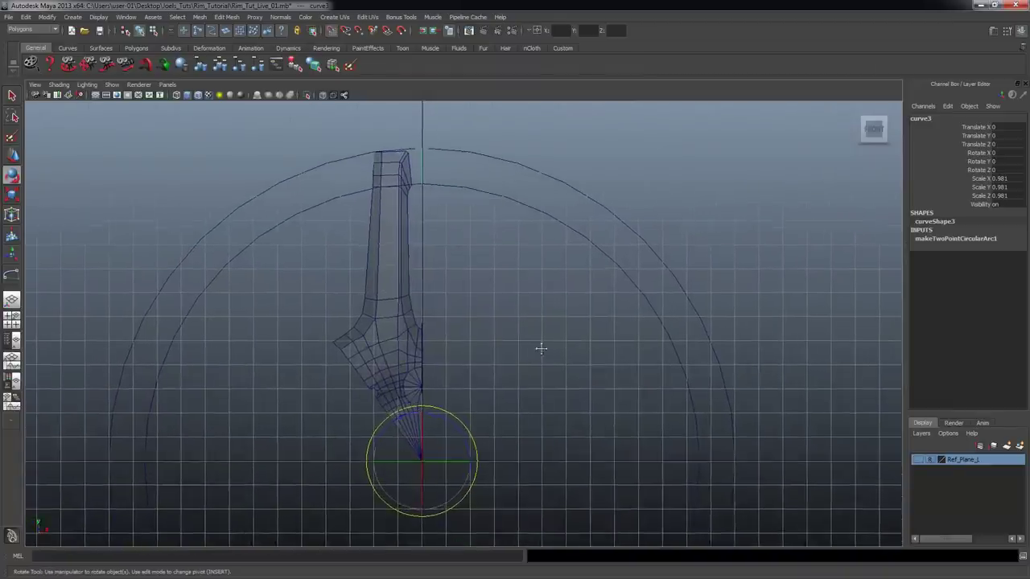
alt+middle_drag(540, 347, 516, 343)
alt+right_drag(515, 343, 497, 340)
drag(421, 414, 461, 421)
key(ctrl+z)
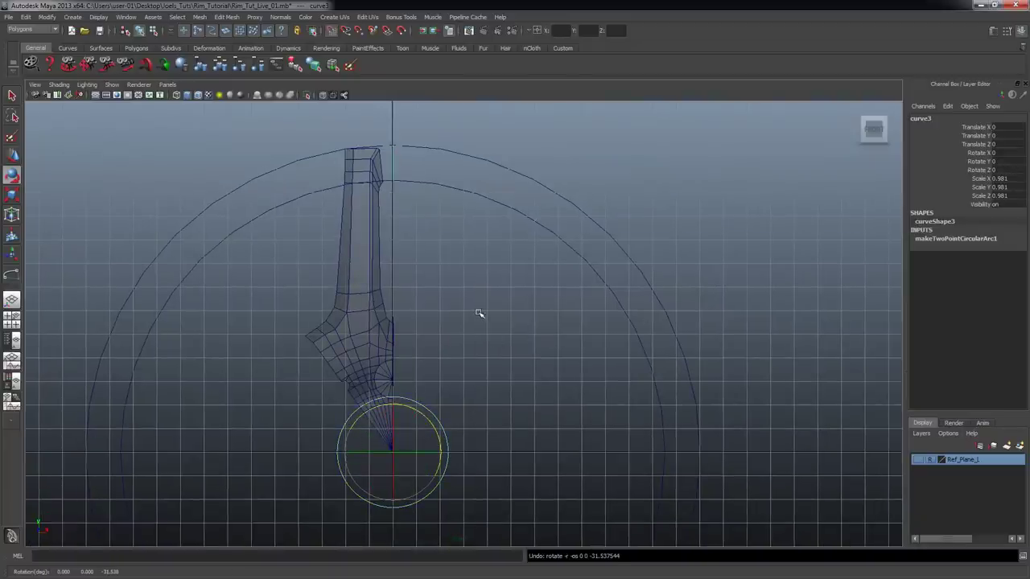
key(q)
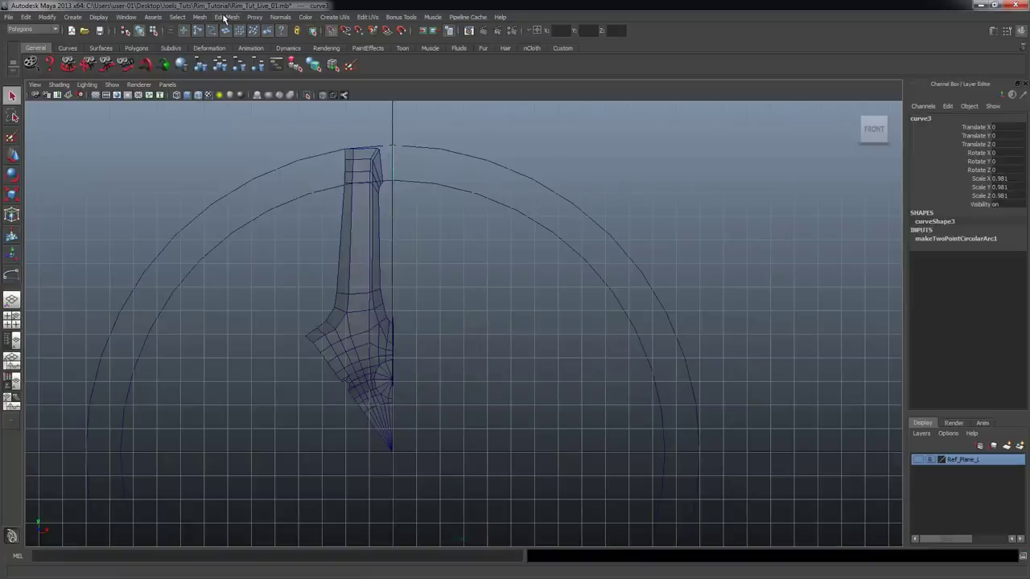
- Revolve the arc 360 degrees about the Z axis as linear polygons with 8 segments and control-point tessellation
click(32, 29)
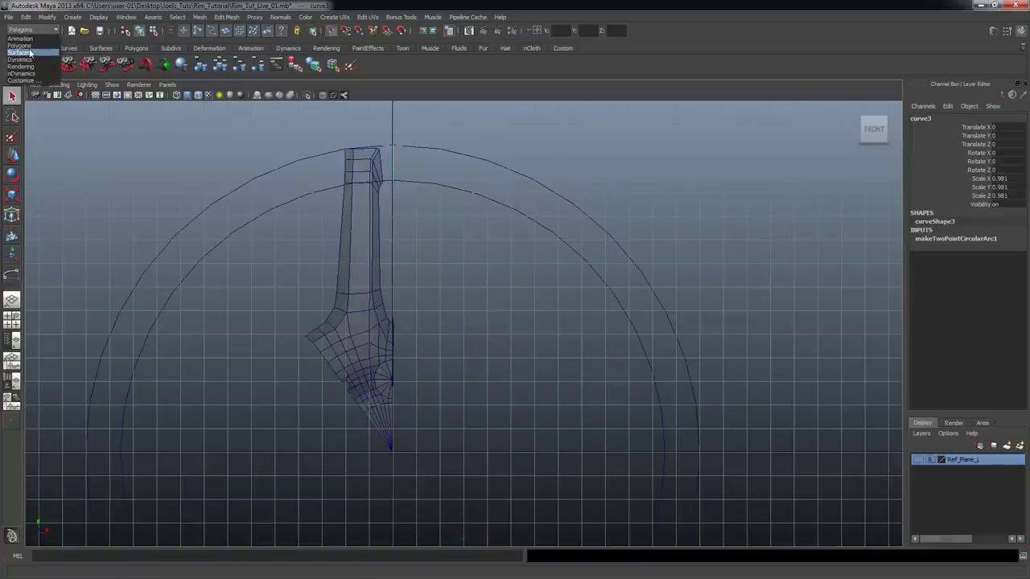
click(29, 52)
click(216, 17)
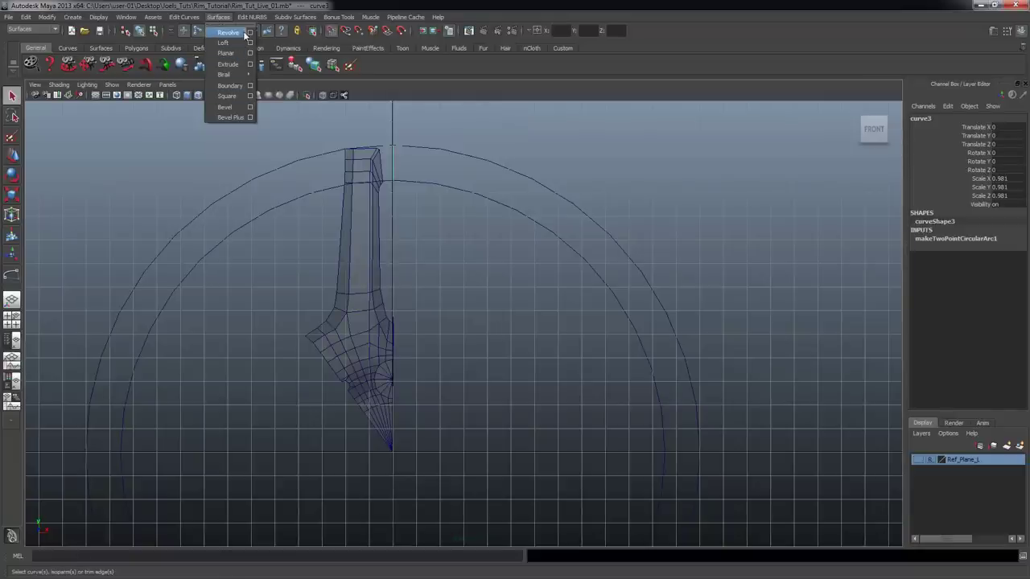
click(249, 32)
drag(242, 94, 686, 81)
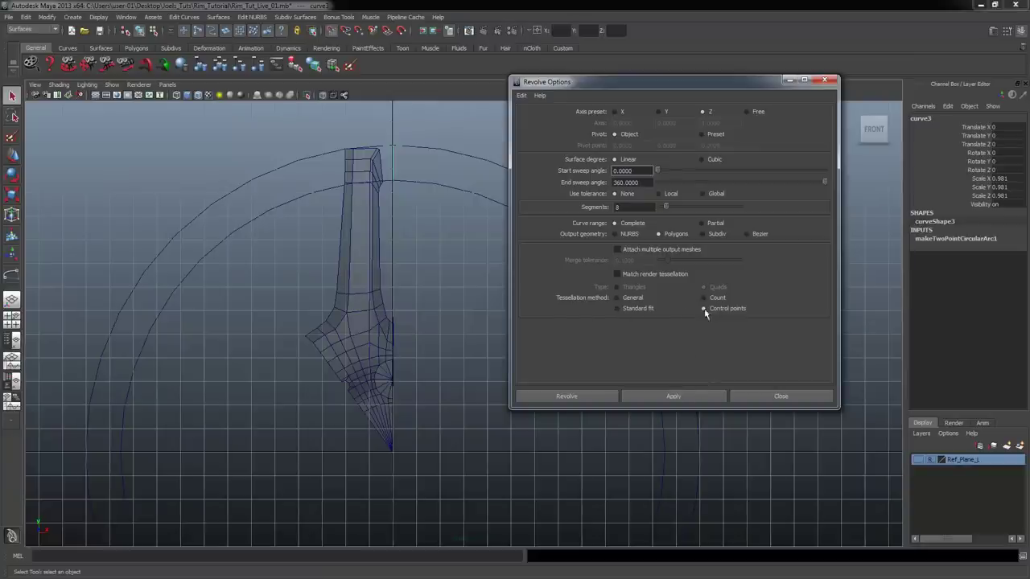
click(673, 396)
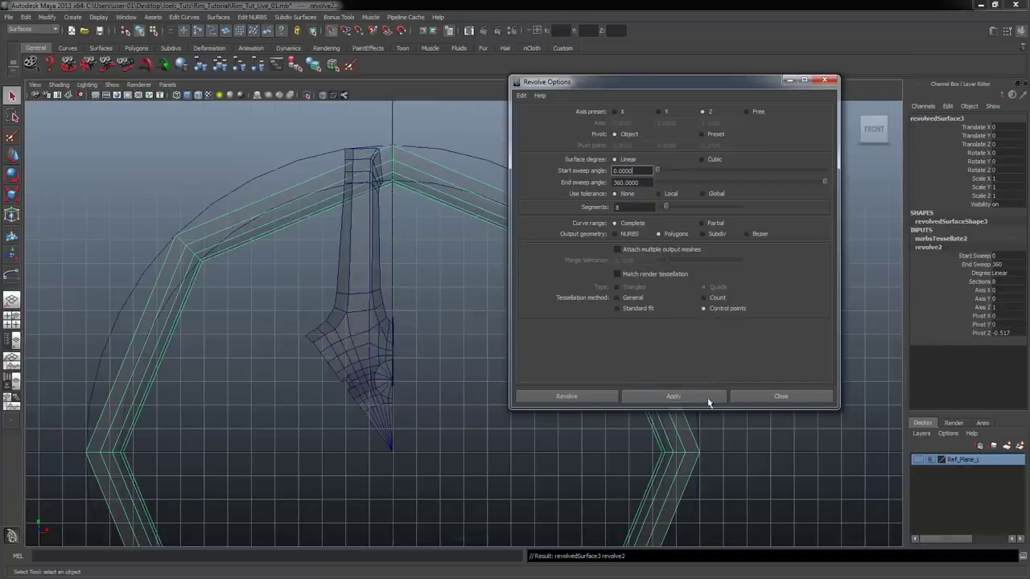
click(781, 396)
- Set the revolved ring's sections to 100 and show the reference plane layer again
scroll(609, 248, up, 3)
scroll(608, 248, down, 1)
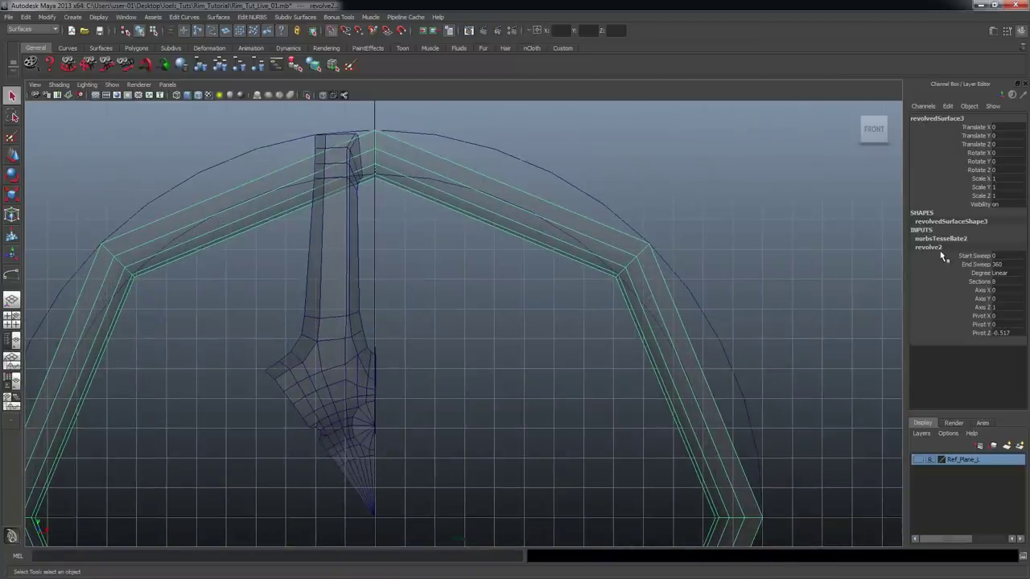
click(975, 282)
middle_drag(529, 236, 230, 243)
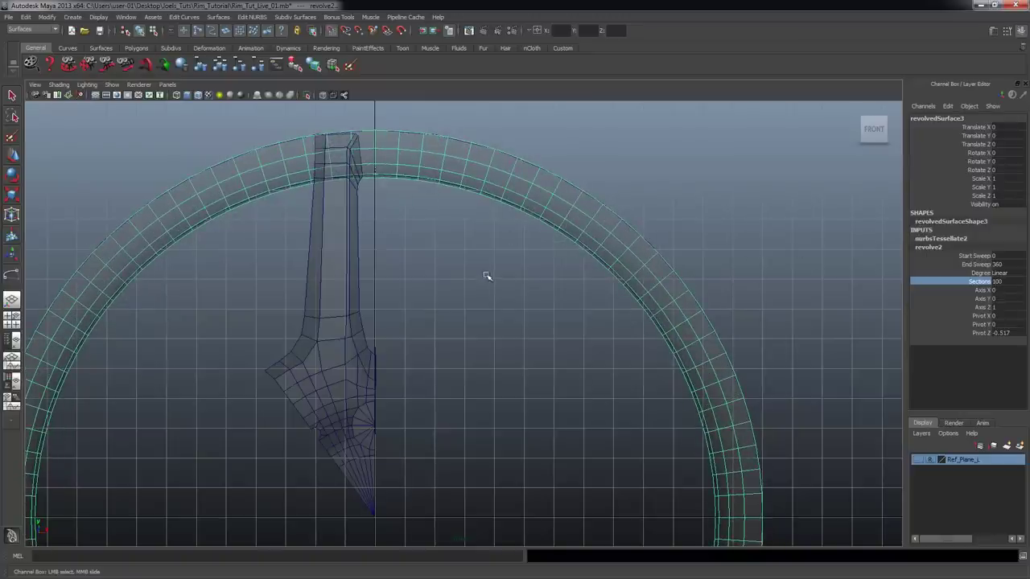
alt+right_drag(487, 276, 379, 268)
alt+middle_drag(379, 268, 448, 269)
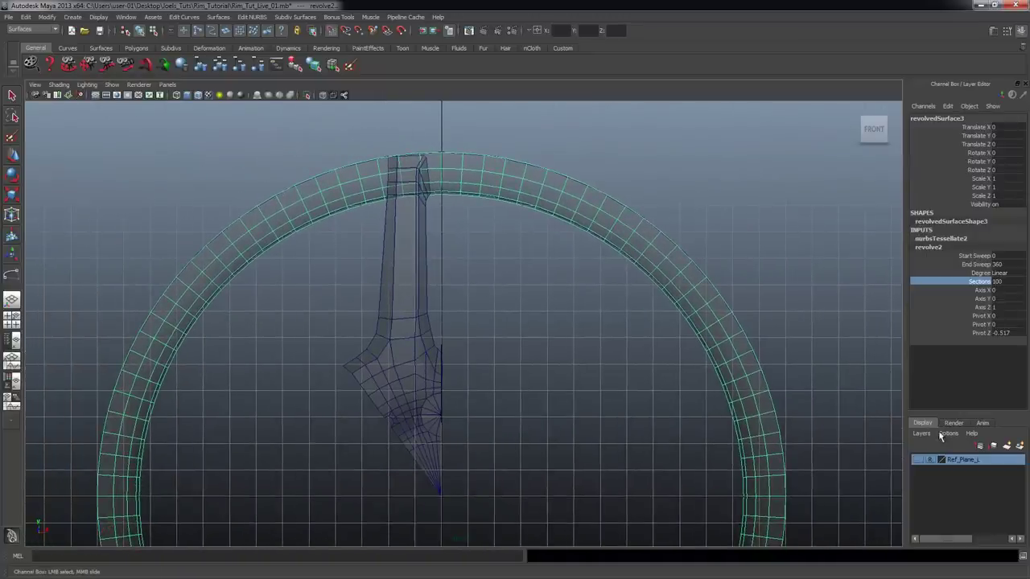
click(920, 461)
- Examine how the ring's divisions line up with the bolts and the spoke tip in the reference photo
scroll(674, 361, up, 6)
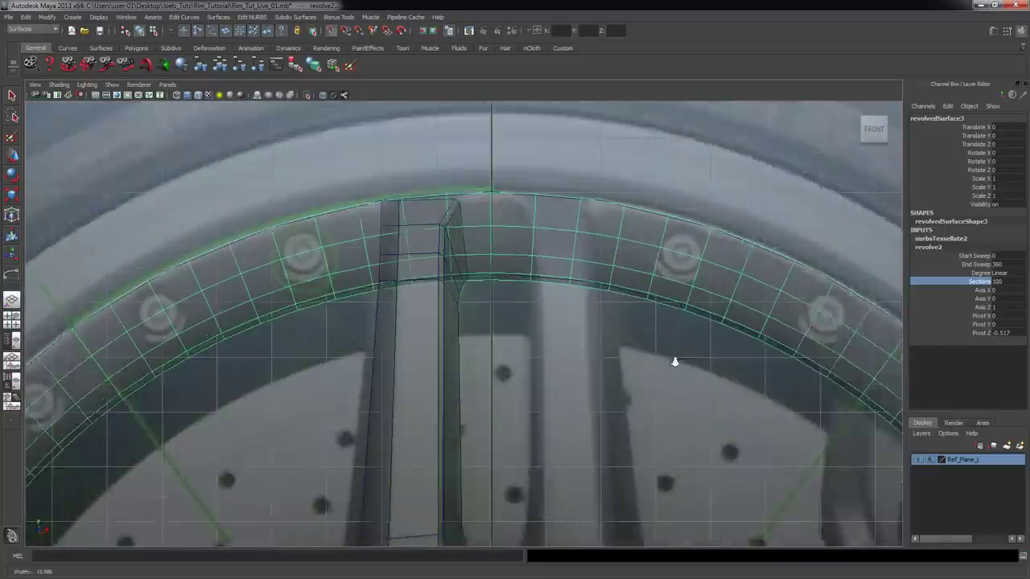
alt+right_drag(267, 245, 207, 283)
alt+middle_drag(208, 283, 254, 251)
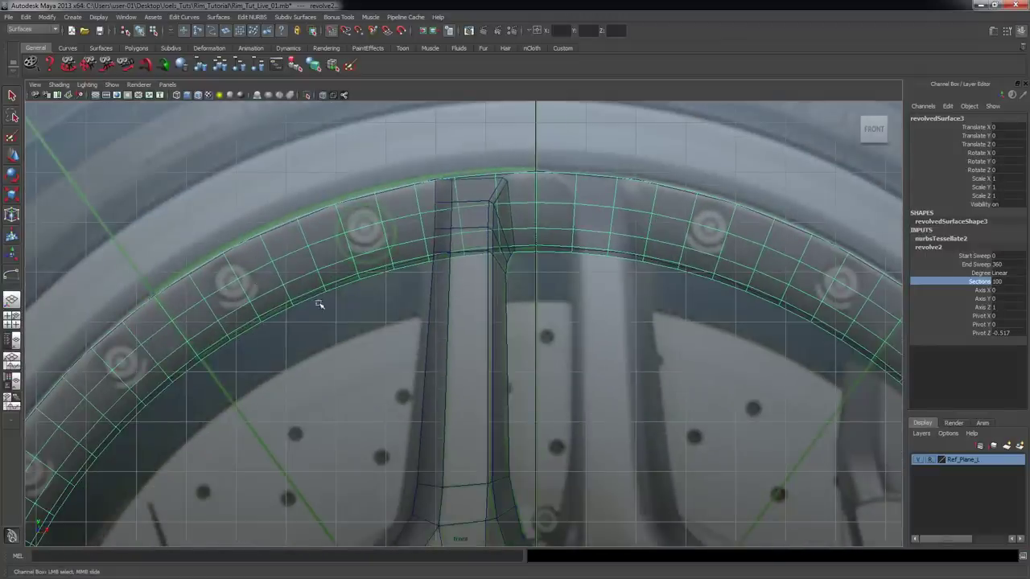
alt+right_drag(320, 303, 289, 303)
alt+middle_drag(290, 302, 333, 260)
alt+right_drag(334, 260, 297, 282)
scroll(295, 283, down, 1)
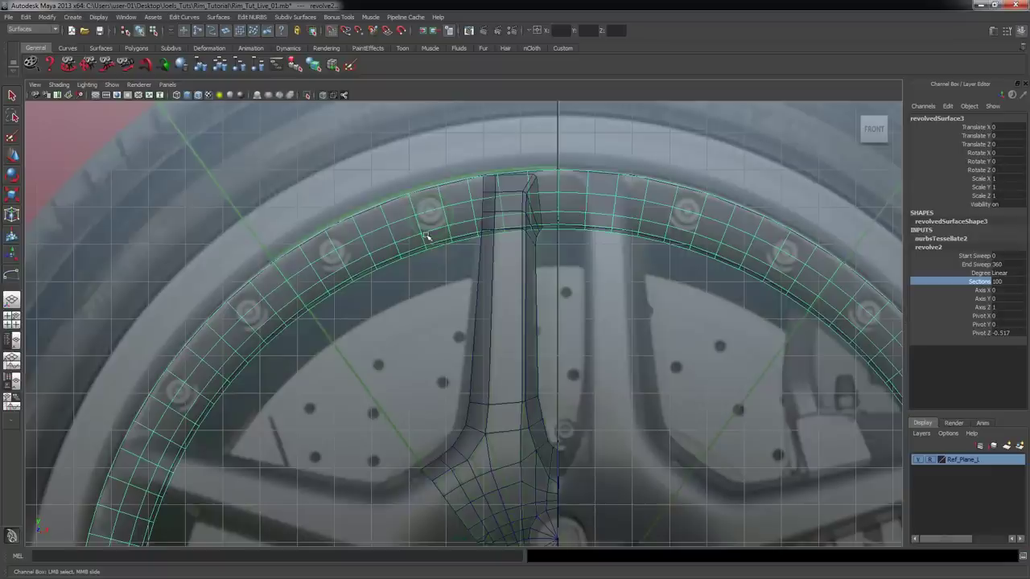
scroll(456, 240, down, 4)
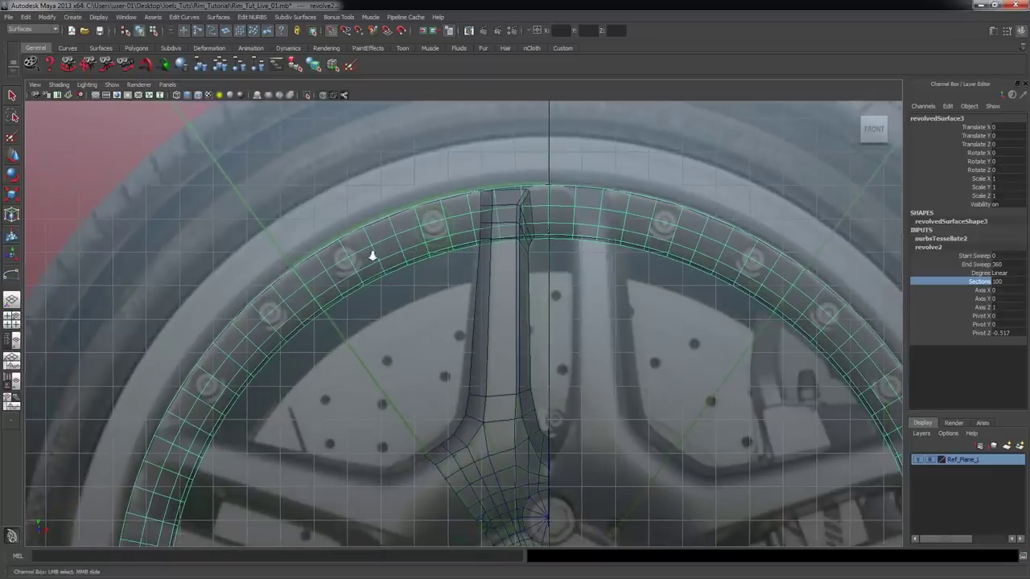
scroll(378, 246, up, 4)
scroll(403, 221, up, 1)
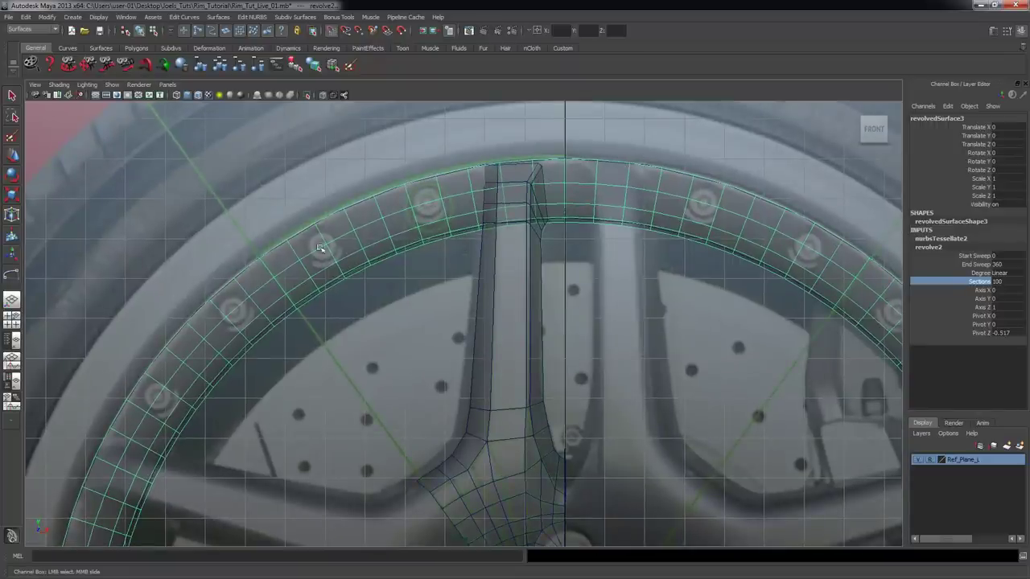
scroll(474, 272, up, 1)
alt+middle_drag(456, 213, 435, 237)
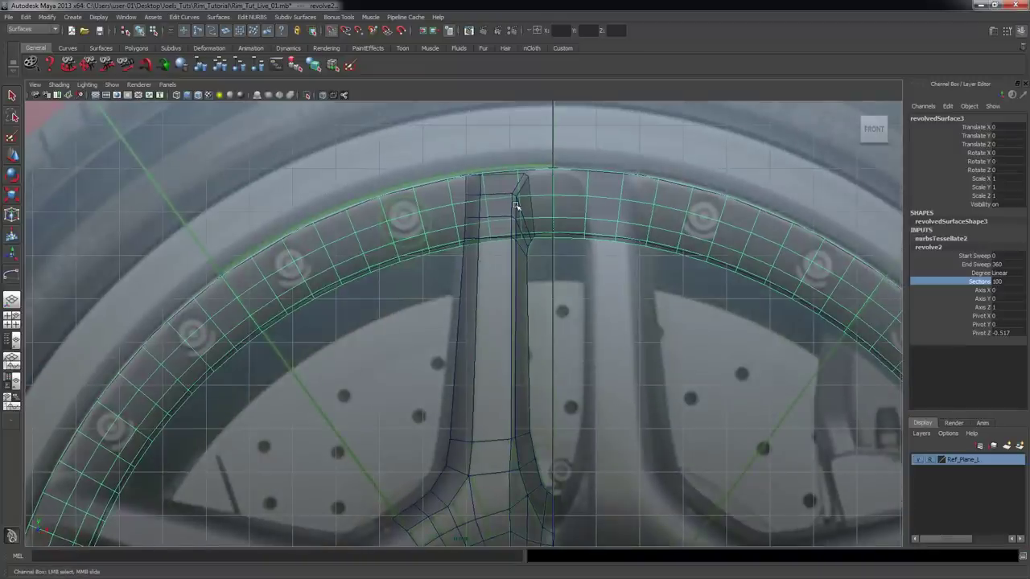
- Rotate the revolved ring about 1.836 degrees in Z to align its divisions with the bolts and spoke in the reference photo
scroll(570, 204, up, 1)
key(e)
alt+right_drag(642, 262, 633, 259)
scroll(631, 260, down, 1)
click(610, 216)
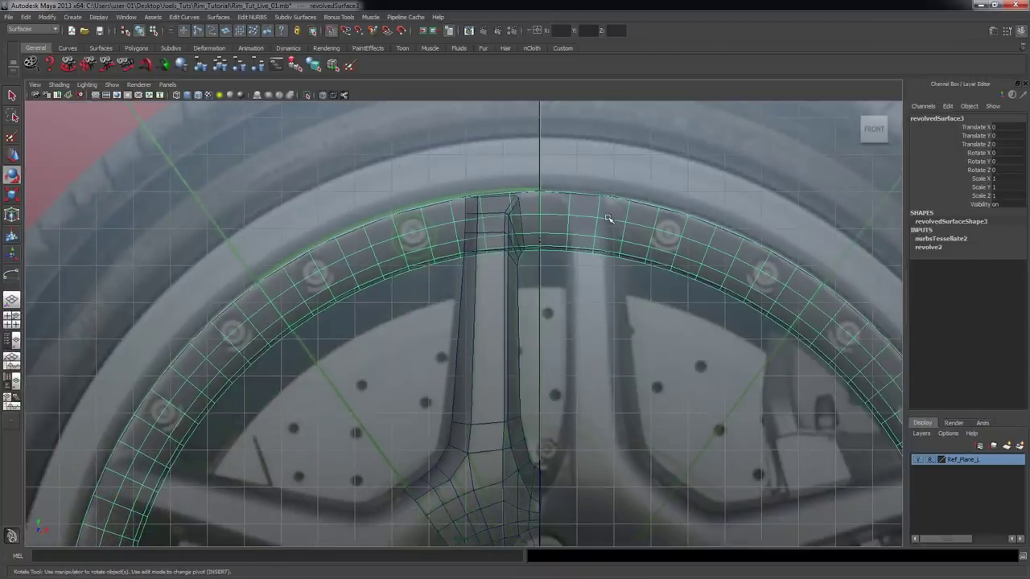
alt+right_drag(646, 315, 565, 309)
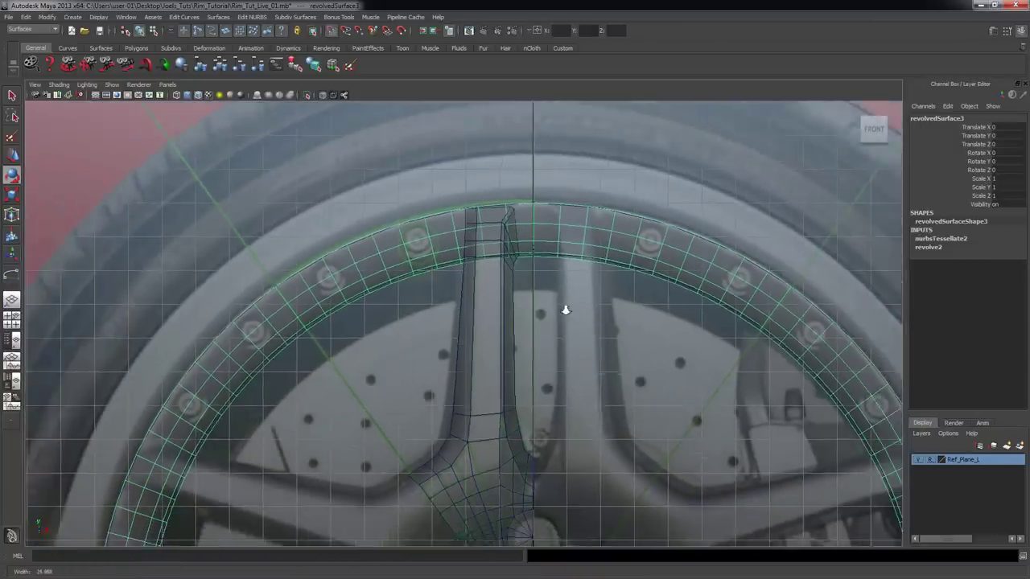
alt+middle_drag(566, 309, 484, 223)
scroll(496, 262, up, 5)
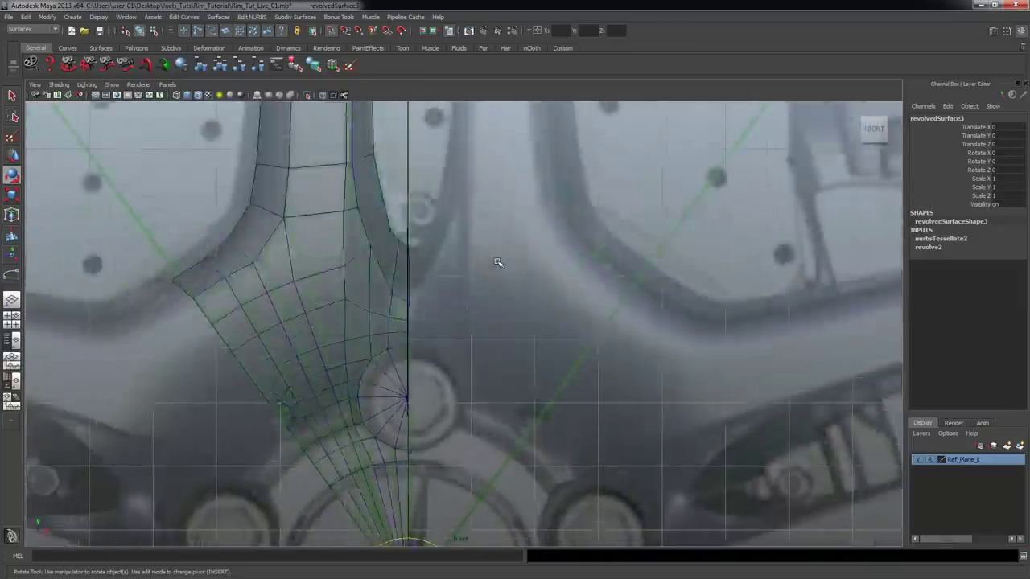
key(f)
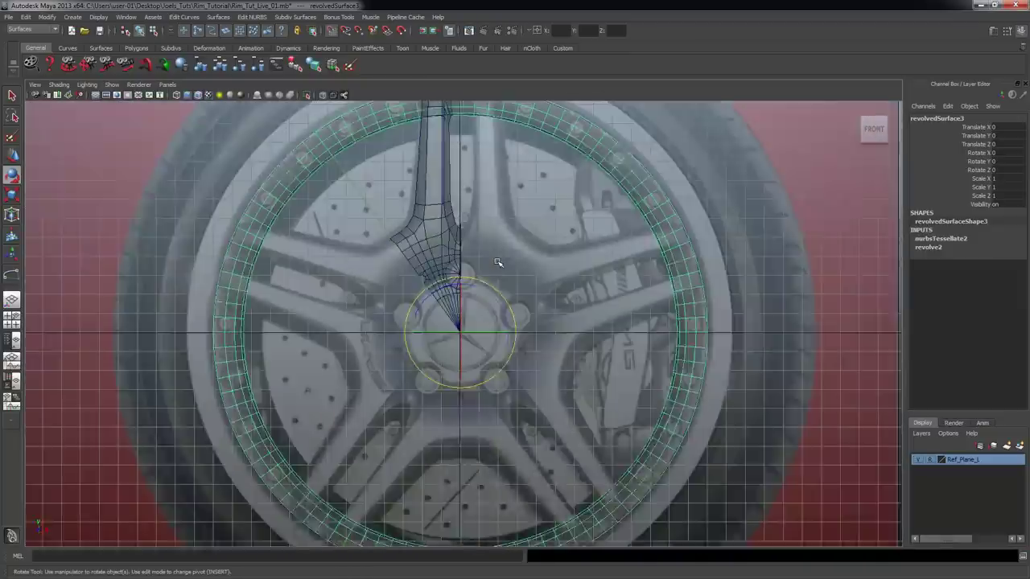
key(minus)
key(equal)
key(equal)
key(equal)
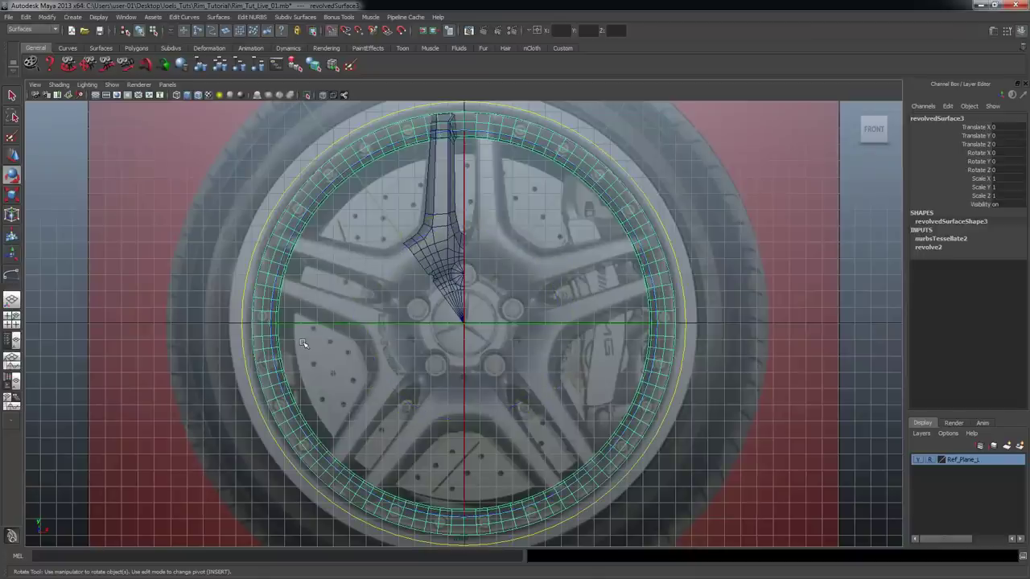
key(minus)
key(minus)
key(minus)
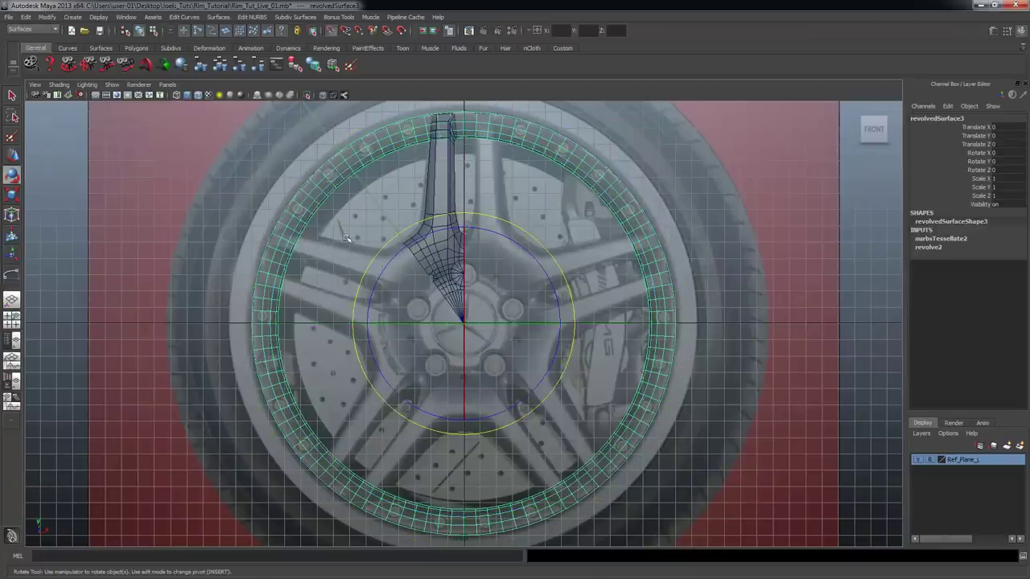
alt+right_drag(346, 238, 582, 262)
alt+middle_drag(483, 212, 483, 346)
alt+right_drag(434, 346, 538, 348)
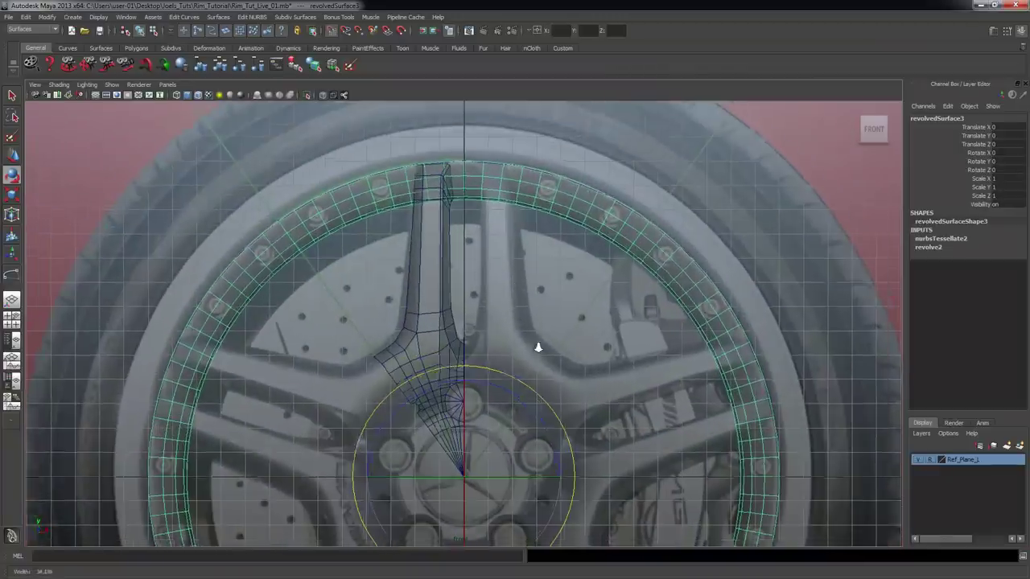
scroll(539, 347, up, 3)
scroll(402, 255, down, 2)
drag(487, 397, 485, 393)
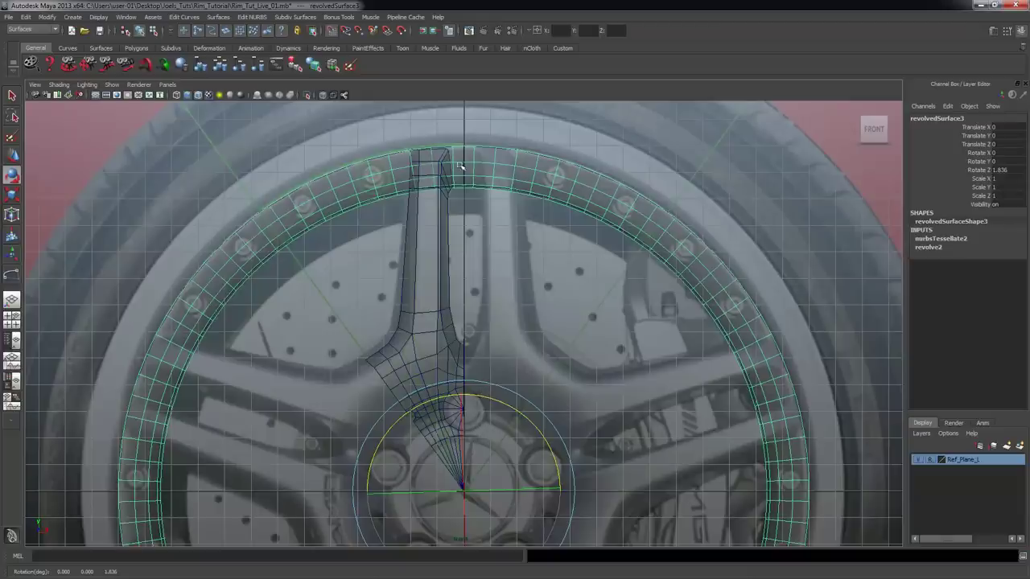
alt+right_drag(428, 171, 502, 193)
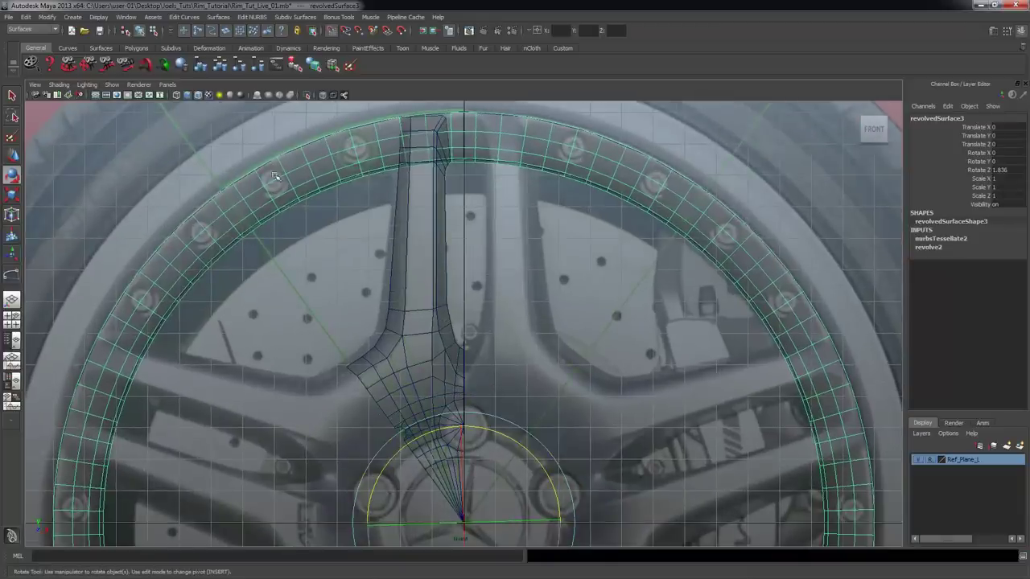
- Set the revolved ring's sections to 216
click(942, 248)
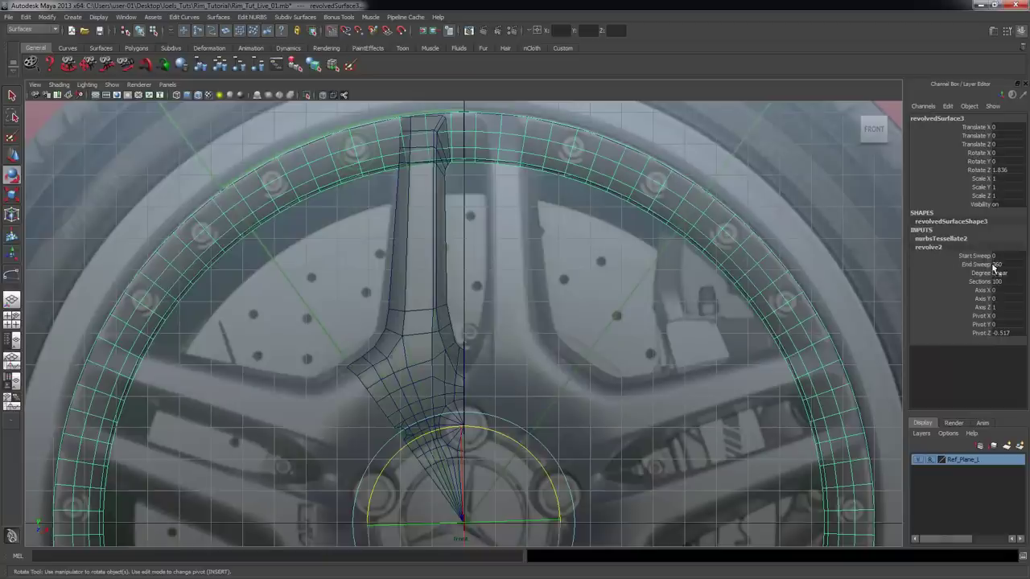
click(1006, 286)
click(1005, 286)
text(109)
key(Return)
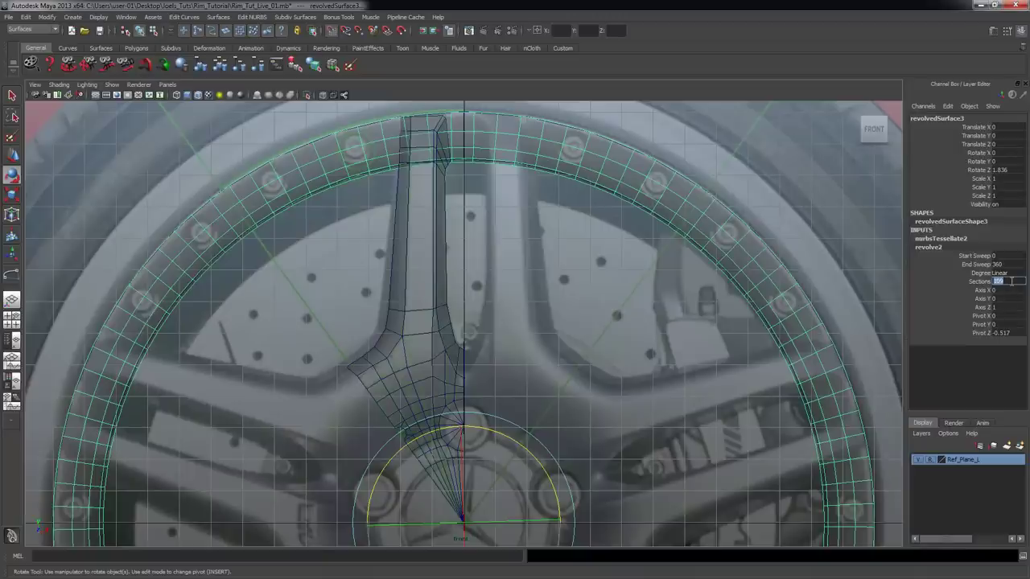
text(6)
key(Return)
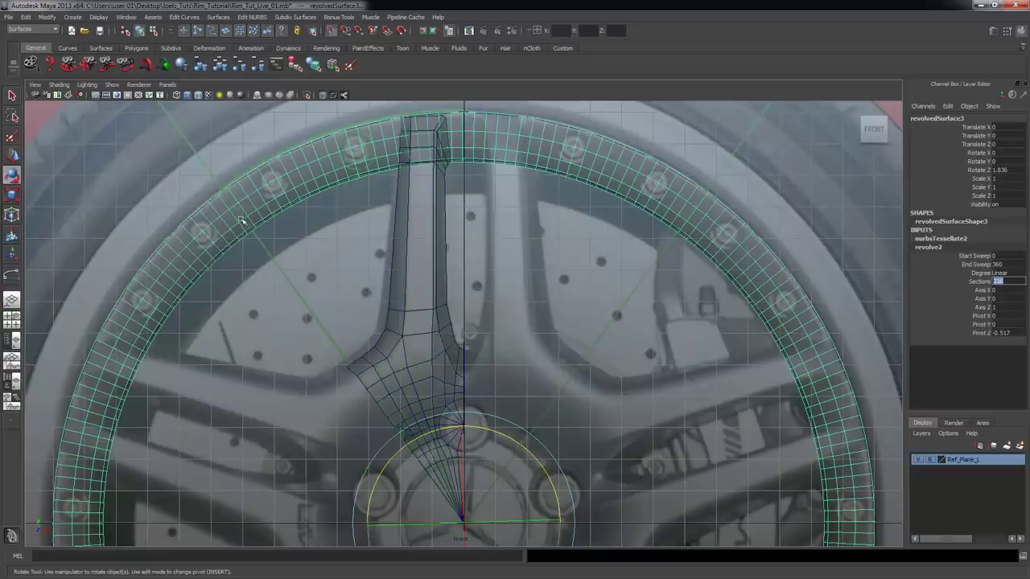
- Count the ring faces in the first two gaps between bolts left of the spoke by selecting them in face mode
alt+right_drag(301, 184, 340, 189)
alt+middle_drag(340, 188, 386, 237)
alt+right_drag(387, 237, 350, 211)
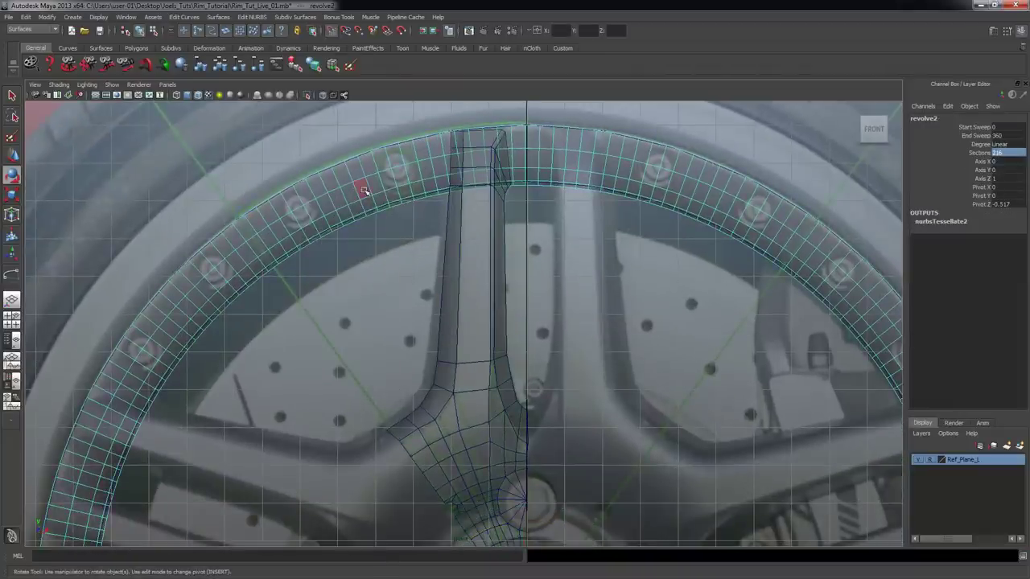
click(371, 186)
key(q)
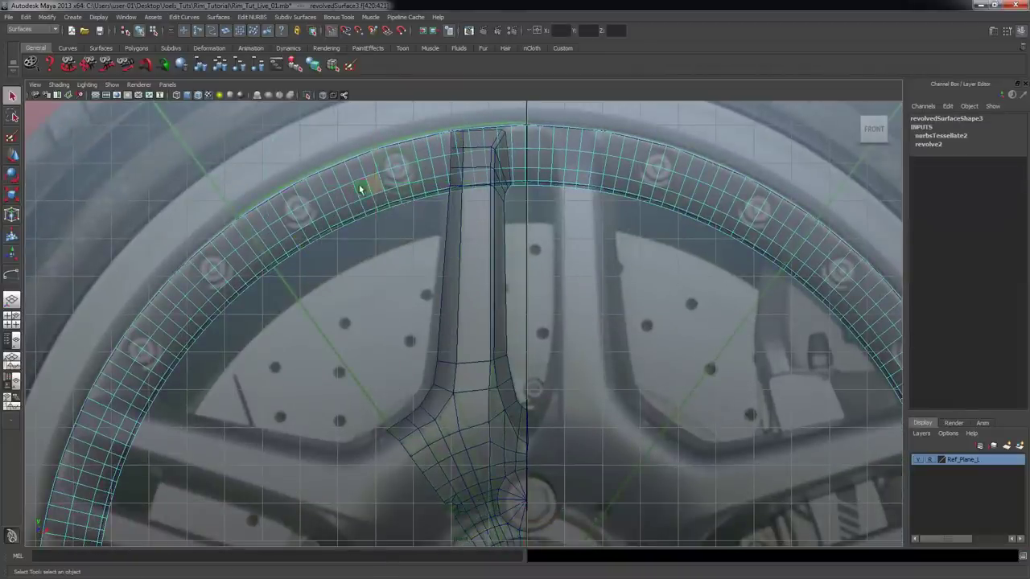
shift+click(343, 200)
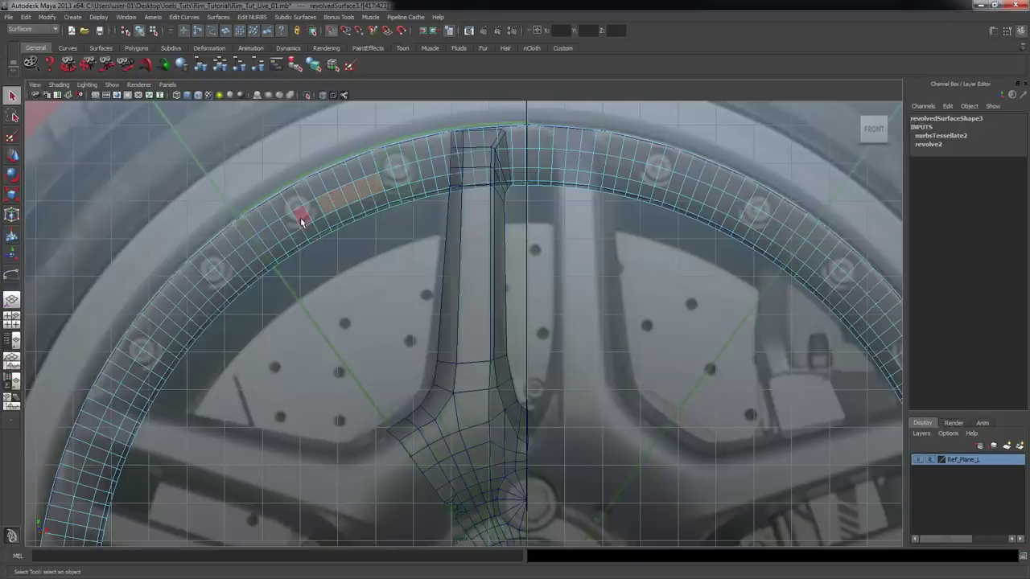
shift+click(282, 234)
shift+click(269, 237)
shift+click(260, 246)
shift+click(249, 254)
shift+click(240, 262)
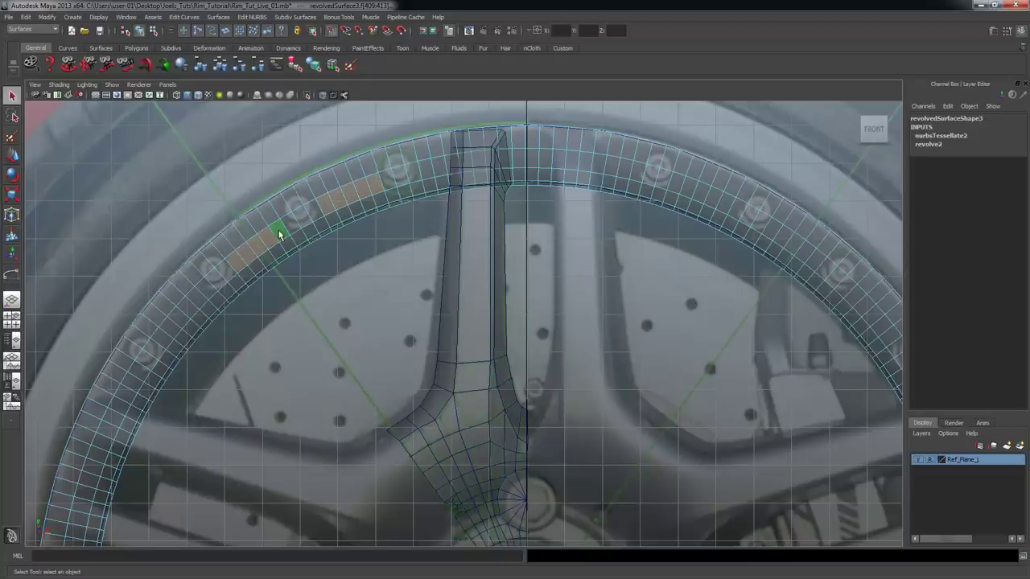
- Count the faces in the third gap between bolts, clear the selection, and return to object mode
shift+click(203, 290)
shift+click(193, 303)
shift+click(180, 319)
shift+click(171, 330)
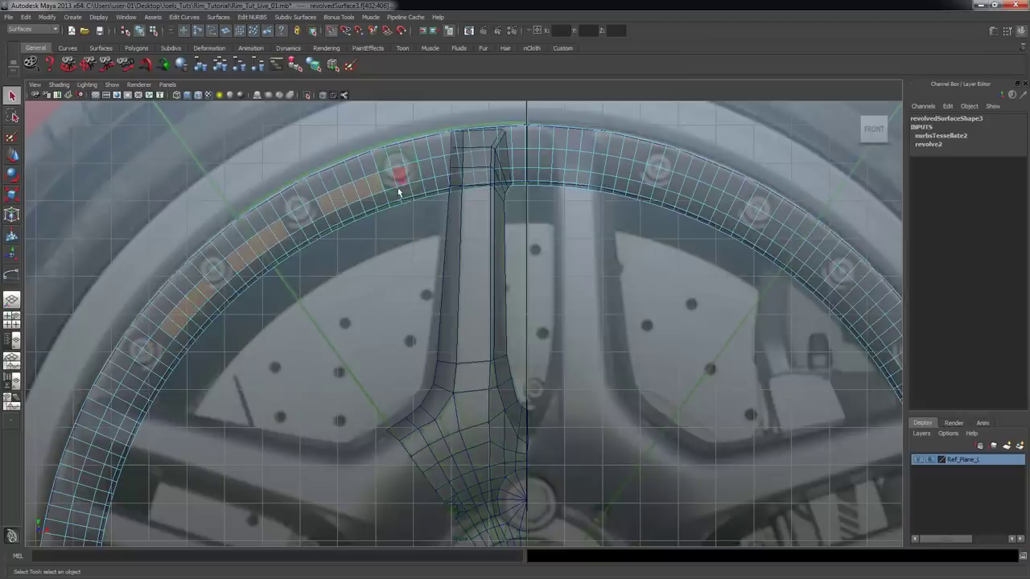
ctrl+click(213, 283)
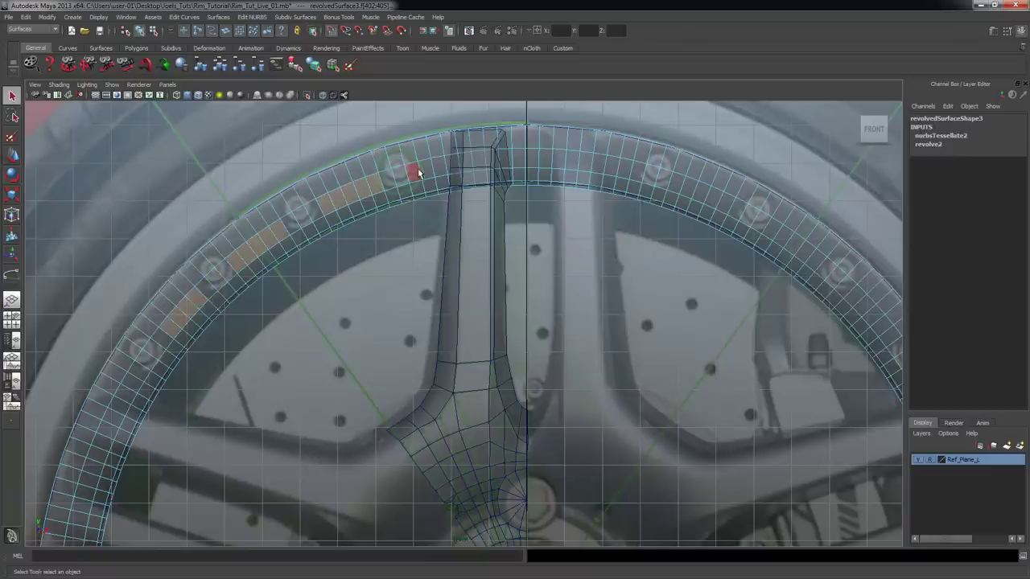
shift+click(164, 344)
alt+right_drag(368, 232, 395, 231)
click(394, 230)
alt+right_drag(471, 218, 372, 211)
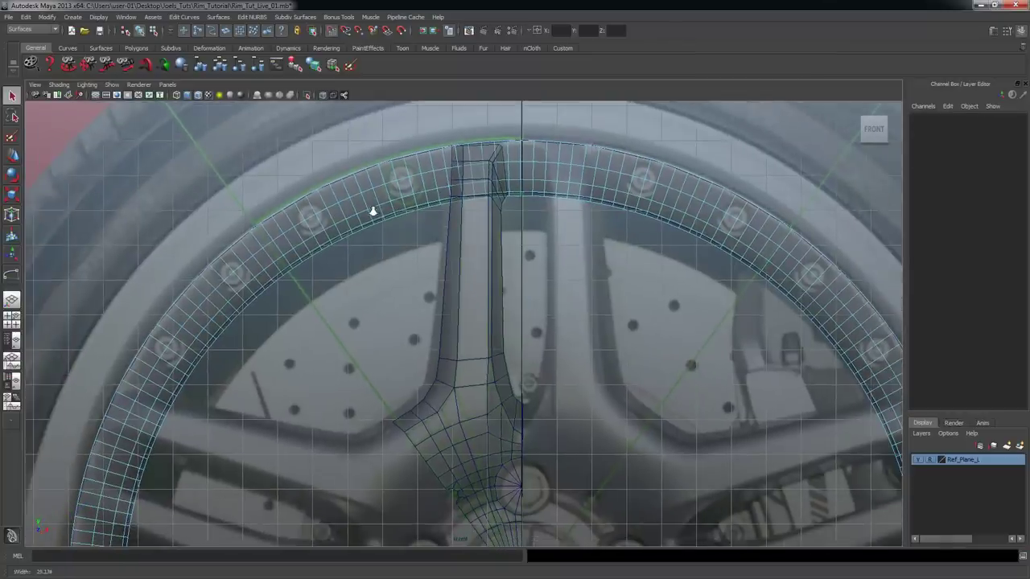
key(F8)
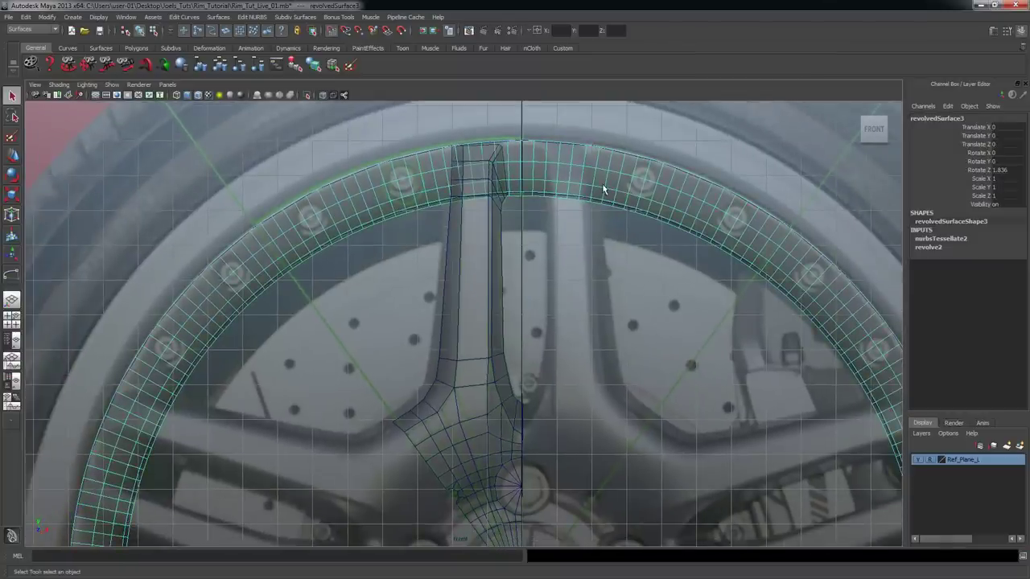
- Examine the ring in the perspective view and return to the front view over the spoke tip
key(space)
key(space)
alt+drag(641, 194, 417, 248)
key(space)
key(space)
scroll(515, 242, up, 2)
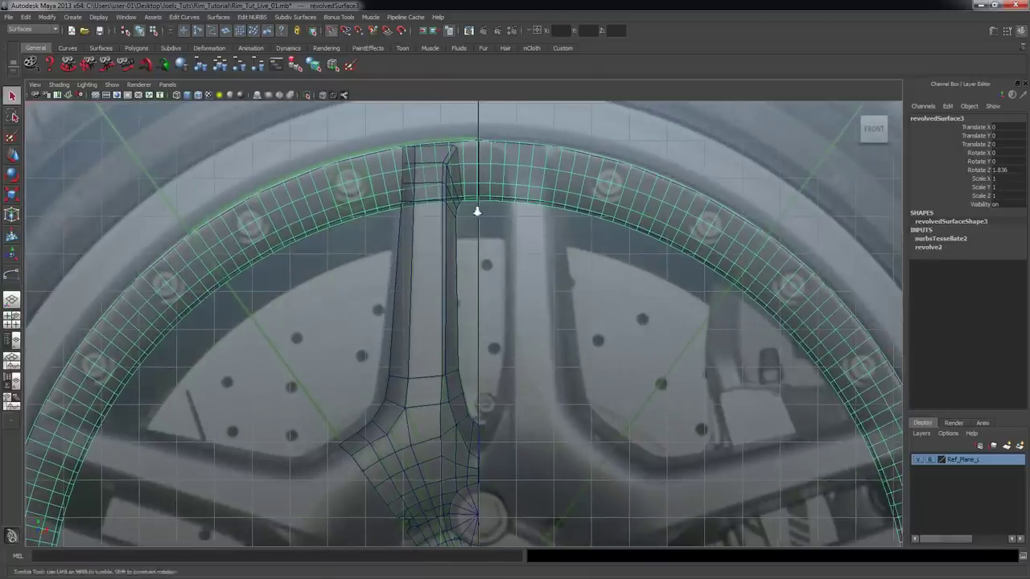
alt+right_drag(475, 211, 523, 210)
alt+middle_drag(523, 210, 516, 220)
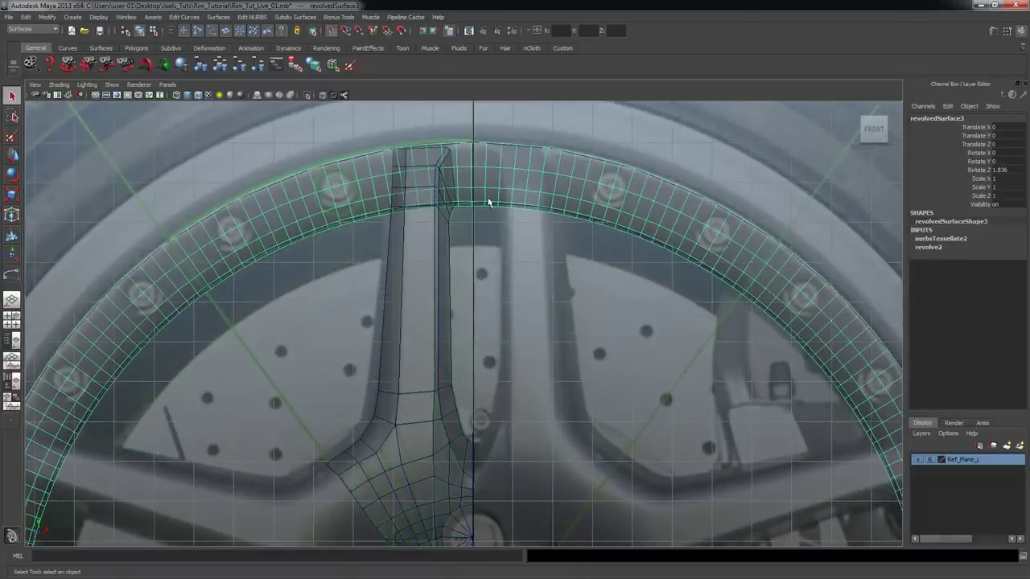
- Delete the ring faces in the upper-right quadrant, from the vertical centre line outward
right_drag(513, 172, 511, 201)
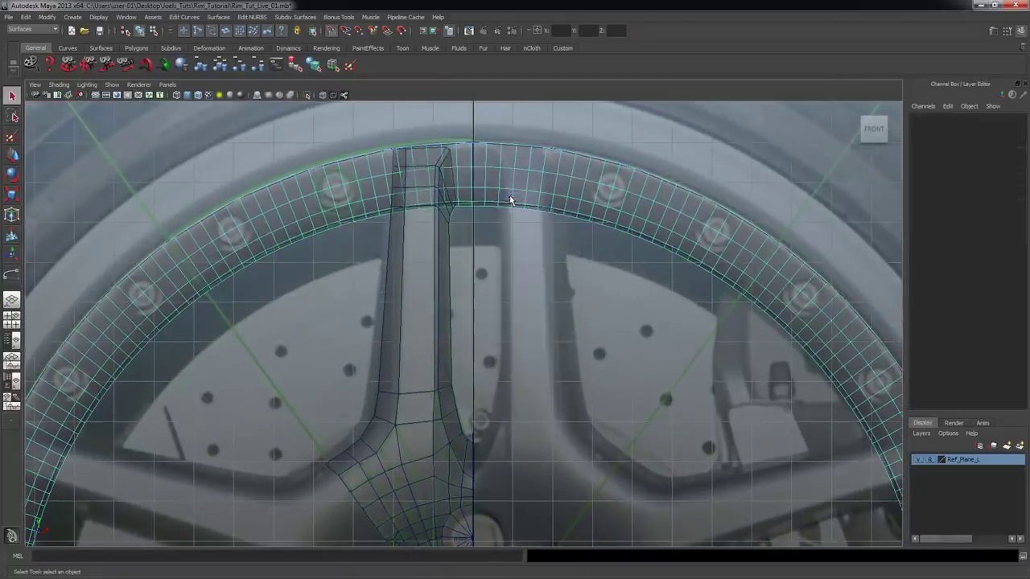
alt+right_drag(573, 206, 525, 200)
scroll(477, 172, down, 2)
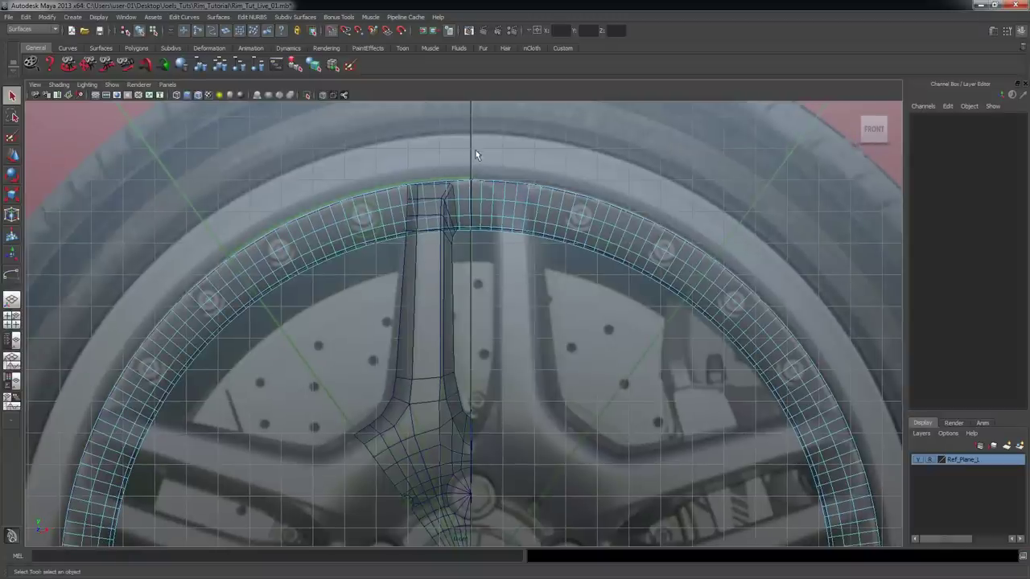
drag(593, 290, 834, 534)
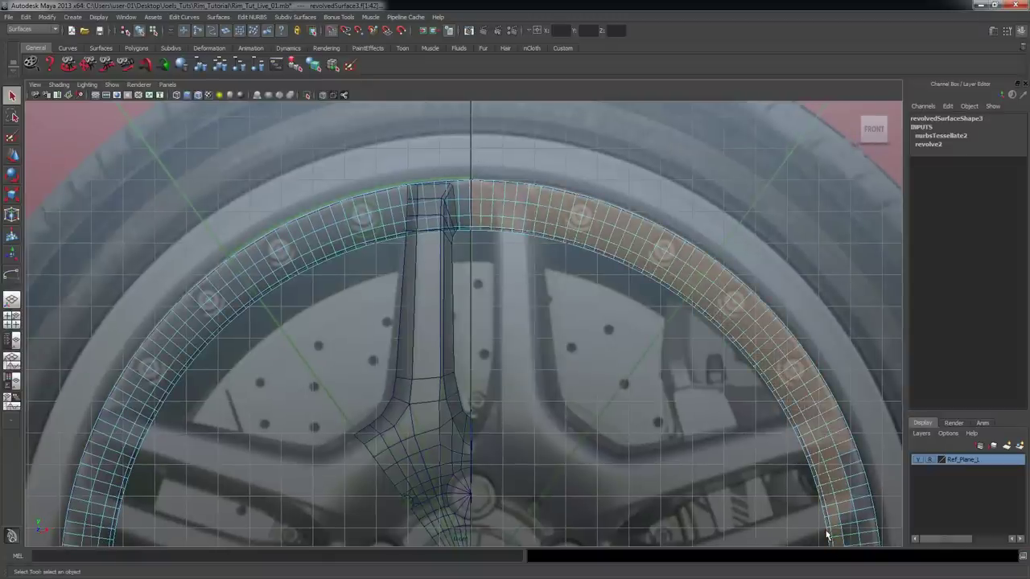
key(Delete)
- Delete the ring faces along the right side, the lower half and the left side, keeping only the upper-left arc
alt+right_drag(641, 351, 496, 269)
alt+middle_drag(497, 268, 474, 171)
drag(620, 296, 793, 545)
alt+right_drag(694, 354, 412, 314)
alt+middle_drag(412, 313, 411, 248)
drag(149, 207, 849, 576)
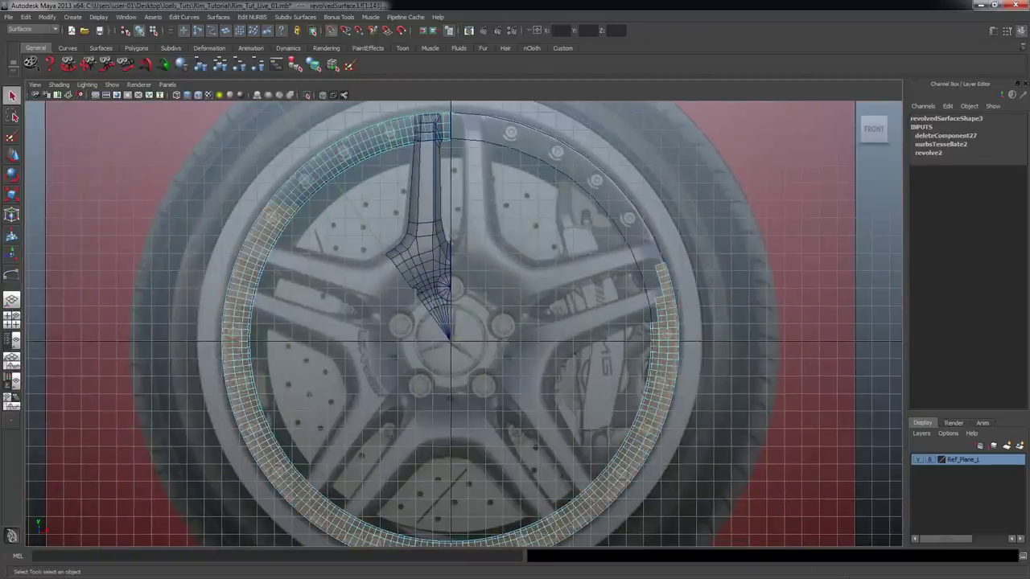
key(Delete)
- Delete the leftover ring faces beyond the green diagonal guide line so the segment runs from the guide to the centre line
alt+right_drag(274, 300, 410, 303)
alt+middle_drag(284, 113, 428, 329)
alt+right_drag(428, 329, 503, 329)
drag(320, 345, 336, 362)
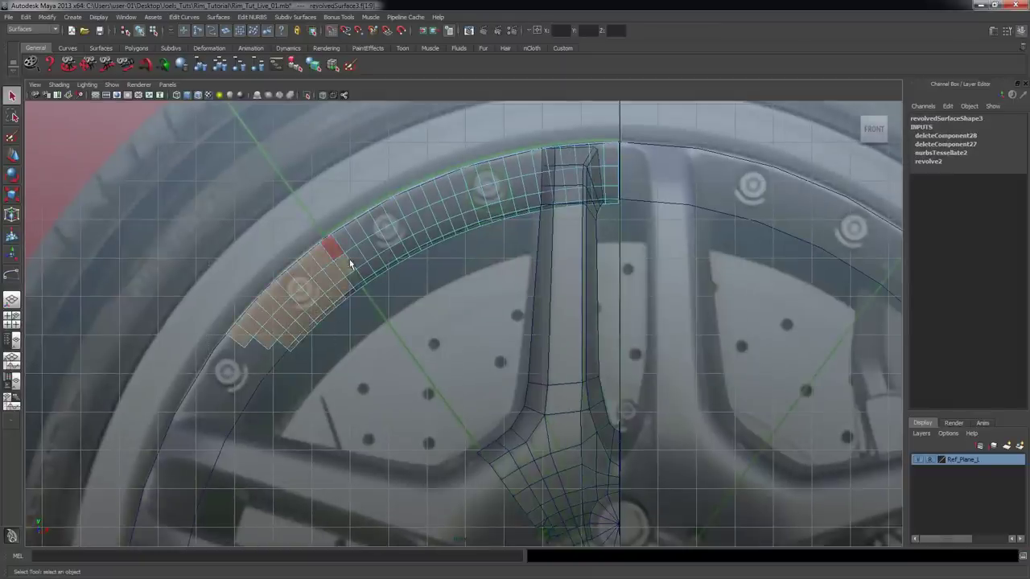
click(364, 309)
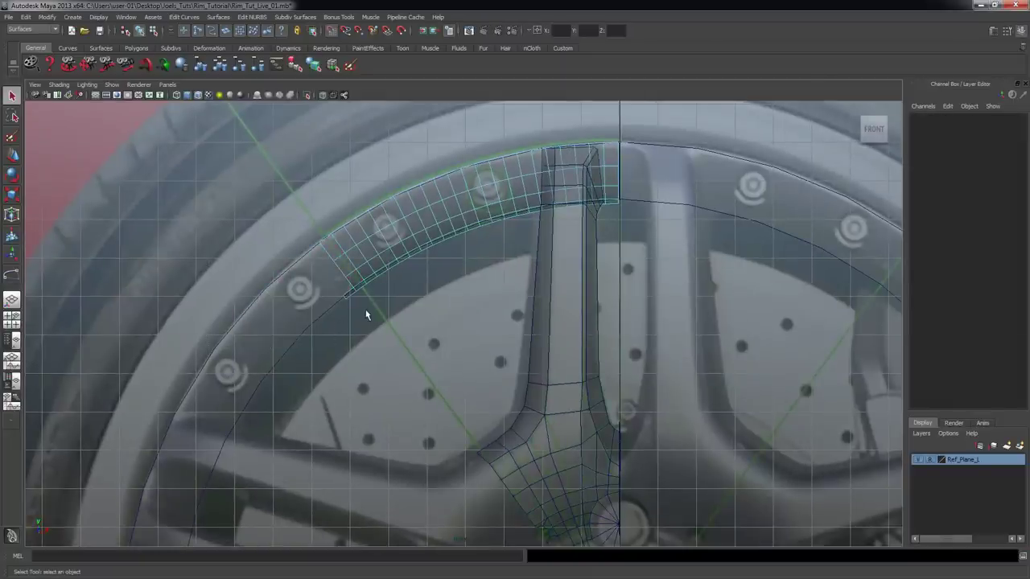
click(349, 300)
key(Delete)
- Examine how the trimmed segment's ends and divisions align with the guide line, bolts and spoke
alt+right_drag(385, 238, 451, 237)
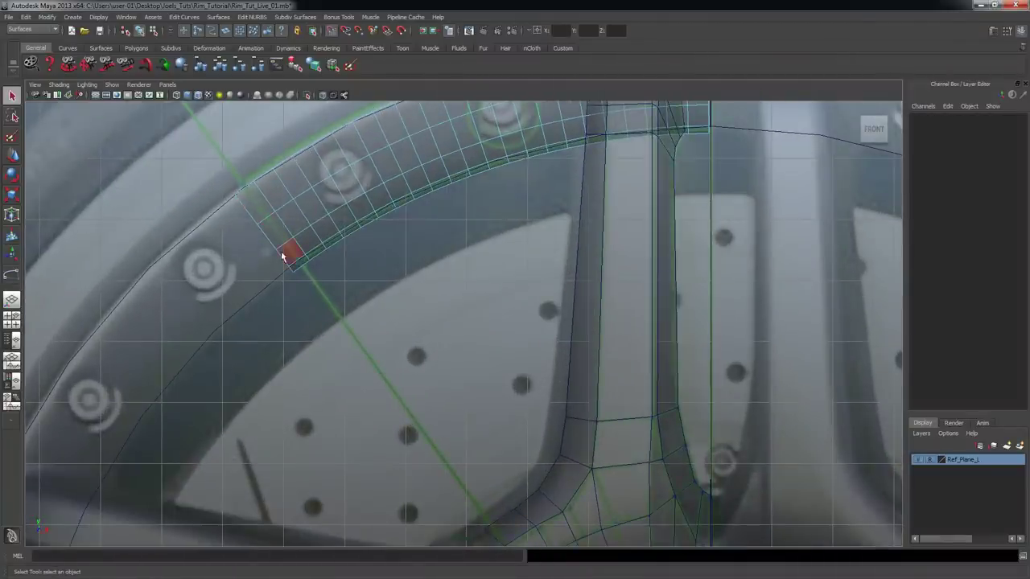
scroll(390, 264, down, 3)
mouse_move(391, 264)
alt+middle_down()
mouse_move(345, 287)
mouse_move(386, 280)
alt+middle_up()
scroll(291, 292, up, 3)
scroll(291, 286, down, 3)
scroll(540, 229, up, 3)
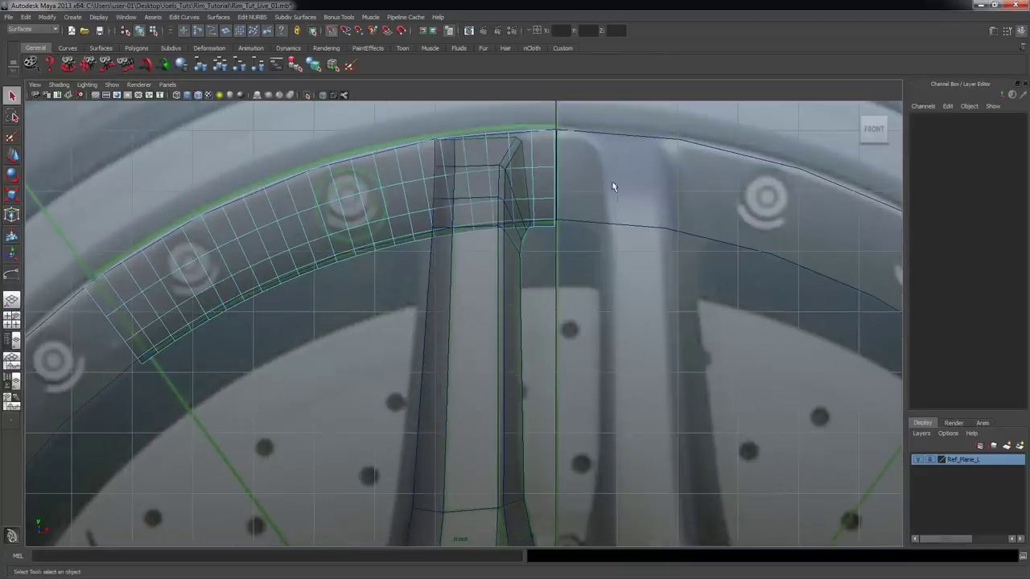
- Examine the trimmed ring segment, spoke and bolt positions in the perspective view, and return to the front view
key(space)
key(space)
alt+drag(652, 246, 633, 267)
alt+right_drag(438, 206, 597, 223)
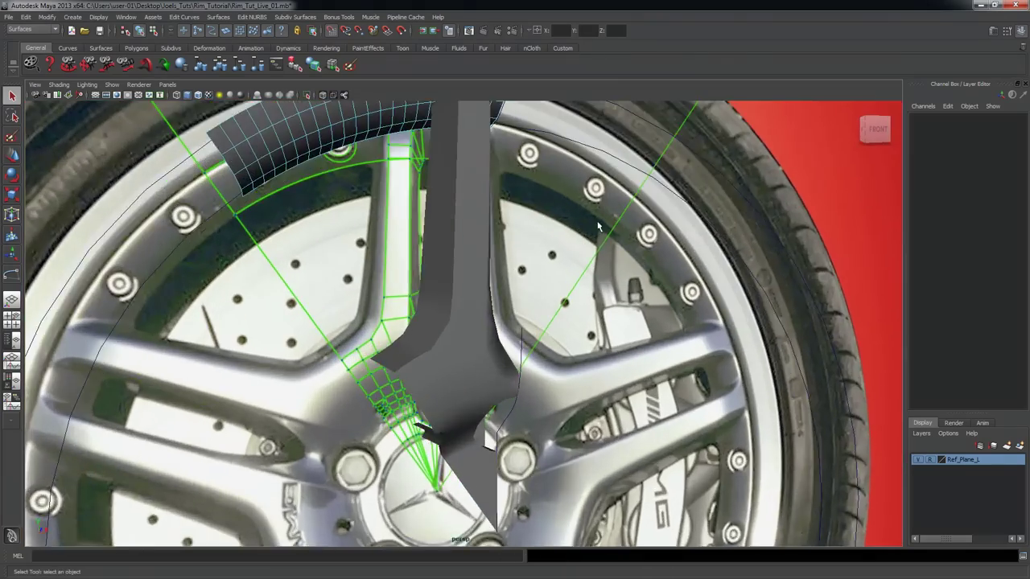
alt+middle_drag(598, 226, 596, 302)
alt+drag(596, 303, 593, 287)
scroll(508, 230, up, 2)
alt+drag(508, 231, 475, 214)
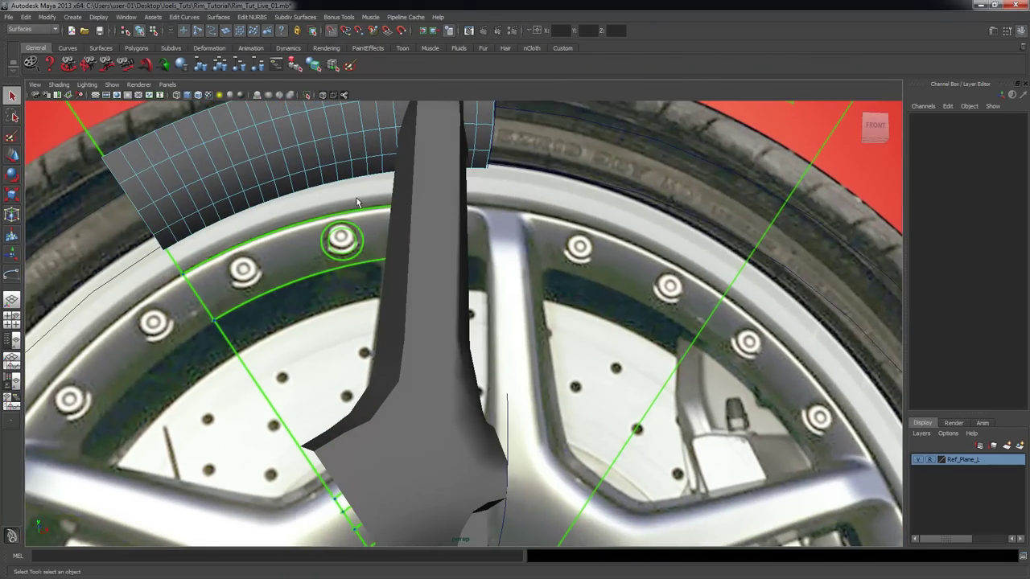
alt+right_drag(352, 259, 308, 259)
alt+drag(307, 258, 317, 268)
alt+right_drag(375, 218, 344, 232)
scroll(346, 233, up, 5)
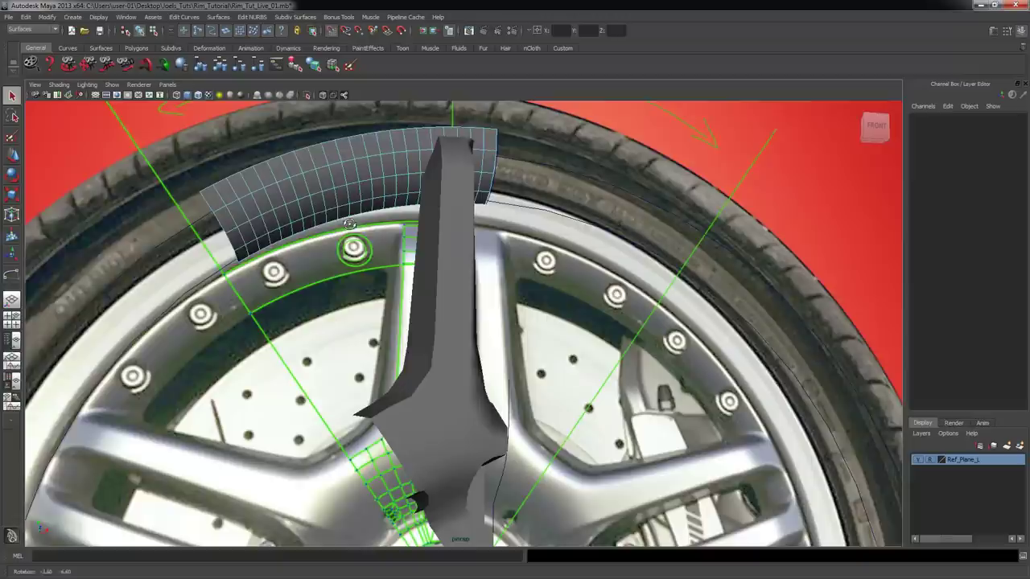
scroll(378, 256, up, 3)
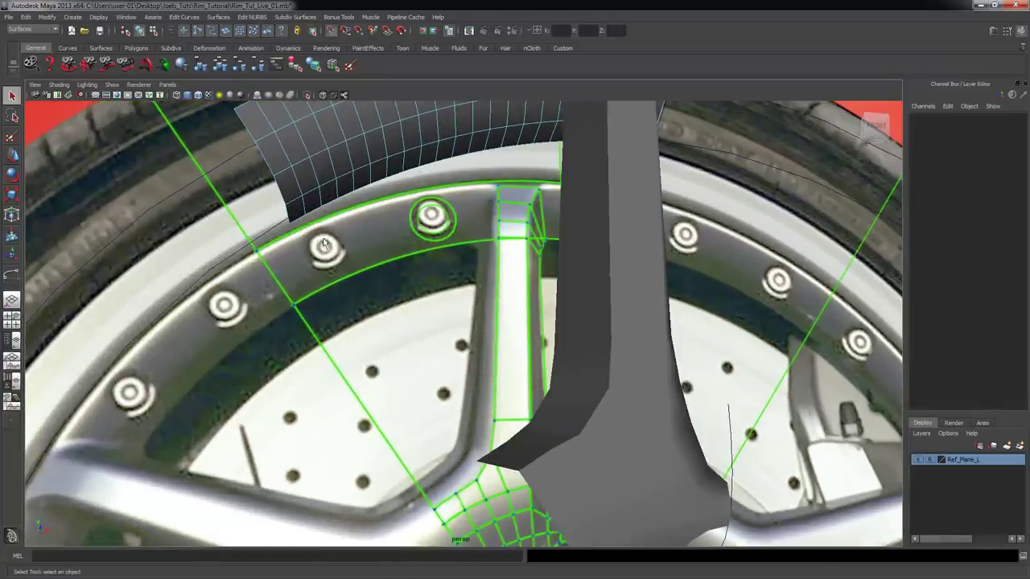
key(space)
key(space)
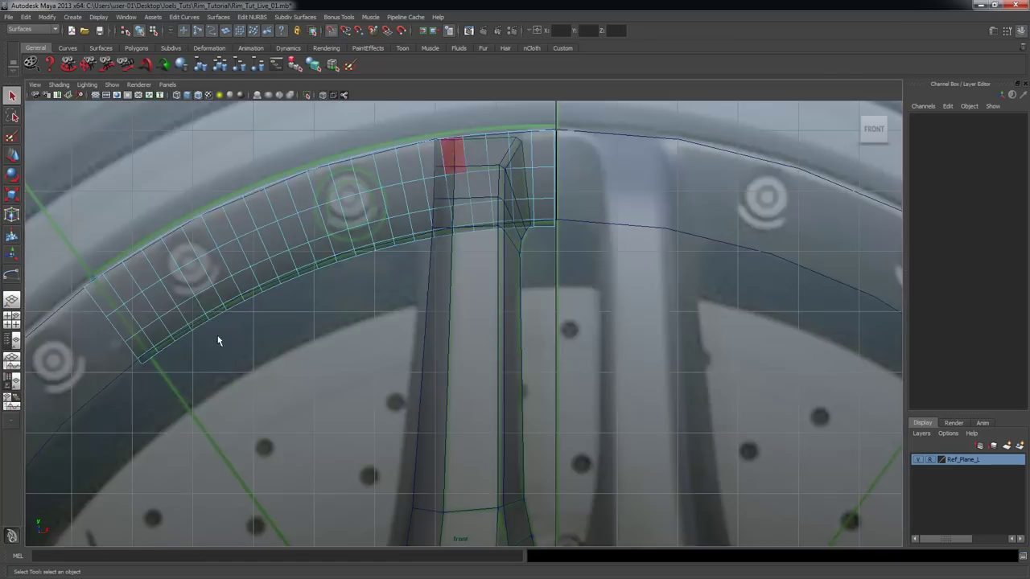
- Examine how the ring segment's divisions line up with the circled bolt beside the spoke
alt+middle_drag(187, 293, 303, 325)
alt+right_drag(302, 325, 513, 365)
alt+middle_drag(513, 365, 269, 411)
alt+middle_drag(655, 268, 706, 326)
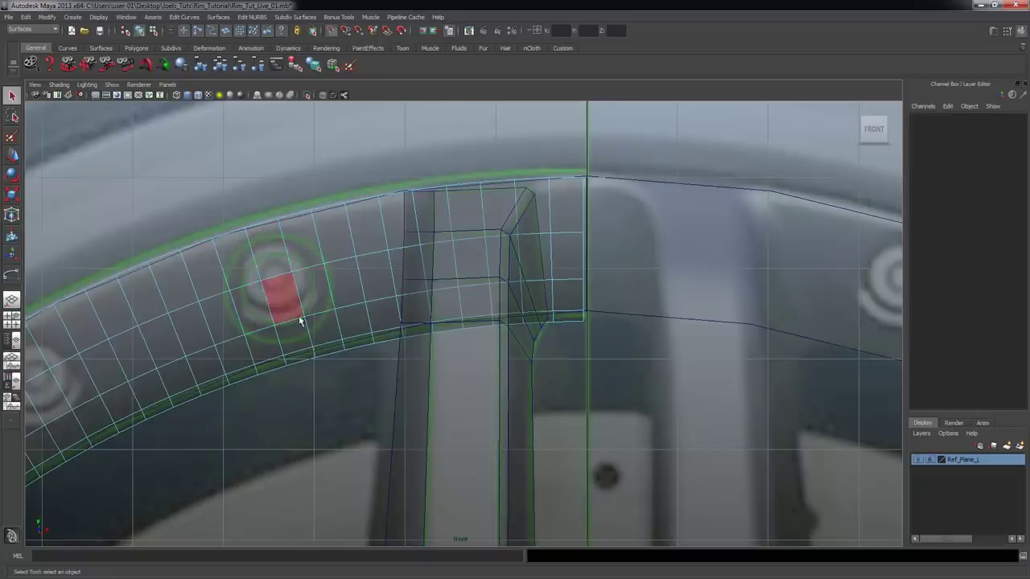
alt+right_drag(266, 262, 359, 287)
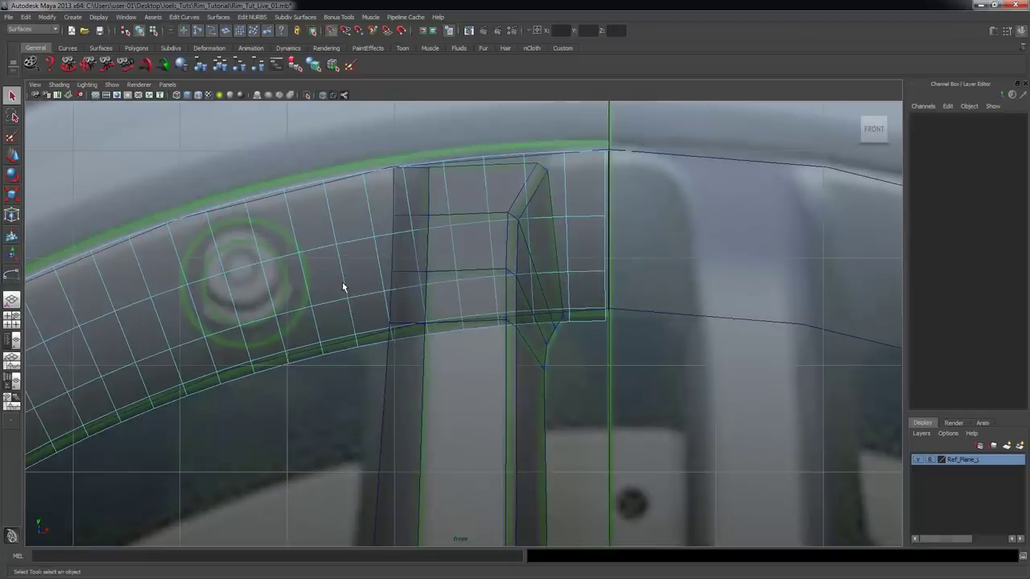
alt+middle_drag(343, 288, 367, 293)
alt+right_drag(270, 266, 346, 282)
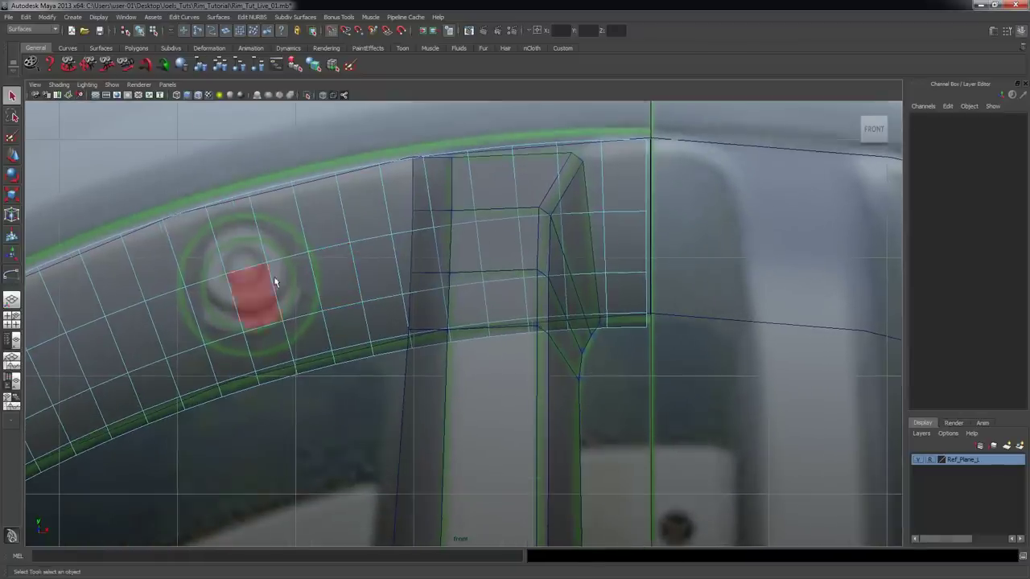
alt+right_drag(232, 283, 281, 294)
alt+middle_drag(281, 298, 317, 296)
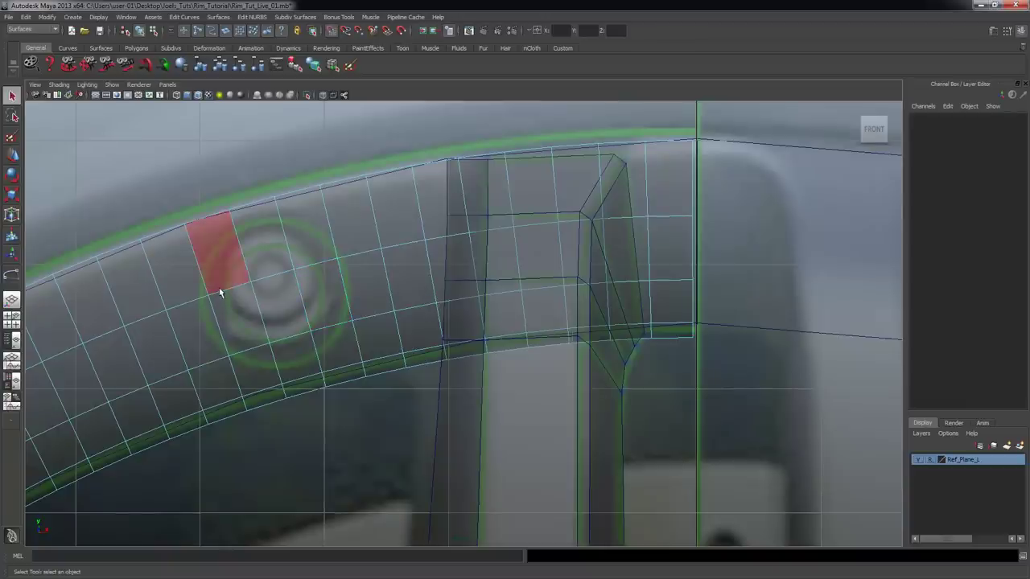
- Slide the two ring vertices on the spoke side of the circled bolt outward along their edges, clear of the outer green circle
right_click(292, 266)
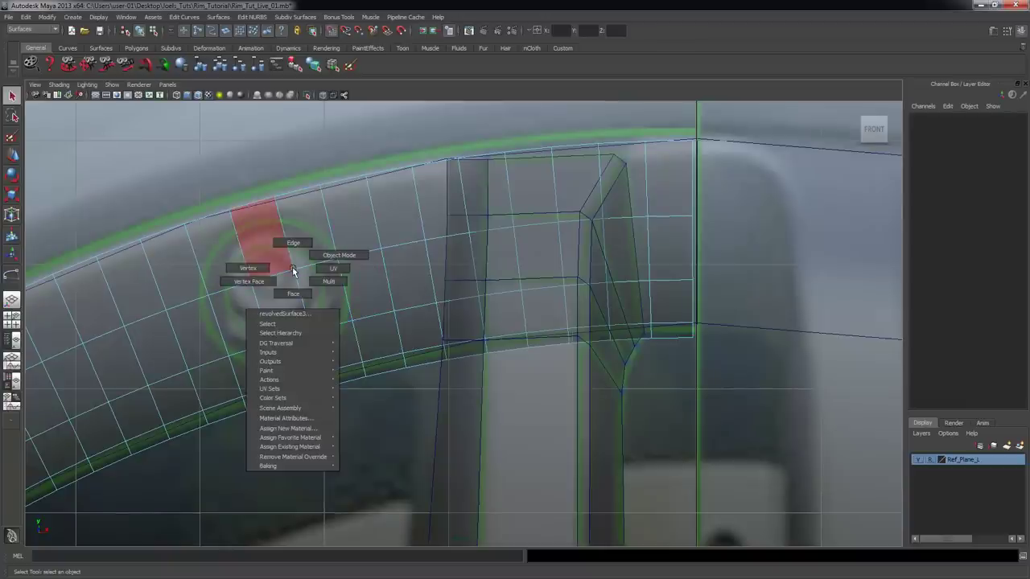
alt+right_drag(260, 268, 354, 276)
alt+middle_drag(354, 276, 398, 292)
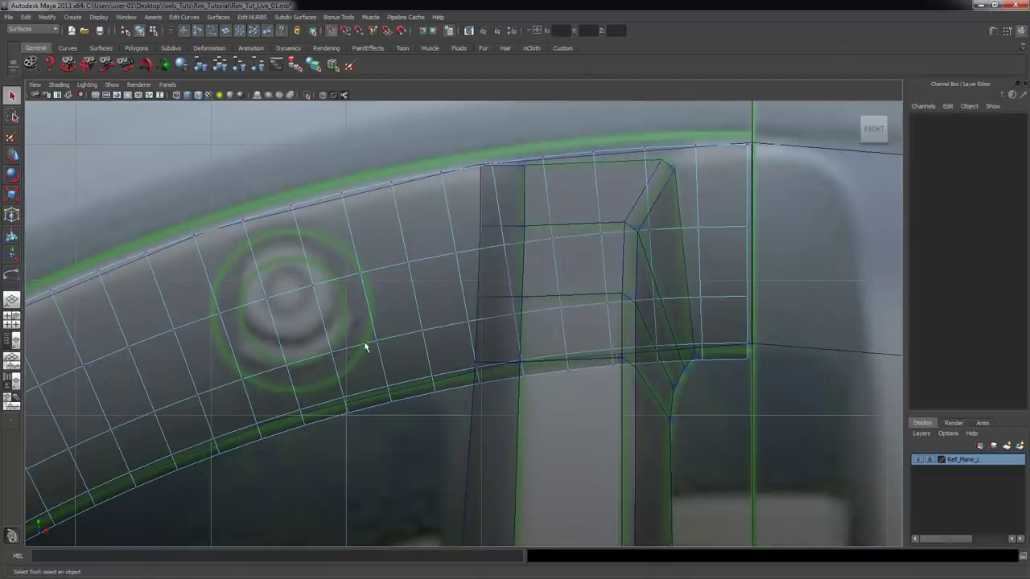
alt+right_drag(366, 348, 394, 299)
click(344, 265)
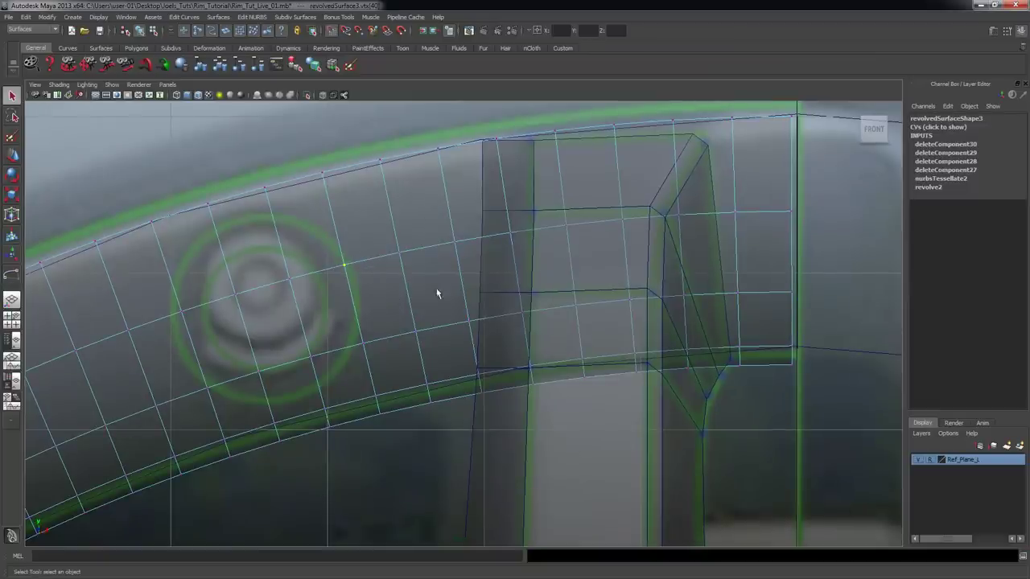
scroll(437, 294, down, 5)
alt+right_drag(391, 286, 502, 306)
alt+right_drag(359, 309, 529, 329)
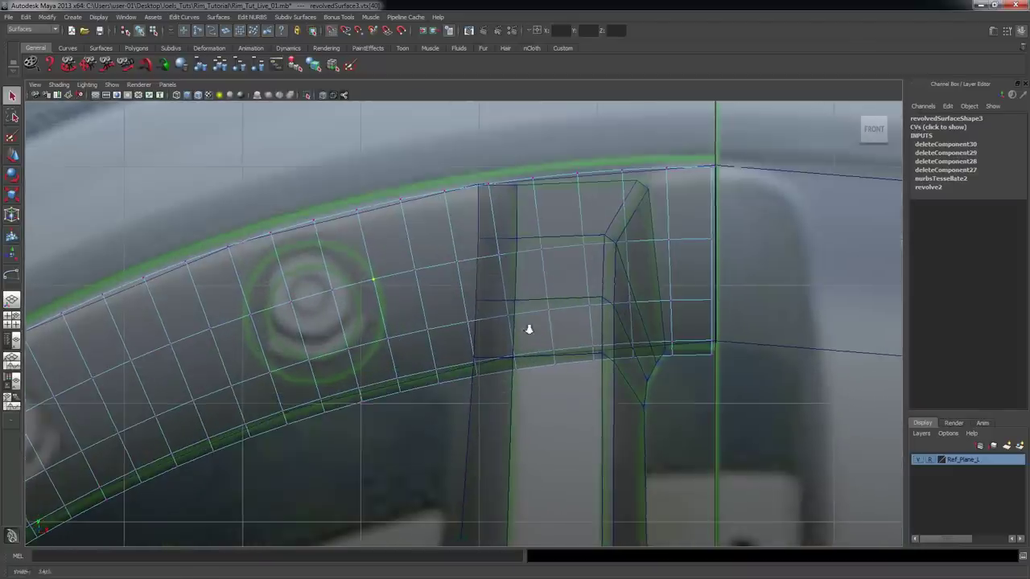
key(w)
scroll(433, 321, up, 3)
alt+middle_drag(395, 292, 461, 306)
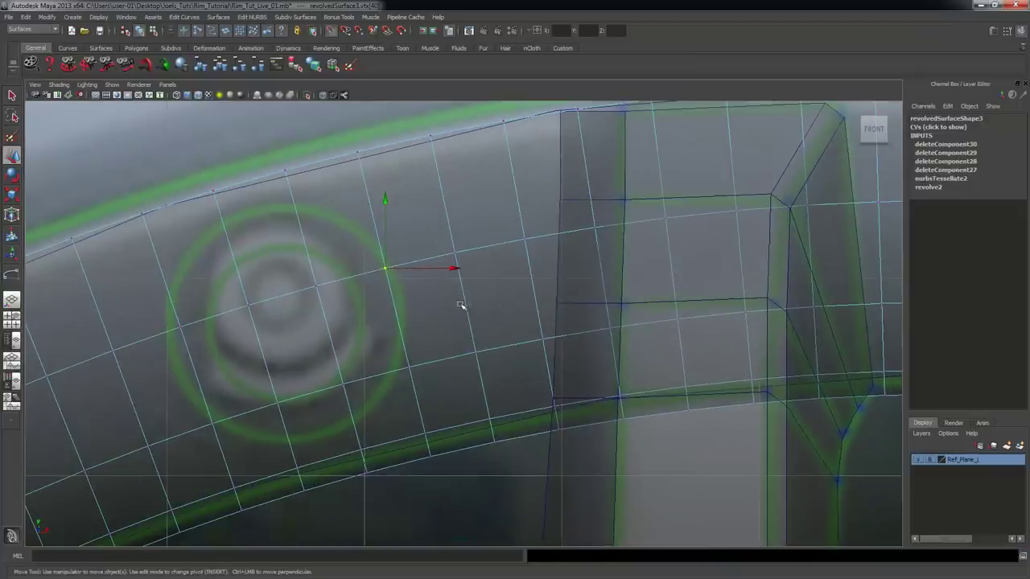
scroll(469, 279, up, 3)
key(c)
drag(366, 254, 405, 262)
click(396, 378)
drag(395, 378, 424, 383)
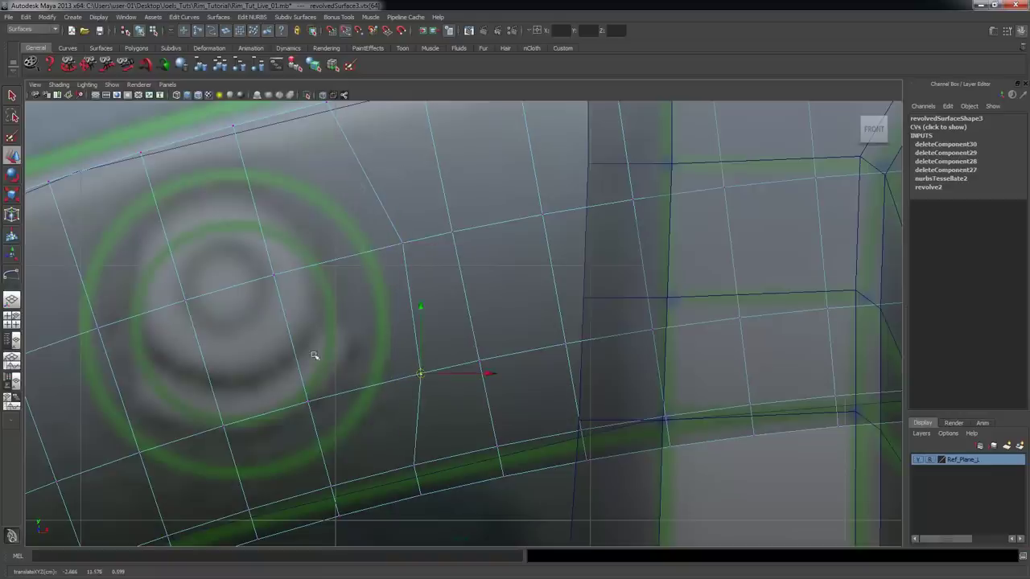
- Move the ring vertices on the bolt's far side from the spoke outward past the green circle and fine-tune the lower spoke-side vertex
click(95, 325)
alt+middle_drag(161, 348, 287, 308)
drag(242, 301, 211, 319)
drag(269, 409, 249, 434)
drag(196, 290, 200, 317)
mouse_move(570, 346)
mouse_down()
mouse_move(579, 354)
mouse_move(582, 343)
mouse_move(575, 350)
mouse_up()
alt+right_drag(626, 292, 620, 288)
scroll(612, 291, down, 2)
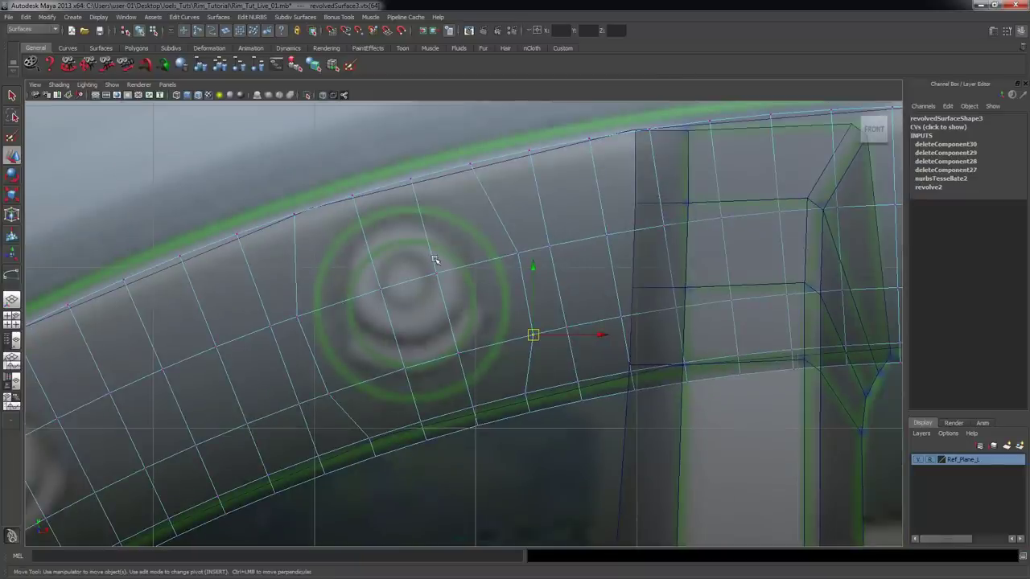
- Examine the adjusted vertices around the bolt in the front and perspective views, and return to the front view
scroll(487, 292, up, 3)
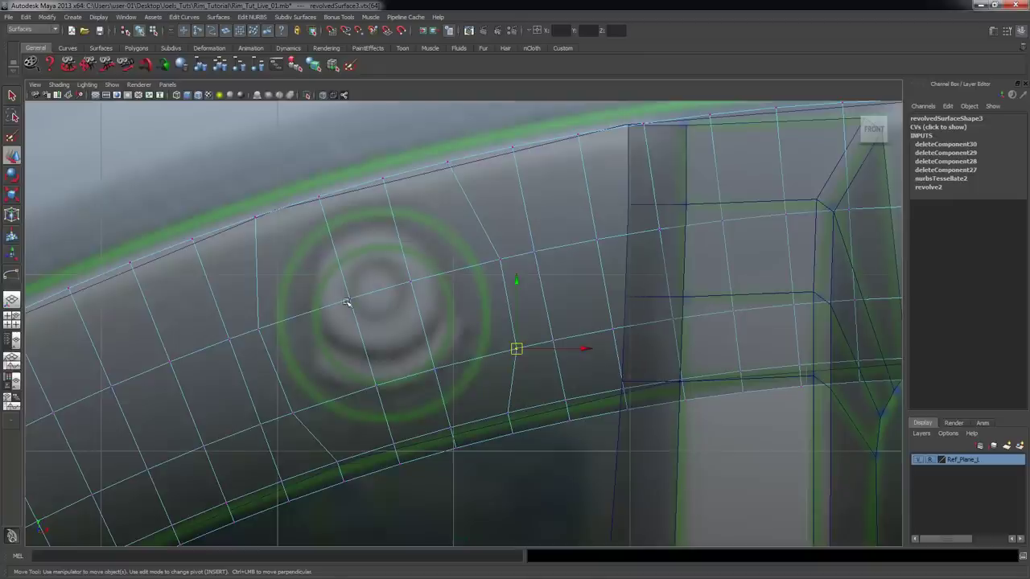
scroll(404, 308, down, 4)
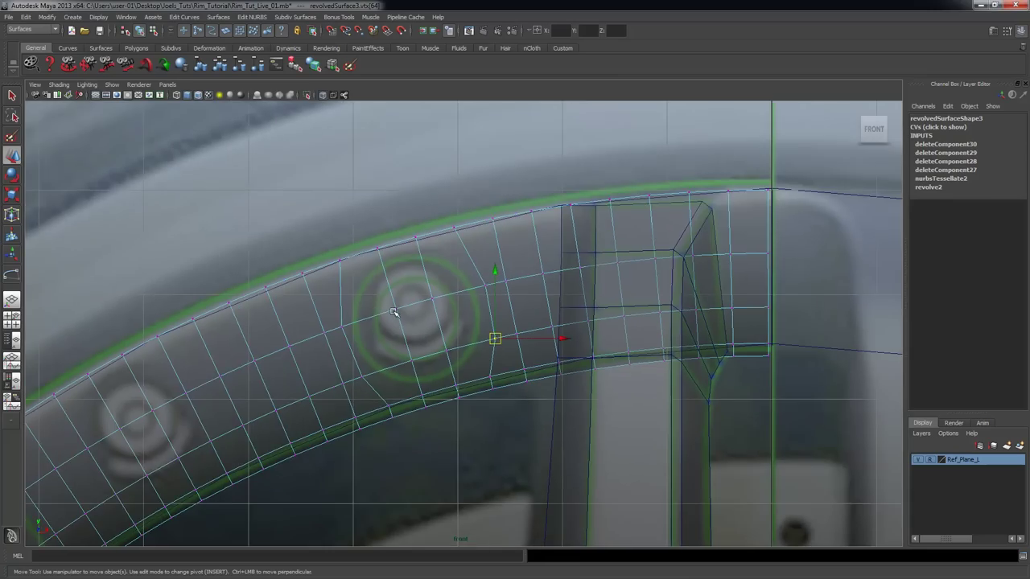
key(space)
key(space)
alt+drag(654, 276, 646, 230)
alt+middle_drag(646, 230, 632, 356)
mouse_move(632, 356)
alt+mouse_down()
mouse_move(623, 375)
mouse_move(626, 367)
alt+mouse_up()
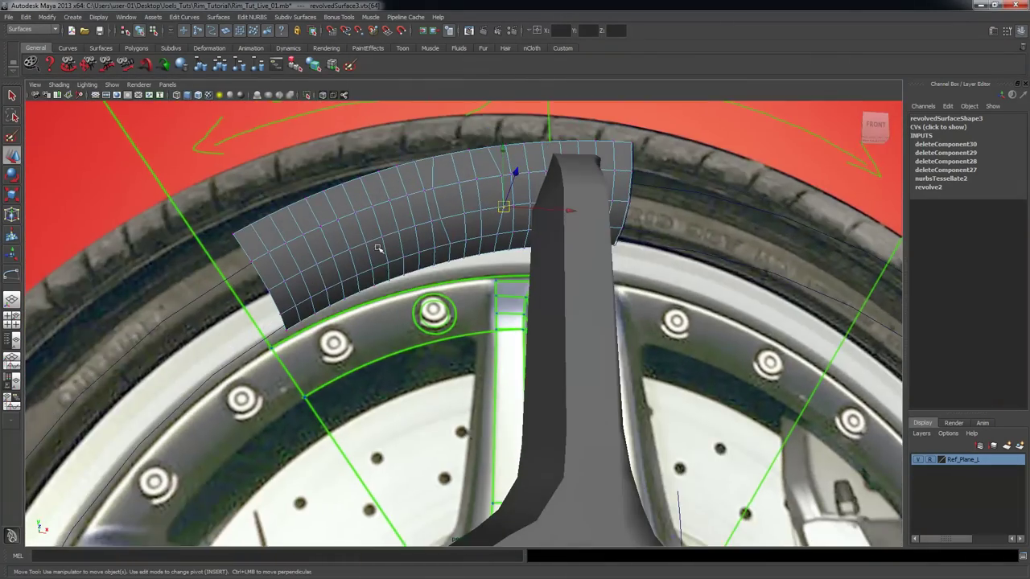
key(space)
key(space)
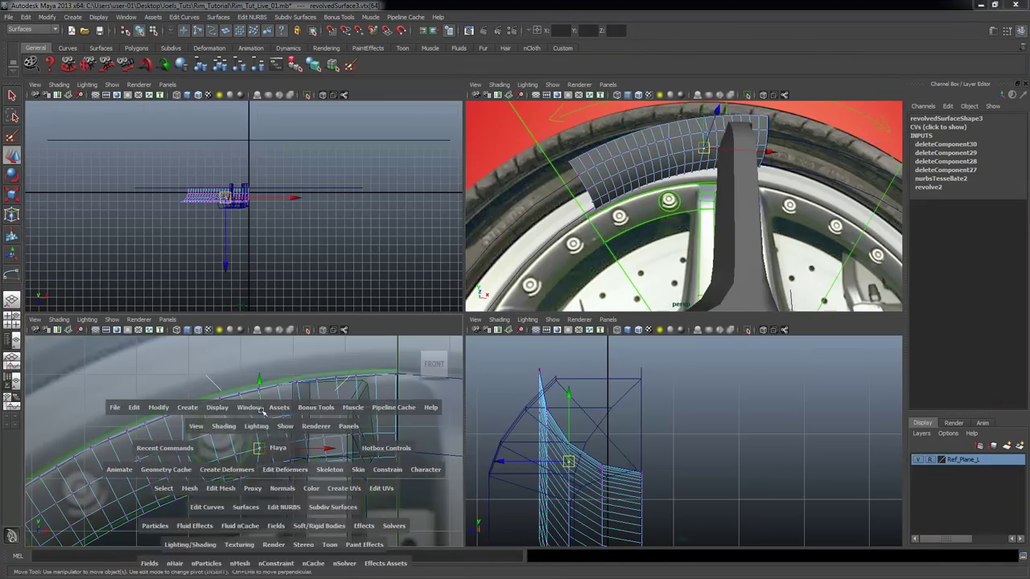
- Move the two ring vertices crossing the bolt's centre up to the upper edge of the inner green circle
click(381, 288)
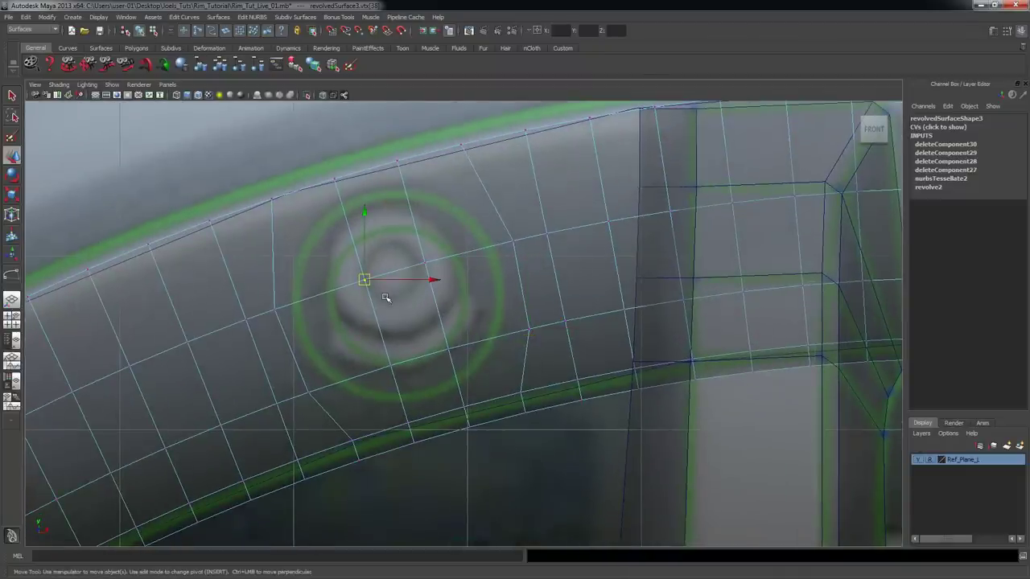
drag(364, 279, 353, 242)
click(425, 261)
drag(425, 260, 402, 230)
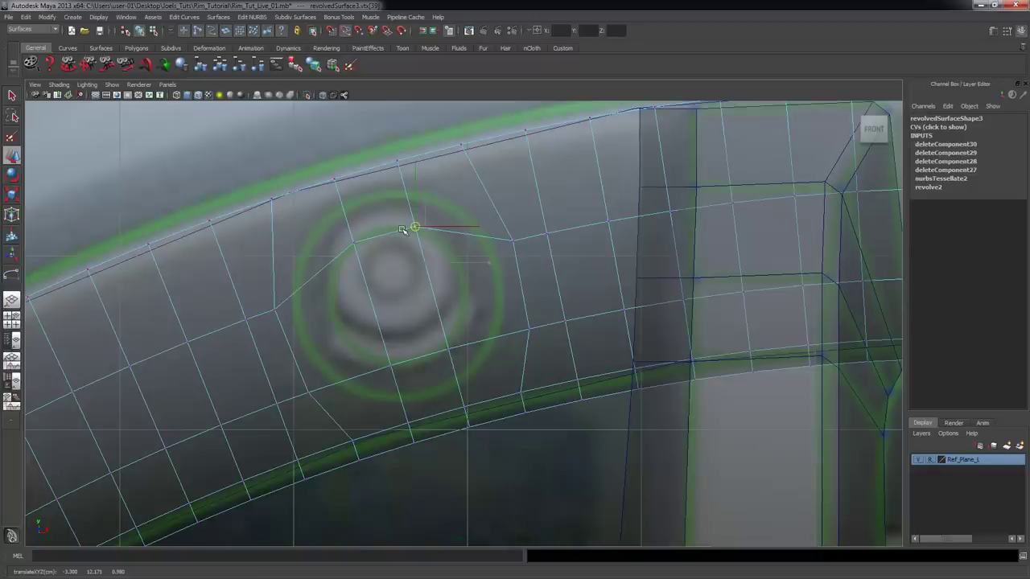
click(349, 440)
key(z)
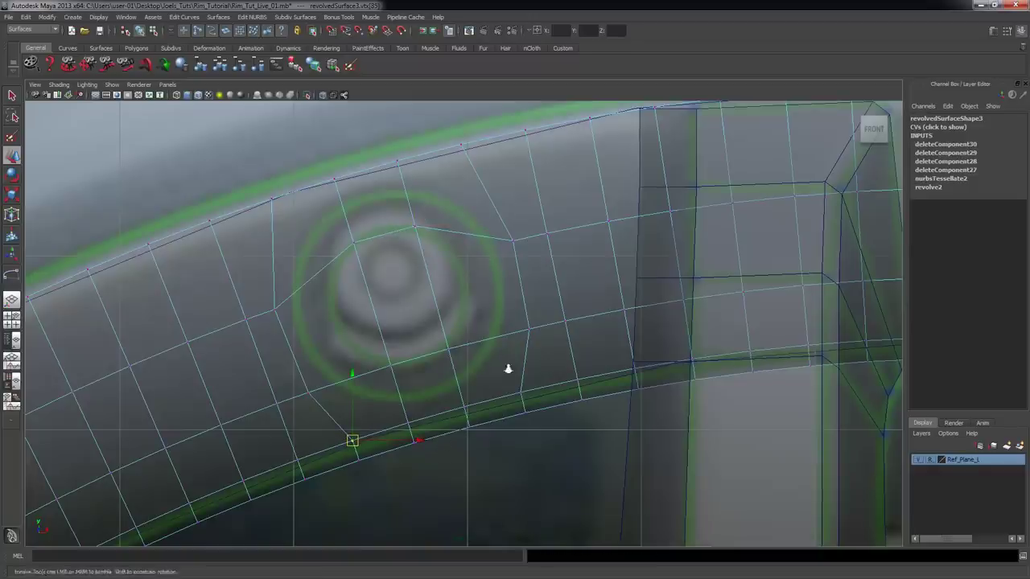
alt+right_drag(508, 368, 439, 330)
- Create a polygon cylinder of about 0.595 radius centred on the circled bolt and scale it uniformly to about 0.971
click(72, 17)
mouse_move(120, 43)
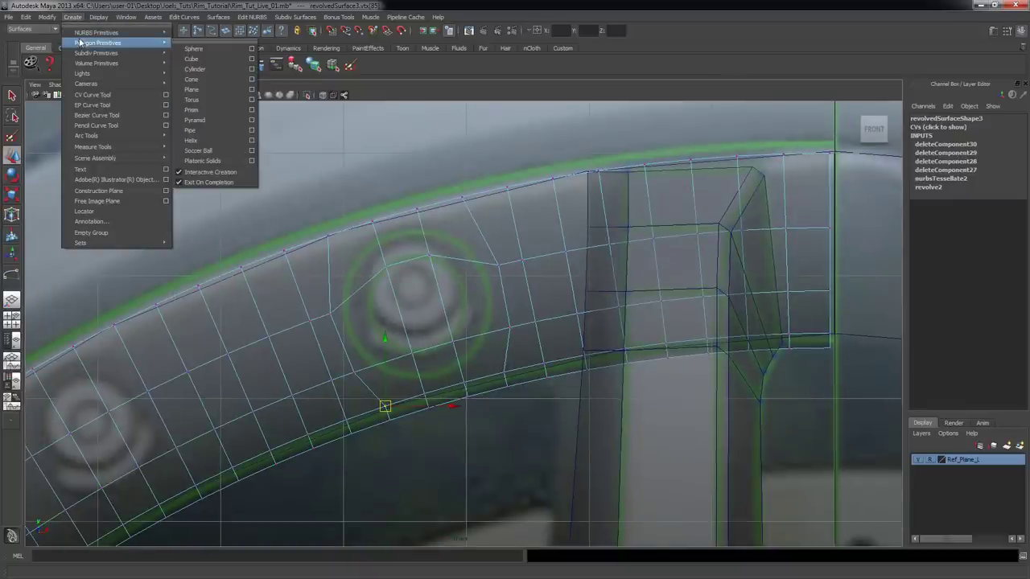
click(195, 70)
scroll(593, 356, up, 2)
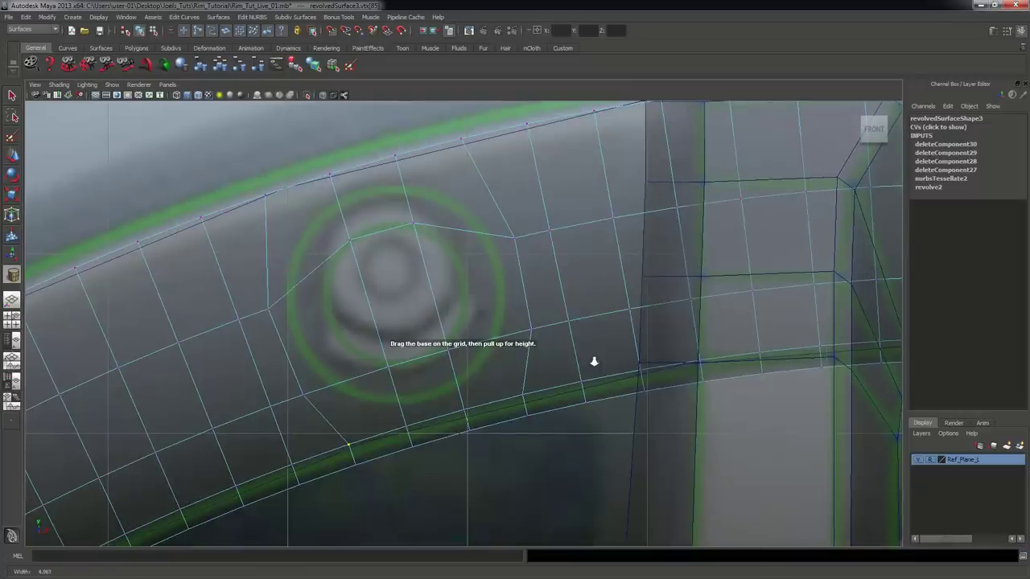
drag(395, 294, 474, 350)
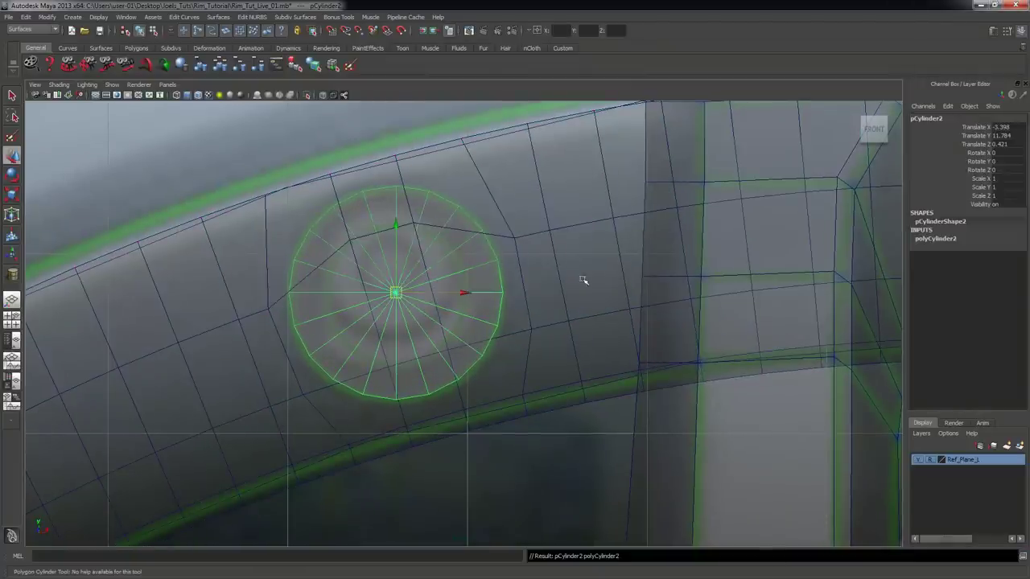
scroll(583, 280, down, 1)
key(w)
key(r)
drag(404, 297, 399, 300)
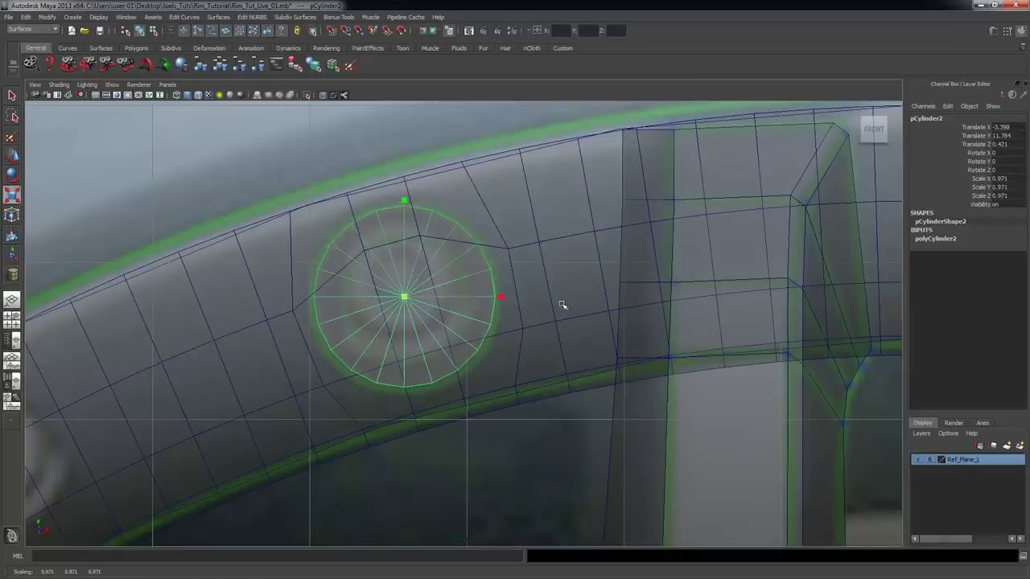
- Set the cylinder's axis subdivisions to 12
scroll(558, 239, up, 1)
click(936, 239)
click(999, 264)
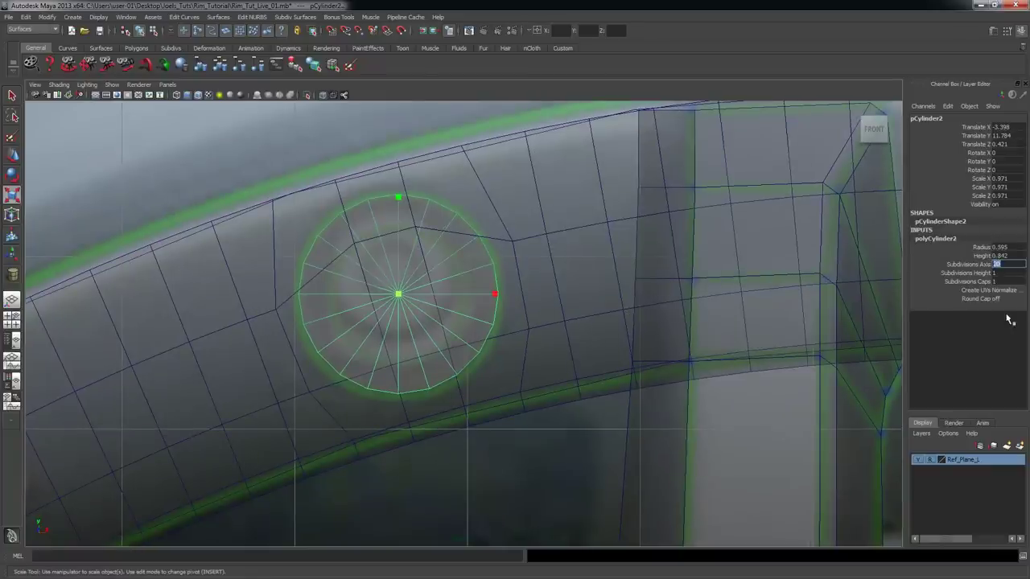
text(12)
key(Return)
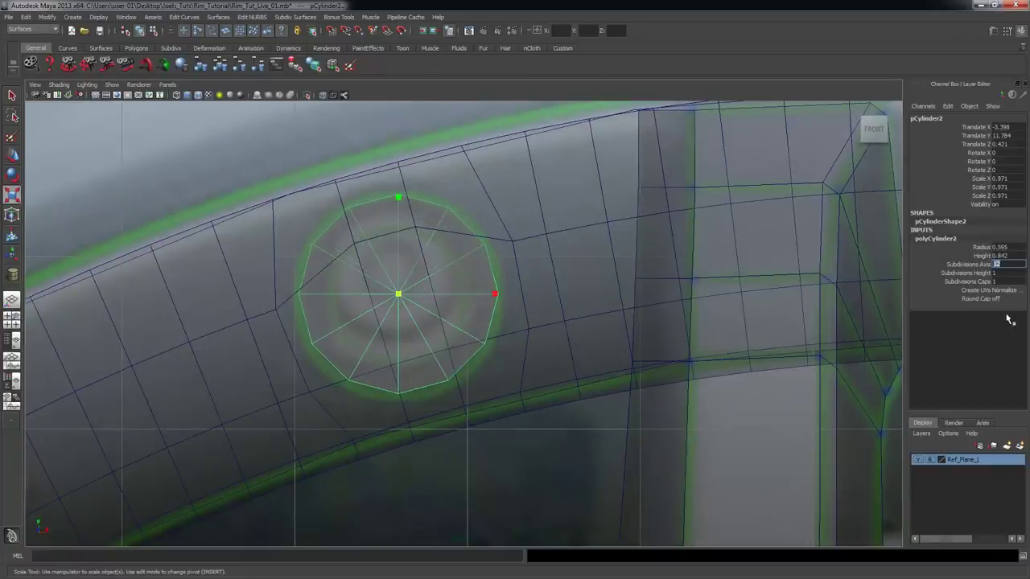
scroll(432, 241, up, 1)
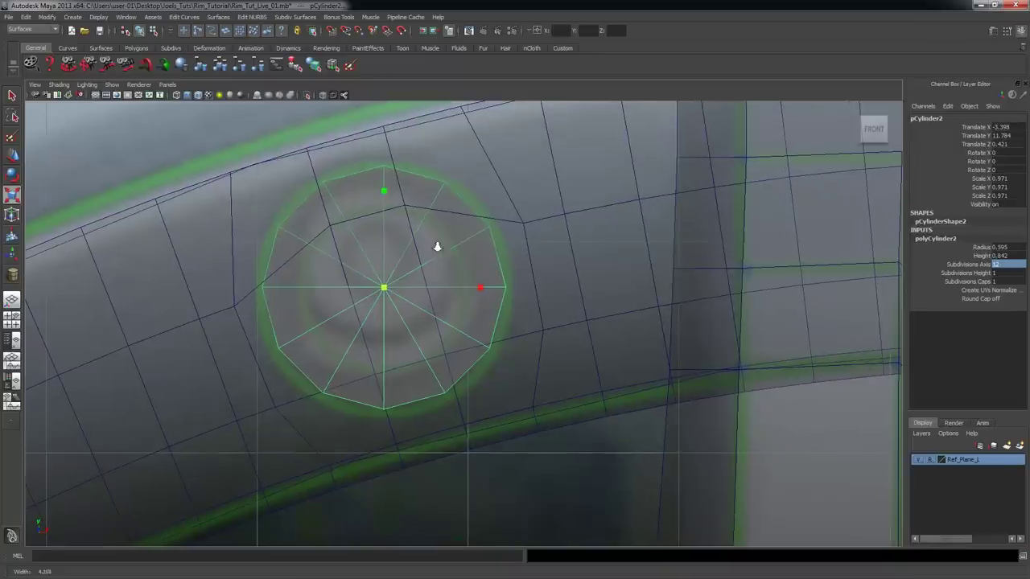
- Move the cylinder down to about X -3.301, Y 11.53 and scale it uniformly to about 0.985
click(278, 173)
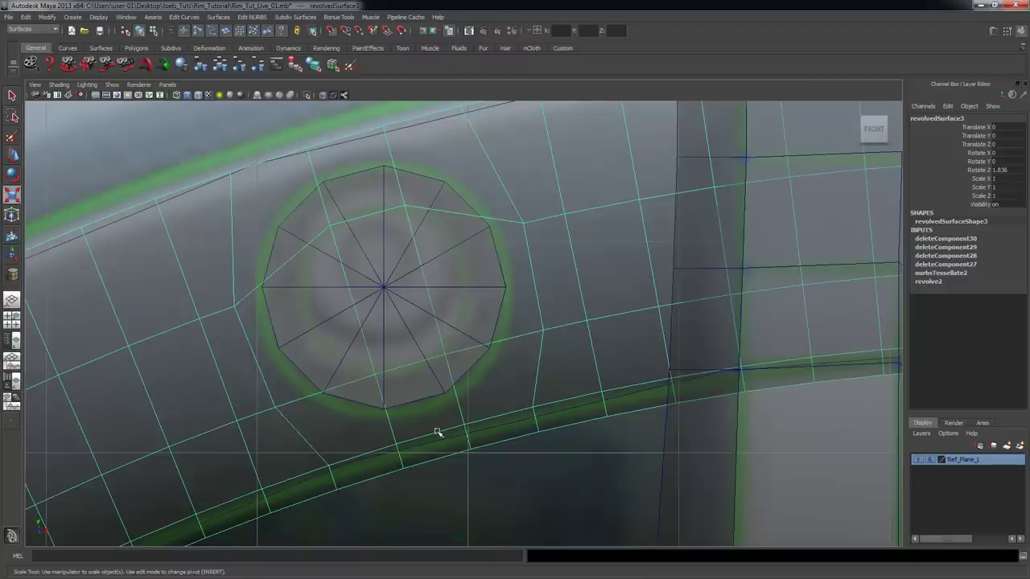
alt+right_drag(370, 187, 497, 252)
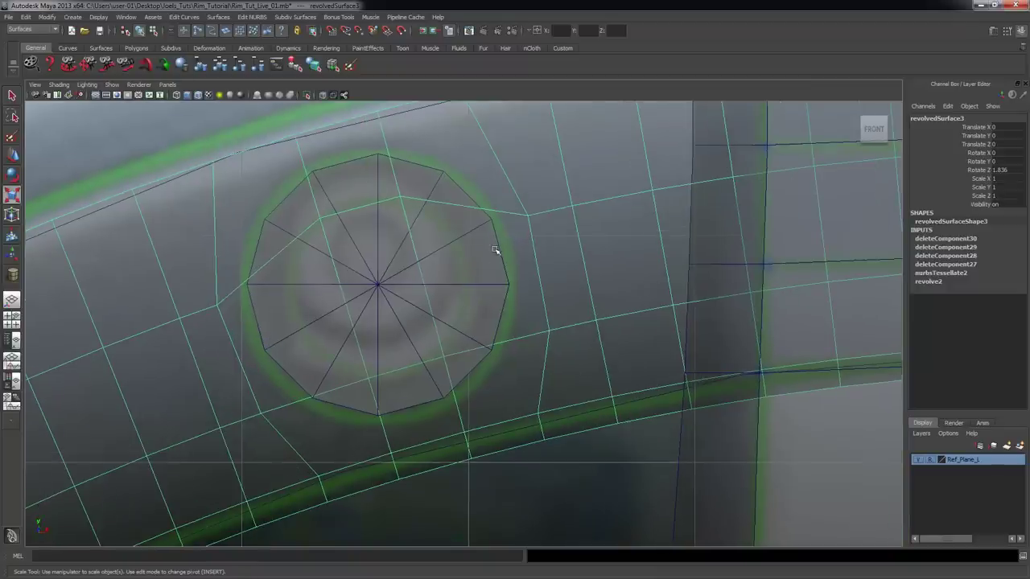
click(470, 246)
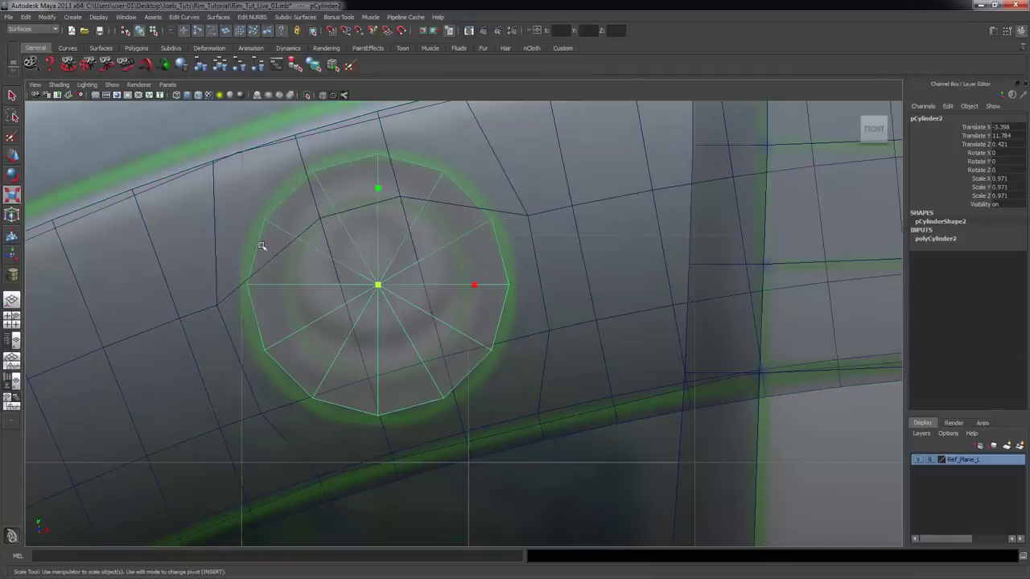
alt+right_drag(403, 267, 390, 270)
alt+middle_drag(390, 270, 405, 270)
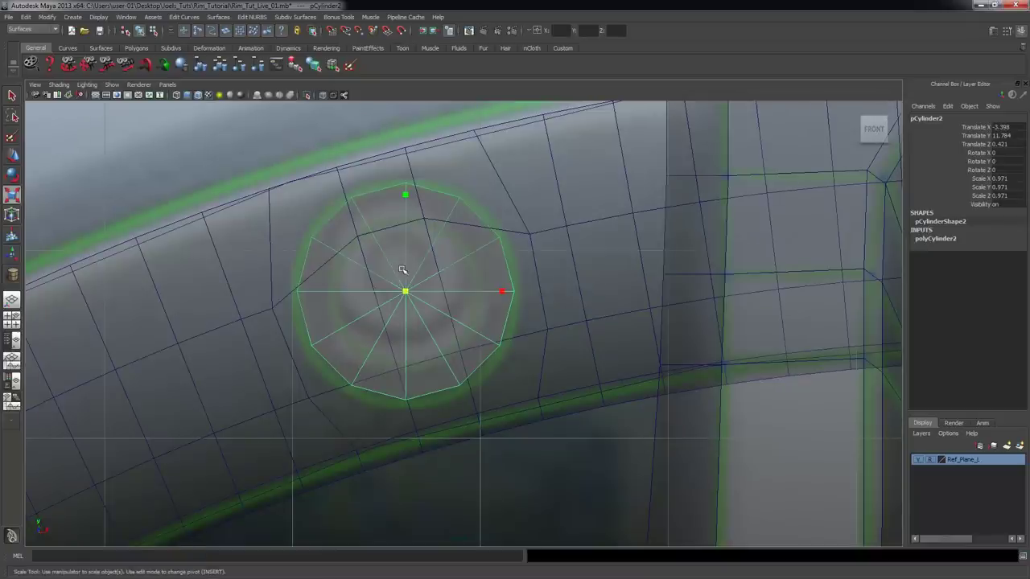
key(w)
drag(405, 292, 425, 341)
alt+right_drag(457, 342, 502, 344)
alt+middle_drag(502, 344, 473, 324)
scroll(401, 339, up, 1)
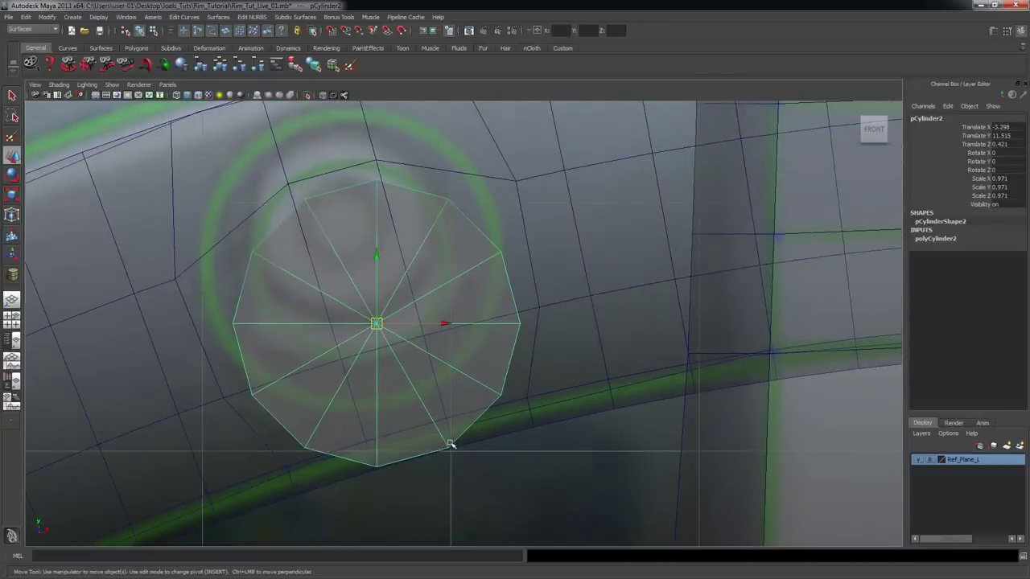
key(r)
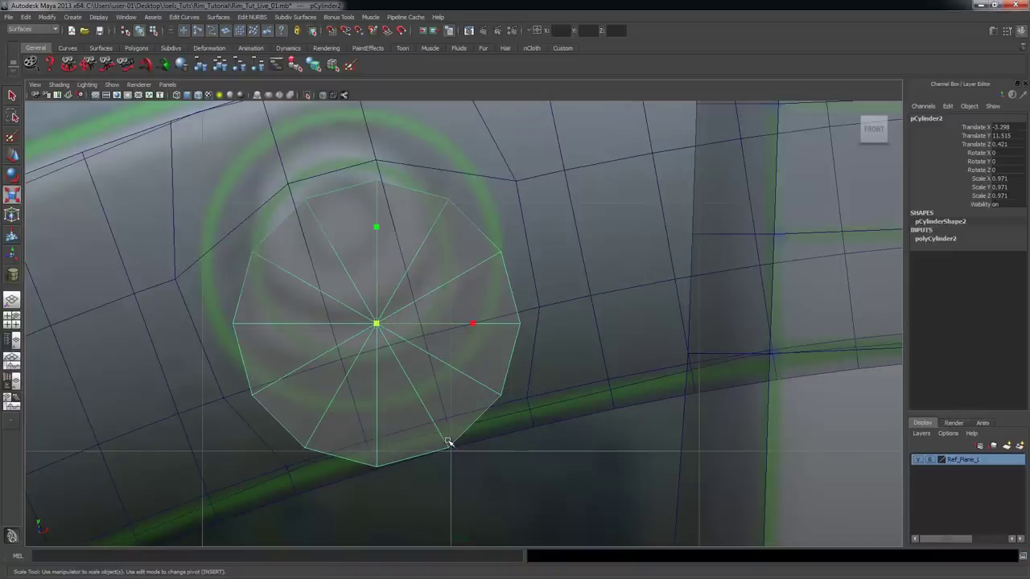
mouse_move(376, 322)
mouse_down()
mouse_move(383, 334)
mouse_move(376, 320)
mouse_up()
key(w)
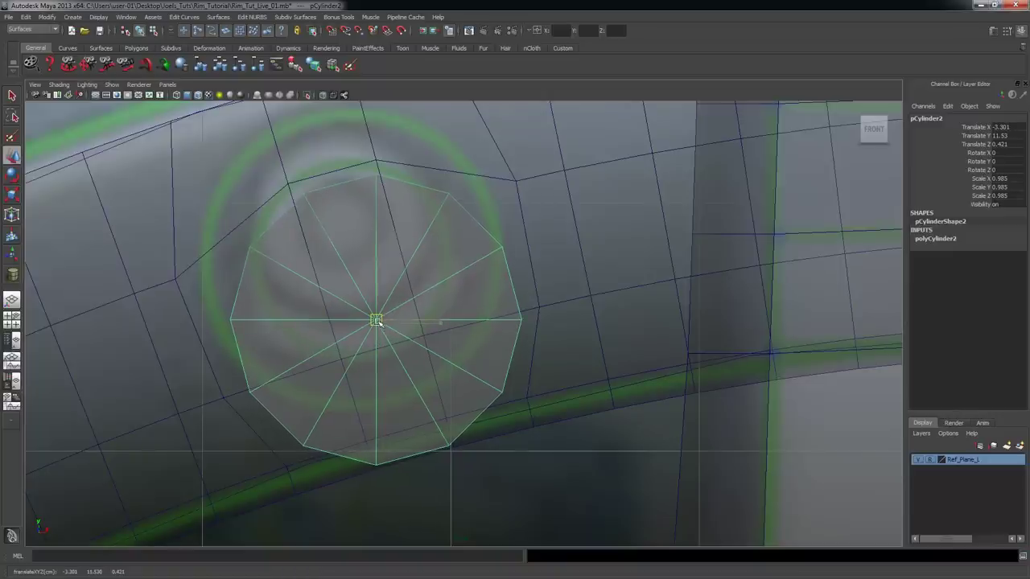
- Stretch the cylinder along its Z axis in the perspective view so that it extends through the ring segment
key(space)
key(space)
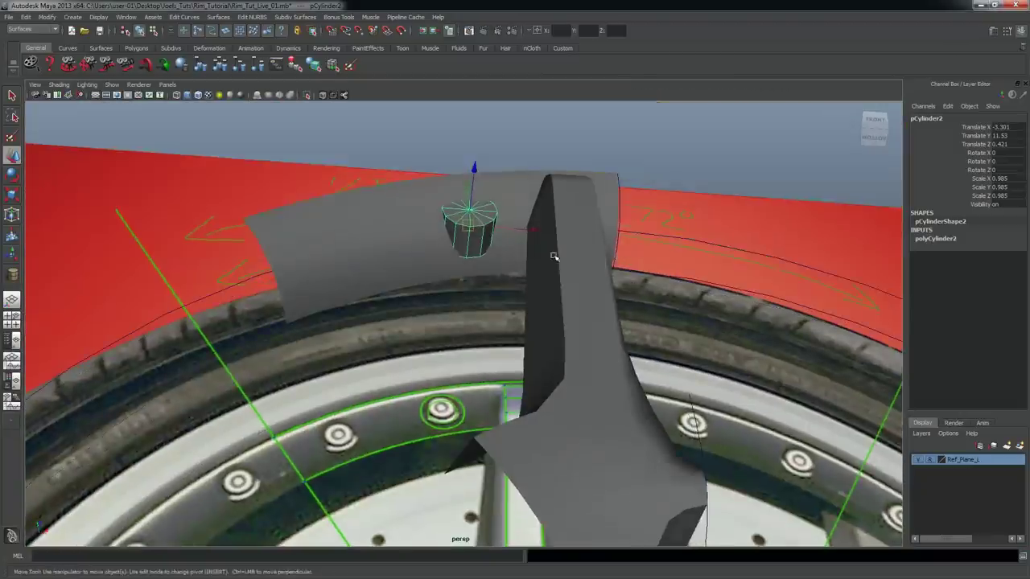
scroll(607, 287, up, 3)
alt+middle_drag(607, 287, 615, 334)
key(r)
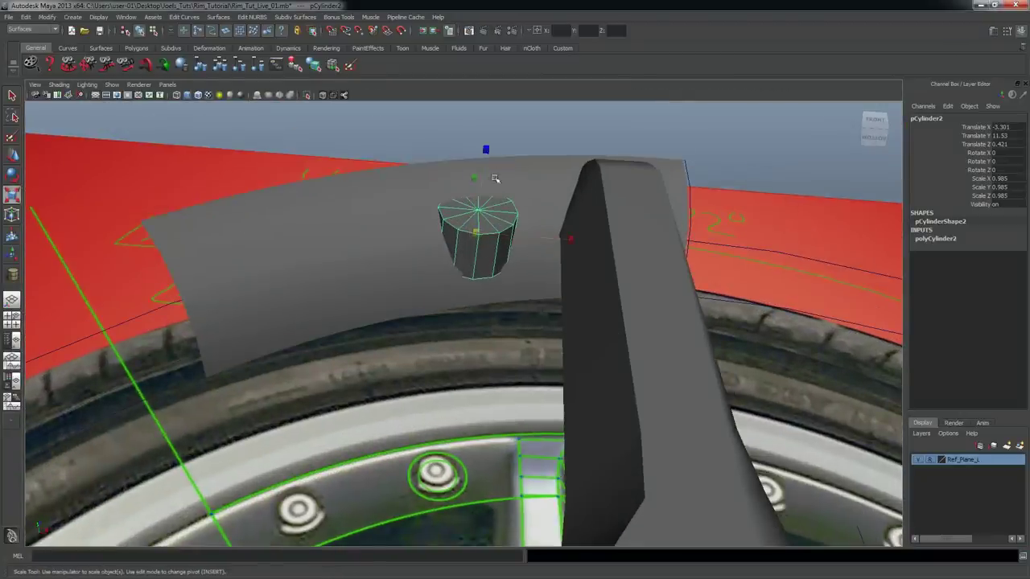
drag(484, 148, 526, 4)
alt+drag(480, 302, 524, 315)
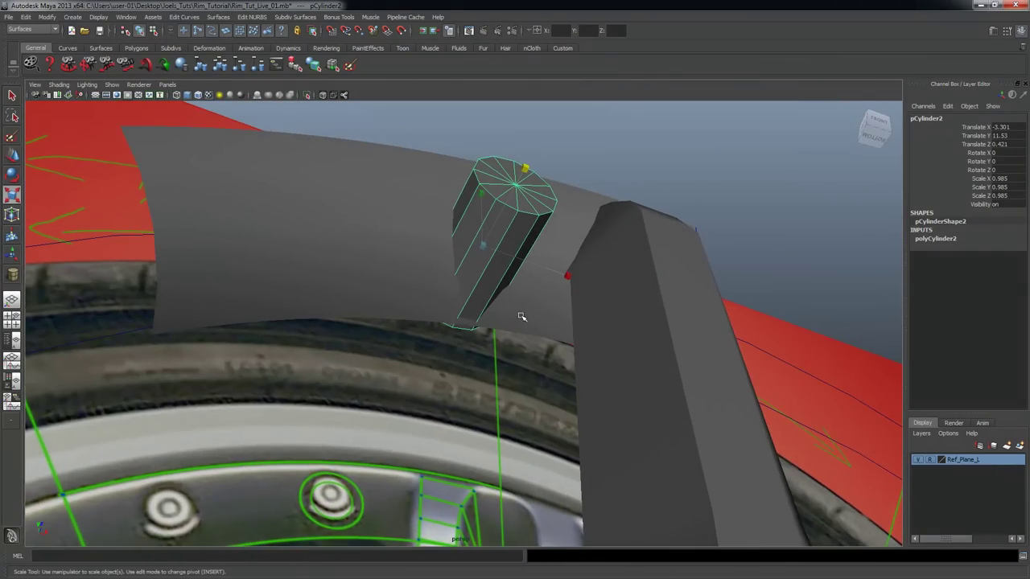
- Show the wireframe over the shaded models and add the ring segment to the cylinder selection
key(q)
alt+drag(524, 250, 492, 271)
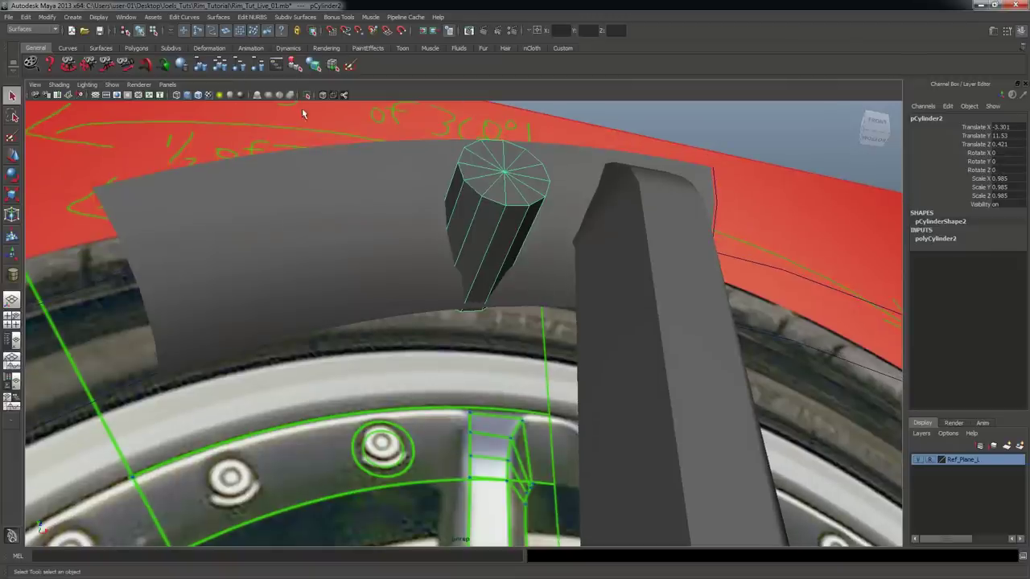
click(198, 95)
mouse_move(476, 257)
alt+mouse_down()
mouse_move(475, 232)
mouse_move(578, 341)
mouse_move(561, 339)
mouse_move(518, 281)
alt+mouse_up()
alt+drag(592, 272, 570, 306)
shift+click(596, 212)
- Save the scene as a new version named Rim_Tut_Live_02.mb in the Rim_Tutorial folder
click(8, 17)
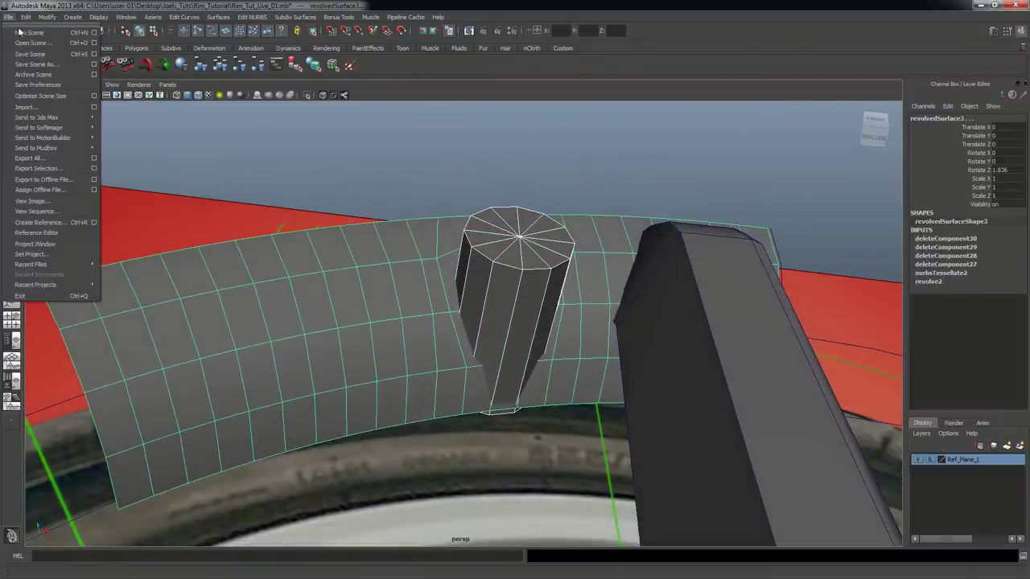
click(41, 64)
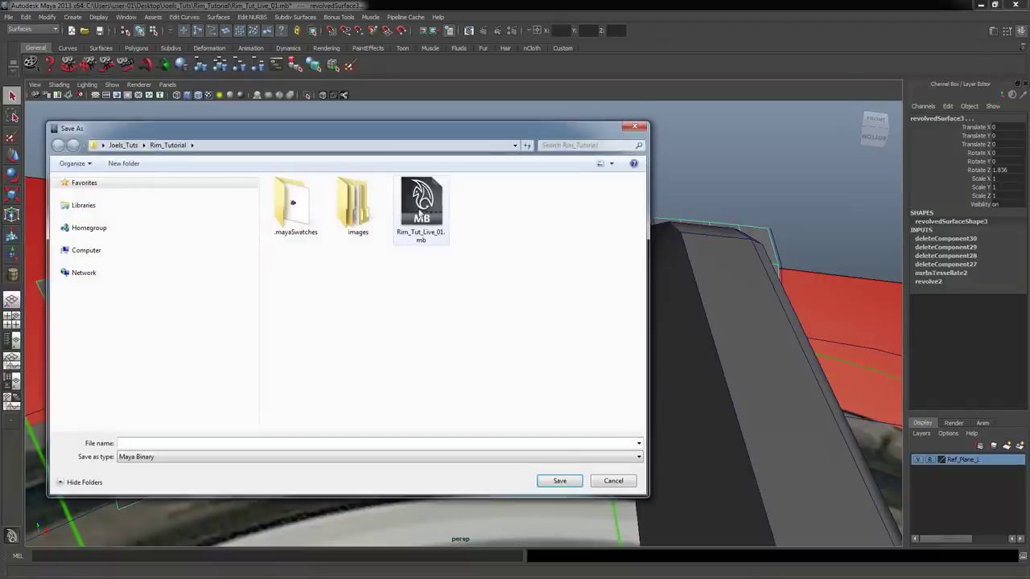
click(420, 218)
click(191, 443)
key(Left)
key(Left)
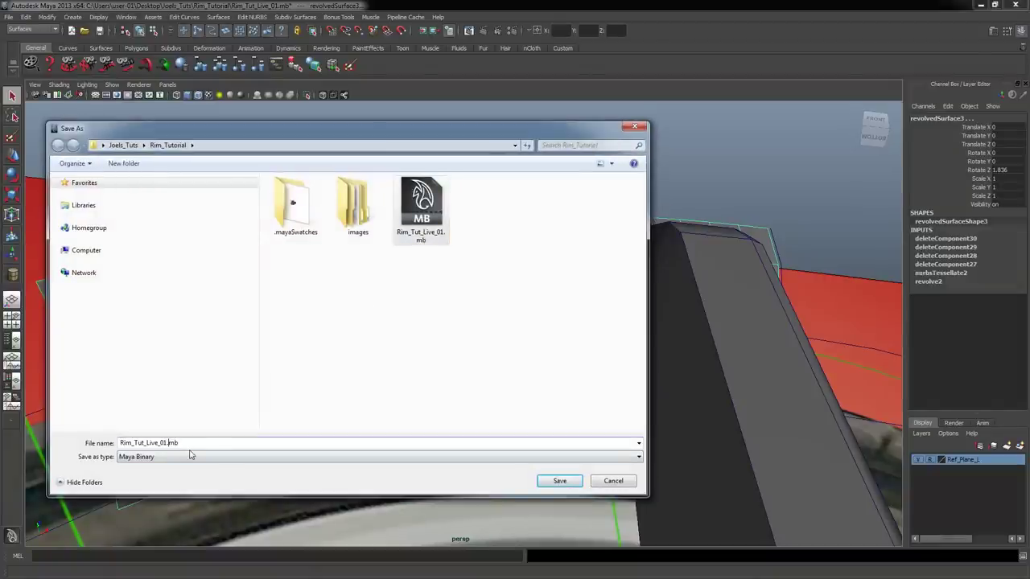
key(BackSpace)
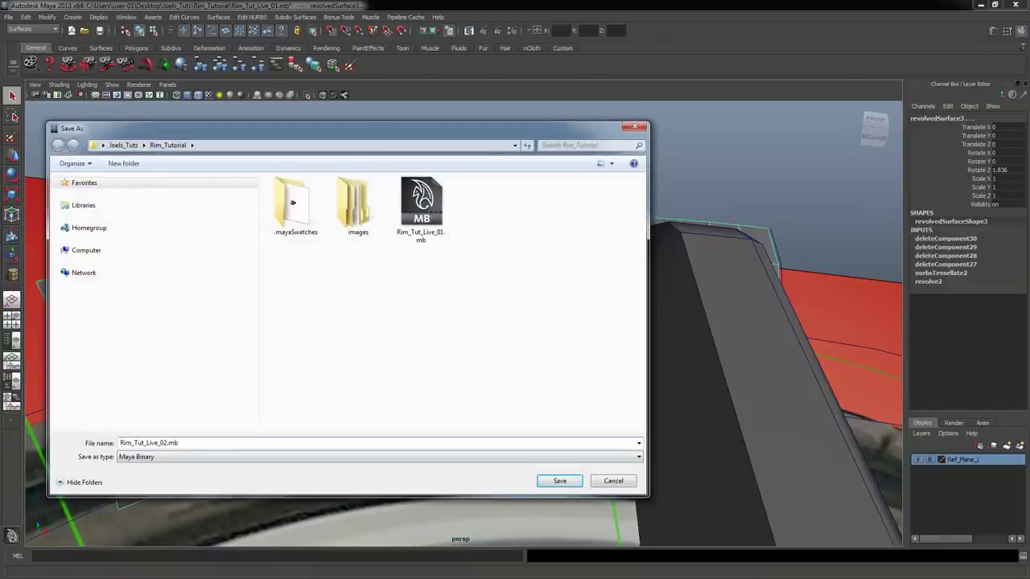
click(573, 481)
- Select the cylinder first and the ring segment second, and apply a Boolean that cuts the cylinder's shape into the ring
alt+drag(563, 268, 662, 262)
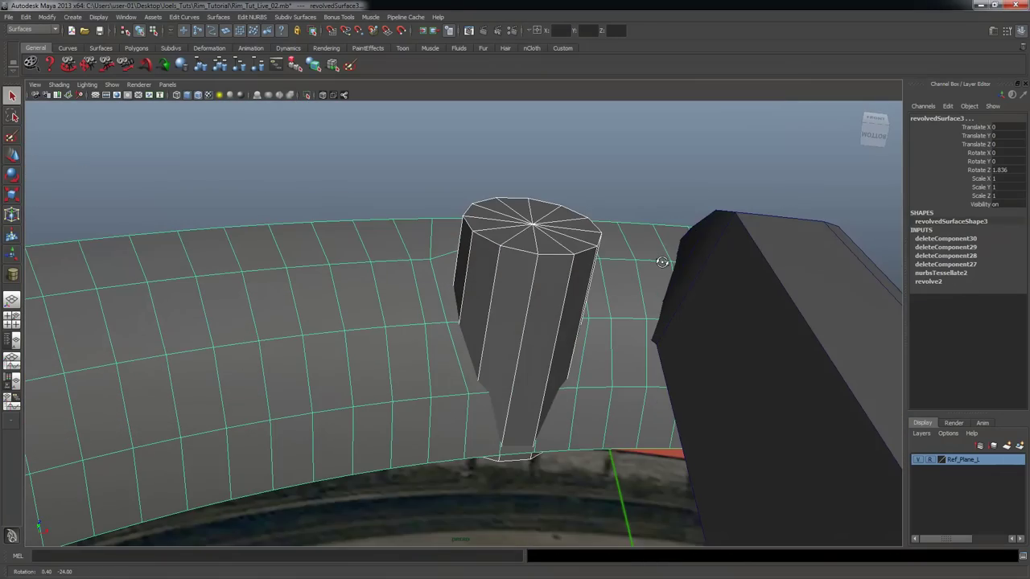
alt+drag(558, 320, 564, 333)
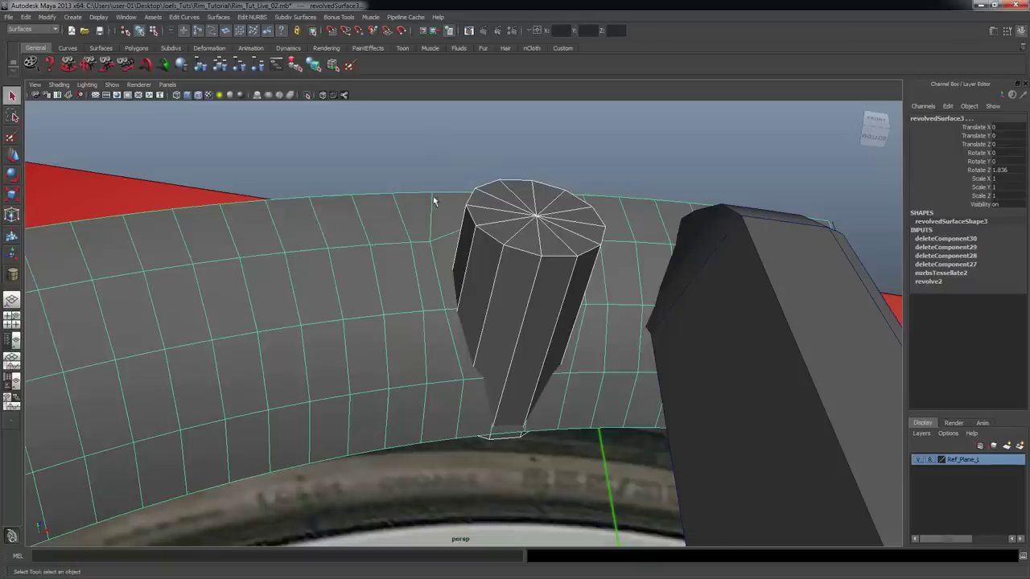
click(513, 201)
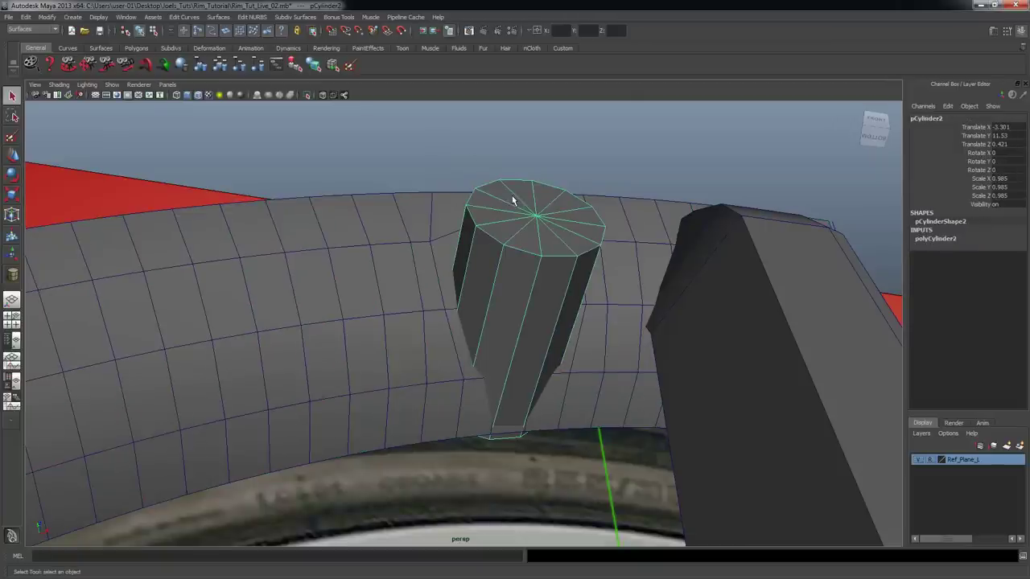
shift+click(440, 207)
alt+drag(516, 363, 466, 222)
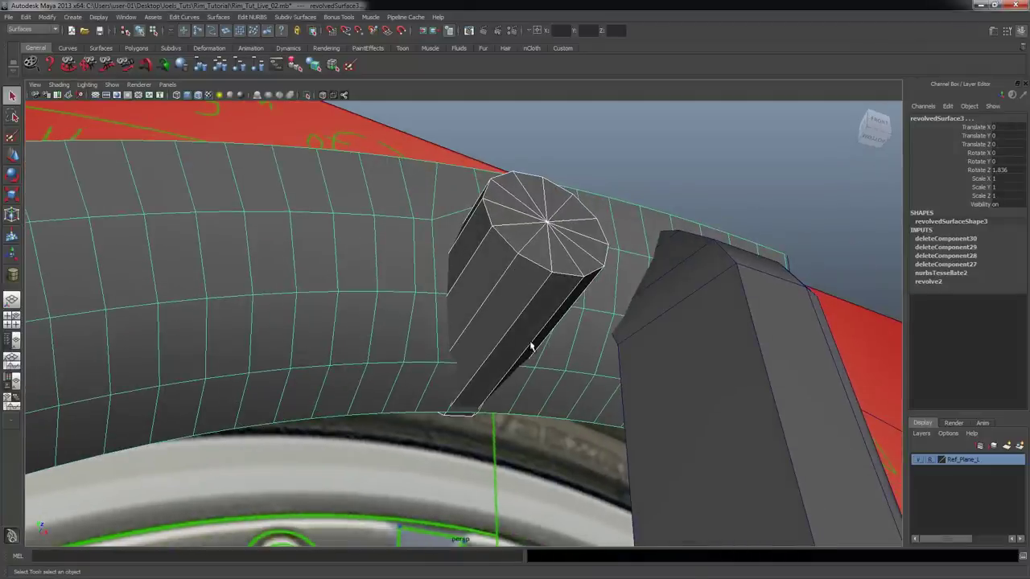
alt+drag(474, 413, 471, 386)
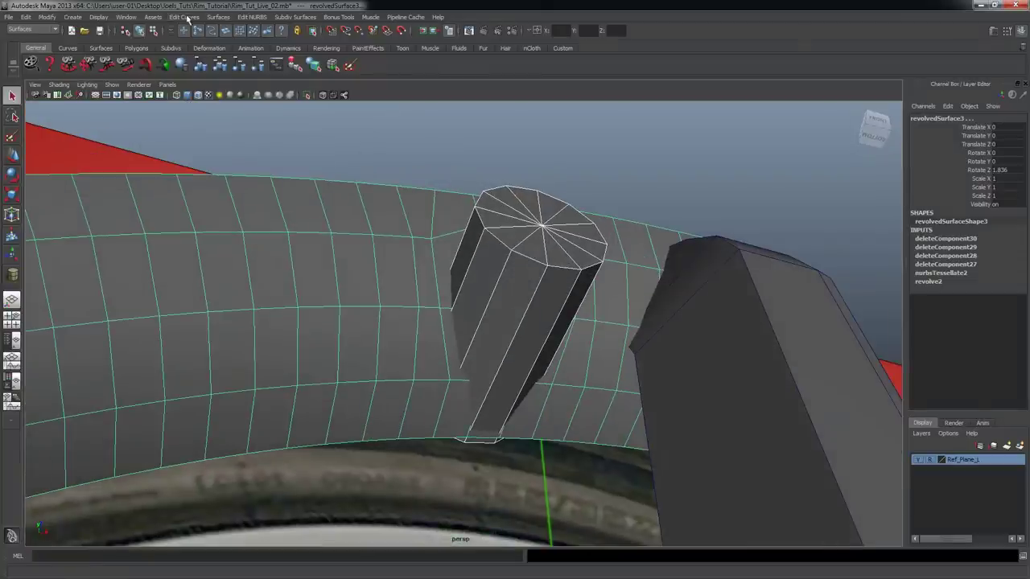
click(52, 29)
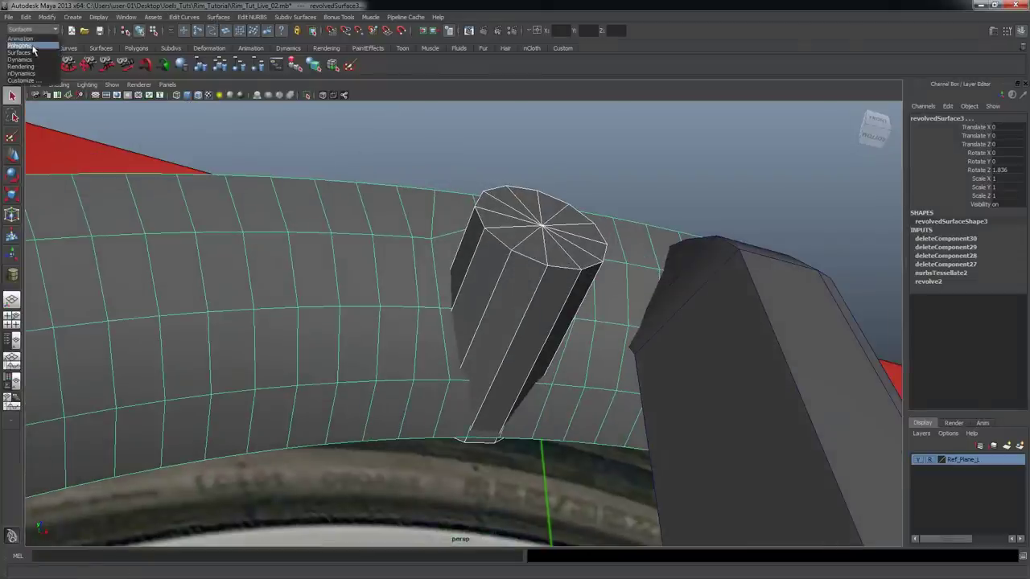
click(32, 50)
click(206, 16)
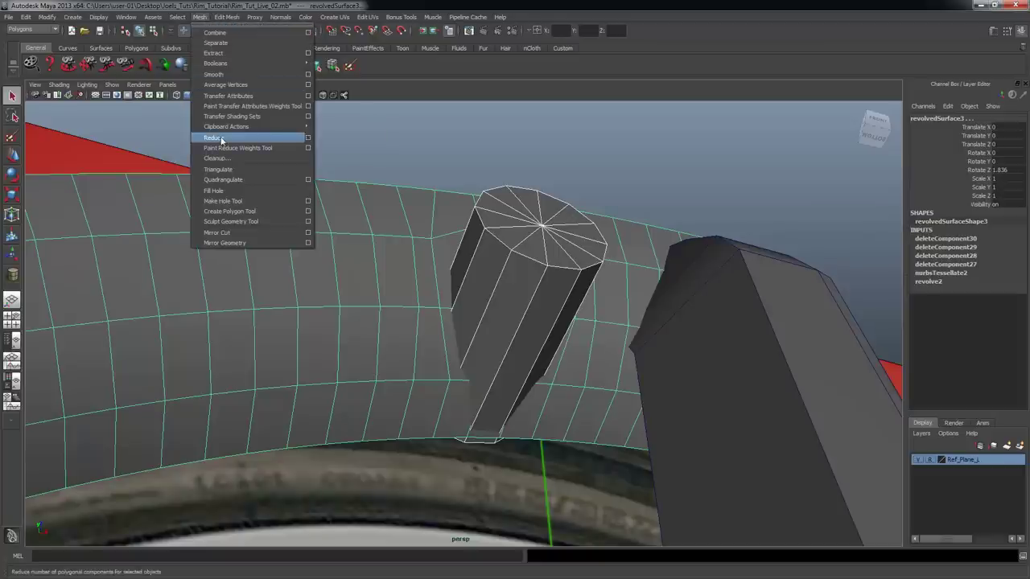
mouse_move(286, 66)
click(340, 79)
- Select the circular cap faces at the bottom of the recess and move them outwards to make the recess shallower
alt+drag(507, 322, 478, 245)
right_drag(478, 245, 477, 267)
drag(456, 238, 477, 264)
alt+drag(478, 264, 480, 239)
alt+right_drag(481, 239, 544, 249)
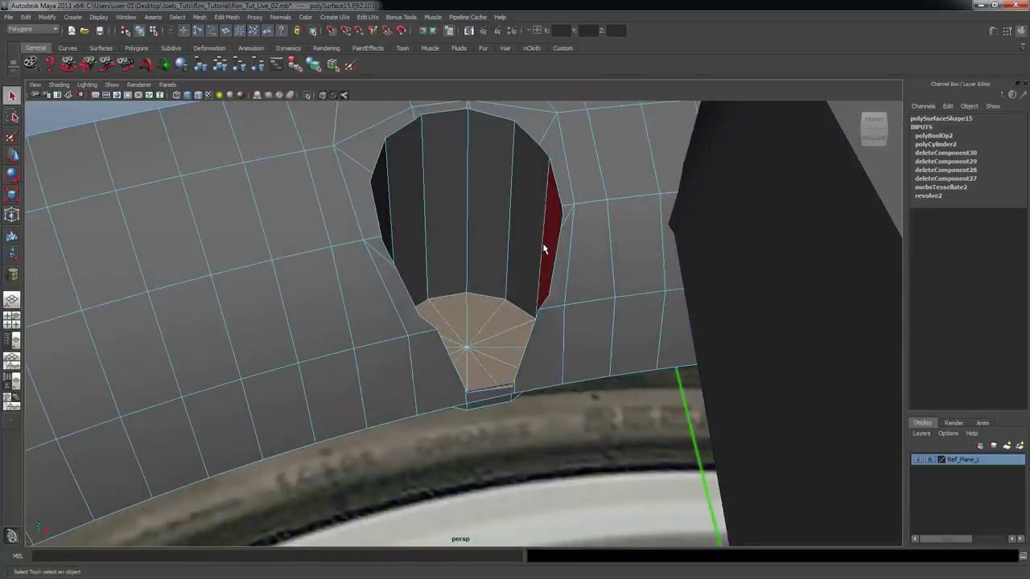
key(w)
alt+drag(533, 281, 509, 290)
drag(462, 414, 435, 274)
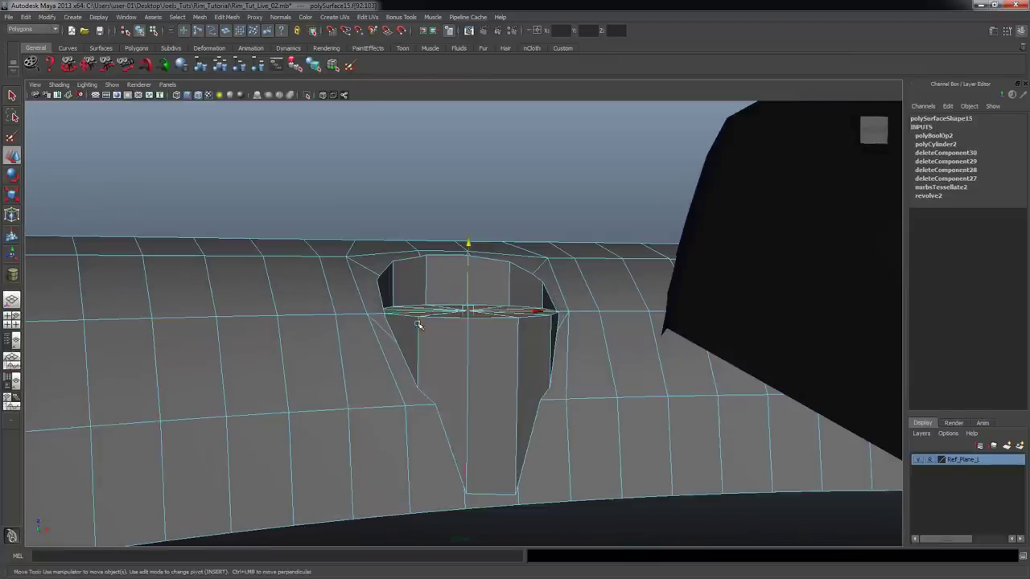
- Compare the cut recess with the bolt recesses in the reference photo MBZ-480-17-SLV-5W.jpg
alt+drag(546, 316, 585, 318)
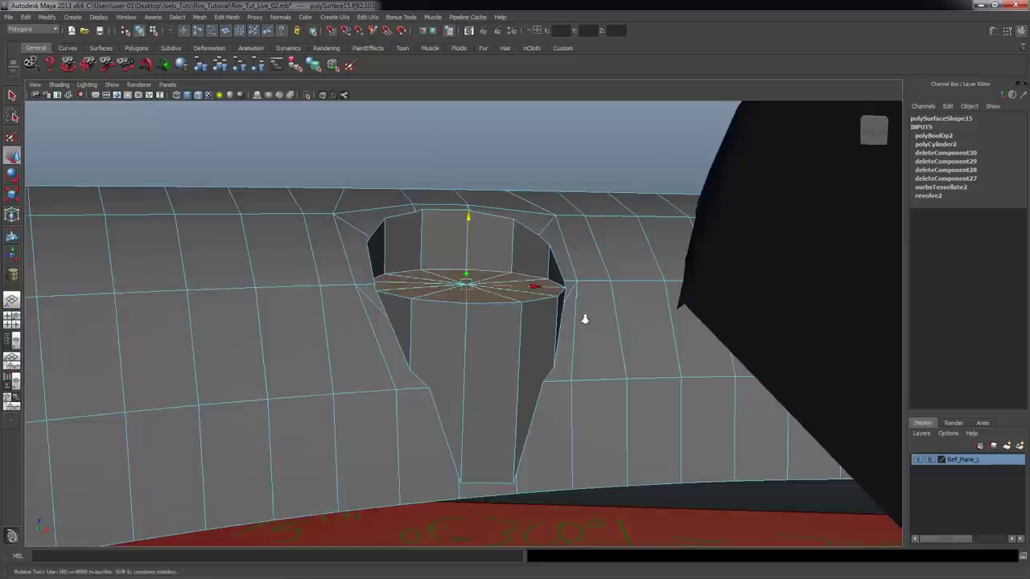
alt+right_drag(585, 319, 274, 476)
alt+drag(305, 452, 370, 488)
alt+right_drag(370, 487, 325, 324)
mouse_move(324, 324)
alt+mouse_down()
mouse_move(501, 378)
mouse_move(491, 338)
alt+mouse_up()
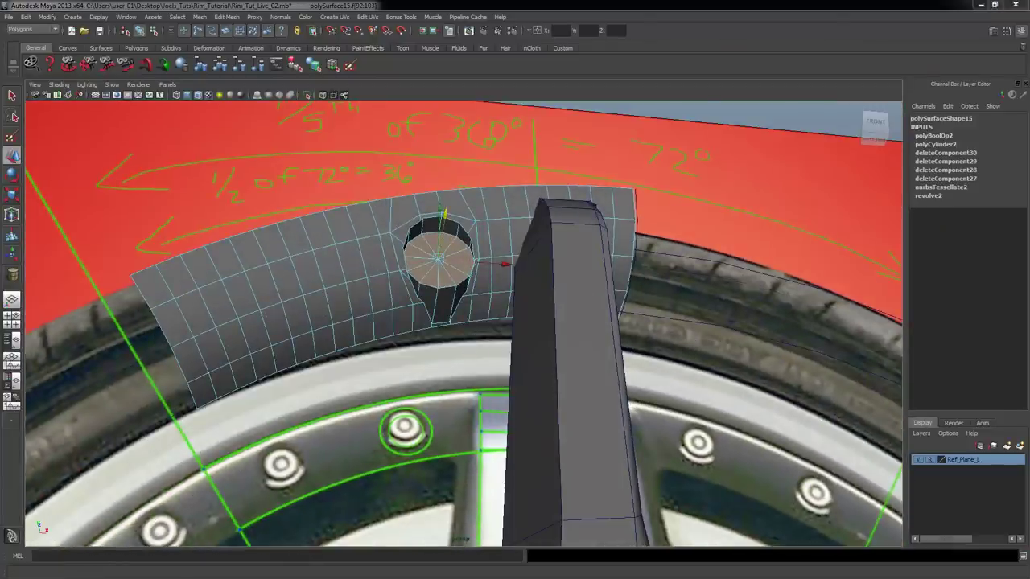
key(alt+Tab)
scroll(894, 175, up, 2)
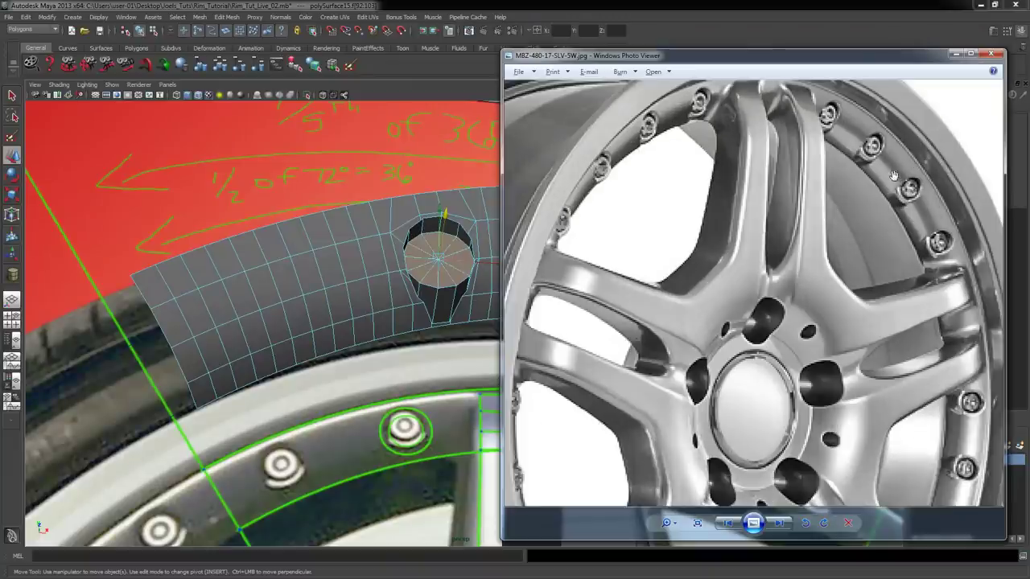
scroll(893, 176, up, 4)
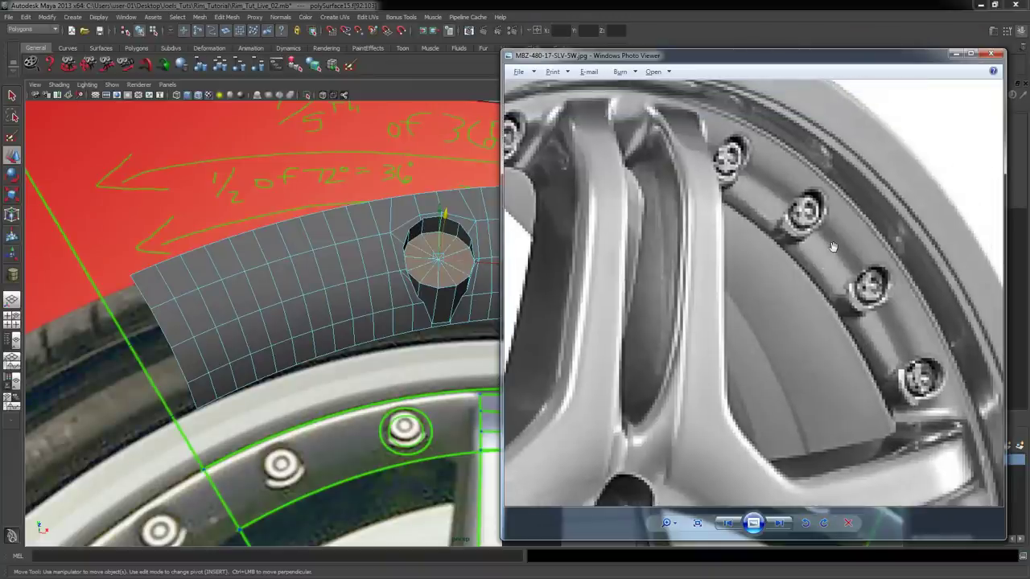
scroll(833, 247, down, 2)
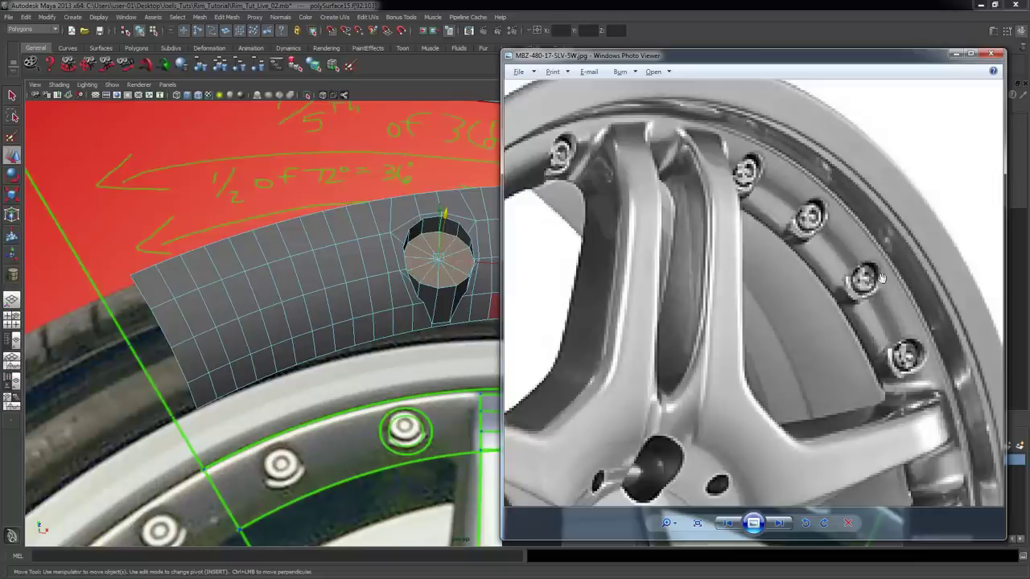
click(960, 54)
- Activate the Merge Vertex Tool for cleaning up the vertices around the ring segment's bolt recess
alt+drag(509, 344, 343, 264)
alt+right_drag(343, 265, 659, 307)
alt+middle_drag(531, 297, 552, 315)
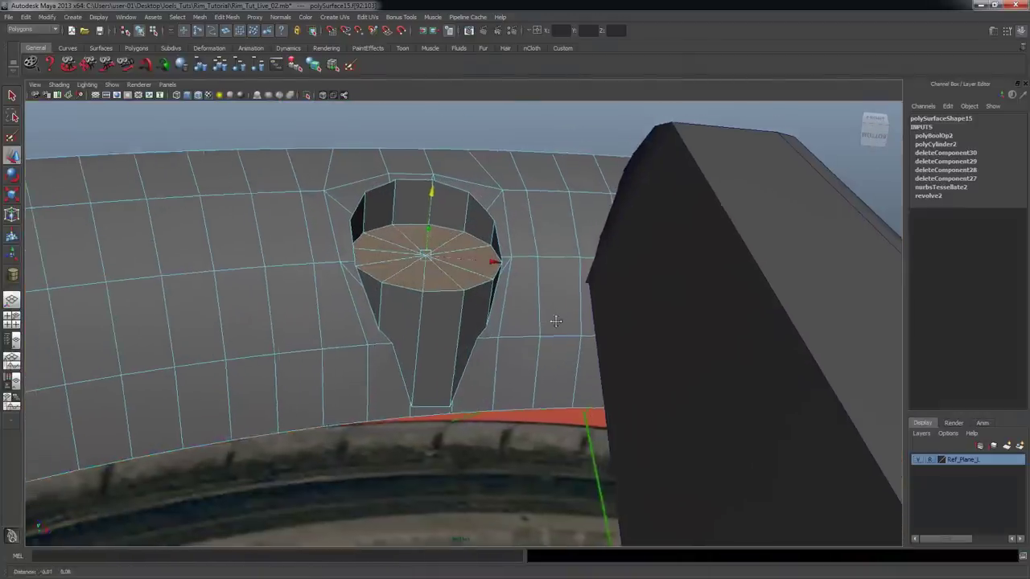
alt+drag(552, 316, 531, 301)
alt+right_drag(532, 301, 711, 368)
alt+drag(710, 368, 628, 363)
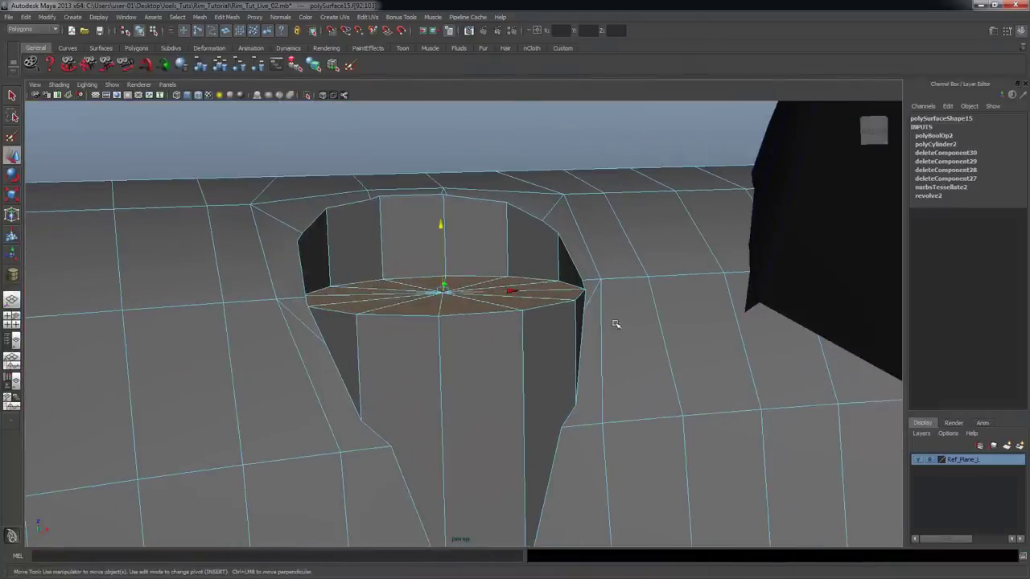
alt+drag(616, 325, 616, 336)
alt+drag(380, 297, 426, 306)
mouse_move(515, 256)
alt+mouse_down()
mouse_move(466, 249)
mouse_move(501, 246)
alt+mouse_up()
click(228, 17)
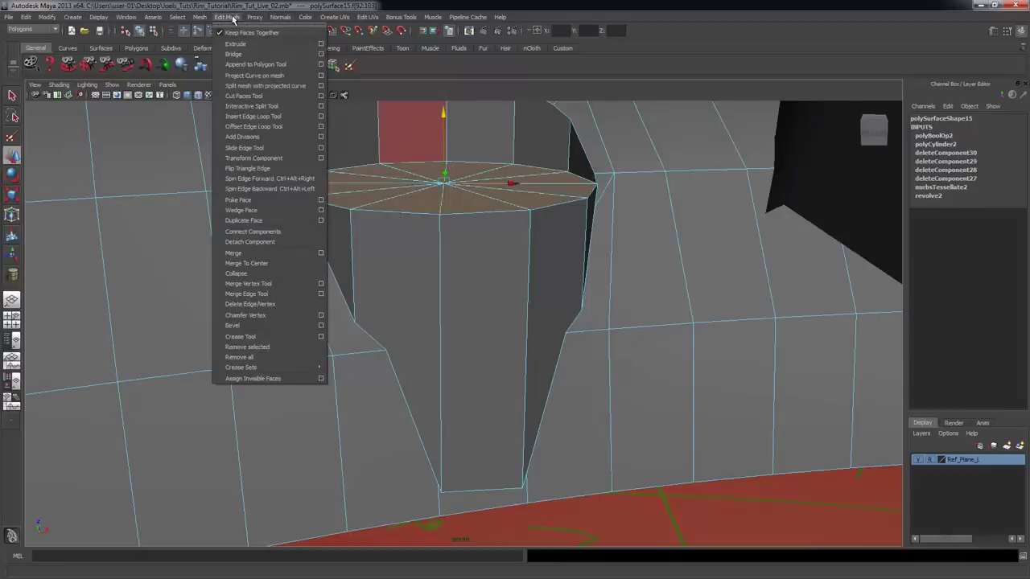
click(259, 284)
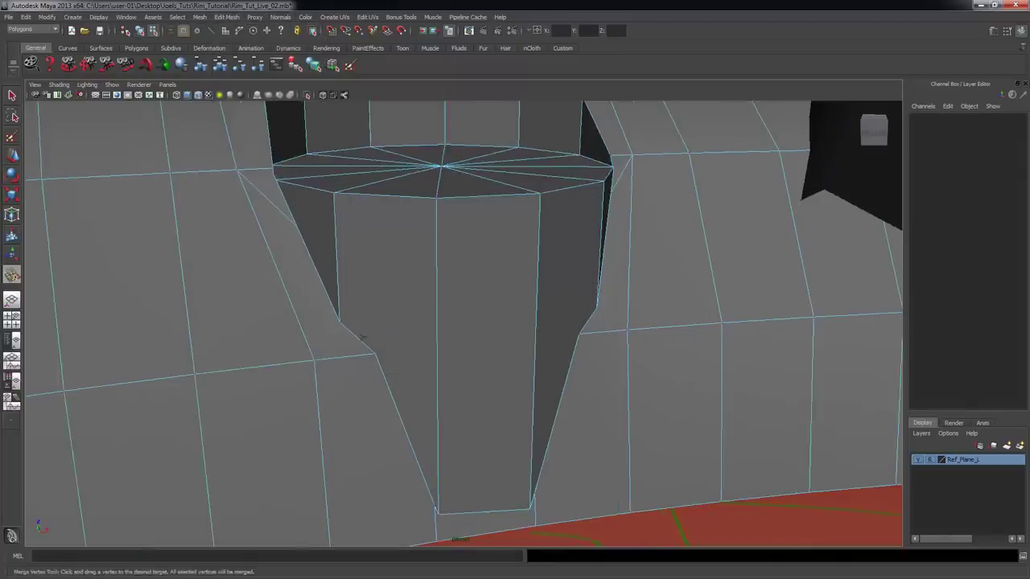
- Try merging the stray vertices along the recess's lower sides and bottom corners into the adjacent ring vertices
drag(370, 343, 641, 242)
alt+middle_drag(642, 243, 539, 319)
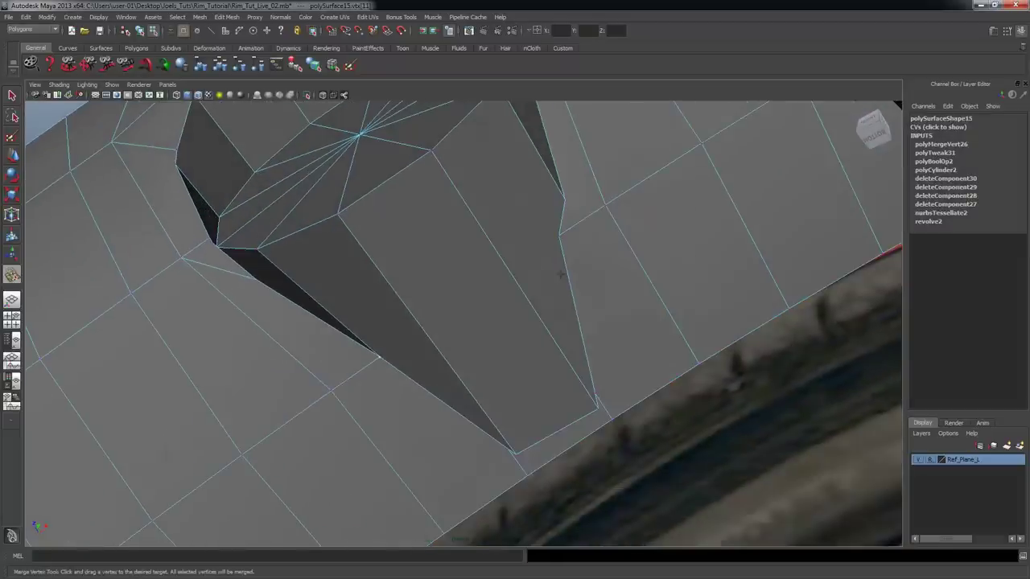
drag(561, 227, 560, 231)
alt+drag(560, 231, 456, 397)
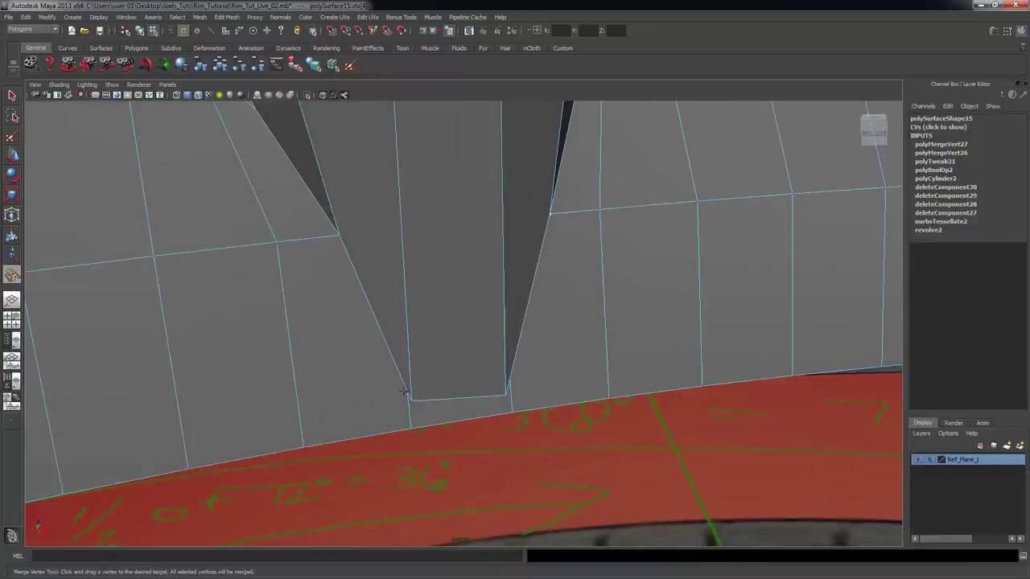
drag(406, 392, 410, 428)
drag(506, 394, 513, 412)
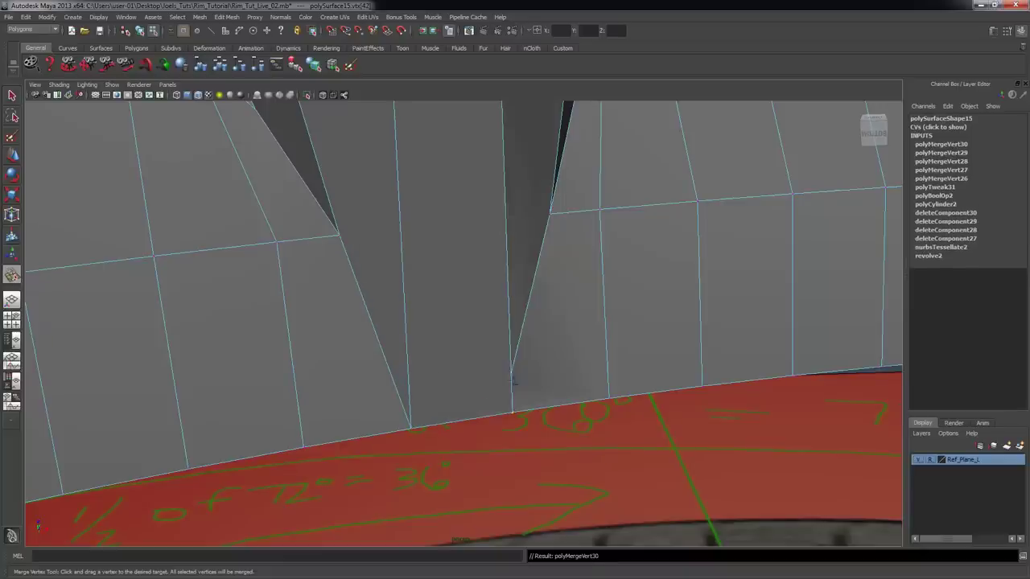
drag(510, 372, 531, 362)
- Try merging the stray vertices beside the cap on the recess's right side, where the ring's edge meets the cylinder wall
alt+right_drag(531, 362, 462, 255)
alt+middle_drag(462, 255, 456, 409)
alt+drag(455, 410, 443, 395)
alt+middle_drag(443, 395, 522, 458)
alt+right_drag(522, 458, 575, 451)
alt+middle_drag(416, 386, 453, 400)
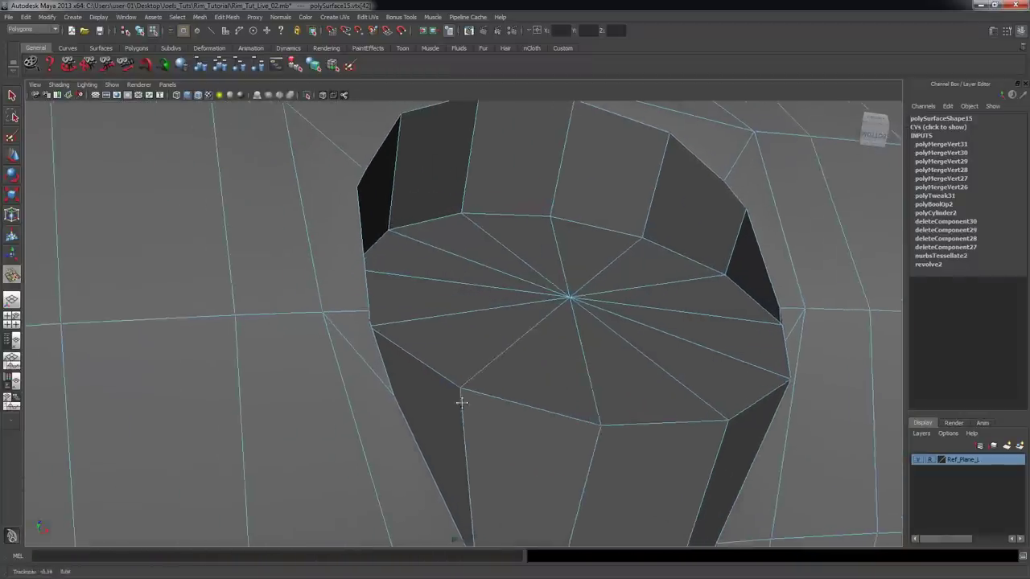
alt+drag(453, 399, 491, 432)
alt+middle_drag(525, 355, 343, 368)
alt+drag(343, 368, 462, 349)
alt+right_drag(462, 349, 727, 427)
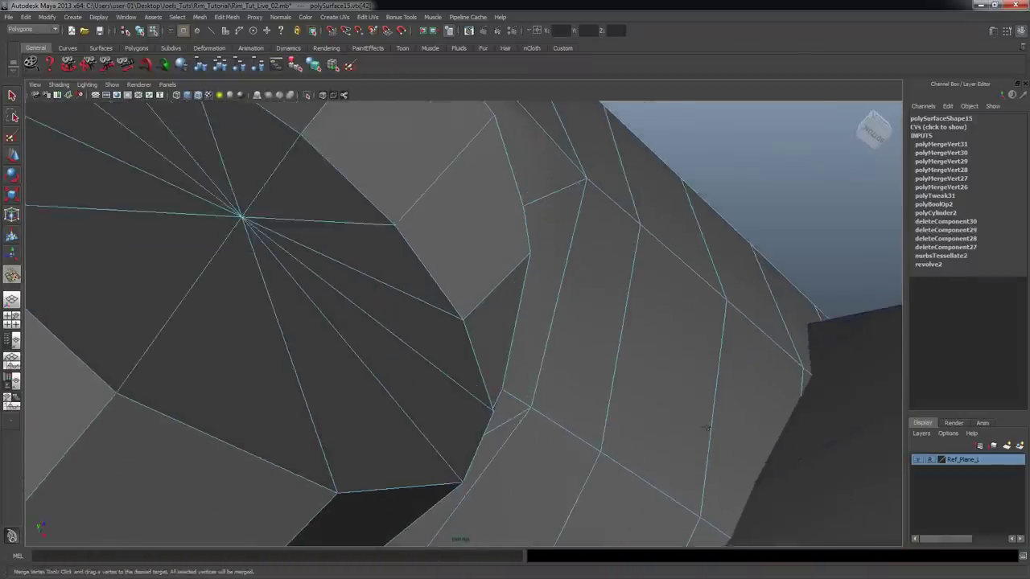
alt+drag(726, 427, 612, 435)
alt+middle_drag(726, 436, 535, 389)
alt+drag(536, 389, 485, 359)
alt+middle_drag(485, 359, 567, 404)
alt+right_drag(566, 404, 502, 342)
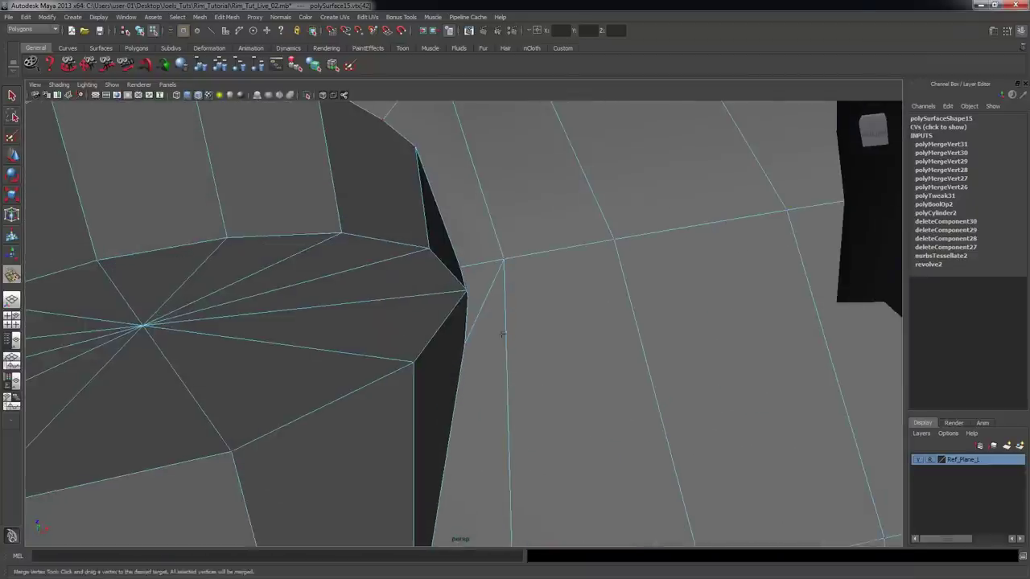
alt+drag(500, 342, 513, 366)
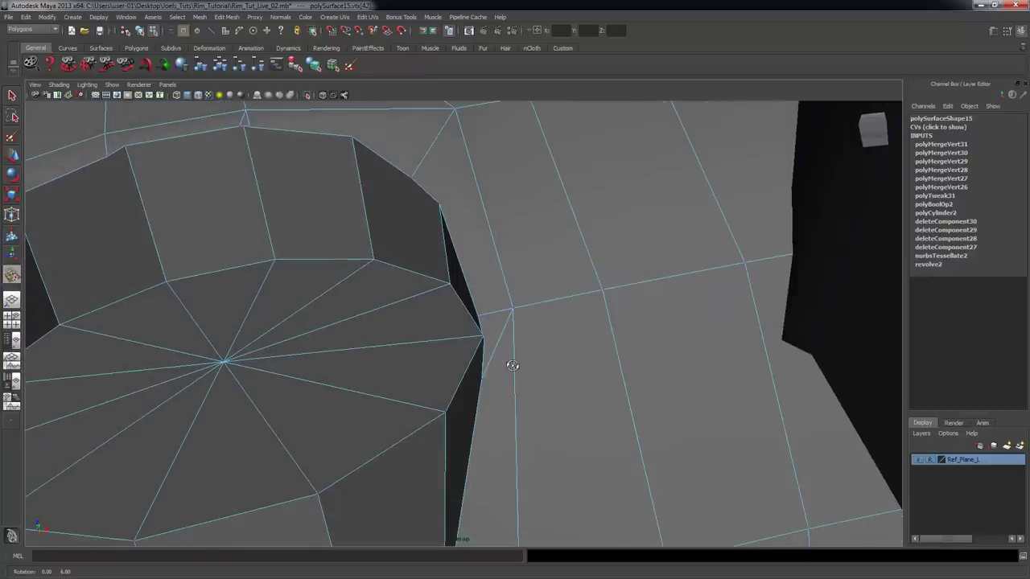
drag(485, 333, 485, 335)
- Try merging the stray vertex on the recess's upper right rim into the neighbouring rim vertex
alt+drag(515, 382, 507, 328)
alt+right_drag(575, 372, 481, 359)
alt+drag(481, 359, 501, 377)
alt+drag(471, 226, 492, 271)
alt+middle_drag(405, 202, 424, 274)
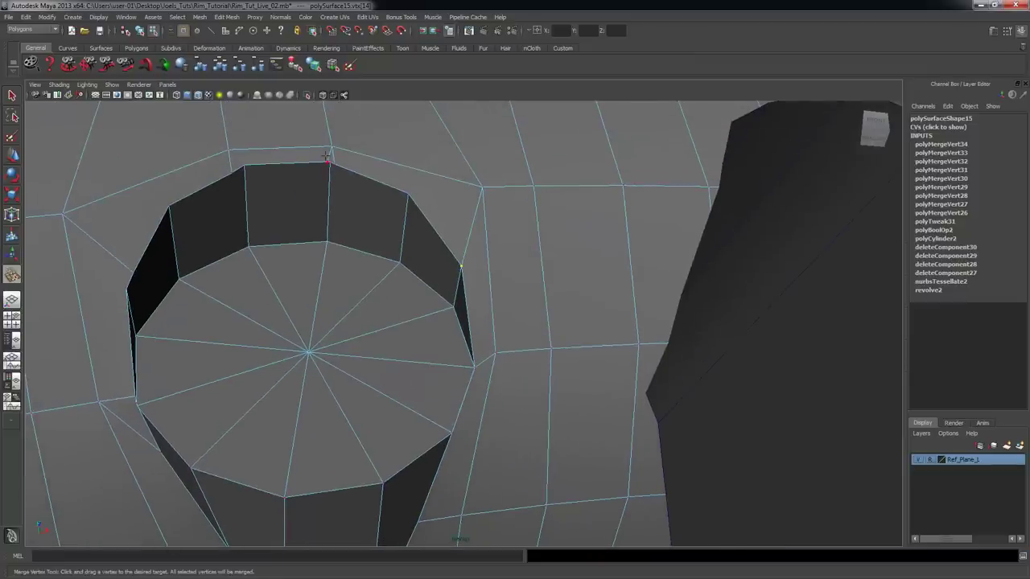
alt+drag(420, 195, 520, 343)
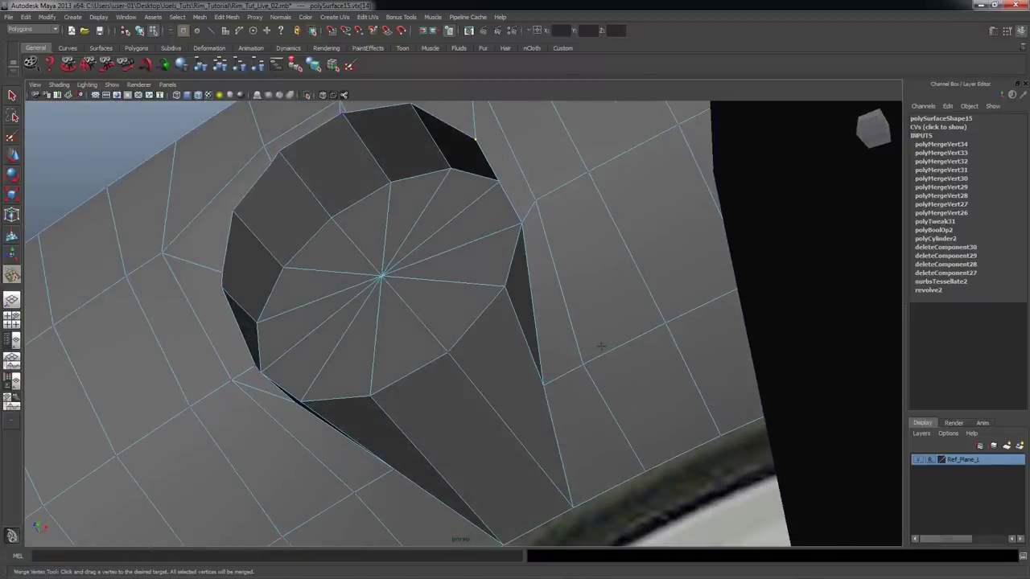
- Undo the vertex merges made around the bolt recess
key(ctrl+z)
key(ctrl+z)
key(ctrl+z)
key(ctrl+z)
key(ctrl+z)
key(ctrl+z)
key(ctrl+z)
key(ctrl+z)
key(ctrl+z)
key(ctrl+z)
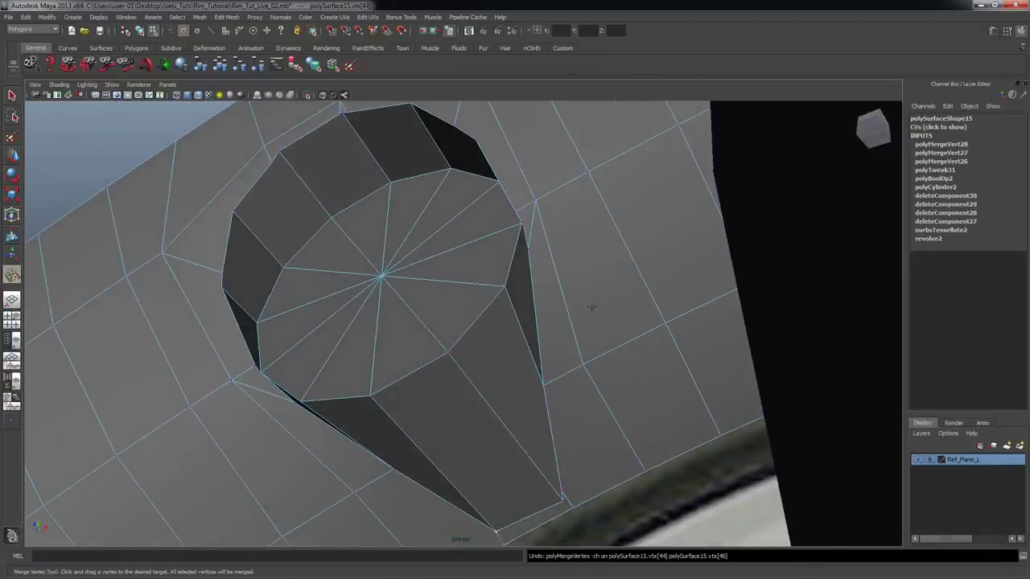
- Examine the stray vertices where the upper rim of the bolt recess meets the ring segment's edges
alt+drag(525, 276, 538, 264)
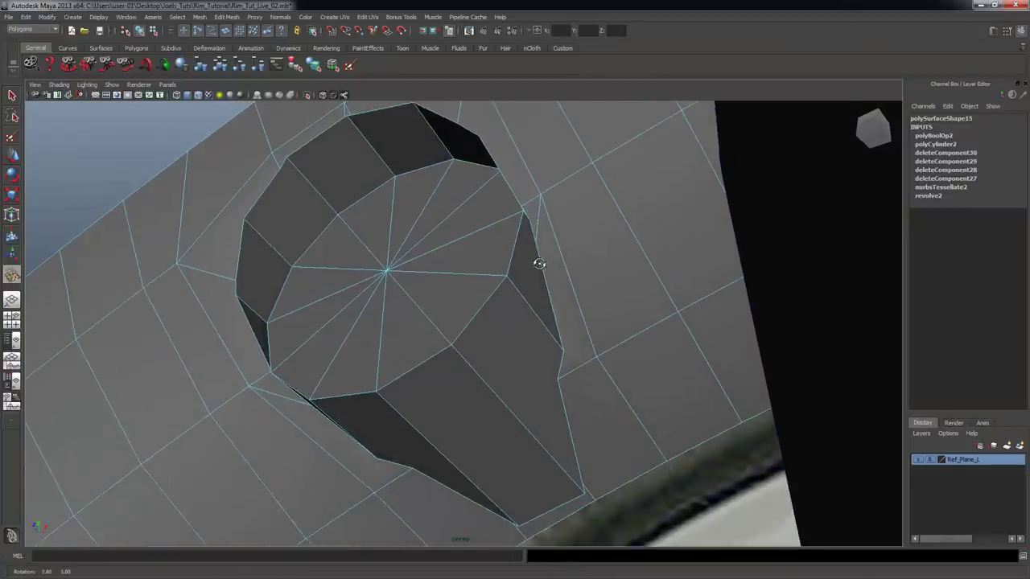
alt+right_drag(538, 264, 603, 272)
alt+drag(603, 272, 509, 264)
alt+middle_drag(326, 221, 382, 230)
alt+drag(382, 230, 396, 238)
alt+middle_drag(396, 239, 416, 301)
alt+right_drag(374, 239, 437, 239)
alt+middle_drag(437, 239, 465, 295)
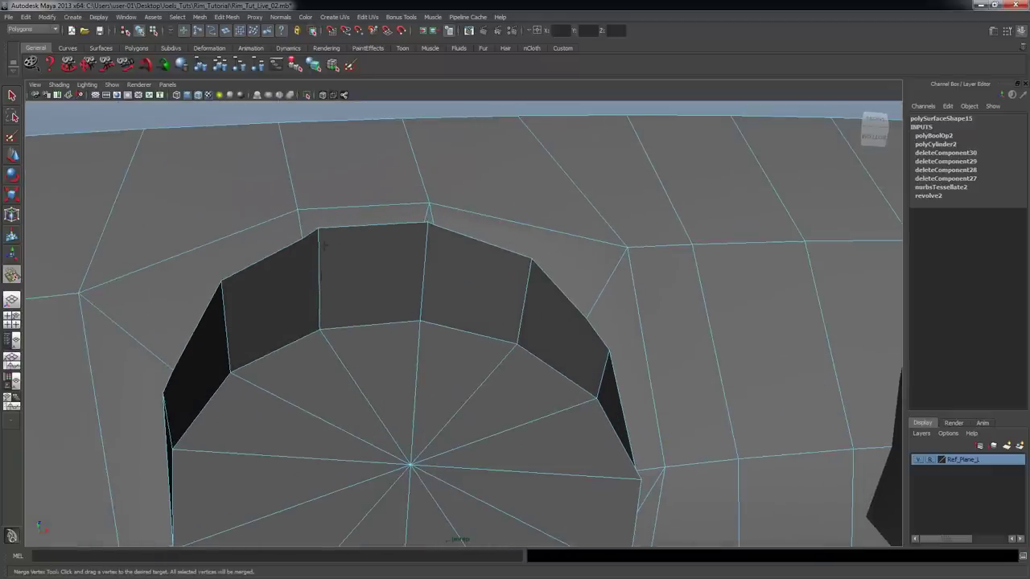
- Try merging the stray vertices along the recess's upper rim into the neighbouring rim corners with the Merge Vertex Tool
right_drag(381, 223, 338, 221)
click(232, 18)
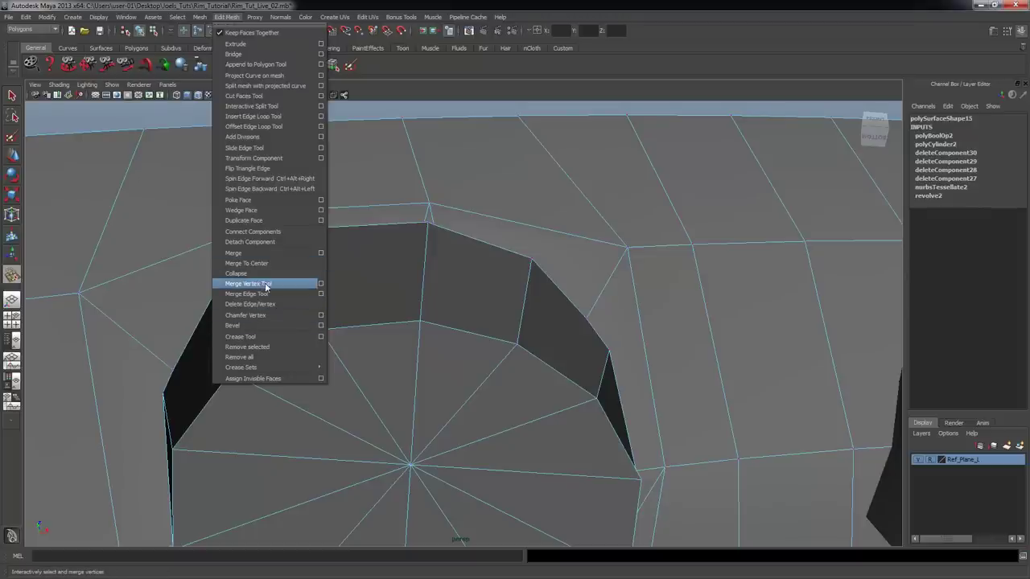
click(266, 284)
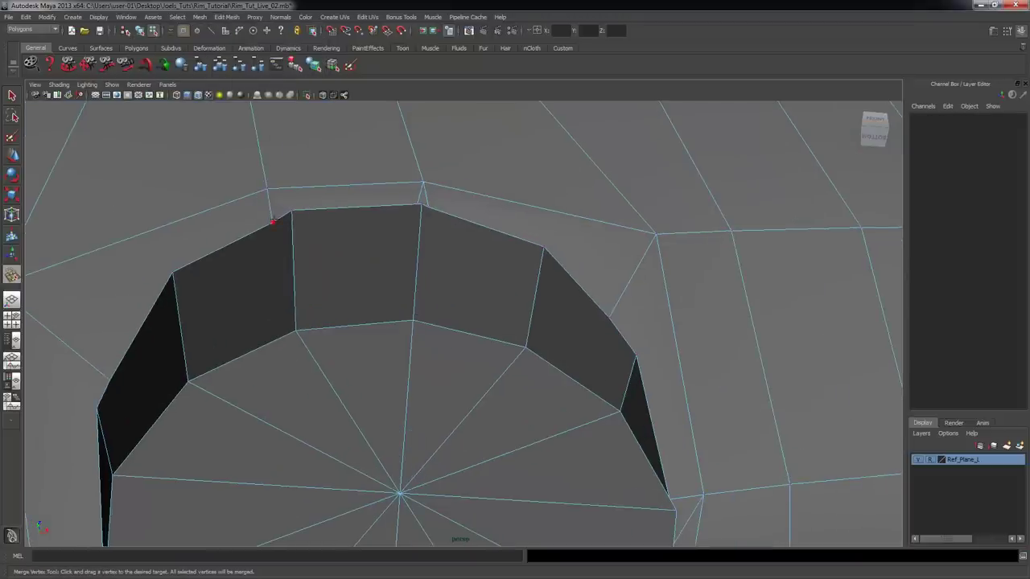
drag(270, 220, 292, 211)
drag(419, 204, 421, 204)
alt+right_drag(421, 204, 411, 239)
alt+drag(411, 239, 584, 258)
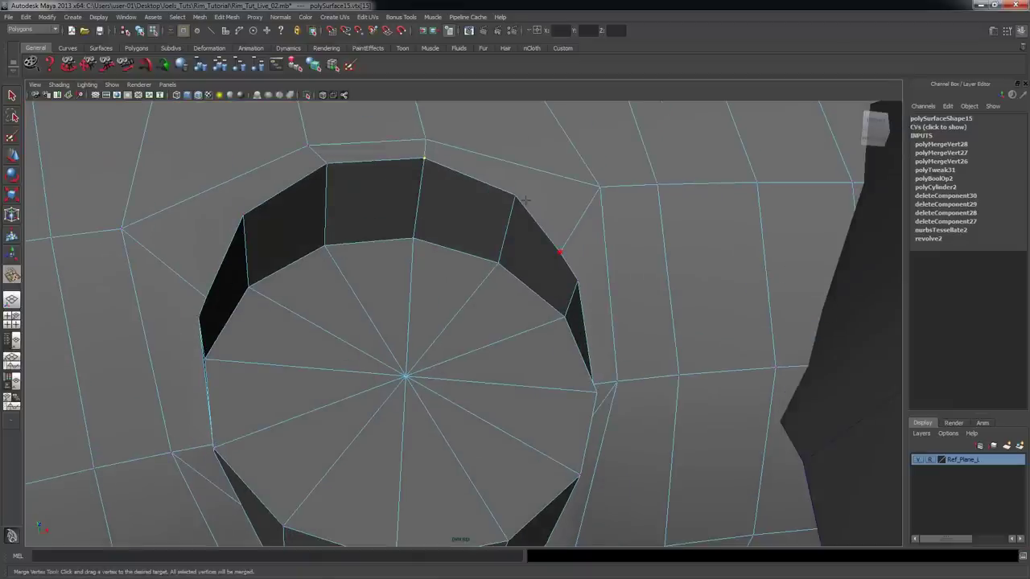
drag(507, 184, 510, 187)
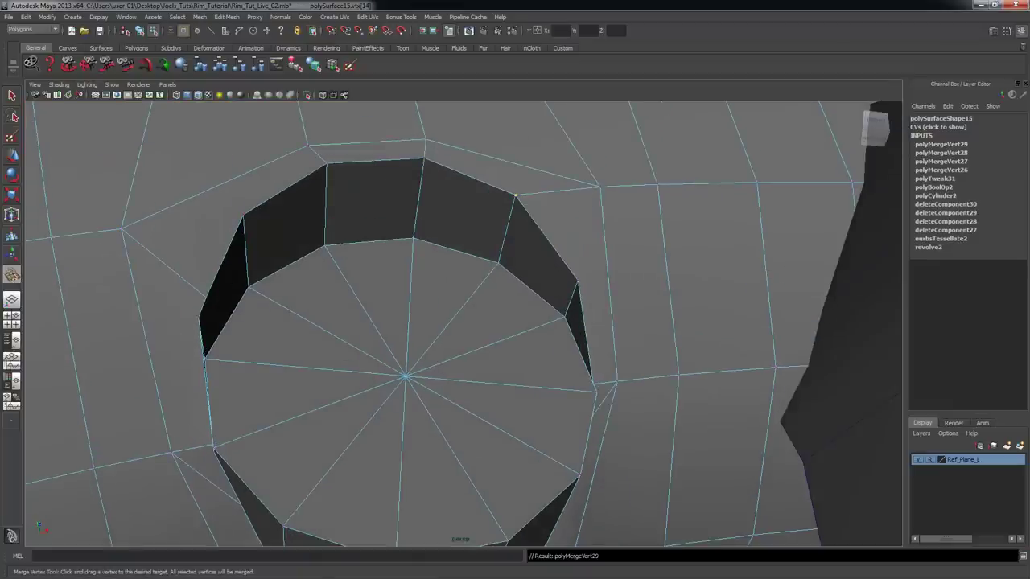
- Try merging the stray vertices on the recess's left and right rim into the adjacent corners of the cylinder wall
drag(206, 298, 243, 213)
alt+drag(350, 329, 506, 340)
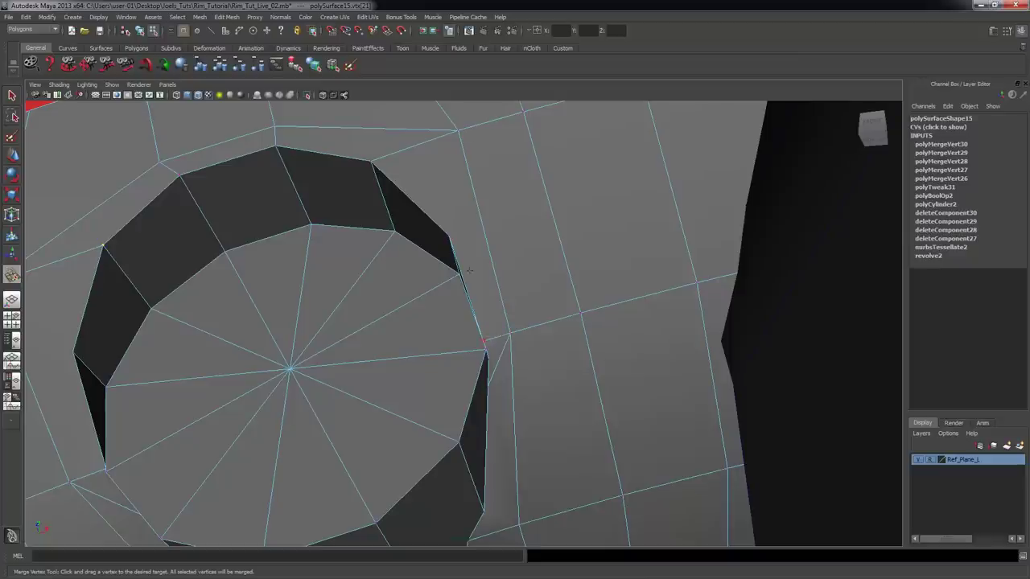
drag(455, 232, 449, 236)
alt+drag(515, 299, 491, 292)
alt+middle_drag(451, 288, 515, 291)
alt+drag(515, 291, 314, 386)
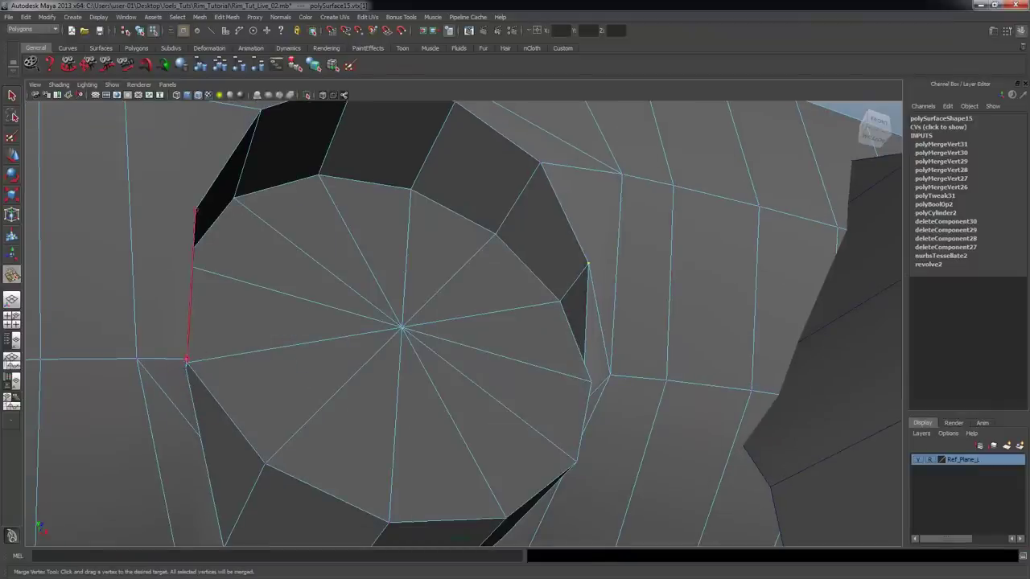
drag(186, 359, 196, 211)
- Try merging the stray vertex on the recess's right side, where the ring's cross edge meets the rim, into the adjacent corner
alt+drag(351, 373, 426, 402)
alt+right_drag(426, 402, 403, 405)
alt+drag(402, 405, 386, 411)
alt+middle_drag(386, 410, 277, 380)
alt+drag(507, 427, 547, 398)
alt+middle_drag(547, 397, 426, 431)
alt+right_drag(507, 398, 563, 399)
drag(420, 366, 415, 356)
alt+drag(559, 416, 469, 407)
alt+right_drag(470, 407, 473, 399)
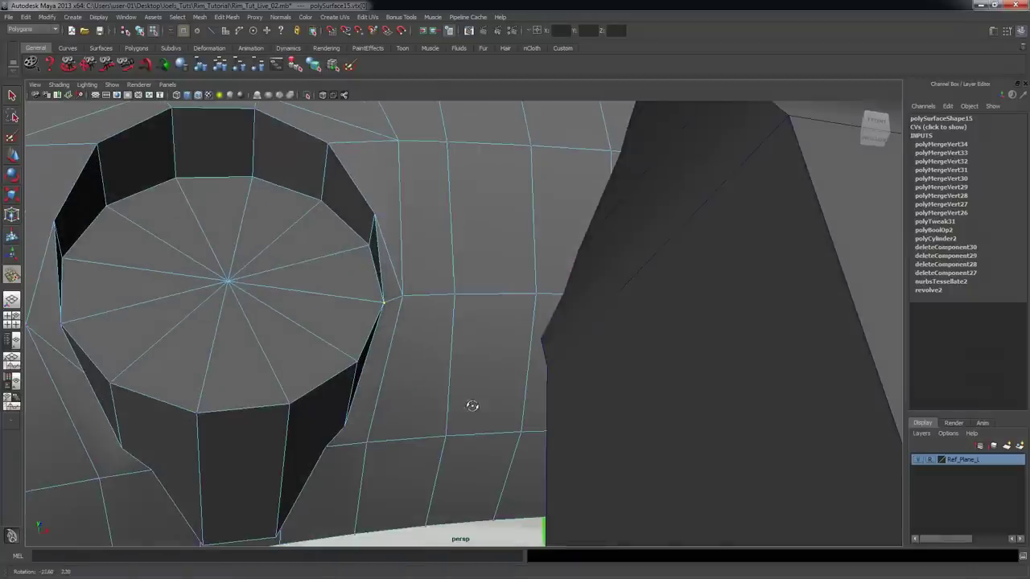
alt+drag(473, 399, 304, 359)
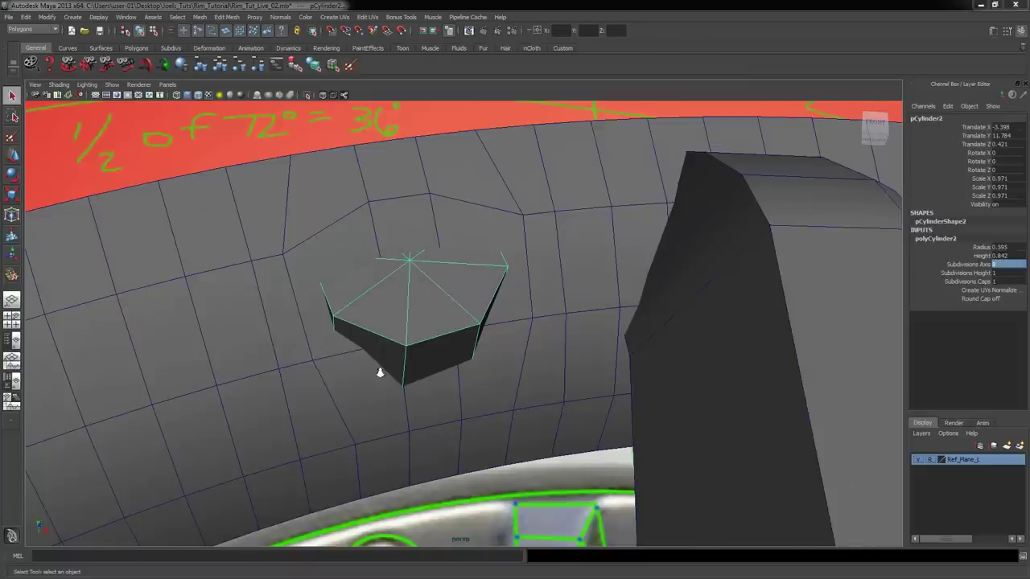
- Compare the eight-sided cylinder with the bolt outline on the reference in front view and open its construction settings
alt+right_drag(380, 372, 496, 393)
alt+middle_drag(496, 393, 525, 405)
alt+drag(525, 406, 474, 346)
click(473, 346)
alt+right_drag(471, 347, 468, 348)
alt+drag(469, 354, 466, 337)
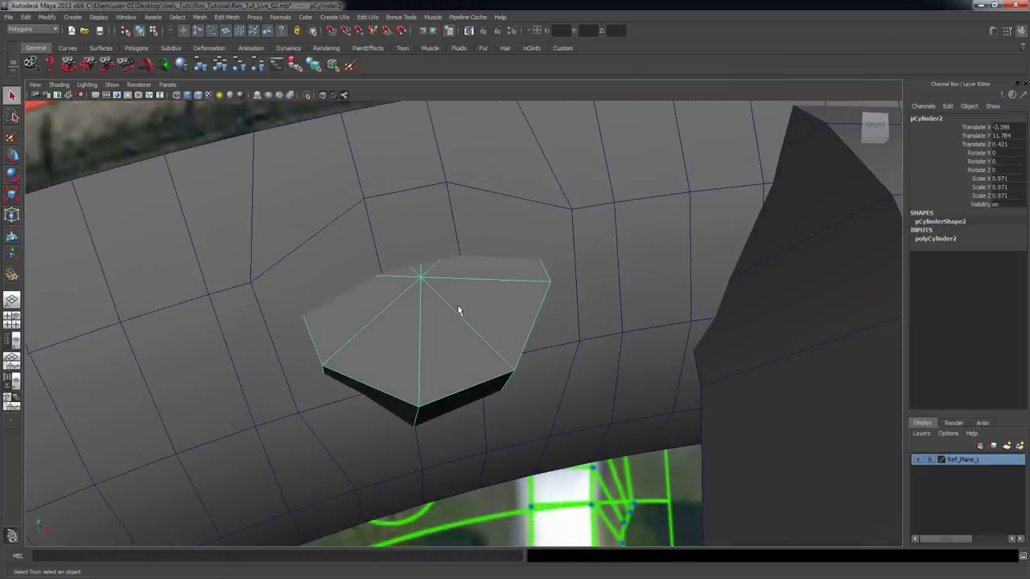
key(space)
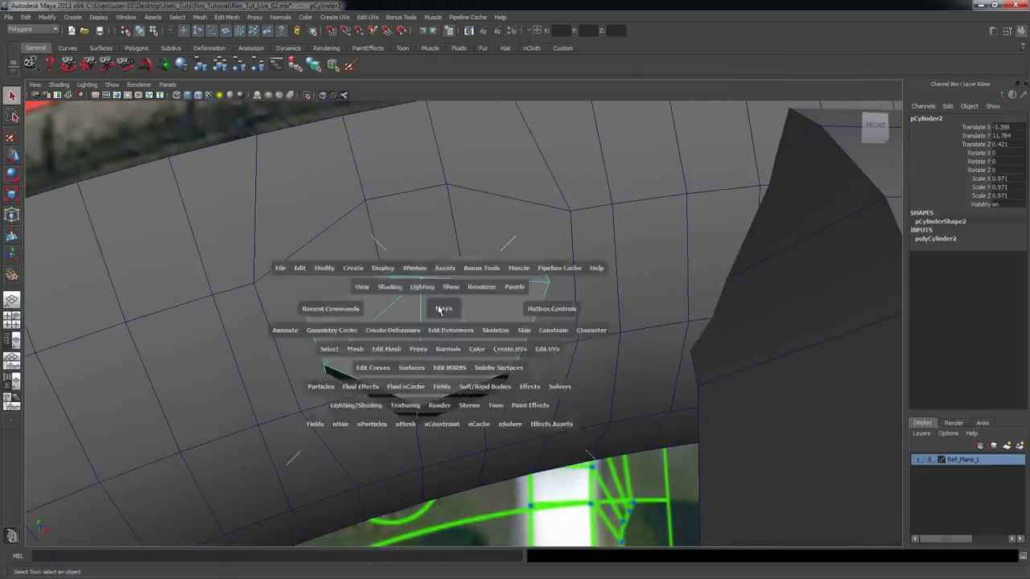
key(space)
scroll(459, 352, up, 3)
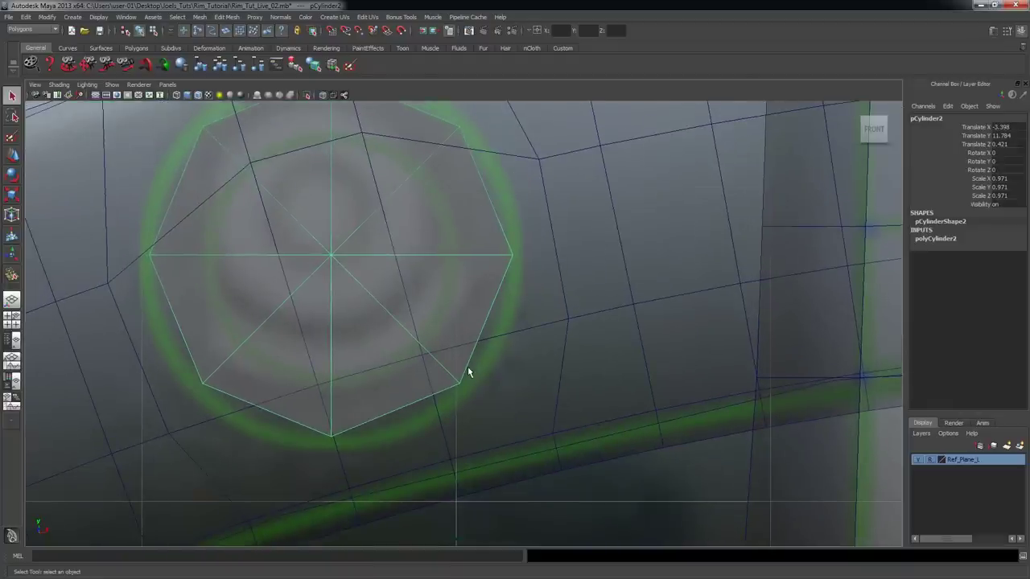
scroll(470, 365, down, 8)
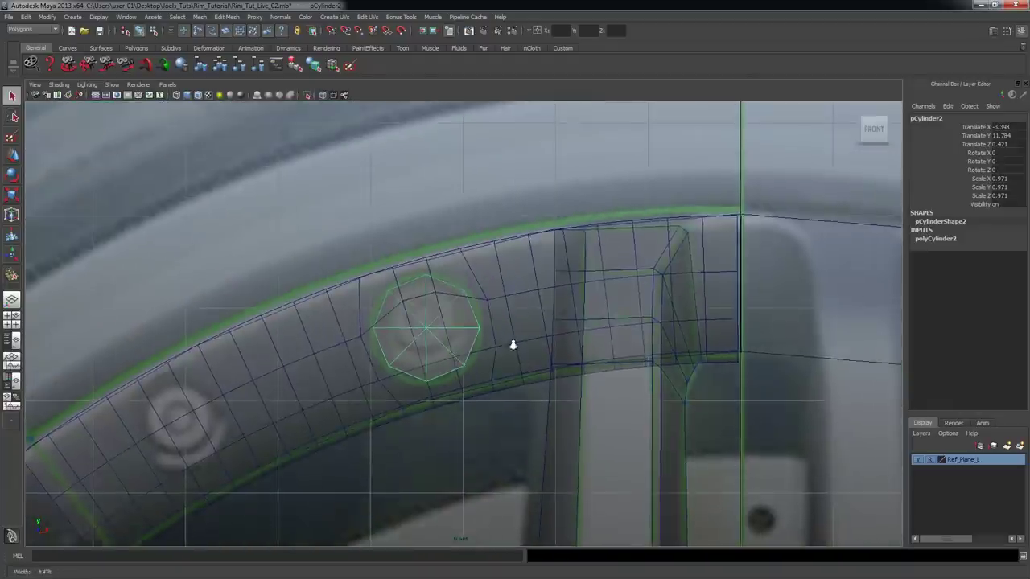
scroll(338, 297, down, 3)
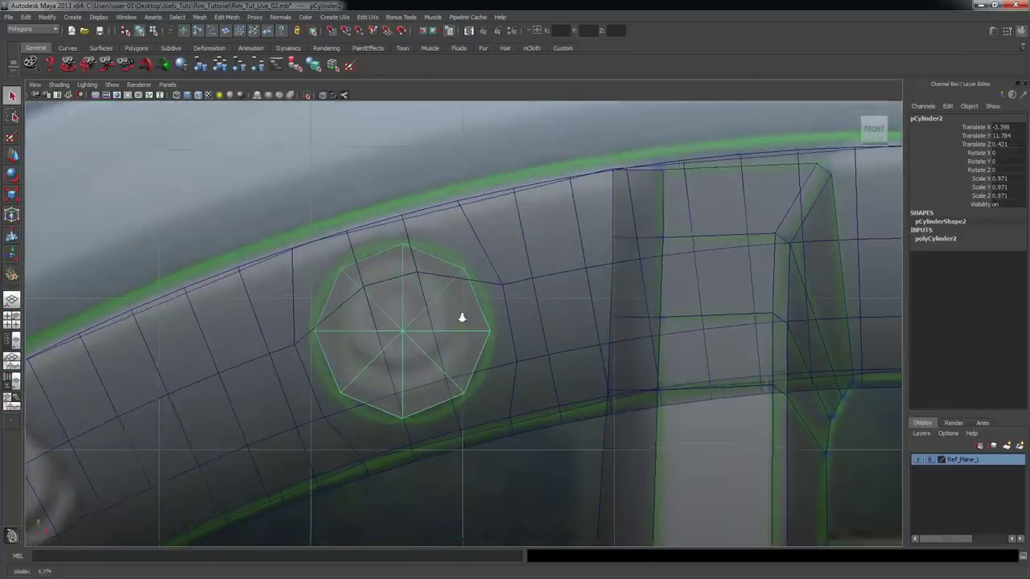
scroll(338, 306, up, 4)
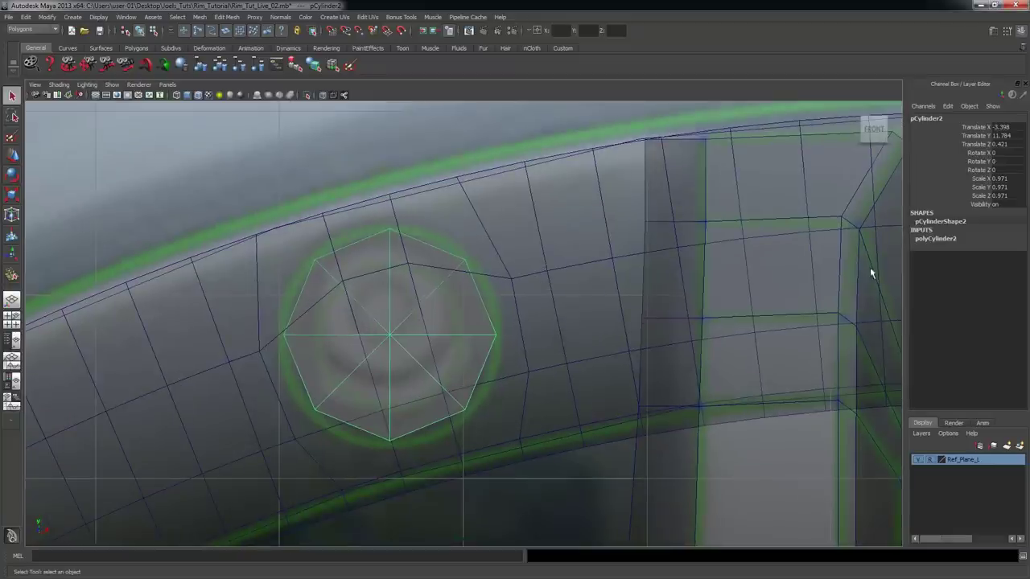
click(933, 239)
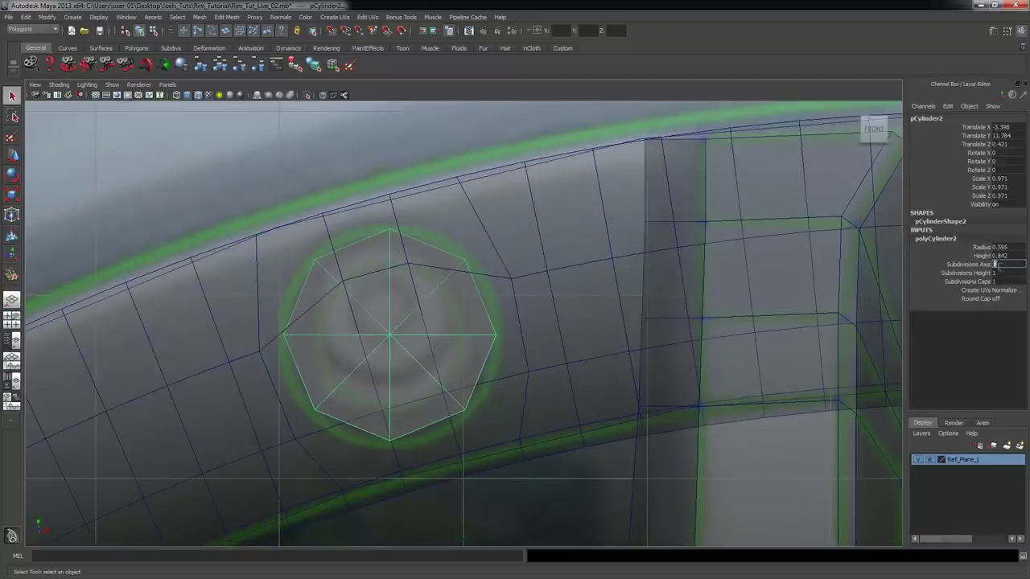
alt+right_drag(381, 370, 538, 362)
alt+middle_drag(538, 361, 541, 334)
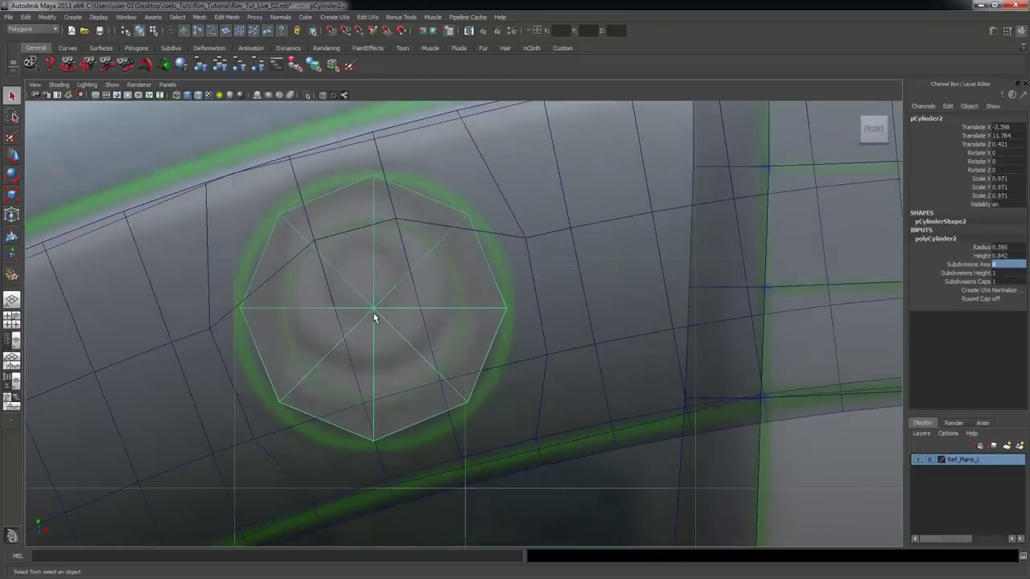
scroll(370, 330, up, 2)
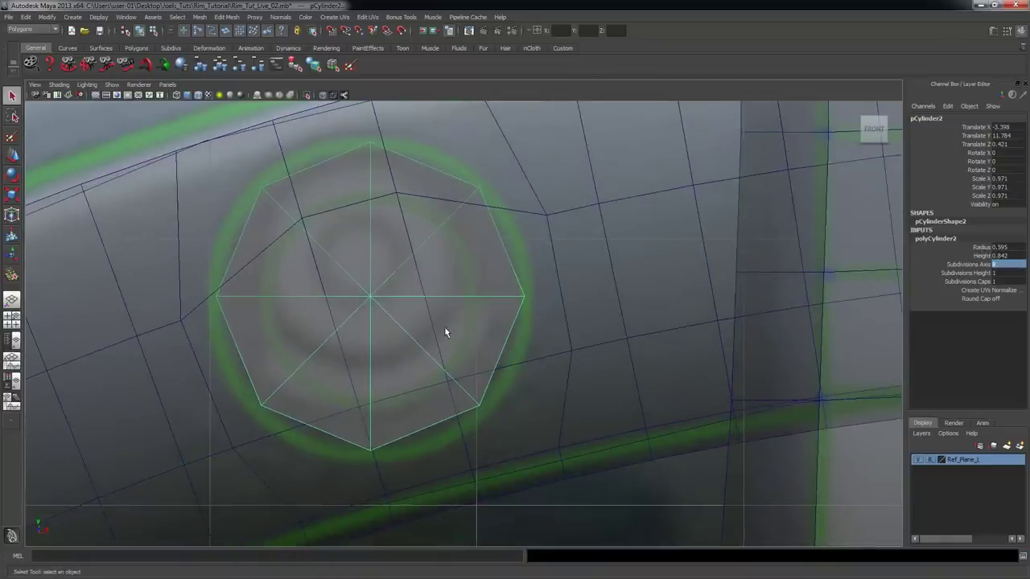
- Rotate the cylinder to about -7.97° in Z and move it to about X -3.302, Y 11.492
key(e)
mouse_move(420, 214)
mouse_down()
mouse_move(443, 225)
mouse_move(436, 223)
mouse_up()
key(w)
alt+middle_drag(415, 335, 419, 299)
drag(377, 264, 404, 342)
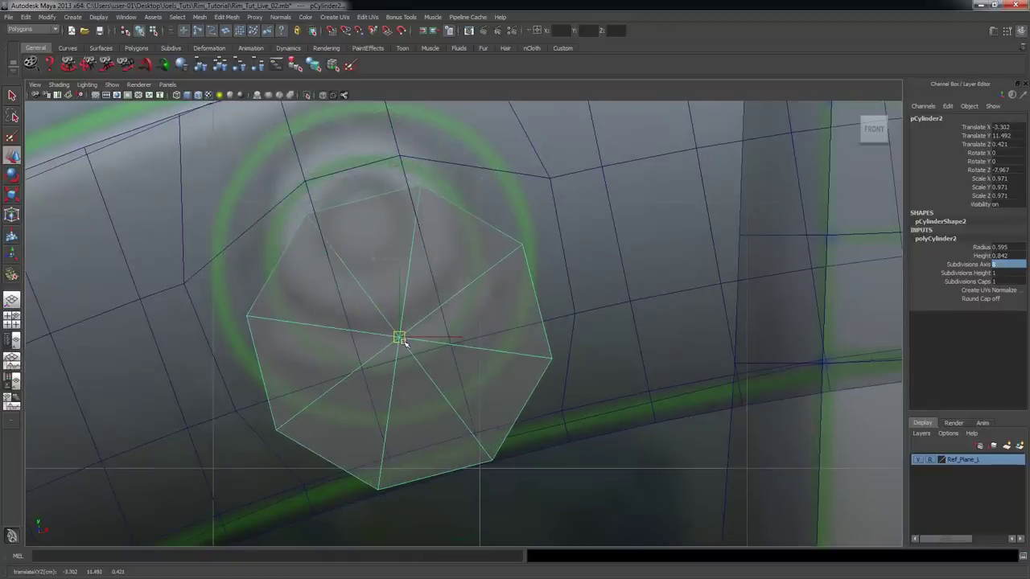
- Move the cylinder over the bolt outline at about X -3.388, Y 11.761 and scale it uniformly to 1.02
alt+right_drag(404, 342, 418, 342)
alt+middle_drag(419, 344, 423, 351)
drag(401, 344, 387, 271)
key(r)
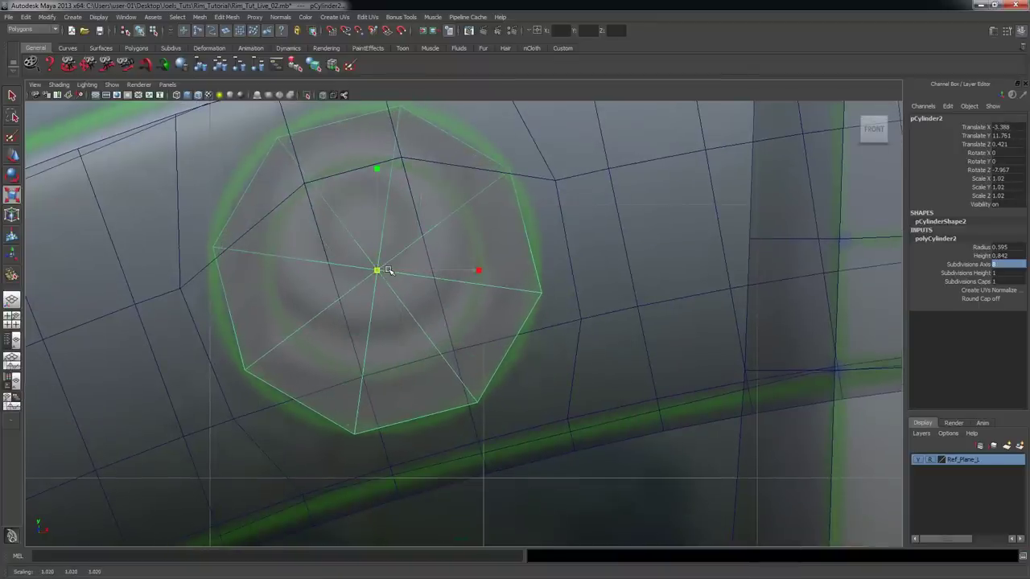
scroll(397, 291, down, 1)
key(w)
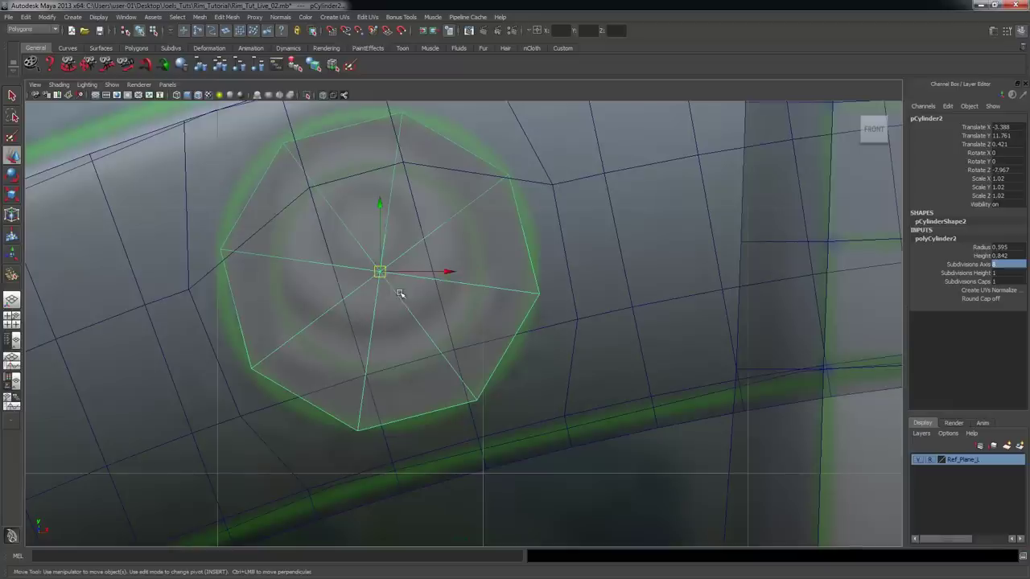
- Align the cylinder's corners with the ring's edges at about X -3.305, Y 11.522, with a Z rotation of about -7.36°
drag(380, 274, 407, 337)
scroll(395, 273, up, 1)
scroll(360, 340, up, 1)
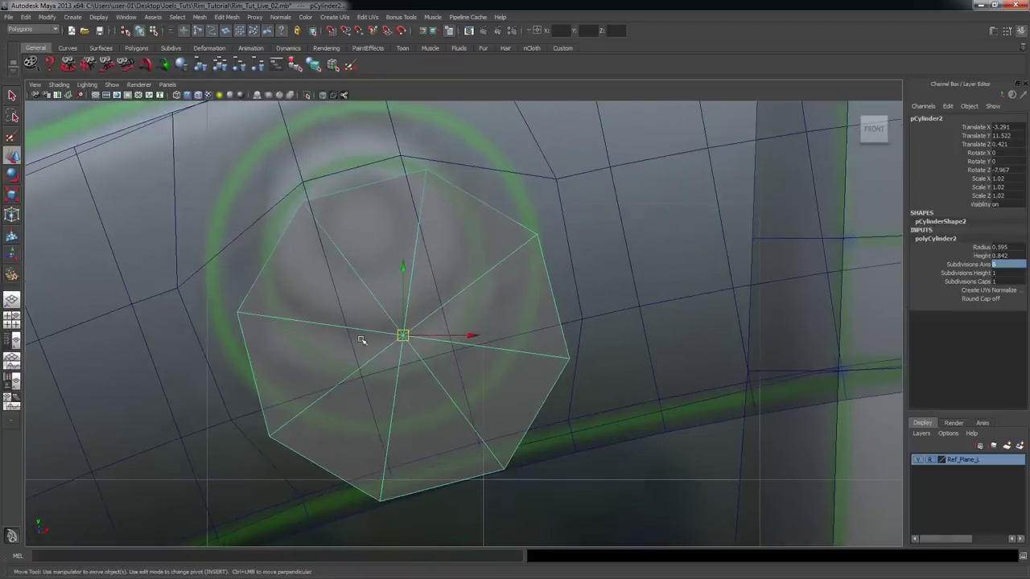
key(e)
mouse_move(432, 245)
mouse_down()
mouse_move(428, 231)
mouse_move(433, 244)
mouse_up()
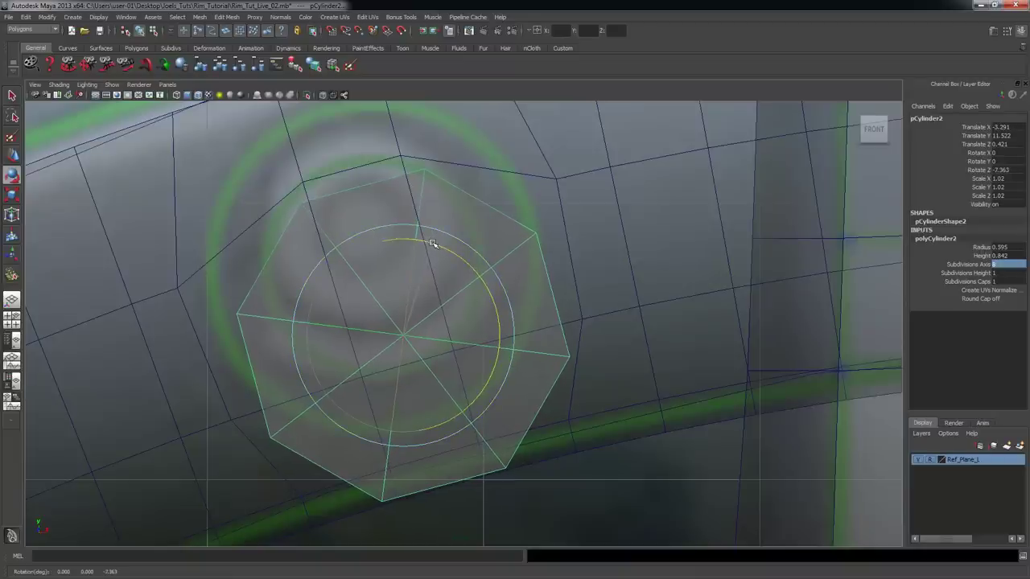
key(w)
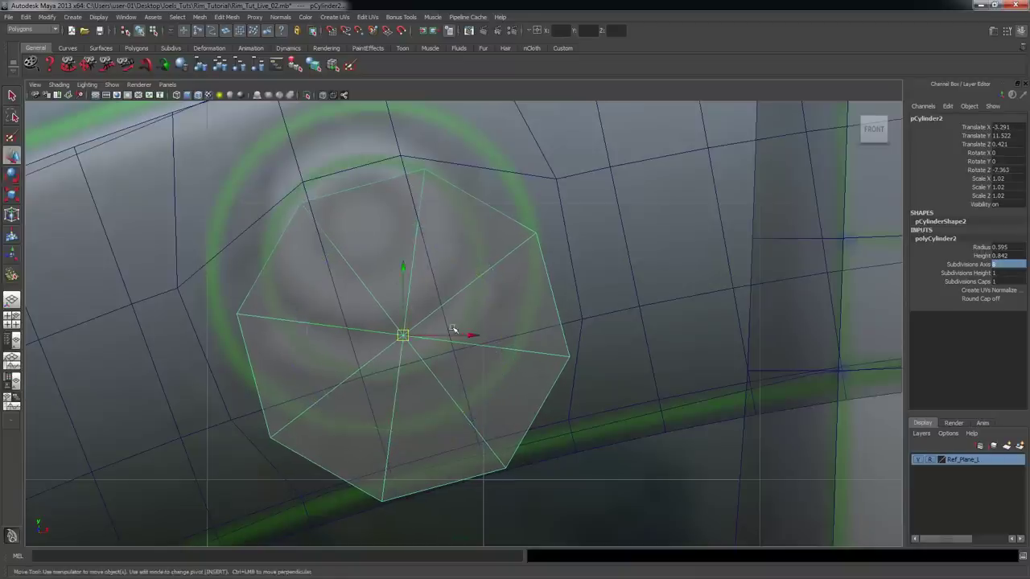
drag(402, 335, 398, 337)
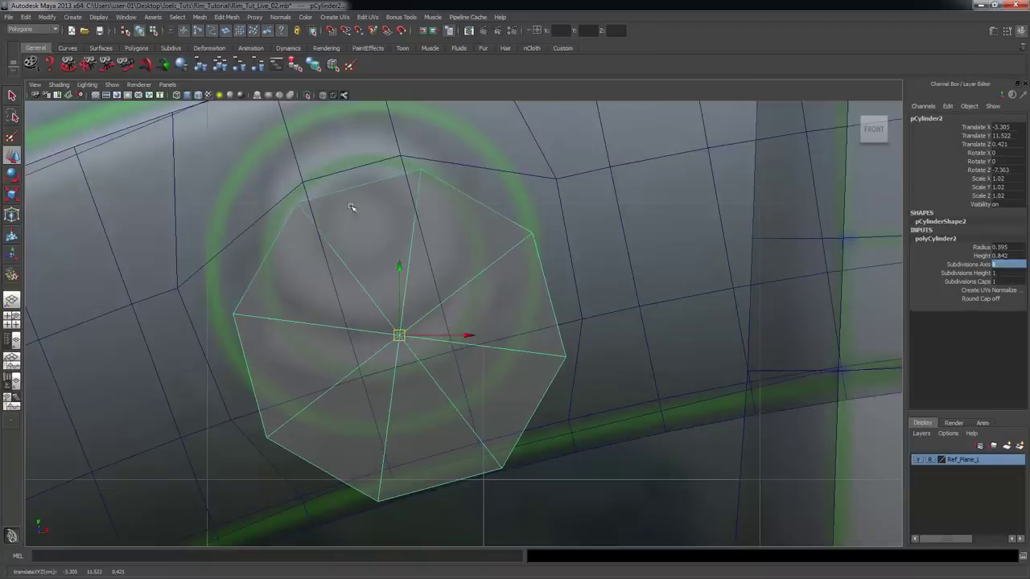
- Combine the cylinder and the outer ring segment with a Boolean Union in the perspective view
key(space)
key(space)
key(r)
alt+drag(483, 346, 376, 347)
key(q)
shift+click(330, 261)
click(501, 251)
key(r)
key(q)
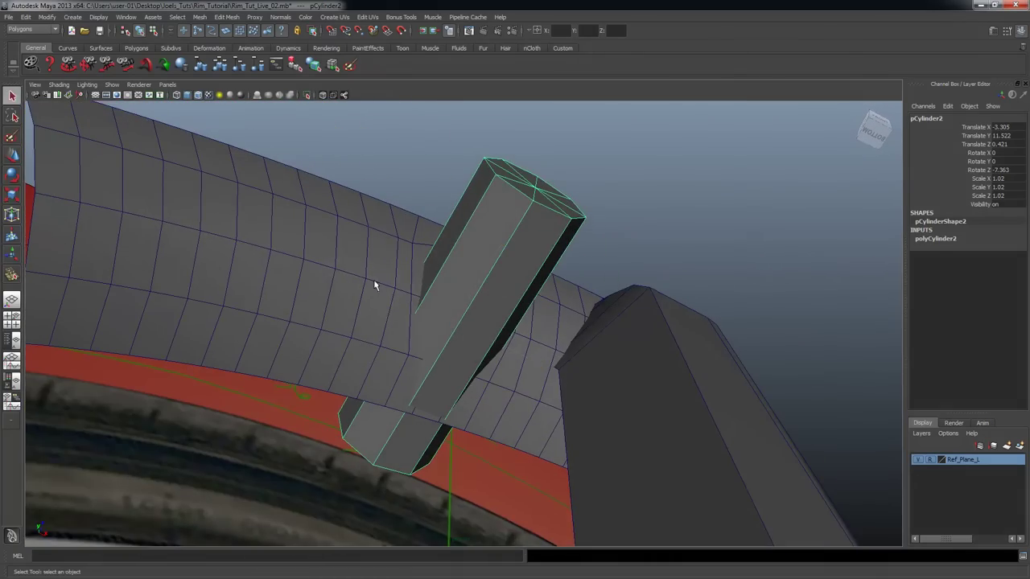
shift+click(396, 254)
alt+drag(492, 319, 435, 298)
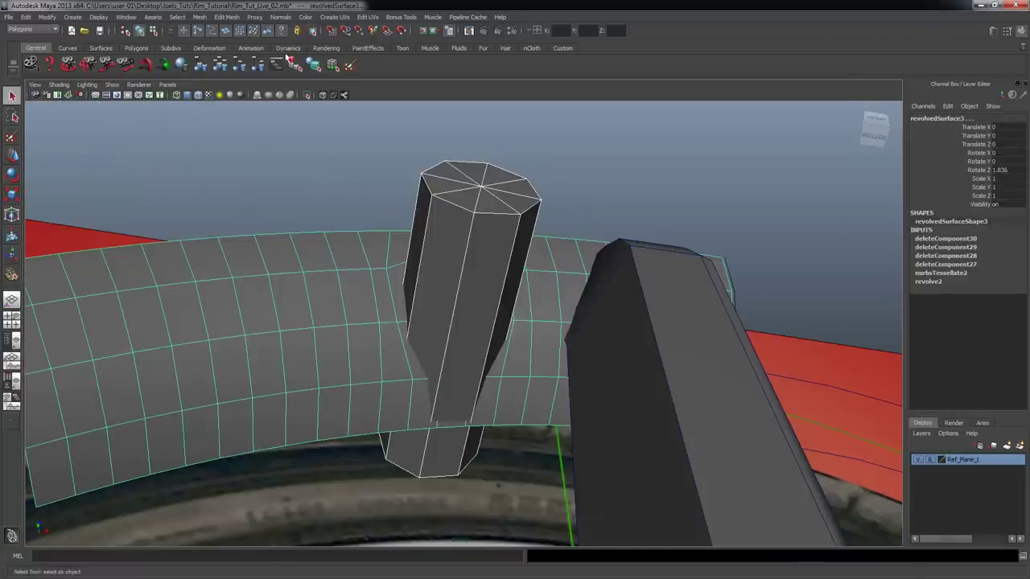
click(199, 17)
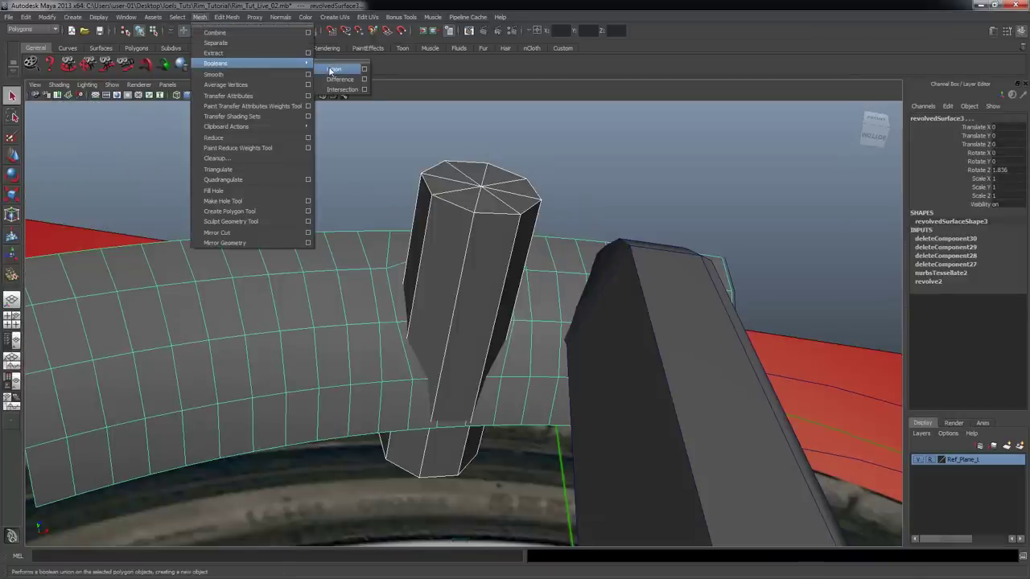
click(329, 71)
alt+drag(471, 225, 564, 189)
- Select the vertices of the recess's floor cap and move them towards the ring surface to make the recess shallower
right_drag(483, 349, 438, 346)
drag(345, 329, 612, 439)
alt+drag(611, 438, 500, 152)
key(w)
drag(499, 114, 499, 104)
alt+drag(503, 173, 548, 322)
alt+right_drag(563, 402, 669, 425)
alt+drag(643, 346, 636, 397)
alt+middle_drag(587, 296, 572, 383)
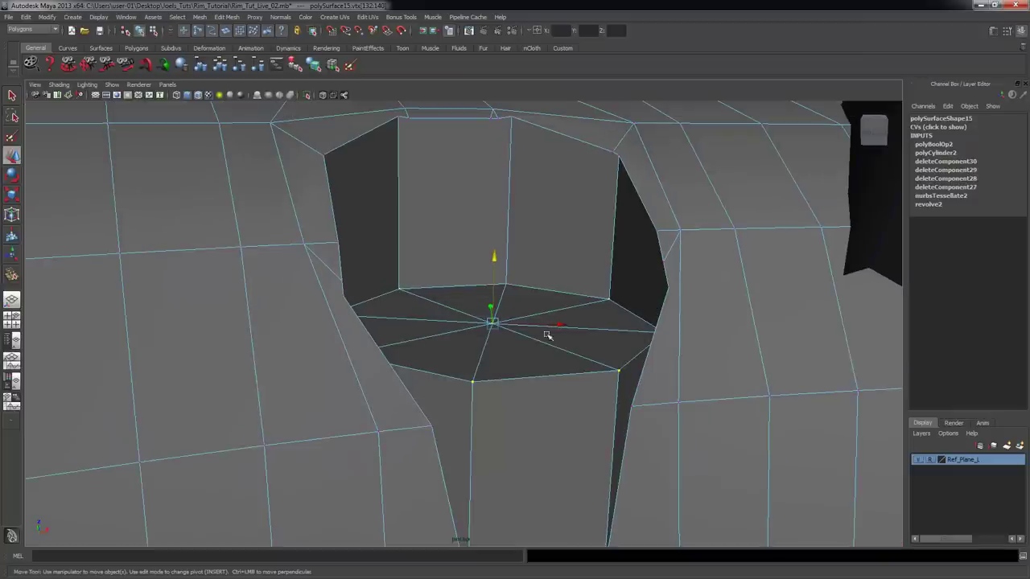
drag(494, 257, 488, 164)
- Merge the two stray vertices on the recess's top rim into its upper left and upper right corners with the Merge Vertex Tool
alt+drag(364, 272, 363, 251)
alt+right_drag(505, 277, 483, 306)
alt+drag(483, 306, 519, 305)
alt+right_drag(520, 306, 662, 335)
alt+drag(662, 335, 404, 245)
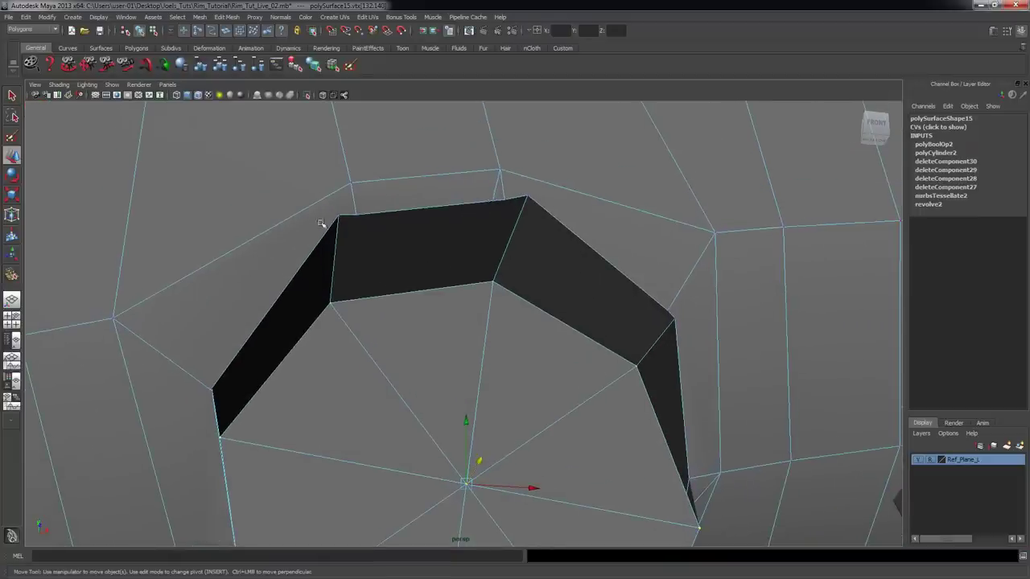
click(231, 17)
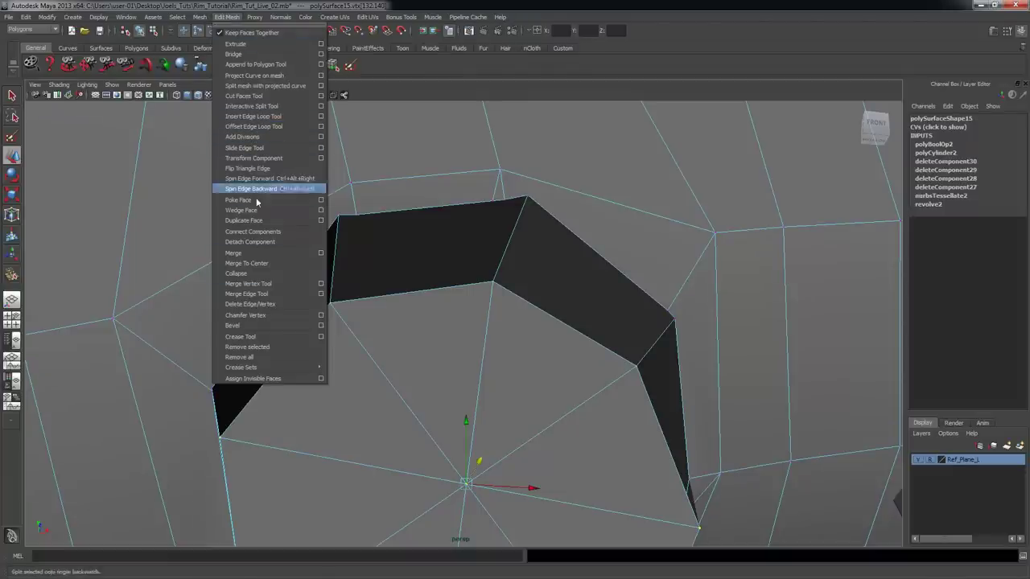
click(250, 284)
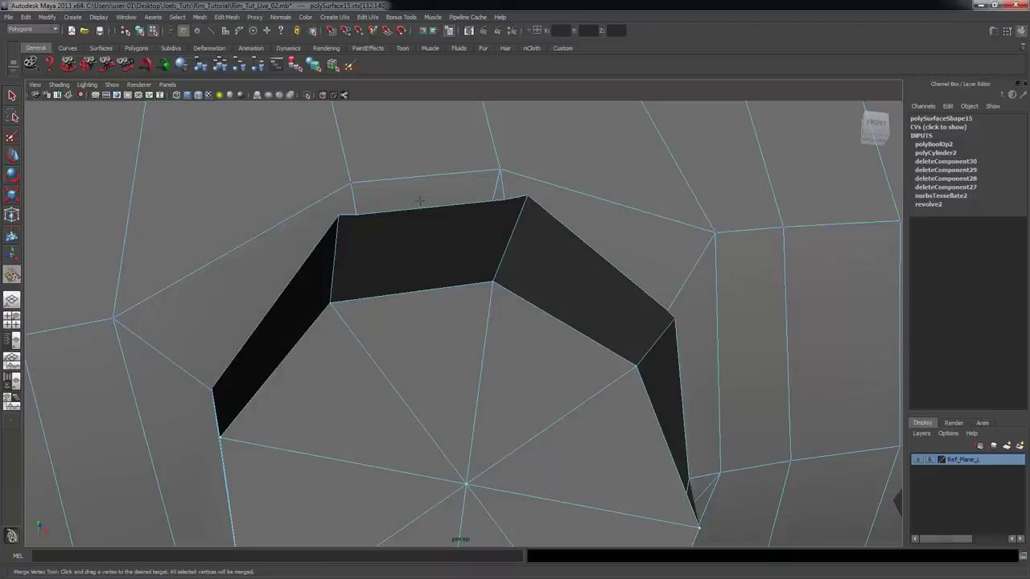
drag(334, 216, 338, 216)
alt+middle_drag(441, 217, 380, 236)
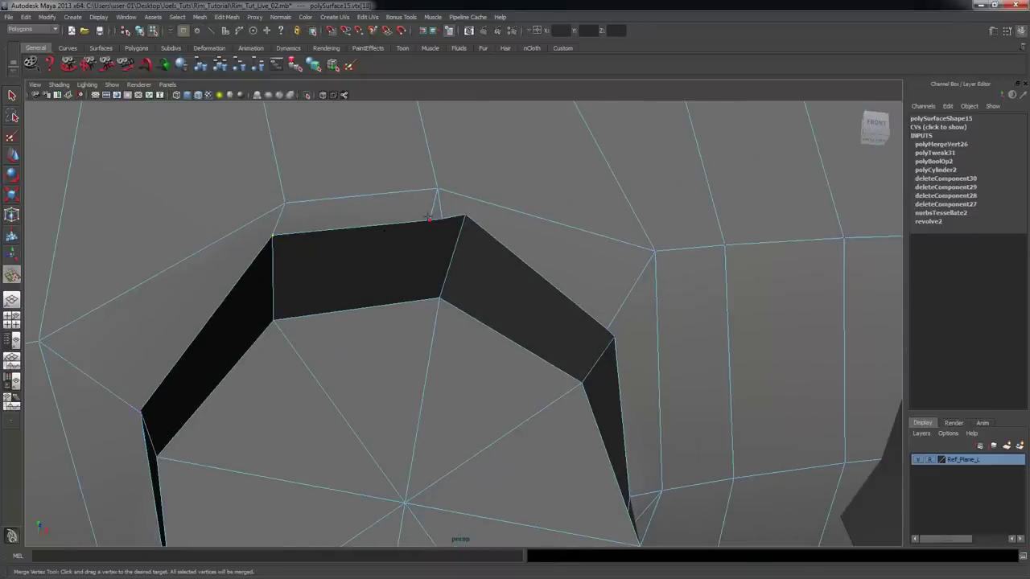
drag(441, 219, 464, 216)
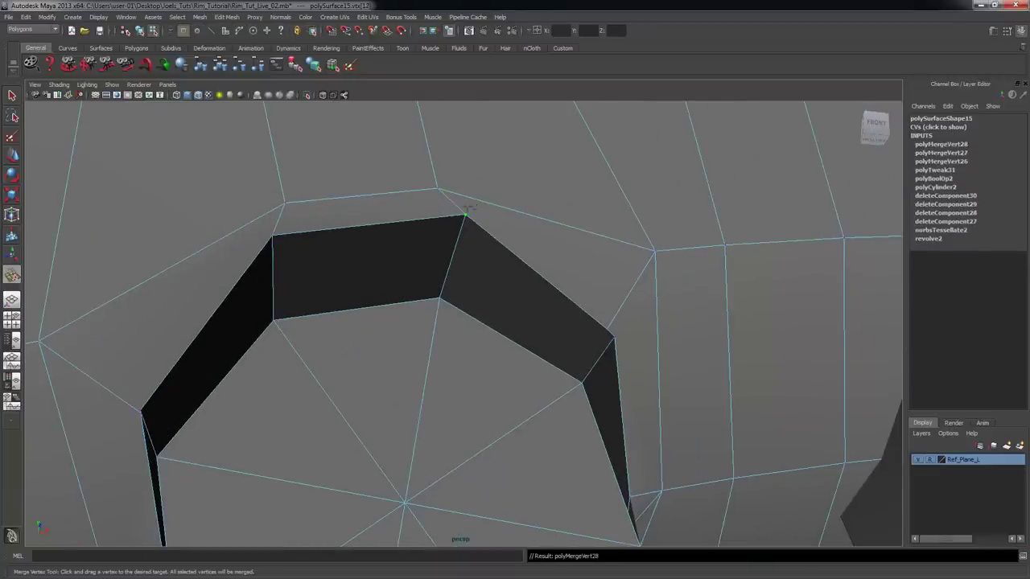
alt+right_drag(464, 216, 443, 216)
alt+middle_drag(467, 223, 397, 196)
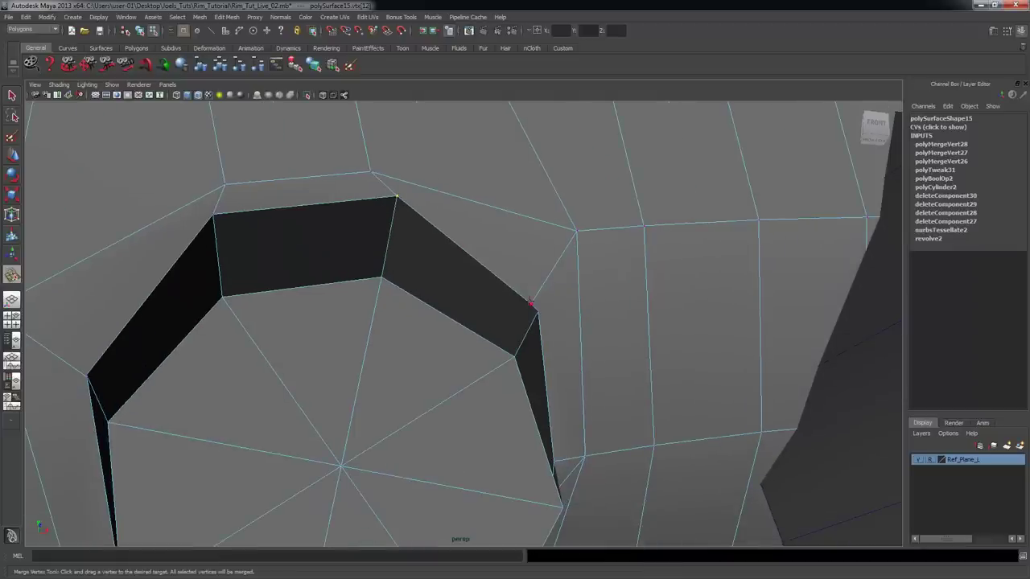
- Merge the stray vertices along the upper and left rim of the bolt hole into the adjacent corner vertices
drag(531, 304, 537, 311)
alt+middle_drag(538, 311, 562, 277)
alt+drag(266, 338, 269, 330)
alt+right_drag(209, 330, 252, 330)
alt+middle_drag(252, 330, 507, 312)
alt+right_drag(89, 307, 152, 306)
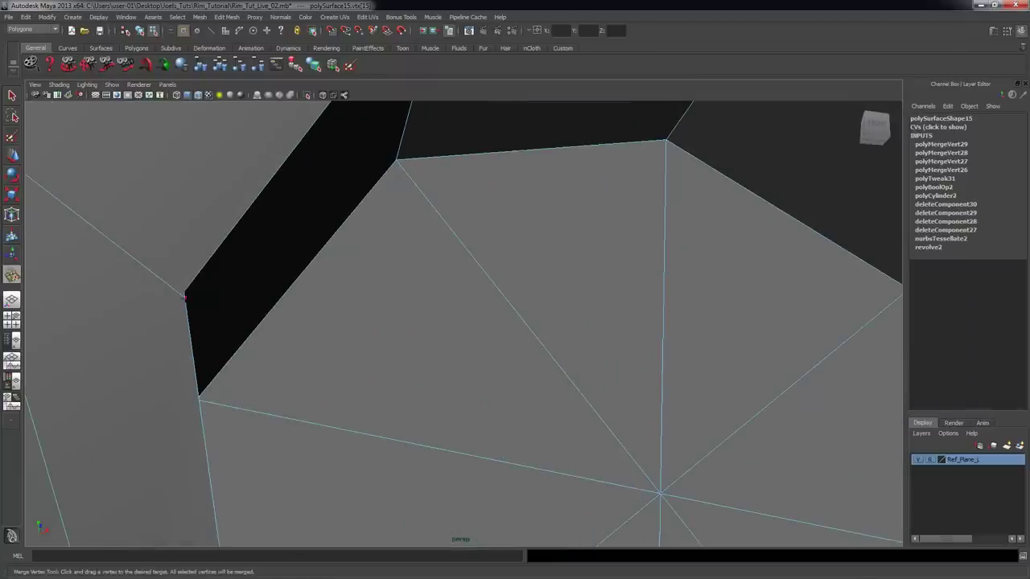
drag(185, 298, 184, 292)
alt+right_drag(378, 333, 274, 333)
alt+drag(321, 326, 551, 422)
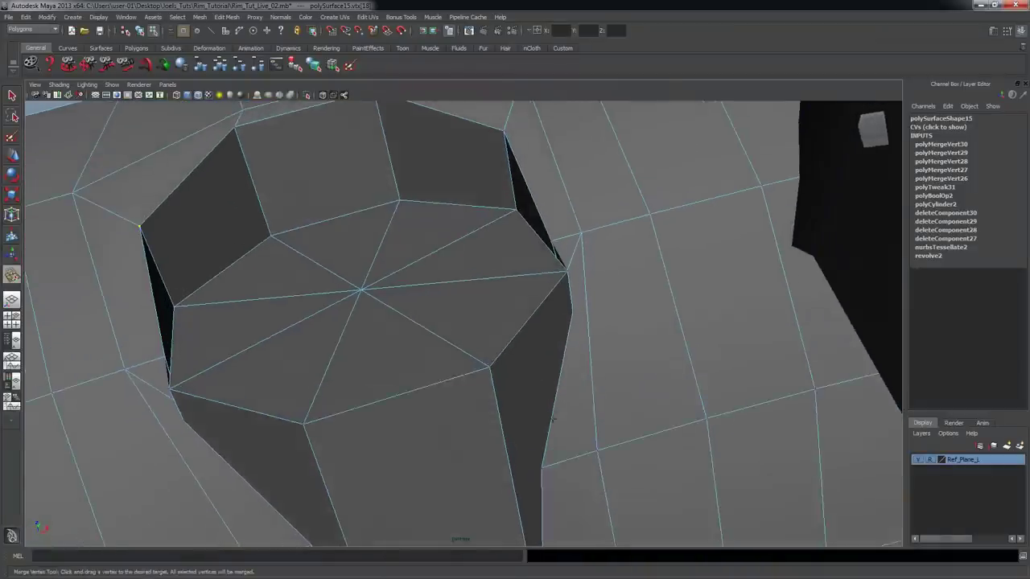
- Merge the doubled vertices on the right side of the bolt hole into the cut-out's corner vertex
alt+right_drag(576, 313, 635, 311)
alt+middle_drag(635, 311, 560, 351)
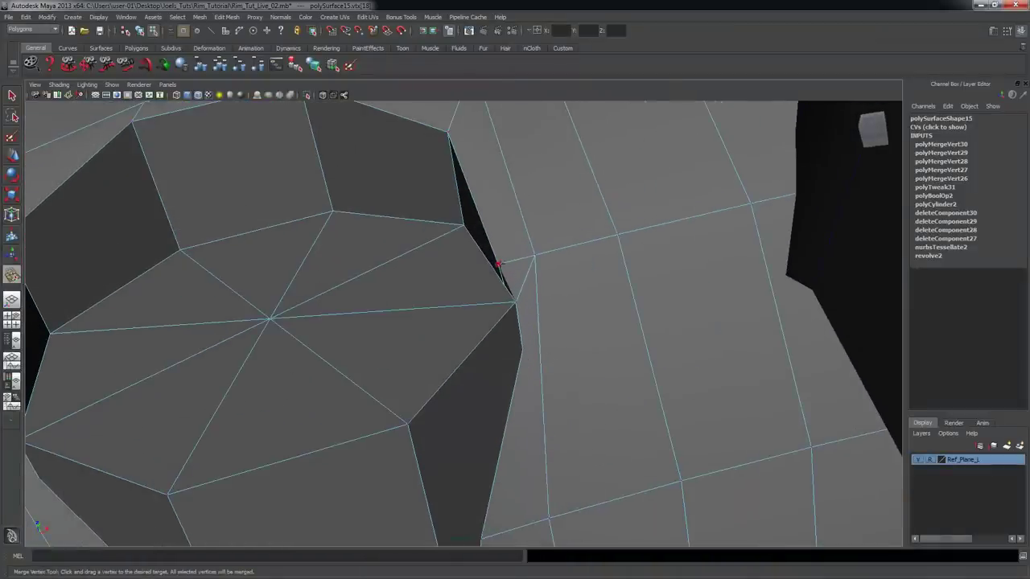
drag(515, 301, 515, 301)
alt+drag(542, 338, 471, 354)
alt+right_drag(515, 314, 603, 311)
alt+drag(556, 306, 507, 292)
mouse_move(516, 299)
alt+mouse_down()
mouse_move(575, 335)
mouse_move(504, 303)
alt+mouse_up()
alt+middle_drag(504, 303, 534, 251)
alt+drag(534, 251, 533, 234)
alt+middle_drag(438, 351, 438, 351)
- Merge the stray vertices on the left side of the bolt hole to close the small gap beside its floor
alt+drag(438, 350, 657, 416)
alt+middle_drag(450, 392, 592, 351)
scroll(487, 392, up, 3)
alt+drag(487, 391, 444, 331)
scroll(460, 368, up, 2)
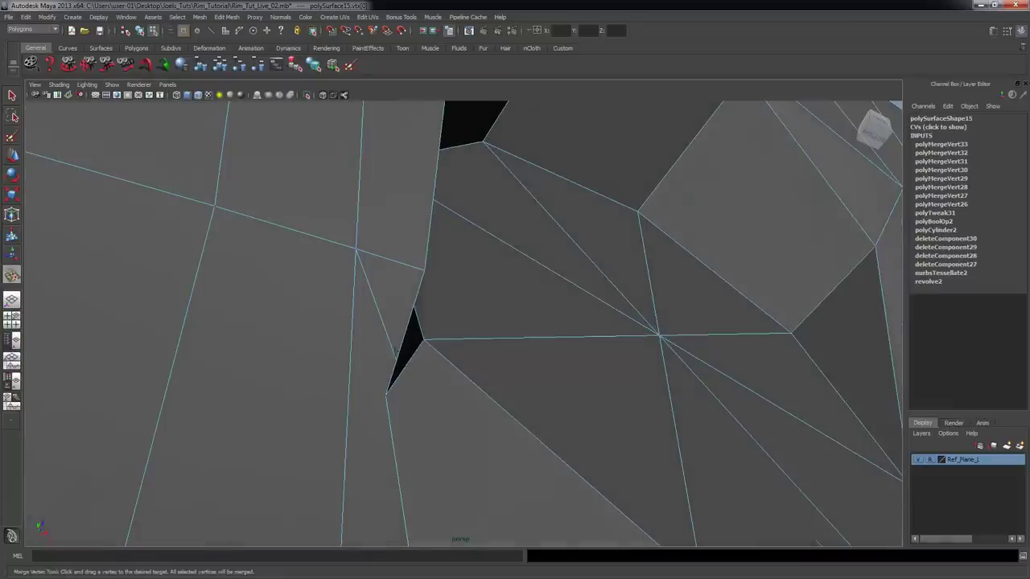
alt+drag(393, 360, 213, 448)
scroll(372, 357, down, 3)
alt+drag(373, 357, 346, 285)
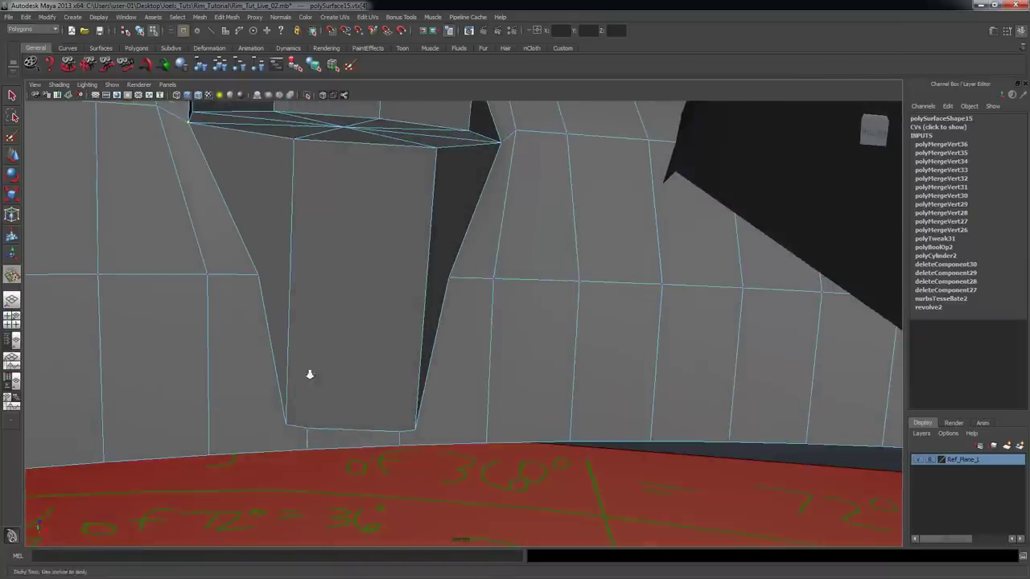
- Merge the extra vertices at the bottom edge of the cut-out into its two lower corners on the rim border
alt+right_drag(345, 285, 408, 339)
alt+middle_drag(408, 339, 408, 333)
scroll(321, 393, up, 3)
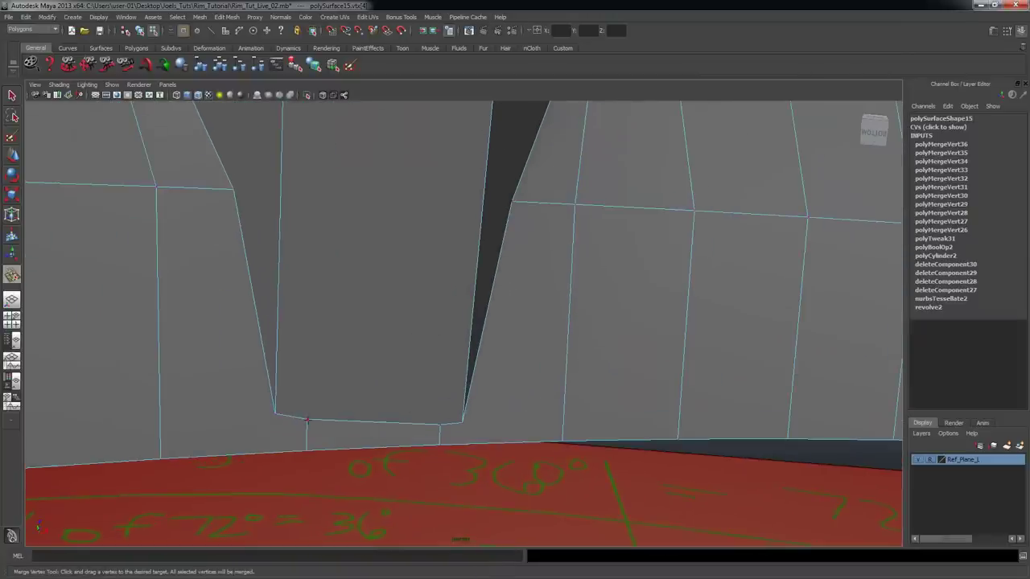
drag(307, 420, 275, 416)
drag(440, 425, 459, 454)
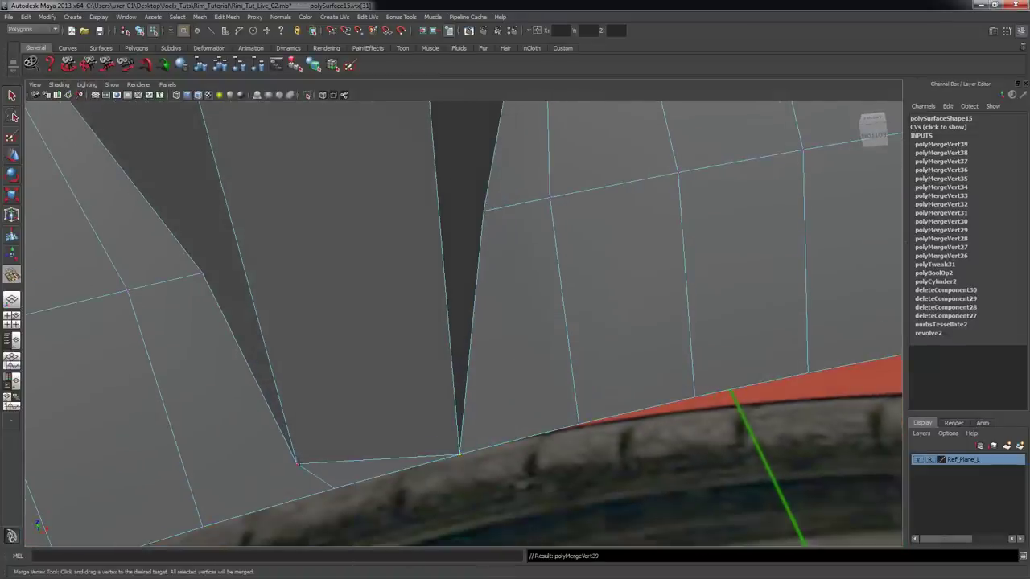
drag(331, 486, 335, 490)
- Split the cut-out's three lower wall faces with the Interactive Split Tool, connecting the rim's horizontal edge row across them
alt+right_drag(591, 391, 453, 351)
mouse_move(453, 351)
alt+mouse_down()
mouse_move(458, 340)
mouse_move(507, 353)
mouse_move(512, 372)
mouse_move(452, 337)
alt+mouse_up()
alt+right_drag(452, 337, 467, 337)
click(208, 19)
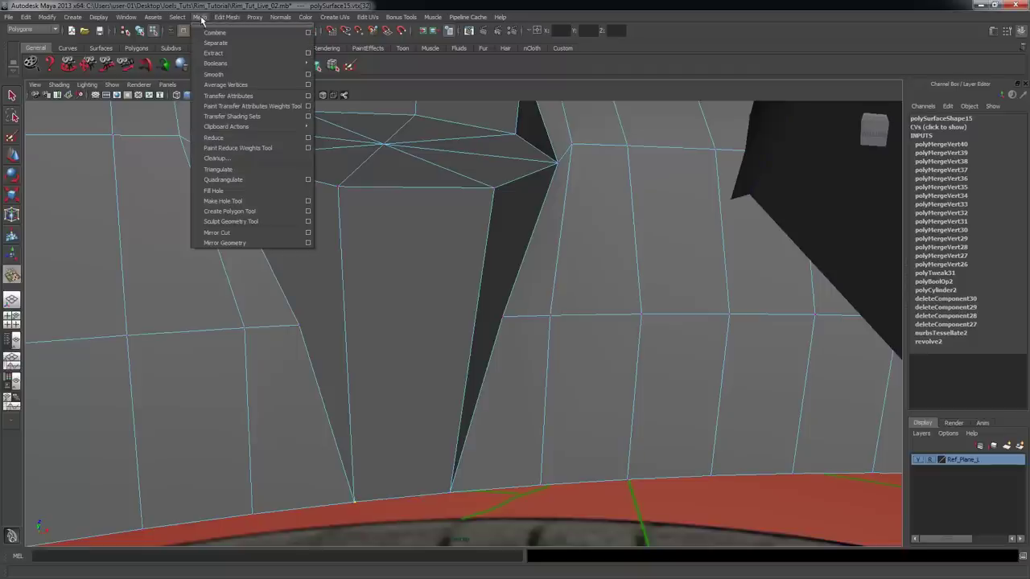
mouse_move(221, 19)
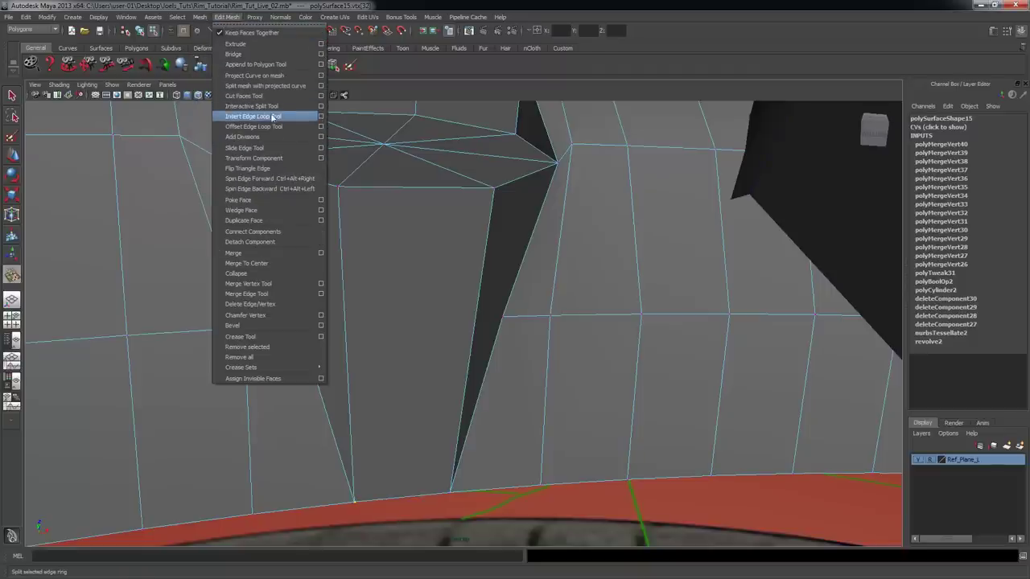
click(272, 107)
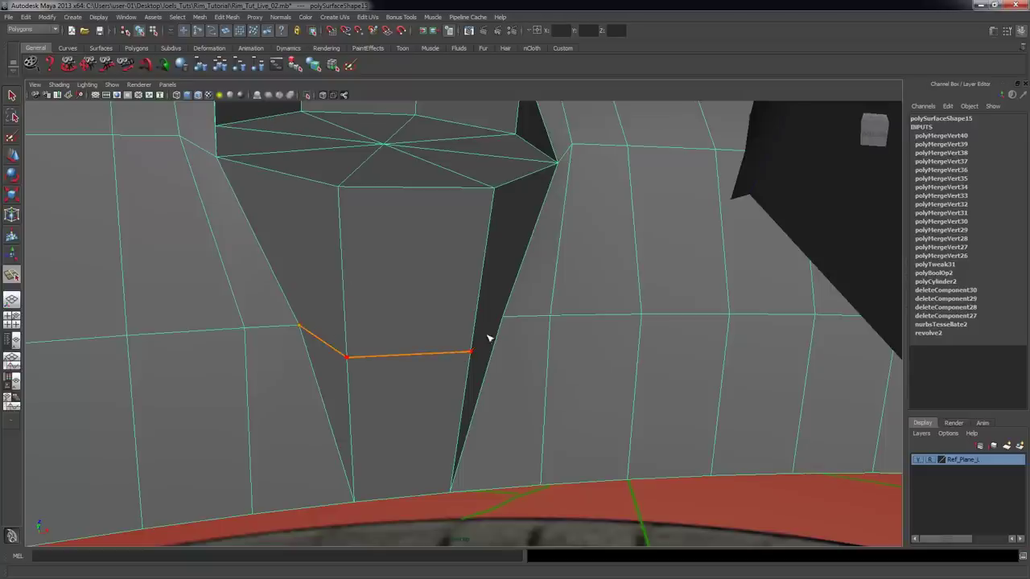
key(Return)
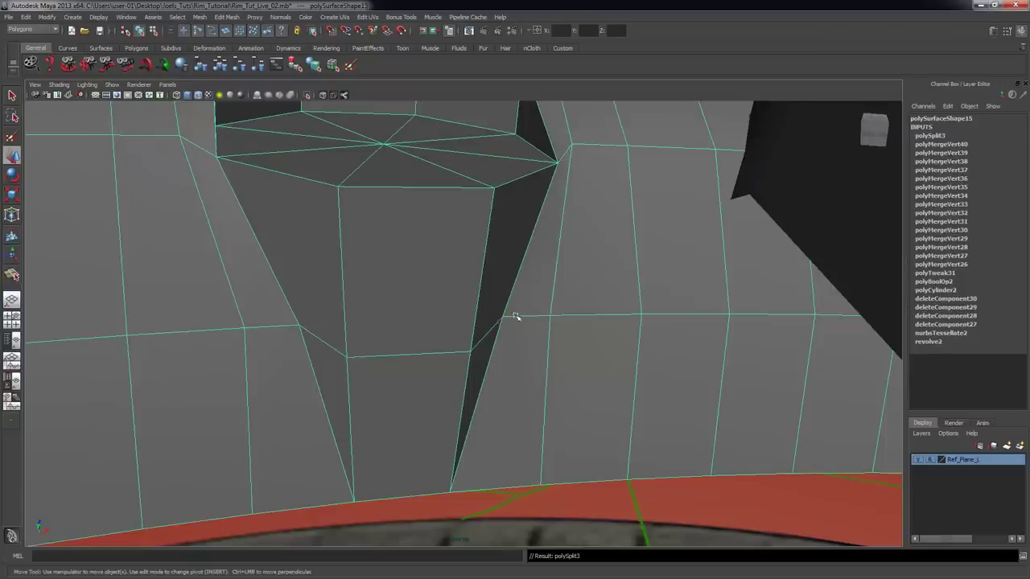
- Move the two middle vertices of the new split into line with the neighbouring horizontal edge row
alt+drag(427, 288, 430, 280)
right_drag(432, 306, 378, 306)
drag(333, 293, 466, 356)
drag(407, 256, 407, 233)
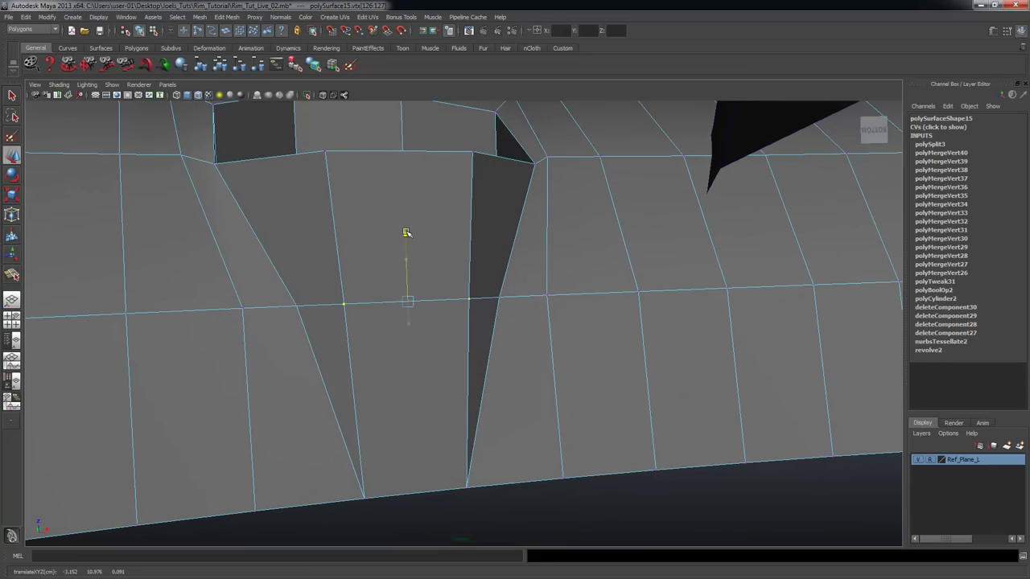
- Preview the mesh smoothed and examine the shape of the bolt hole in object mode from several angles
scroll(414, 271, down, 3)
alt+drag(413, 271, 450, 333)
scroll(379, 310, down, 3)
alt+drag(379, 310, 362, 292)
scroll(537, 316, up, 3)
alt+drag(538, 317, 350, 326)
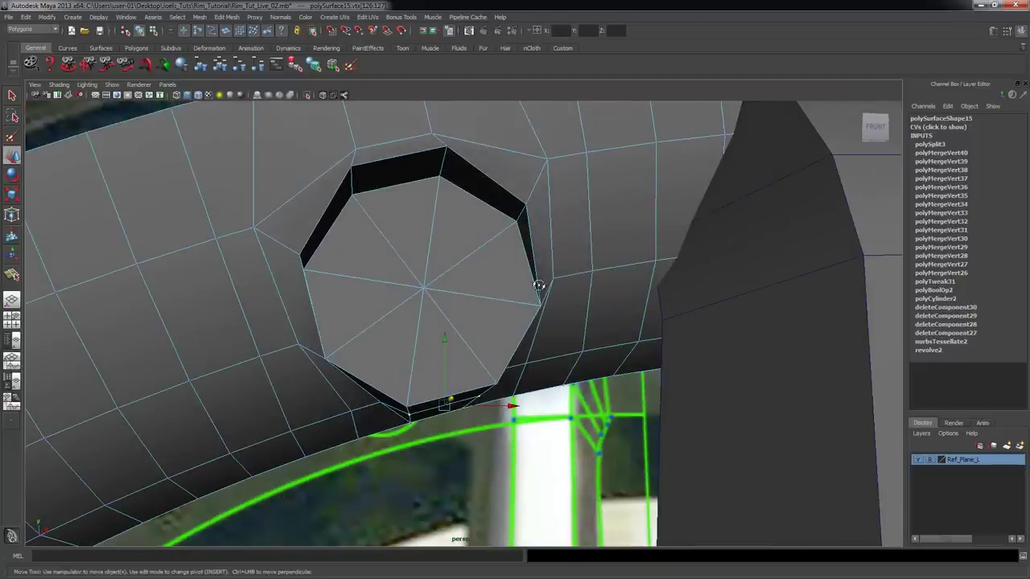
alt+drag(540, 291, 488, 266)
key(3)
alt+drag(418, 251, 497, 276)
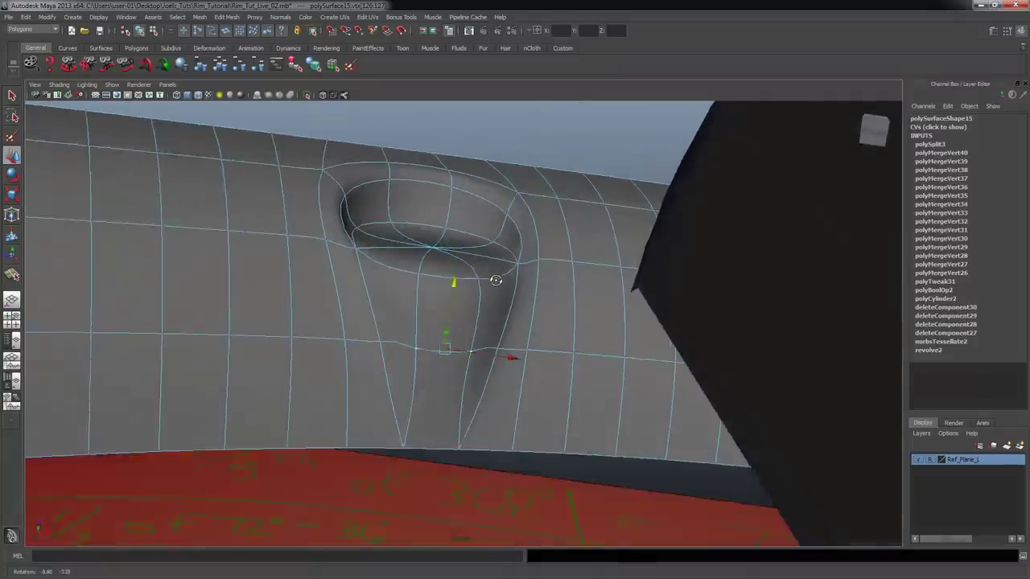
alt+right_drag(497, 276, 357, 277)
click(504, 168)
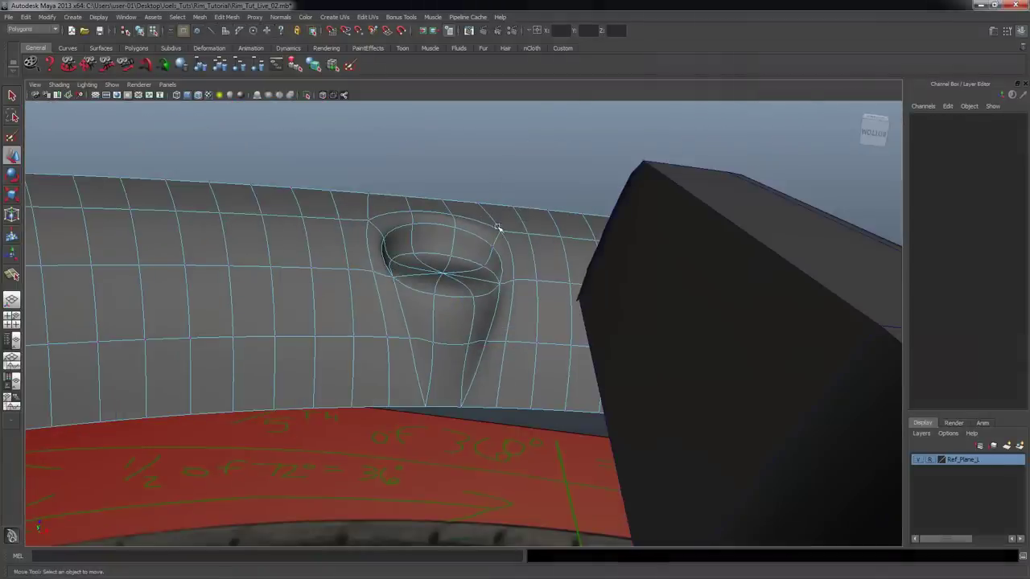
key(F8)
alt+drag(509, 333, 463, 326)
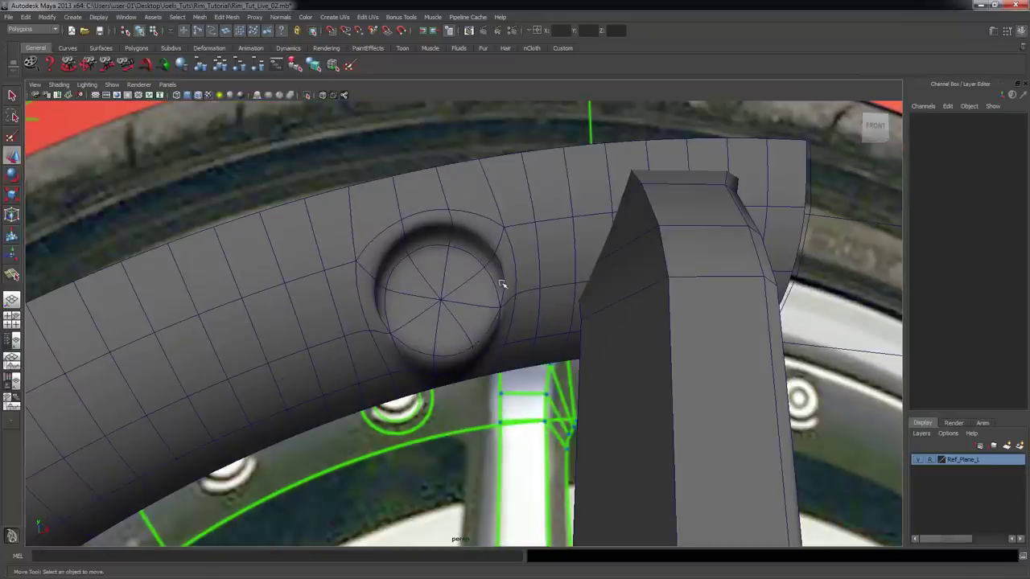
alt+drag(404, 342, 414, 347)
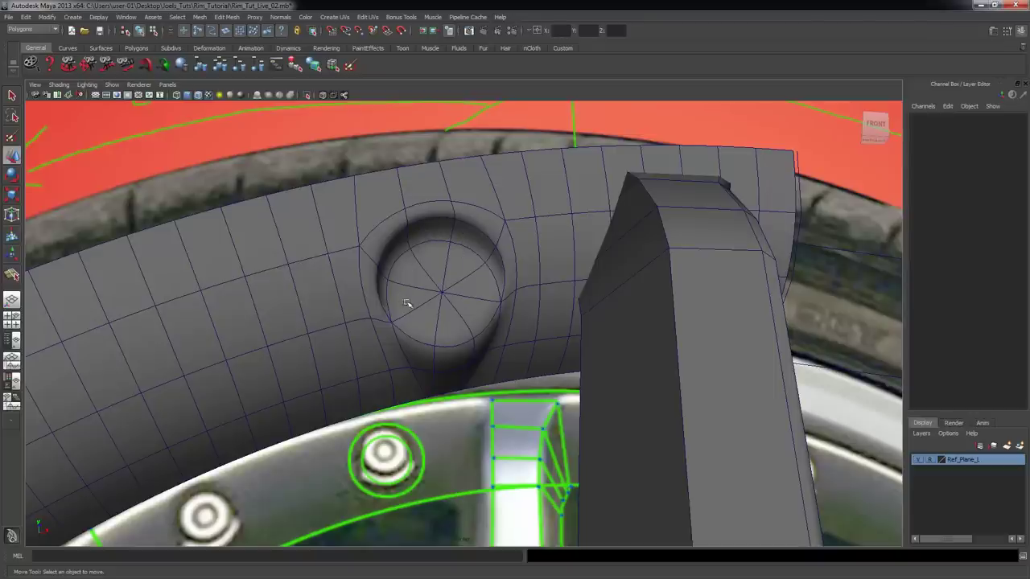
alt+right_drag(478, 304, 534, 307)
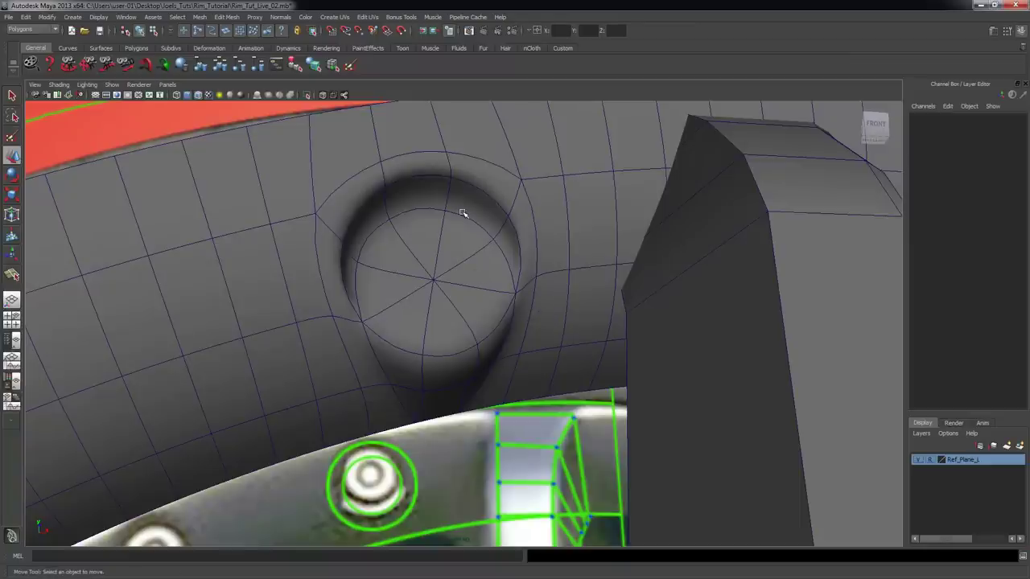
- Return the rim mesh to unsmoothed display and delete the triangular floor faces of the bolt hole
click(471, 244)
alt+right_drag(392, 222, 471, 252)
alt+middle_drag(470, 252, 483, 276)
key(1)
alt+right_drag(416, 249, 467, 262)
alt+drag(469, 257, 471, 277)
right_drag(464, 290, 463, 316)
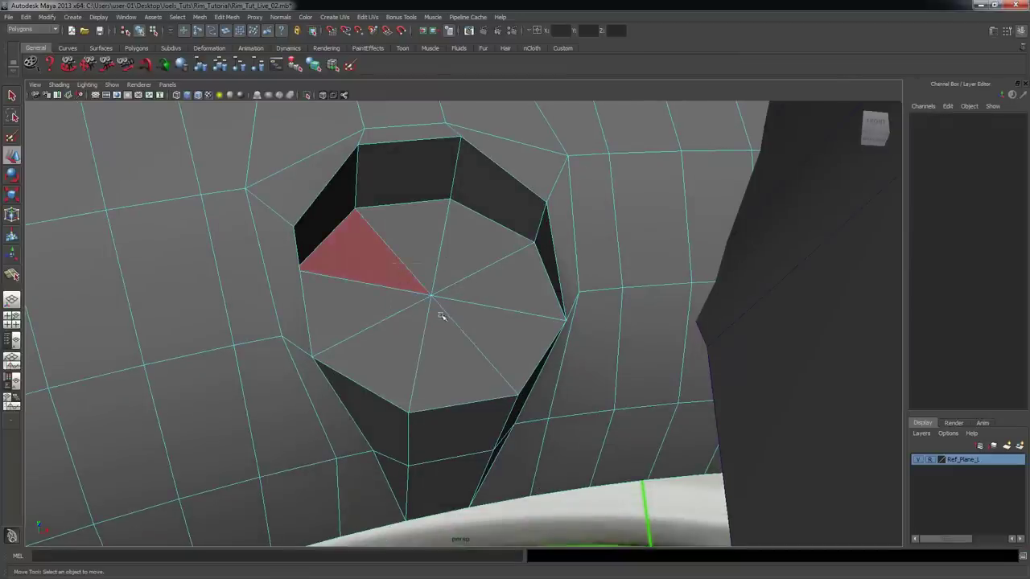
drag(346, 230, 449, 322)
key(Delete)
- Extrude the hole's upper and side wall faces inward with a local Z translation of about -0.202, checking against the front reference
alt+drag(440, 277, 442, 262)
alt+right_drag(442, 262, 540, 273)
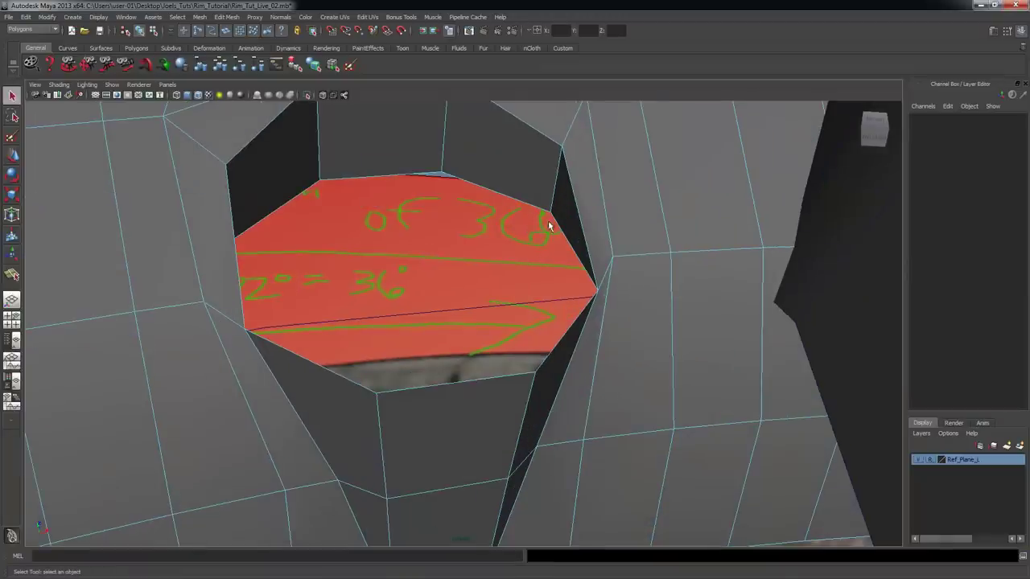
click(561, 216)
shift+click(507, 169)
shift+click(406, 153)
alt+drag(373, 228, 232, 281)
shift+click(232, 282)
shift+click(212, 344)
alt+drag(212, 345, 346, 410)
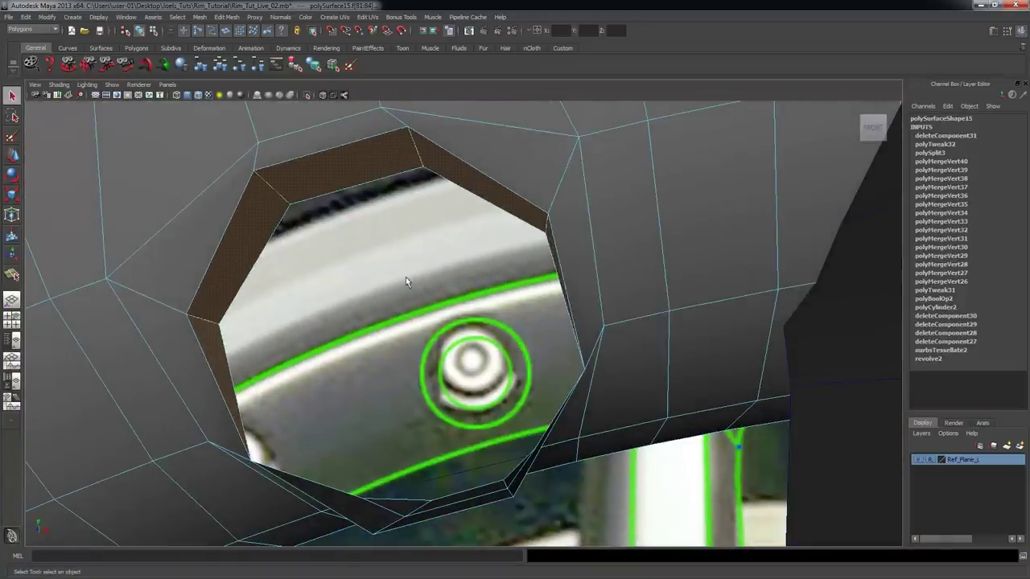
key(space)
key(space)
alt+right_drag(363, 350, 444, 343)
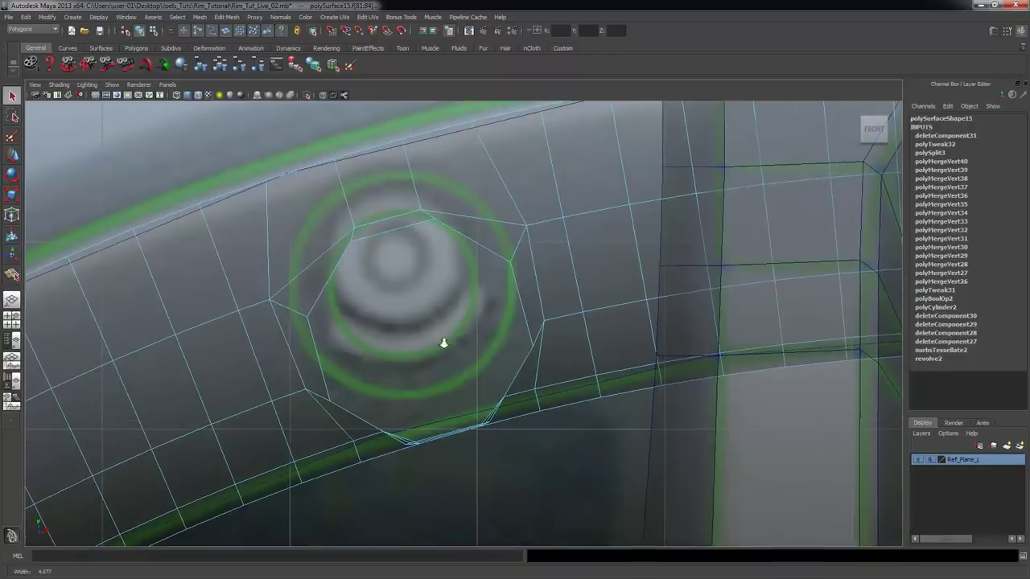
click(228, 17)
click(235, 44)
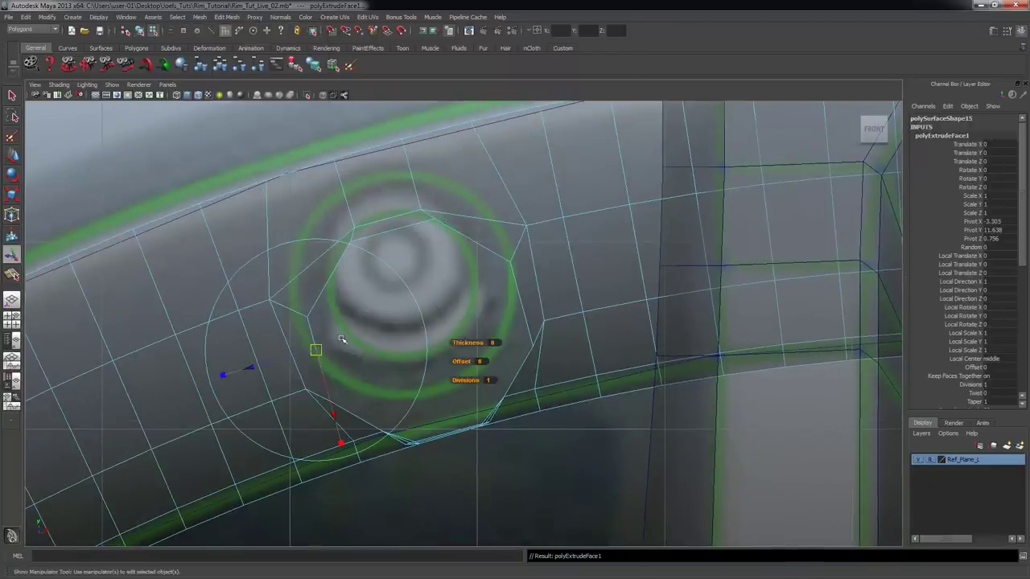
drag(286, 359, 316, 357)
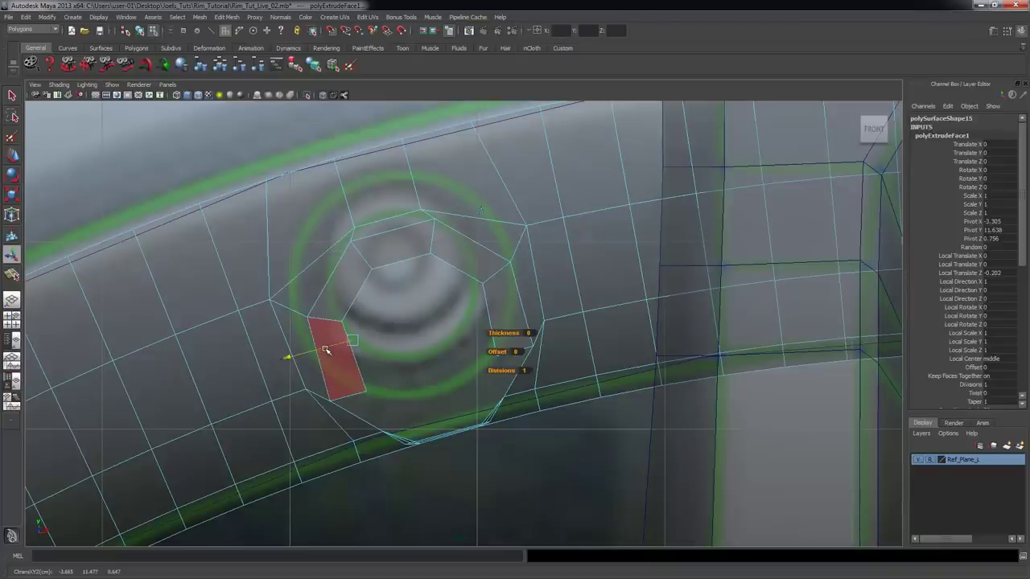
- Examine the extruded ledge around the bolt hole in the perspective view
key(space)
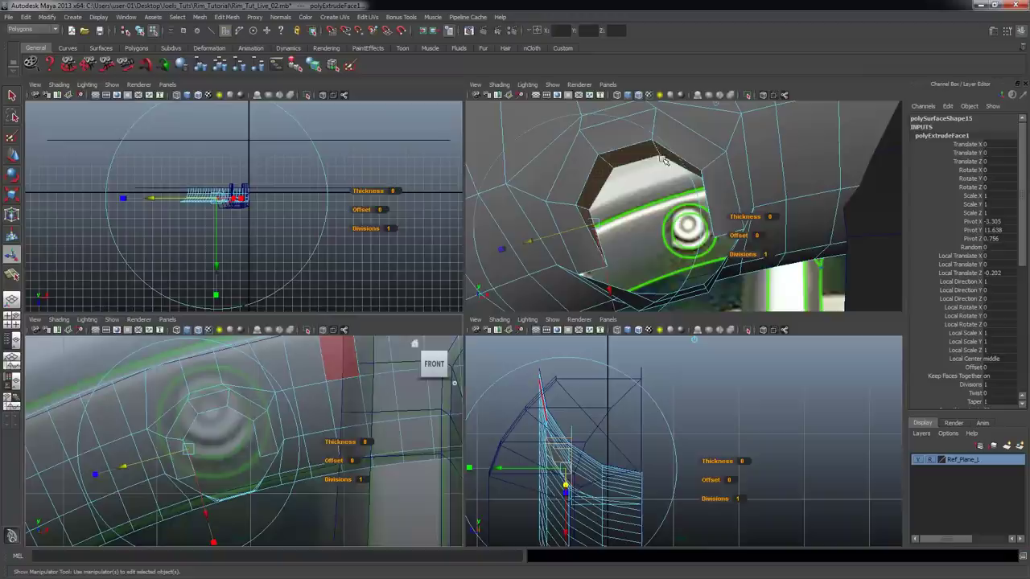
key(space)
alt+drag(587, 267, 523, 286)
right_click(435, 331)
alt+drag(435, 332, 385, 249)
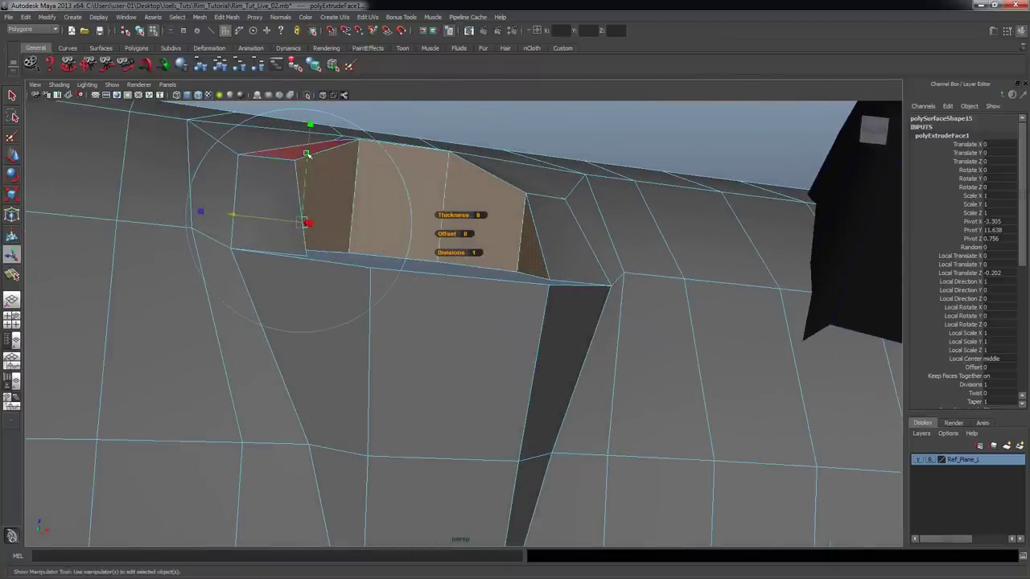
alt+drag(382, 185, 418, 192)
click(427, 152)
alt+drag(476, 239, 462, 454)
click(459, 441)
- Extrude the three open top edges of the cut-out's lower walls inward to continue the ledge around the hole
right_drag(458, 372, 456, 354)
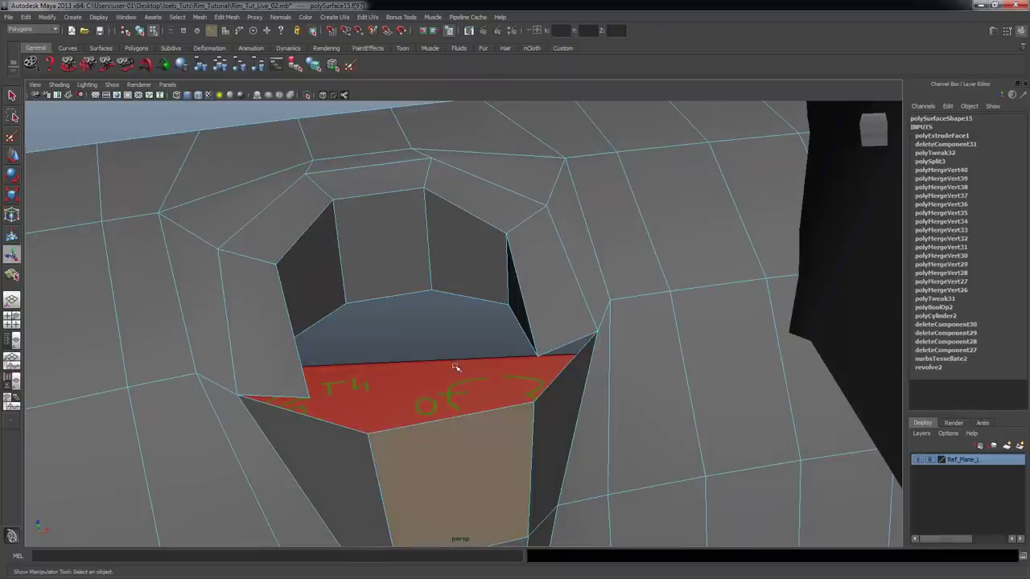
key(q)
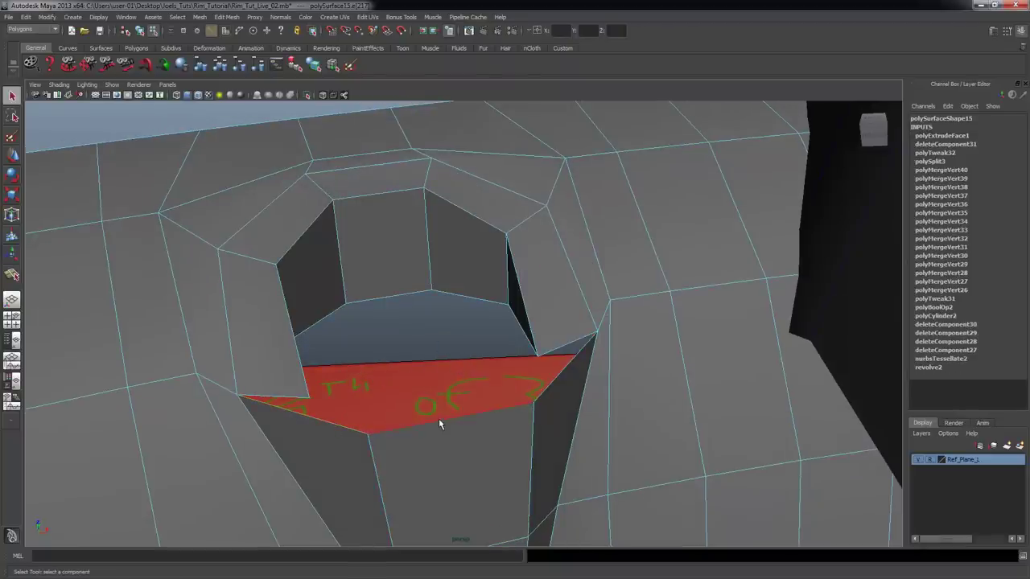
alt+drag(631, 388, 611, 391)
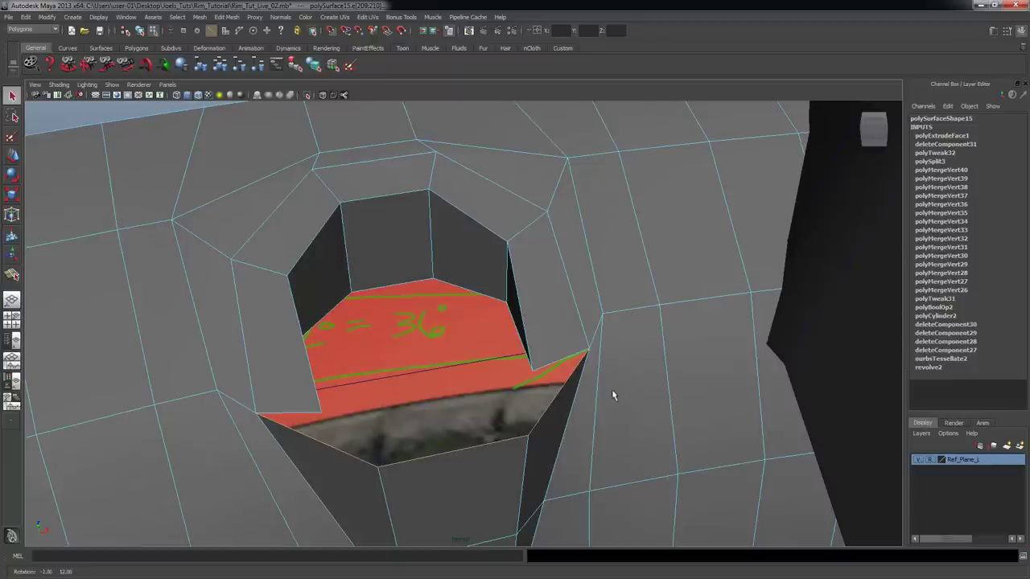
click(226, 17)
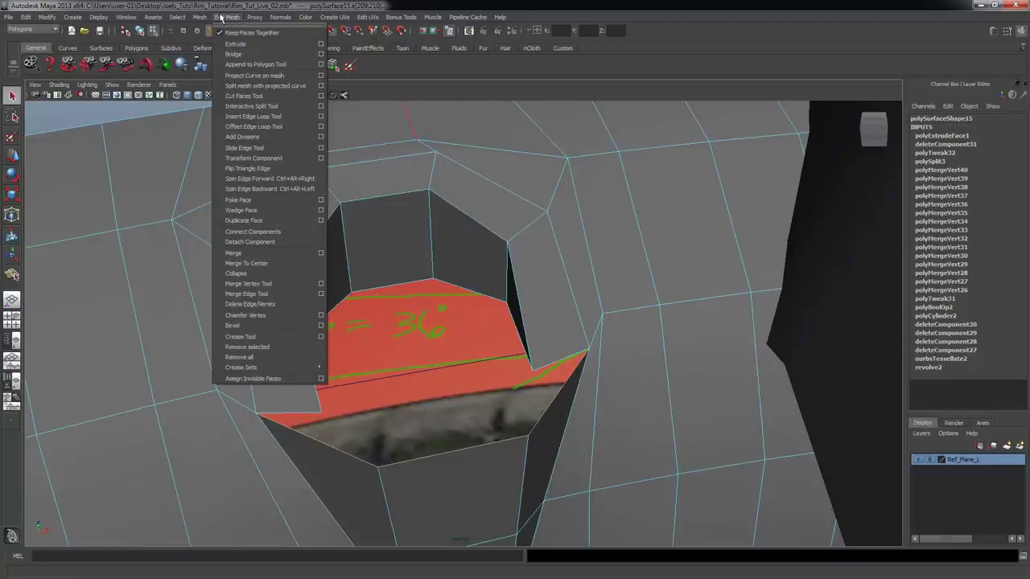
click(241, 44)
alt+drag(395, 225, 534, 261)
drag(527, 340, 485, 350)
alt+middle_drag(485, 350, 474, 314)
alt+drag(474, 313, 480, 336)
mouse_move(428, 305)
mouse_down()
mouse_move(410, 300)
mouse_move(411, 340)
mouse_move(414, 310)
mouse_up()
key(space)
key(space)
- Delete the strip of extruded faces on the back side of the bolt hole
alt+drag(627, 280, 568, 288)
alt+drag(388, 271, 265, 239)
alt+middle_drag(265, 239, 347, 218)
click(331, 196)
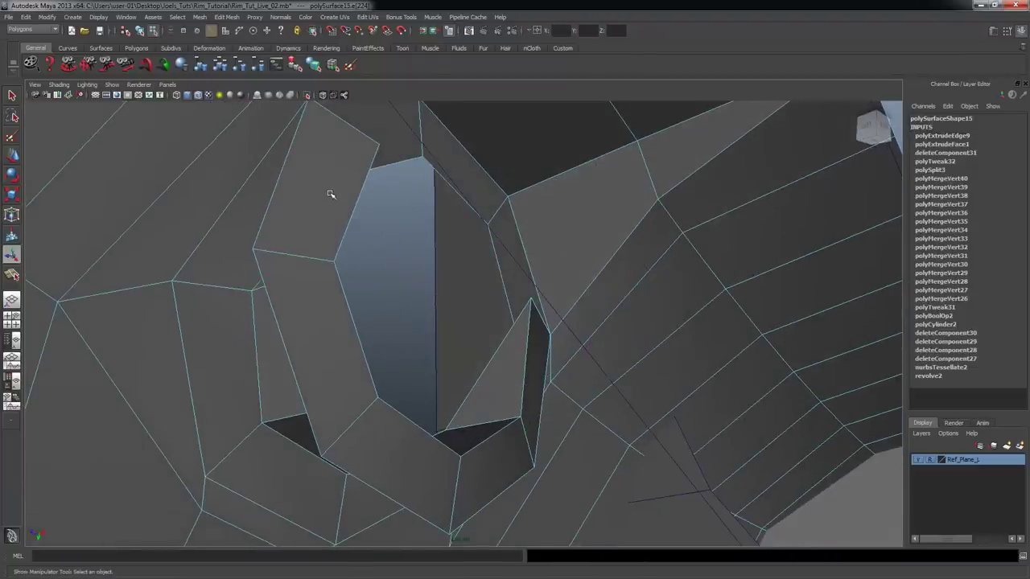
right_drag(332, 185, 333, 173)
right_drag(339, 214, 338, 217)
click(331, 242)
key(q)
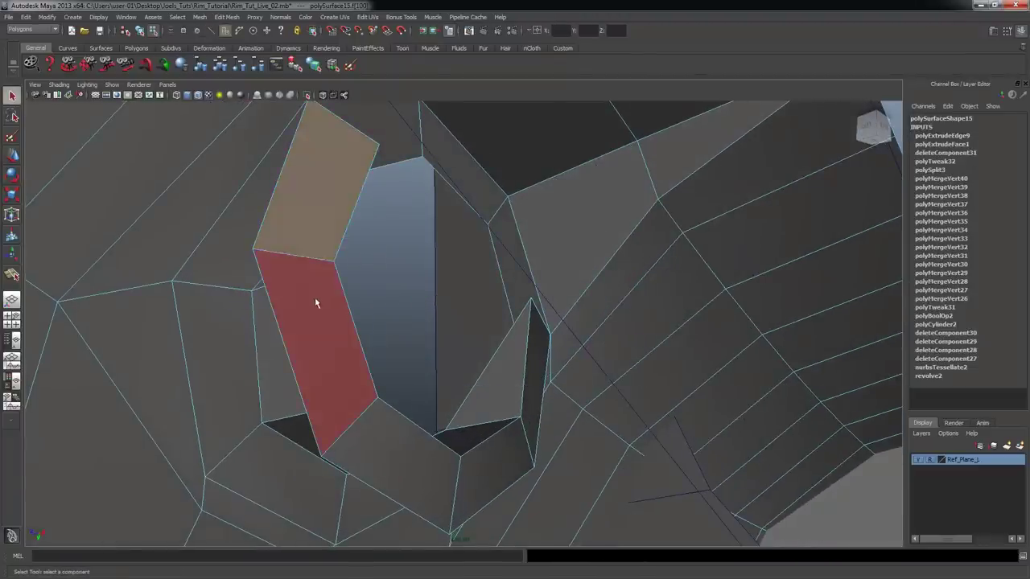
shift+click(335, 344)
shift+click(398, 455)
shift+click(514, 456)
shift+click(530, 442)
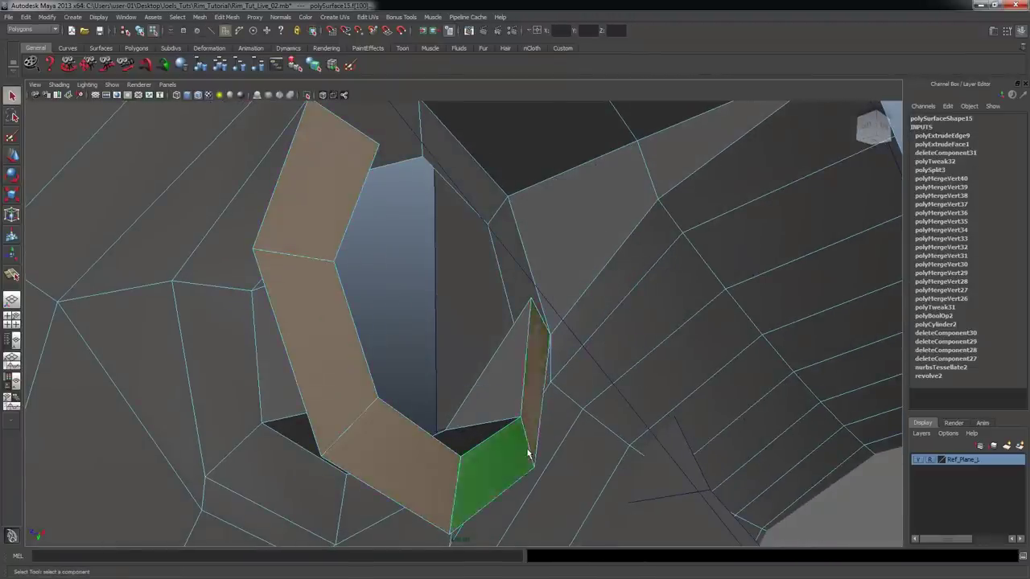
key(Delete)
- Merge the two stray corner vertices at the ends of the lower ledge onto the adjoining ledge corners with the Merge Vertex Tool
alt+drag(526, 447, 424, 251)
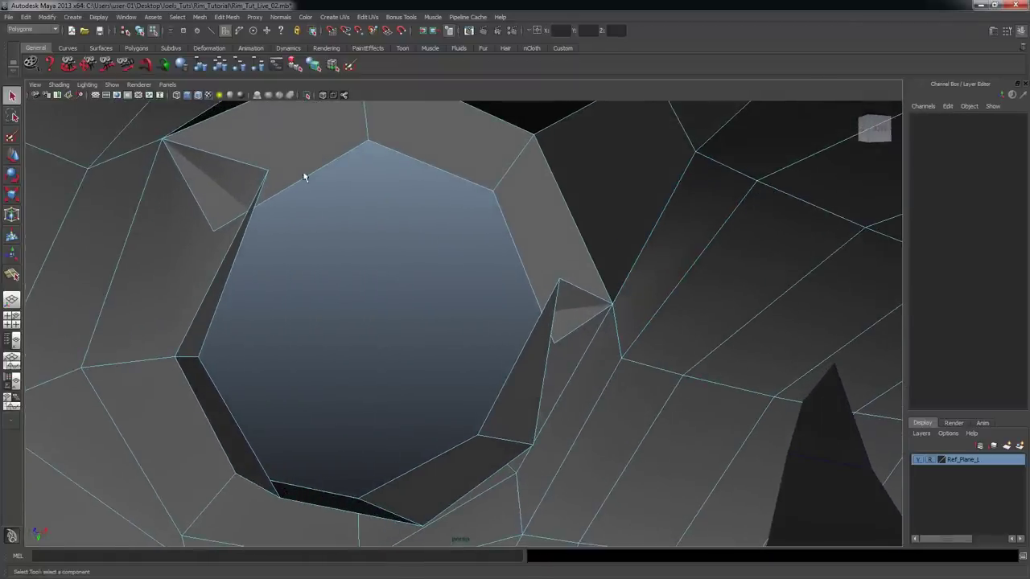
click(226, 16)
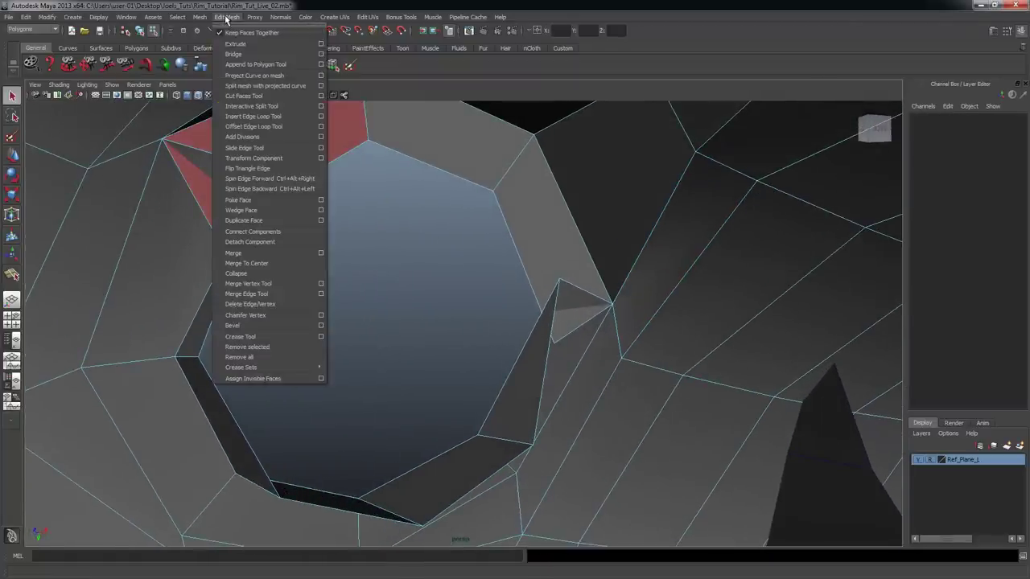
click(265, 284)
drag(213, 231, 268, 170)
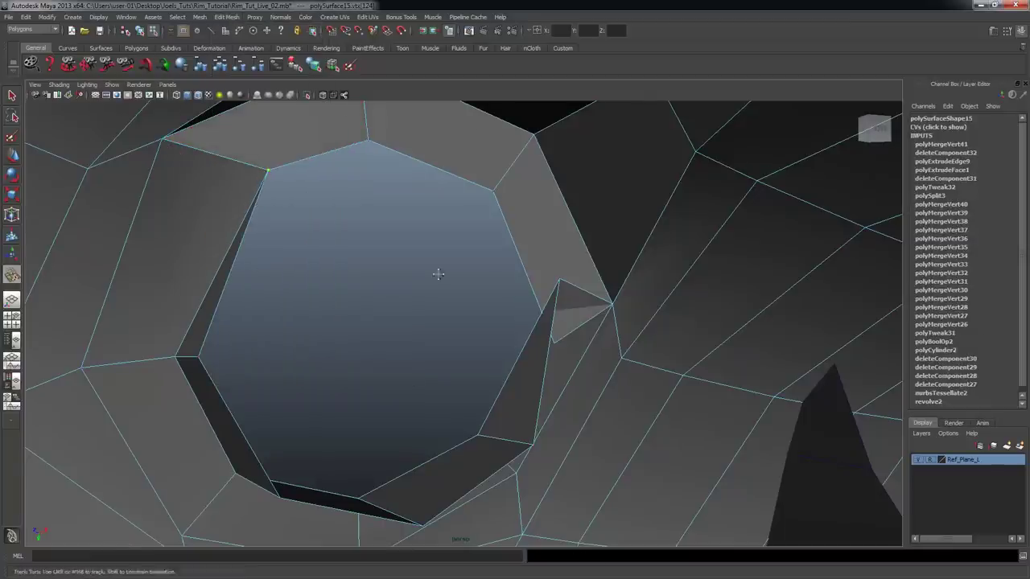
alt+drag(441, 271, 475, 309)
drag(543, 306, 536, 294)
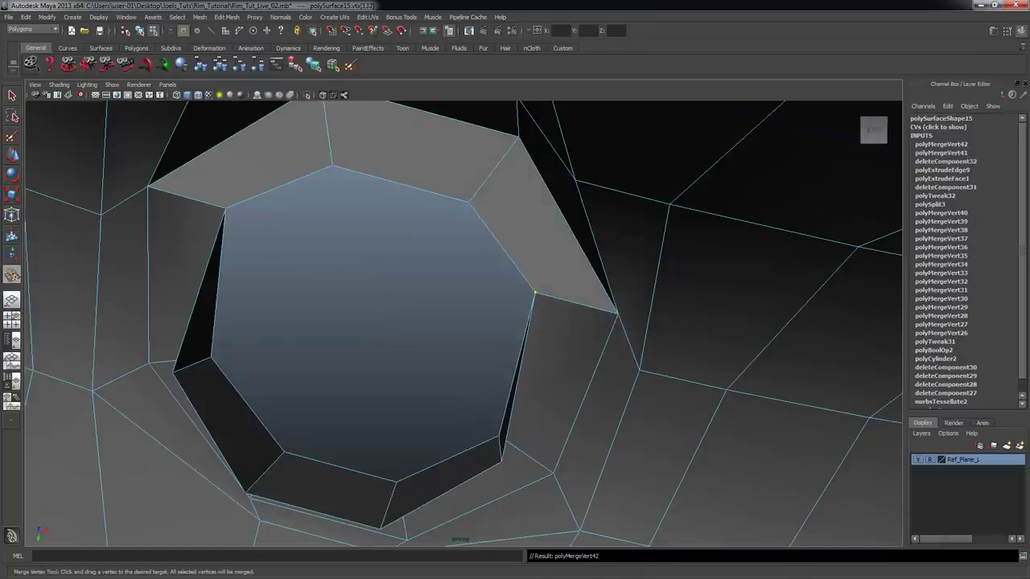
alt+right_drag(534, 292, 426, 264)
alt+drag(426, 265, 559, 373)
- Move the two vertices where the lower ledge meets the hole's side walls along Z in the right side view
click(11, 95)
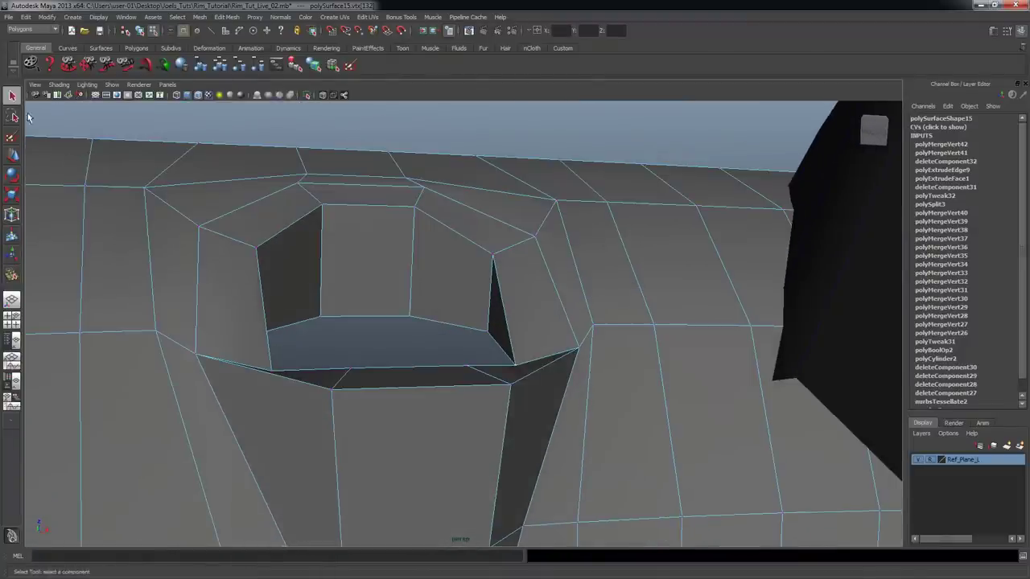
alt+drag(209, 290, 244, 285)
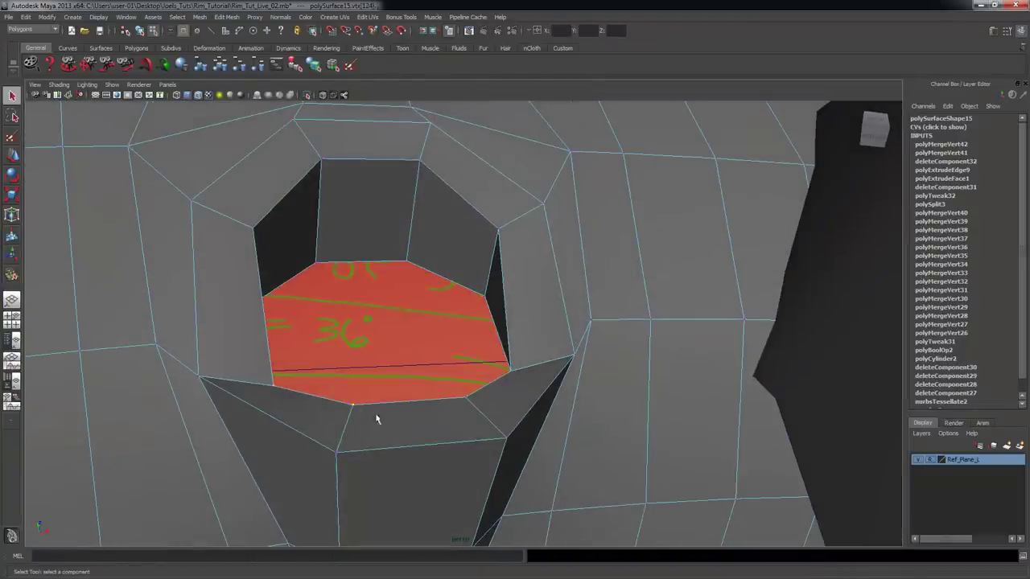
alt+drag(509, 374, 233, 380)
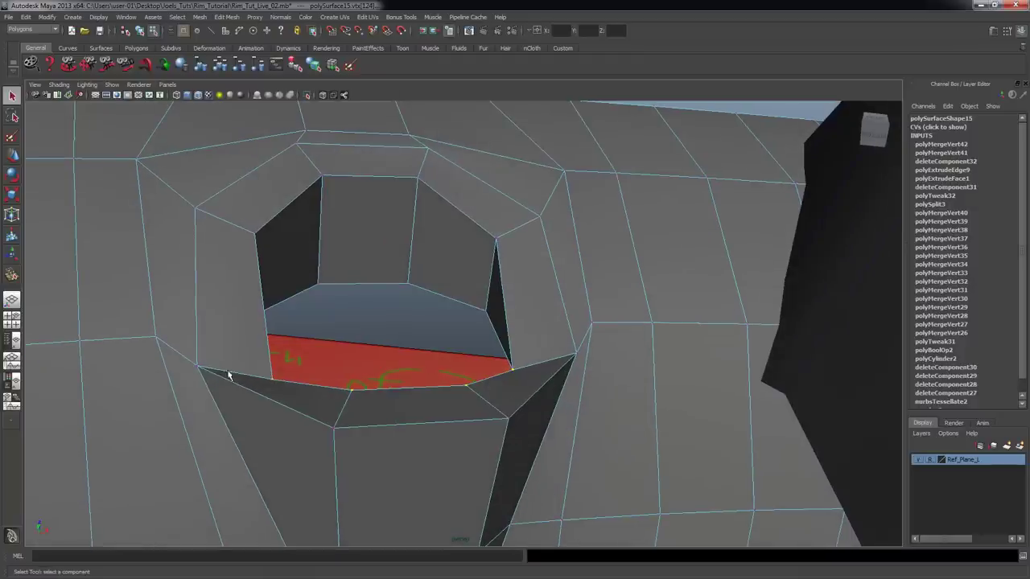
alt+drag(305, 418, 272, 373)
alt+drag(303, 410, 271, 372)
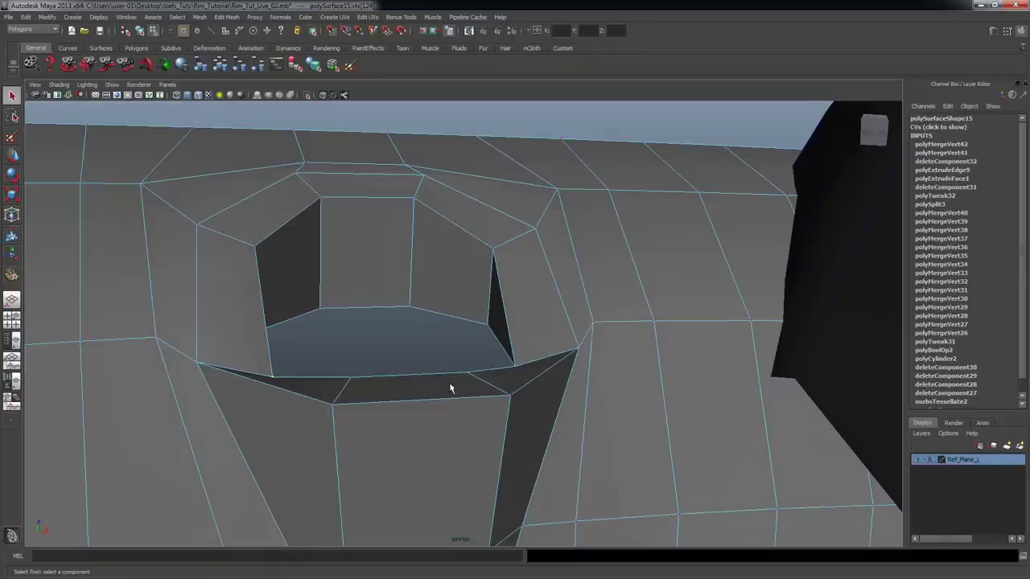
key(F10)
key(F8)
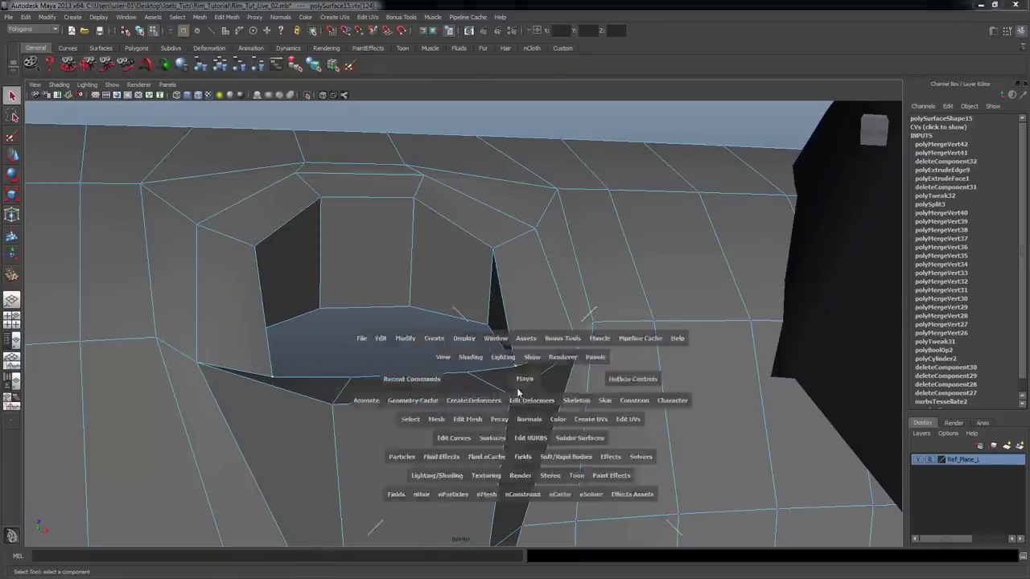
key(space)
key(space)
scroll(574, 421, up, 10)
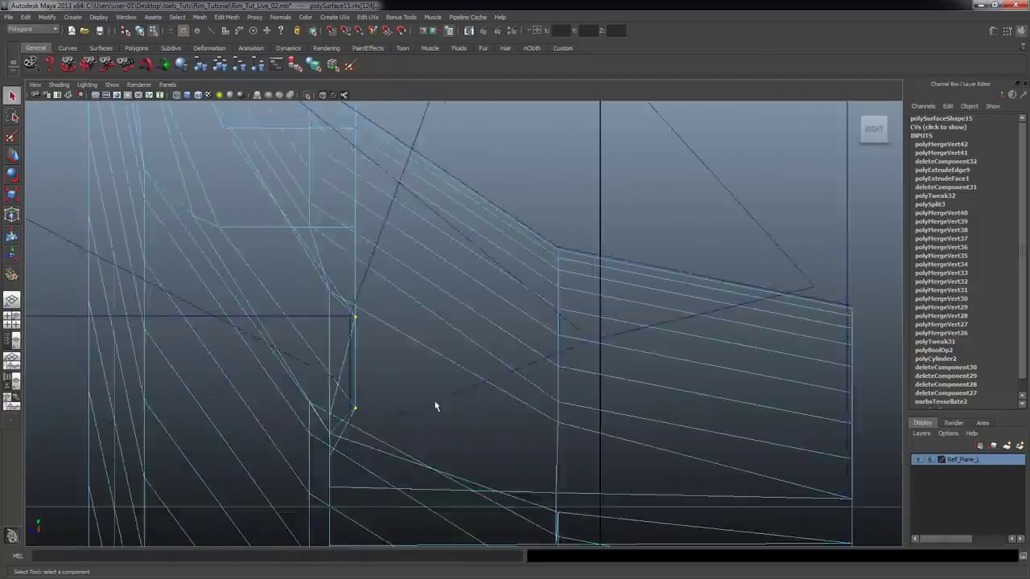
key(w)
drag(432, 287, 385, 286)
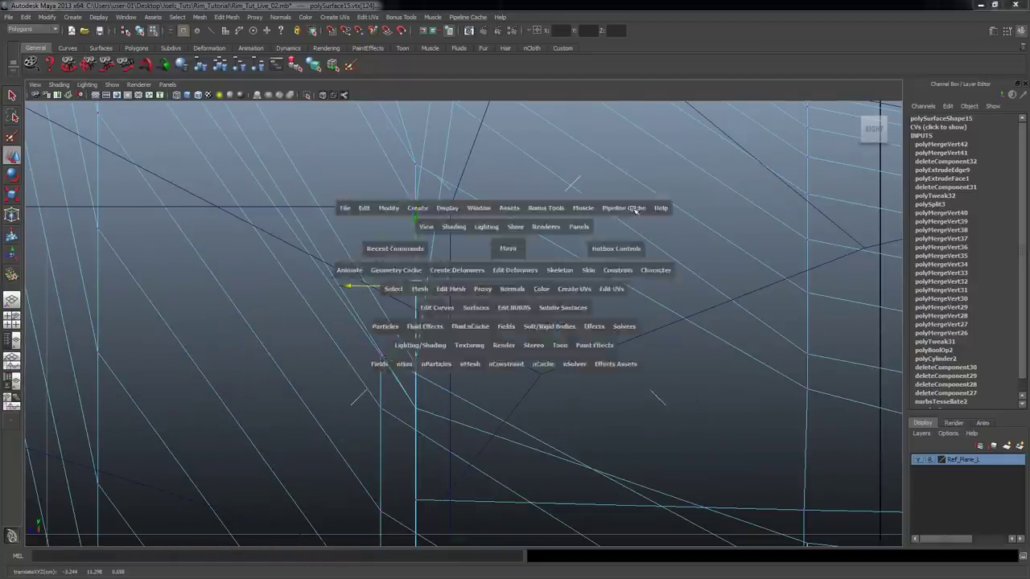
key(space)
key(space)
- Extrude the open edge loop around the inner end of the bolt hole
alt+drag(652, 340, 520, 357)
alt+right_drag(520, 356, 386, 366)
alt+drag(516, 366, 508, 395)
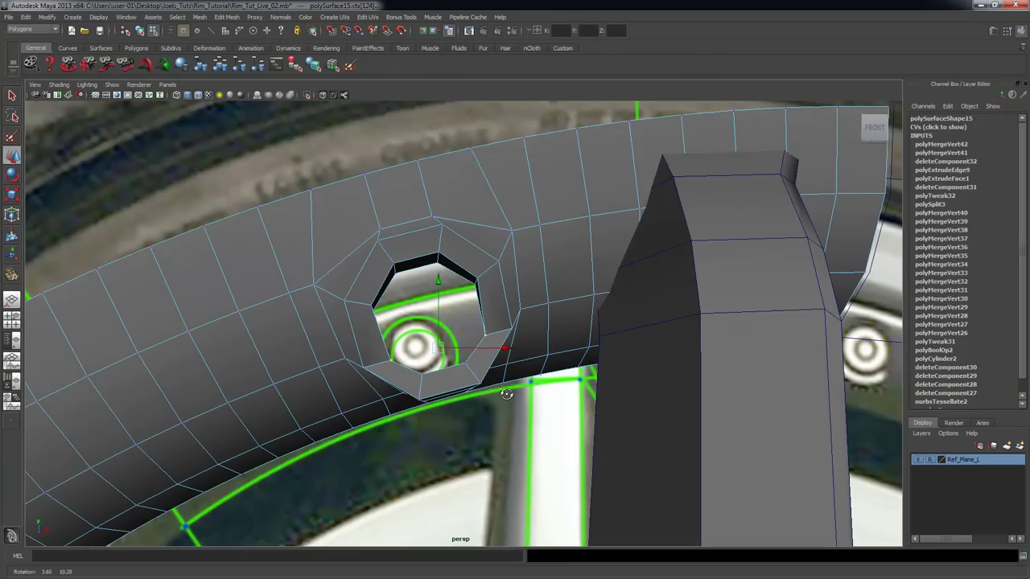
click(510, 382)
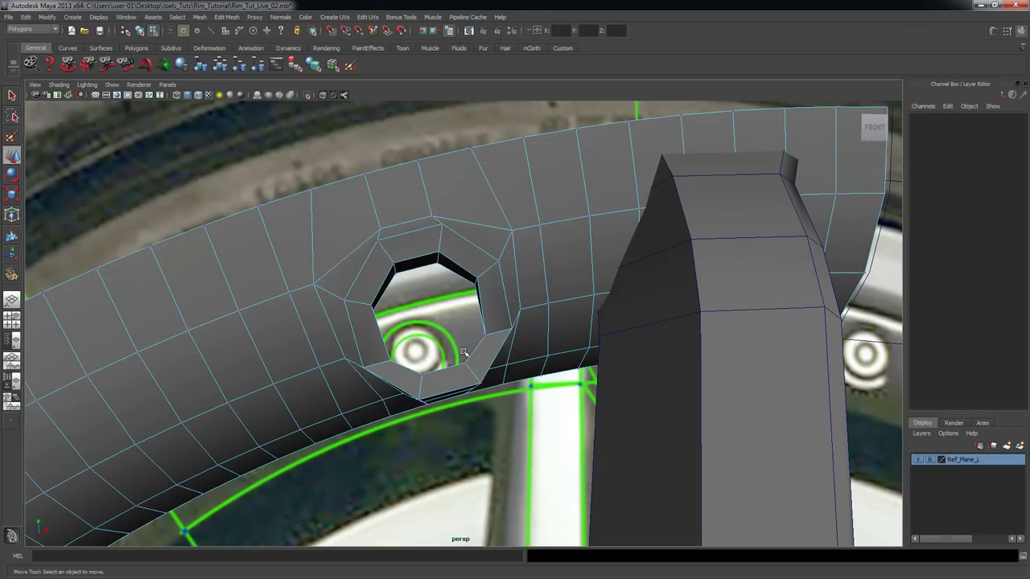
alt+right_drag(440, 344, 646, 317)
alt+drag(646, 317, 518, 292)
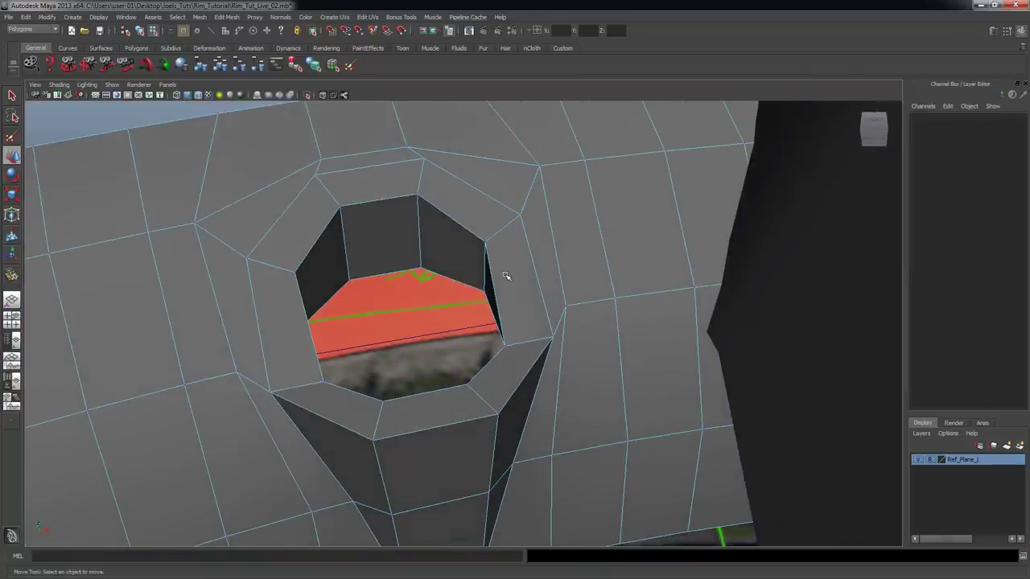
right_drag(506, 275, 465, 274)
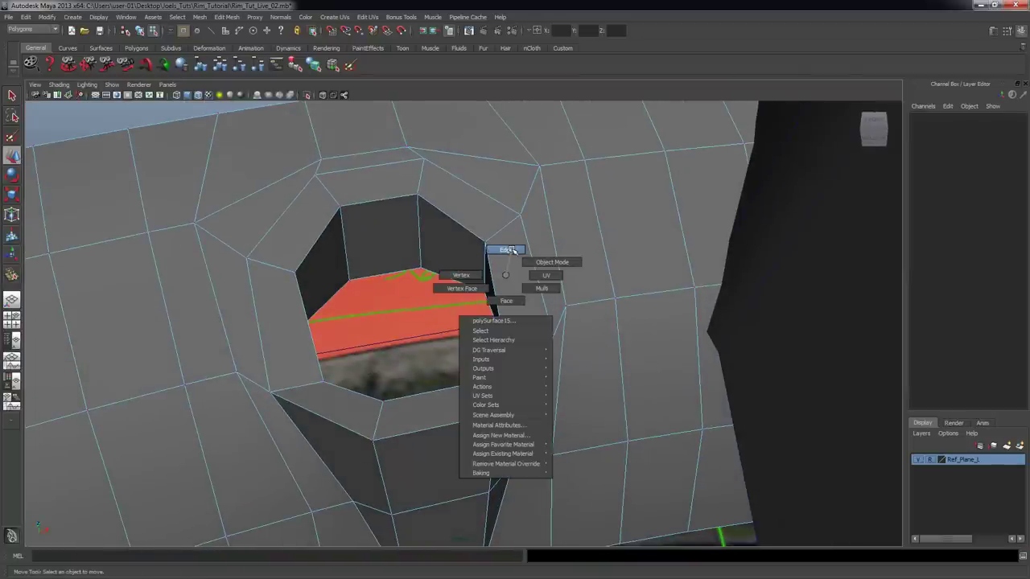
right_drag(512, 300, 512, 300)
right_drag(512, 251, 516, 226)
alt+drag(483, 289, 490, 299)
key(q)
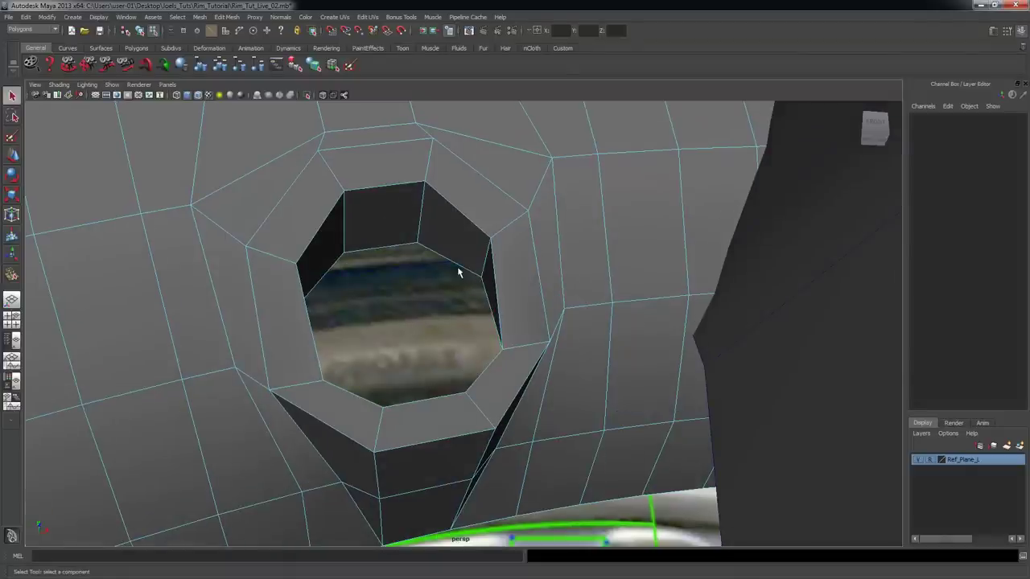
double_click(458, 268)
alt+drag(458, 268, 482, 354)
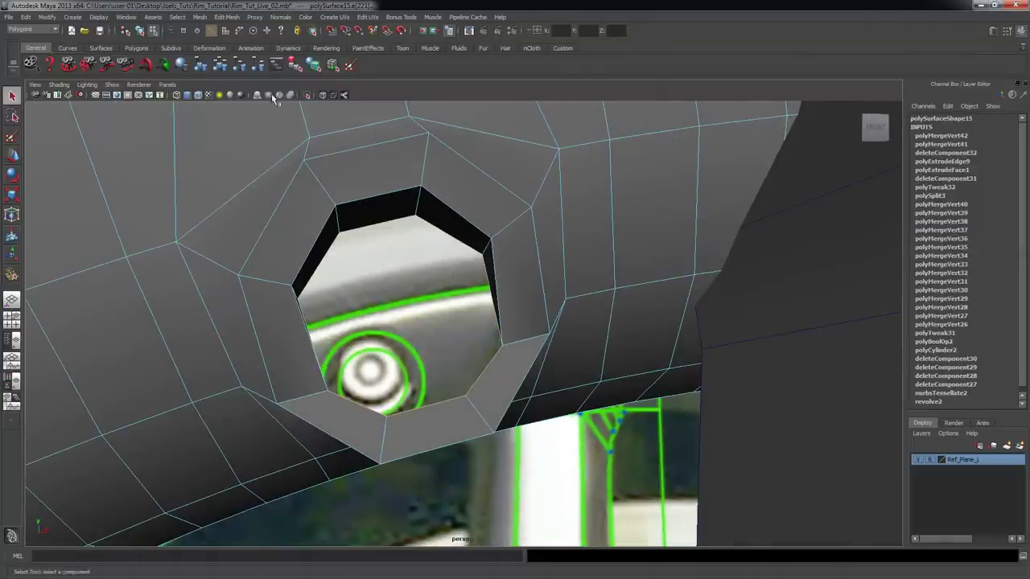
click(226, 17)
click(241, 51)
- Scale the extruded edge loop uniformly to about 0.117 toward the centre of the hole
scroll(519, 268, up, 3)
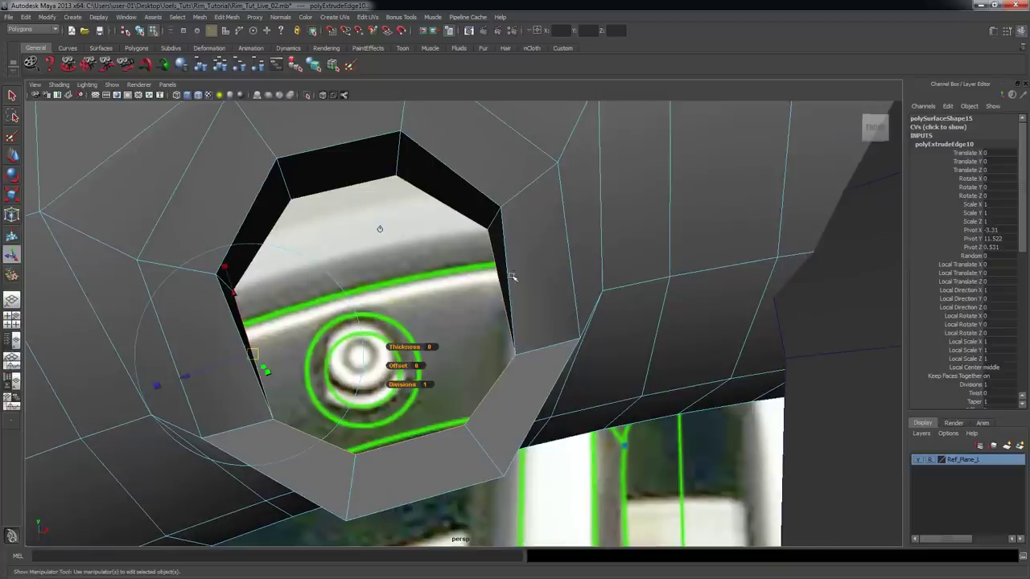
drag(211, 368, 297, 357)
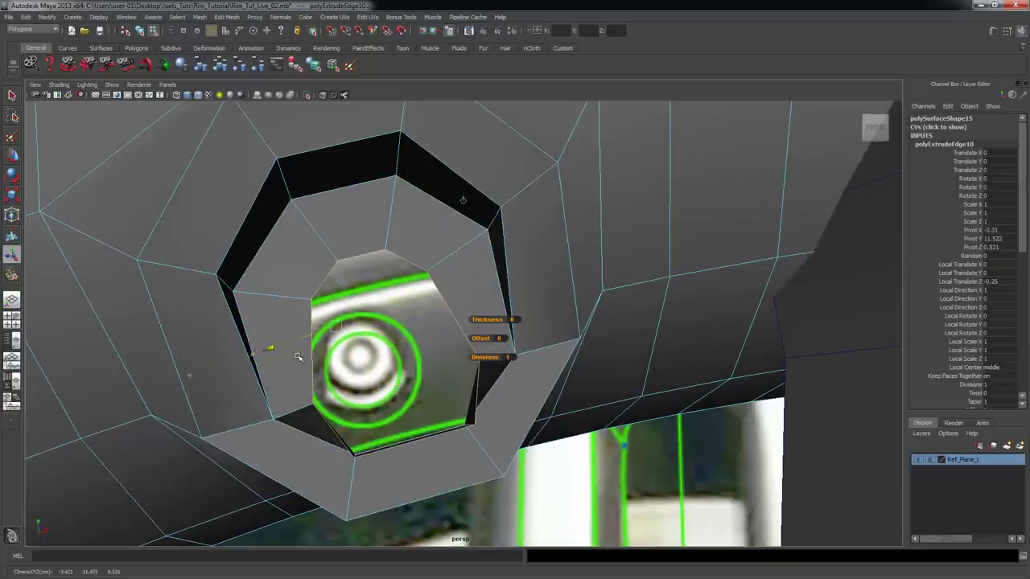
key(ctrl+z)
click(252, 353)
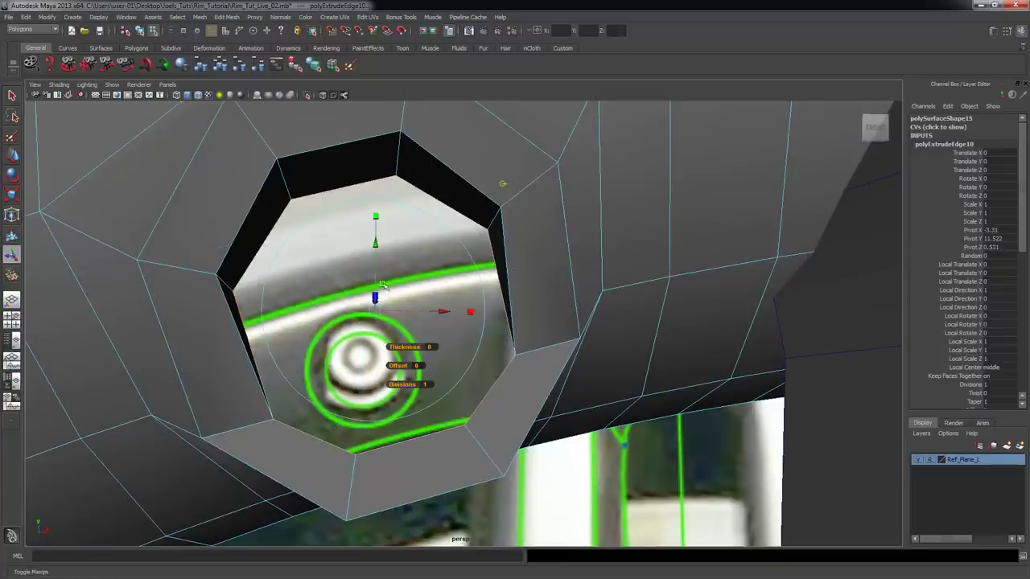
click(375, 218)
drag(376, 309, 352, 319)
- Merge the ring of vertices around the small central gap to their center to cap the bolt hole
right_drag(310, 344, 265, 344)
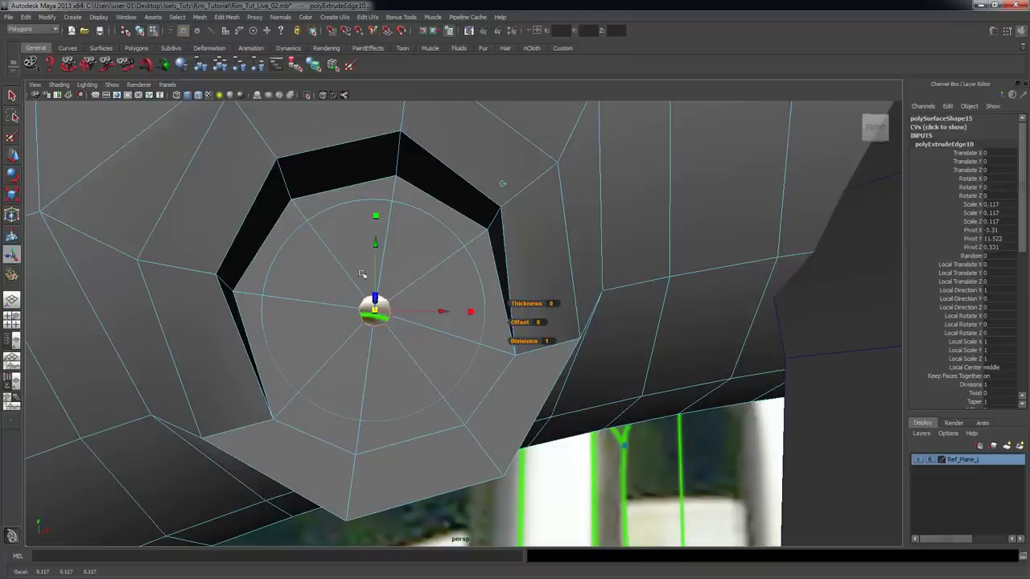
drag(416, 355, 345, 272)
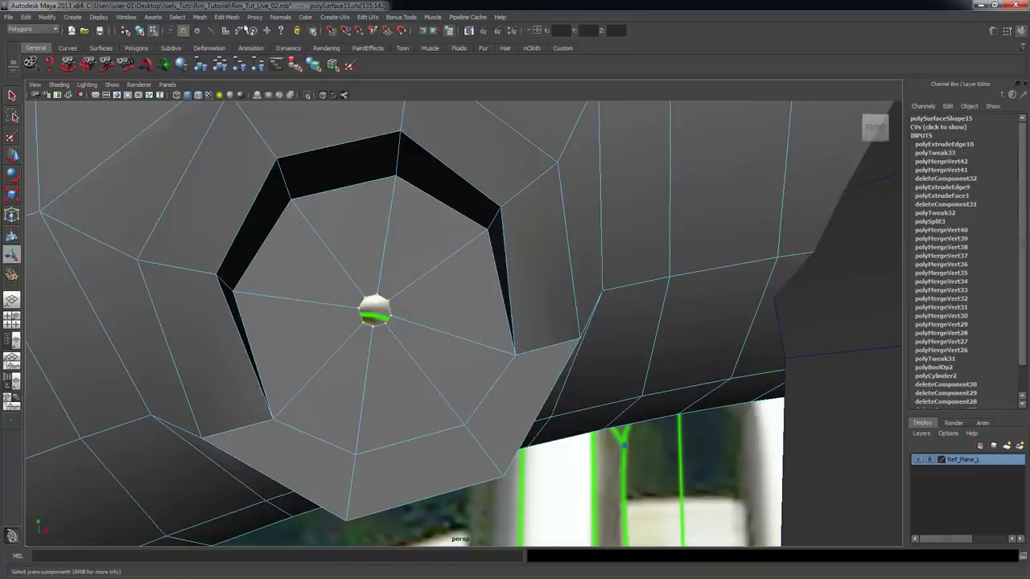
click(226, 16)
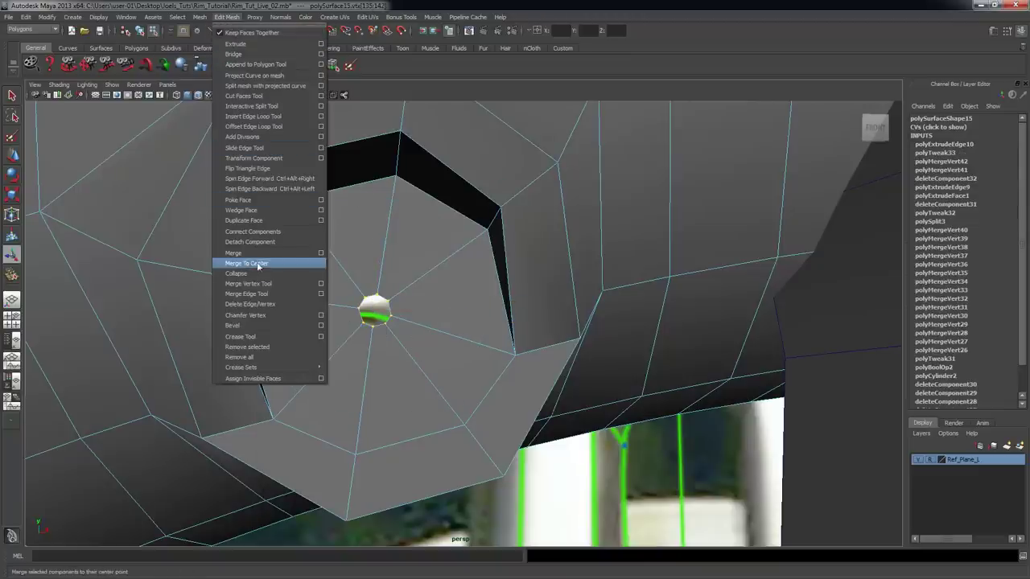
click(252, 264)
- Extrude the triangular cap faces deeper into the bolt hole with a Translate Z of about -0.191
alt+drag(514, 323, 415, 332)
right_drag(415, 332, 417, 342)
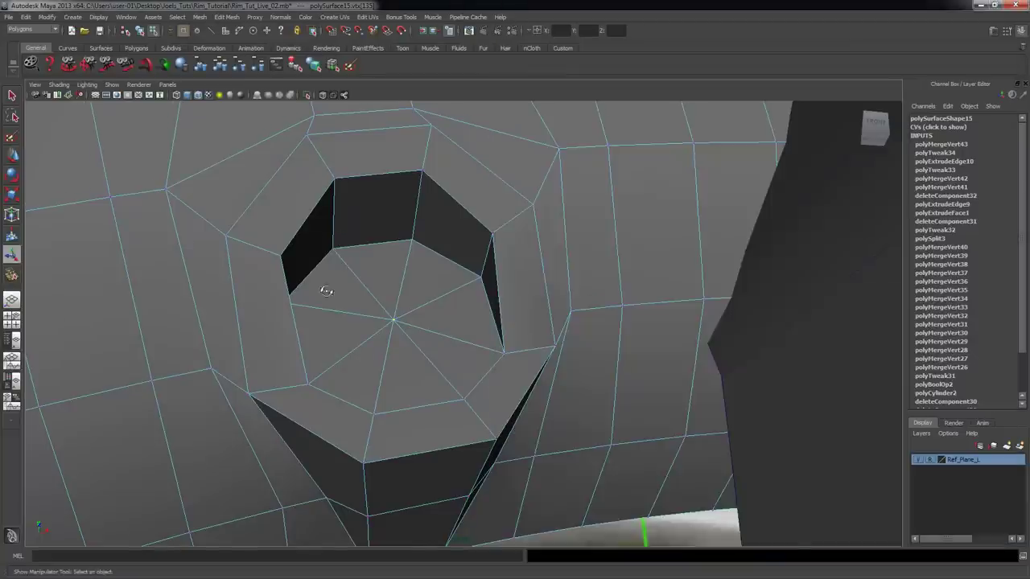
scroll(402, 316, up, 3)
right_drag(402, 316, 403, 341)
drag(357, 297, 400, 339)
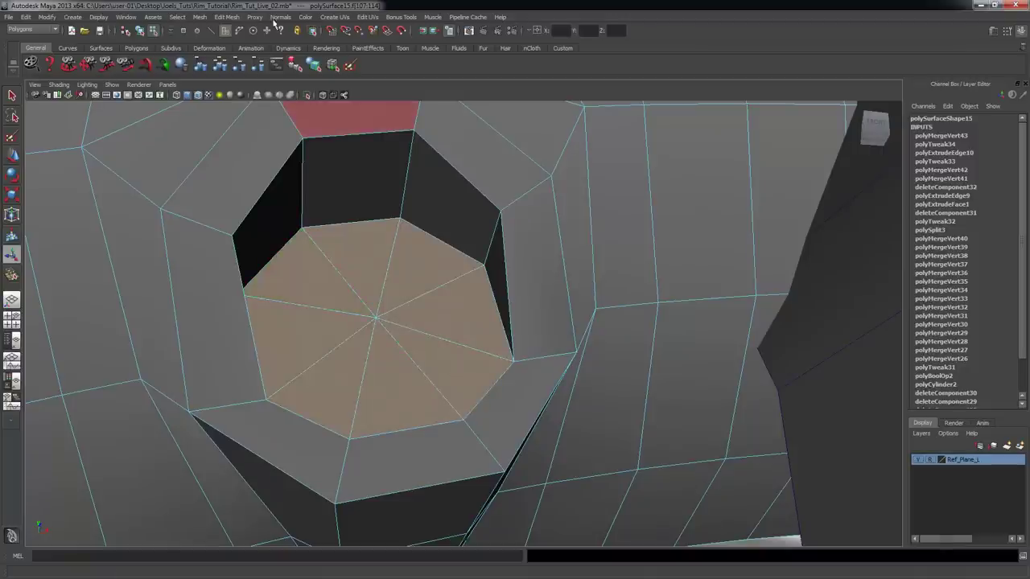
click(226, 17)
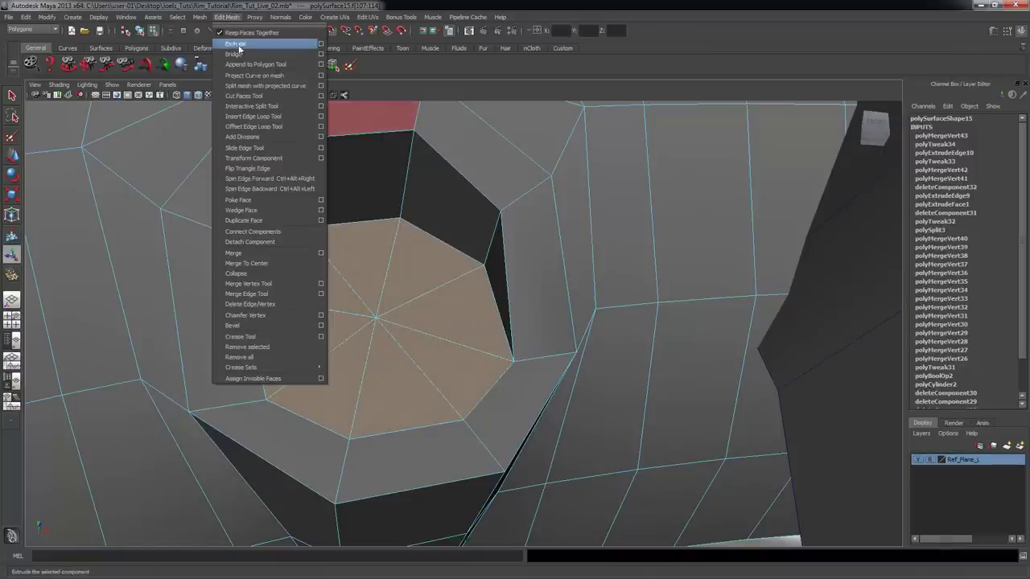
click(239, 46)
alt+drag(399, 276, 325, 370)
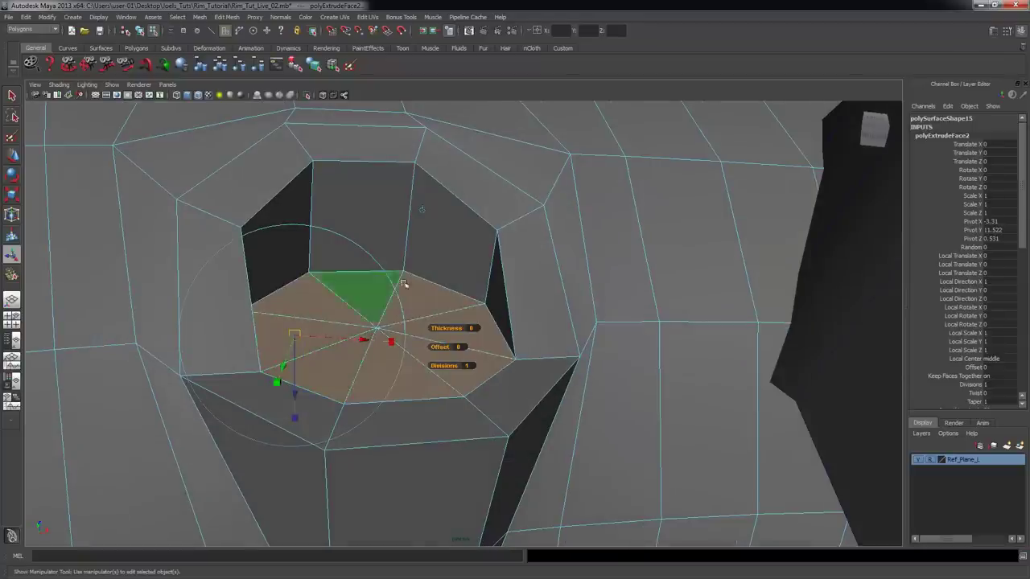
click(423, 210)
alt+drag(423, 354, 443, 310)
drag(378, 302, 377, 319)
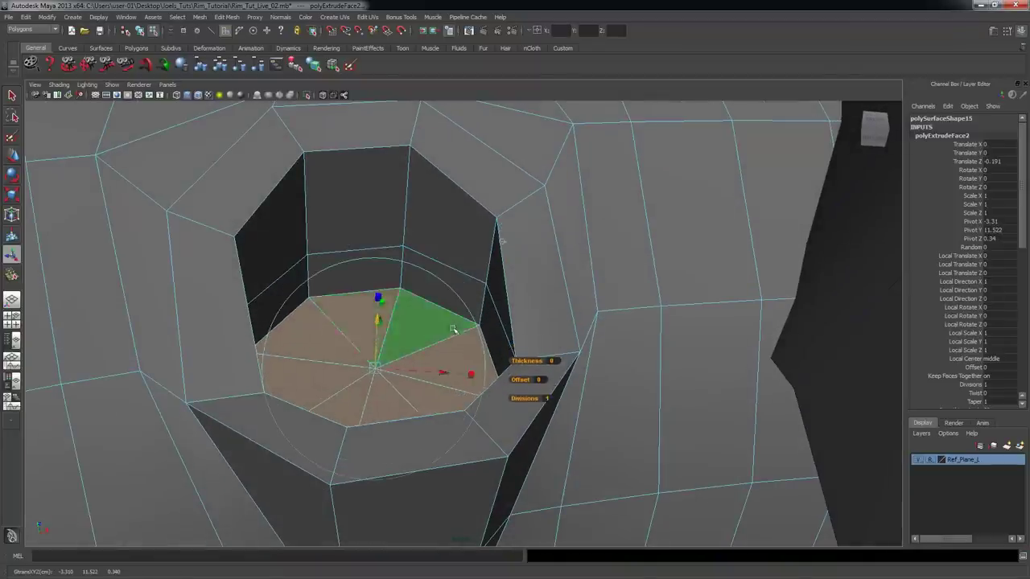
- Return to object mode and examine the recessed bolt hole and rim section against the wheel reference image
alt+right_drag(396, 325, 315, 295)
alt+drag(315, 294, 322, 250)
alt+right_drag(609, 357, 434, 338)
alt+drag(386, 298, 373, 370)
alt+right_drag(583, 394, 519, 400)
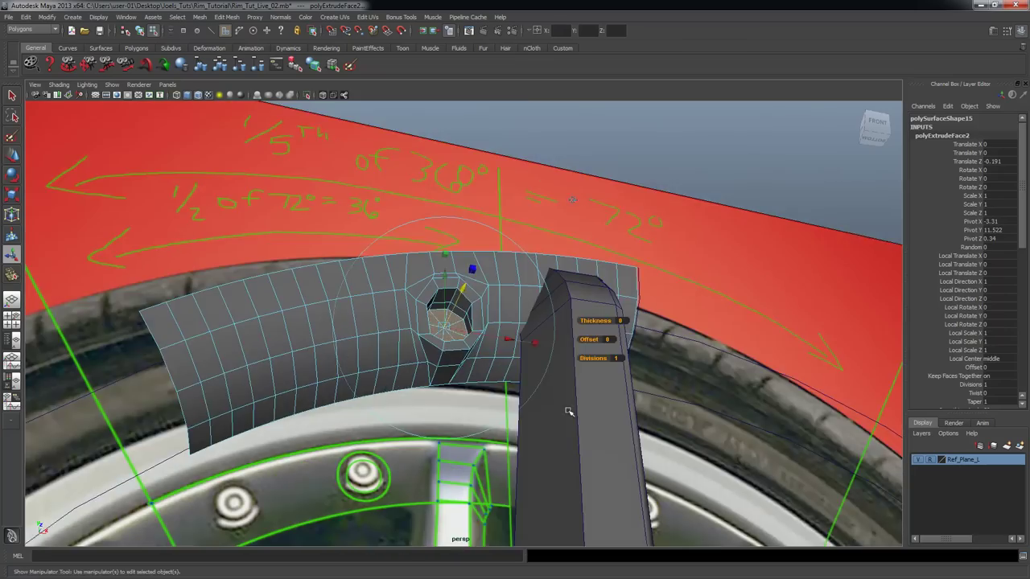
alt+drag(519, 400, 513, 373)
right_drag(513, 373, 603, 290)
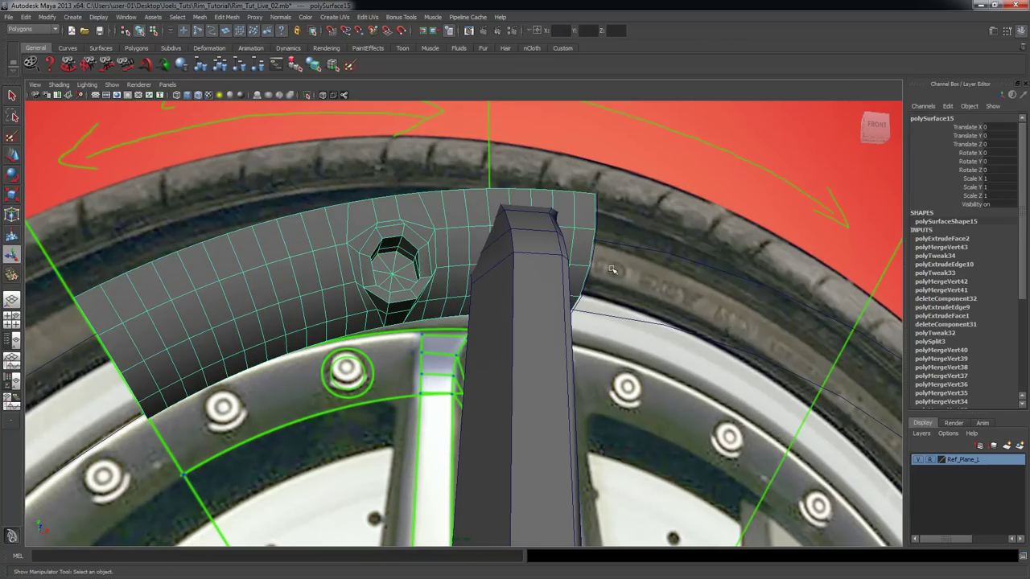
alt+right_drag(726, 288, 472, 235)
click(662, 137)
alt+drag(572, 278, 396, 182)
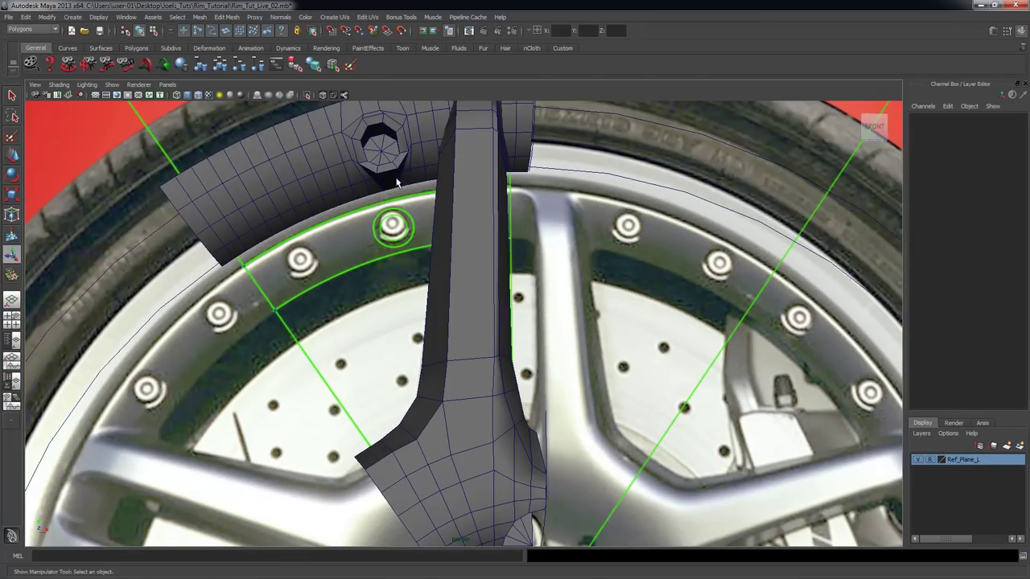
- Turn on smooth mesh preview for the rim section with the bolt hole
key(q)
click(430, 155)
shift+click(467, 201)
alt+drag(467, 201, 564, 202)
alt+middle_drag(564, 202, 539, 294)
click(517, 295)
alt+right_drag(518, 294, 649, 295)
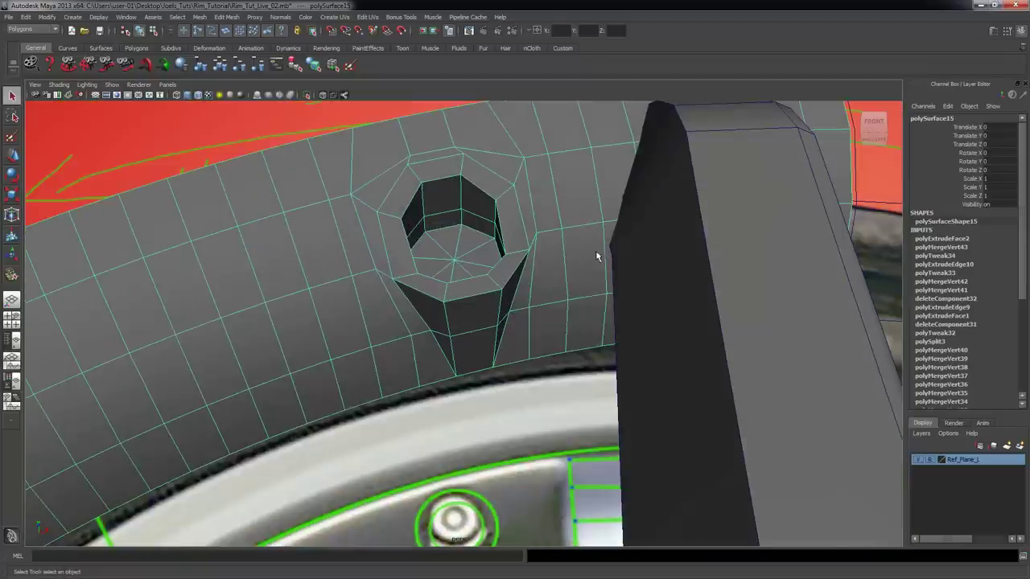
key(3)
scroll(459, 212, down, 4)
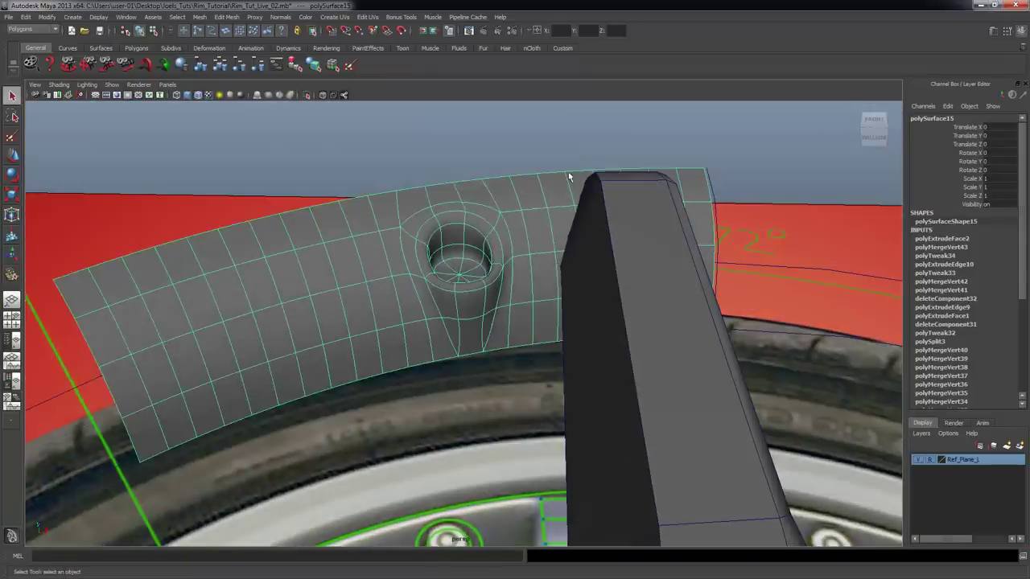
- Turn off the wireframe overlay on shaded objects and inspect the smoothed bolt hole against the front reference
click(599, 160)
alt+drag(599, 164, 461, 188)
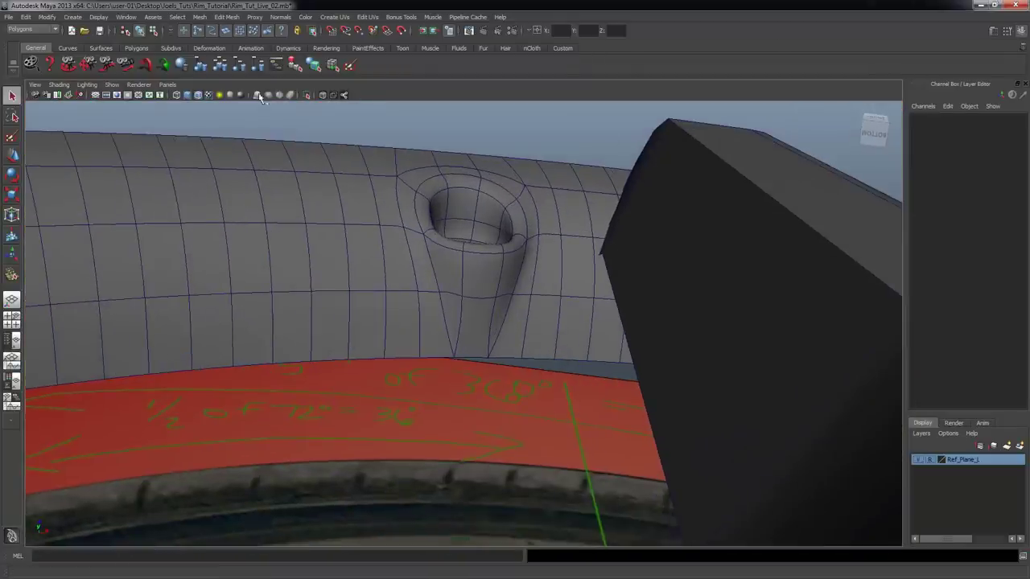
click(201, 97)
mouse_move(443, 252)
alt+mouse_down()
mouse_move(430, 282)
mouse_move(443, 242)
mouse_move(448, 263)
mouse_move(580, 310)
mouse_move(506, 324)
mouse_move(542, 319)
mouse_move(539, 332)
mouse_move(494, 346)
mouse_move(501, 301)
mouse_move(496, 324)
mouse_move(521, 285)
mouse_move(542, 290)
alt+mouse_up()
click(524, 283)
alt+right_drag(542, 289, 455, 254)
alt+middle_drag(454, 254, 437, 230)
alt+drag(435, 231, 471, 232)
alt+drag(561, 207, 536, 193)
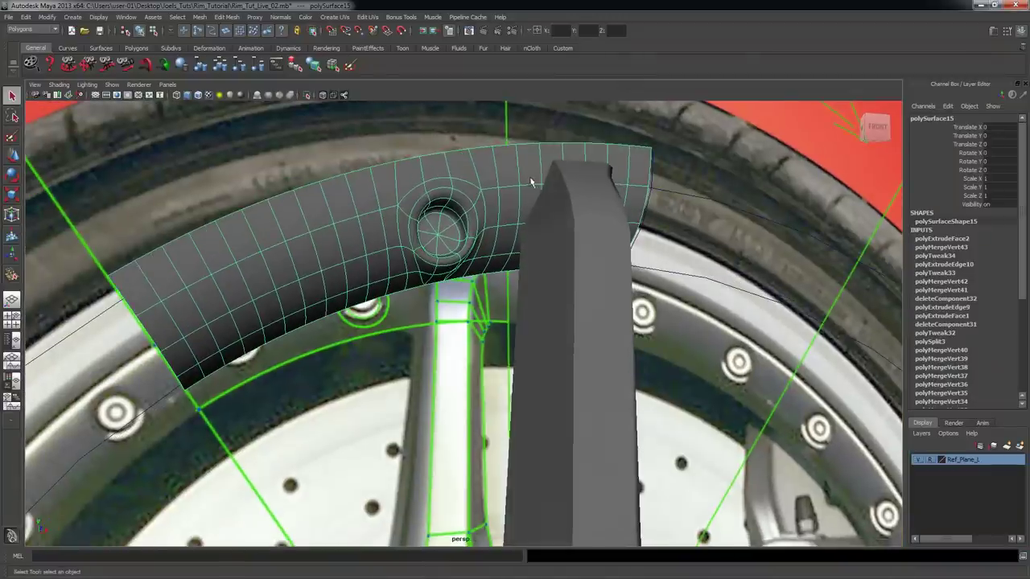
- Check the smoothed bolt hole from several angles and turn off smooth mesh preview for the rim section
alt+right_drag(452, 269, 526, 271)
alt+drag(526, 271, 494, 262)
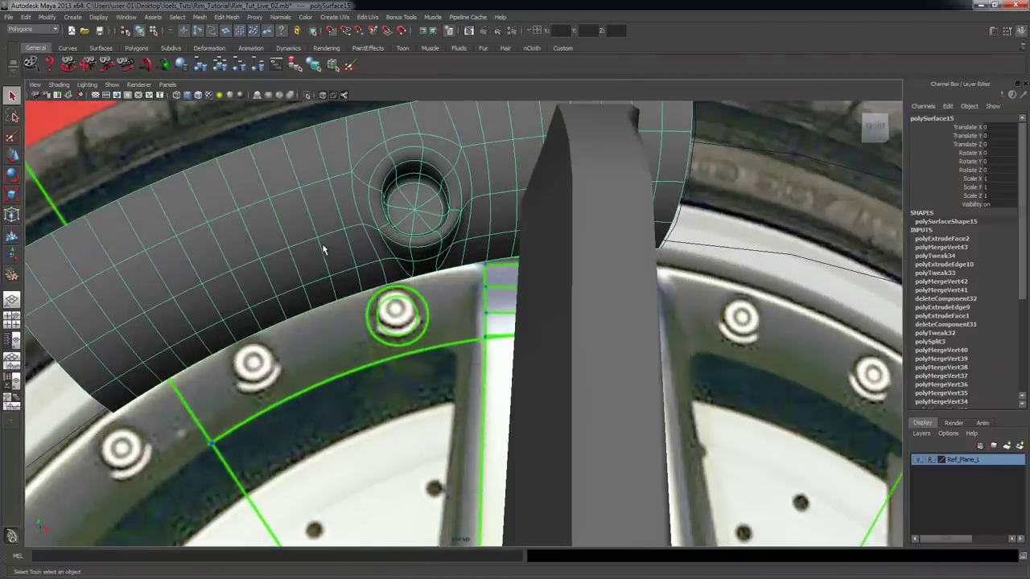
alt+drag(358, 242, 392, 209)
key(1)
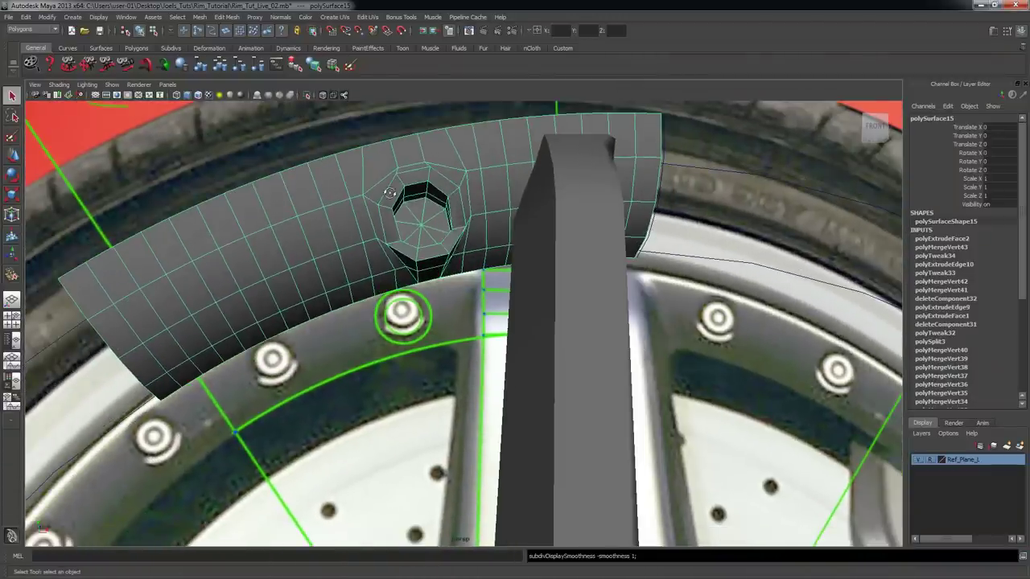
- In the front view, select the full-width block of rim faces surrounding and including the bolt hole
alt+right_drag(340, 185, 369, 170)
alt+middle_drag(369, 170, 355, 184)
right_drag(414, 160, 413, 187)
alt+drag(414, 189, 426, 205)
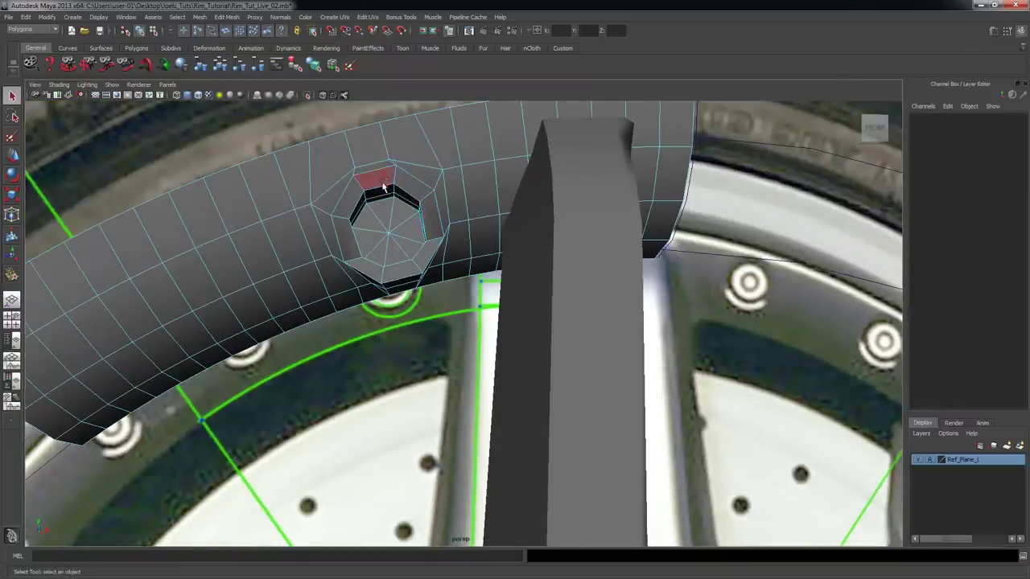
key(space)
key(space)
scroll(433, 281, up, 2)
alt+right_drag(433, 282, 378, 283)
alt+middle_drag(498, 308, 457, 290)
alt+right_drag(456, 290, 497, 289)
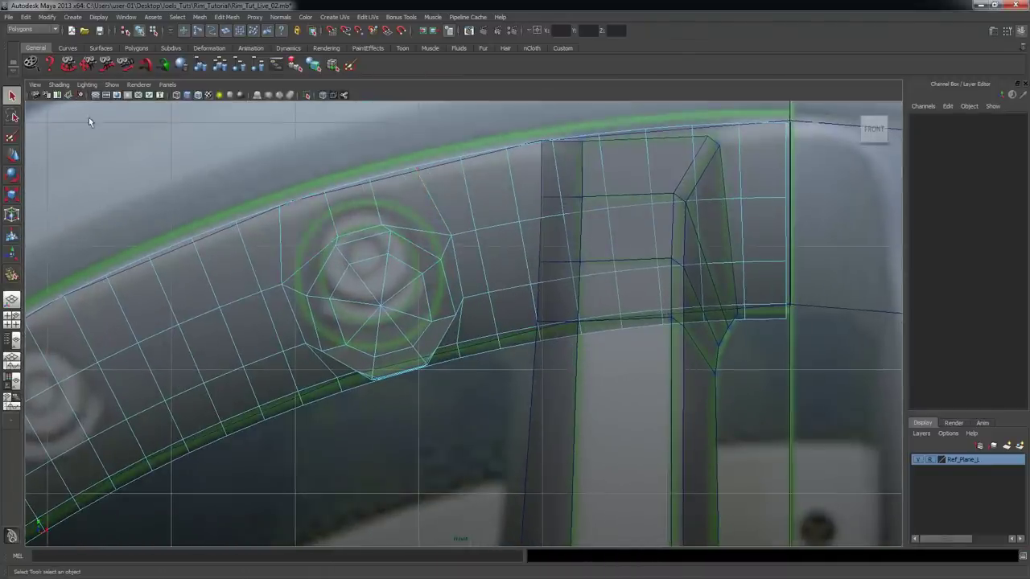
click(13, 117)
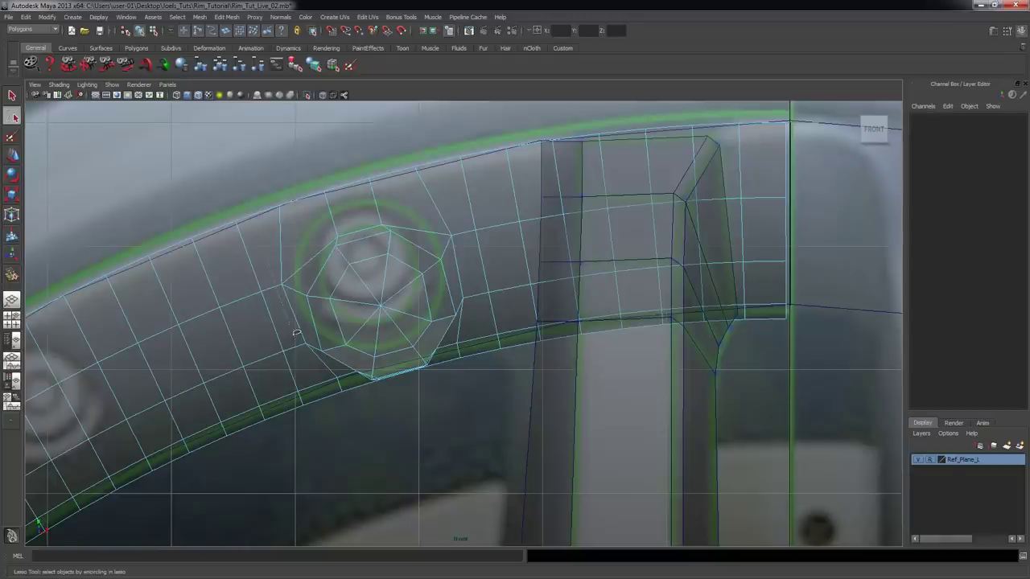
drag(459, 176, 402, 143)
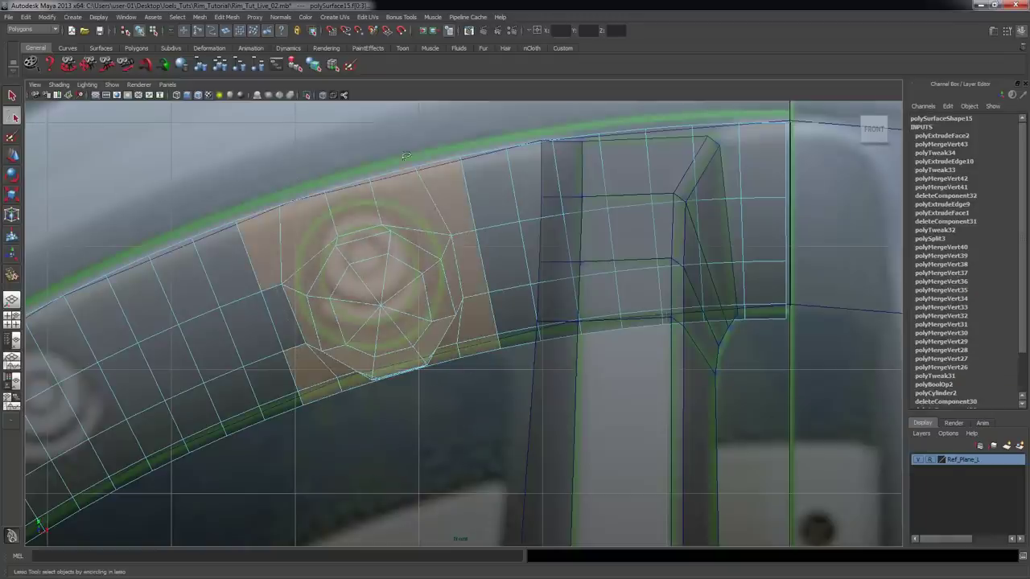
shift+click(291, 332)
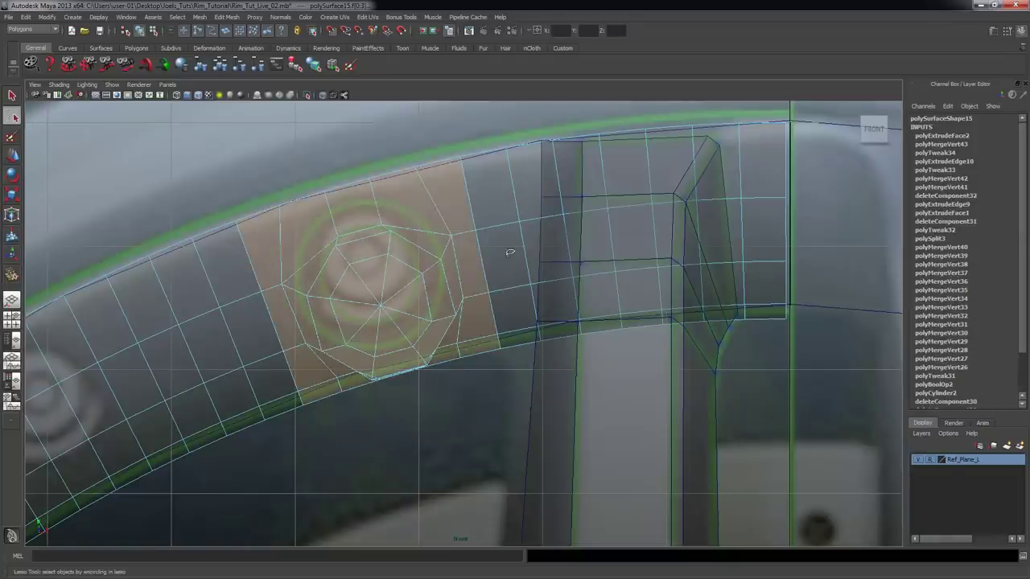
- Duplicate the selected bolt hole faces as a separate mesh piece
key(space)
key(space)
mouse_move(537, 242)
alt+mouse_down()
mouse_move(536, 190)
mouse_move(529, 252)
alt+mouse_up()
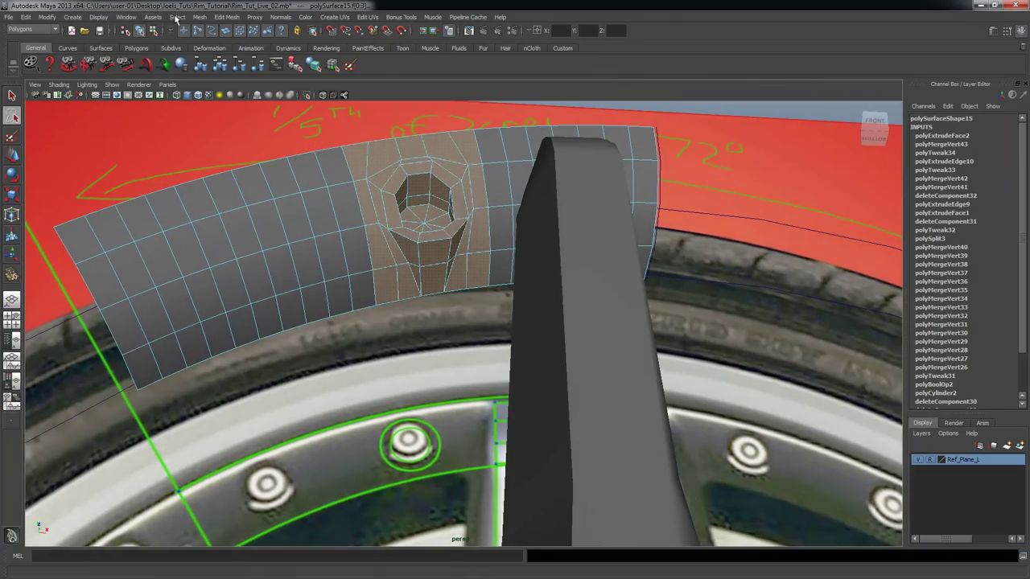
click(228, 16)
mouse_move(198, 18)
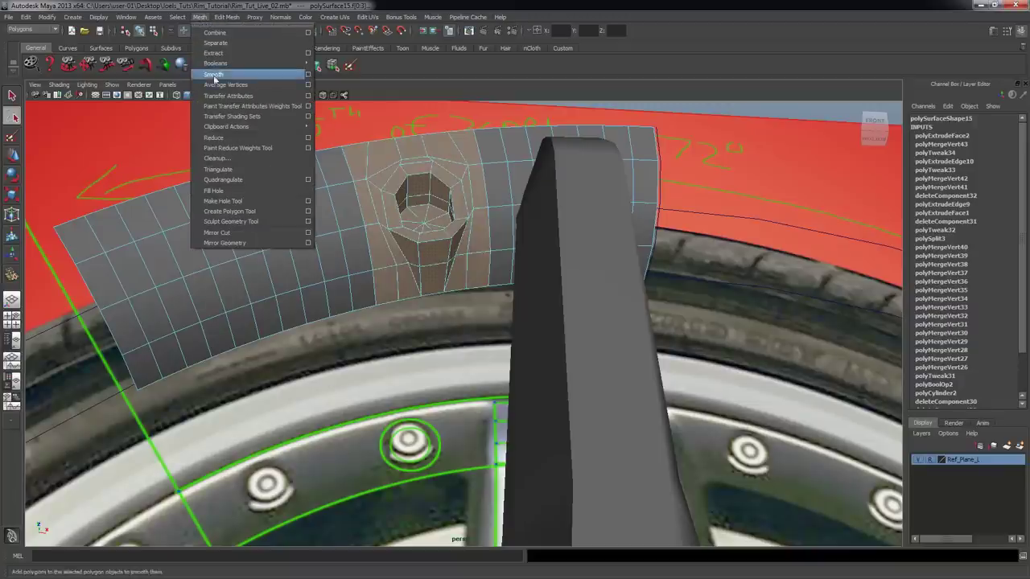
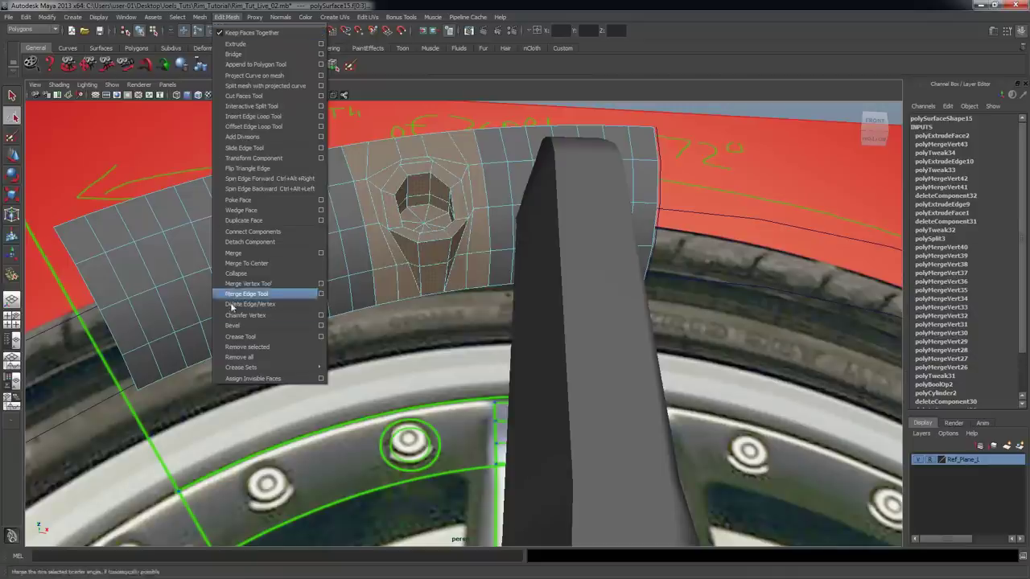
click(255, 223)
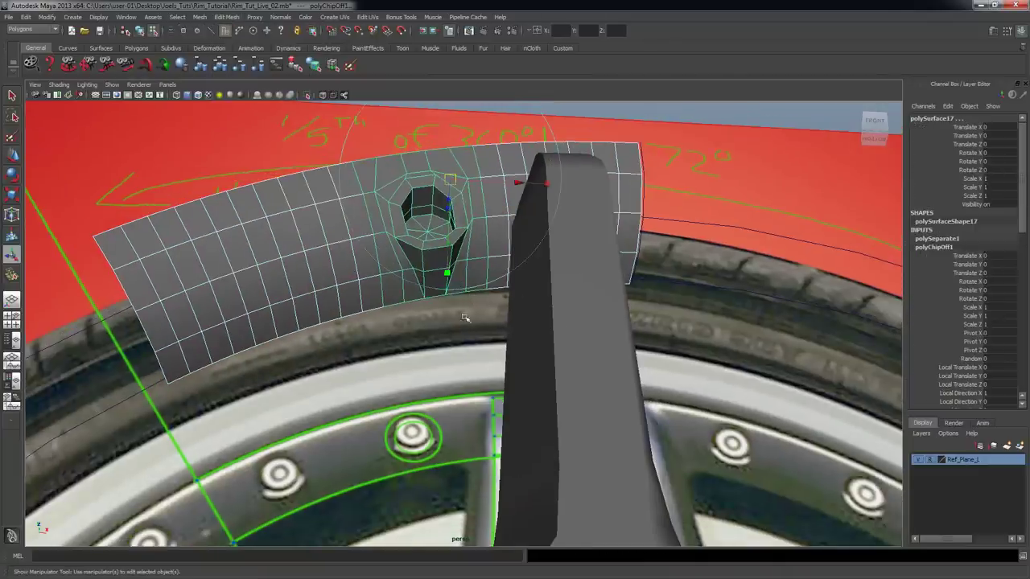
click(462, 330)
- Select the duplicated bolt hole piece and rotate it about the wheel centre to Rotate Z 13.339, over the next bolt in the reference
key(F8)
key(F8)
click(435, 300)
click(432, 282)
click(445, 255)
alt+drag(444, 254, 438, 309)
alt+right_drag(709, 345, 515, 343)
key(e)
alt+right_drag(613, 361, 404, 259)
key(space)
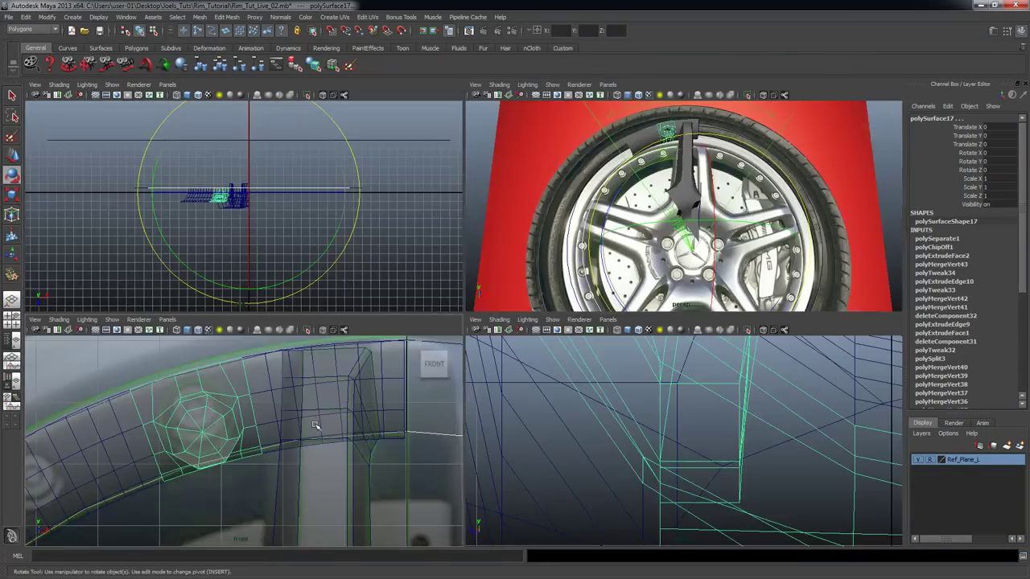
key(space)
alt+right_drag(373, 358, 368, 326)
alt+middle_drag(534, 467, 467, 323)
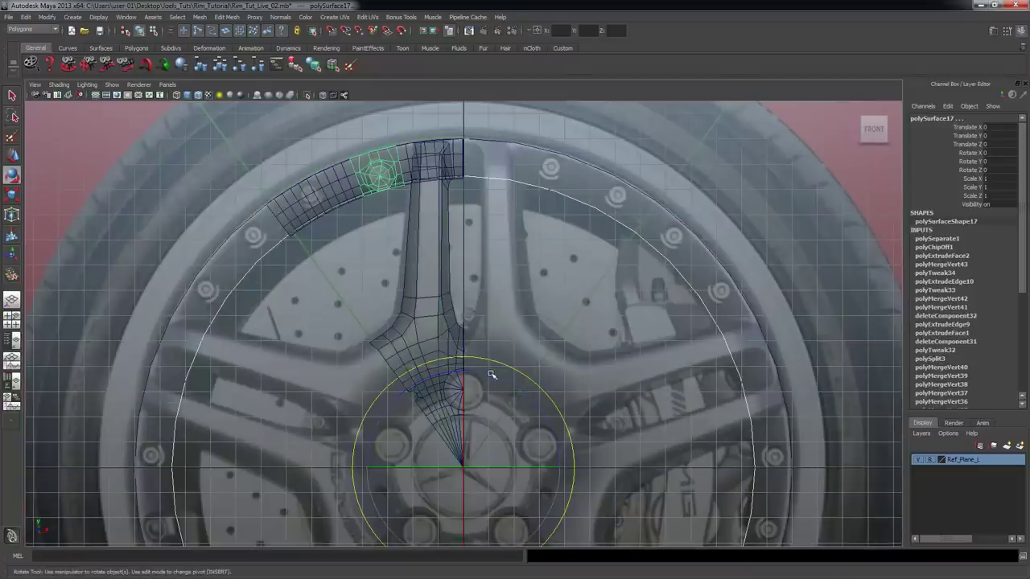
drag(491, 375, 472, 372)
- Delete the original rim section's faces that lie beneath the rotated bolt hole piece
alt+right_drag(469, 372, 335, 337)
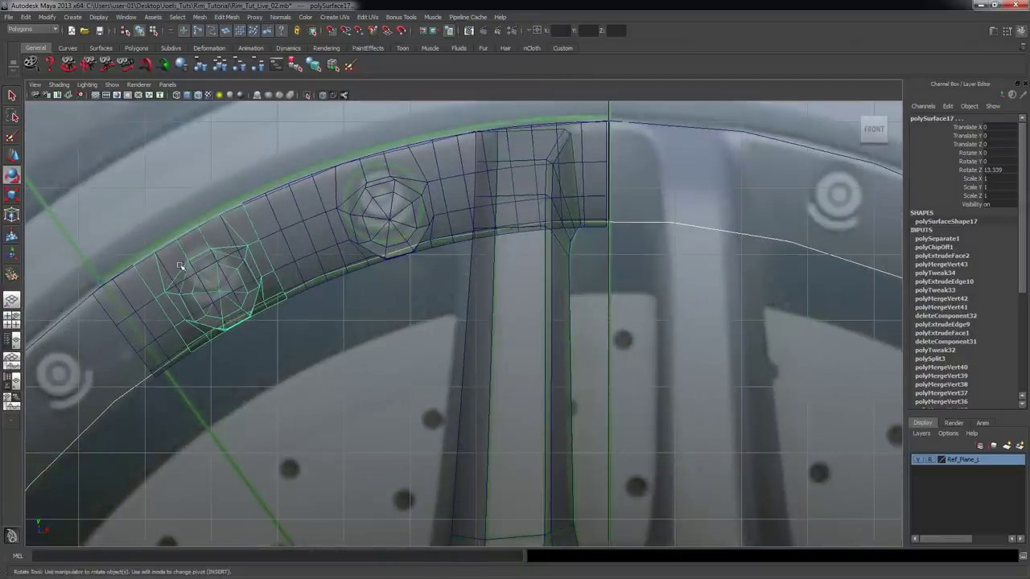
alt+right_drag(210, 279, 322, 306)
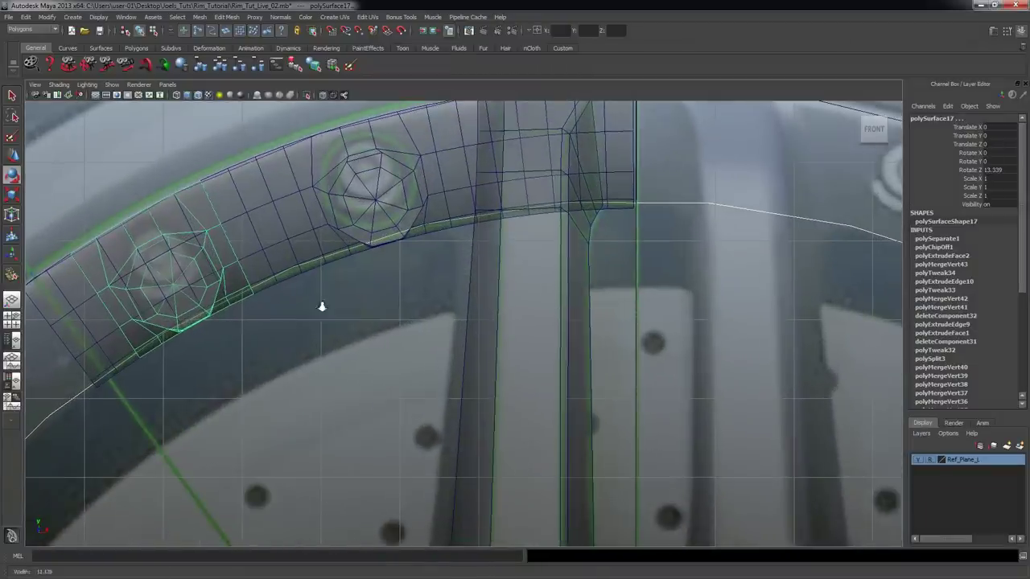
alt+middle_drag(394, 326, 453, 301)
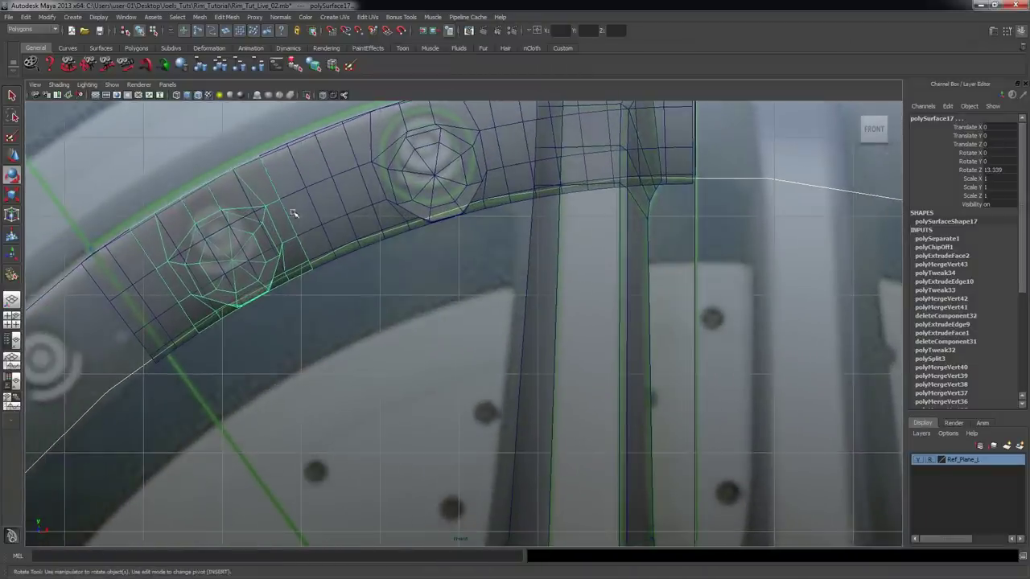
click(308, 185)
right_click(308, 186)
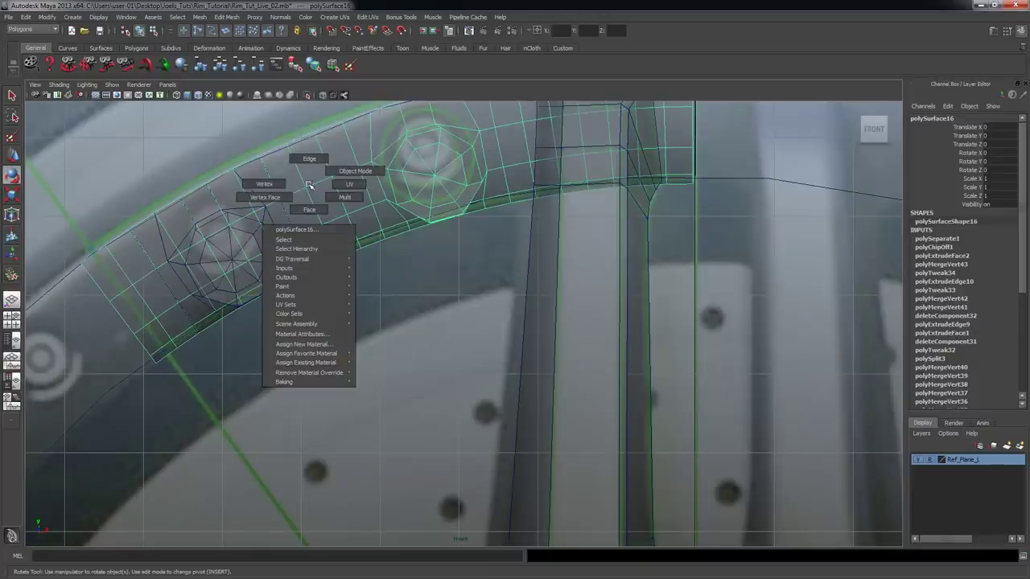
click(307, 210)
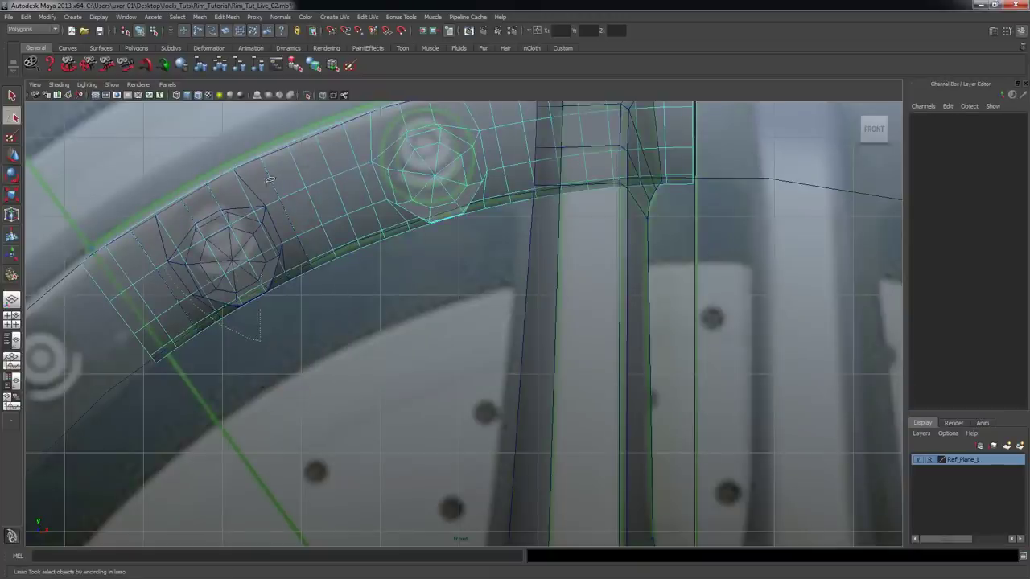
drag(335, 361, 333, 364)
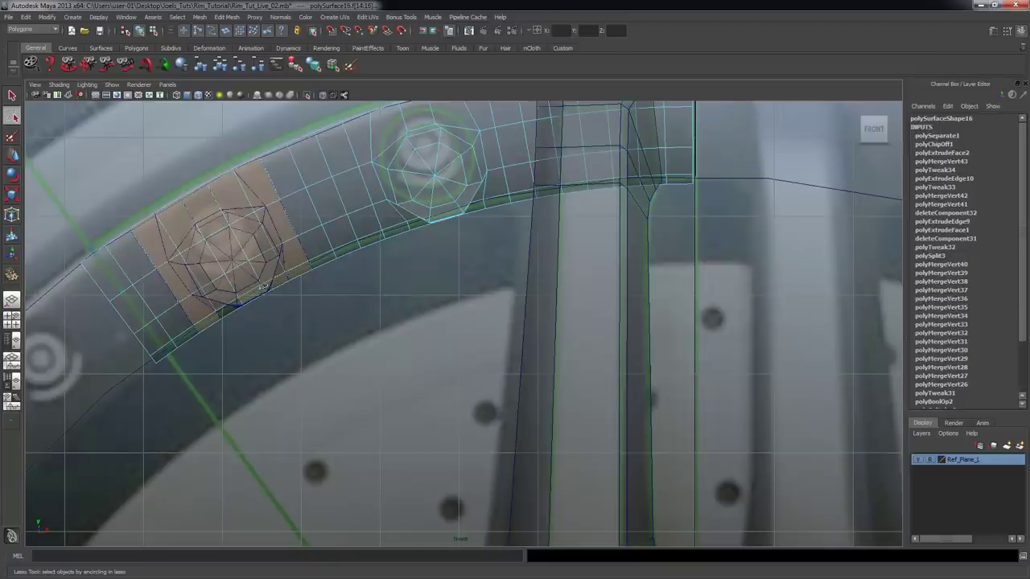
click(282, 320)
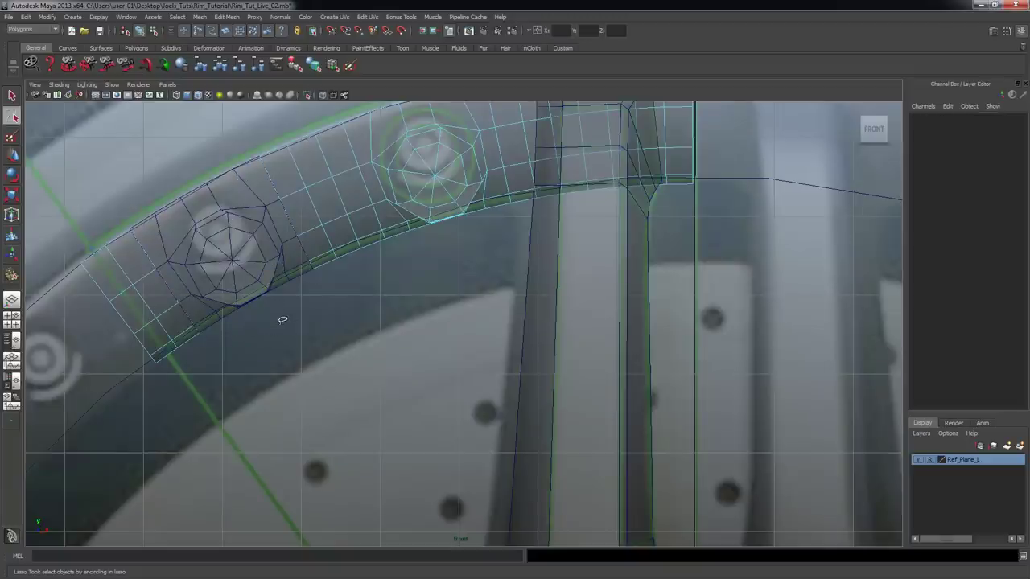
- Select the rim section together with the rotated bolt hole piece and combine them into one mesh
key(space)
key(space)
alt+right_drag(734, 282, 772, 294)
alt+middle_drag(605, 315, 667, 442)
click(348, 196)
alt+right_drag(349, 195, 459, 195)
alt+middle_drag(458, 195, 451, 244)
shift+click(444, 211)
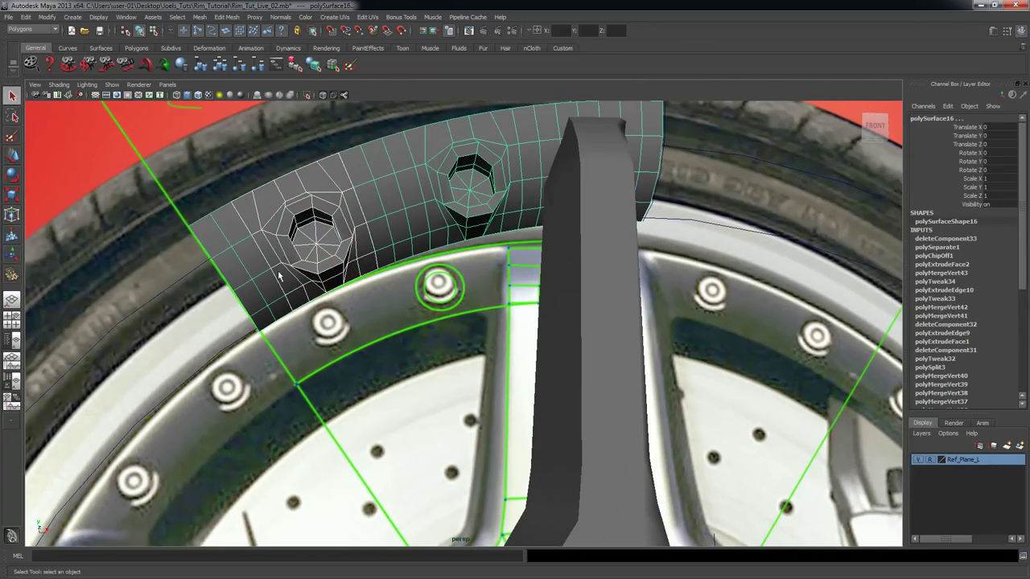
alt+right_drag(304, 273, 392, 292)
alt+middle_drag(392, 293, 410, 320)
alt+drag(206, 297, 237, 301)
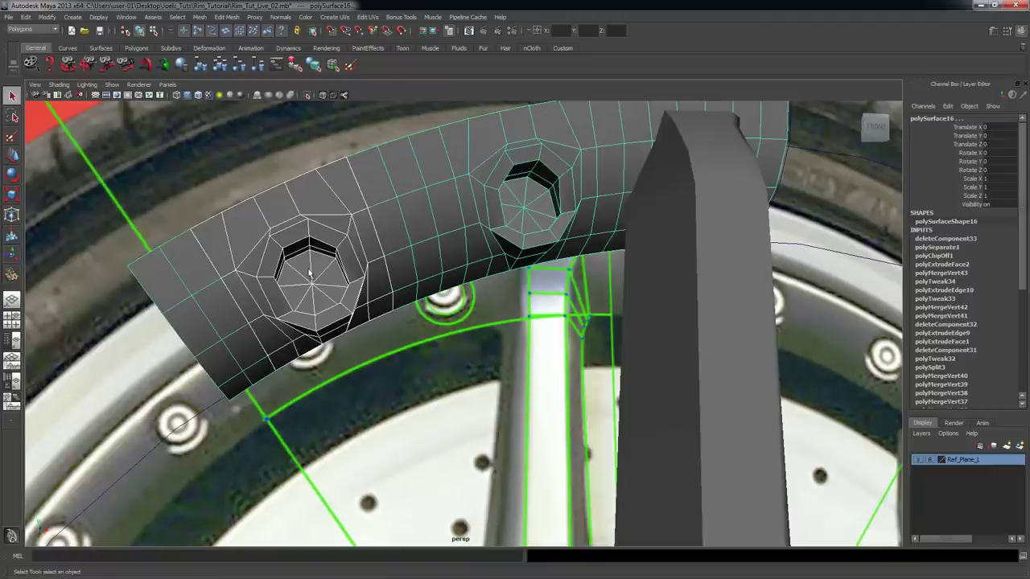
alt+drag(418, 222, 396, 224)
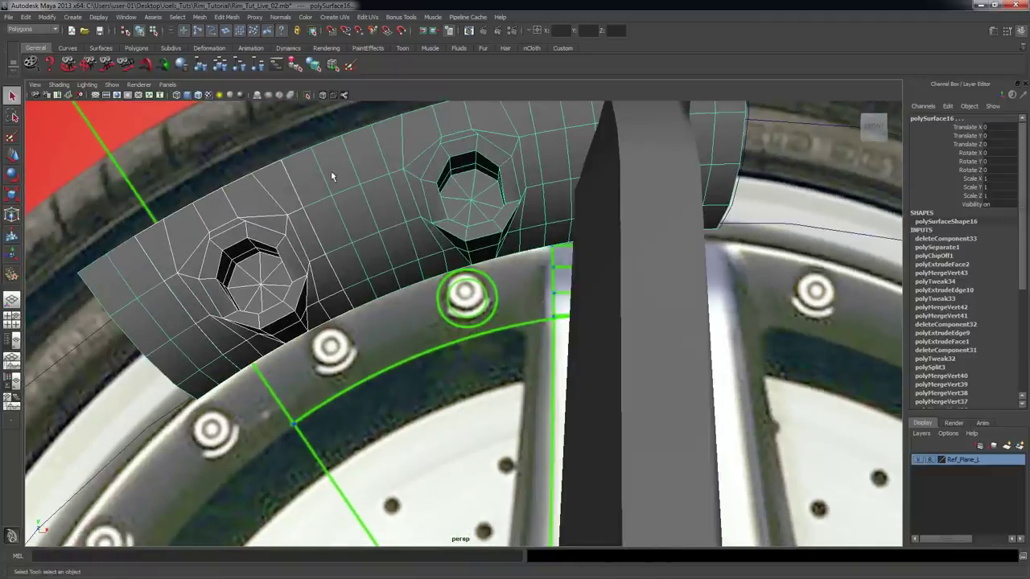
click(227, 17)
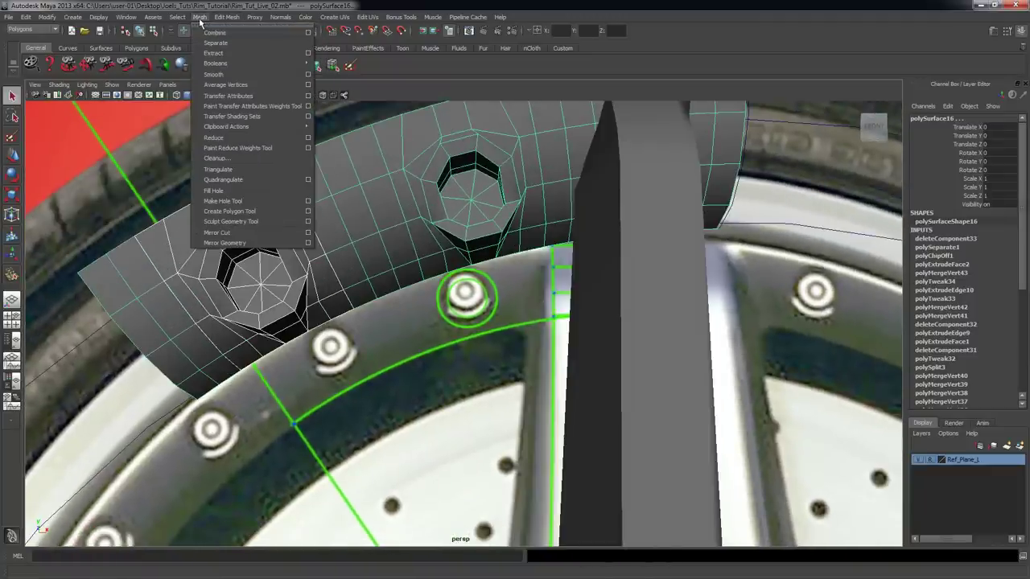
click(206, 30)
- Merge the vertices around the second bolt hole, including its seams with the rim, using a threshold of 0.0500
alt+right_drag(317, 188, 349, 201)
alt+middle_drag(349, 201, 392, 242)
right_drag(327, 207, 288, 212)
alt+drag(287, 212, 290, 203)
alt+right_drag(291, 208, 346, 253)
drag(114, 199, 504, 545)
alt+right_drag(355, 461, 428, 462)
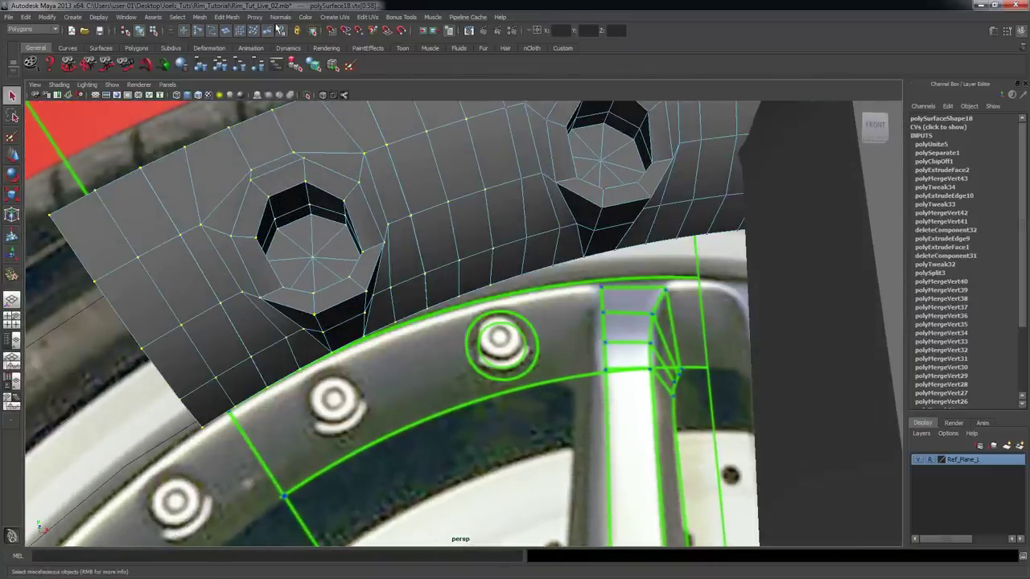
click(218, 17)
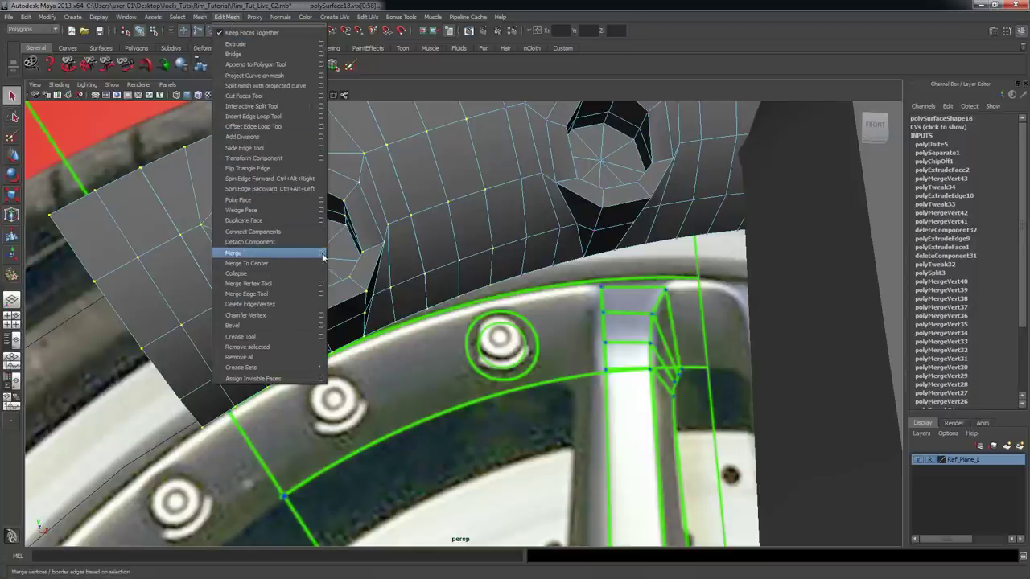
click(321, 254)
click(660, 268)
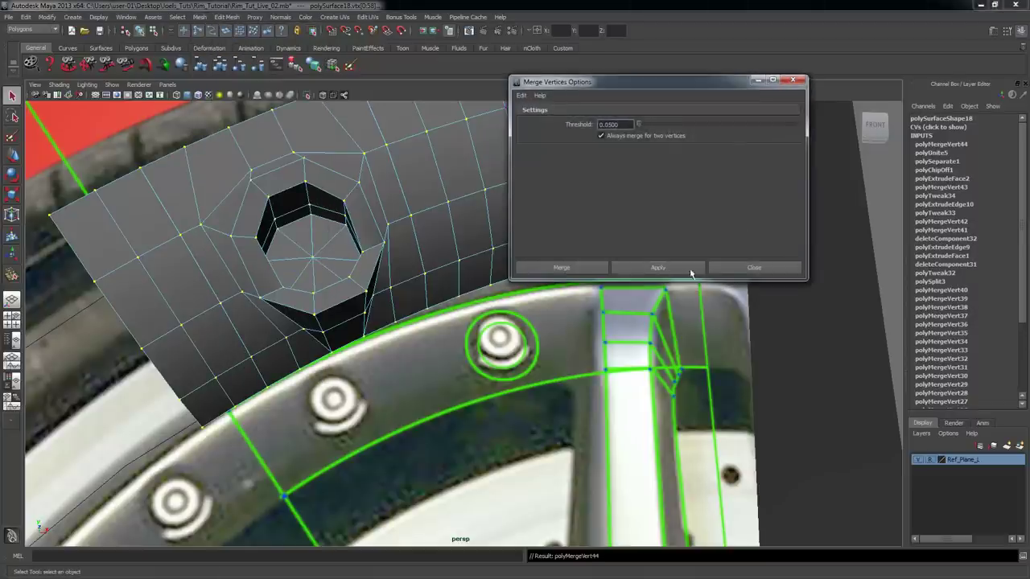
click(737, 269)
- Return the combined rim section to object mode and preview it with mesh smoothing
alt+right_drag(435, 288, 326, 303)
alt+middle_drag(325, 303, 320, 344)
alt+middle_drag(510, 329, 412, 338)
key(F8)
key(F8)
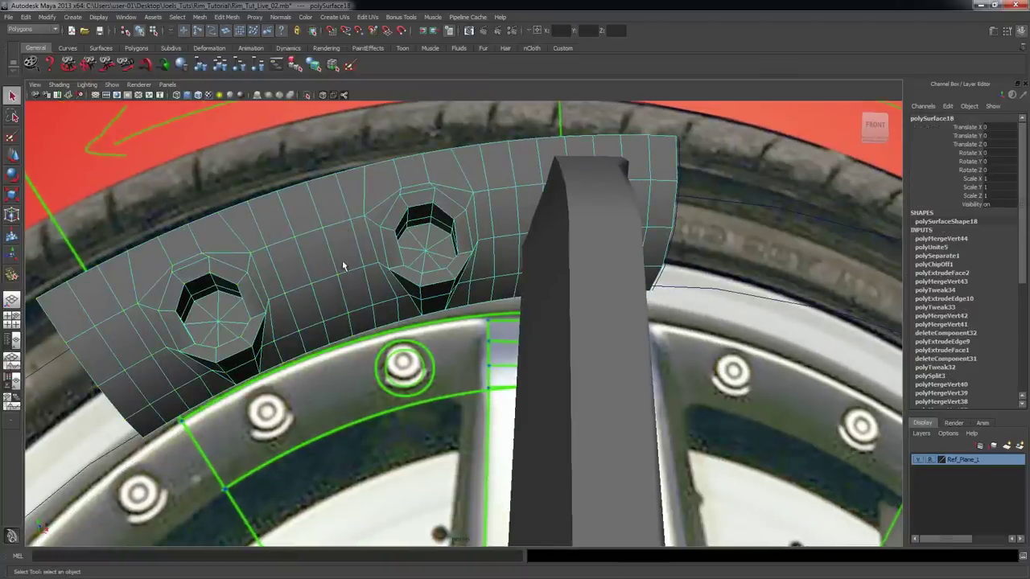
key(3)
click(212, 149)
- Turn on smooth mesh preview for the spoke and examine it with the rim section against the whole wheel reference
scroll(343, 198, down, 3)
alt+middle_drag(432, 310, 364, 187)
scroll(427, 354, down, 2)
alt+drag(364, 187, 418, 264)
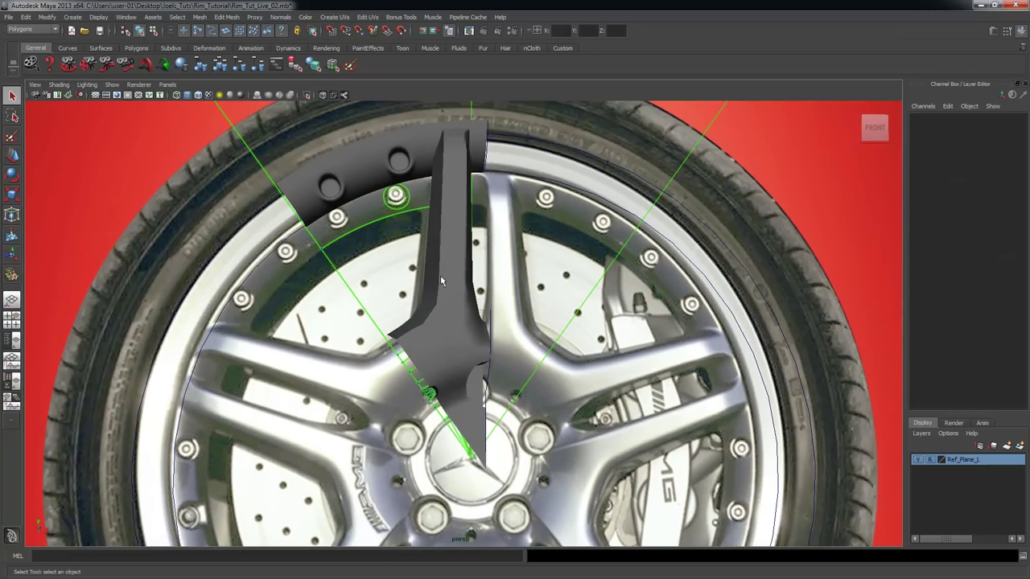
click(450, 296)
key(3)
click(572, 249)
alt+middle_drag(560, 255, 552, 283)
alt+drag(552, 282, 402, 201)
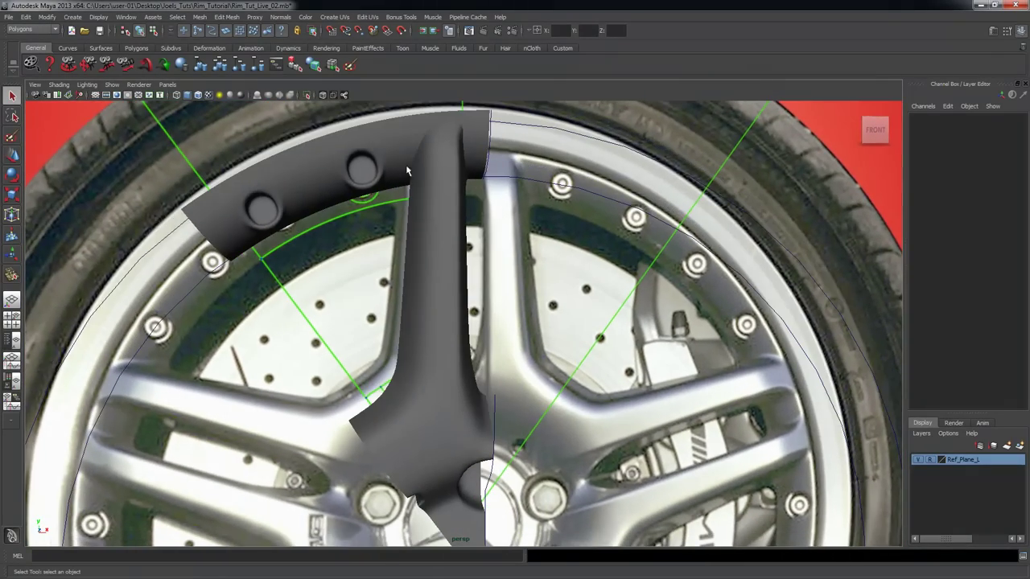
- Turn off smooth mesh preview for both the spoke and the rim section
click(435, 163)
click(445, 170)
alt+drag(445, 170, 478, 281)
key(1)
- Switch the spoke to vertex editing at its rim end and turn on the wireframe overlay on shaded objects
alt+drag(405, 287, 437, 262)
alt+right_drag(437, 262, 517, 263)
alt+drag(517, 263, 520, 279)
alt+drag(436, 252, 347, 235)
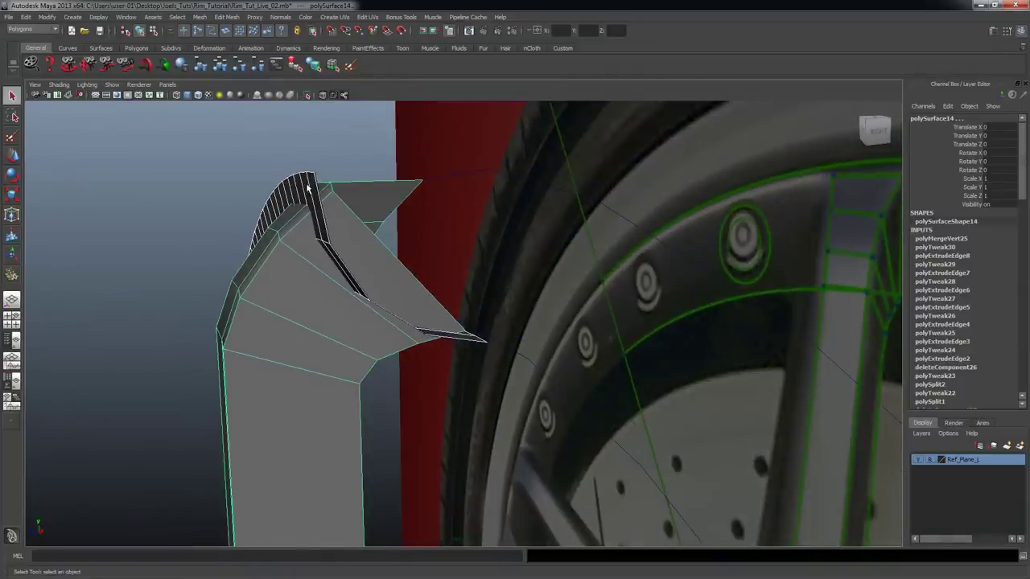
right_click(344, 208)
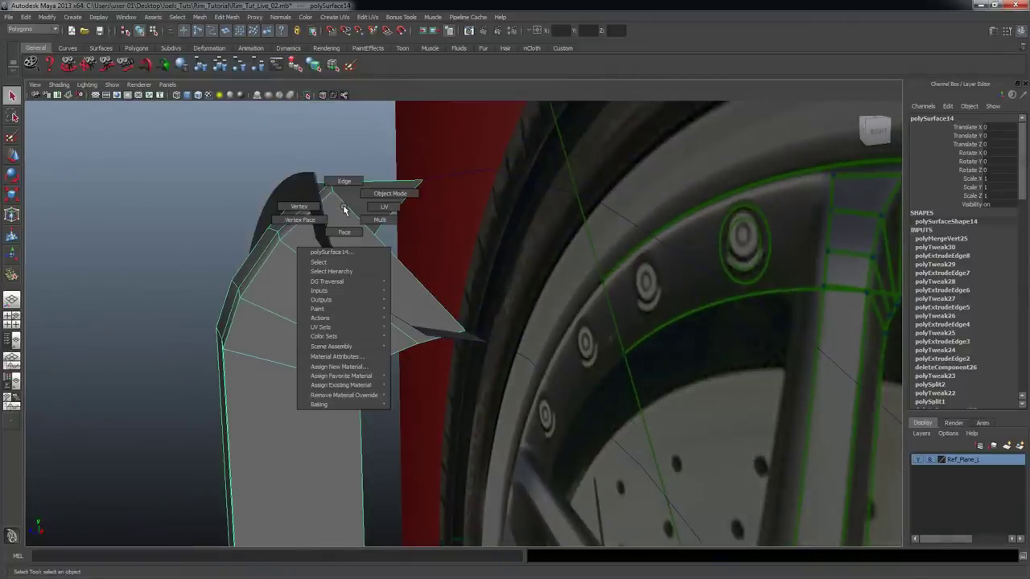
click(307, 211)
alt+drag(301, 198, 360, 137)
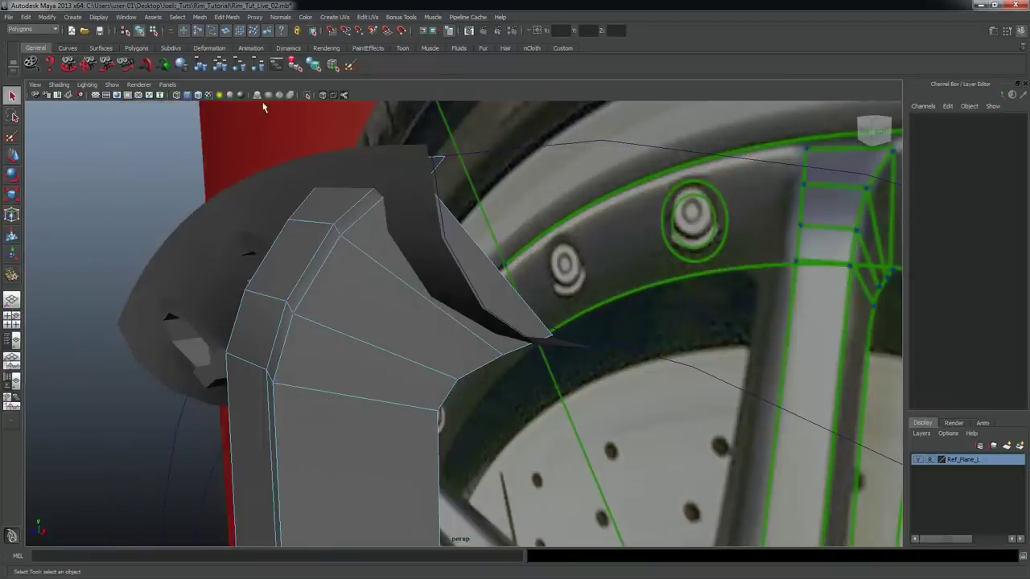
click(199, 95)
- Snap the upper and lower outer corner vertices of the spoke's flank onto the edge of the rim section
mouse_move(378, 193)
alt+mouse_down()
mouse_move(390, 176)
mouse_move(361, 226)
mouse_move(397, 224)
mouse_move(331, 234)
mouse_move(352, 230)
alt+mouse_up()
click(308, 214)
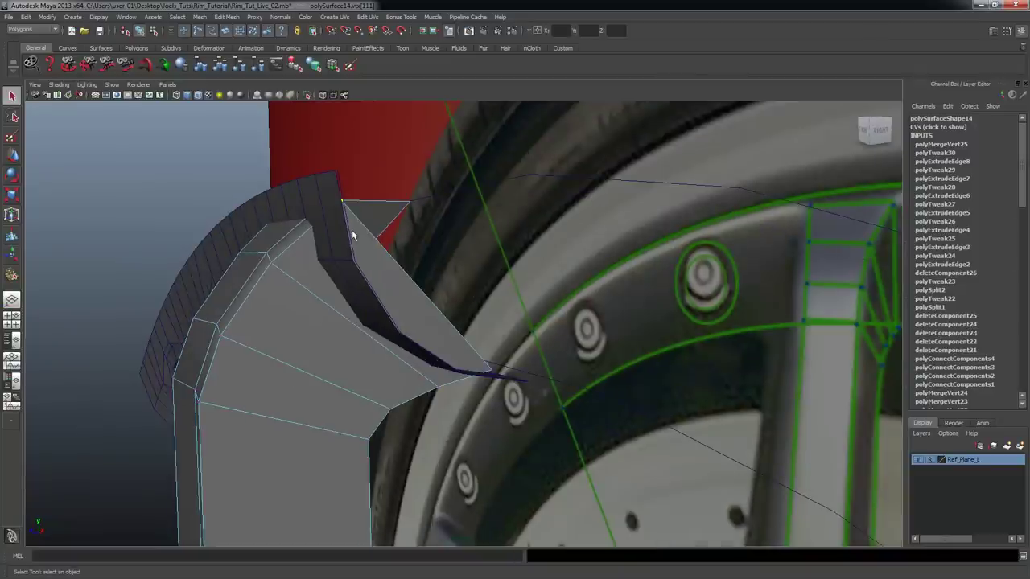
key(w)
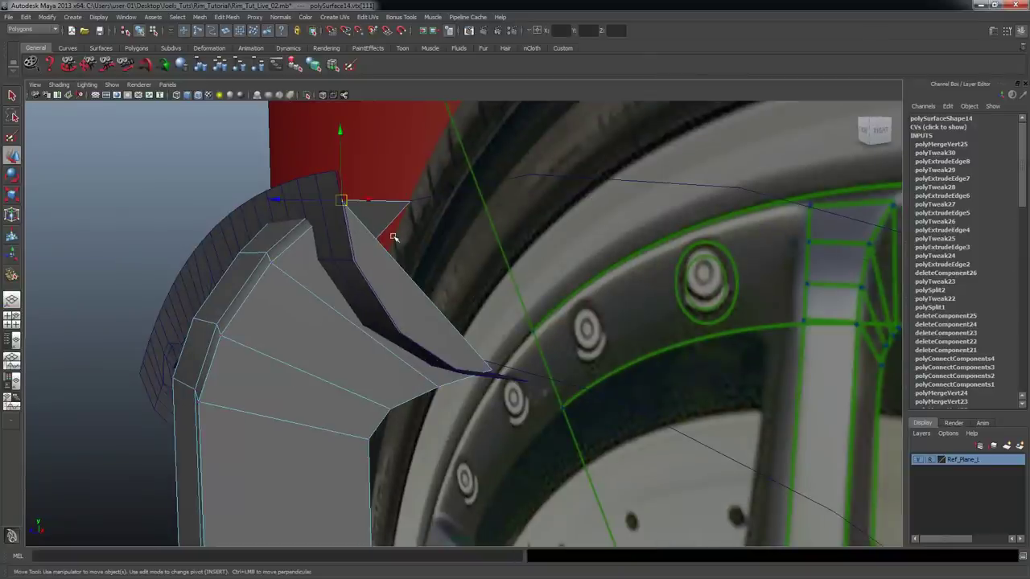
drag(341, 199, 316, 175)
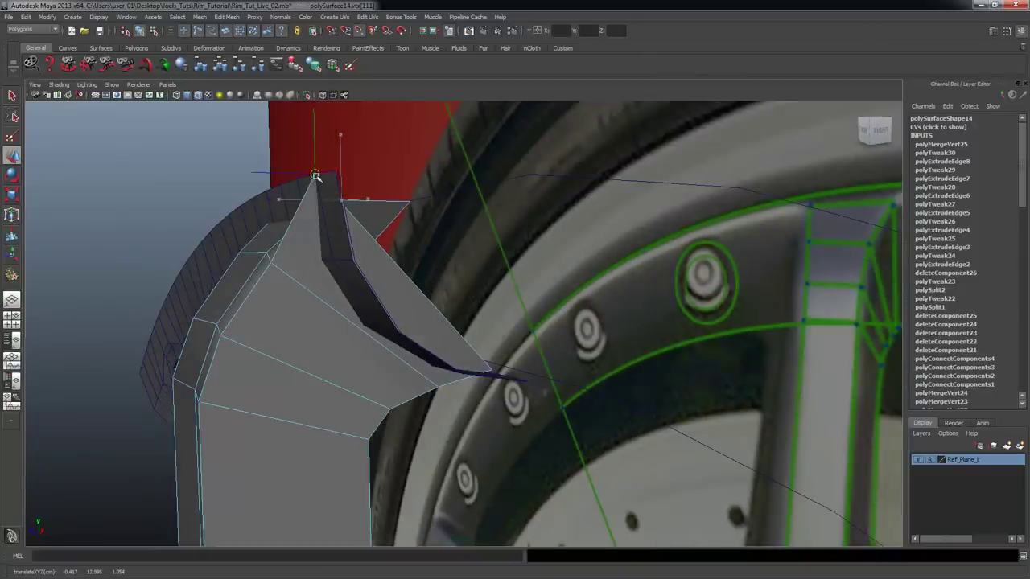
alt+drag(510, 327, 542, 298)
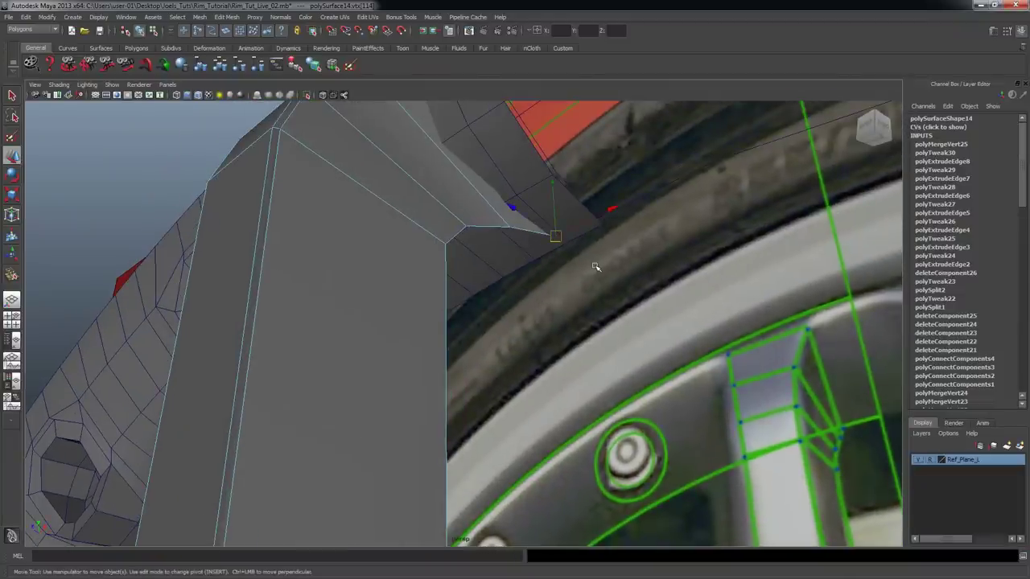
mouse_move(559, 236)
mouse_down()
mouse_move(536, 249)
mouse_move(559, 237)
mouse_up()
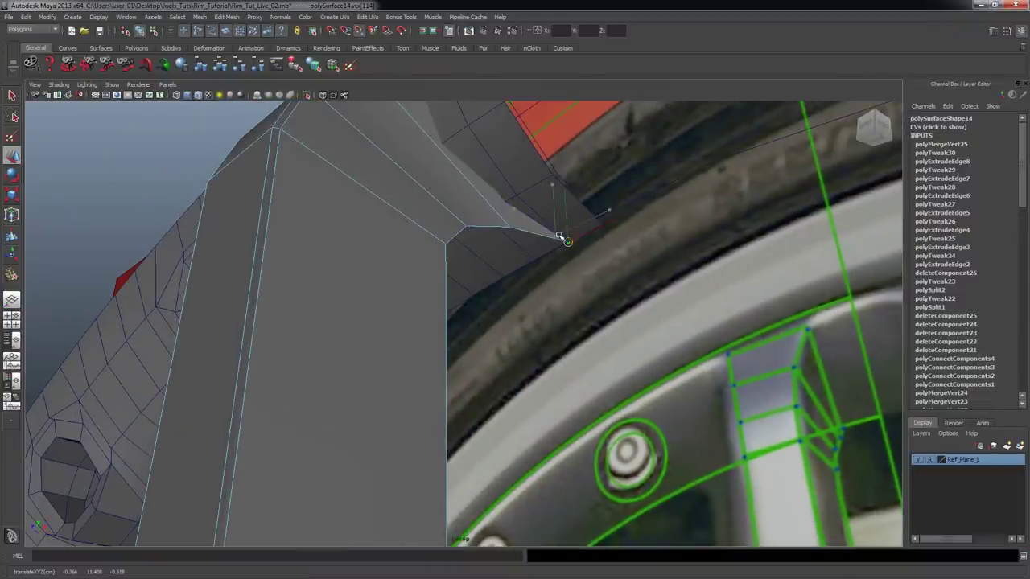
- Snap the spoke's upper corner vertex on the opposite flank onto the rim section's edge and return to object mode
alt+drag(627, 261, 367, 283)
alt+drag(245, 289, 395, 198)
alt+drag(397, 239, 566, 206)
alt+middle_drag(609, 207, 558, 239)
alt+right_drag(558, 239, 597, 239)
alt+middle_drag(597, 239, 515, 306)
alt+right_drag(515, 306, 563, 279)
alt+drag(562, 280, 420, 357)
alt+drag(487, 409, 440, 286)
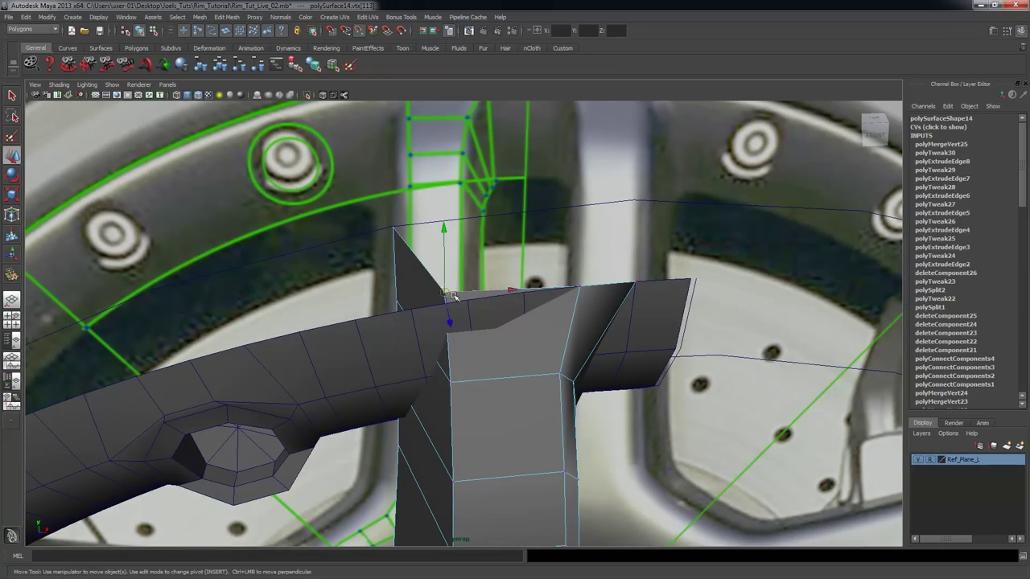
mouse_move(462, 344)
alt+mouse_down()
mouse_move(480, 260)
mouse_move(403, 223)
mouse_move(430, 243)
mouse_move(324, 237)
mouse_move(281, 256)
mouse_move(467, 271)
mouse_move(225, 271)
mouse_move(410, 282)
mouse_move(262, 270)
mouse_move(459, 345)
mouse_move(487, 334)
mouse_move(459, 358)
alt+mouse_up()
key(F8)
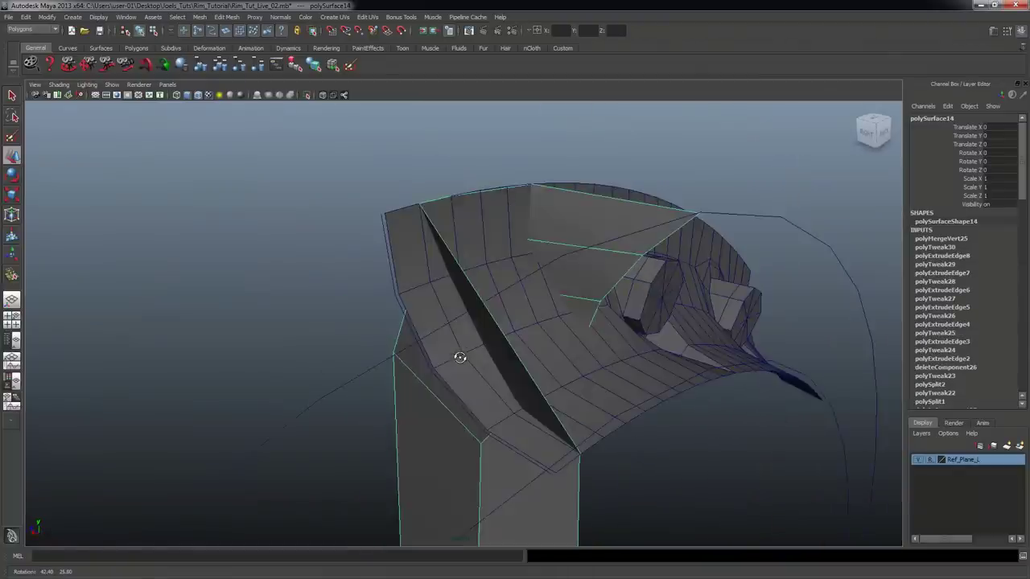
- Delete the spoke's rim-end flank faces on the side facing the bolt holes
alt+drag(587, 255, 565, 235)
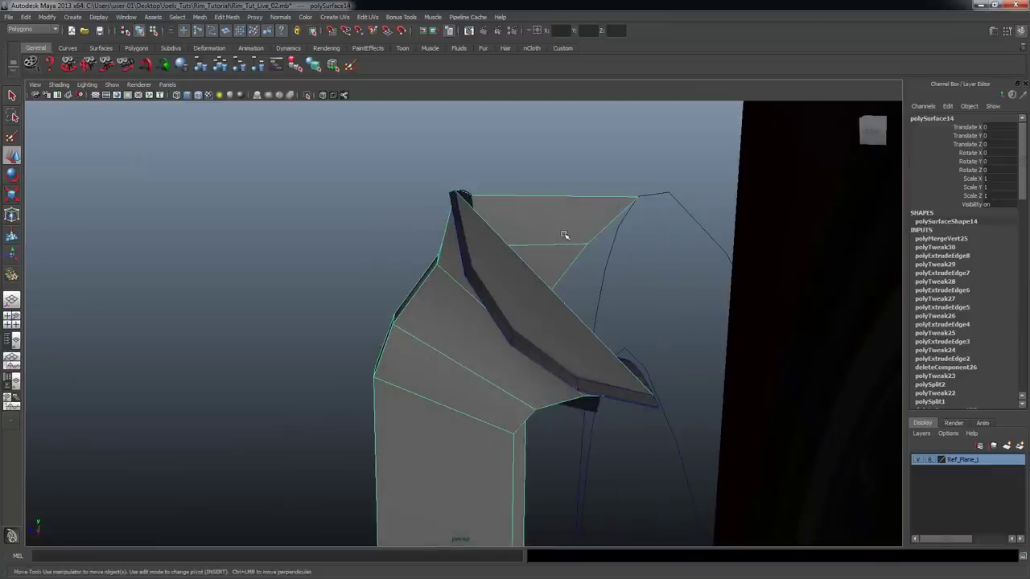
right_drag(551, 245, 561, 256)
alt+drag(561, 256, 539, 257)
drag(573, 293, 401, 365)
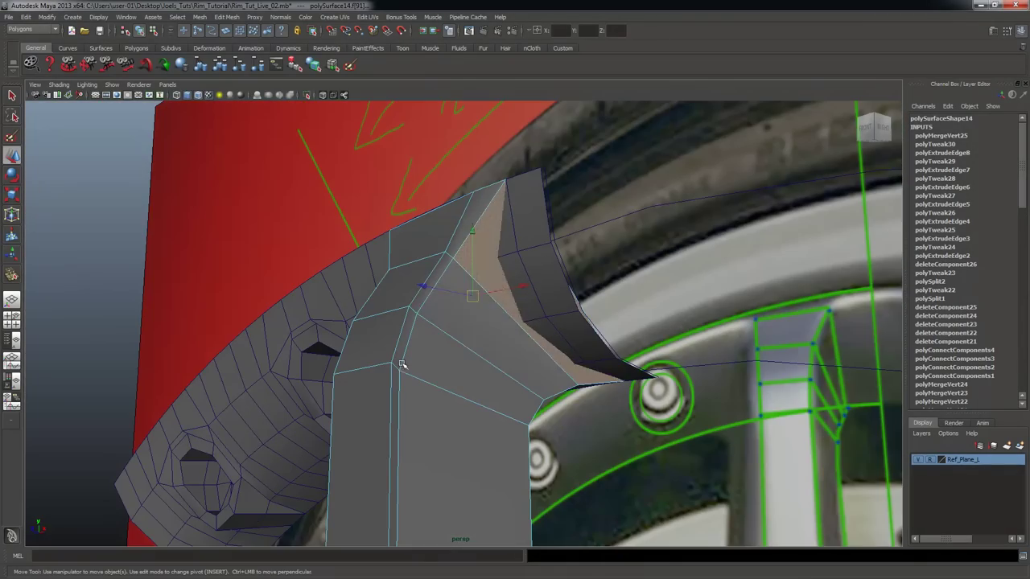
click(562, 375)
- Duplicate the remaining rim-end flank faces of the spoke as a separate mesh with Duplicate Face
alt+drag(540, 361, 515, 379)
click(486, 299)
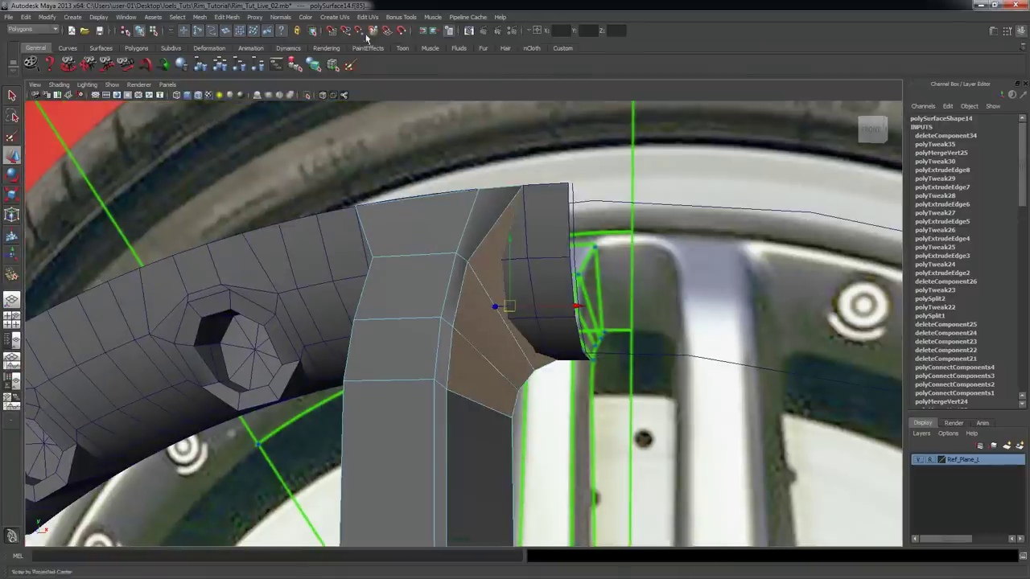
click(227, 16)
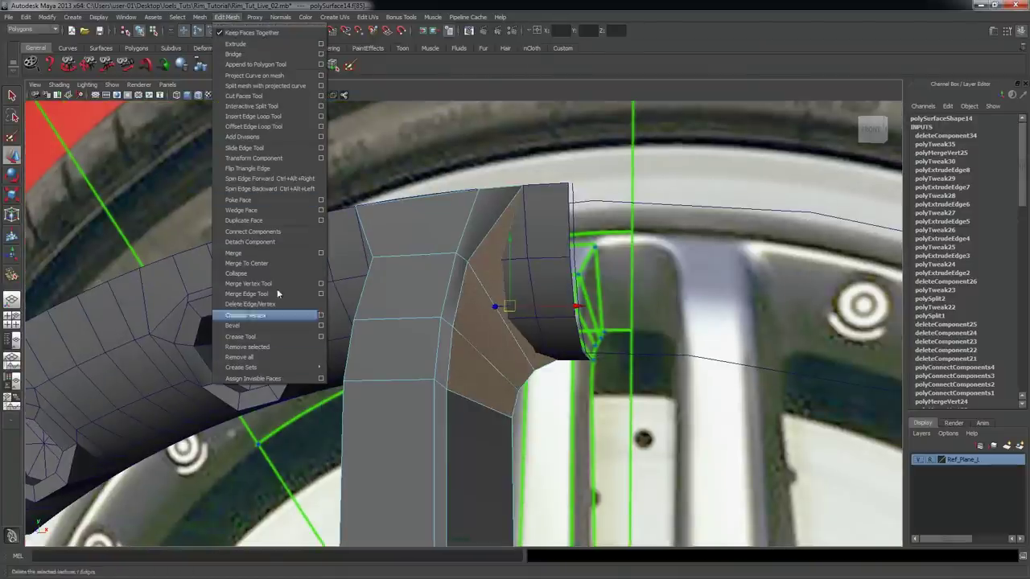
click(257, 220)
alt+drag(483, 338, 479, 396)
alt+drag(479, 396, 534, 393)
key(ctrl+z)
alt+drag(691, 278, 596, 308)
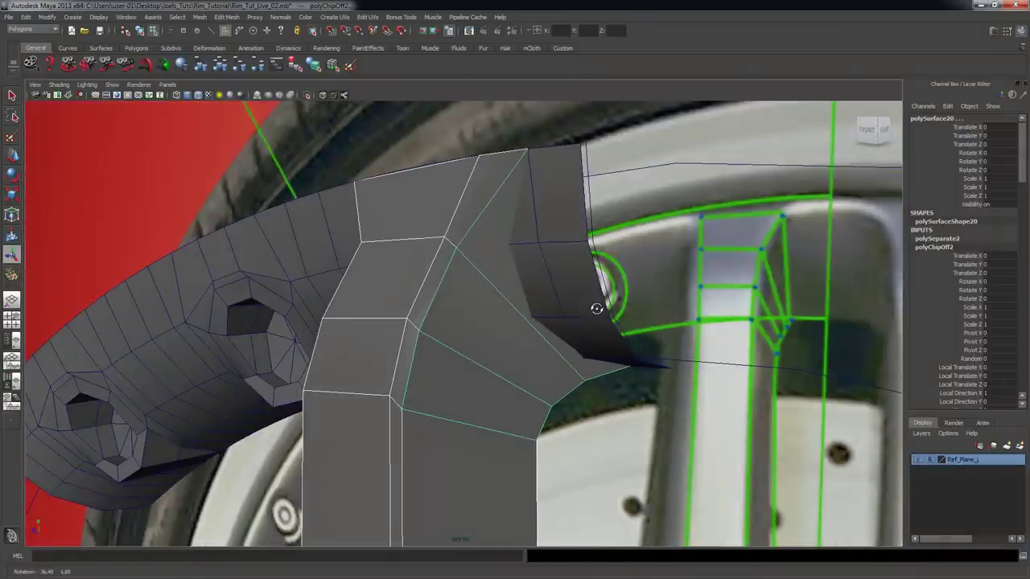
click(532, 373)
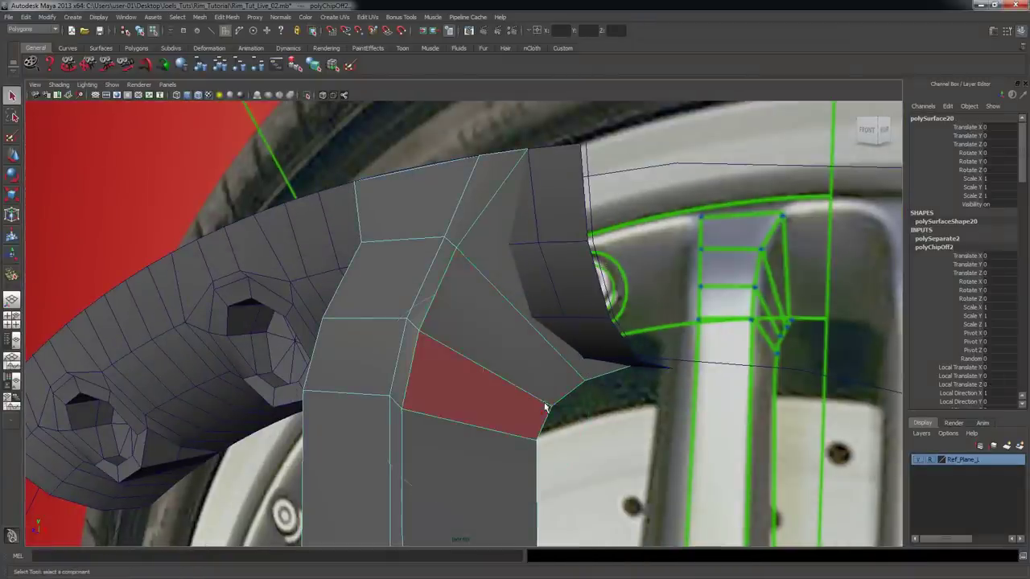
key(q)
click(497, 374)
click(589, 452)
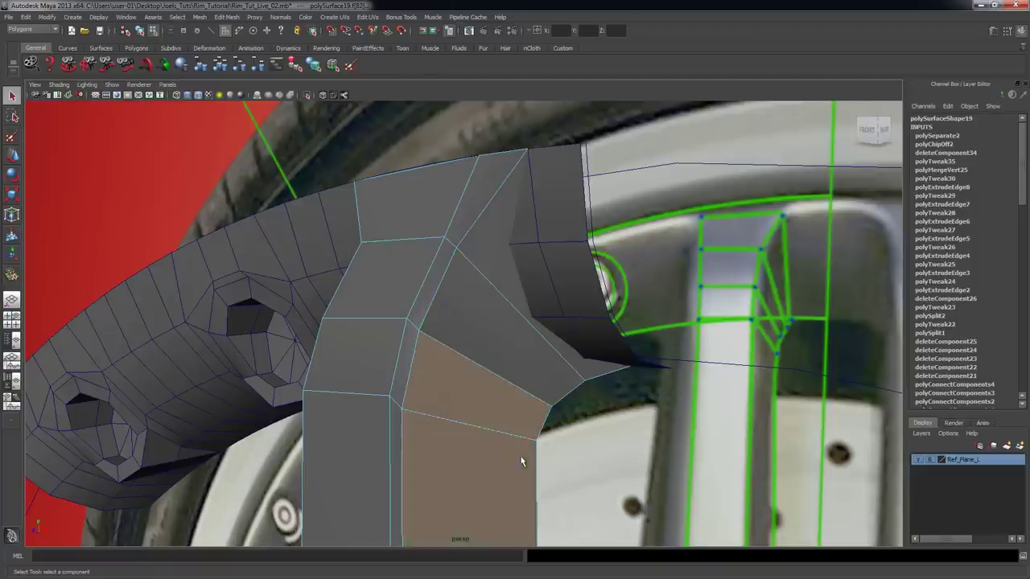
- Center the duplicated flank's pivot and move the piece along X to about -1.346, on the spoke's open side
mouse_move(525, 420)
alt+mouse_down()
mouse_move(633, 458)
mouse_move(451, 416)
mouse_move(540, 423)
mouse_move(518, 422)
mouse_move(528, 425)
alt+mouse_up()
key(w)
alt+drag(527, 361, 533, 363)
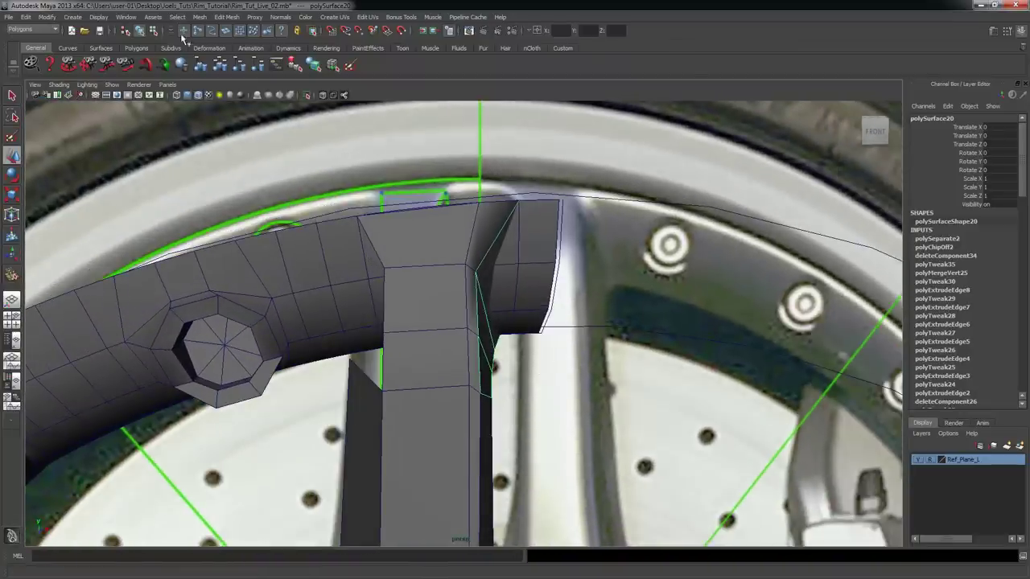
click(48, 17)
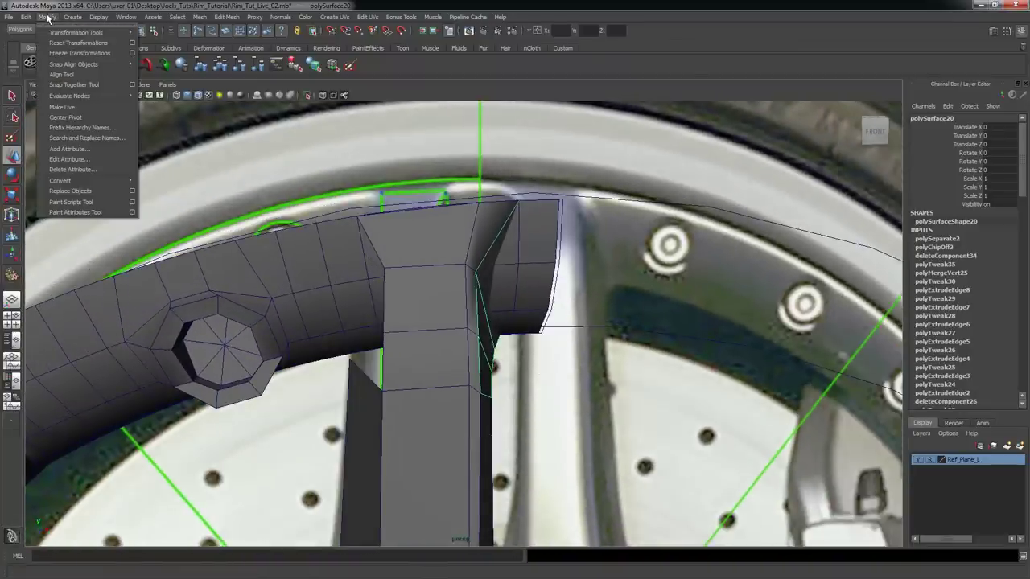
click(74, 118)
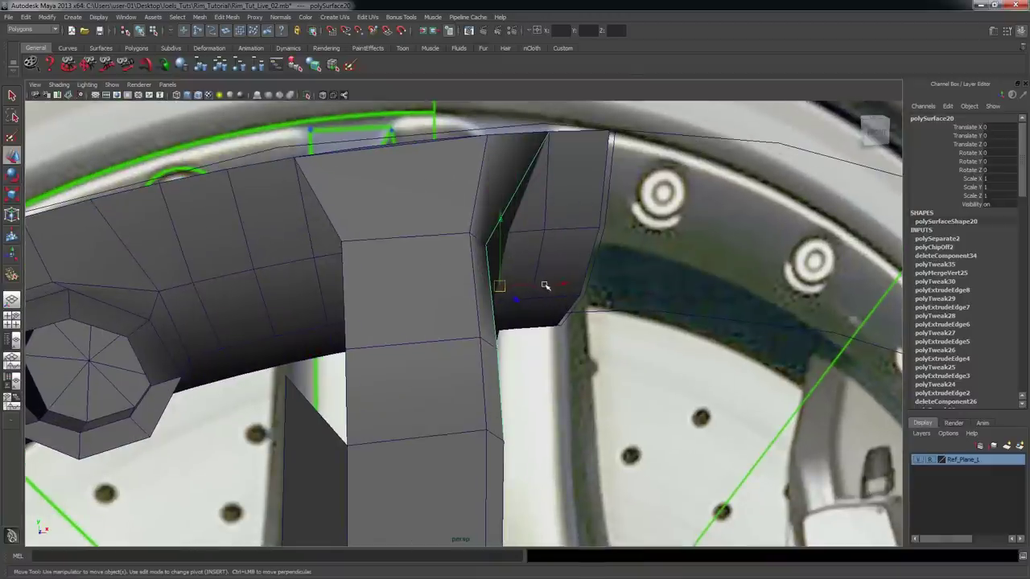
drag(545, 285, 335, 264)
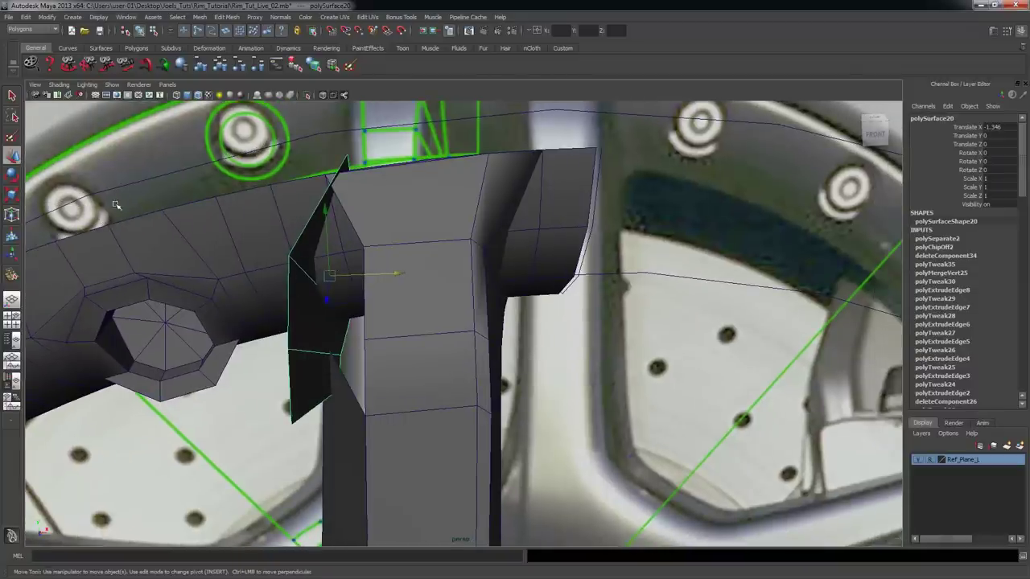
- Create a mirrored copy of the flank piece with Duplicate Special at Scale X -1 and delete the unmirrored one
click(26, 17)
click(68, 255)
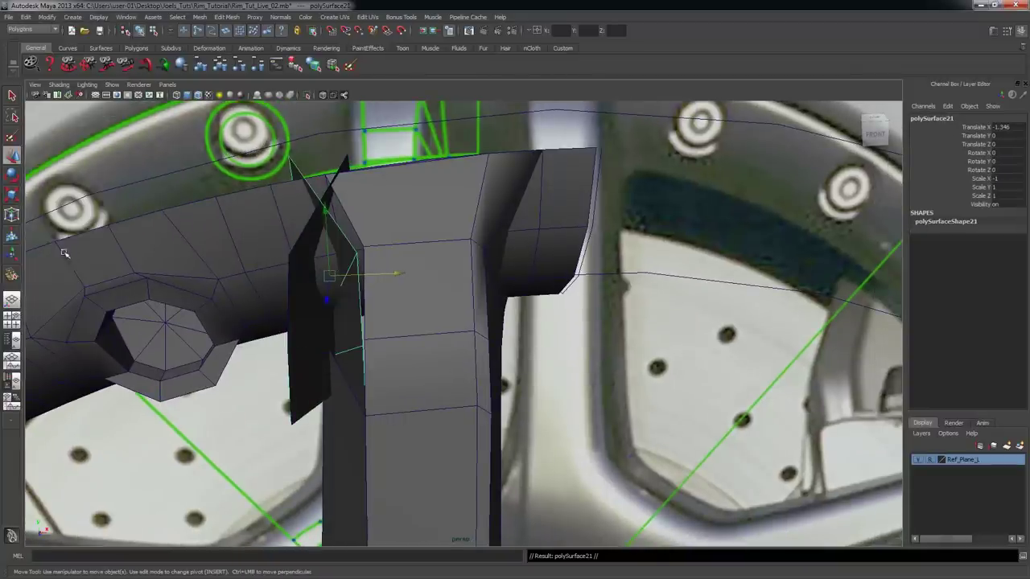
click(304, 384)
key(Delete)
- Fit the mirrored flank against the spoke's open side and combine it with the spoke mesh
alt+drag(330, 356, 557, 293)
click(362, 278)
alt+drag(538, 288, 506, 274)
alt+drag(425, 252, 385, 336)
click(435, 385)
alt+drag(493, 390, 407, 292)
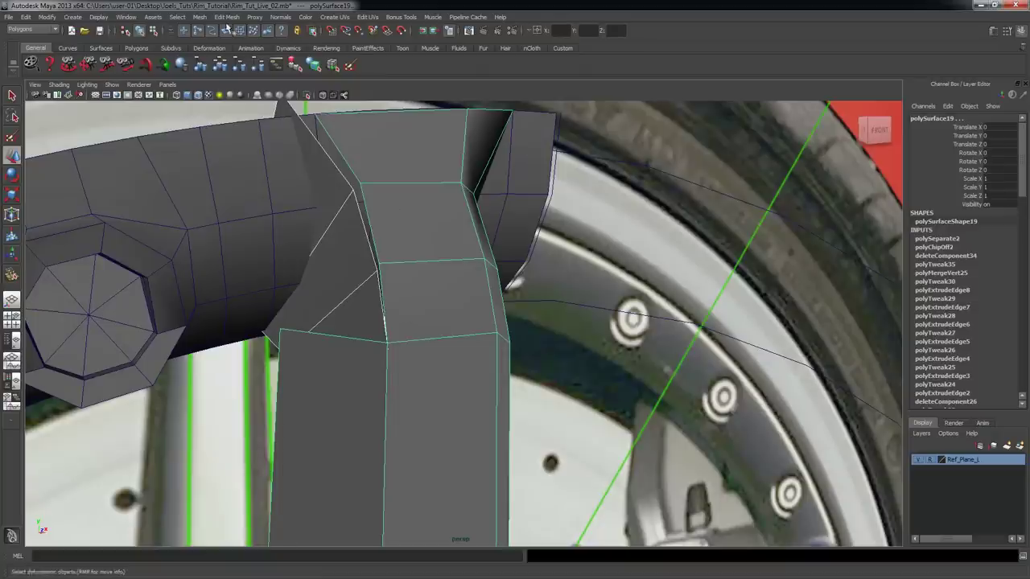
click(202, 17)
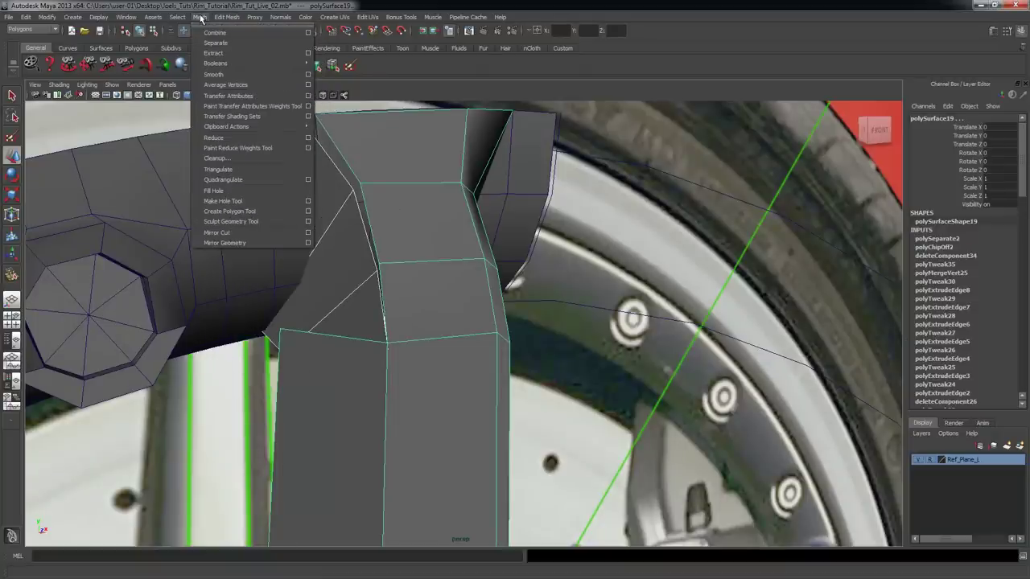
click(211, 33)
- Join the mirrored flank's border vertices to the matching spoke vertices with the Merge Vertex Tool in wireframe display
alt+drag(338, 145, 296, 336)
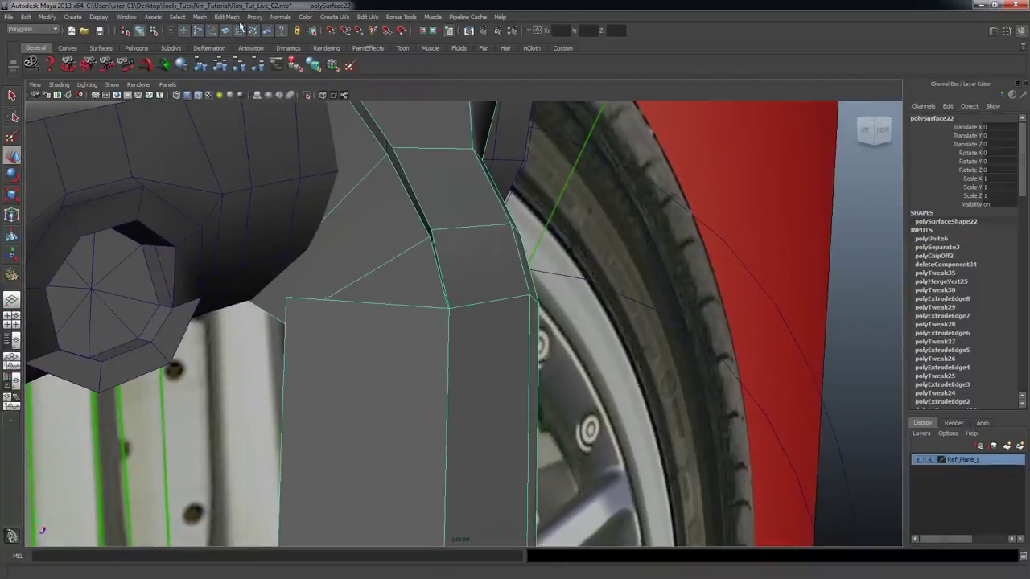
click(226, 17)
click(258, 283)
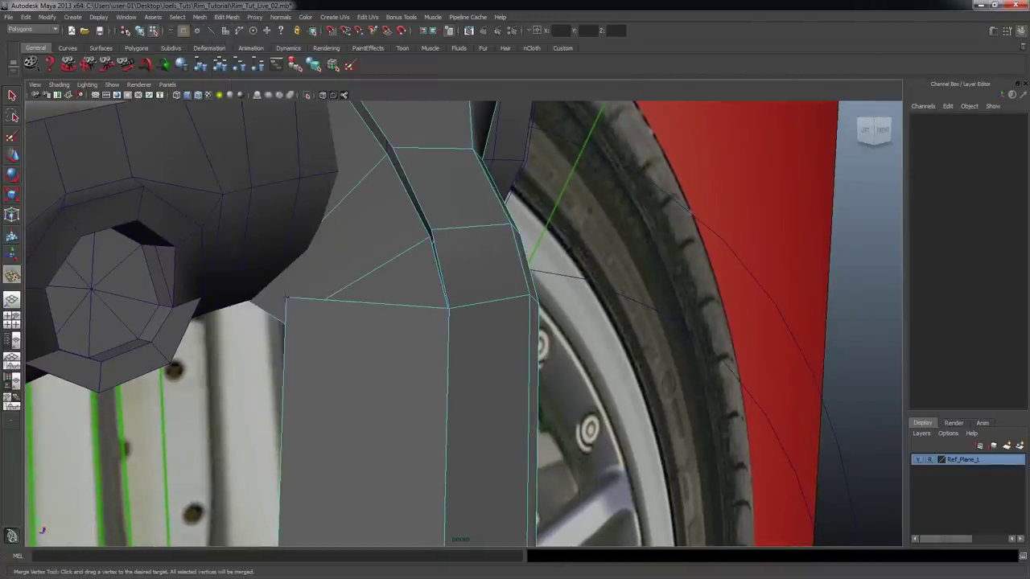
alt+drag(258, 283, 326, 310)
mouse_move(328, 371)
alt+mouse_down()
mouse_move(324, 408)
mouse_move(317, 364)
alt+mouse_up()
key(4)
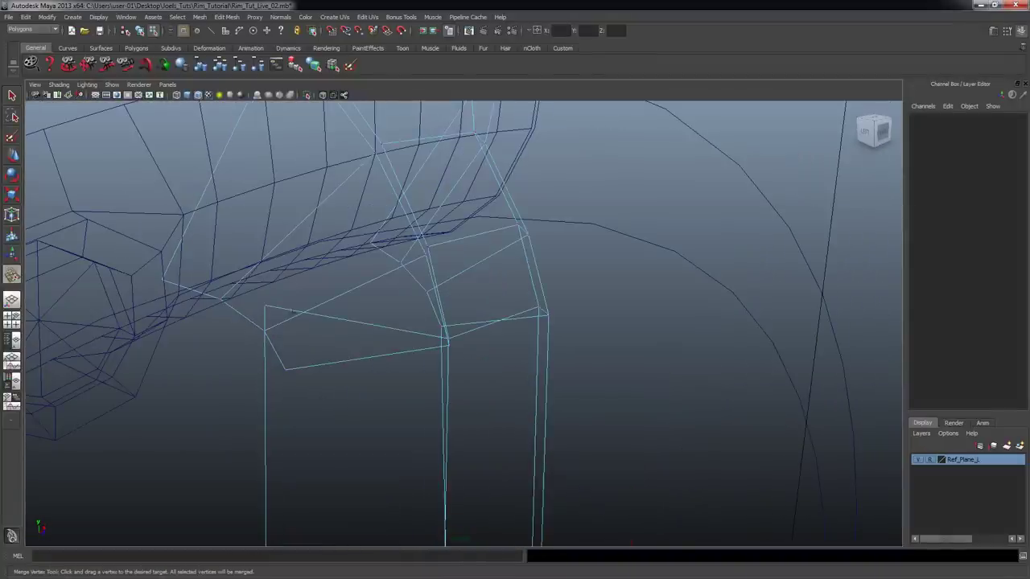
click(264, 306)
alt+drag(265, 306, 407, 318)
alt+drag(407, 318, 381, 385)
drag(365, 287, 304, 290)
alt+drag(304, 290, 366, 296)
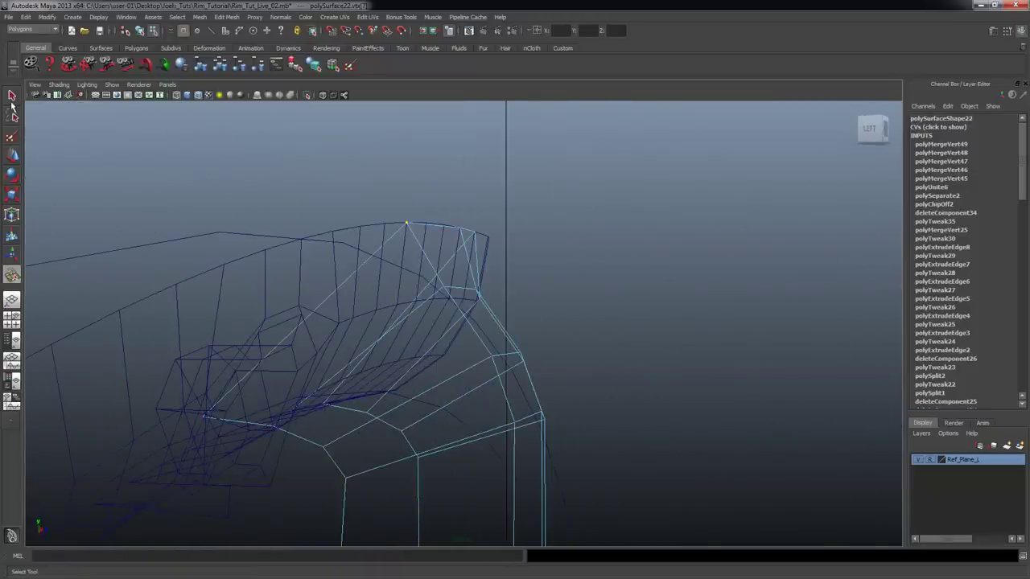
- Adjust the mirrored flank's lower vertex along Z, checking its alignment in the side view
alt+drag(242, 289, 306, 338)
alt+drag(248, 404, 310, 406)
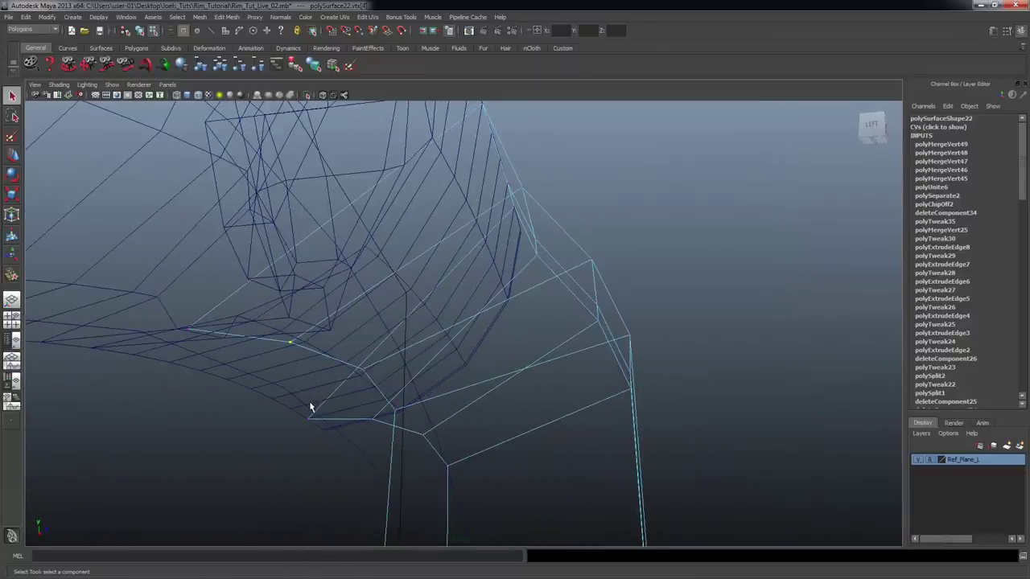
key(space)
key(space)
key(f)
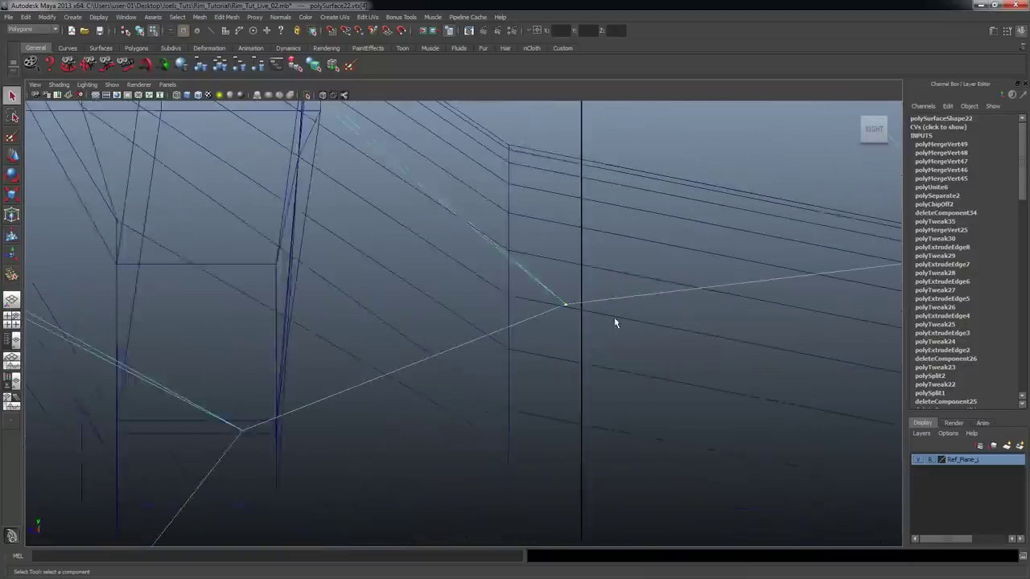
alt+right_drag(591, 326, 552, 324)
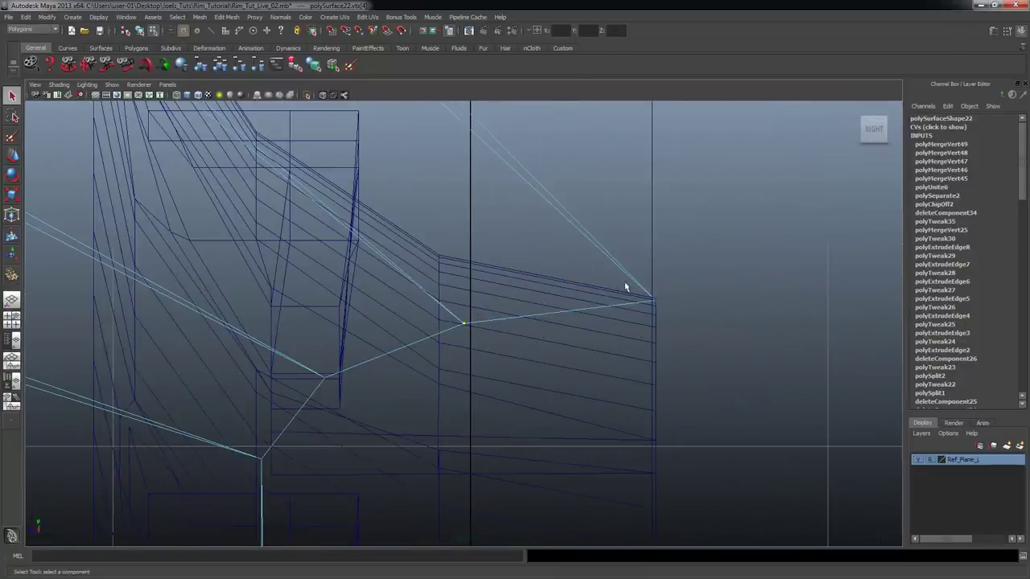
key(space)
key(space)
alt+drag(573, 301, 478, 367)
key(w)
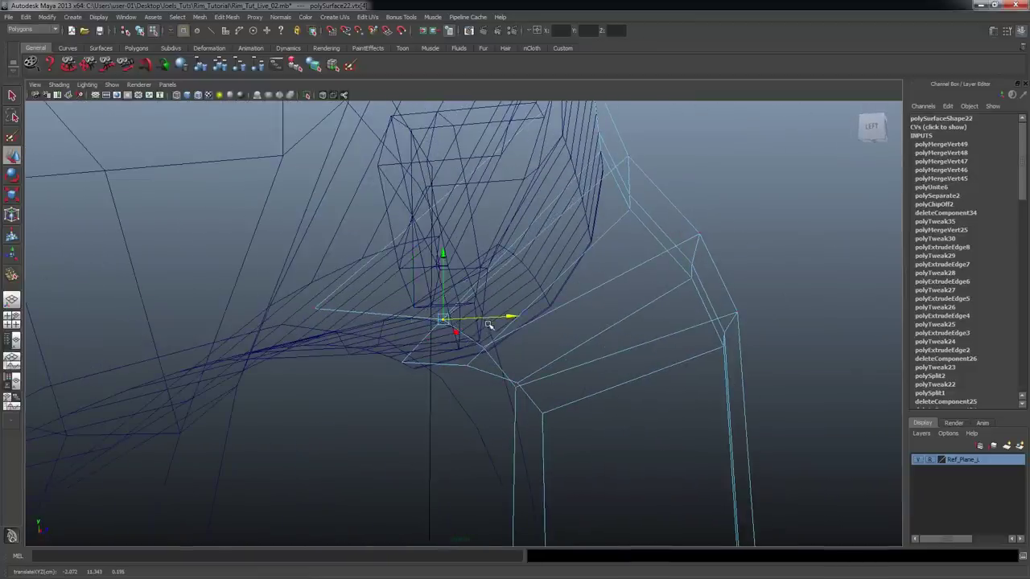
alt+drag(487, 319, 474, 310)
- Snap the mirrored flank's outermost lower vertex onto the rim section's lower edge and return to shaded display
alt+drag(297, 279, 299, 285)
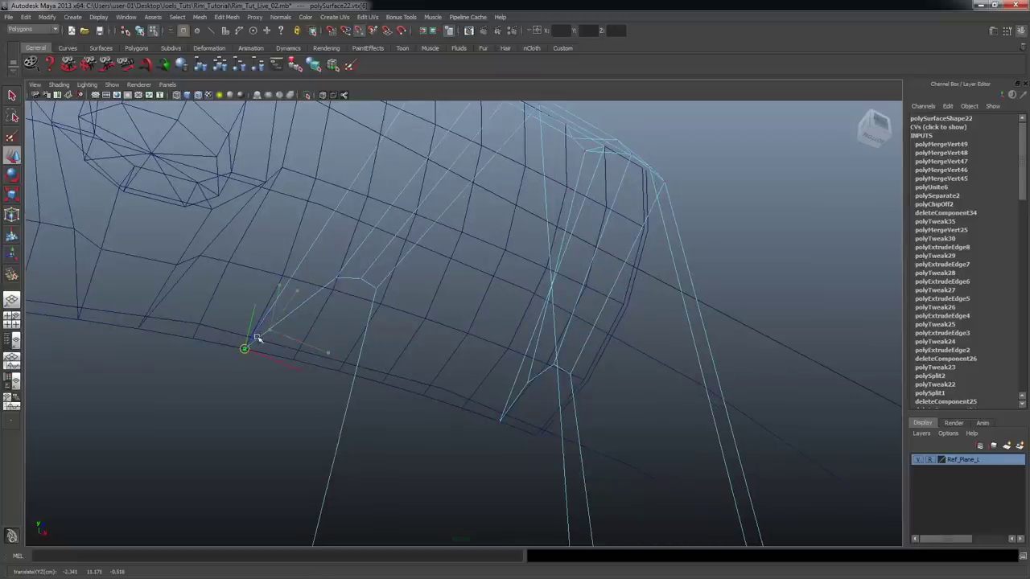
mouse_move(343, 351)
alt+mouse_down()
mouse_move(409, 350)
mouse_move(397, 375)
mouse_move(387, 368)
mouse_move(490, 361)
mouse_move(460, 367)
alt+mouse_up()
key(5)
alt+right_drag(467, 363, 494, 342)
alt+drag(494, 343, 419, 257)
alt+drag(532, 235, 374, 272)
- Insert edge loops running across the spoke's rim-end flank and down the length of its side
click(226, 16)
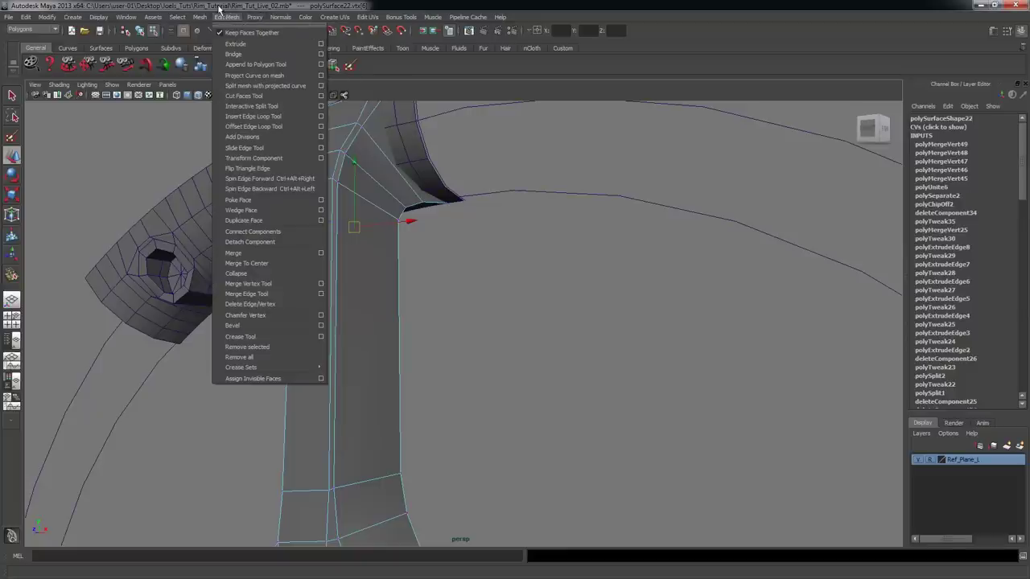
click(256, 117)
alt+drag(395, 179, 370, 218)
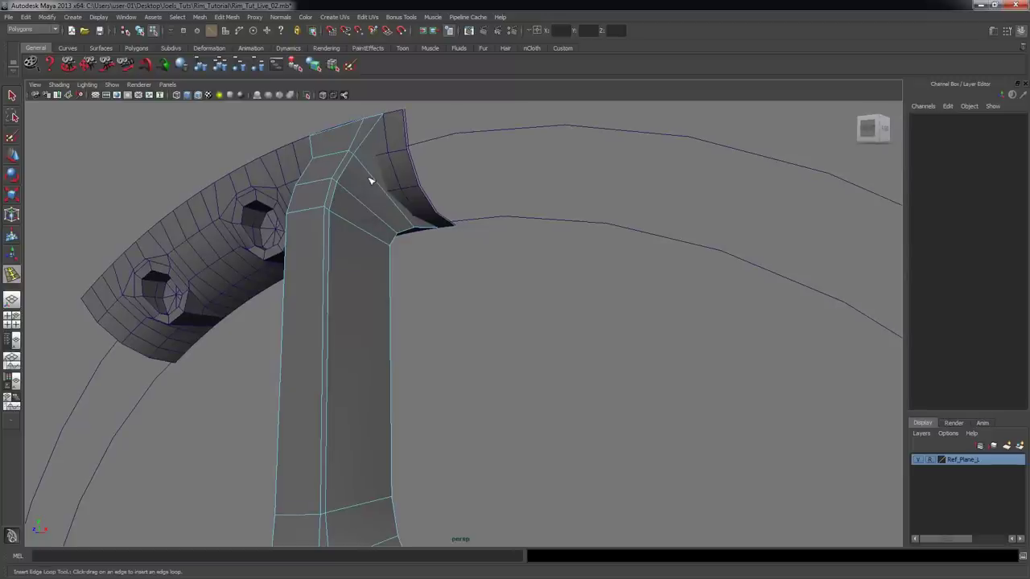
drag(370, 173, 438, 292)
click(387, 194)
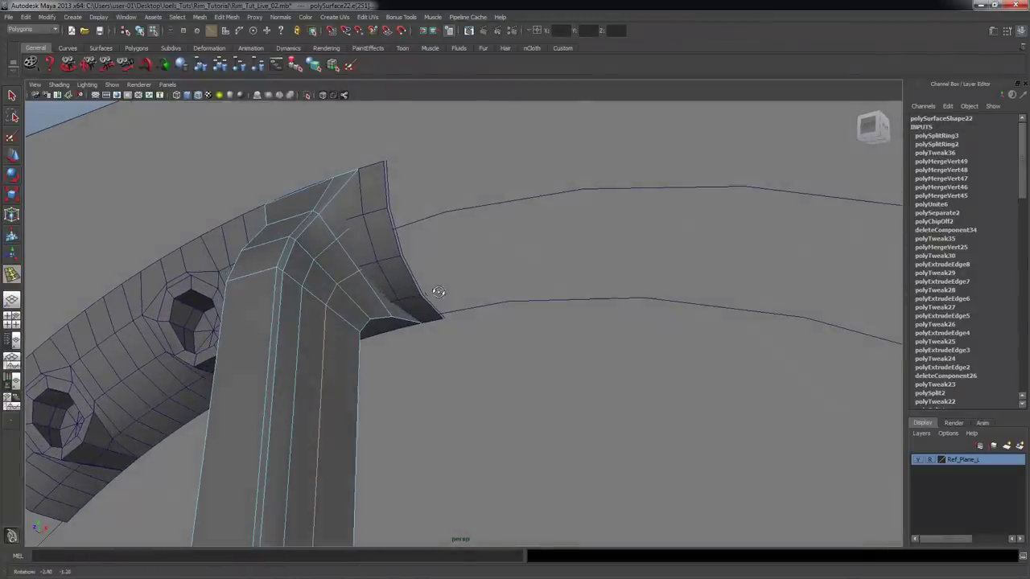
click(364, 235)
- Select the rim section's faces beside the spoke's flank and inspect how they sit behind the spoke
alt+drag(365, 235, 377, 250)
right_drag(368, 240, 371, 260)
drag(326, 211, 381, 273)
alt+drag(394, 327, 458, 336)
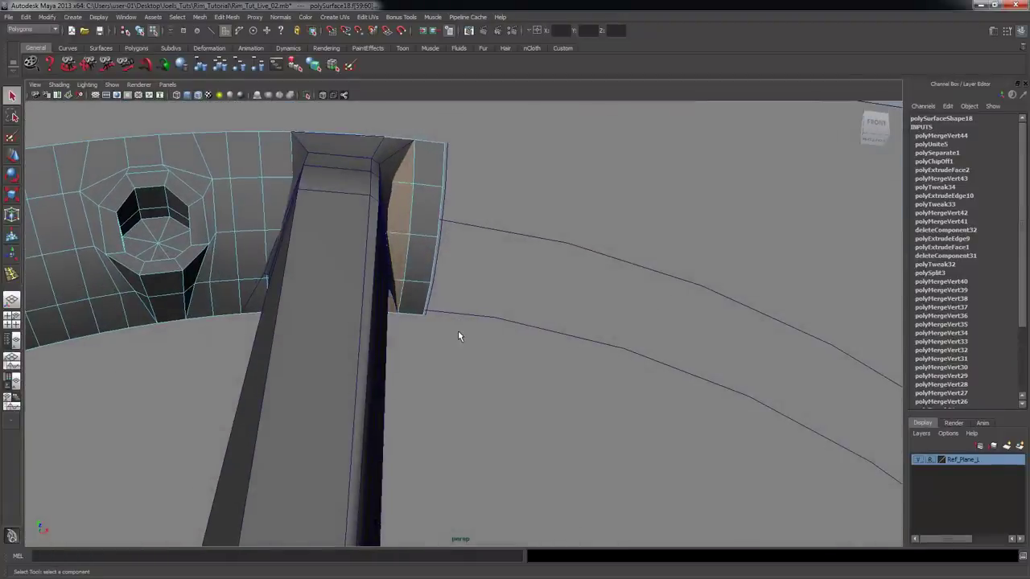
alt+drag(269, 196, 407, 423)
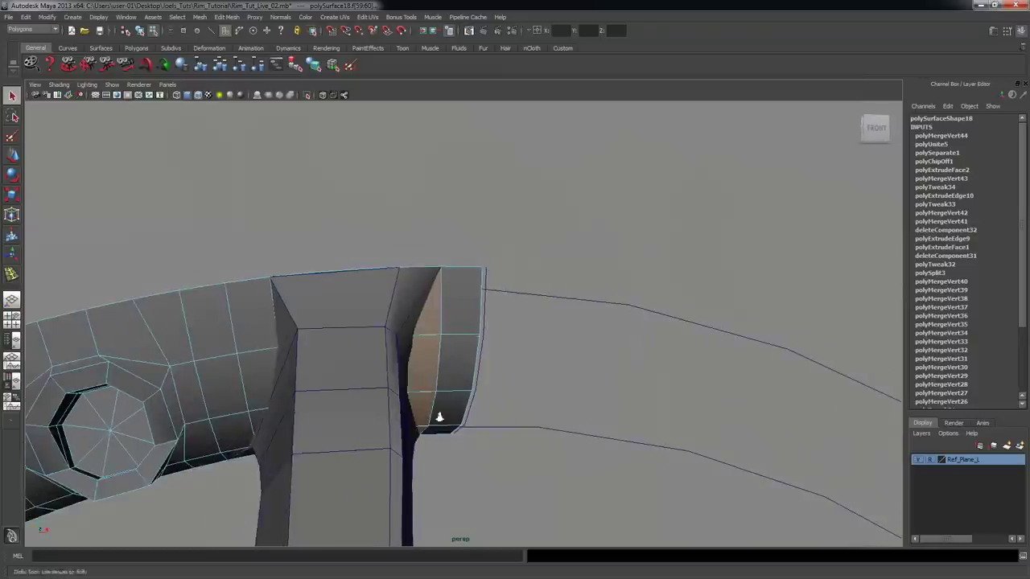
alt+right_drag(407, 423, 538, 331)
click(538, 330)
- Snap the spoke flank's upper border vertex onto the adjacent rim section vertex below the top corner
scroll(488, 285, up, 3)
alt+drag(581, 288, 429, 338)
right_click(433, 340)
right_drag(434, 338, 391, 338)
click(429, 316)
alt+drag(453, 333, 463, 328)
key(v)
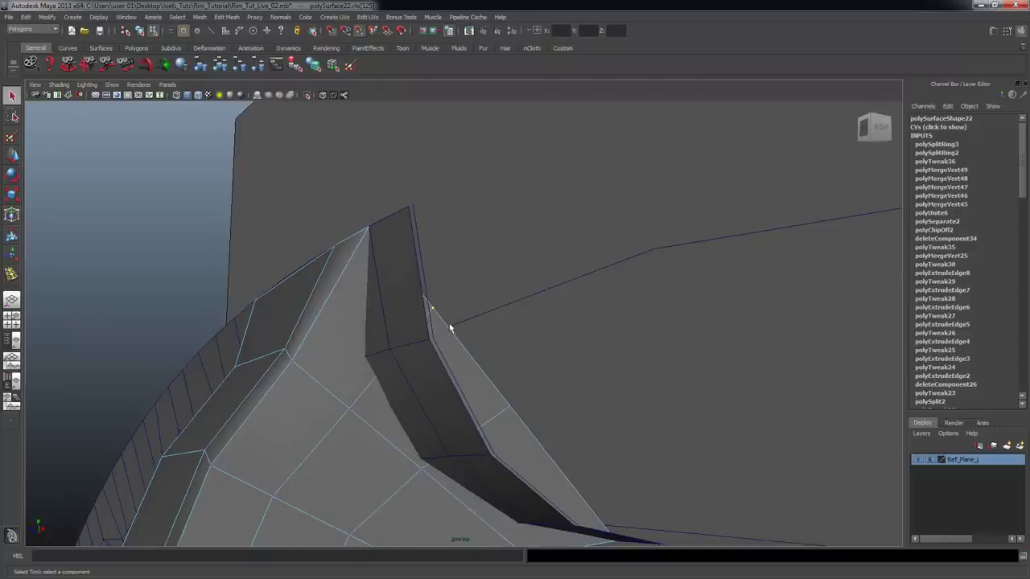
key(w)
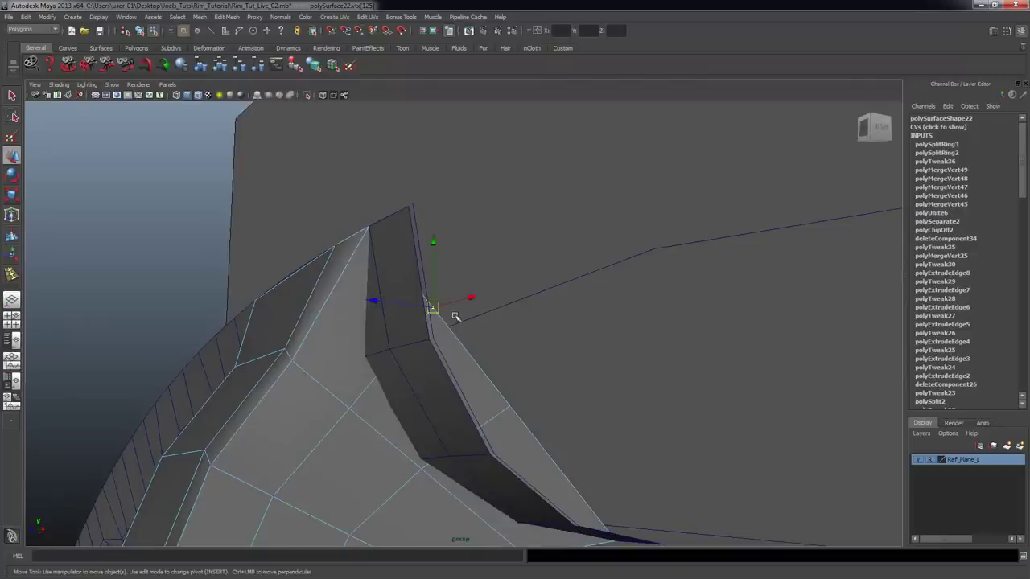
drag(433, 308, 350, 358)
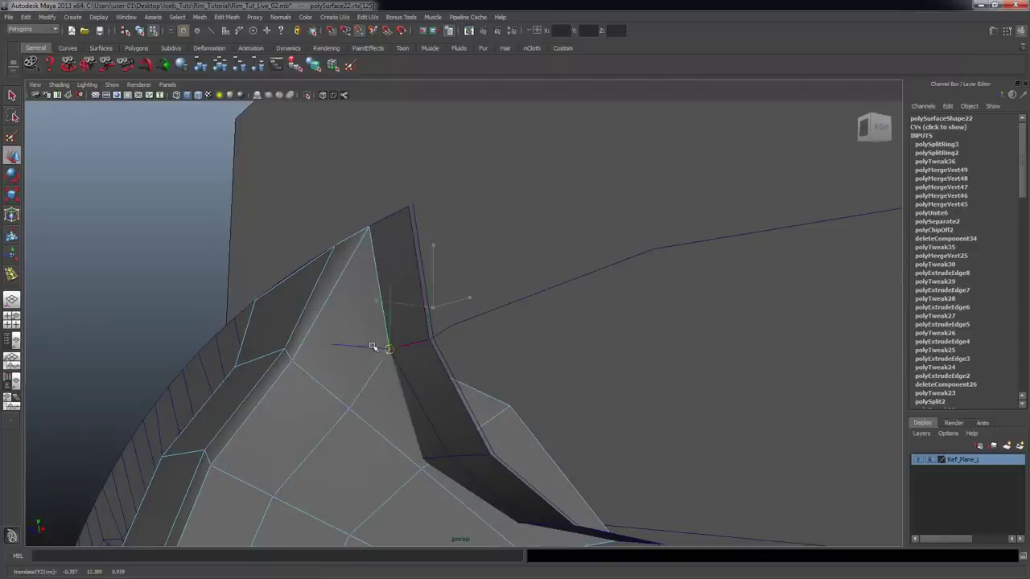
alt+drag(506, 384, 571, 371)
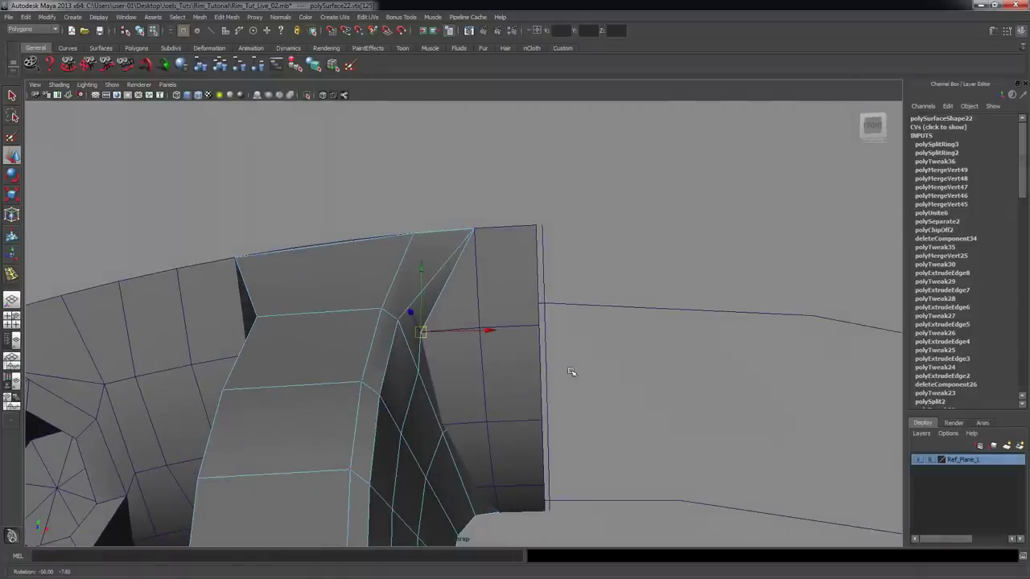
drag(429, 338, 478, 328)
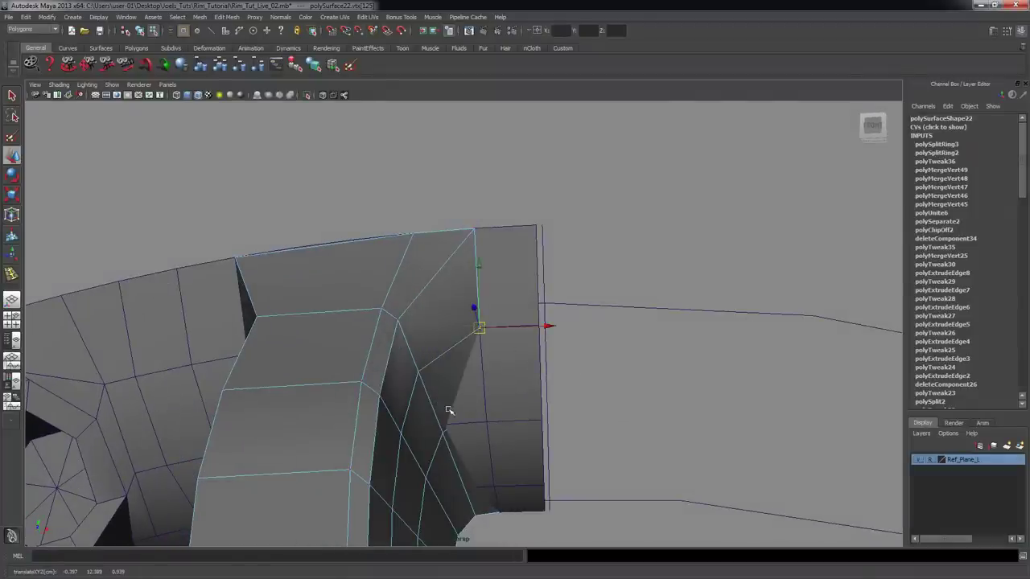
- Snap the next border vertex down the same spoke flank onto the matching rim section vertex
alt+drag(516, 433, 551, 400)
click(506, 378)
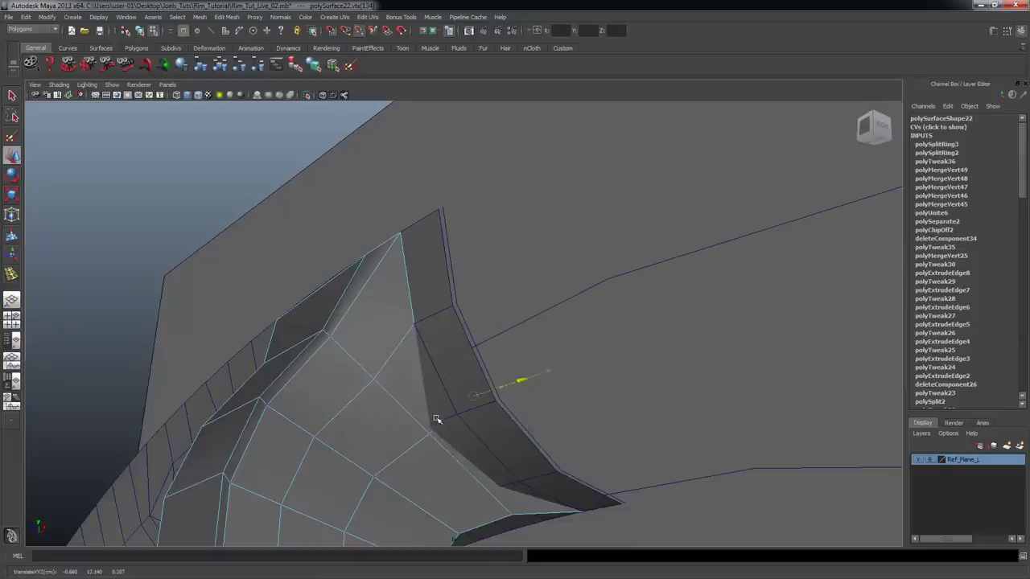
alt+drag(561, 431, 529, 442)
drag(487, 390, 446, 430)
key(ctrl+z)
- Insert another edge loop through the lower part of the spoke's flank, continuing down the spoke's side
alt+drag(544, 453, 380, 141)
click(233, 17)
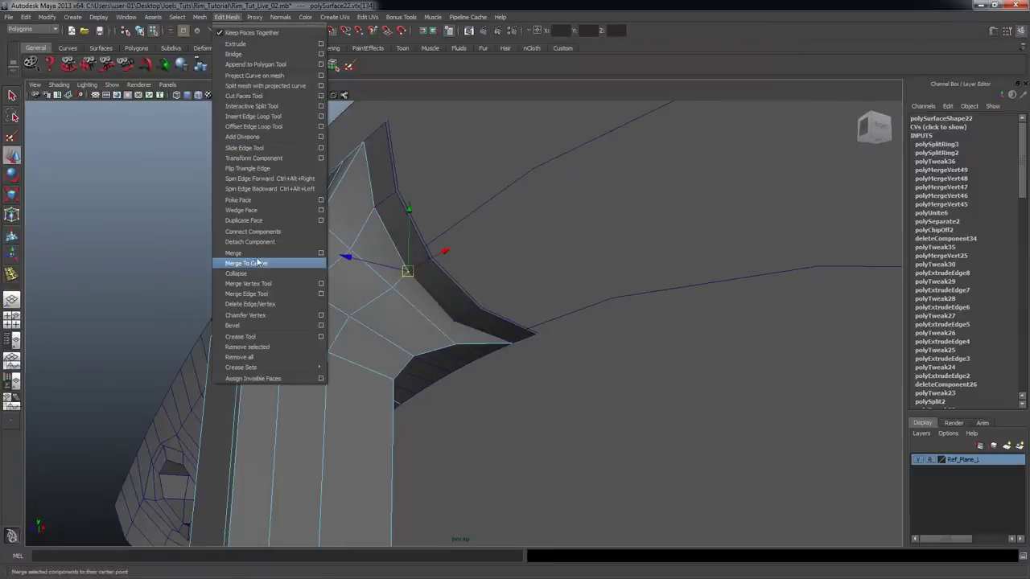
click(270, 116)
drag(431, 329, 435, 329)
- Move the new loop's border vertex at the flank's lower end onto the rim section
alt+drag(456, 372, 430, 389)
right_drag(402, 345, 427, 320)
alt+drag(474, 335, 499, 335)
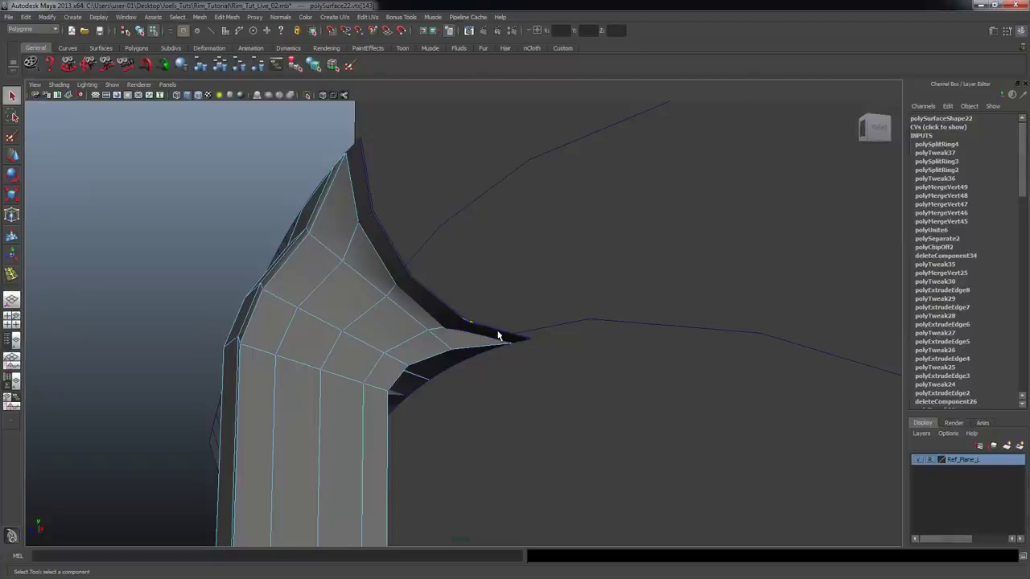
key(w)
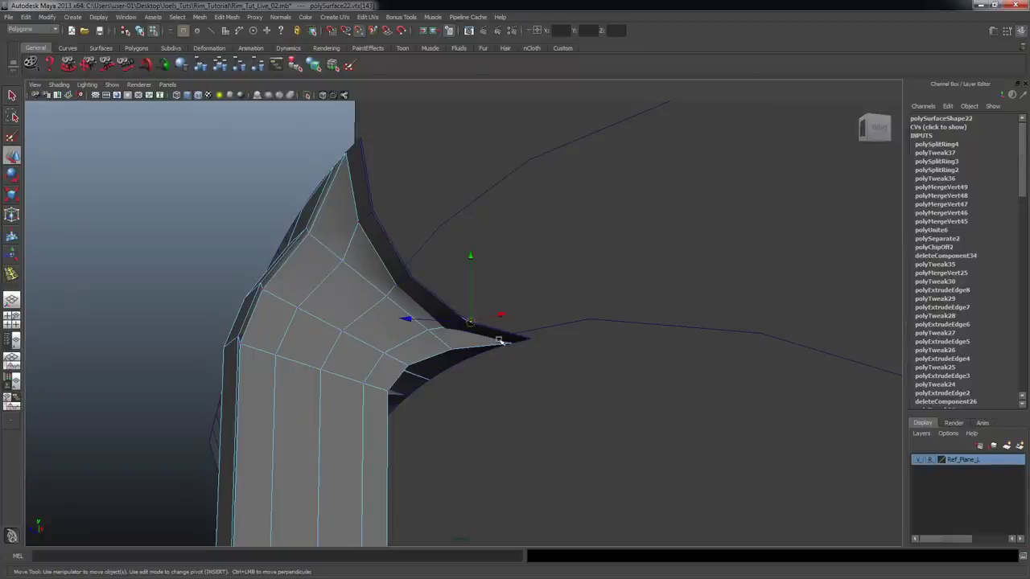
alt+drag(518, 358, 467, 188)
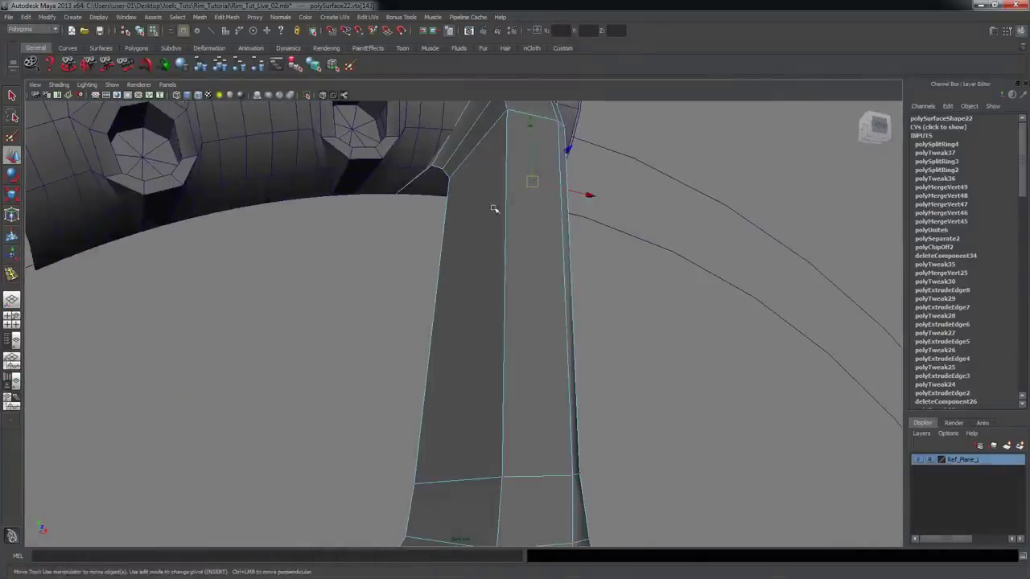
- Insert three edge loops on the spoke's opposite flank, running from the rim border down the spoke's side
alt+right_drag(467, 188, 443, 253)
alt+drag(444, 253, 462, 269)
alt+right_drag(462, 268, 548, 315)
alt+drag(548, 315, 399, 240)
click(229, 17)
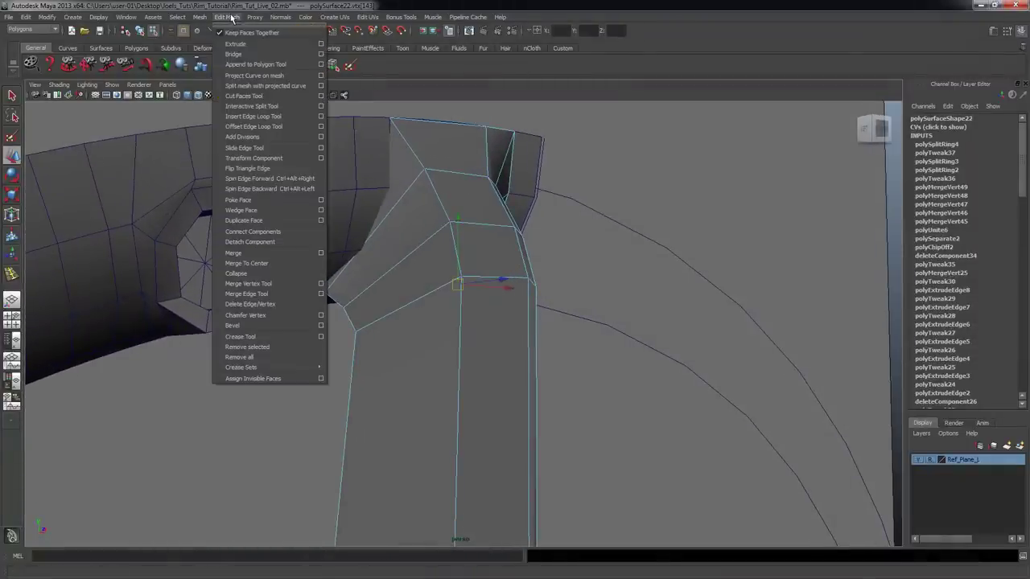
click(251, 118)
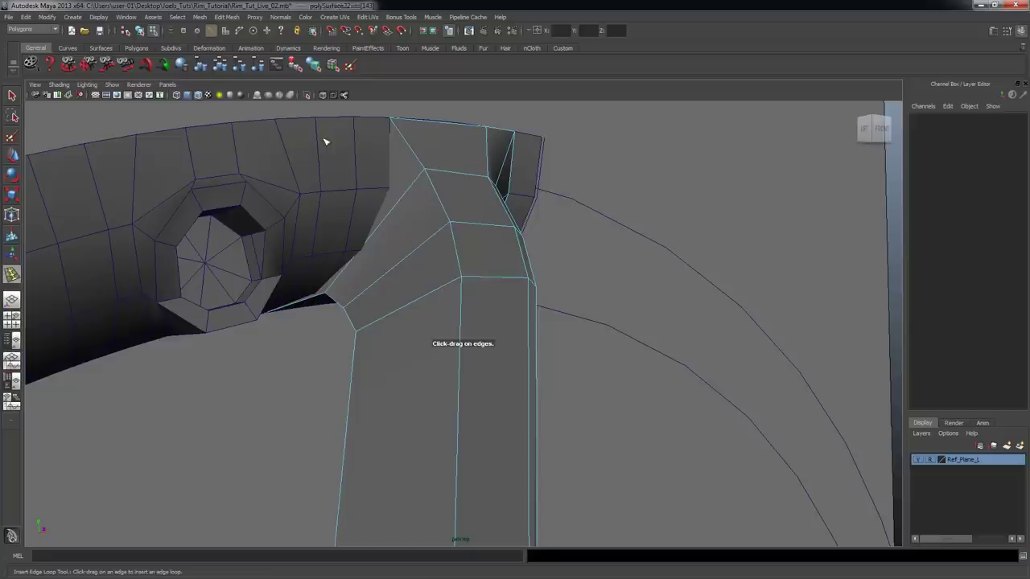
click(403, 198)
alt+drag(400, 246, 431, 224)
click(412, 256)
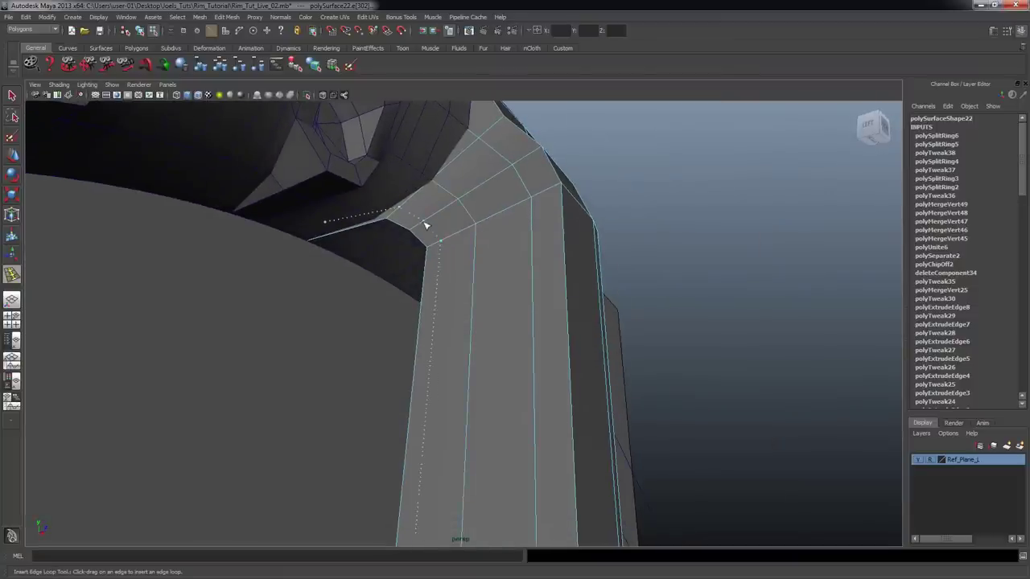
click(418, 231)
alt+drag(462, 281, 317, 193)
- Snap the opposite flank's upper border vertex onto the neighbouring rim section vertex nearest the bolt hole
key(q)
alt+drag(397, 194, 562, 346)
right_drag(561, 343, 527, 345)
click(558, 344)
alt+drag(559, 345, 484, 310)
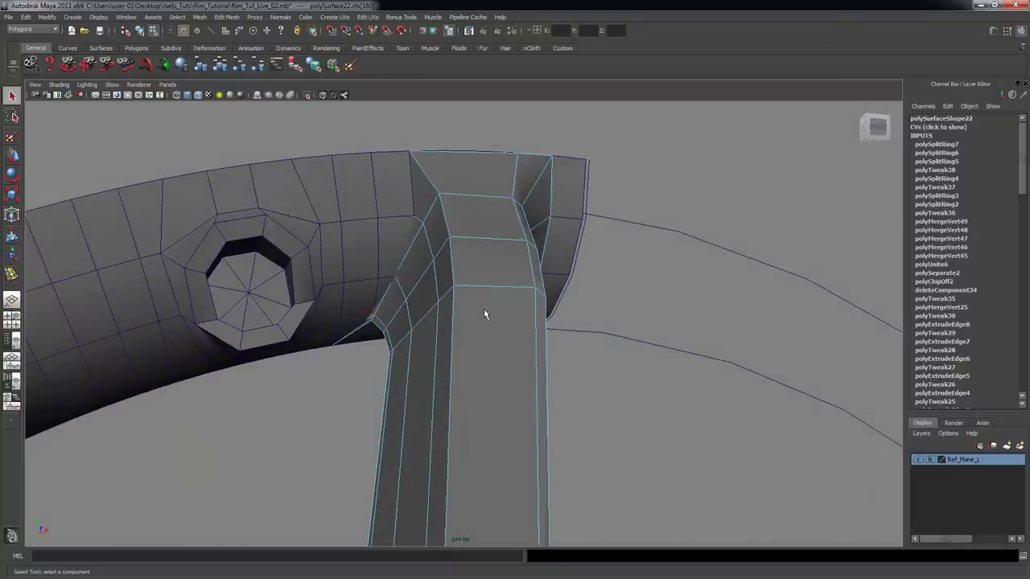
key(w)
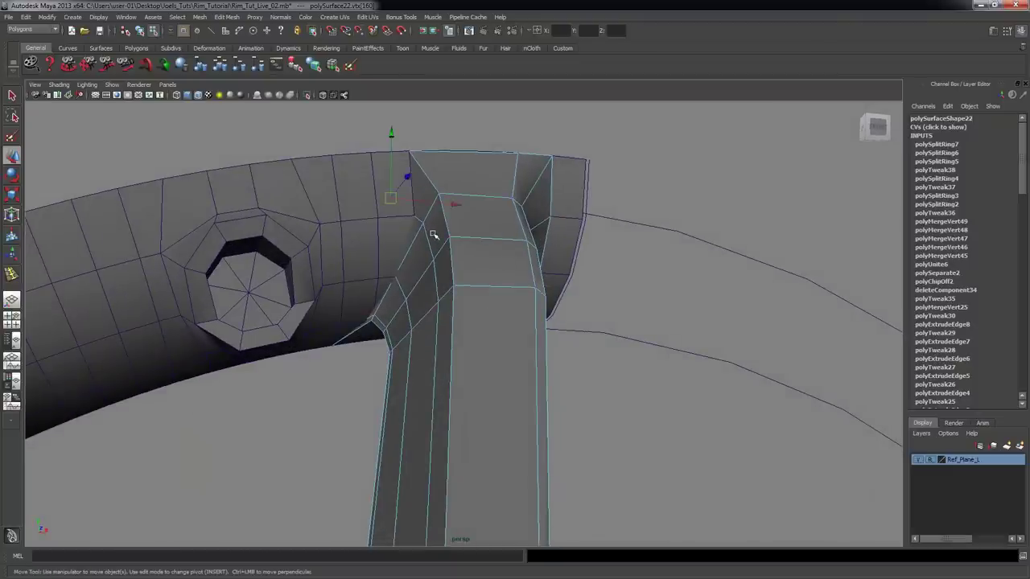
drag(404, 211, 384, 214)
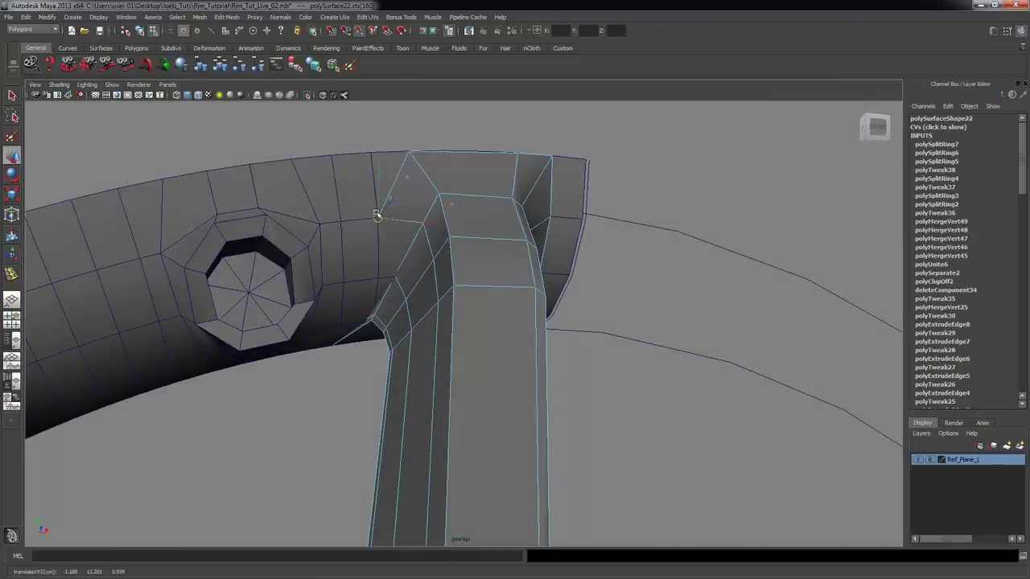
- Move the two border vertices further down the opposite flank onto the rim section's surface
drag(390, 272, 571, 306)
alt+drag(500, 342, 453, 334)
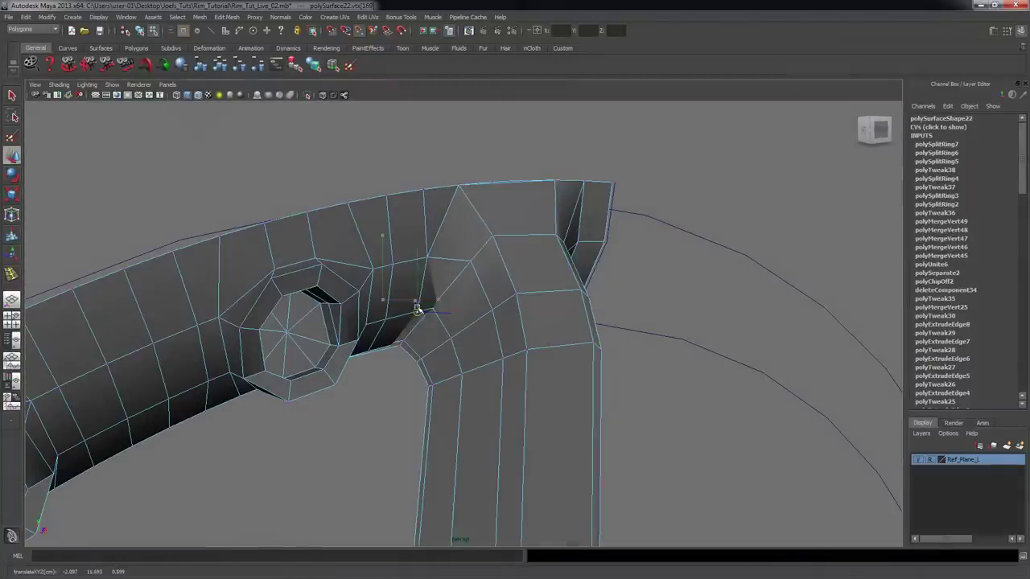
alt+drag(467, 314, 466, 268)
alt+right_drag(466, 269, 487, 256)
alt+drag(487, 256, 479, 254)
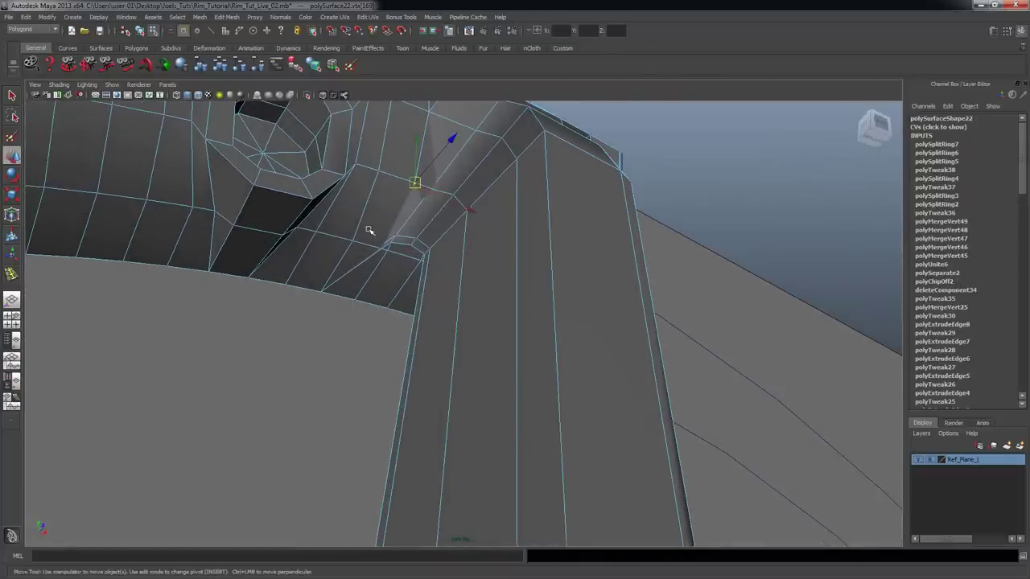
alt+drag(387, 258, 472, 309)
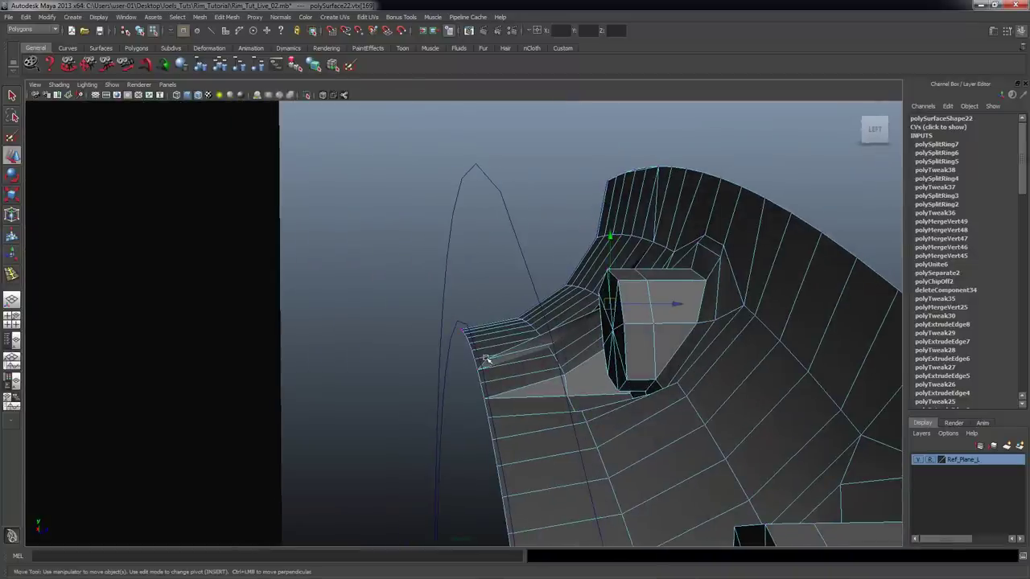
alt+drag(500, 364, 501, 325)
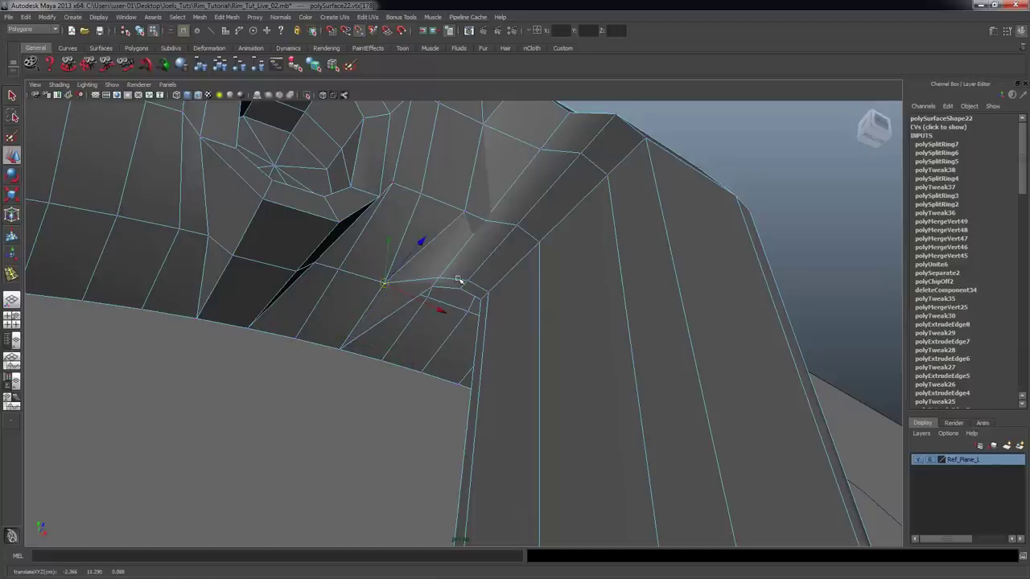
- Shift the rim vertex beside the opposite flank along X, in line with the rim edge above it
alt+drag(440, 337, 460, 314)
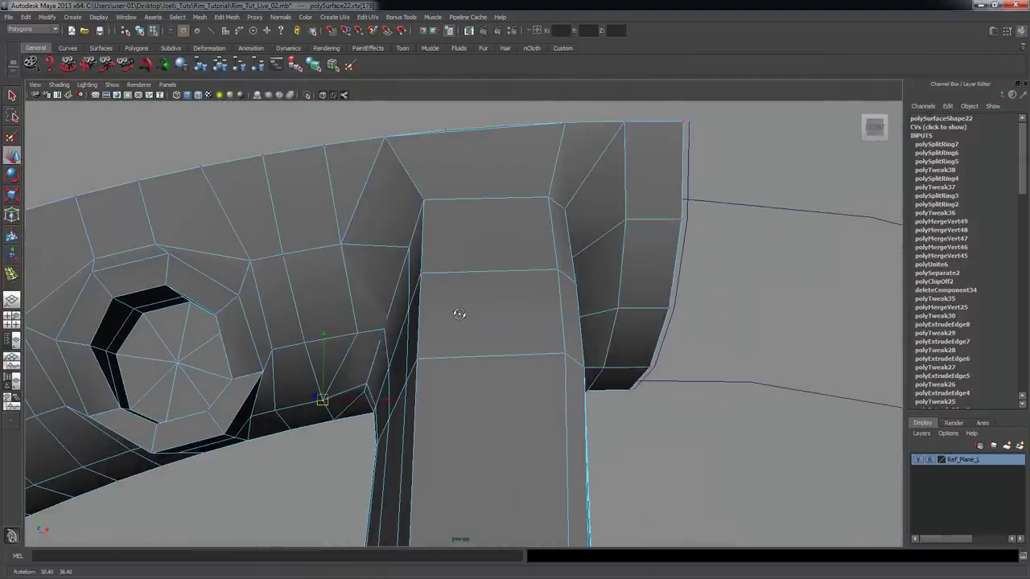
alt+right_drag(386, 336, 426, 338)
alt+drag(425, 337, 405, 313)
alt+right_drag(404, 313, 443, 289)
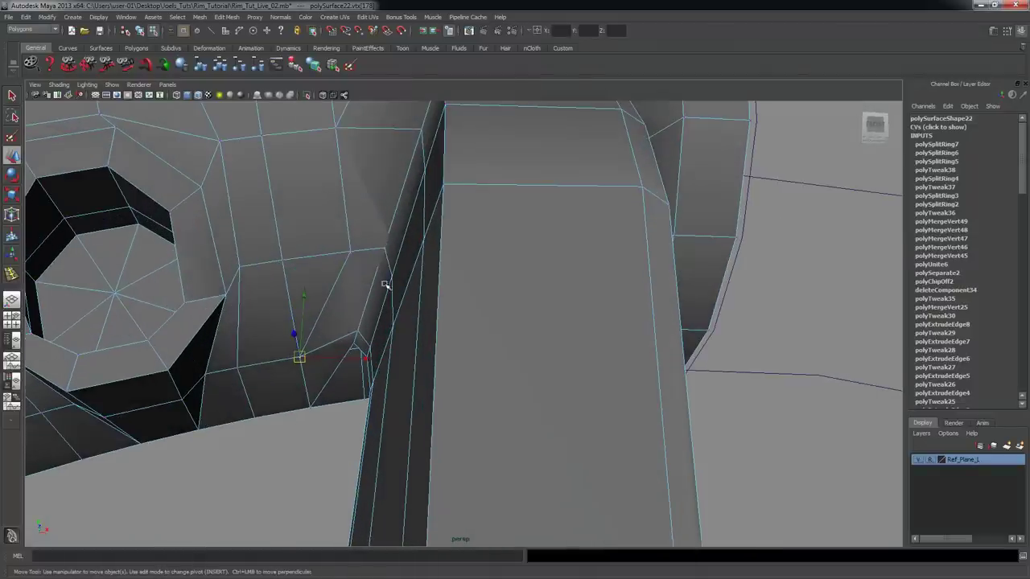
alt+drag(342, 253, 326, 205)
drag(414, 285, 410, 286)
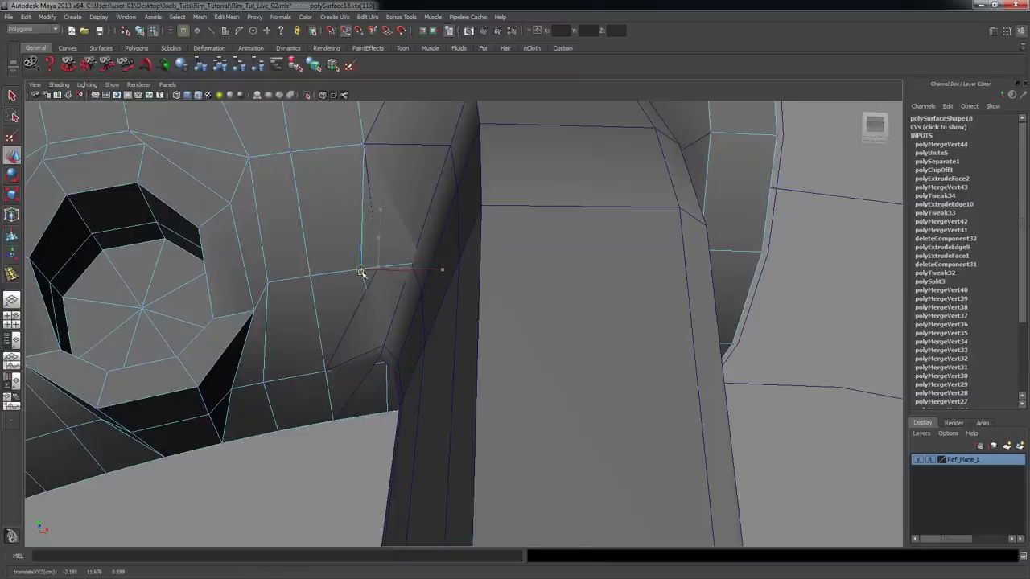
alt+drag(401, 345, 418, 315)
alt+drag(451, 238, 428, 305)
alt+drag(368, 292, 368, 294)
alt+drag(442, 264, 494, 318)
- Switch to wireframe display and snap the flank's middle border vertex onto the shifted rim vertex
right_click(389, 350)
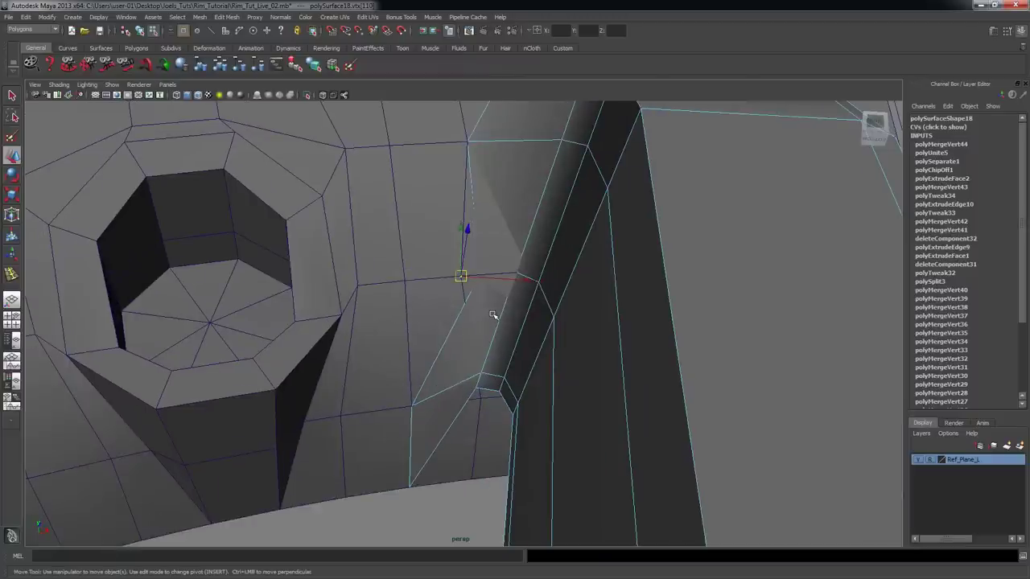
key(4)
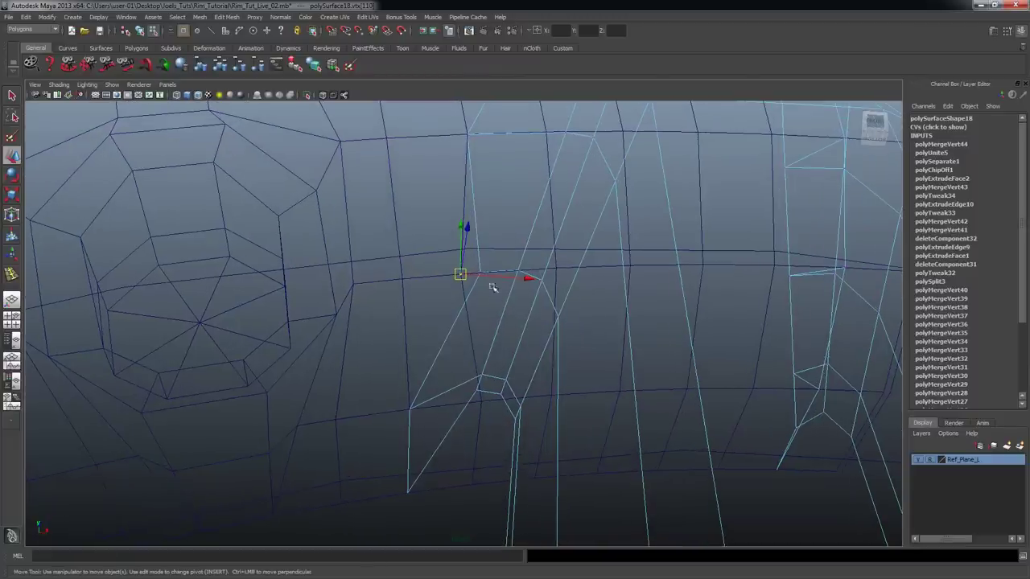
click(481, 274)
drag(487, 275, 470, 275)
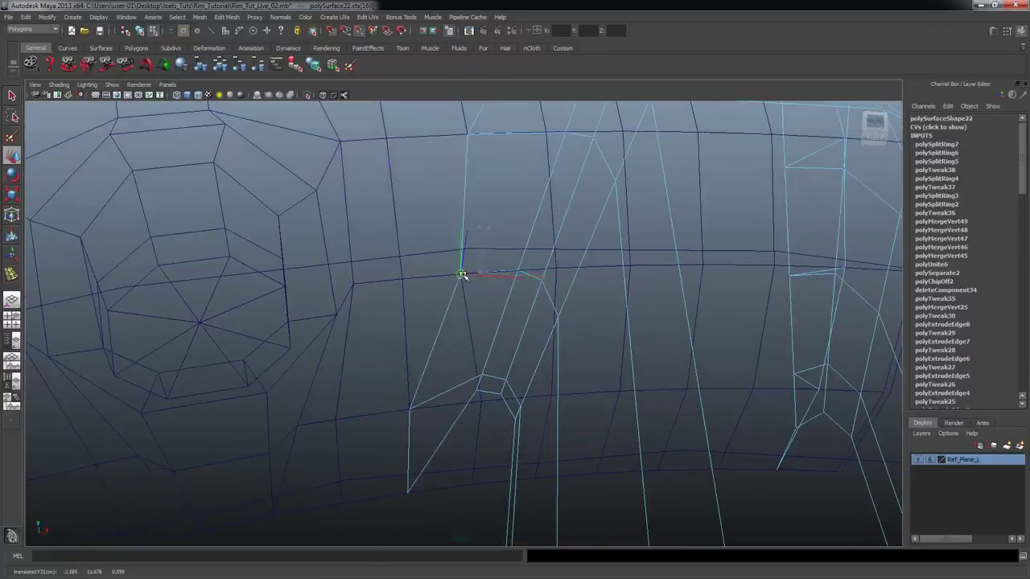
- Snap the opposite flank's two lowest border vertices onto rim vertices one column closer to the spoke
alt+drag(489, 405, 577, 330)
click(413, 358)
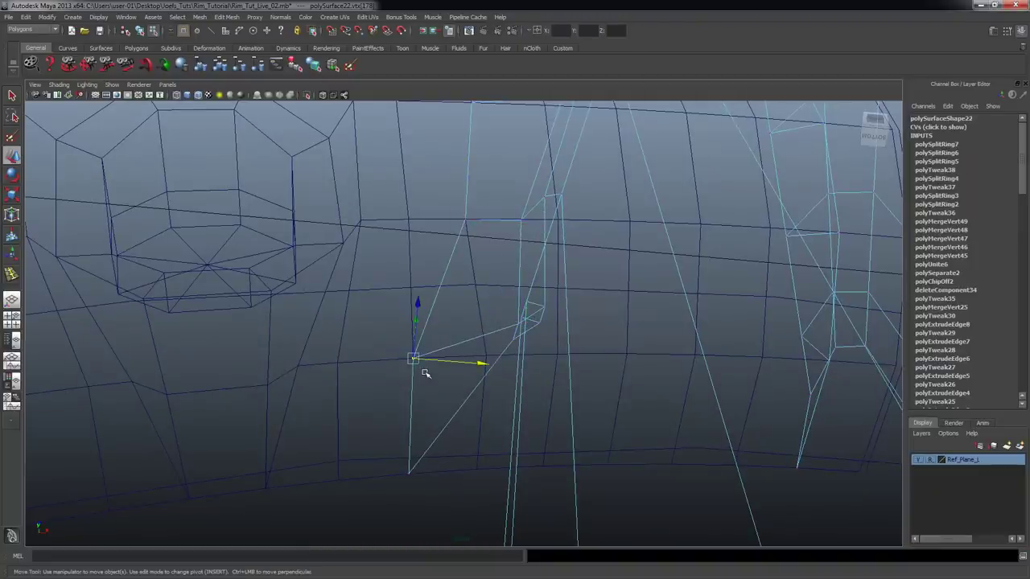
drag(417, 360, 481, 346)
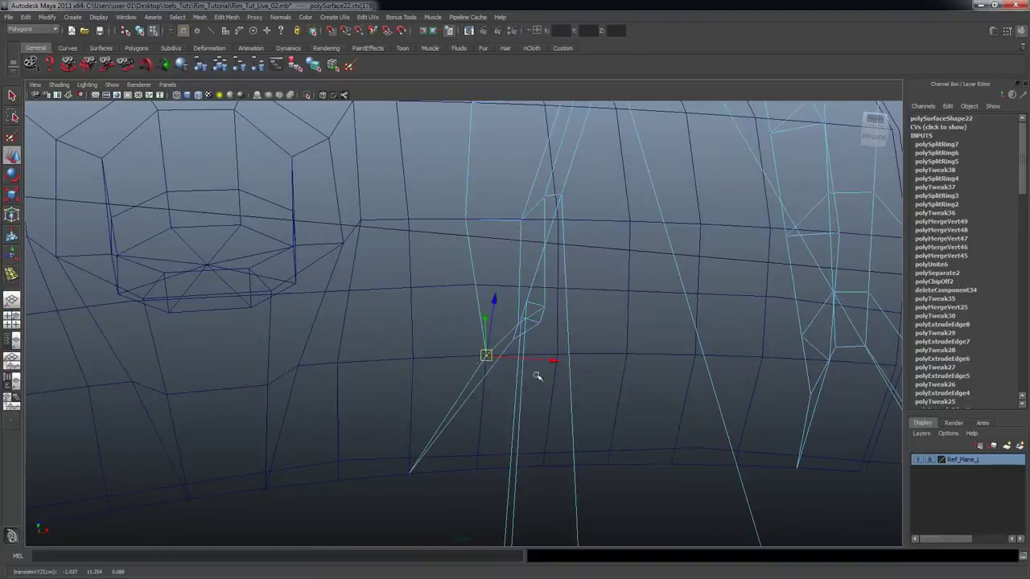
alt+drag(530, 378, 581, 386)
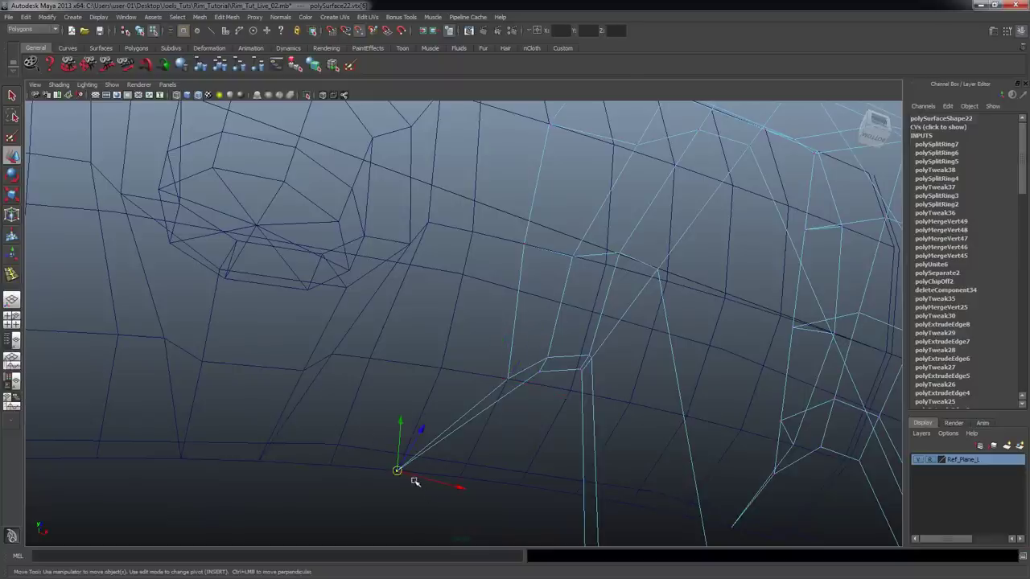
drag(400, 471, 495, 400)
- Select the vertices around the opposite flank's lower corner and adjust their position along X and Y
alt+drag(495, 399, 430, 218)
alt+drag(486, 269, 476, 289)
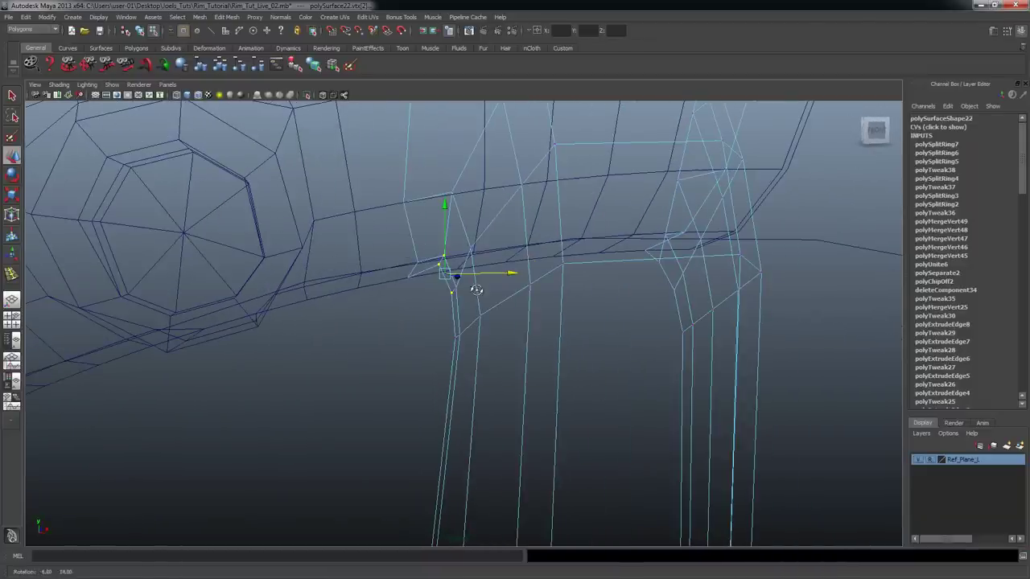
alt+drag(461, 346, 504, 188)
alt+drag(498, 229, 510, 268)
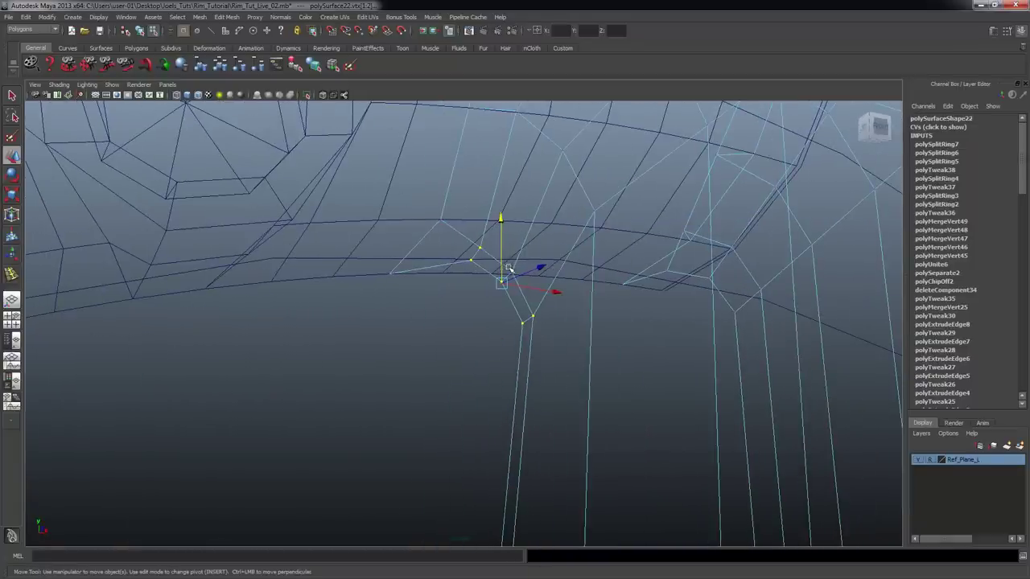
- Return to shaded display and snap the spoke's upper corner vertex onto the rim section's top edge
key(5)
mouse_move(648, 306)
alt+mouse_down()
mouse_move(437, 262)
mouse_move(473, 194)
mouse_move(515, 249)
mouse_move(471, 246)
mouse_move(559, 209)
mouse_move(543, 200)
mouse_move(520, 214)
alt+mouse_up()
alt+right_drag(520, 214, 410, 231)
alt+drag(409, 232, 540, 304)
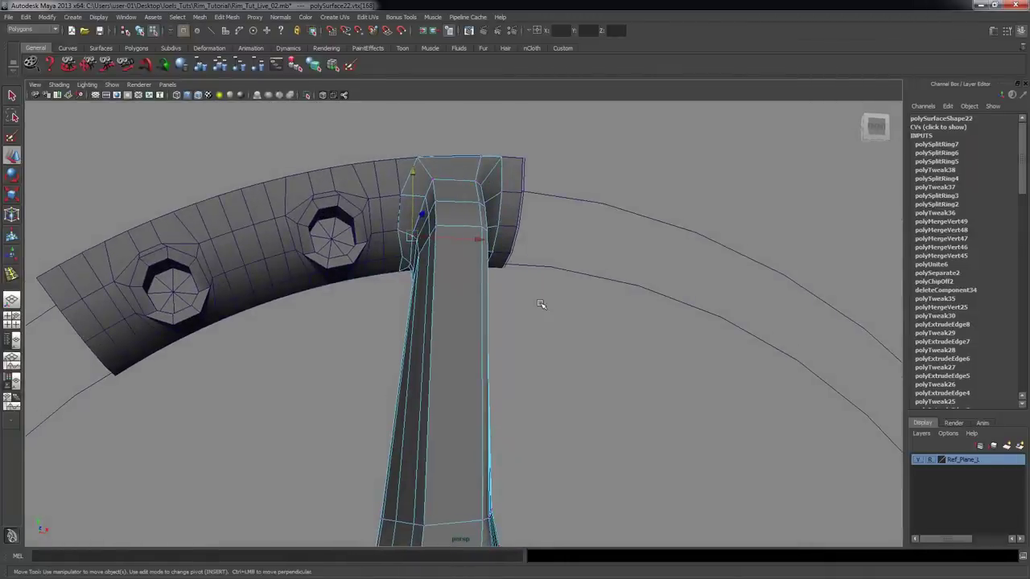
alt+drag(554, 310, 352, 181)
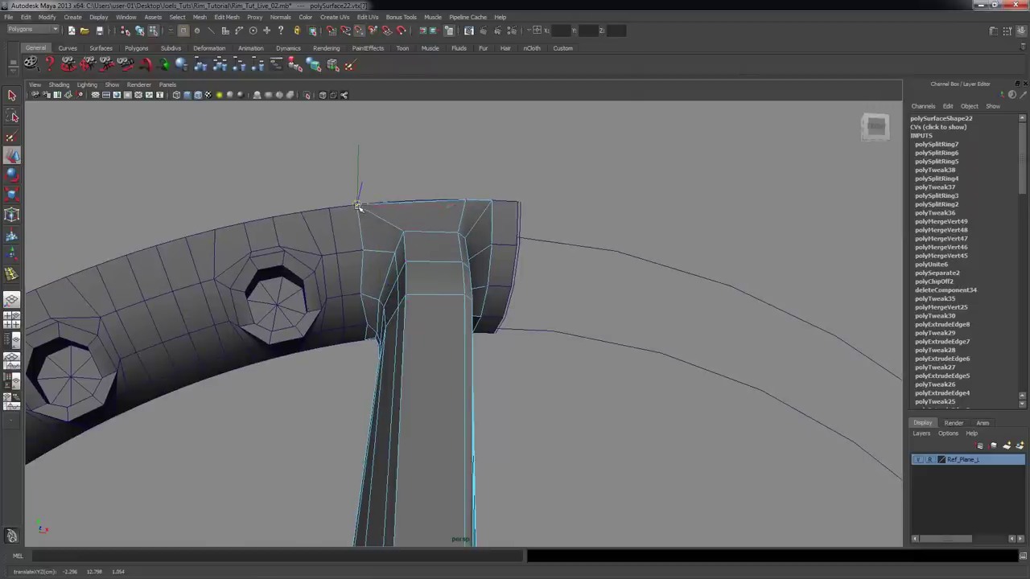
- Insert an edge loop along the spoke's flank between the upper corner and the next loop down
alt+drag(424, 247, 386, 263)
alt+drag(405, 219, 491, 314)
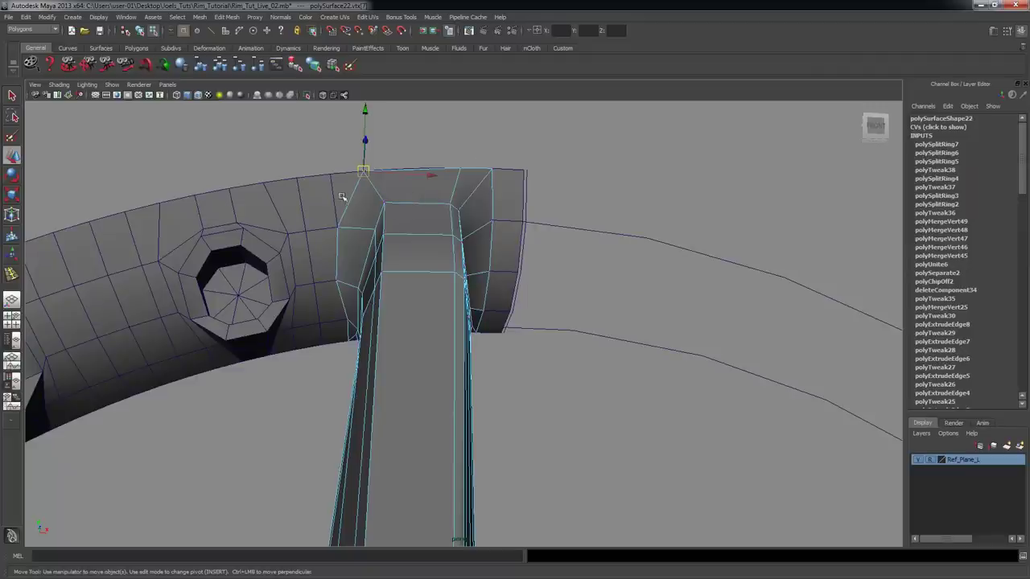
alt+drag(413, 286, 423, 253)
click(236, 18)
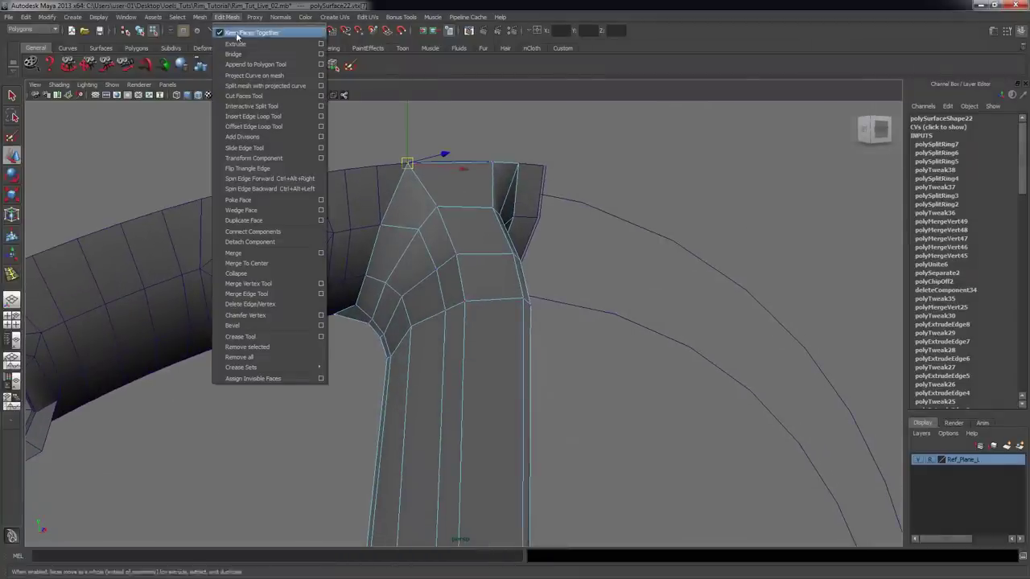
click(257, 117)
drag(427, 222, 431, 221)
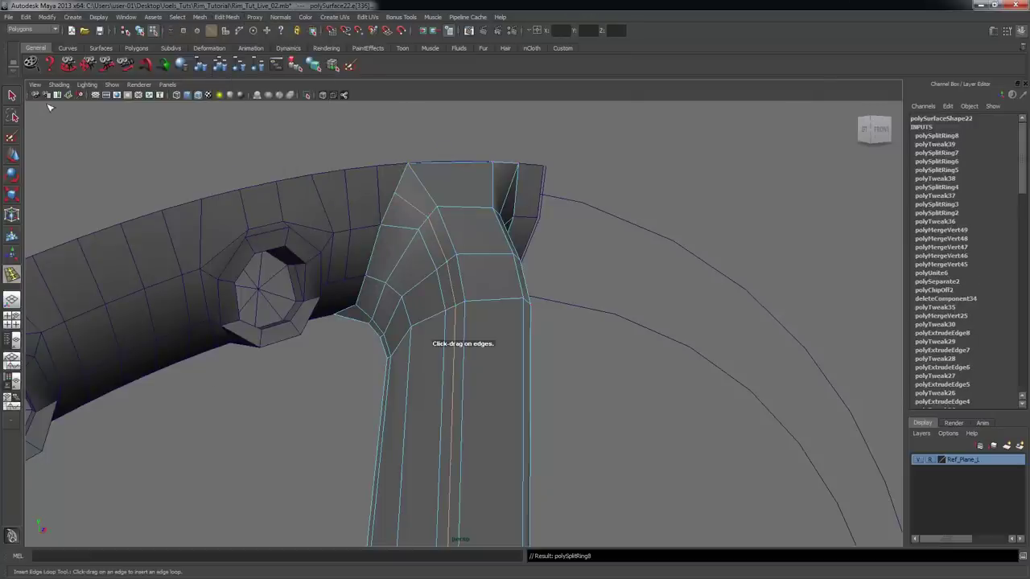
- Snap the new loop's border vertex onto the rim's top-edge vertex beside the spoke's upper corner
click(16, 95)
right_drag(407, 202, 377, 200)
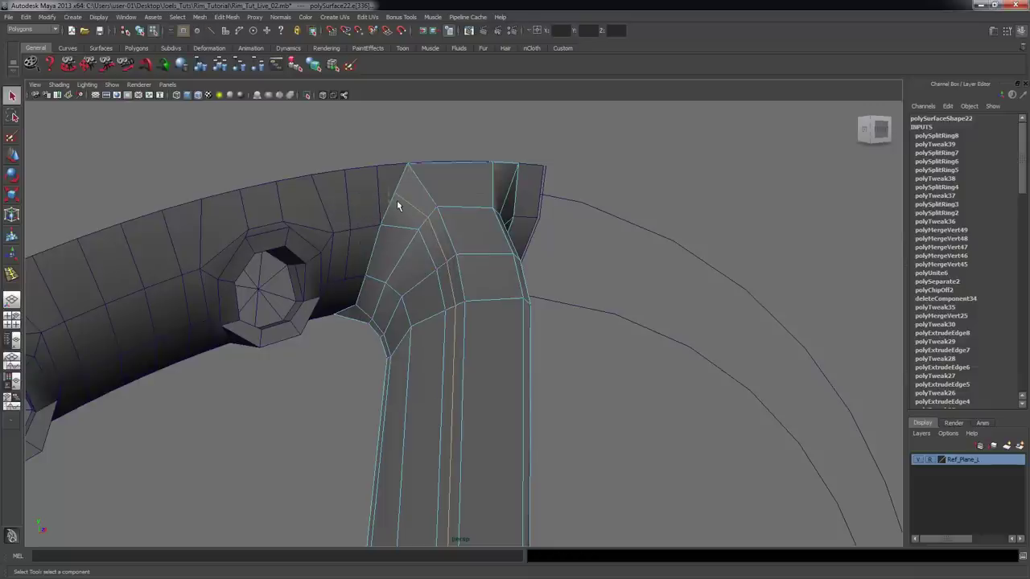
click(396, 196)
key(w)
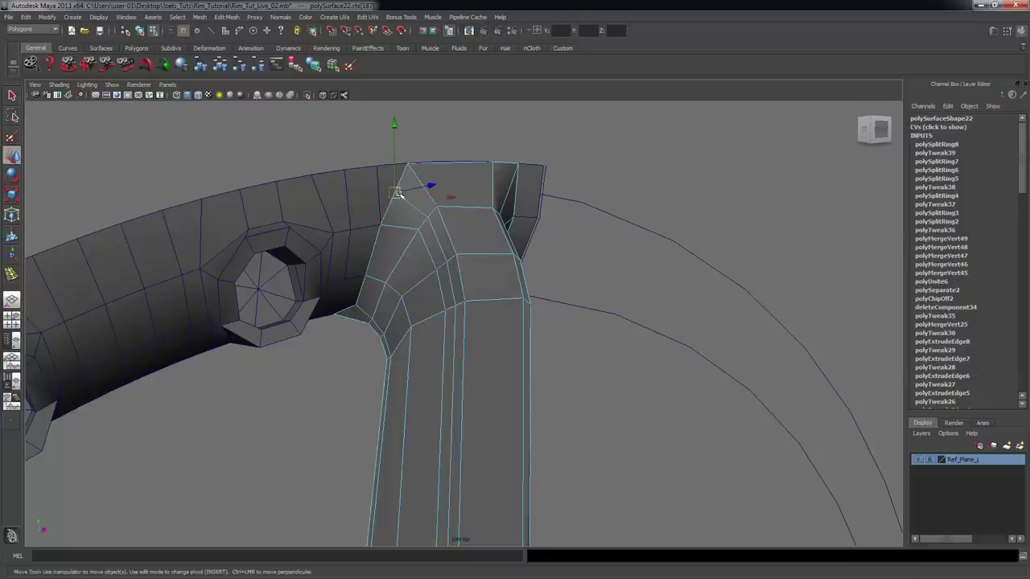
drag(404, 200, 384, 171)
- Examine the fit between the spoke's upper end and the rim section from several angles
alt+drag(451, 252, 426, 200)
scroll(510, 195, up, 2)
scroll(491, 287, down, 3)
alt+middle_drag(540, 381, 531, 286)
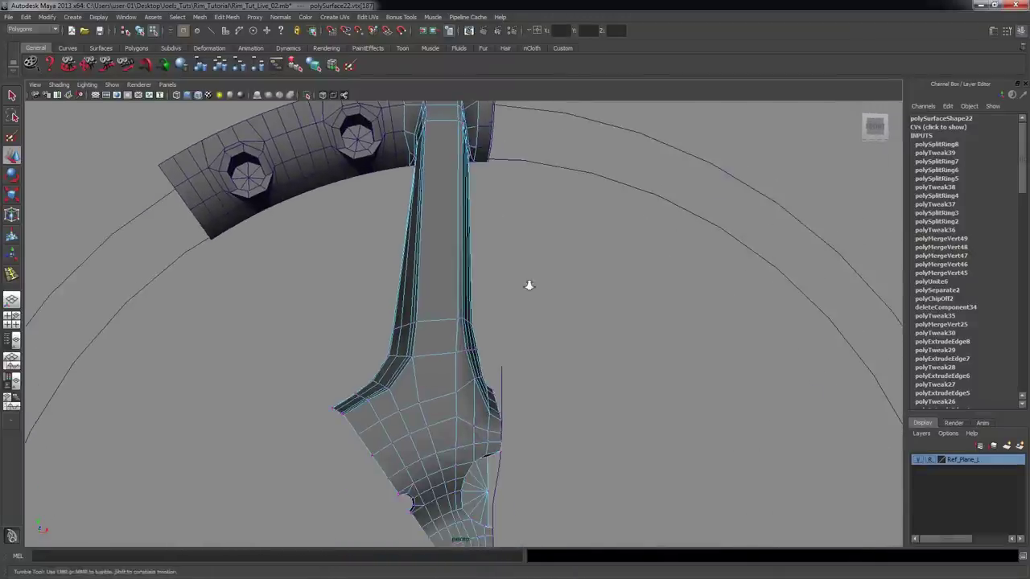
scroll(531, 285, down, 2)
alt+drag(464, 256, 454, 209)
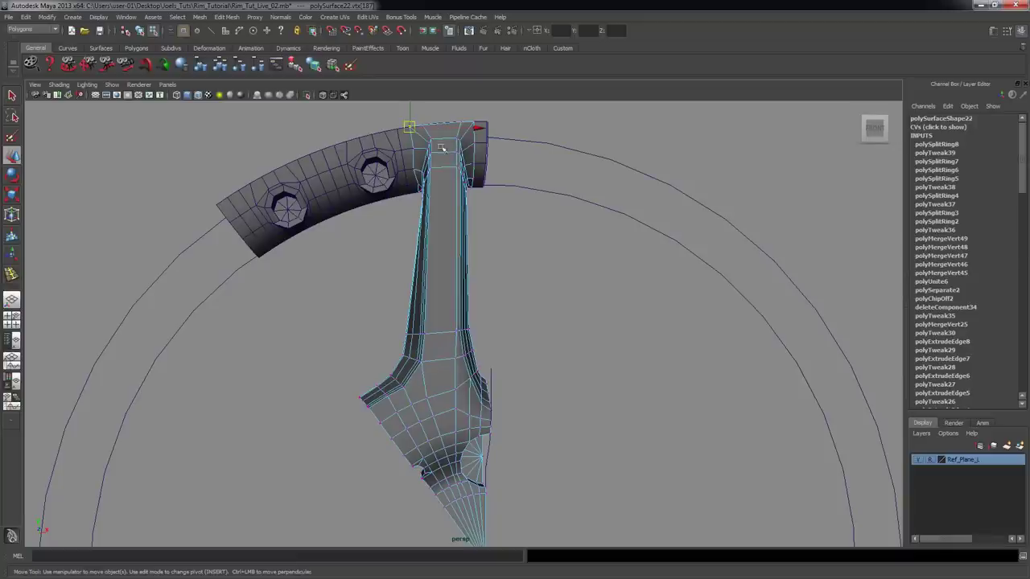
alt+drag(450, 157, 515, 413)
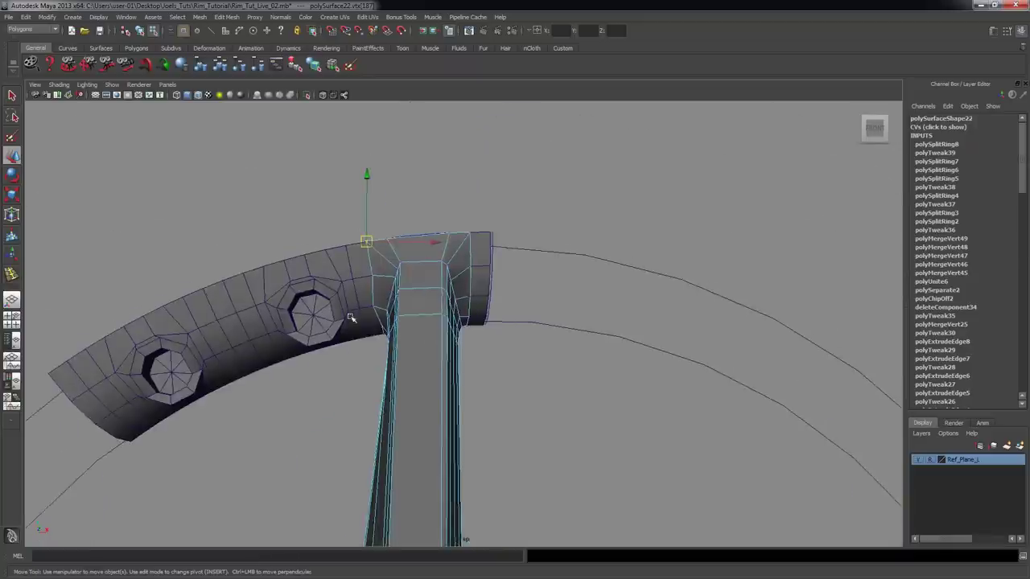
scroll(546, 312, up, 3)
alt+drag(513, 206, 508, 255)
scroll(511, 251, up, 2)
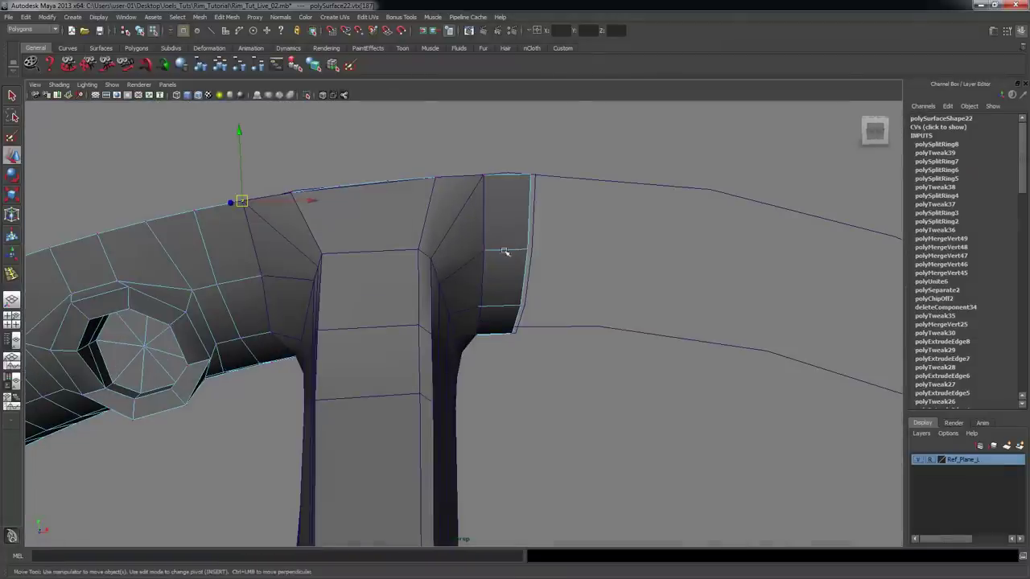
alt+drag(314, 213, 373, 212)
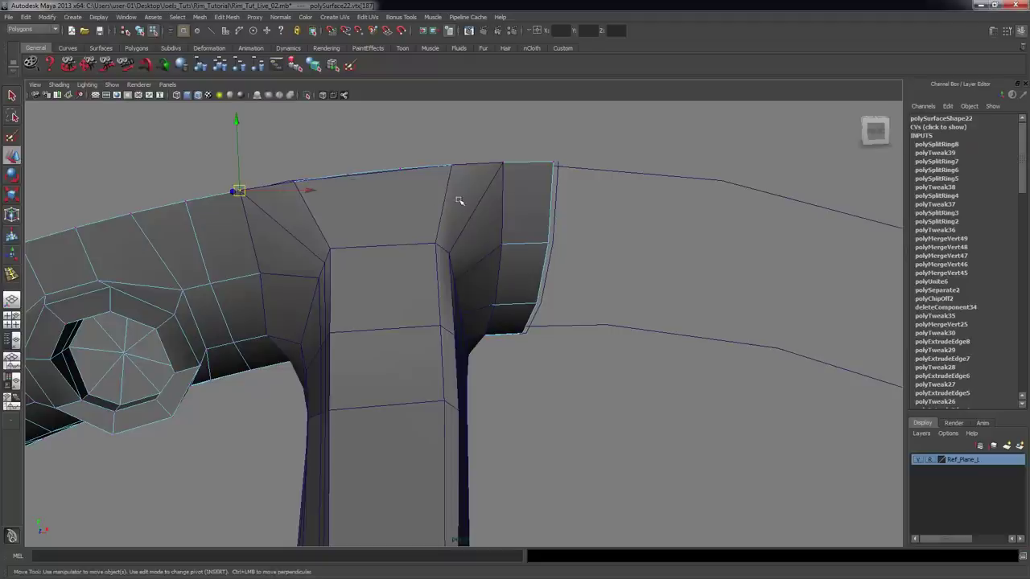
alt+drag(482, 204, 458, 202)
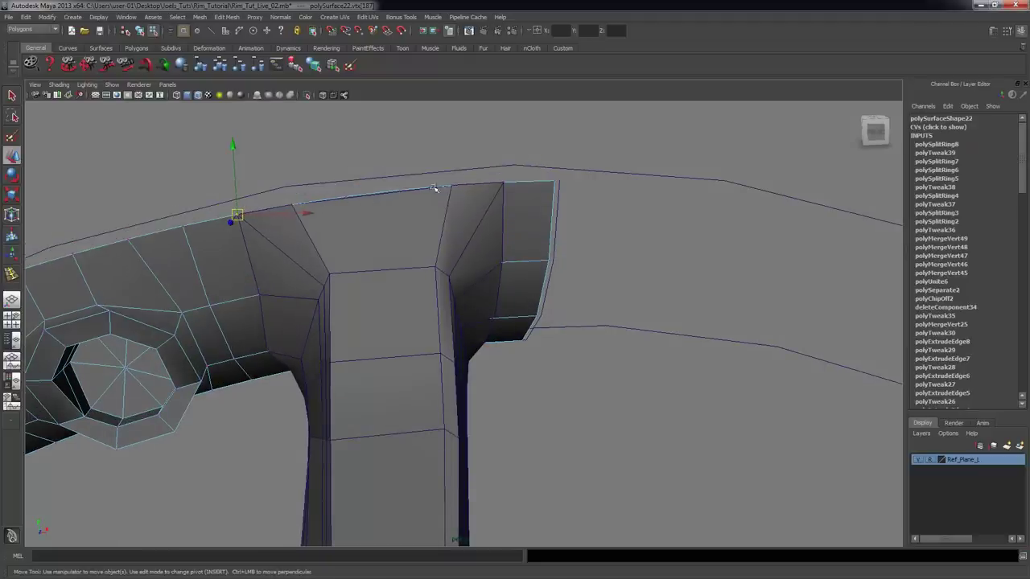
alt+drag(402, 222, 417, 218)
- Select the rim section's faces hidden behind the spoke's upper end and delete them
key(F8)
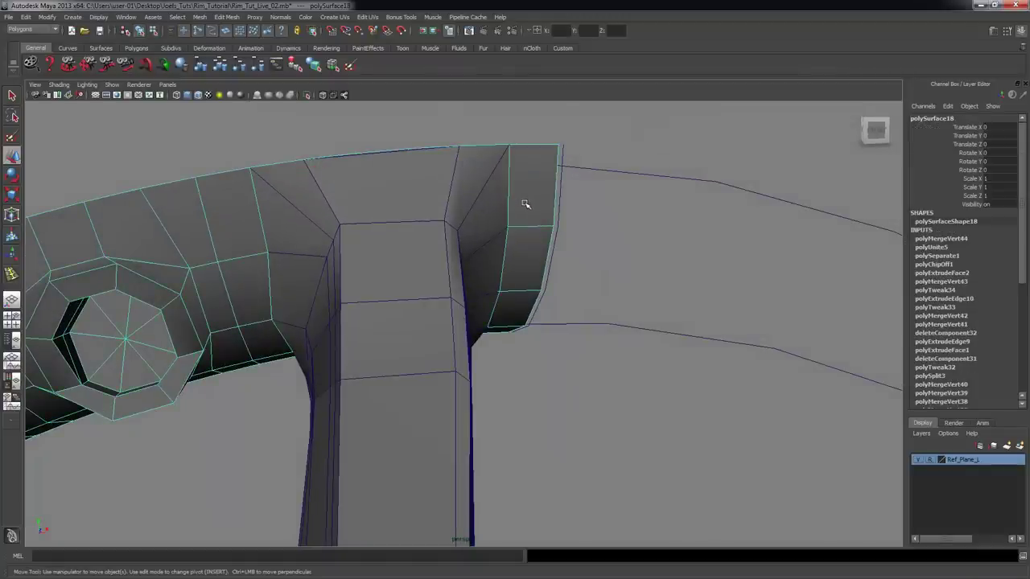
alt+drag(421, 212, 361, 184)
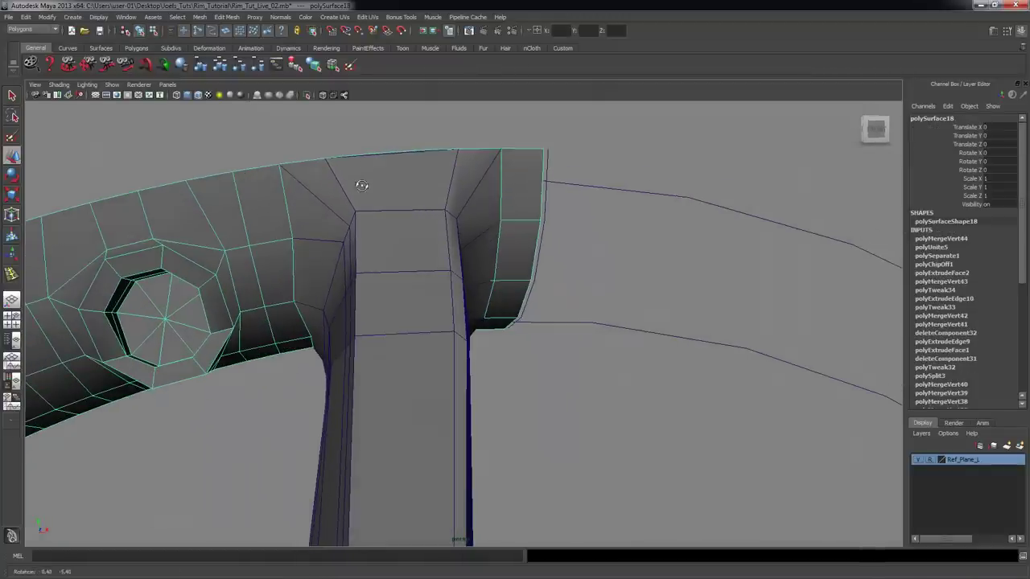
right_click(522, 180)
click(523, 203)
alt+drag(523, 203, 475, 208)
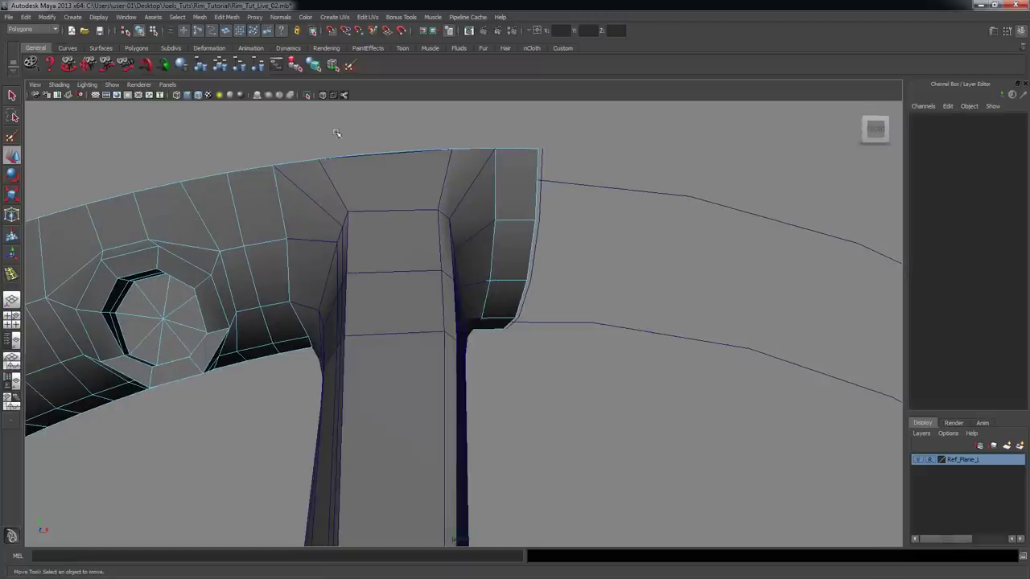
drag(444, 391, 446, 391)
alt+drag(446, 391, 490, 281)
alt+right_drag(490, 281, 613, 263)
alt+drag(613, 262, 532, 201)
alt+drag(641, 232, 554, 264)
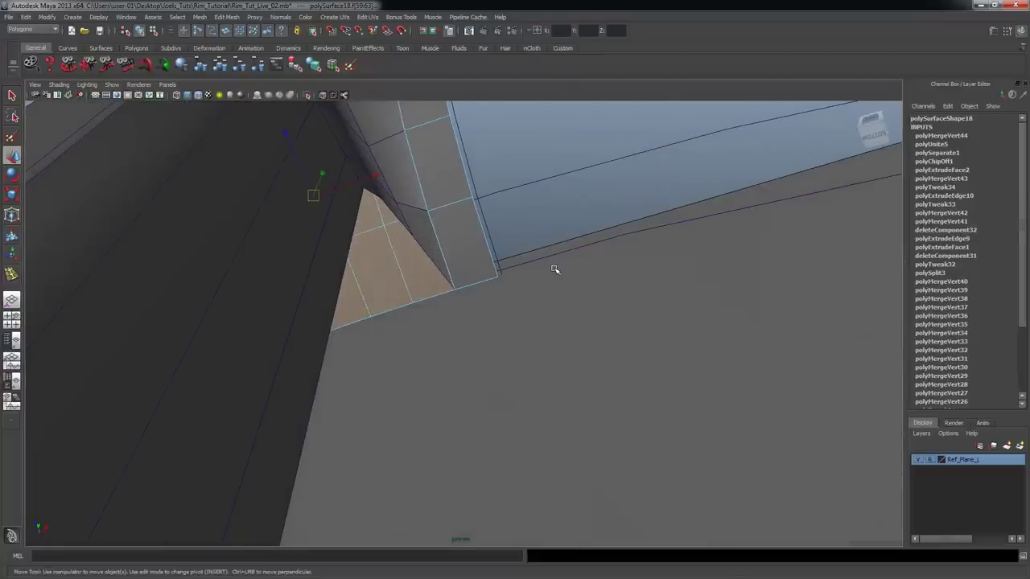
click(554, 269)
- Delete the leftover rim faces along the edge of the opening behind the spoke
alt+drag(579, 195, 653, 209)
click(653, 214)
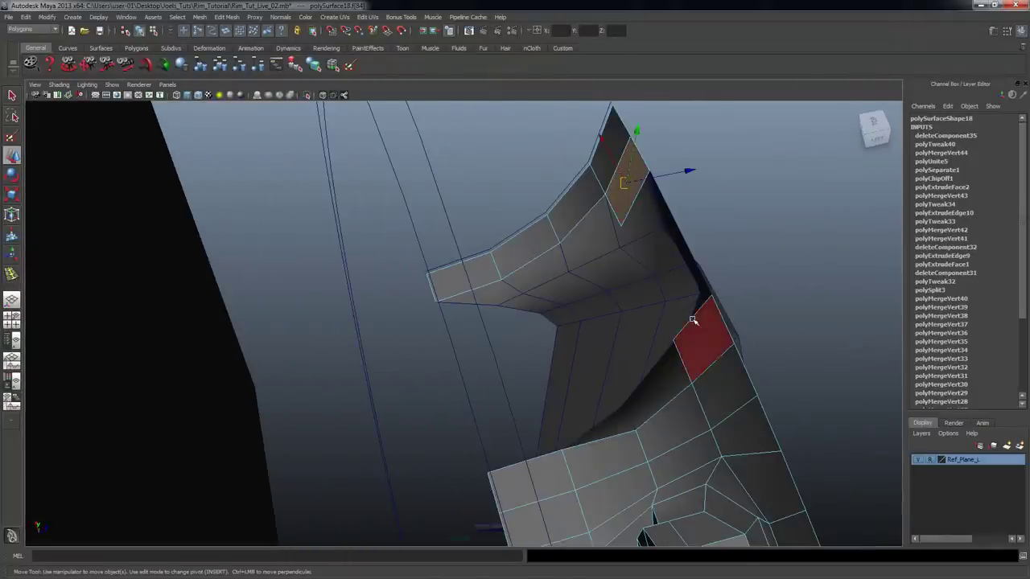
click(713, 342)
alt+drag(616, 232, 492, 192)
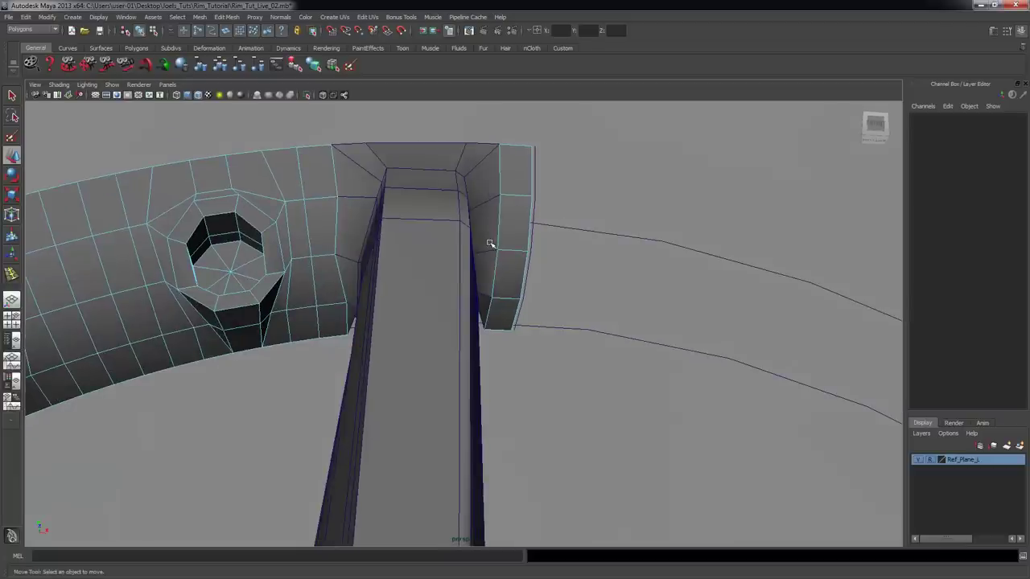
- Select the spoke and the rim section together and combine them into one mesh
alt+drag(493, 242, 522, 245)
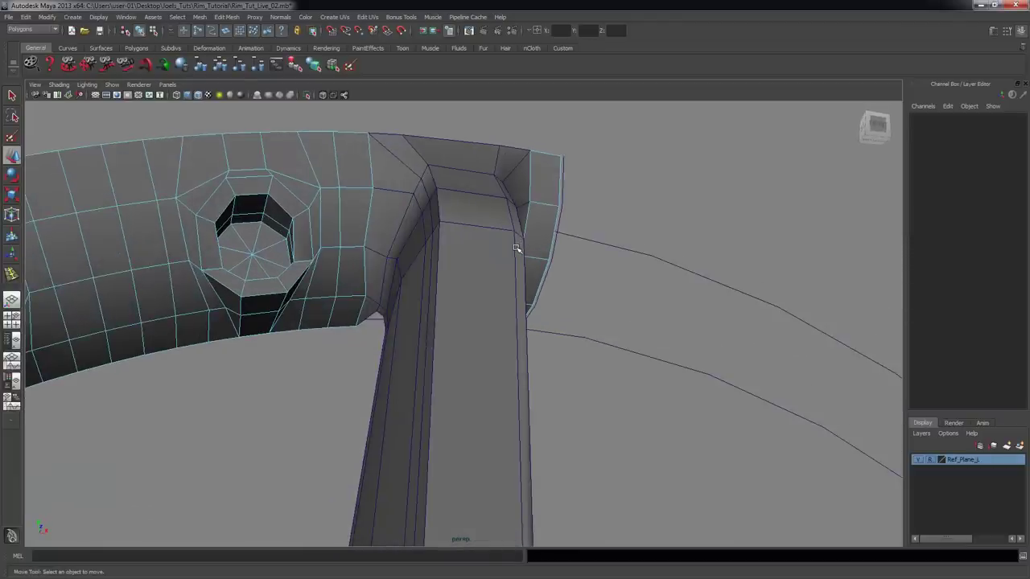
click(519, 247)
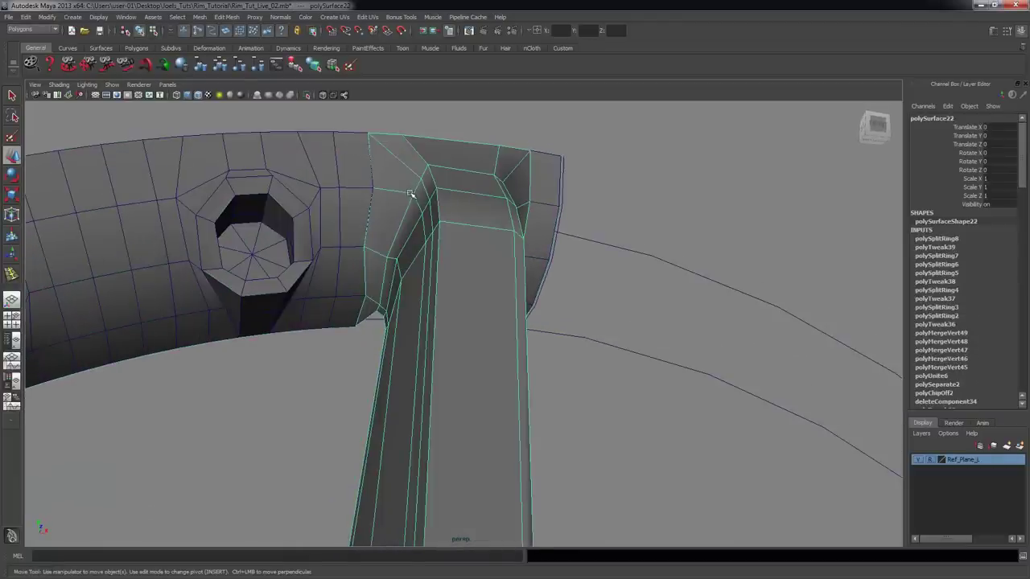
key(q)
shift+click(357, 188)
alt+drag(540, 220, 451, 202)
click(230, 17)
mouse_move(200, 17)
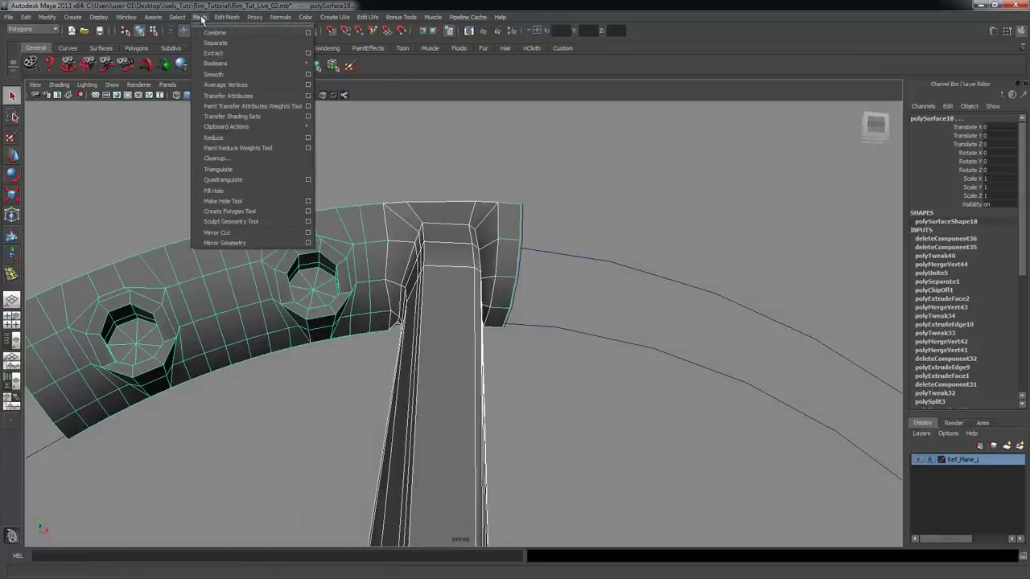
click(213, 33)
- Select the vertices around the junction of spoke and rim on the combined mesh and merge them
alt+drag(448, 257, 584, 276)
alt+right_drag(585, 276, 419, 219)
right_drag(394, 166, 344, 164)
alt+right_drag(494, 191, 393, 163)
alt+drag(535, 305, 501, 277)
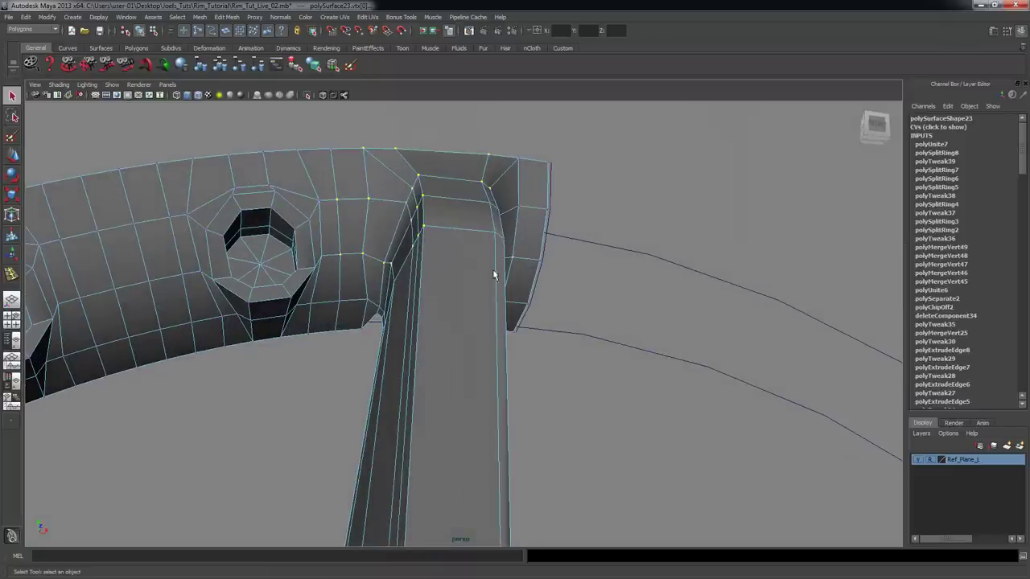
click(227, 17)
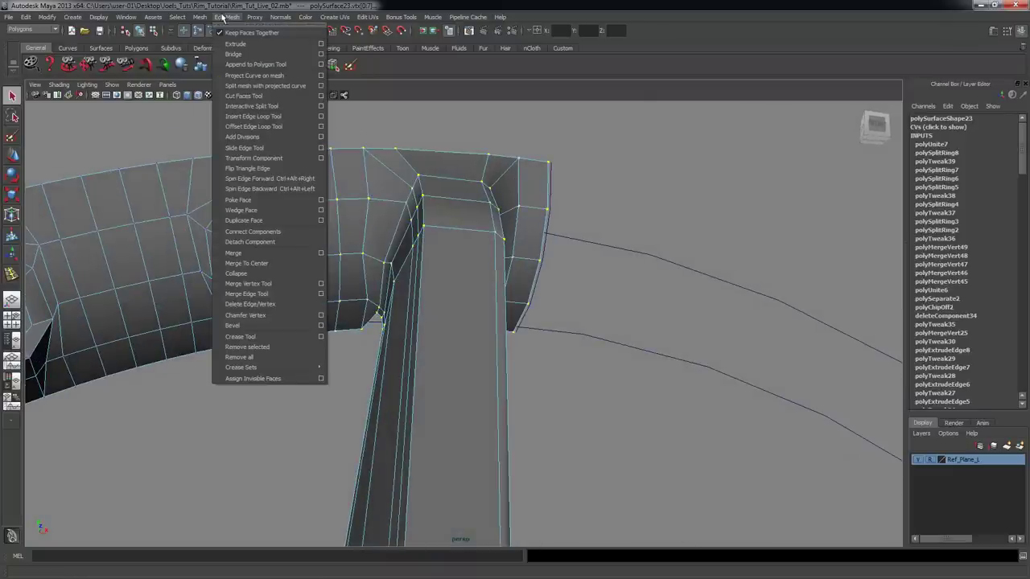
click(291, 258)
- Preview the merged mesh smoothed and without the wireframe overlay to check the junction of spoke and rim
alt+drag(467, 266, 418, 264)
key(F8)
key(F8)
click(612, 214)
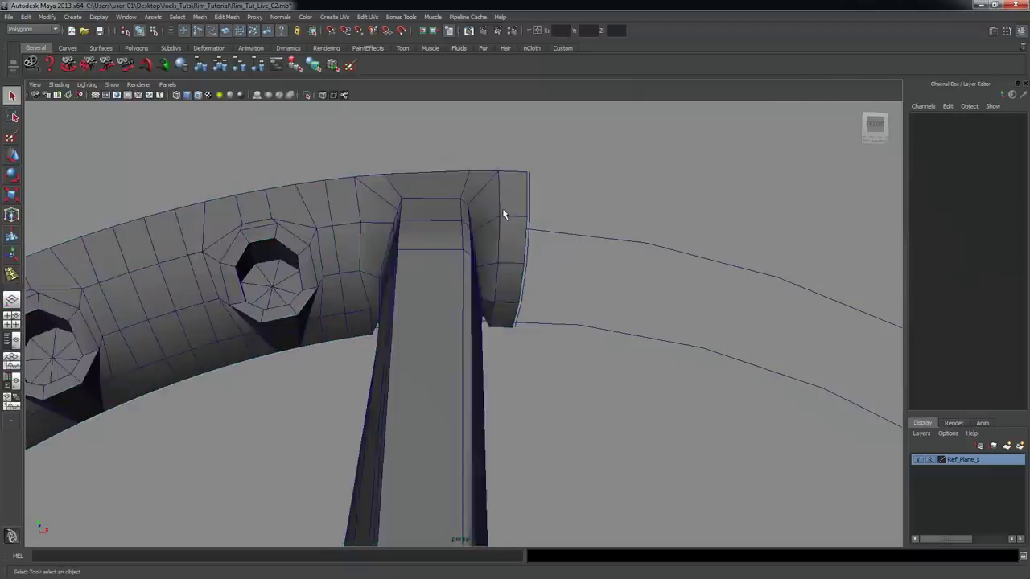
click(502, 208)
alt+right_drag(499, 209, 428, 217)
click(664, 254)
alt+drag(579, 260, 463, 229)
scroll(523, 239, up, 2)
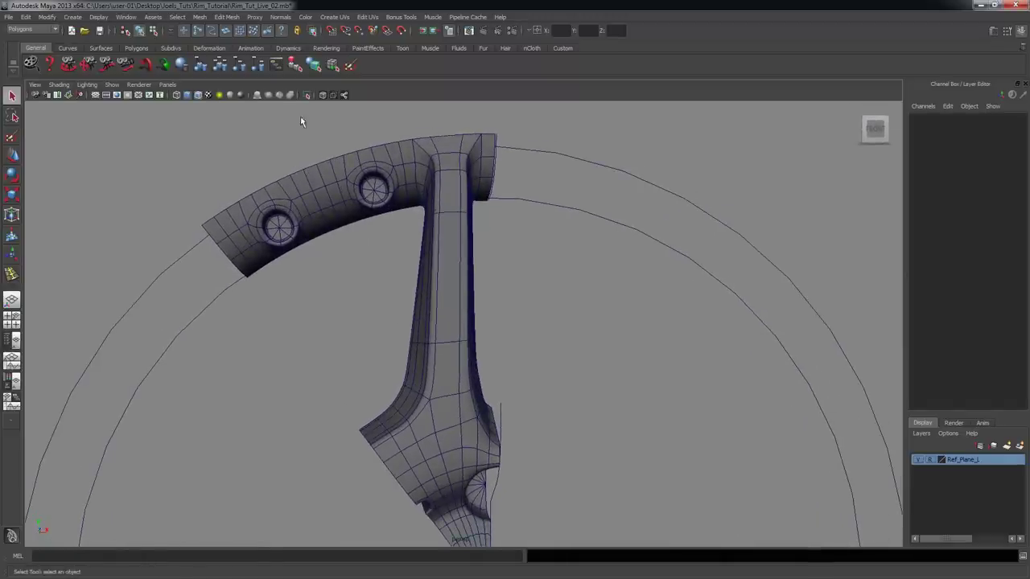
click(201, 95)
mouse_move(489, 269)
alt+mouse_down()
mouse_move(460, 265)
mouse_move(499, 266)
mouse_move(443, 260)
mouse_move(524, 244)
mouse_move(544, 255)
mouse_move(477, 261)
alt+mouse_up()
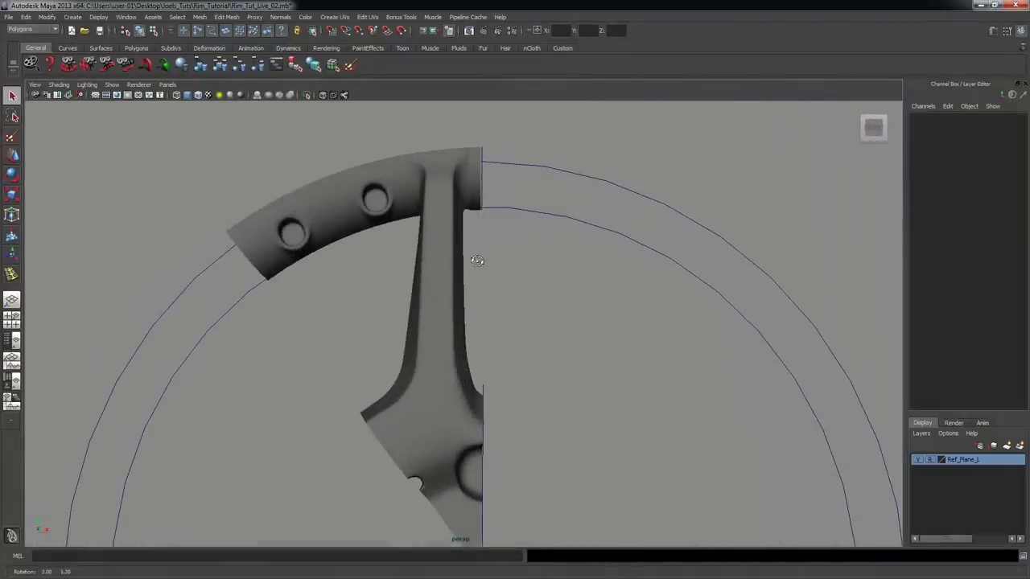
- Compare the mesh with the reference image in the front view and return to the unsmoothed perspective display
click(391, 193)
alt+drag(391, 193, 403, 295)
key(space)
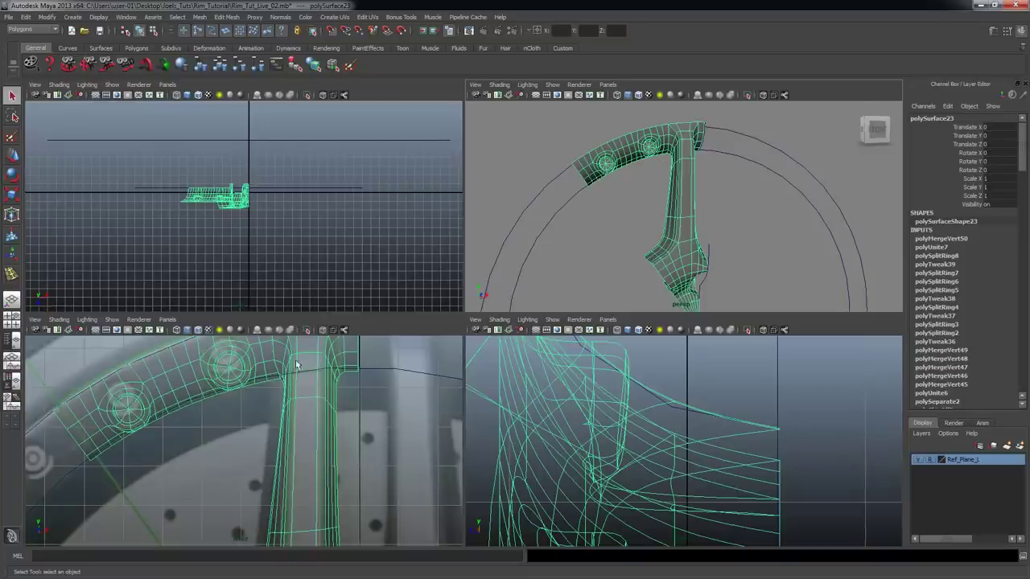
key(space)
alt+middle_drag(315, 222, 303, 295)
scroll(317, 201, up, 1)
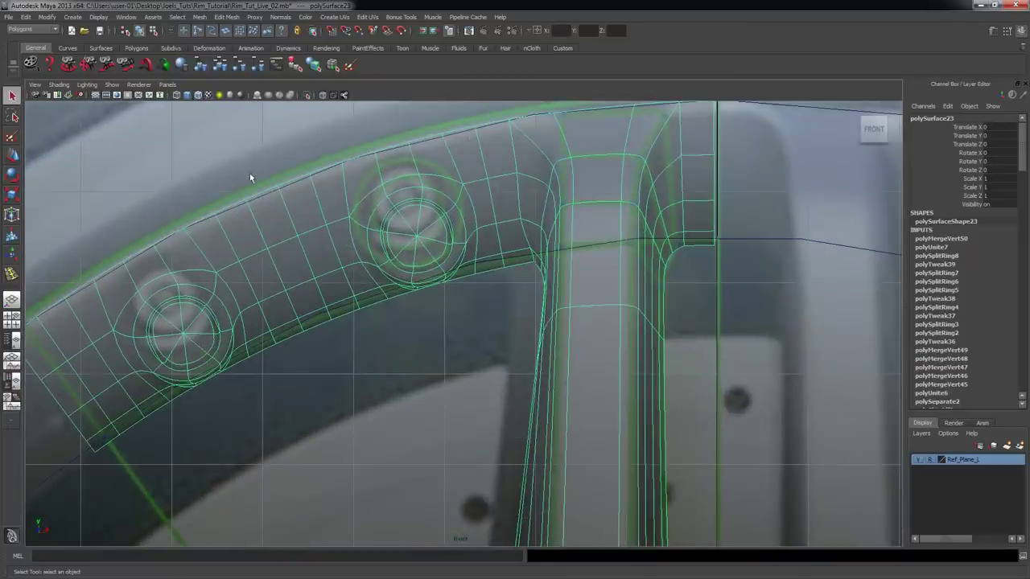
key(space)
key(space)
alt+drag(627, 199, 745, 264)
key(1)
- Examine the open border edges at both ends of the rim section in edge selection mode
alt+right_drag(454, 158, 584, 169)
alt+middle_drag(584, 169, 643, 295)
right_drag(513, 168, 482, 167)
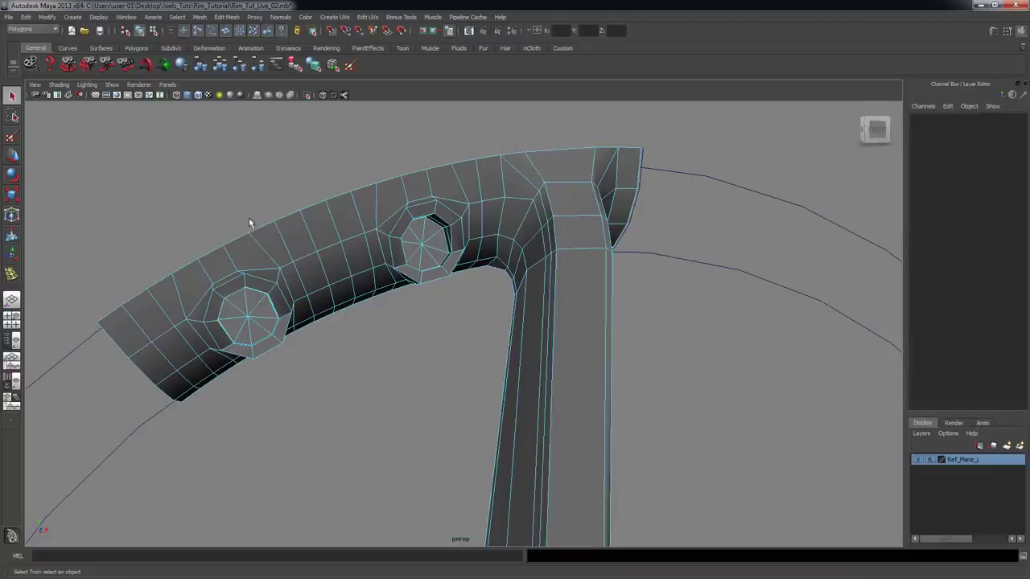
click(107, 313)
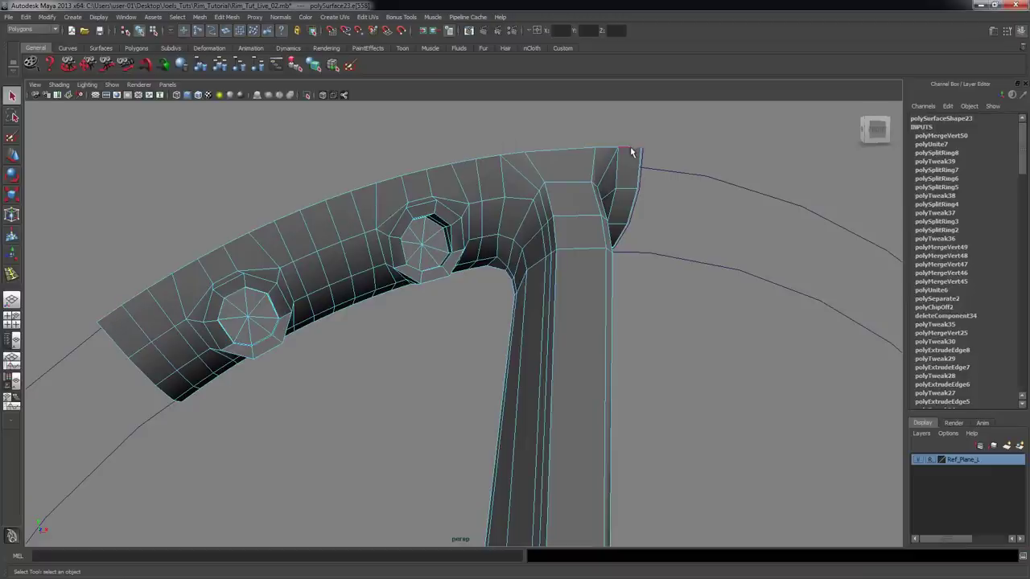
alt+drag(626, 226, 620, 229)
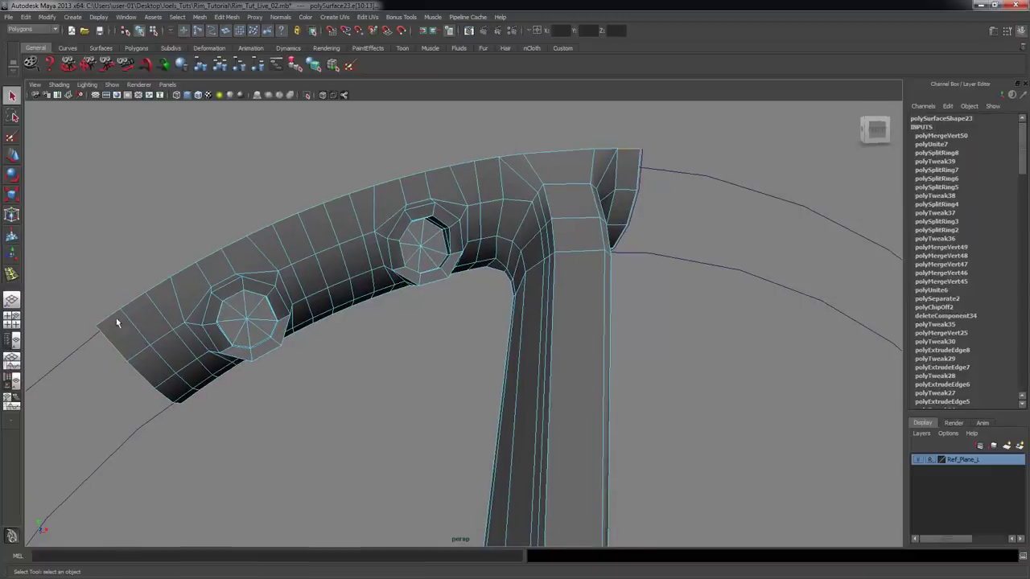
alt+drag(628, 155, 533, 193)
alt+right_drag(533, 193, 502, 195)
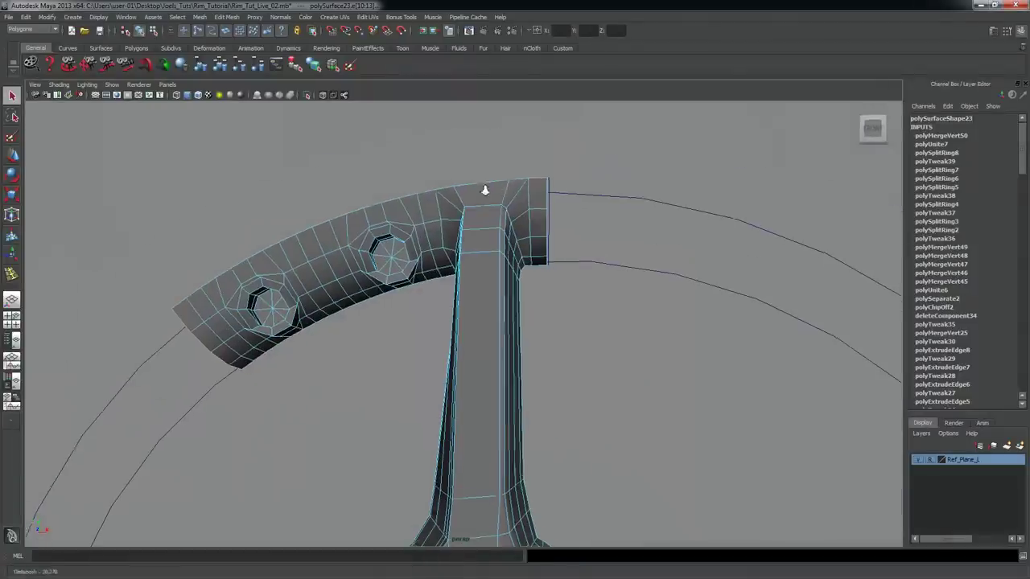
- Add the Face Normals display toggle to the Custom shelf and turn it on for the joined spoke and rim mesh
key(F8)
key(F8)
alt+drag(561, 300, 522, 230)
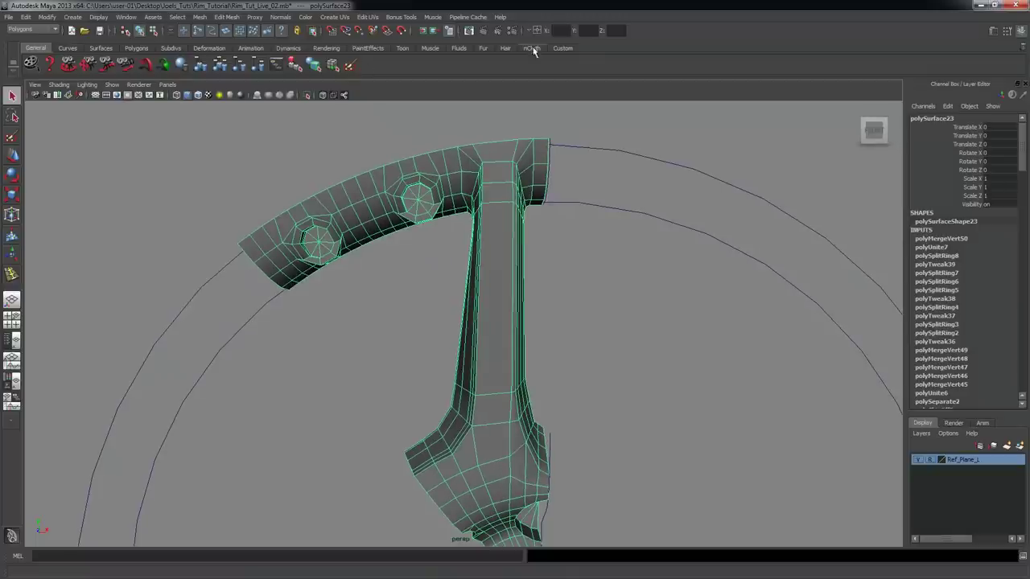
click(562, 49)
alt+drag(510, 187, 512, 211)
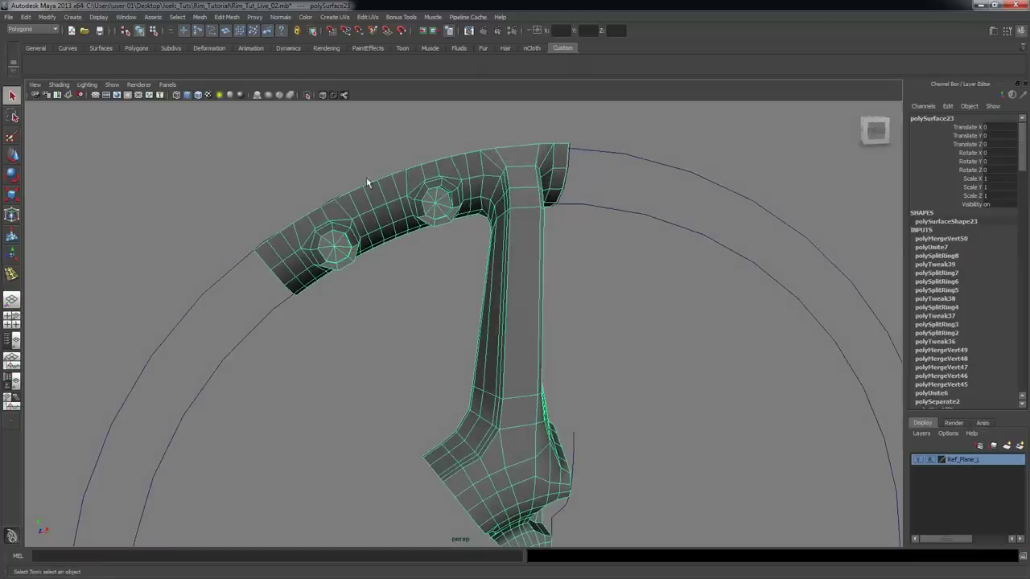
click(98, 17)
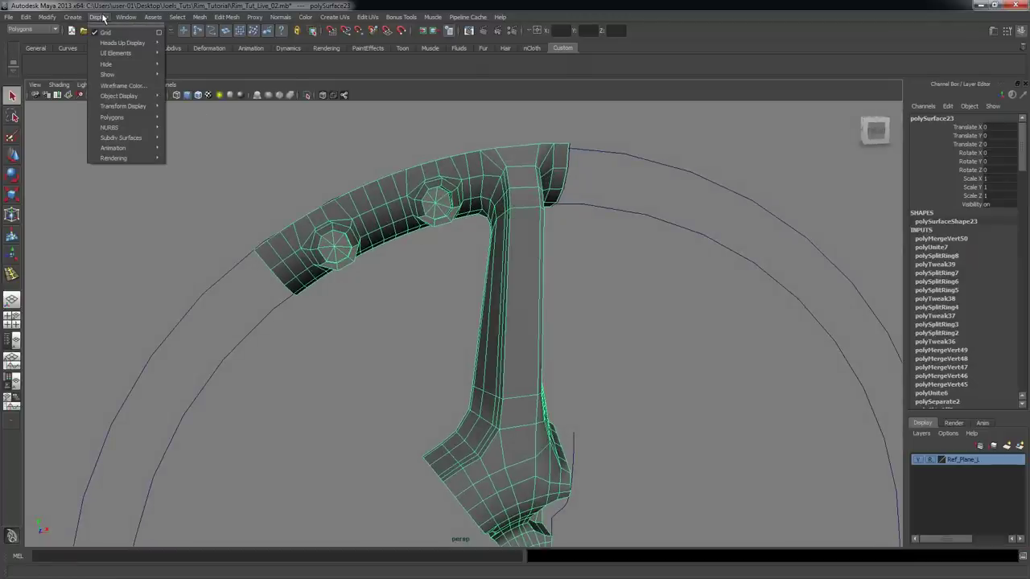
mouse_move(121, 119)
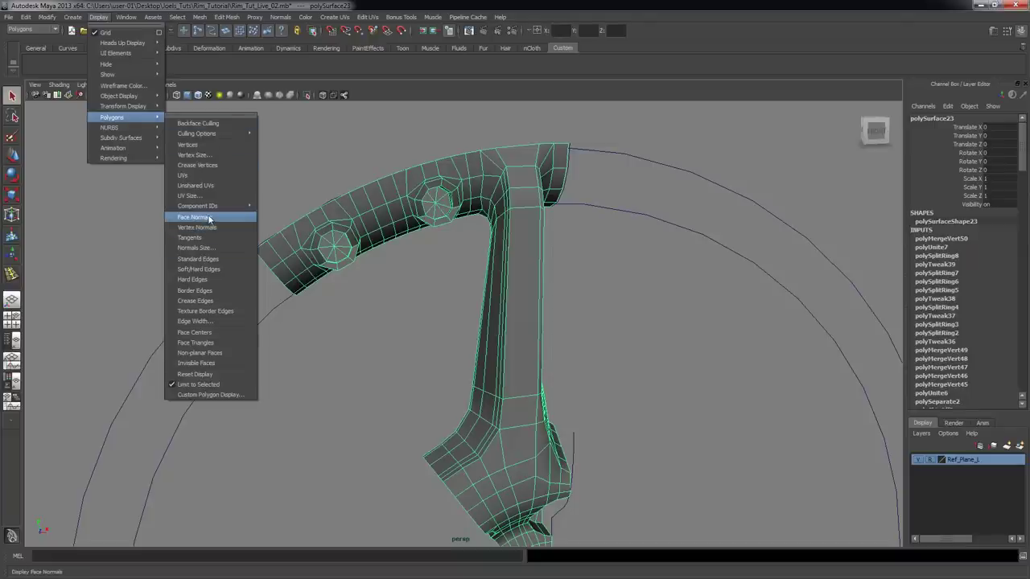
click(31, 64)
alt+drag(372, 311, 433, 158)
alt+drag(567, 197, 580, 268)
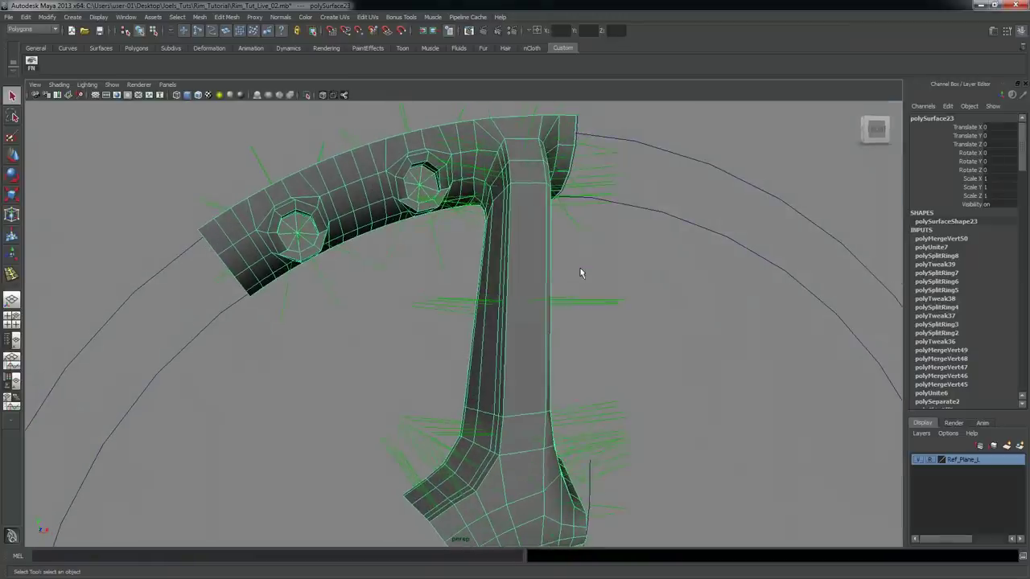
- Conform the mesh's normals so the rim and spoke faces point the same way, and hide the face normals
click(281, 17)
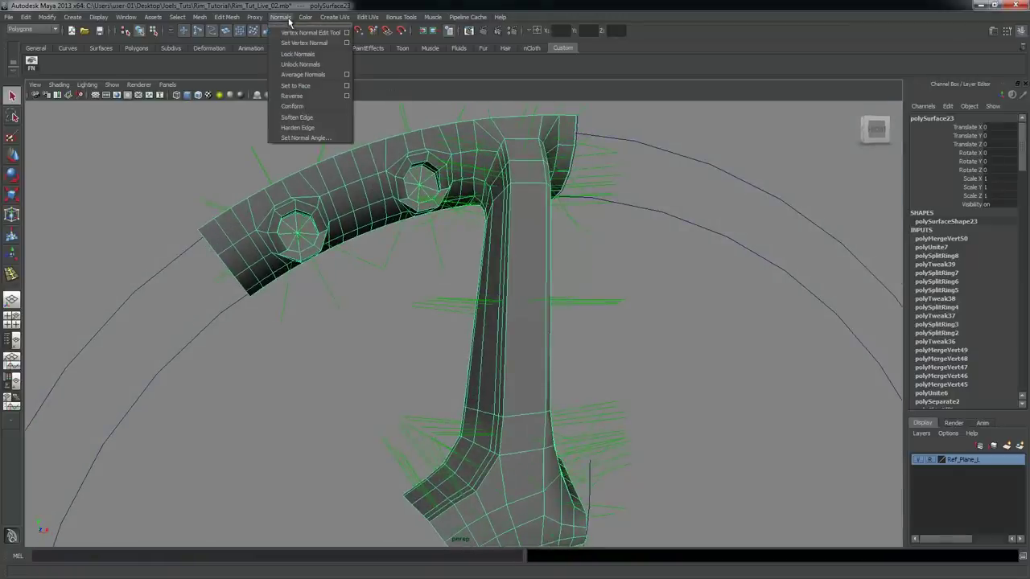
click(302, 105)
alt+drag(450, 197, 484, 191)
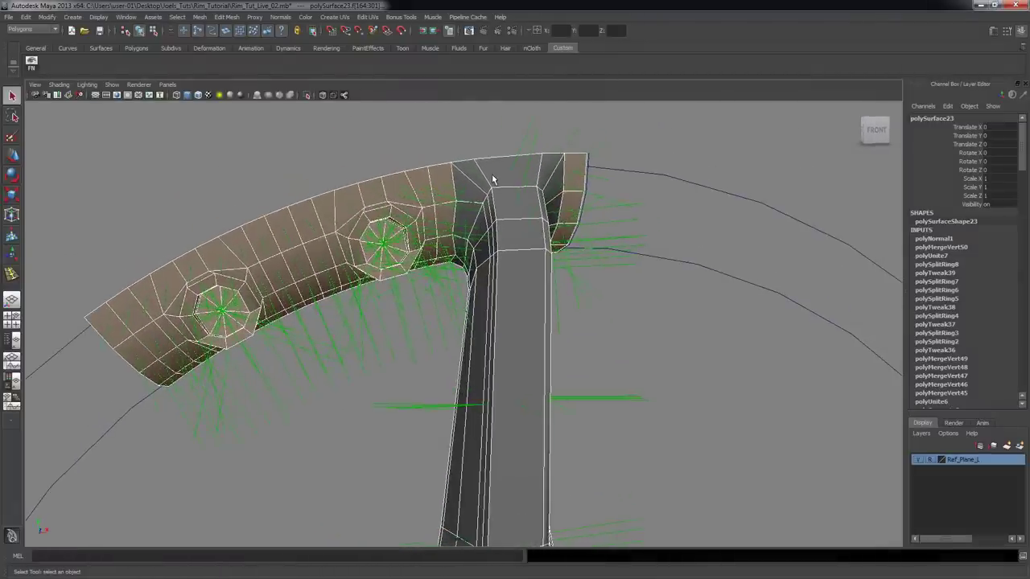
click(493, 180)
right_click(501, 177)
click(31, 63)
- Select the outer border edges of the rim section and extrude them
right_click(512, 176)
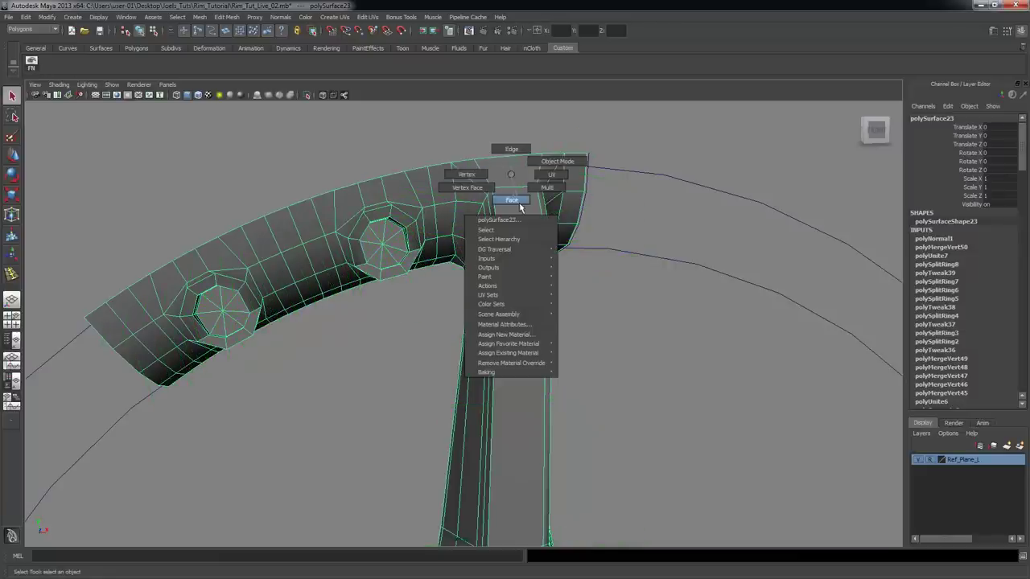
click(515, 149)
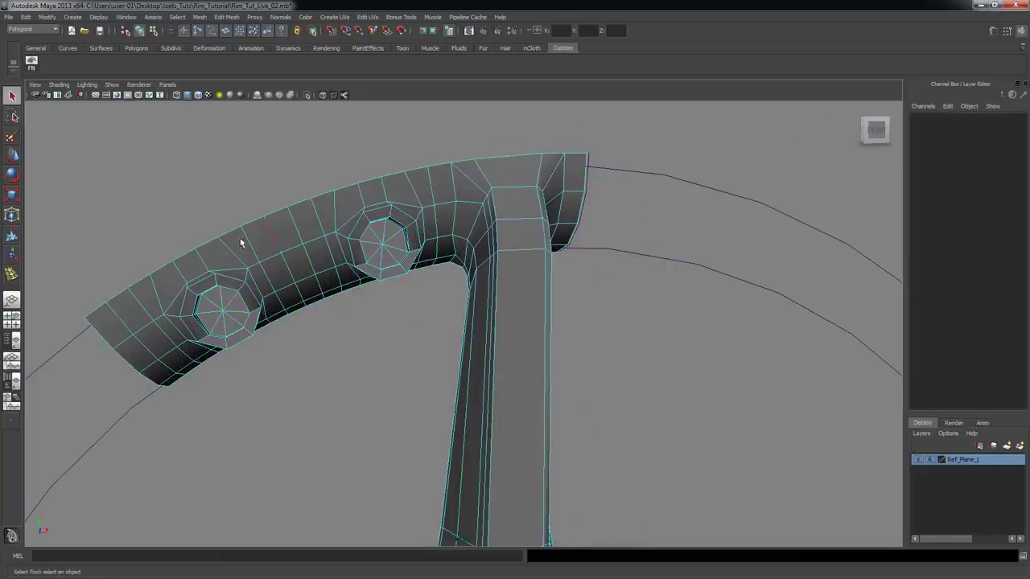
click(95, 313)
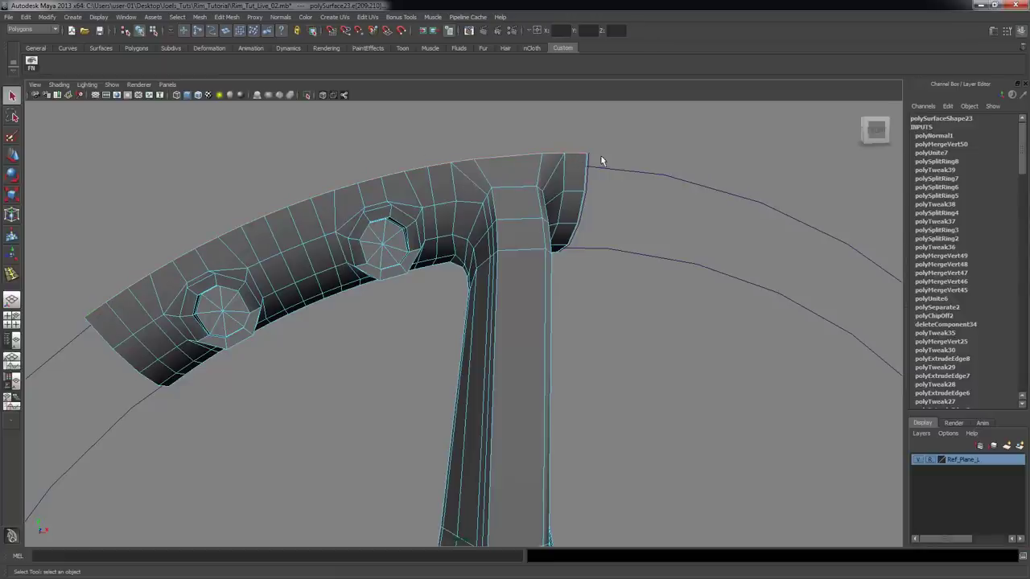
alt+drag(340, 257, 397, 261)
click(200, 17)
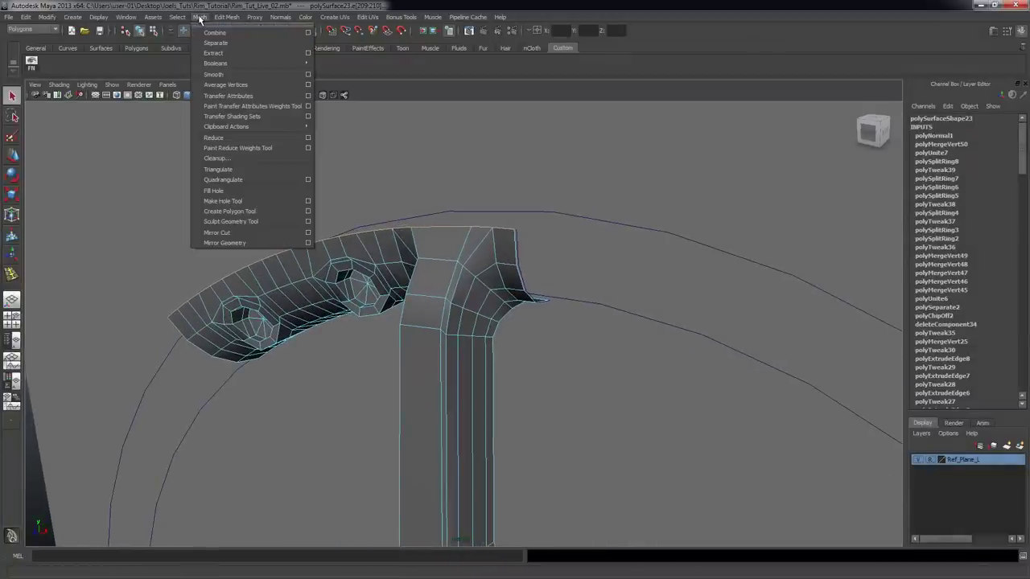
mouse_move(226, 17)
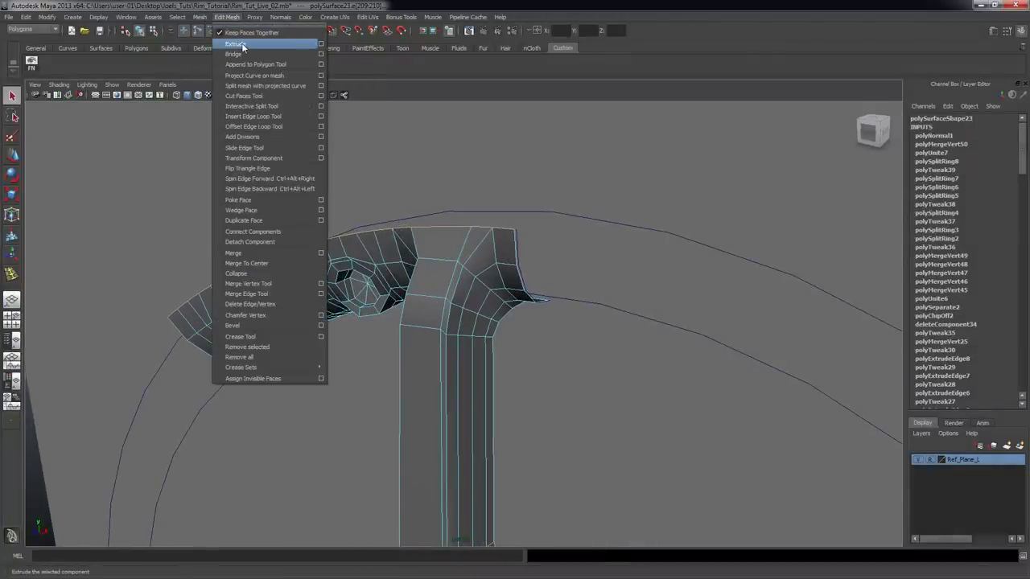
click(241, 45)
alt+right_drag(368, 202, 434, 203)
alt+drag(435, 204, 474, 206)
- Offset the extruded rim border outward and in depth, by about -0.033 in X, 0.075 in Y and -0.05 in Z
drag(515, 240, 517, 231)
key(ctrl+z)
alt+middle_drag(561, 187, 538, 282)
click(627, 155)
alt+drag(627, 155, 366, 316)
key(space)
key(space)
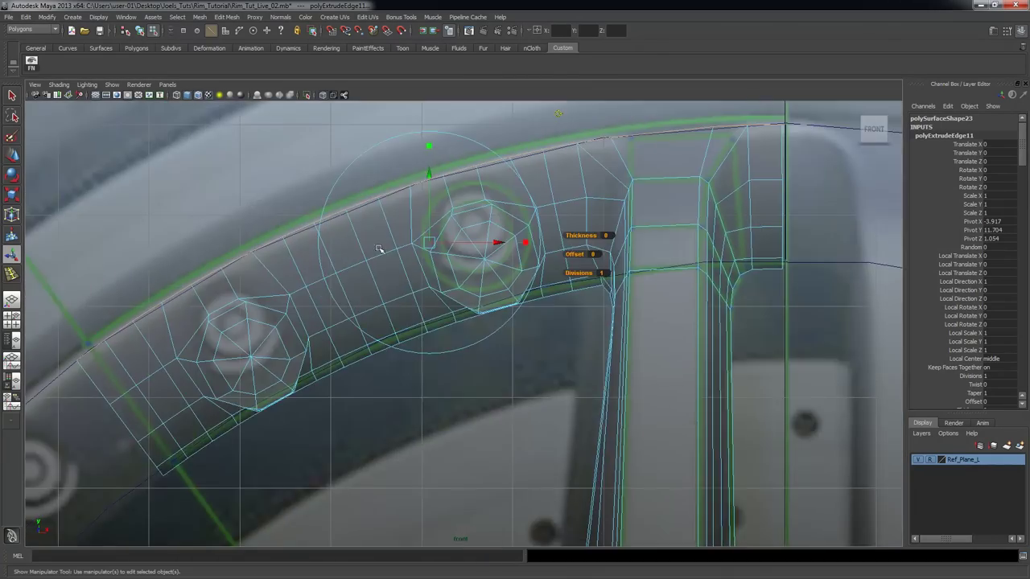
scroll(483, 338, up, 3)
drag(466, 314, 467, 309)
key(space)
key(space)
alt+drag(597, 281, 133, 343)
alt+drag(202, 345, 214, 333)
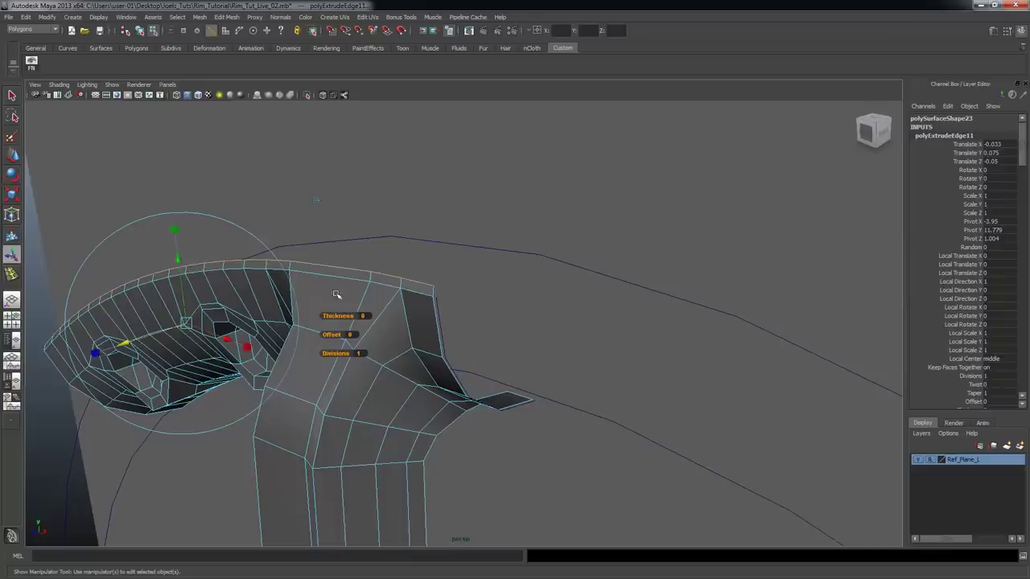
- Align the extruded rim border with the reference outline in the front view, with a Y translation of about 0.056
key(space)
key(space)
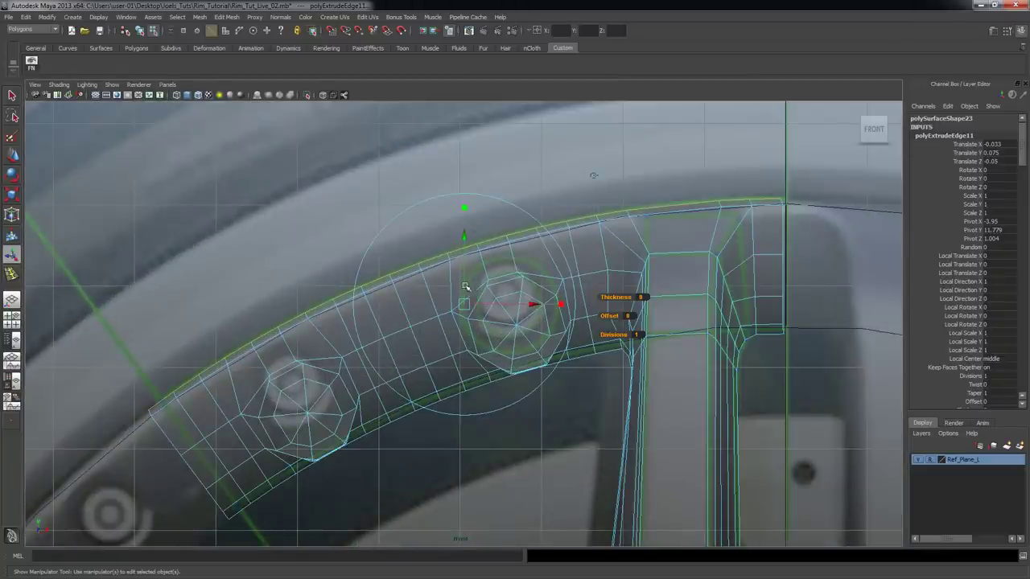
drag(465, 303, 465, 303)
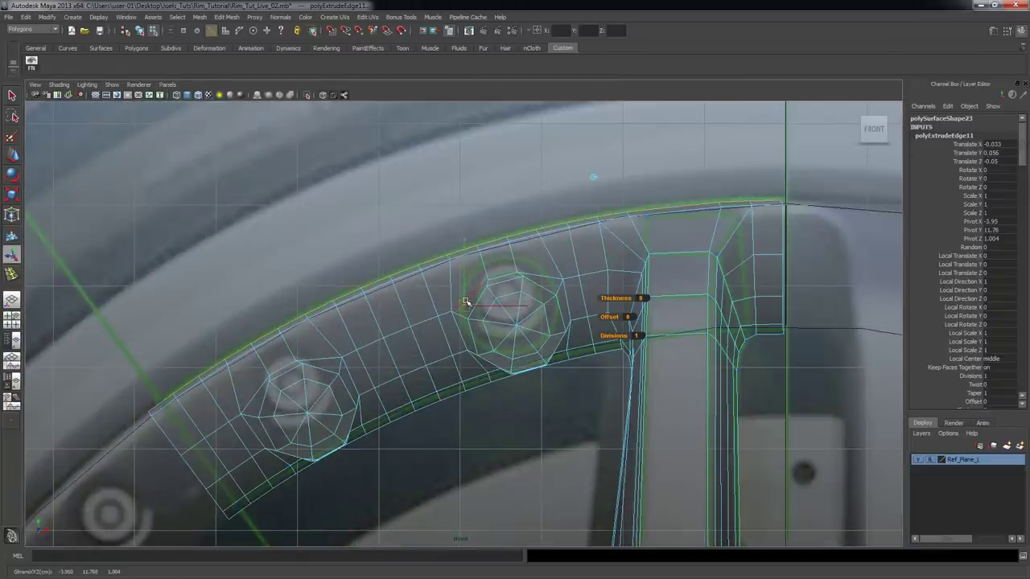
key(space)
key(space)
alt+drag(620, 271, 549, 233)
- Extrude the rim's outer border edges a second time and move them outward about 0.01 in X and 0.082 in Y
click(227, 18)
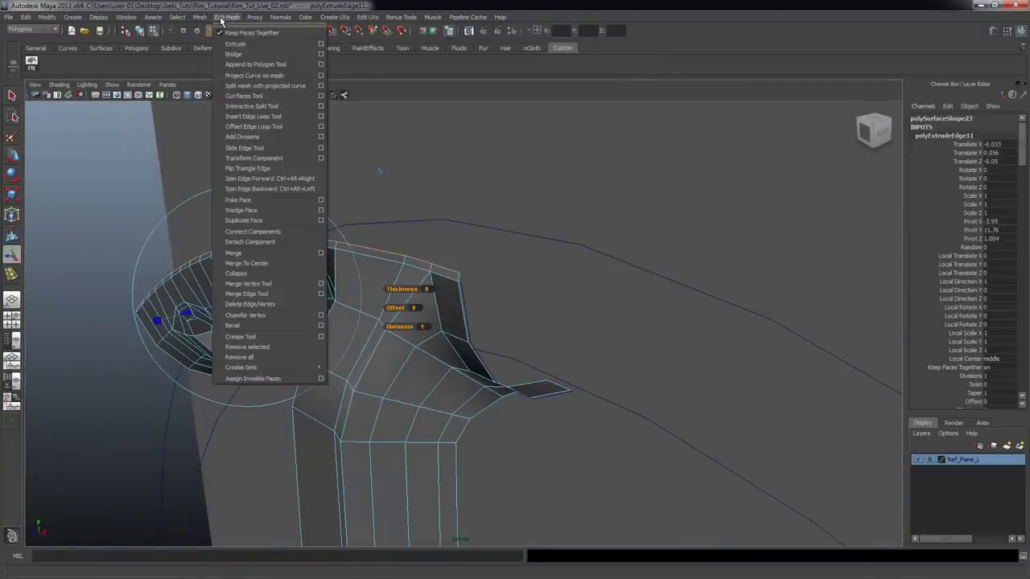
click(243, 45)
alt+right_drag(339, 247, 461, 249)
alt+drag(497, 123, 351, 391)
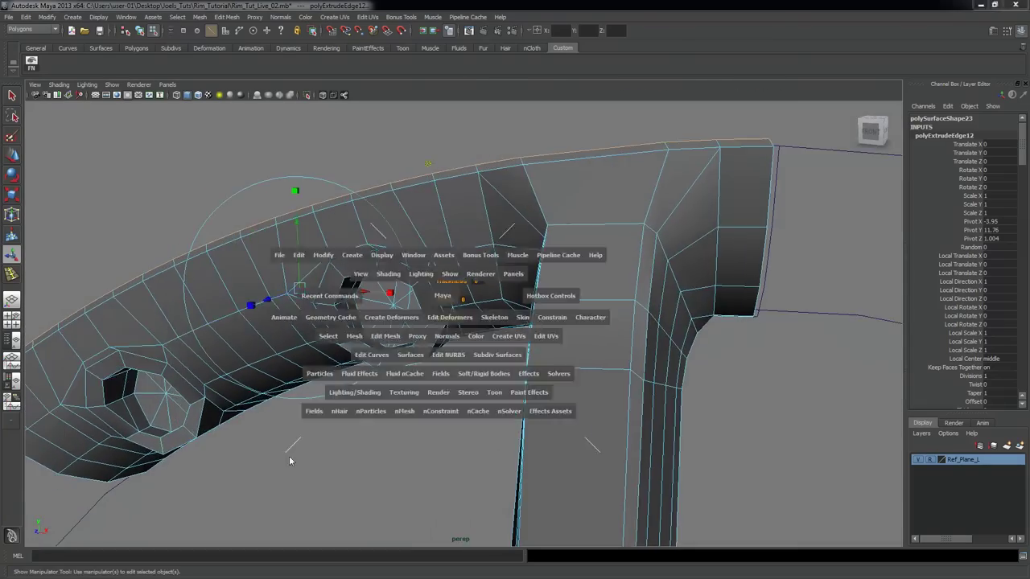
key(space)
key(space)
alt+right_drag(487, 332, 467, 318)
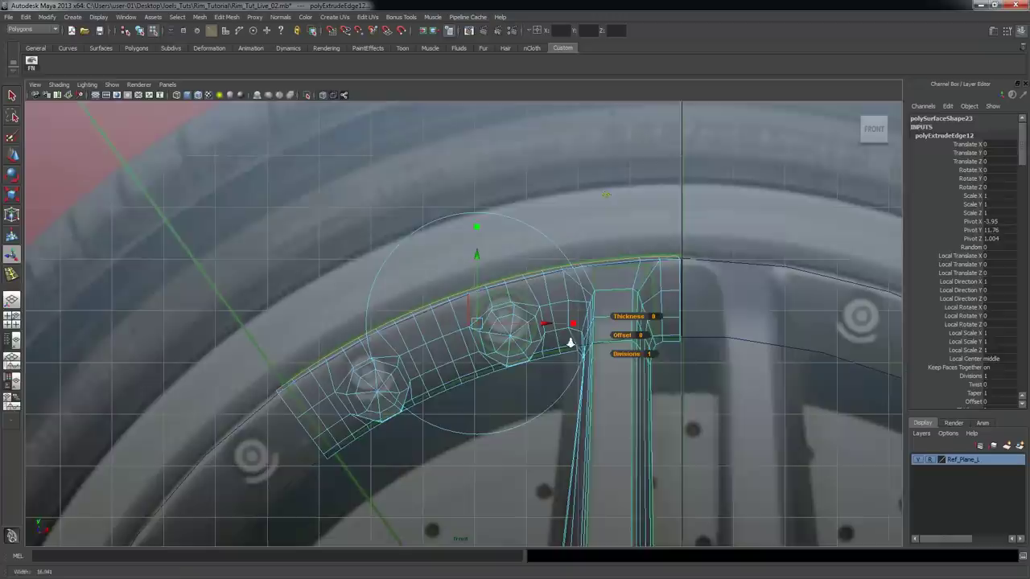
drag(479, 321, 478, 316)
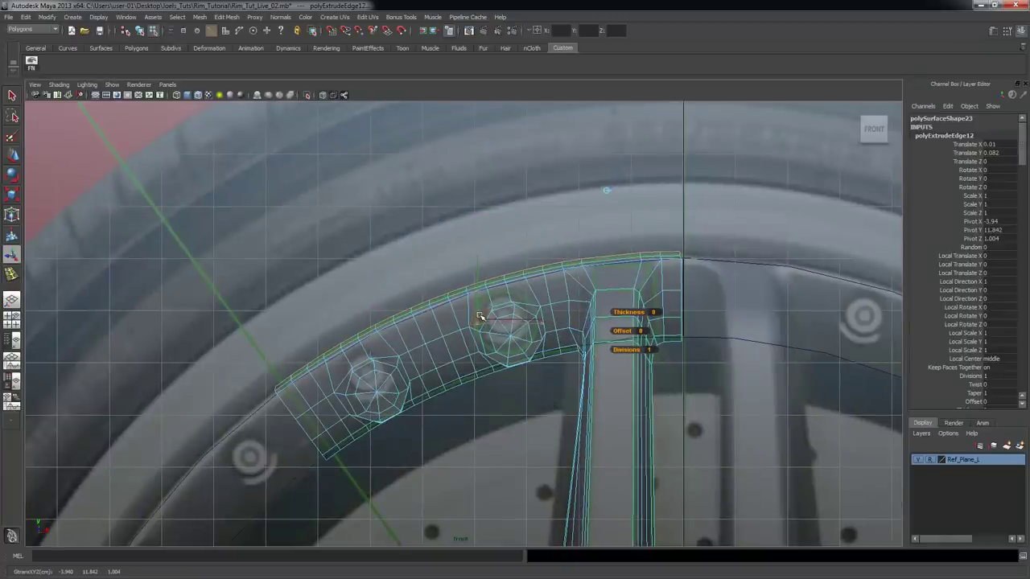
- Push the second border extrusion back in depth by about -0.095 in Z
key(space)
key(space)
alt+drag(478, 317, 460, 255)
drag(203, 274, 289, 290)
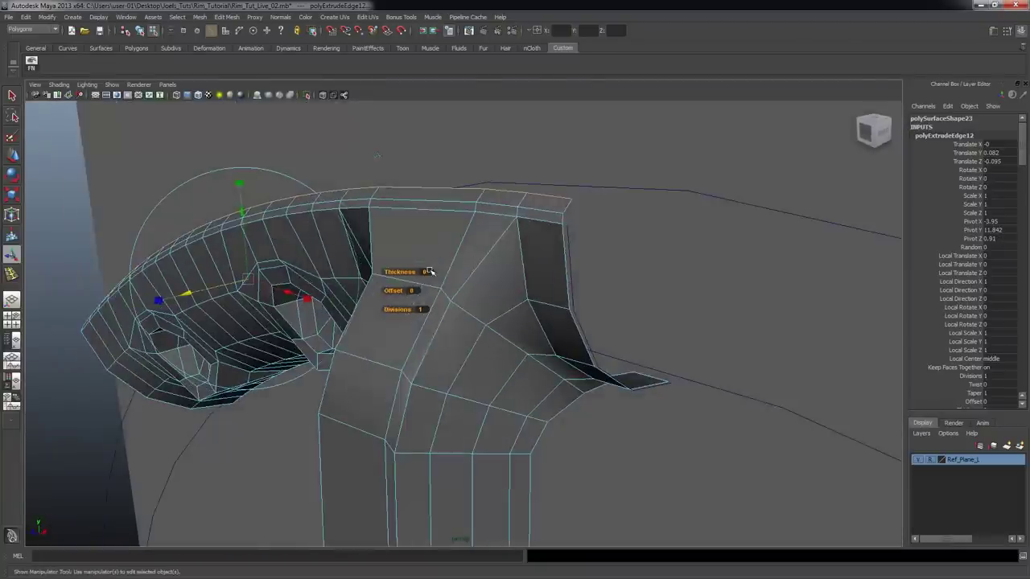
- Fit the second border extrusion to the reference in the front view, at about -0.011 in X and 0.043 in Y
key(space)
key(space)
alt+right_drag(337, 381, 504, 378)
alt+right_drag(458, 284, 625, 309)
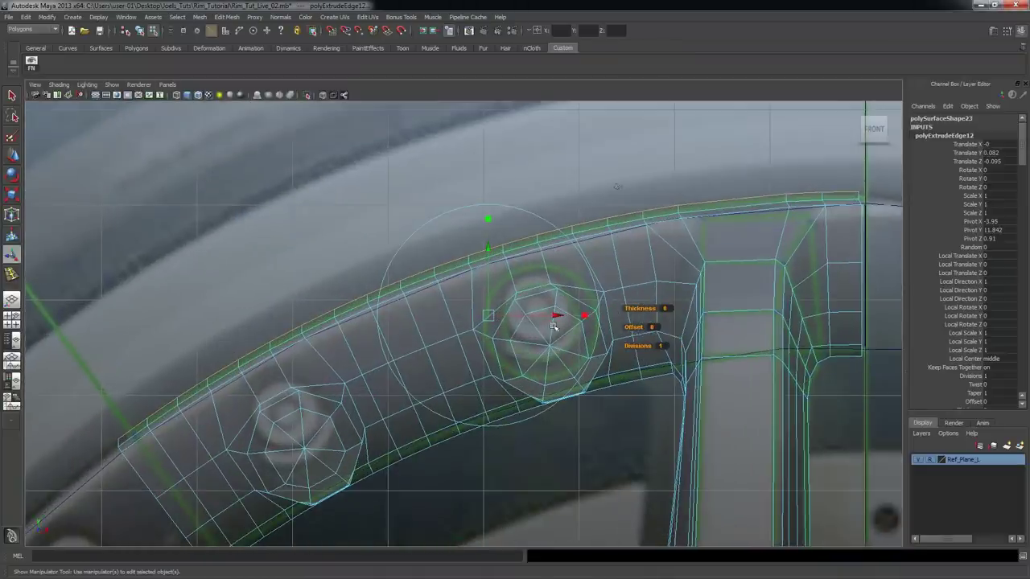
drag(489, 315, 488, 320)
key(space)
key(space)
alt+drag(673, 246, 554, 300)
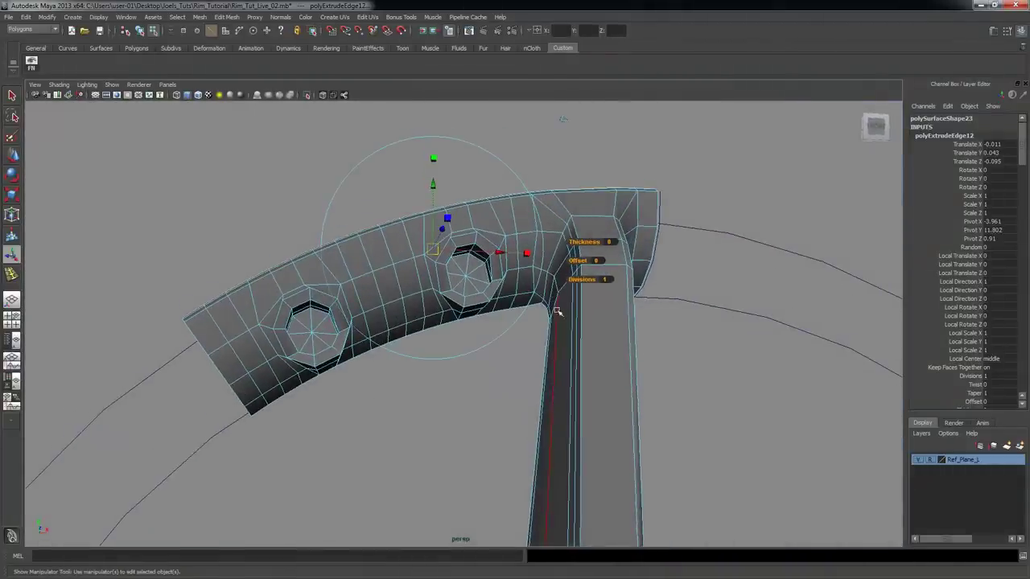
- Select the edge loop between the two border extrusions, nudge it against the front reference, and return to object mode
key(space)
key(space)
alt+middle_drag(538, 392, 82, 442)
click(572, 196)
alt+middle_drag(471, 222, 793, 205)
alt+middle_drag(361, 338, 535, 276)
alt+middle_drag(202, 389, 291, 341)
alt+middle_drag(531, 323, 239, 438)
key(w)
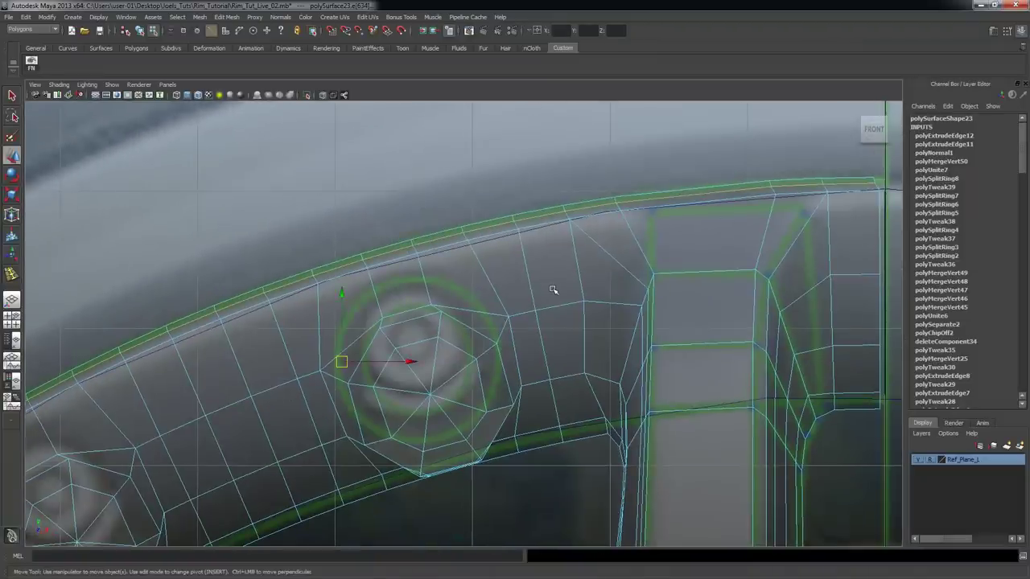
alt+middle_drag(335, 357, 416, 345)
drag(419, 346, 419, 346)
alt+drag(567, 197, 681, 241)
click(648, 239)
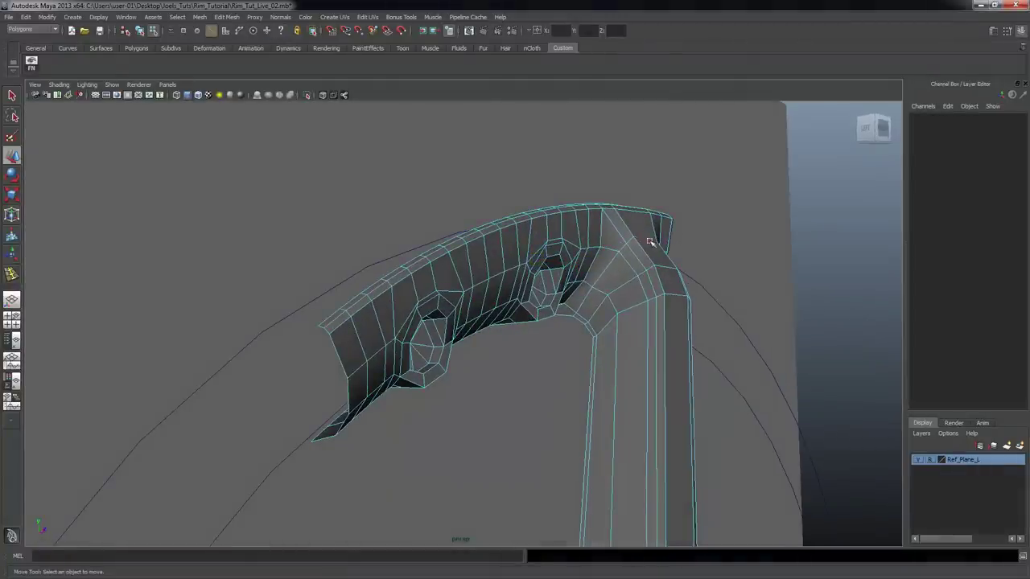
click(642, 246)
- Create a mirrored duplicate of the spoke and rim mesh with Duplicate Special, using a Scale X of -1
alt+drag(493, 271, 458, 281)
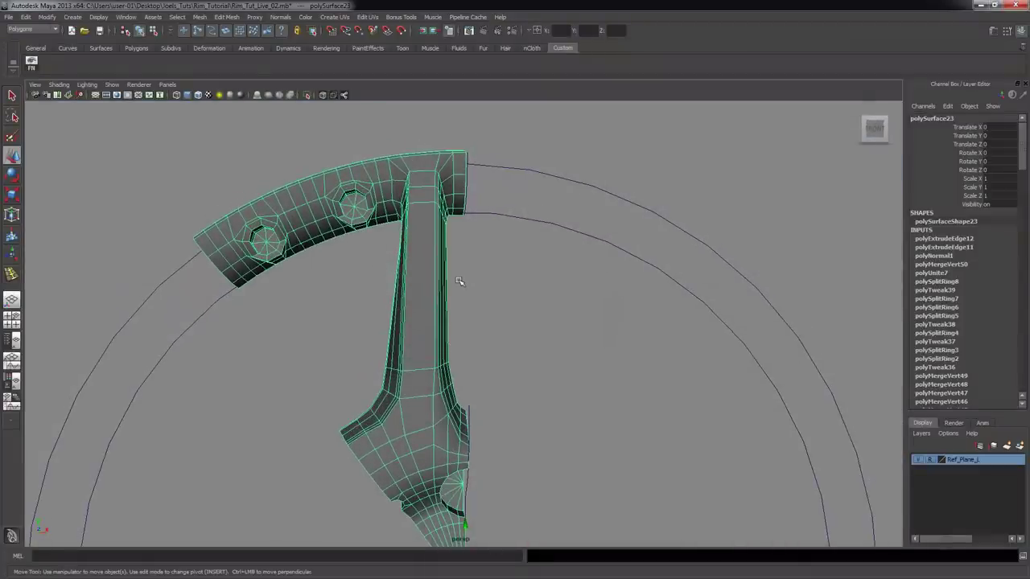
alt+right_drag(542, 302, 487, 301)
alt+drag(488, 301, 510, 311)
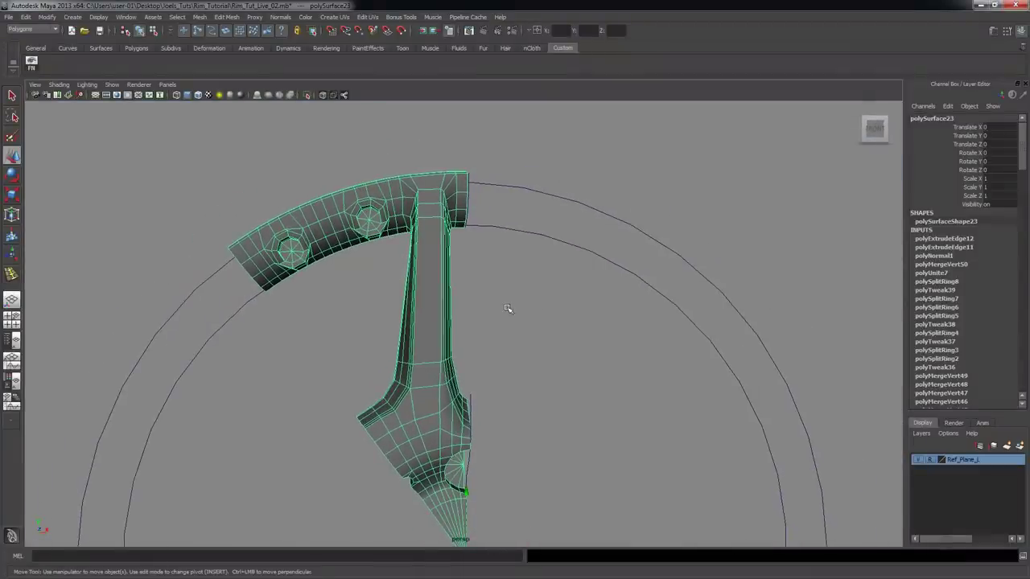
key(q)
alt+right_drag(446, 298, 458, 294)
alt+drag(441, 284, 436, 290)
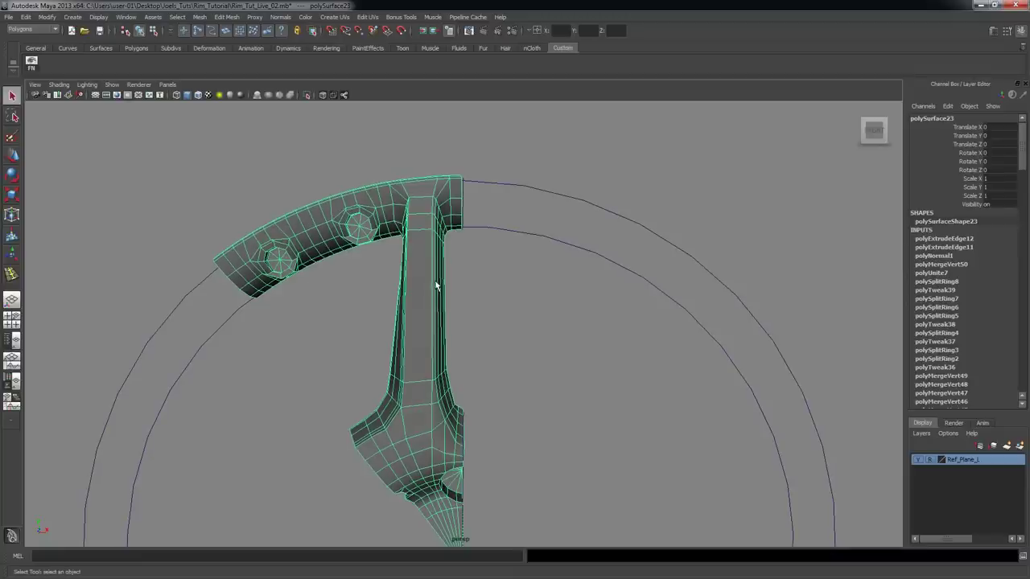
click(48, 16)
mouse_move(26, 17)
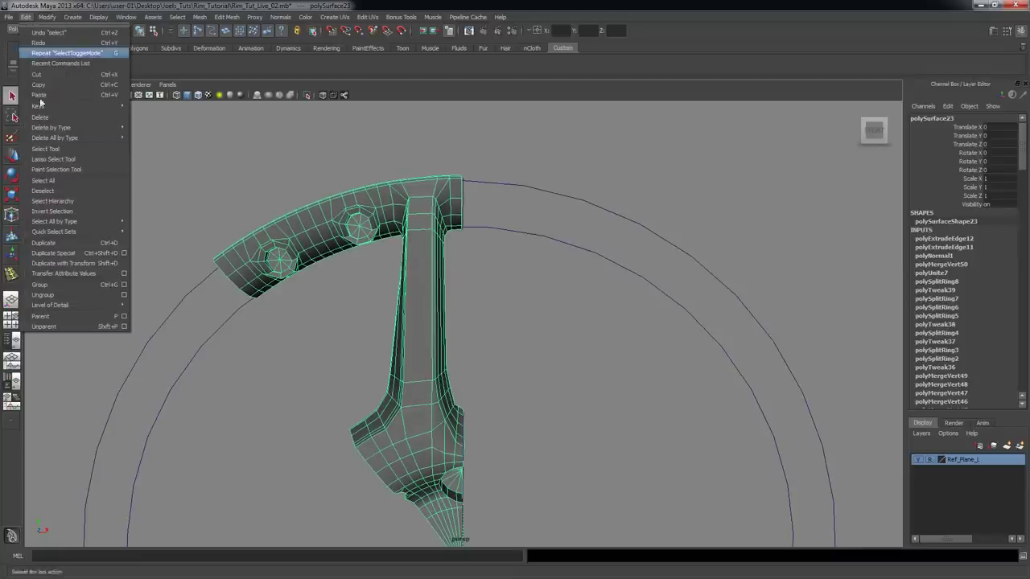
click(72, 256)
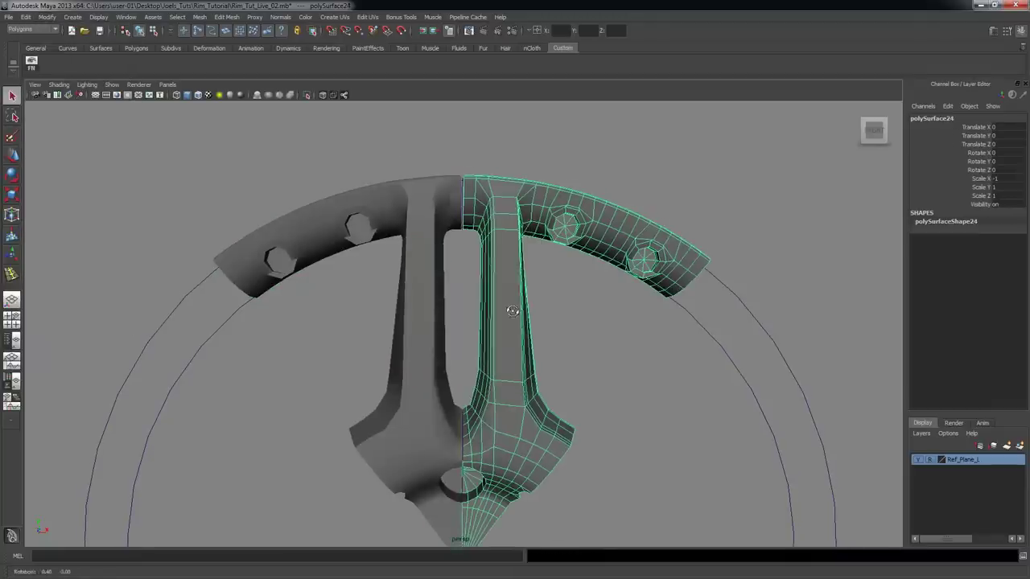
- Examine the seam between the original and mirrored halves on the rim
scroll(459, 298, up, 3)
shift+click(411, 268)
alt+middle_drag(483, 310, 465, 276)
alt+drag(464, 276, 459, 243)
alt+middle_drag(459, 244, 497, 372)
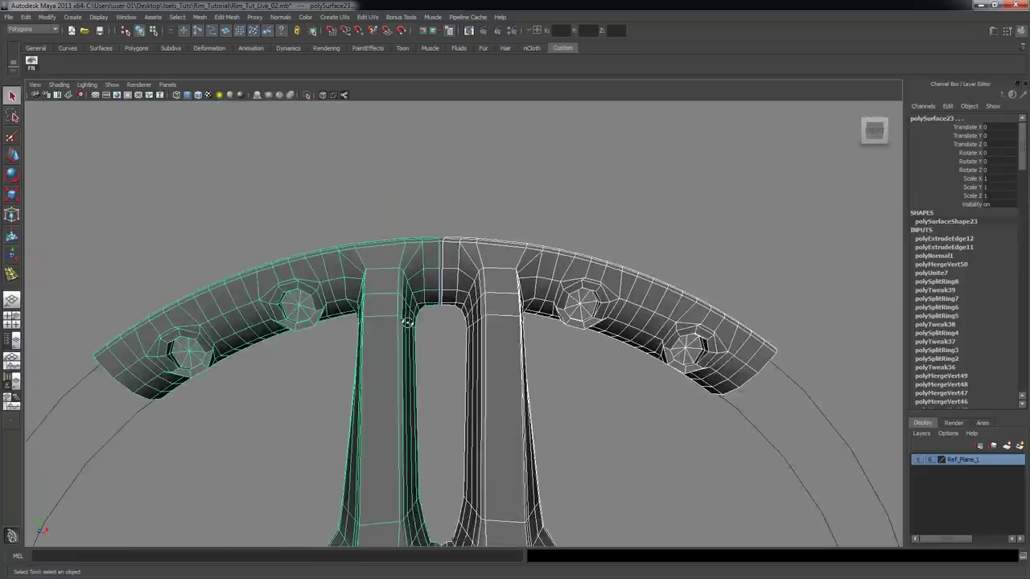
alt+right_drag(410, 327, 595, 352)
alt+right_drag(386, 256, 487, 254)
alt+middle_drag(488, 254, 492, 263)
alt+drag(491, 262, 474, 289)
- Select the original and mirrored halves and combine them into one mesh
click(378, 236)
click(572, 290)
alt+right_drag(575, 294, 397, 355)
alt+middle_drag(489, 405, 497, 262)
mouse_move(496, 263)
alt+mouse_down()
mouse_move(529, 274)
mouse_move(497, 262)
alt+mouse_up()
alt+drag(483, 483, 491, 433)
alt+drag(462, 386, 359, 125)
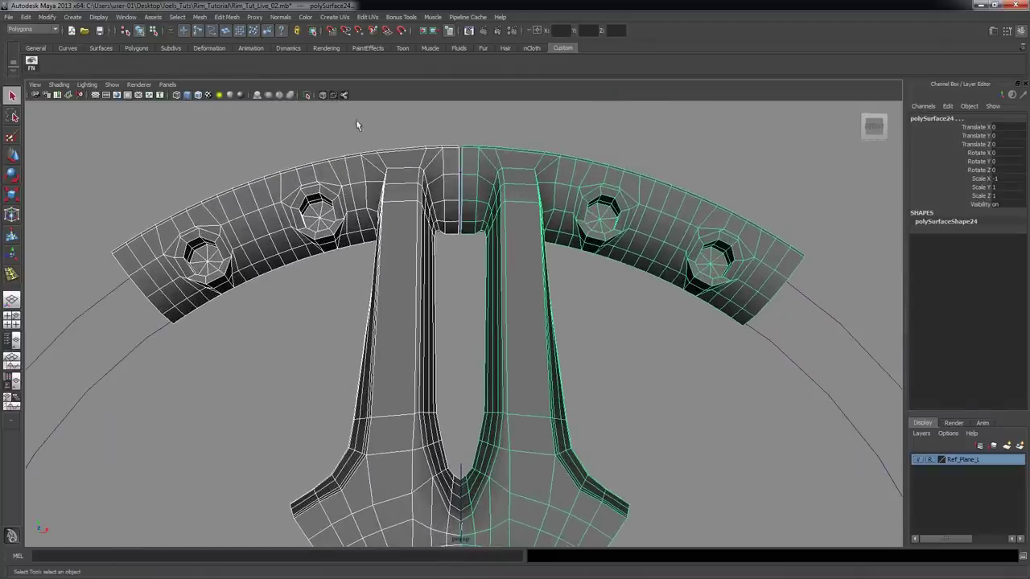
click(199, 17)
click(211, 31)
alt+right_drag(547, 318, 576, 317)
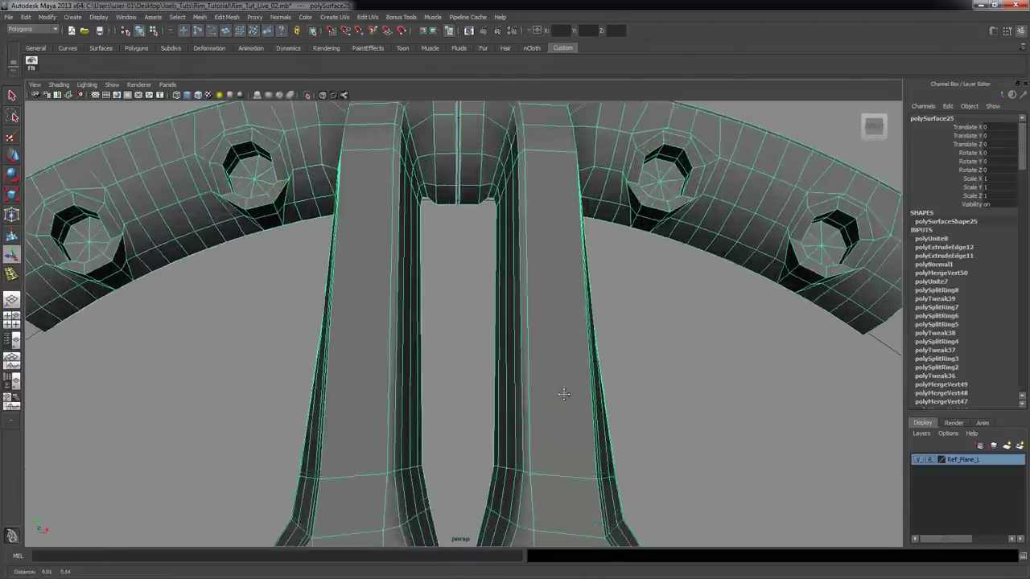
- Select the two facing seam vertices on the rim's outer edge and merge them to their center
alt+middle_drag(576, 161, 556, 340)
alt+right_drag(556, 341, 611, 340)
alt+drag(532, 314, 483, 382)
right_drag(444, 354, 413, 355)
drag(439, 321, 398, 313)
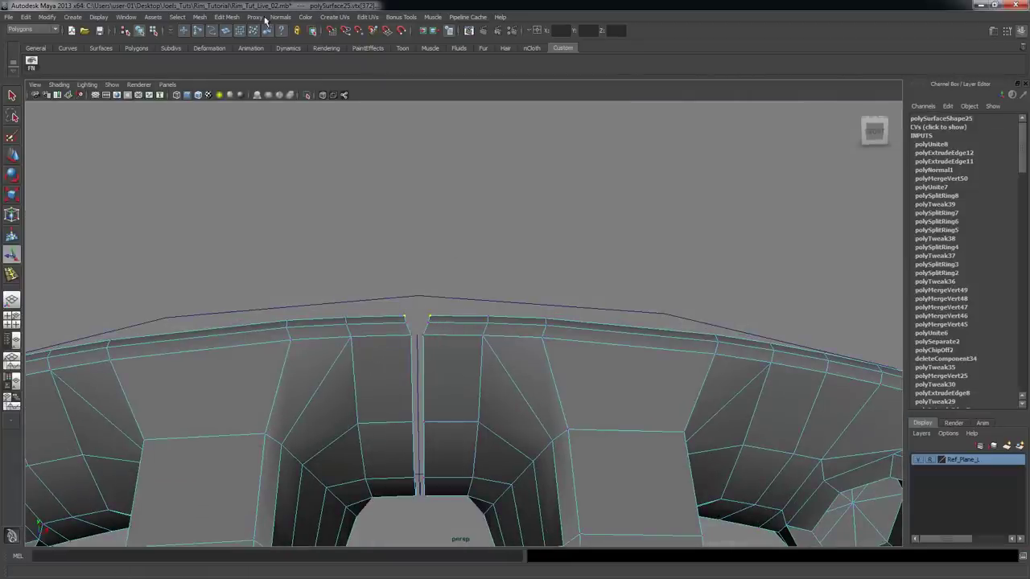
click(226, 17)
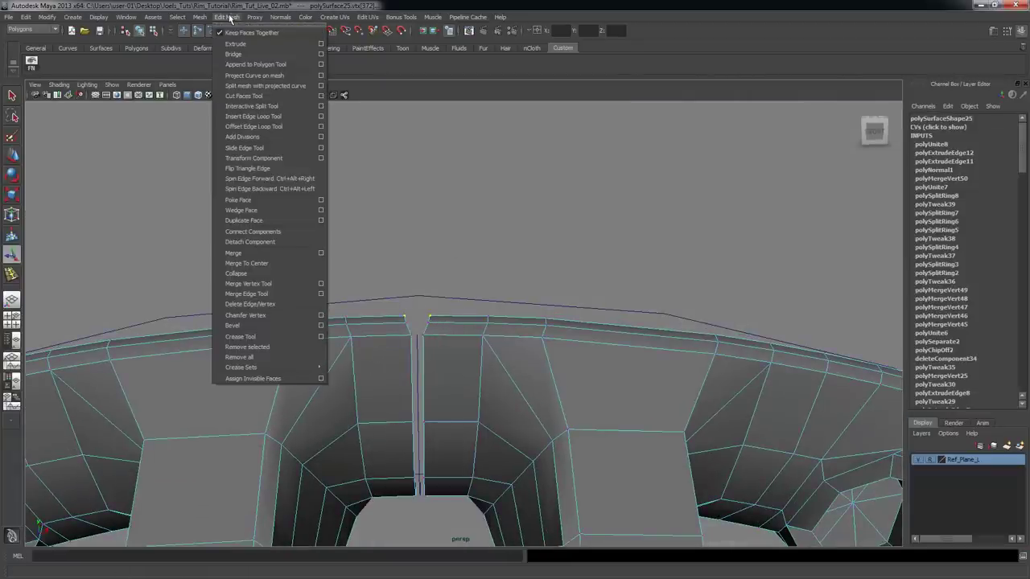
click(261, 264)
scroll(416, 349, up, 3)
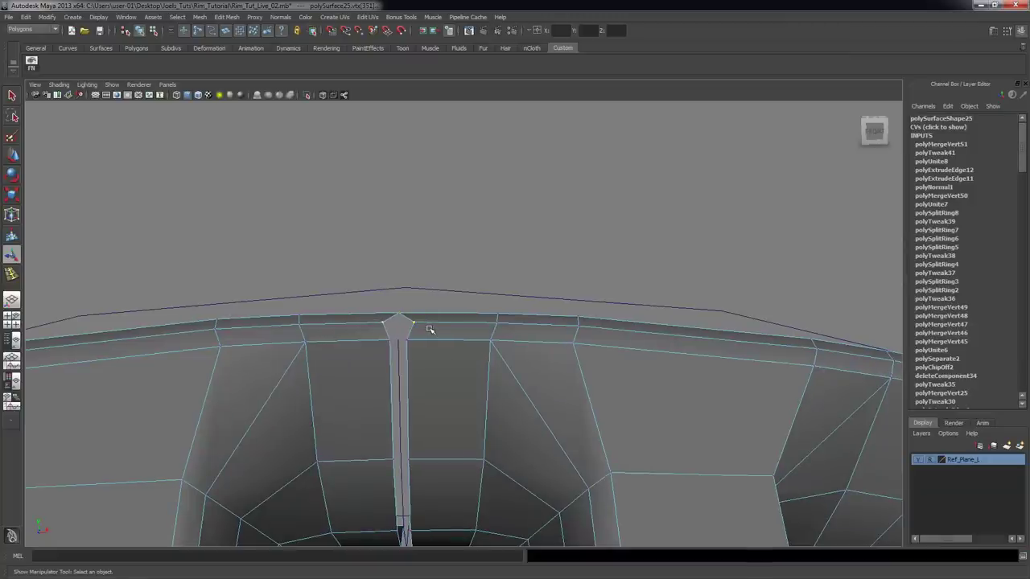
- Merge the remaining seam vertex pairs between the two spokes on the rim, each pair to its center
key(g)
key(g)
alt+drag(427, 437, 413, 305)
key(g)
key(g)
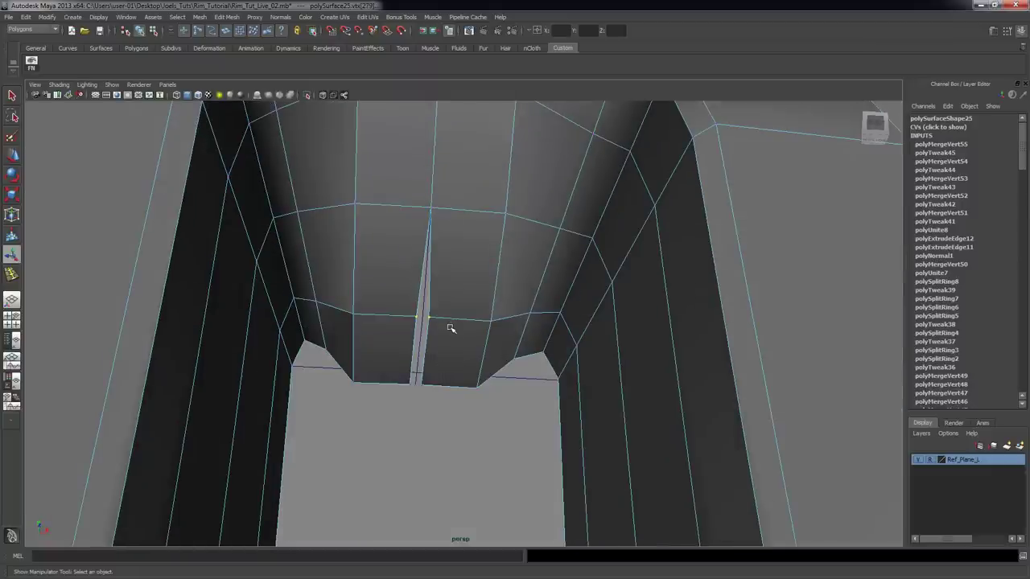
key(g)
drag(400, 340, 448, 413)
key(g)
- Switch to wireframe display and merge the uppermost seam vertex pairs below the spoke opening to their centers
alt+drag(540, 326, 380, 350)
alt+right_drag(380, 350, 395, 400)
alt+middle_drag(395, 400, 462, 308)
alt+right_drag(462, 308, 410, 308)
alt+middle_drag(410, 308, 394, 187)
alt+drag(395, 187, 354, 278)
alt+right_drag(354, 279, 540, 365)
alt+middle_drag(540, 366, 458, 306)
mouse_move(435, 338)
alt+right_down()
mouse_move(458, 347)
mouse_move(443, 351)
alt+right_up()
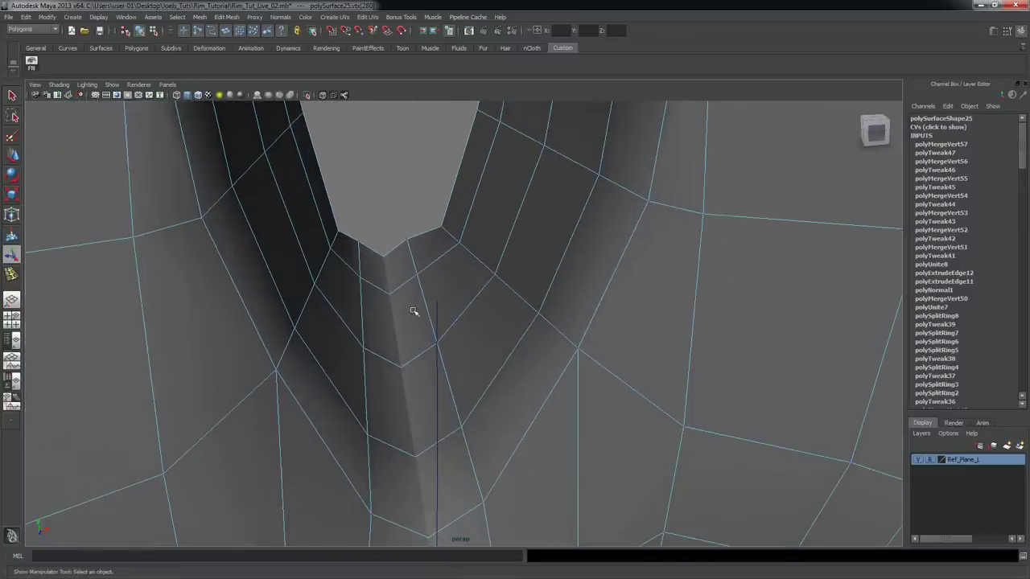
key(4)
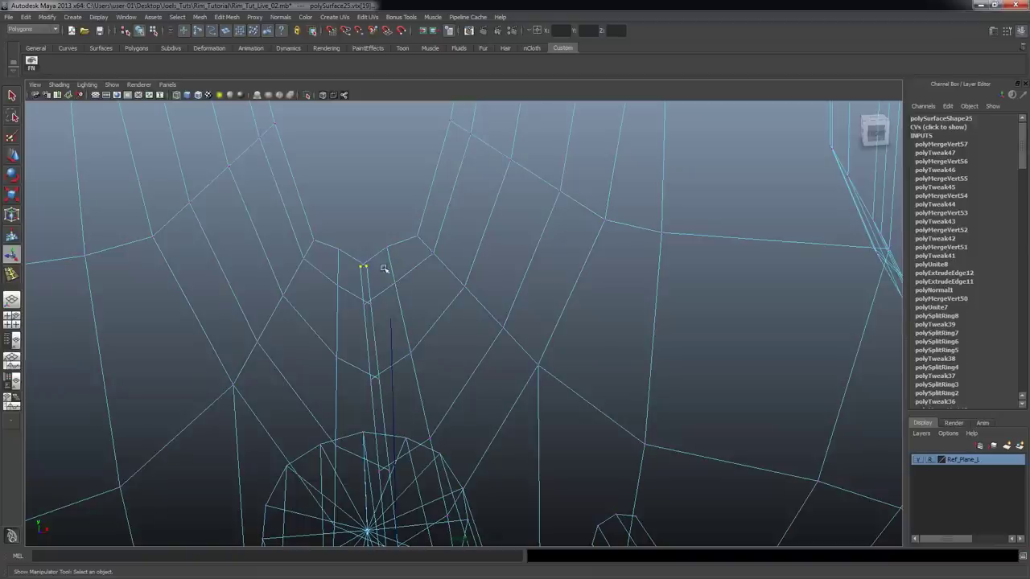
alt+drag(378, 284, 374, 268)
key(g)
drag(346, 229, 362, 244)
key(g)
drag(351, 291, 370, 312)
key(g)
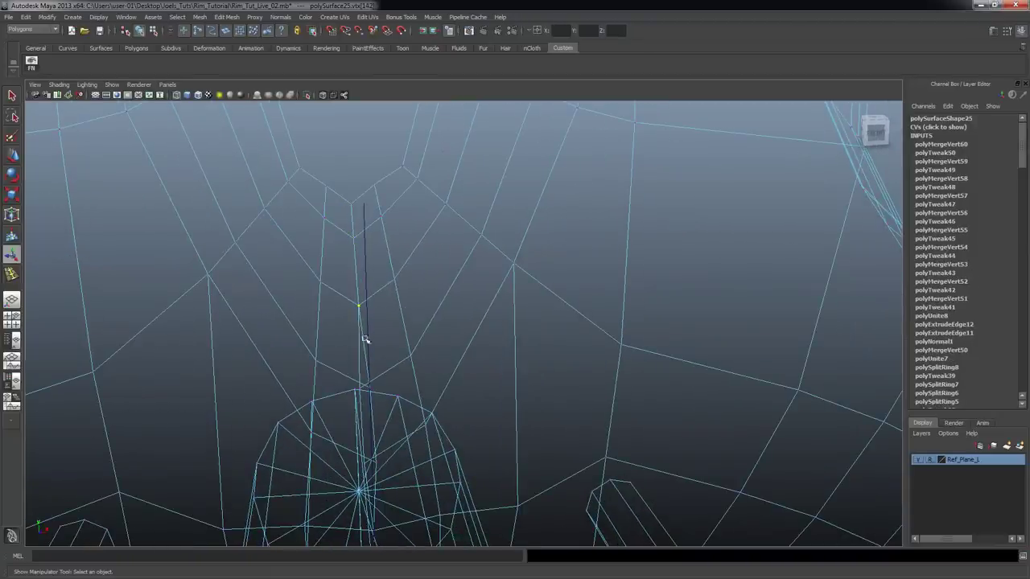
- Merge the next two seam vertex pairs above the hub's bolt hole to their centers
click(369, 384)
key(ctrl+z)
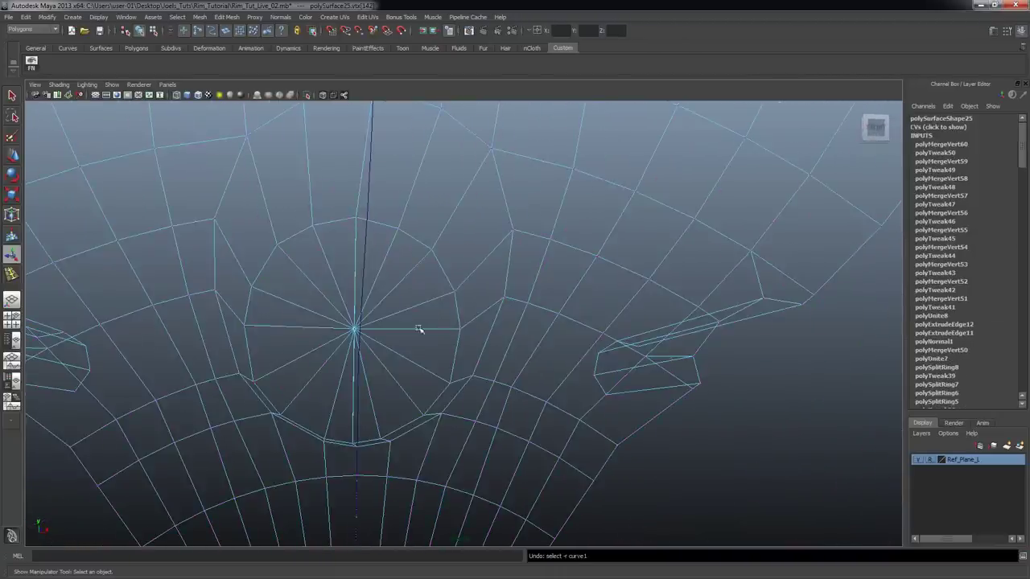
alt+drag(472, 285, 473, 330)
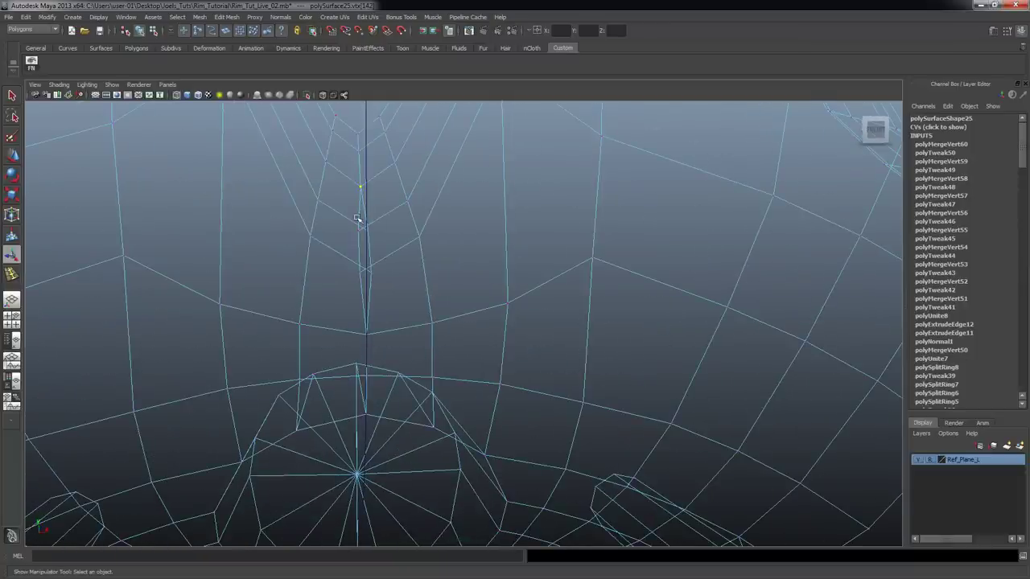
key(g)
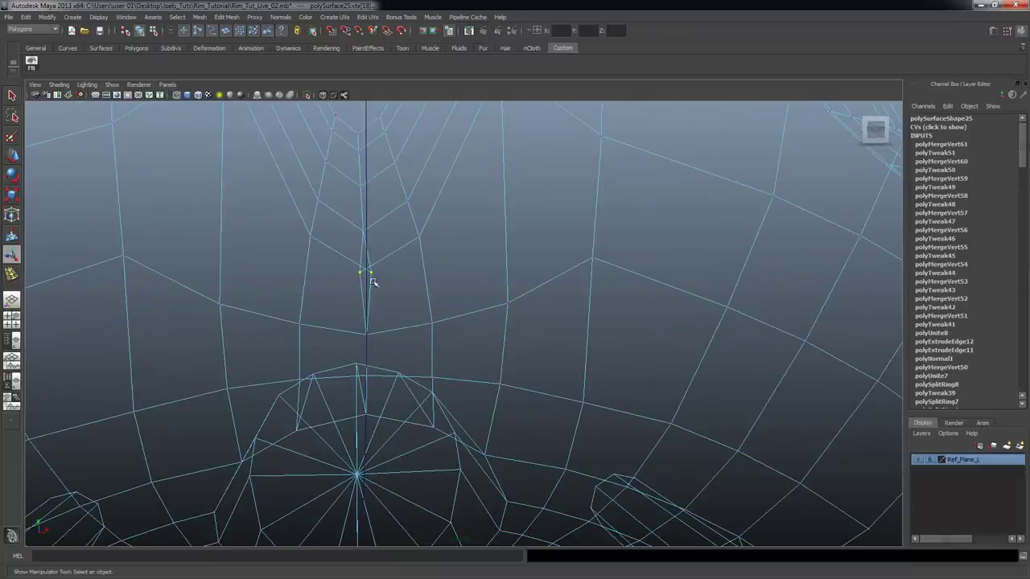
key(g)
alt+drag(383, 345, 404, 283)
key(bracketleft)
key(bracketleft)
alt+right_drag(460, 231, 394, 223)
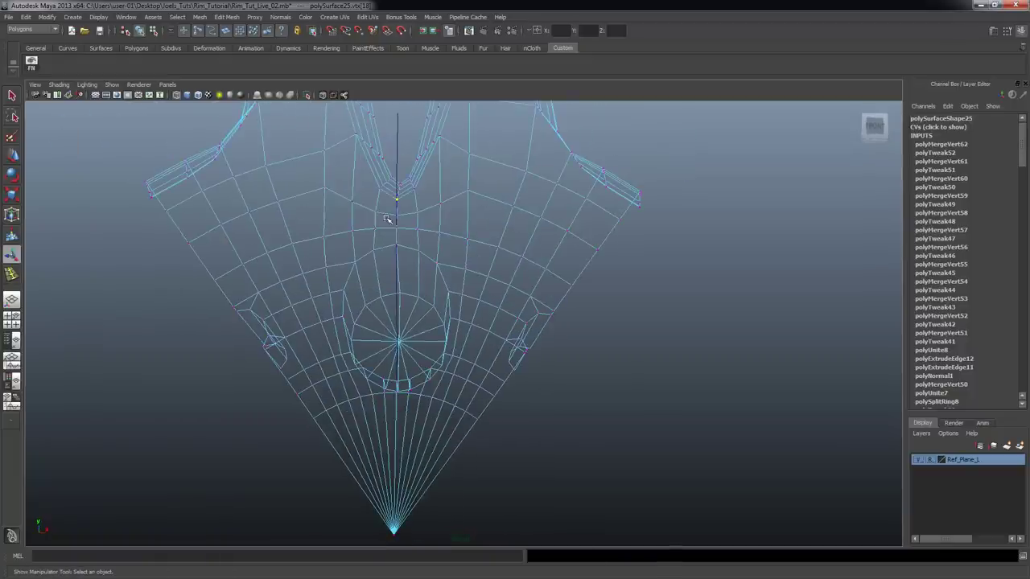
- Select the hub vertices around the bolt hole and down to the center tip, and merge the coincident ones
click(336, 199)
drag(494, 359, 537, 547)
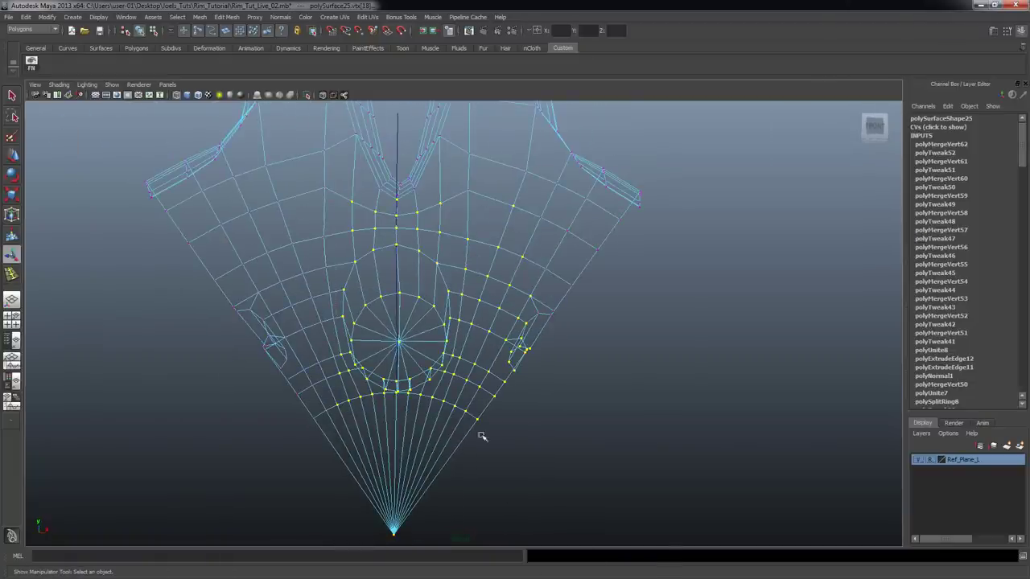
click(199, 16)
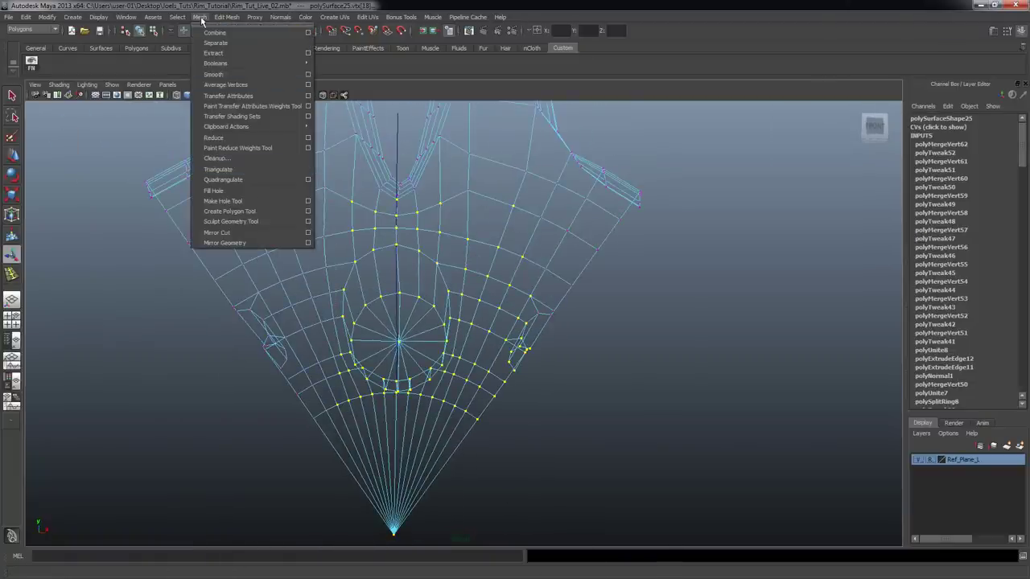
mouse_move(227, 17)
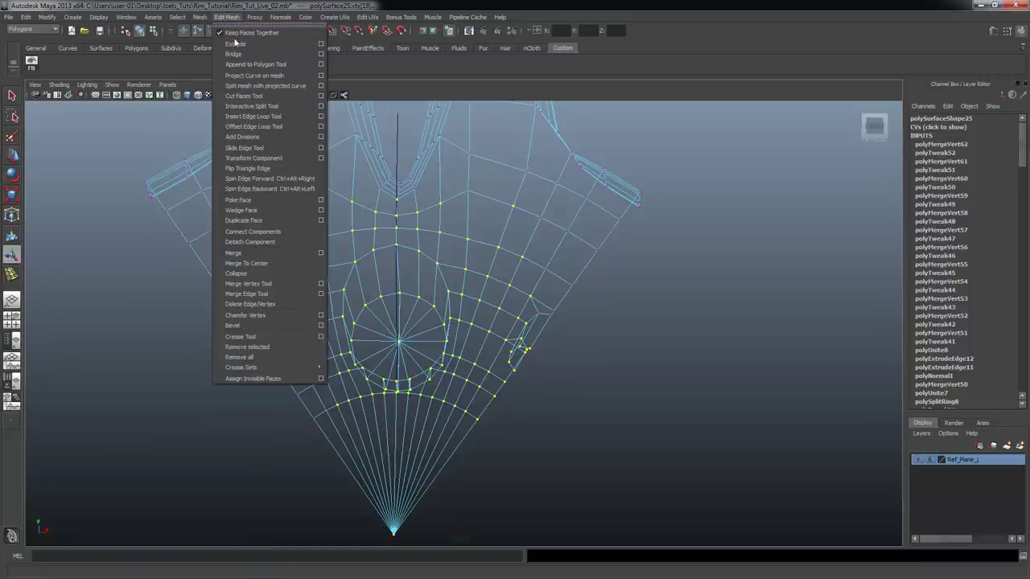
click(239, 253)
alt+right_drag(490, 297, 400, 305)
alt+middle_drag(567, 273, 536, 363)
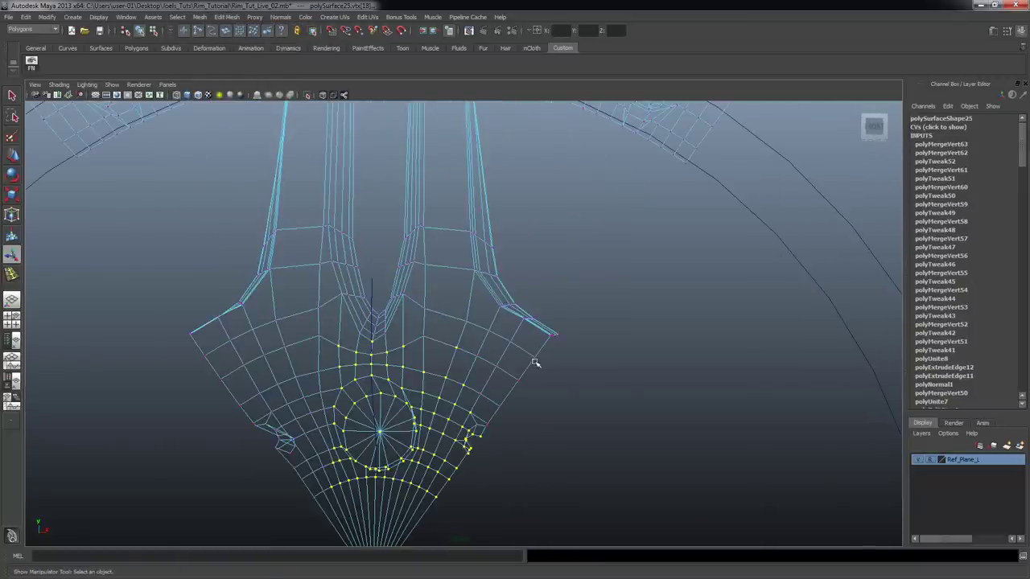
- Return to object mode, deselect the mesh, and switch the perspective view back to shaded display
key(F8)
click(626, 317)
key(space)
alt+right_drag(636, 221, 563, 229)
key(5)
key(space)
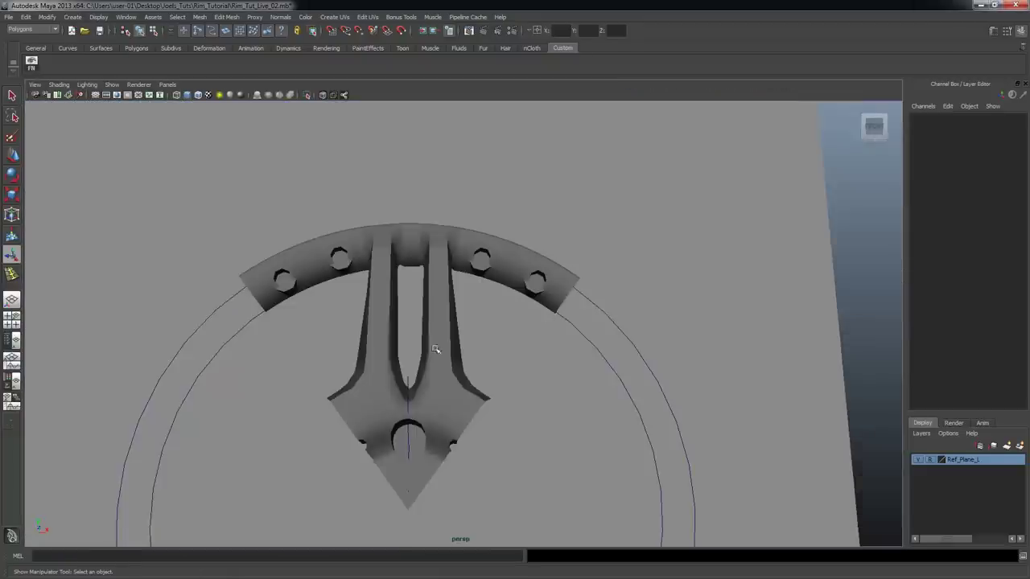
alt+drag(506, 338, 395, 321)
- Examine the merged wheel segment in smooth mesh preview, and restore its unsmoothed display
click(440, 313)
key(3)
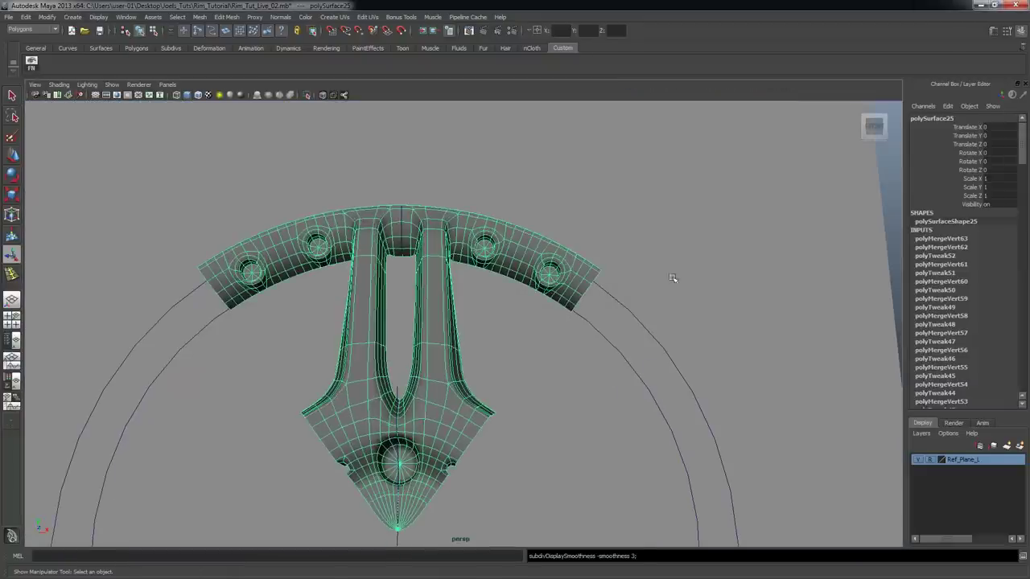
click(636, 333)
alt+drag(584, 295, 544, 248)
scroll(507, 245, down, 2)
click(449, 267)
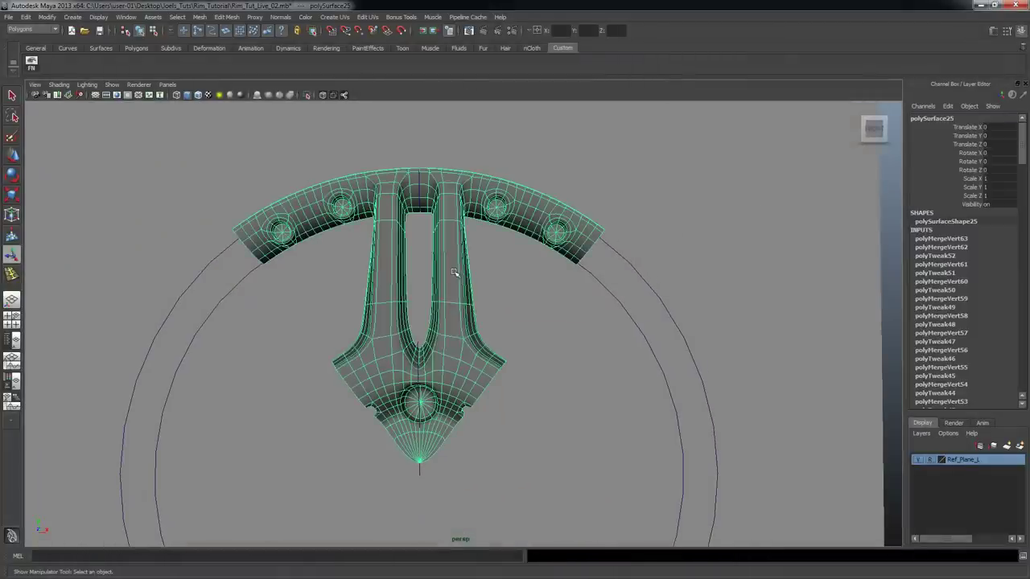
alt+drag(366, 312, 417, 324)
key(1)
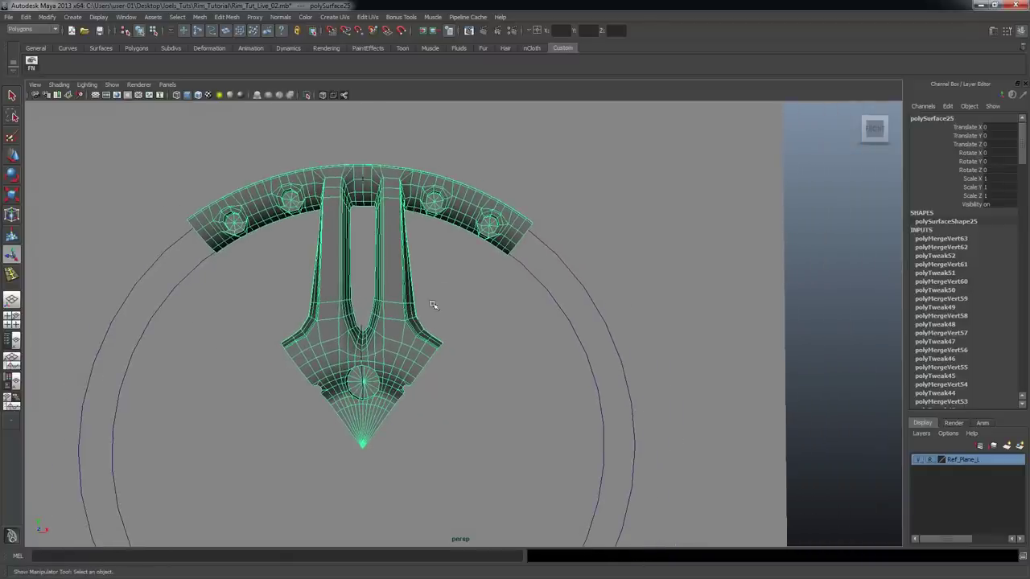
- Duplicate the wheel segment and set the duplicate's Rotate Z to -72
key(ctrl+d)
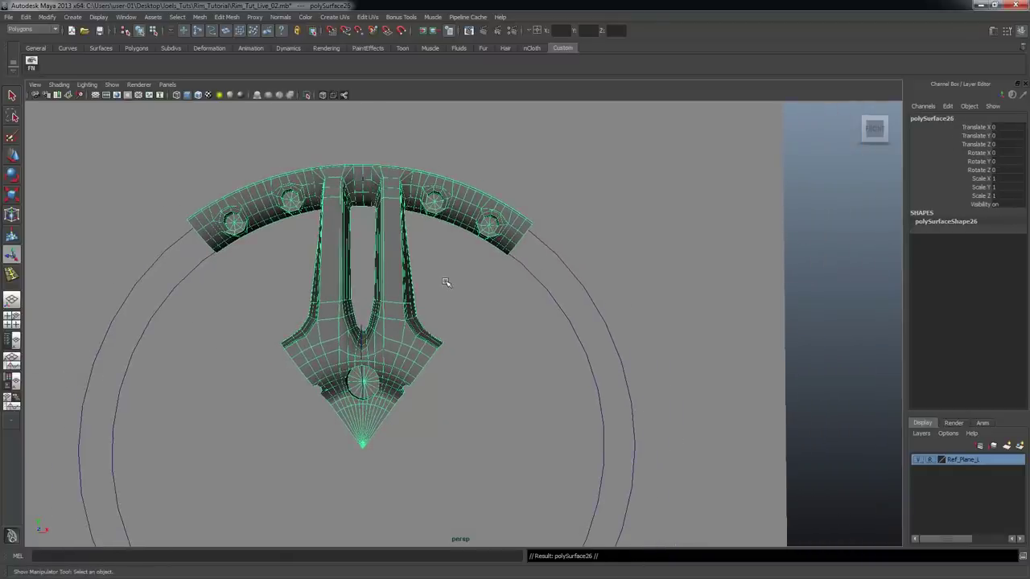
key(e)
drag(407, 367, 463, 470)
alt+right_drag(463, 471, 842, 230)
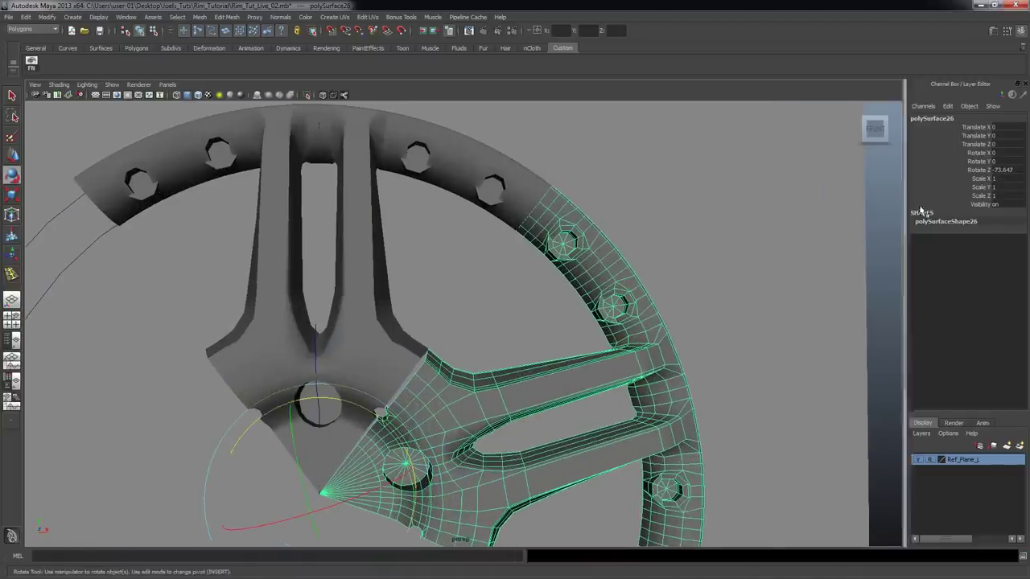
click(1021, 170)
text(-7)
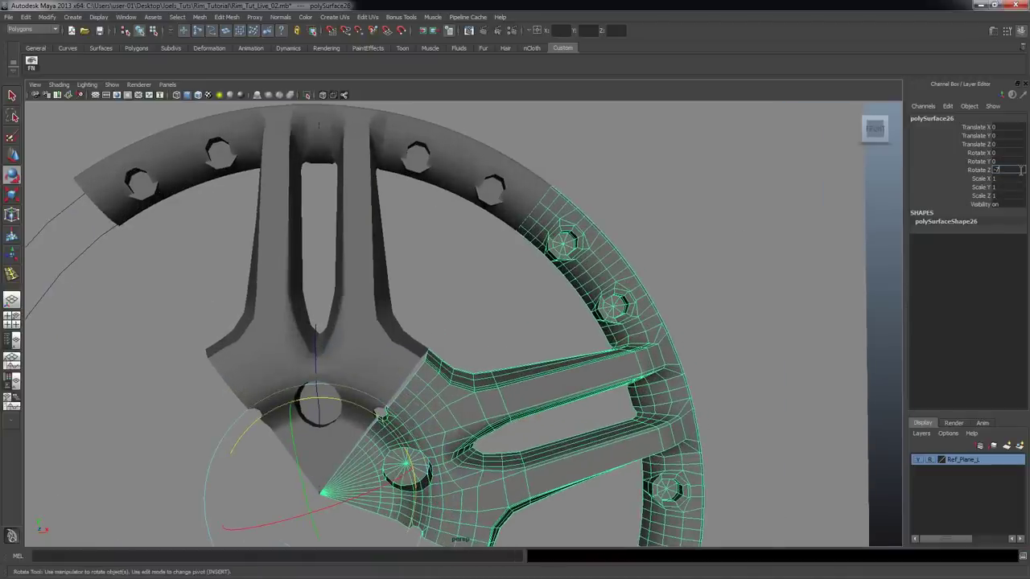
text(2)
key(Return)
- Delete the strip of end faces on the original rim that overlaps the rotated duplicate, and return to object mode
alt+right_drag(528, 177, 708, 197)
alt+middle_drag(610, 140, 523, 317)
click(479, 282)
alt+right_drag(478, 282, 622, 298)
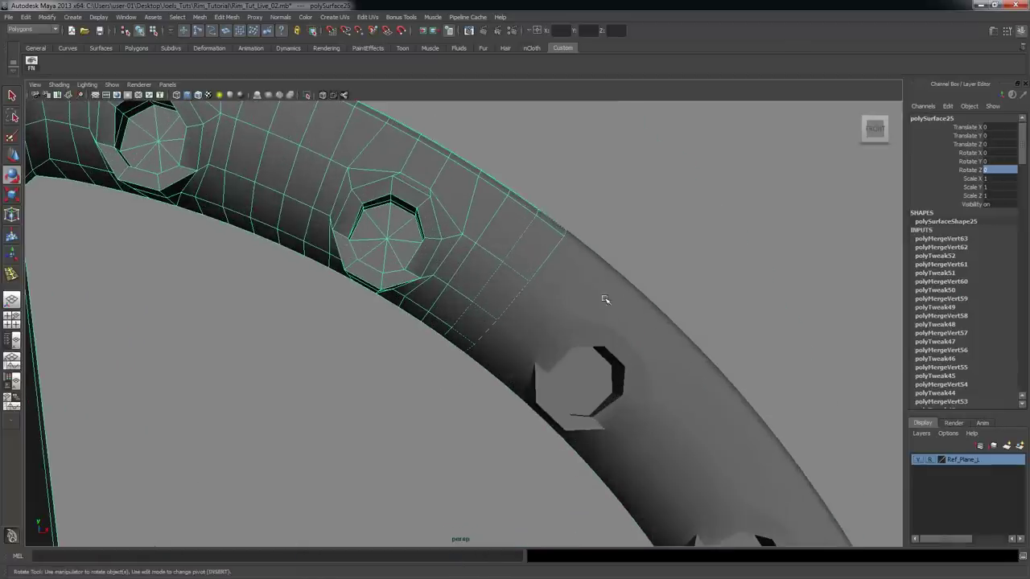
right_click(542, 253)
click(535, 279)
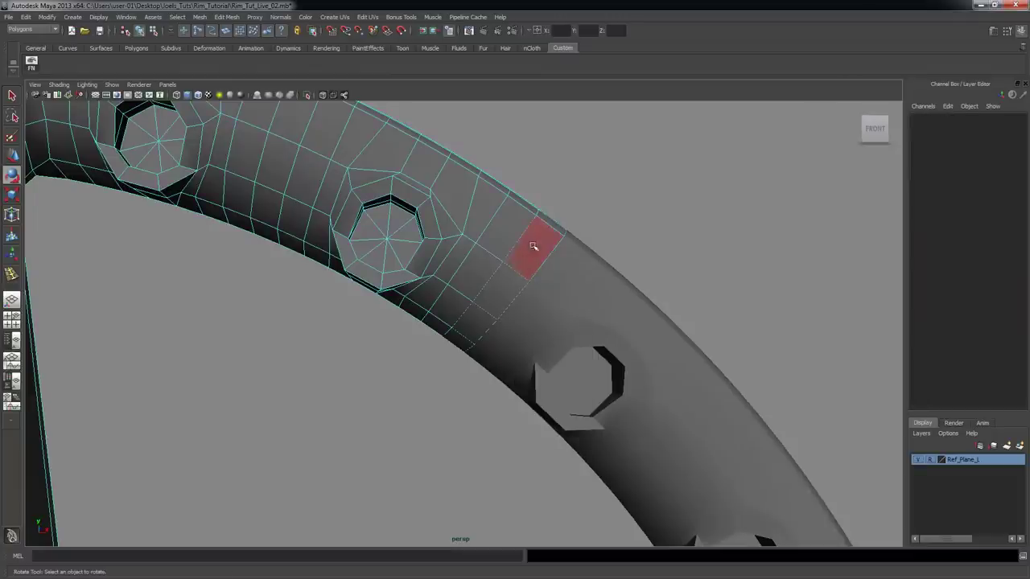
click(549, 235)
key(q)
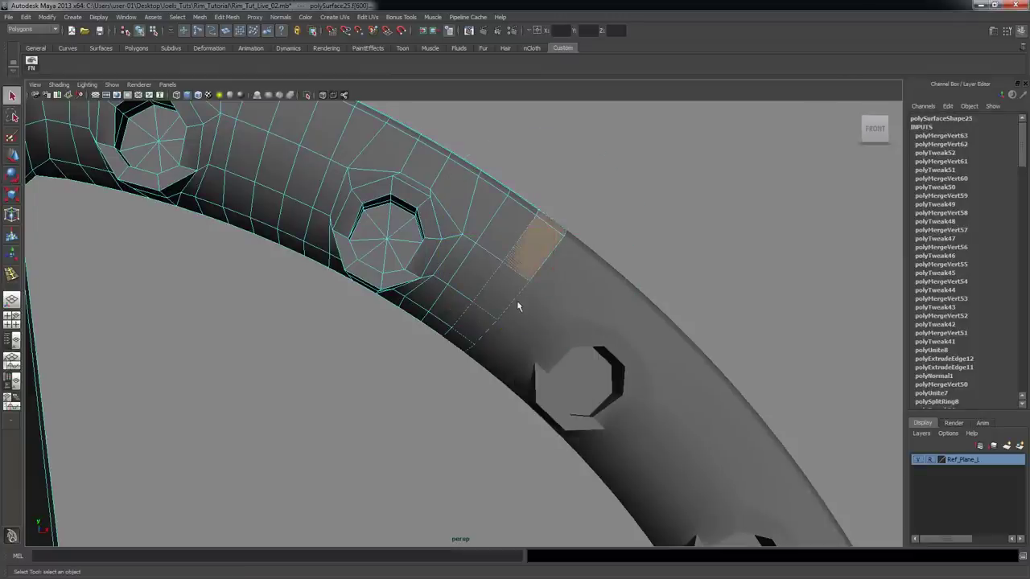
shift+click(498, 282)
alt+drag(497, 387, 515, 353)
click(514, 353)
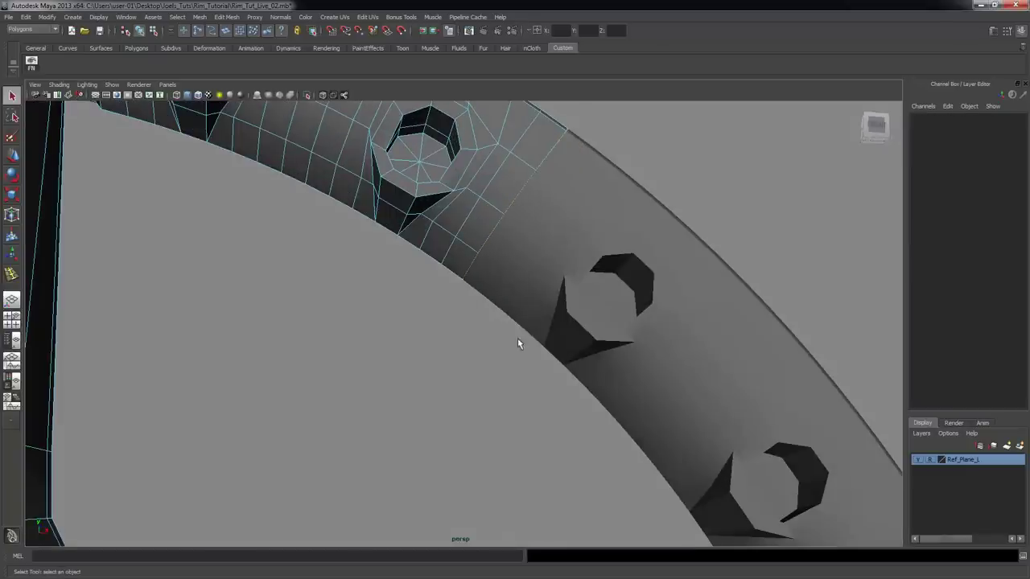
alt+middle_drag(612, 212, 595, 250)
alt+right_drag(595, 250, 520, 294)
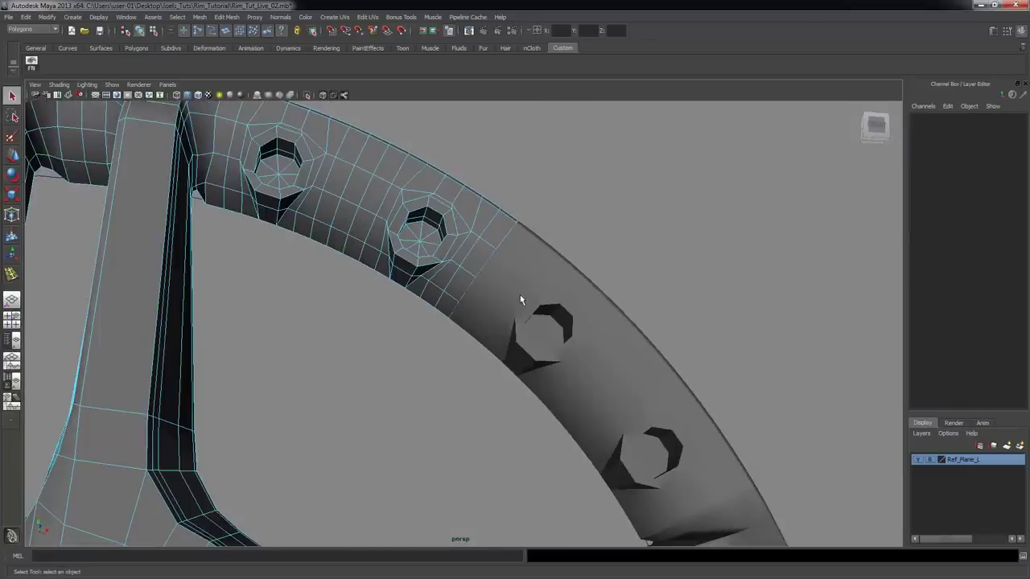
key(F8)
- Delete the rotated duplicate of the wheel segment
click(609, 338)
key(Delete)
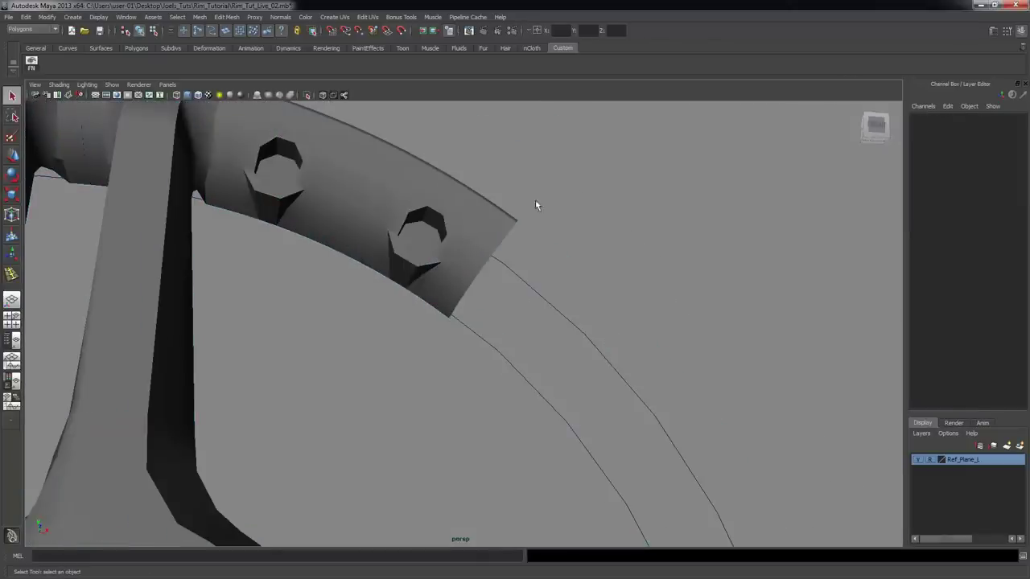
- Duplicate the trimmed wheel segment and set the new copy's Rotate Z to -72
click(490, 239)
alt+right_drag(490, 240, 434, 282)
alt+middle_drag(435, 282, 501, 190)
alt+drag(501, 190, 488, 201)
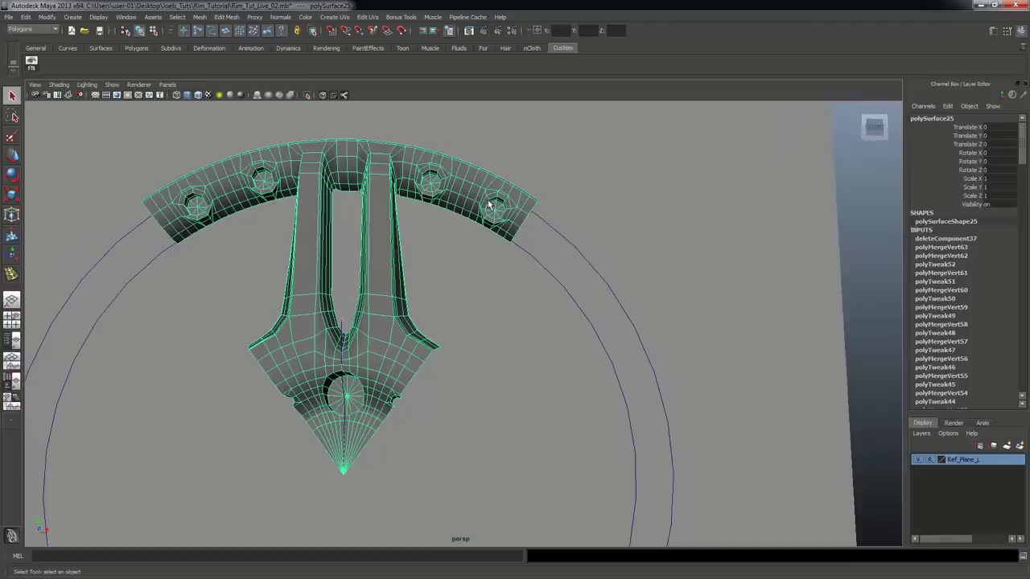
key(ctrl+d)
key(e)
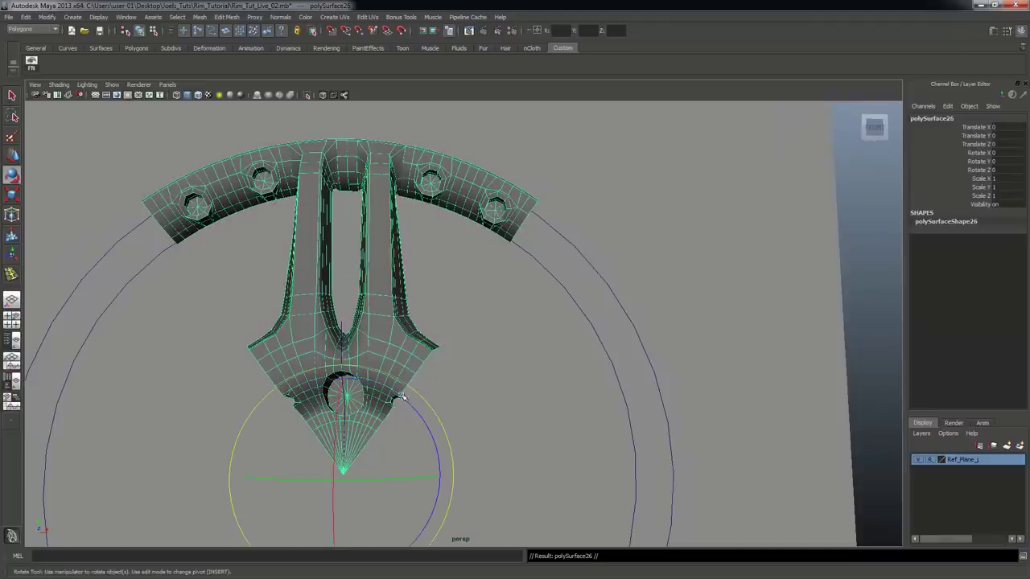
drag(400, 402, 471, 495)
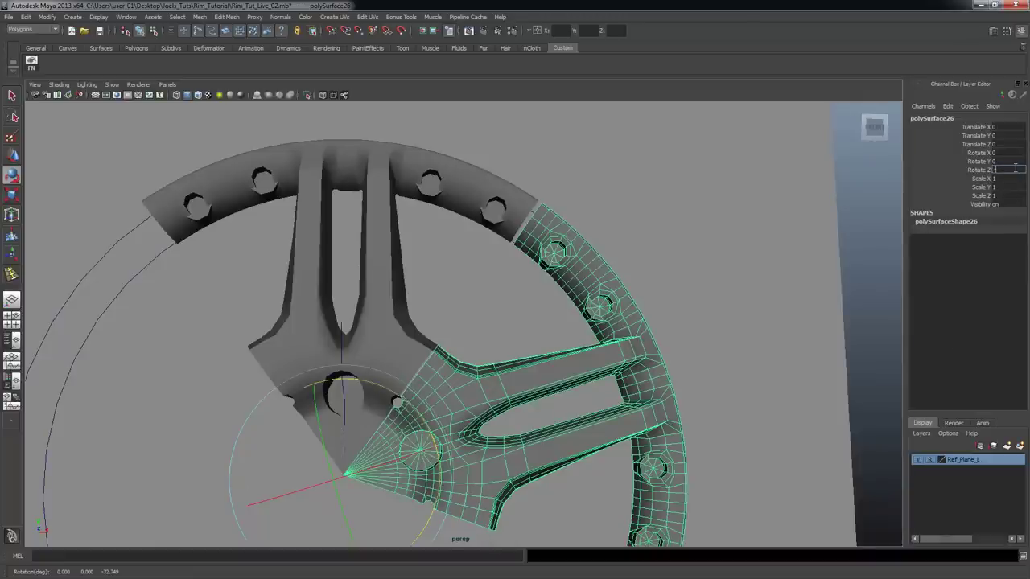
text(2)
key(Return)
scroll(521, 256, up, 3)
- Examine the seam between the original wheel segment and its rotated duplicate along the hub and rim
key(q)
scroll(499, 265, down, 2)
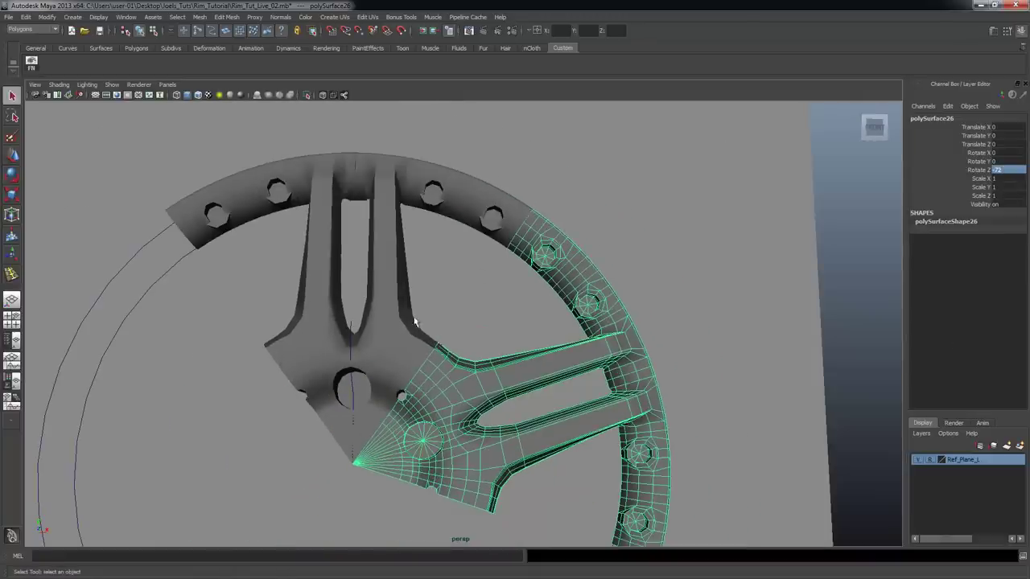
click(405, 343)
scroll(518, 416, up, 4)
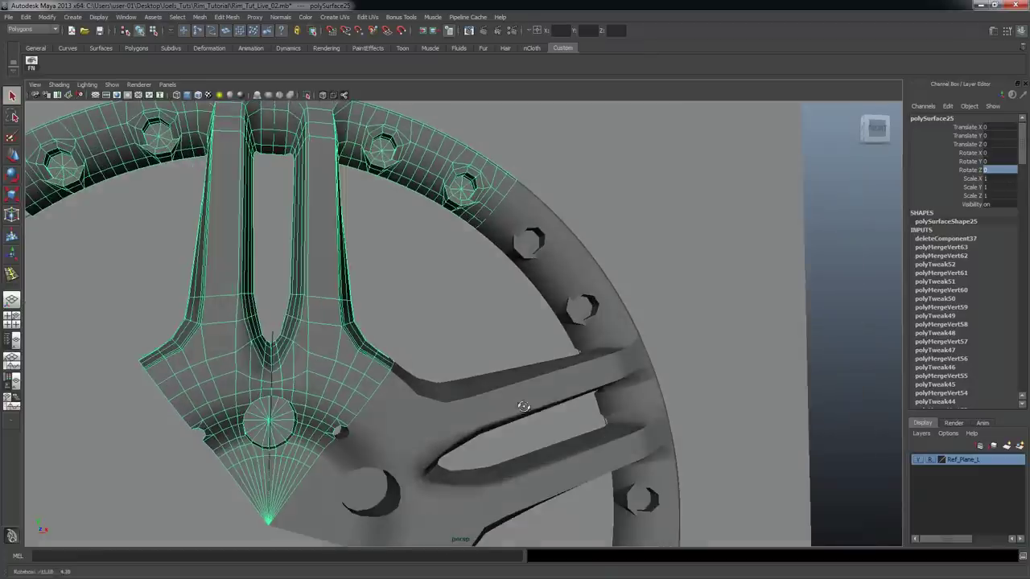
shift+click(392, 414)
scroll(492, 391, down, 2)
alt+drag(492, 391, 587, 330)
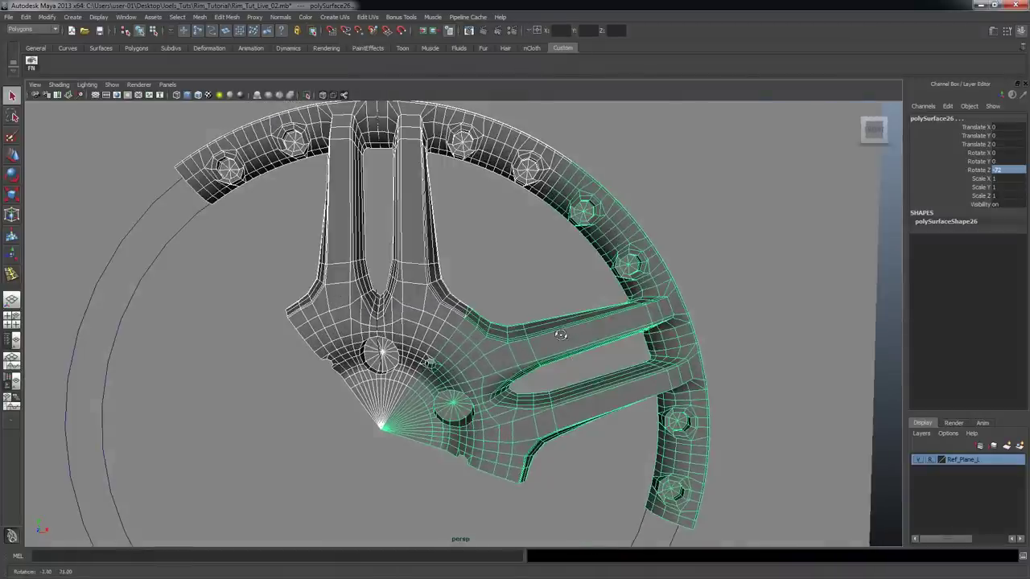
scroll(605, 352, up, 4)
scroll(550, 139, up, 3)
alt+middle_drag(605, 112, 541, 264)
scroll(538, 265, down, 3)
alt+drag(527, 280, 530, 275)
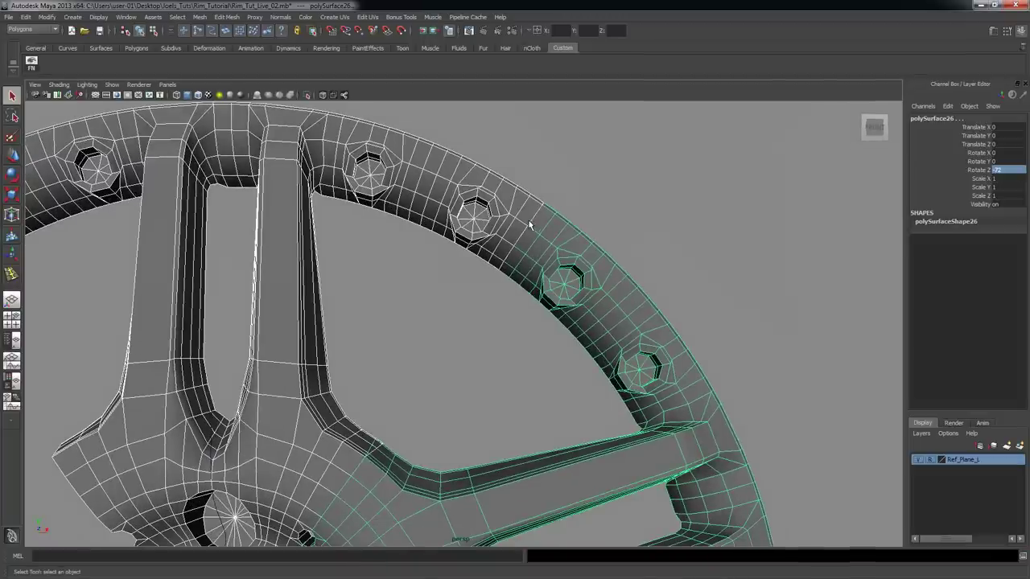
alt+right_drag(616, 295, 470, 296)
alt+middle_drag(480, 386, 508, 300)
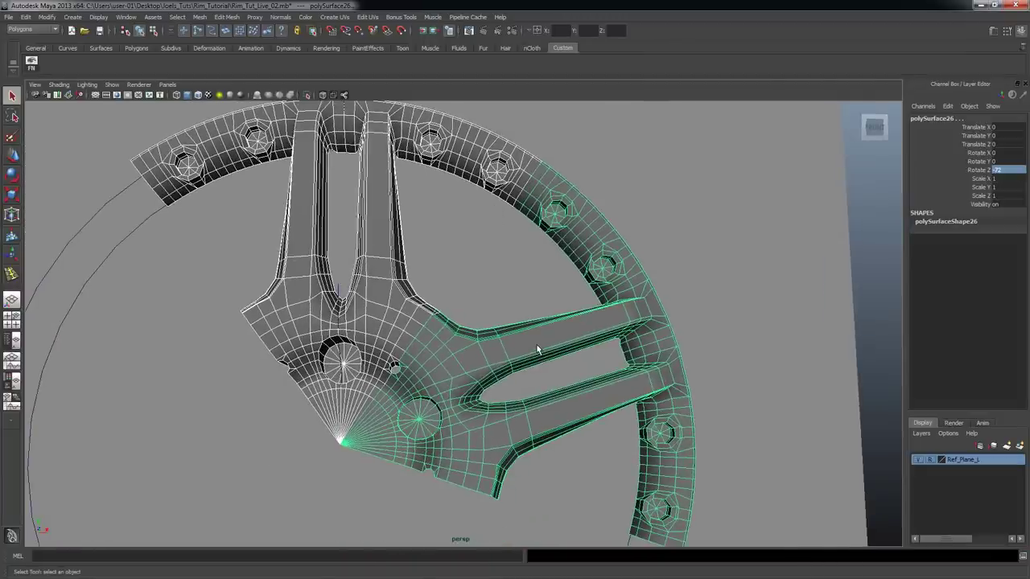
- Delete the rotated duplicate, duplicate the remaining wheel segment again and set the new copy's Rotate Z to -72
key(5)
key(Delete)
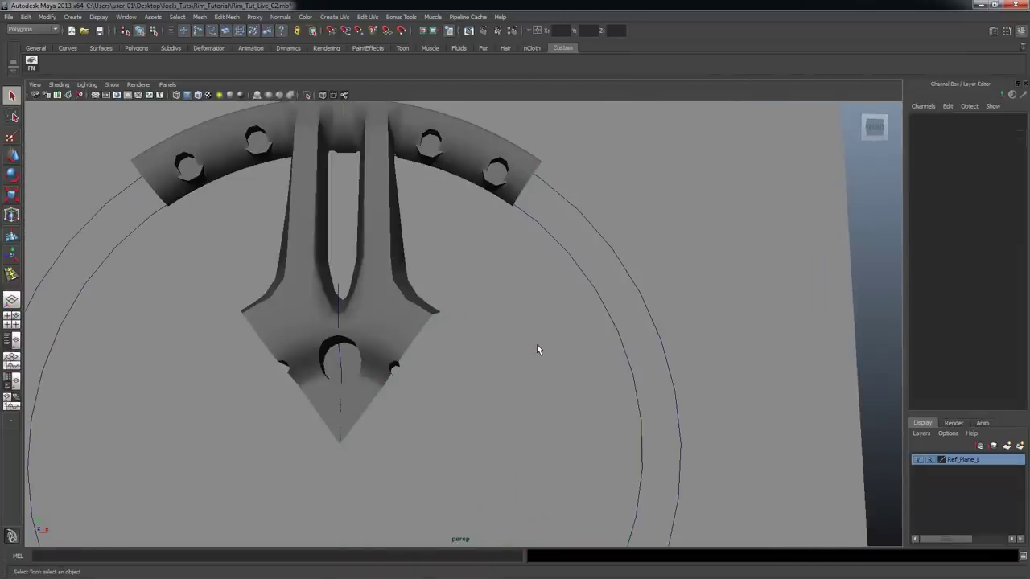
click(386, 259)
key(e)
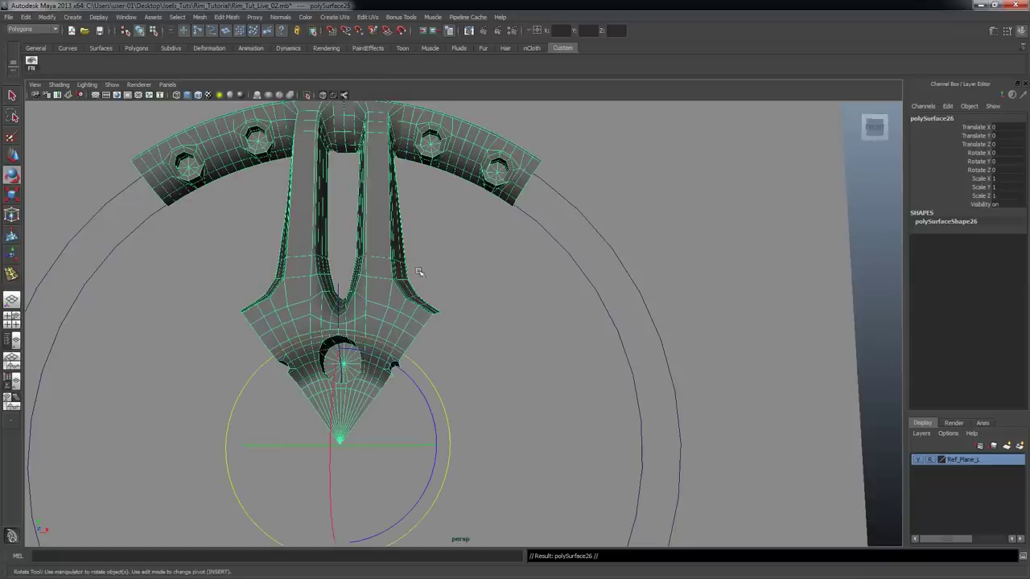
drag(402, 367, 459, 489)
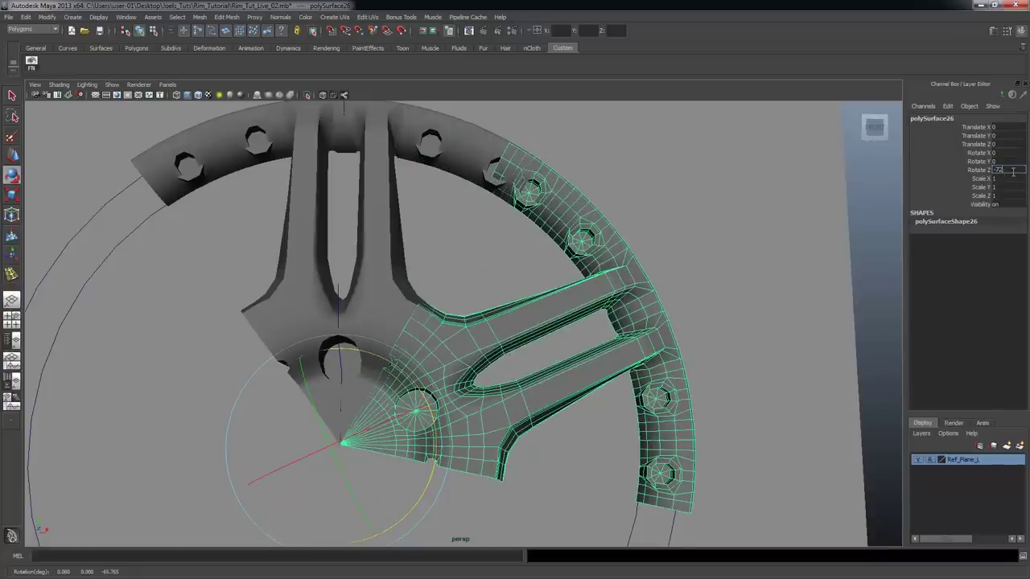
key(Return)
- Repeat the duplication with the same rotation three times to complete the five-segment wheel
alt+right_drag(807, 218, 613, 214)
alt+middle_drag(613, 214, 621, 194)
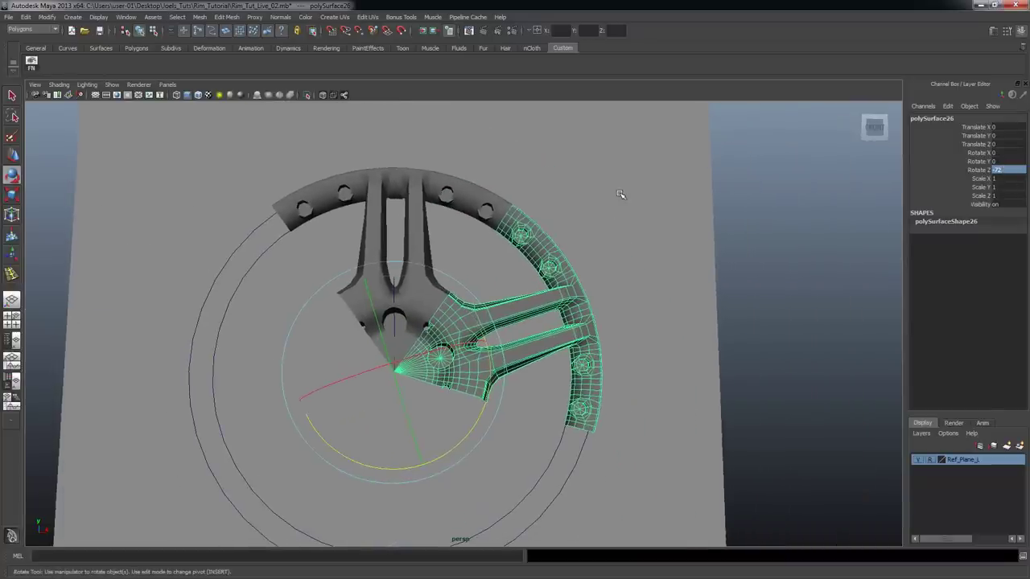
key(shift+d)
key(shift+d)
key(shift+d)
alt+drag(627, 203, 706, 212)
key(q)
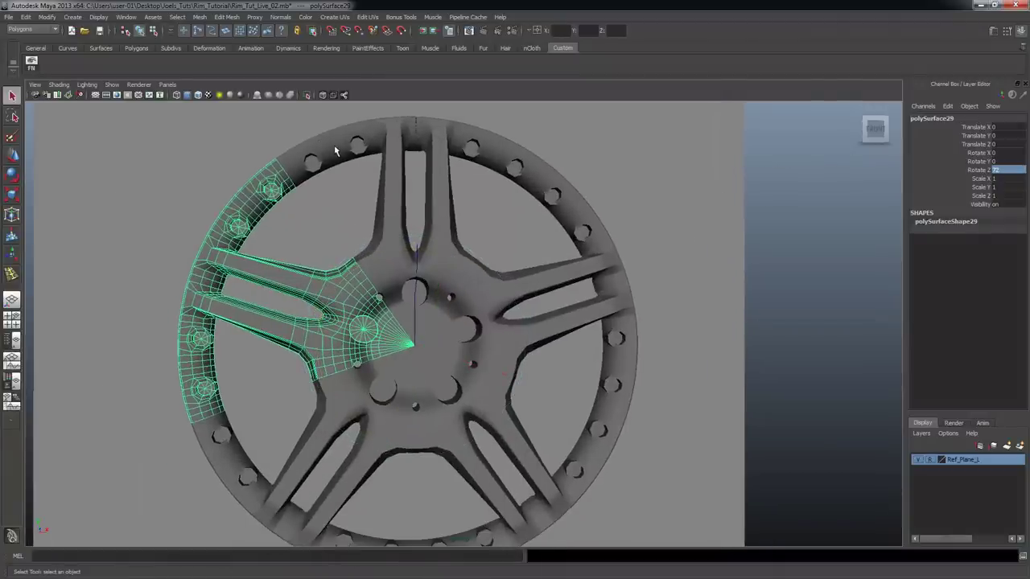
- Save the scene under the new file name Rim_Tut_Live_03.mb
click(8, 16)
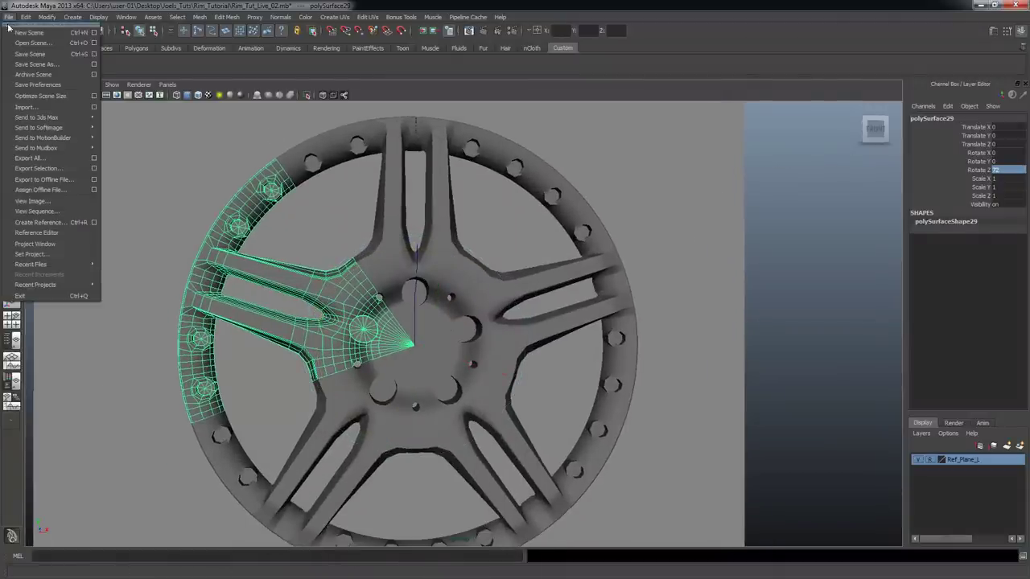
click(44, 68)
click(486, 230)
click(238, 442)
key(BackSpace)
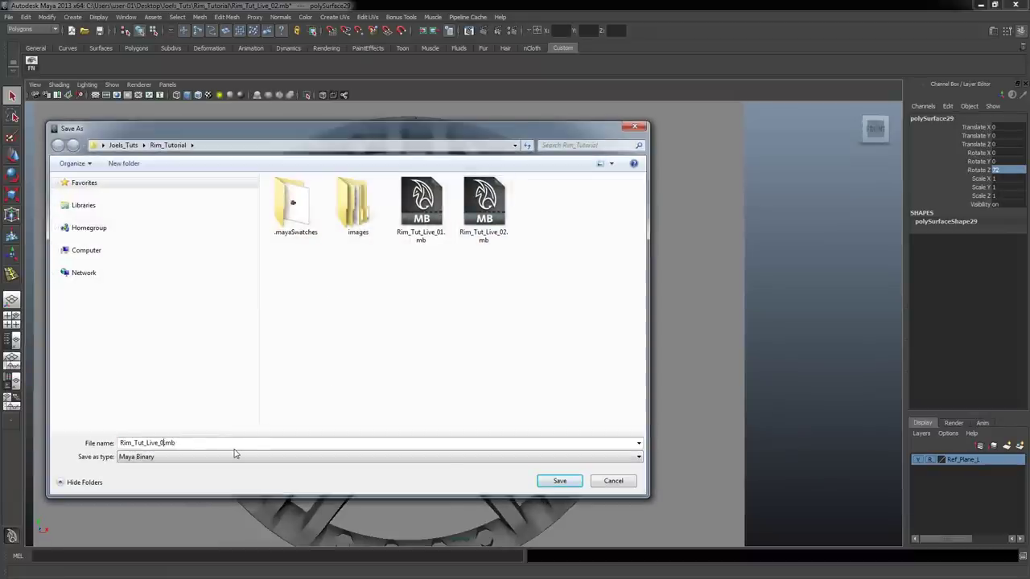
click(560, 480)
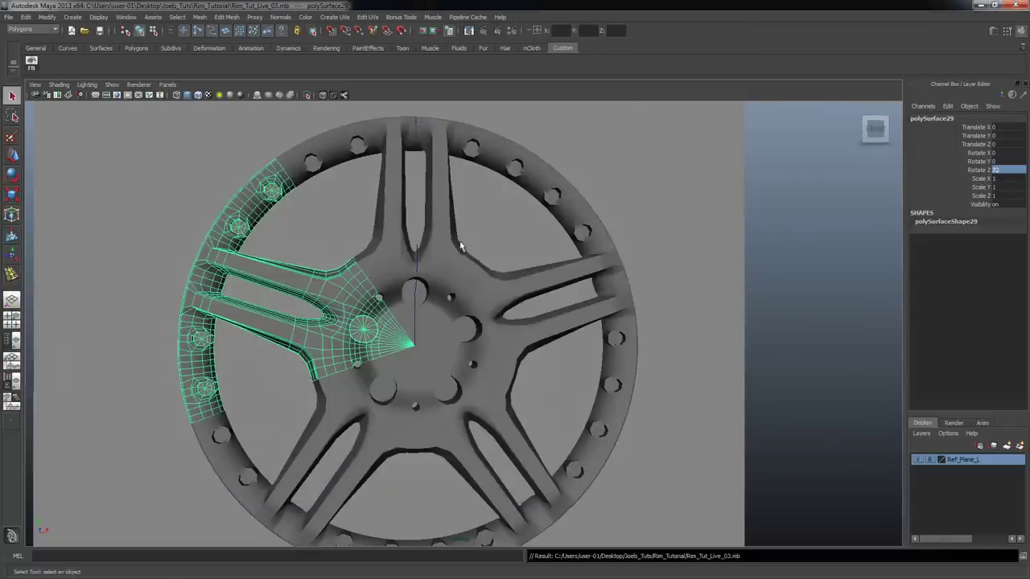
- Select all five wheel segments and combine them into a single mesh
scroll(435, 232, up, 1)
alt+drag(435, 232, 427, 255)
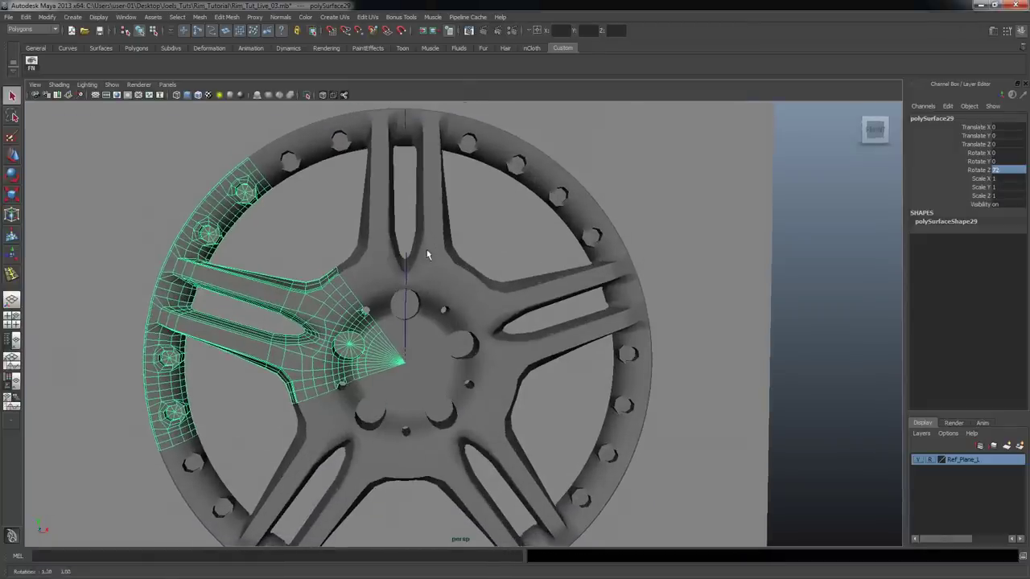
shift+click(402, 190)
shift+click(501, 383)
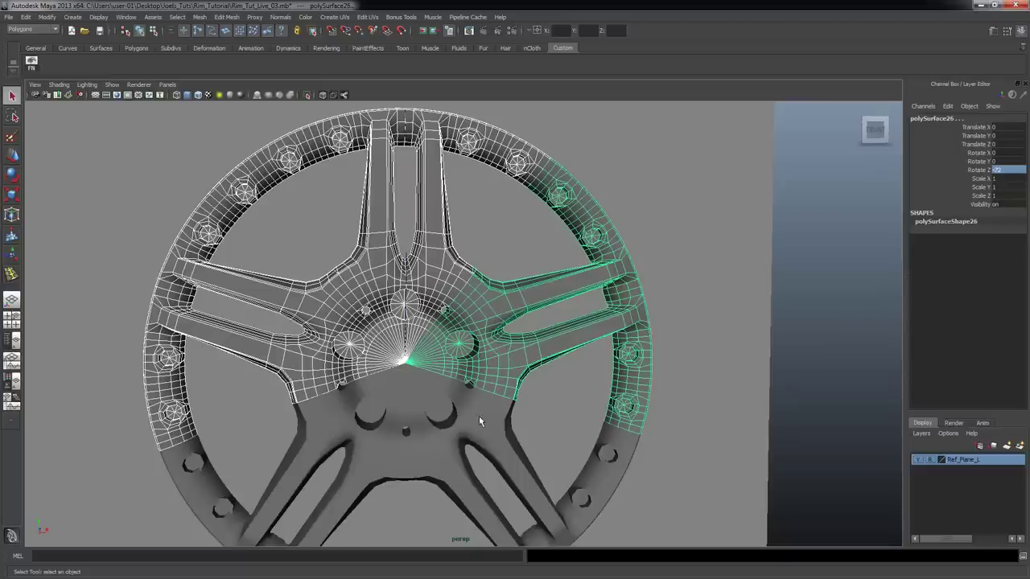
key(shift+d)
key(shift+d)
click(228, 17)
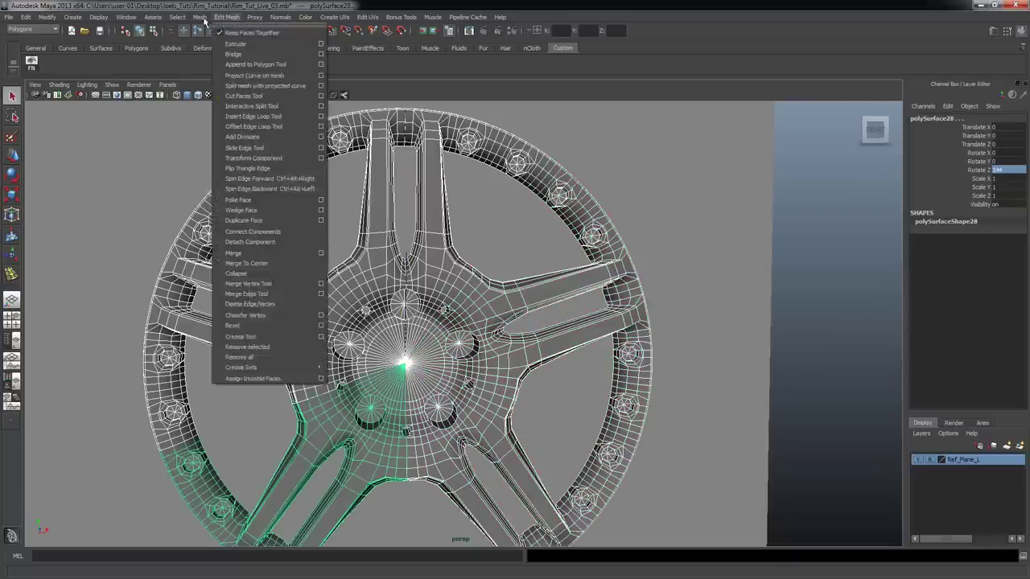
click(211, 30)
- Merge all overlapping vertices of the combined wheel and return to object mode
scroll(443, 252, up, 3)
alt+middle_drag(443, 252, 447, 317)
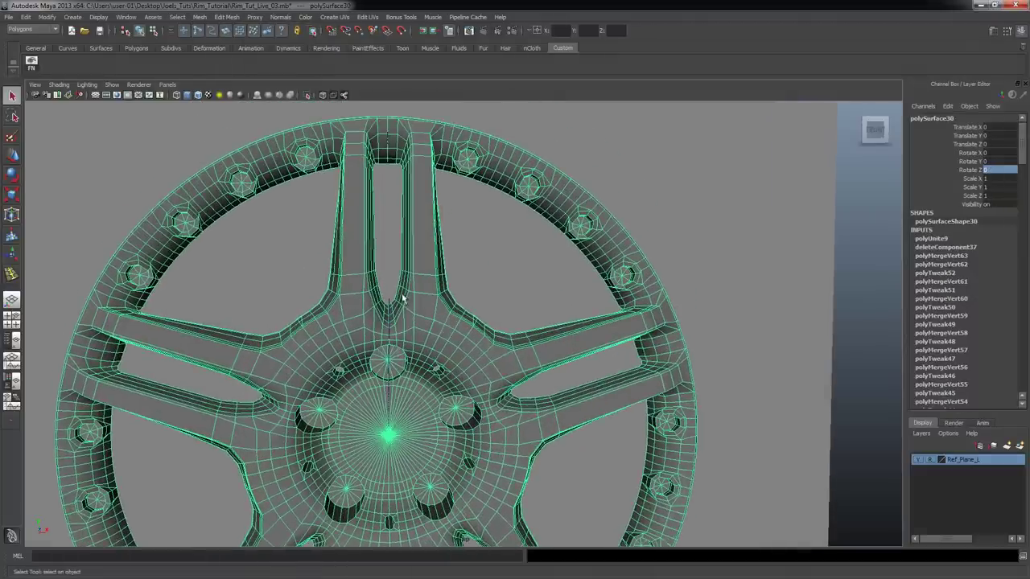
right_drag(424, 253, 386, 252)
scroll(352, 253, down, 5)
scroll(483, 289, up, 8)
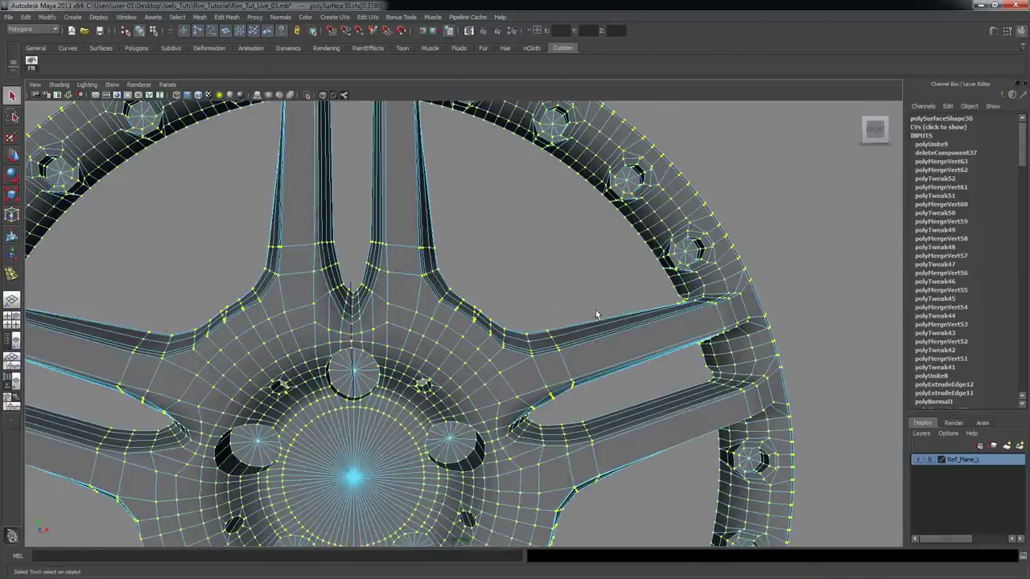
scroll(597, 309, down, 2)
click(227, 17)
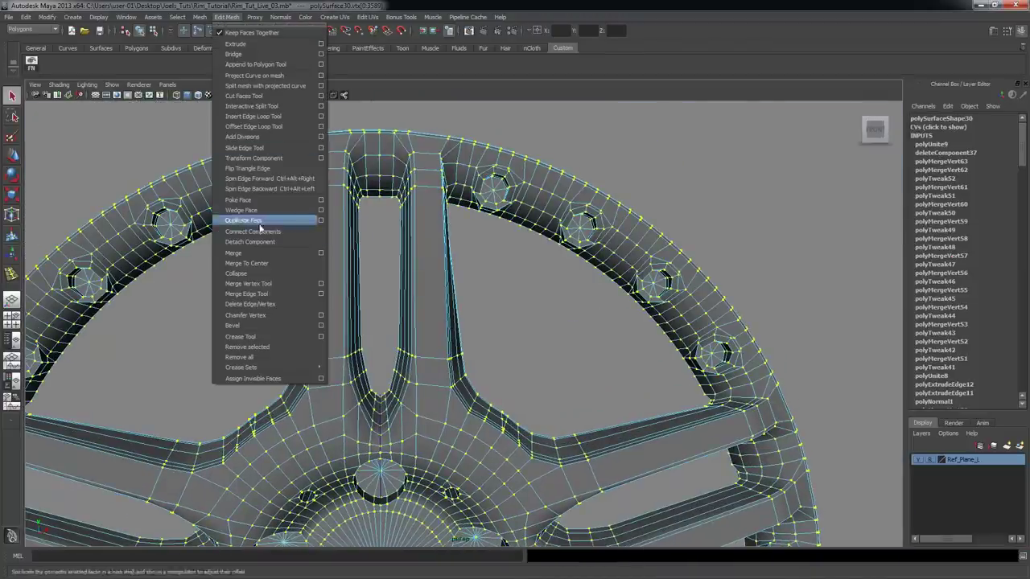
click(255, 255)
scroll(819, 209, down, 5)
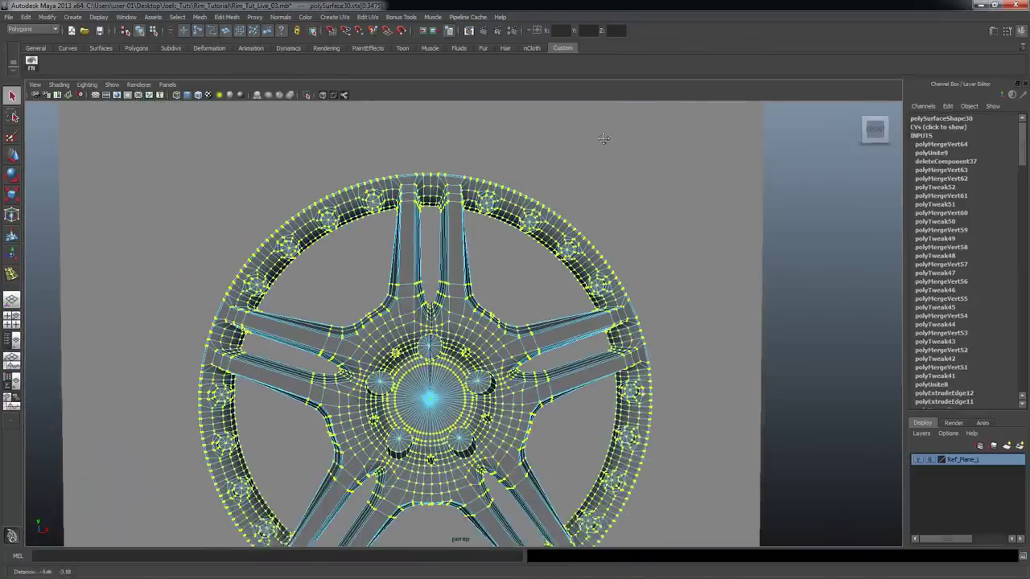
key(F8)
- Display the wheel in smooth preview and hide the Ref_Plane_L layer
click(786, 246)
click(589, 244)
click(781, 282)
mouse_move(781, 283)
alt+mouse_down()
mouse_move(724, 306)
mouse_move(636, 311)
mouse_move(653, 261)
mouse_move(638, 272)
mouse_move(653, 258)
mouse_move(671, 267)
alt+mouse_up()
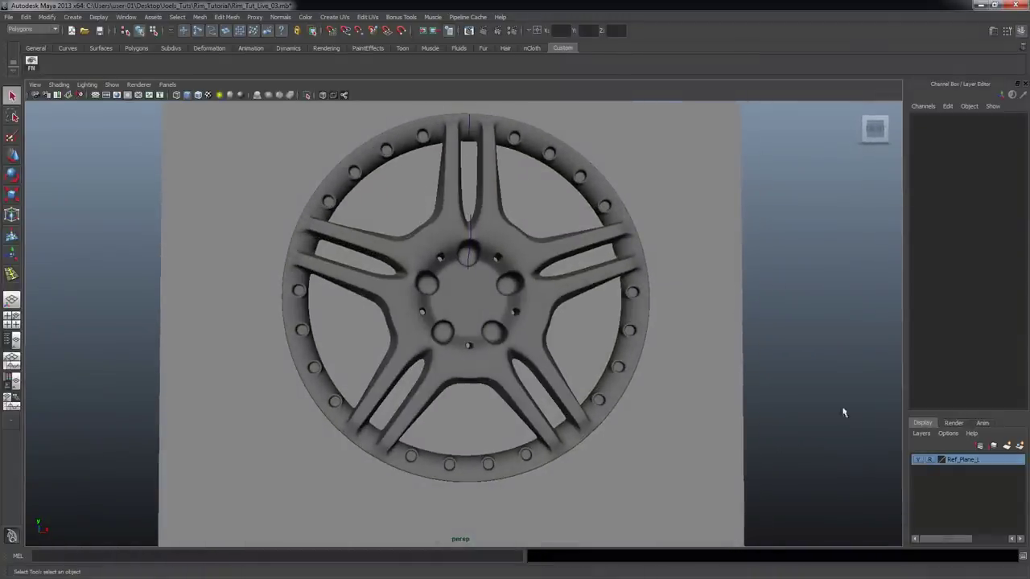
click(921, 460)
scroll(524, 304, up, 3)
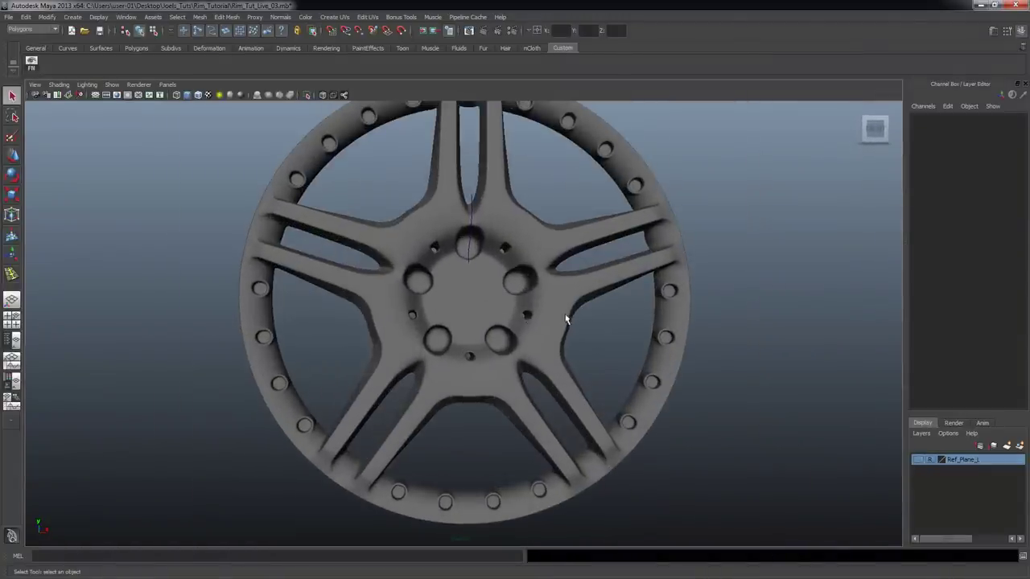
- Examine the smoothed wheel from several angles, checking the spokes, hub and rim holes
click(566, 318)
key(f)
alt+drag(684, 376, 657, 319)
click(750, 367)
alt+drag(670, 292, 663, 315)
scroll(561, 326, up, 3)
alt+drag(561, 326, 559, 332)
alt+middle_drag(558, 333, 597, 352)
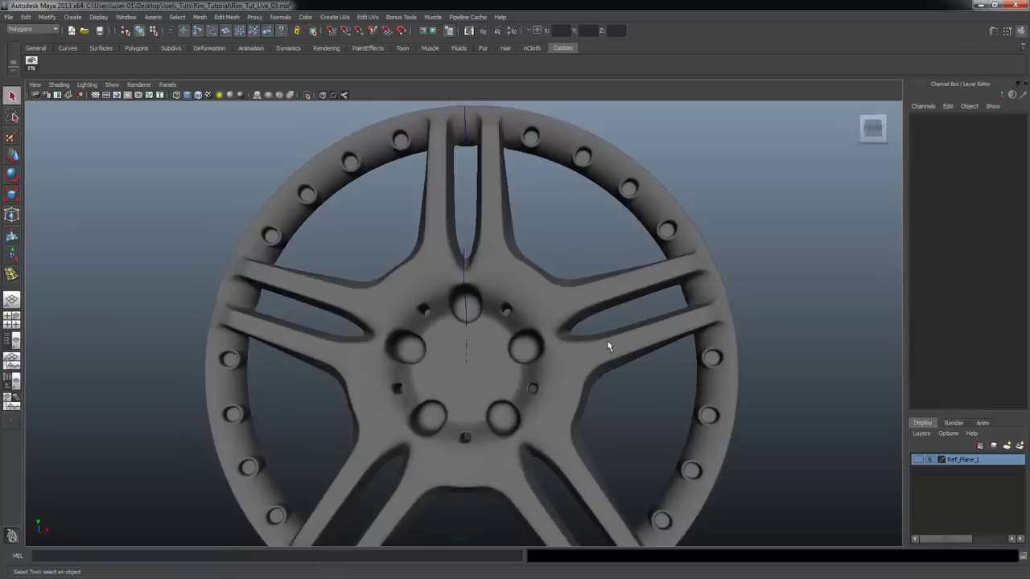
scroll(570, 235, down, 2)
alt+drag(569, 235, 403, 269)
scroll(398, 251, up, 2)
click(391, 251)
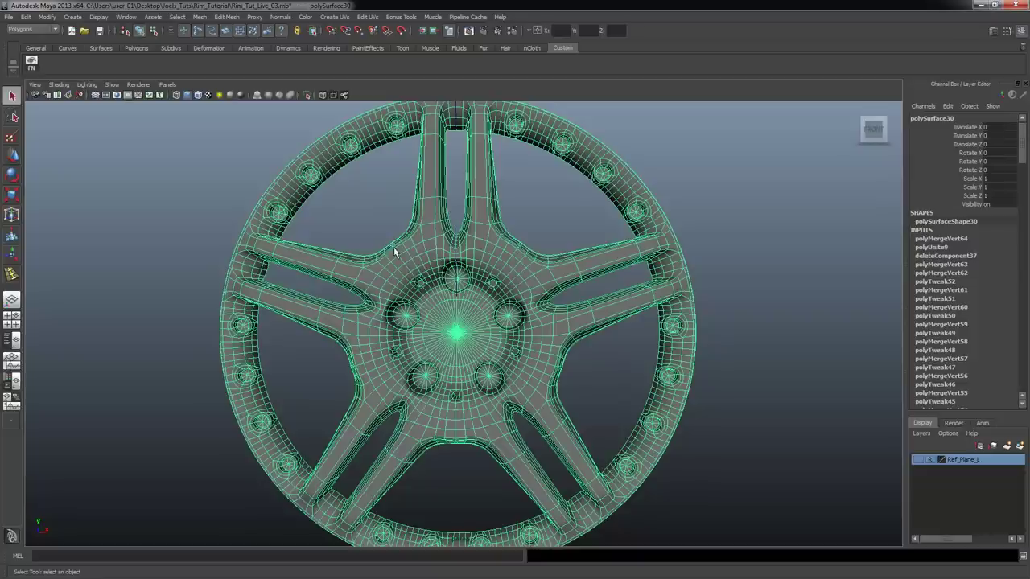
click(577, 244)
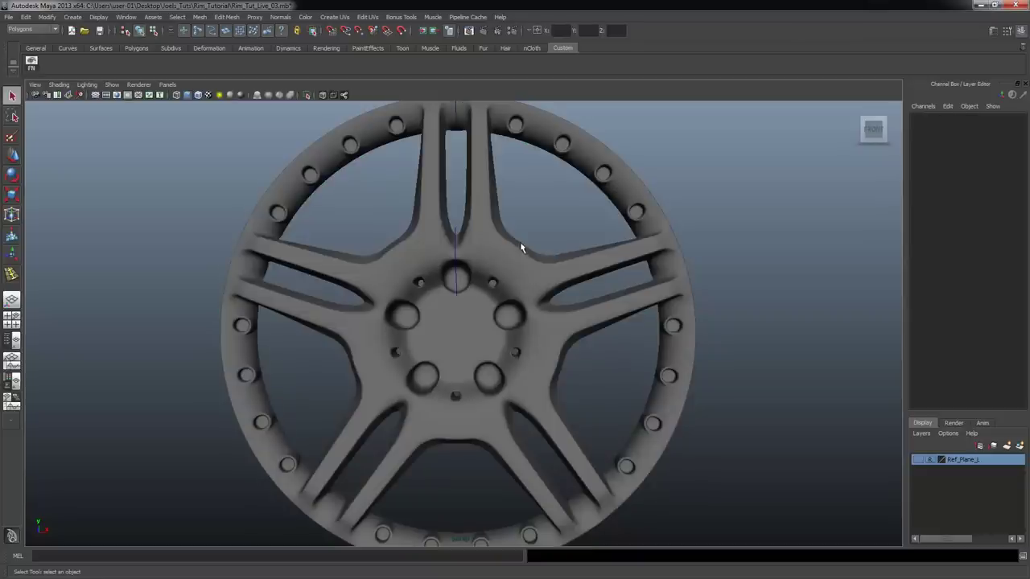
mouse_move(520, 251)
alt+mouse_down()
mouse_move(459, 230)
mouse_move(437, 239)
mouse_move(504, 240)
mouse_move(485, 246)
mouse_move(474, 242)
mouse_move(494, 230)
mouse_move(542, 242)
mouse_move(343, 242)
mouse_move(524, 246)
alt+mouse_up()
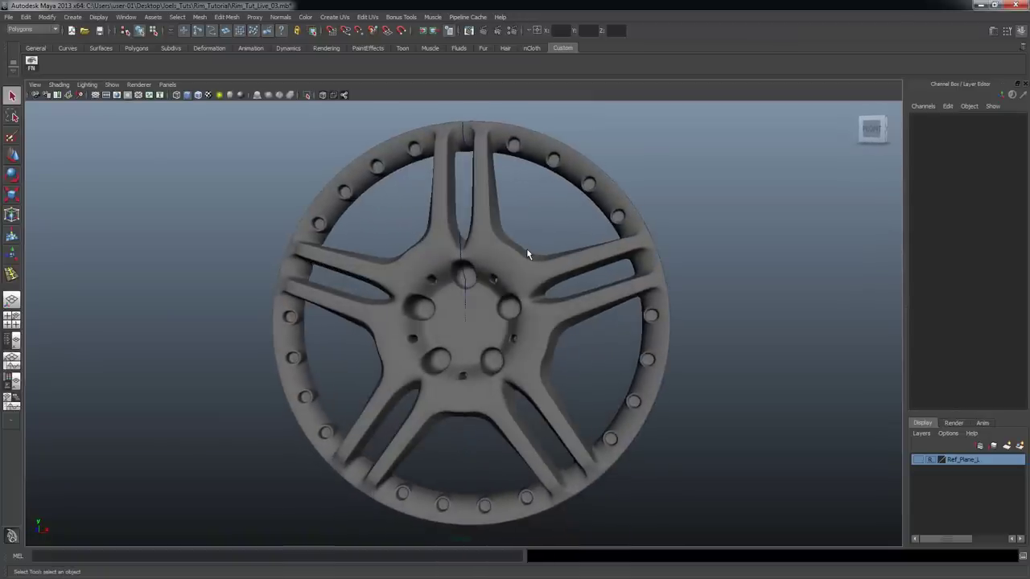
- Switch the wheel from smooth preview to its unsmoothed display and examine the overall shape
click(510, 259)
alt+drag(510, 259, 552, 236)
key(3)
key(1)
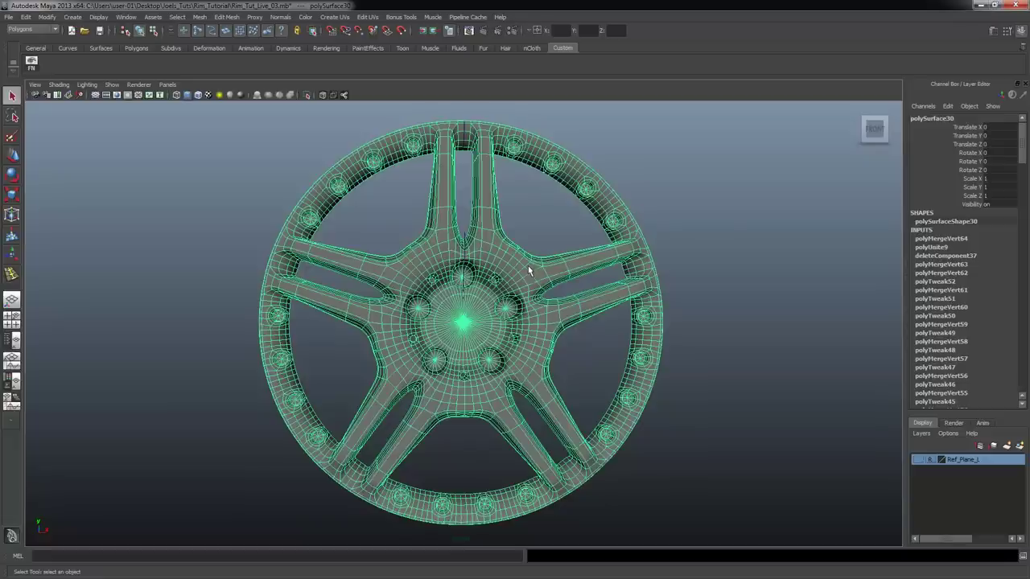
click(729, 231)
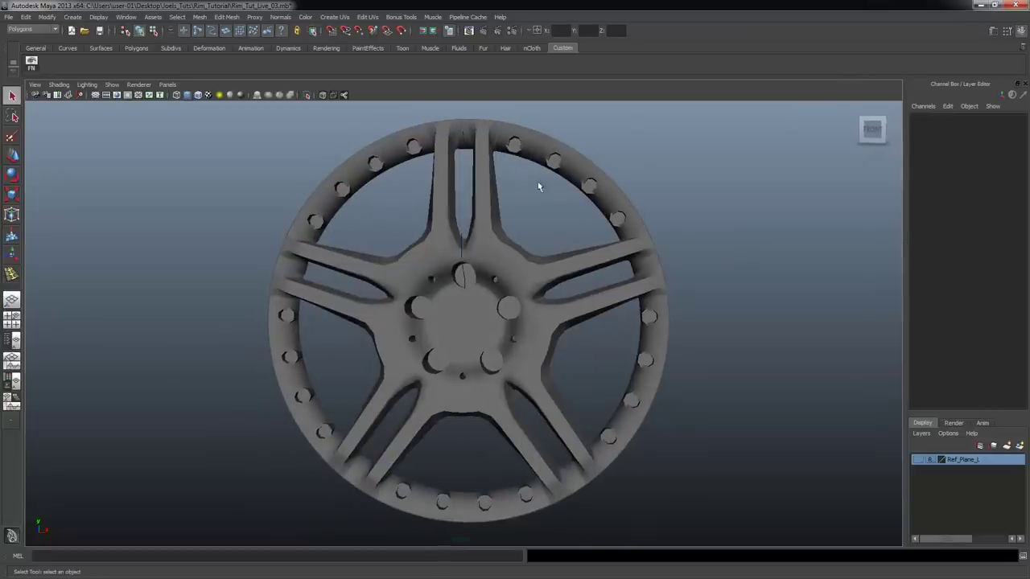
click(573, 167)
alt+drag(534, 363, 547, 346)
alt+drag(318, 242, 360, 308)
mouse_move(432, 250)
alt+mouse_down()
mouse_move(534, 233)
mouse_move(495, 260)
mouse_move(434, 263)
alt+mouse_up()
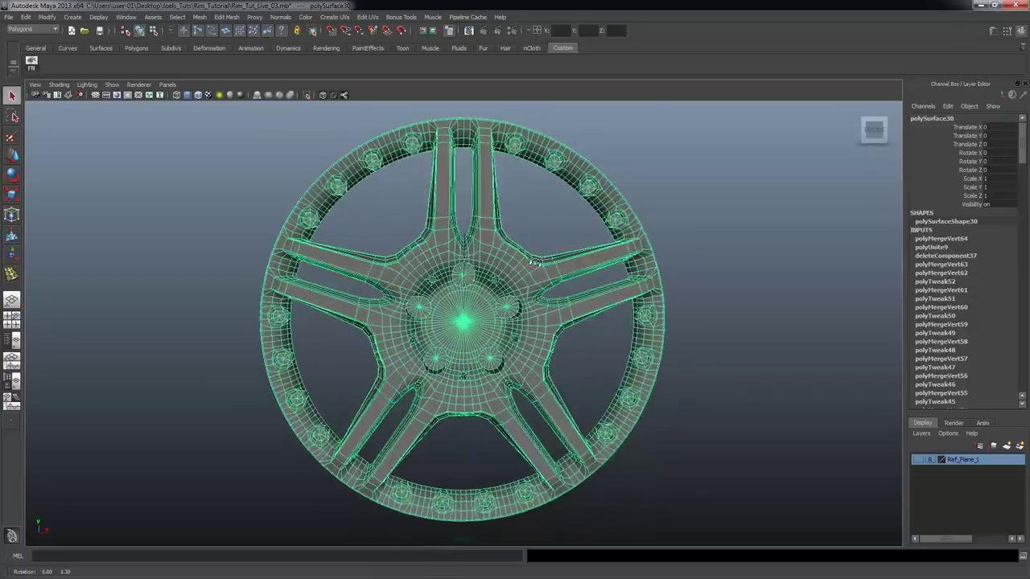
- Examine the unsmoothed mesh up close around the hub holes, the spokes and the rim's bolt holes
click(701, 230)
alt+drag(701, 230, 557, 277)
click(531, 257)
alt+right_drag(531, 257, 608, 269)
alt+middle_drag(607, 269, 633, 338)
alt+right_drag(644, 322, 711, 324)
alt+drag(711, 325, 528, 282)
alt+right_drag(529, 283, 575, 294)
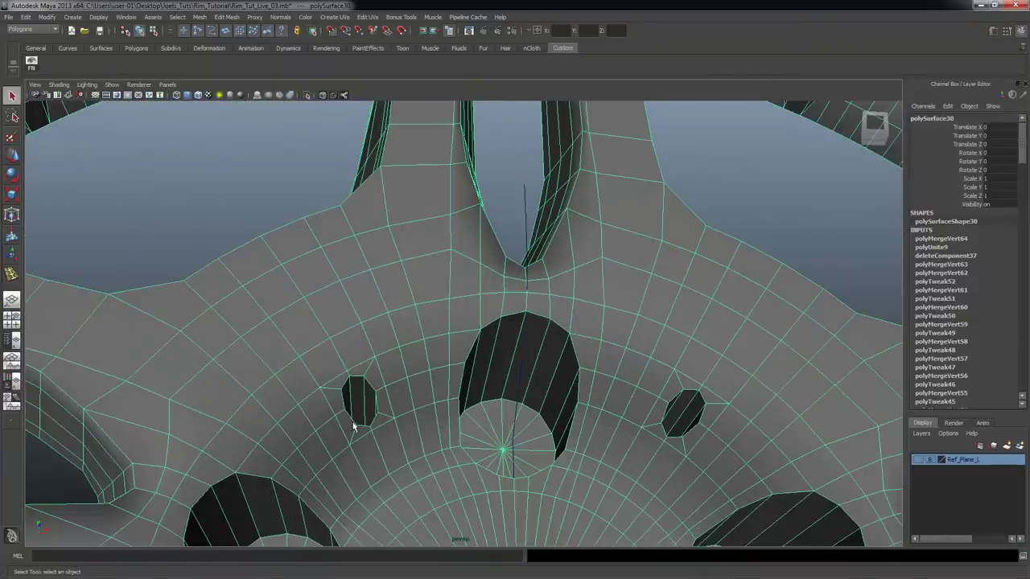
alt+right_drag(384, 351, 354, 351)
alt+middle_drag(428, 161, 424, 297)
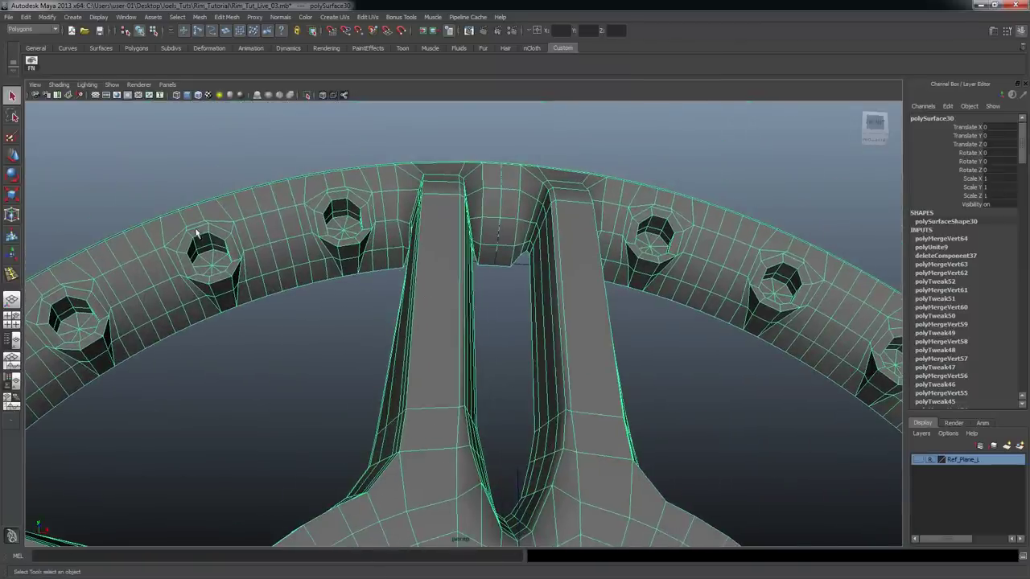
- Turn the wheel's smooth preview back on and make a test render of the perspective view with Maya Software
alt+drag(630, 288, 591, 239)
key(3)
click(705, 233)
alt+drag(706, 232, 680, 224)
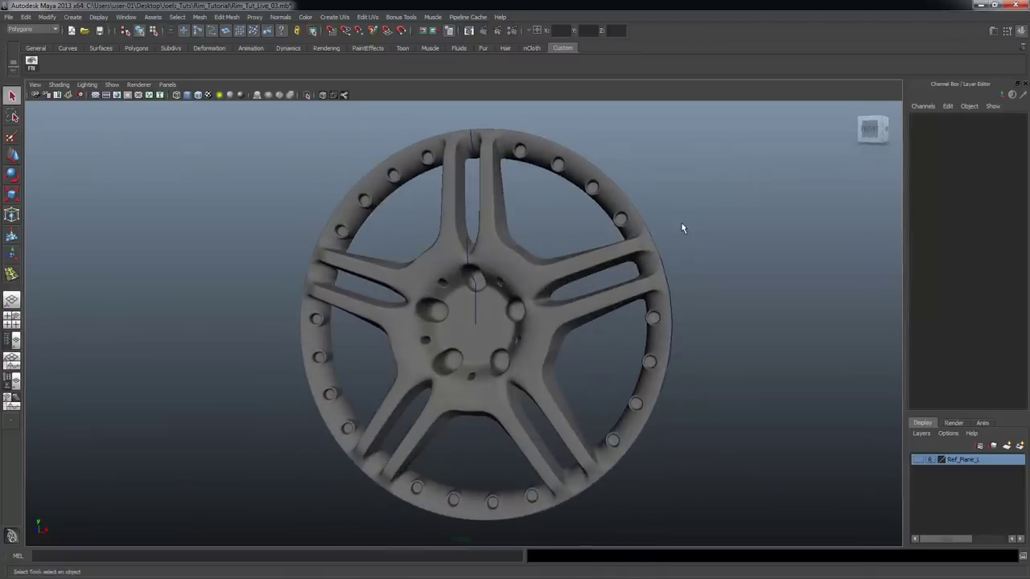
click(482, 30)
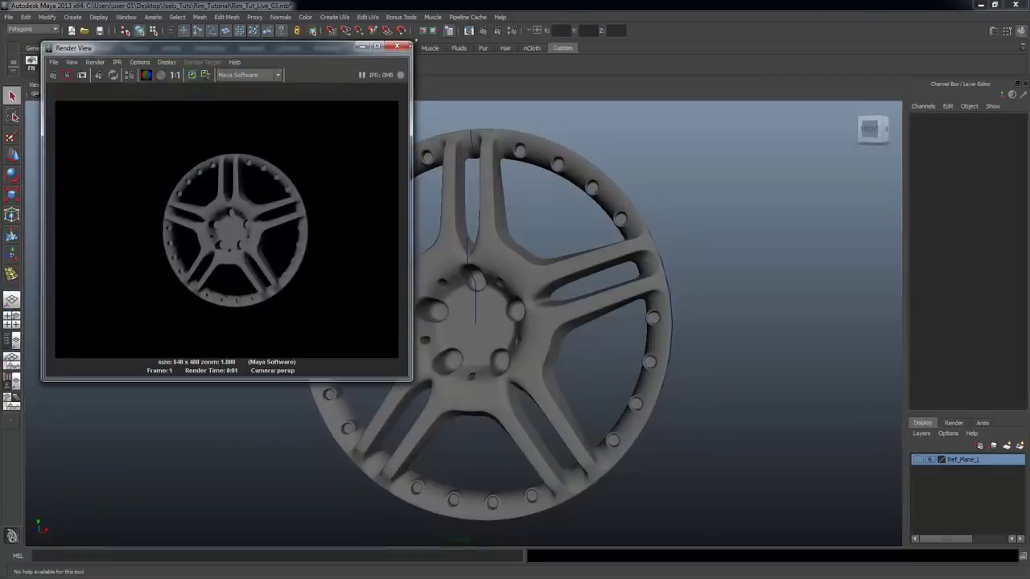
click(400, 48)
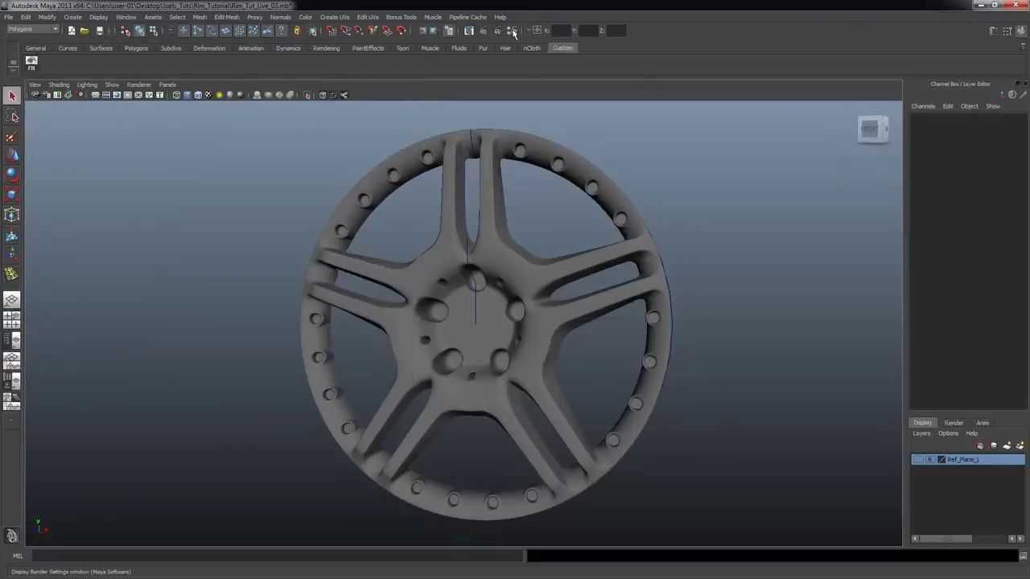
- Set the renderer to mental ray in the render settings and choose the Production quality preset
click(515, 31)
click(181, 139)
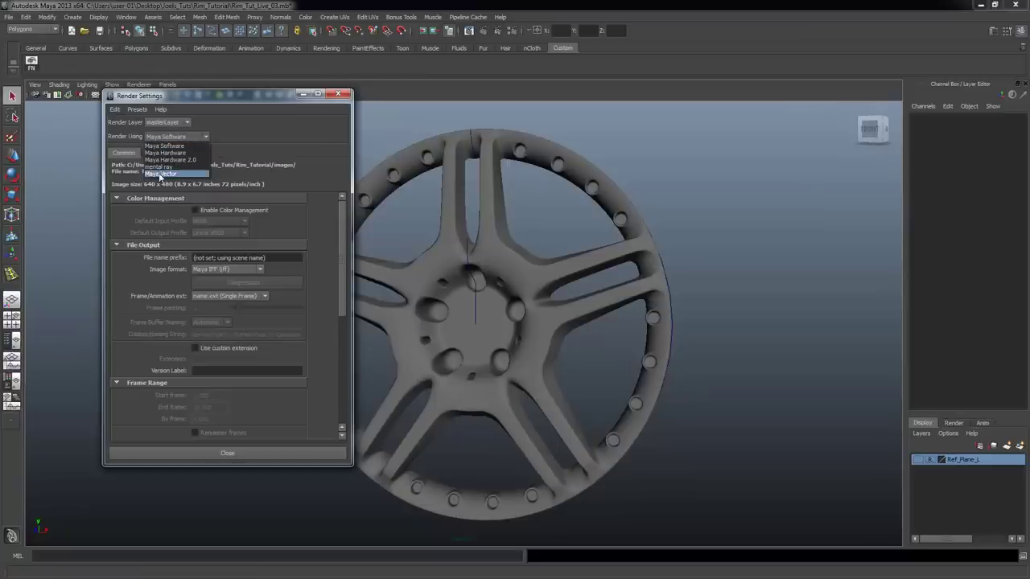
click(160, 167)
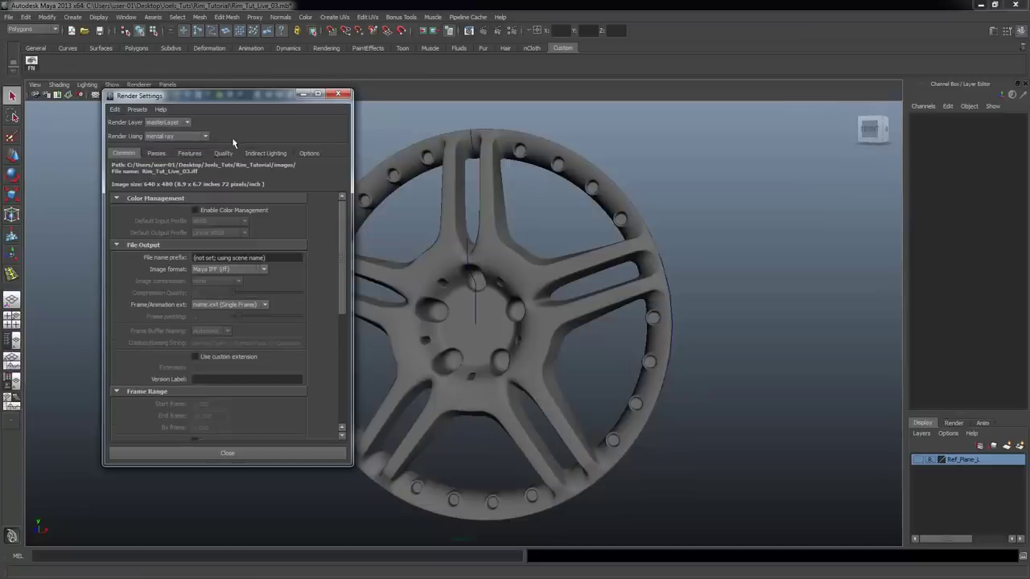
click(224, 153)
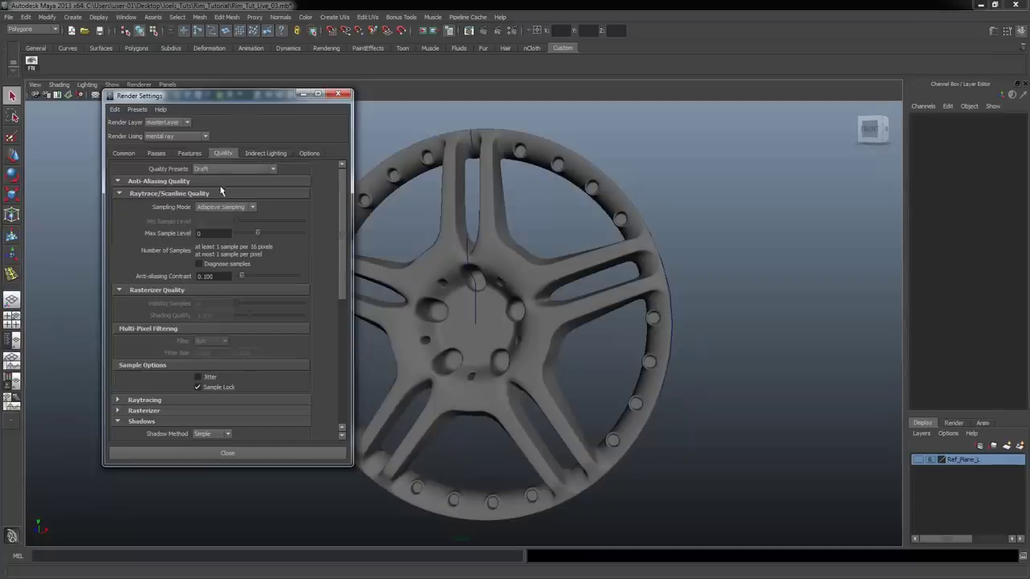
click(215, 170)
scroll(215, 207, down, 2)
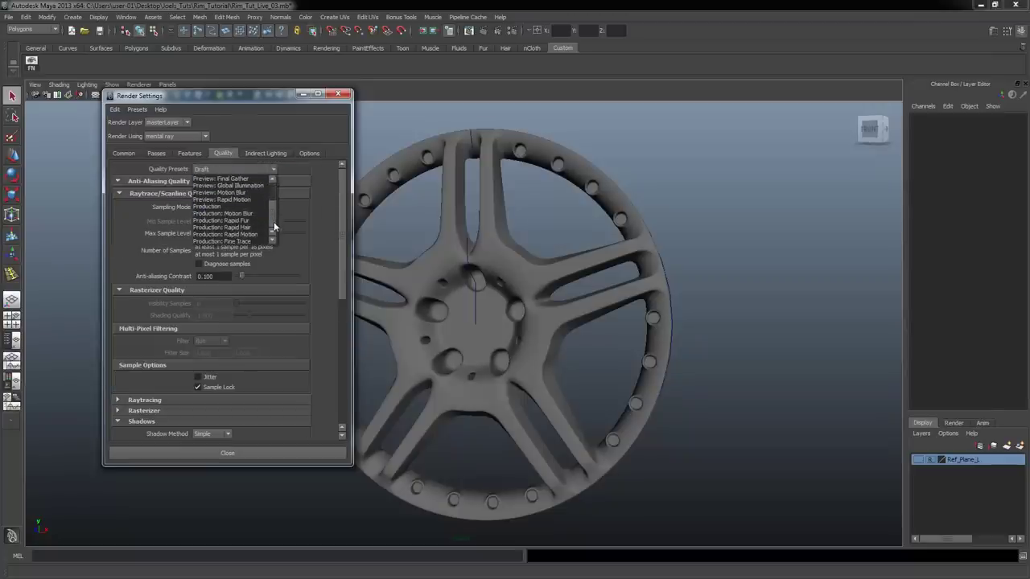
click(215, 207)
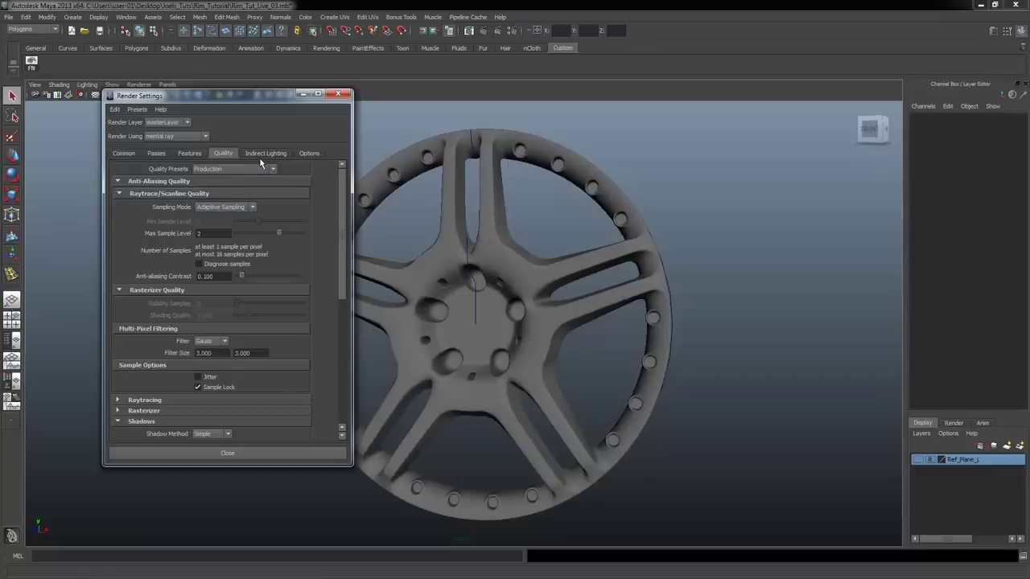
- Set the render image size to the 1k Square preset and close the render settings
click(125, 154)
scroll(330, 270, down, 6)
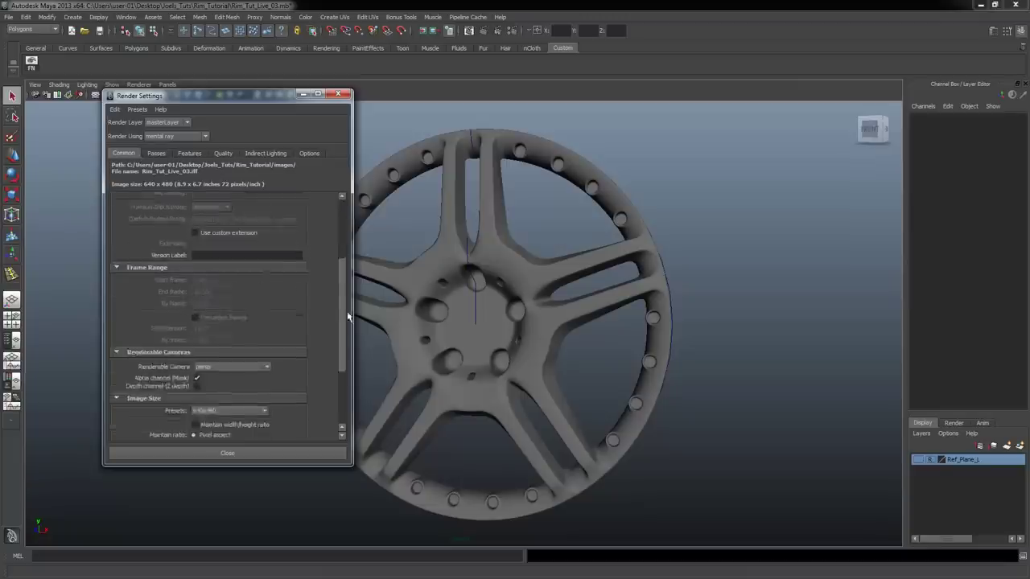
click(221, 319)
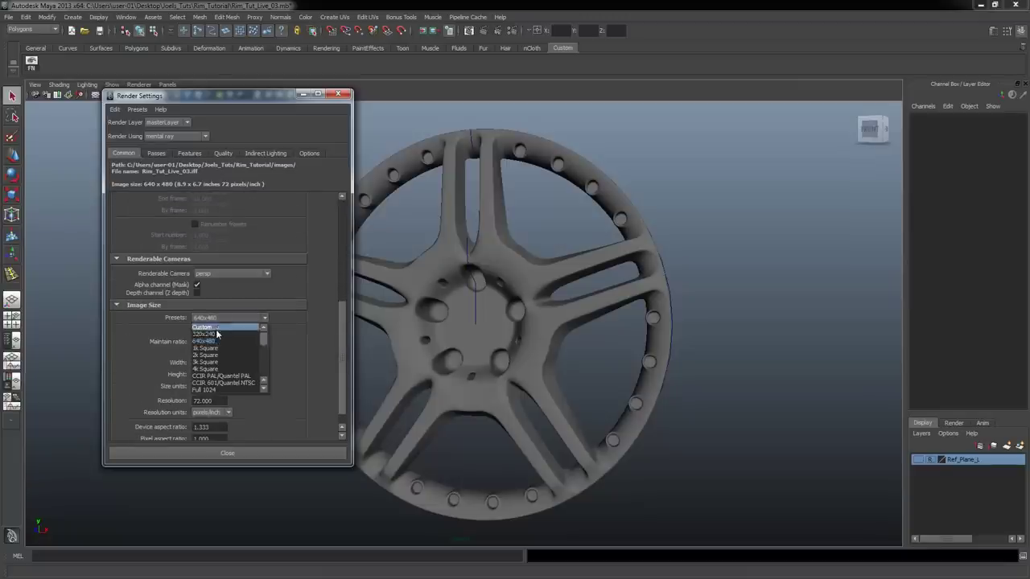
click(221, 349)
click(338, 94)
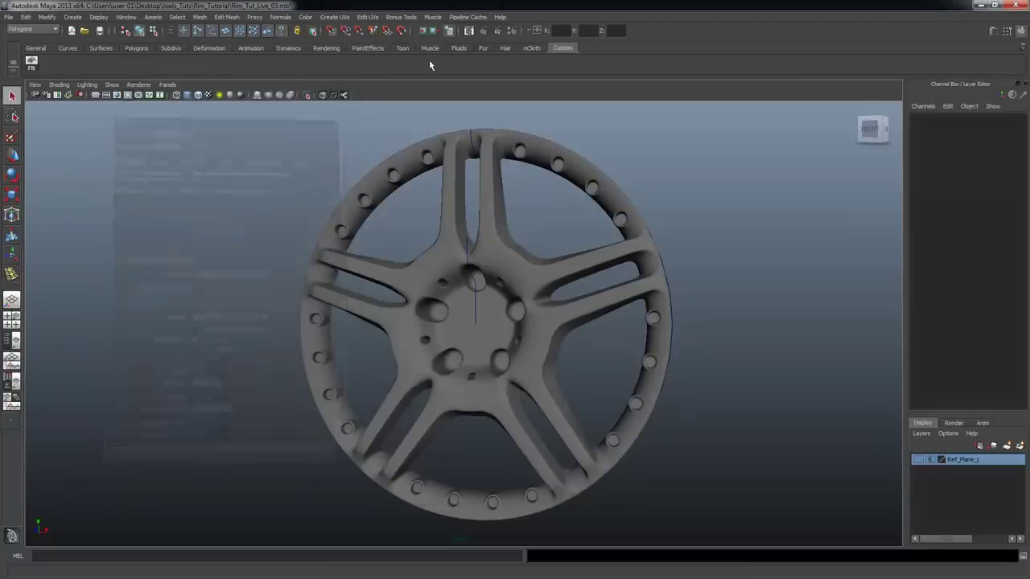
- Render the perspective view with mental ray, and render it again with the wheel framed larger
click(486, 30)
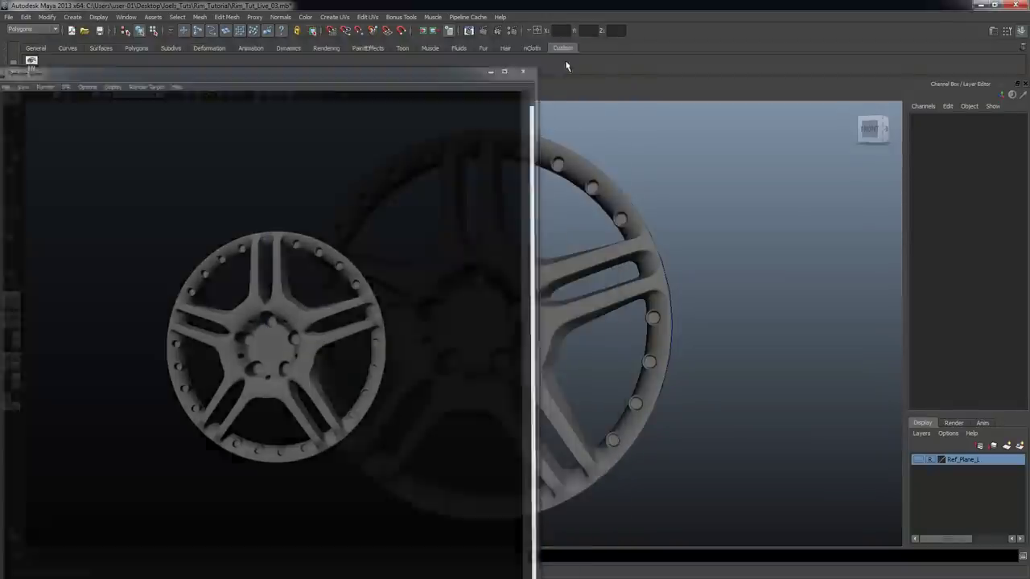
scroll(553, 271, up, 6)
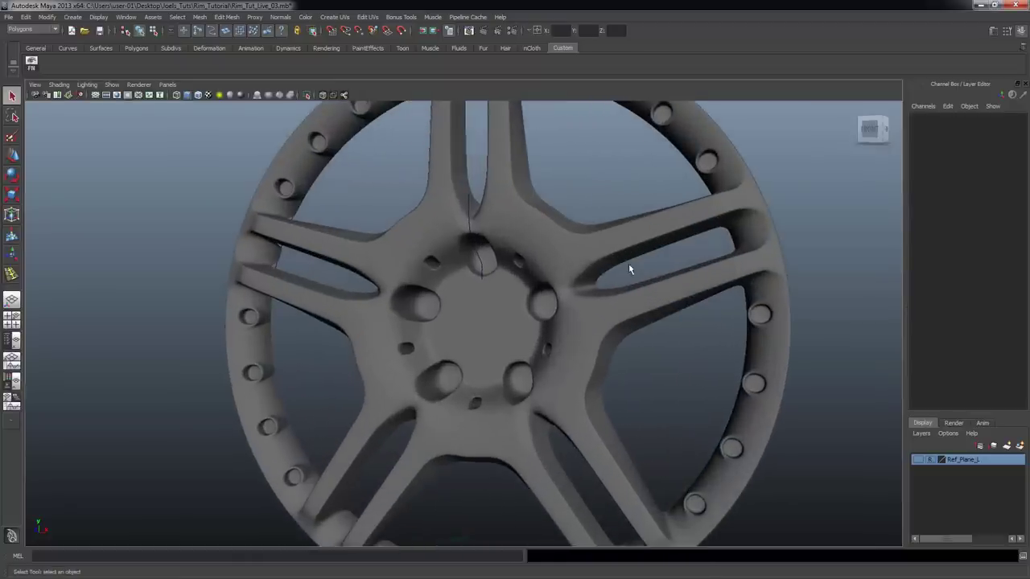
click(486, 31)
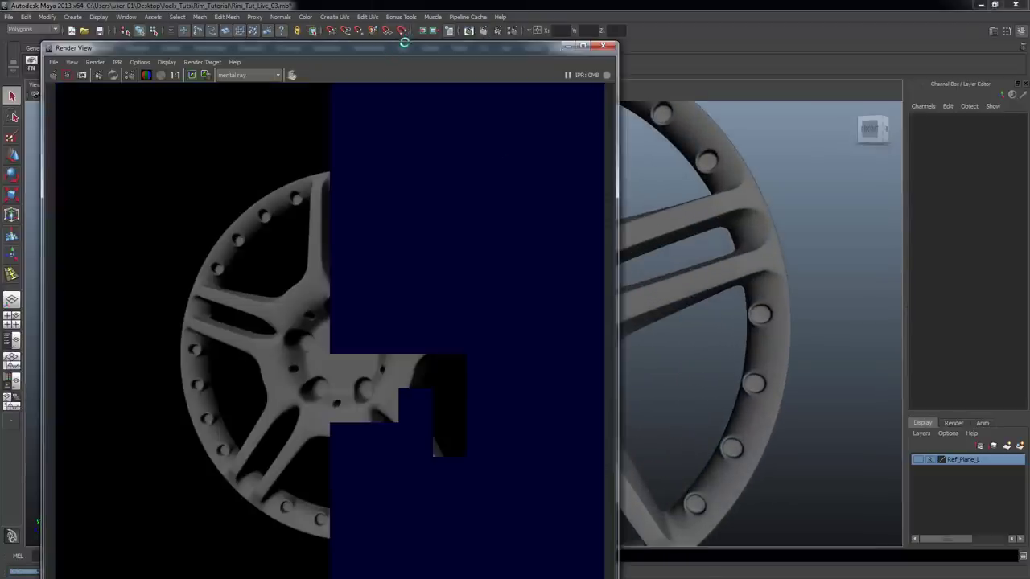
drag(393, 49, 393, 7)
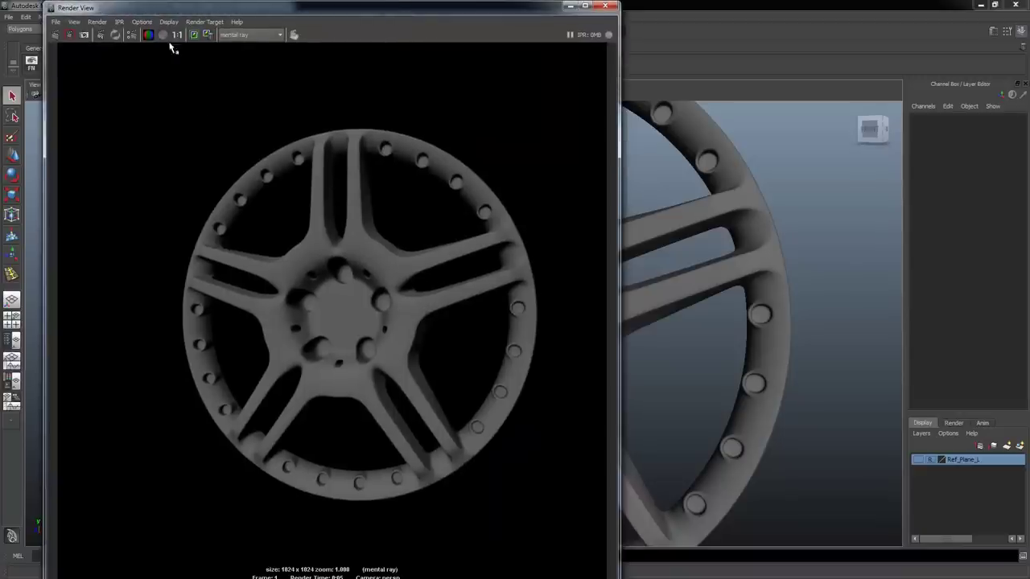